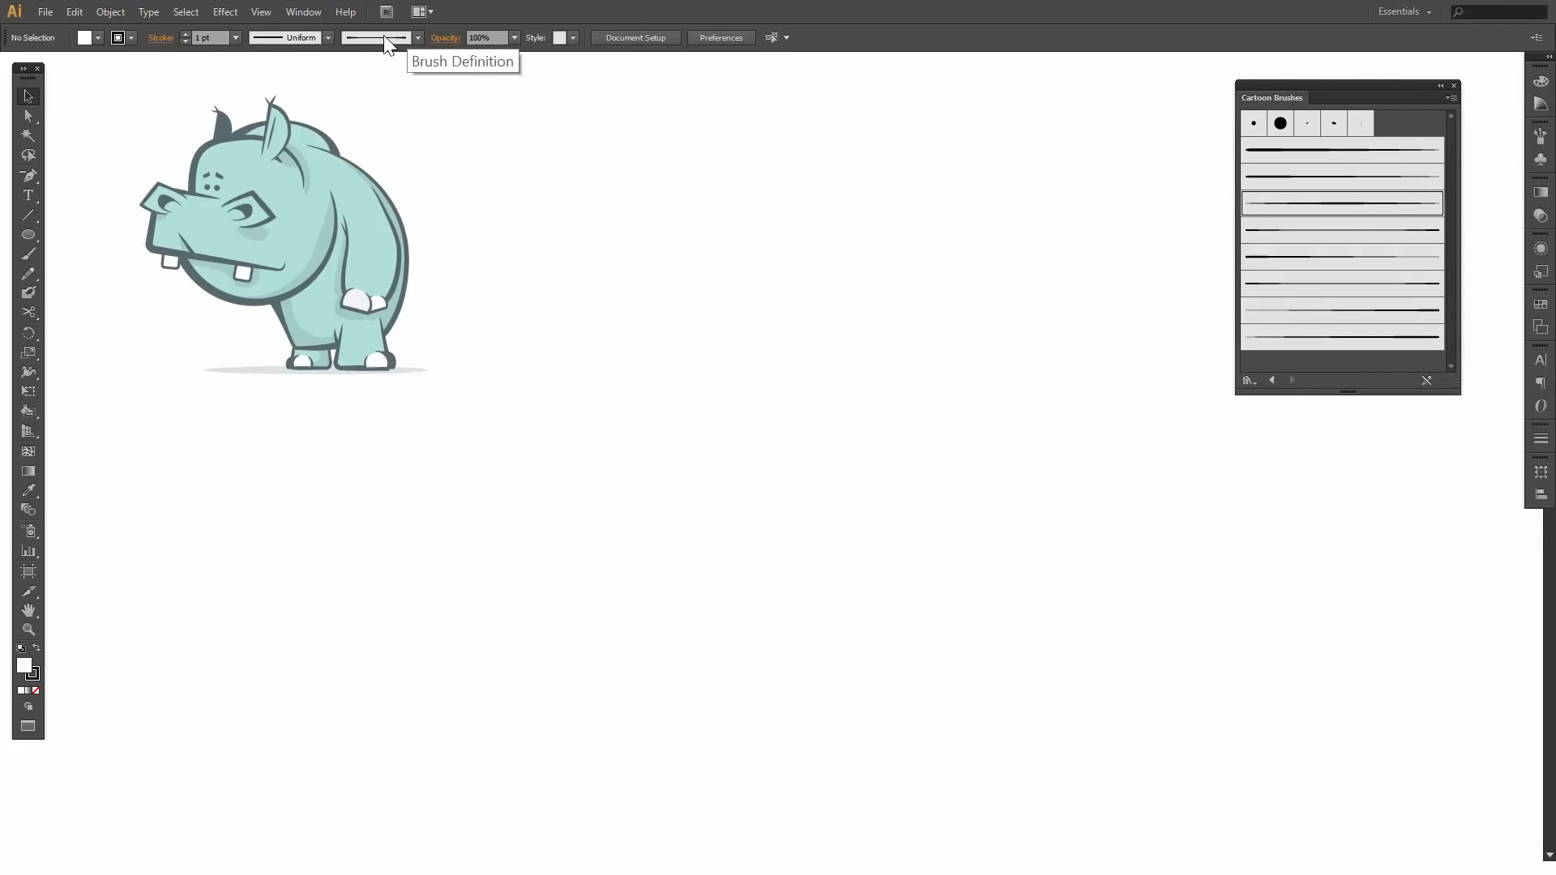
- Show the Layers panel and place it directly below the Cartoon Brushes library
{"action": "left_click", "coordinate": [304, 11]}
{"action": "left_click", "coordinate": [406, 567]}
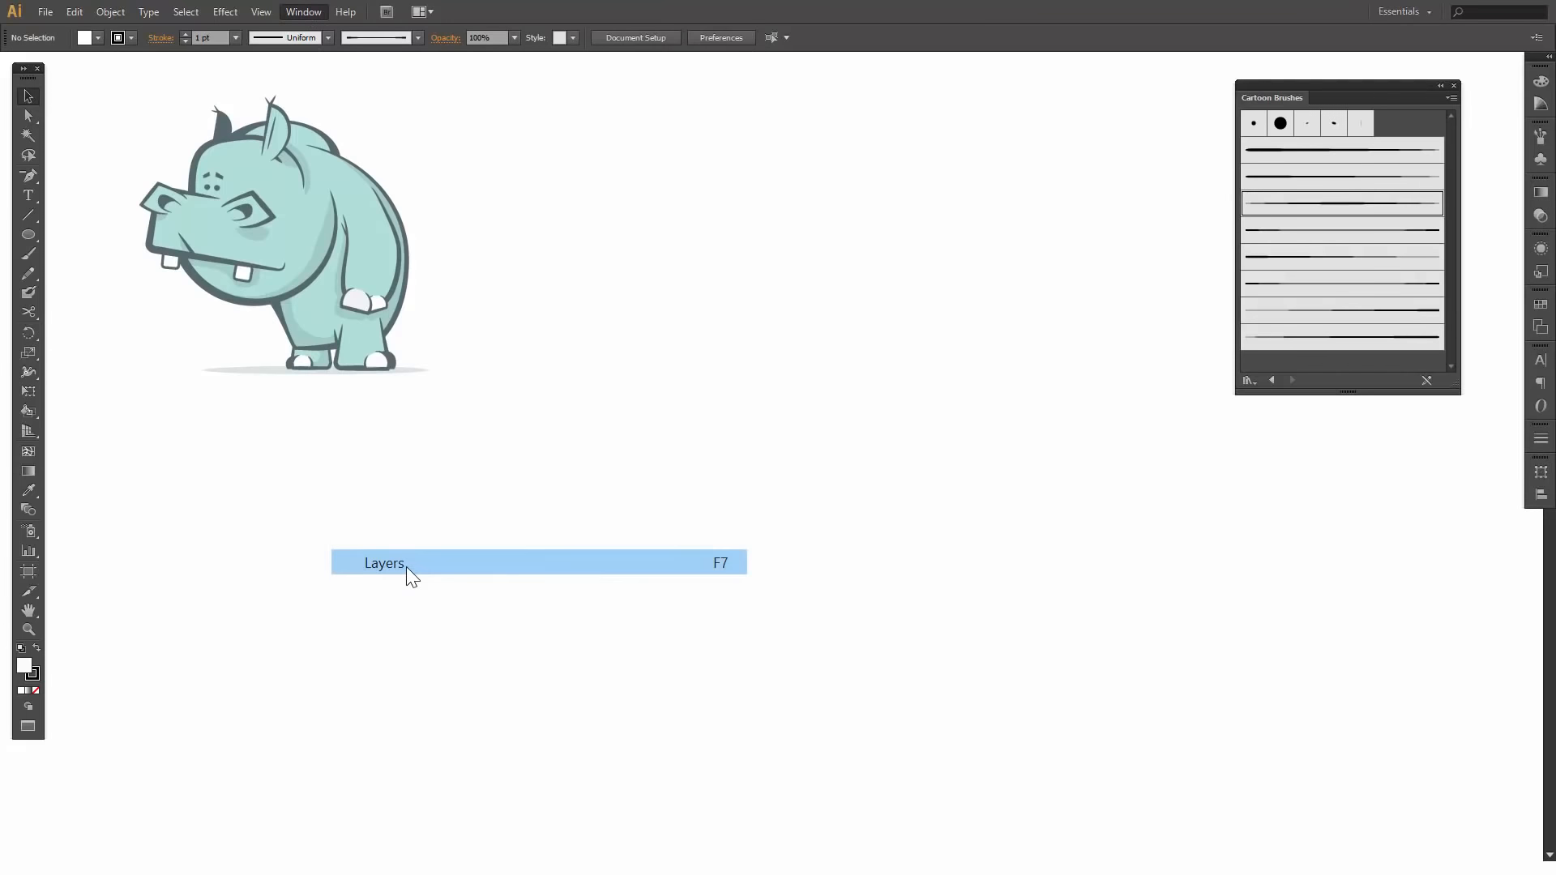
{"action": "left_click_drag", "start_coordinate": [1332, 484], "coordinate": [1292, 402]}
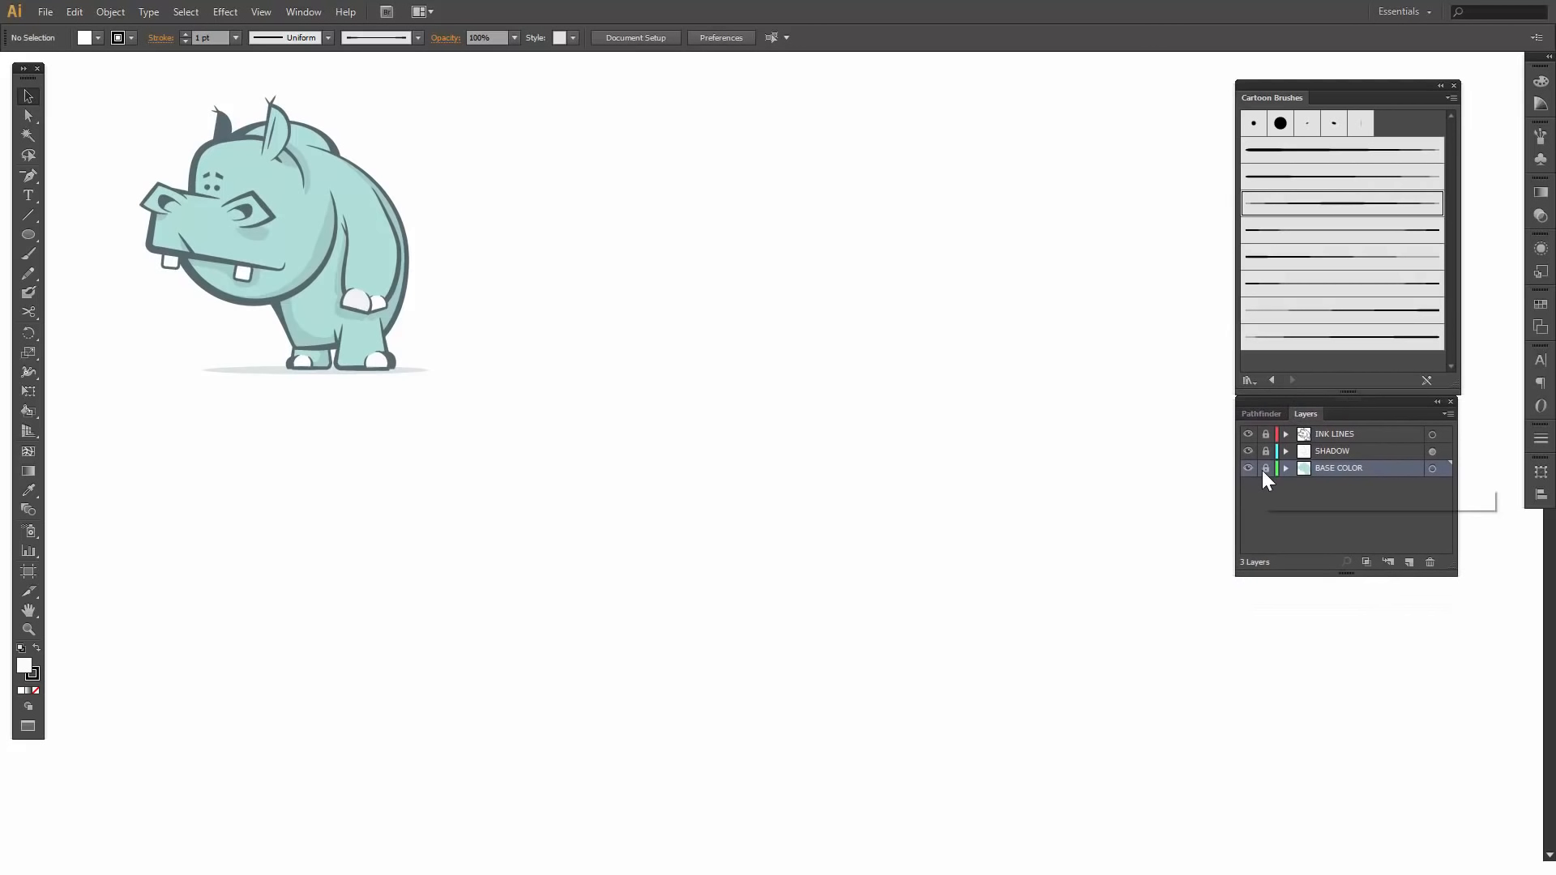
- Lock the BASE COLOR layer and add a new layer beneath it in the stack
{"action": "left_click", "coordinate": [1266, 470]}
{"action": "left_click", "coordinate": [1408, 565]}
{"action": "left_click_drag", "start_coordinate": [1331, 466], "coordinate": [1343, 510]}
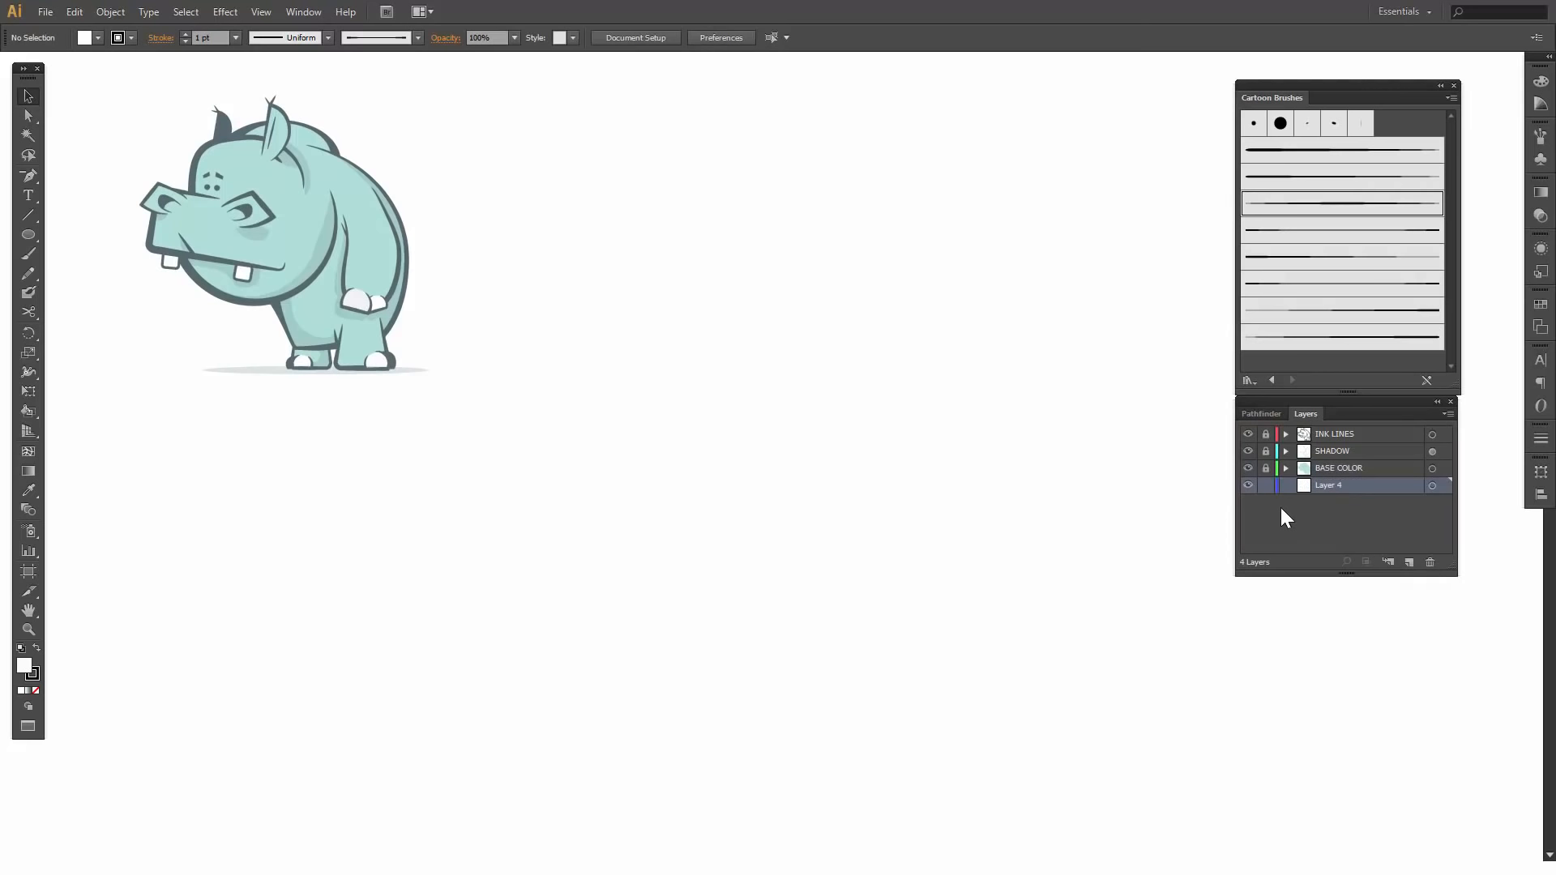
- Place the red hippo sketch 2015-05-22 10.31.06 from the Dropbox folder onto the new layer
{"action": "left_click", "coordinate": [46, 6]}
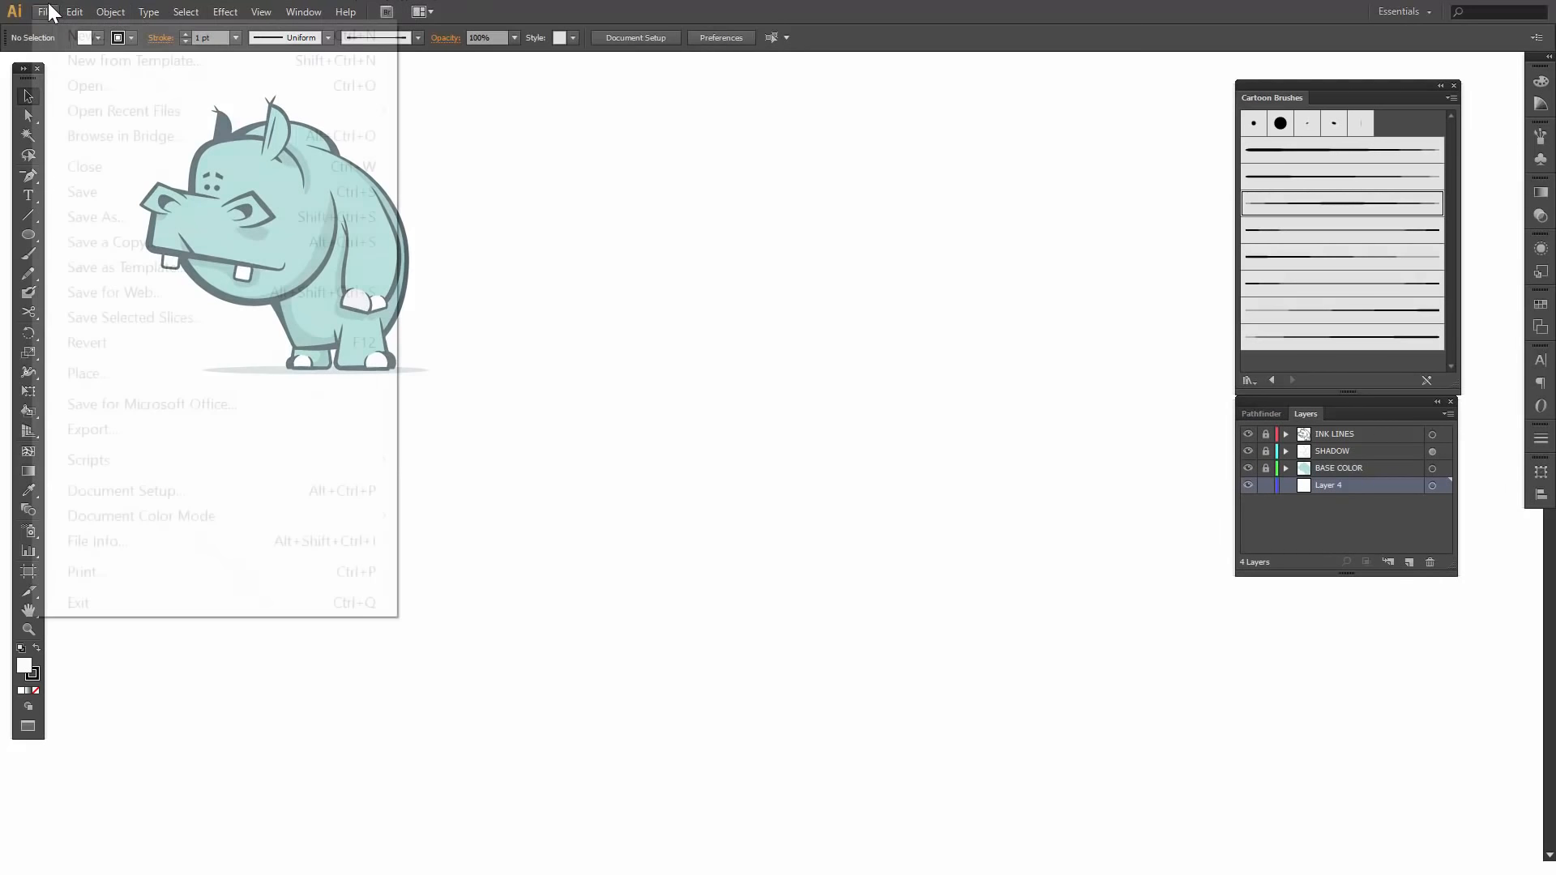
{"action": "left_click", "coordinate": [104, 373]}
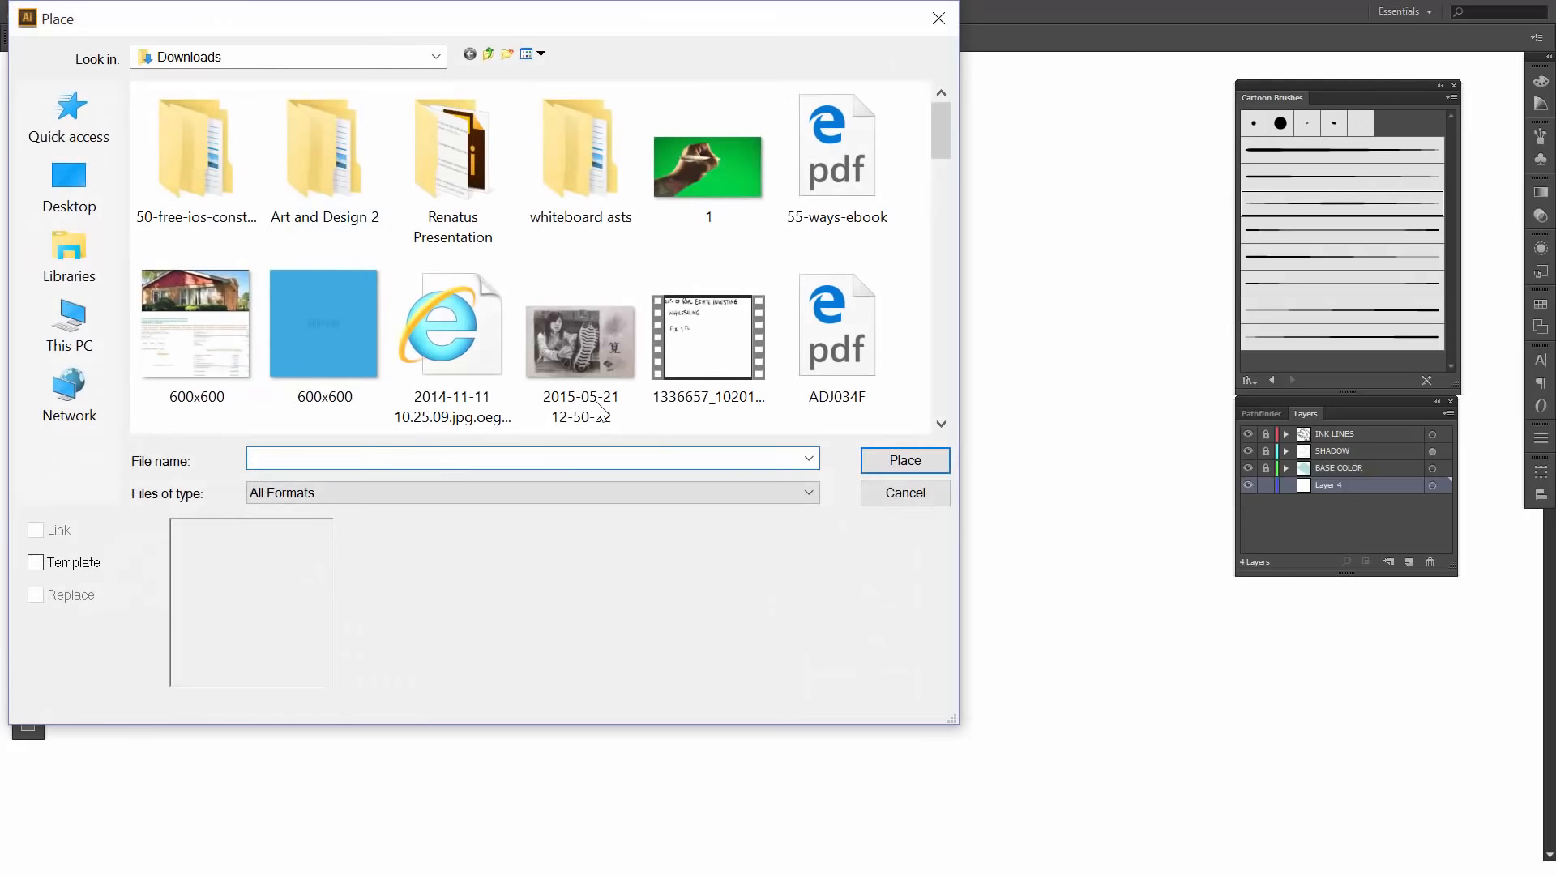
{"action": "left_click", "coordinate": [236, 58]}
{"action": "left_click", "coordinate": [211, 158]}
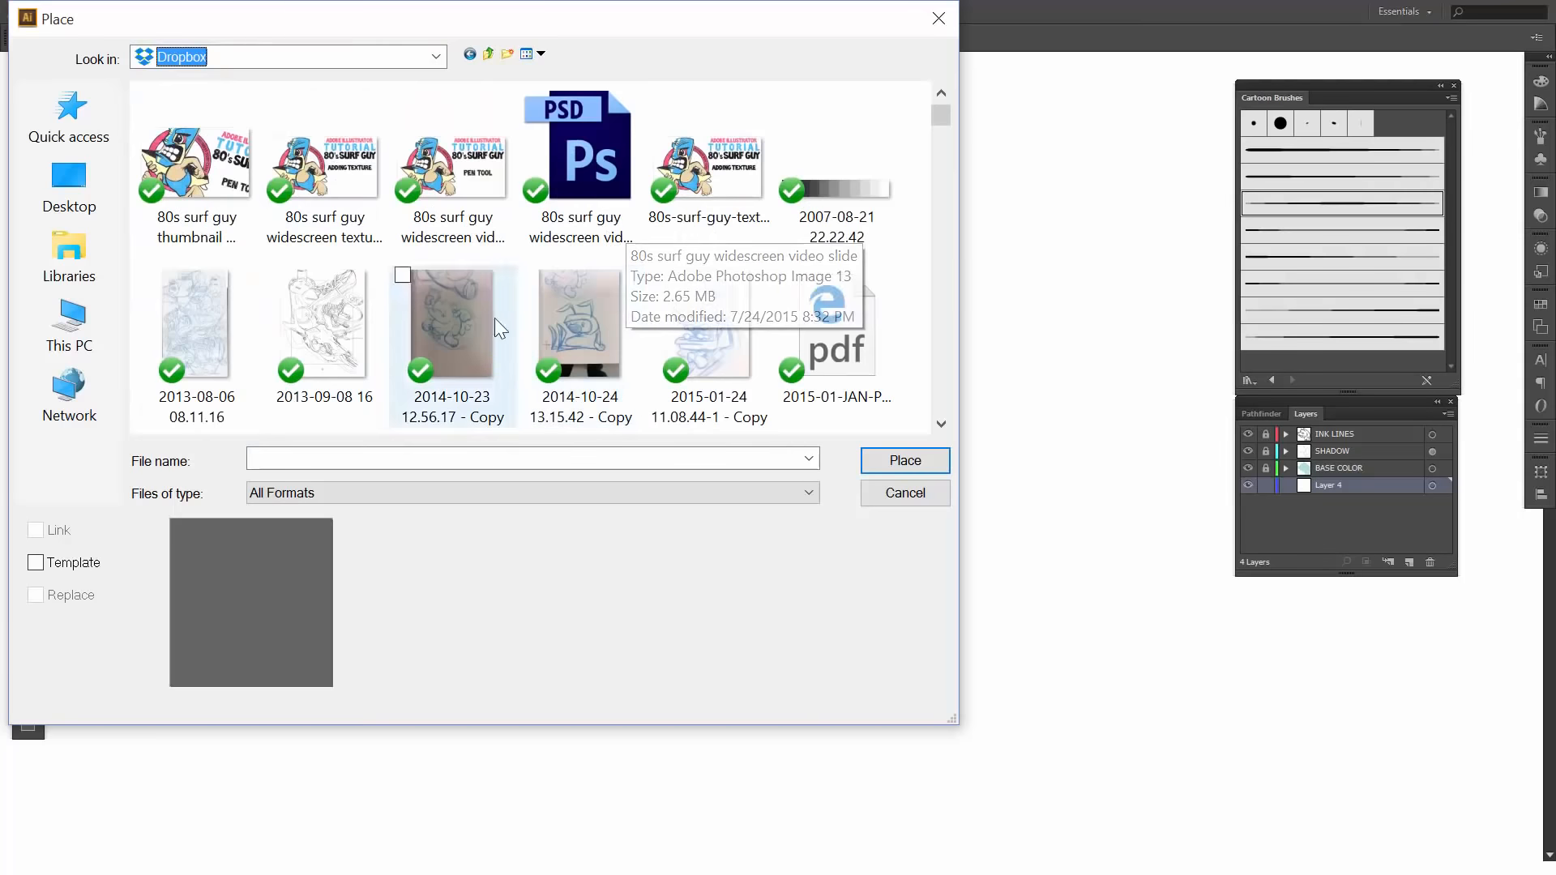
{"action": "scroll", "coordinate": [585, 305], "scroll_direction": "down", "scroll_amount": 2}
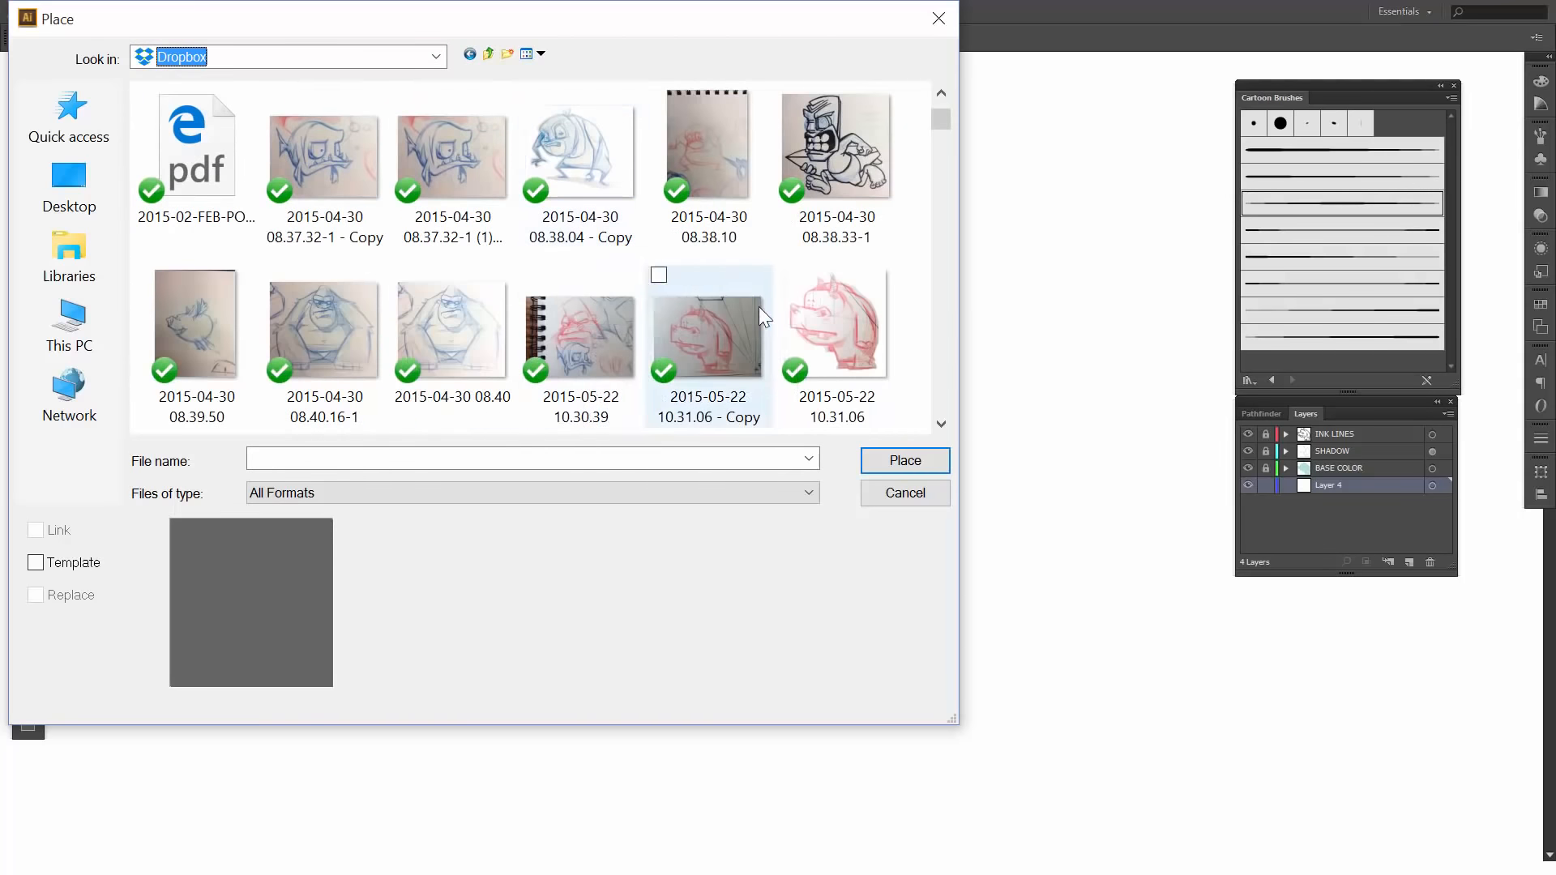
{"action": "left_click", "coordinate": [807, 309]}
{"action": "left_click", "coordinate": [904, 463]}
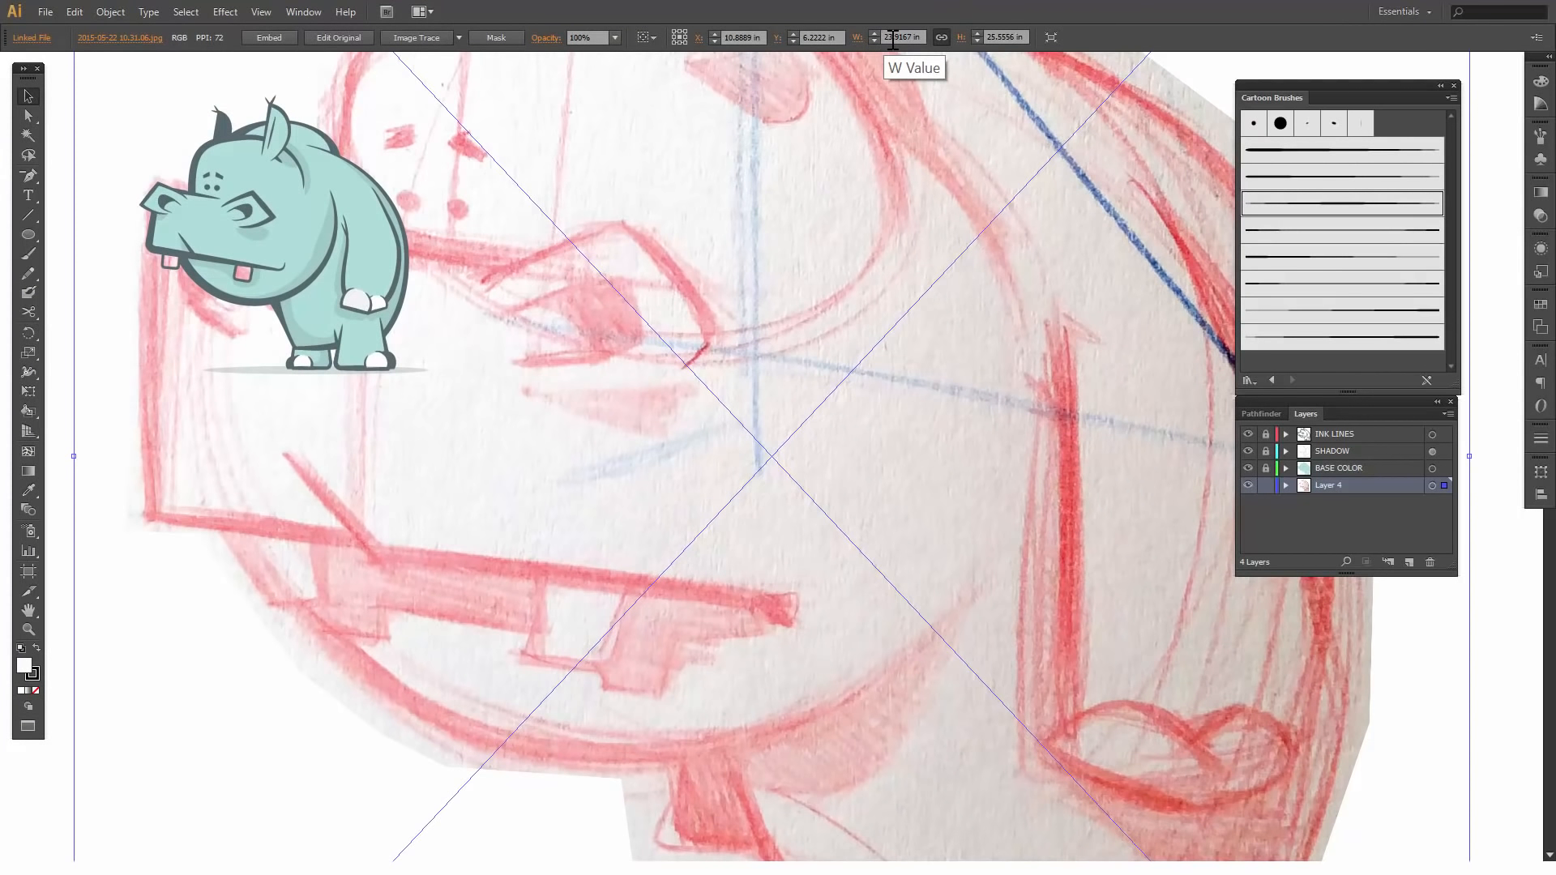
- Scale the placed hippo sketch proportionally to a width of 4.9167 in
{"action": "left_click", "coordinate": [894, 39]}
{"action": "left_click_drag", "start_coordinate": [893, 38], "coordinate": [863, 40]}
{"action": "type", "text": "4"}
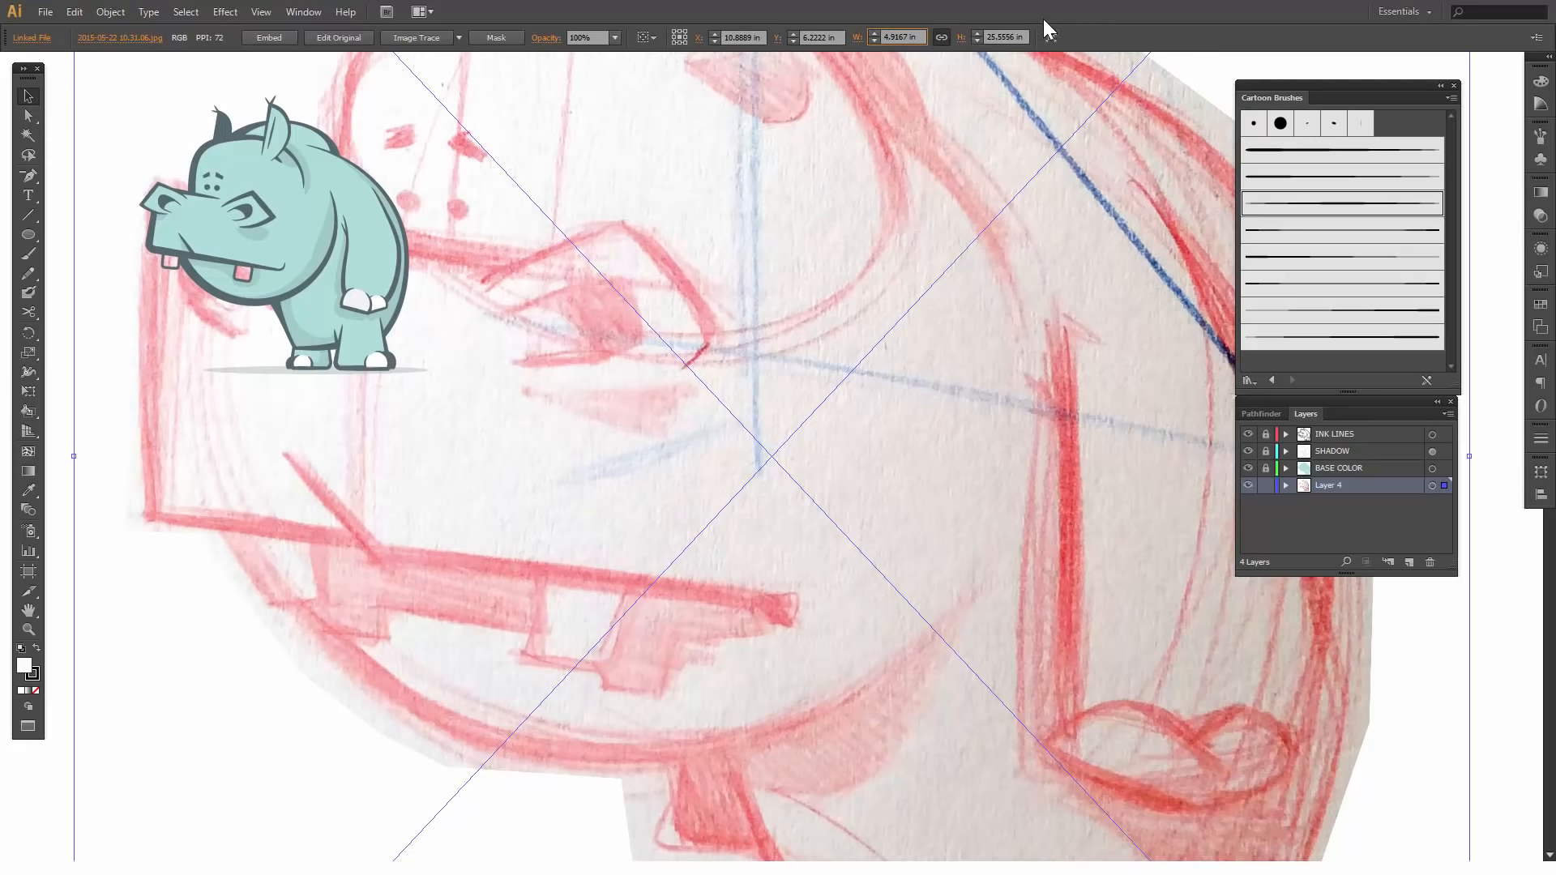
{"action": "key", "text": "Return"}
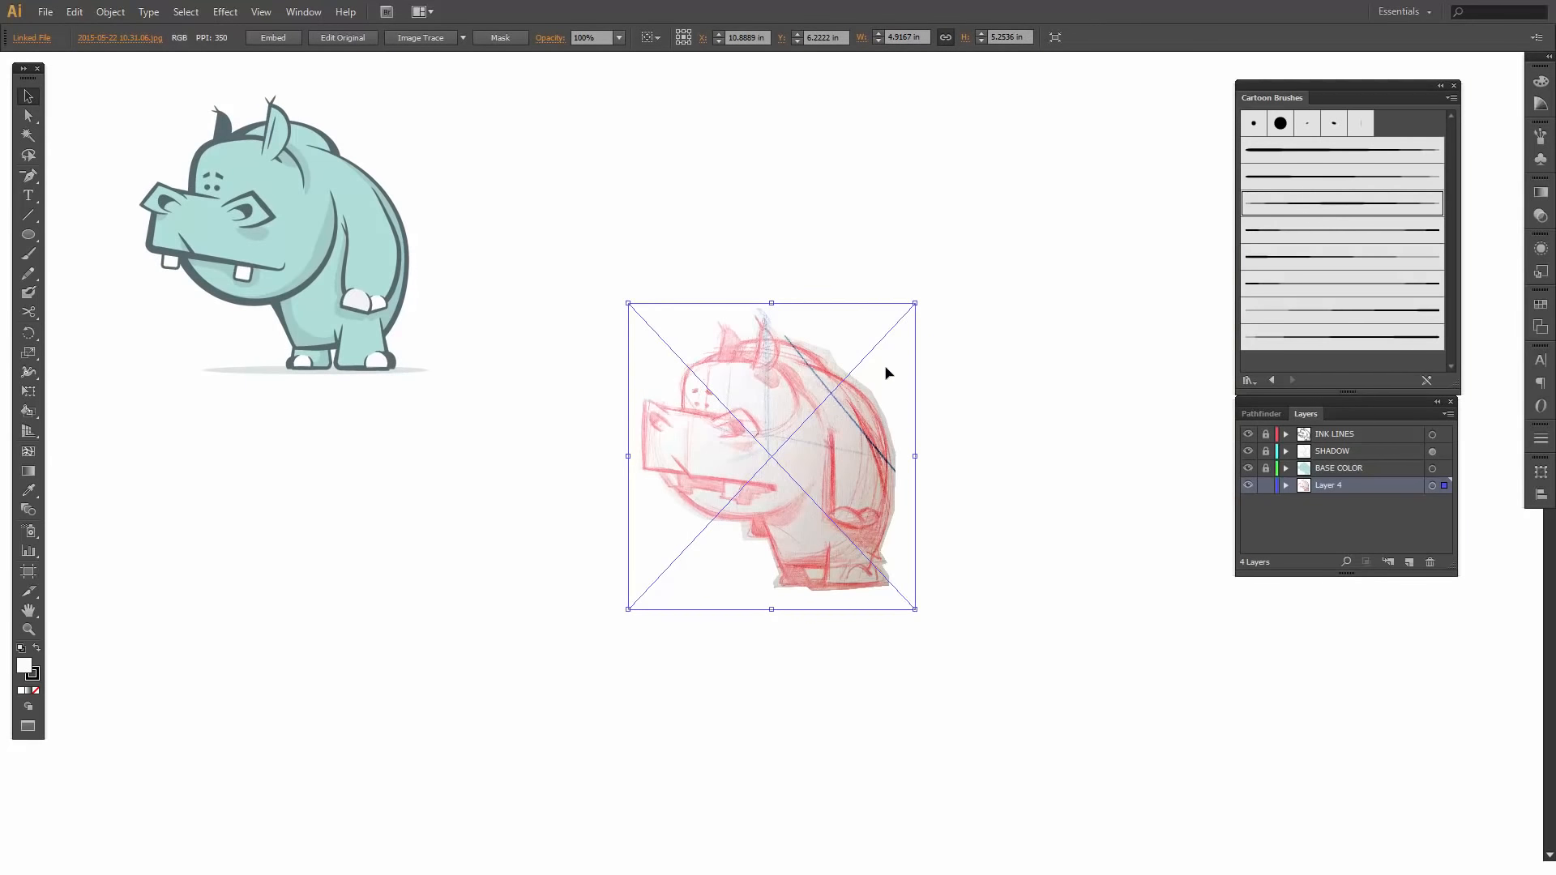
- Deselect the sketch and turn its Layer 4 into a template layer
{"action": "left_click", "coordinate": [963, 424]}
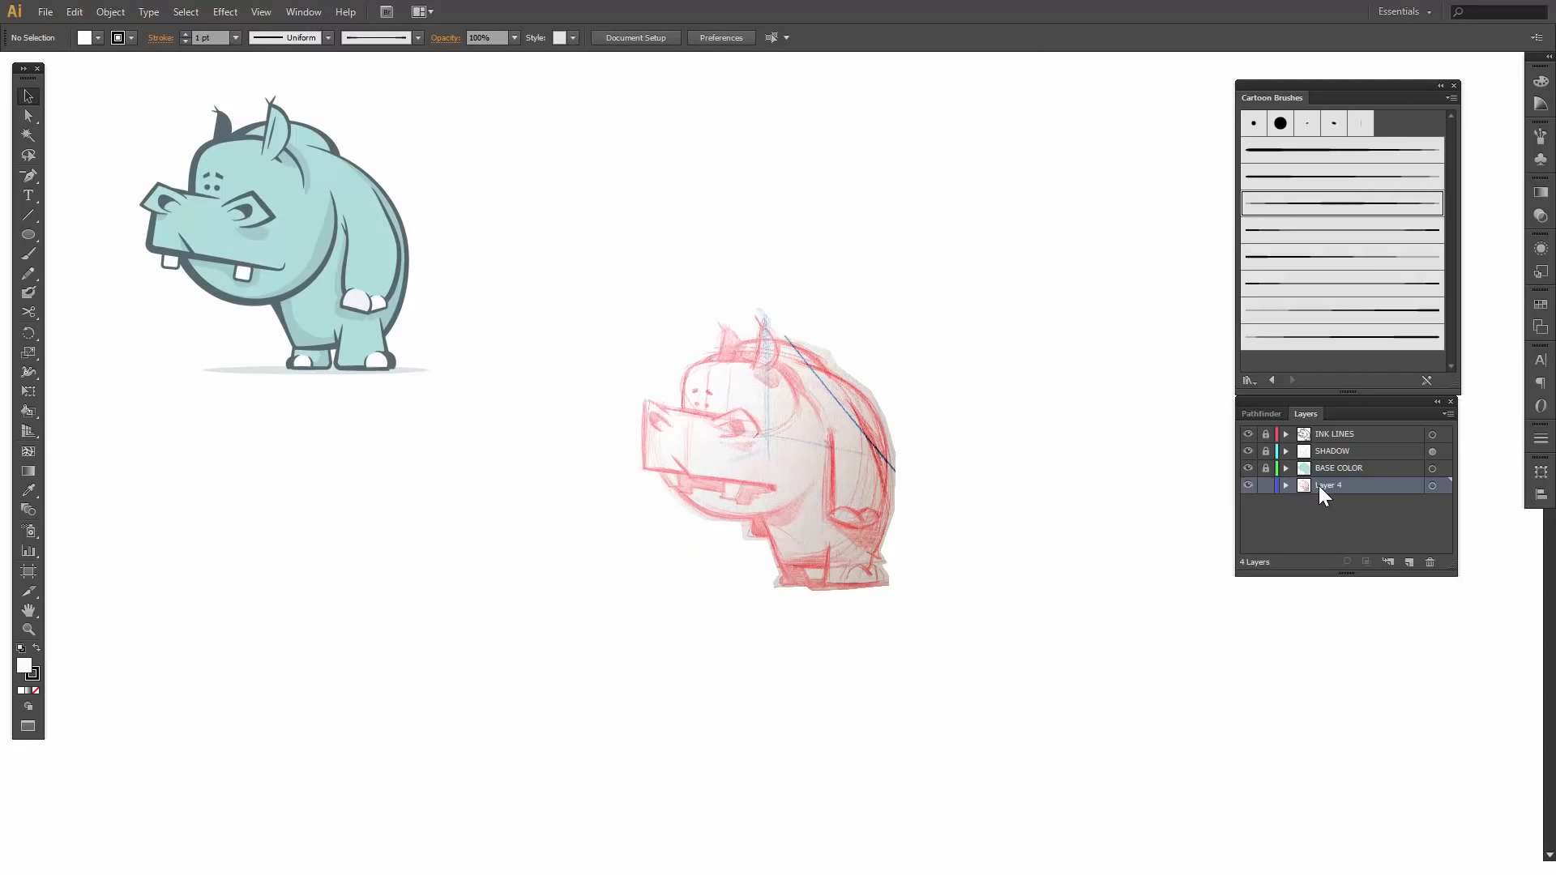
{"action": "left_click", "coordinate": [1446, 415]}
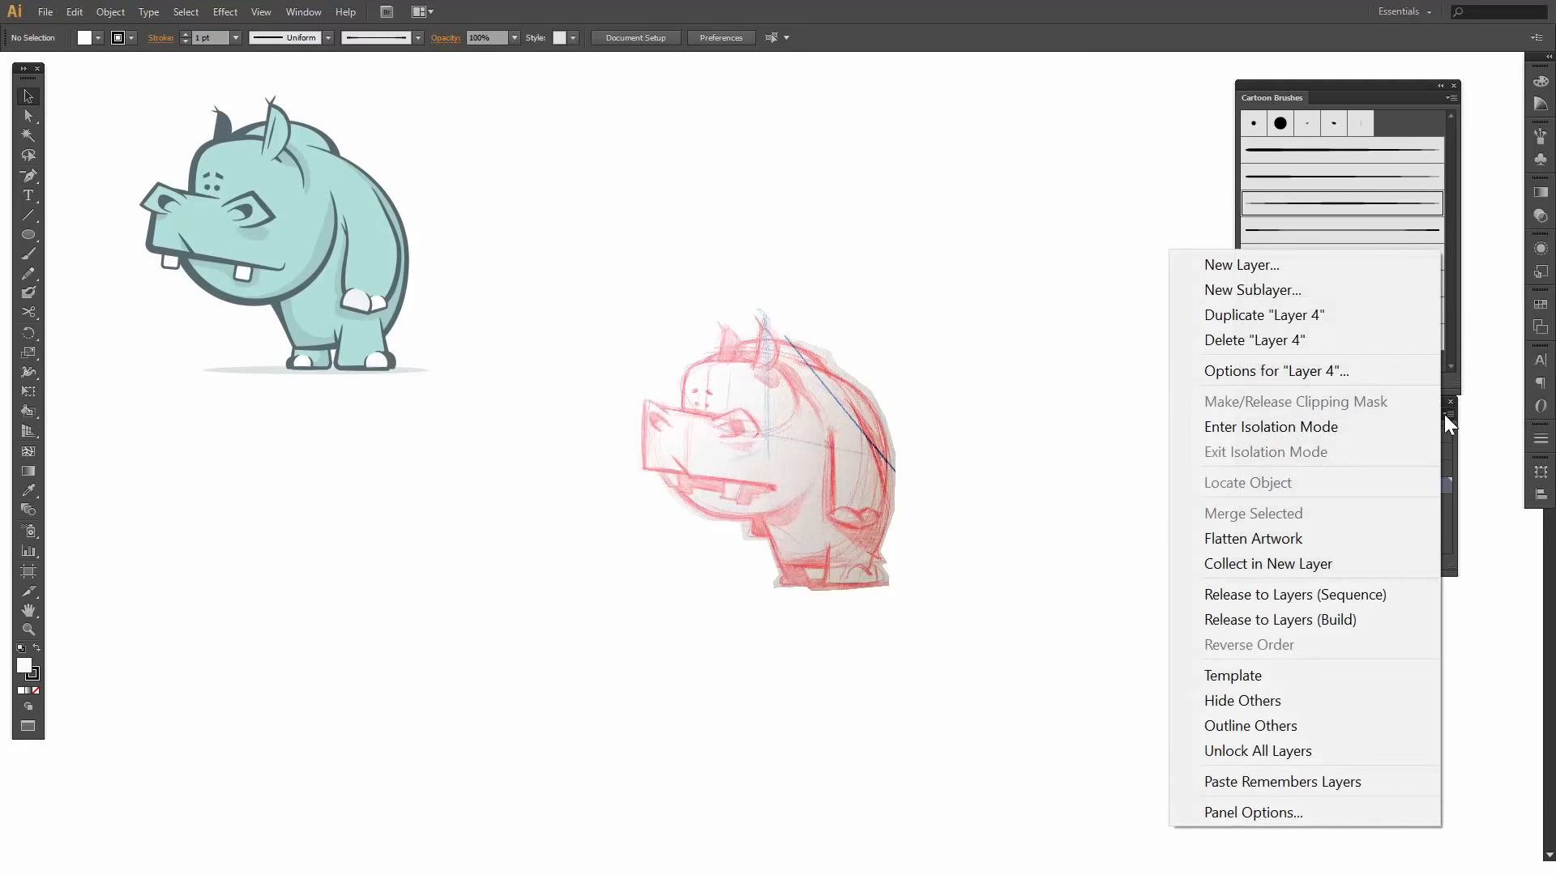
{"action": "left_click", "coordinate": [1216, 680]}
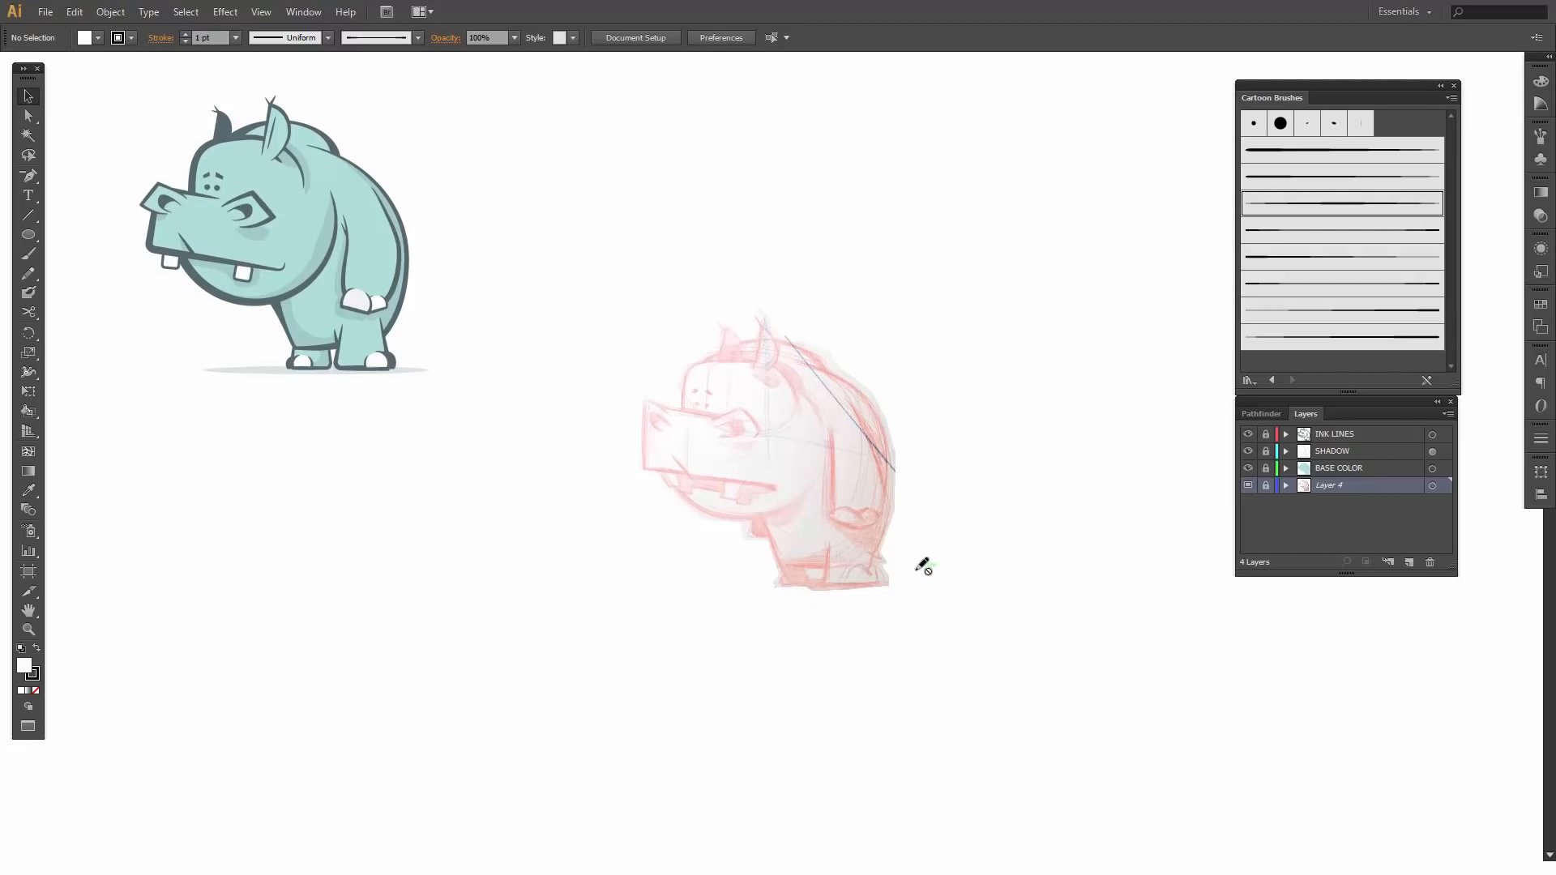
- Unlock the template layer, set the sketch's opacity to 50%, and lock the layer again
{"action": "left_click", "coordinate": [1265, 486]}
{"action": "left_click", "coordinate": [774, 415]}
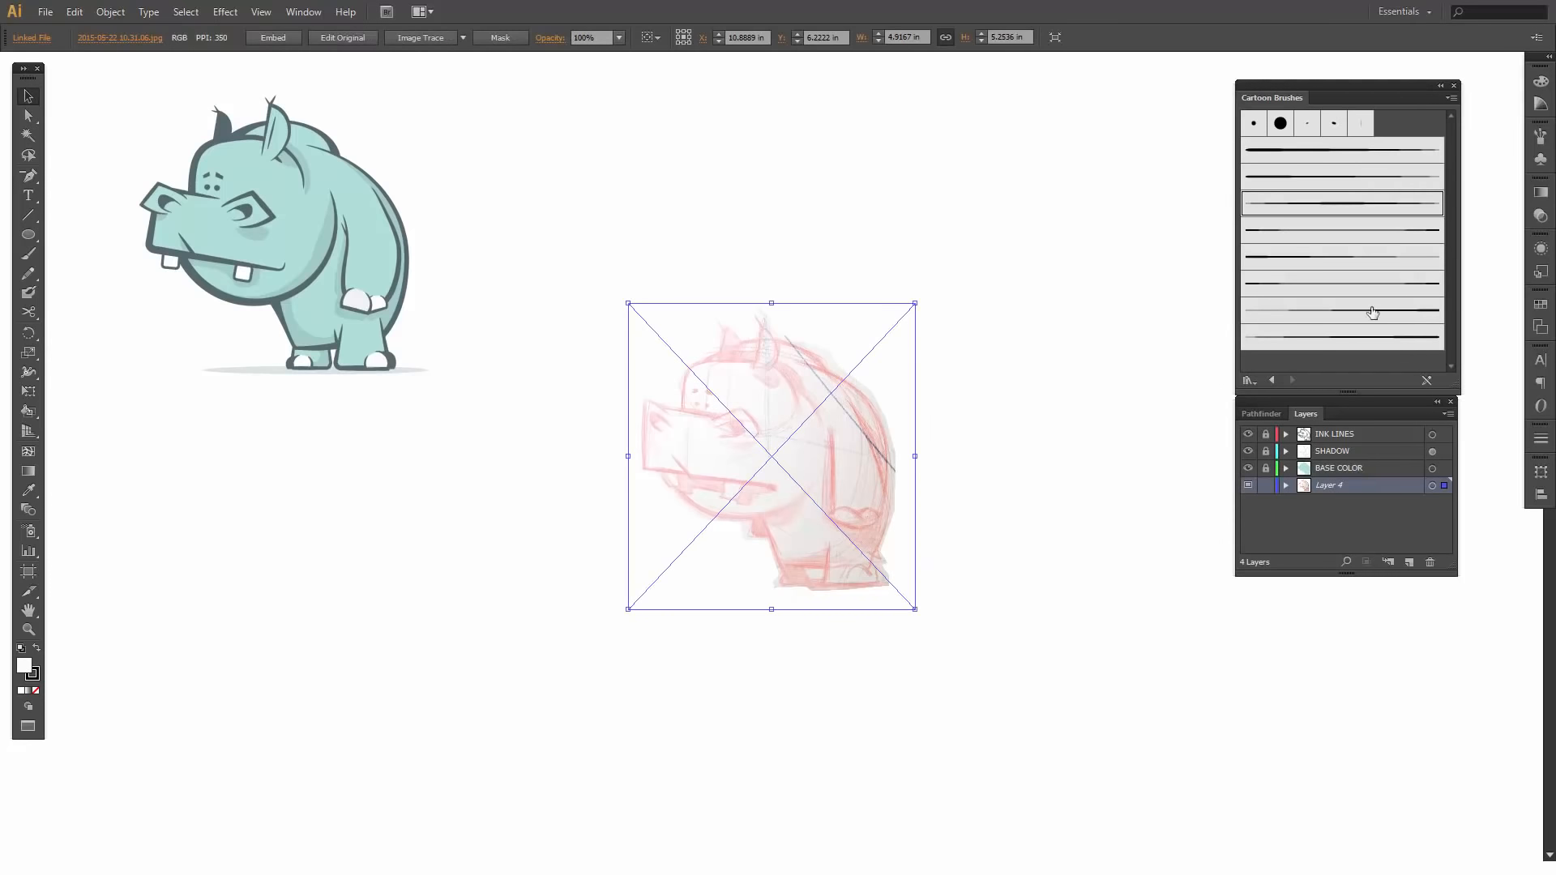
{"action": "left_click", "coordinate": [1542, 214]}
{"action": "left_click", "coordinate": [1513, 201]}
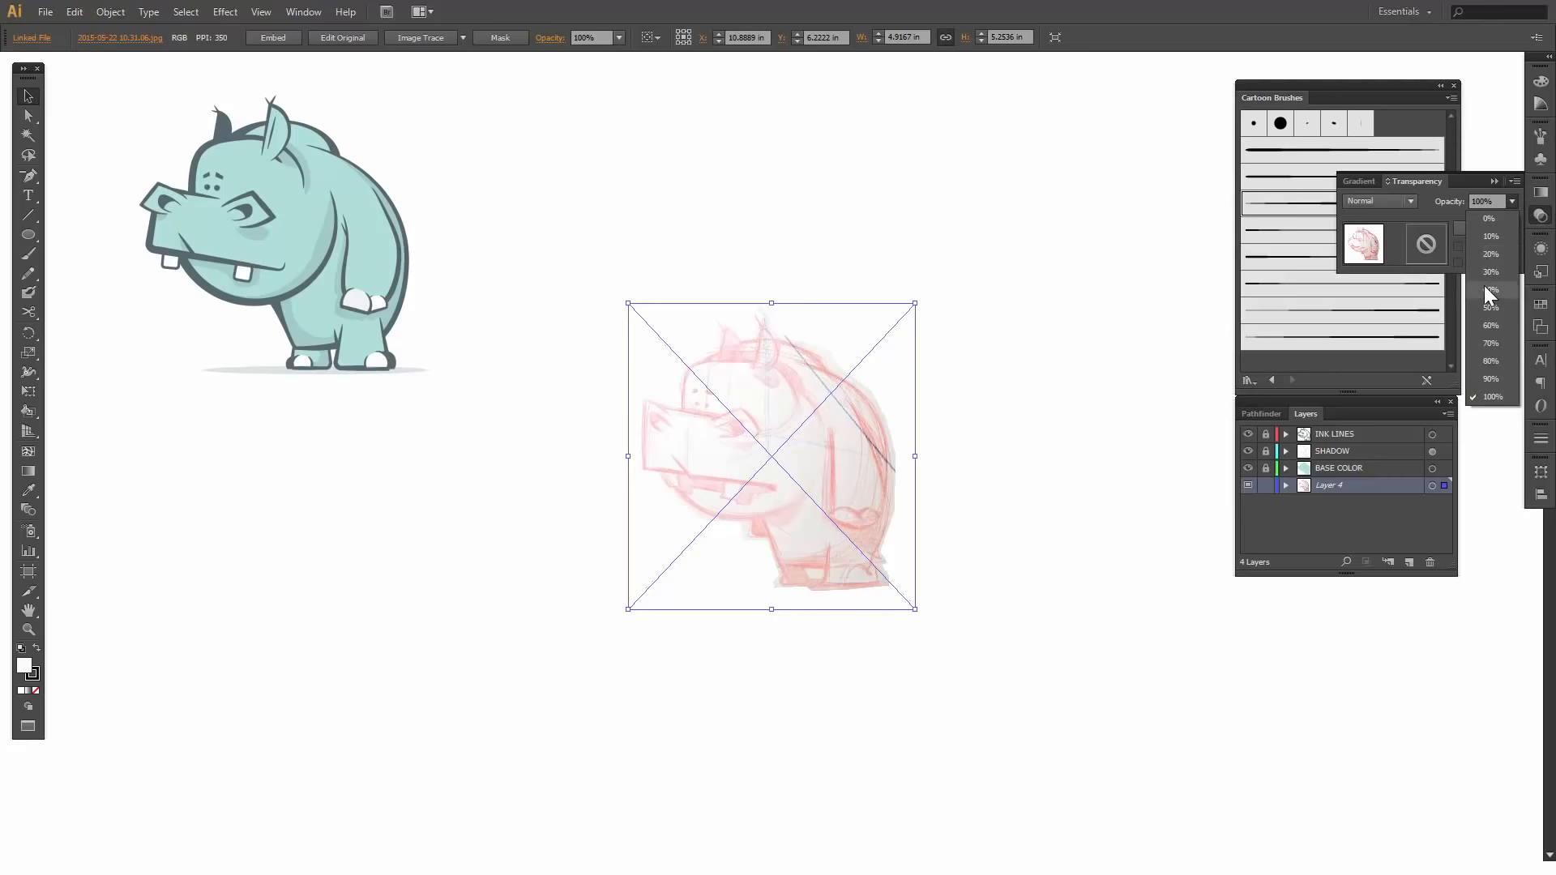
{"action": "left_click", "coordinate": [1490, 307]}
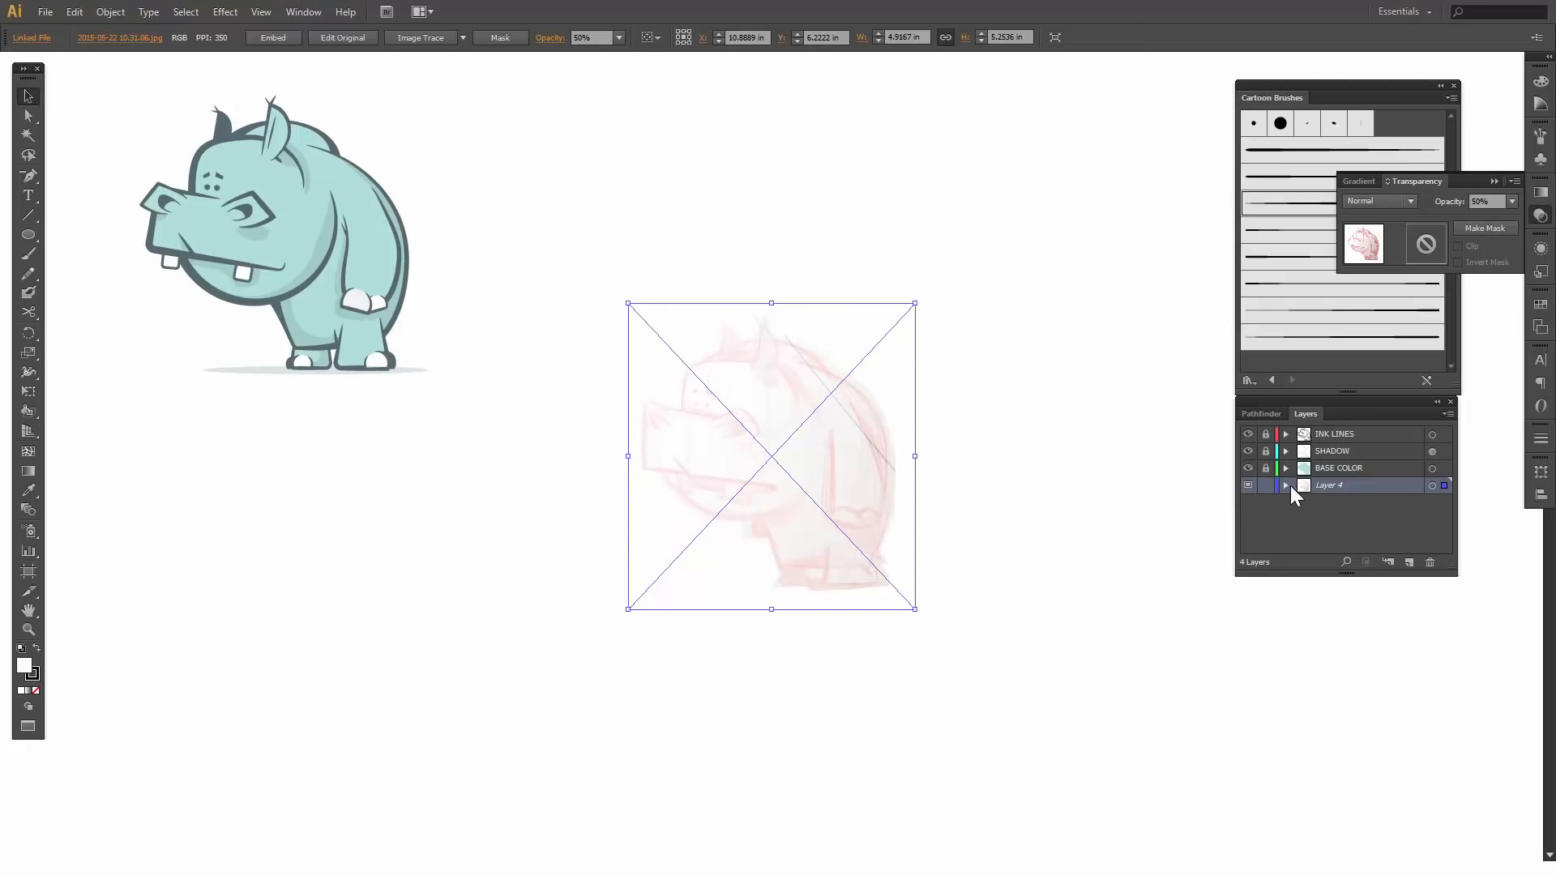
{"action": "left_click", "coordinate": [1266, 486]}
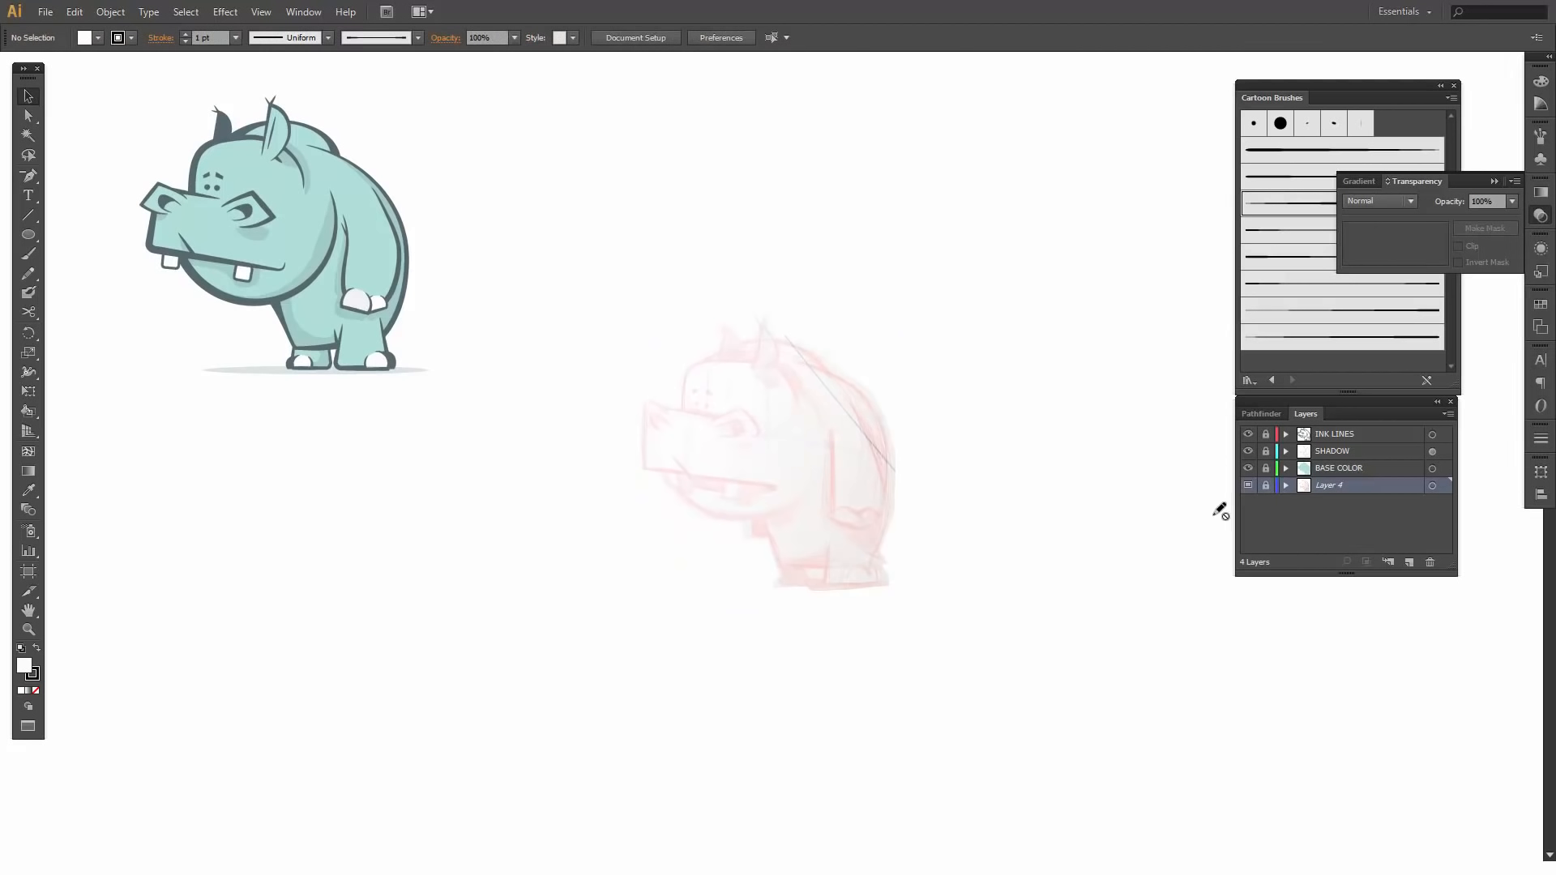
- Add a new layer named INKING directly above the template layer
{"action": "key", "text": "z"}
{"action": "mouse_move", "coordinate": [598, 292]}
{"action": "left_mouse_down"}
{"action": "mouse_move", "coordinate": [848, 455]}
{"action": "mouse_move", "coordinate": [956, 611]}
{"action": "left_mouse_up"}
{"action": "left_click_drag", "start_coordinate": [854, 543], "coordinate": [809, 504]}
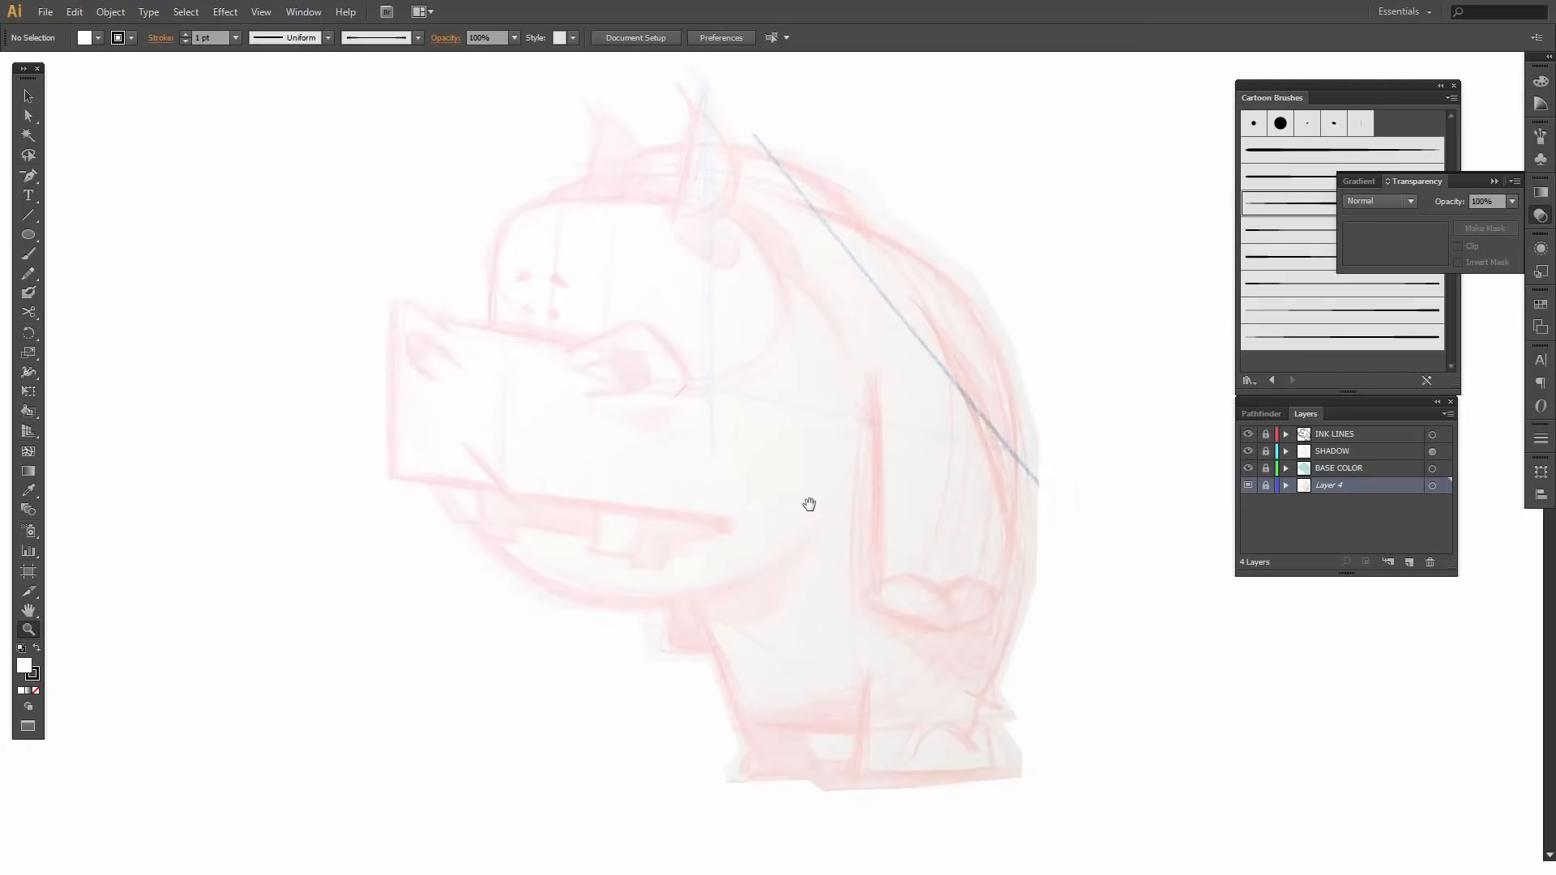
{"action": "left_click", "coordinate": [32, 227]}
{"action": "left_click", "coordinate": [1410, 562]}
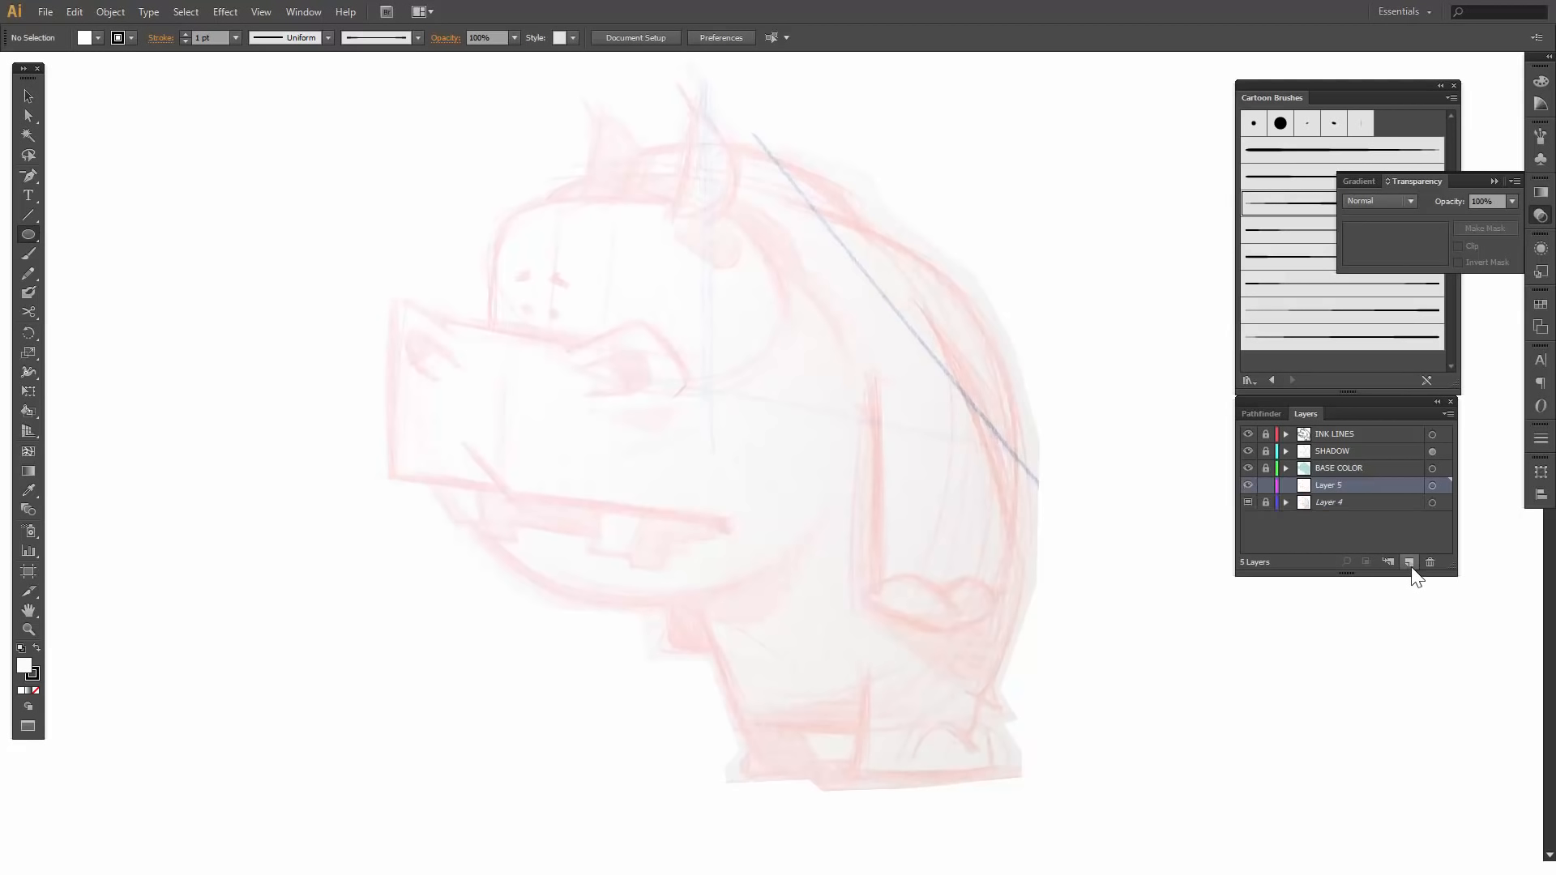
{"action": "double_click", "coordinate": [1335, 484]}
{"action": "type", "text": "INKING"}
{"action": "key", "text": "Return"}
- Detach the shape tools and the eraser and scissors tools as floating sets, stacked beside the artwork
{"action": "left_click_drag", "start_coordinate": [28, 227], "coordinate": [208, 271]}
{"action": "mouse_move", "coordinate": [115, 247]}
{"action": "left_mouse_down"}
{"action": "mouse_move", "coordinate": [266, 206]}
{"action": "mouse_move", "coordinate": [246, 143]}
{"action": "left_mouse_up"}
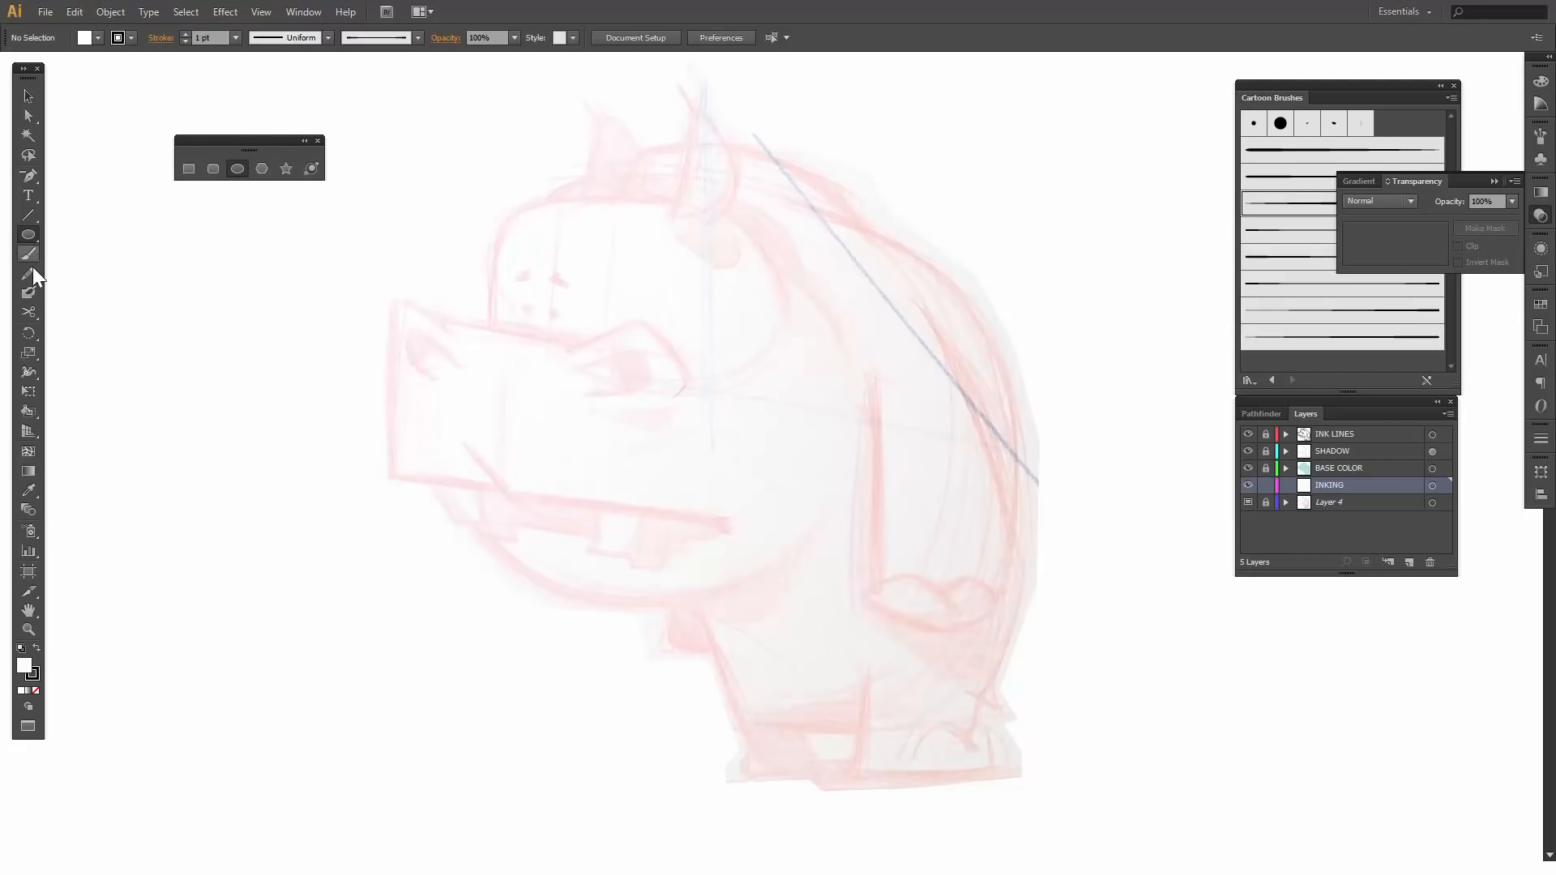
{"action": "left_click_drag", "start_coordinate": [28, 310], "coordinate": [192, 338]}
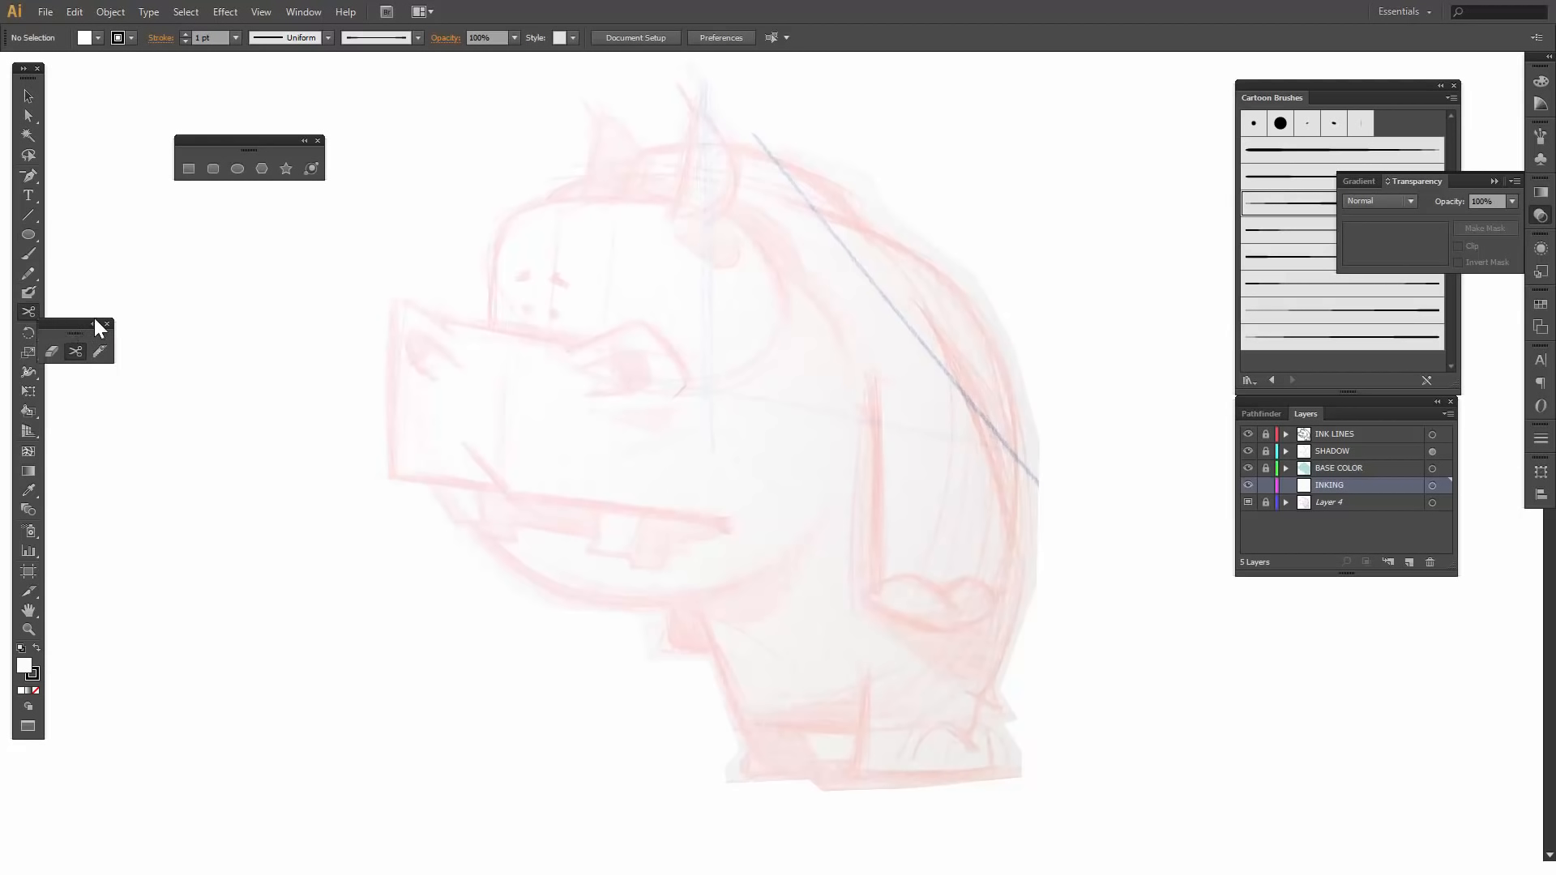
{"action": "left_click_drag", "start_coordinate": [94, 318], "coordinate": [203, 188]}
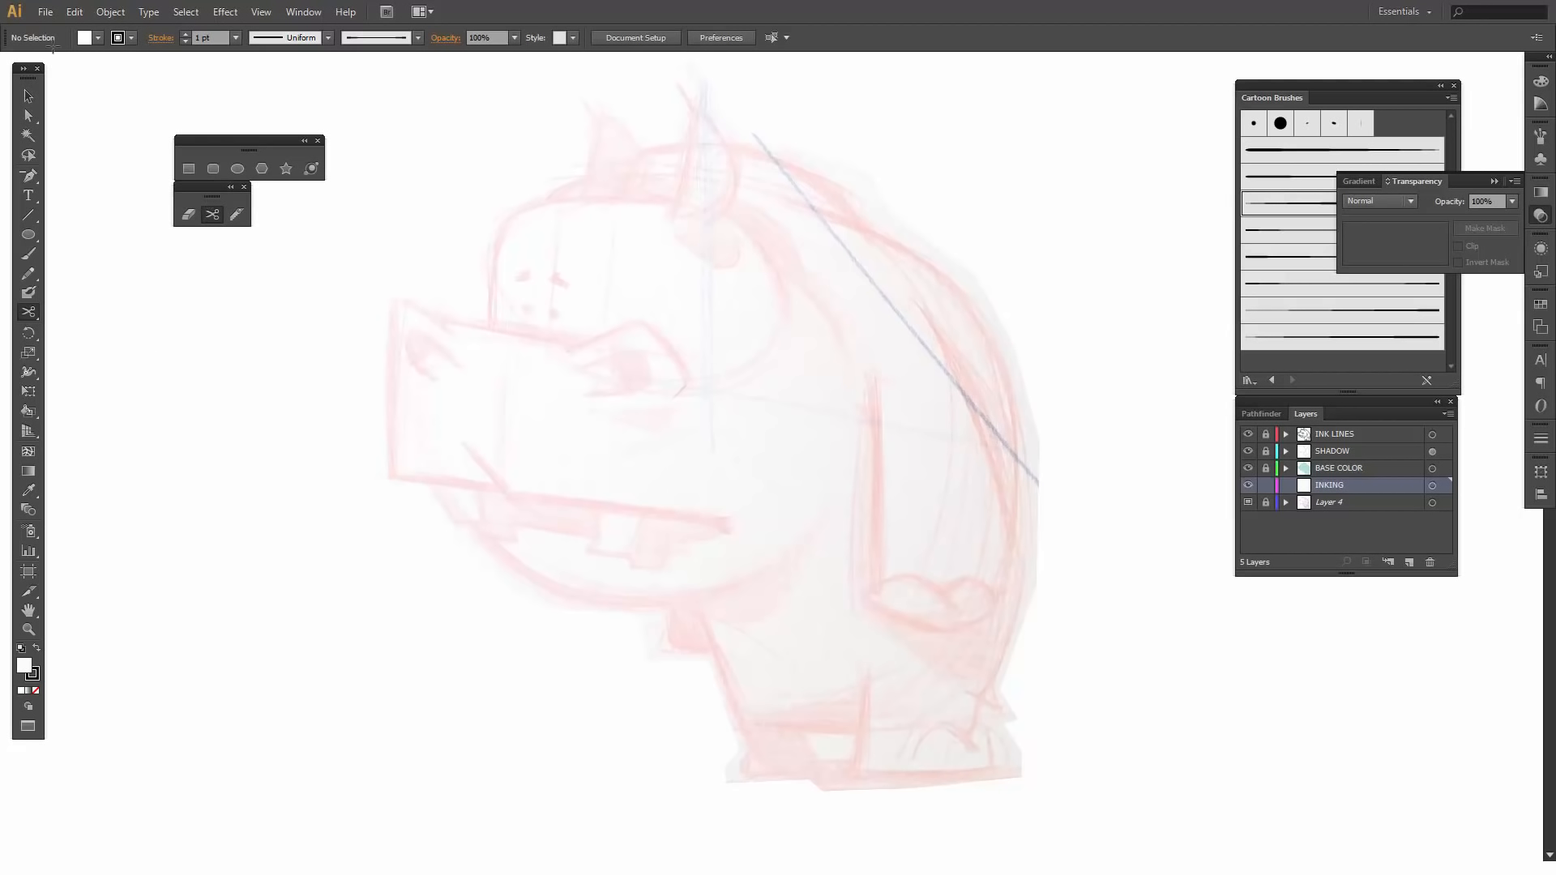
- Draw a circle about 2.72 in wide over the hippo's head with the Ellipse tool and remove its fill
{"action": "left_click", "coordinate": [229, 168]}
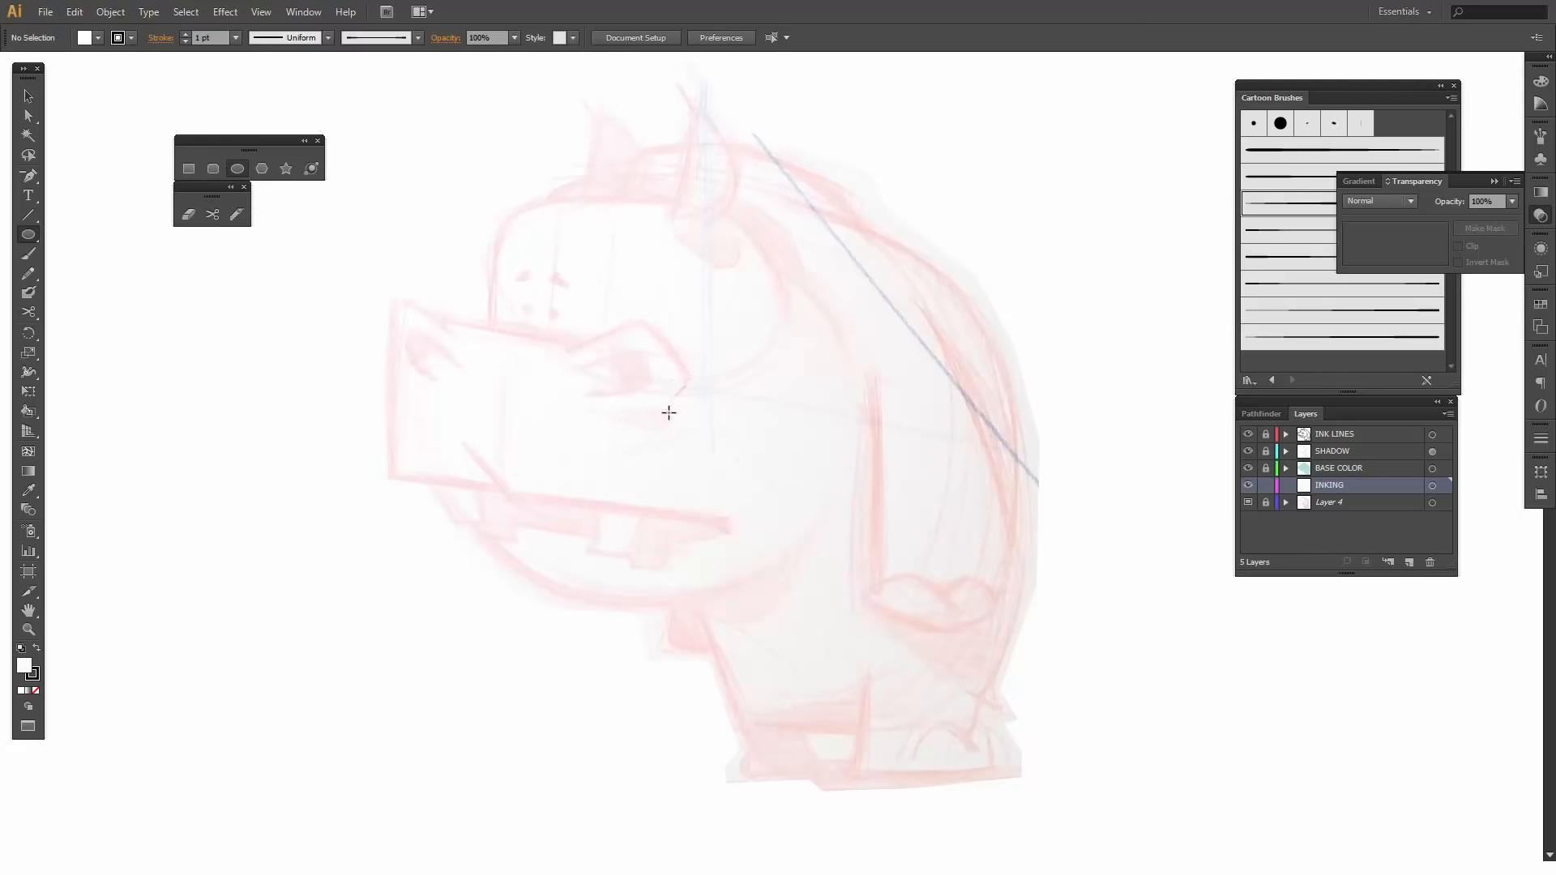
{"action": "mouse_move", "coordinate": [680, 412]}
{"action": "left_mouse_down"}
{"action": "mouse_move", "coordinate": [629, 292]}
{"action": "mouse_move", "coordinate": [550, 206]}
{"action": "left_mouse_up"}
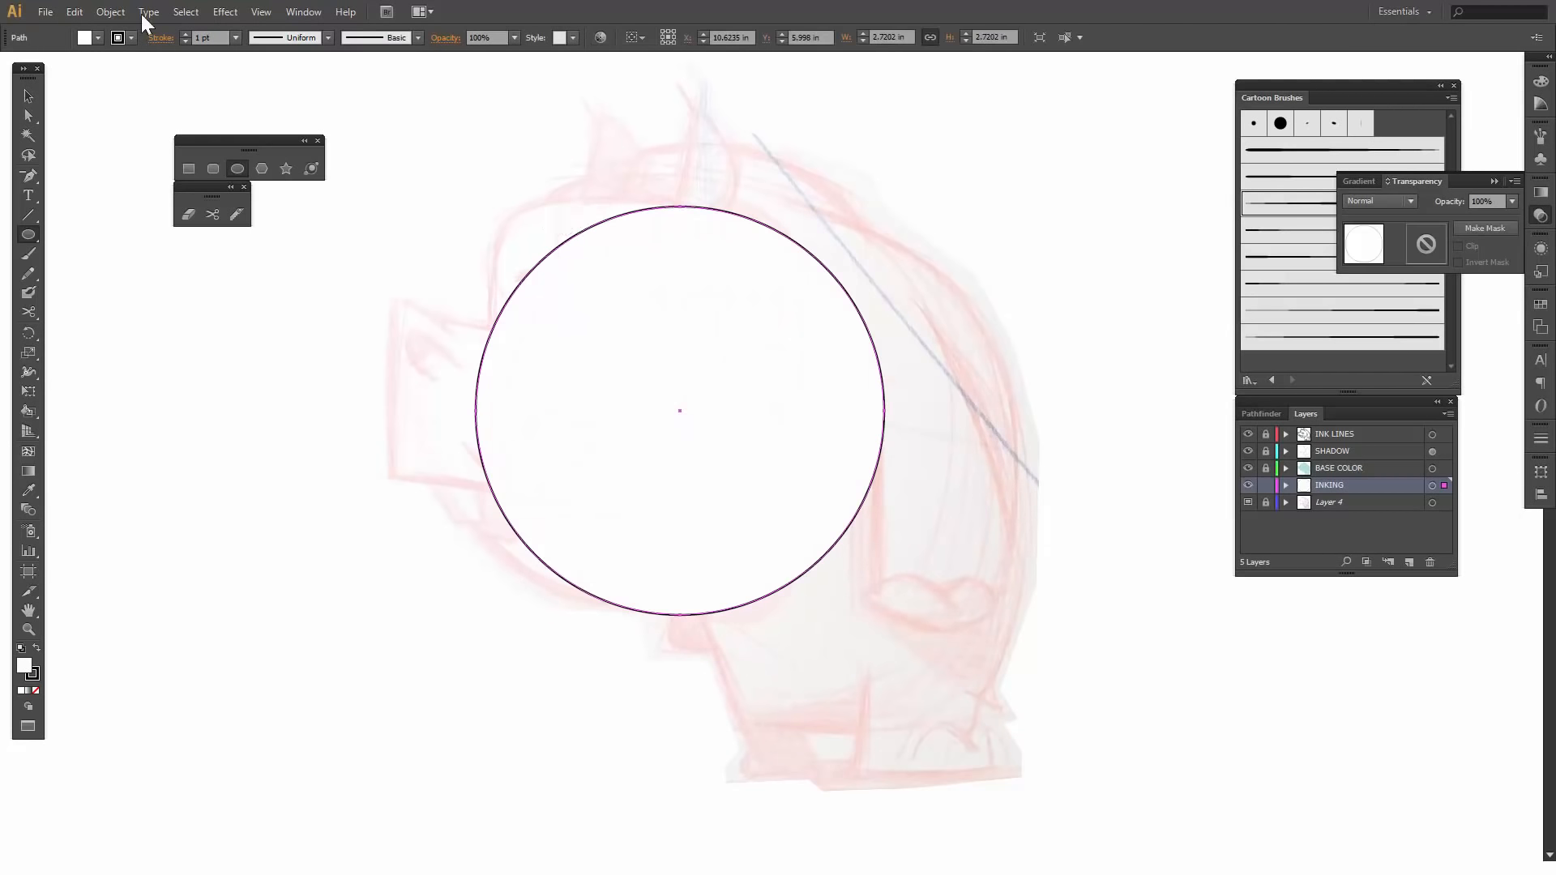
{"action": "left_click", "coordinate": [98, 37]}
{"action": "left_click", "coordinate": [11, 65]}
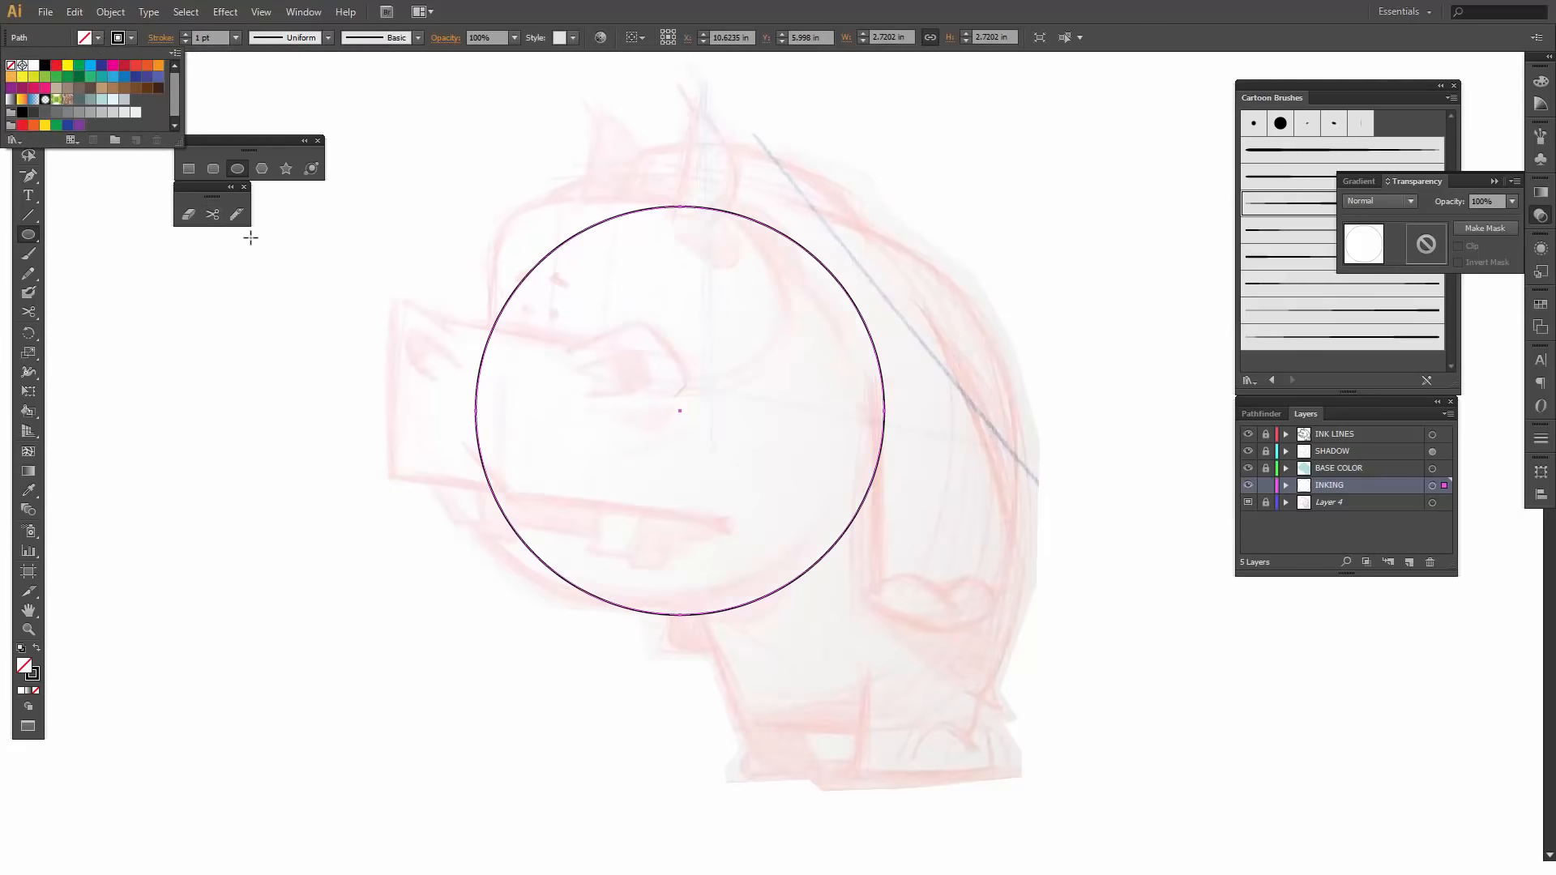
- Move the circle over the head and jaw of the sketch and enlarge it to about 2.78 in across
{"action": "key", "text": "v"}
{"action": "left_click_drag", "start_coordinate": [717, 212], "coordinate": [670, 192]}
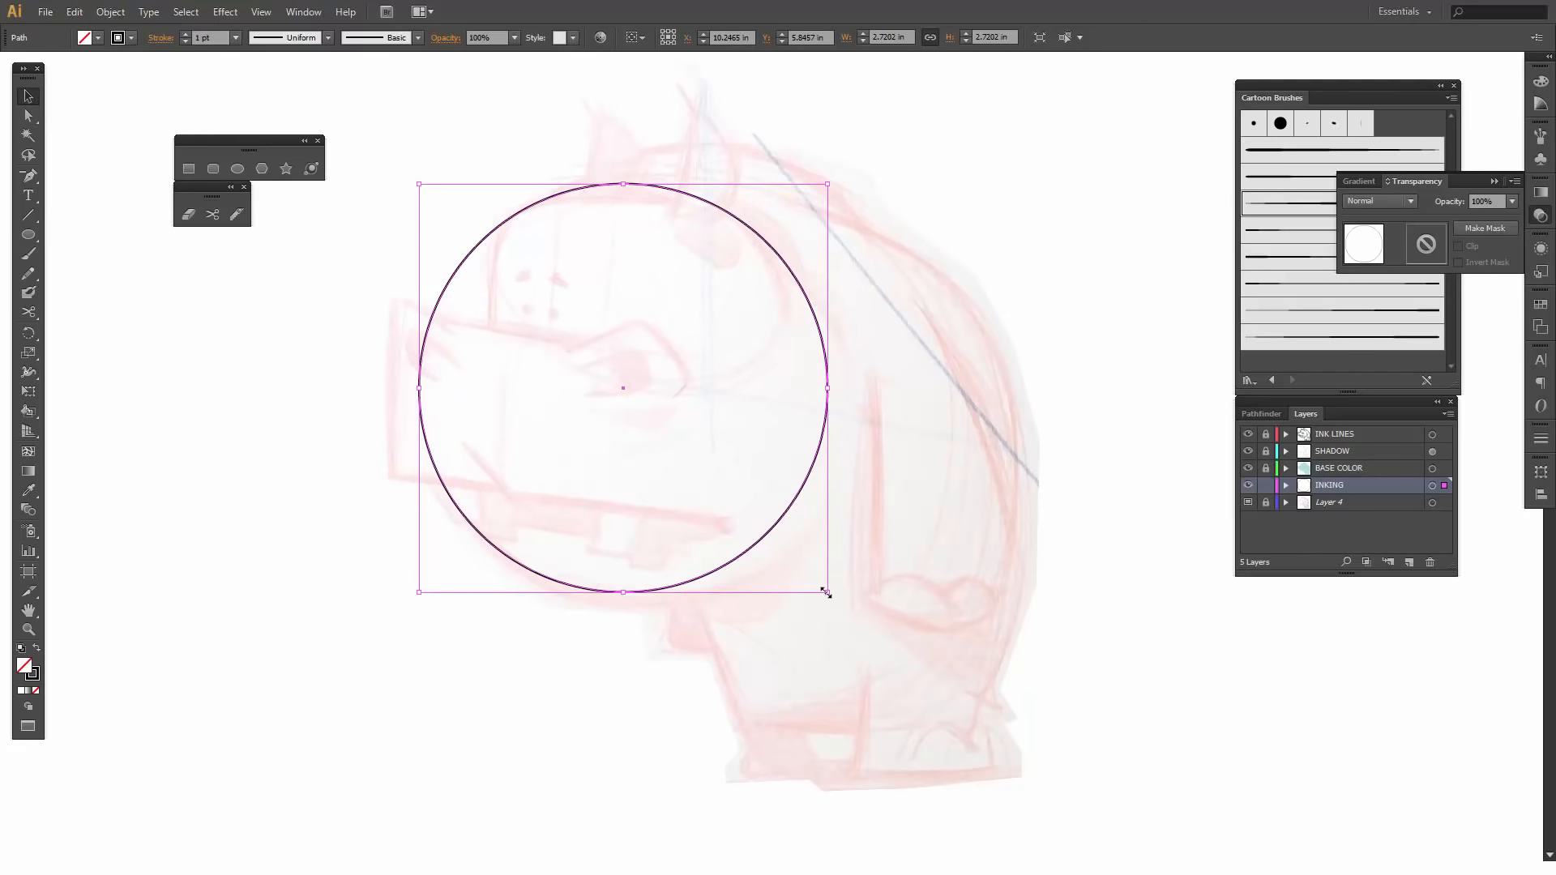
{"action": "left_click_drag", "start_coordinate": [825, 592], "coordinate": [838, 602]}
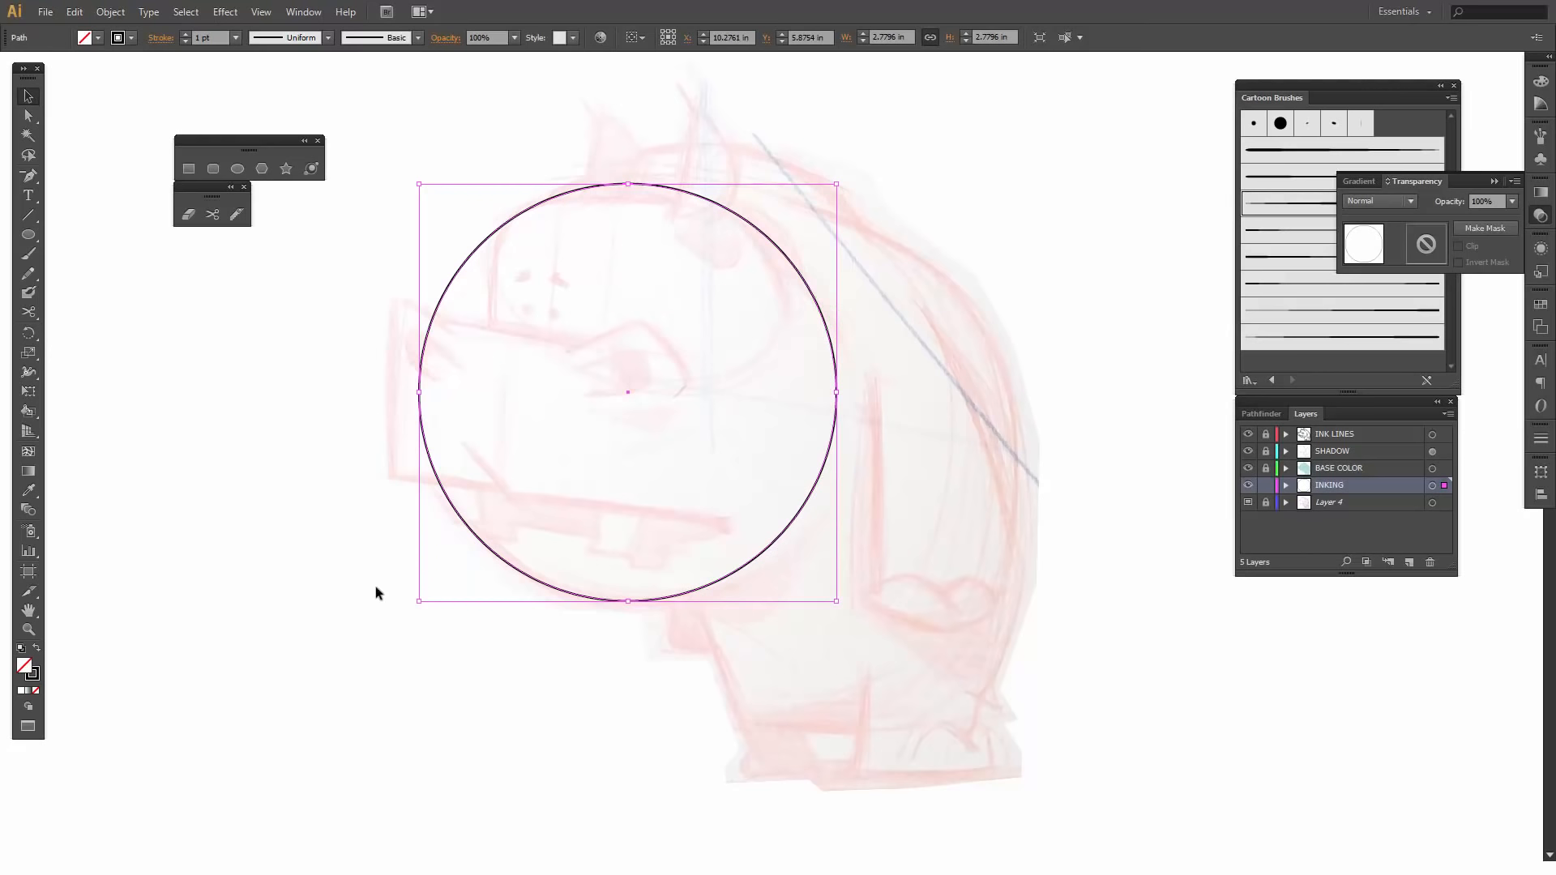
{"action": "left_click", "coordinate": [551, 664]}
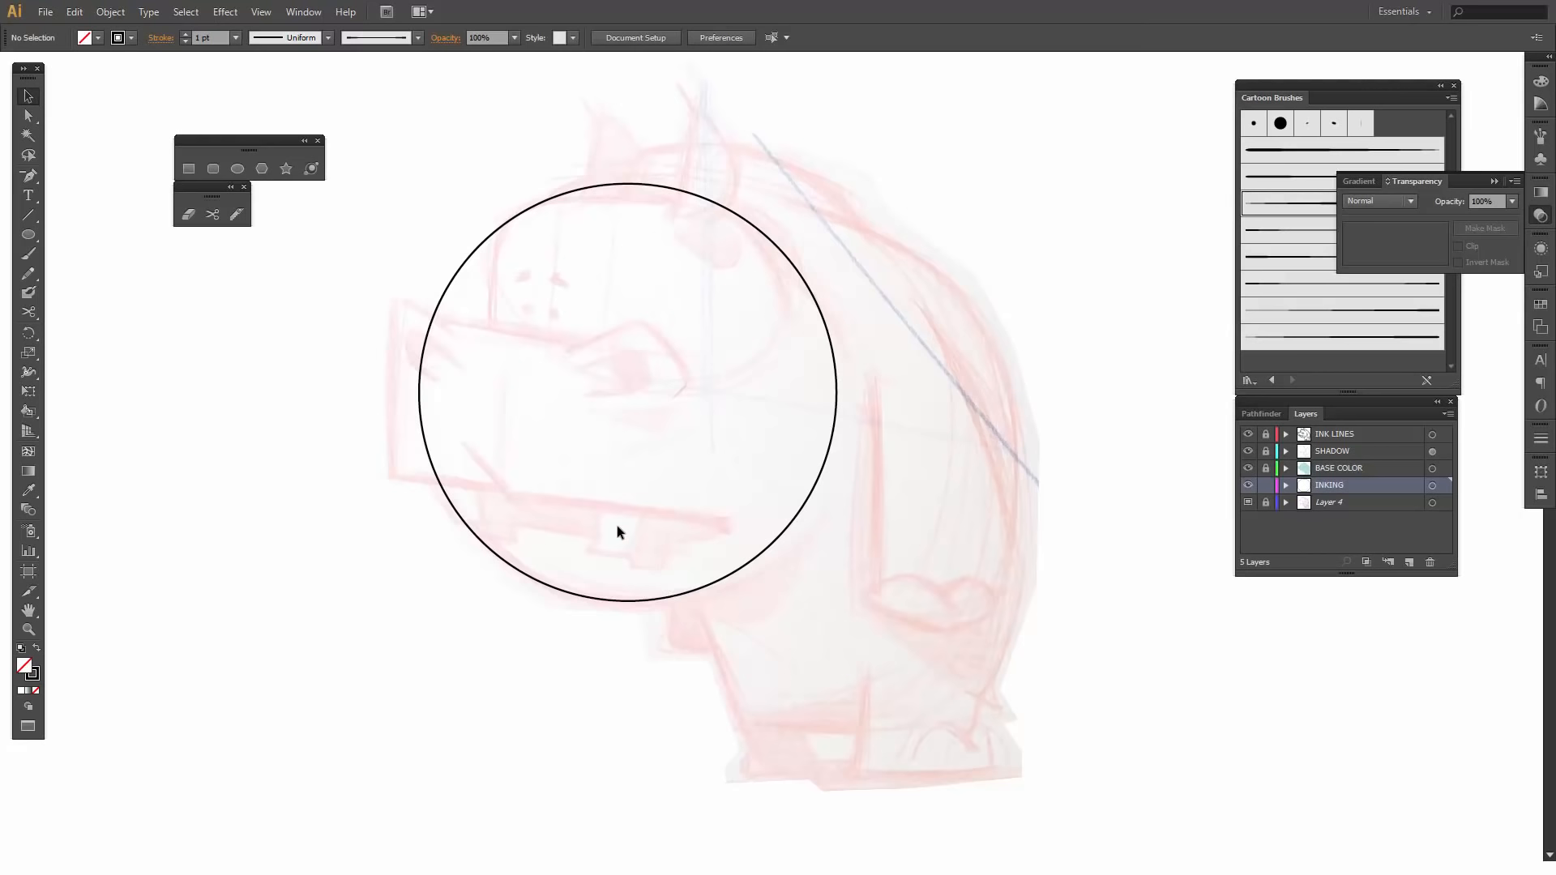
- Cut the circle with the Scissors tool at the snout's lower edge and the ear's base, and delete the segment across the face
{"action": "left_click", "coordinate": [647, 185]}
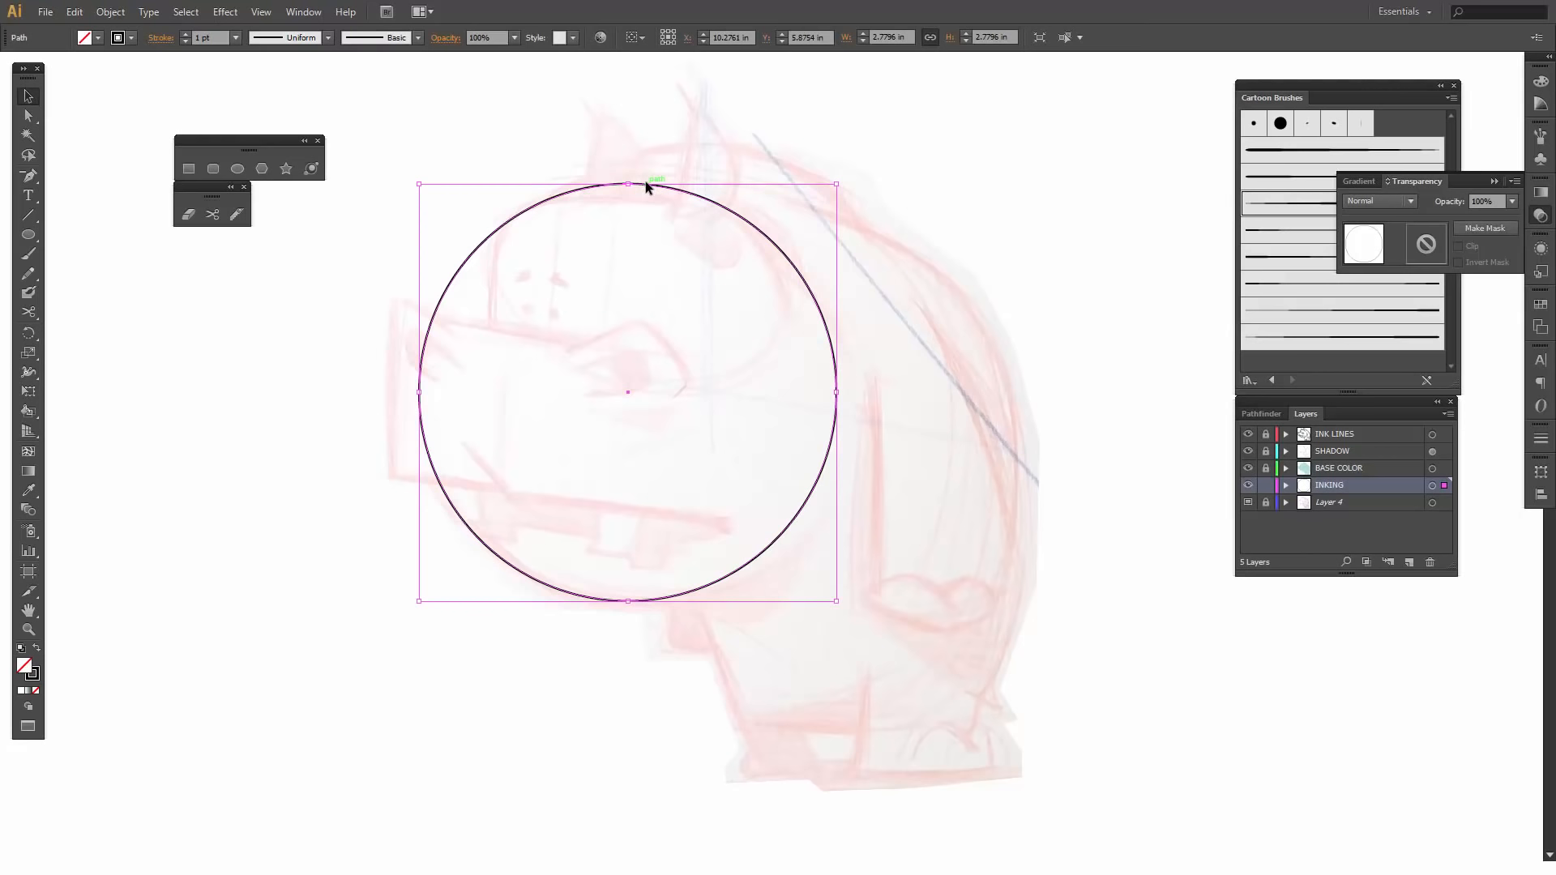
{"action": "left_click", "coordinate": [213, 214]}
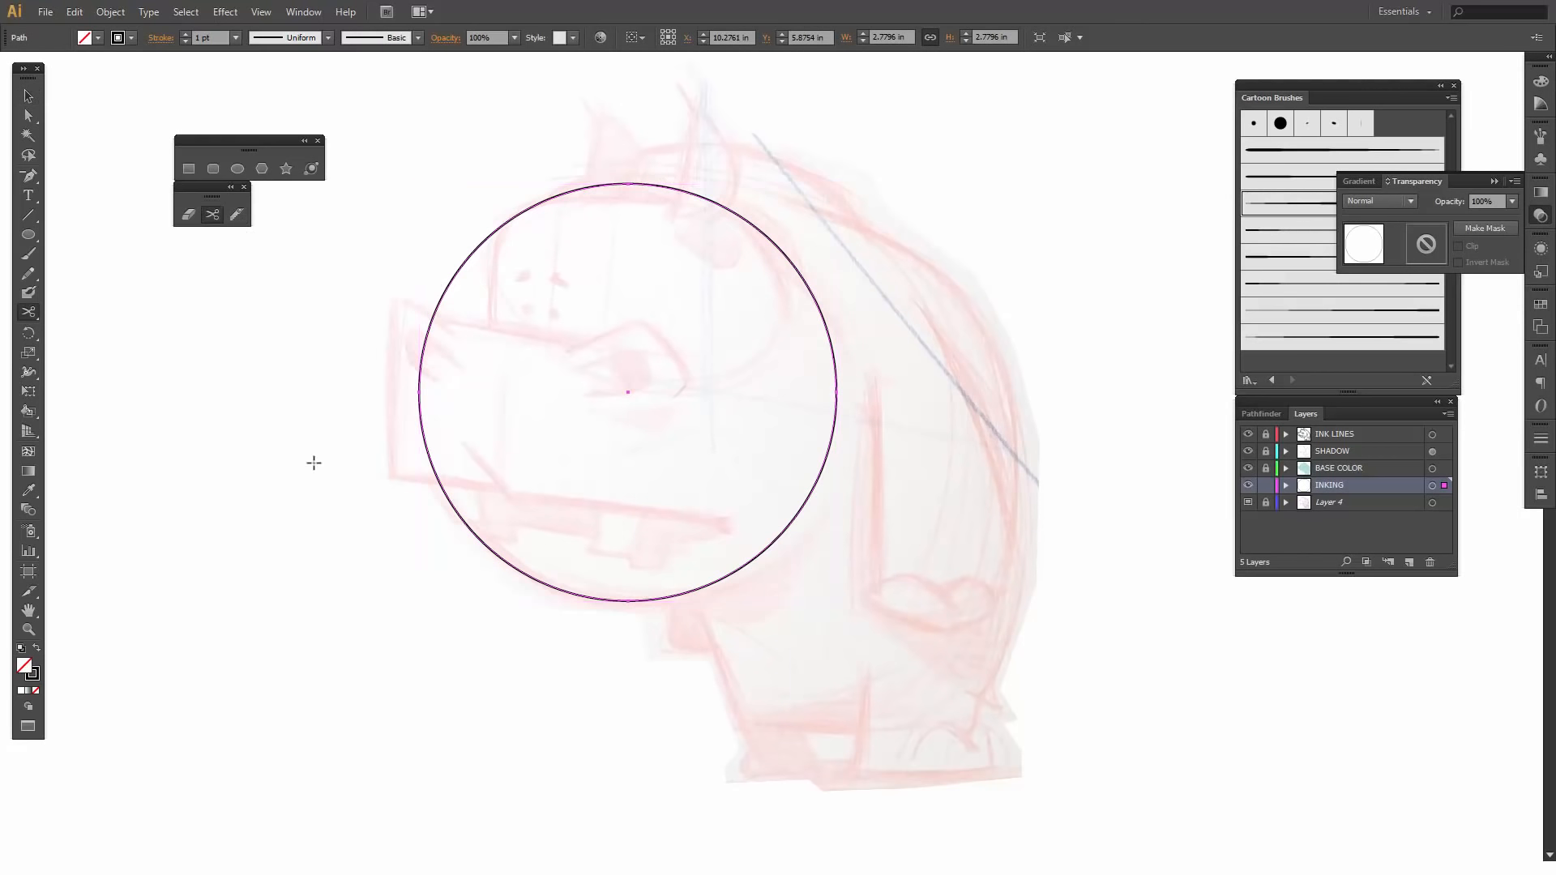
{"action": "left_click", "coordinate": [439, 478]}
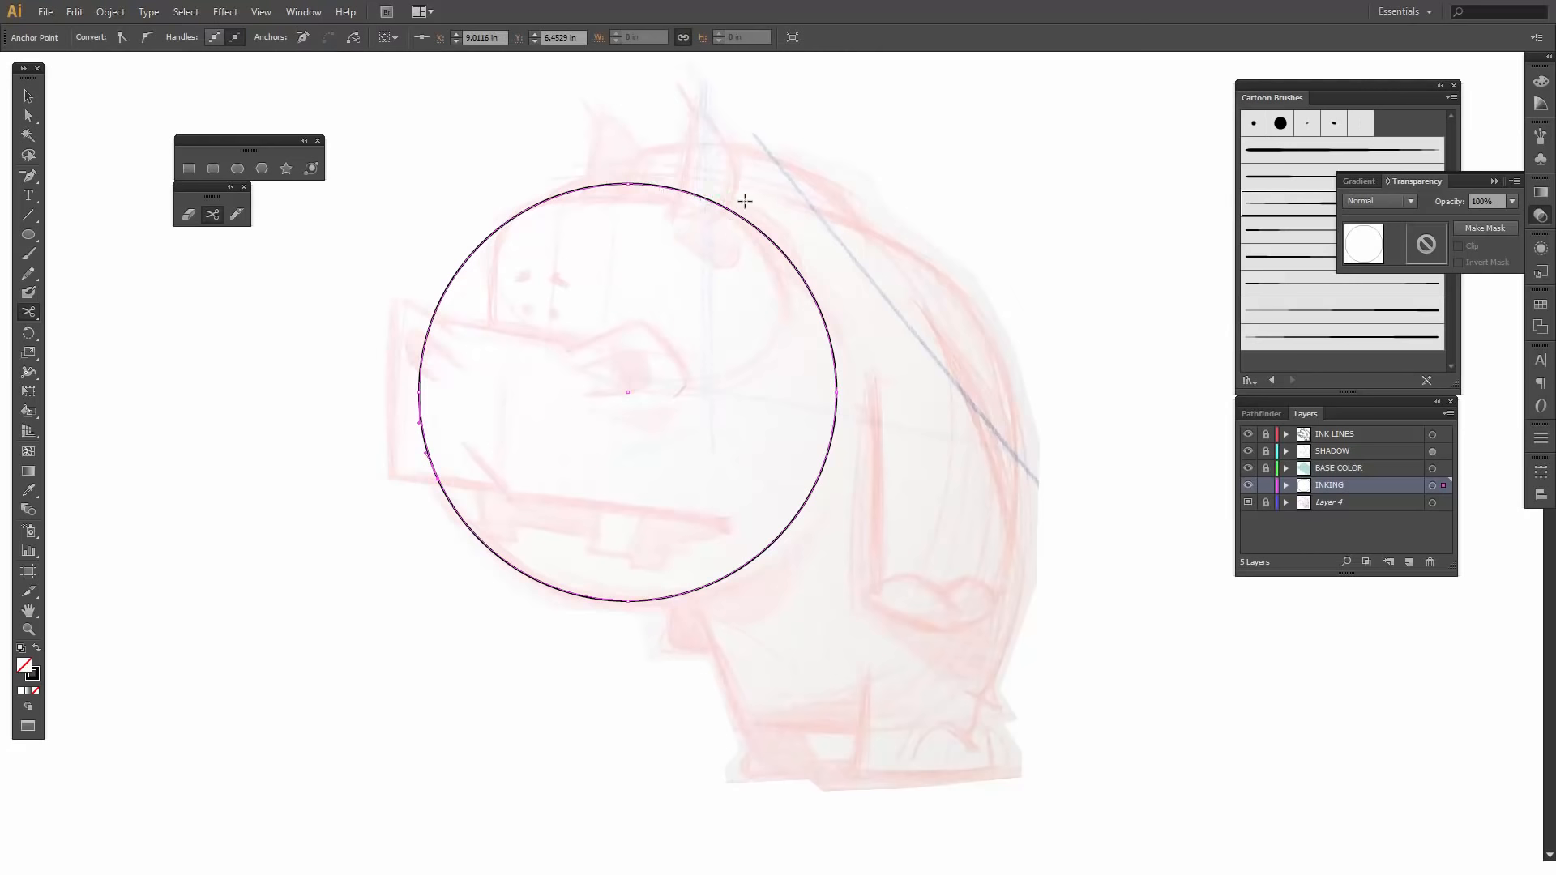
{"action": "left_click", "coordinate": [708, 199]}
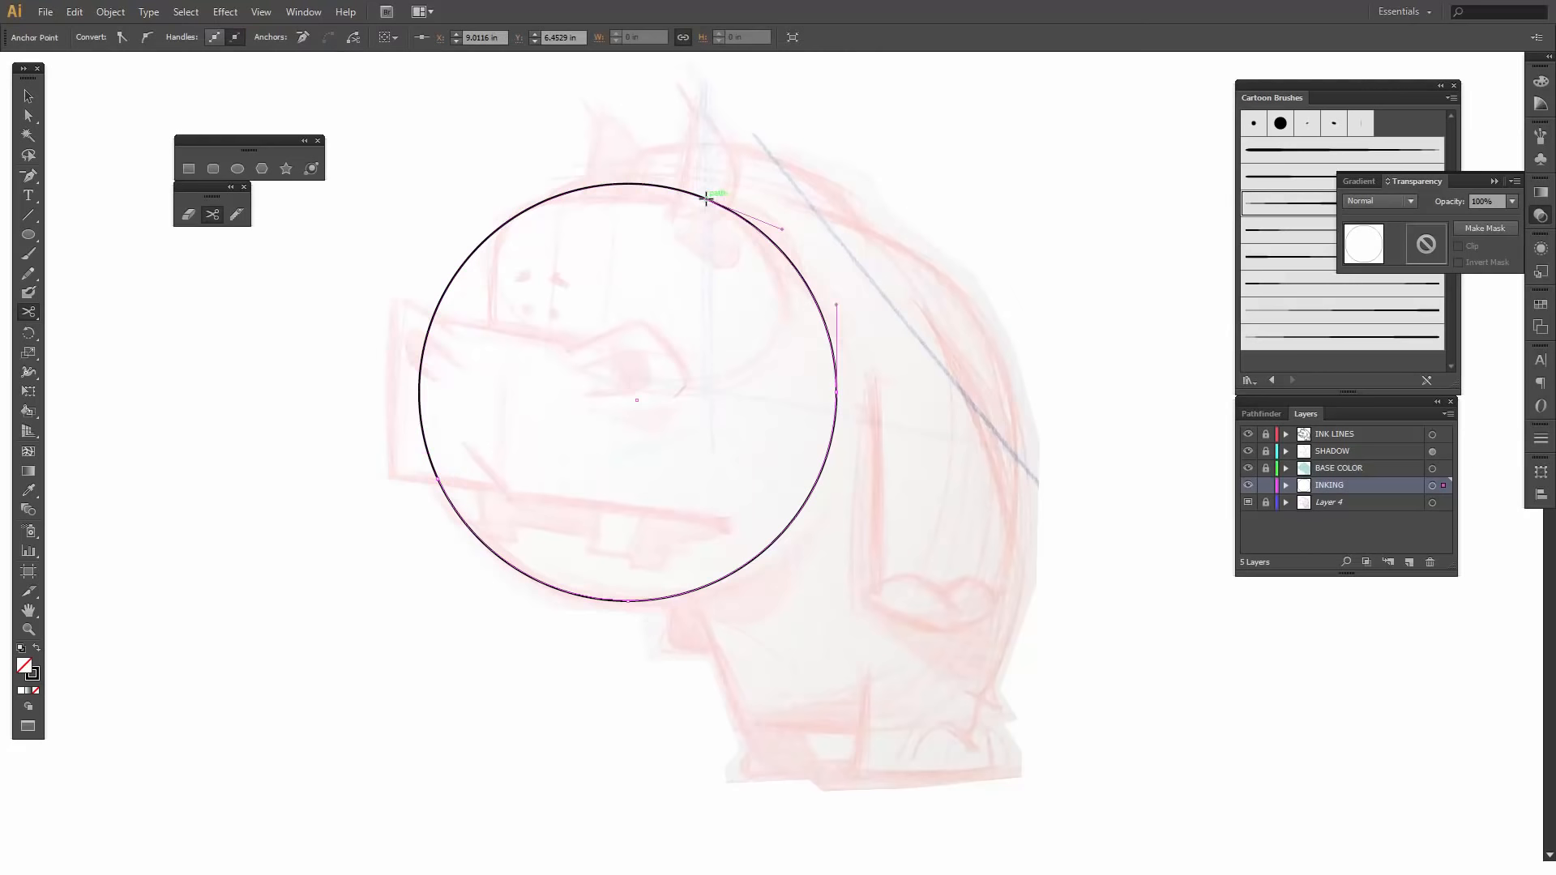
{"action": "key", "text": "v"}
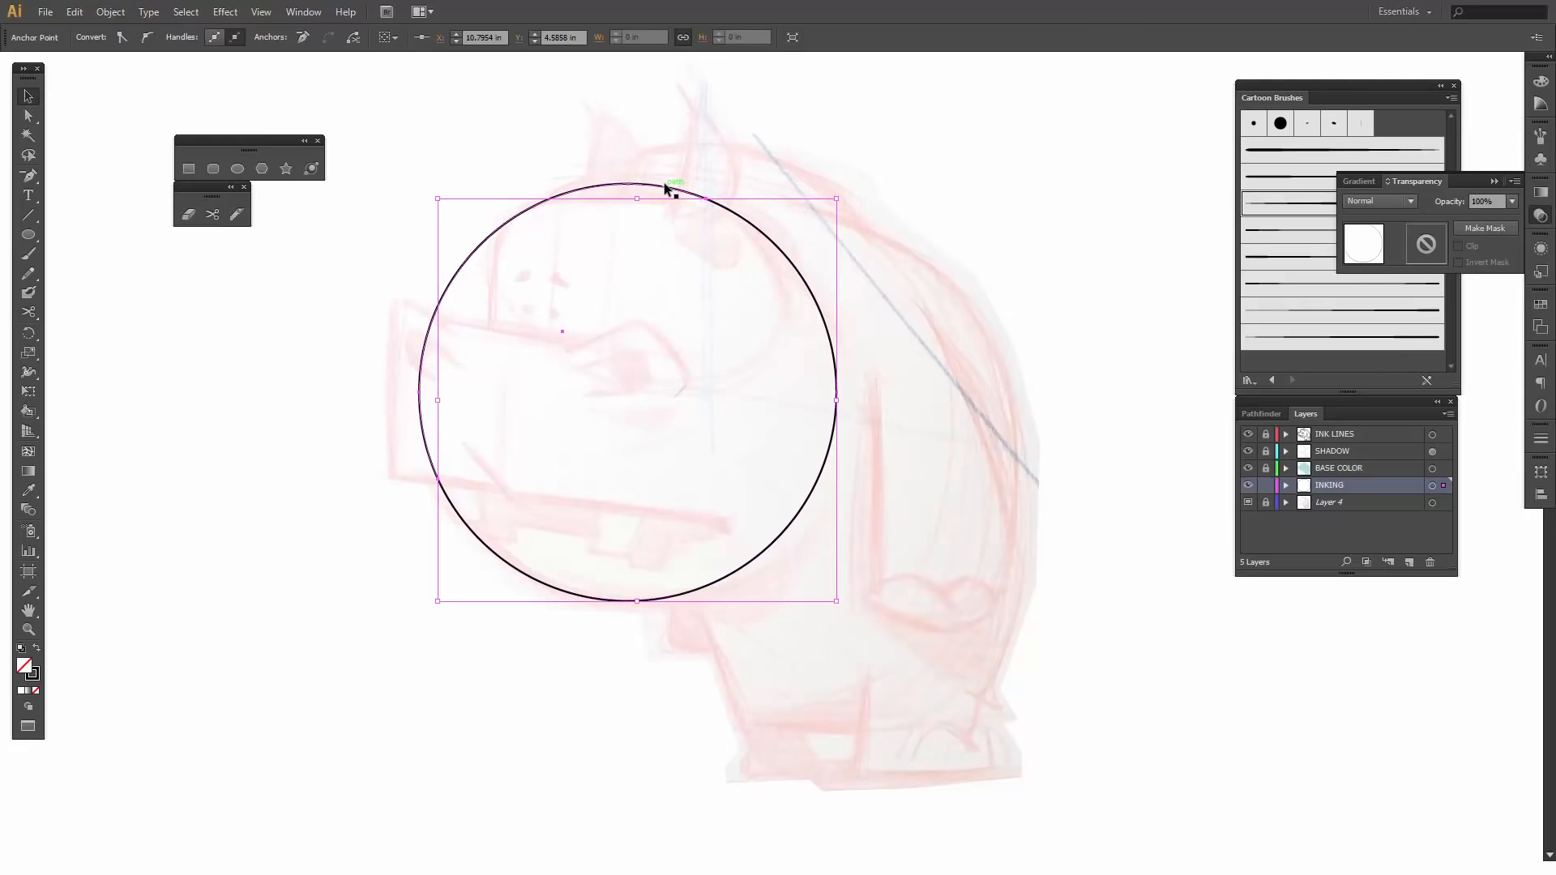
{"action": "left_click", "coordinate": [665, 188]}
{"action": "key", "text": "Delete"}
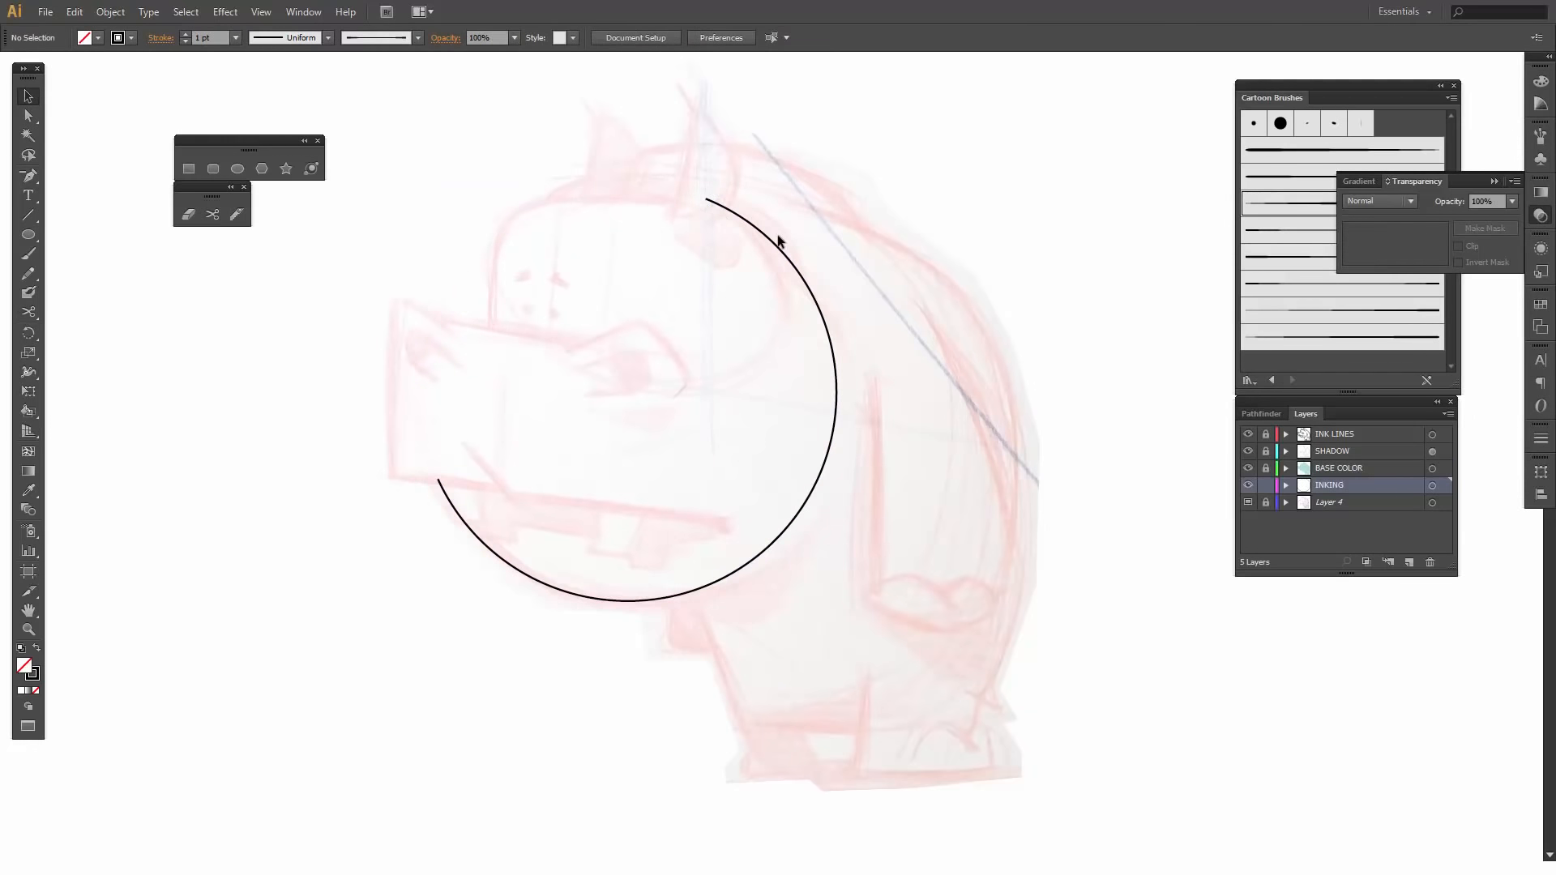
- Cut the head arc with the Scissors tool at two points behind the cheek and delete the segment between them
{"action": "left_click", "coordinate": [825, 328]}
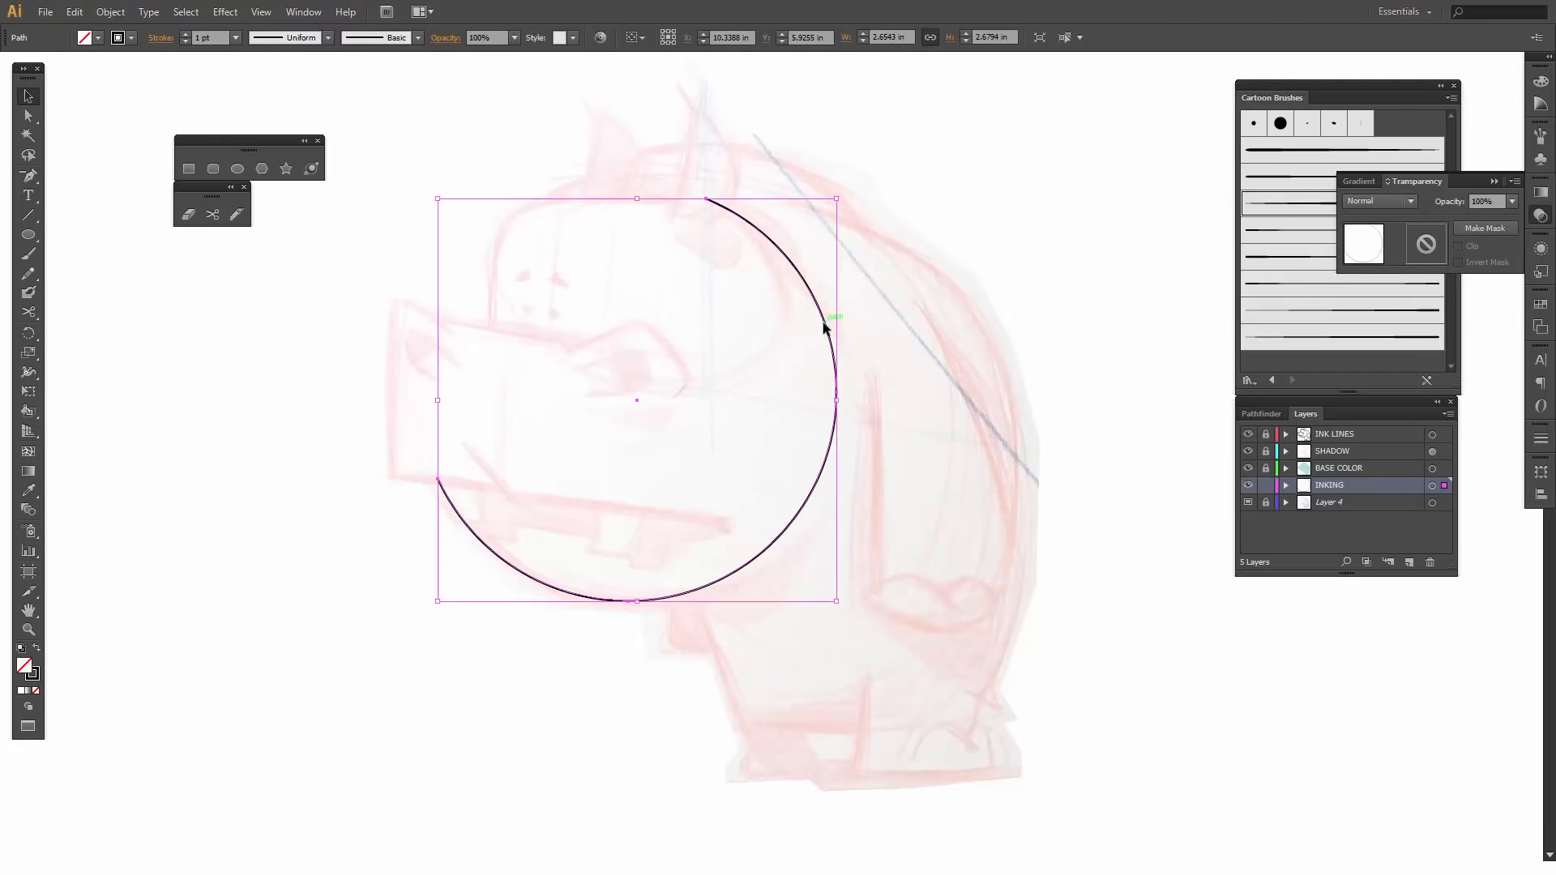
{"action": "left_click", "coordinate": [212, 215]}
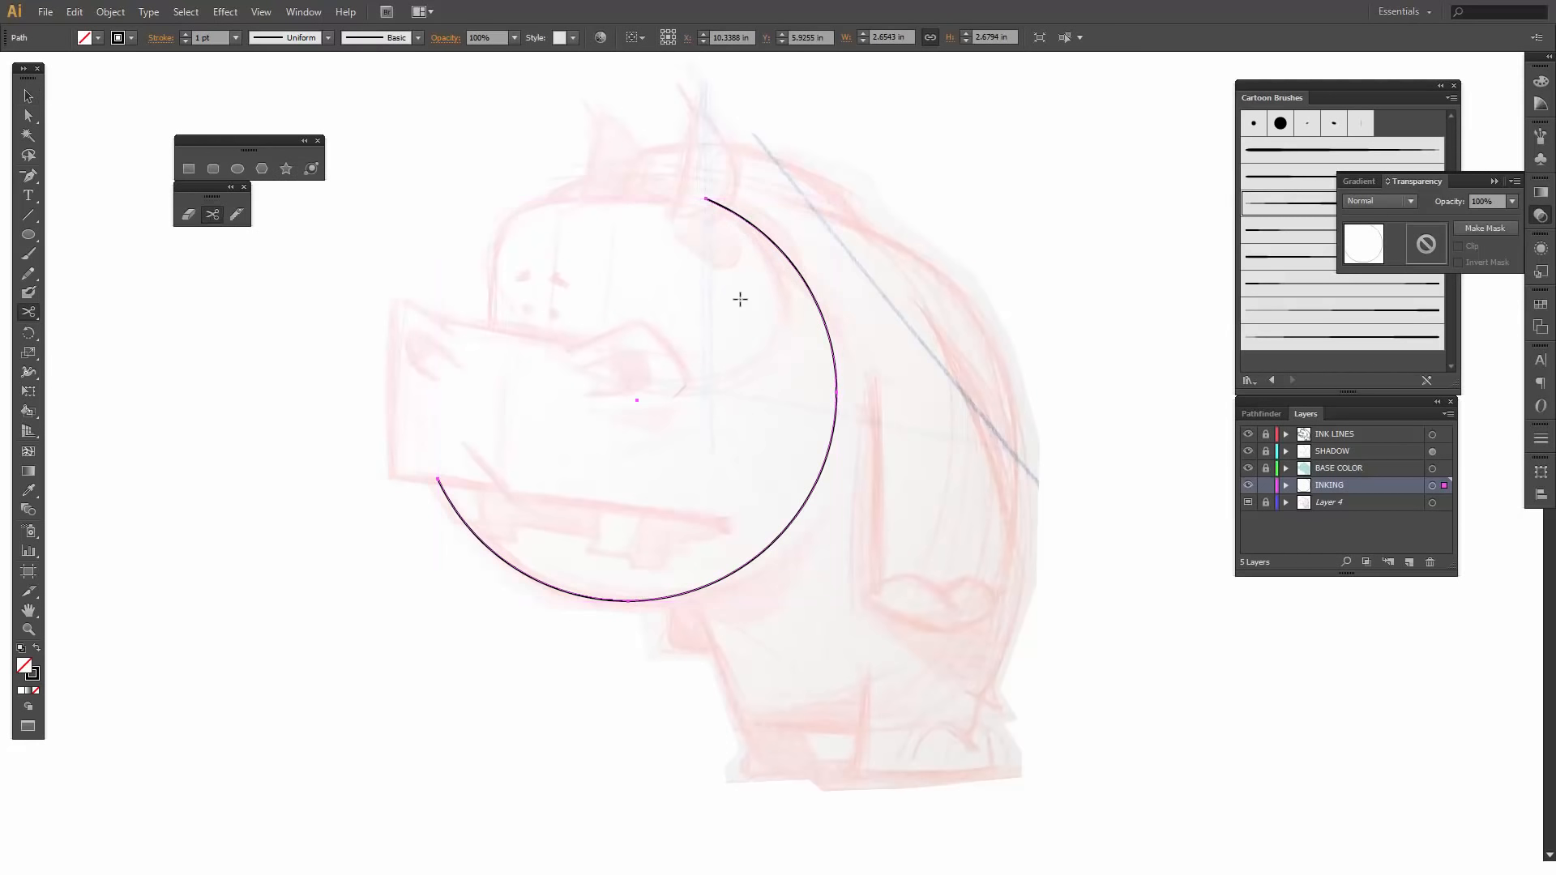
{"action": "left_click", "coordinate": [817, 293]}
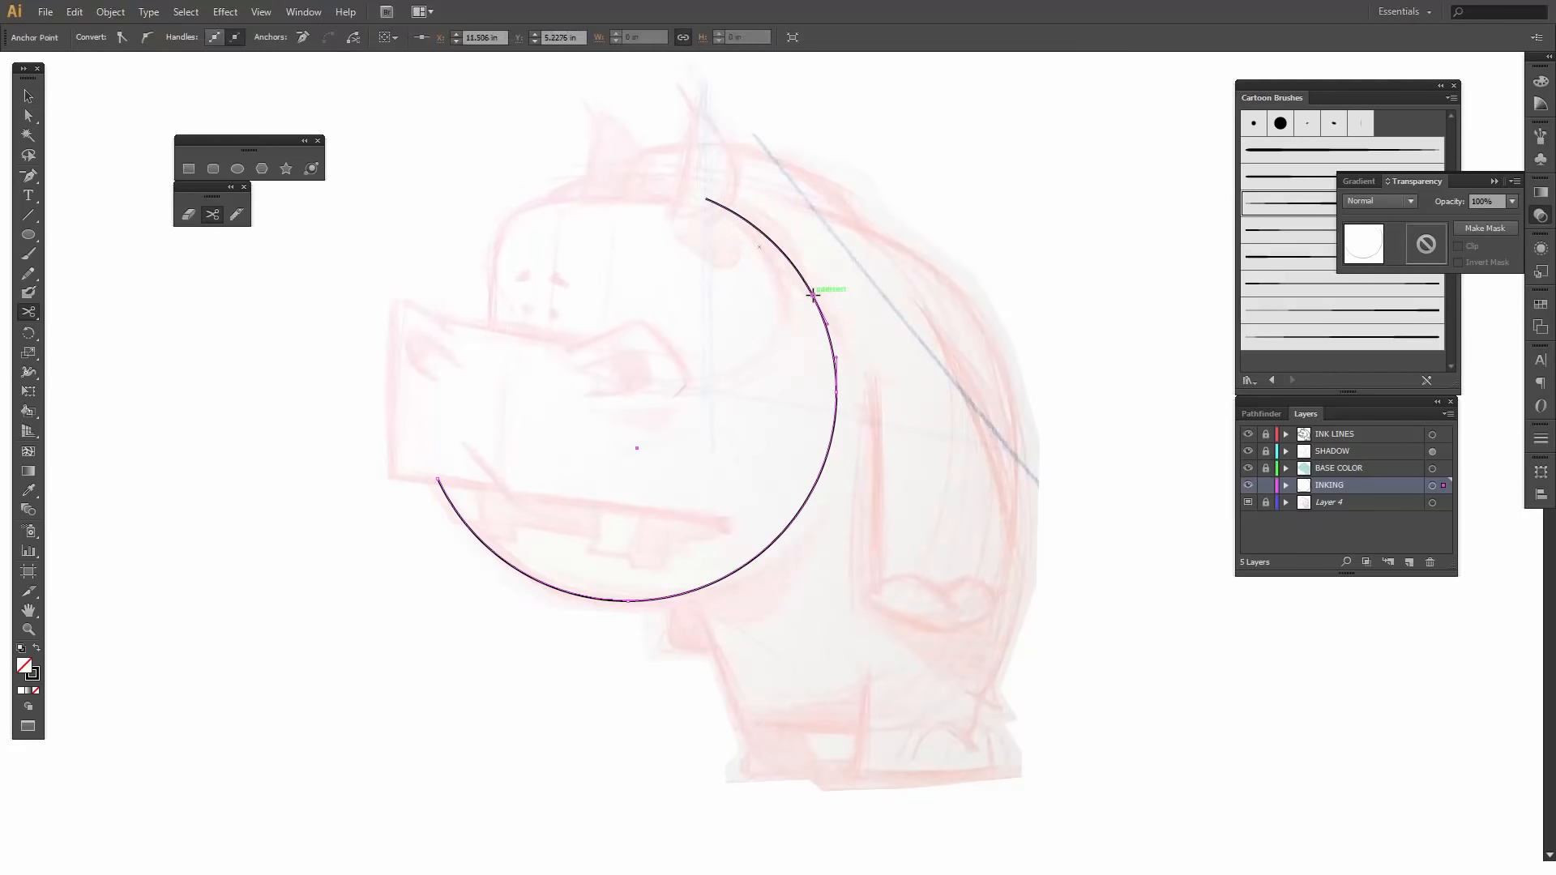
{"action": "left_click", "coordinate": [831, 439]}
{"action": "left_click", "coordinate": [830, 439]}
{"action": "key", "text": "v"}
{"action": "left_click", "coordinate": [849, 343]}
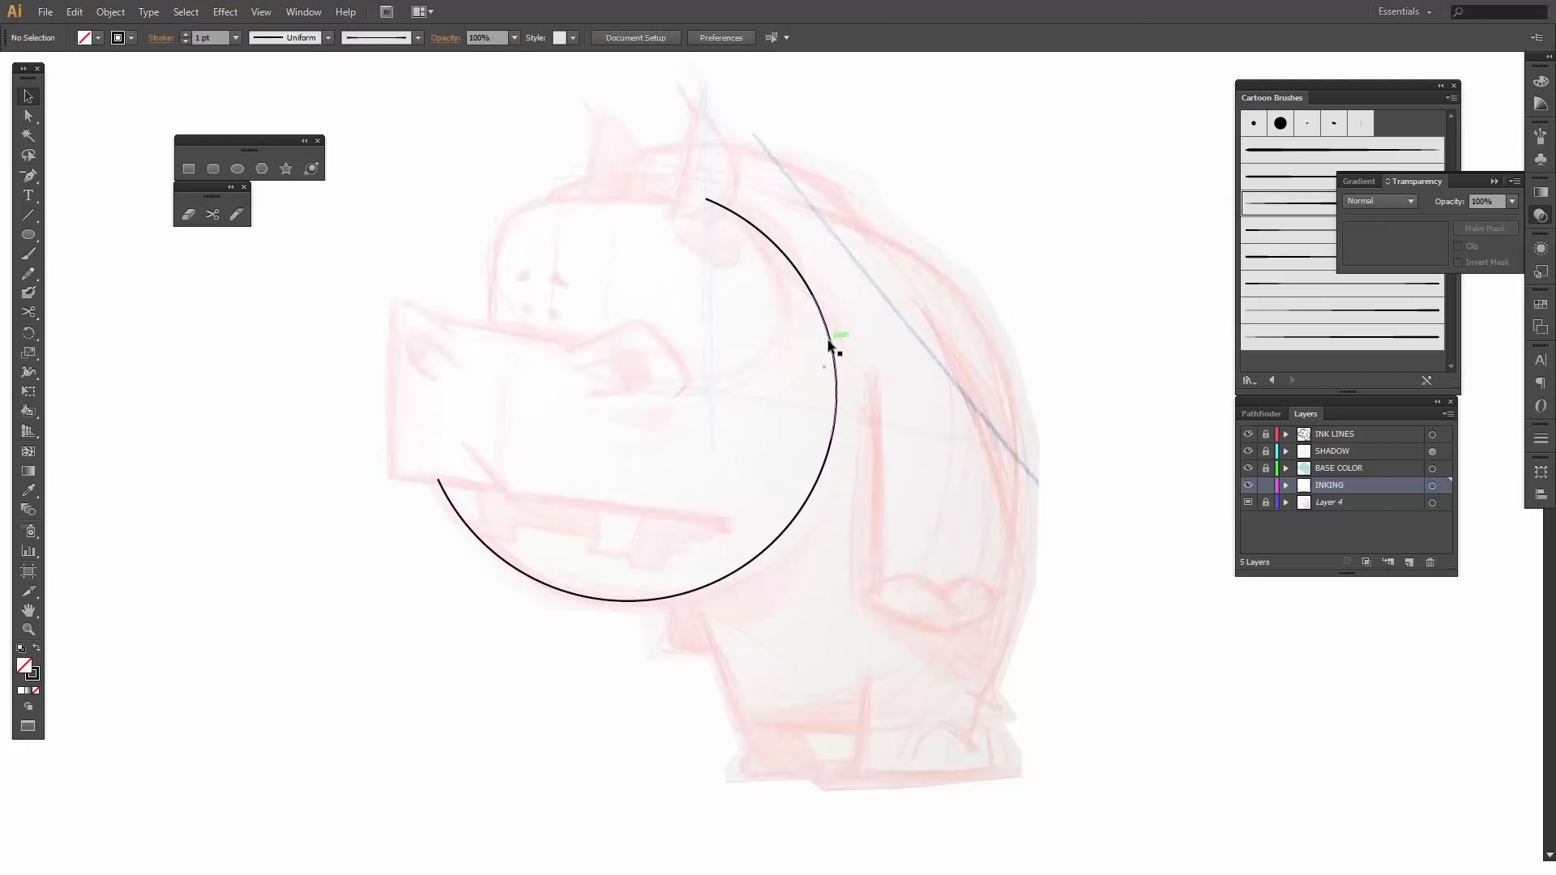
{"action": "left_click", "coordinate": [830, 343]}
{"action": "key", "text": "Delete"}
- Apply tapered Cartoon Brushes to the jaw arc and the upper head arc, with the thick ends at the snout and the ear
{"action": "left_click", "coordinate": [828, 455]}
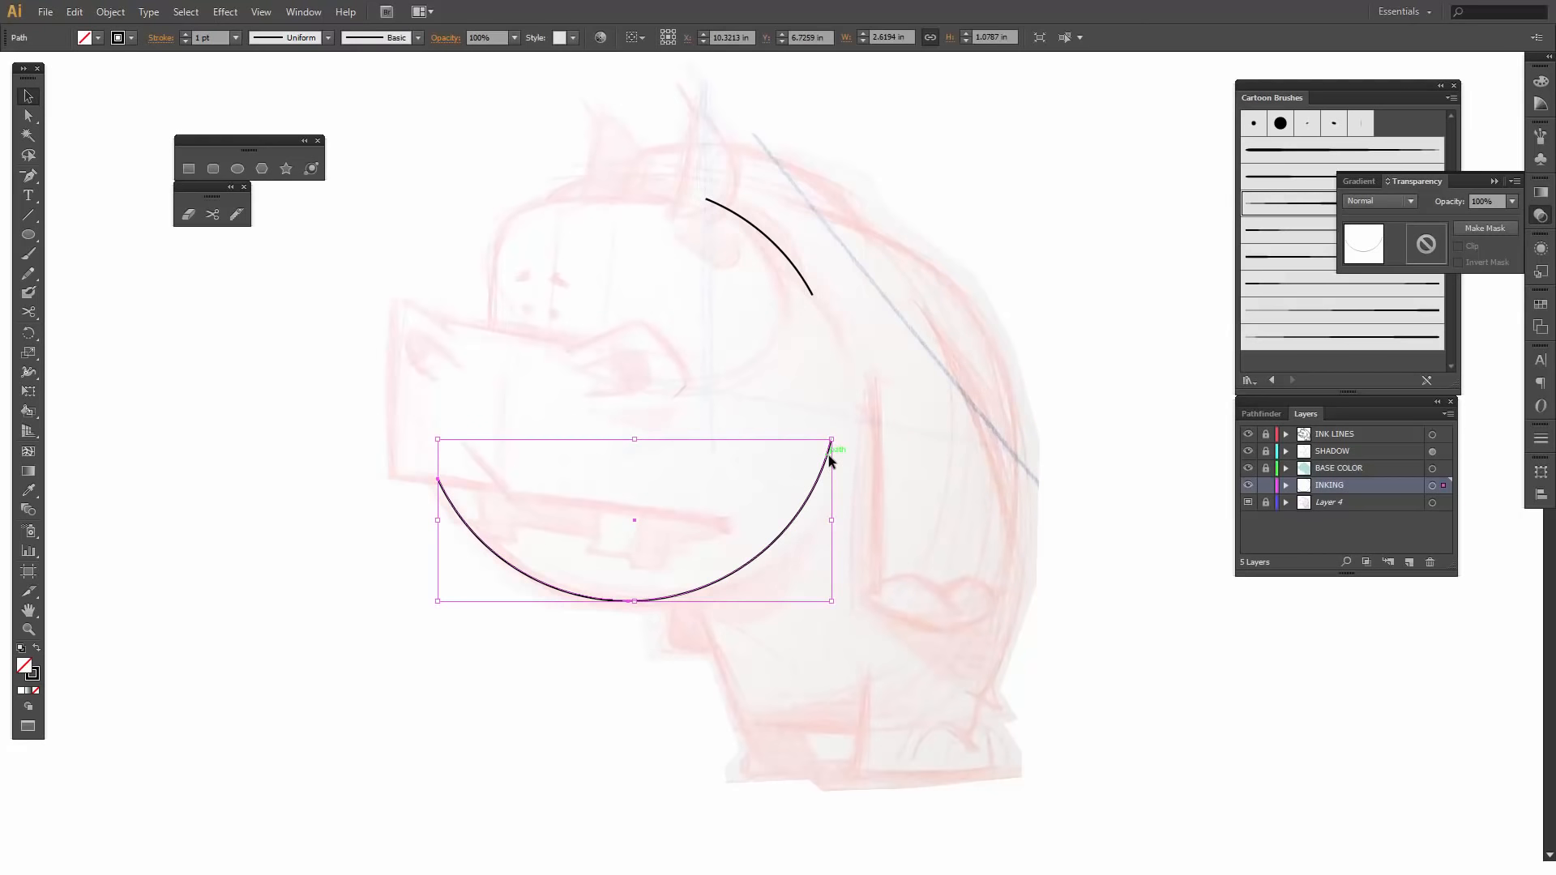
{"action": "left_click", "coordinate": [1493, 179]}
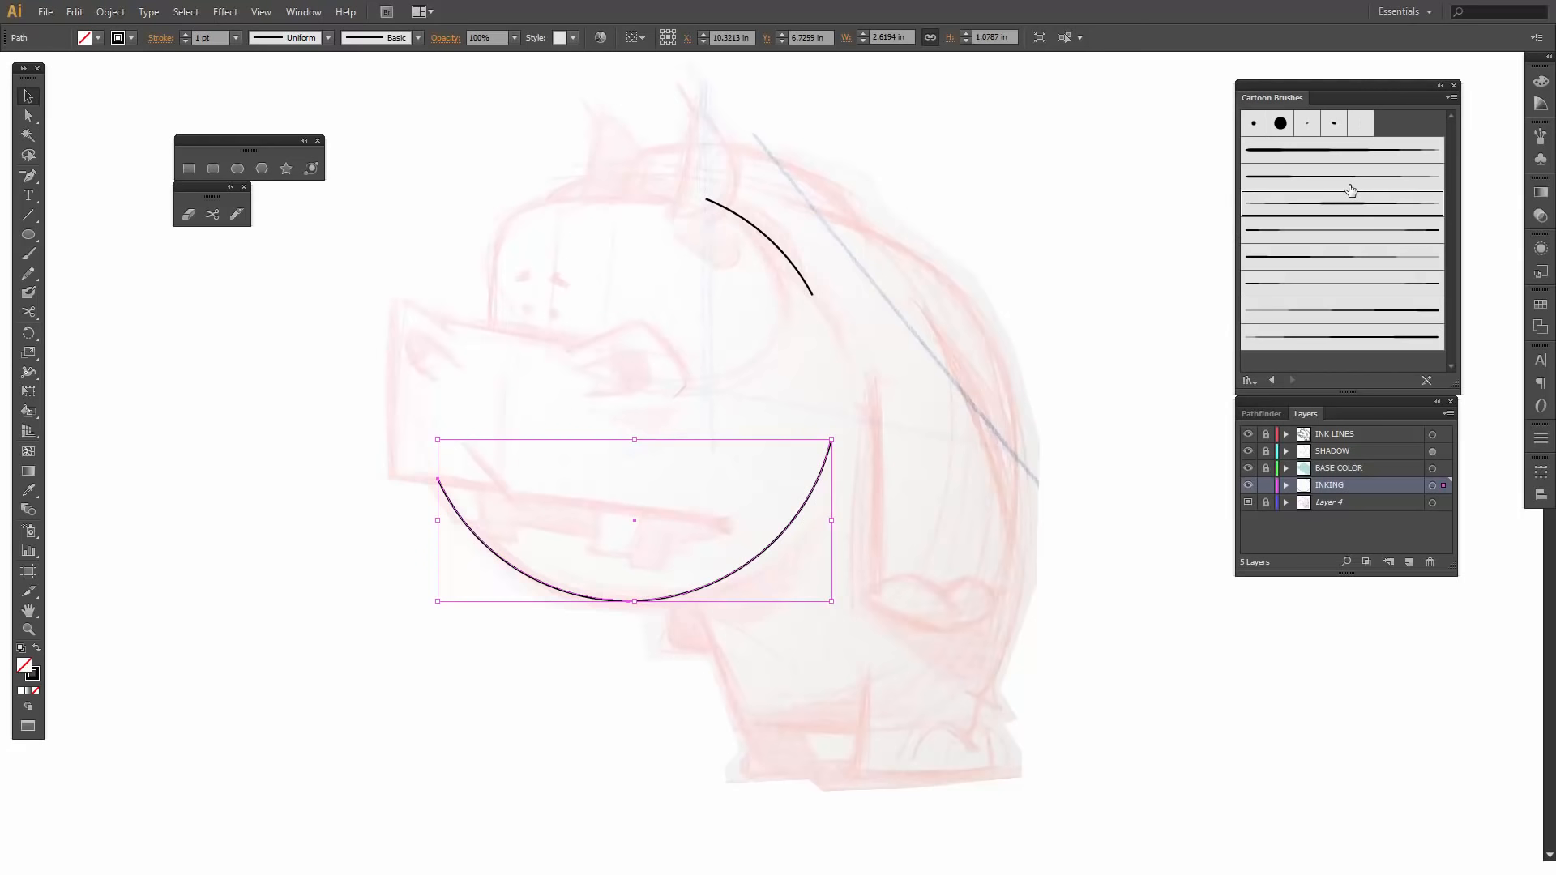
{"action": "left_click", "coordinate": [1348, 266]}
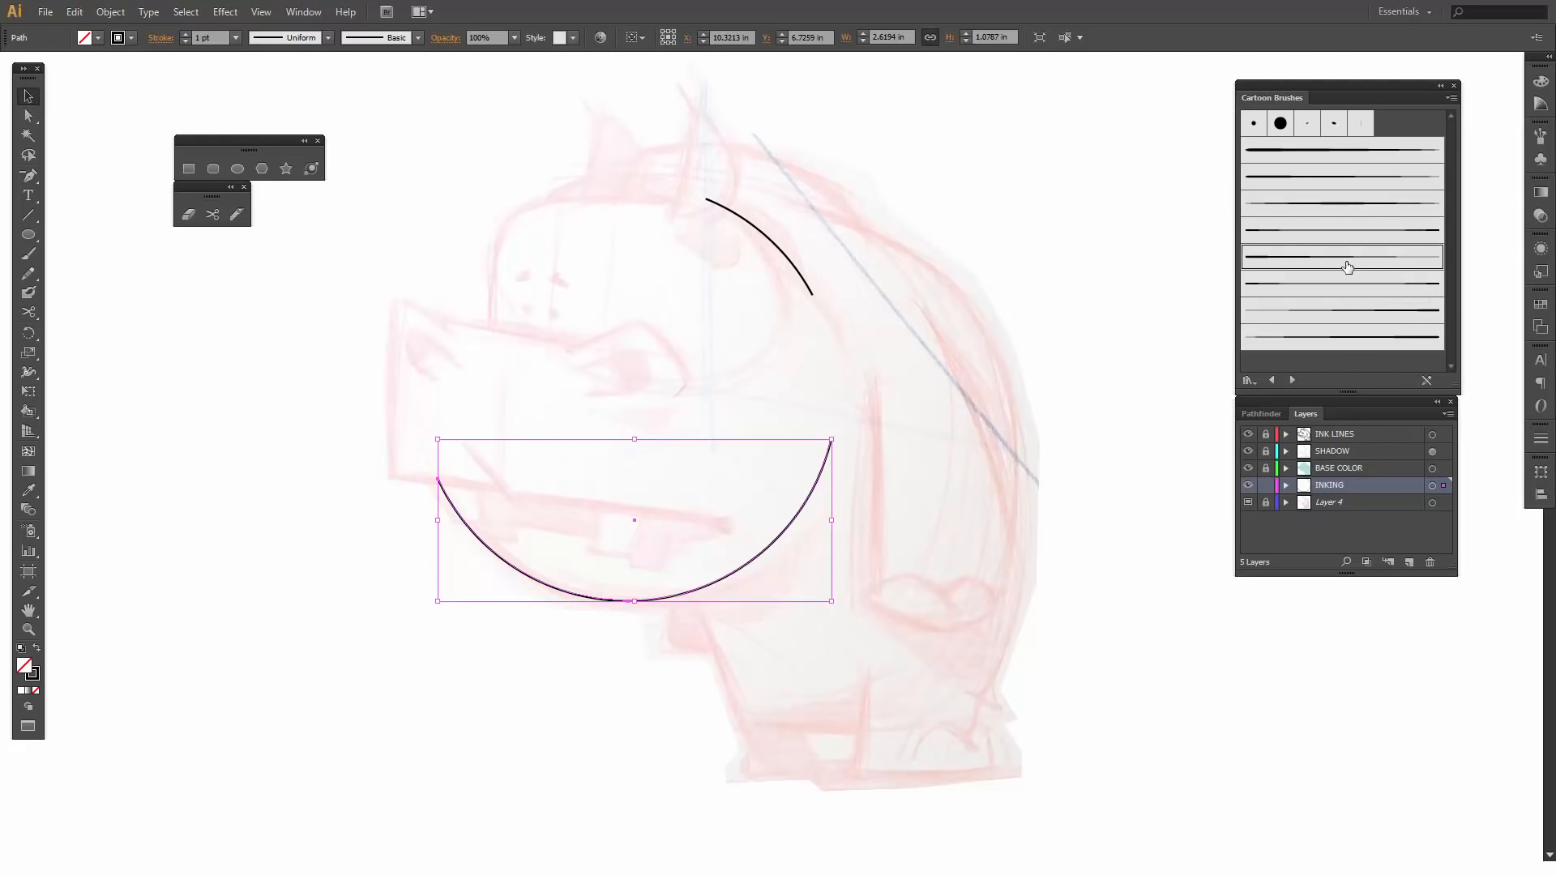
{"action": "left_click", "coordinate": [1338, 313]}
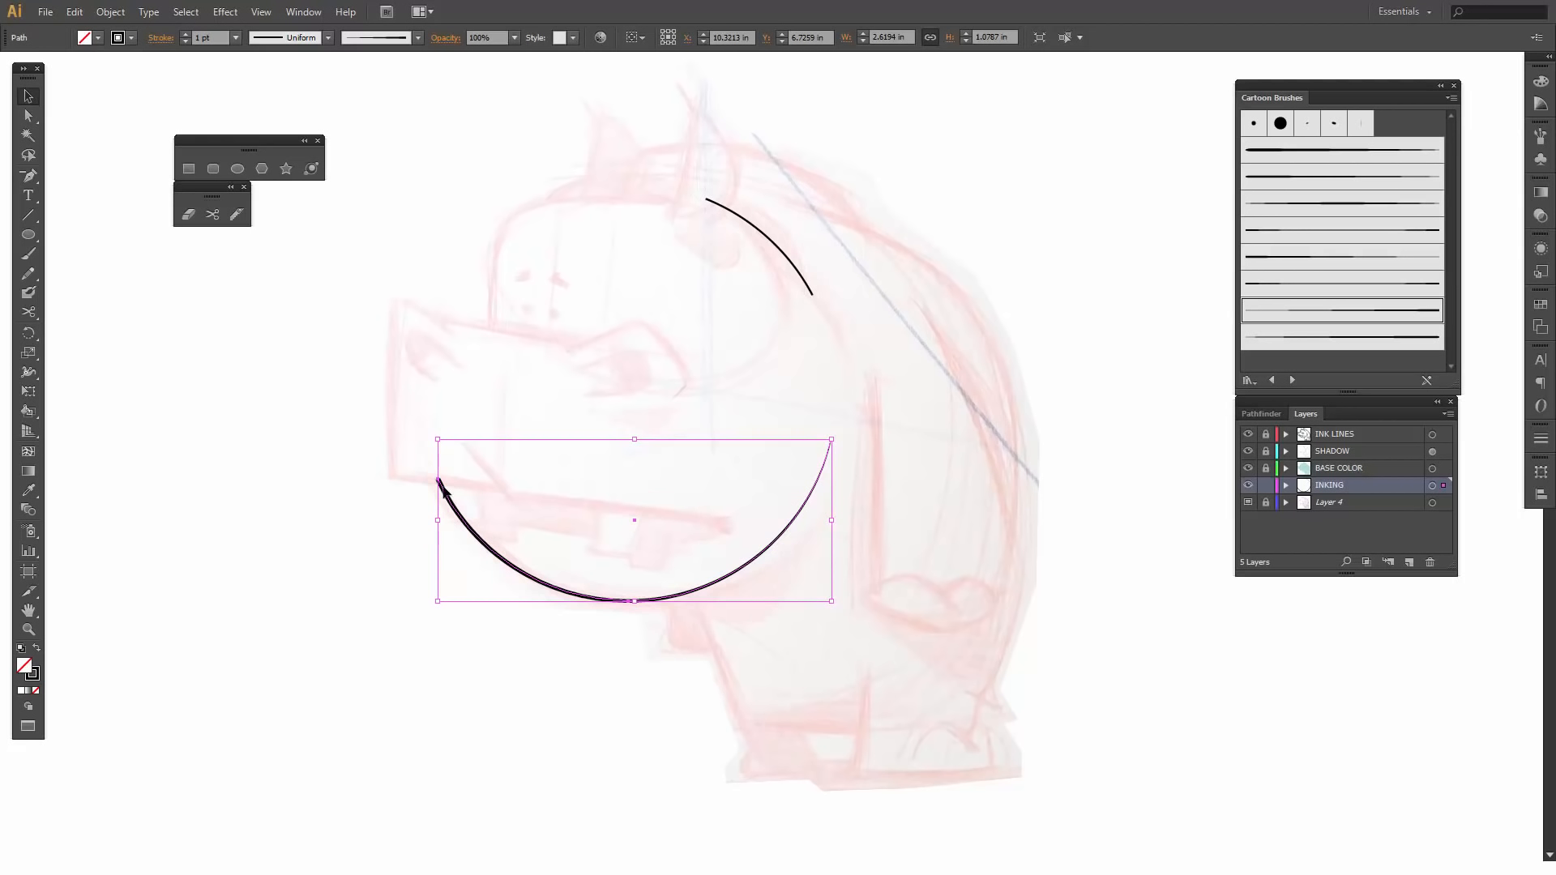
{"action": "left_click", "coordinate": [752, 231]}
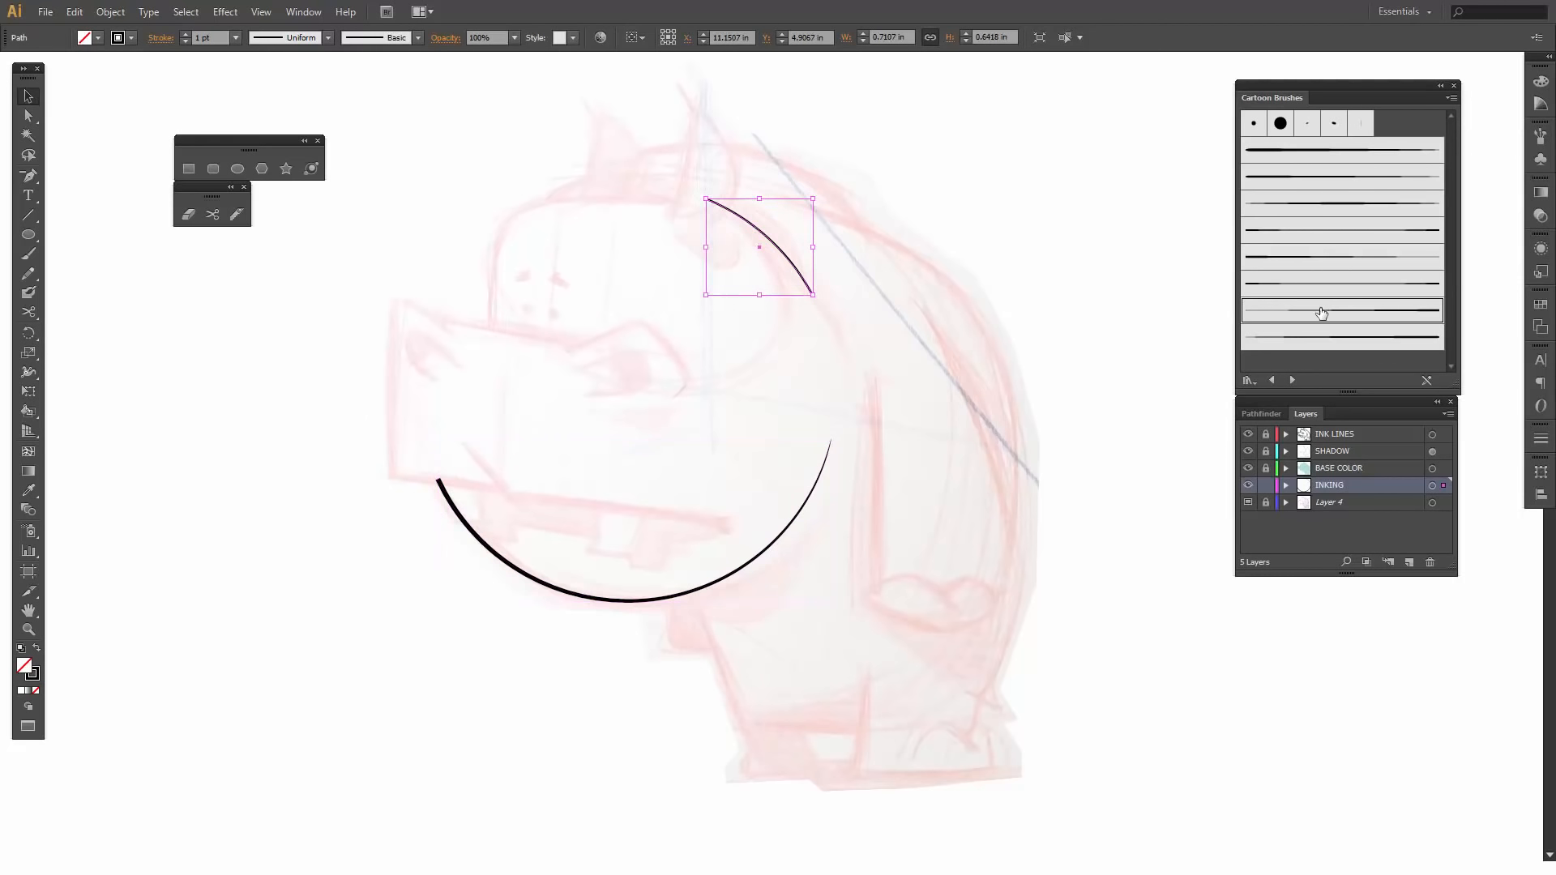
{"action": "left_click", "coordinate": [1314, 257]}
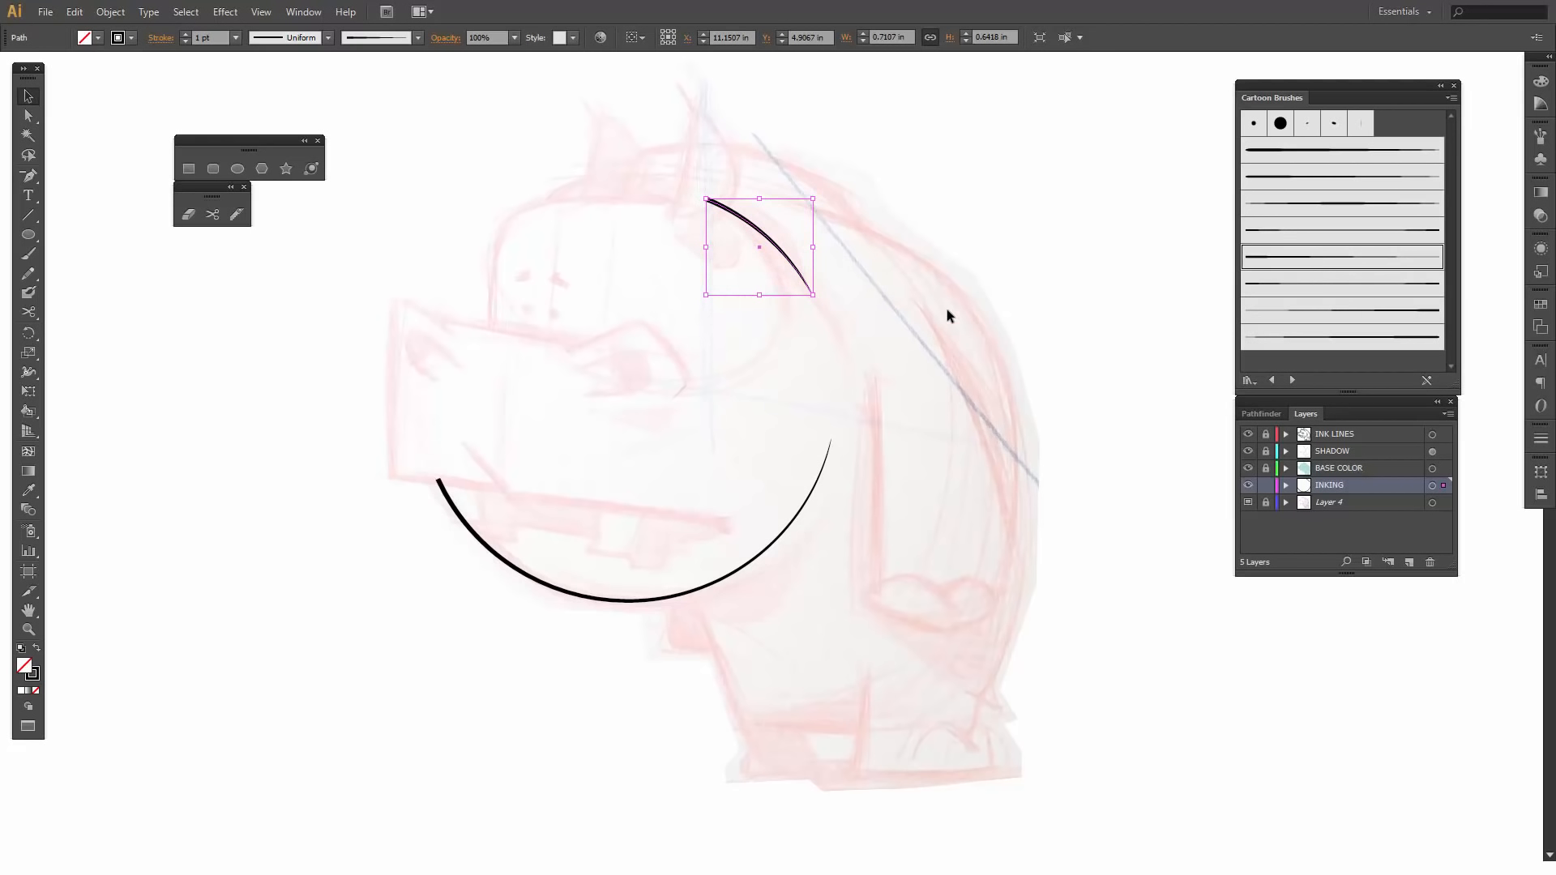
- Set the stroke weight of the upper head arc and the jaw arc to 3 pt
{"action": "left_click", "coordinate": [185, 34]}
{"action": "left_click", "coordinate": [185, 34]}
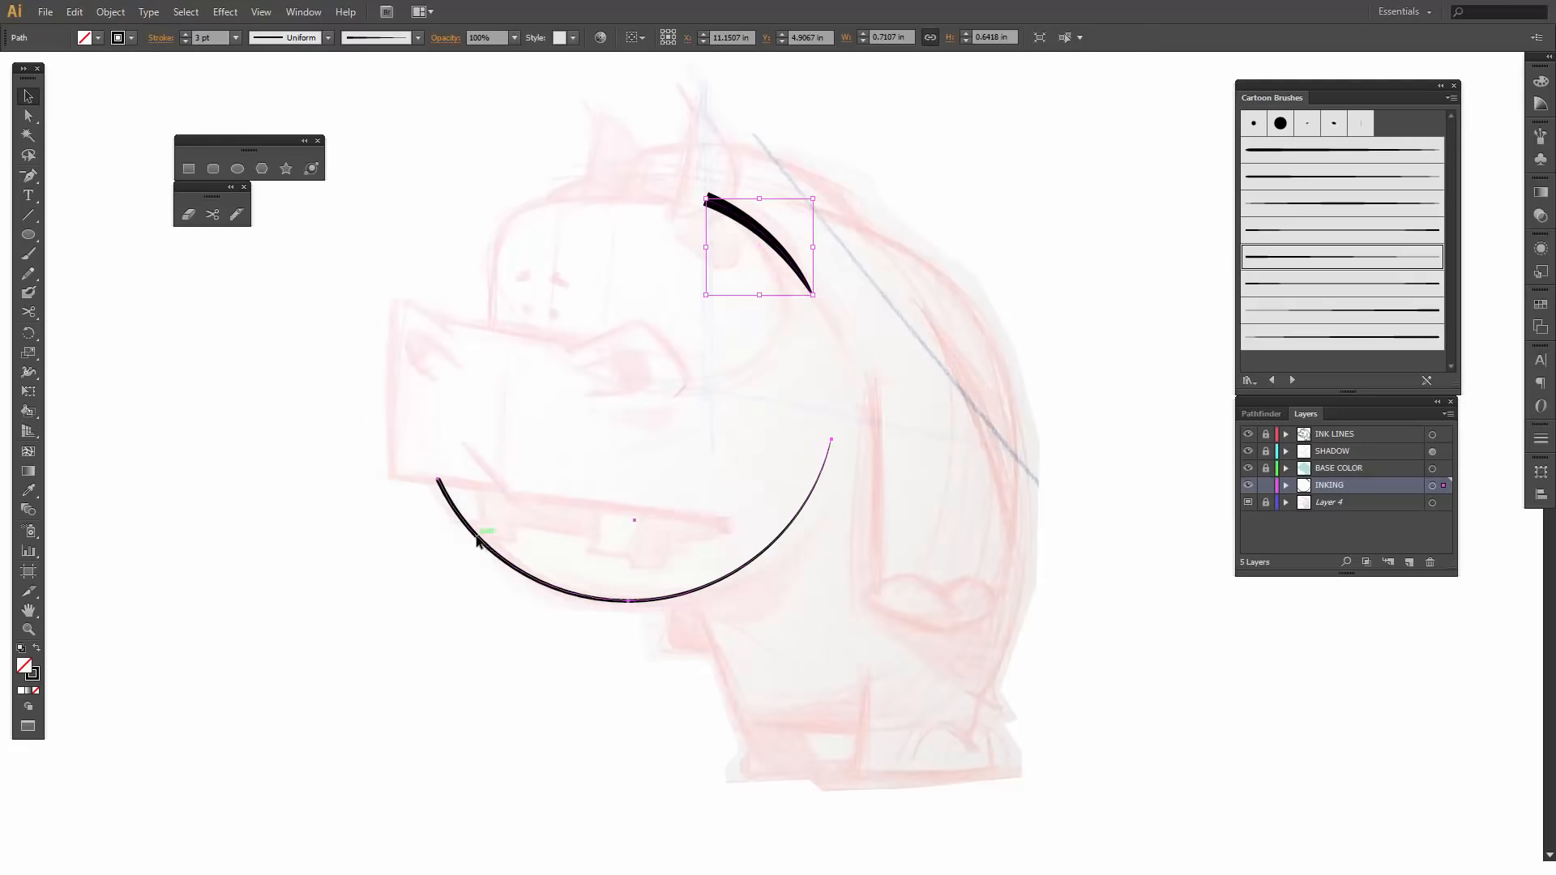
{"action": "left_click", "coordinate": [478, 542]}
{"action": "left_click", "coordinate": [186, 34]}
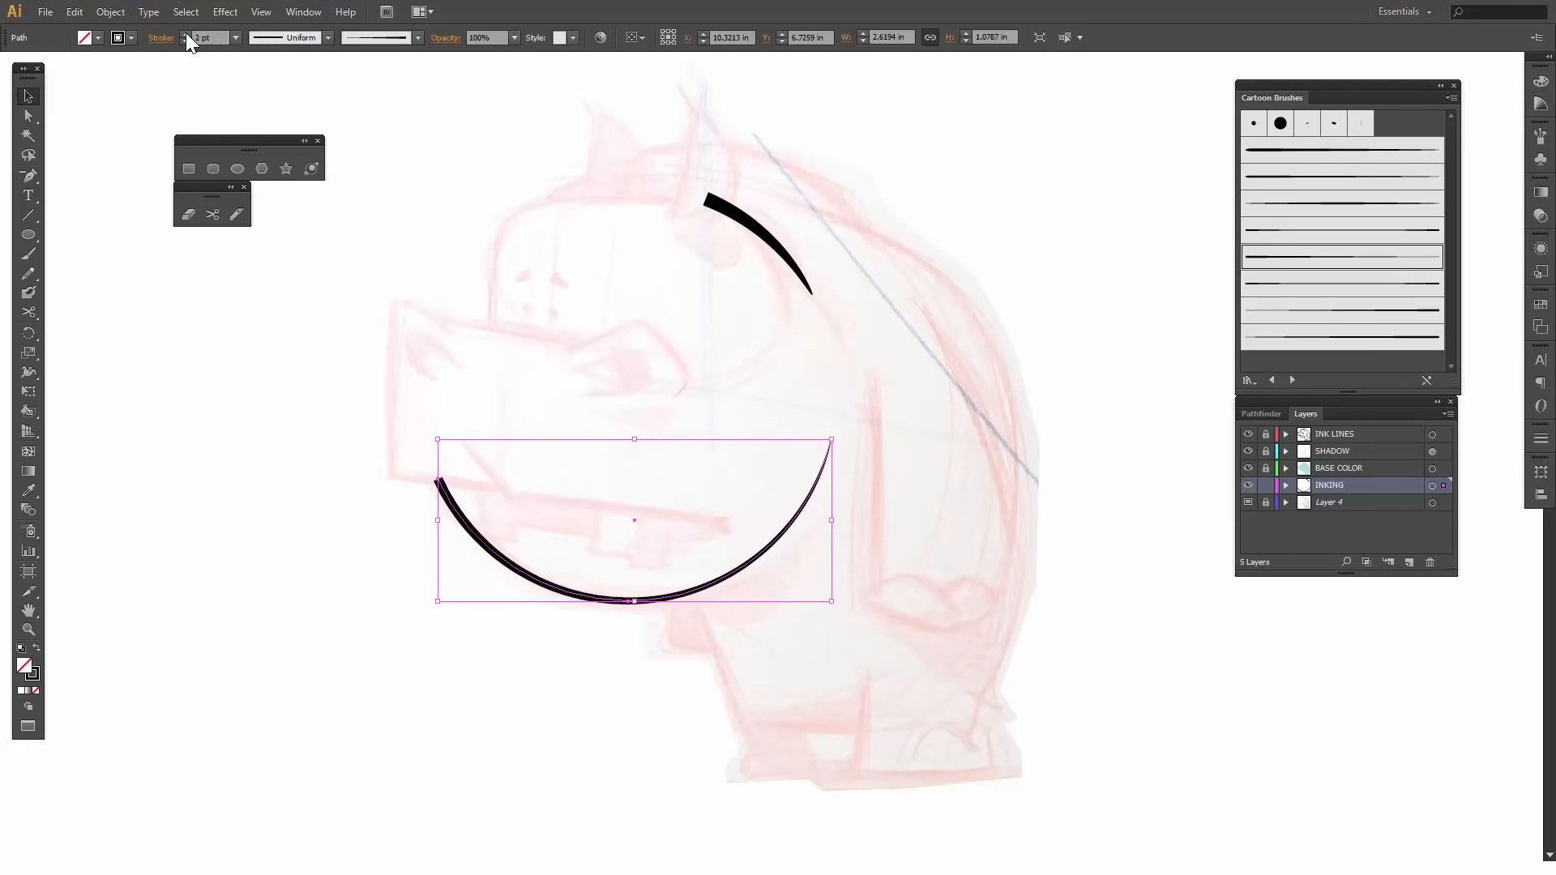
{"action": "left_click", "coordinate": [186, 34]}
{"action": "left_click", "coordinate": [229, 479]}
- Nudge the jaw arc's end anchor point at the snout slightly upward
{"action": "key", "text": "a"}
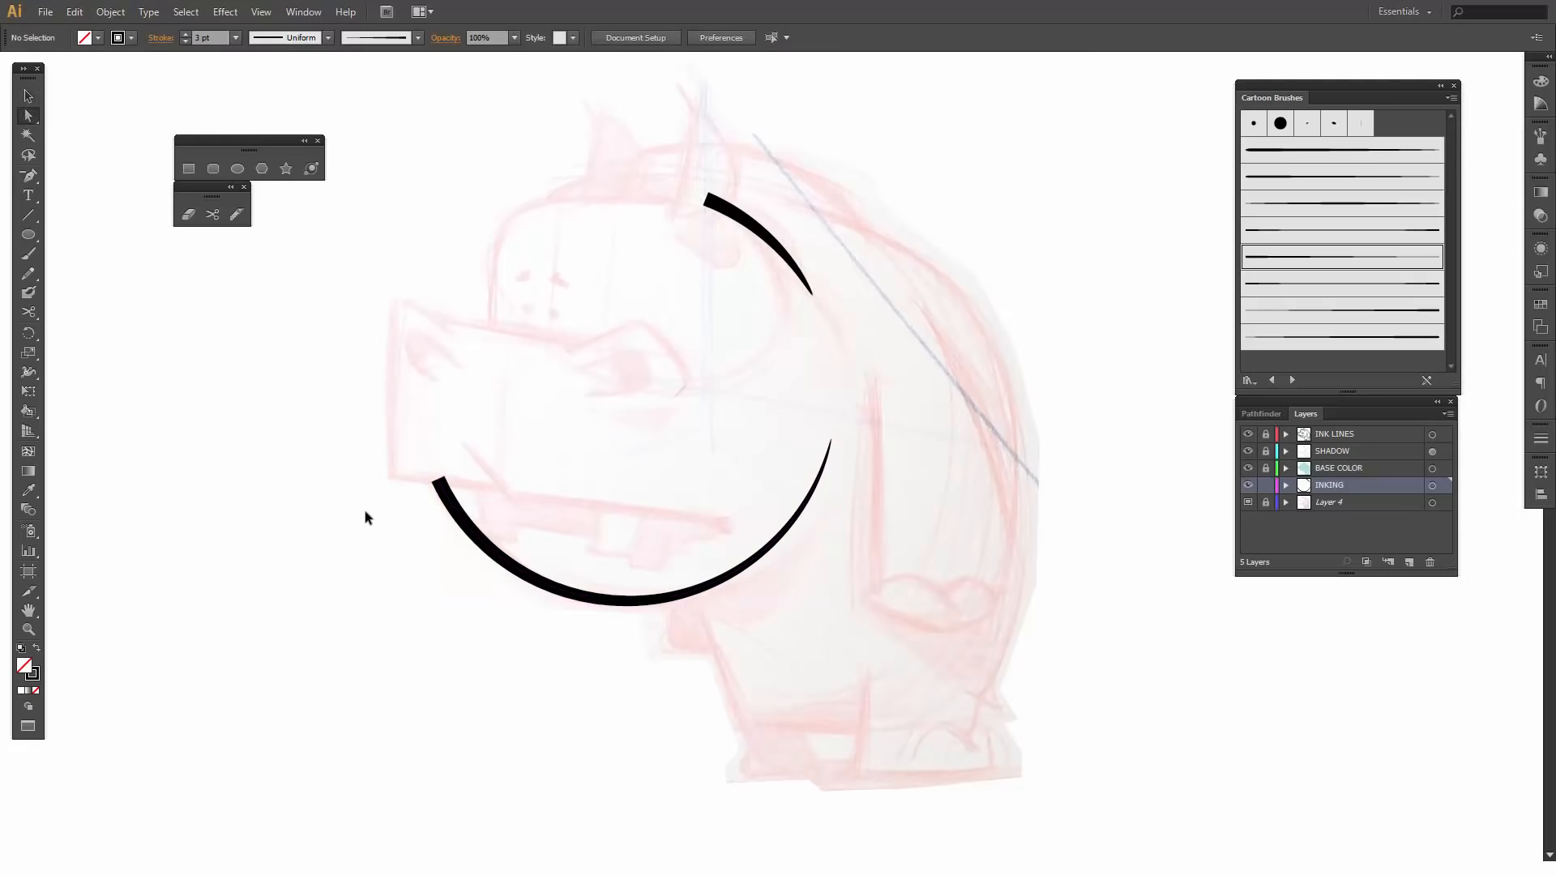
{"action": "left_click", "coordinate": [439, 483]}
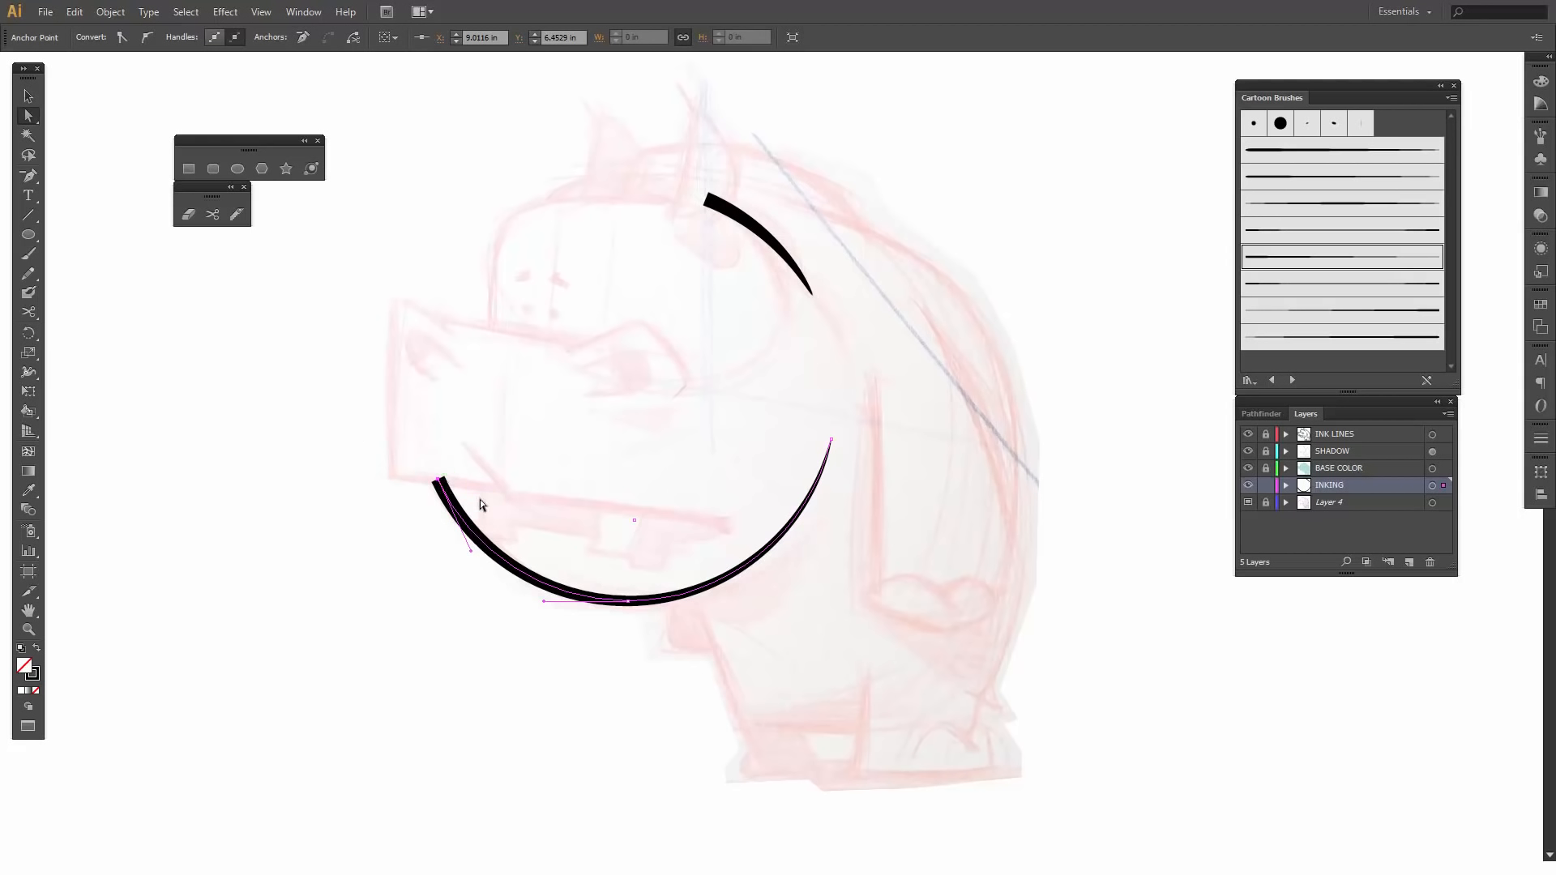
{"action": "key", "text": "Up"}
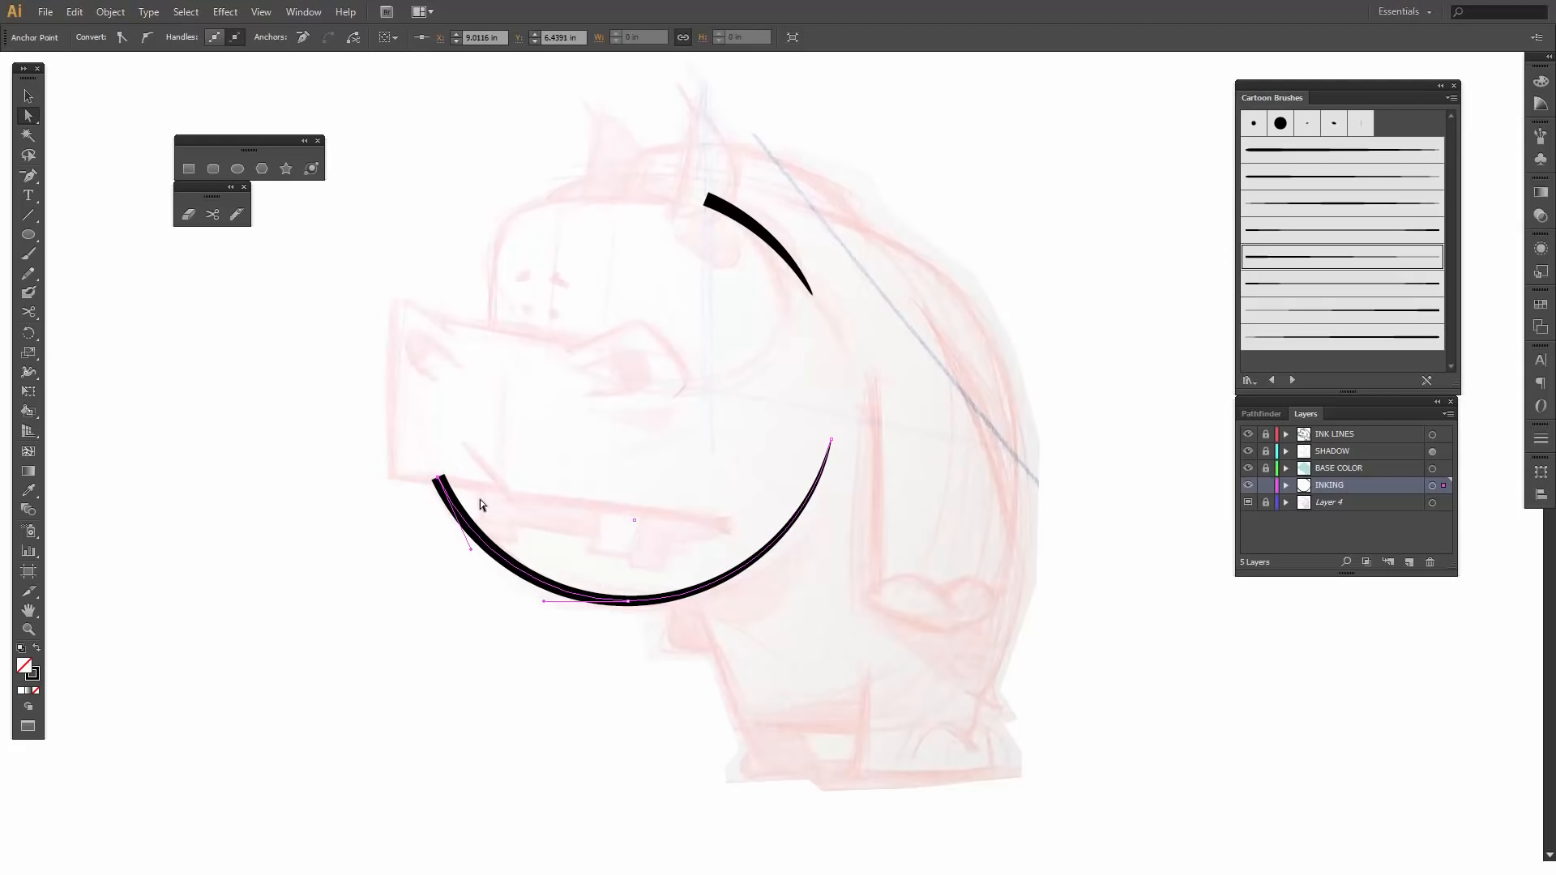
{"action": "left_click", "coordinate": [425, 629]}
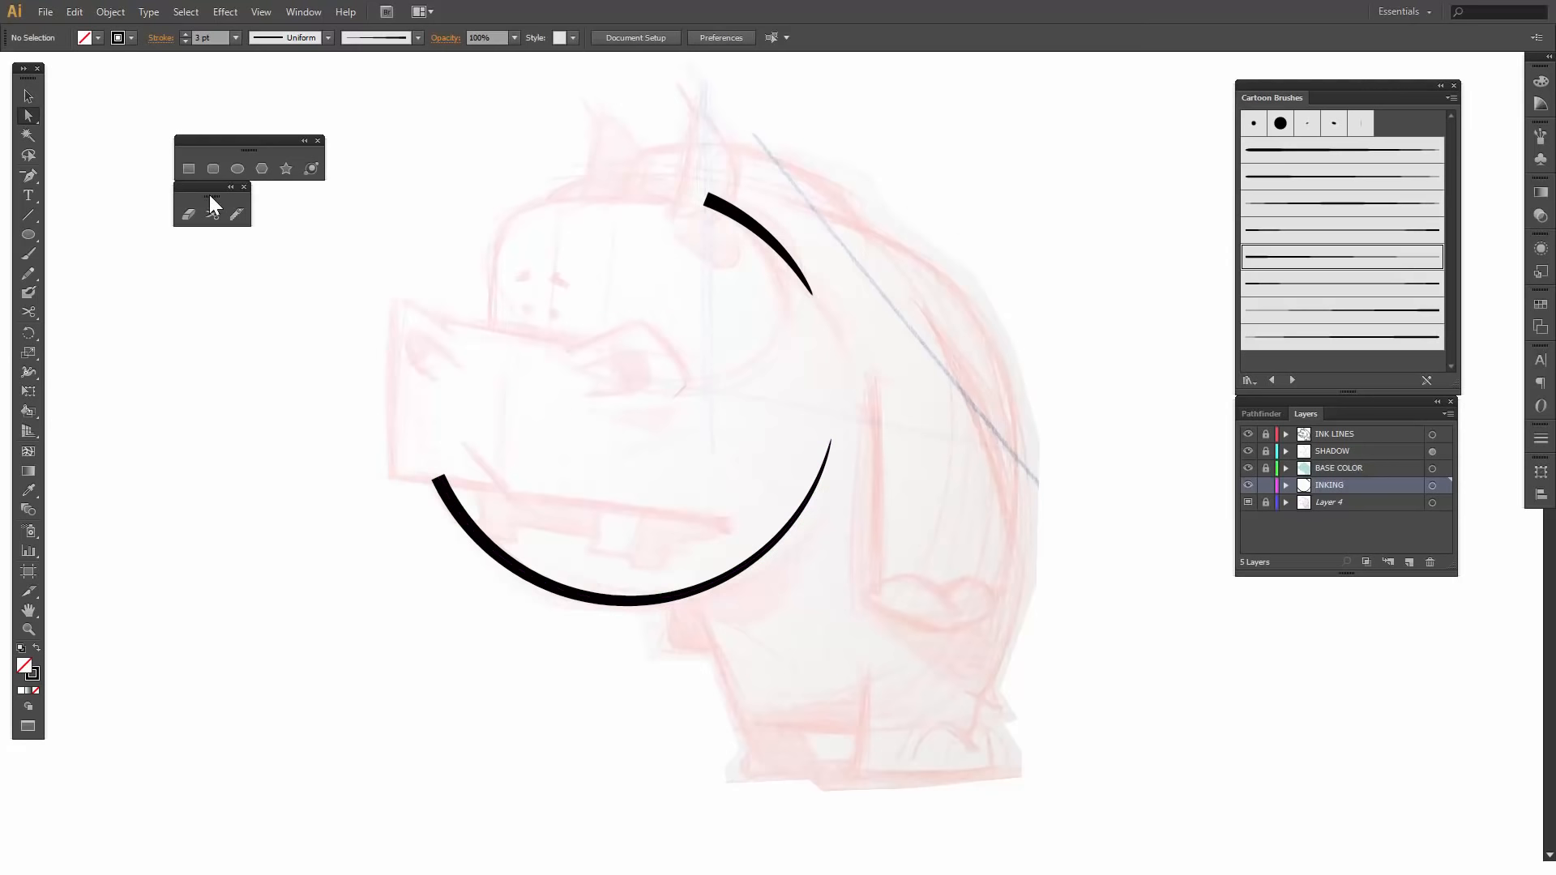
- Draw a rounded rectangle about 1.45 by 0.96 in over the forehead and create another of that size with a 0.3 in corner radius
{"action": "left_click", "coordinate": [213, 169]}
{"action": "left_click_drag", "start_coordinate": [494, 203], "coordinate": [711, 346]}
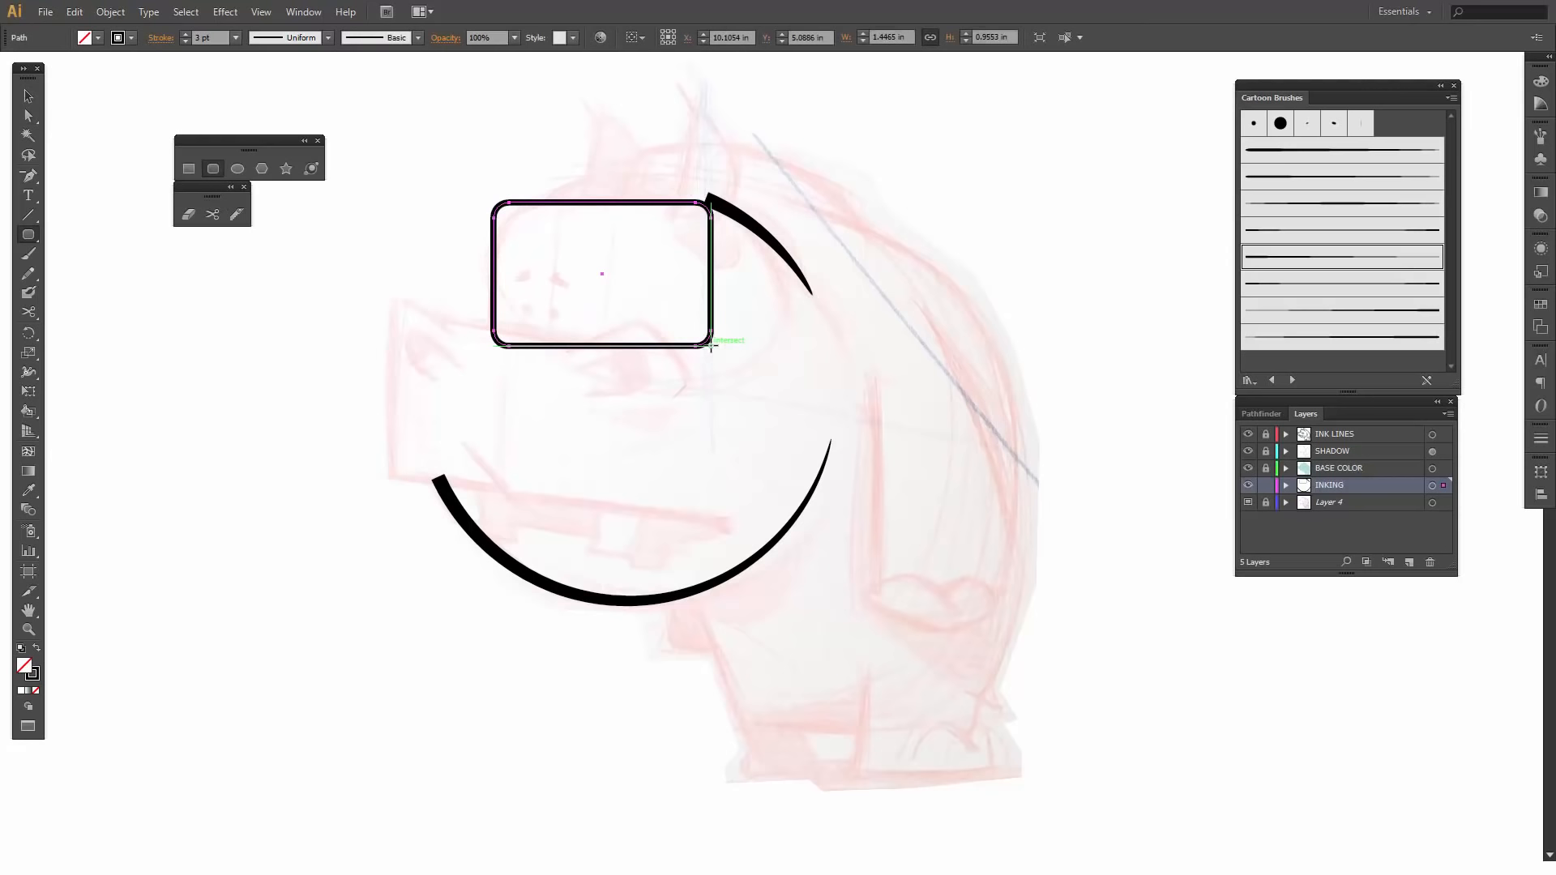
{"action": "left_click", "coordinate": [362, 354]}
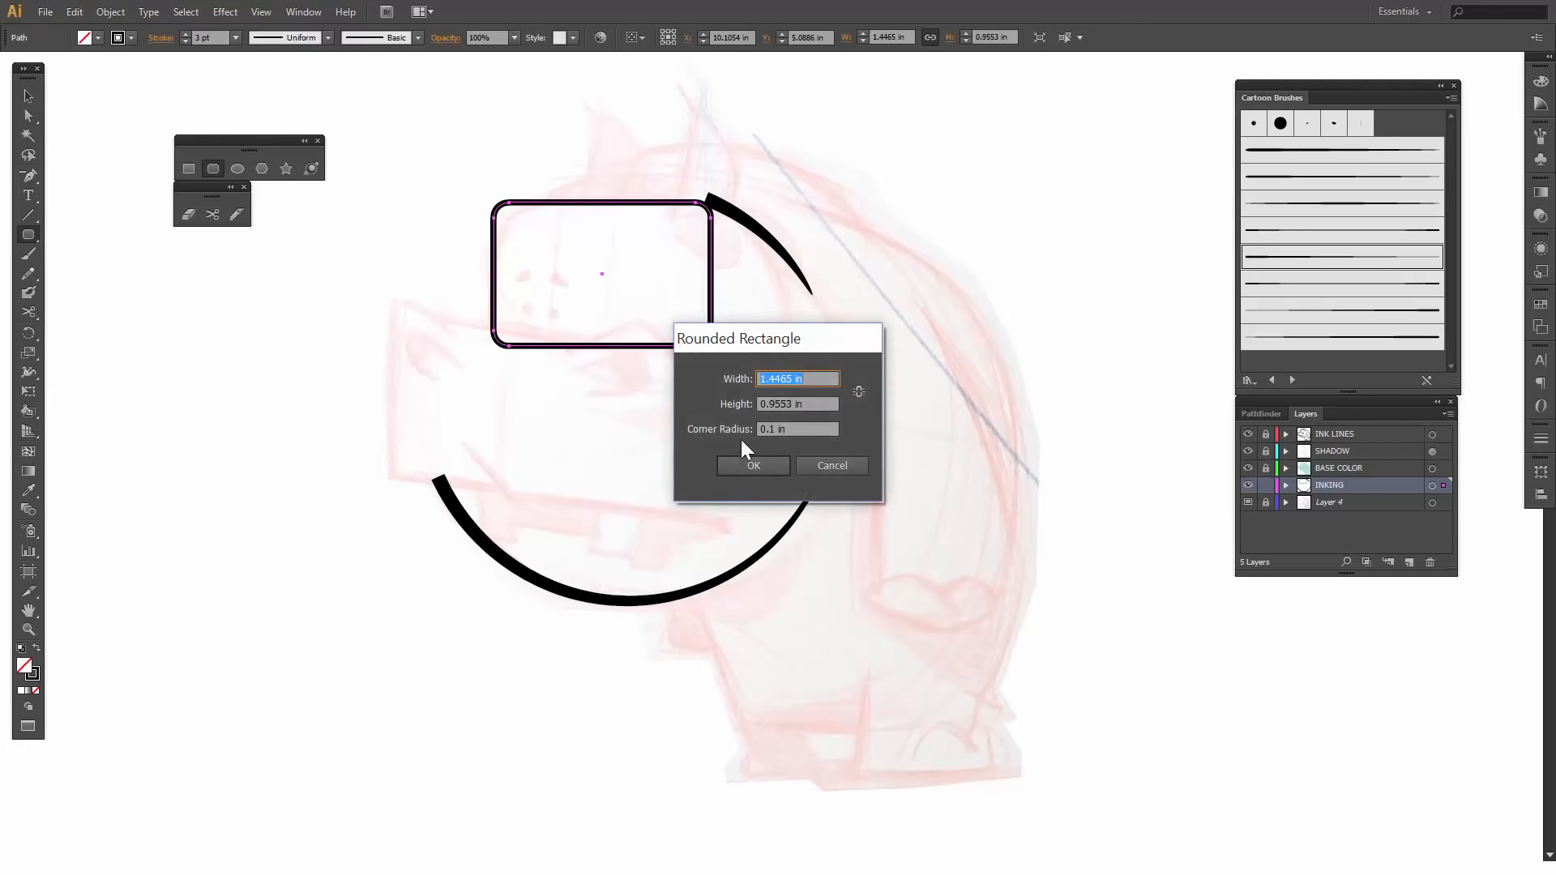
{"action": "left_click_drag", "start_coordinate": [775, 430], "coordinate": [768, 430]}
{"action": "type", "text": "3"}
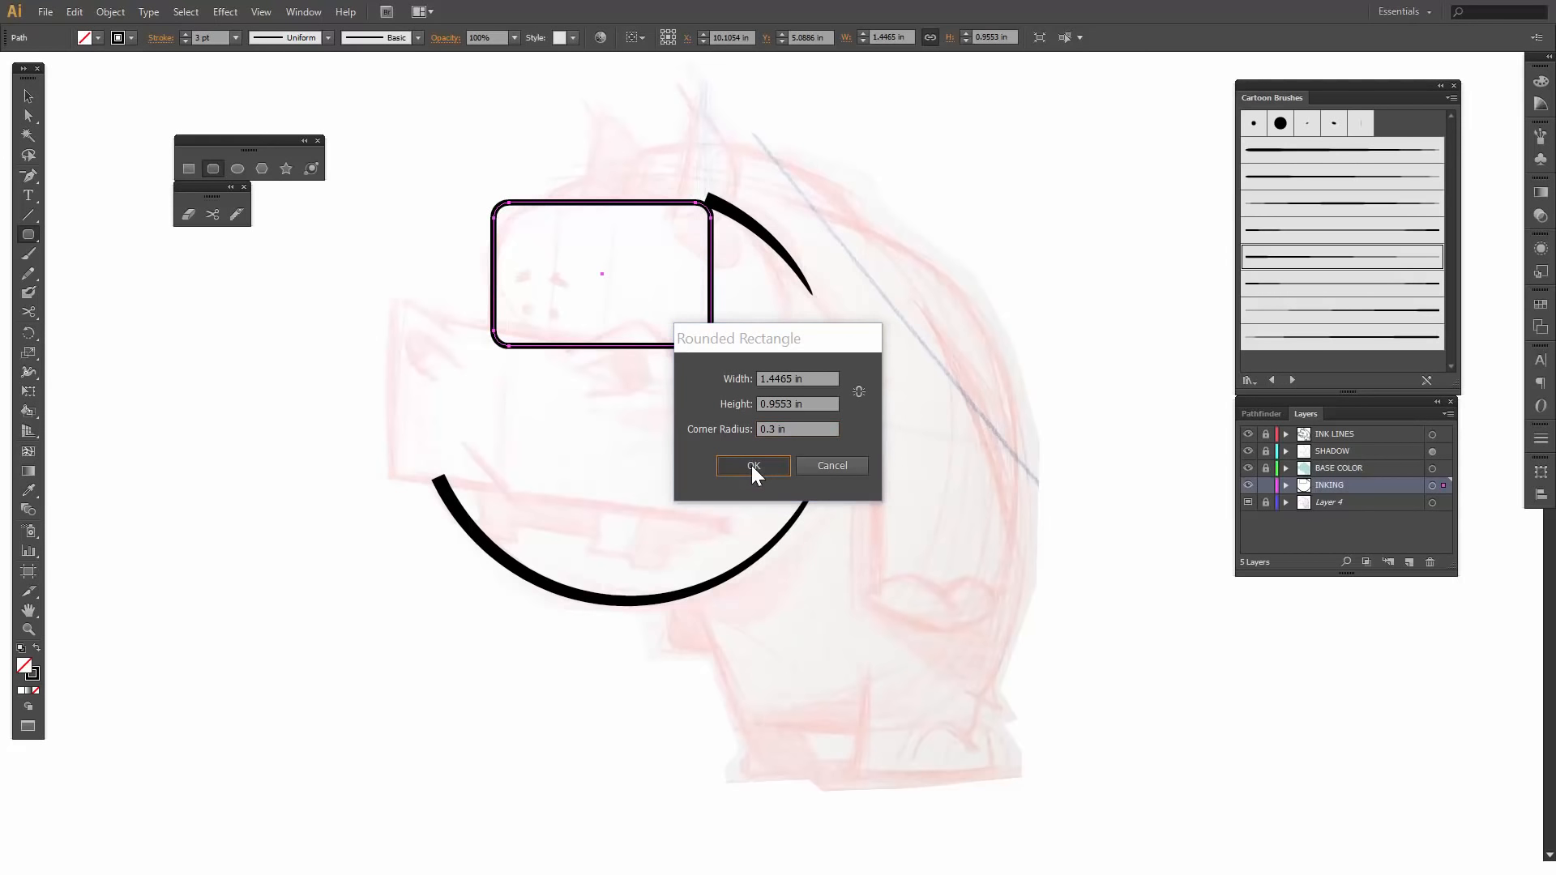
{"action": "left_click", "coordinate": [752, 467]}
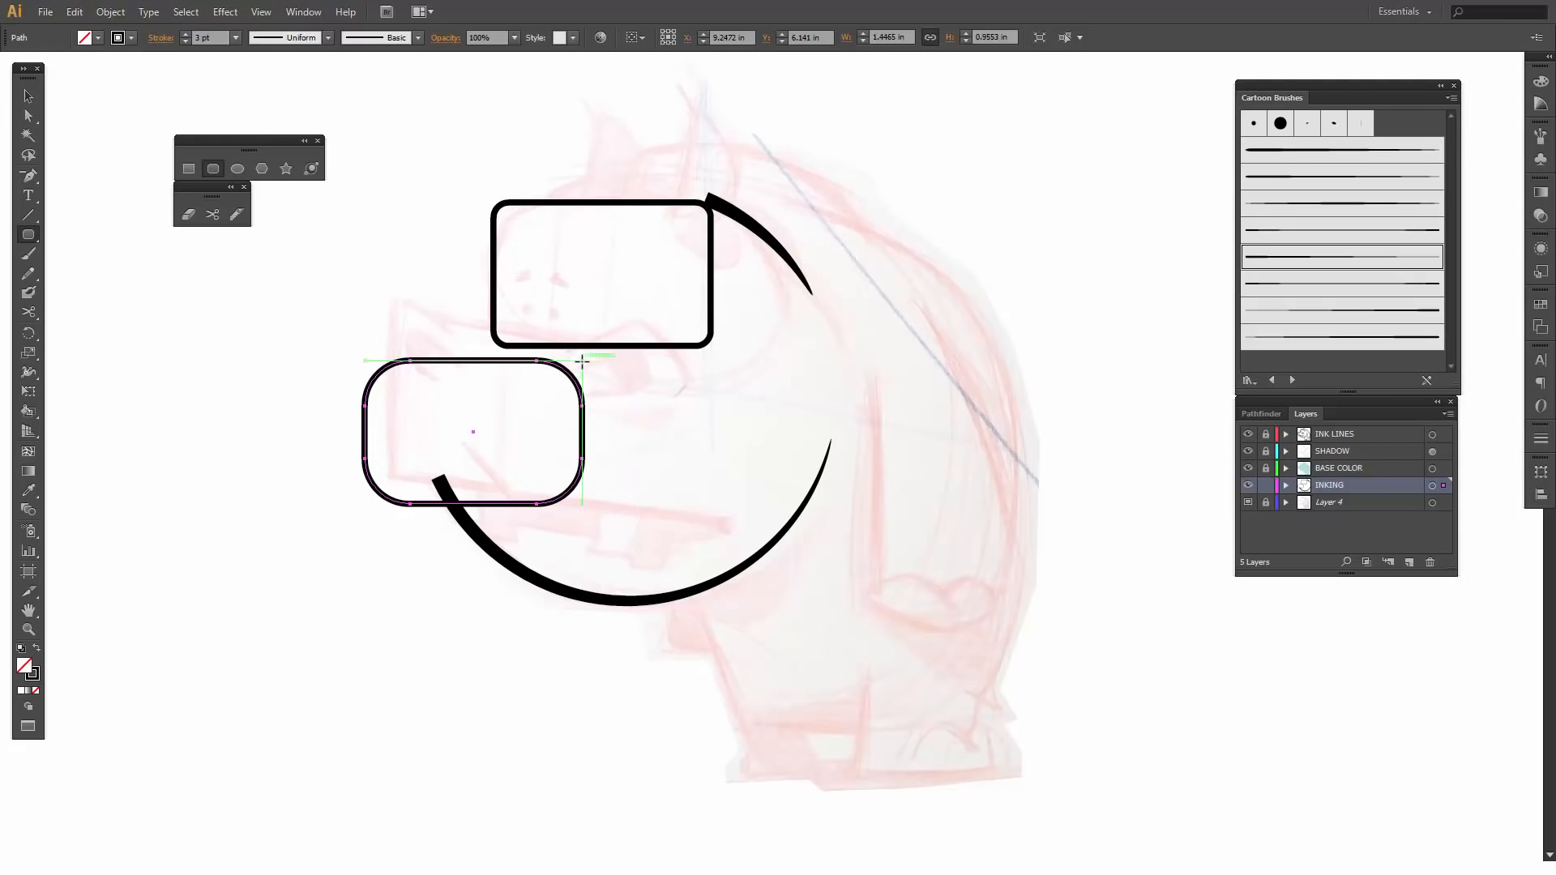
- Delete the rounded rectangle with the tighter corners over the forehead
{"action": "key", "text": "v"}
{"action": "left_click", "coordinate": [541, 206]}
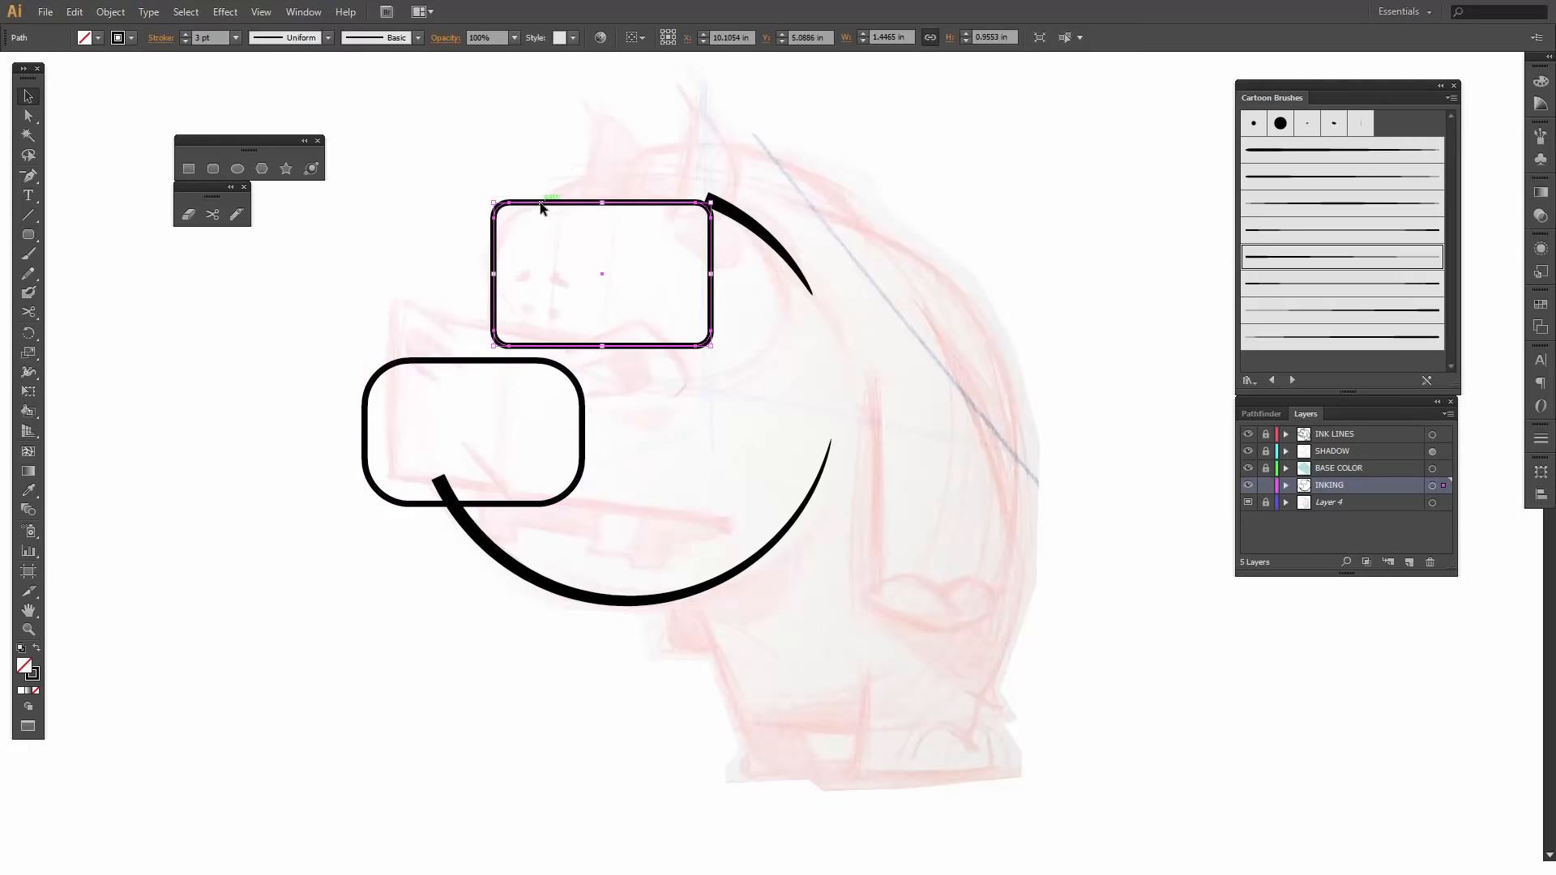
{"action": "key", "text": "Delete"}
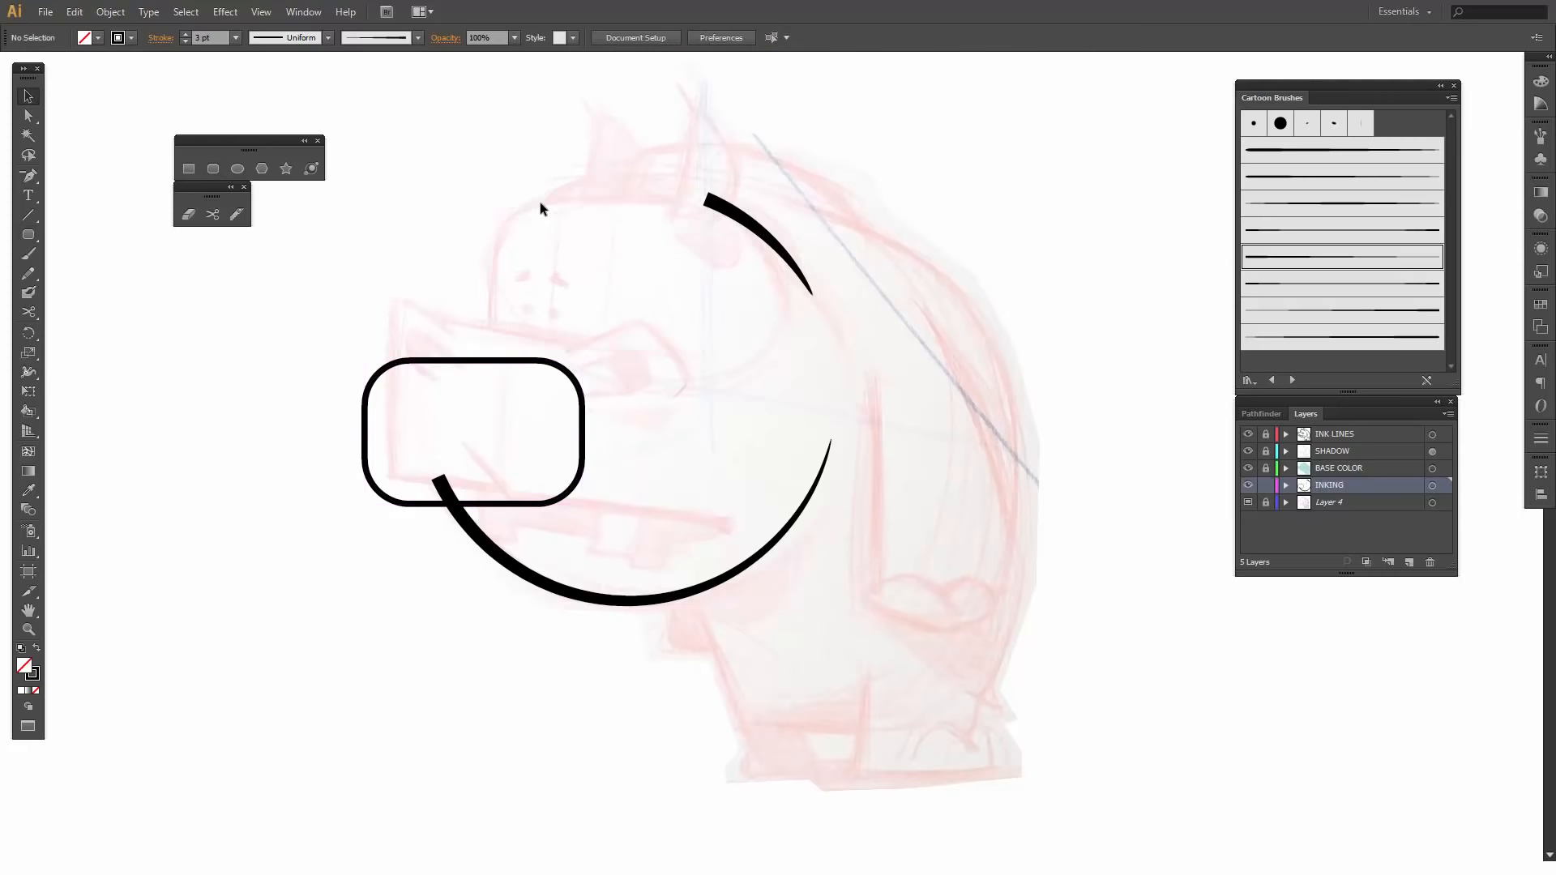
{"action": "double_click", "coordinate": [486, 360]}
{"action": "left_click", "coordinate": [715, 423]}
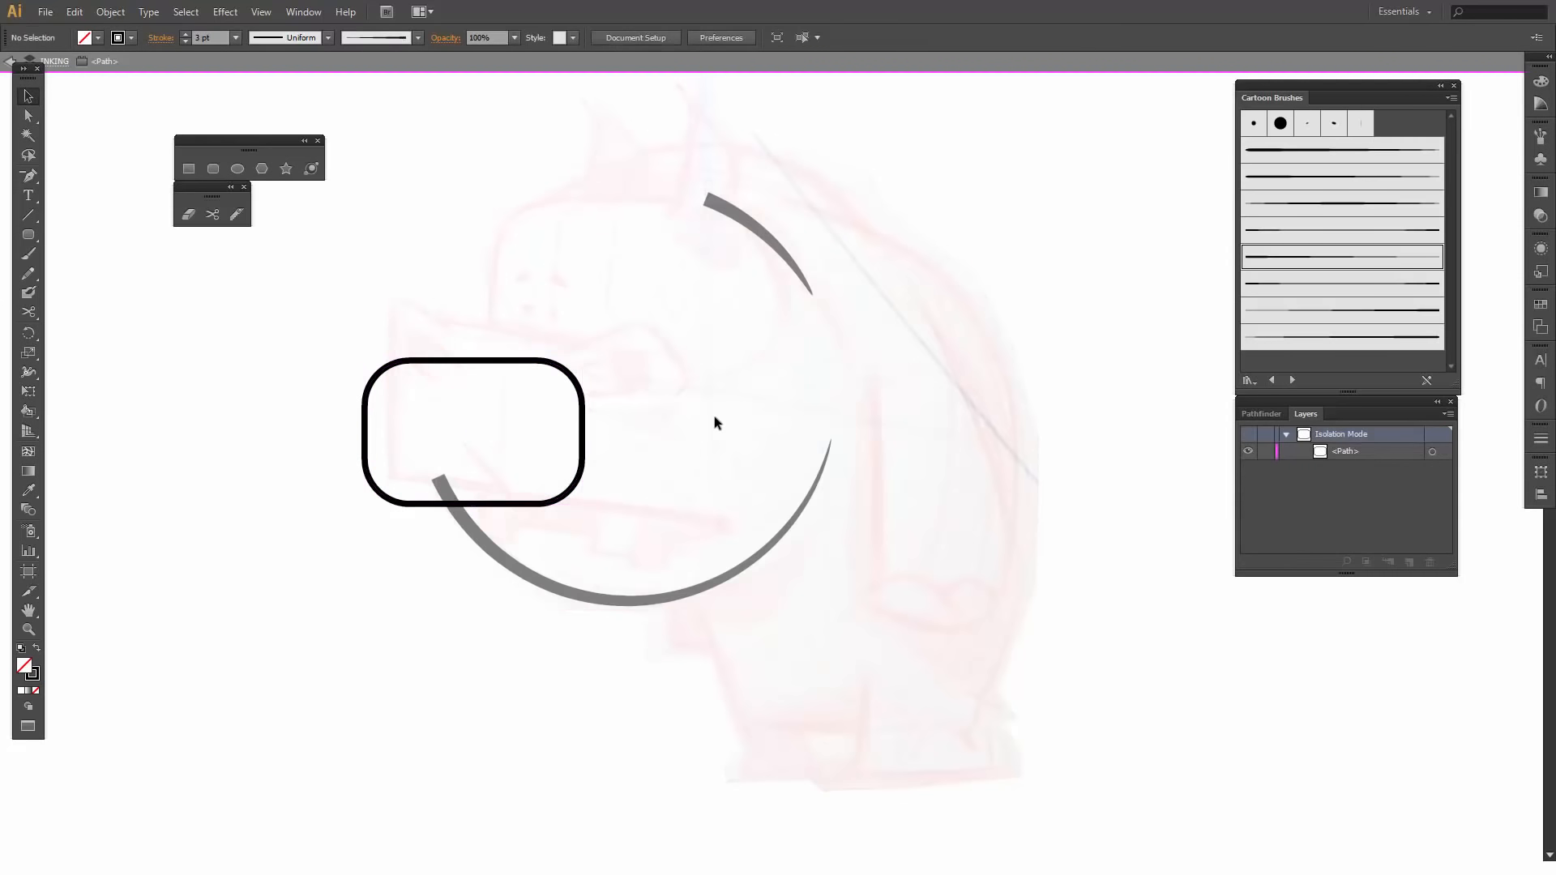
{"action": "double_click", "coordinate": [715, 422]}
- Move the rounded rectangle over the forehead sketch and enlarge it to about 1.62 in wide by 1.09 in tall
{"action": "left_click_drag", "start_coordinate": [484, 364], "coordinate": [609, 208]}
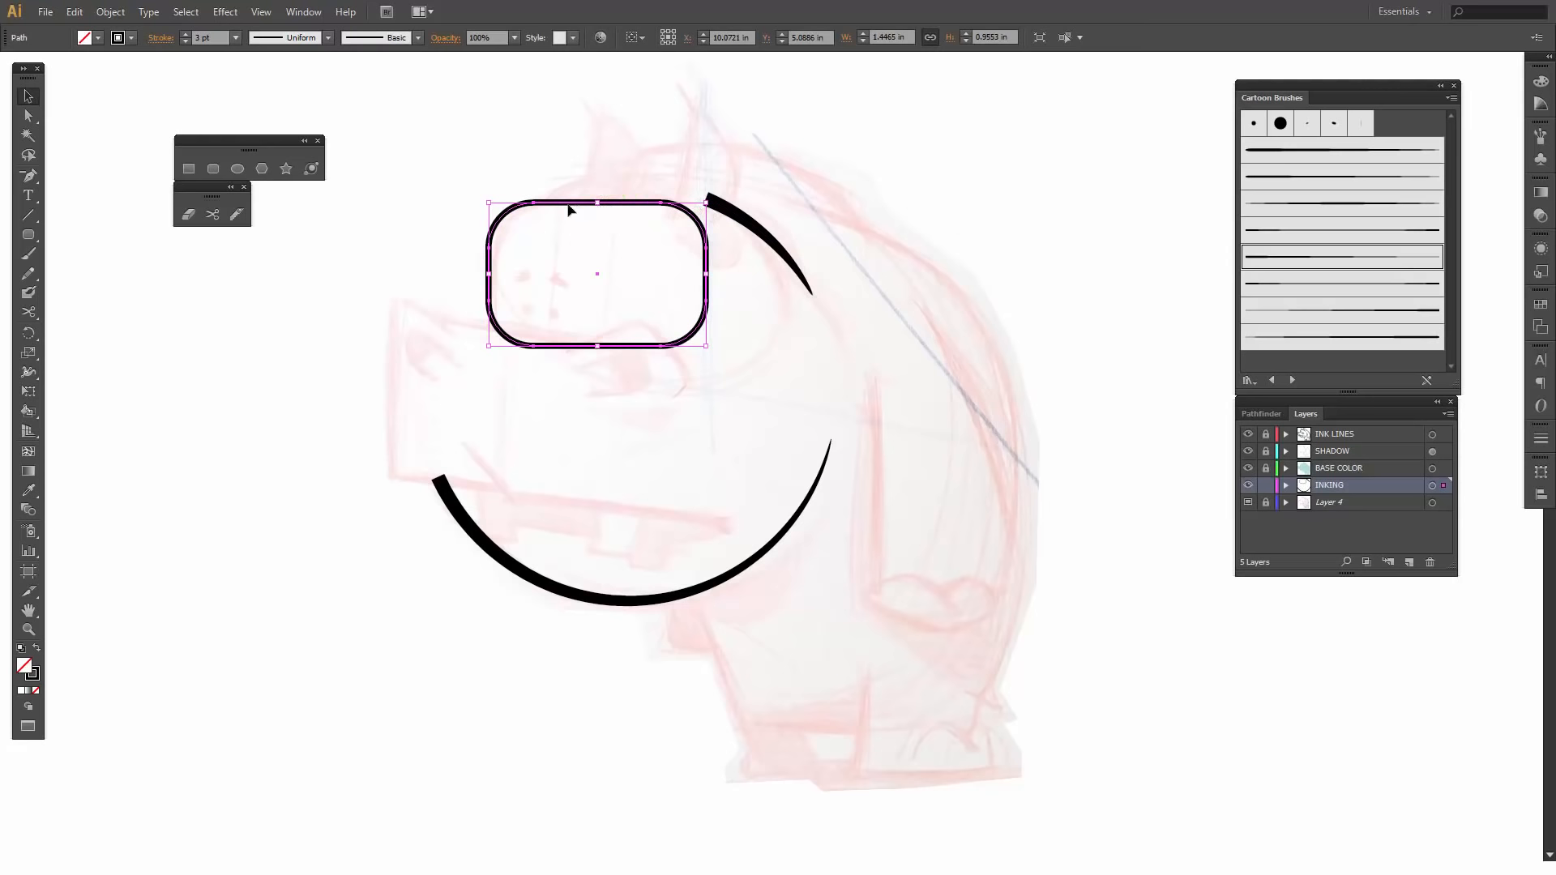
{"action": "left_click_drag", "start_coordinate": [597, 346], "coordinate": [597, 363]}
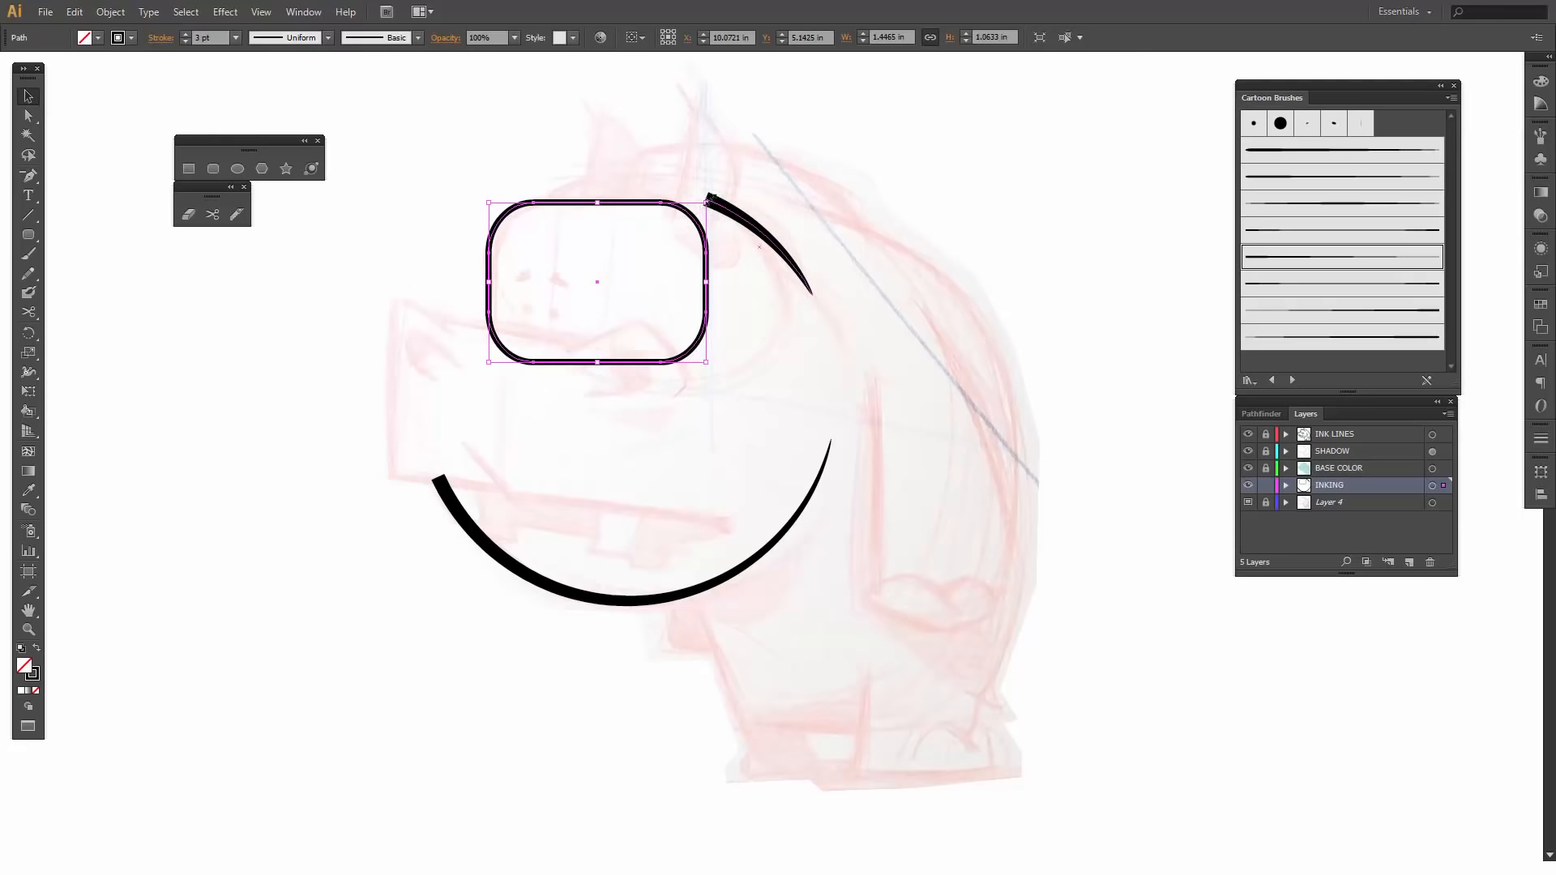
{"action": "left_click_drag", "start_coordinate": [706, 203], "coordinate": [732, 183]}
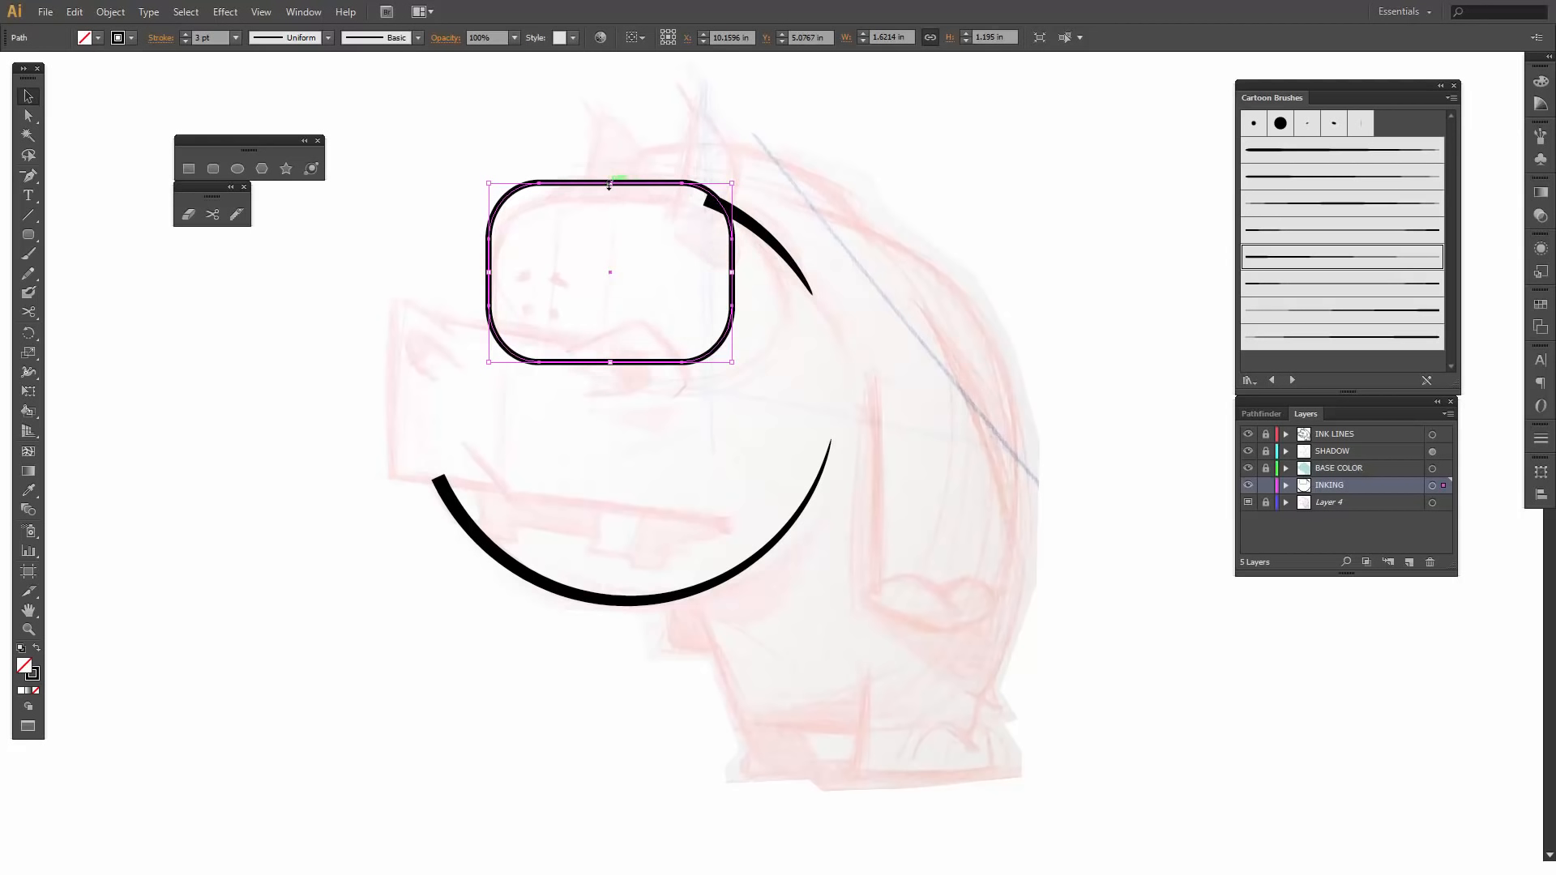
{"action": "left_click_drag", "start_coordinate": [608, 185], "coordinate": [610, 202]}
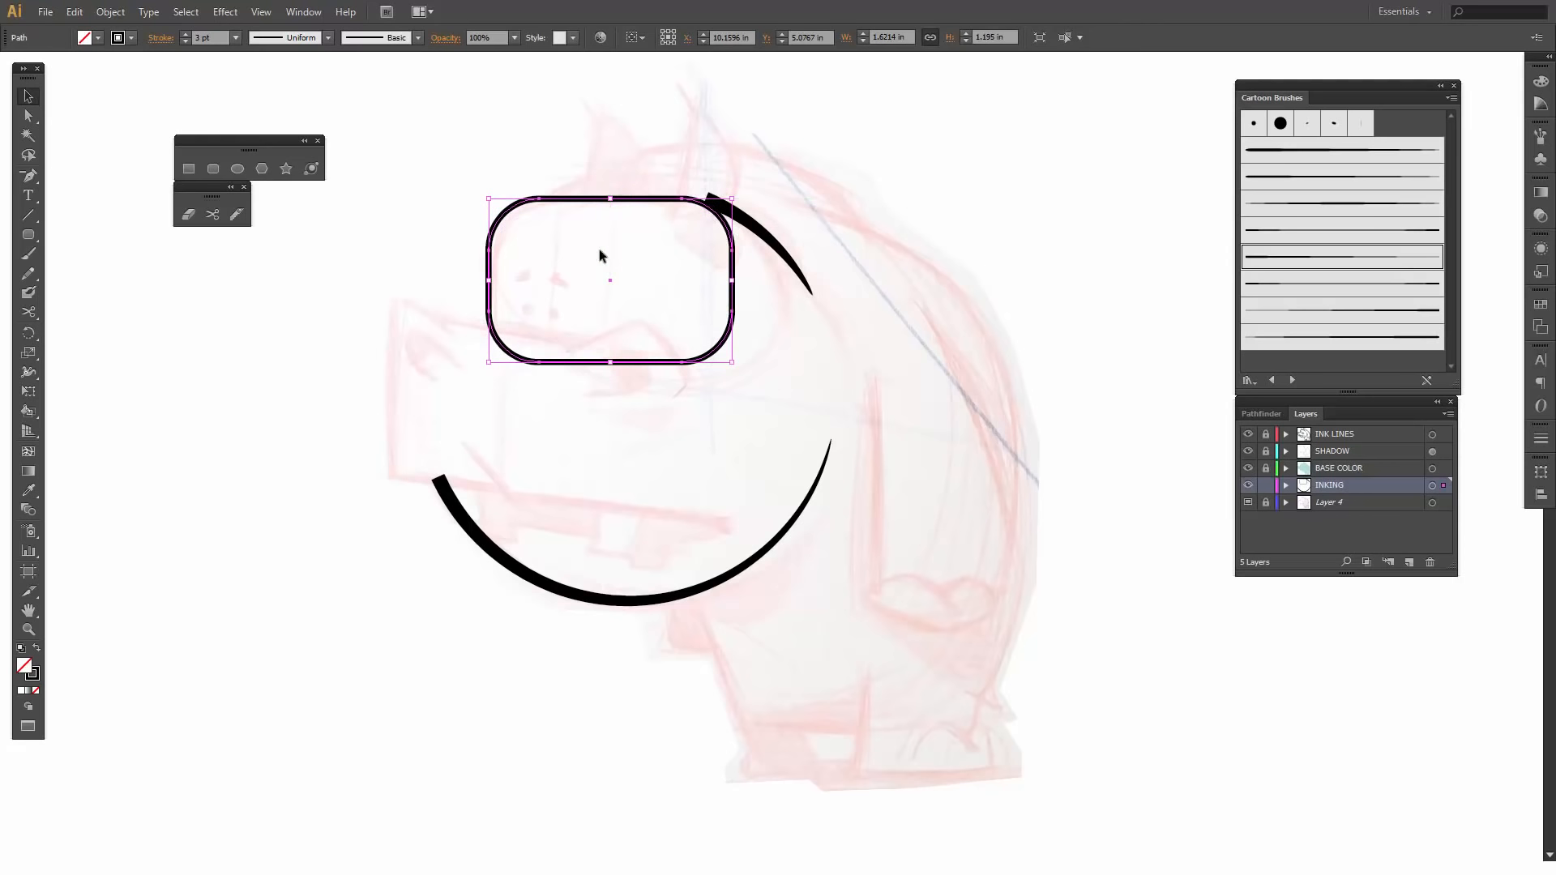
{"action": "left_click", "coordinate": [616, 239]}
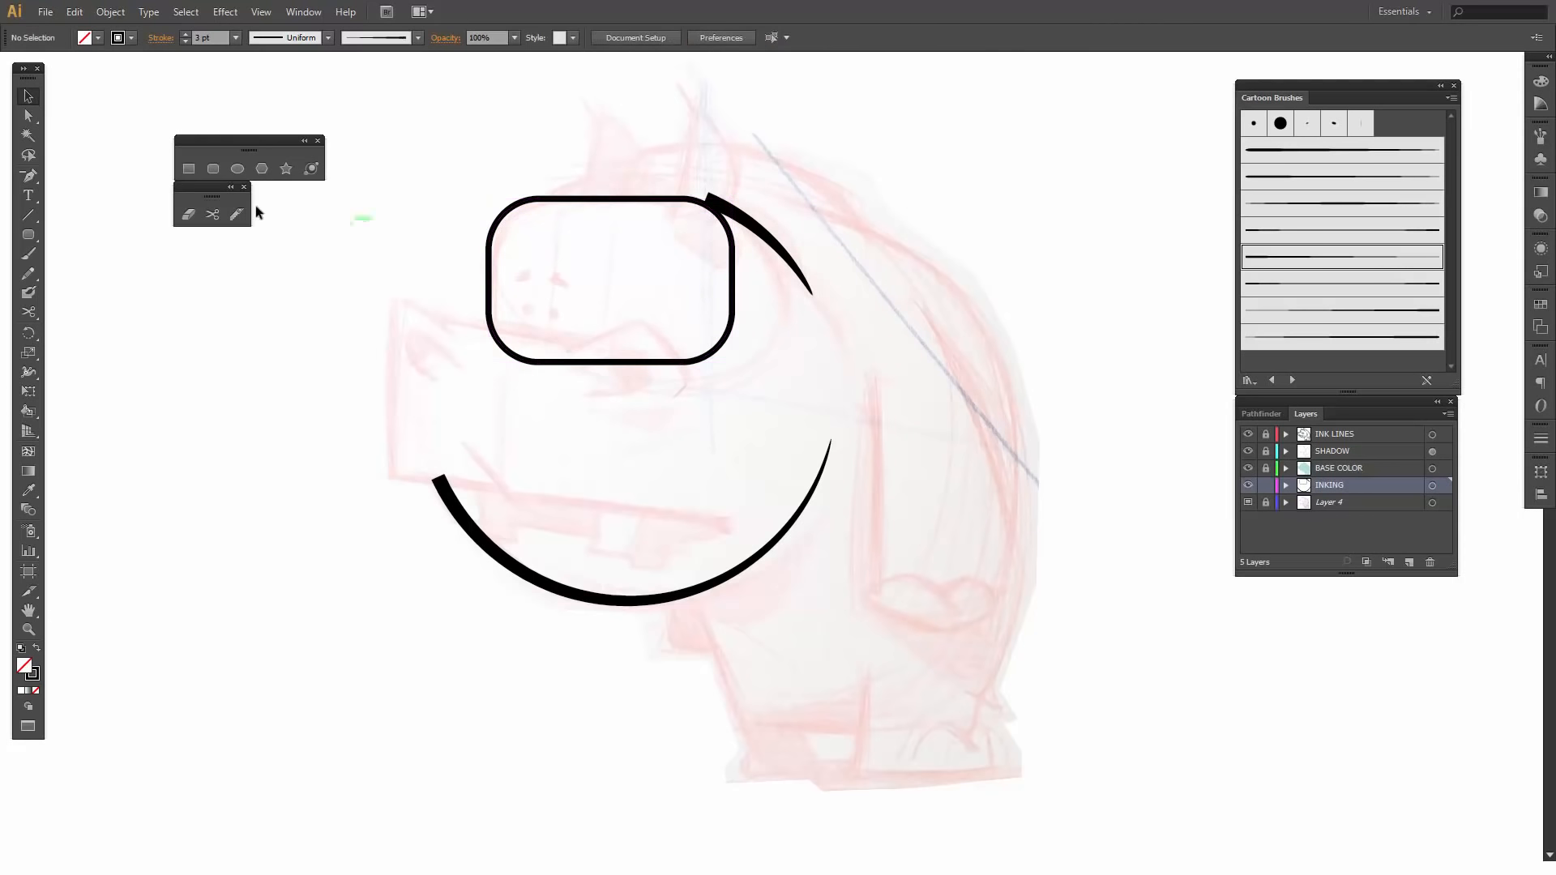
- Cut the rounded rectangle with the Scissors tool near the ear and at the snout's upper edge, and delete its lower-right part
{"action": "left_click", "coordinate": [213, 214]}
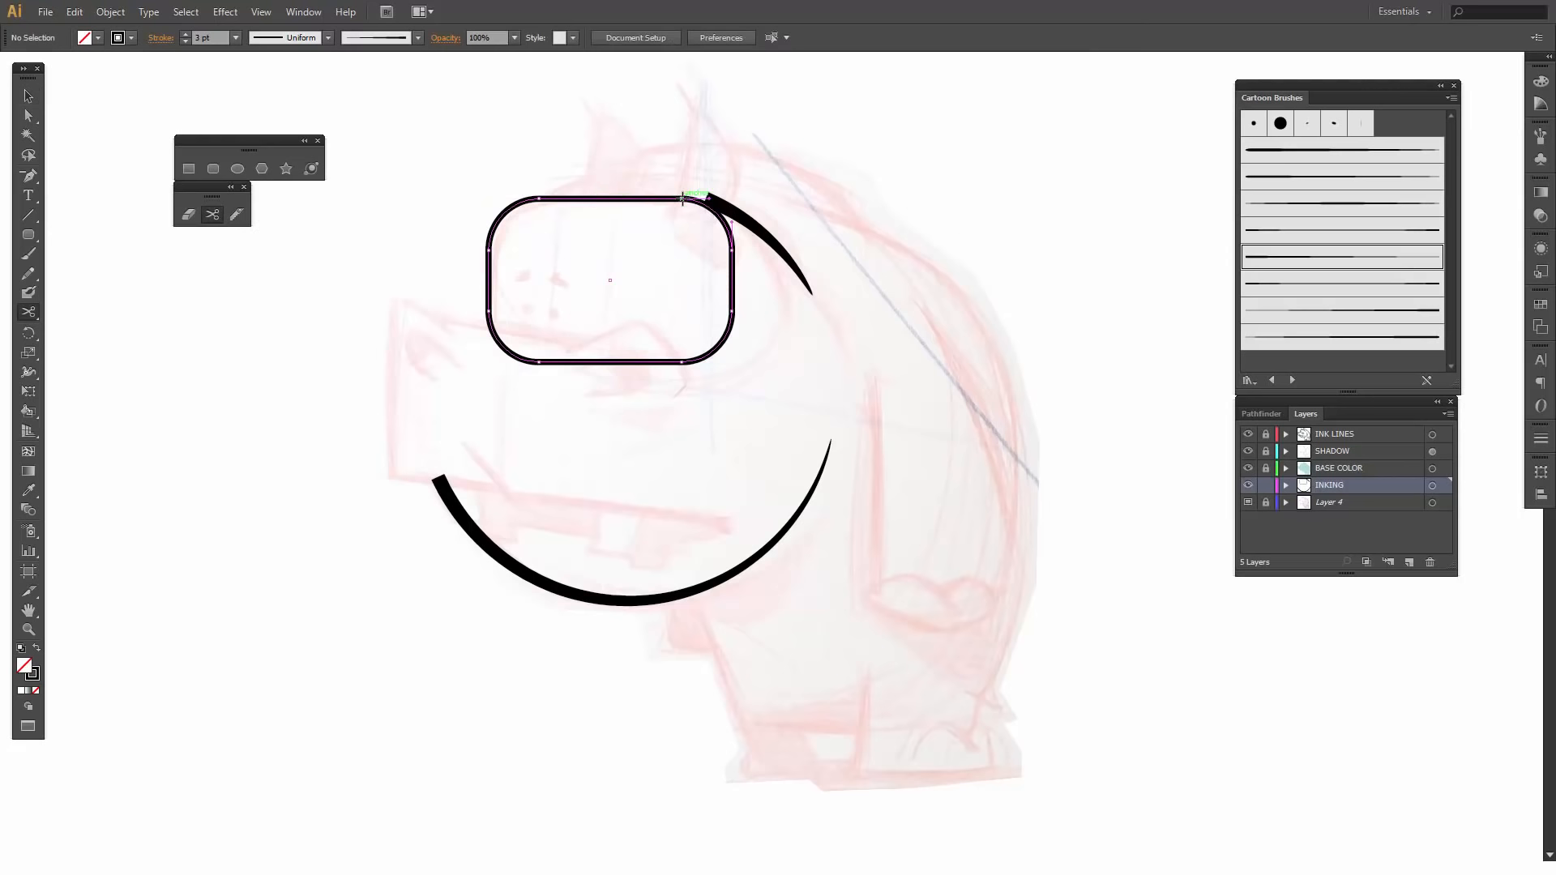
{"action": "left_click", "coordinate": [682, 199]}
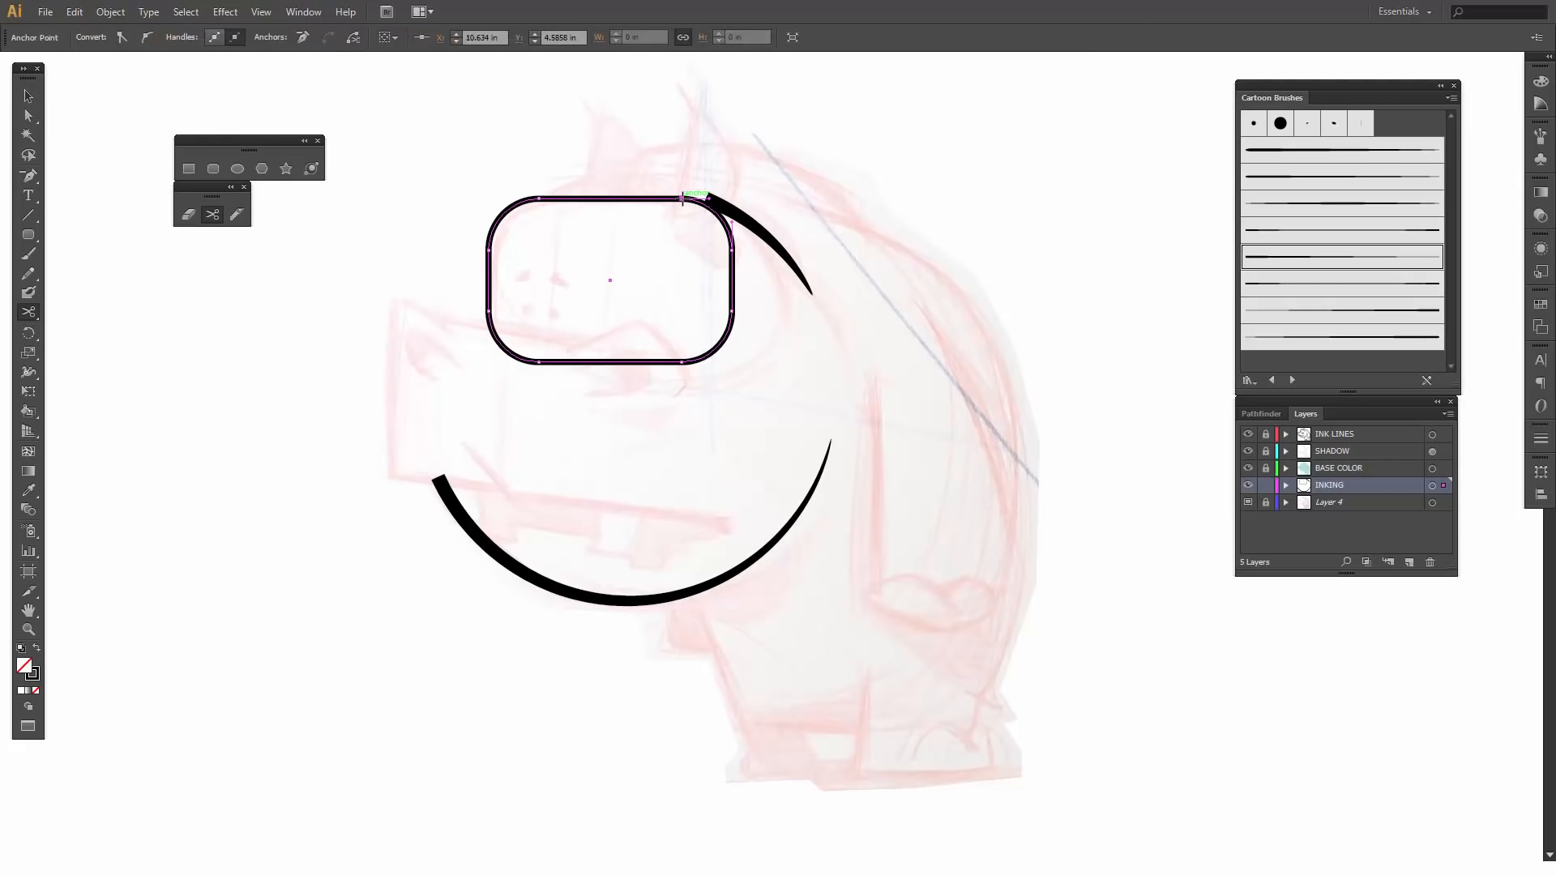
{"action": "left_click", "coordinate": [491, 328]}
{"action": "key", "text": "v"}
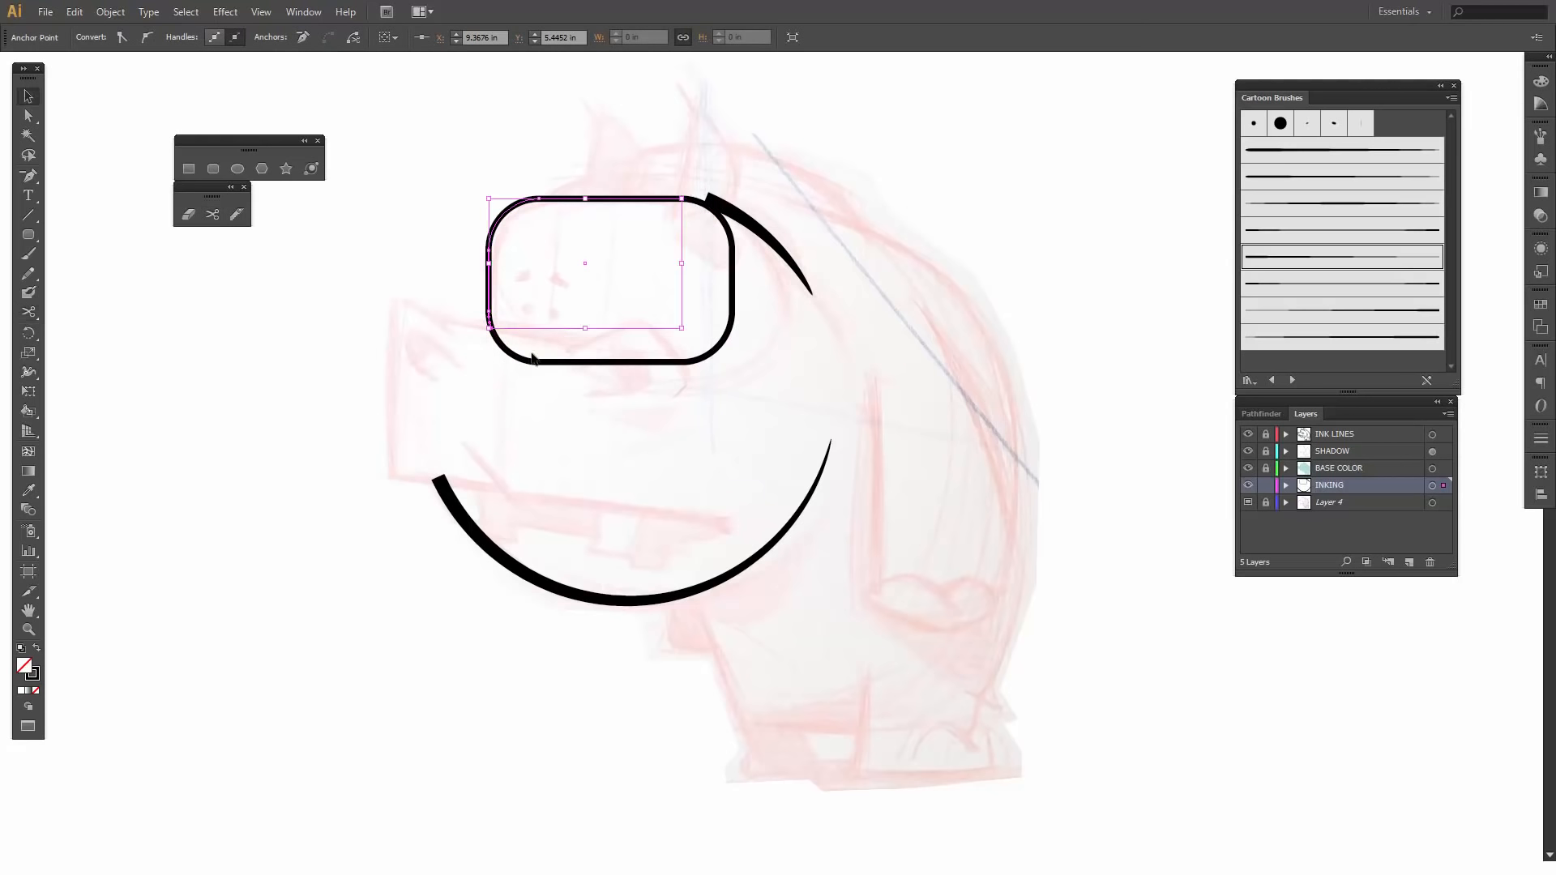
{"action": "left_click", "coordinate": [532, 366]}
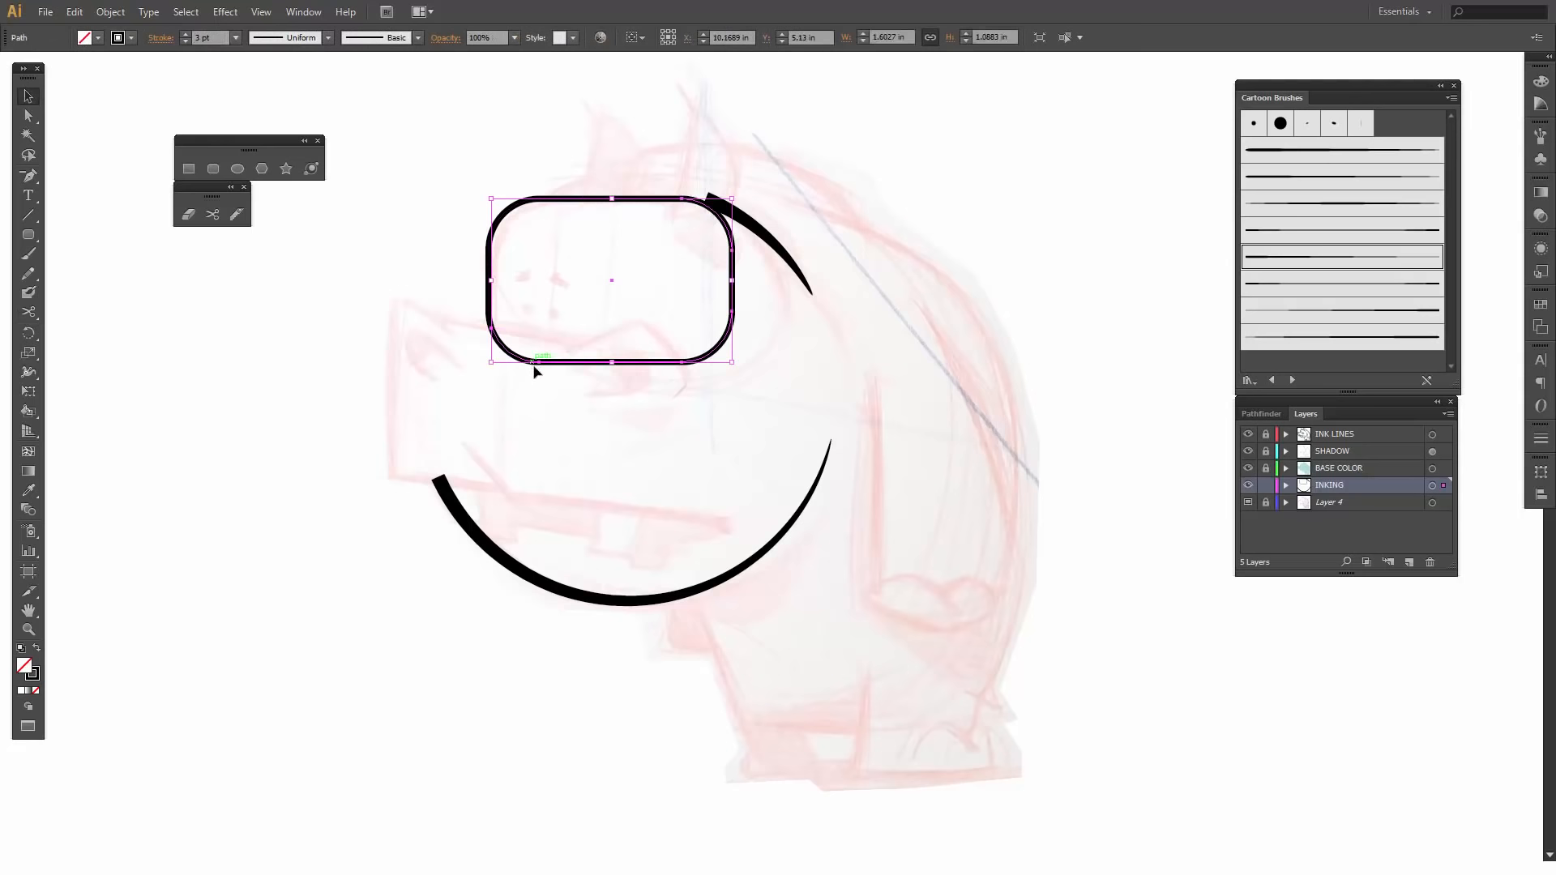
{"action": "key", "text": "Delete"}
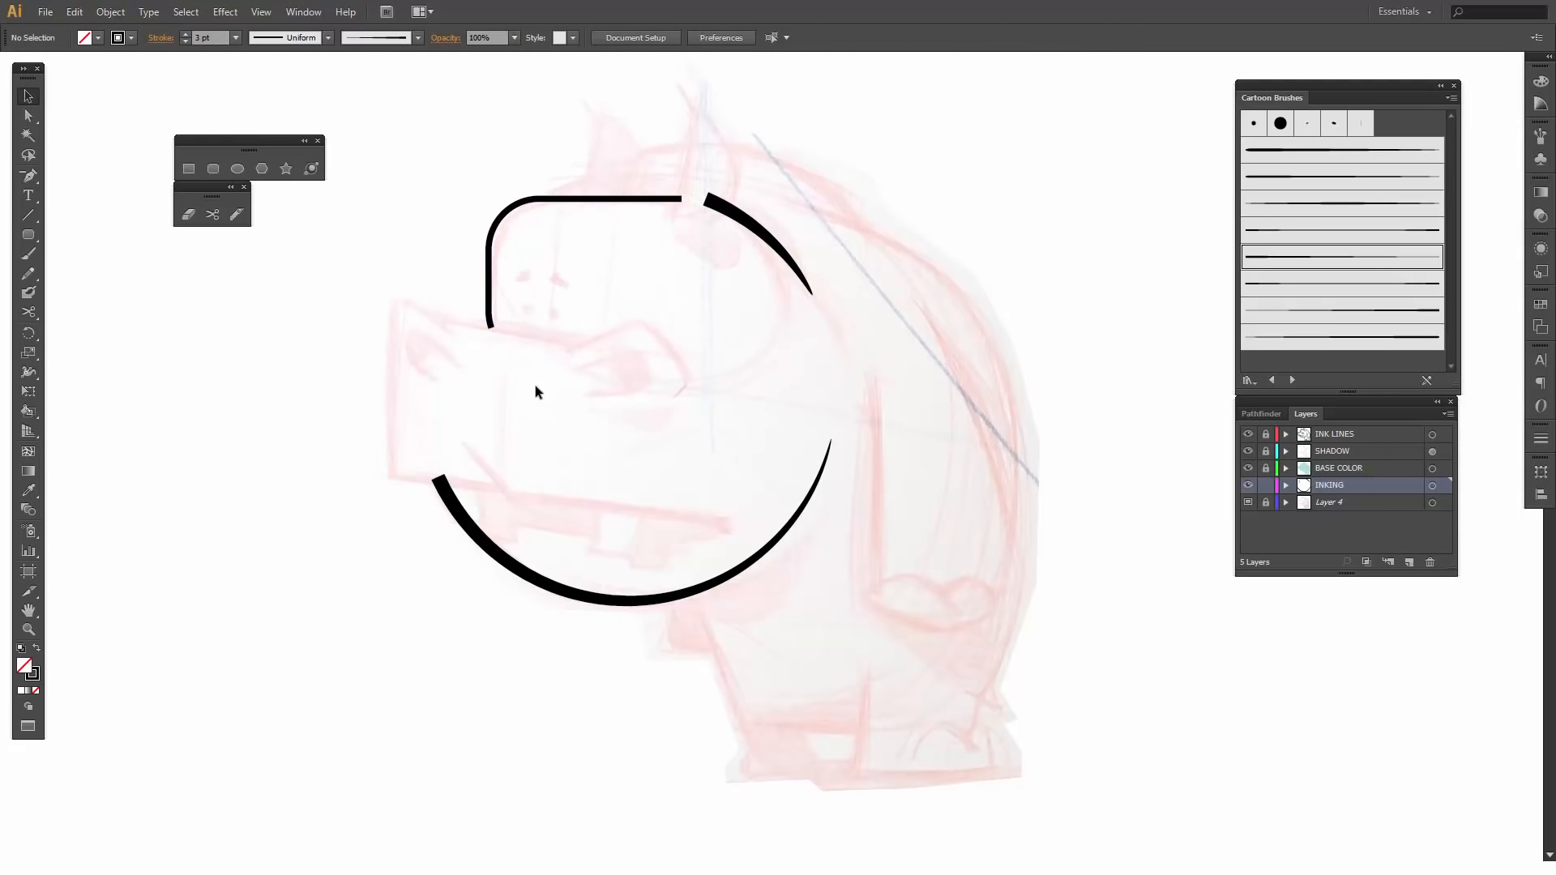
- Apply the fourth tapered Cartoon Brushes stroke, thin in the middle, to the forehead outline and set its weight to 4 pt
{"action": "left_click", "coordinate": [554, 204]}
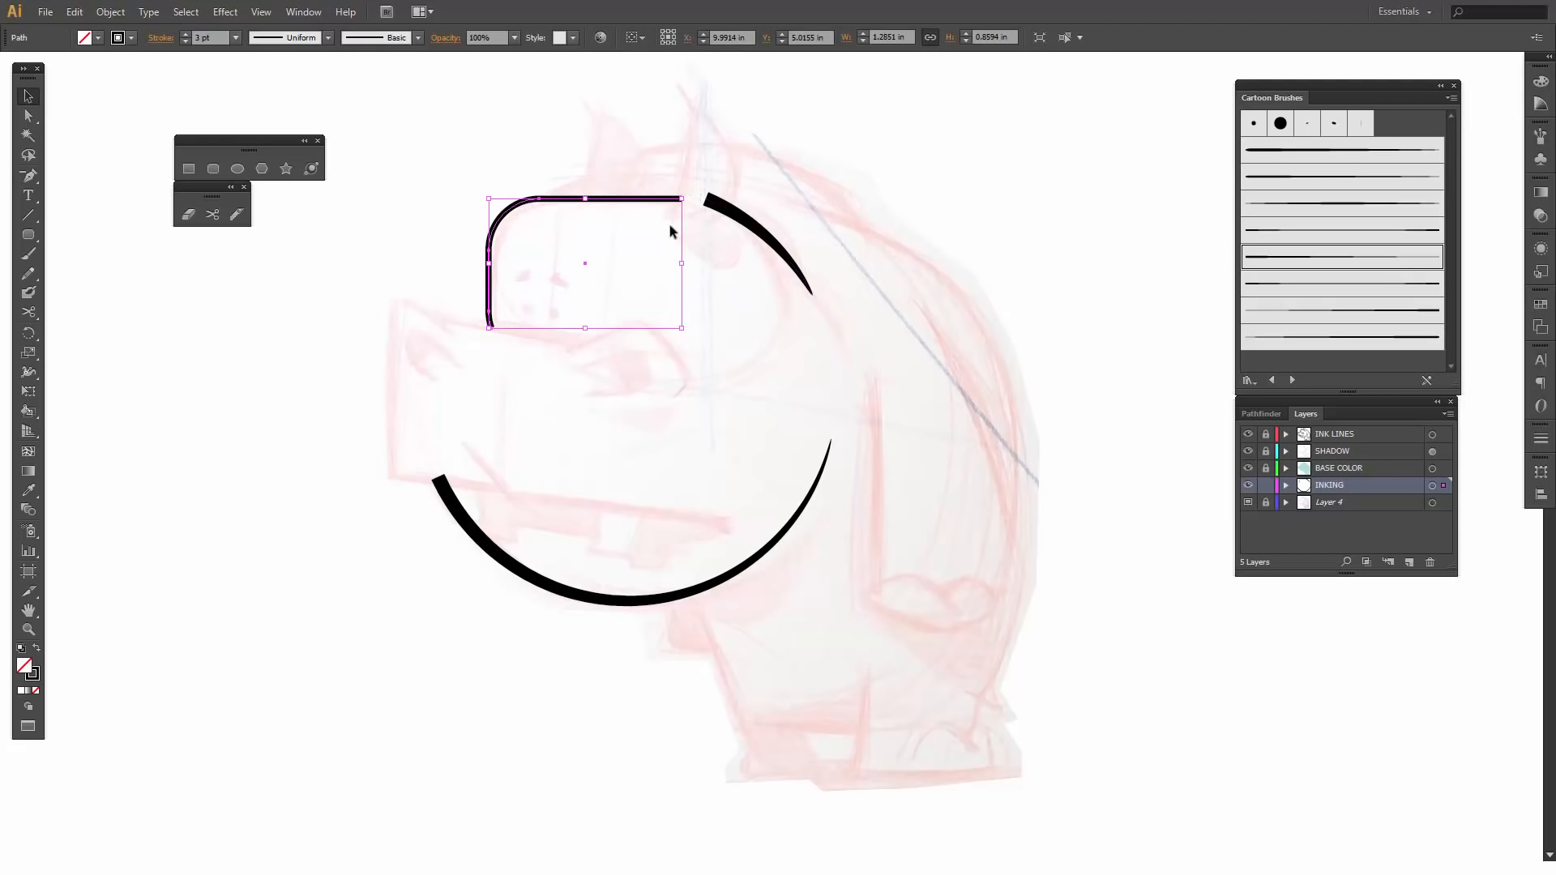
{"action": "left_click", "coordinate": [1289, 237]}
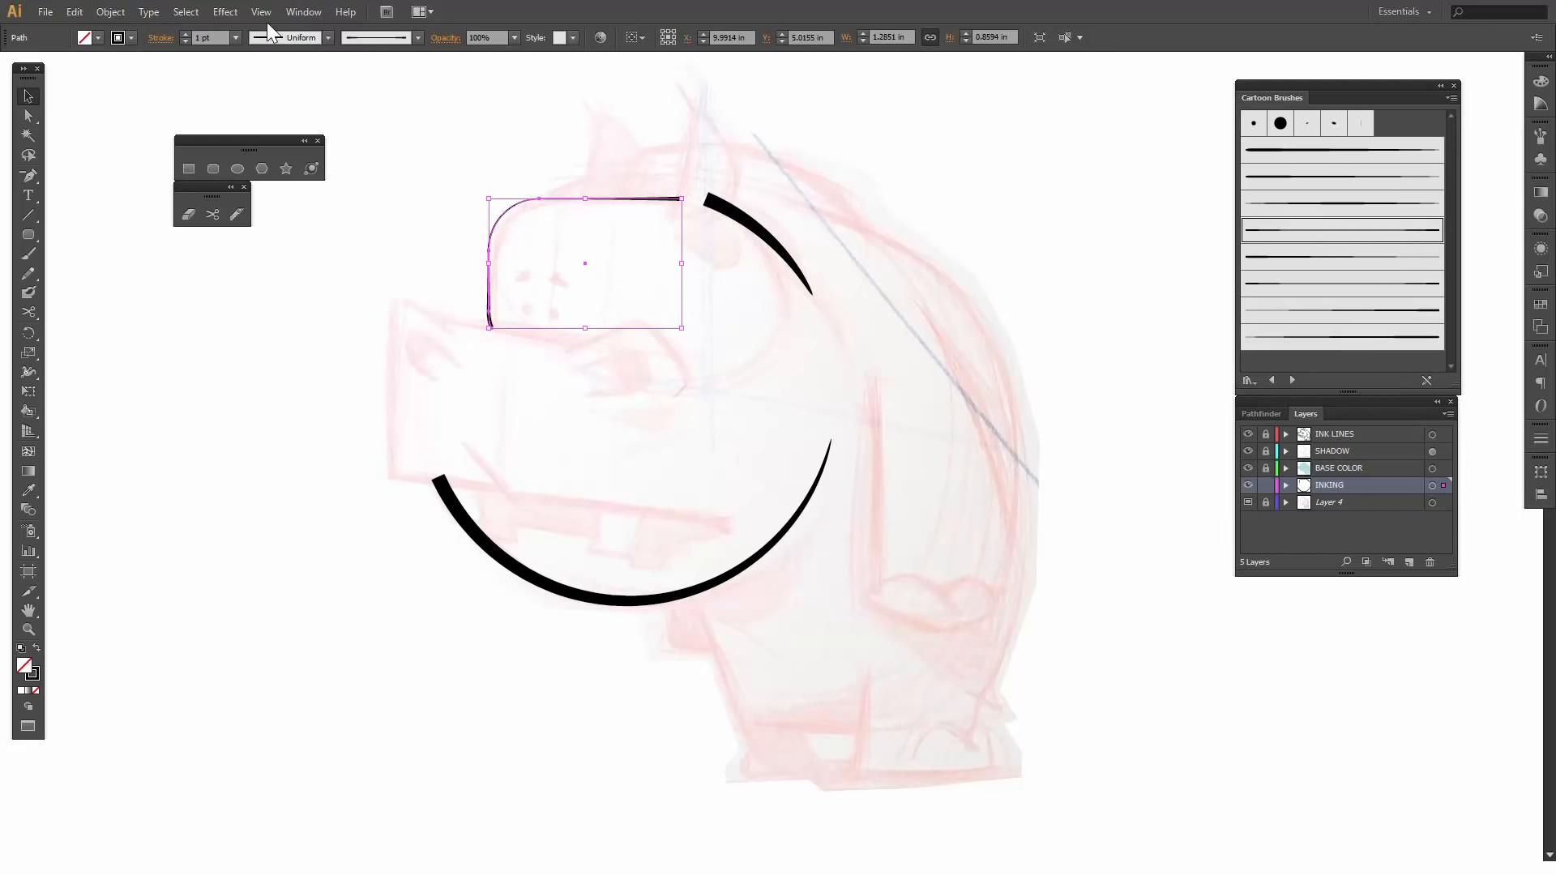
{"action": "left_click", "coordinate": [184, 34]}
{"action": "left_click", "coordinate": [184, 34]}
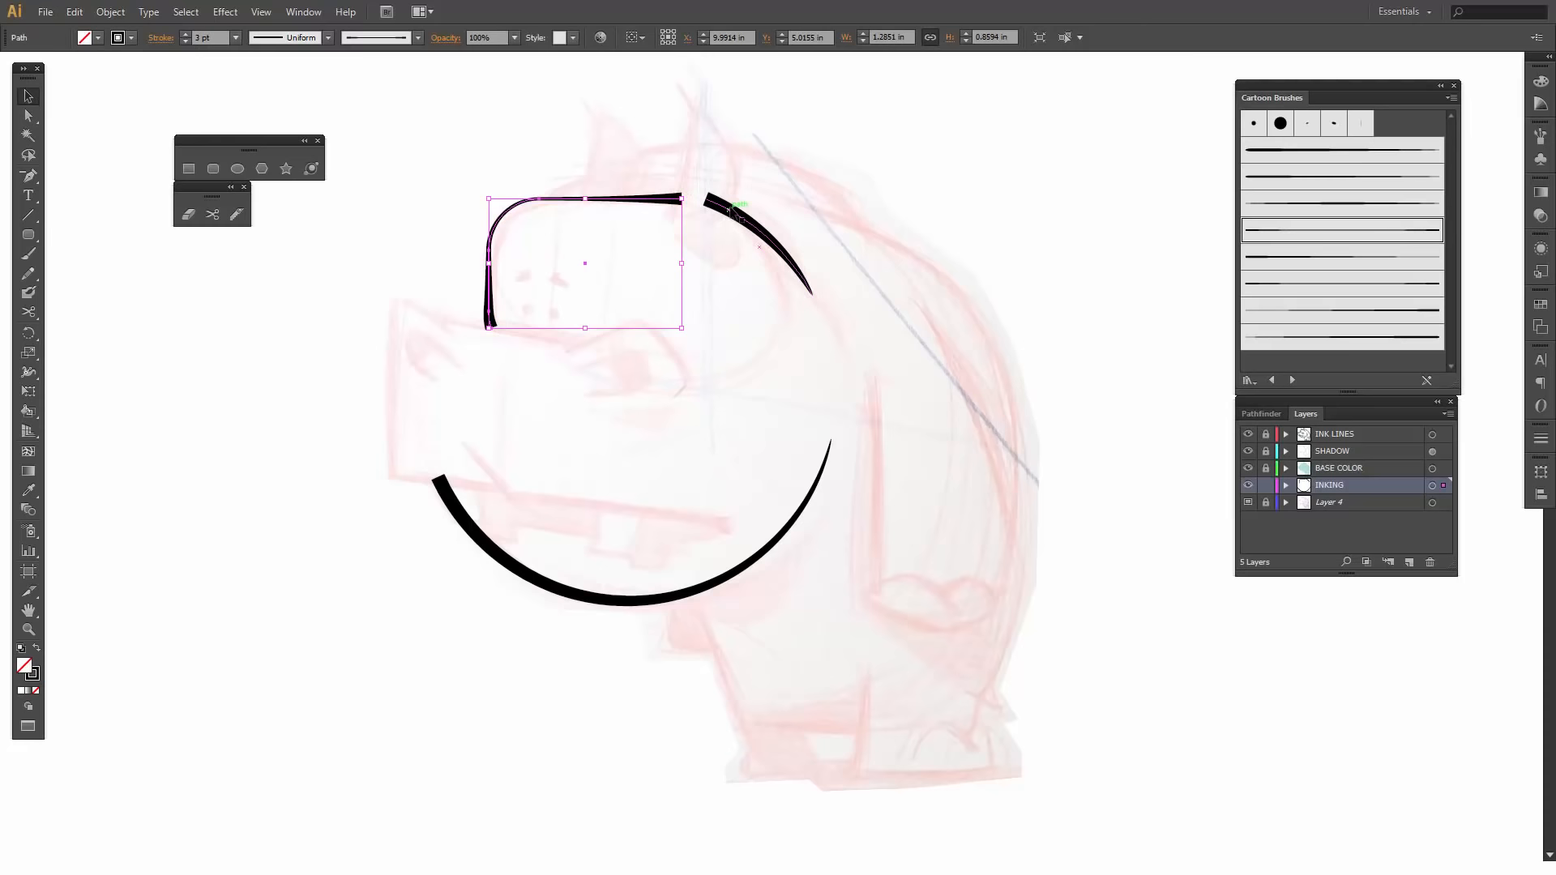
{"action": "left_click", "coordinate": [760, 235]}
{"action": "left_click", "coordinate": [595, 231]}
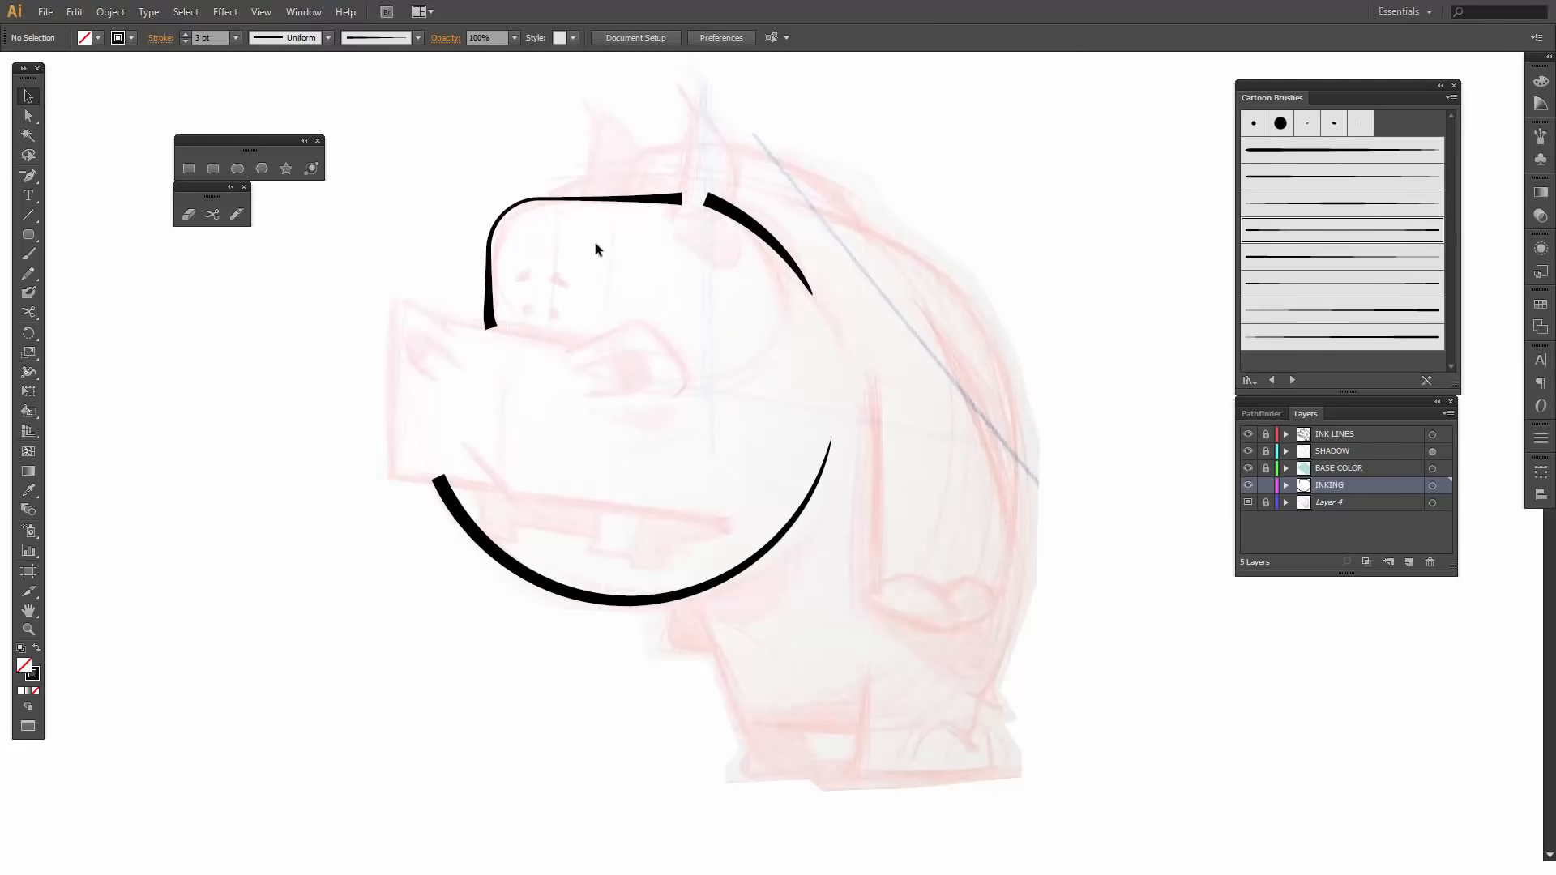
{"action": "left_click", "coordinate": [573, 201]}
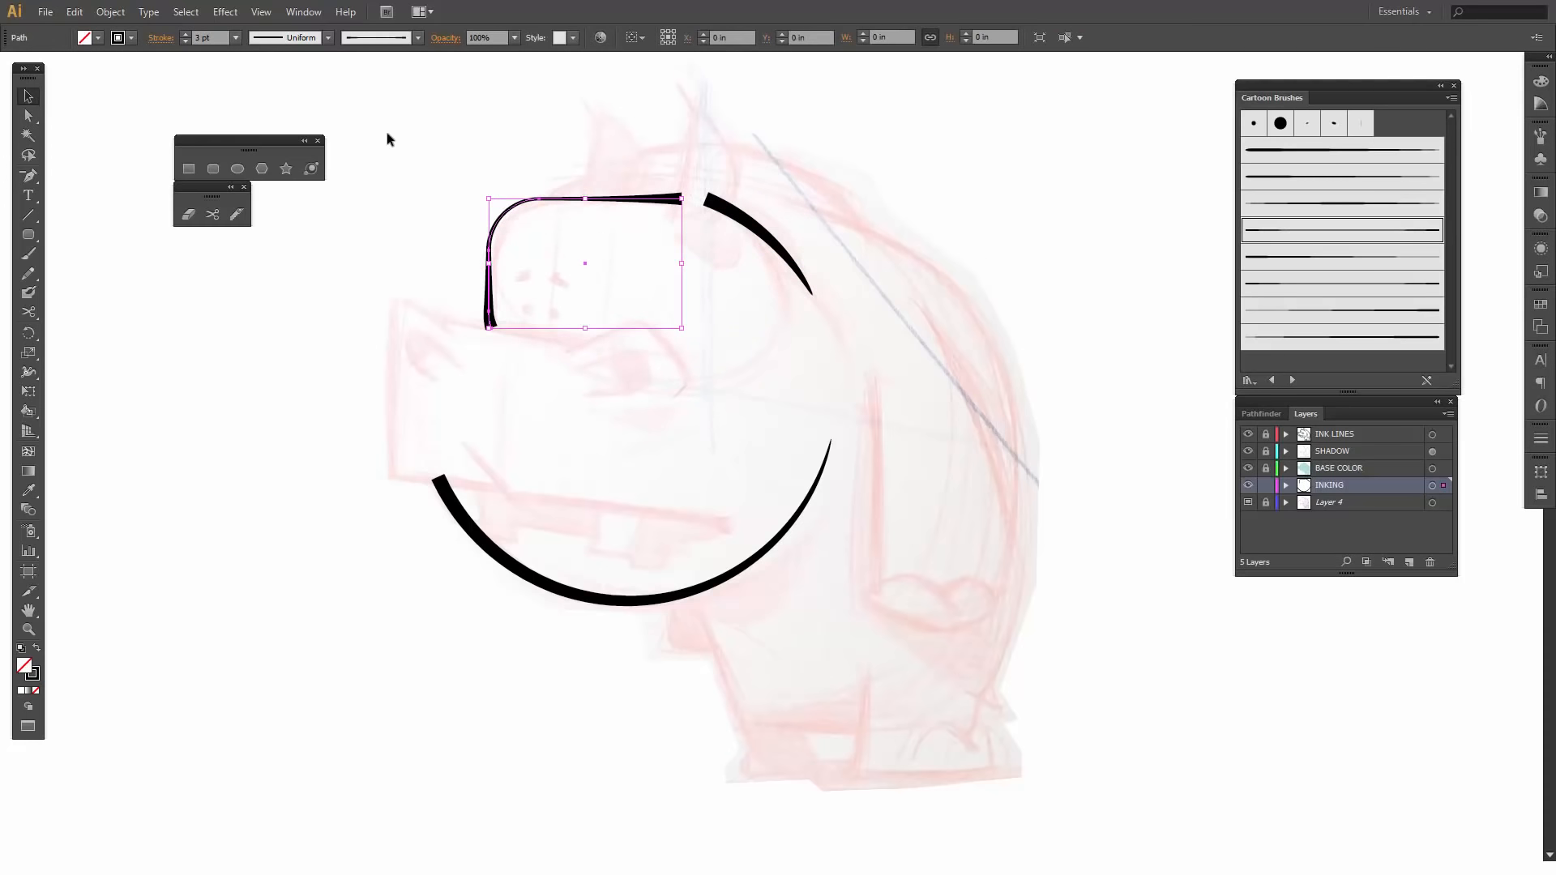
{"action": "left_click", "coordinate": [183, 33]}
{"action": "left_click", "coordinate": [263, 305]}
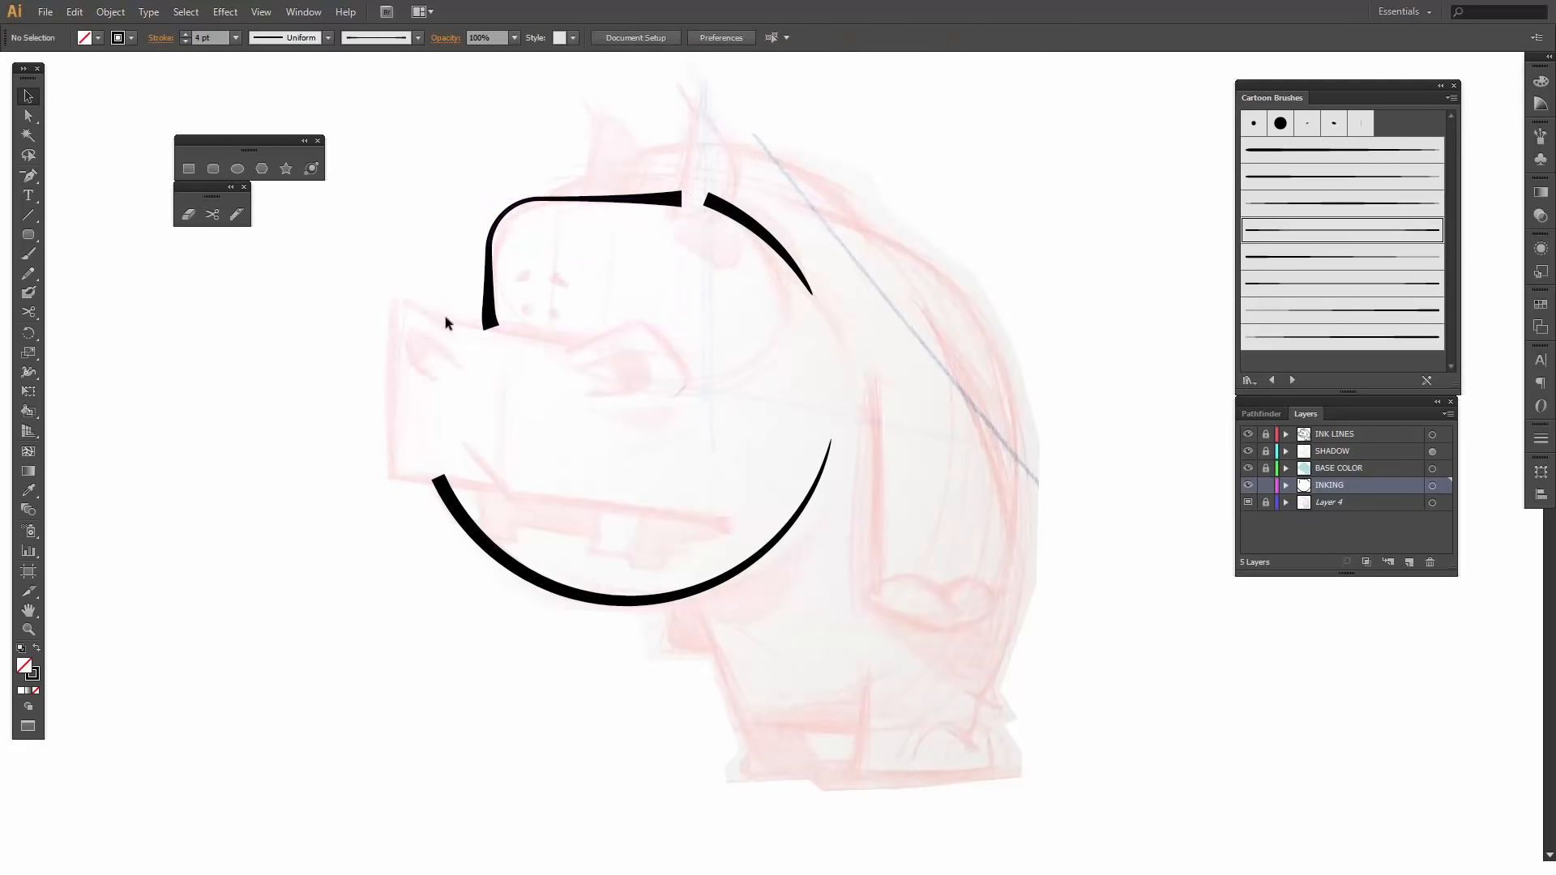
- Remove the forehead outline's lowest anchor point where it curves in at the snout's upper edge
{"action": "left_click", "coordinate": [491, 325]}
{"action": "key", "text": "a"}
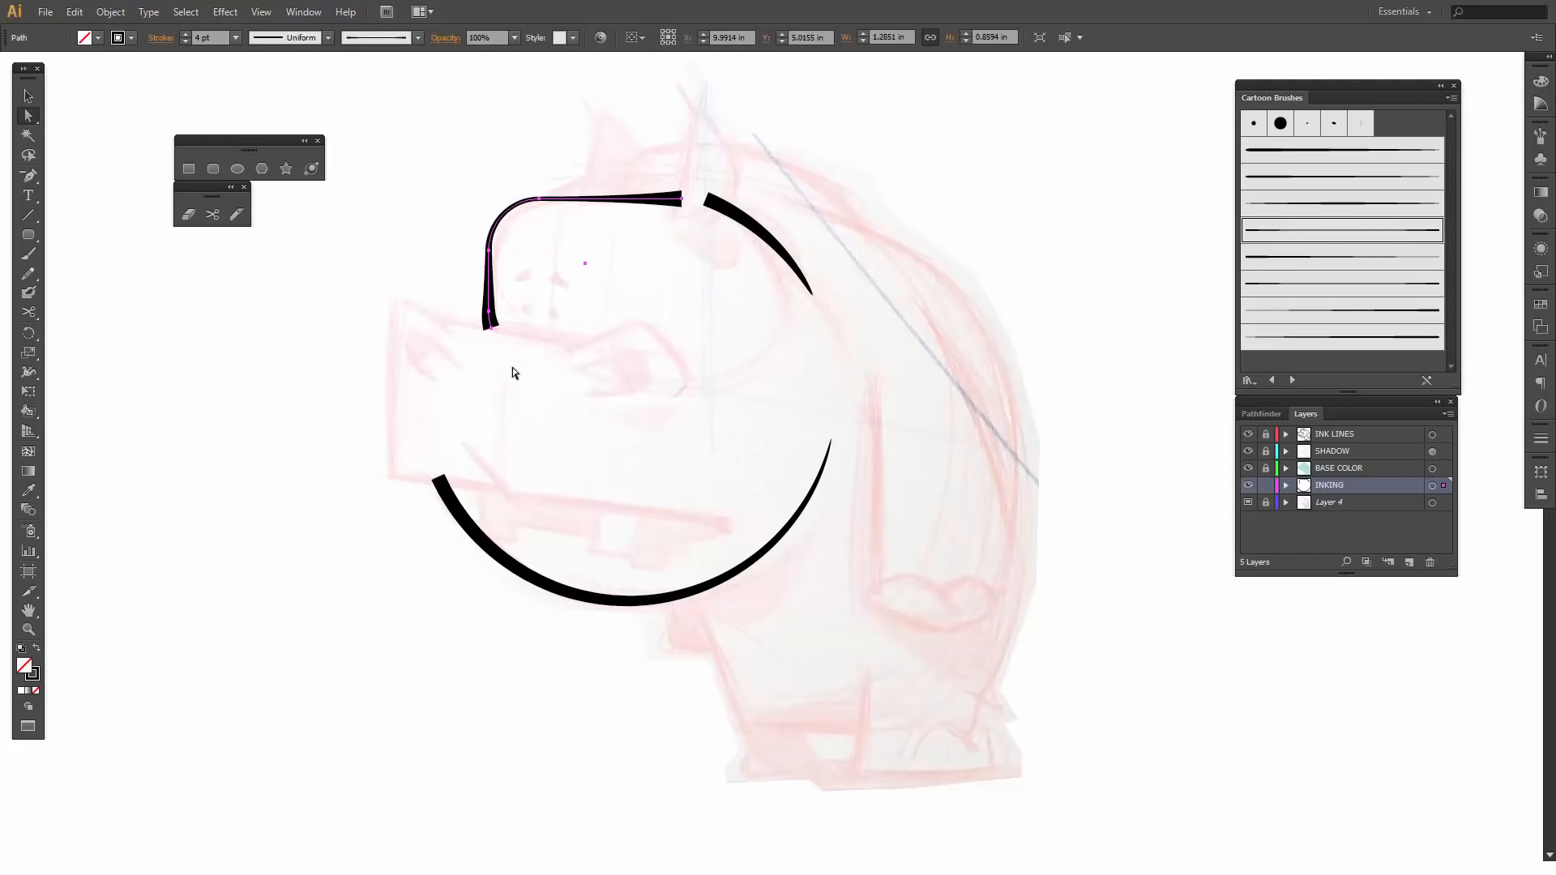
{"action": "left_click", "coordinate": [513, 367]}
{"action": "left_click", "coordinate": [491, 325]}
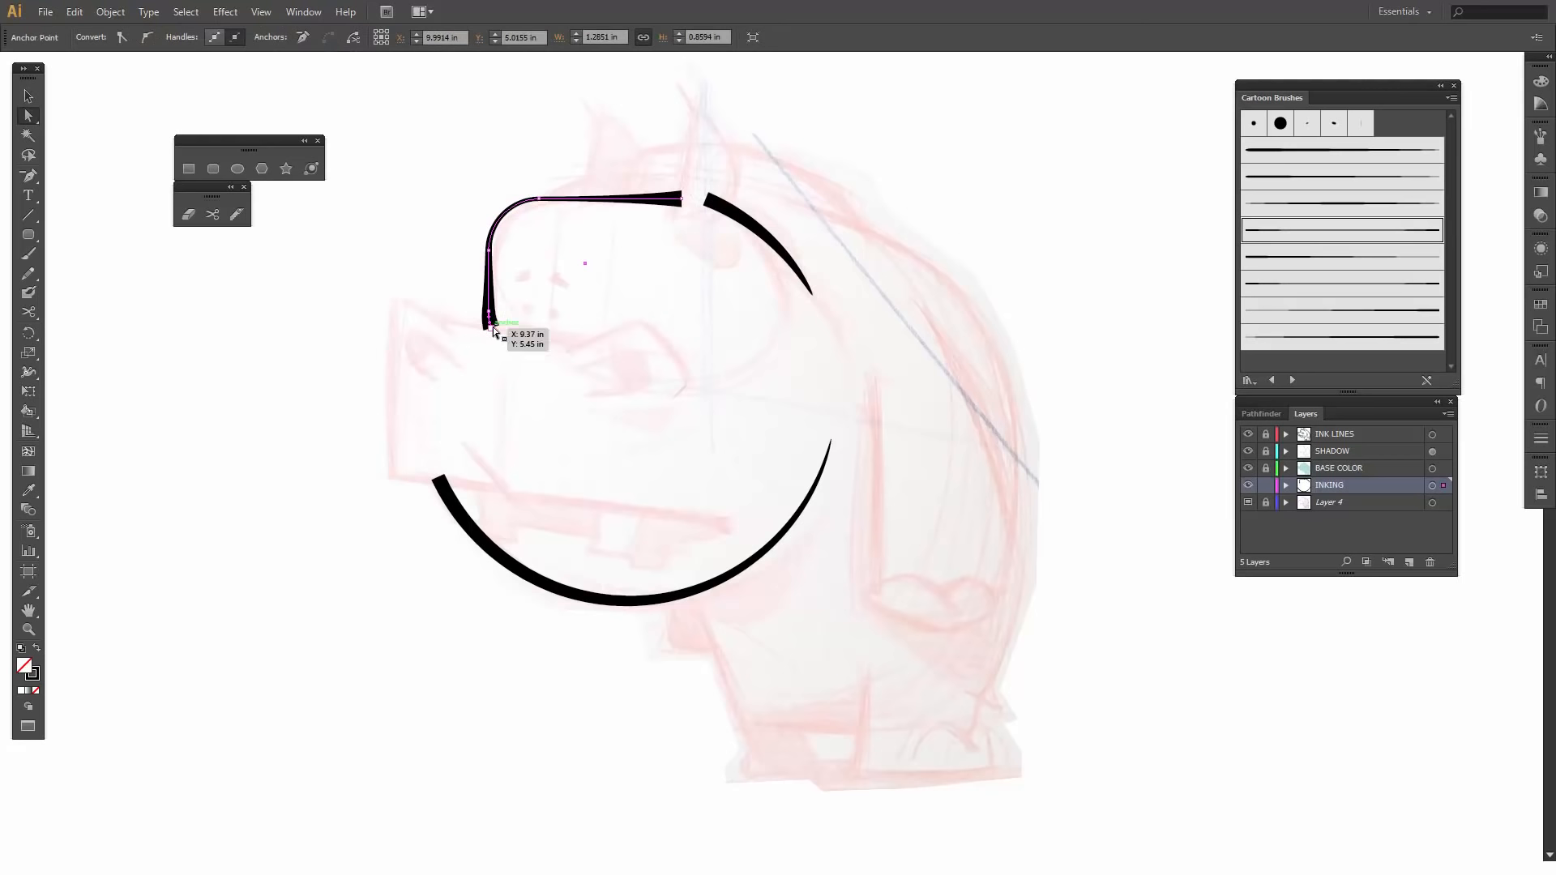
{"action": "left_click", "coordinate": [489, 364]}
{"action": "key", "text": "v"}
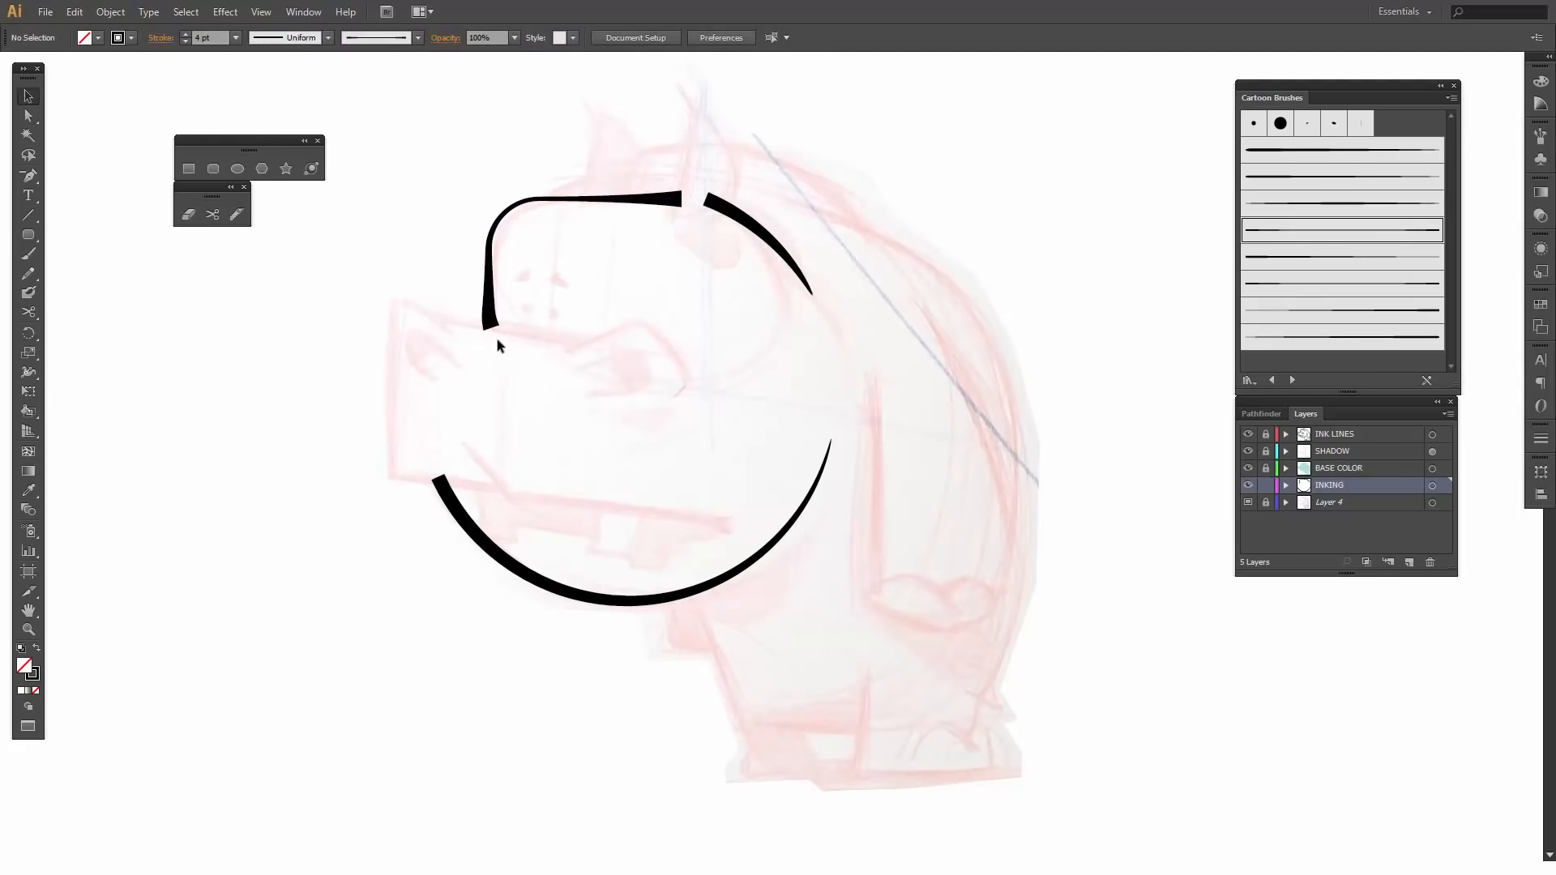
{"action": "left_click", "coordinate": [491, 328]}
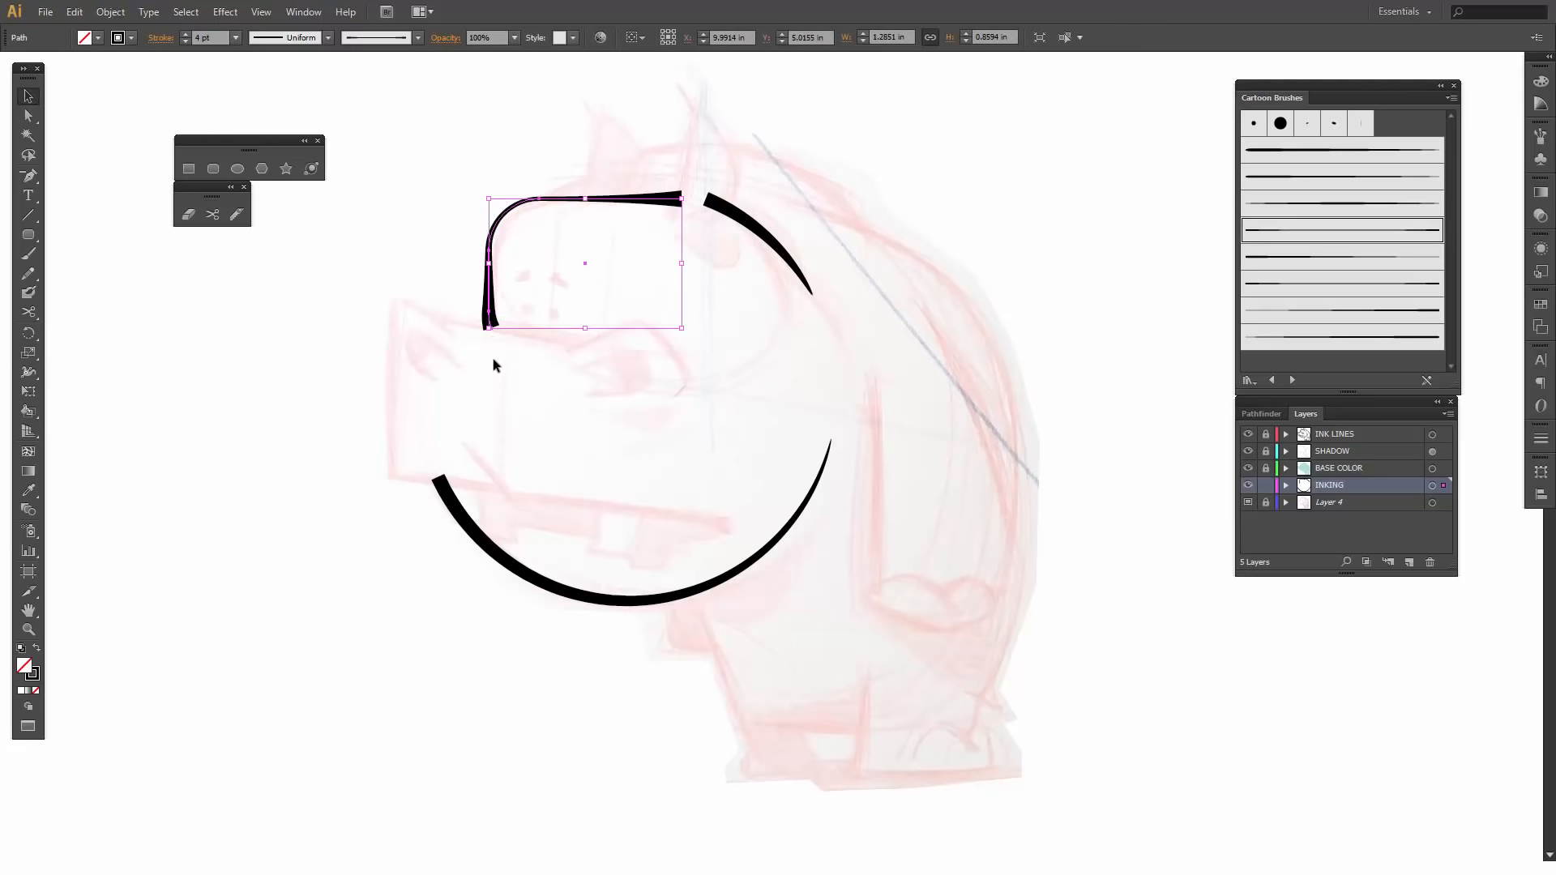
{"action": "key", "text": "p"}
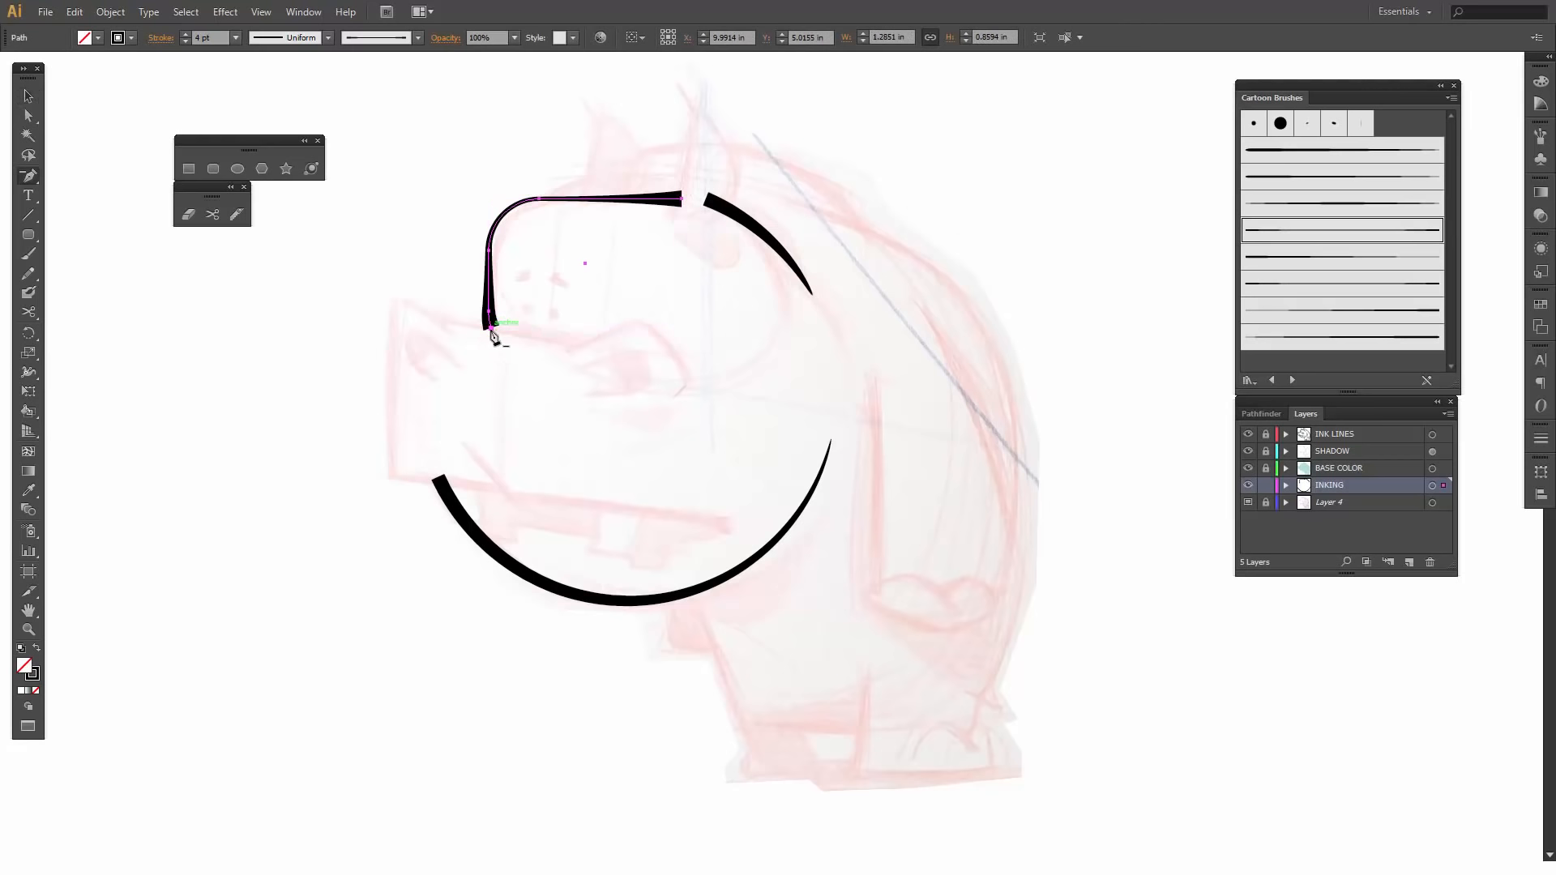
{"action": "left_click", "coordinate": [491, 330]}
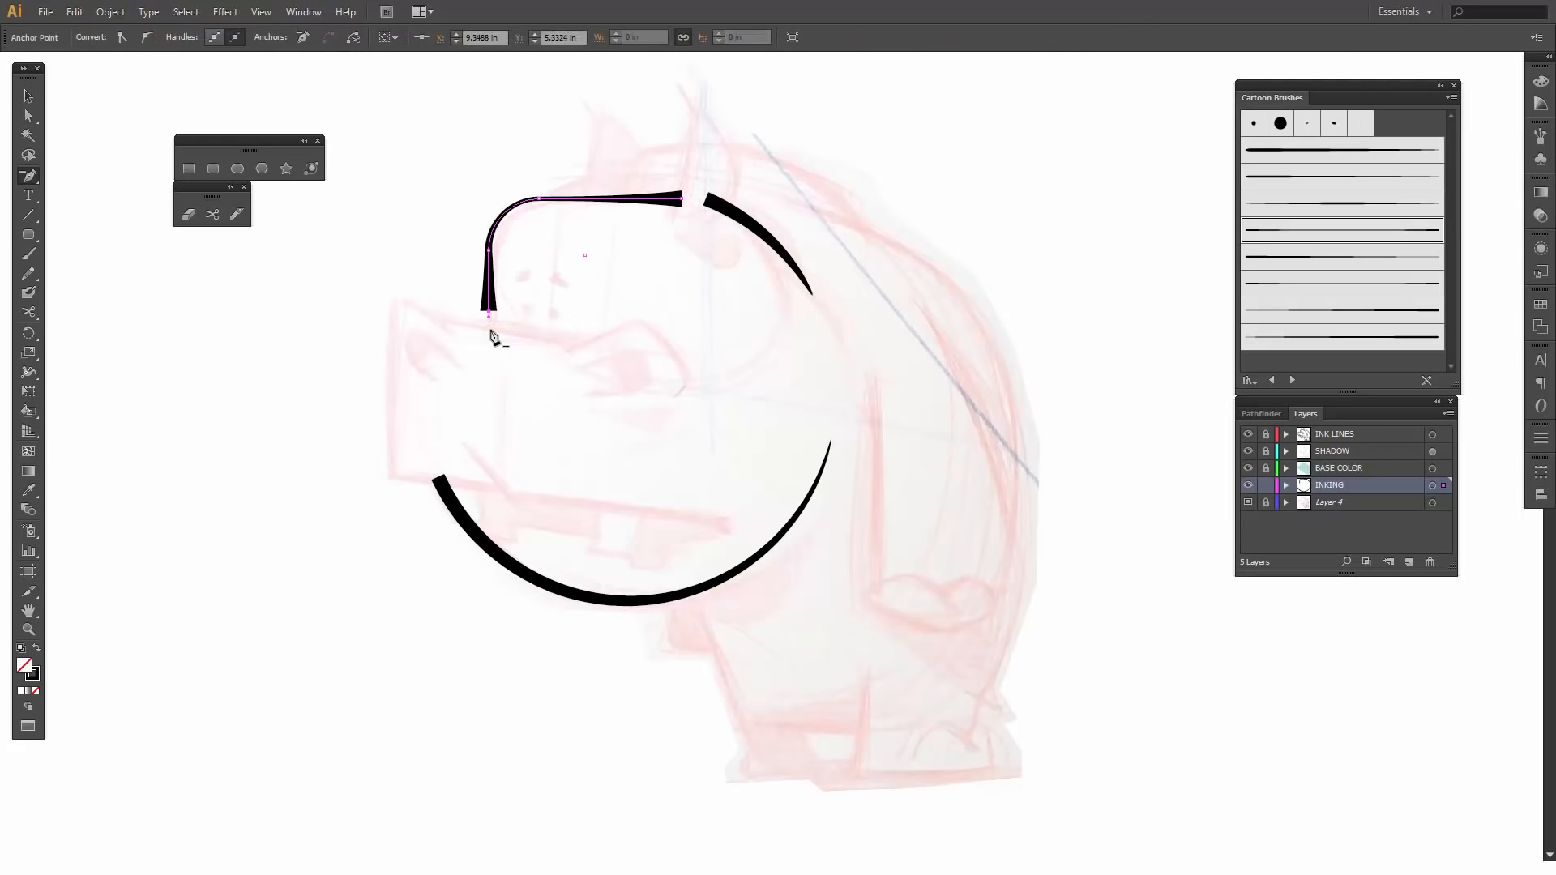
- Lower the forehead outline's end anchor to about Y 5.47 in so it reaches the snout's upper edge
{"action": "key", "text": "a"}
{"action": "left_click_drag", "start_coordinate": [491, 309], "coordinate": [490, 313]}
{"action": "key", "text": "Down"}
{"action": "key", "text": "Down"}
{"action": "key", "text": "Down"}
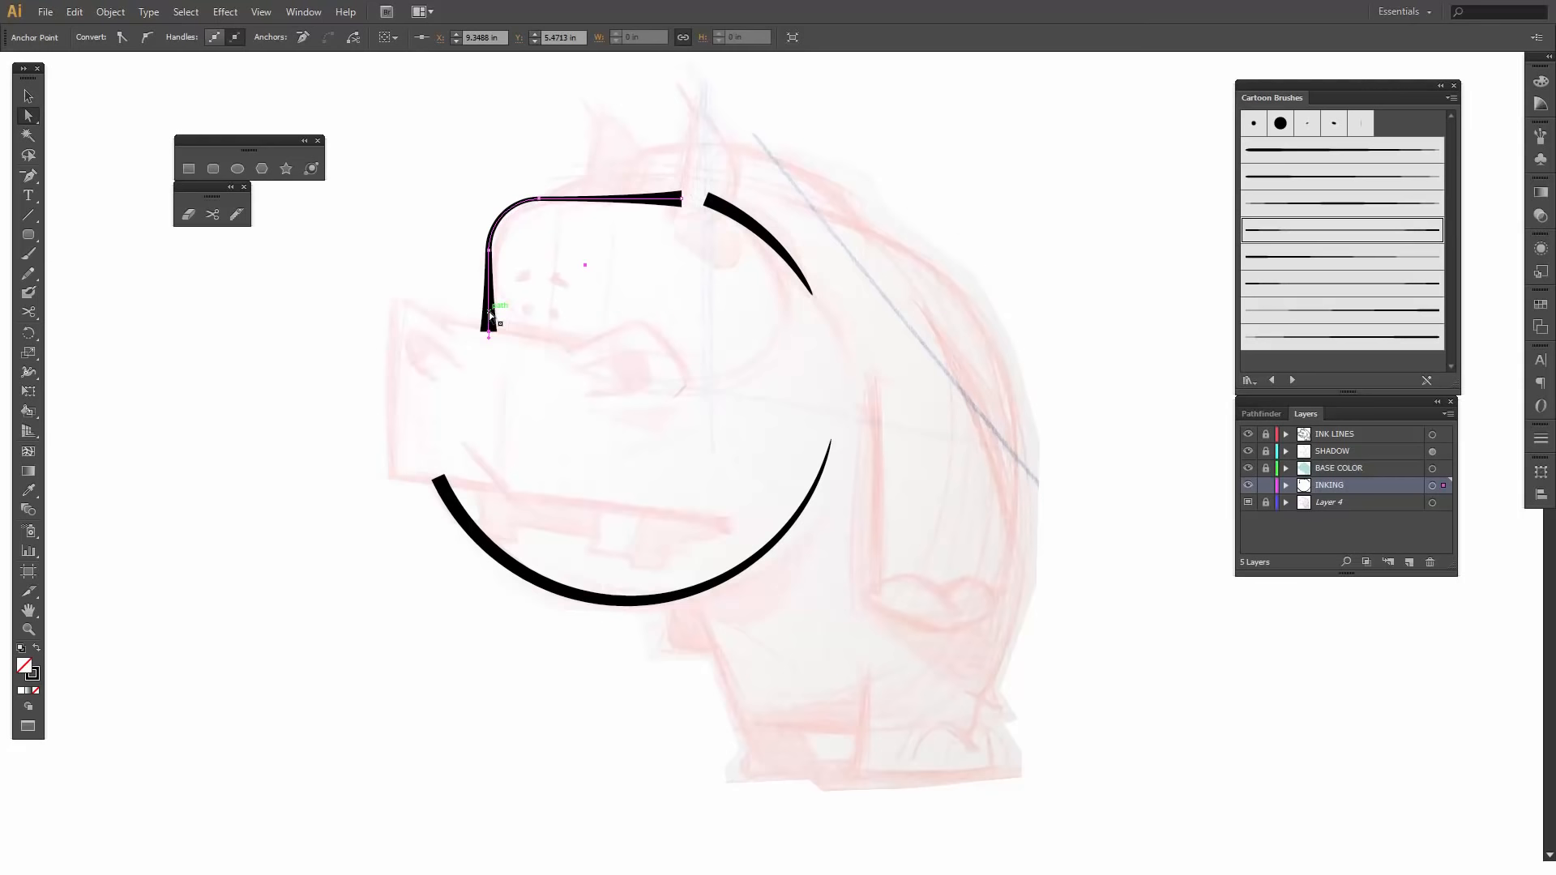
{"action": "left_click", "coordinate": [538, 398]}
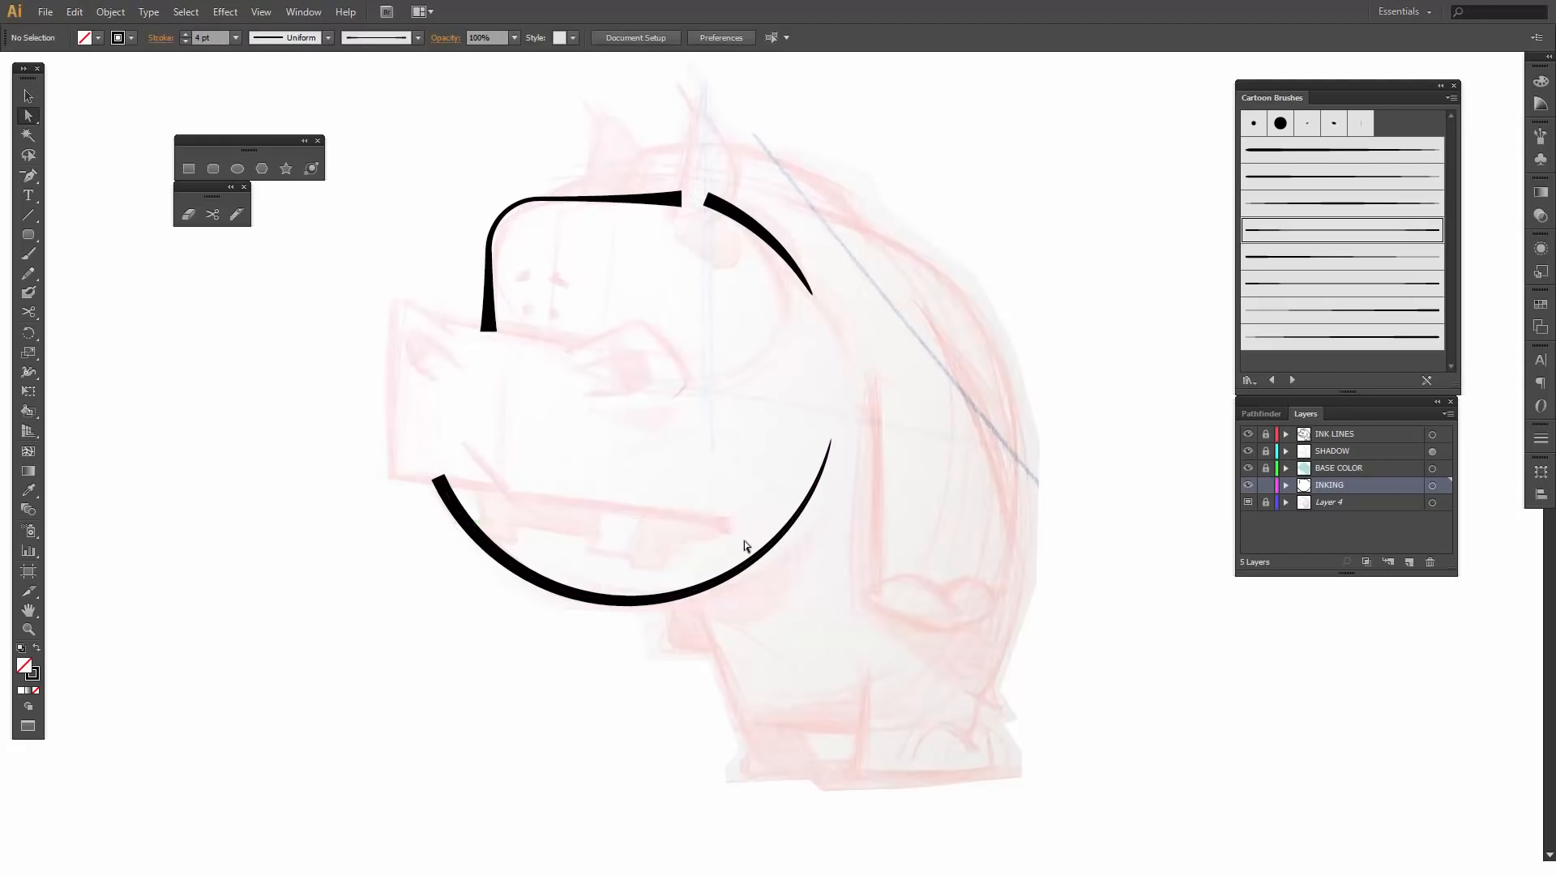
- Draw a rounded rectangle about 2.51 by 1.17 in over the snout sketch
{"action": "left_click", "coordinate": [213, 169]}
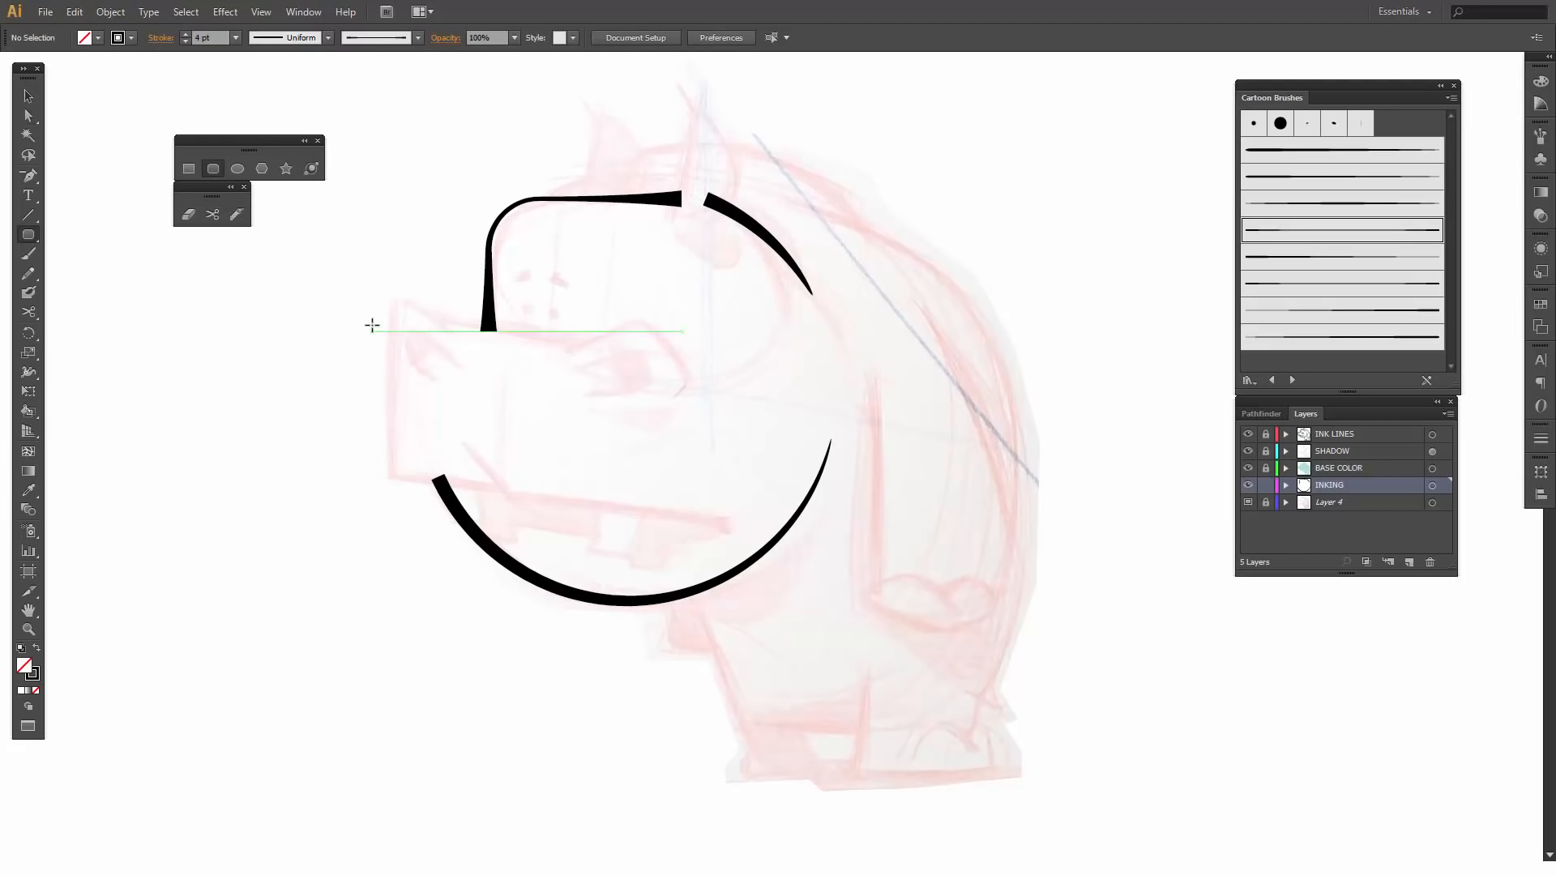
{"action": "left_click_drag", "start_coordinate": [372, 325], "coordinate": [679, 487]}
{"action": "left_click_drag", "start_coordinate": [714, 497], "coordinate": [751, 503]}
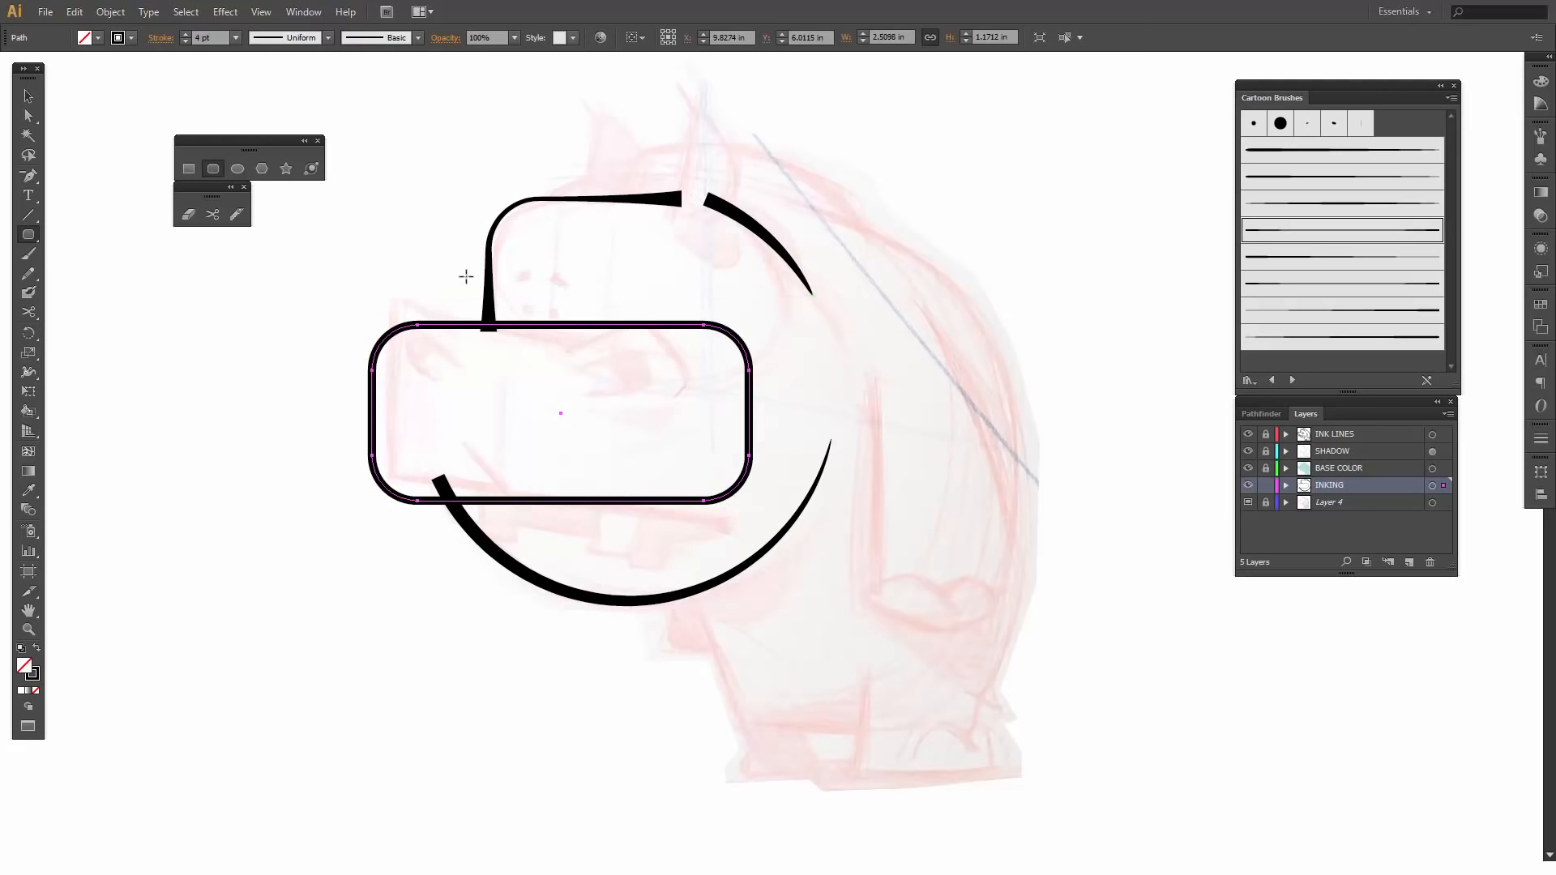
- Rotate the snout rectangle slightly clockwise and lower its upper edge, giving overall dimensions of about 2.57 by 1.43 in
{"action": "key", "text": "v"}
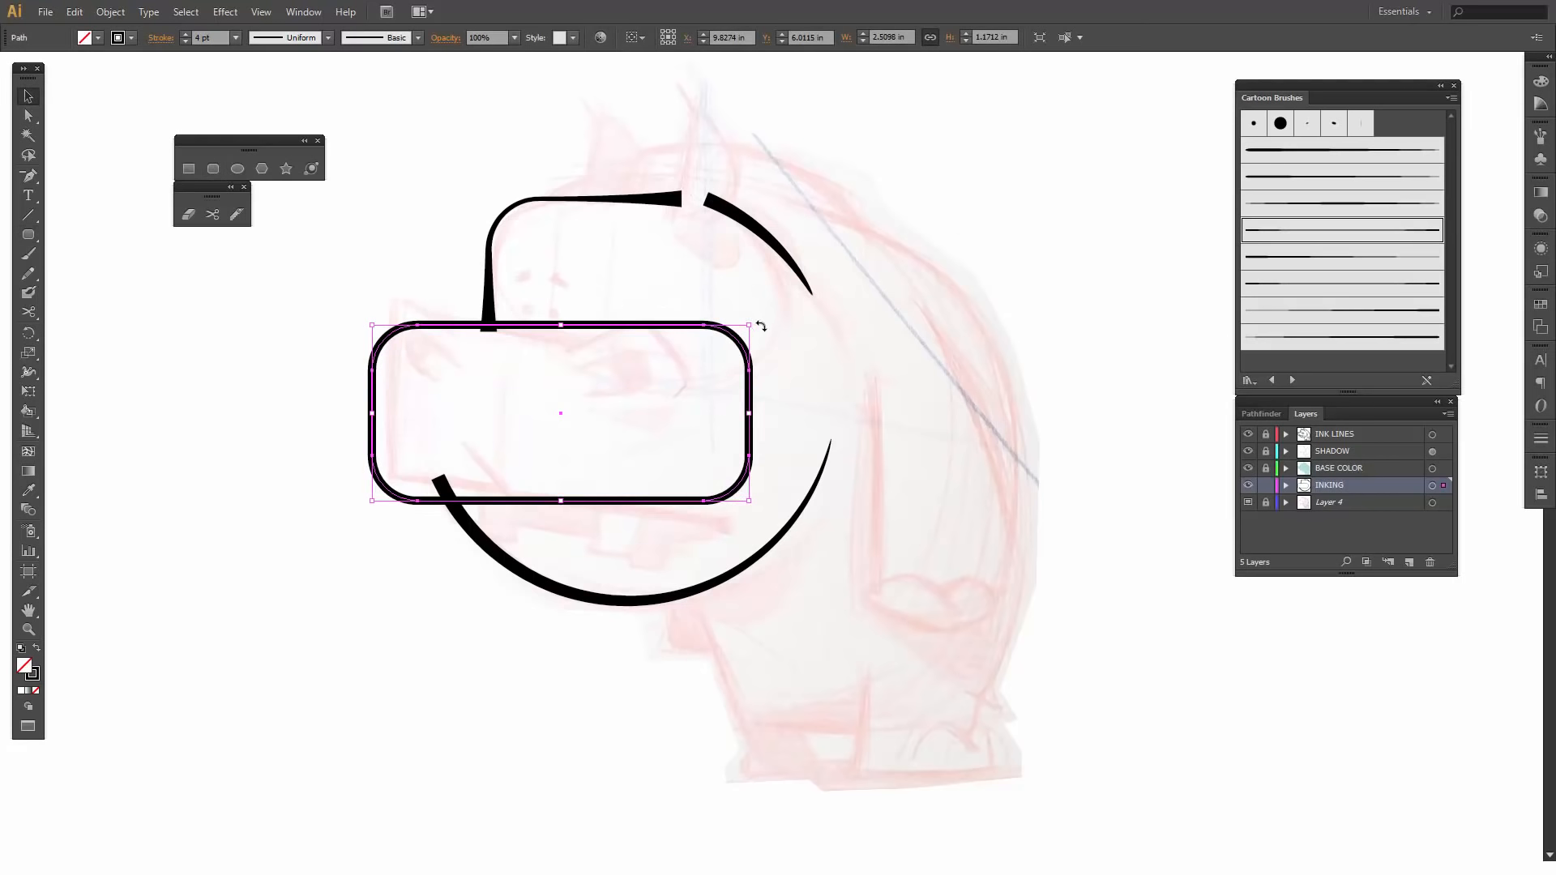
{"action": "left_click_drag", "start_coordinate": [758, 321], "coordinate": [777, 356]}
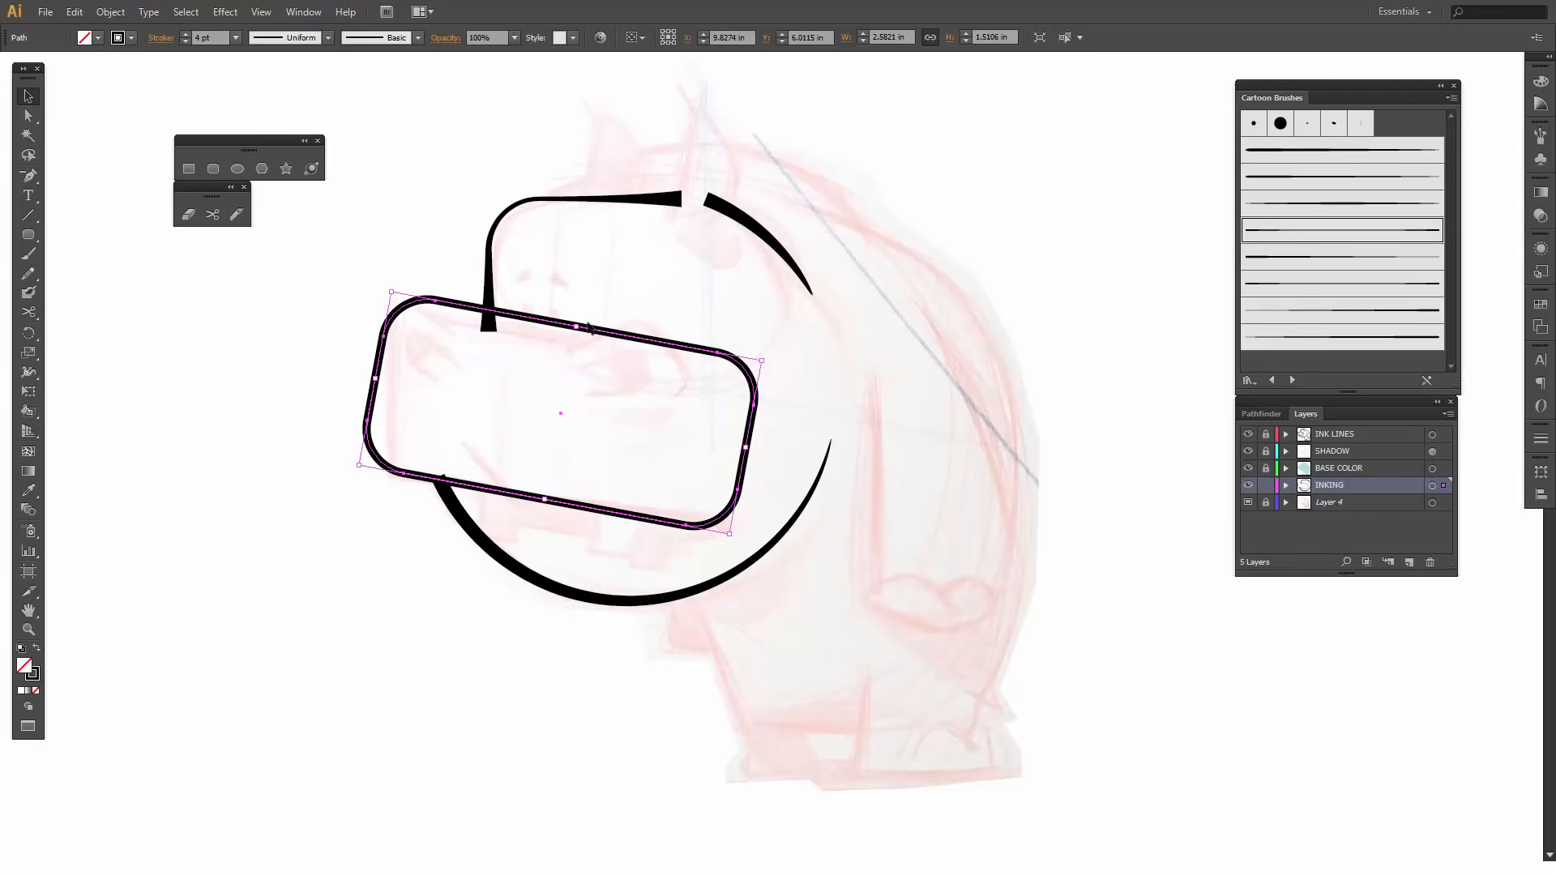
{"action": "left_click_drag", "start_coordinate": [577, 326], "coordinate": [575, 338]}
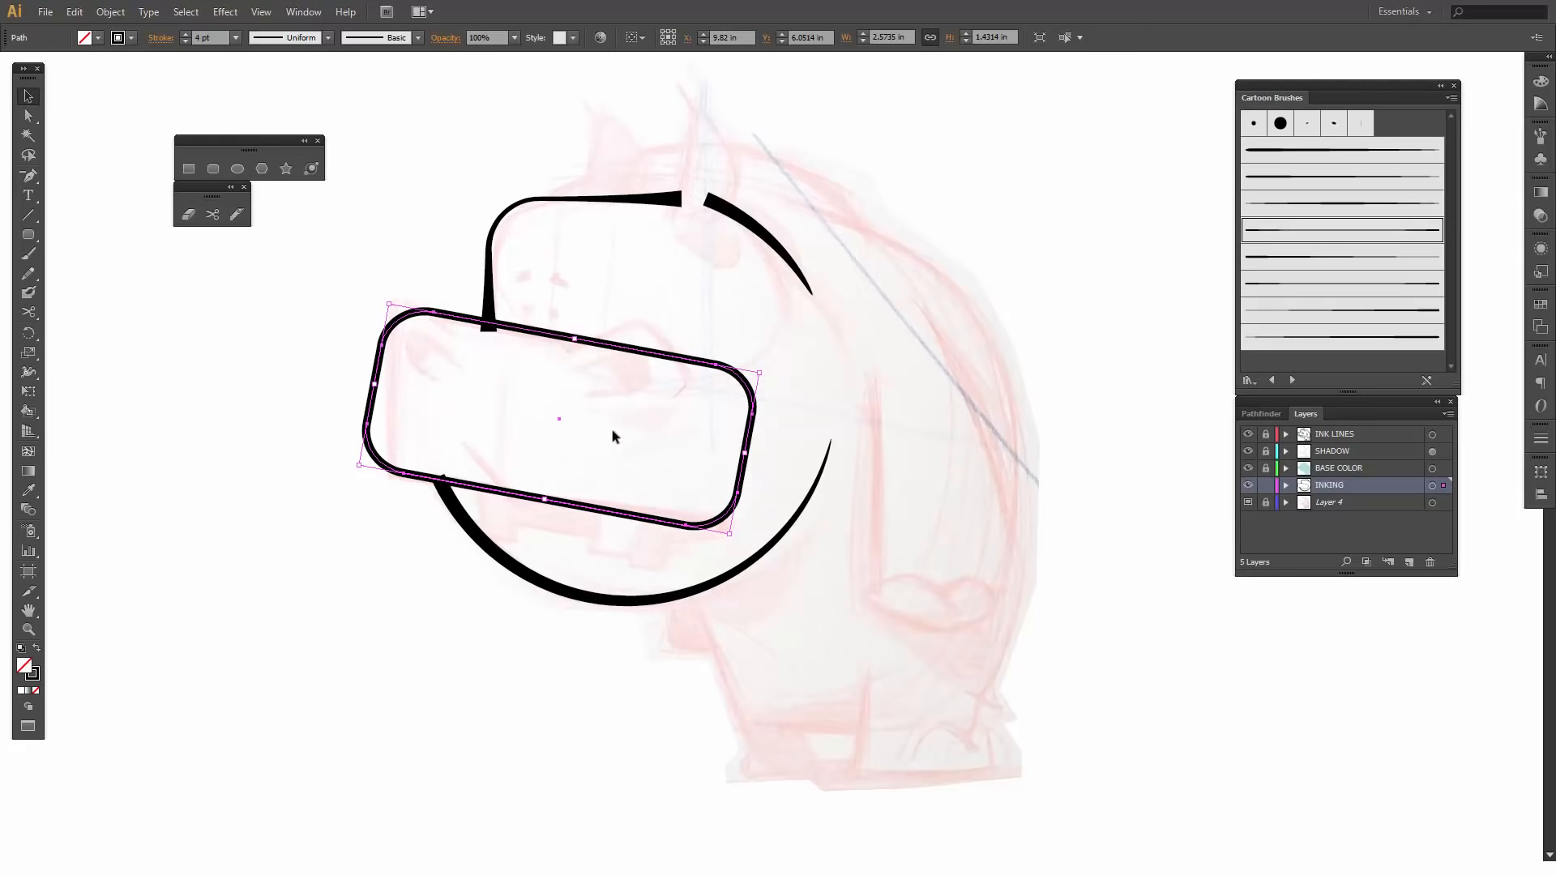
{"action": "left_click", "coordinate": [671, 425]}
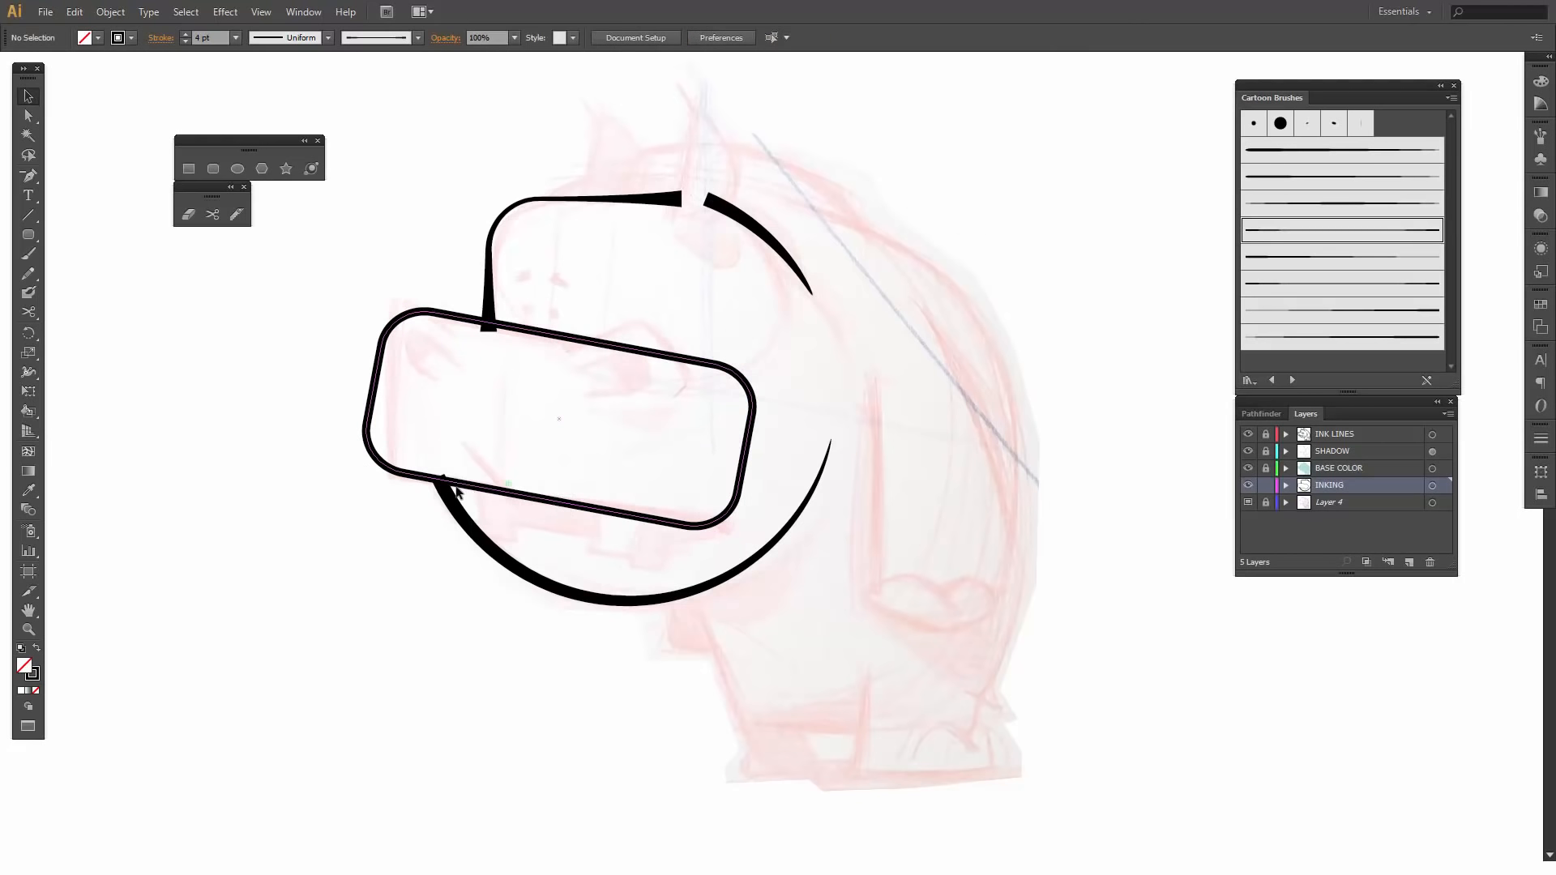
- Cut the snout rectangle with the Scissors tool near the eye and at its lower-right corner, and delete the right-hand part
{"action": "left_click", "coordinate": [413, 475]}
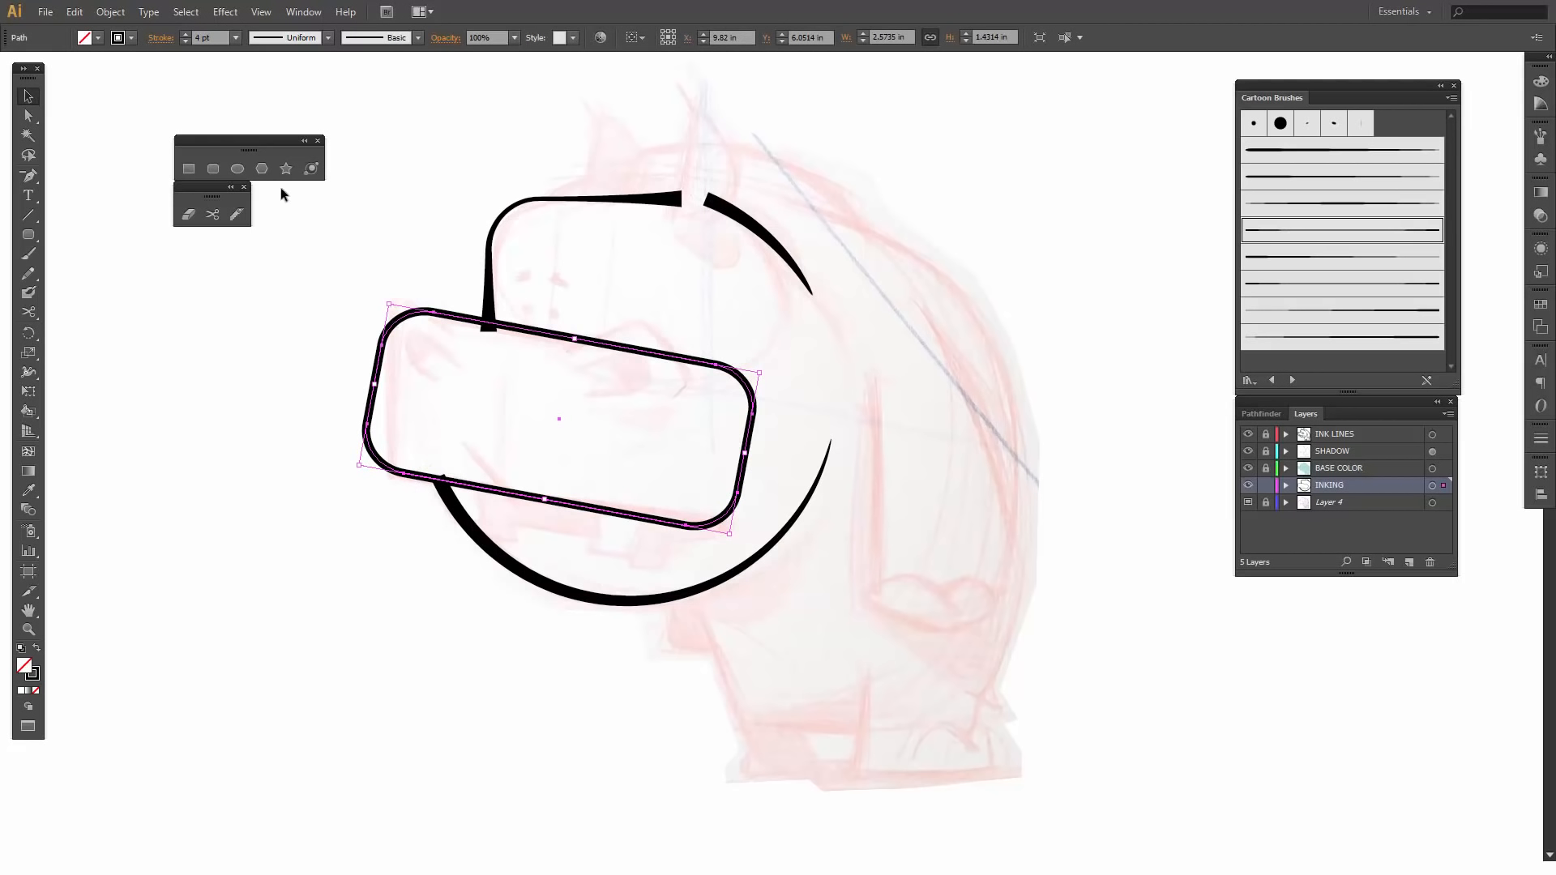
{"action": "left_click", "coordinate": [212, 214]}
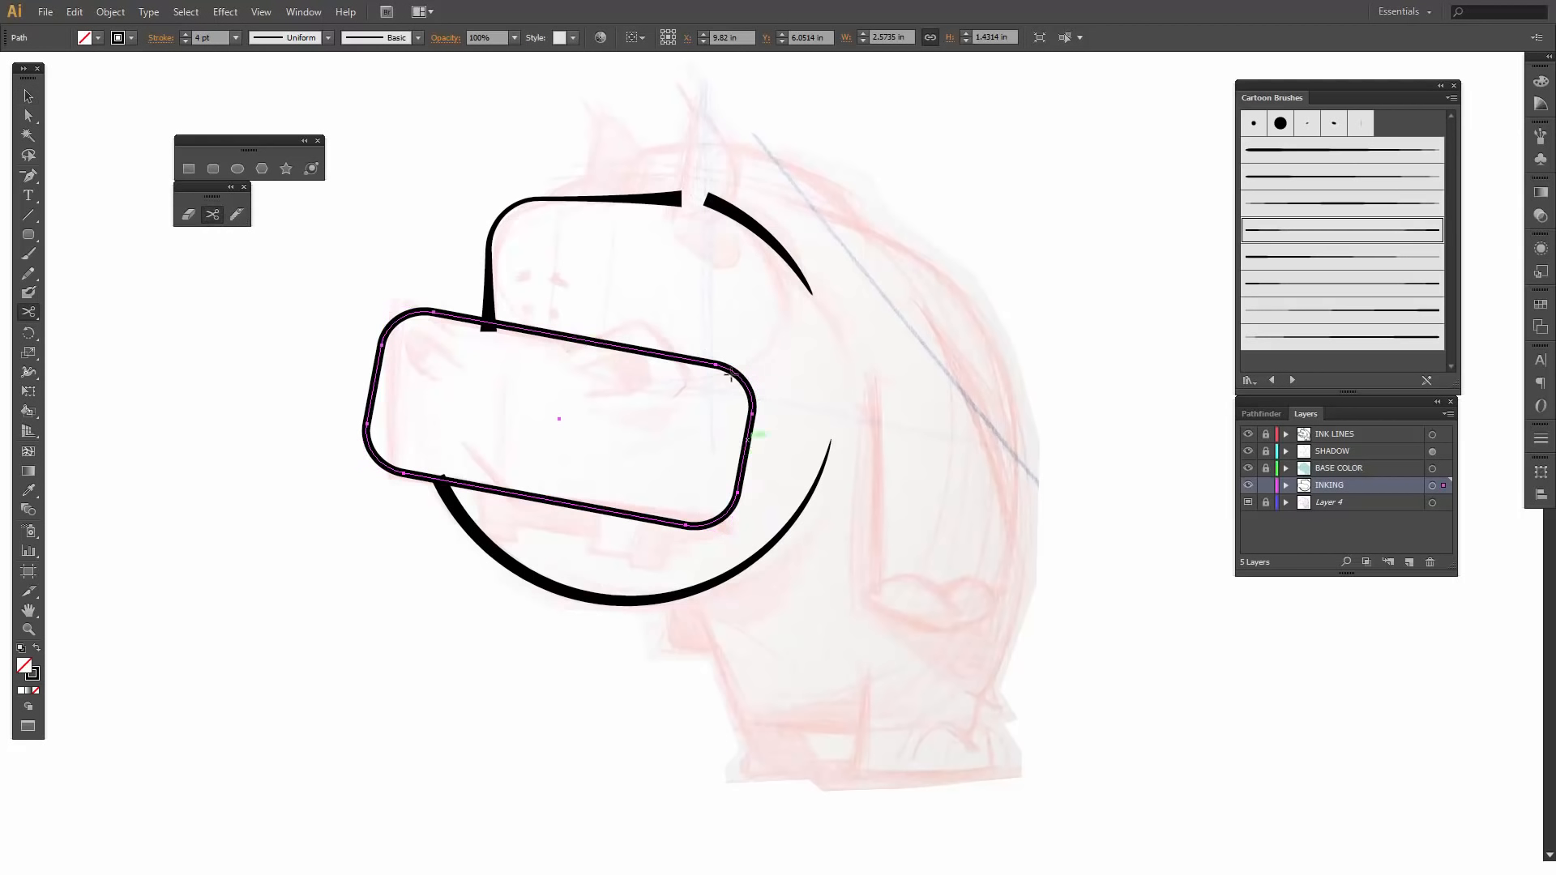
{"action": "left_click", "coordinate": [588, 339]}
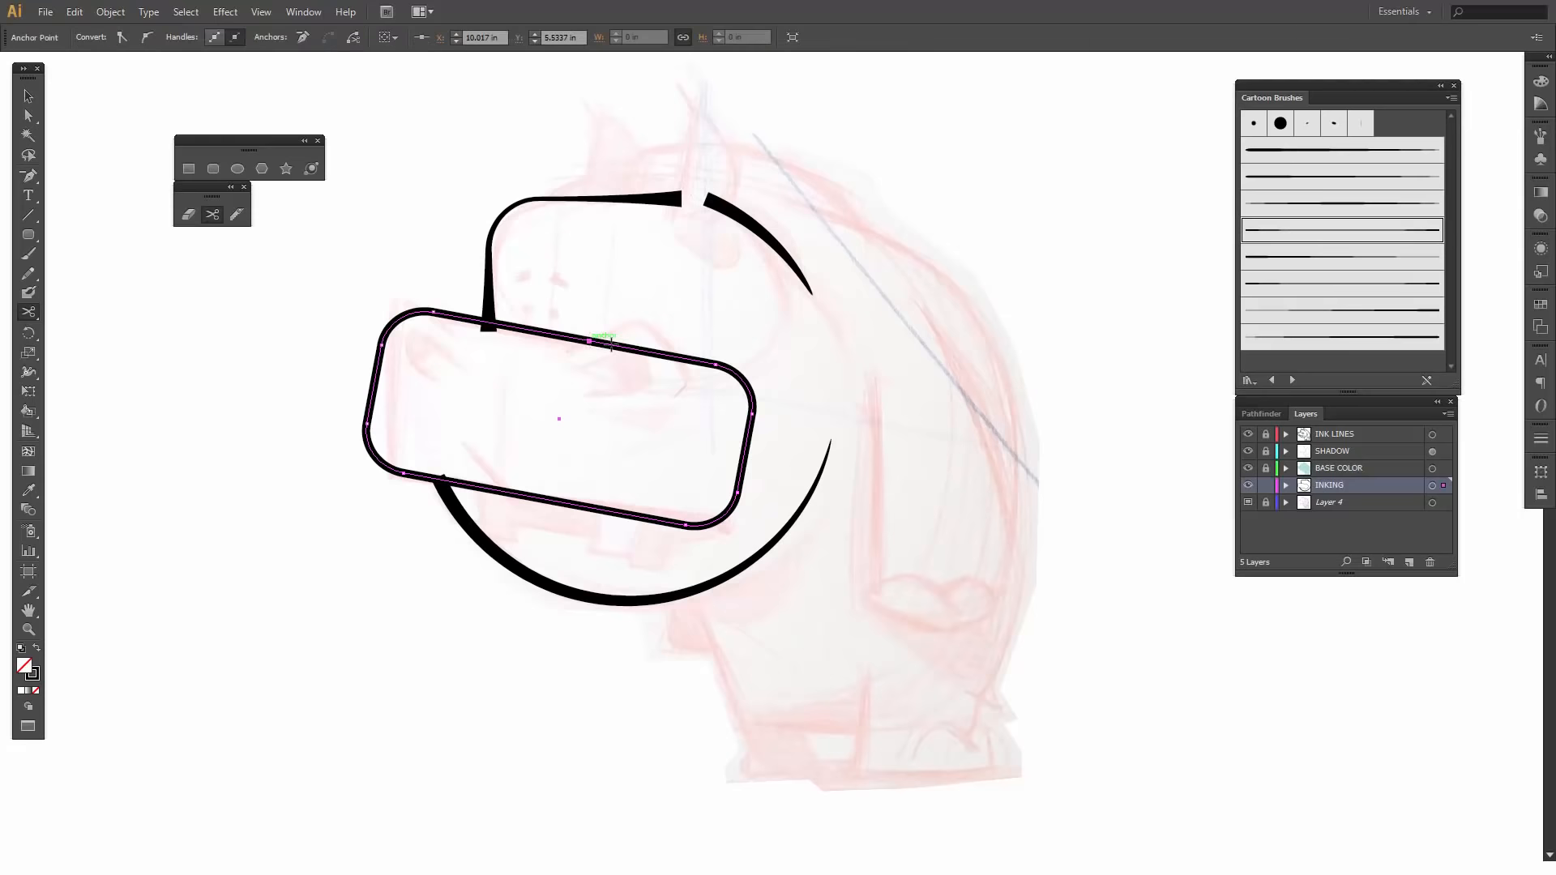
{"action": "left_click", "coordinate": [707, 525]}
{"action": "key", "text": "v"}
{"action": "left_click", "coordinate": [732, 503]}
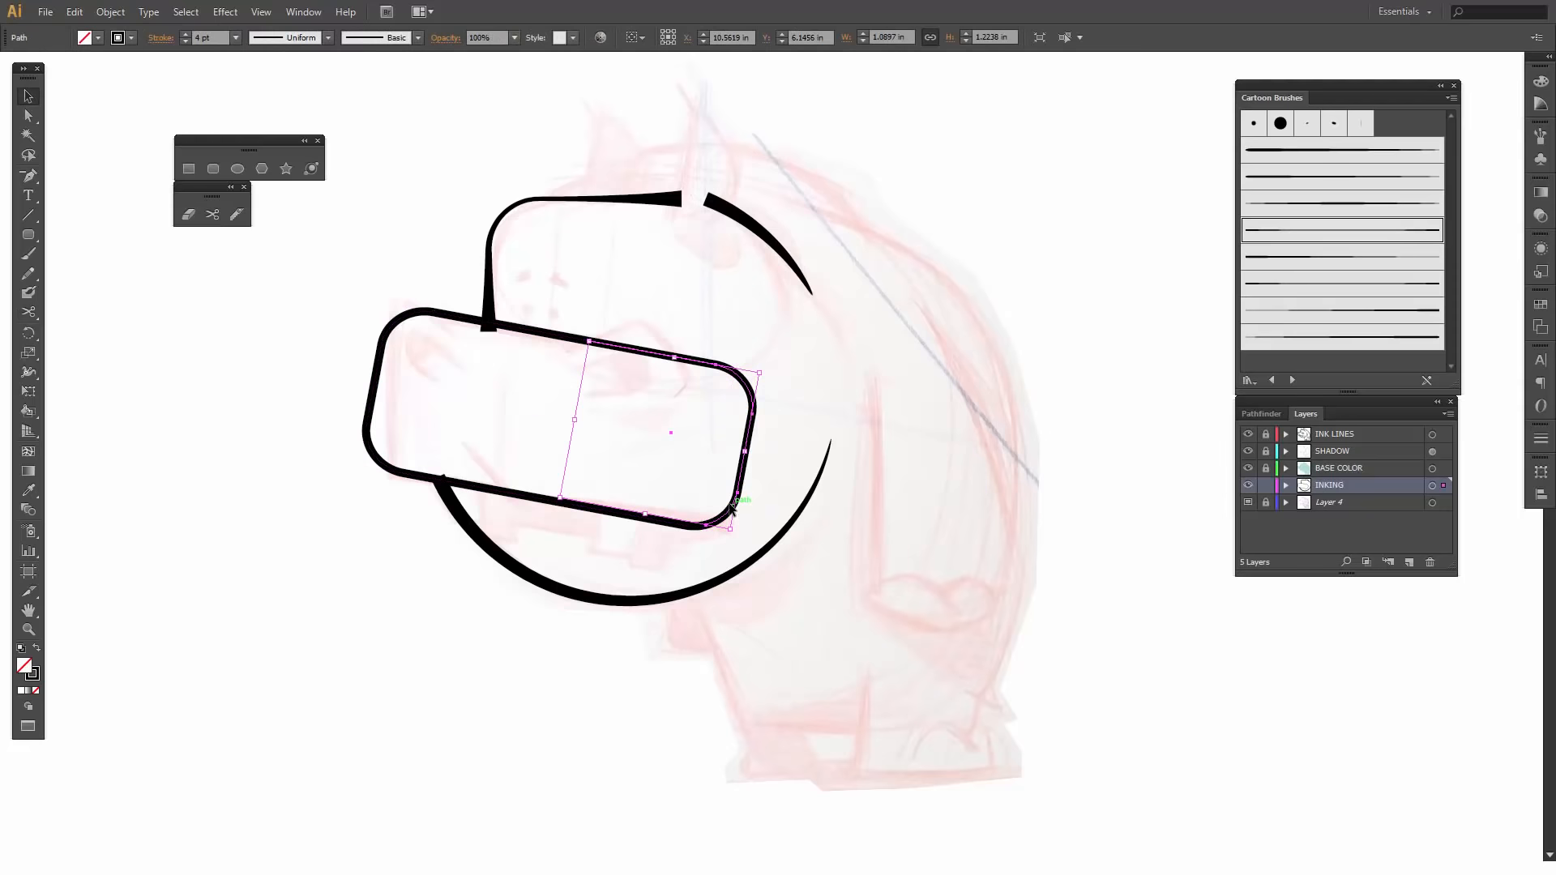
{"action": "key", "text": "Delete"}
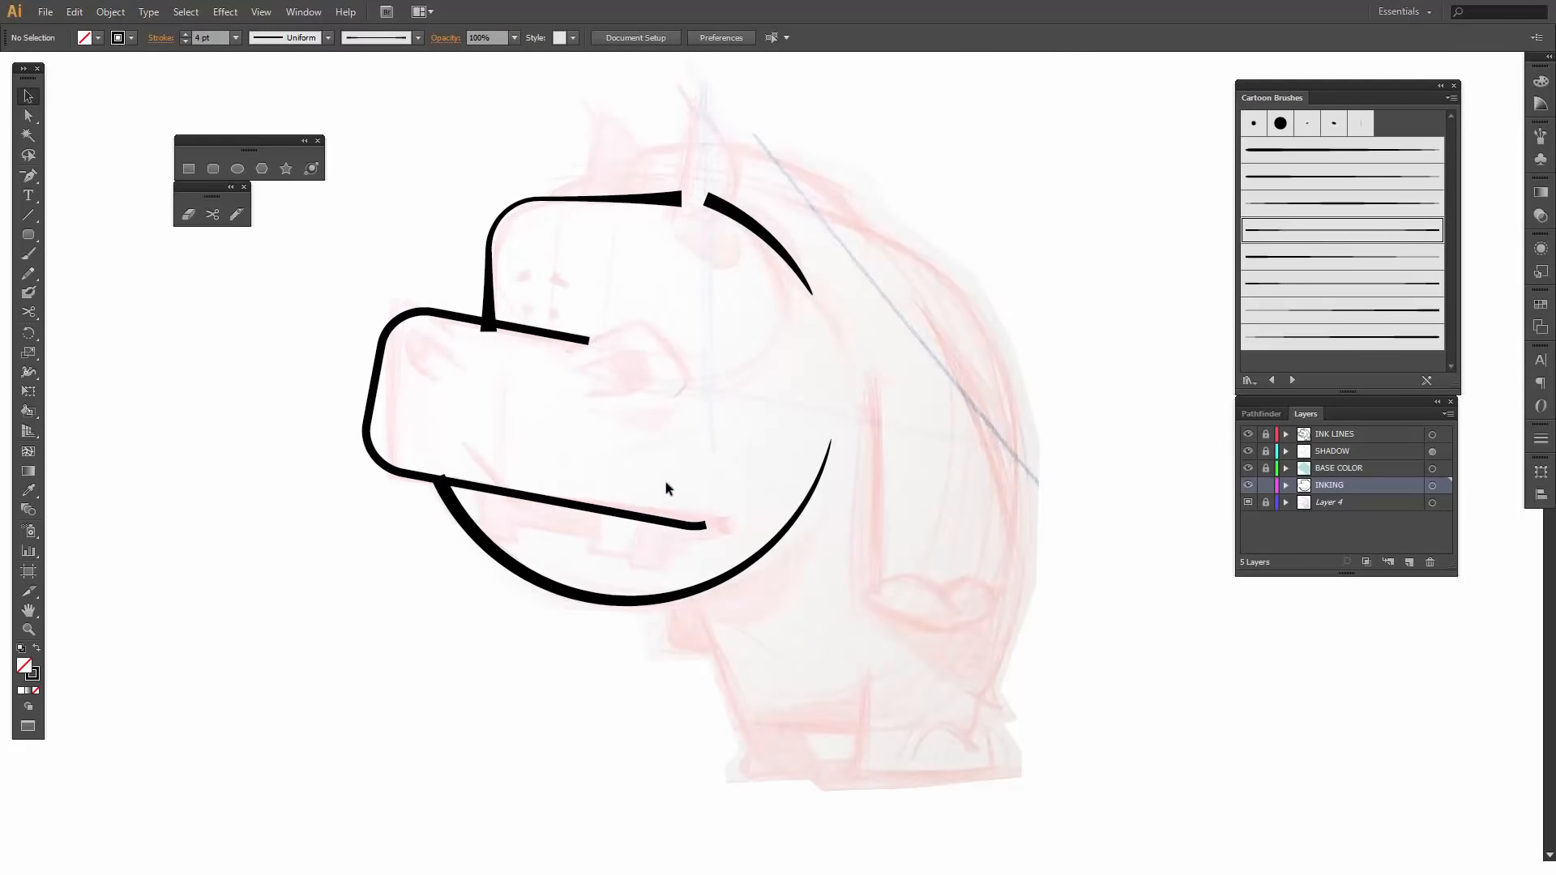
- Move the anchor where the snout outline's lower-left corner meets the mouth line to about X 8.89 in, Y 6.48 in
{"action": "left_click", "coordinate": [417, 318]}
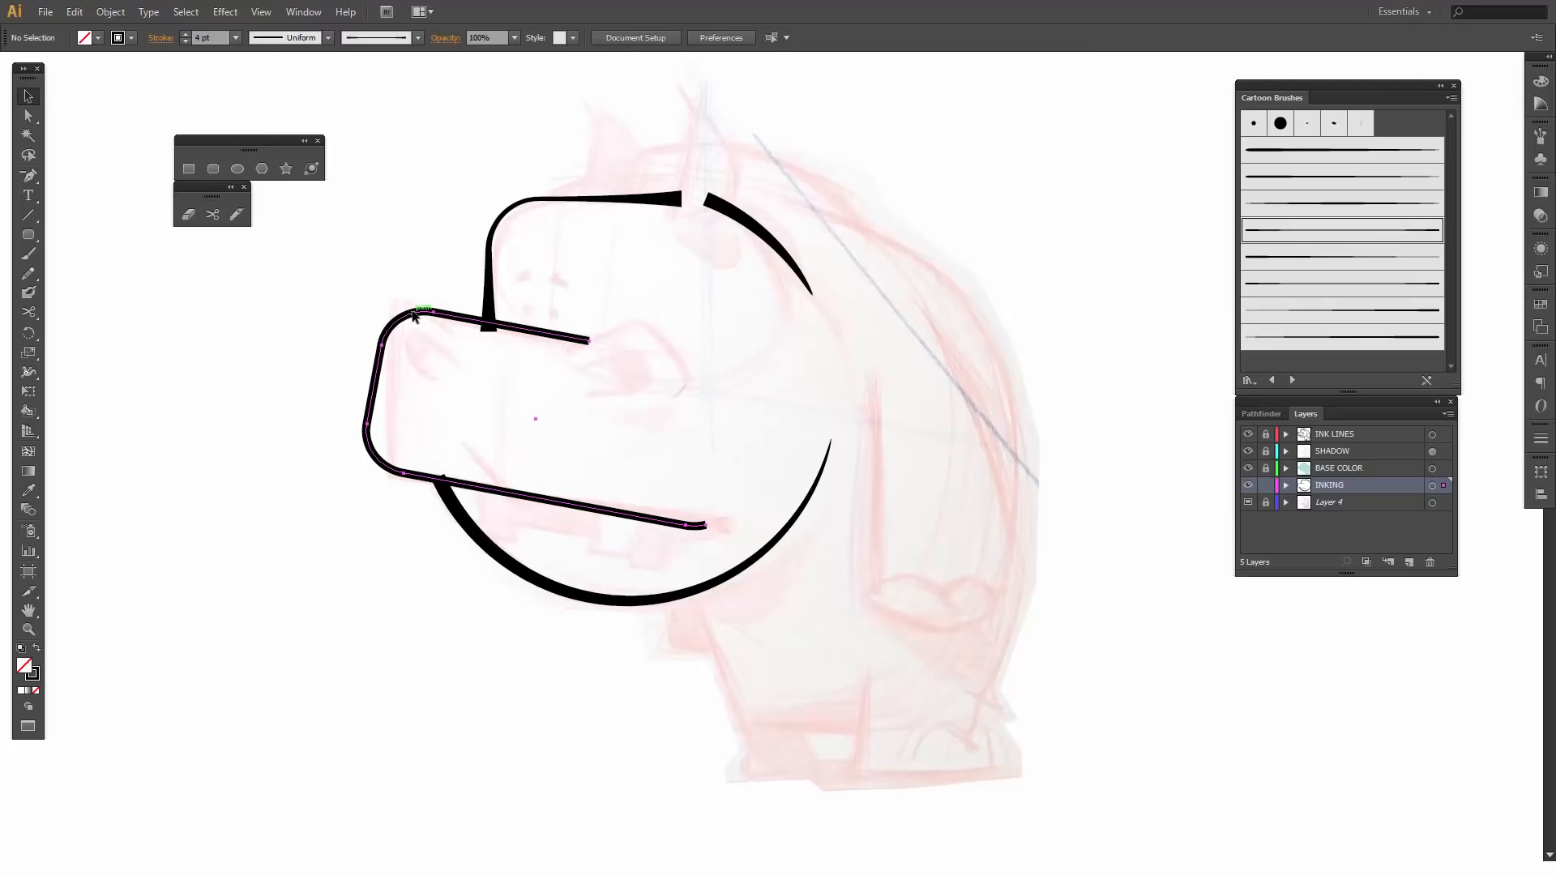
{"action": "left_click", "coordinate": [415, 547]}
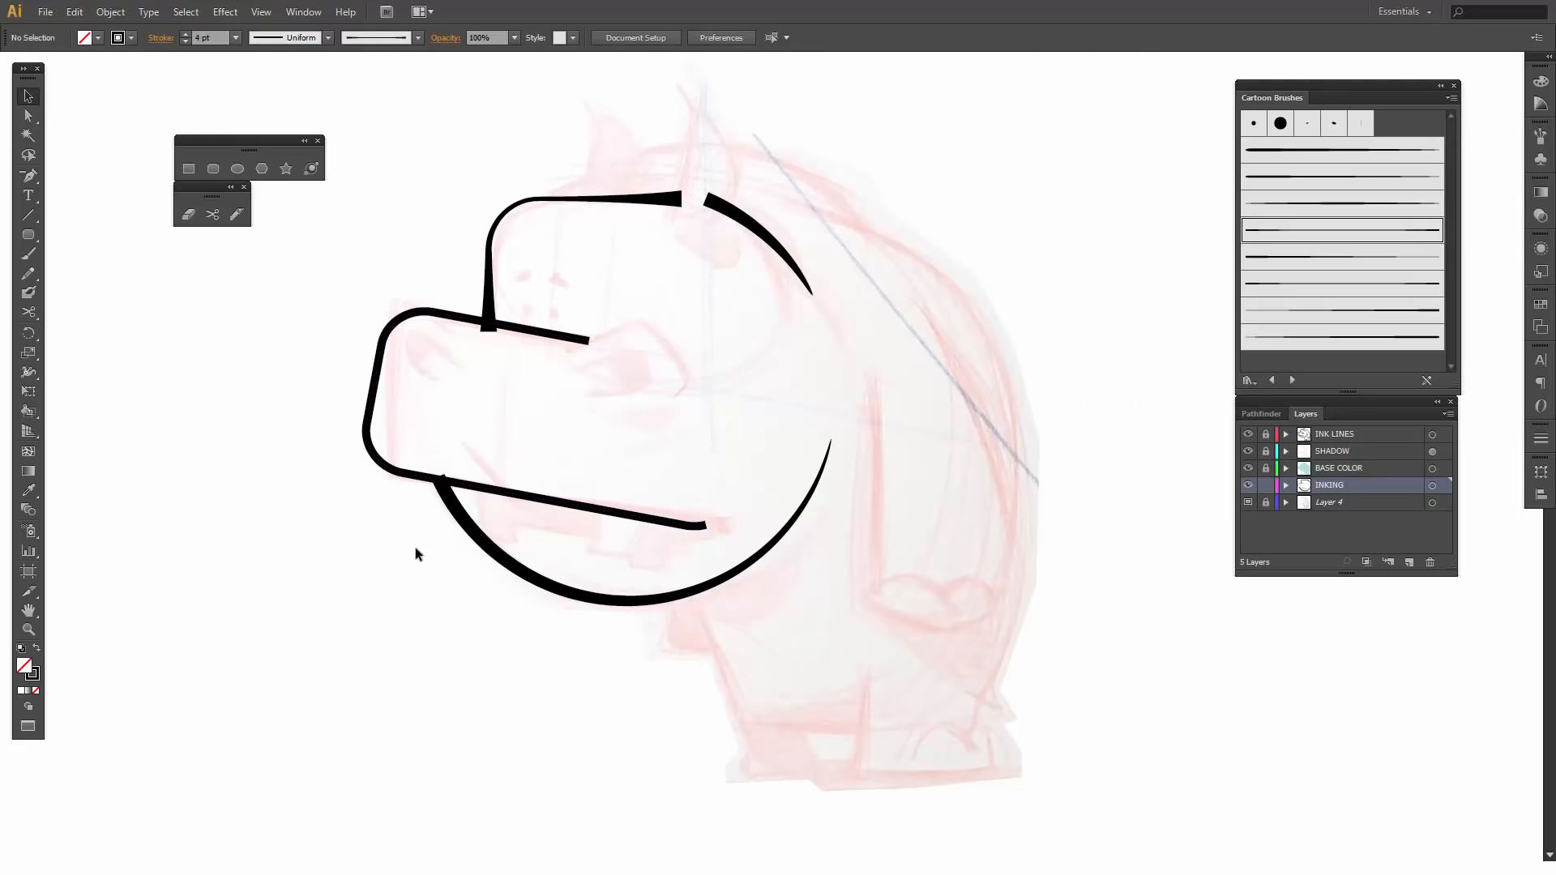
{"action": "left_click", "coordinate": [404, 474]}
{"action": "key", "text": "a"}
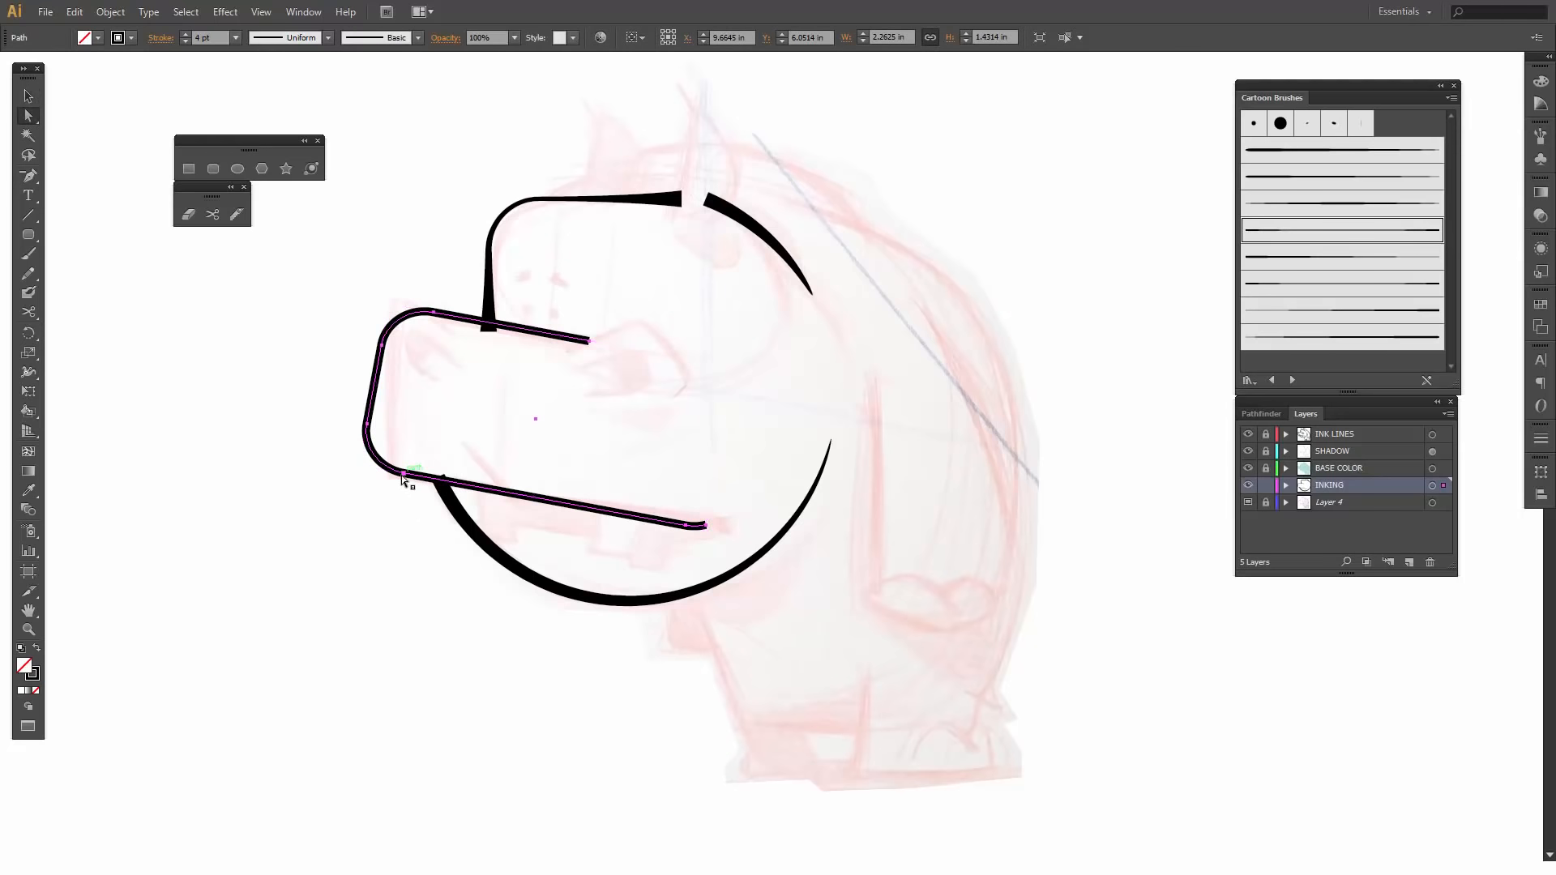
{"action": "left_click", "coordinate": [402, 475]}
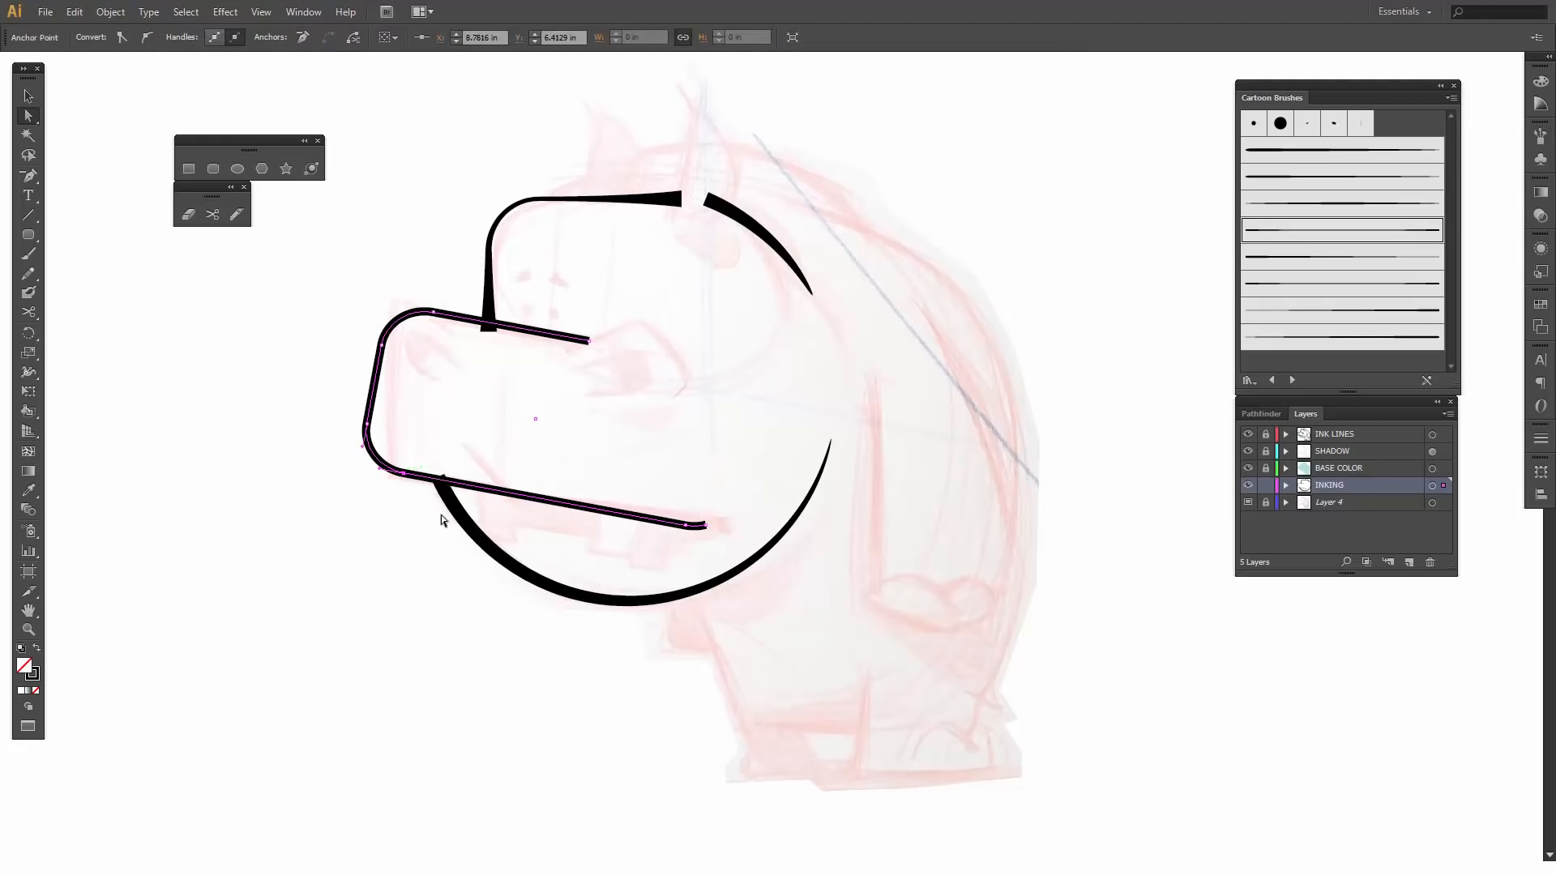
{"action": "key", "text": "Right"}
{"action": "key", "text": "Right"}
{"action": "key", "text": "Right"}
{"action": "key", "text": "Right"}
{"action": "key", "text": "Right"}
{"action": "key", "text": "Down"}
{"action": "key", "text": "Down"}
{"action": "key", "text": "Down"}
{"action": "key", "text": "Down"}
{"action": "key", "text": "Down"}
{"action": "key", "text": "Right"}
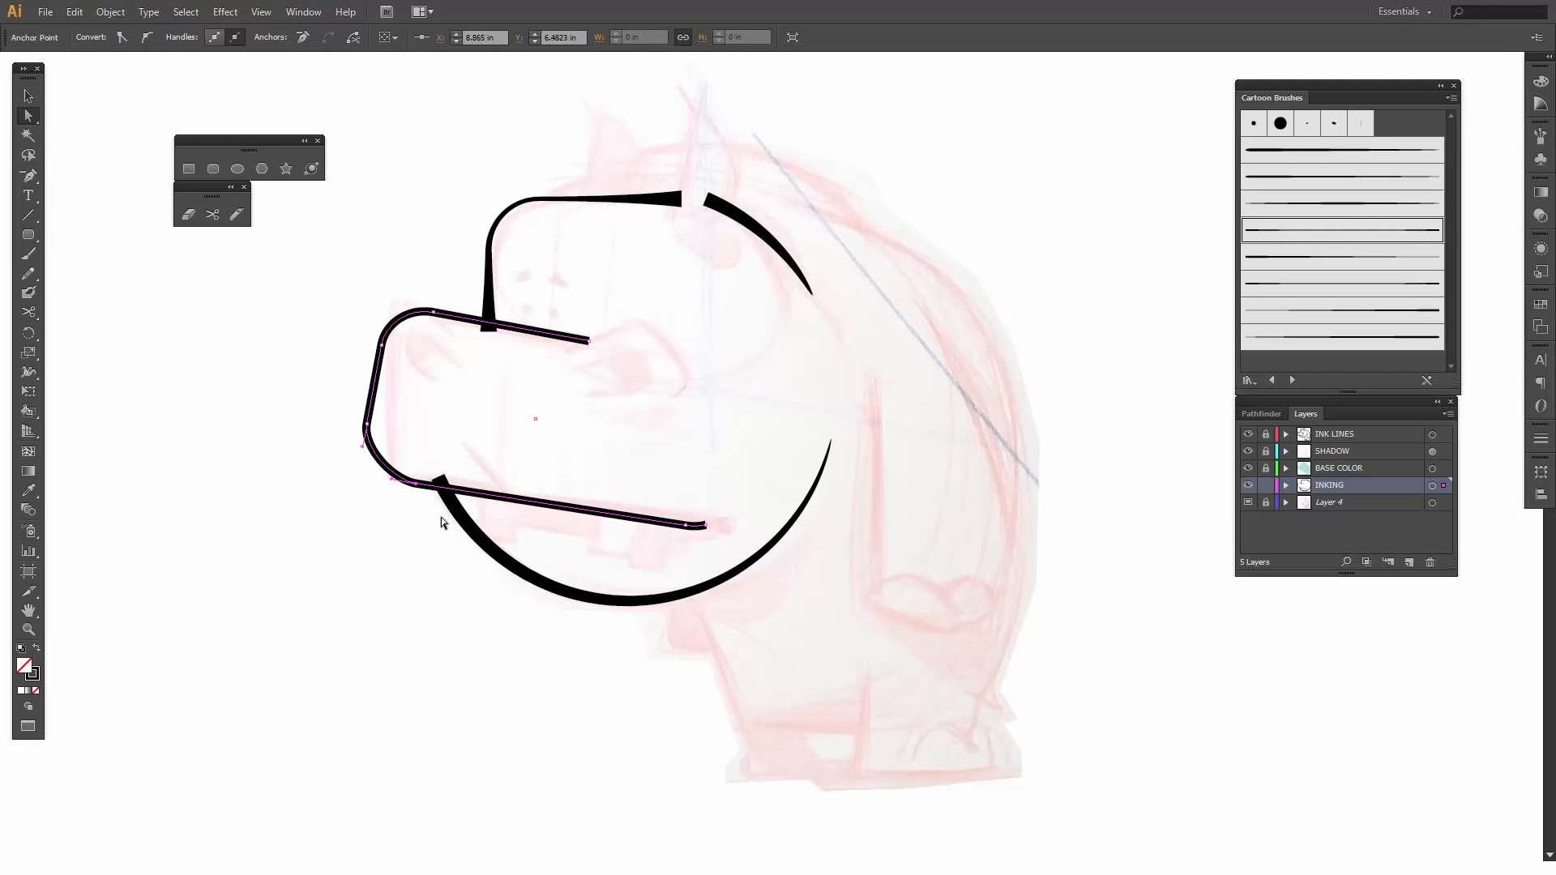
{"action": "key", "text": "Right"}
{"action": "key", "text": "Right"}
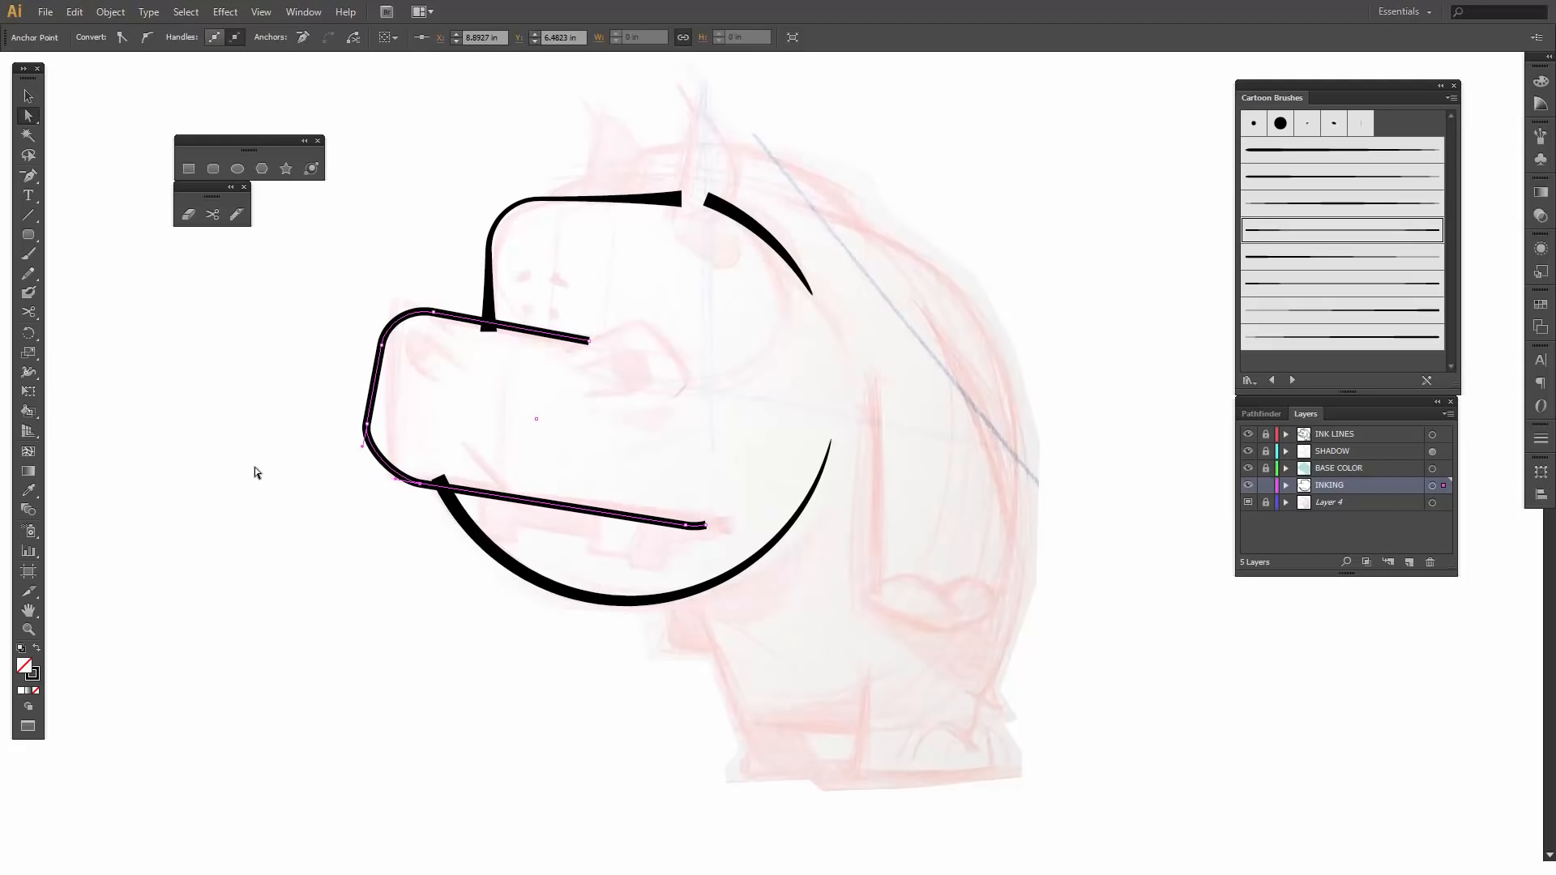
- Move the anchor at the lower end of the snout's front edge to about X 8.62 in, Y 6.14 in
{"action": "left_click", "coordinate": [368, 423]}
{"action": "key", "text": "Right"}
{"action": "key", "text": "Right"}
{"action": "key", "text": "Right"}
{"action": "key", "text": "Right"}
{"action": "key", "text": "Right"}
{"action": "key", "text": "Right"}
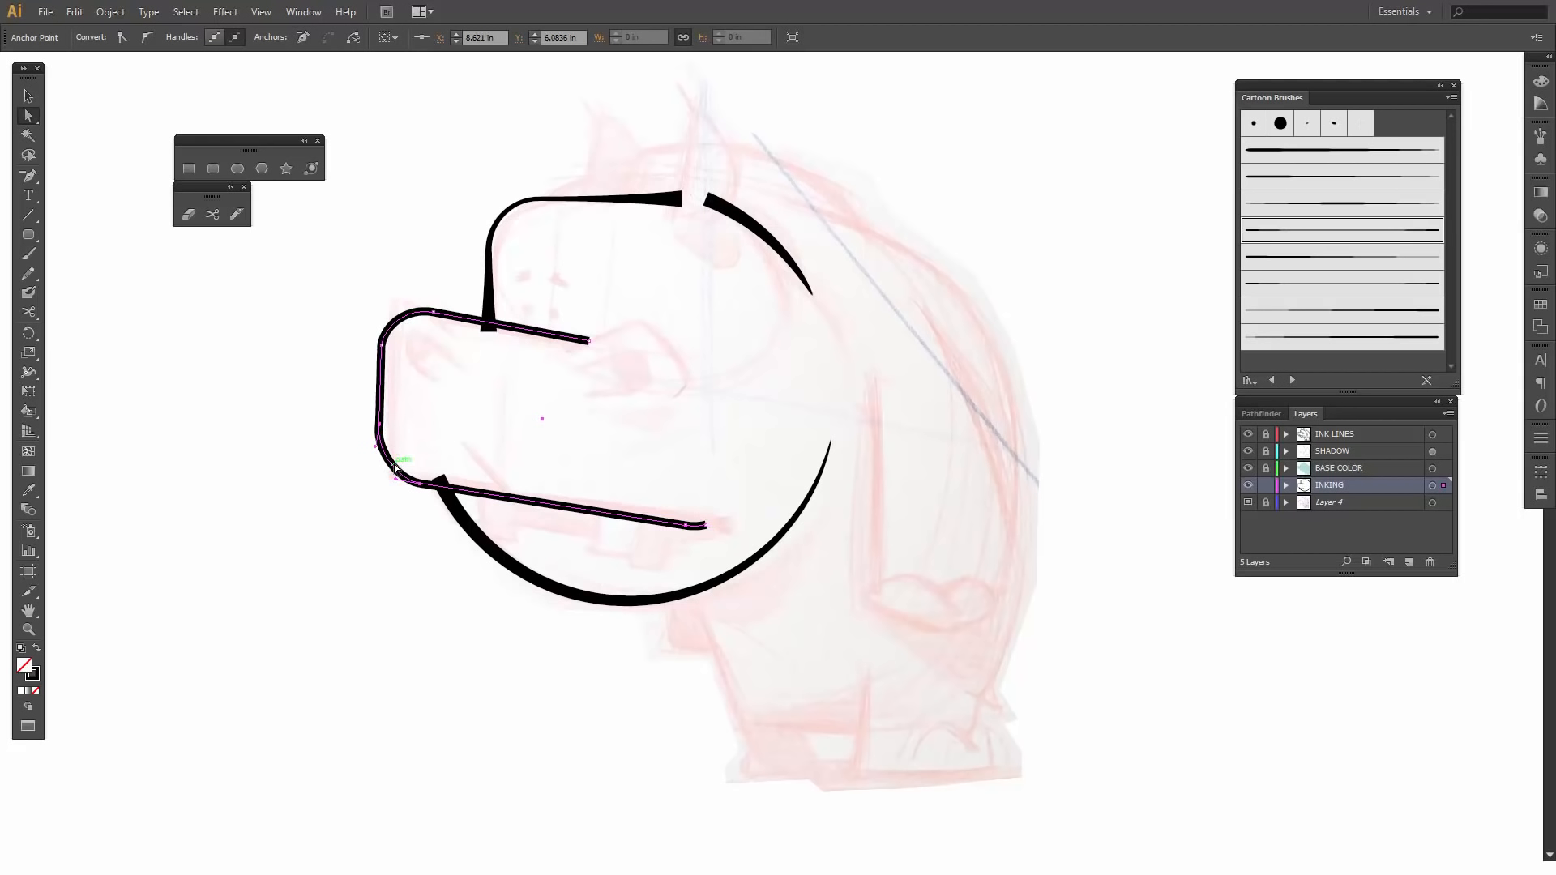
{"action": "key", "text": "Down"}
{"action": "key", "text": "Down"}
{"action": "key", "text": "Down"}
{"action": "key", "text": "Right"}
{"action": "key", "text": "Down"}
{"action": "key", "text": "Left"}
- Convert the snout front edge's lower anchor to a corner point and reshape the curve below it by lengthening the mouth-line anchor's handle
{"action": "key", "text": "shift+c"}
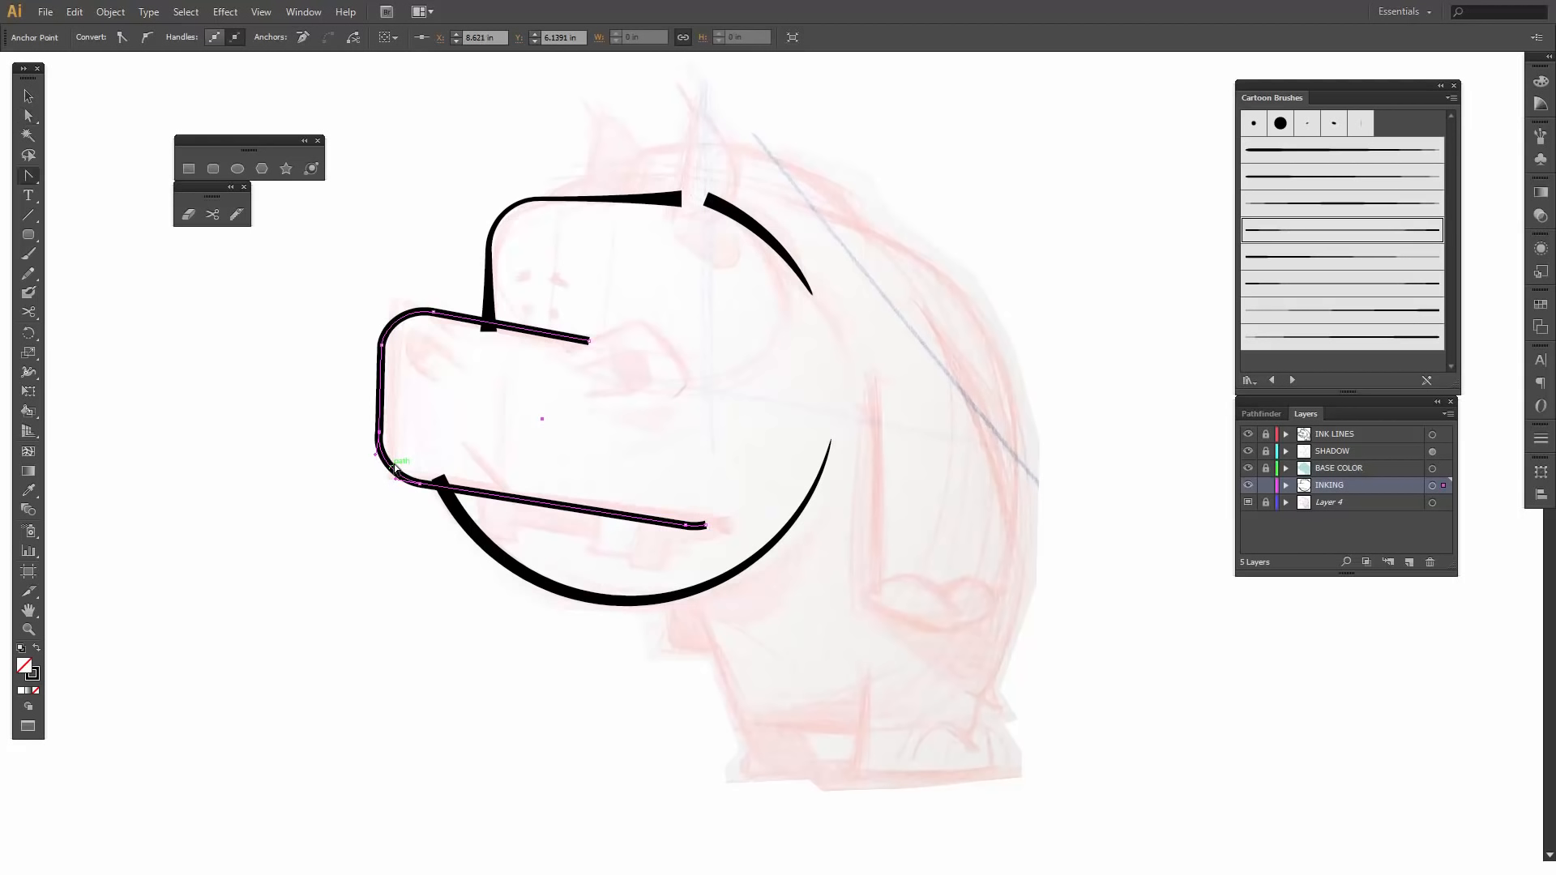
{"action": "left_click", "coordinate": [380, 433]}
{"action": "key", "text": "a"}
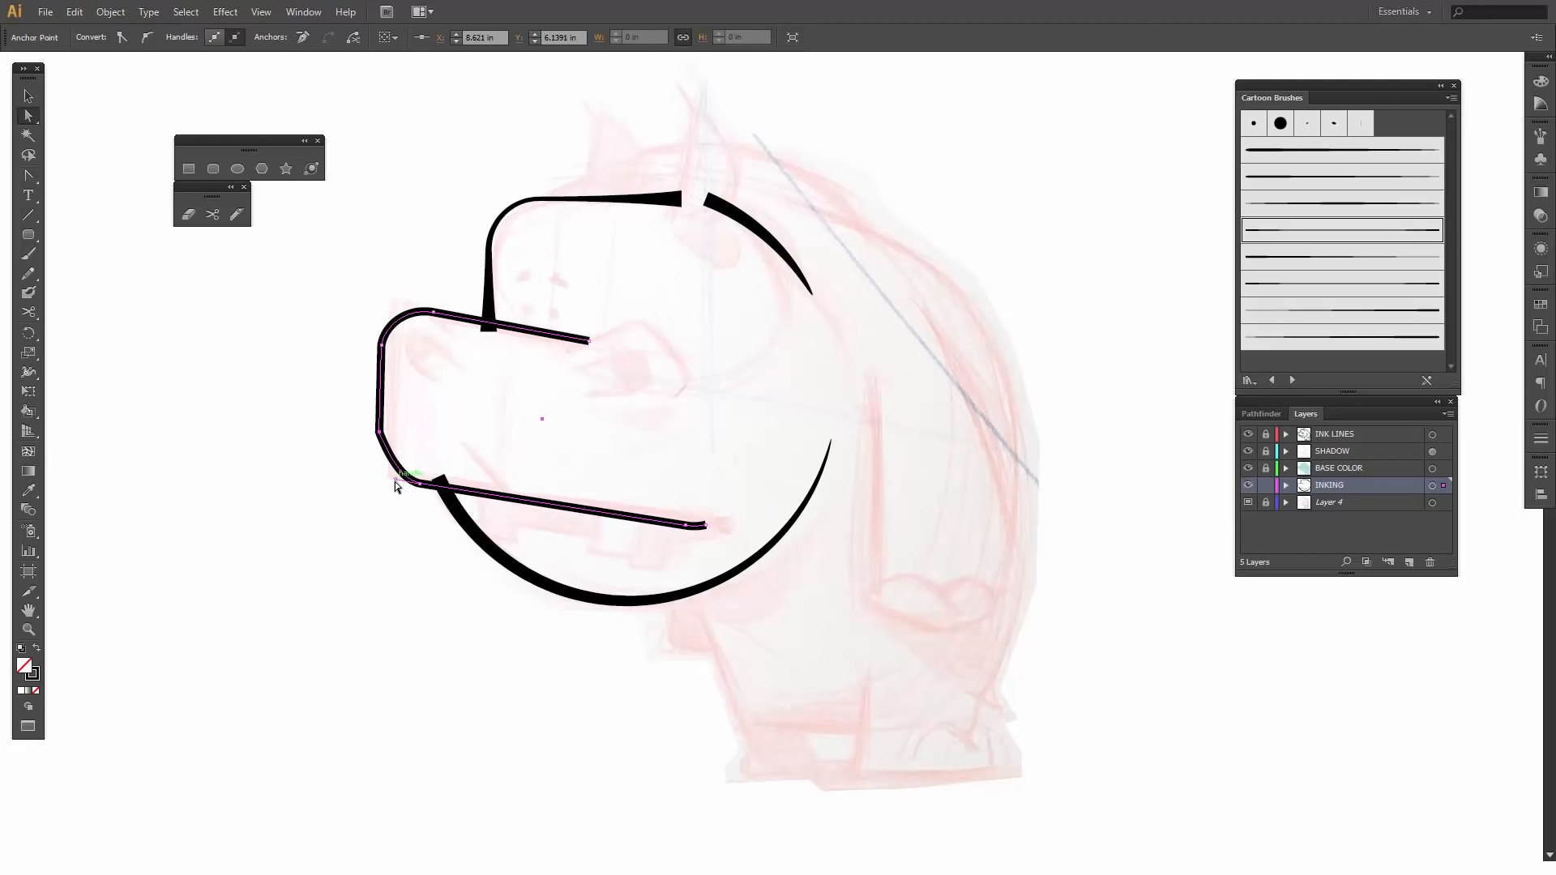
{"action": "left_click_drag", "start_coordinate": [395, 481], "coordinate": [383, 484]}
{"action": "left_click", "coordinate": [381, 499]}
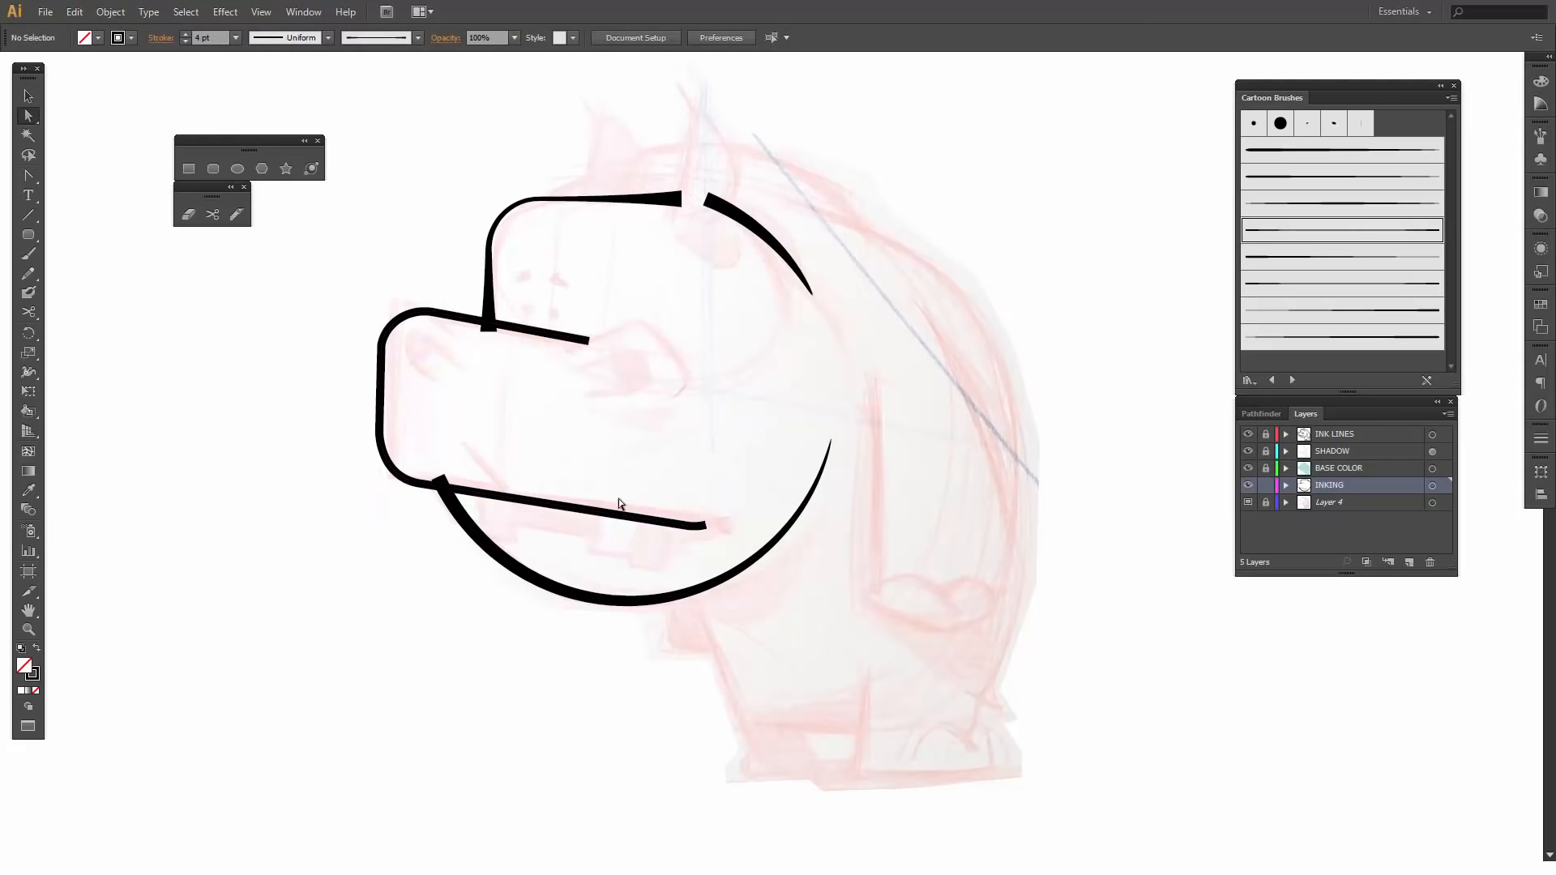
- Extend the snout outline's upper edge by moving its end anchor near the eye to about X 10.07 in, Y 5.53 in
{"action": "left_click", "coordinate": [615, 519]}
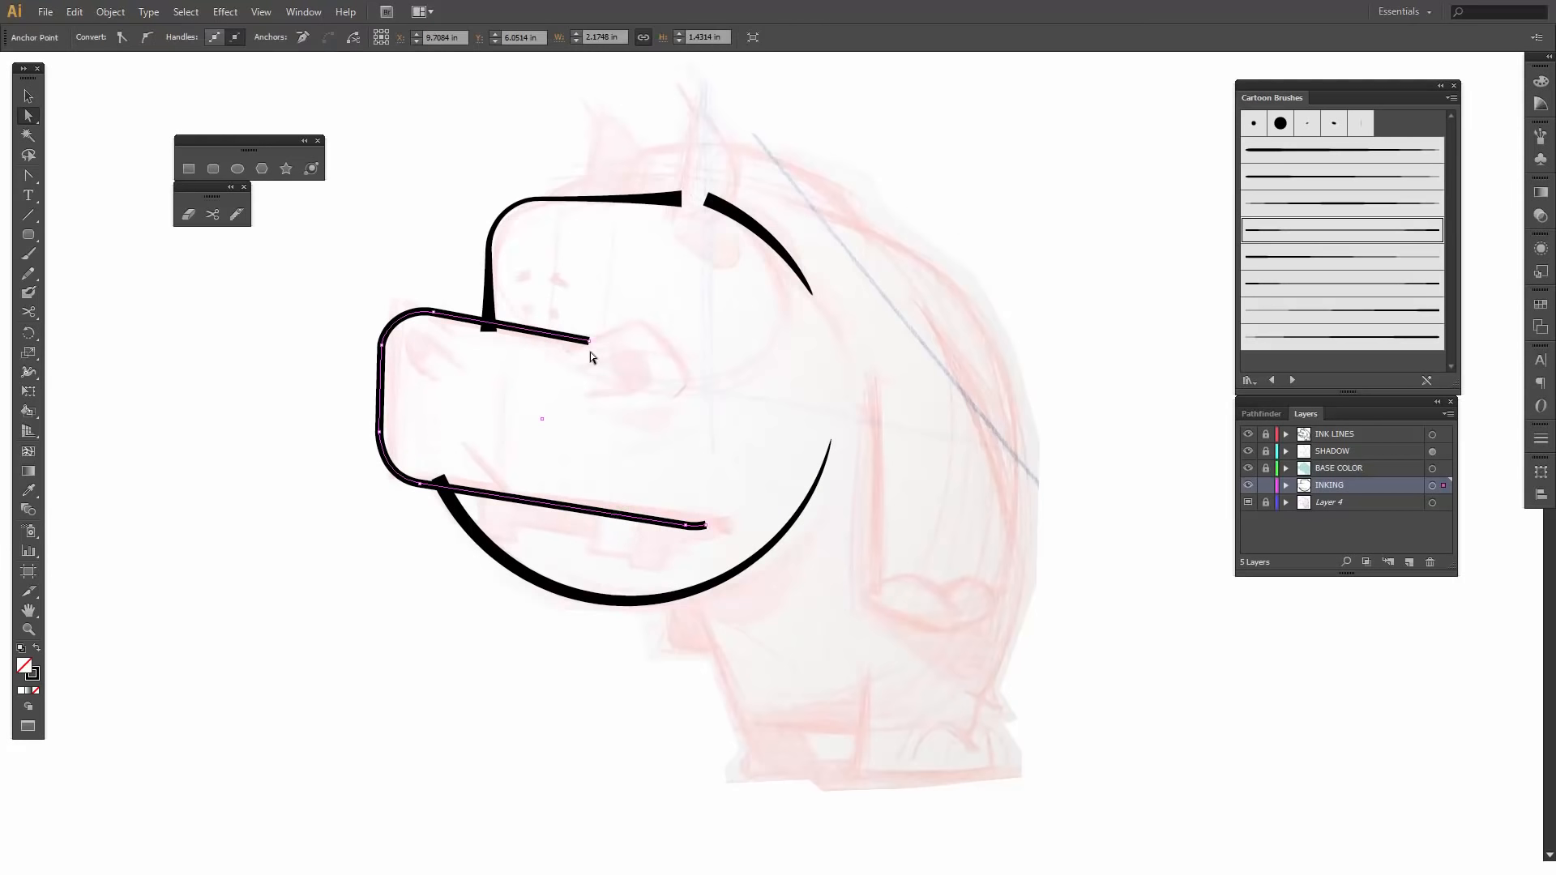
{"action": "left_click", "coordinate": [591, 344]}
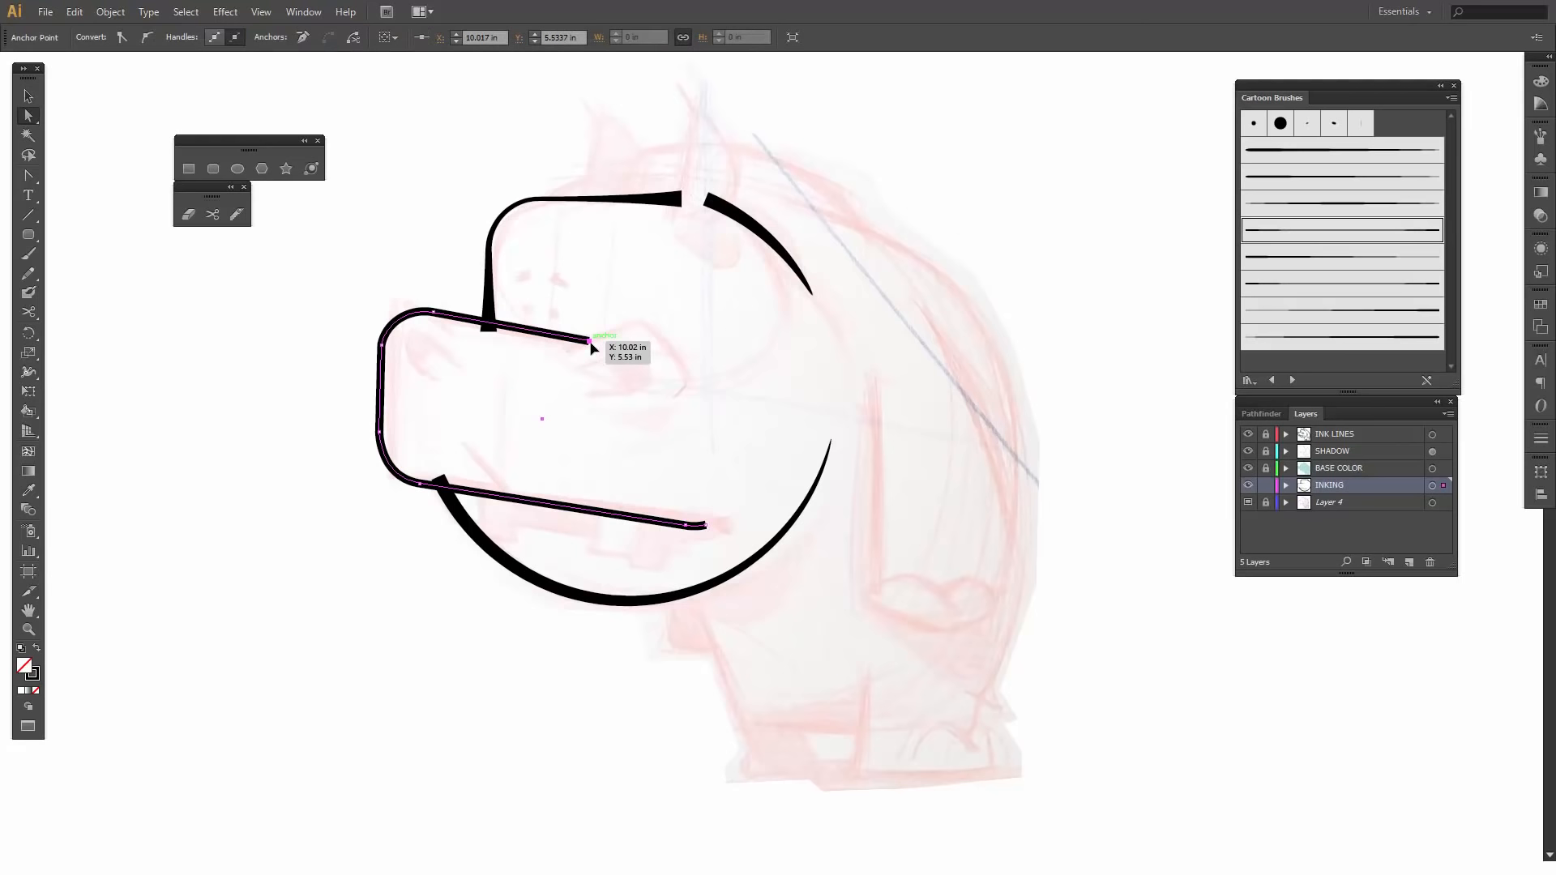
{"action": "left_click_drag", "start_coordinate": [591, 343], "coordinate": [593, 343]}
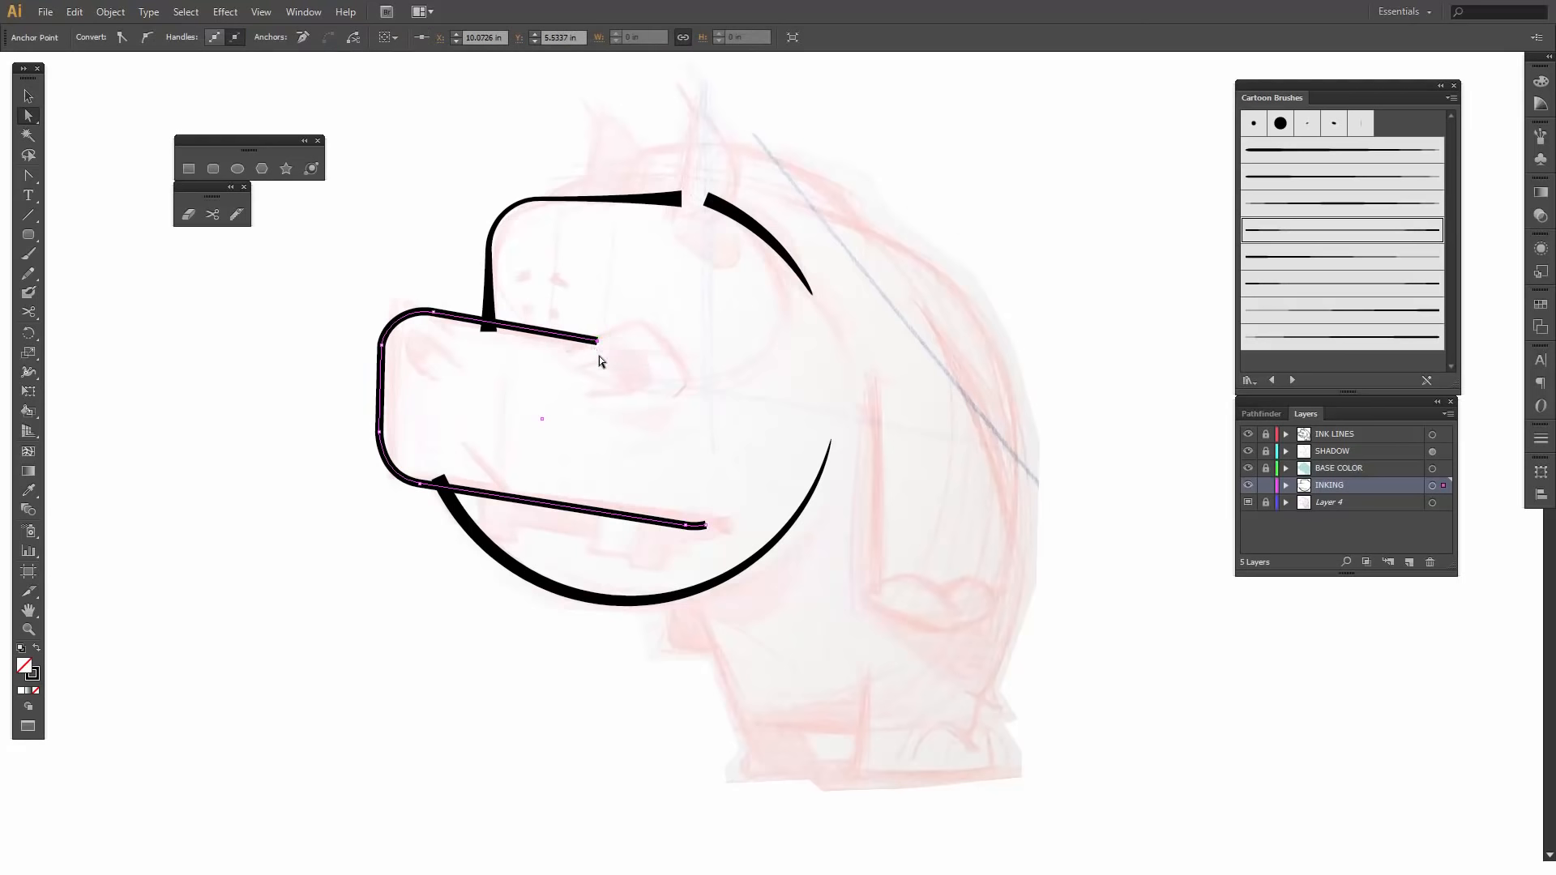
{"action": "left_click", "coordinate": [599, 357]}
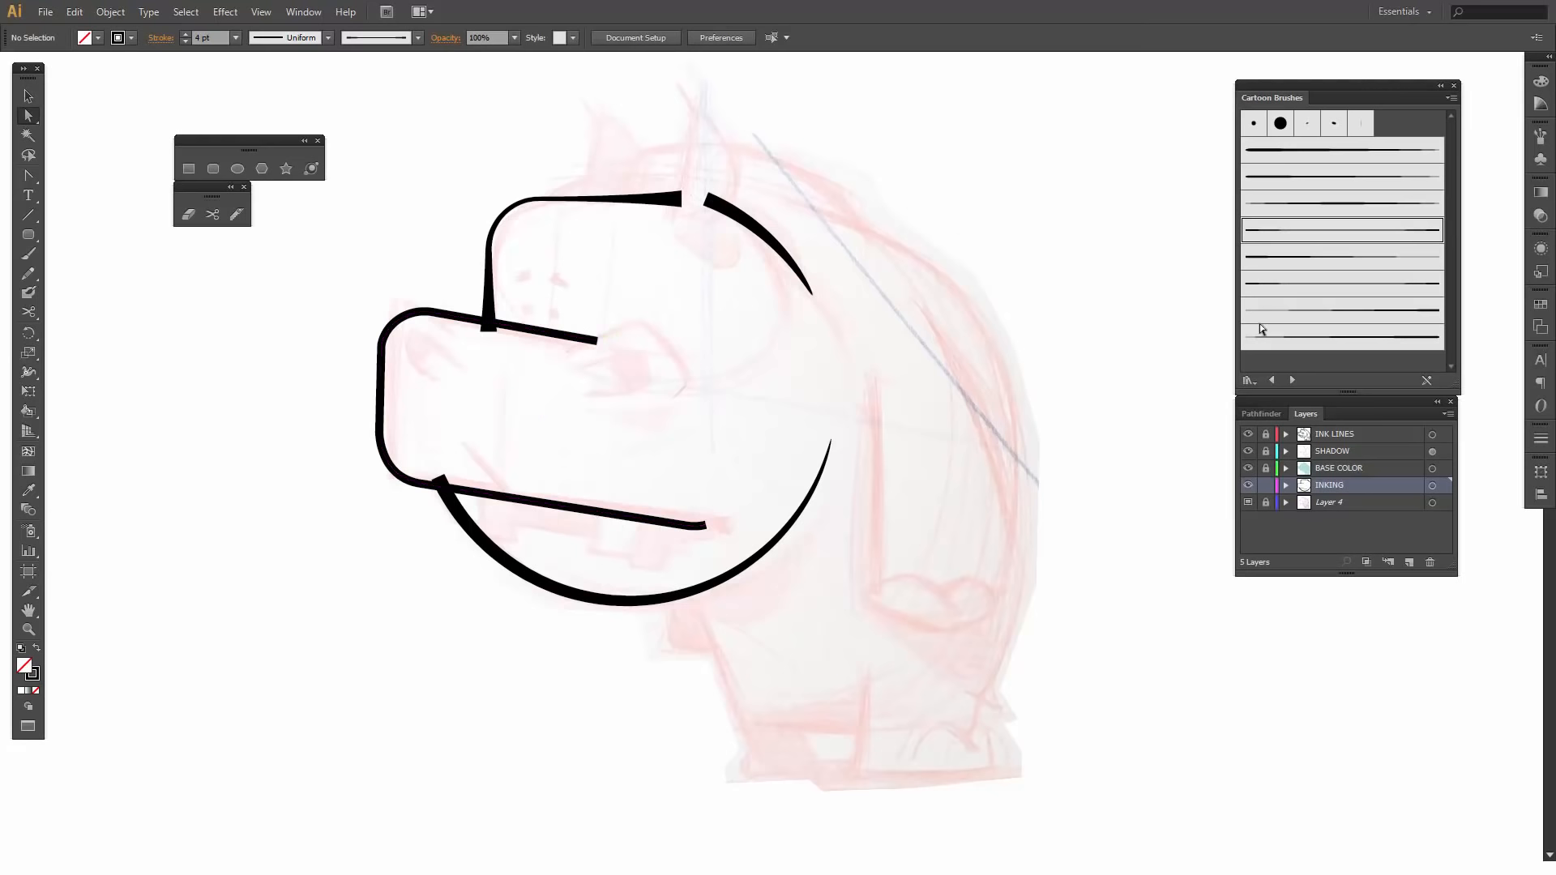
- Apply the Cartoon Brushes stroke that is thick at the eye end and tapers along the mouth to the snout outline, at 3 pt
{"action": "key", "text": "v"}
{"action": "left_click", "coordinate": [561, 337]}
{"action": "left_click", "coordinate": [561, 337]}
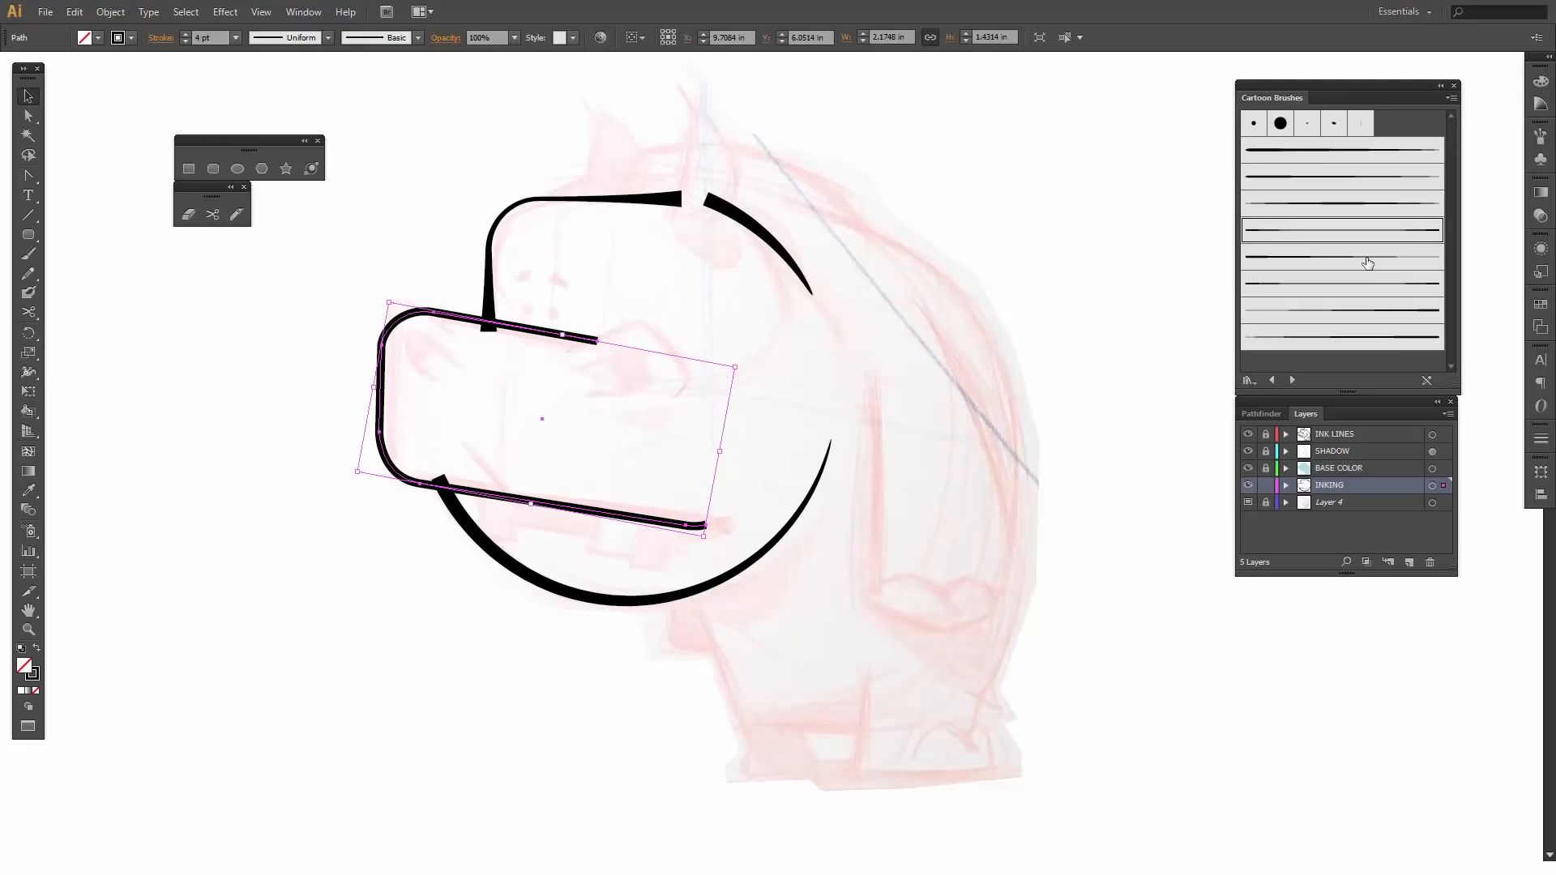
{"action": "left_click", "coordinate": [1366, 258]}
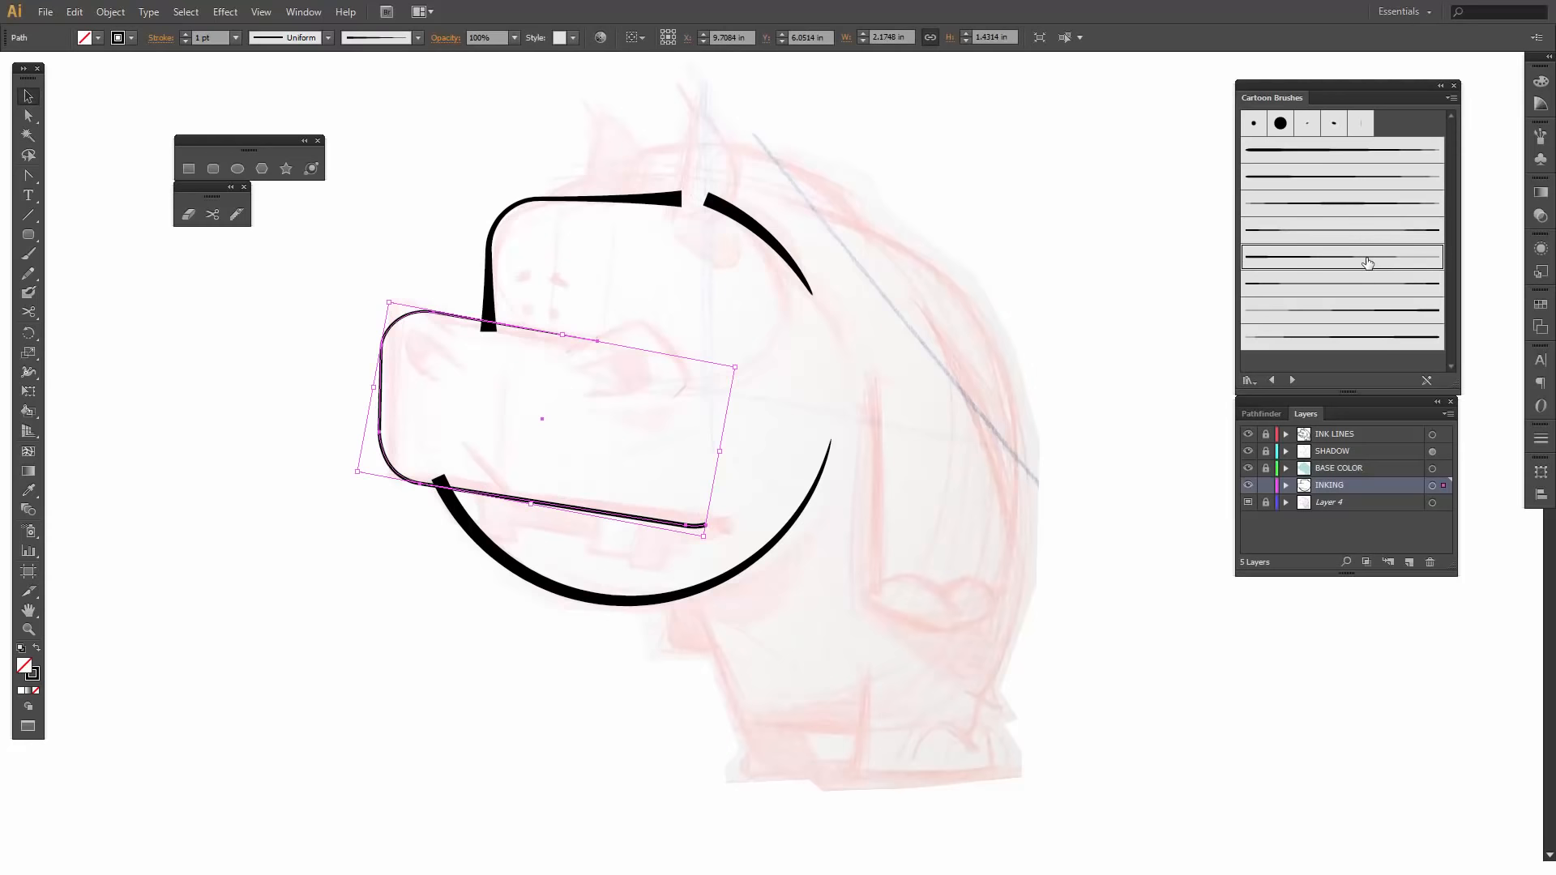
{"action": "left_click", "coordinate": [1342, 313]}
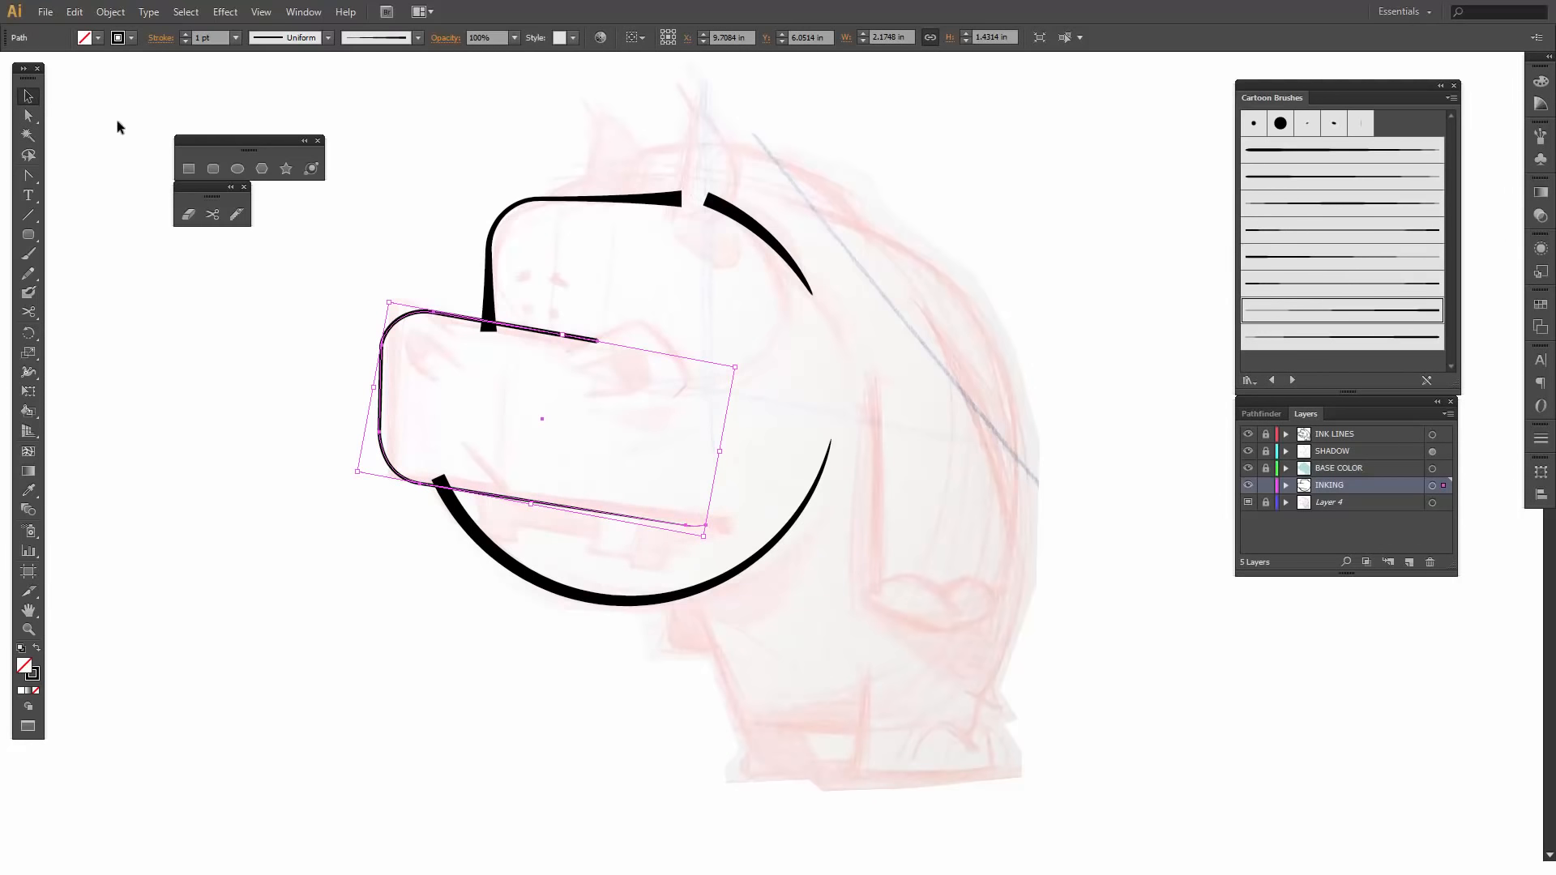
{"action": "left_click", "coordinate": [181, 34]}
{"action": "left_click", "coordinate": [182, 34]}
{"action": "left_click", "coordinate": [182, 34]}
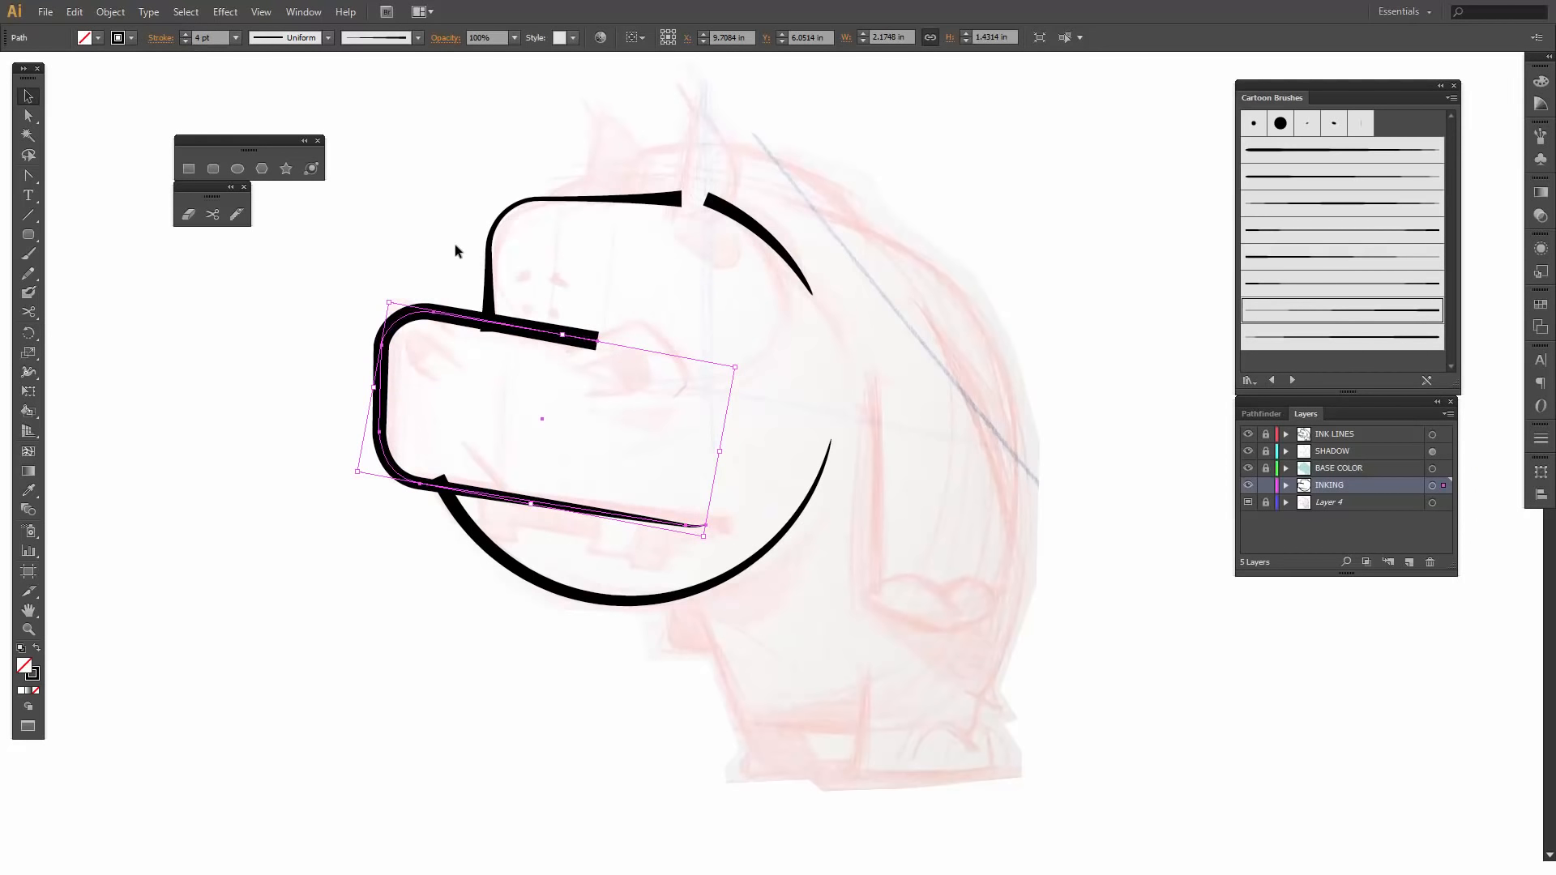
{"action": "left_click", "coordinate": [185, 42]}
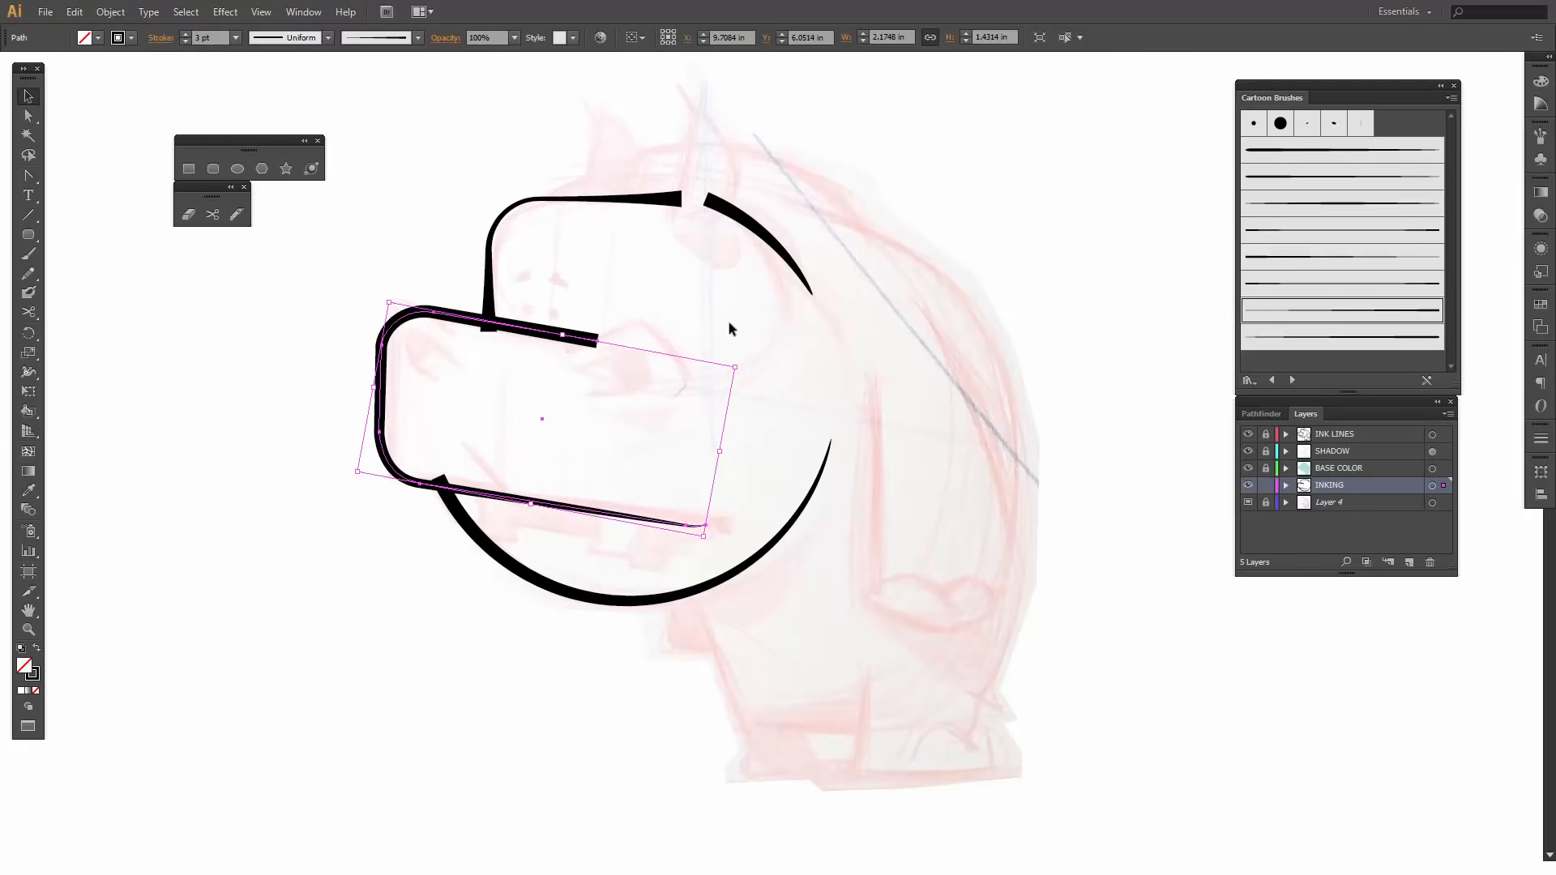
{"action": "left_click", "coordinate": [728, 322]}
- Move the end anchor of the snout's upper edge near the eye to about X 10.11 in, Y 5.53 in
{"action": "key", "text": "a"}
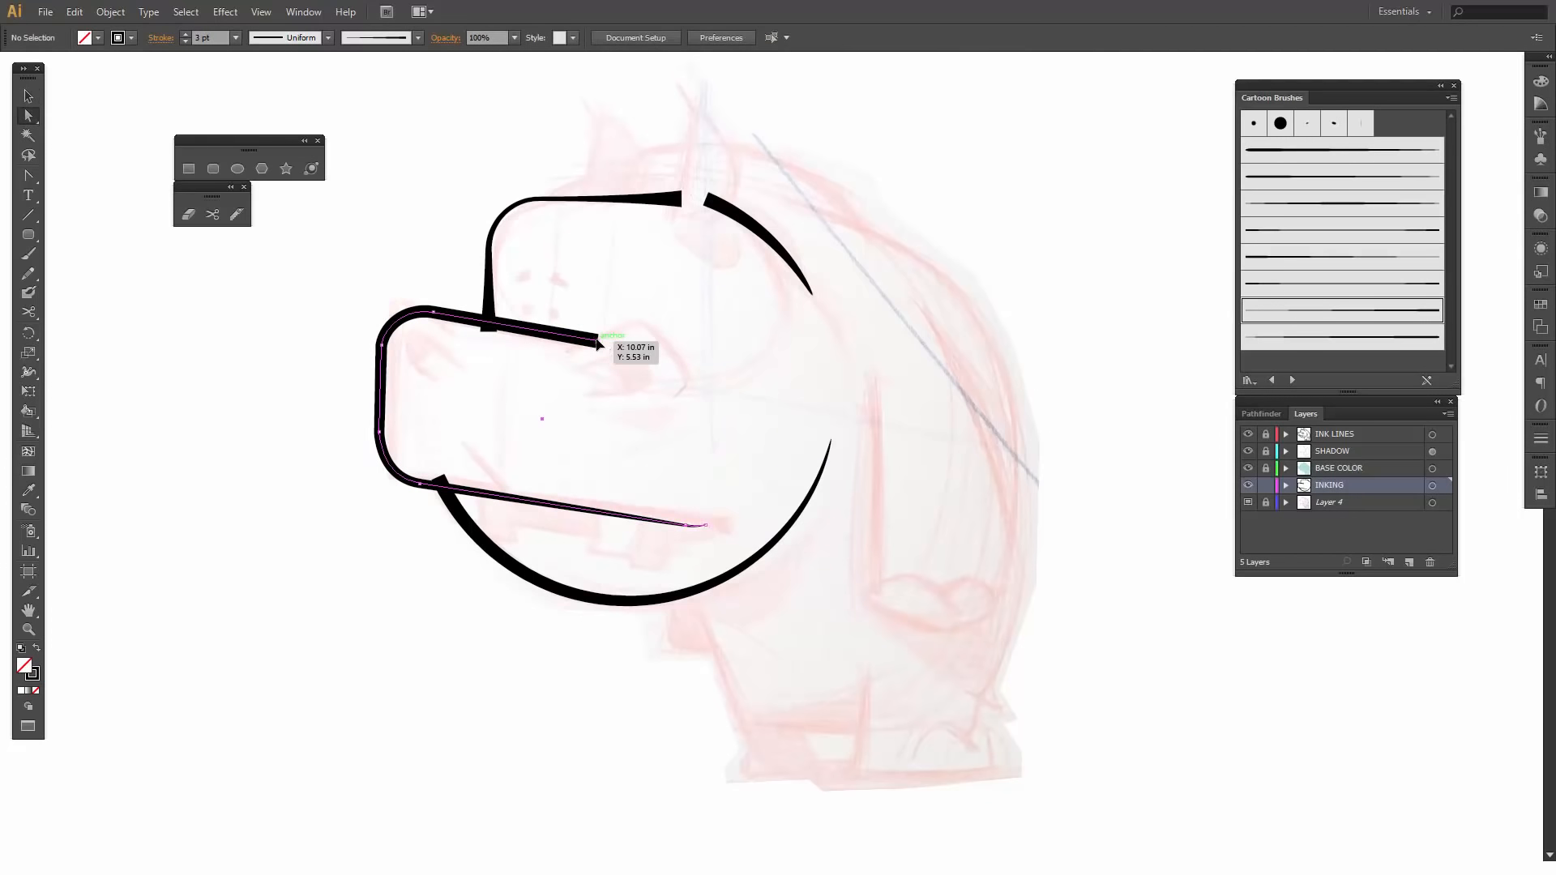
{"action": "left_click", "coordinate": [597, 344]}
{"action": "left_click_drag", "start_coordinate": [597, 345], "coordinate": [600, 344]}
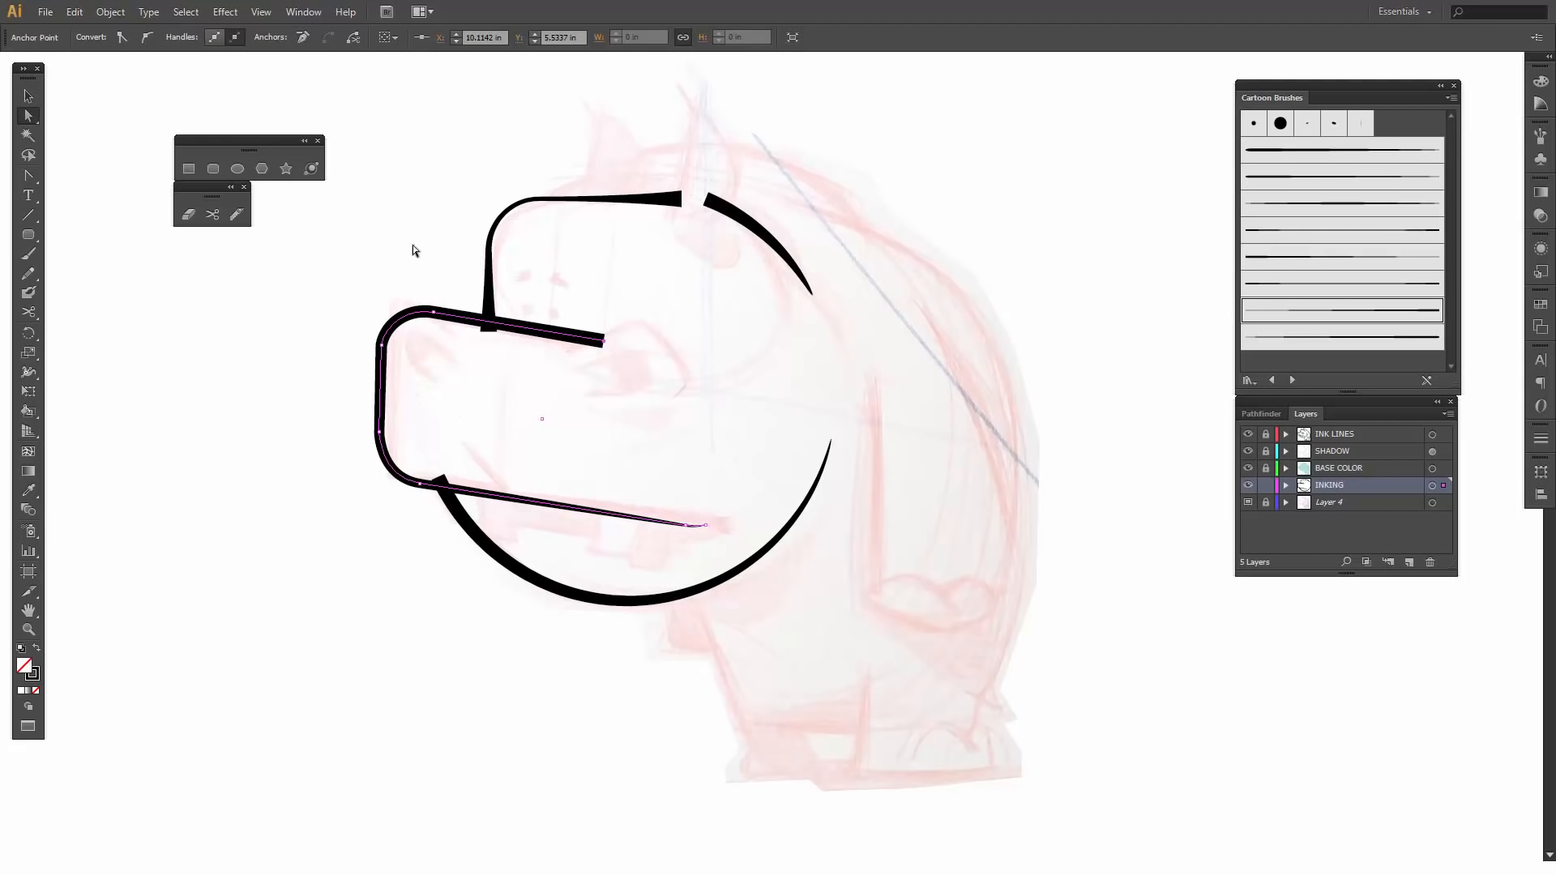
- Draw an ellipse about 0.86 by 0.52 in for the eye, and move and tilt it to follow the sketched eye
{"action": "left_click", "coordinate": [241, 171]}
{"action": "mouse_move", "coordinate": [563, 354]}
{"action": "left_mouse_down"}
{"action": "mouse_move", "coordinate": [687, 403]}
{"action": "mouse_move", "coordinate": [693, 431]}
{"action": "left_mouse_up"}
{"action": "key", "text": "v"}
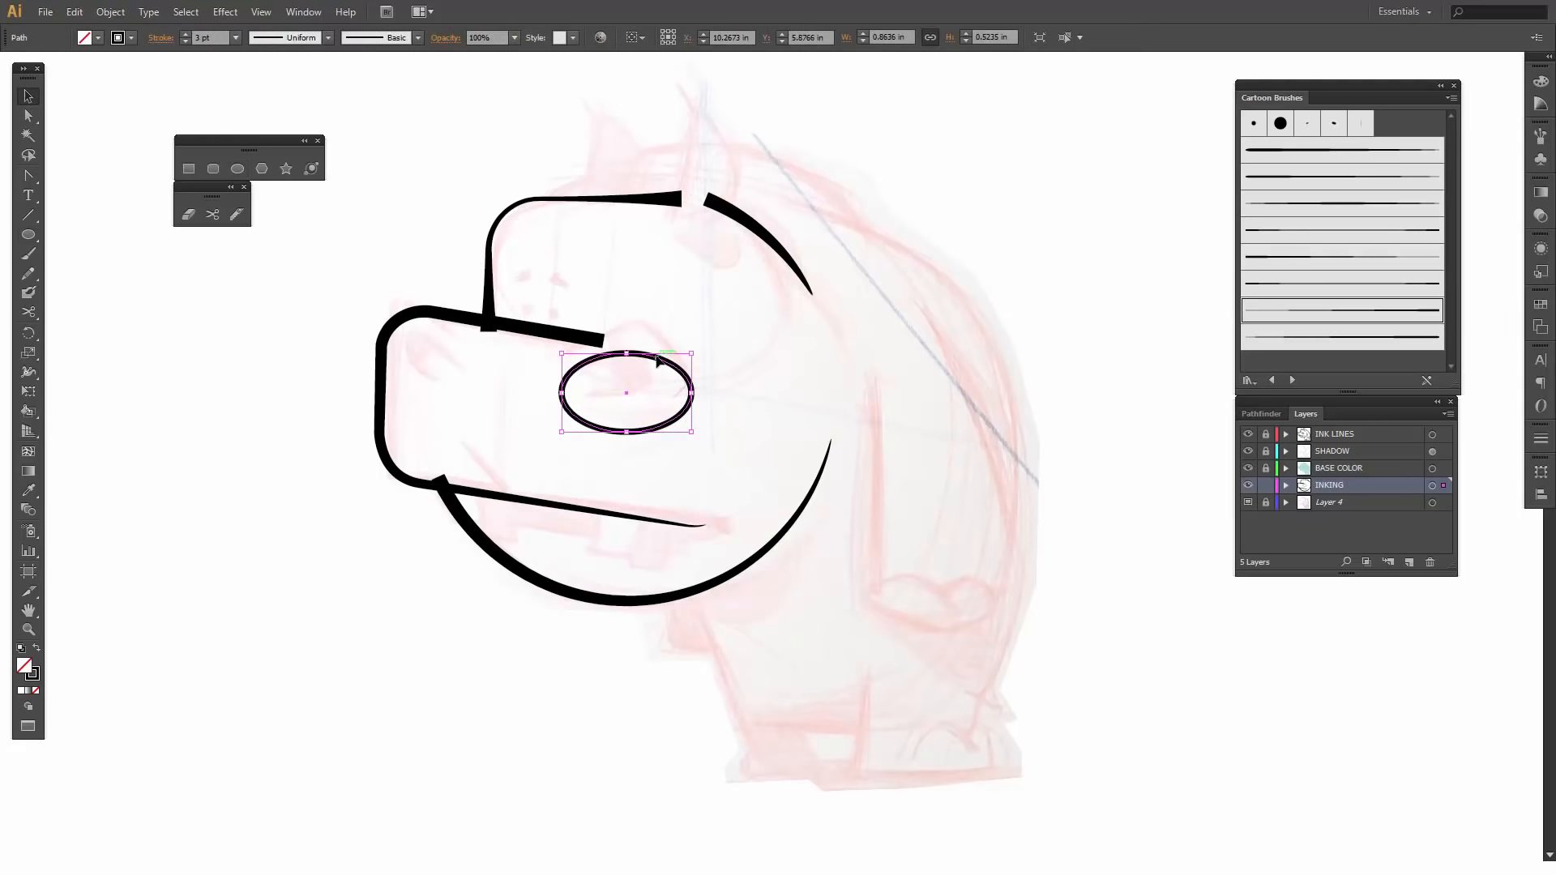
{"action": "left_click_drag", "start_coordinate": [655, 355], "coordinate": [651, 331]}
{"action": "left_click_drag", "start_coordinate": [692, 410], "coordinate": [708, 402]}
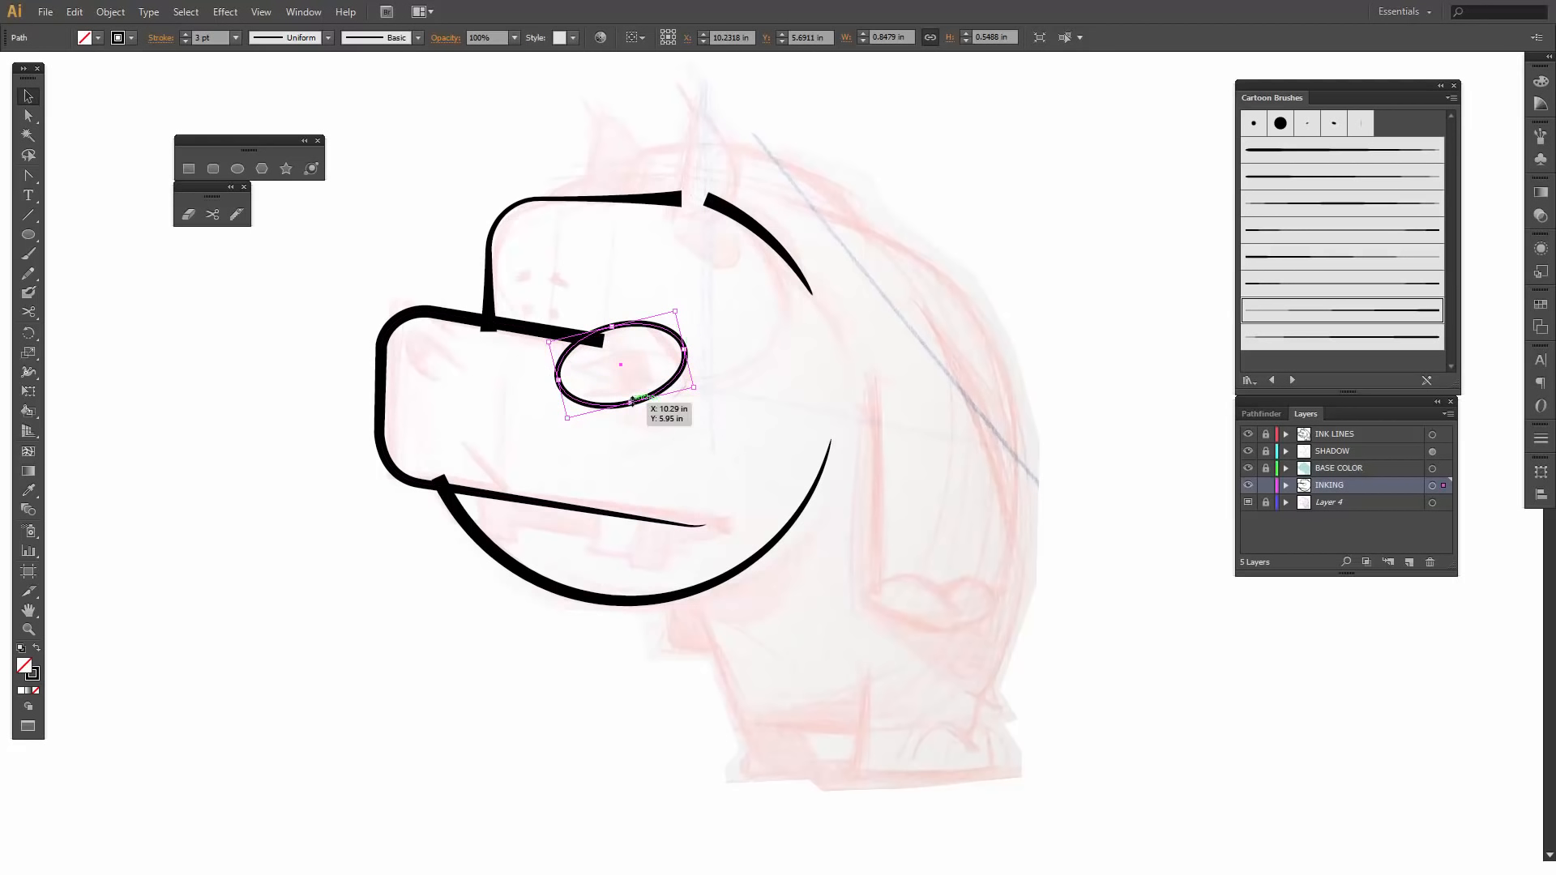
- Move the eye ellipse's back-side anchor to about X 10.66 in, Y 5.69 in and turn its handles vertical
{"action": "key", "text": "a"}
{"action": "left_click", "coordinate": [687, 351]}
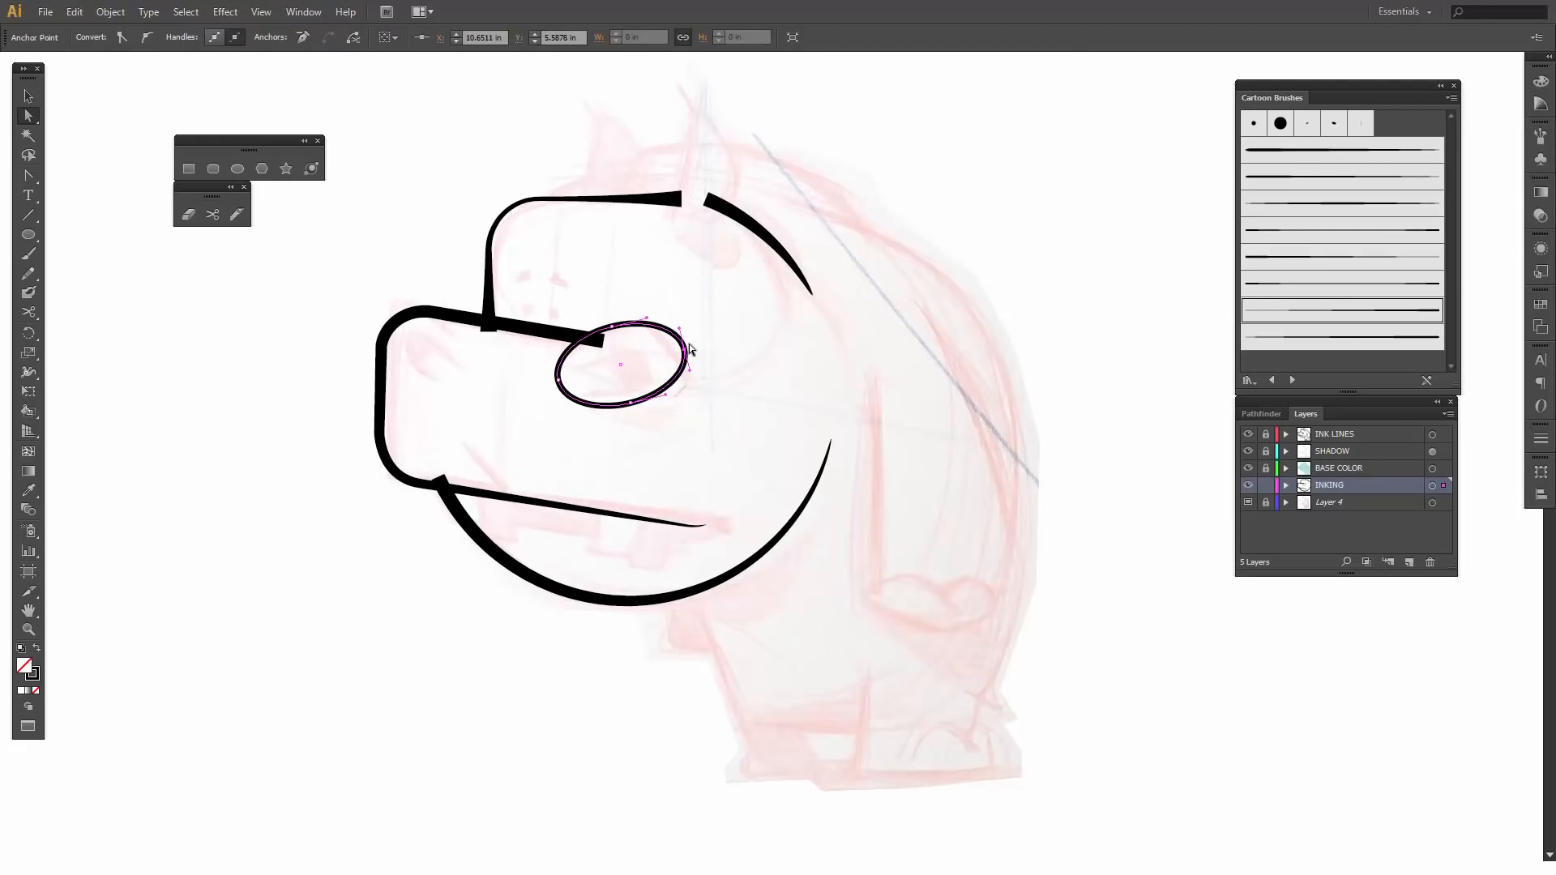
{"action": "mouse_move", "coordinate": [685, 354]}
{"action": "left_mouse_down"}
{"action": "mouse_move", "coordinate": [693, 387]}
{"action": "mouse_move", "coordinate": [687, 324]}
{"action": "left_mouse_up"}
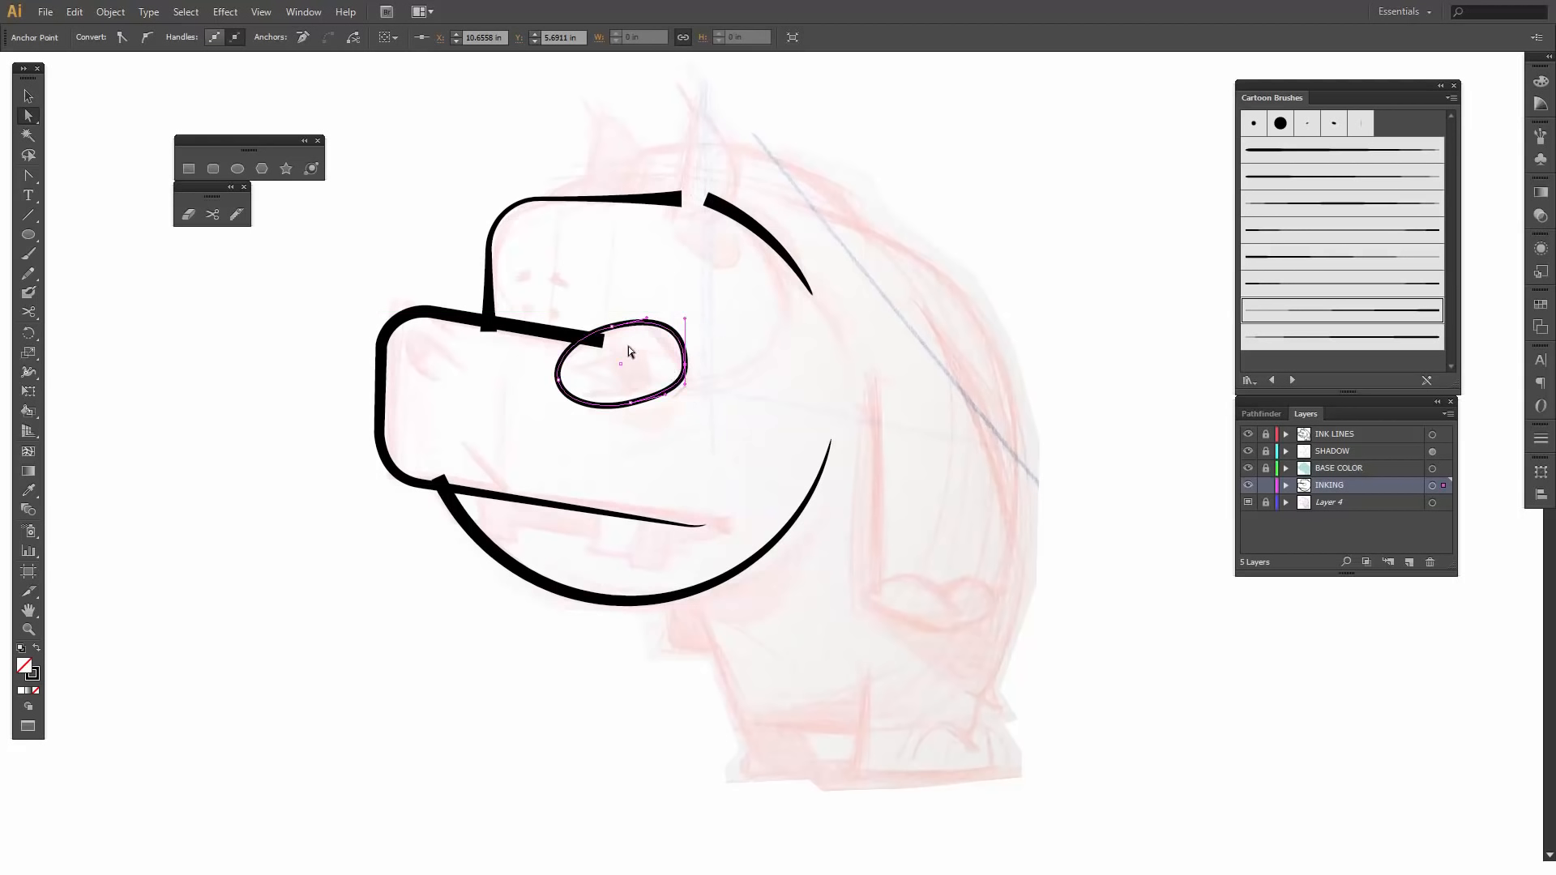
- Move the eye outline's top anchor to about X 10.38 in, Y 5.41 in and convert it to a corner point
{"action": "left_click_drag", "start_coordinate": [626, 328], "coordinate": [640, 326]}
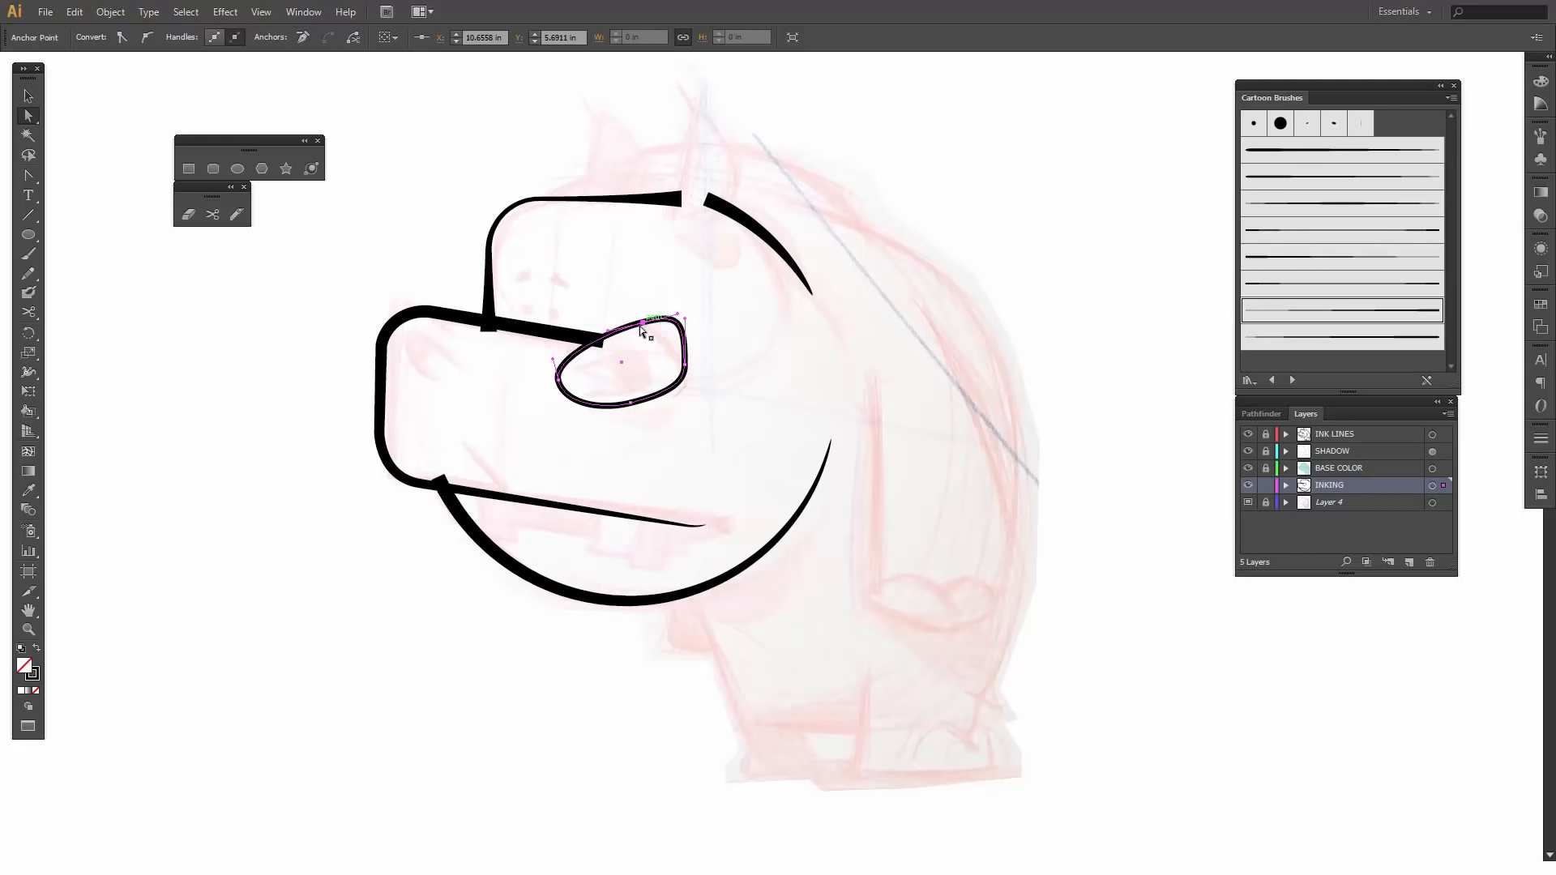
{"action": "key", "text": "shift+c"}
{"action": "left_click", "coordinate": [644, 325]}
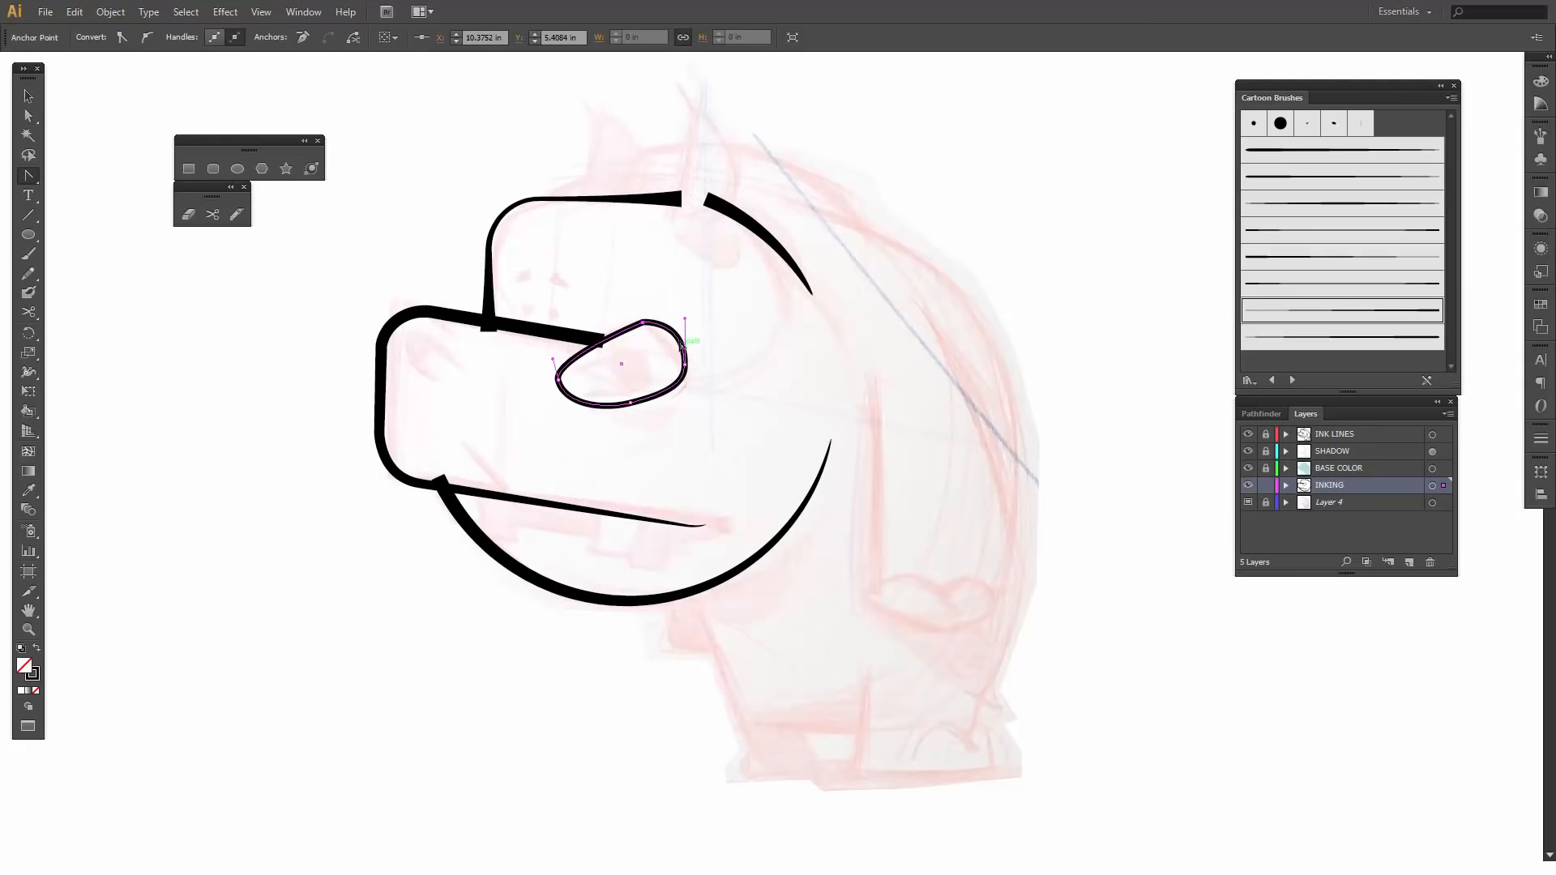
- Reshape the back of the eye outline by tilting the back anchor's upper handle inward toward the corner point
{"action": "key", "text": "a"}
{"action": "left_click", "coordinate": [684, 316]}
{"action": "left_click", "coordinate": [684, 364]}
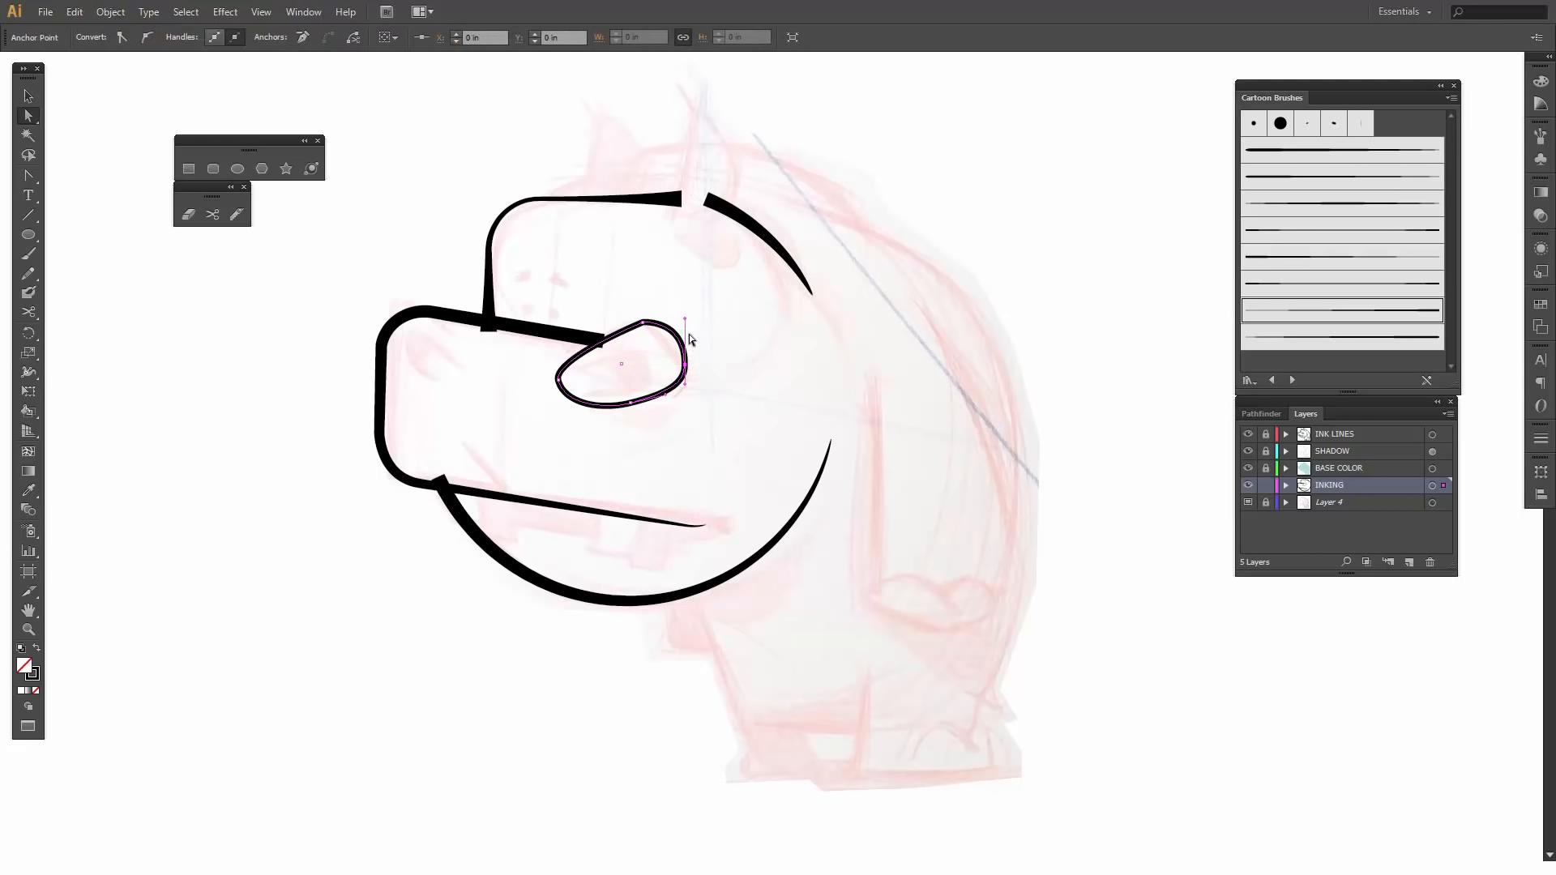
{"action": "left_click_drag", "start_coordinate": [684, 322], "coordinate": [670, 329]}
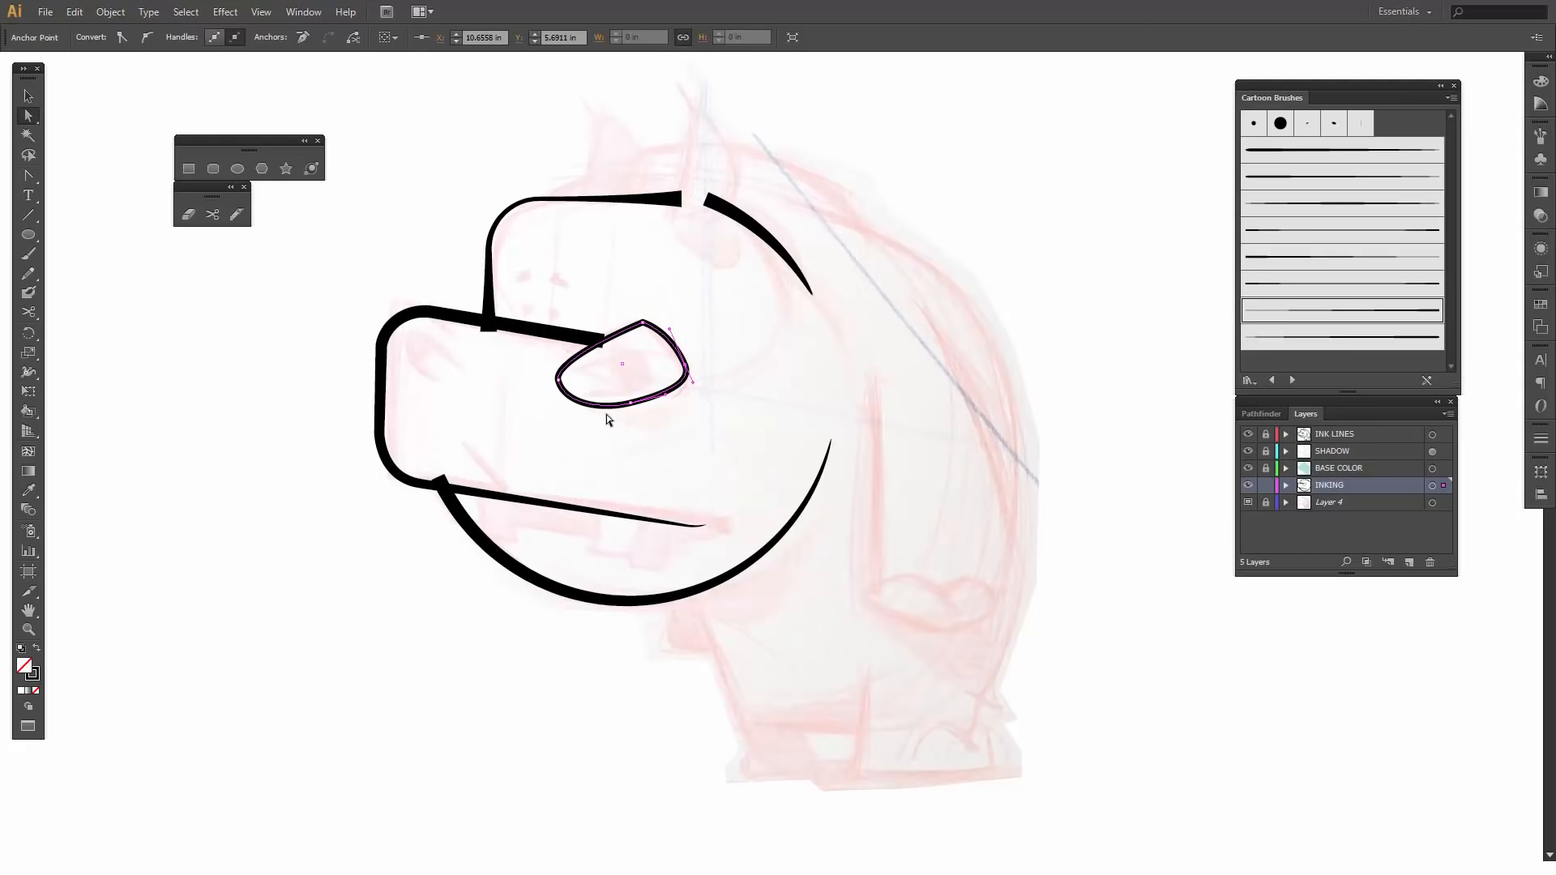
- Cut the eye outline with the Scissors tool on its upper front edge and lower edge, and delete the front piece between the cuts
{"action": "key", "text": "v"}
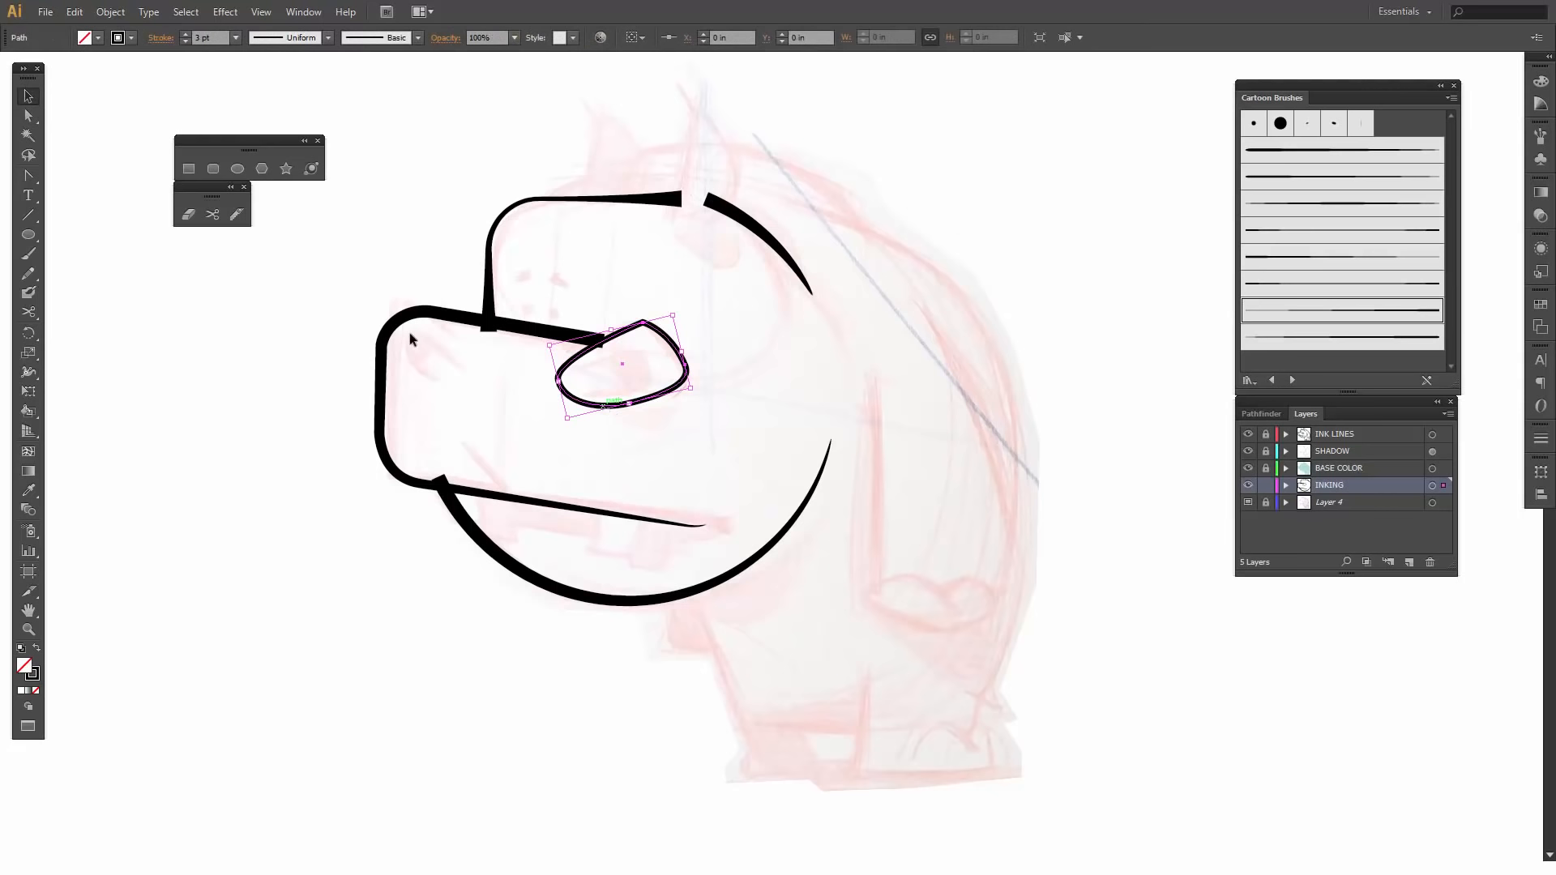
{"action": "left_click", "coordinate": [213, 215]}
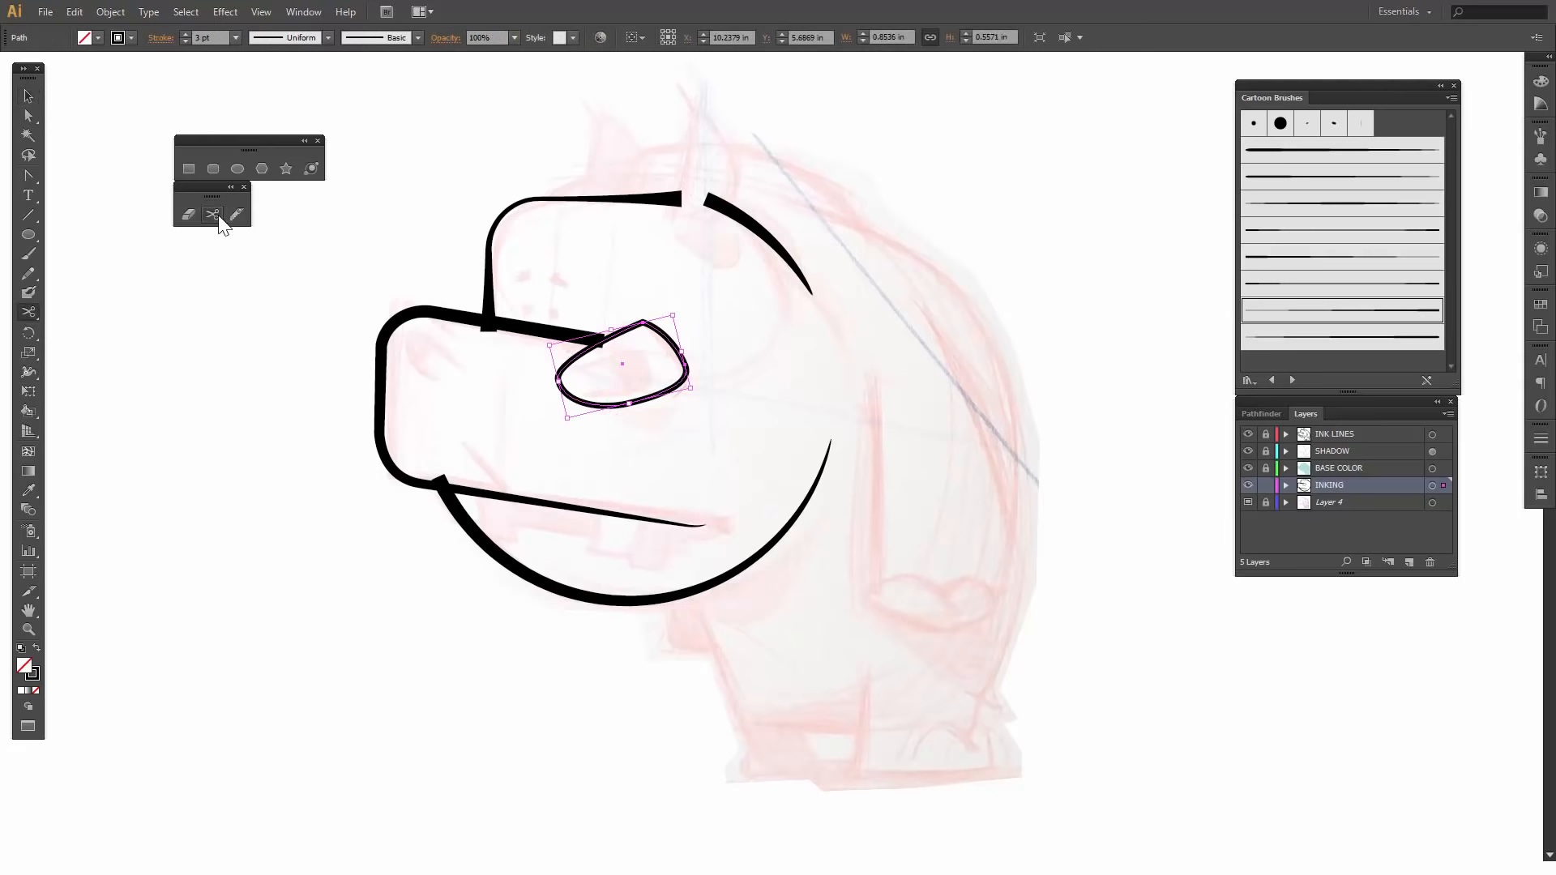
{"action": "left_click", "coordinate": [565, 360]}
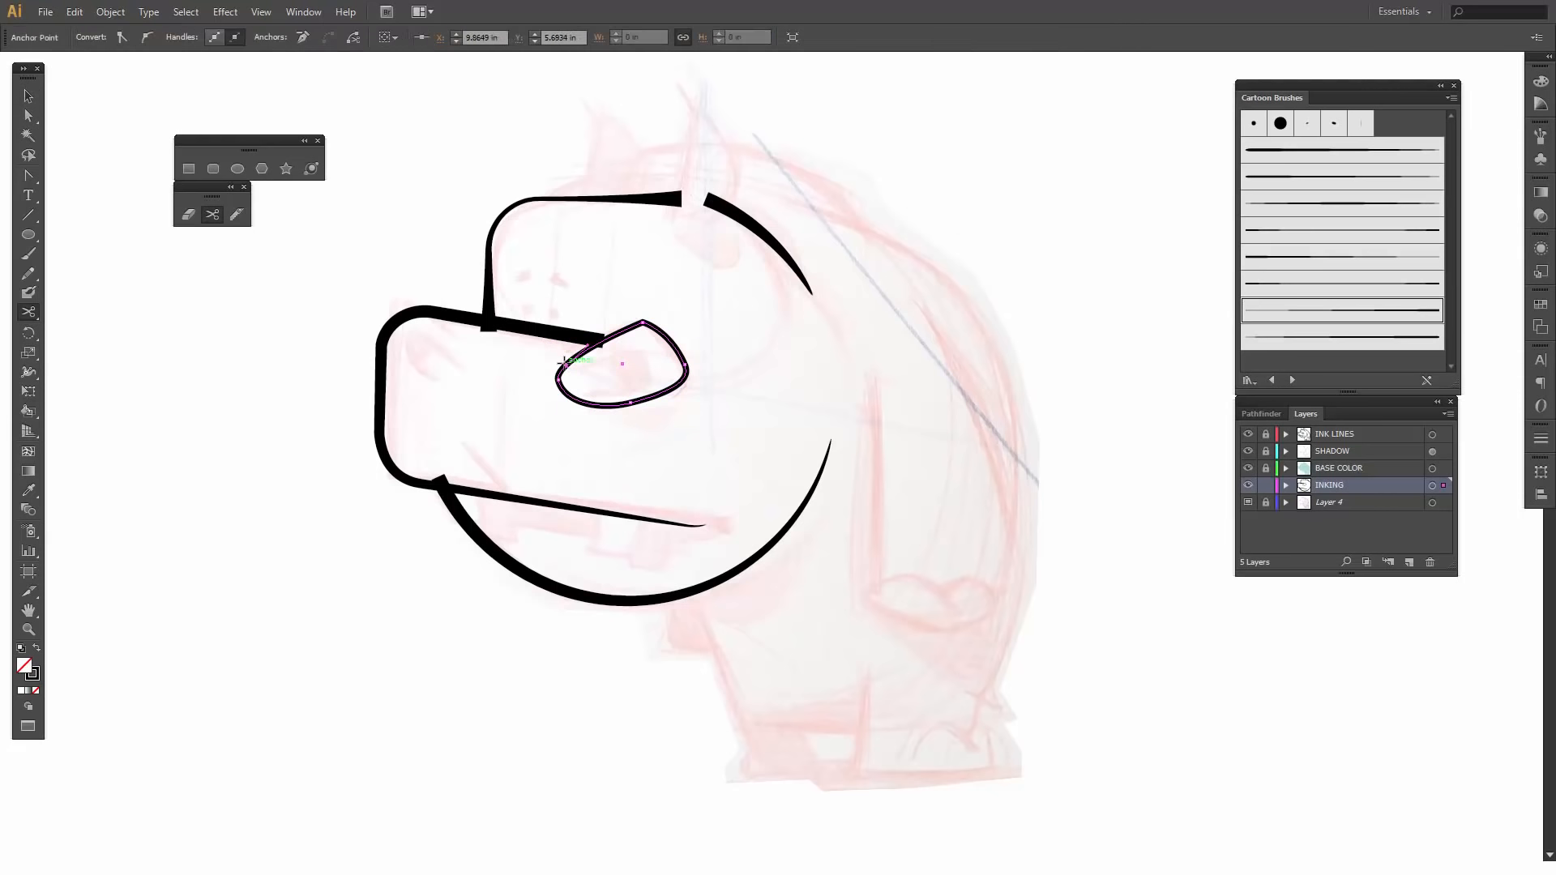
{"action": "left_click", "coordinate": [603, 405]}
{"action": "key", "text": "v"}
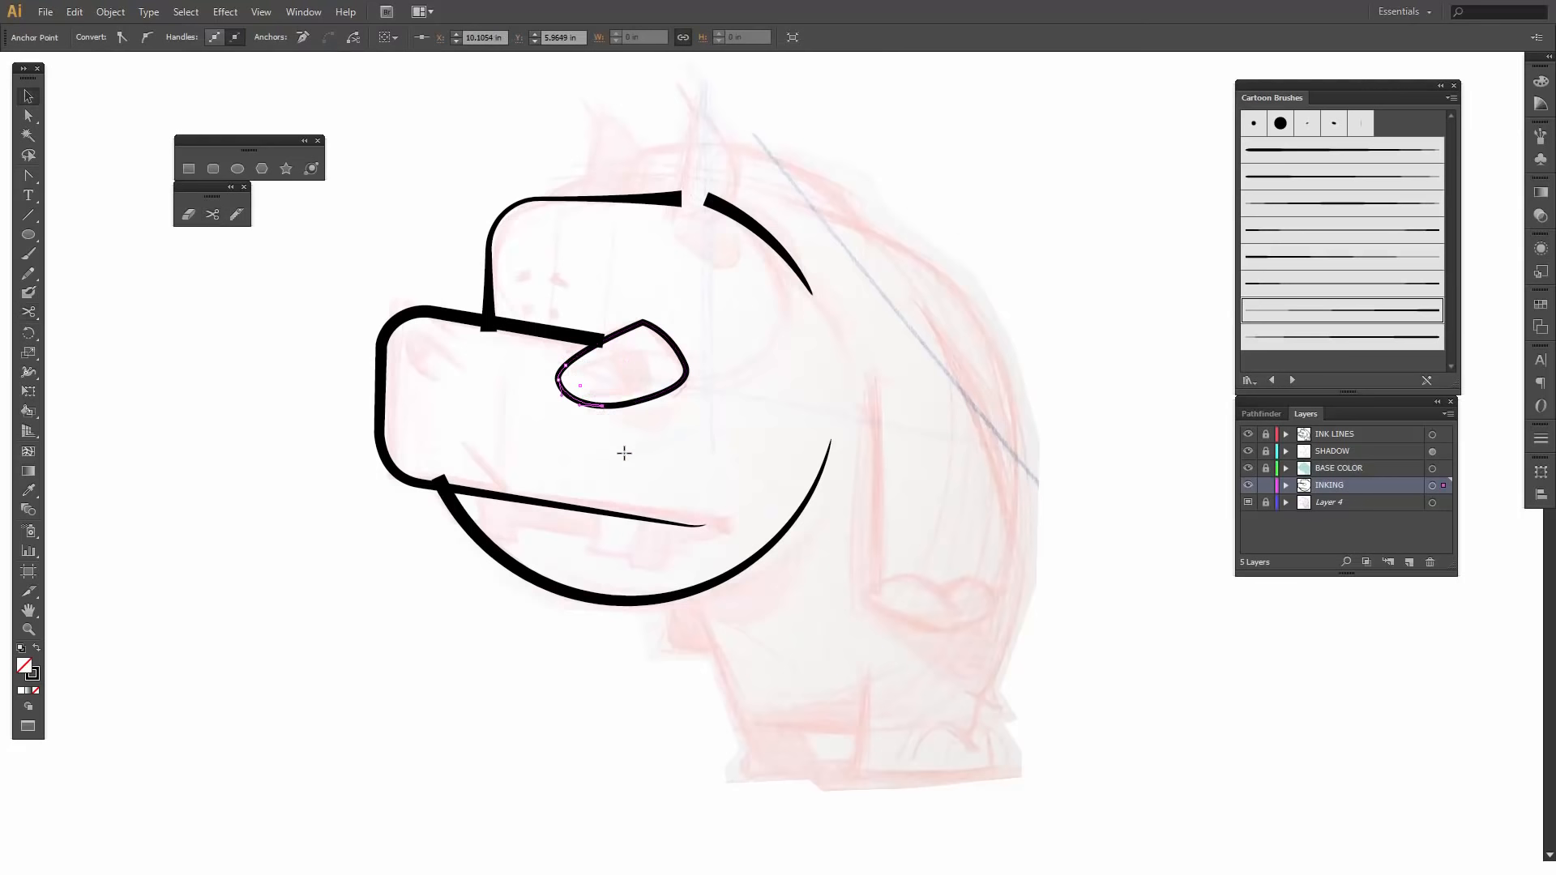
{"action": "left_click", "coordinate": [624, 453]}
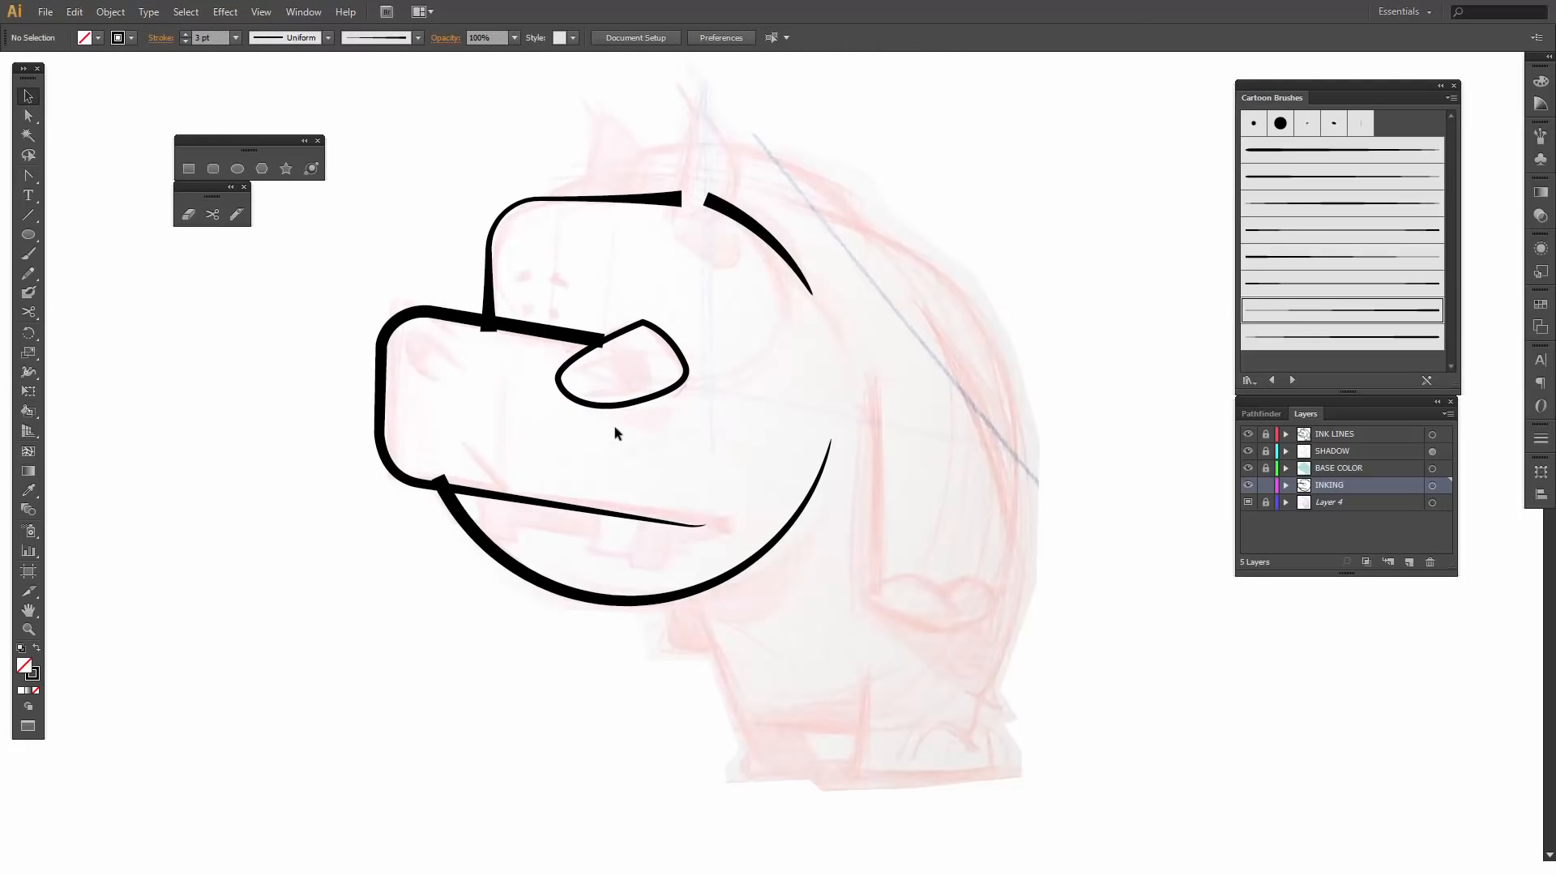
{"action": "left_click", "coordinate": [560, 390]}
{"action": "key", "text": "Delete"}
- Apply the Cartoon Brushes stroke tapered at both ends to the open eye outline at 3 pt and nudge it slightly toward the snout
{"action": "left_click", "coordinate": [640, 400]}
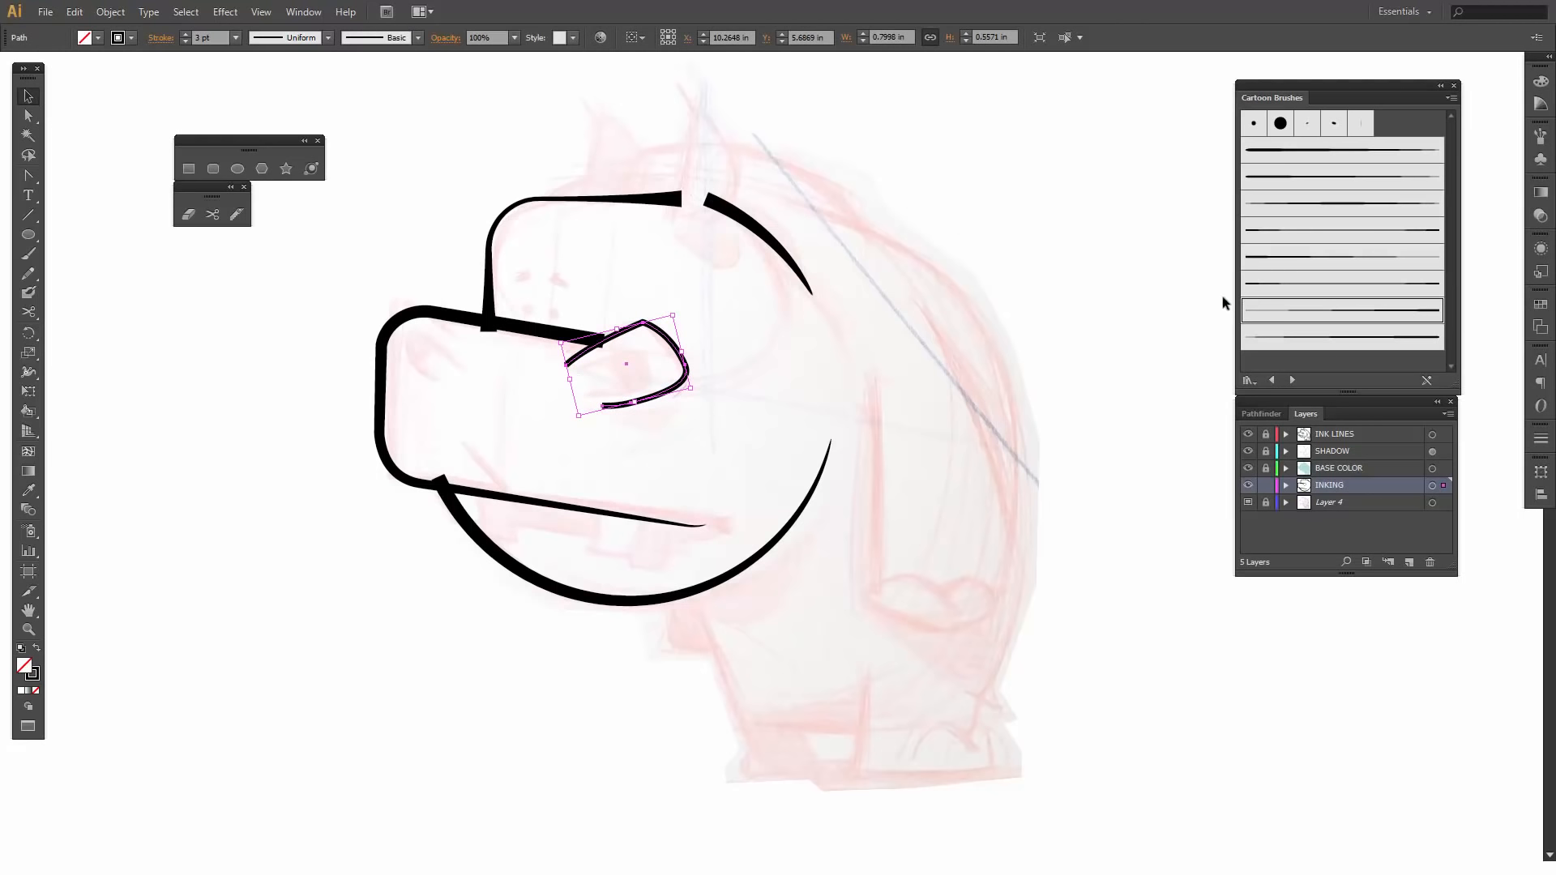
{"action": "left_click", "coordinate": [1317, 207]}
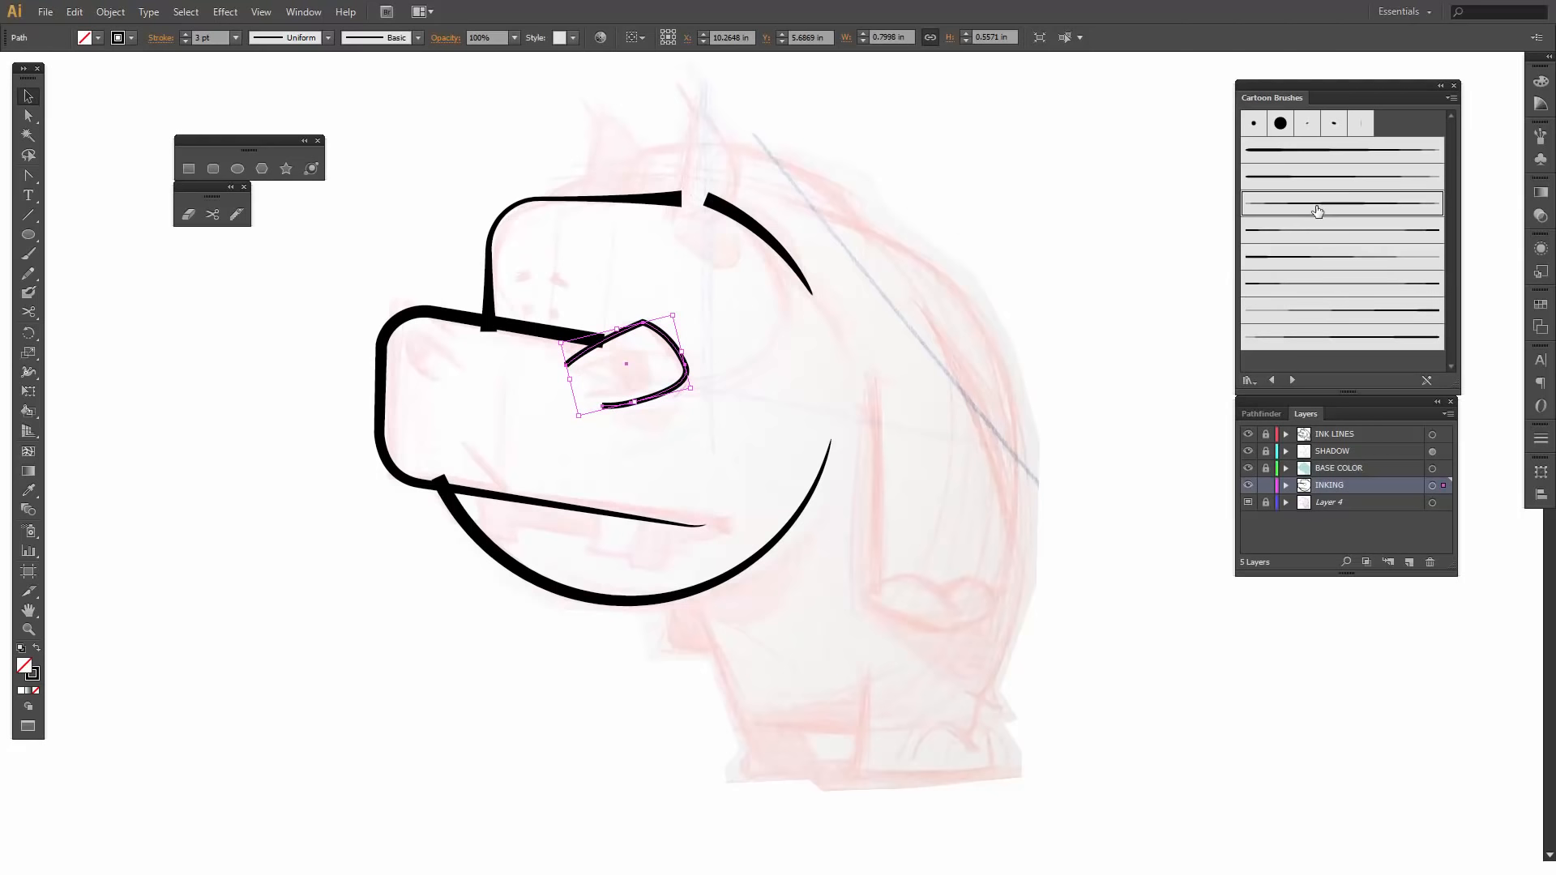
{"action": "left_click", "coordinate": [186, 34]}
{"action": "left_click", "coordinate": [186, 34]}
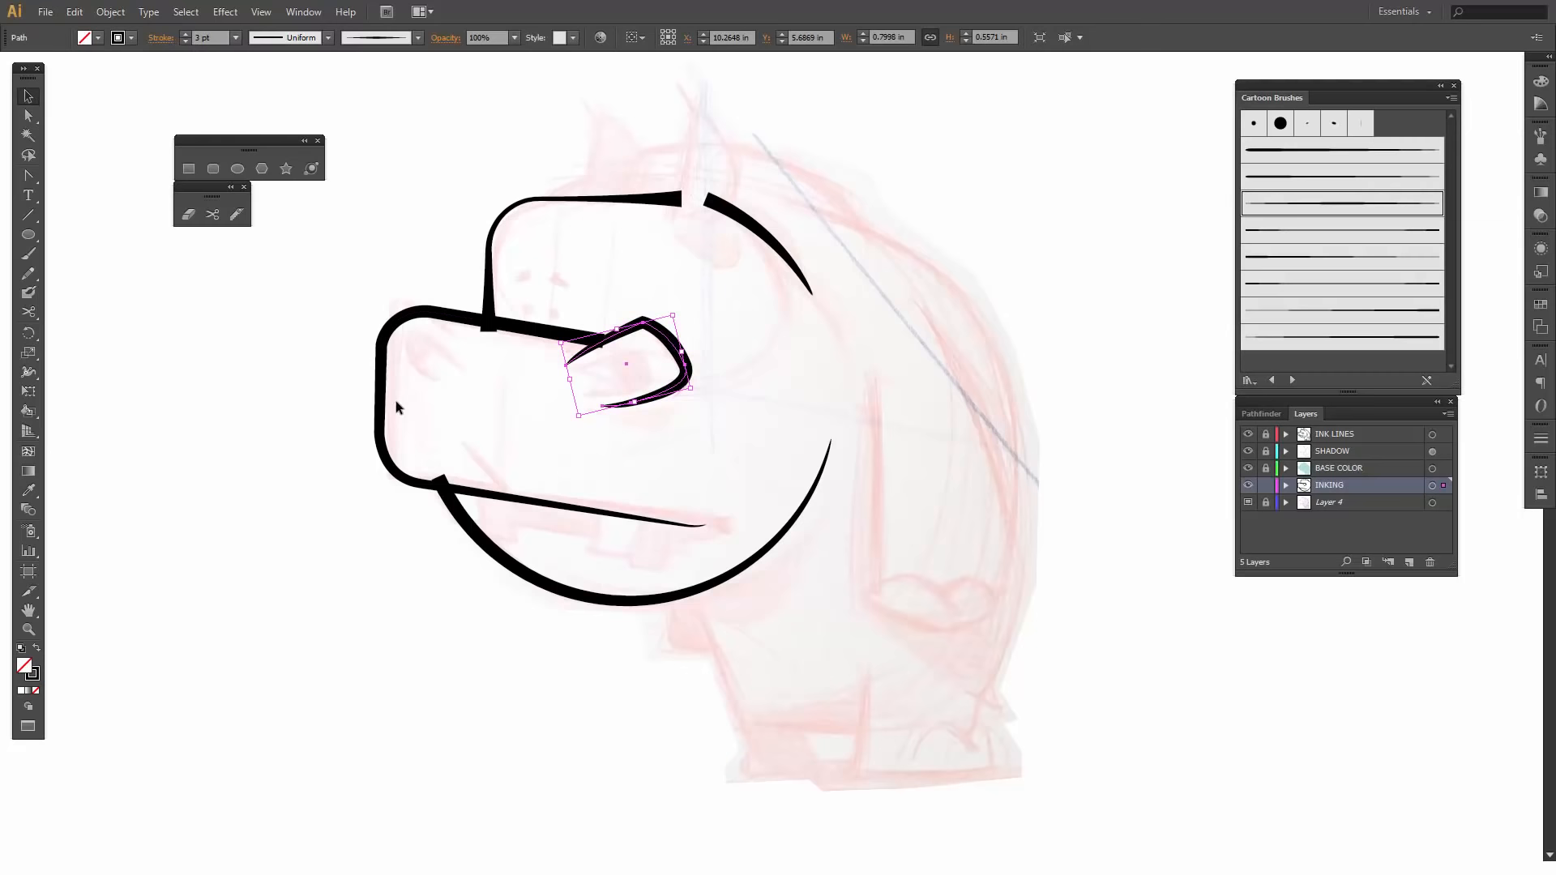
{"action": "left_click", "coordinate": [443, 449]}
{"action": "left_click", "coordinate": [616, 340]}
{"action": "key", "text": "Left"}
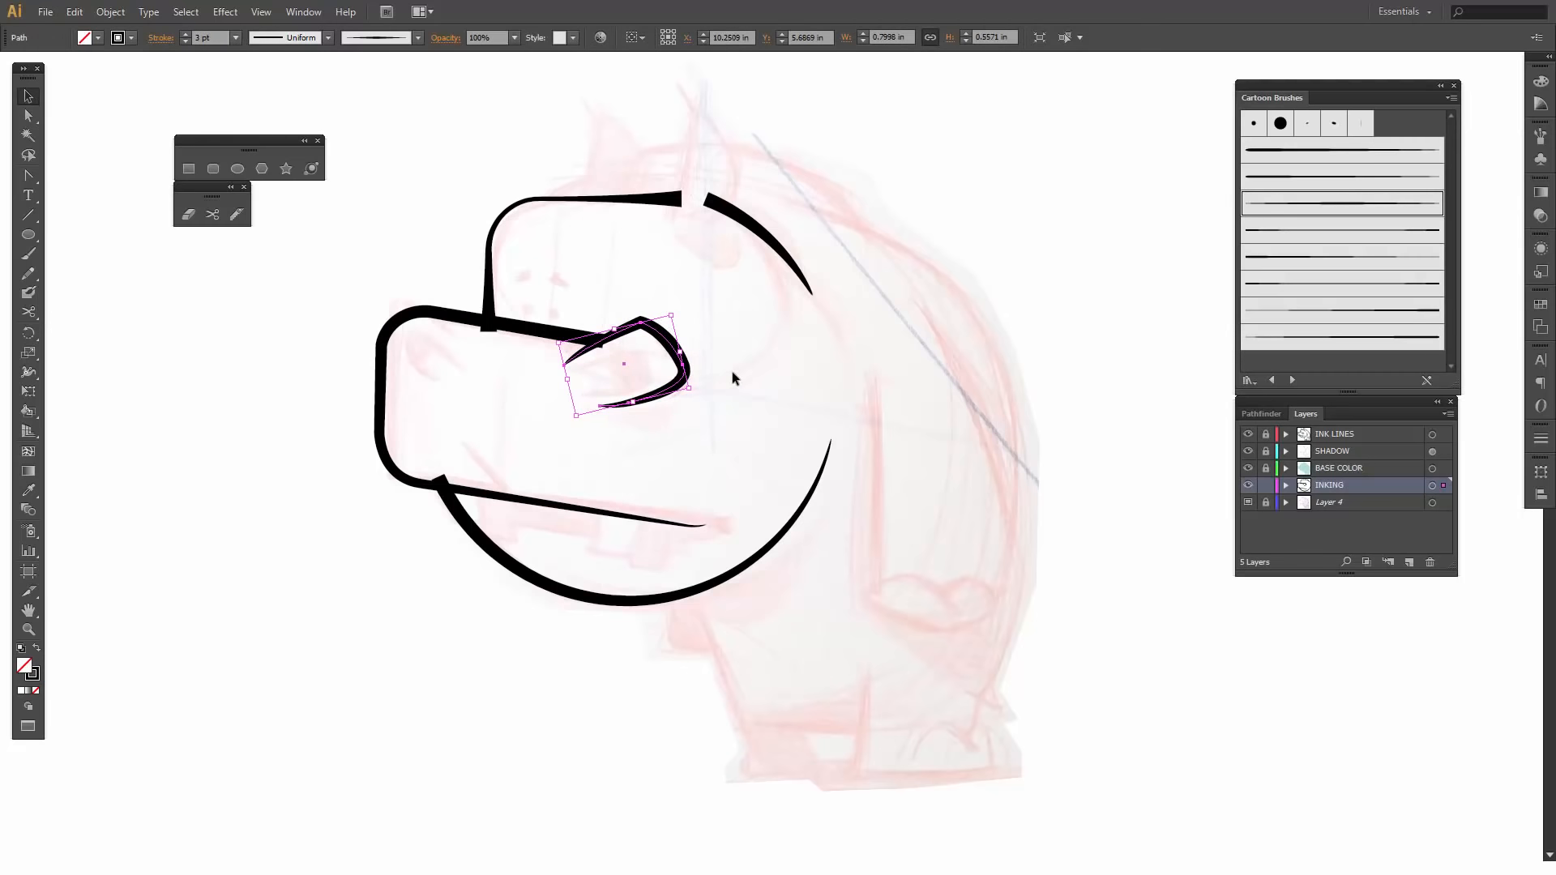
{"action": "left_click", "coordinate": [732, 371]}
- Draw two overlapping ellipses, about 0.47 by 0.32 in and 0.45 by 0.42 in, below the front corner of the eye
{"action": "left_click", "coordinate": [237, 169]}
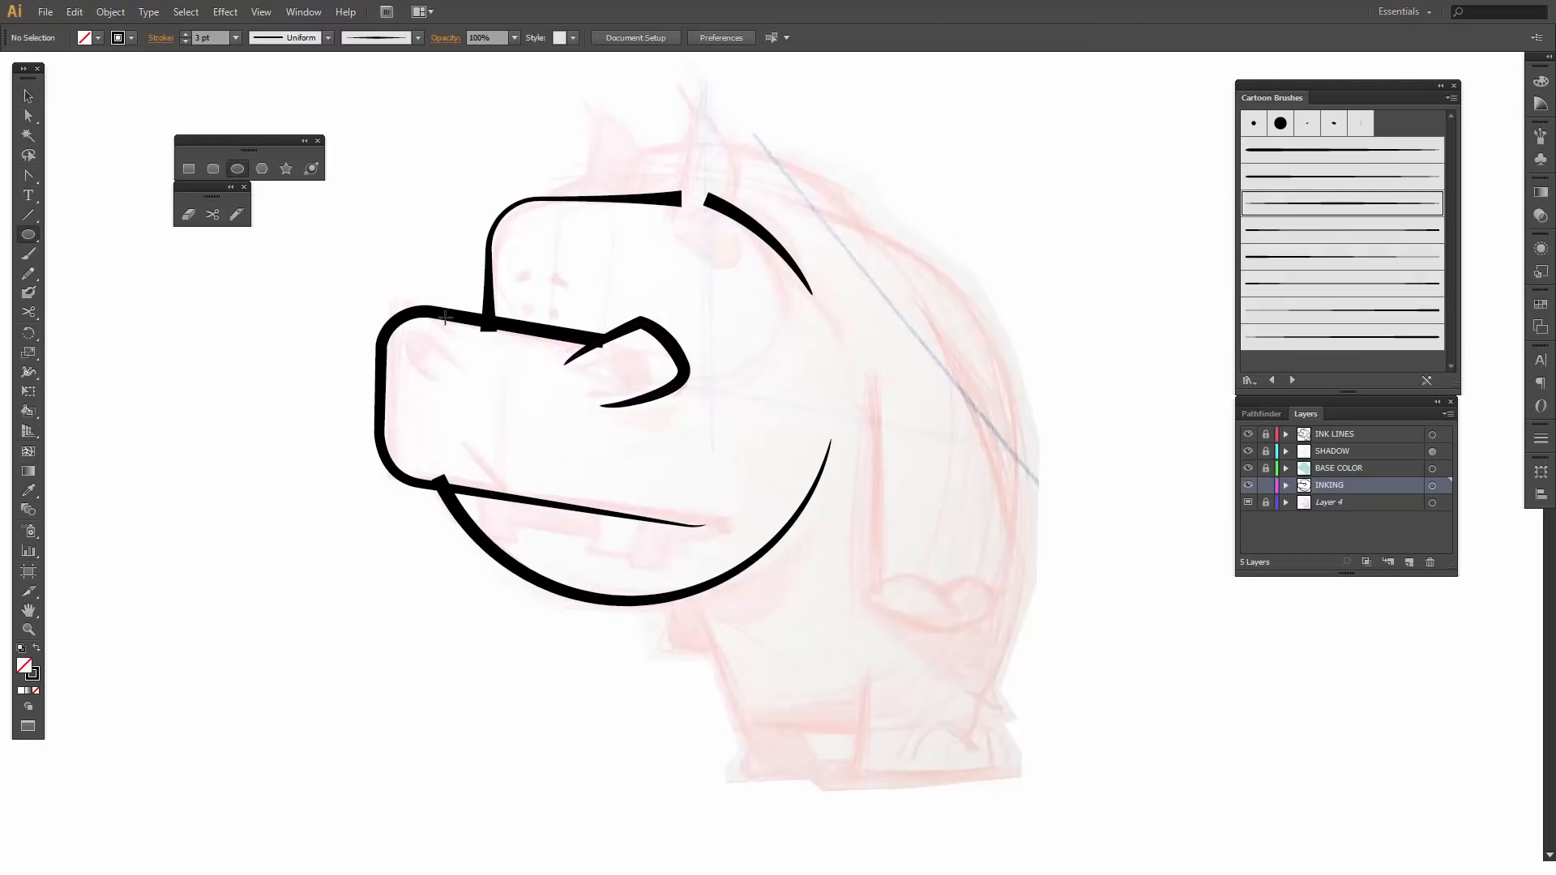
{"action": "left_click_drag", "start_coordinate": [565, 377], "coordinate": [635, 423]}
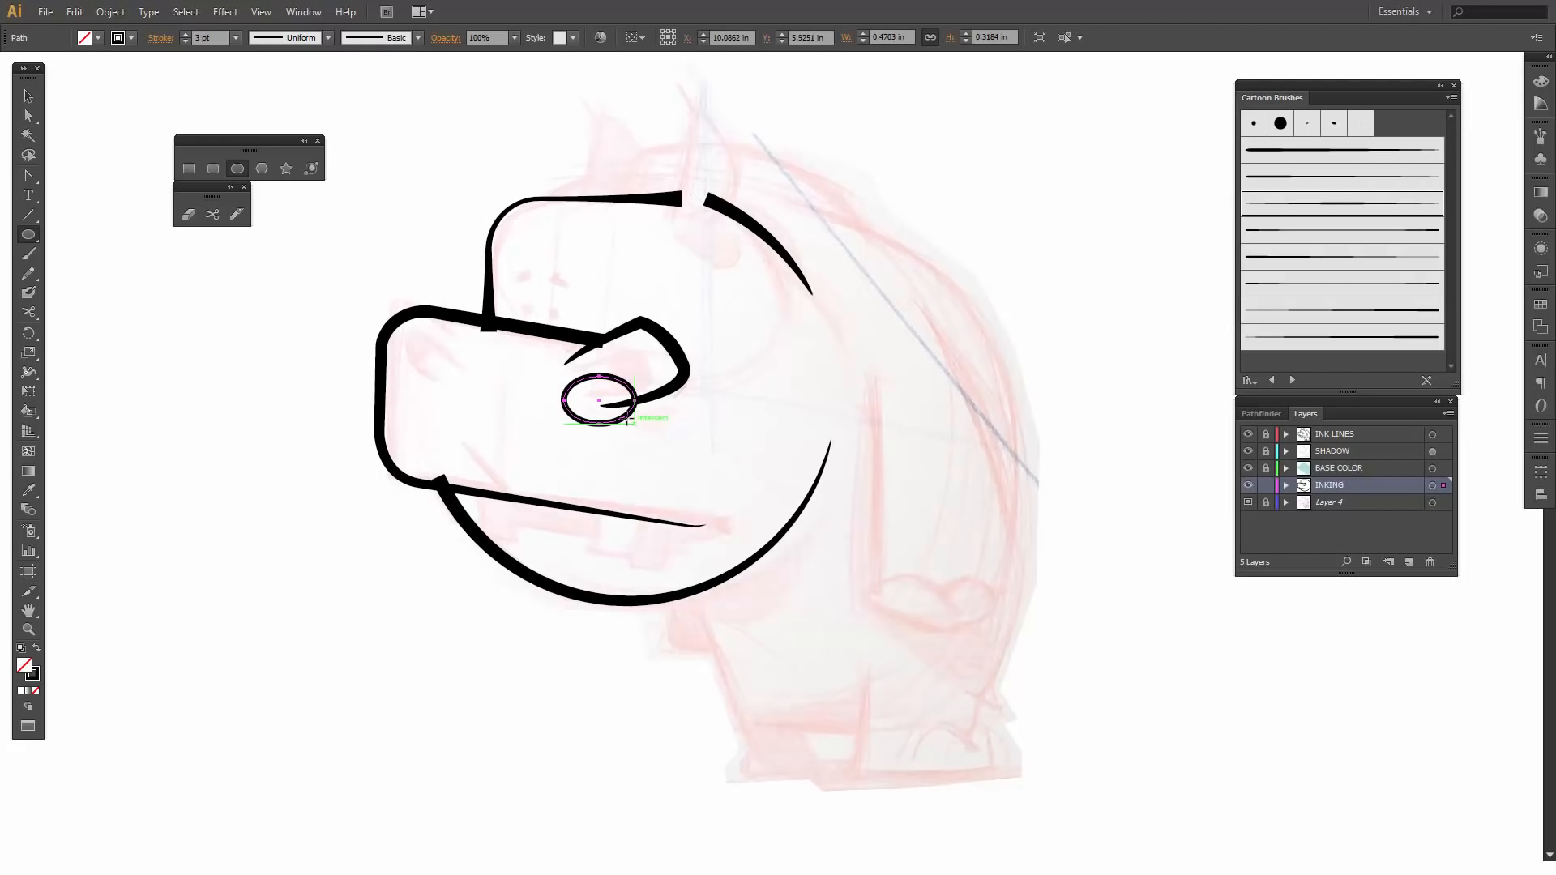
{"action": "left_click_drag", "start_coordinate": [563, 370], "coordinate": [603, 435]}
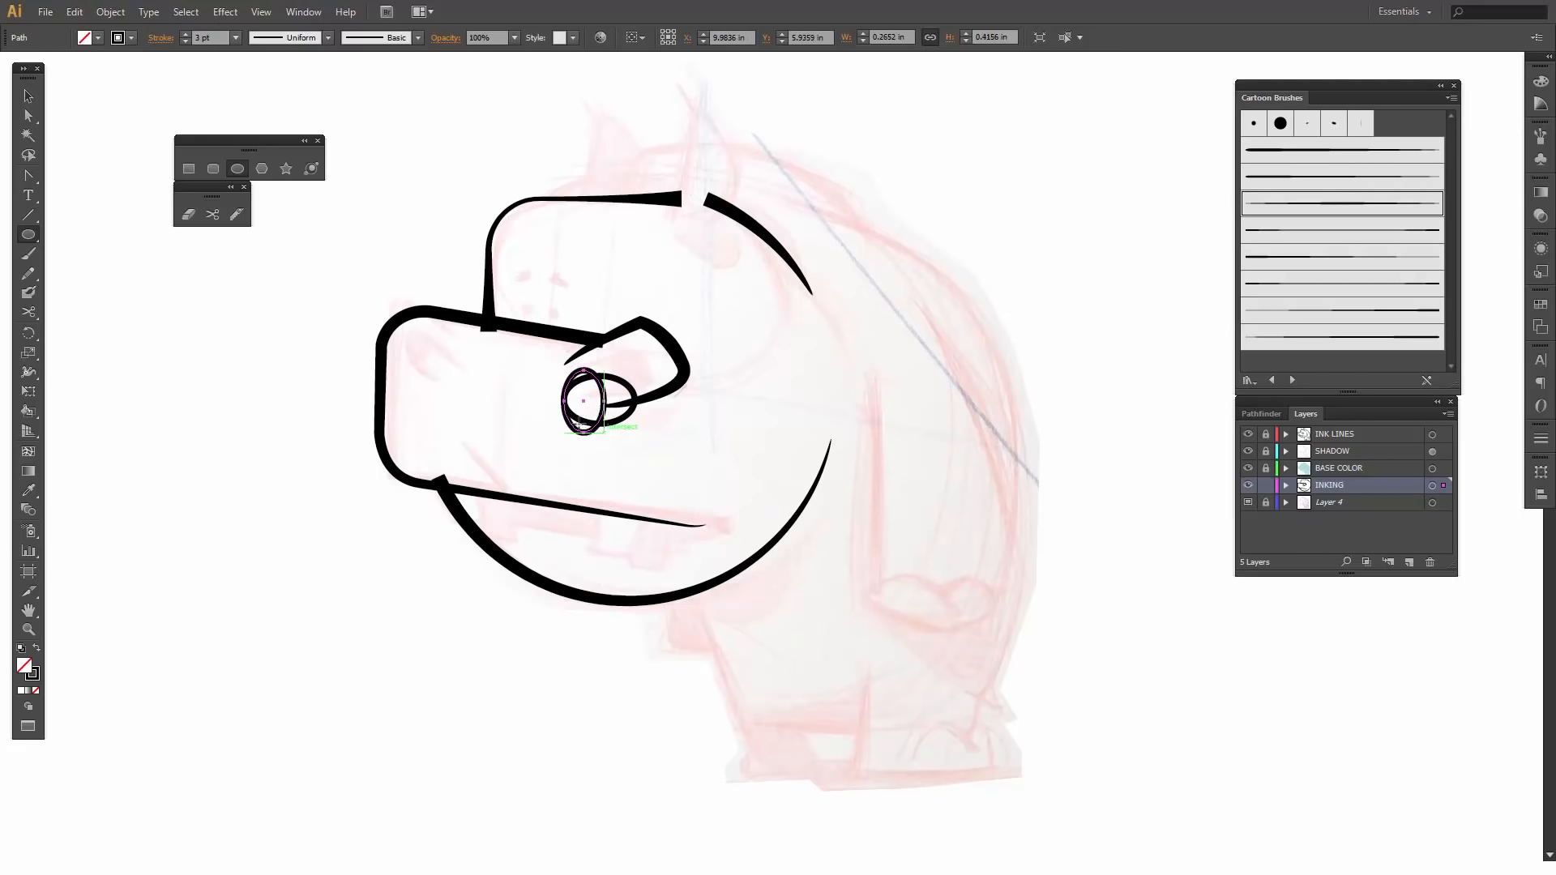
{"action": "key", "text": "a"}
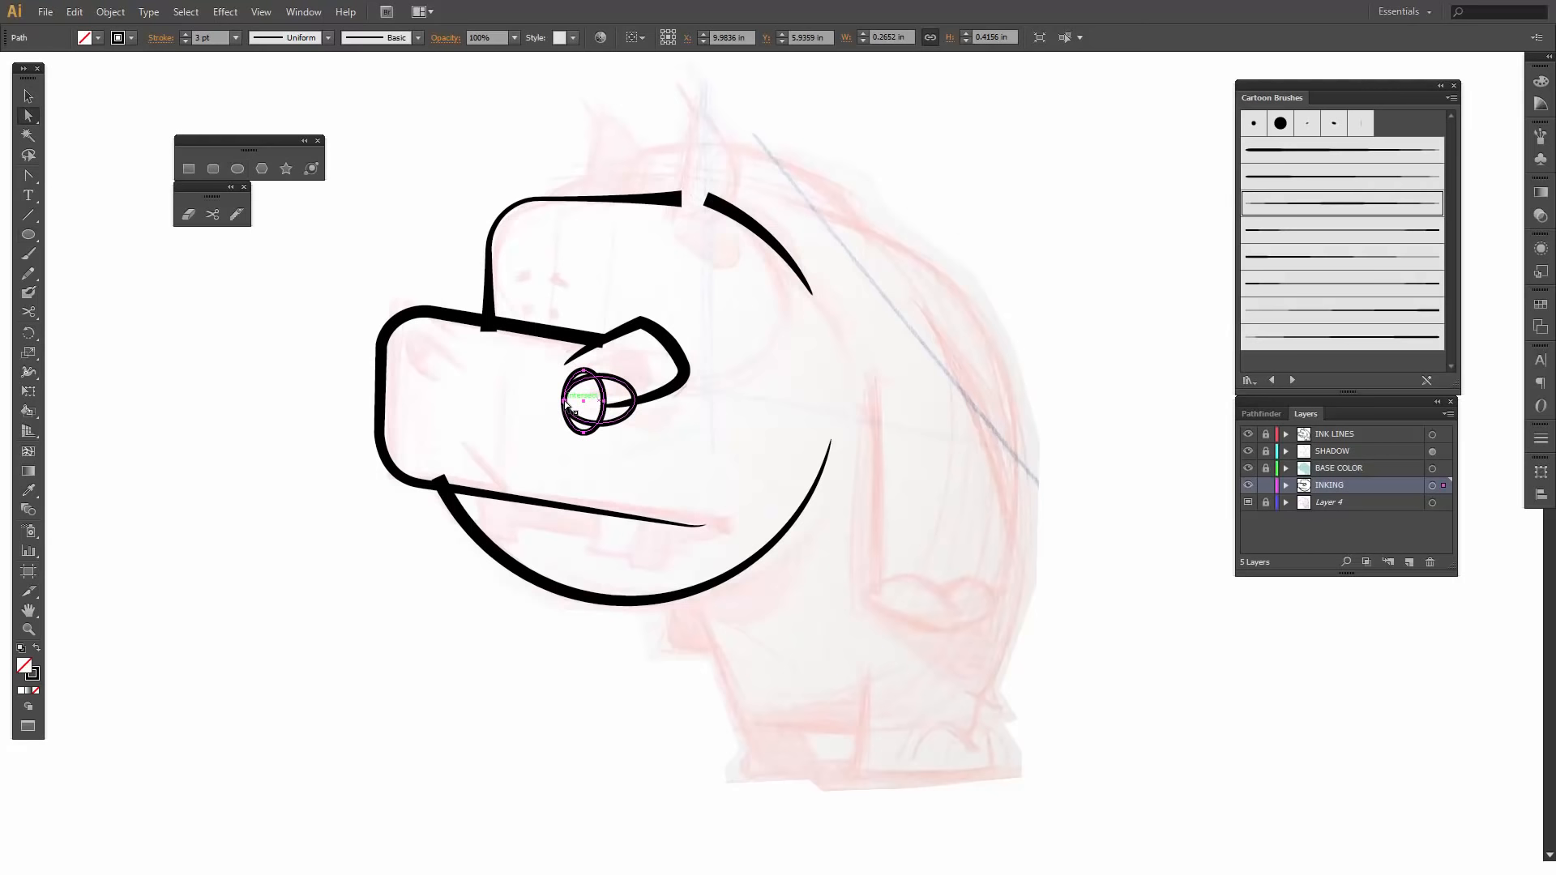
{"action": "key", "text": "v"}
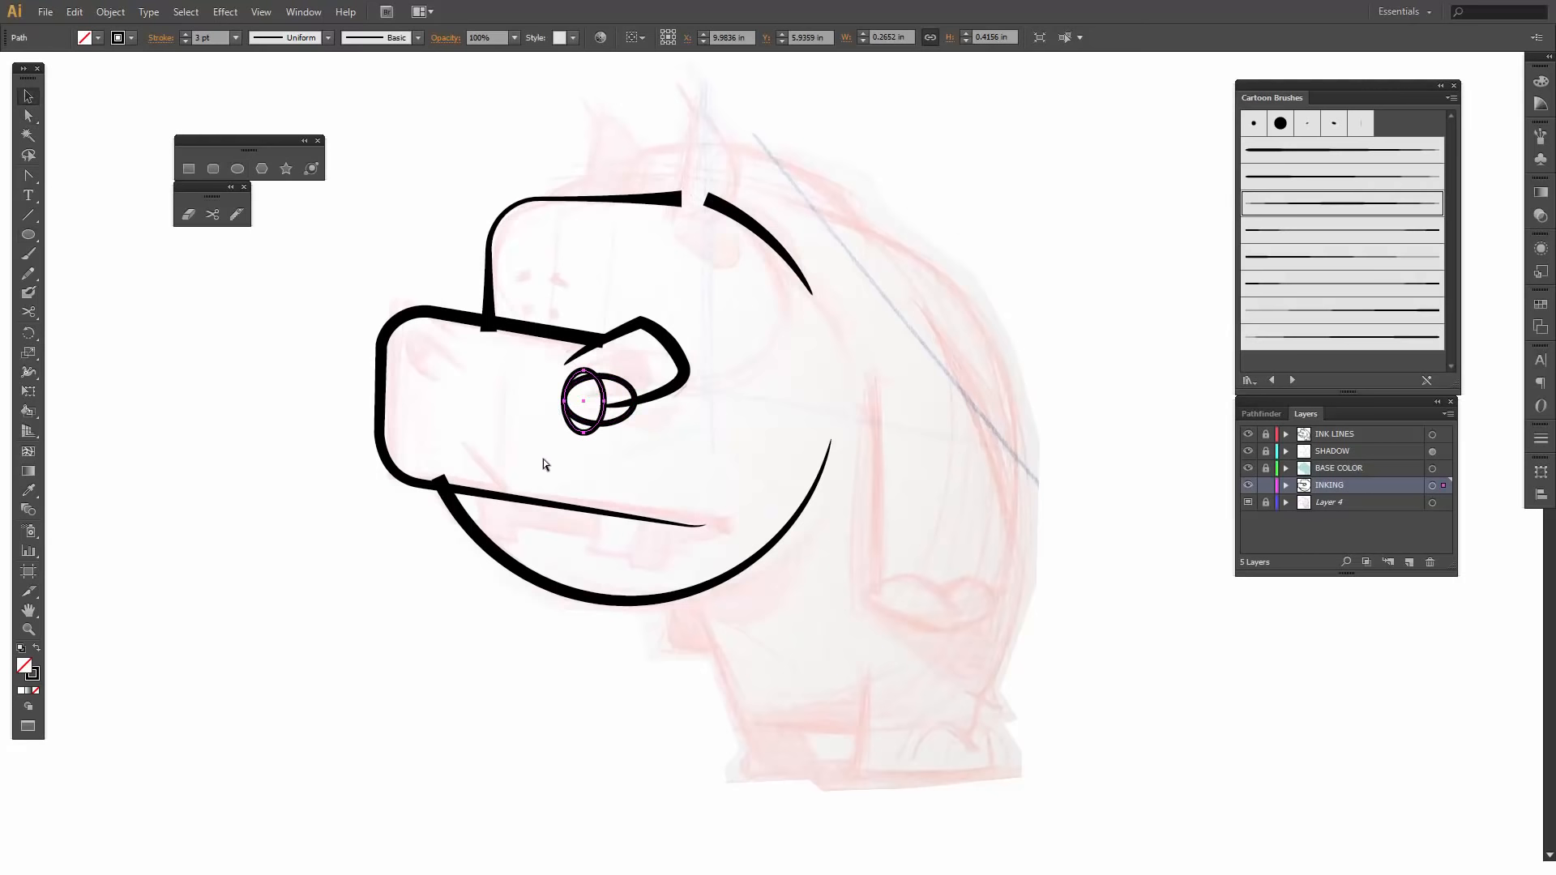
{"action": "left_click_drag", "start_coordinate": [556, 401], "coordinate": [535, 402]}
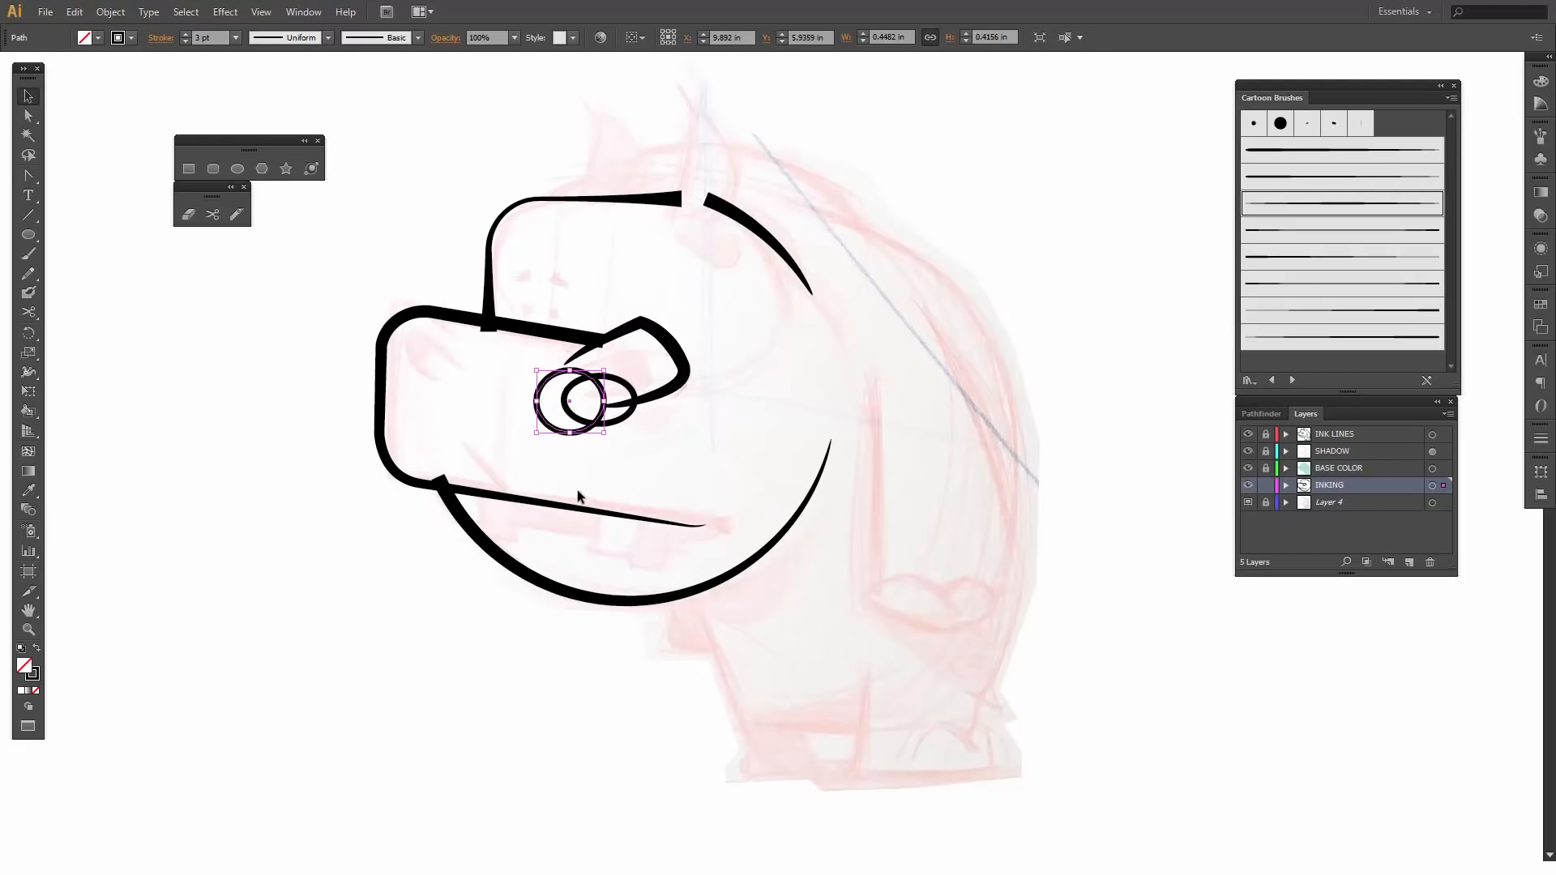
{"action": "key", "text": "z"}
{"action": "left_click_drag", "start_coordinate": [501, 282], "coordinate": [735, 480]}
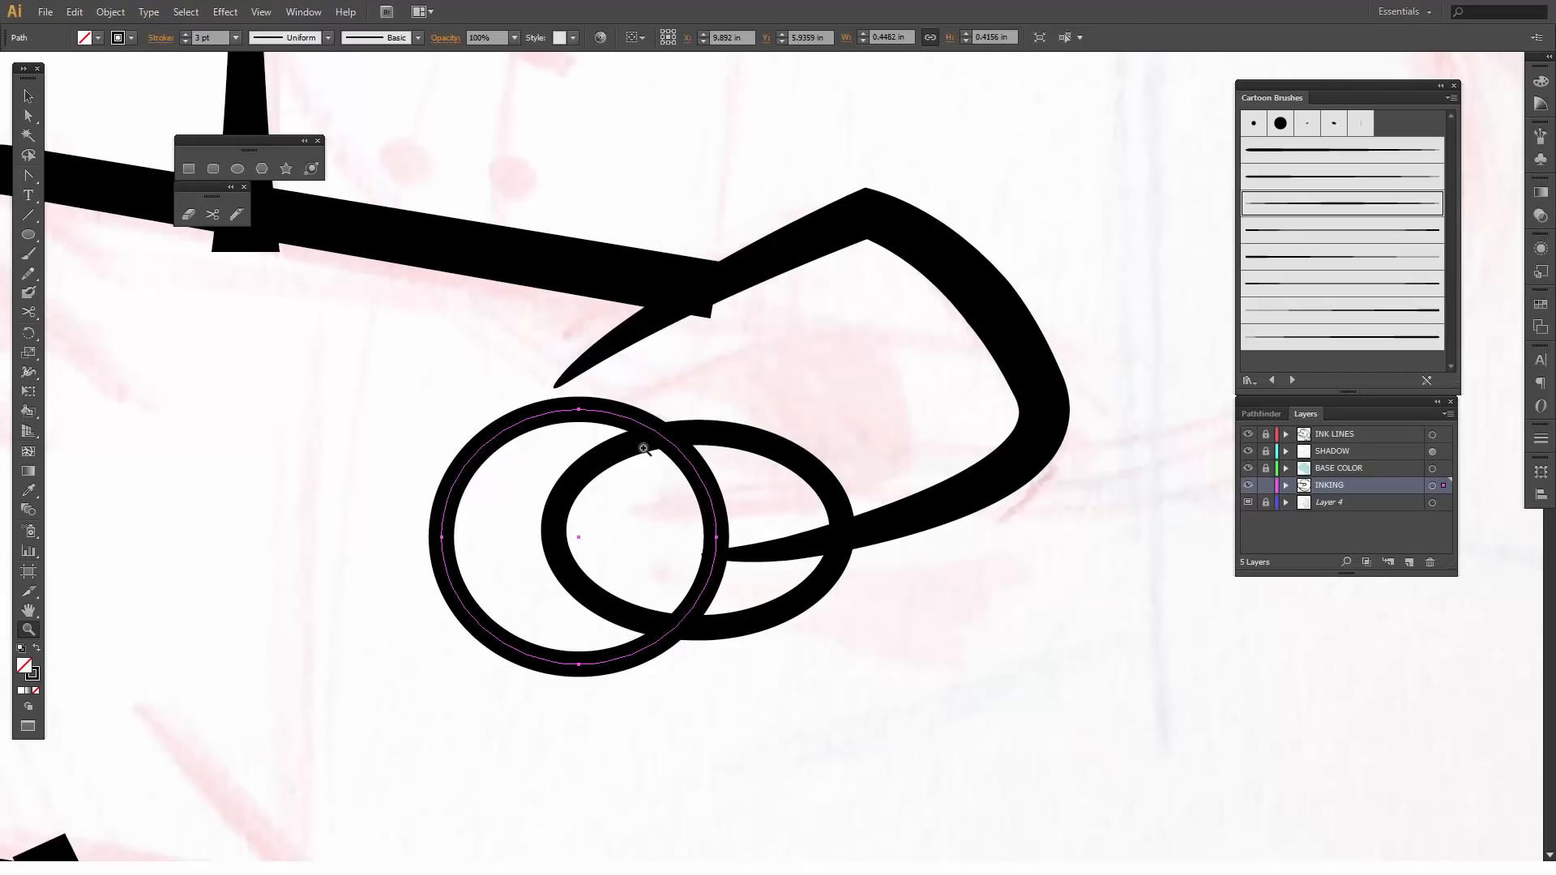
- Cut the rounder ellipse with the Scissors tool at its two crossings with the wider ellipse and delete everything outside the wider ellipse
{"action": "key", "text": "v"}
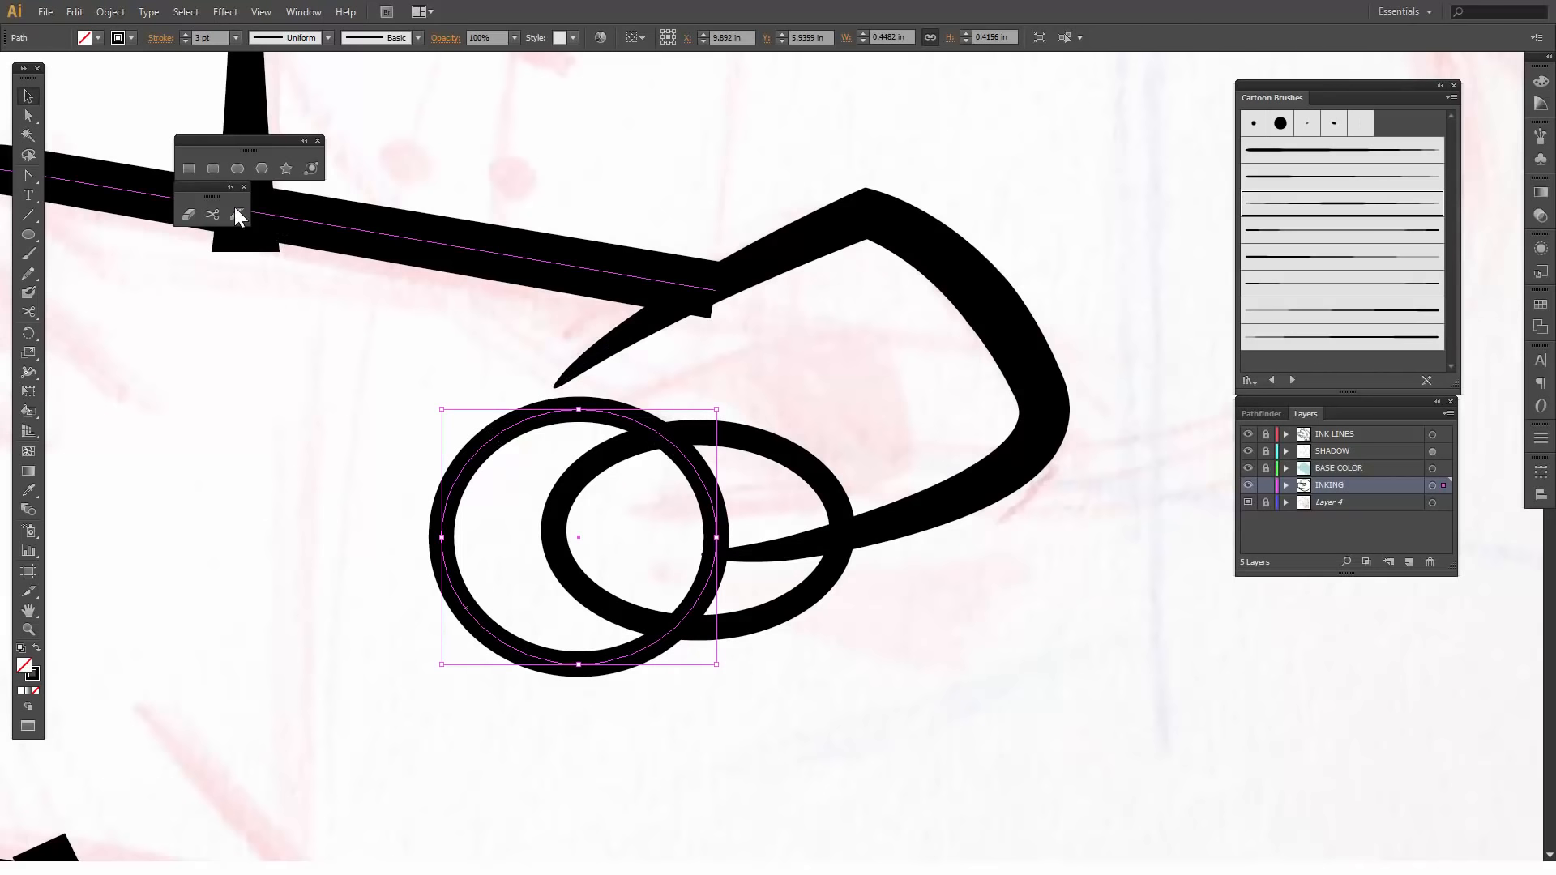
{"action": "left_click", "coordinate": [212, 213]}
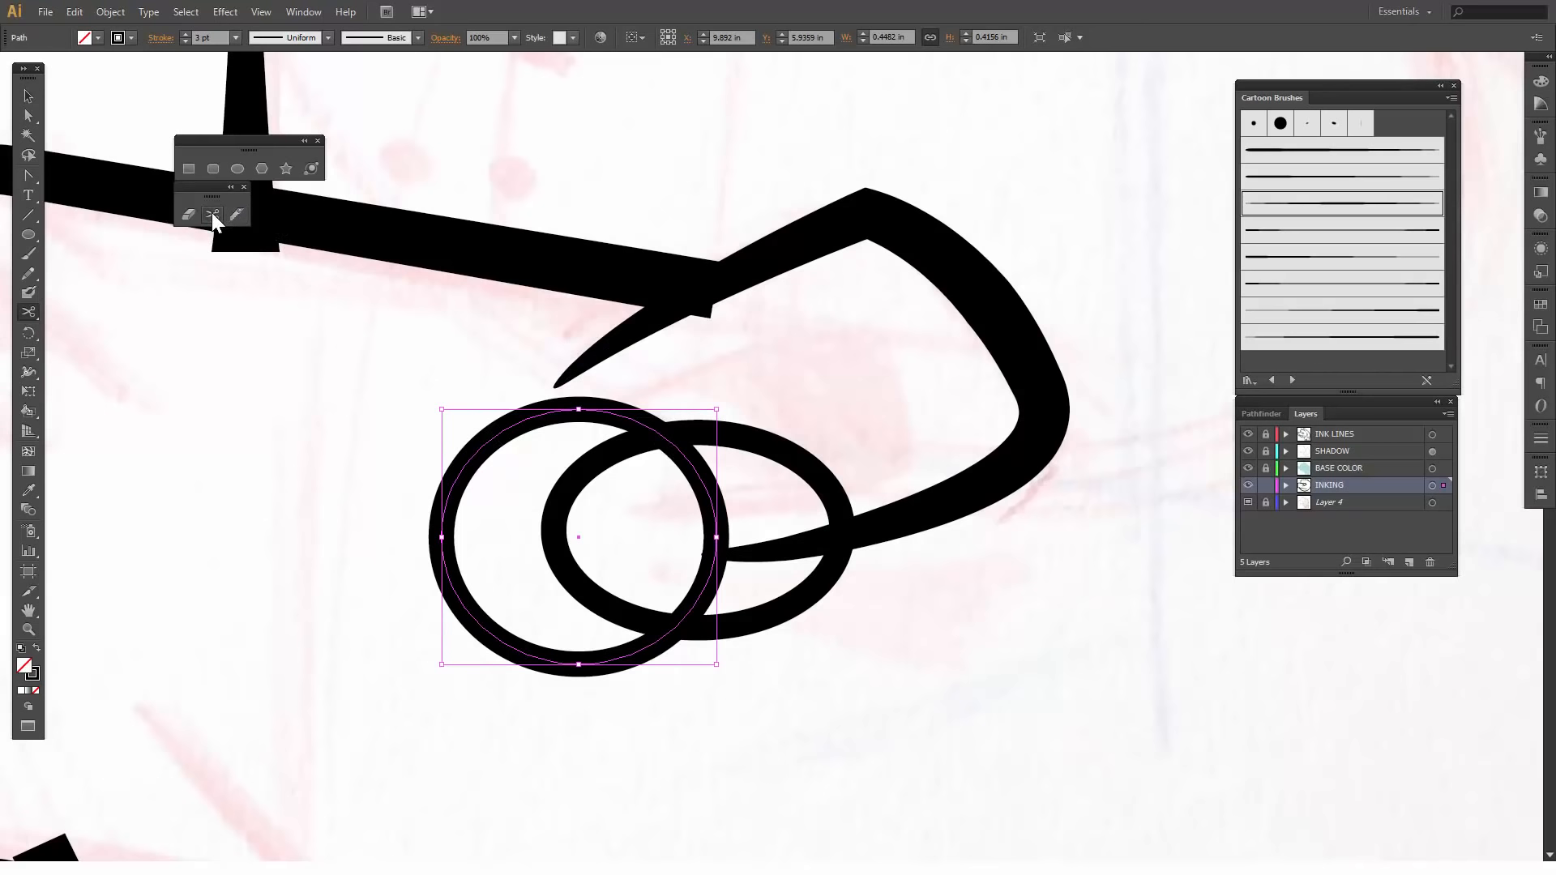
{"action": "left_click", "coordinate": [676, 446]}
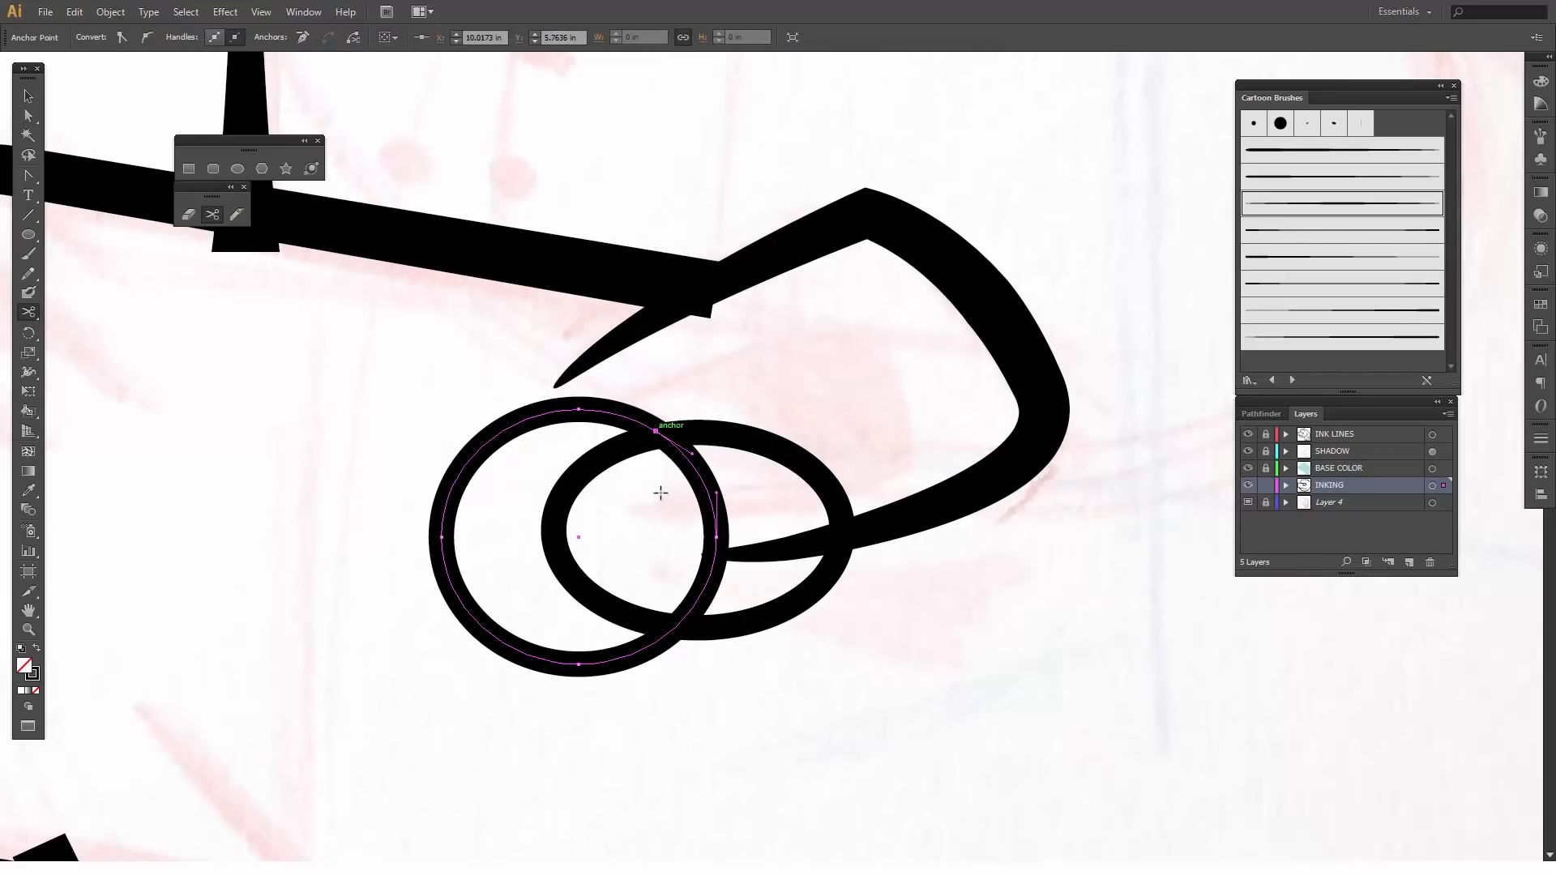
{"action": "left_click", "coordinate": [670, 631]}
{"action": "key", "text": "v"}
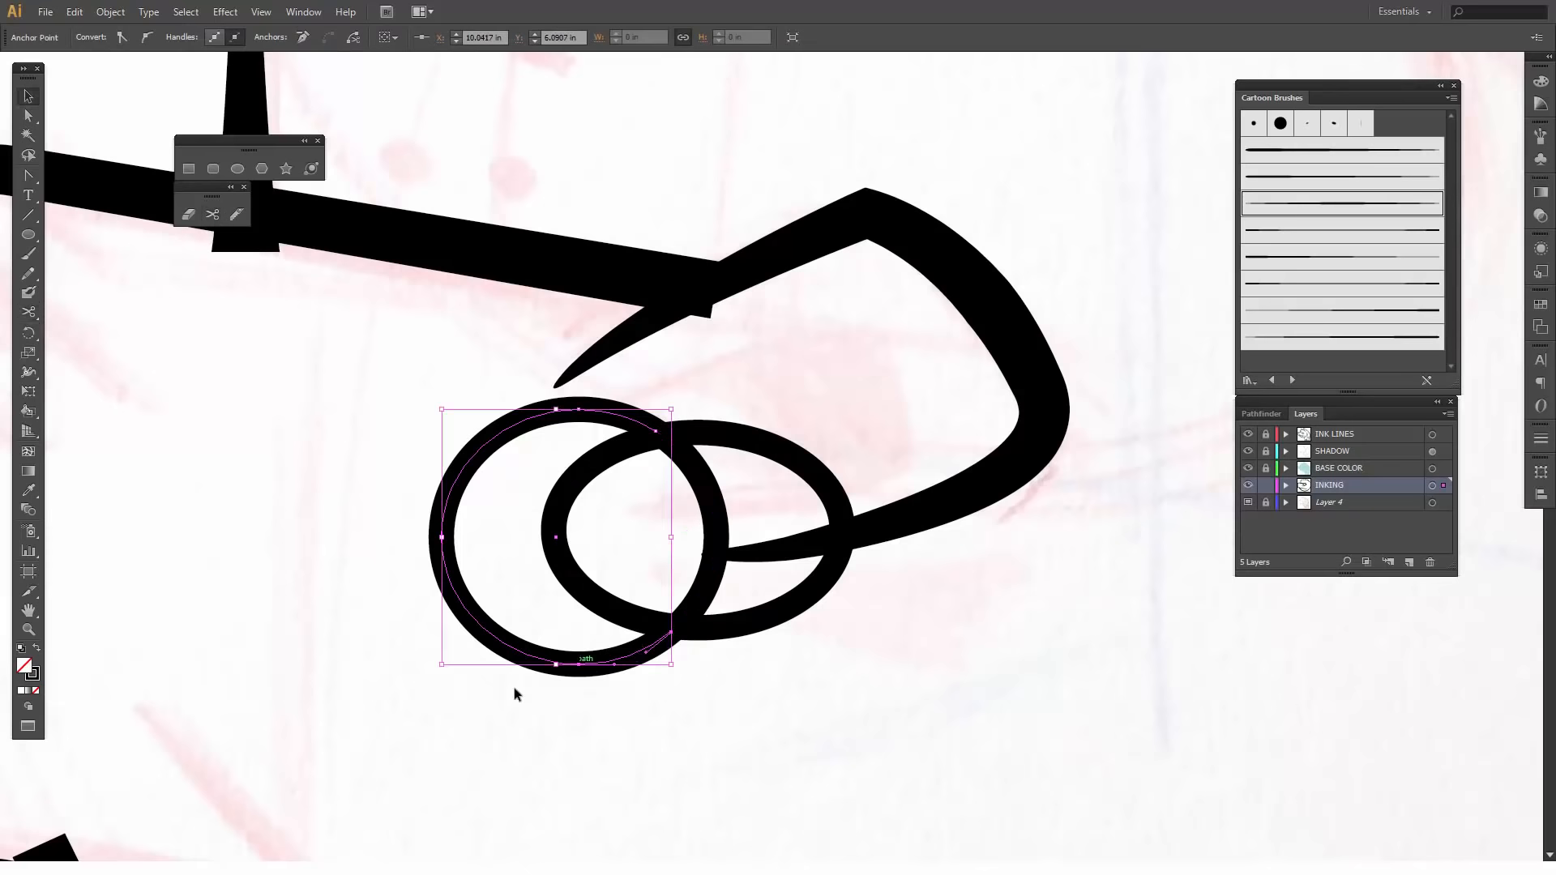
{"action": "key", "text": "Delete"}
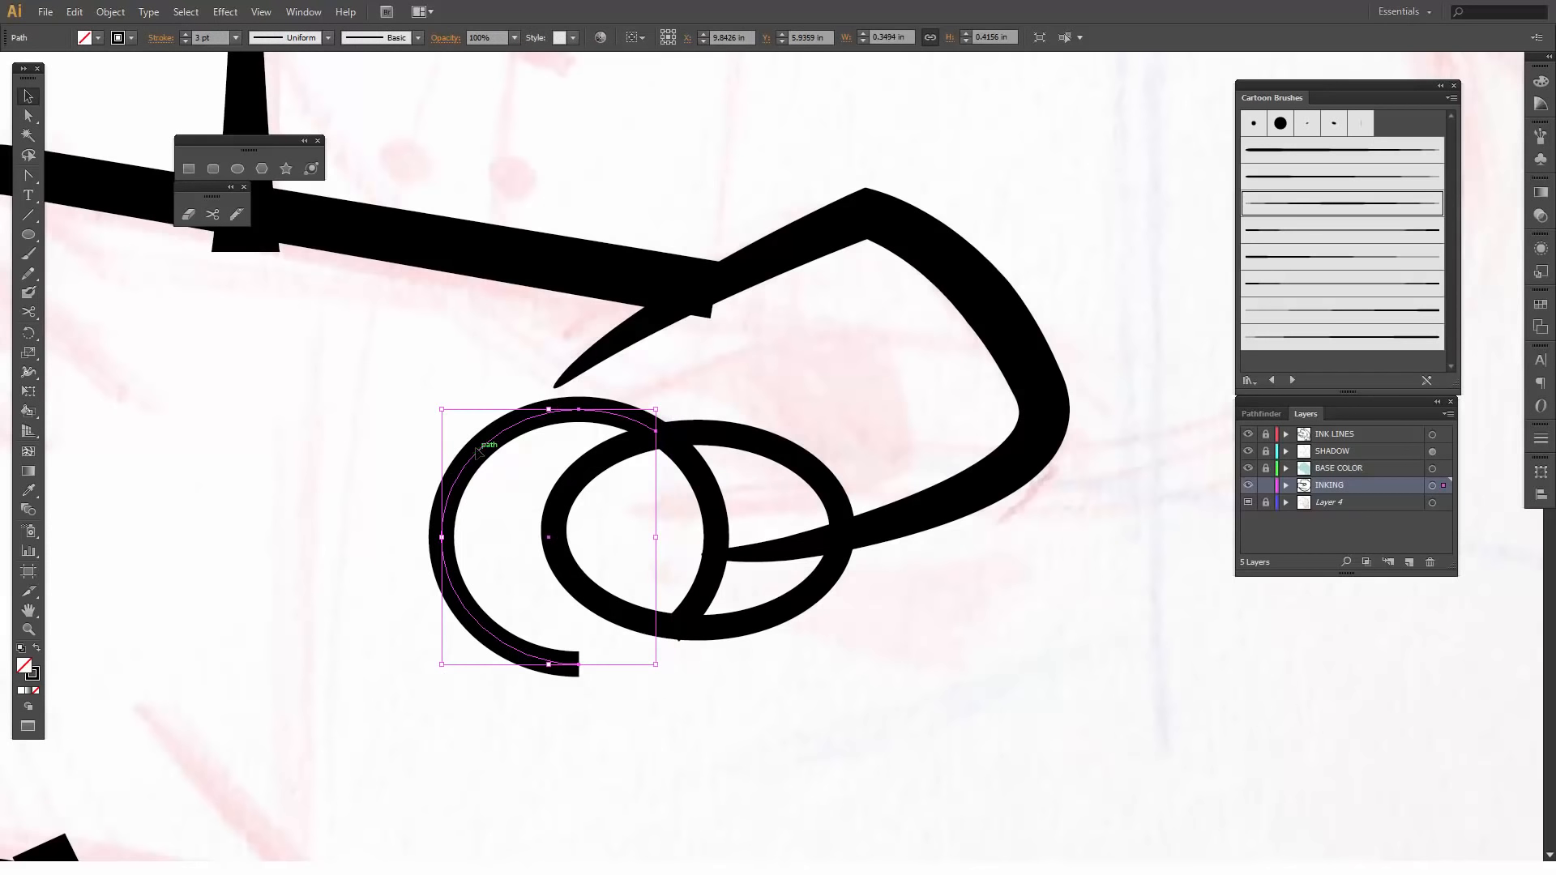
{"action": "key", "text": "Delete"}
- Cut the wider ellipse with the Scissors tool on its upper and lower front edges and delete the front end piece
{"action": "left_click", "coordinate": [552, 484]}
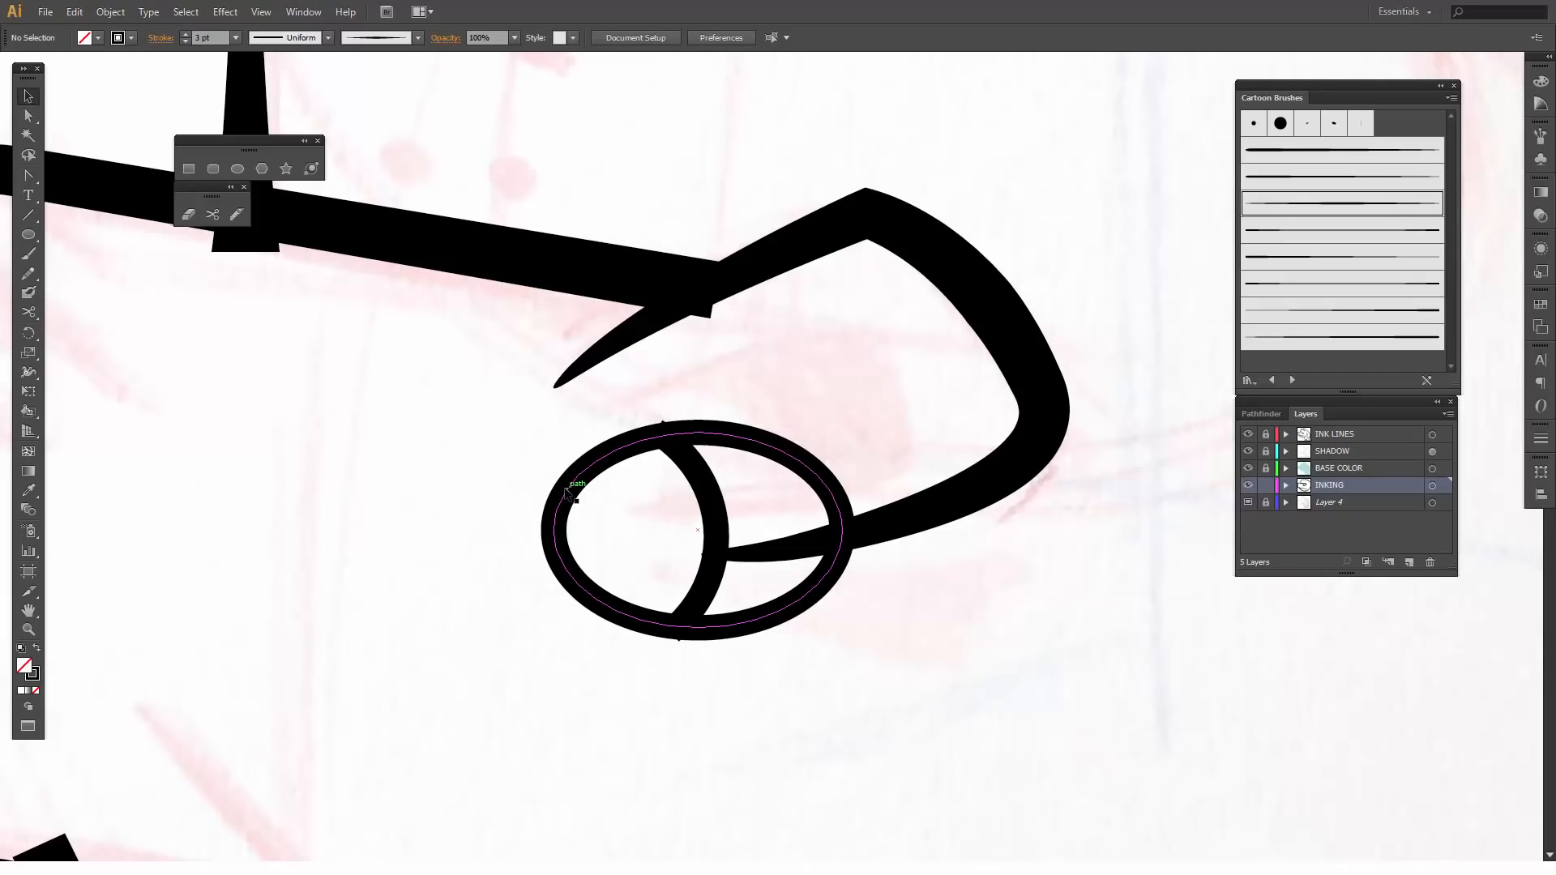
{"action": "left_click", "coordinate": [212, 214]}
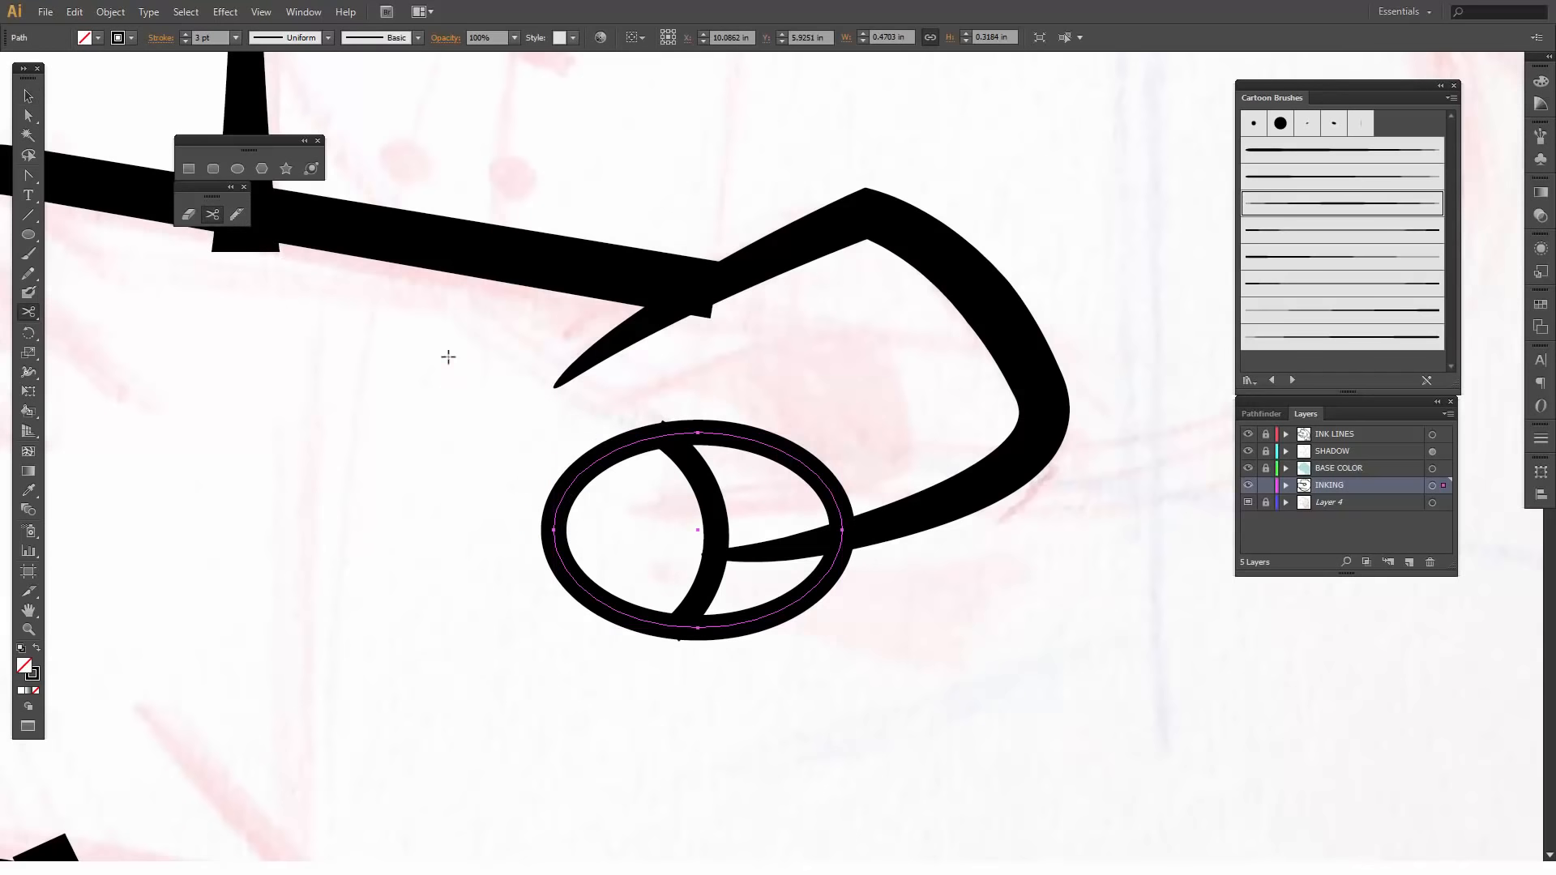
{"action": "left_click", "coordinate": [587, 466]}
{"action": "left_click", "coordinate": [592, 594]}
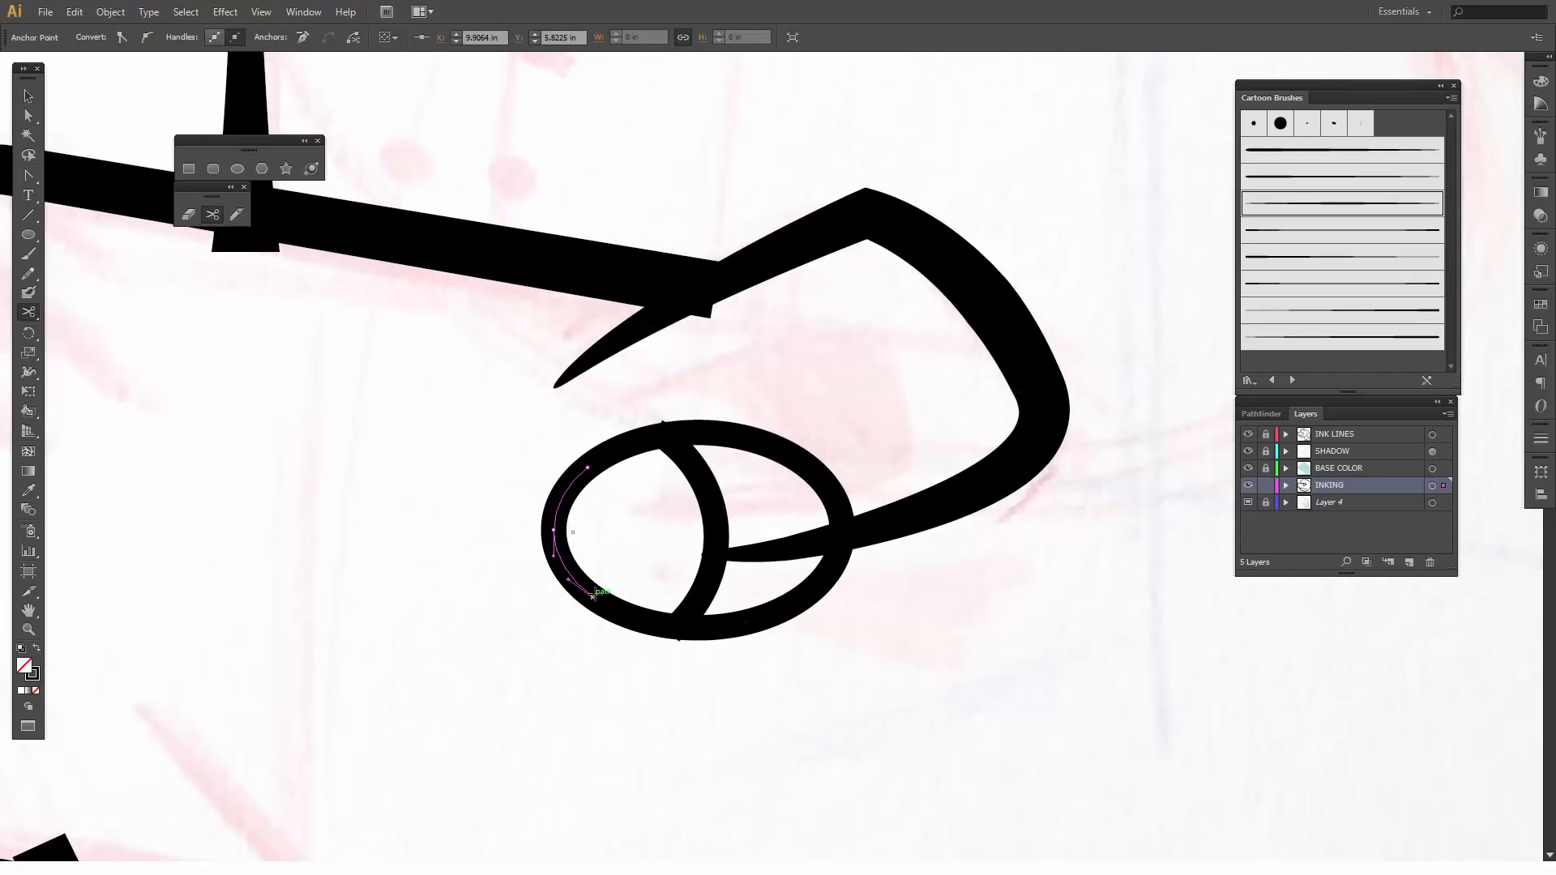
{"action": "key", "text": "v"}
{"action": "left_click", "coordinate": [514, 616]}
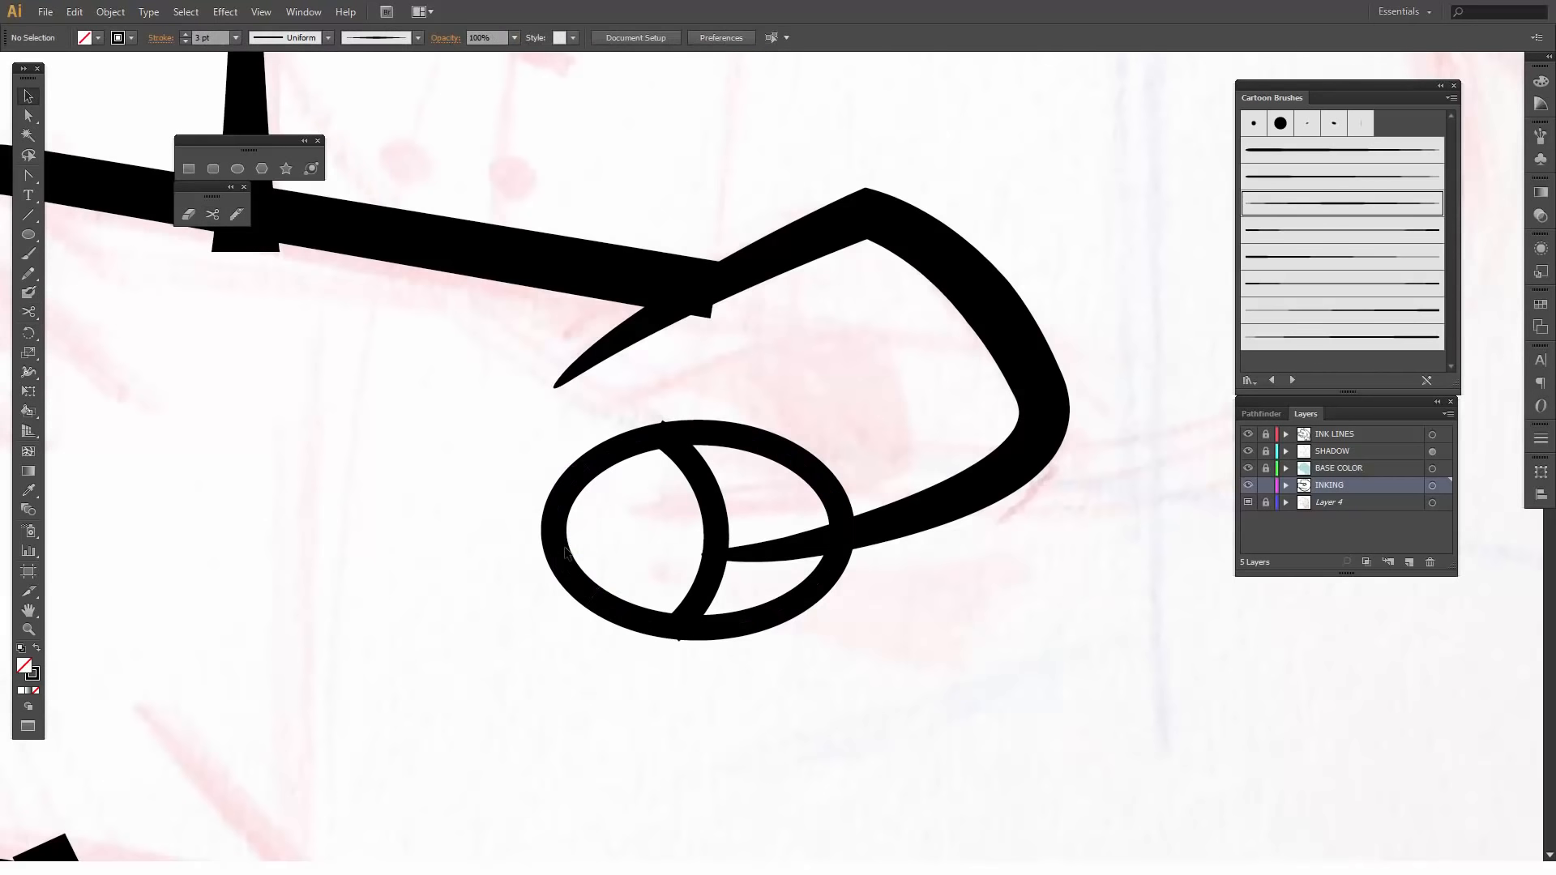
{"action": "left_click", "coordinate": [558, 548]}
{"action": "key", "text": "Delete"}
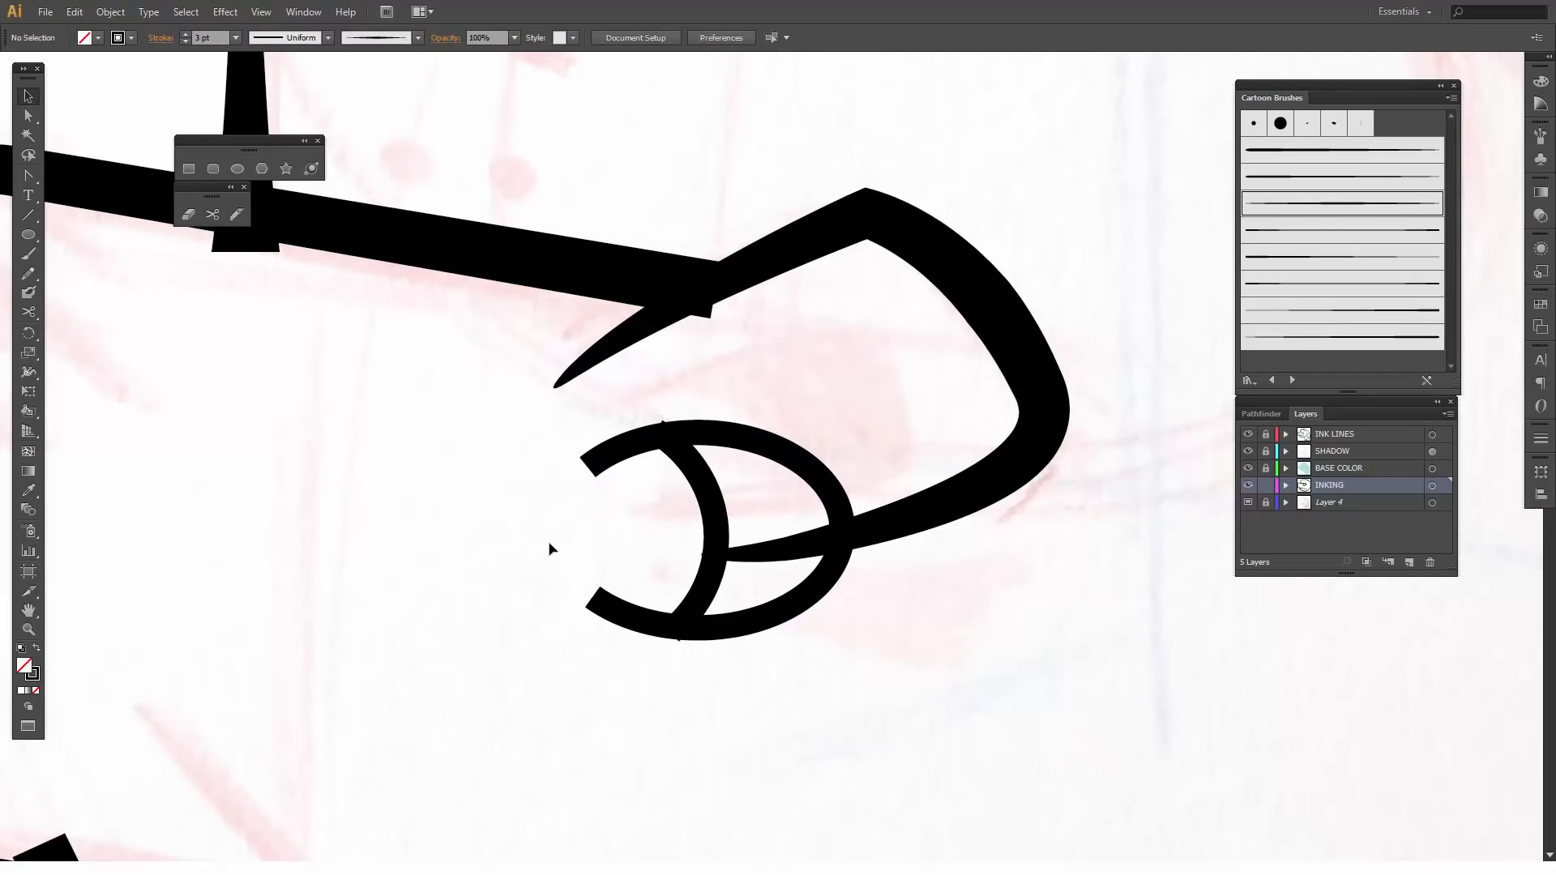
- Apply the Cartoon Brushes stroke tapered at both ends to the open wider ellipse and set its stroke weight to 2 pt
{"action": "left_click", "coordinate": [626, 458]}
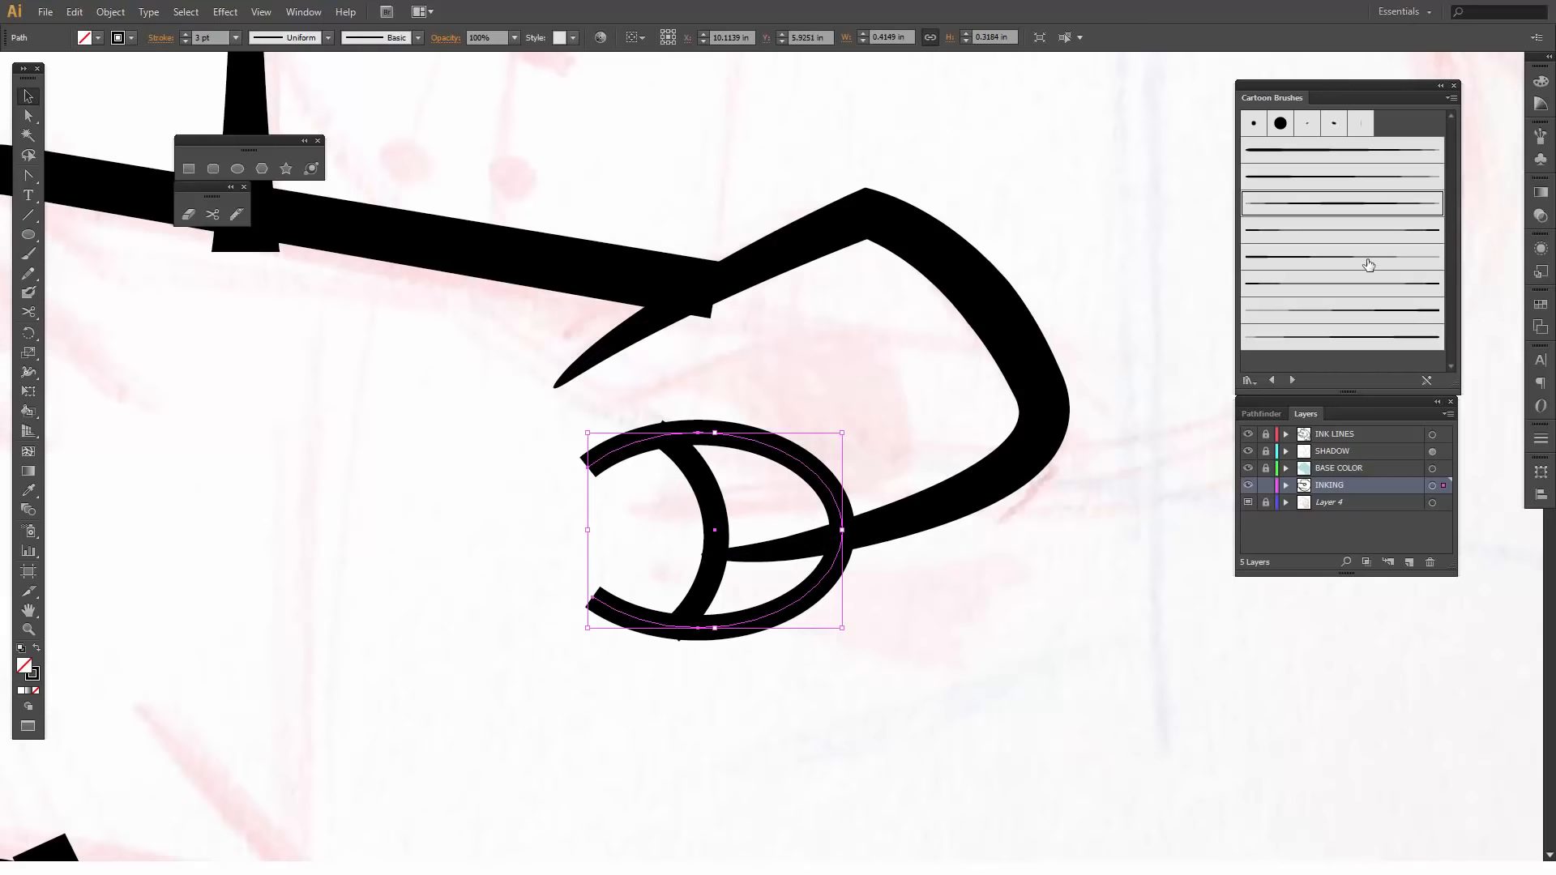
{"action": "left_click", "coordinate": [1324, 213]}
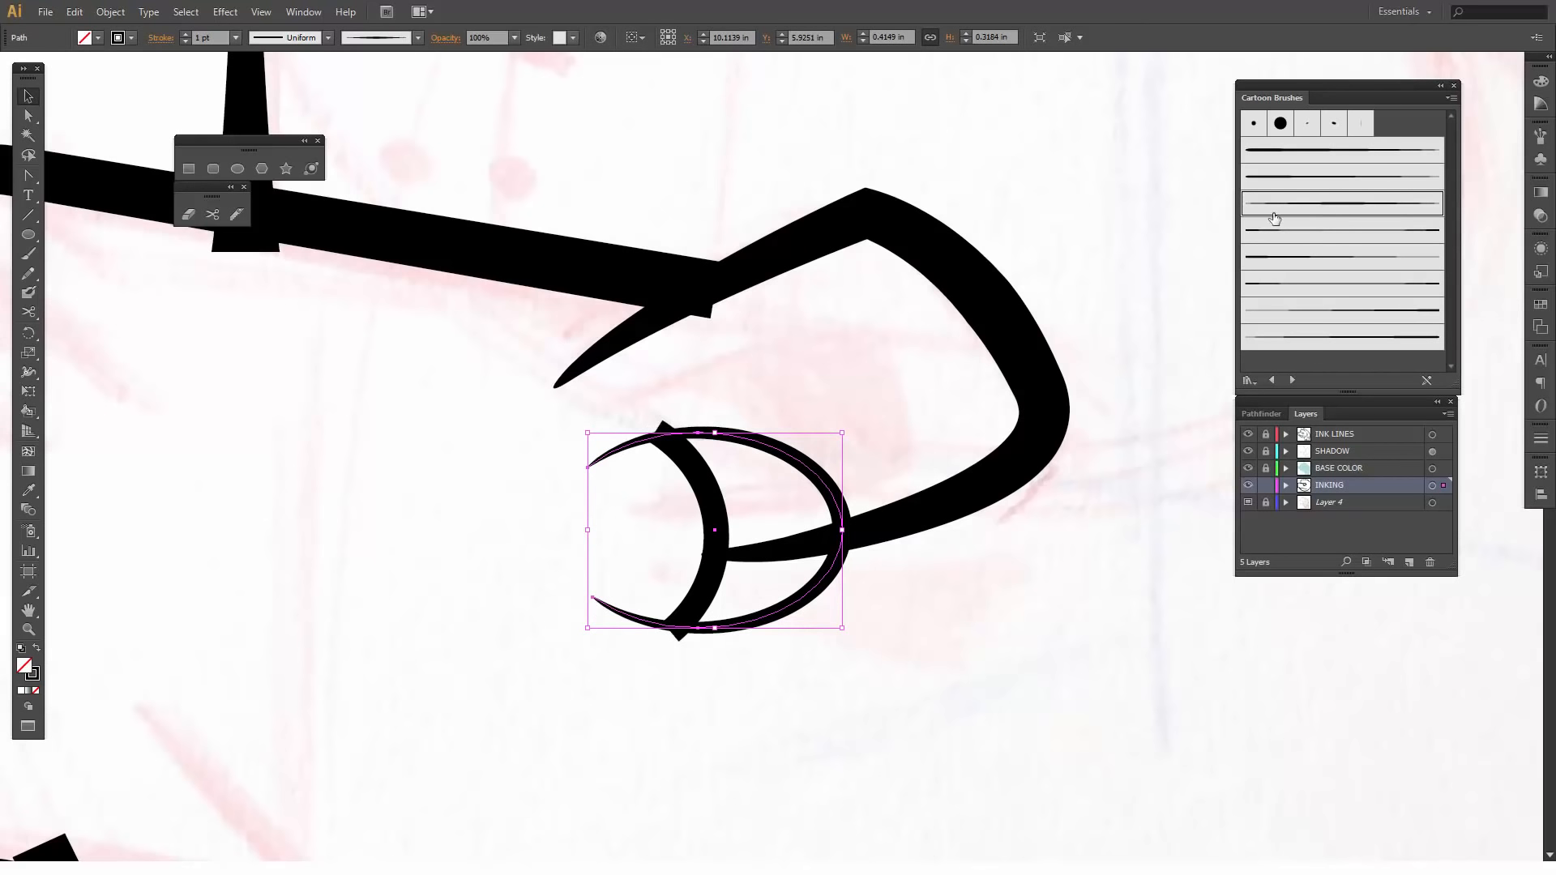
{"action": "left_click", "coordinate": [184, 33]}
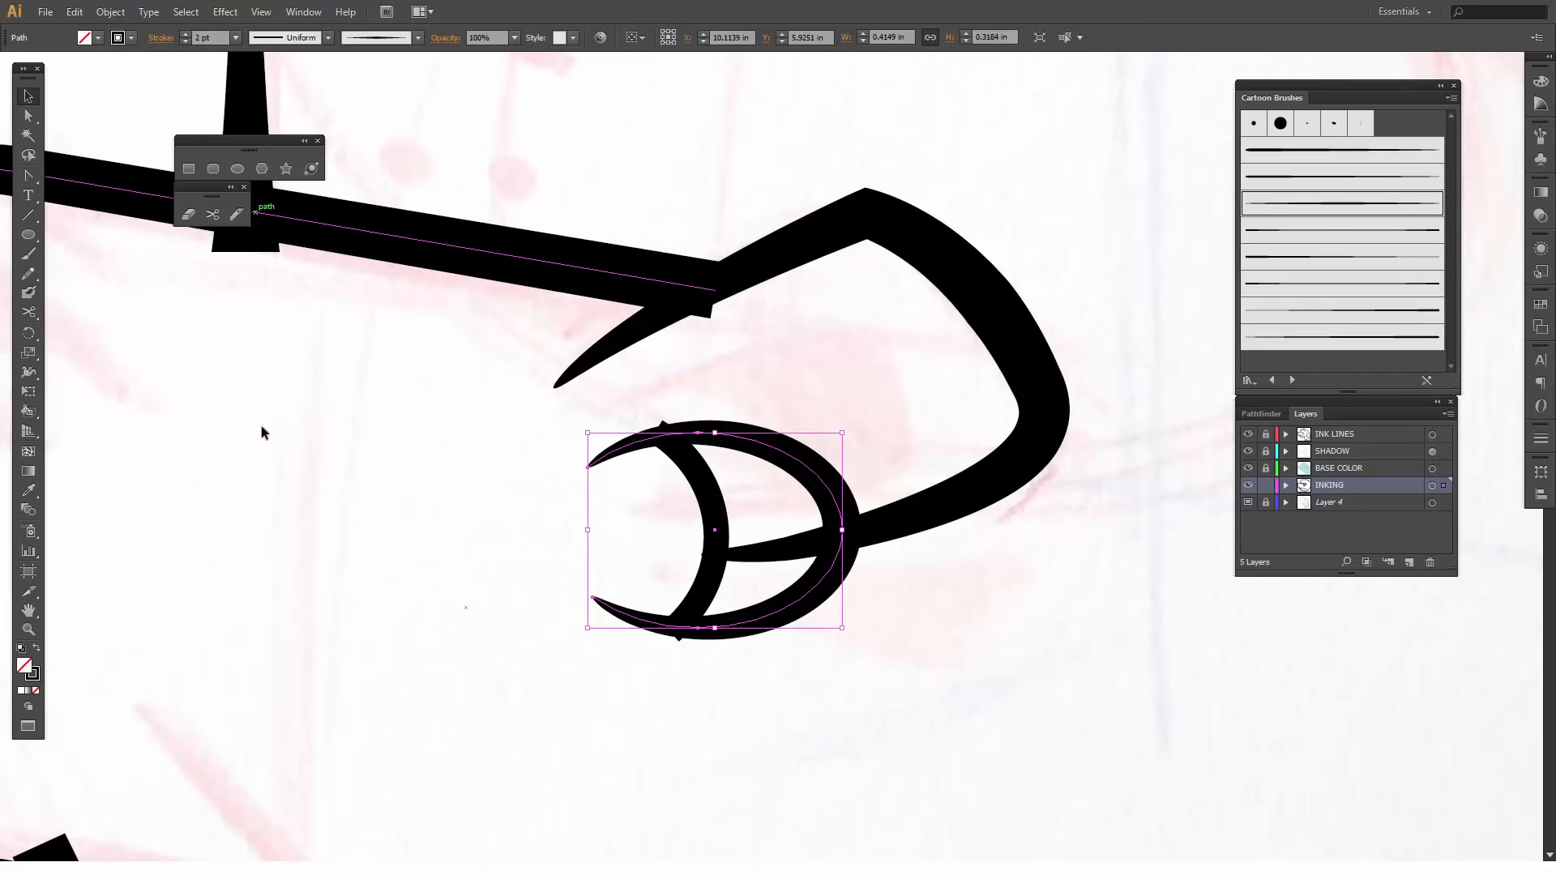
- Select the open ellipse and the inner arc together, rotate them slightly counterclockwise and move them inside the eye outline
{"action": "key", "text": "a"}
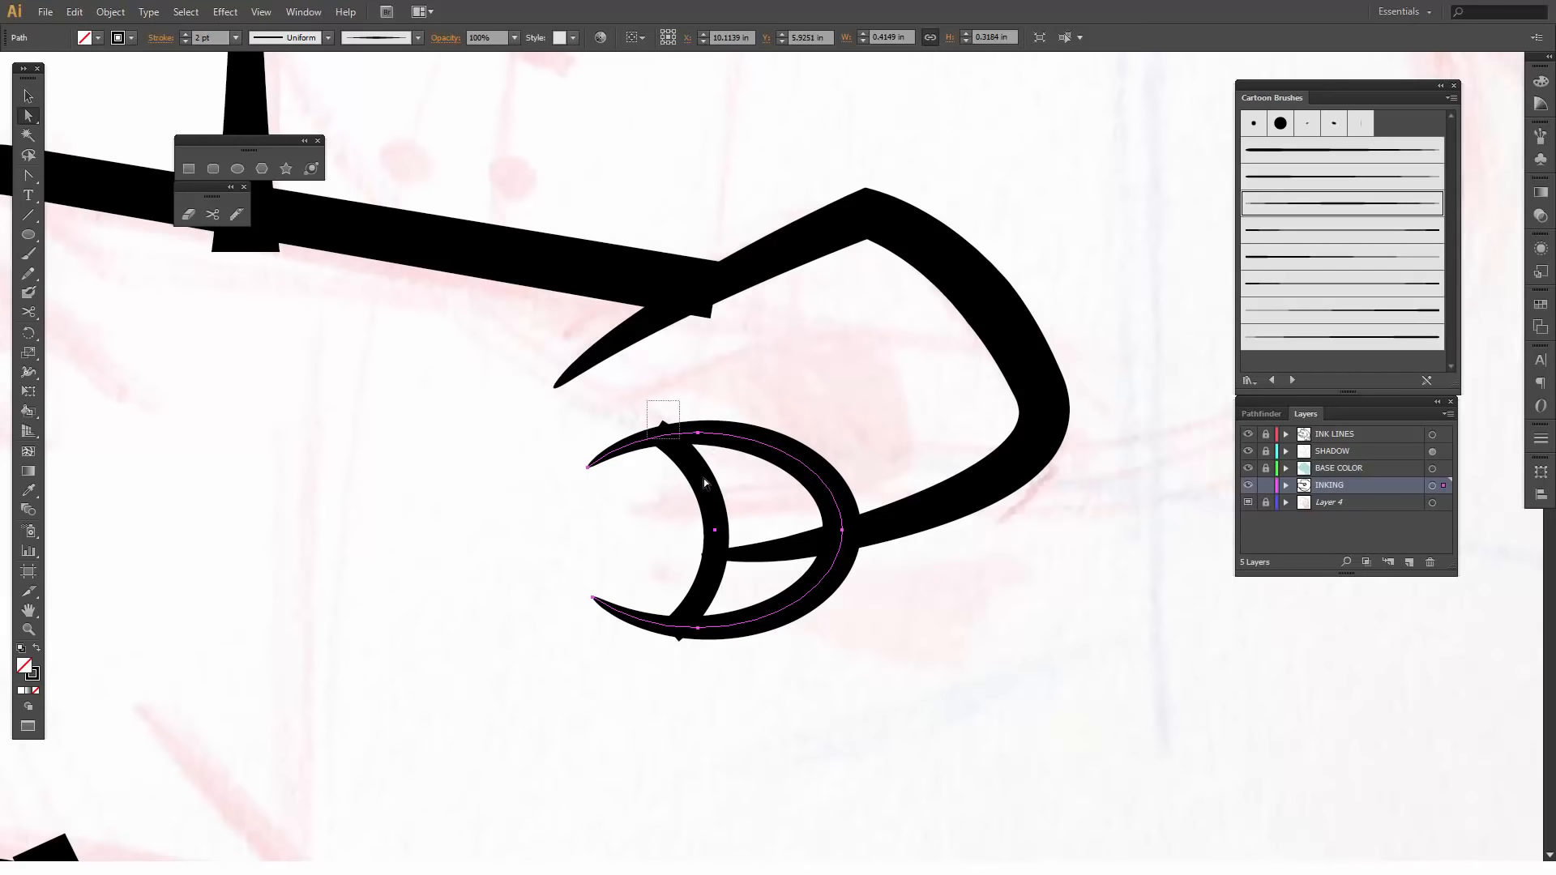
{"action": "left_click", "coordinate": [718, 485]}
{"action": "key", "text": "v"}
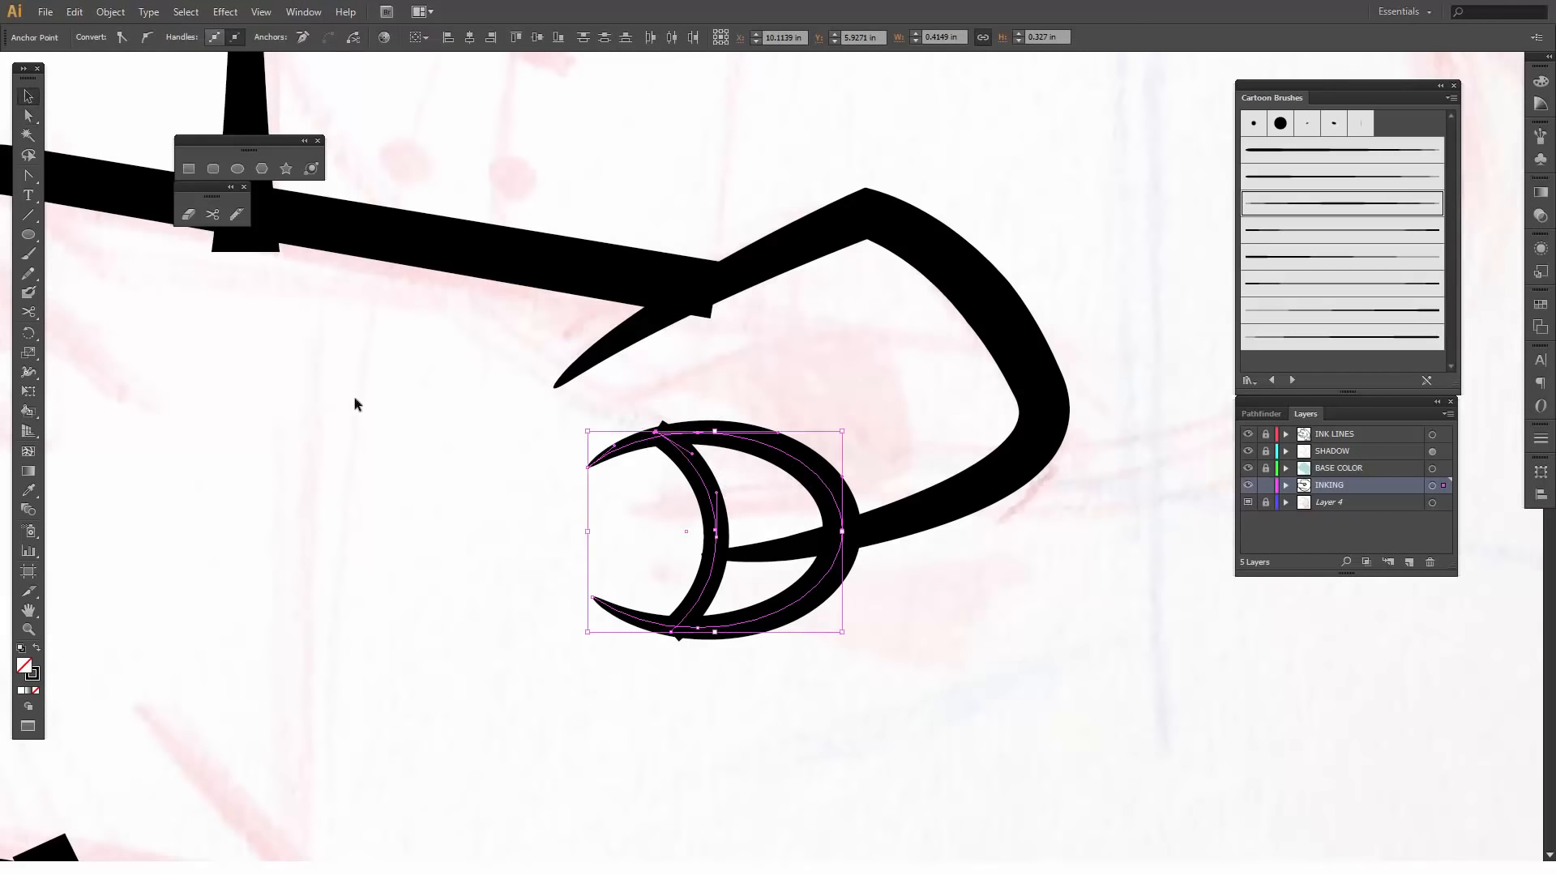
{"action": "left_click", "coordinate": [625, 476]}
{"action": "left_click_drag", "start_coordinate": [552, 413], "coordinate": [819, 384]}
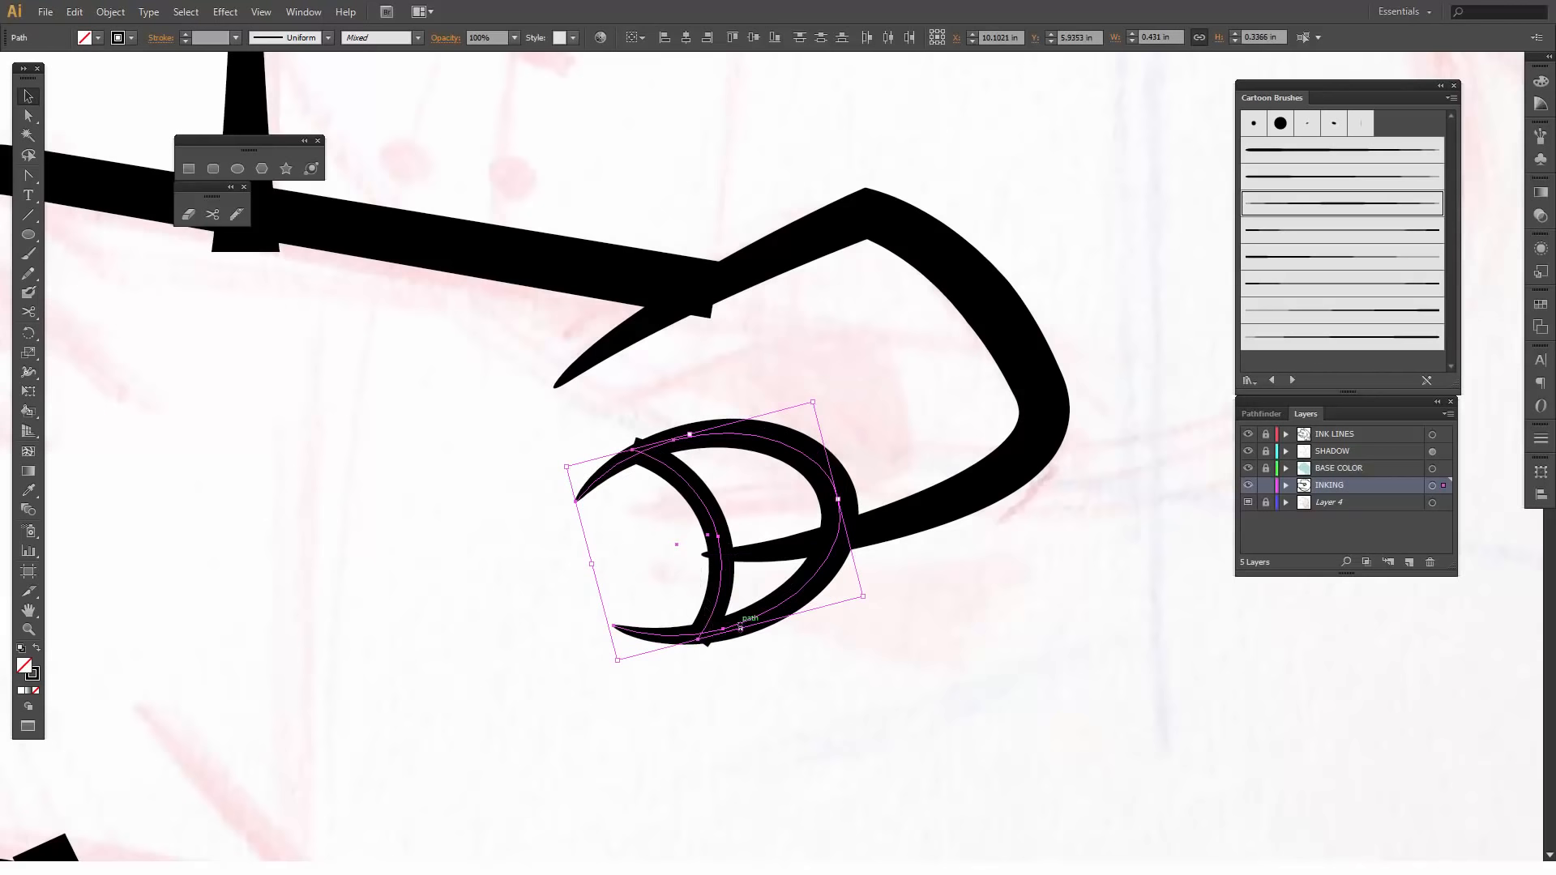
{"action": "left_click_drag", "start_coordinate": [709, 507], "coordinate": [790, 389]}
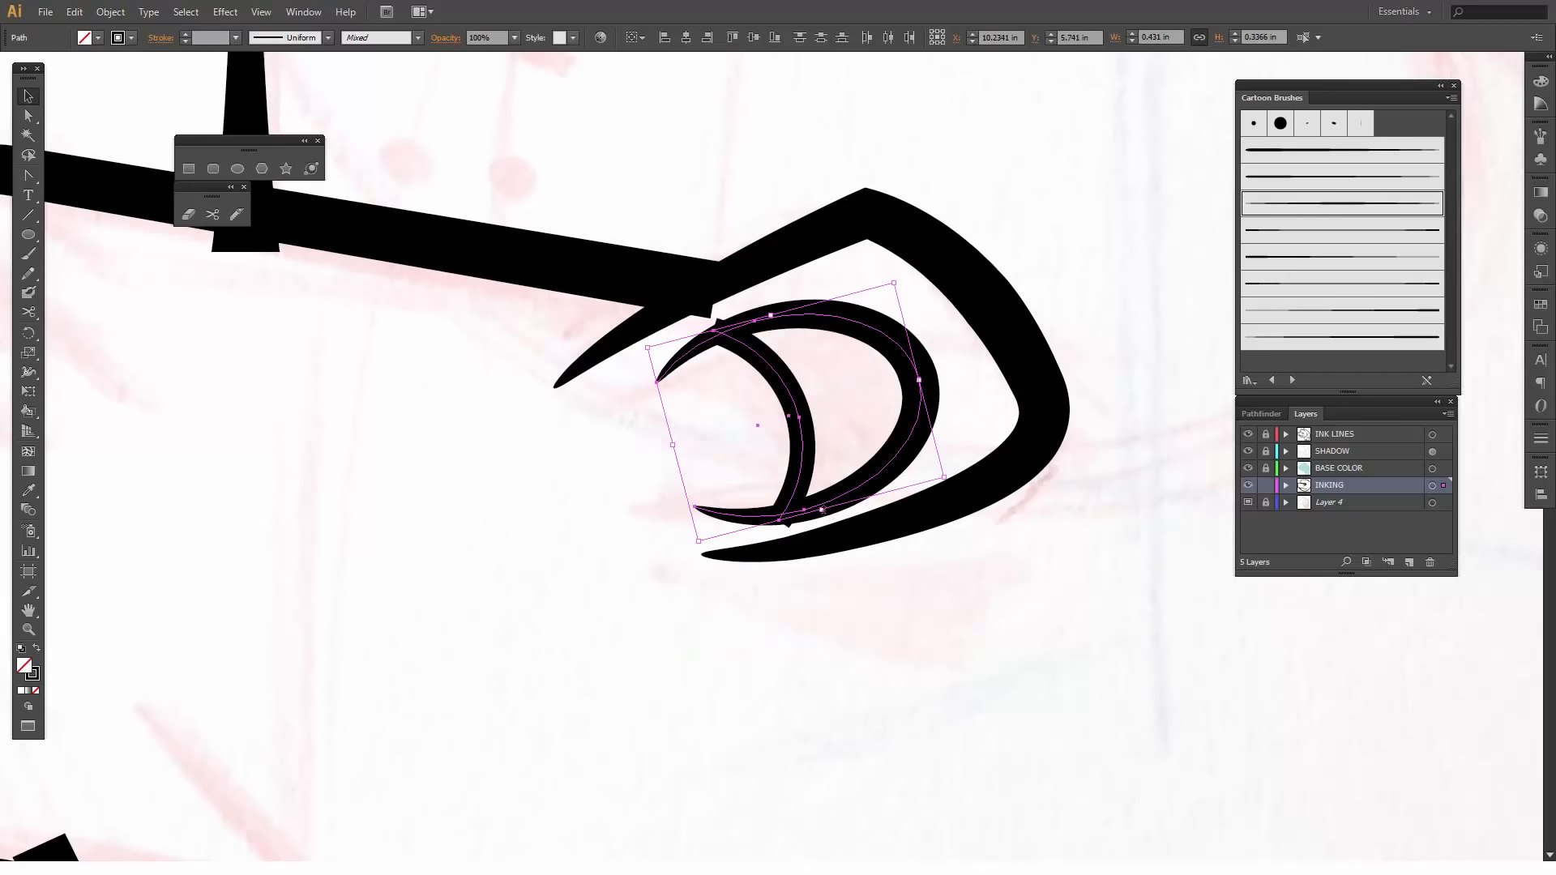
- Scale the iris and pupil shapes down to about 0.38 by 0.26 in and nudge them slightly up and toward the snout
{"action": "left_click_drag", "start_coordinate": [822, 510], "coordinate": [818, 495]}
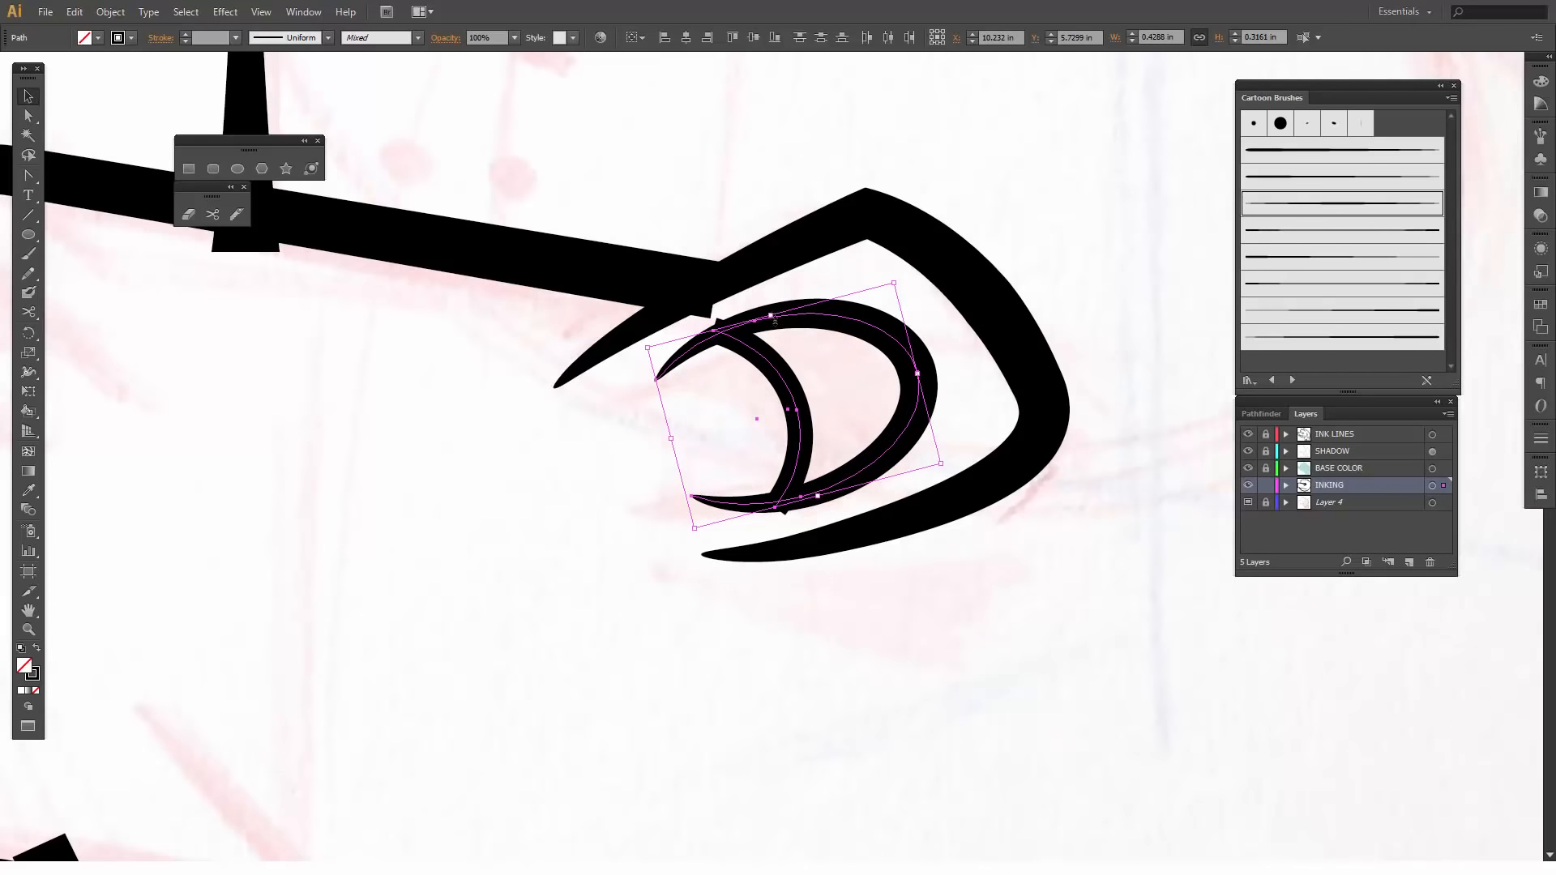
{"action": "left_click_drag", "start_coordinate": [775, 321], "coordinate": [784, 357]}
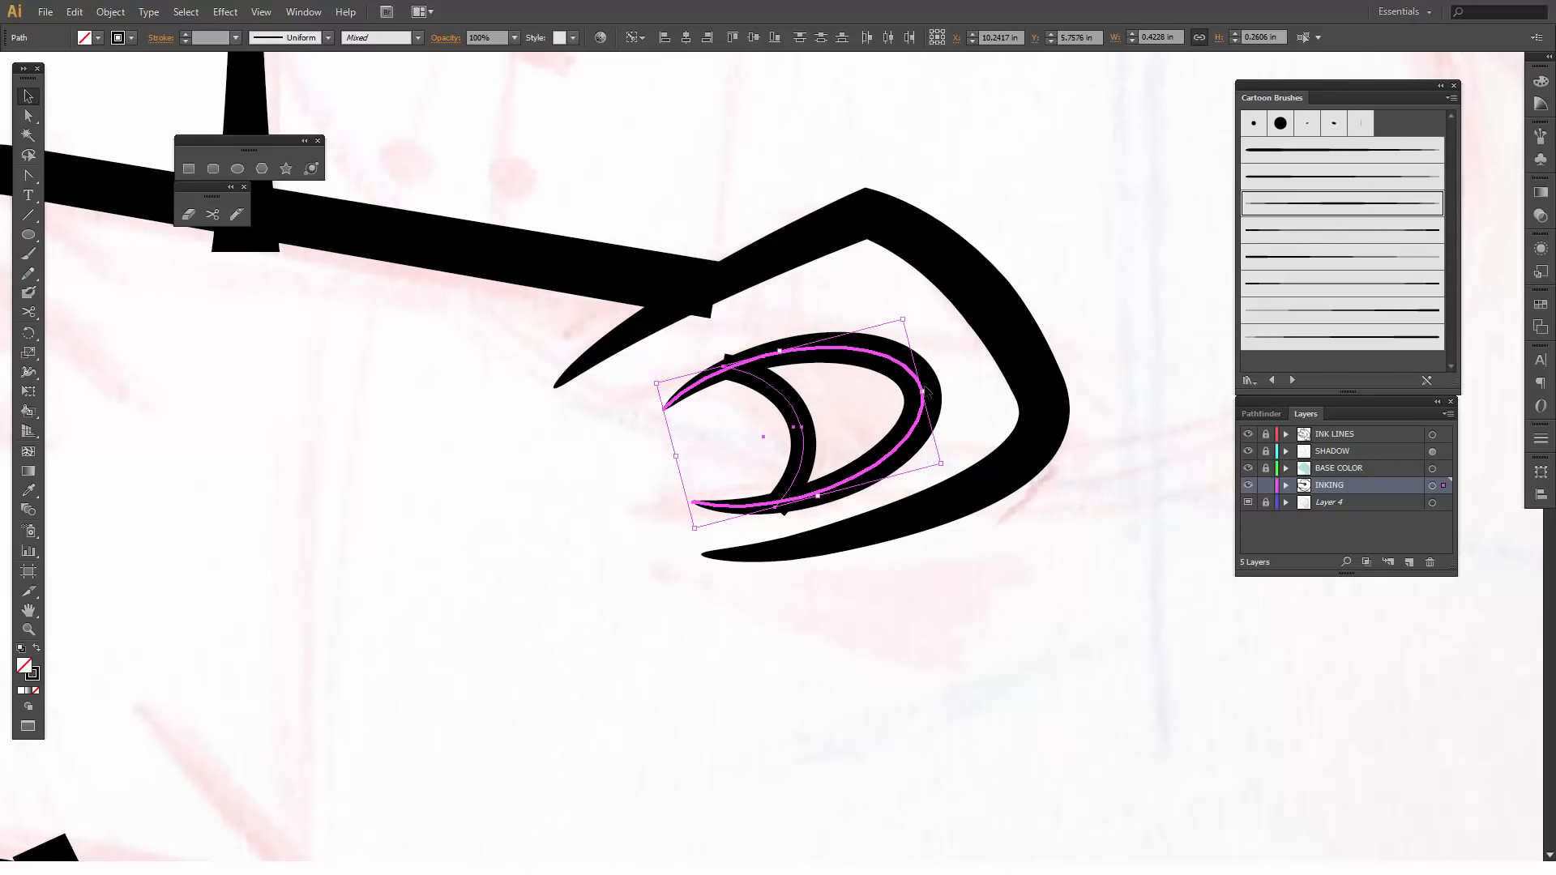
{"action": "left_click_drag", "start_coordinate": [924, 392], "coordinate": [894, 400]}
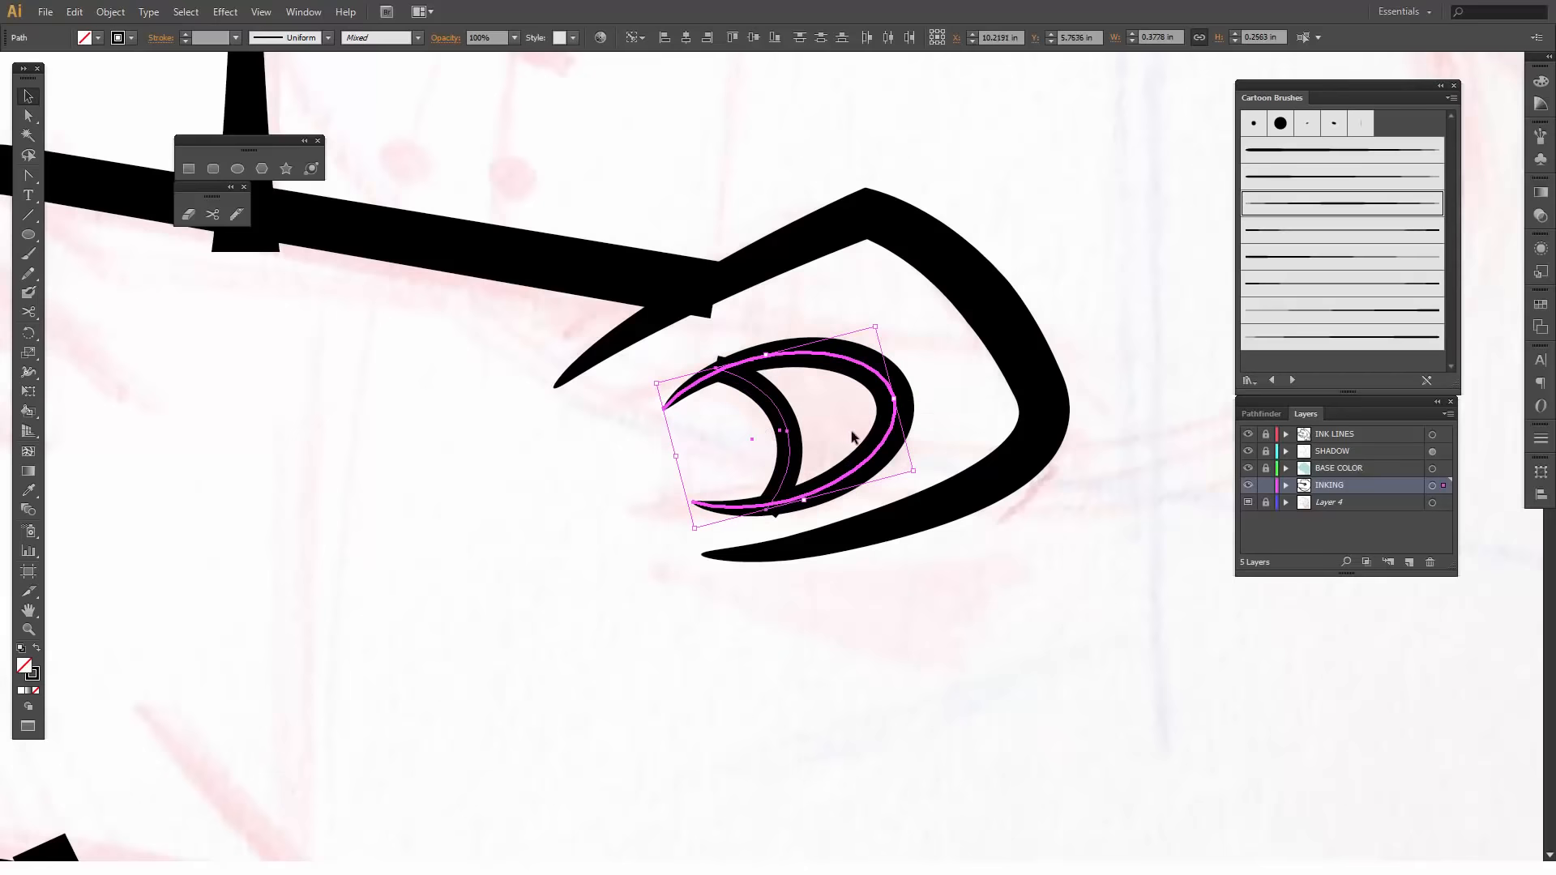
{"action": "key", "text": "Up"}
{"action": "key", "text": "Up"}
{"action": "key", "text": "Down"}
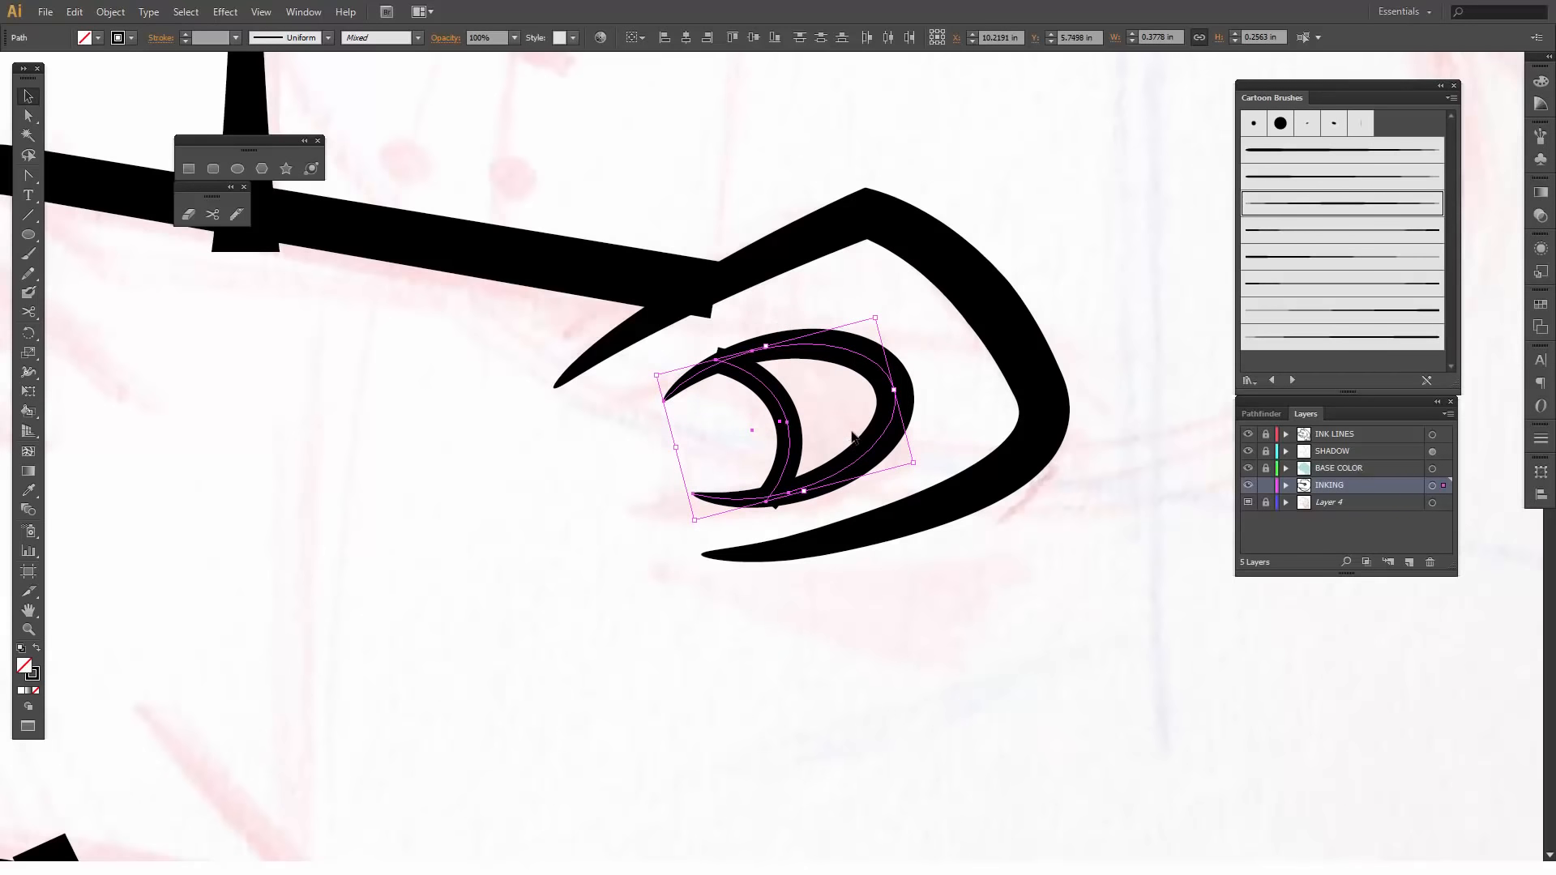
{"action": "key", "text": "Left"}
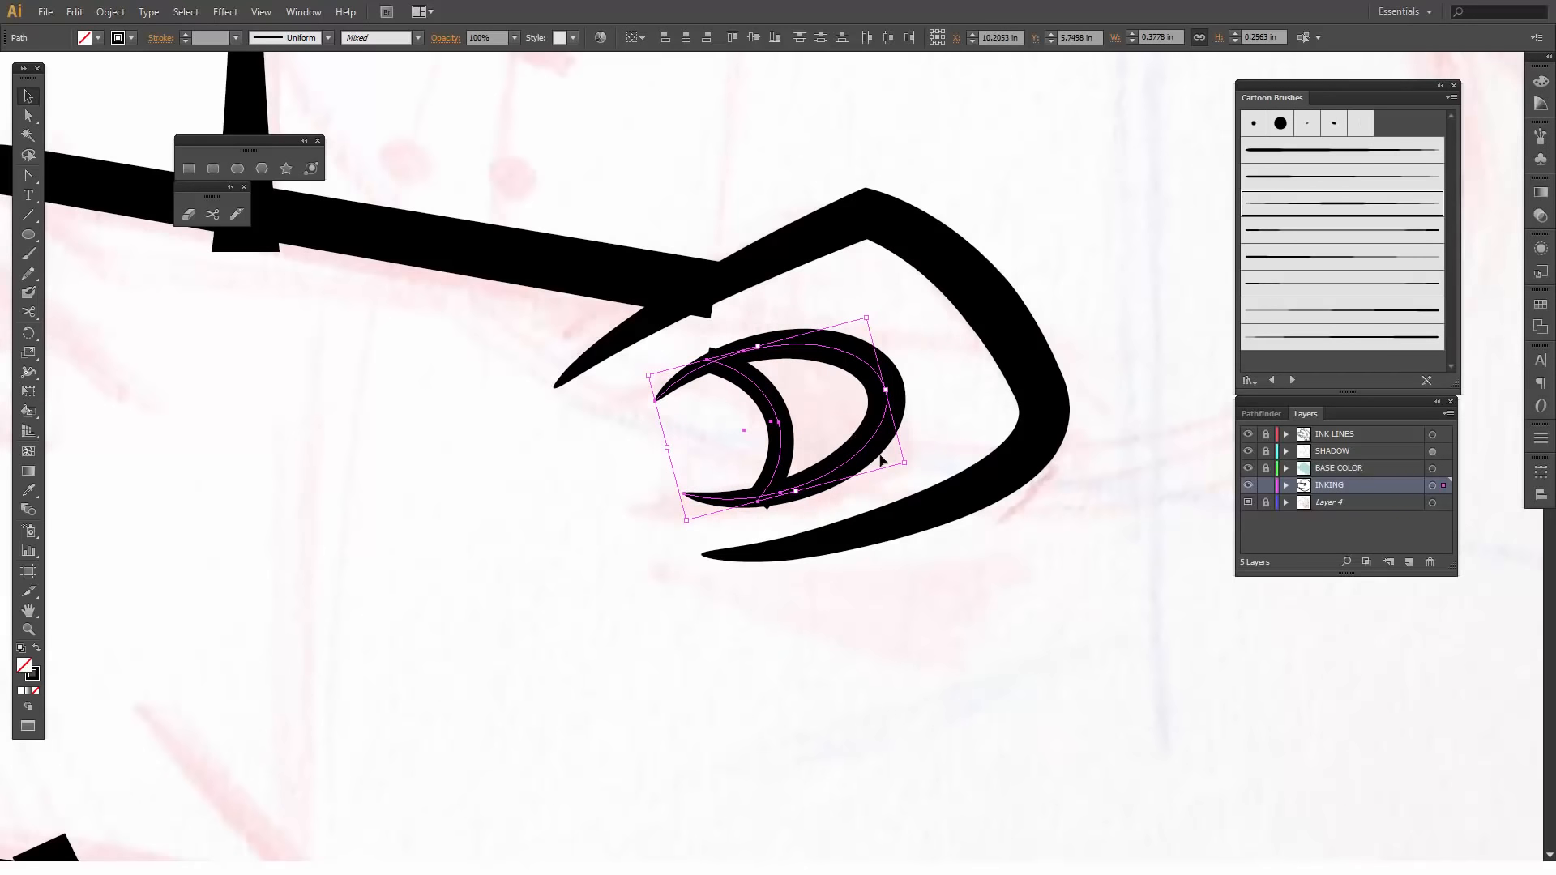
{"action": "left_click", "coordinate": [1063, 628]}
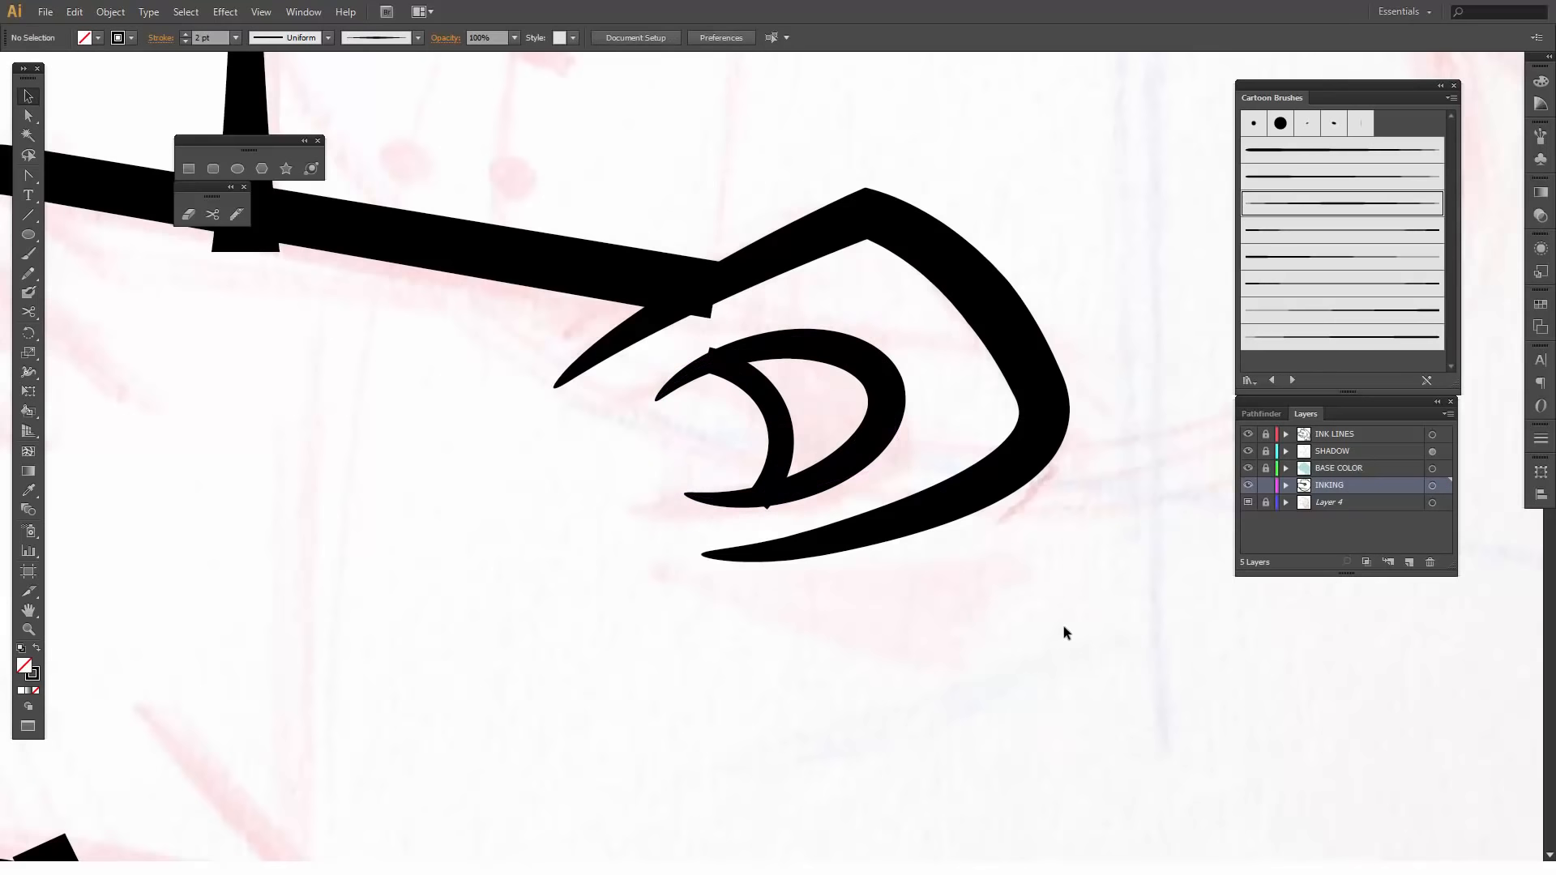
{"action": "key", "text": "ctrl+minus"}
{"action": "key", "text": "ctrl+minus"}
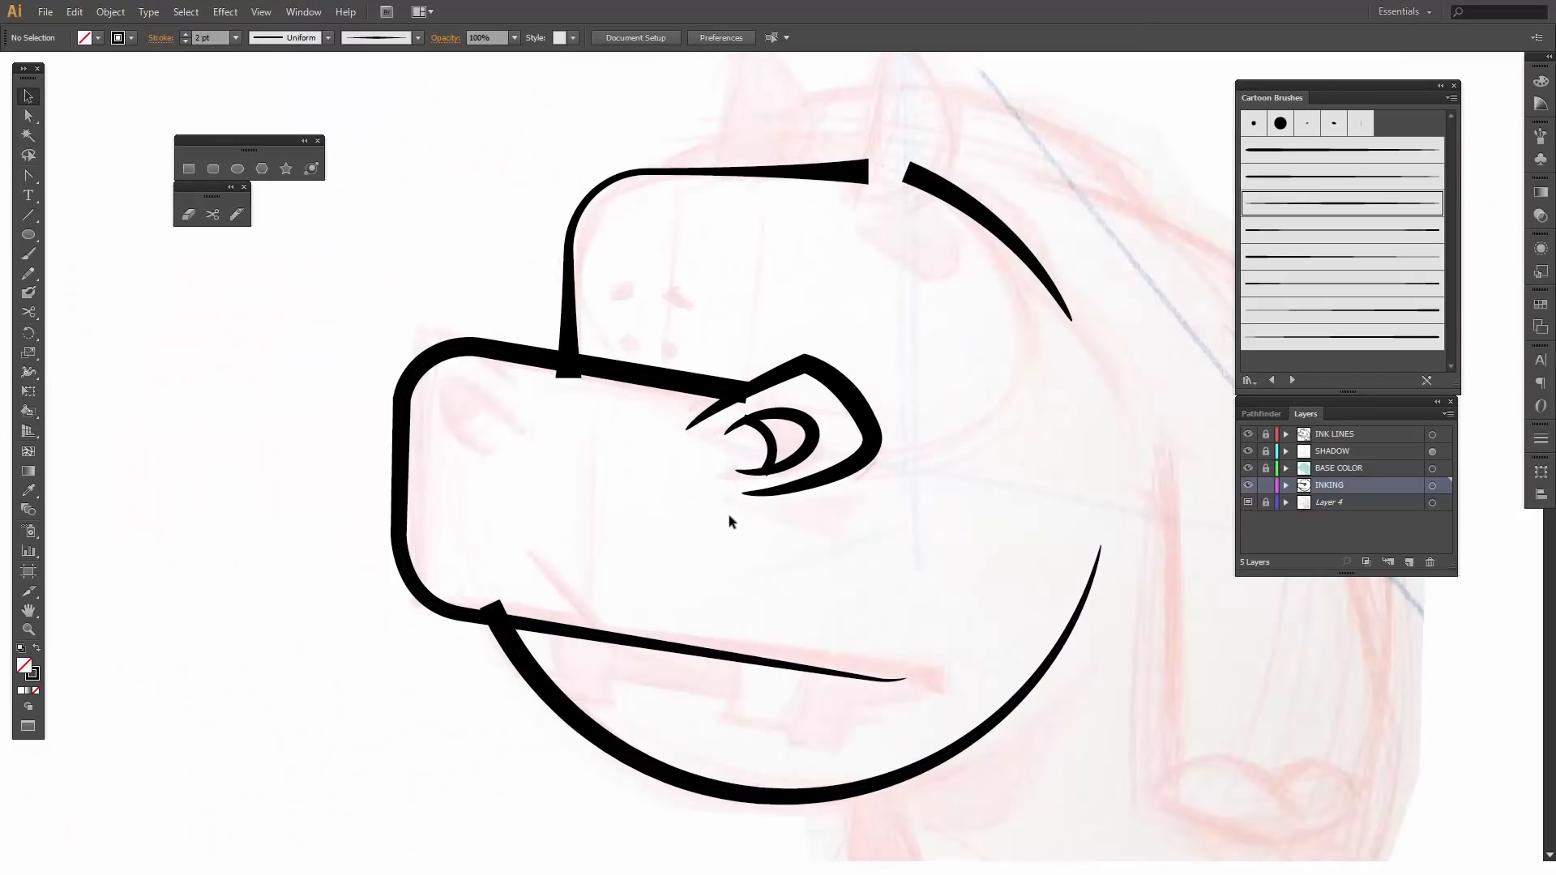
{"action": "left_click_drag", "start_coordinate": [724, 517], "coordinate": [826, 451]}
{"action": "right_click", "coordinate": [848, 474]}
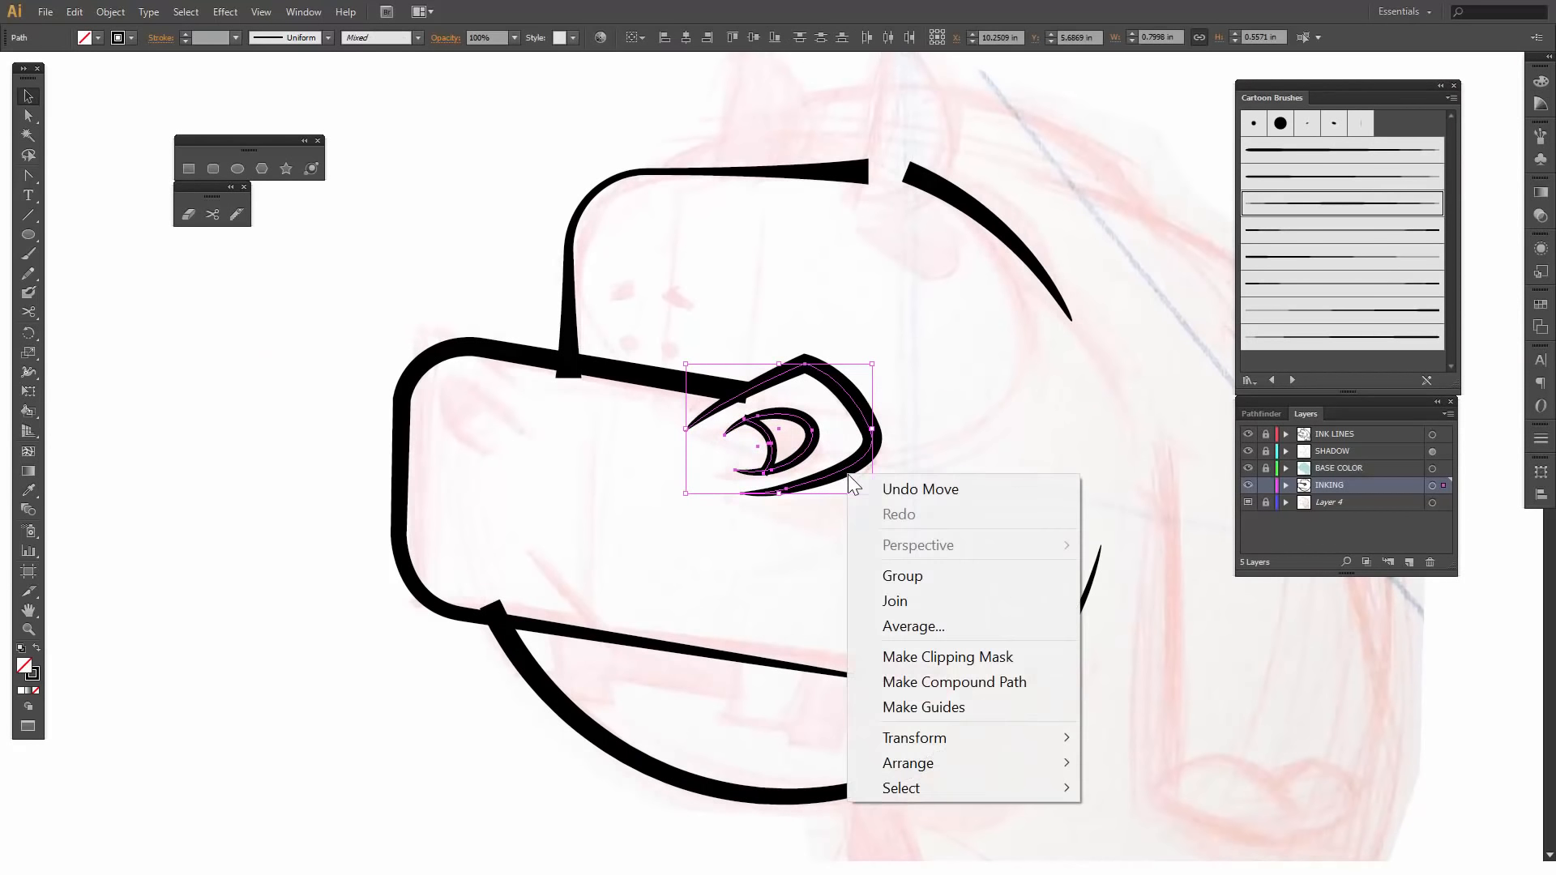
{"action": "left_click", "coordinate": [747, 539]}
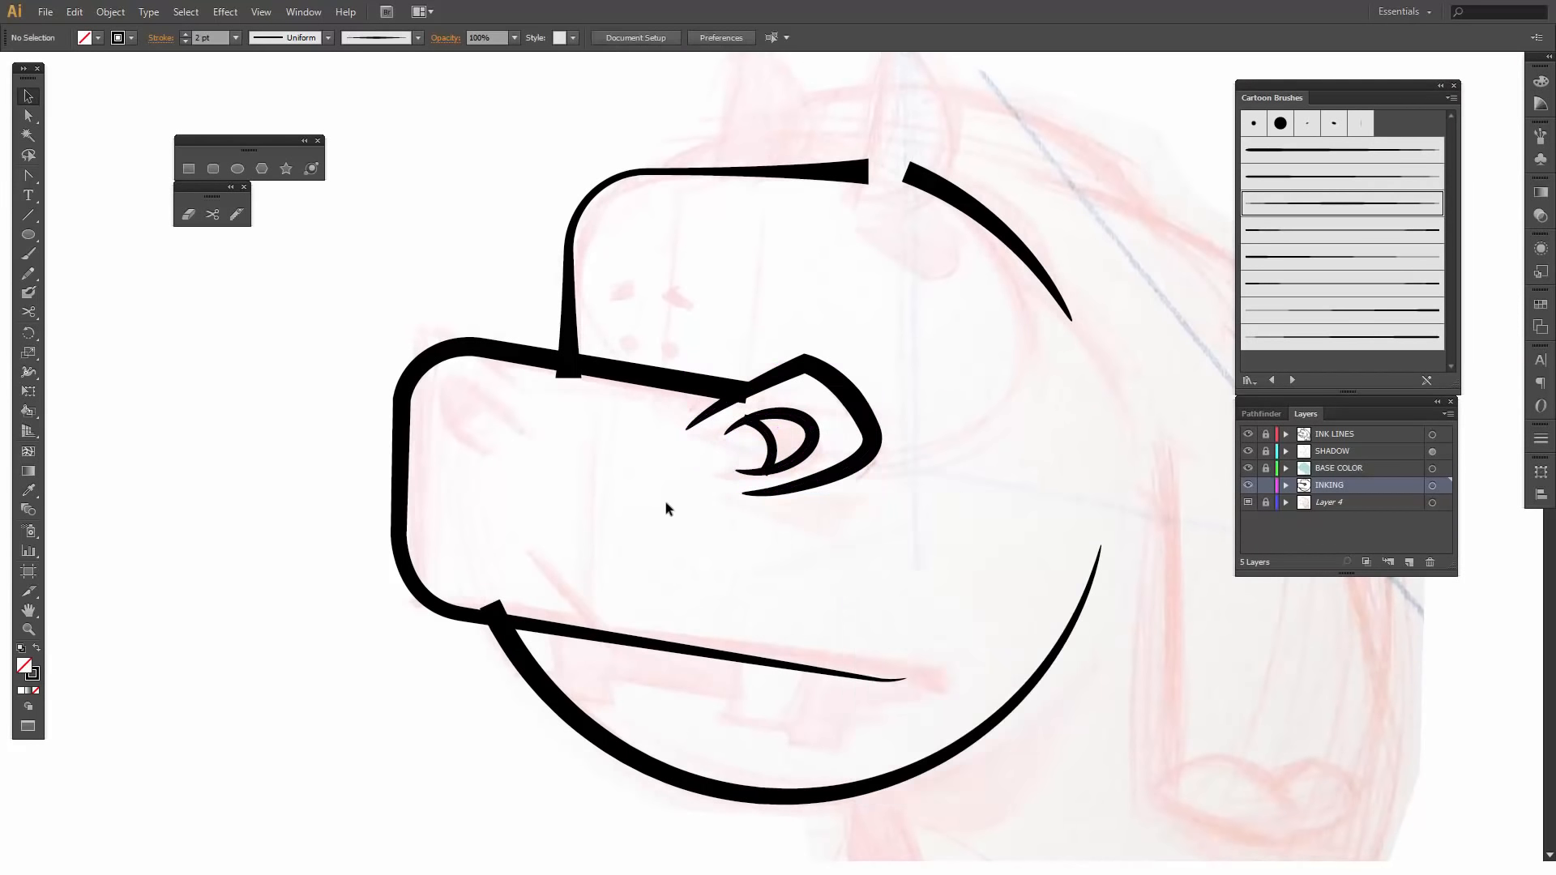
- Duplicate the complete eye onto the front of the snout and reflect the copy across the vertical axis
{"action": "left_click_drag", "start_coordinate": [684, 536], "coordinate": [841, 481]}
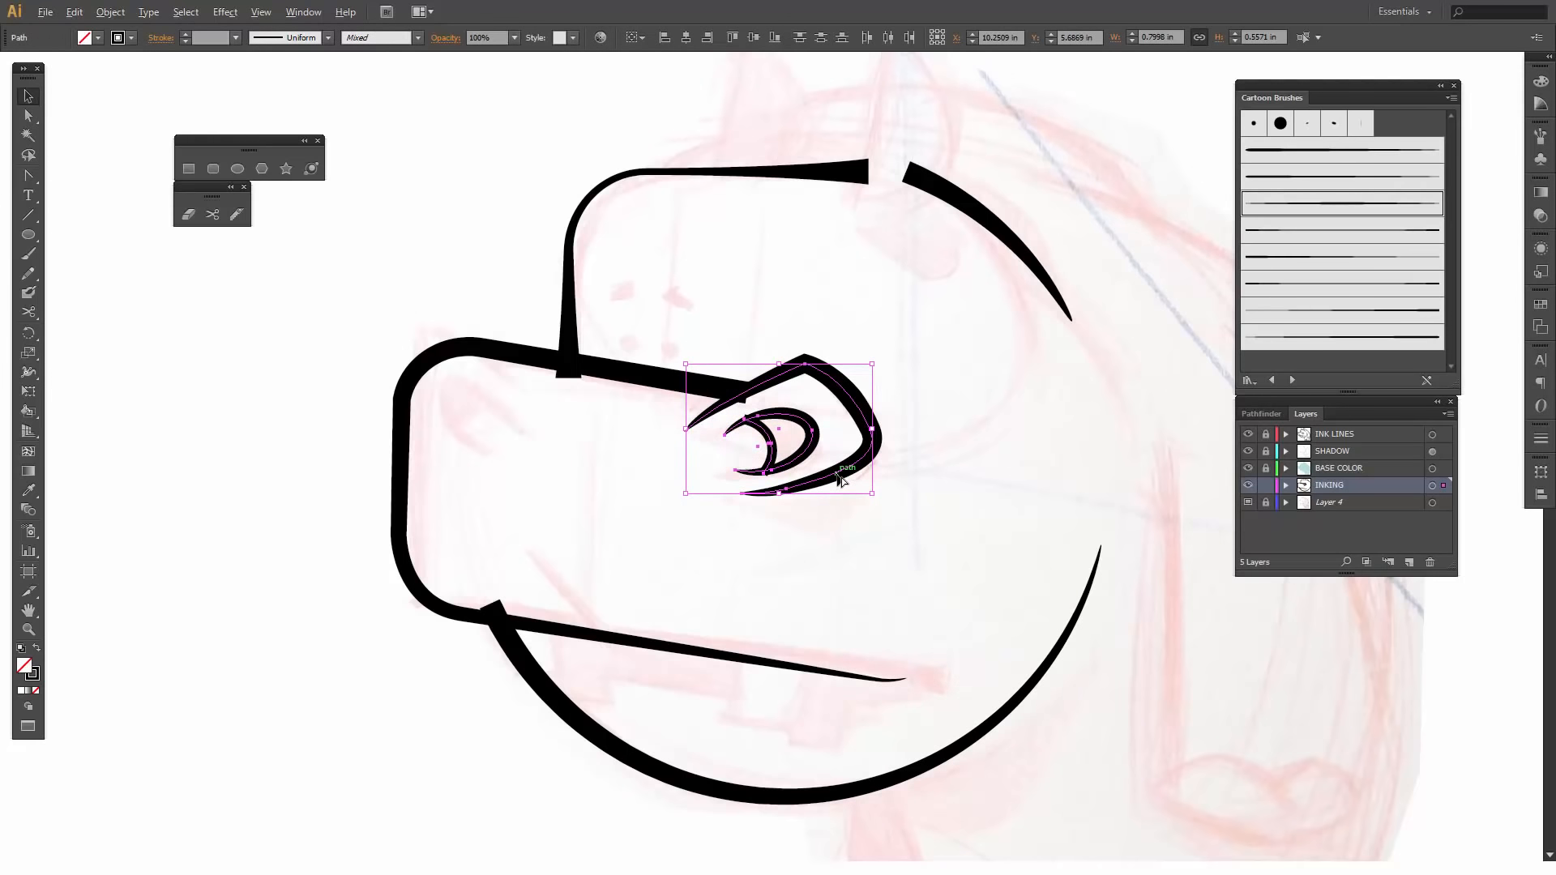
{"action": "left_click_drag", "start_coordinate": [840, 480], "coordinate": [587, 466]}
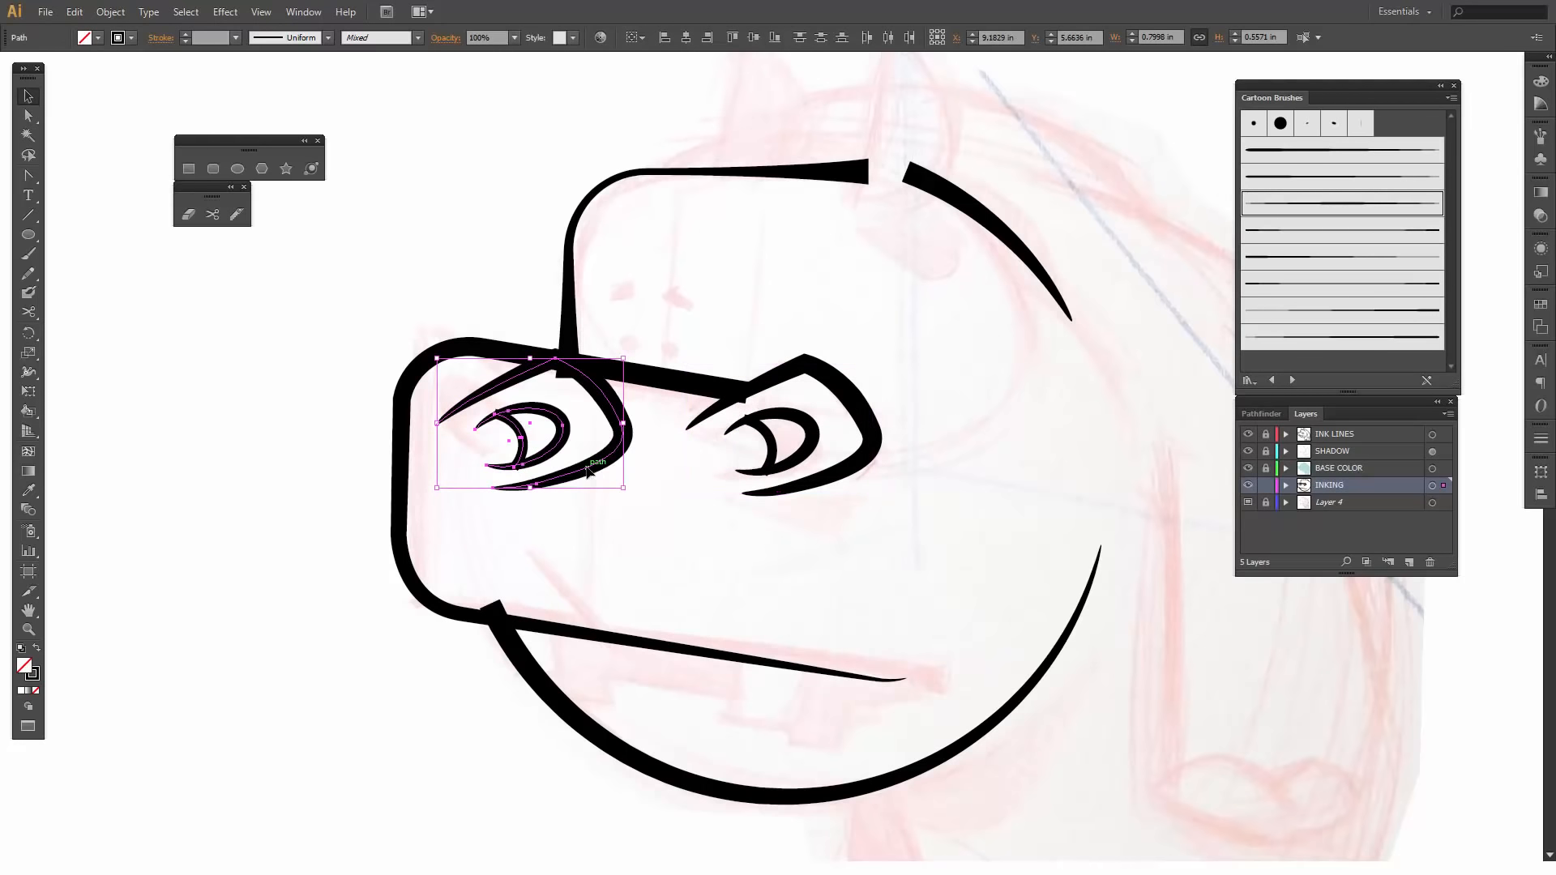
{"action": "right_click", "coordinate": [586, 468]}
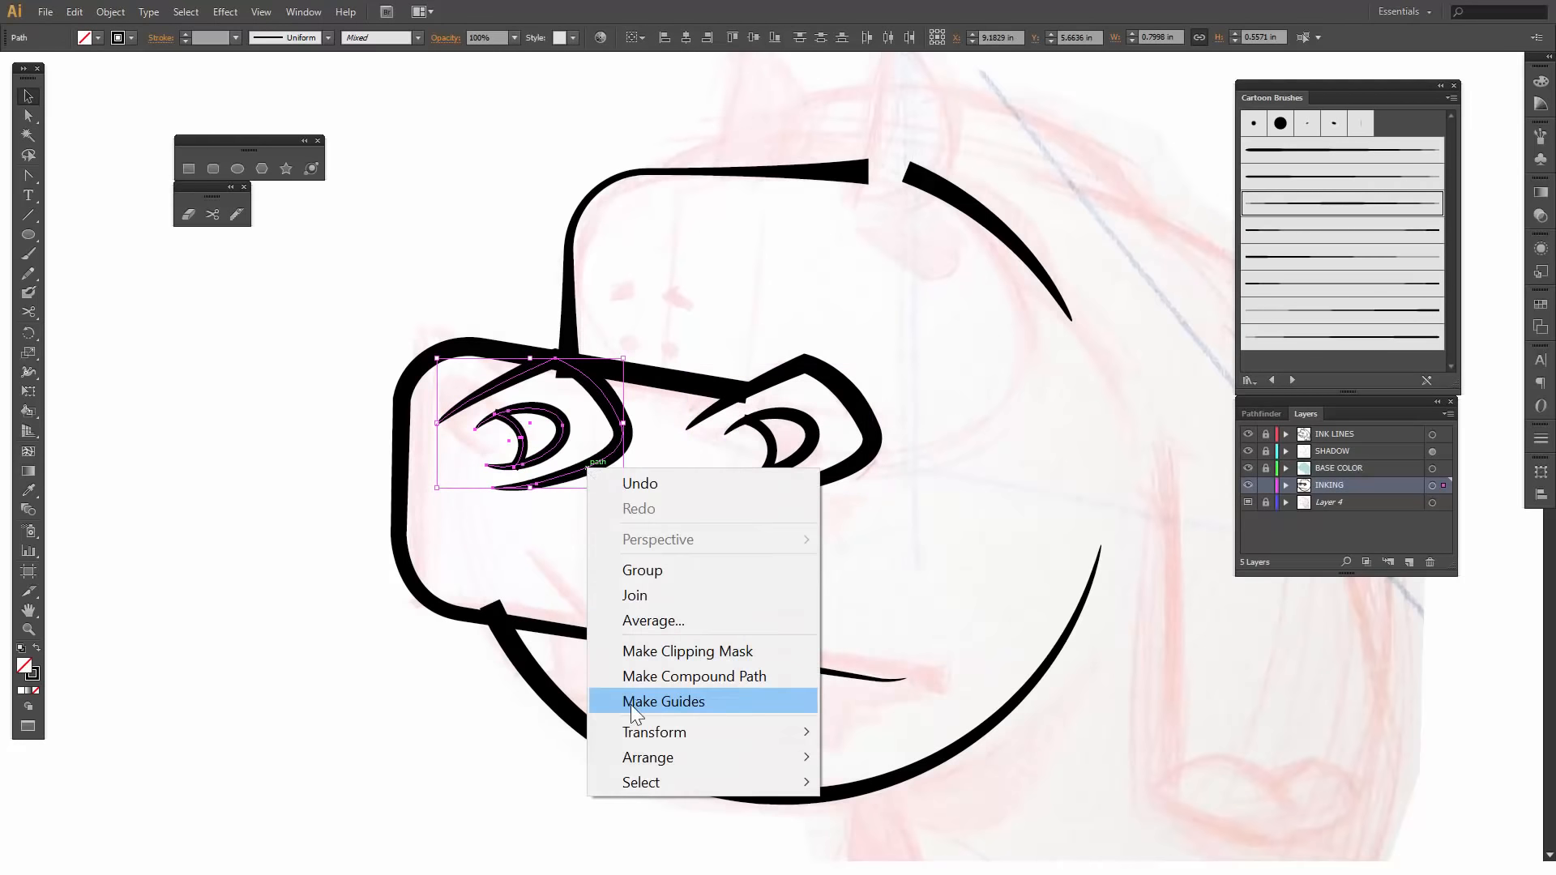
{"action": "mouse_move", "coordinate": [631, 734]}
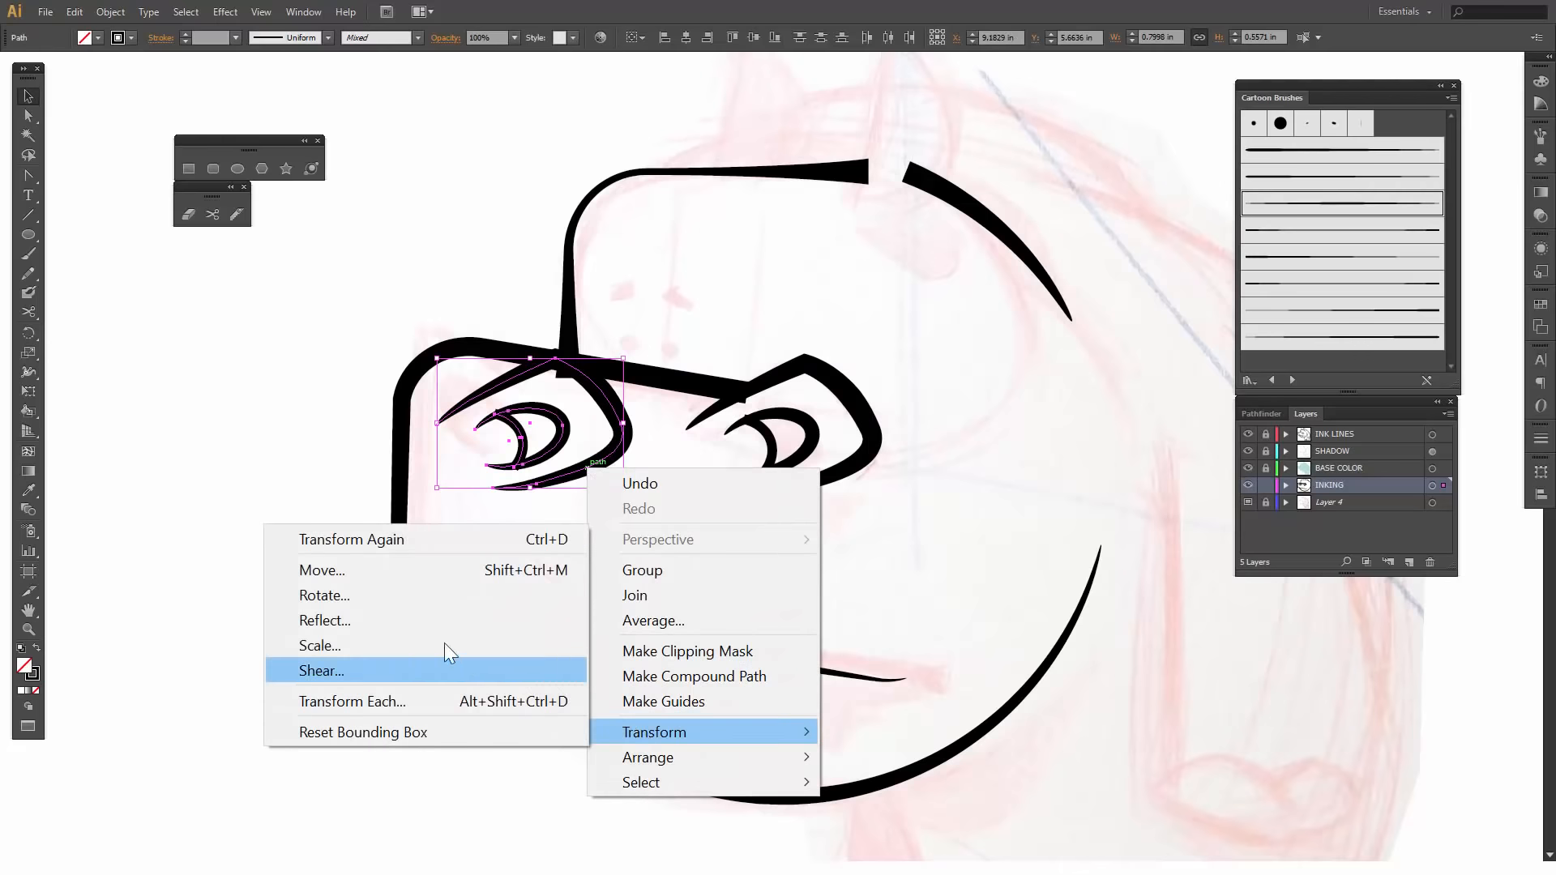
{"action": "left_click", "coordinate": [362, 620]}
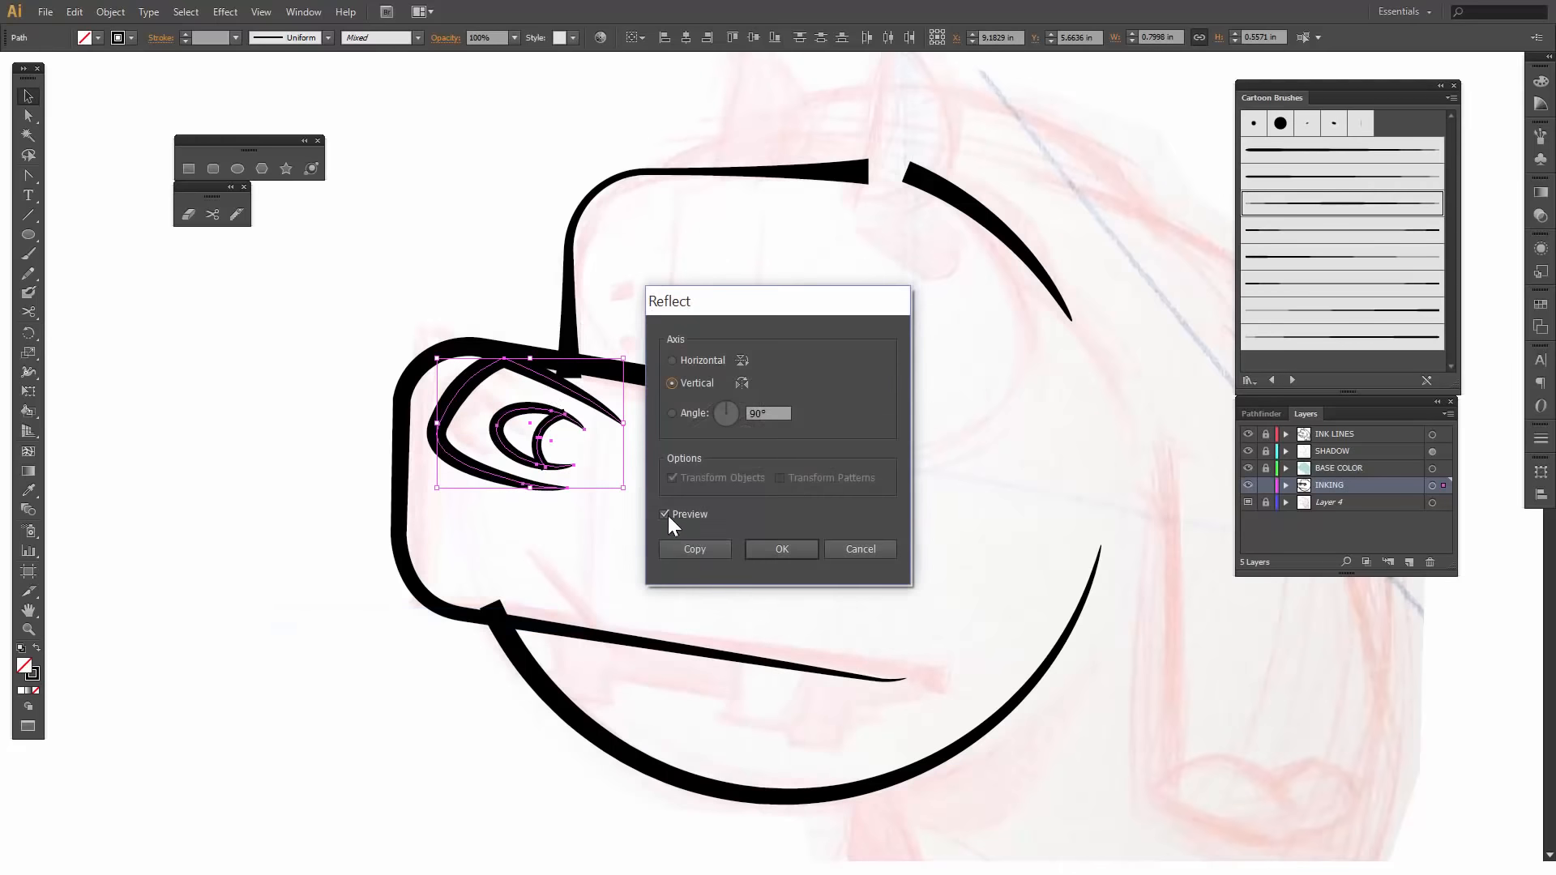
{"action": "left_click", "coordinate": [783, 551]}
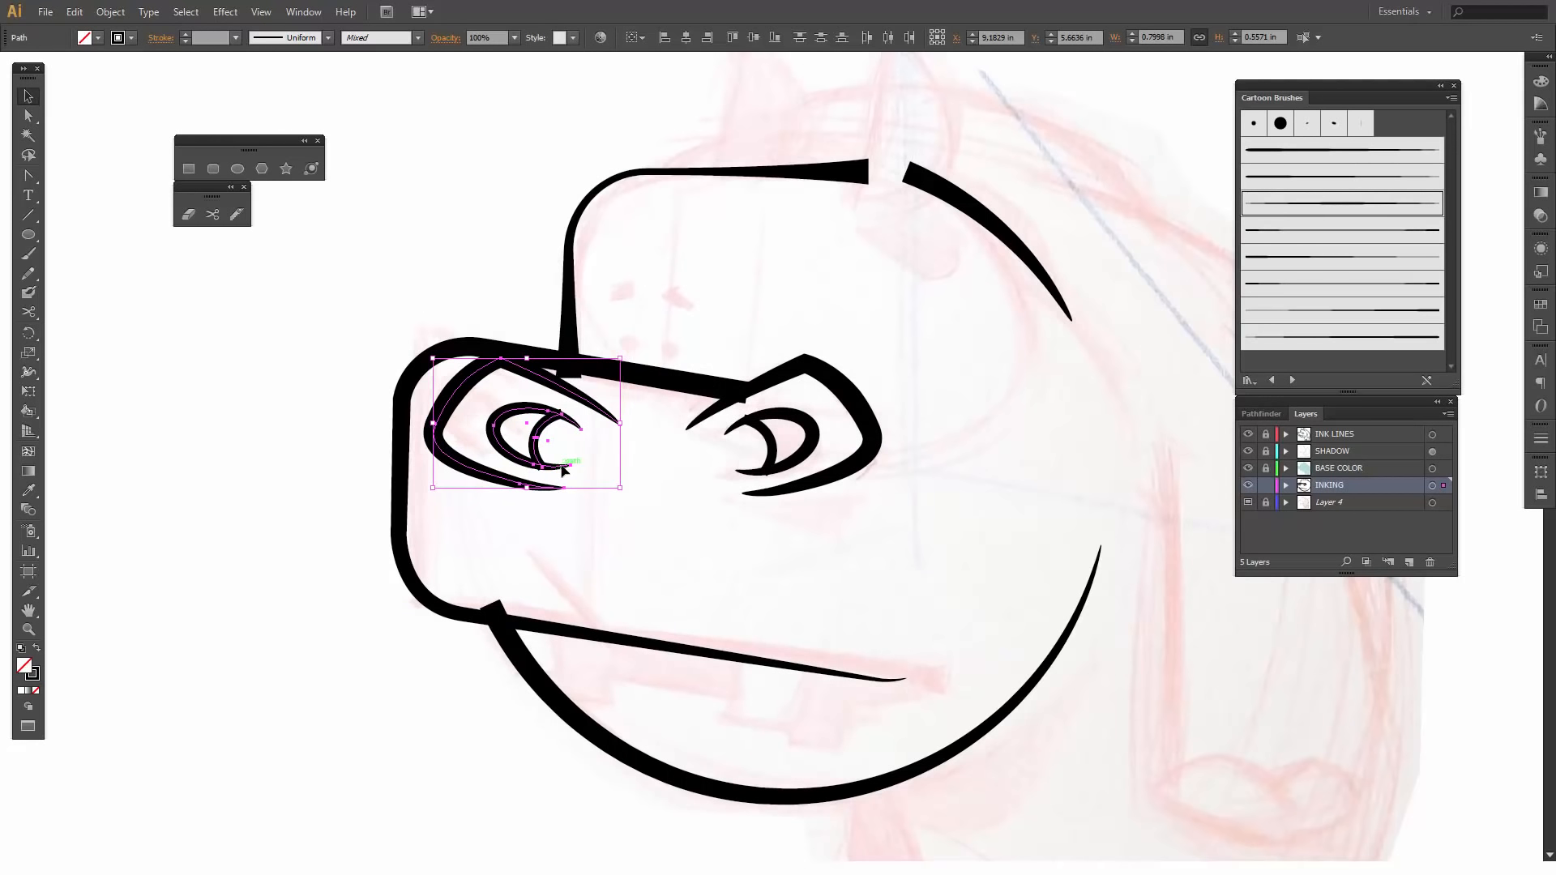
- Scale the mirrored eye down to about 0.70 by 0.49 in and shift it forward and slightly up over the snout's upper front corner
{"action": "left_click_drag", "start_coordinate": [565, 470], "coordinate": [565, 471]}
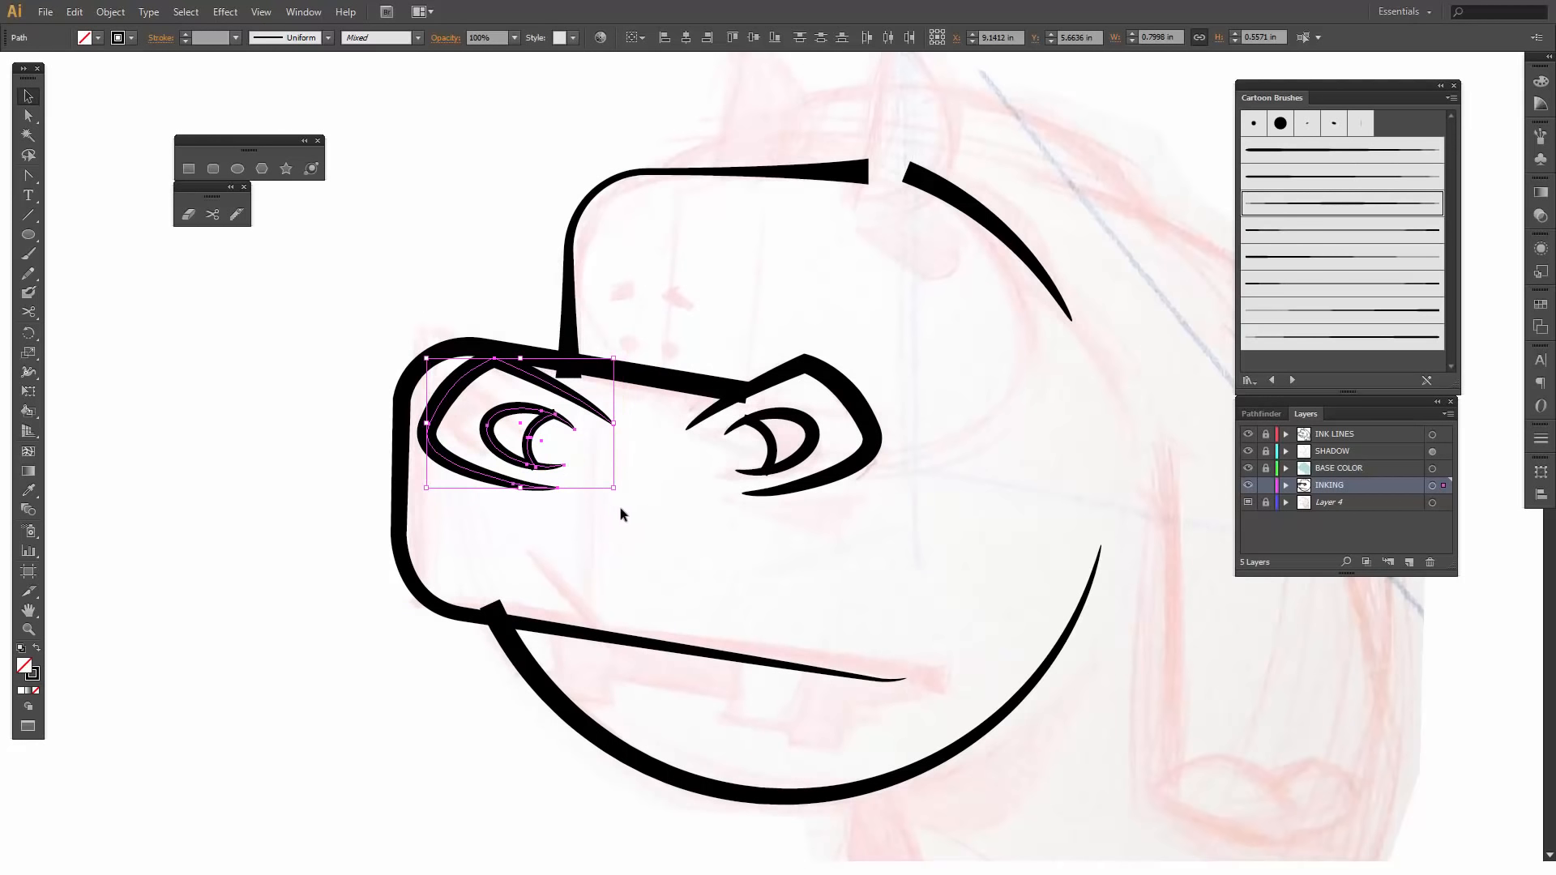
{"action": "left_click_drag", "start_coordinate": [613, 488], "coordinate": [598, 474]}
{"action": "key", "text": "Left"}
{"action": "key", "text": "Left"}
{"action": "key", "text": "Left"}
{"action": "key", "text": "Left"}
{"action": "key", "text": "Left"}
{"action": "key", "text": "Left"}
{"action": "key", "text": "Left"}
{"action": "key", "text": "Left"}
{"action": "key", "text": "Left"}
{"action": "key", "text": "Left"}
{"action": "key", "text": "Left"}
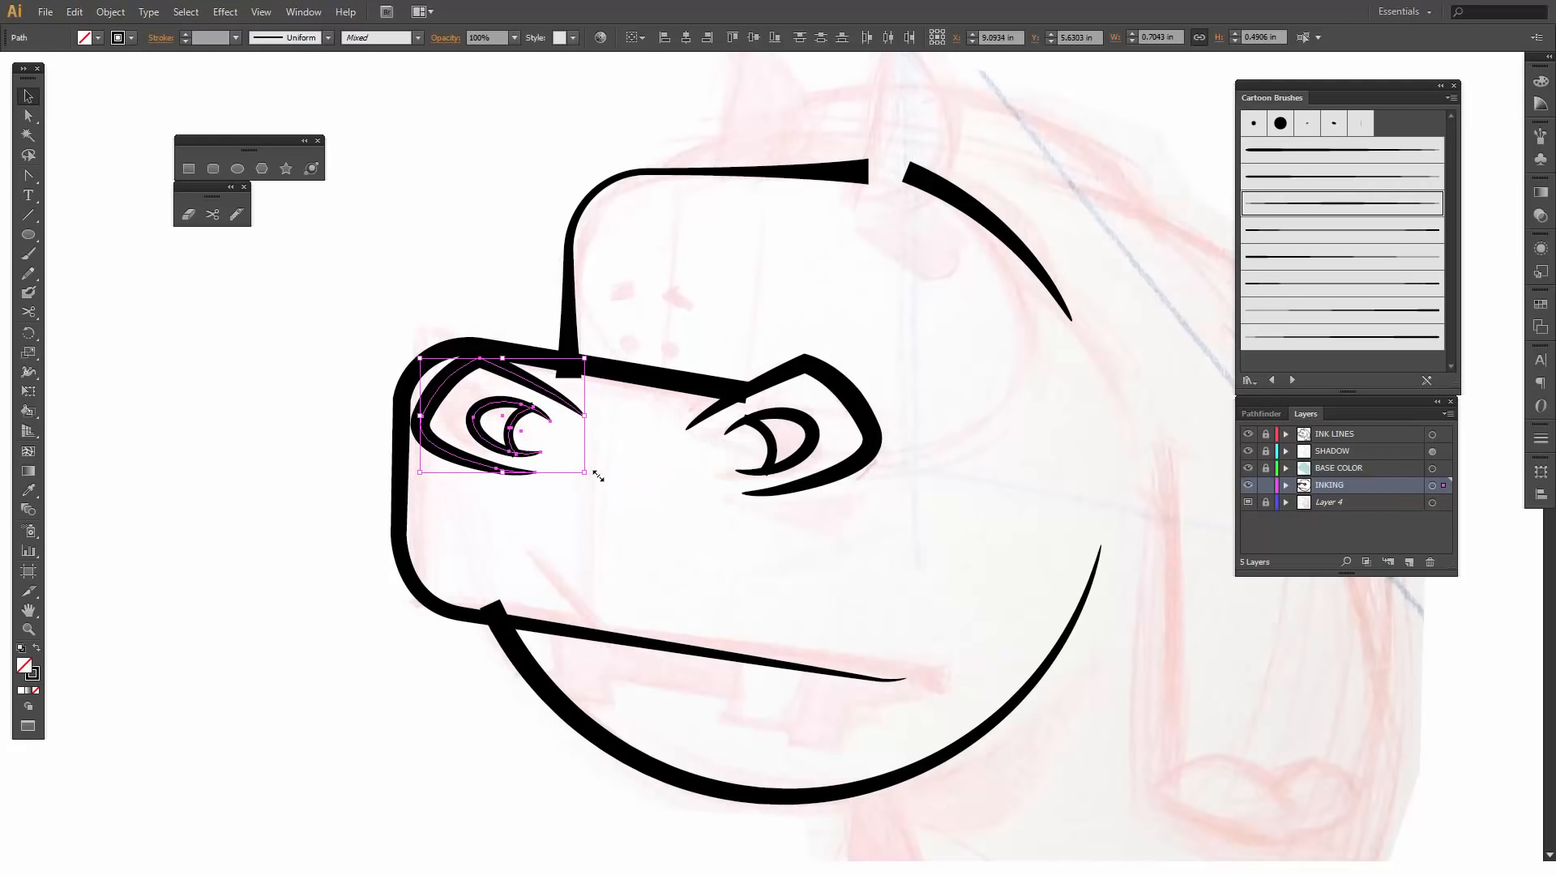
{"action": "key", "text": "Up"}
{"action": "key", "text": "Up"}
{"action": "key", "text": "Up"}
{"action": "key", "text": "Up"}
{"action": "key", "text": "Up"}
{"action": "key", "text": "Up"}
{"action": "key", "text": "Up"}
{"action": "key", "text": "Up"}
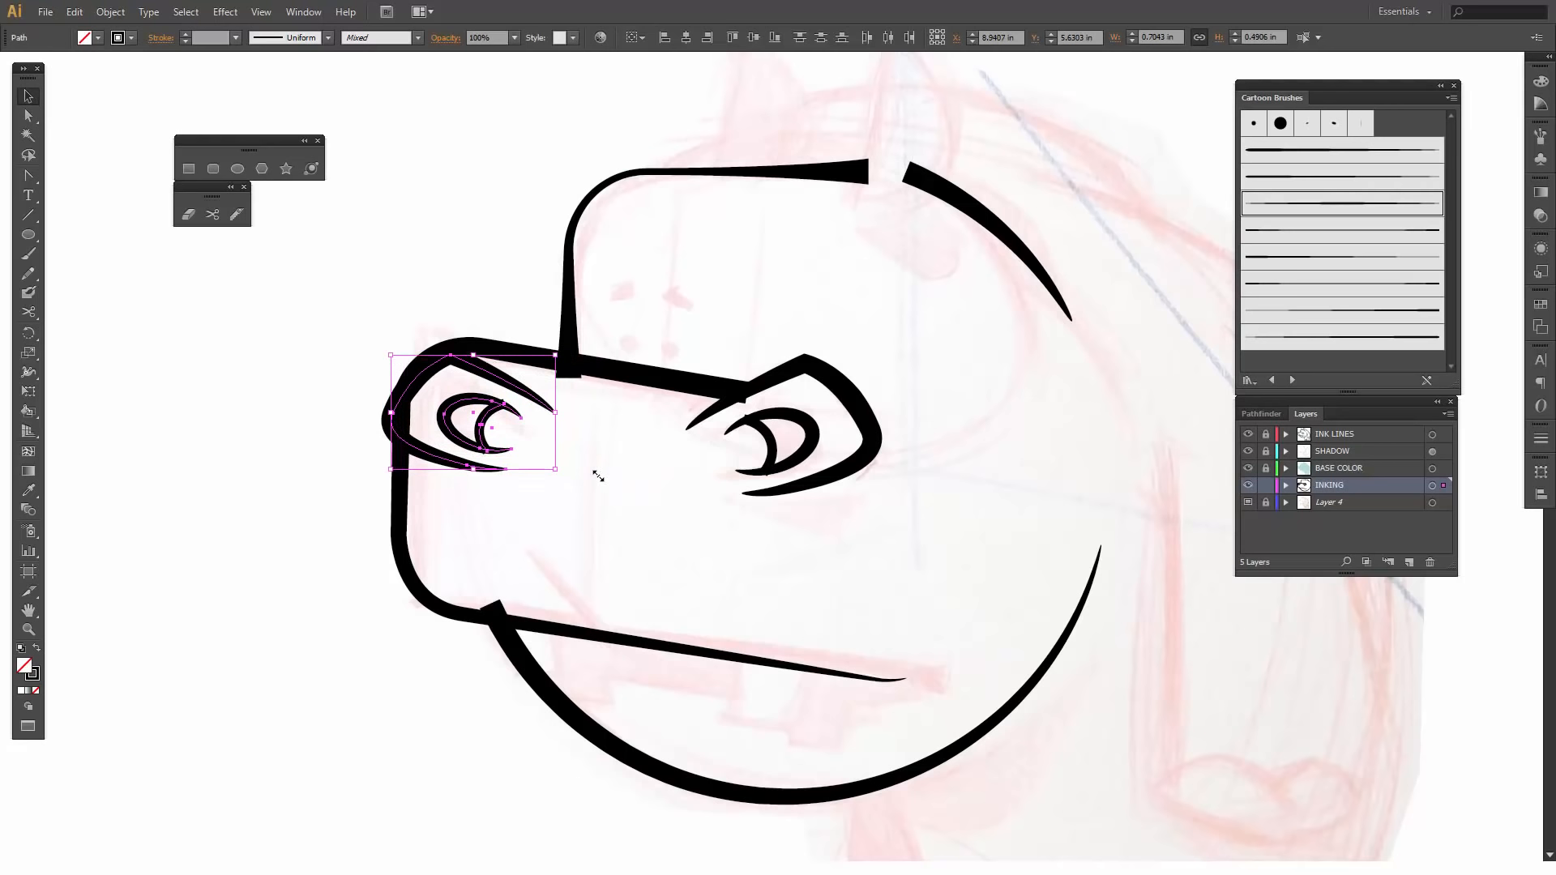
- Nudge the mirrored eye shape further forward and slightly up over the snout's upper front corner and deselect it
{"action": "key", "text": "Left"}
{"action": "key", "text": "Left"}
{"action": "key", "text": "Left"}
{"action": "key", "text": "Left"}
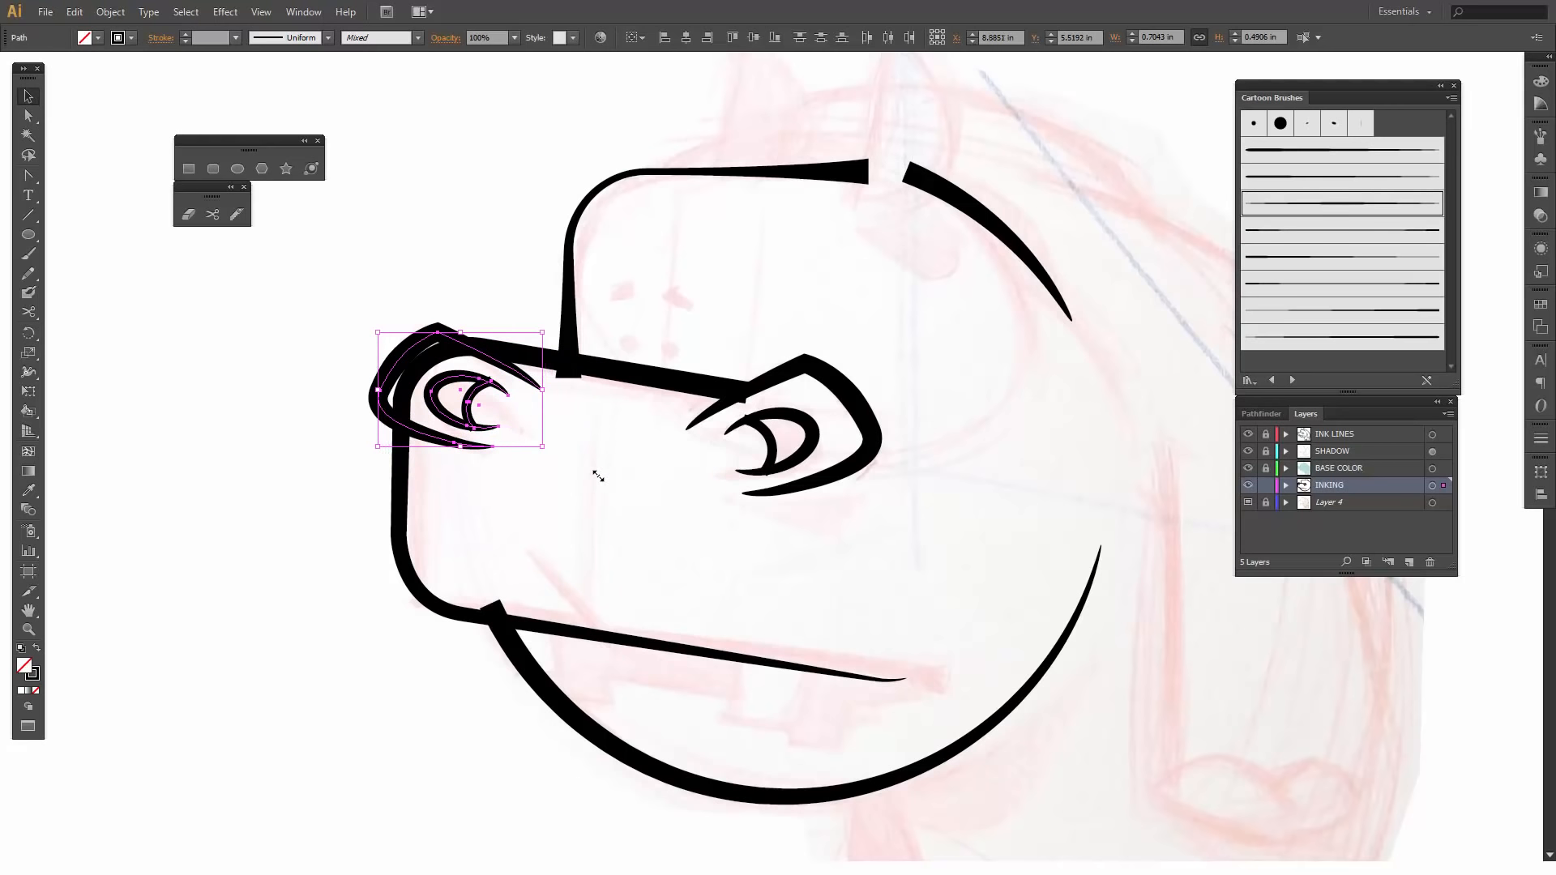
{"action": "key", "text": "Left"}
{"action": "key", "text": "Left"}
{"action": "key", "text": "Left"}
{"action": "key", "text": "Down"}
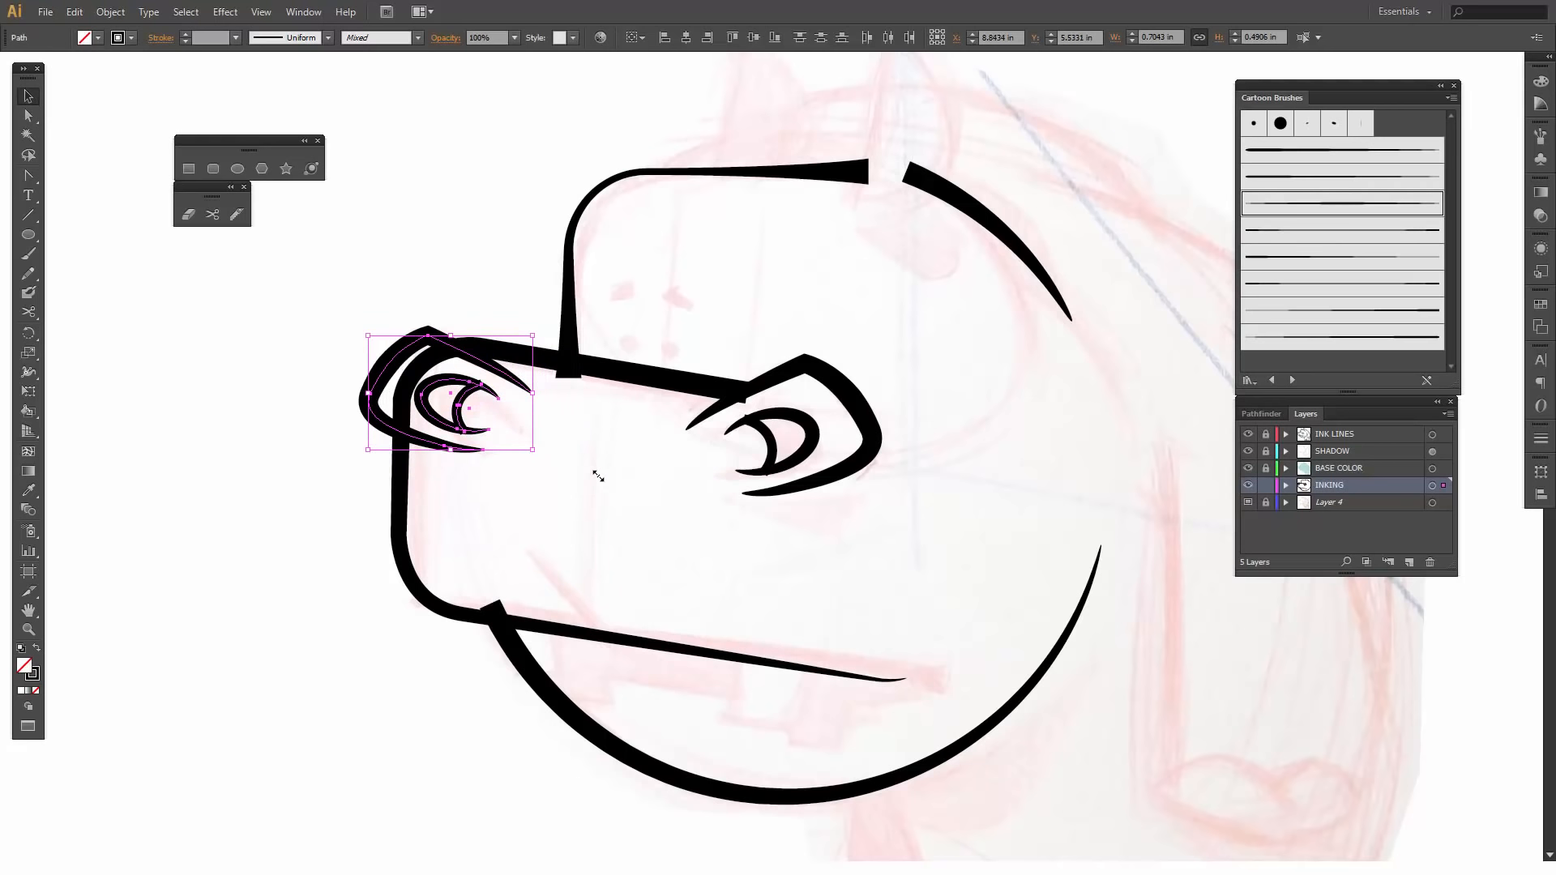
{"action": "key", "text": "Left"}
{"action": "key", "text": "Up"}
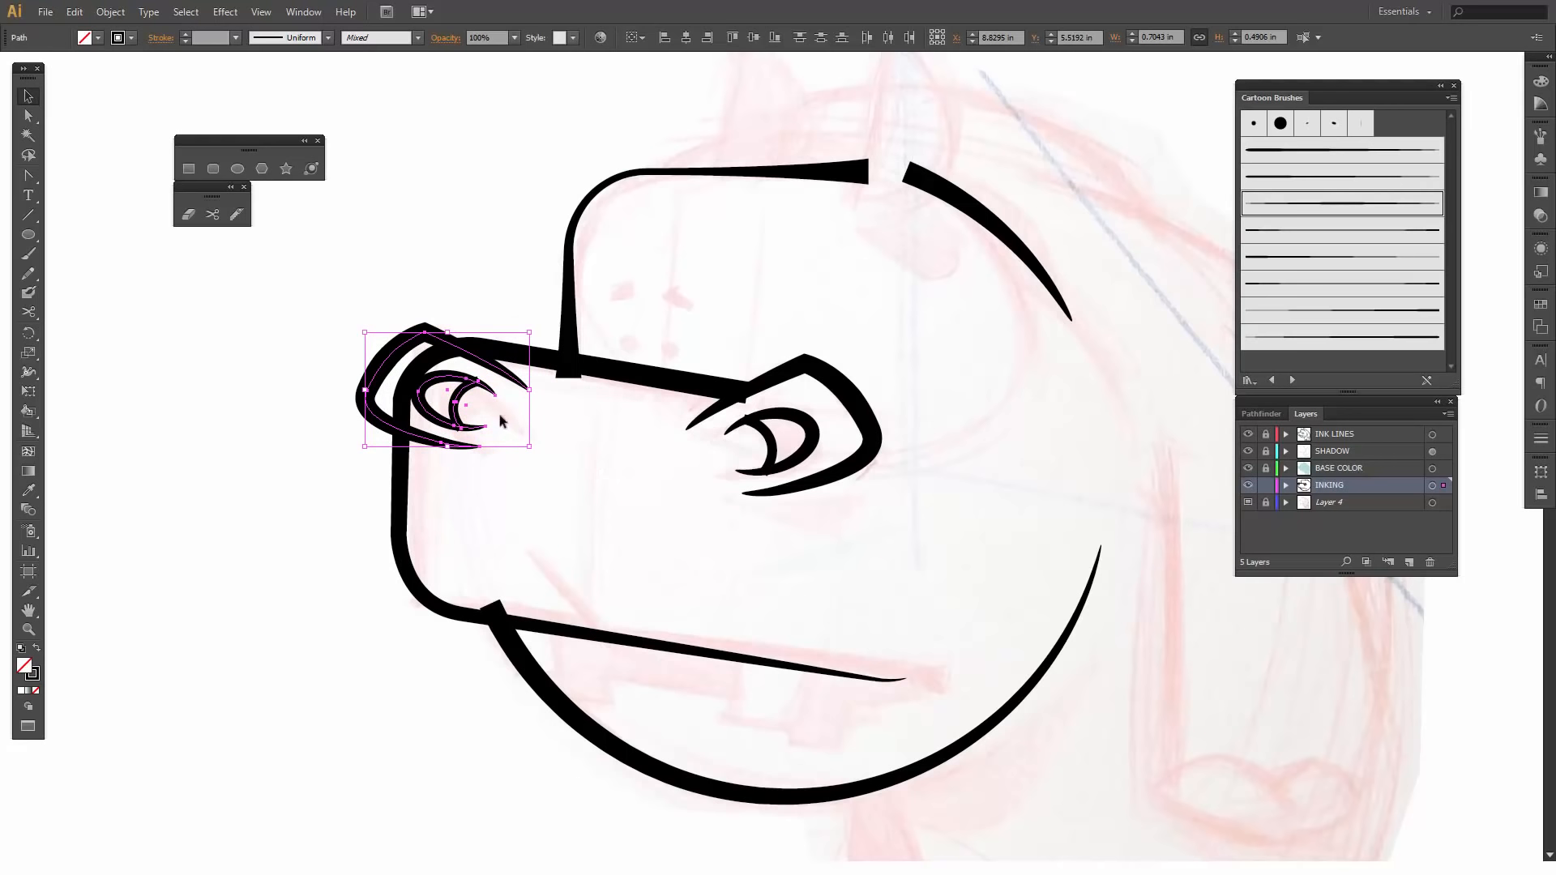
{"action": "left_click", "coordinate": [645, 504]}
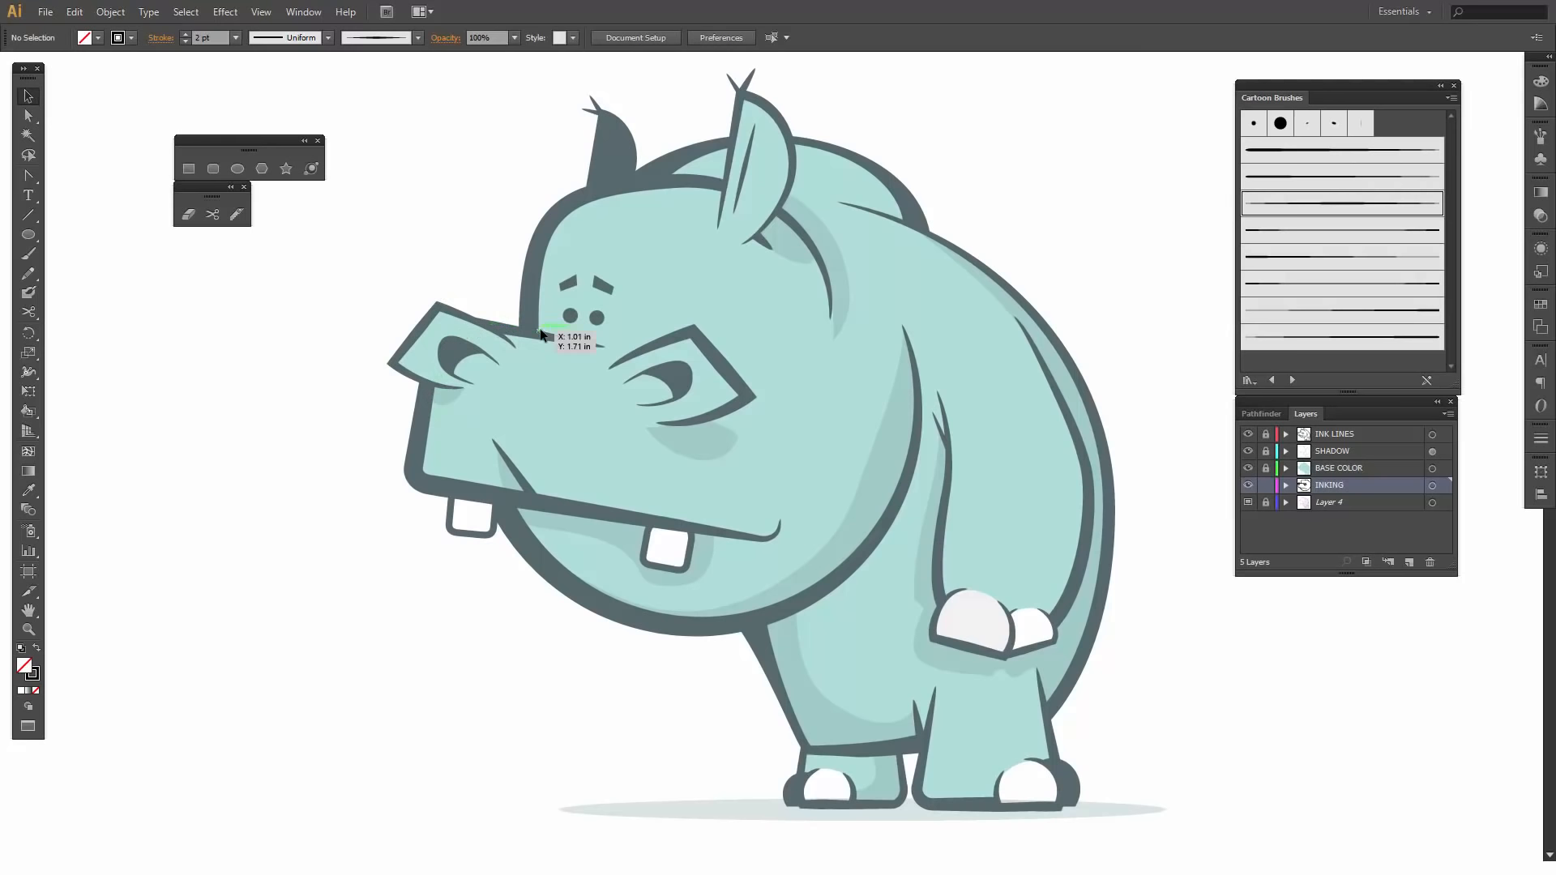
- Draw a circle about 0.11 in across over the sketch's rear forehead dot and give it a black fill without a stroke
{"action": "key", "text": "ctrl+minus"}
{"action": "key", "text": "ctrl+minus"}
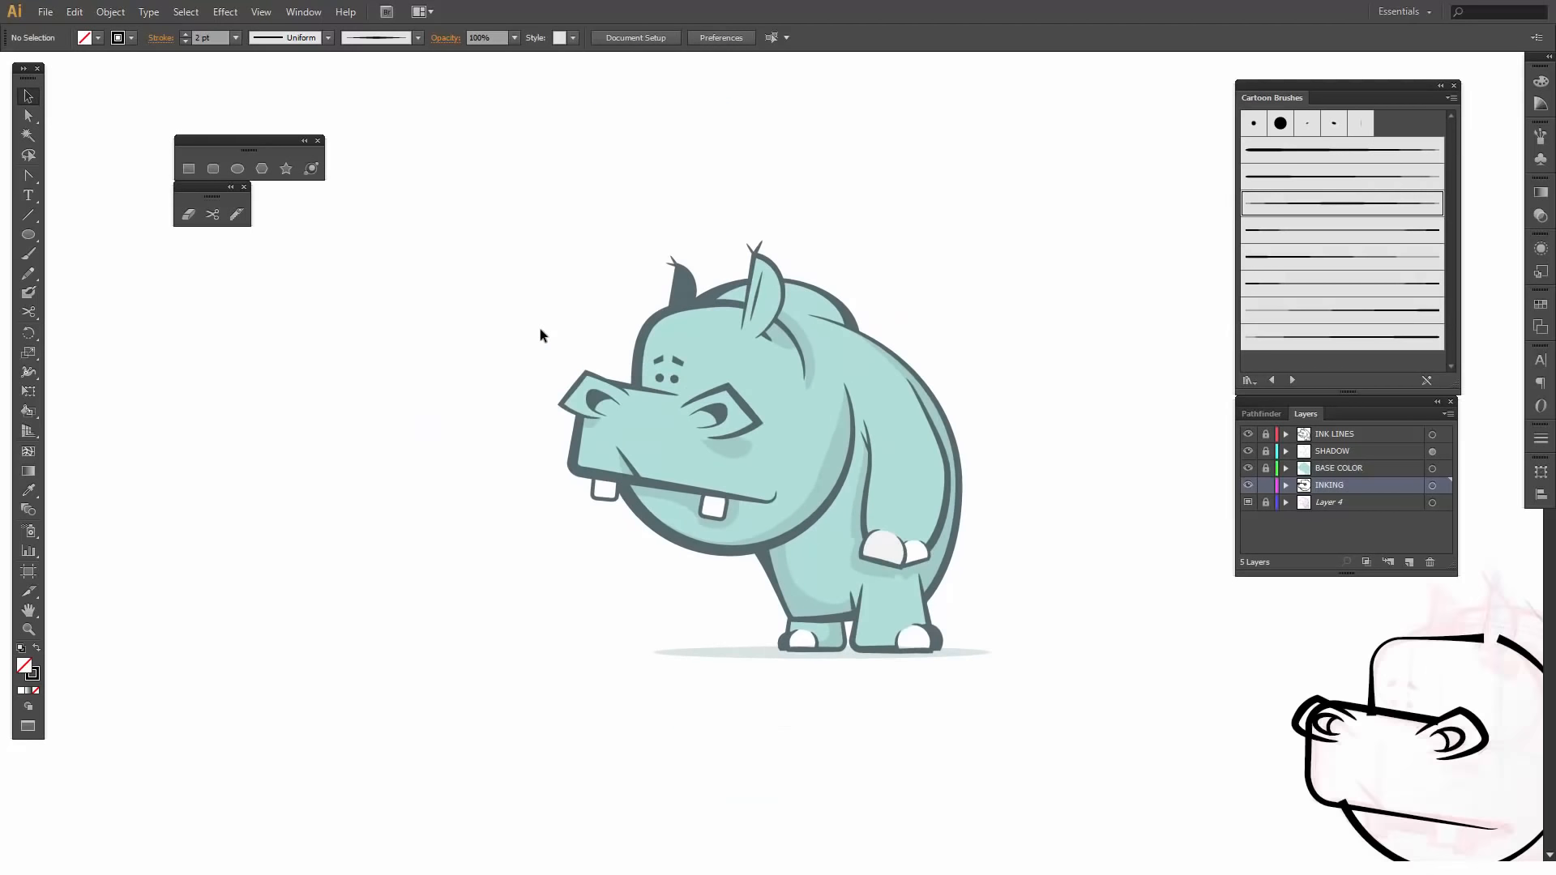
{"action": "left_click_drag", "start_coordinate": [1411, 764], "coordinate": [466, 399]}
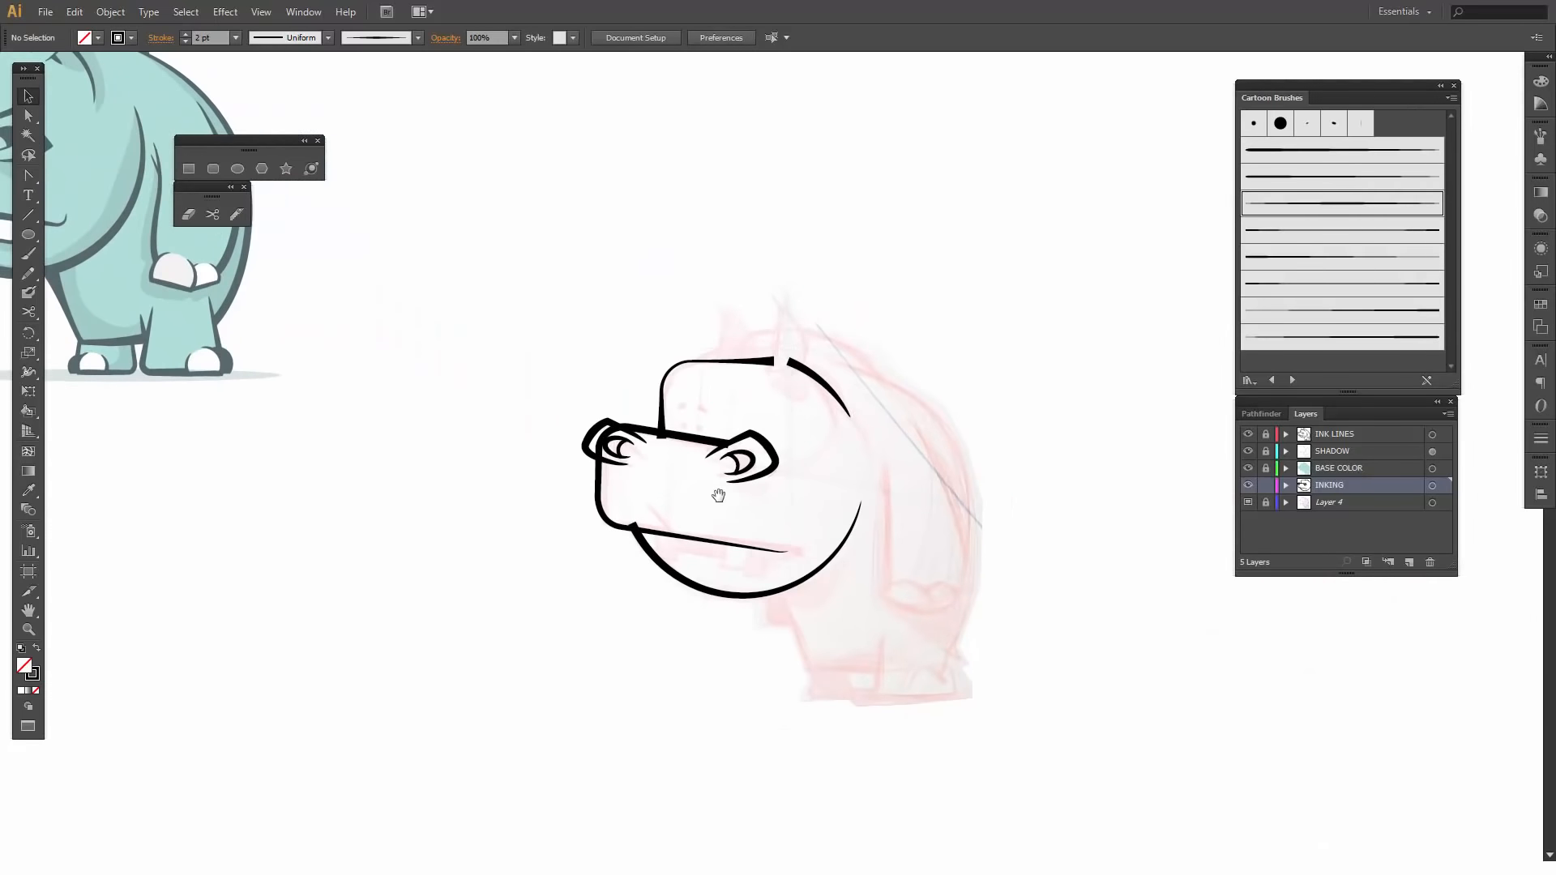
{"action": "key", "text": "z"}
{"action": "left_click_drag", "start_coordinate": [572, 308], "coordinate": [1048, 743]}
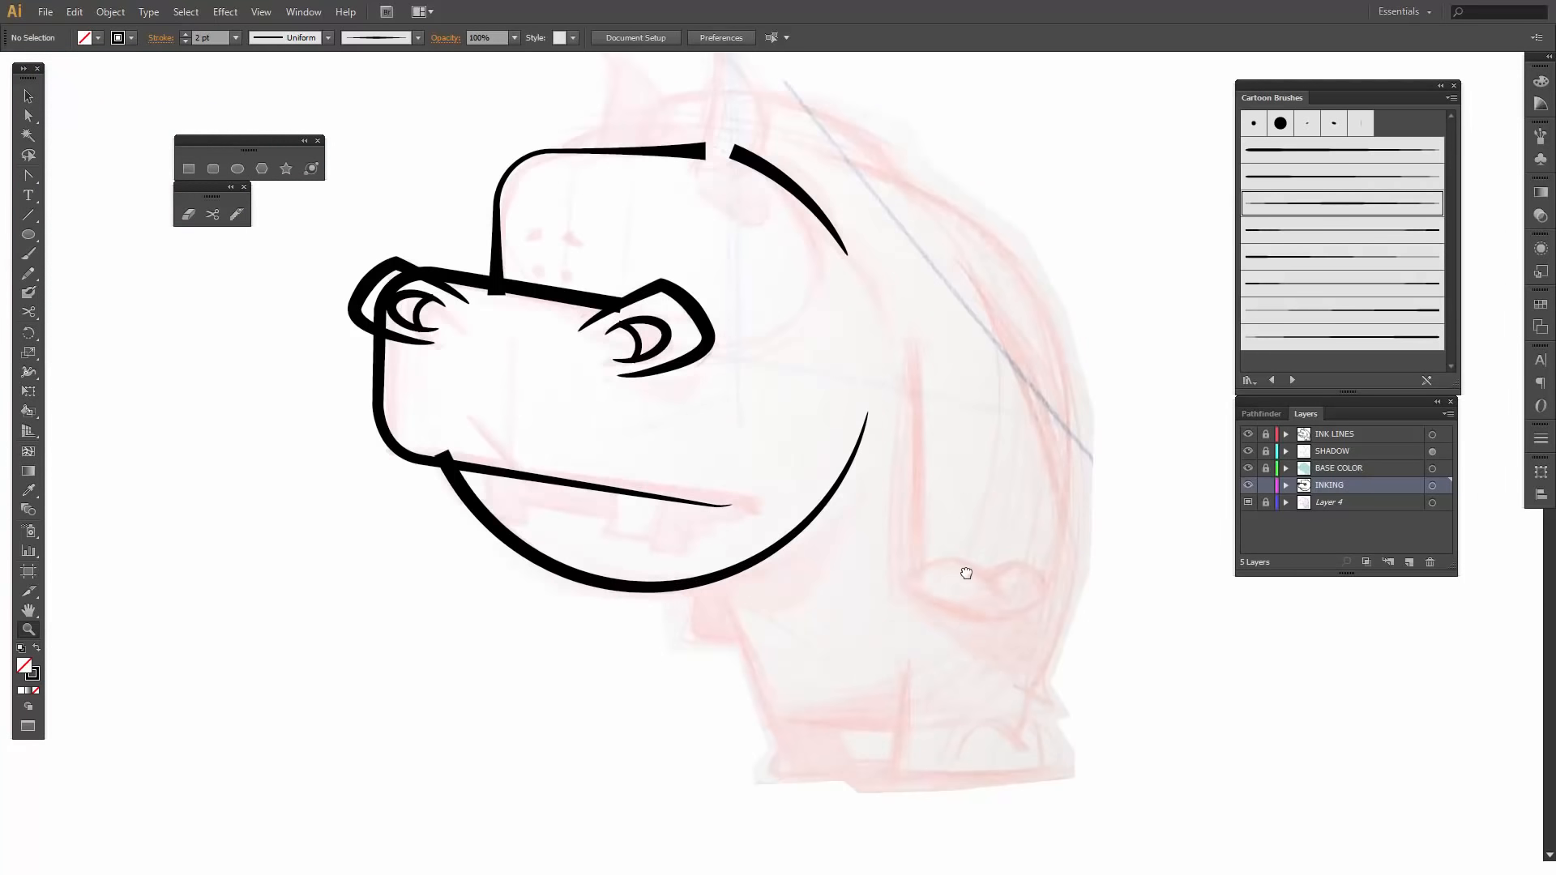
{"action": "left_click_drag", "start_coordinate": [965, 573], "coordinate": [969, 596]}
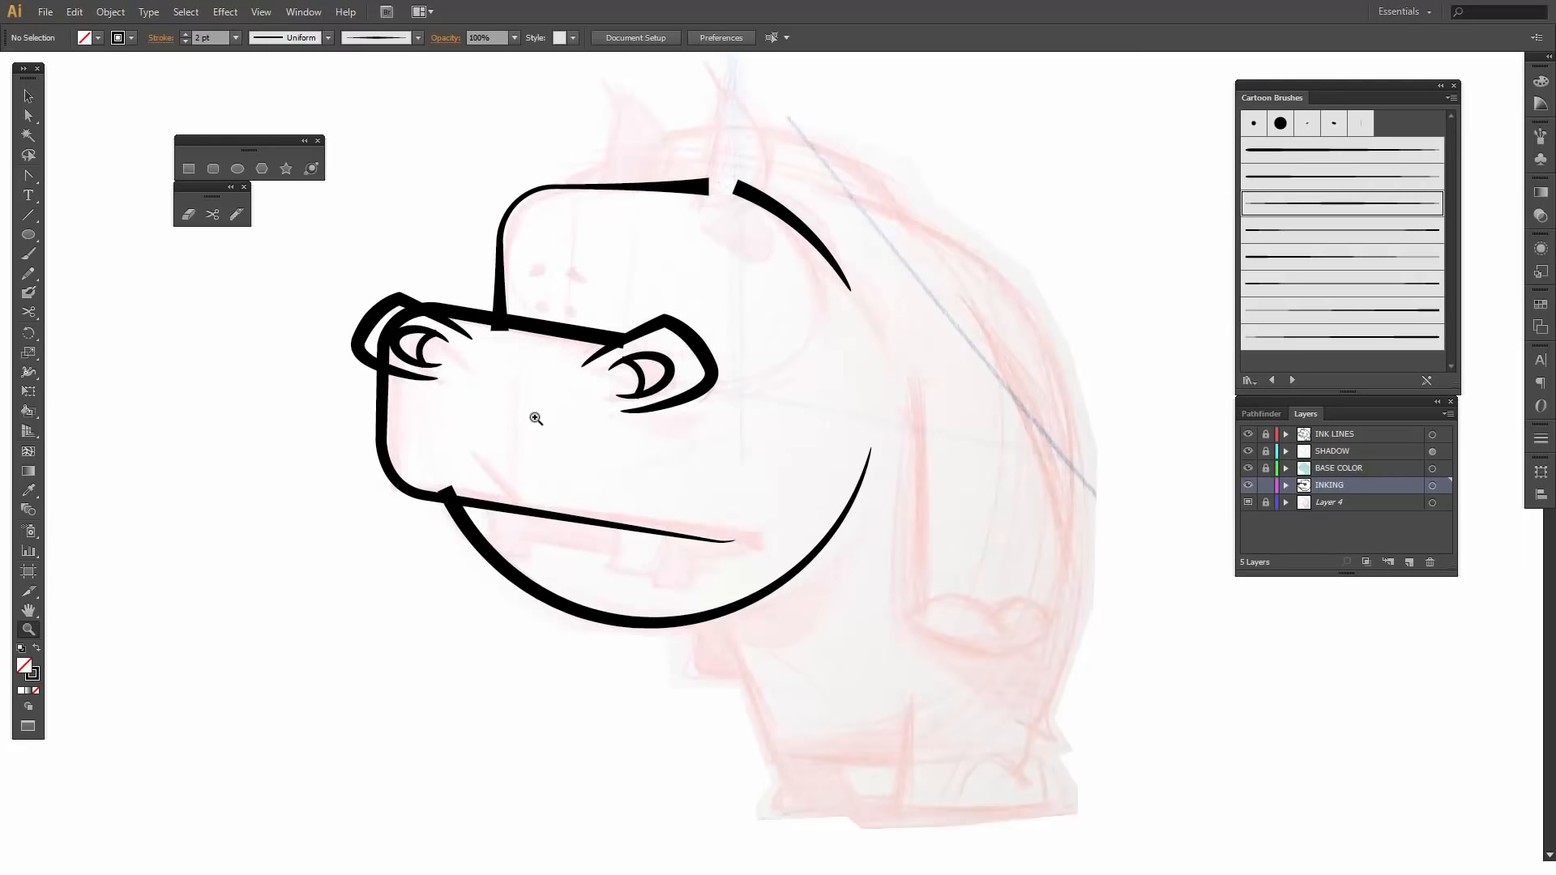
{"action": "left_click_drag", "start_coordinate": [477, 236], "coordinate": [637, 369]}
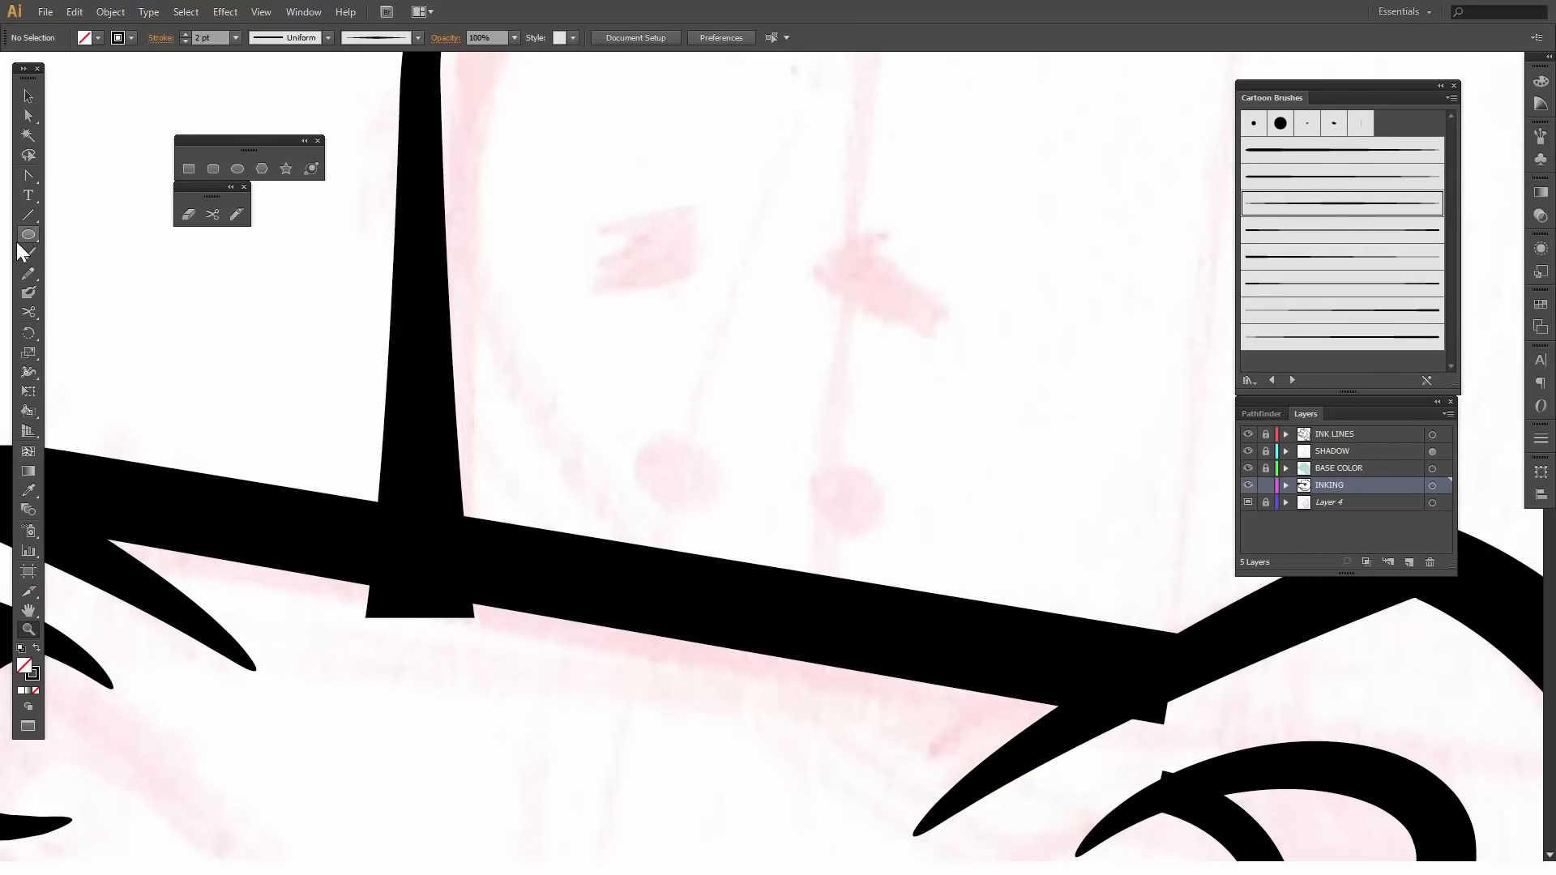
{"action": "left_click", "coordinate": [238, 169]}
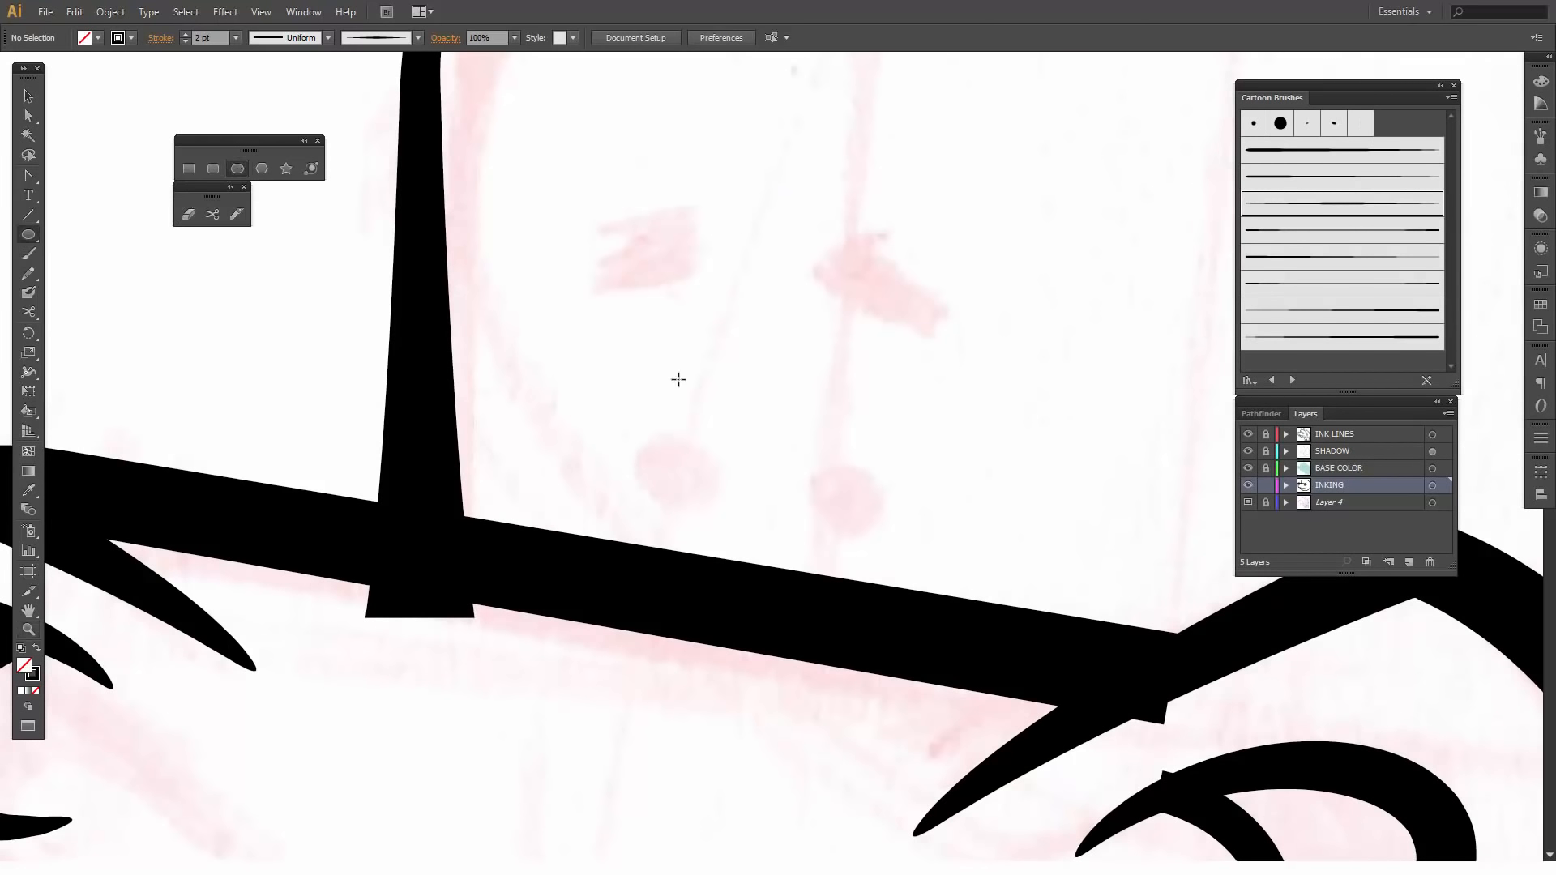
{"action": "left_click_drag", "start_coordinate": [830, 470], "coordinate": [885, 526]}
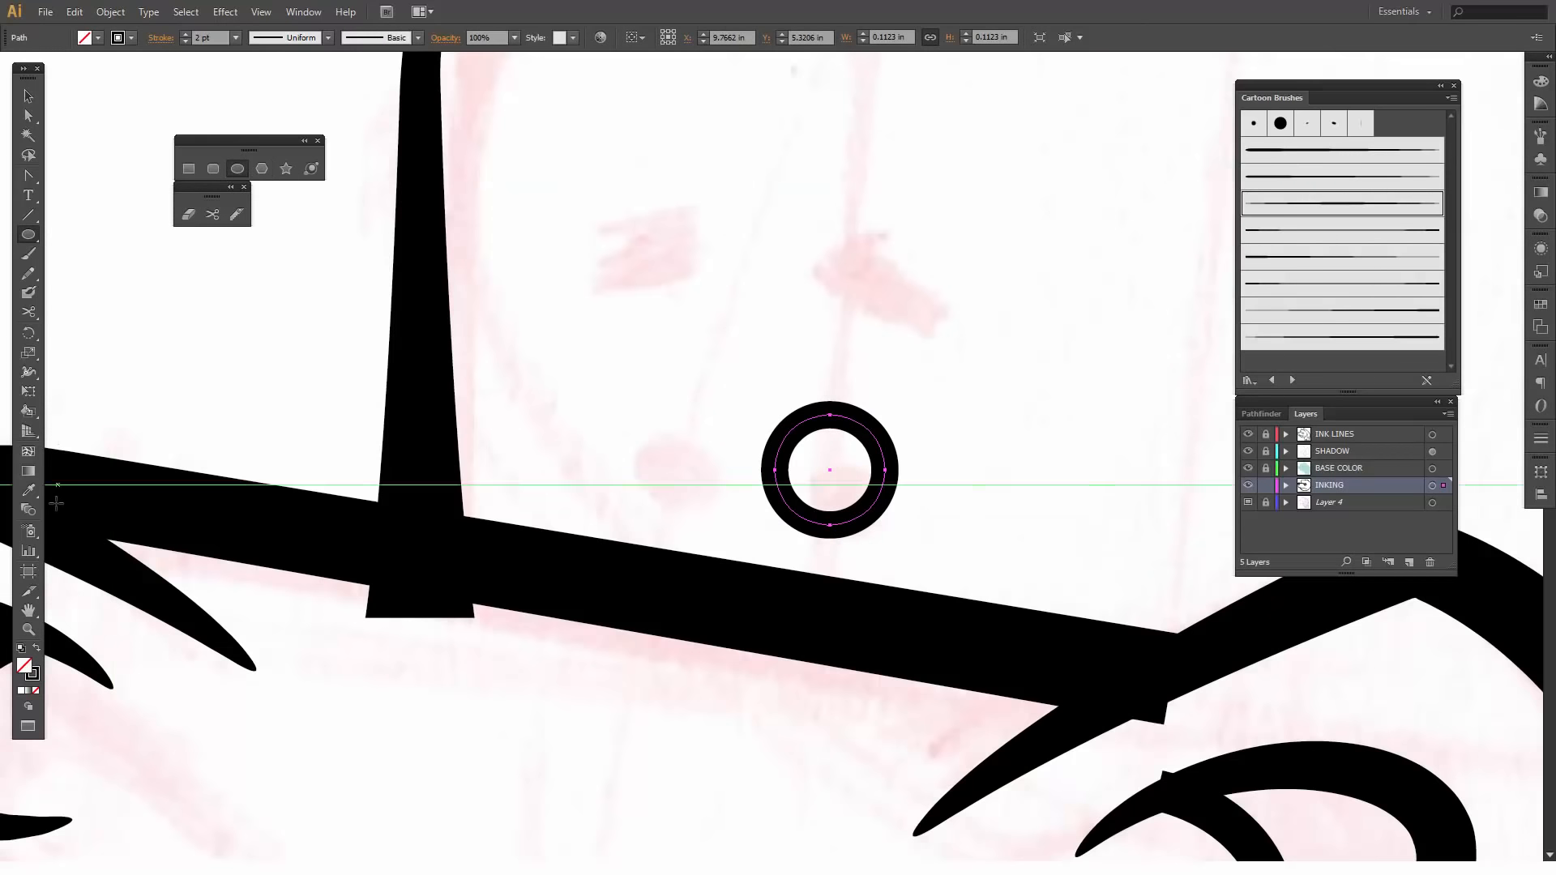
{"action": "left_click", "coordinate": [36, 649]}
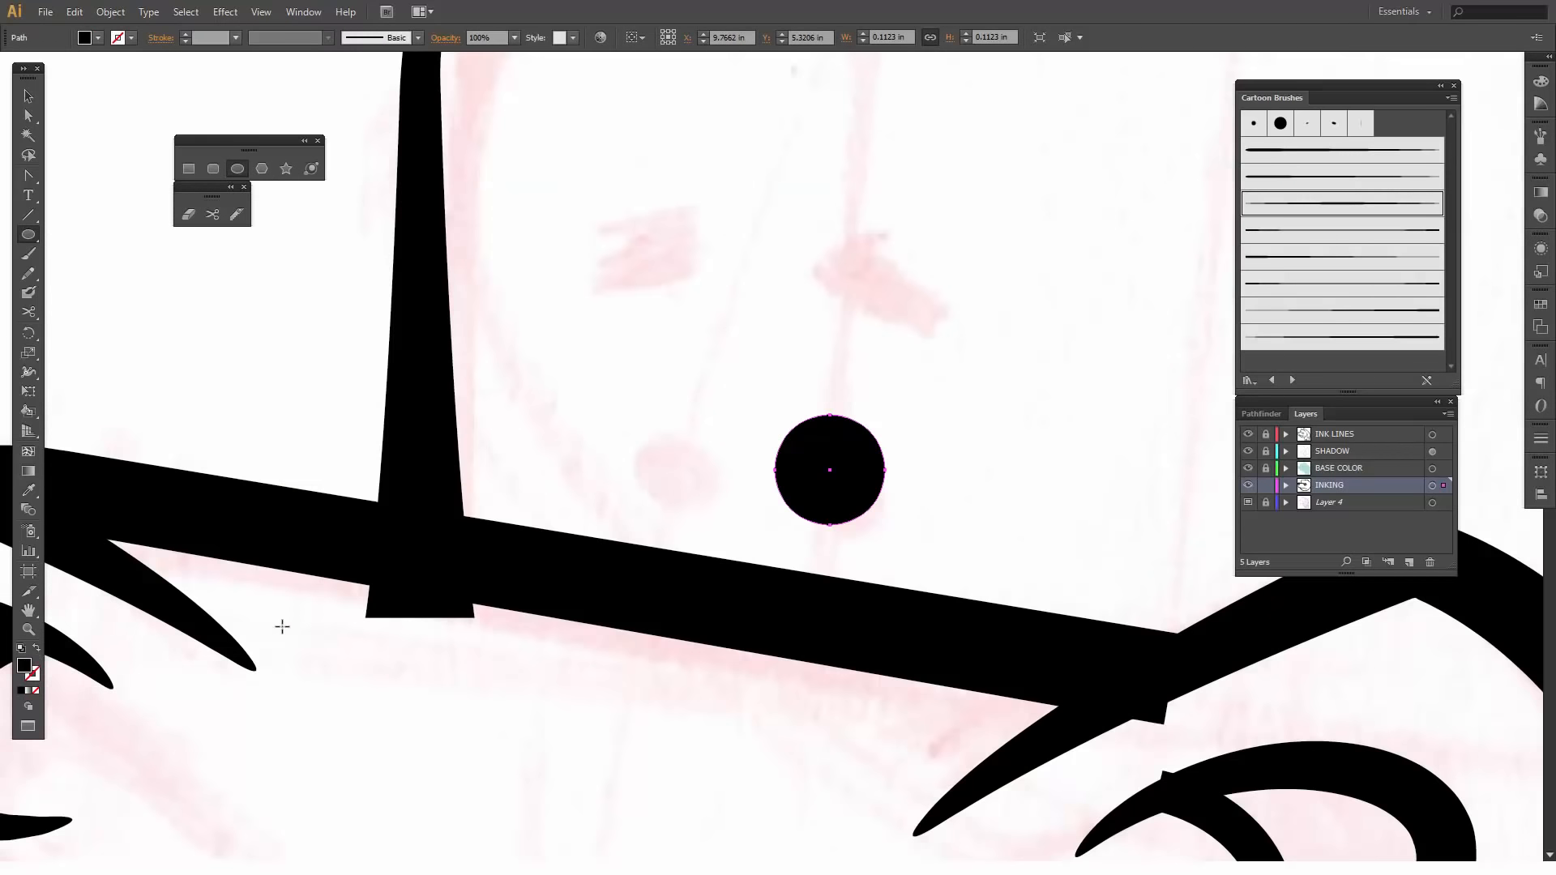
- Duplicate the black circle onto the sketch's front forehead dot and deselect it
{"action": "key", "text": "v"}
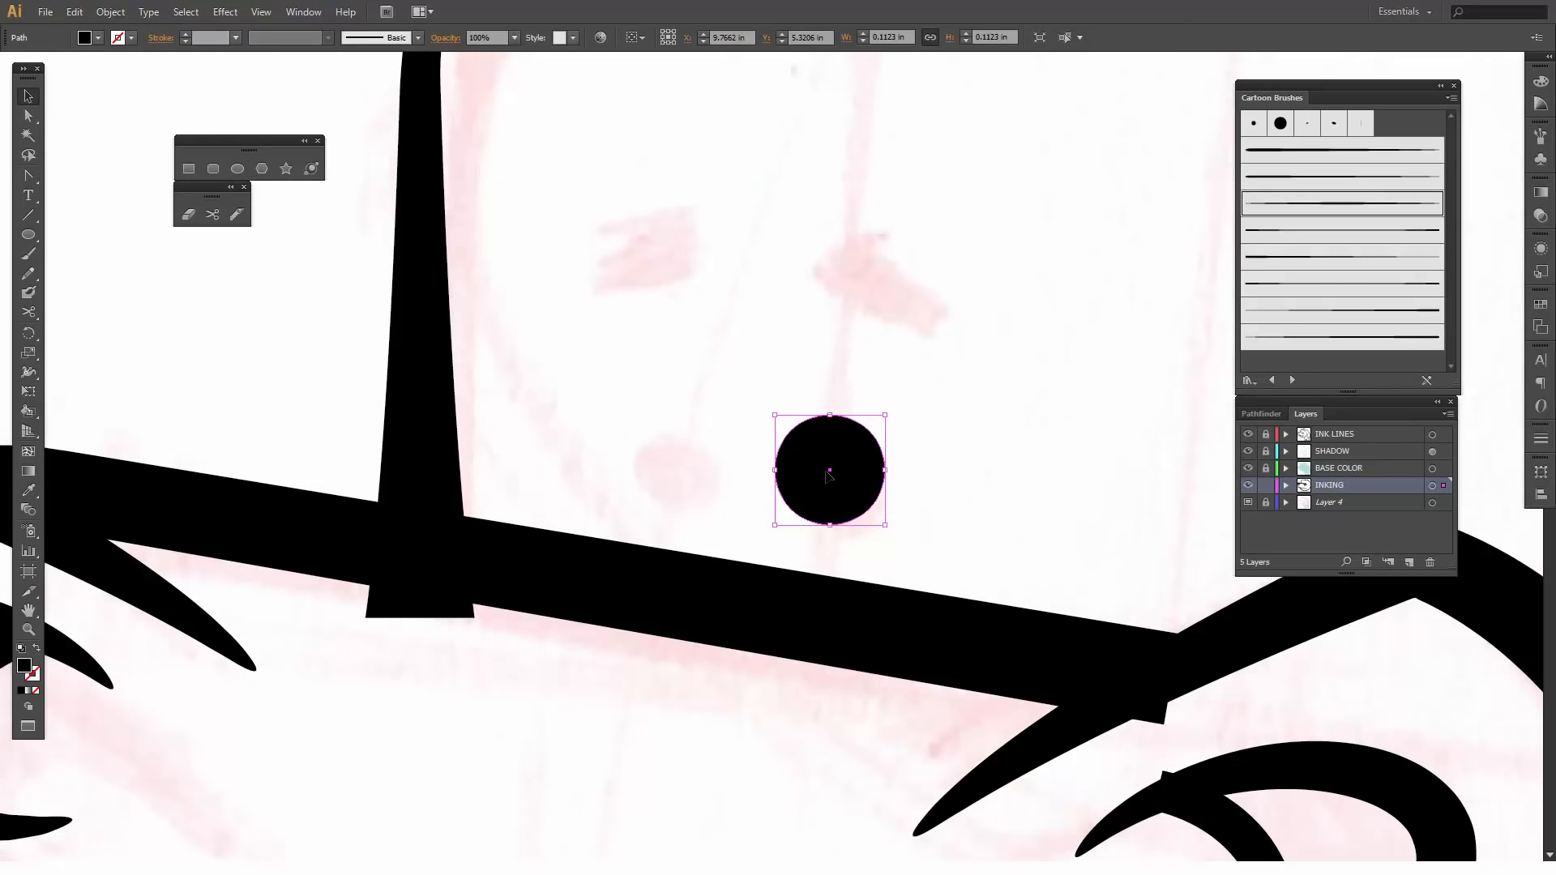
{"action": "left_click_drag", "start_coordinate": [809, 488], "coordinate": [645, 469]}
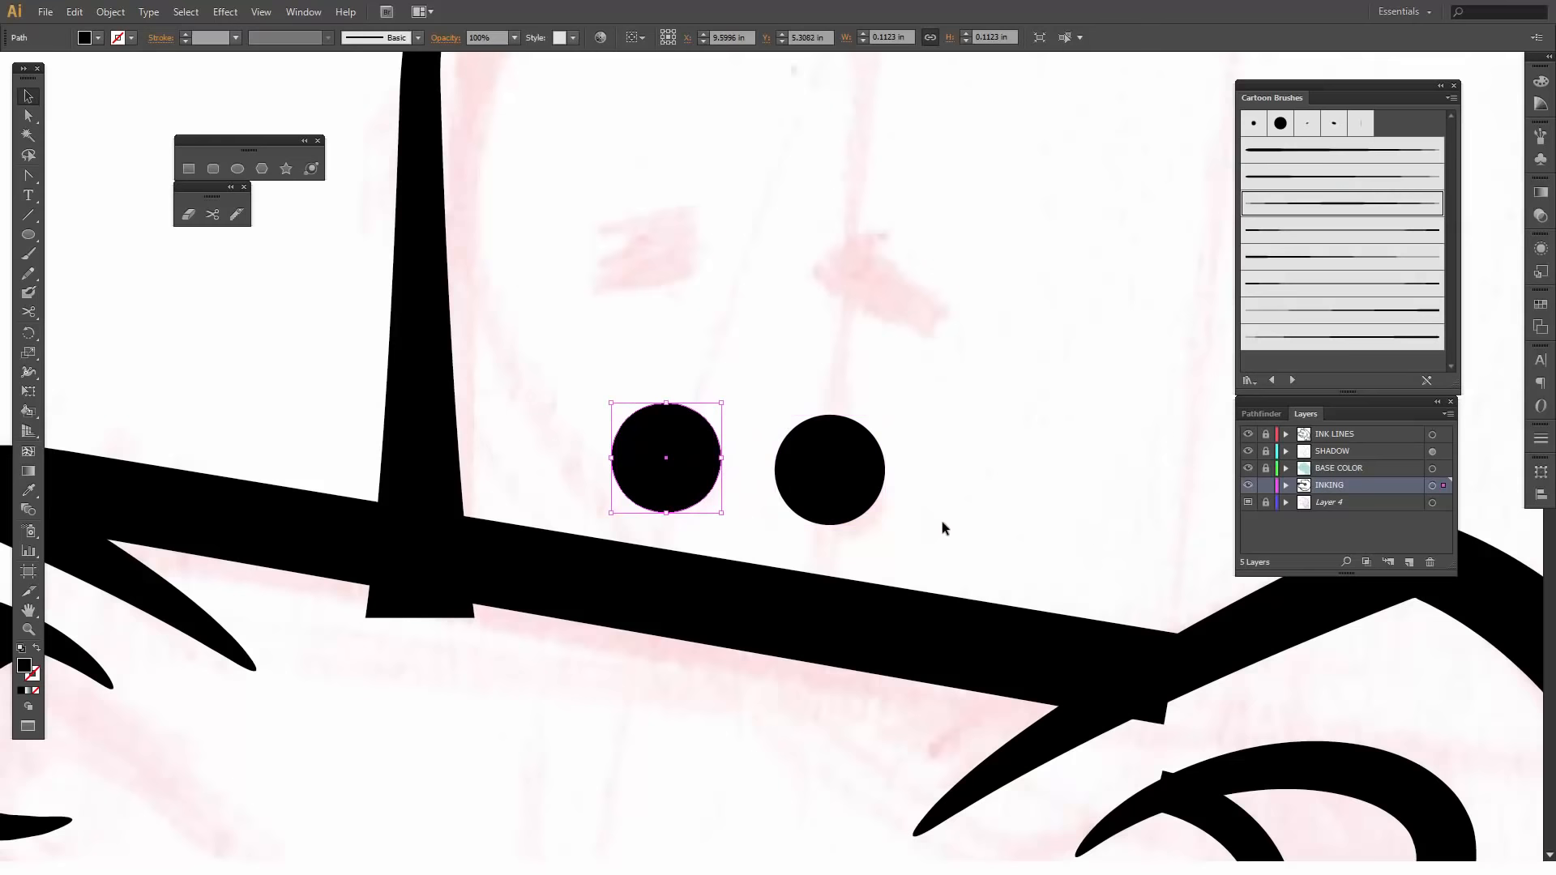
{"action": "left_click", "coordinate": [941, 527]}
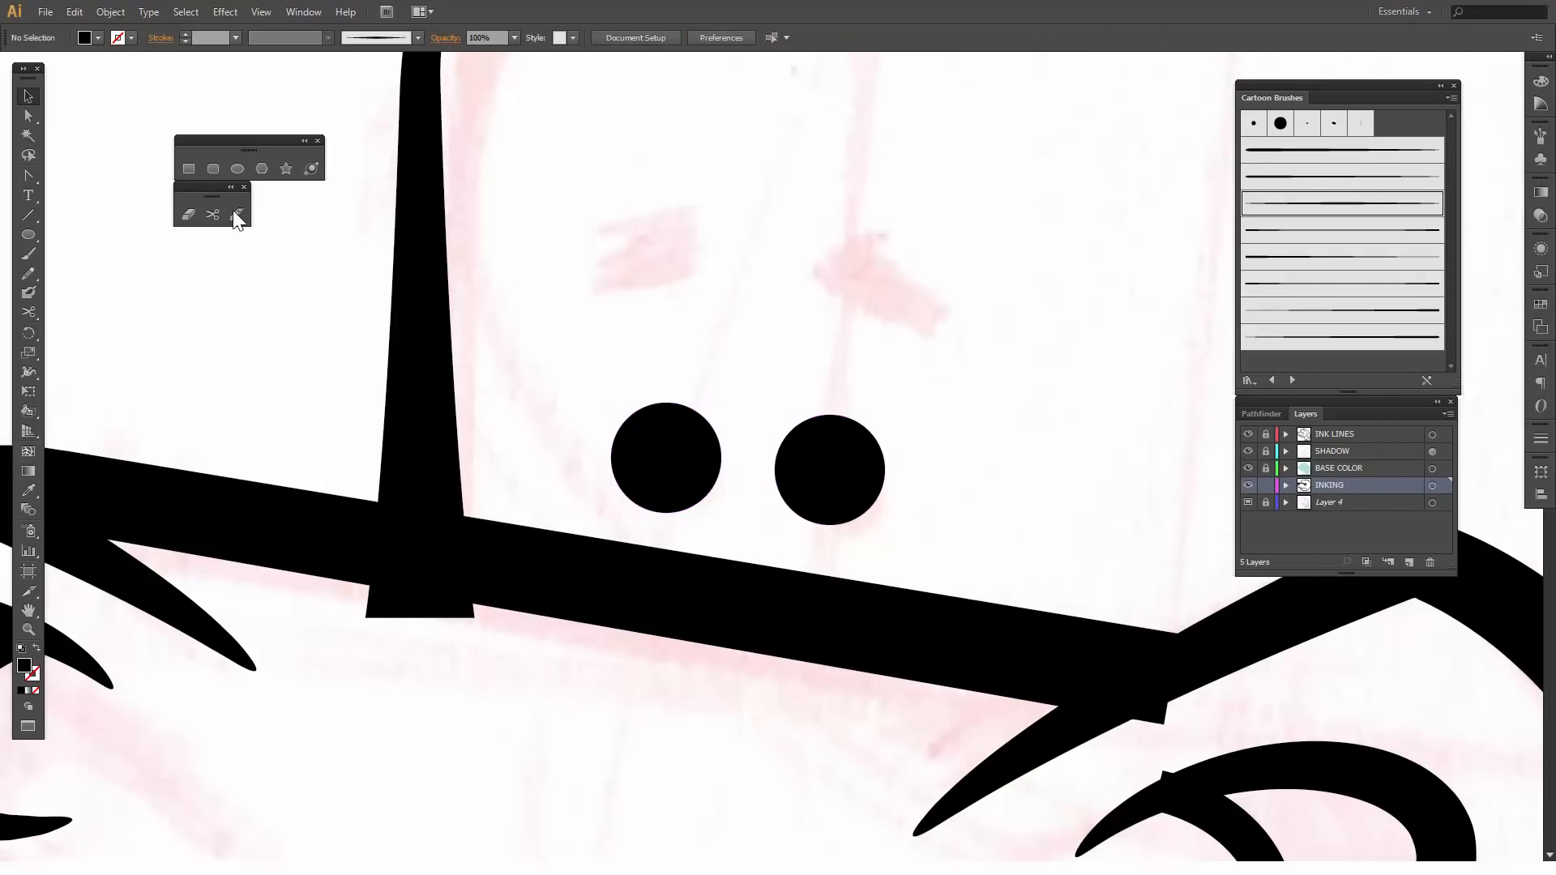
- Draw a black rectangle about 0.17 by 0.10 in over the rear eyebrow sketch and reshape its corners into a slanted brow
{"action": "left_click", "coordinate": [190, 168]}
{"action": "left_click_drag", "start_coordinate": [808, 232], "coordinate": [978, 331]}
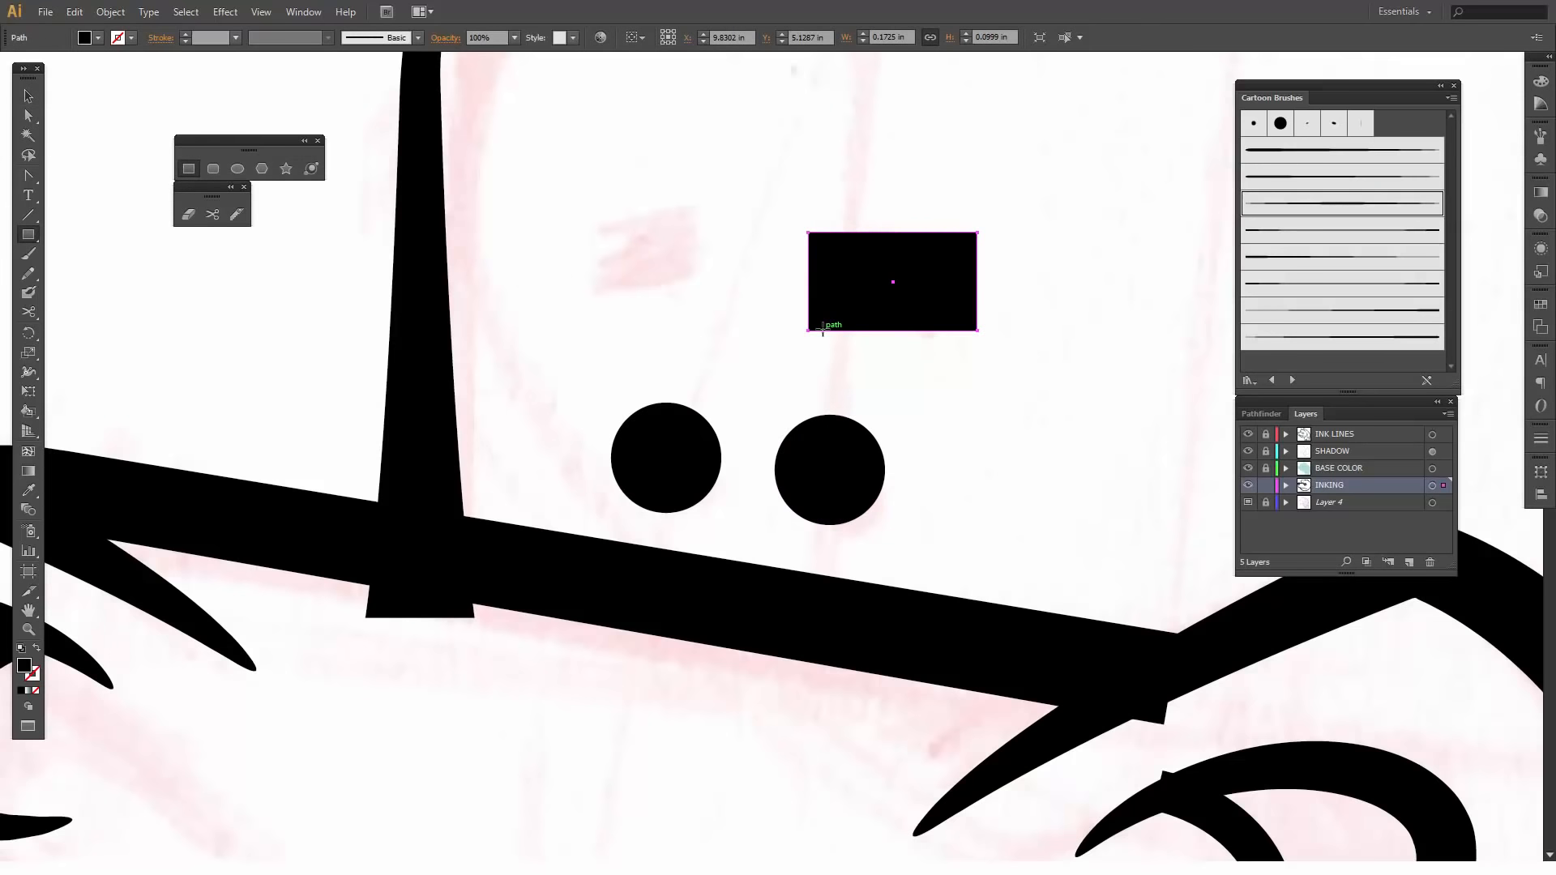
{"action": "key", "text": "a"}
{"action": "left_click_drag", "start_coordinate": [809, 331], "coordinate": [803, 298]}
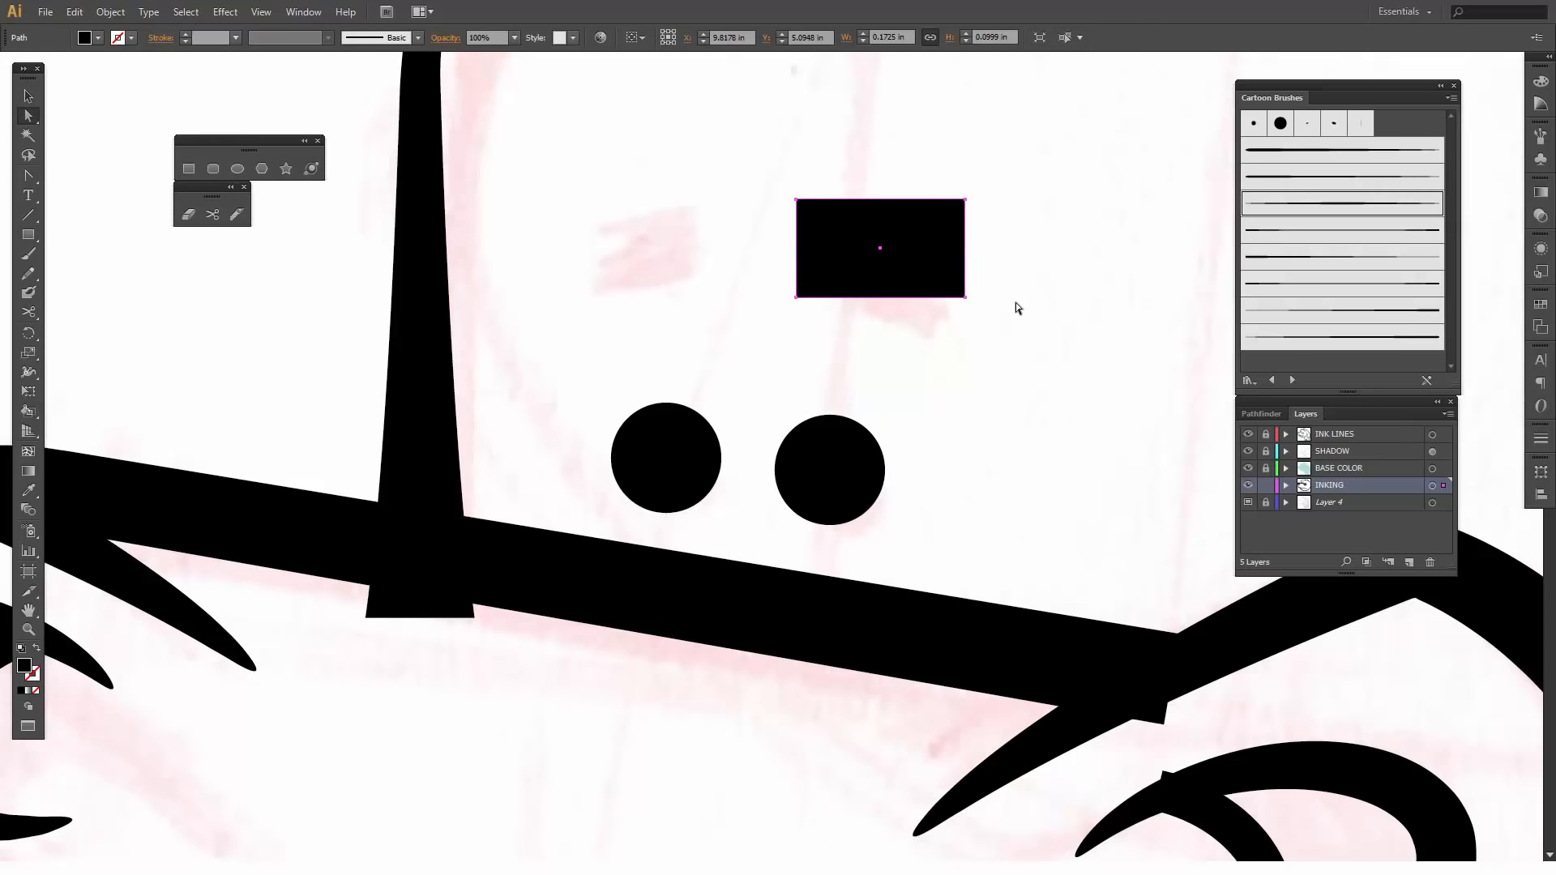
{"action": "left_click", "coordinate": [969, 300]}
{"action": "left_click_drag", "start_coordinate": [969, 302], "coordinate": [952, 347]}
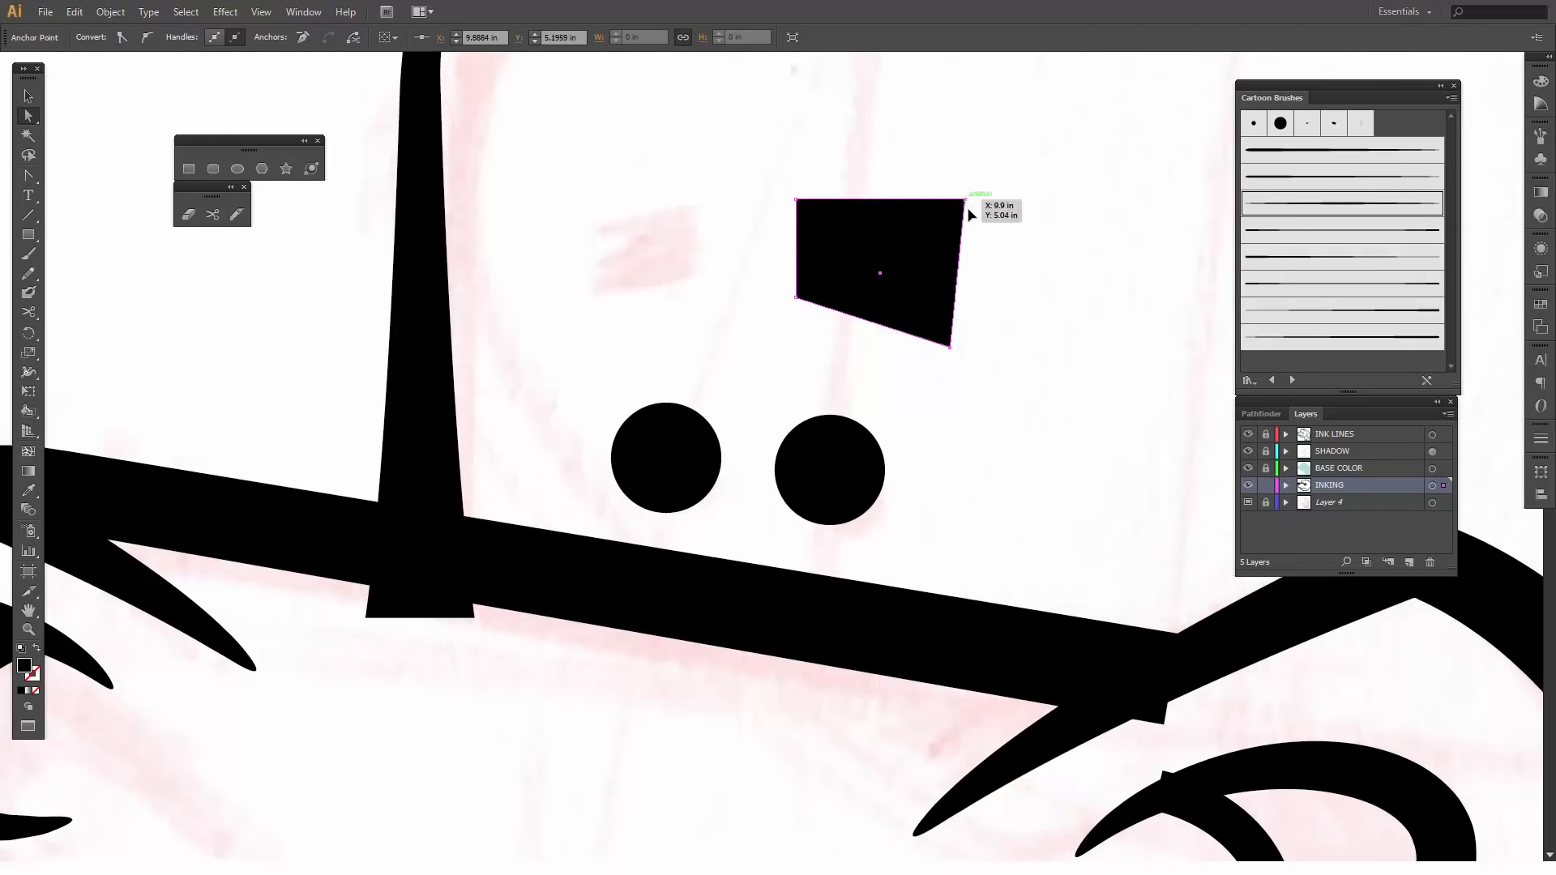
{"action": "left_click_drag", "start_coordinate": [966, 201], "coordinate": [969, 282]}
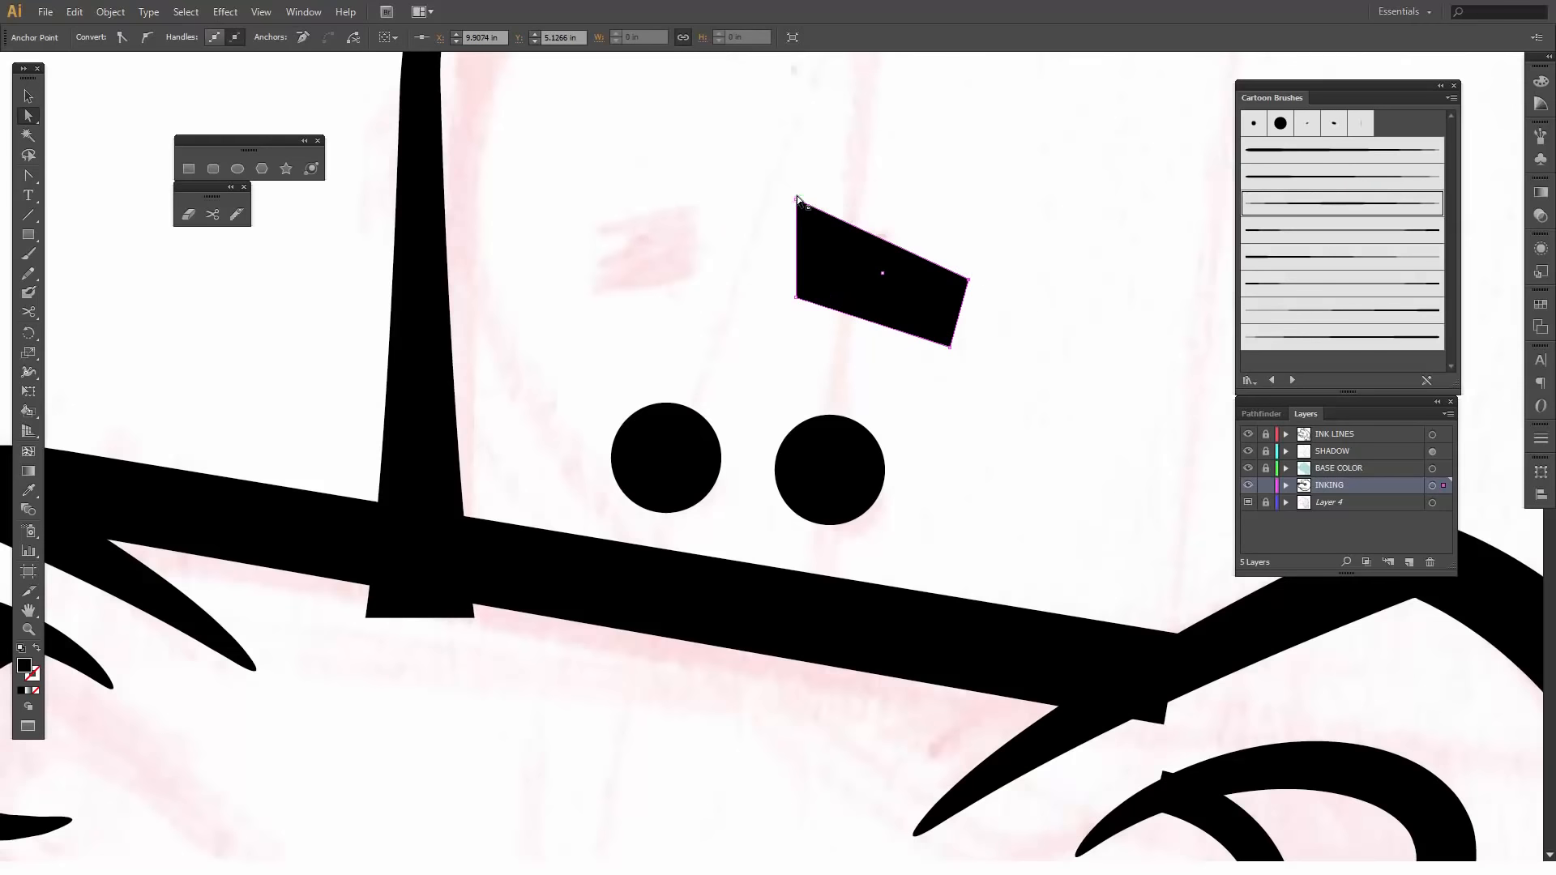
{"action": "left_click_drag", "start_coordinate": [797, 201], "coordinate": [796, 210]}
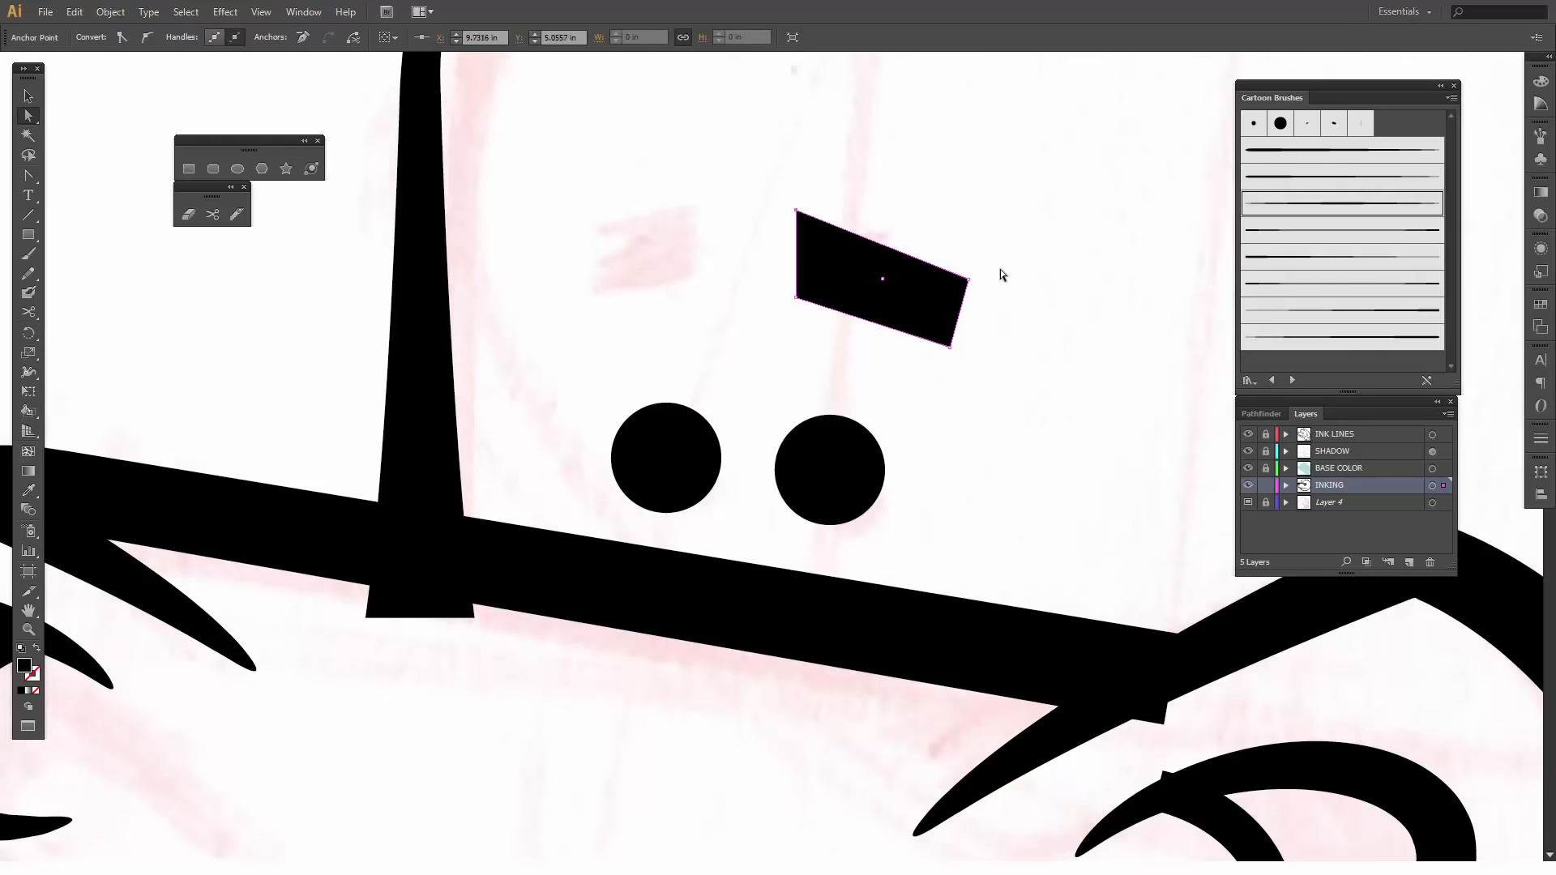
- Shorten the slanted eyebrow to about 0.12 in wide by shifting its two outer corner points inward together
{"action": "left_click", "coordinate": [29, 155]}
{"action": "mouse_move", "coordinate": [990, 241]}
{"action": "left_mouse_down"}
{"action": "mouse_move", "coordinate": [980, 368]}
{"action": "mouse_move", "coordinate": [963, 292]}
{"action": "left_mouse_up"}
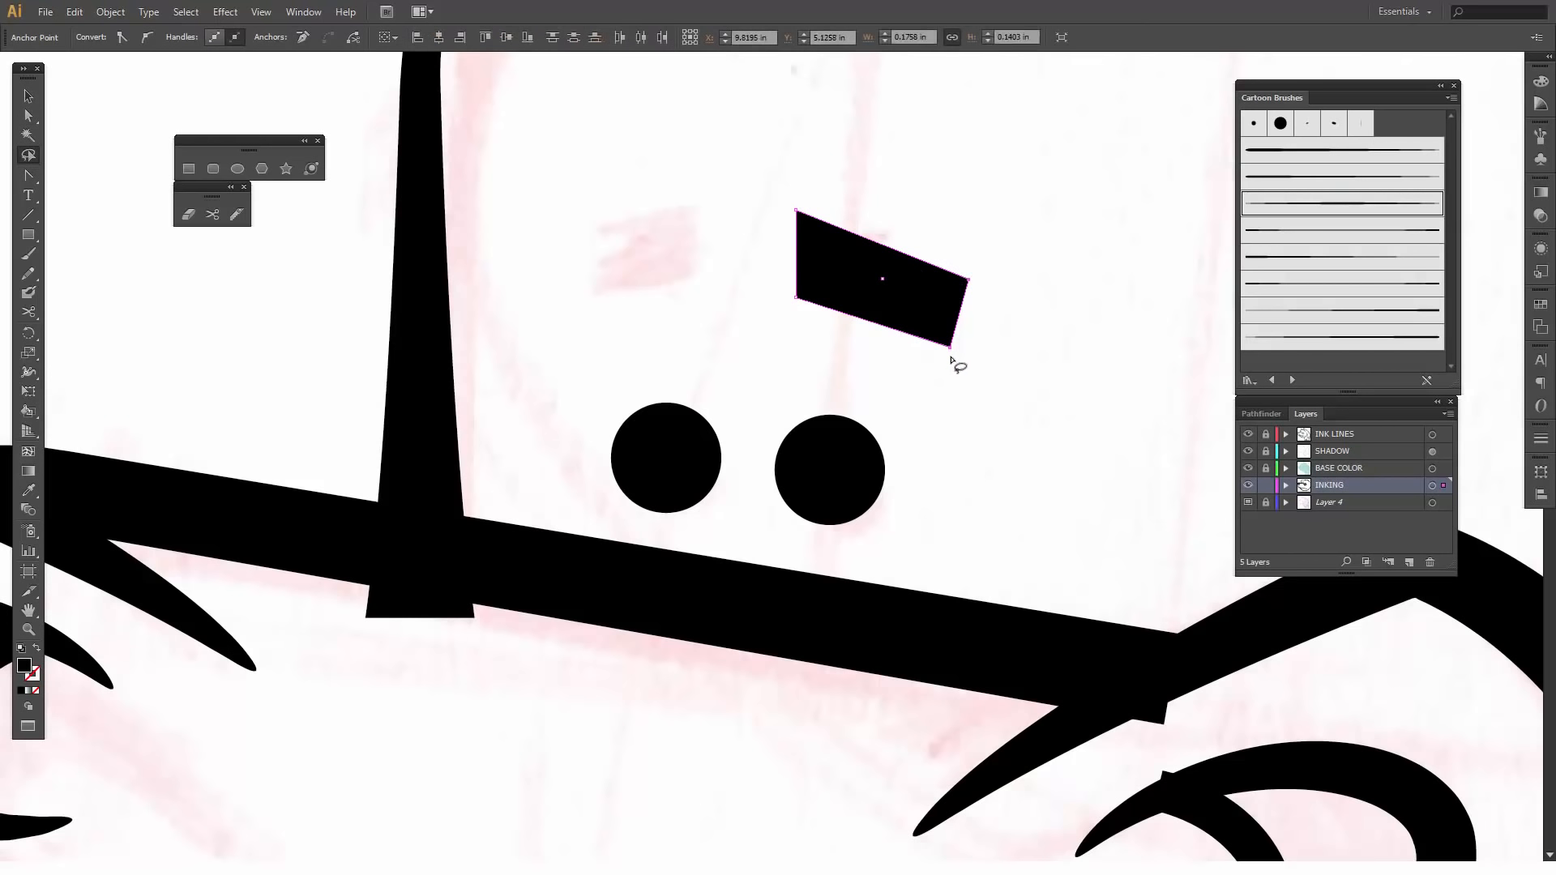
{"action": "left_click", "coordinate": [29, 115]}
{"action": "left_click_drag", "start_coordinate": [949, 348], "coordinate": [901, 350]}
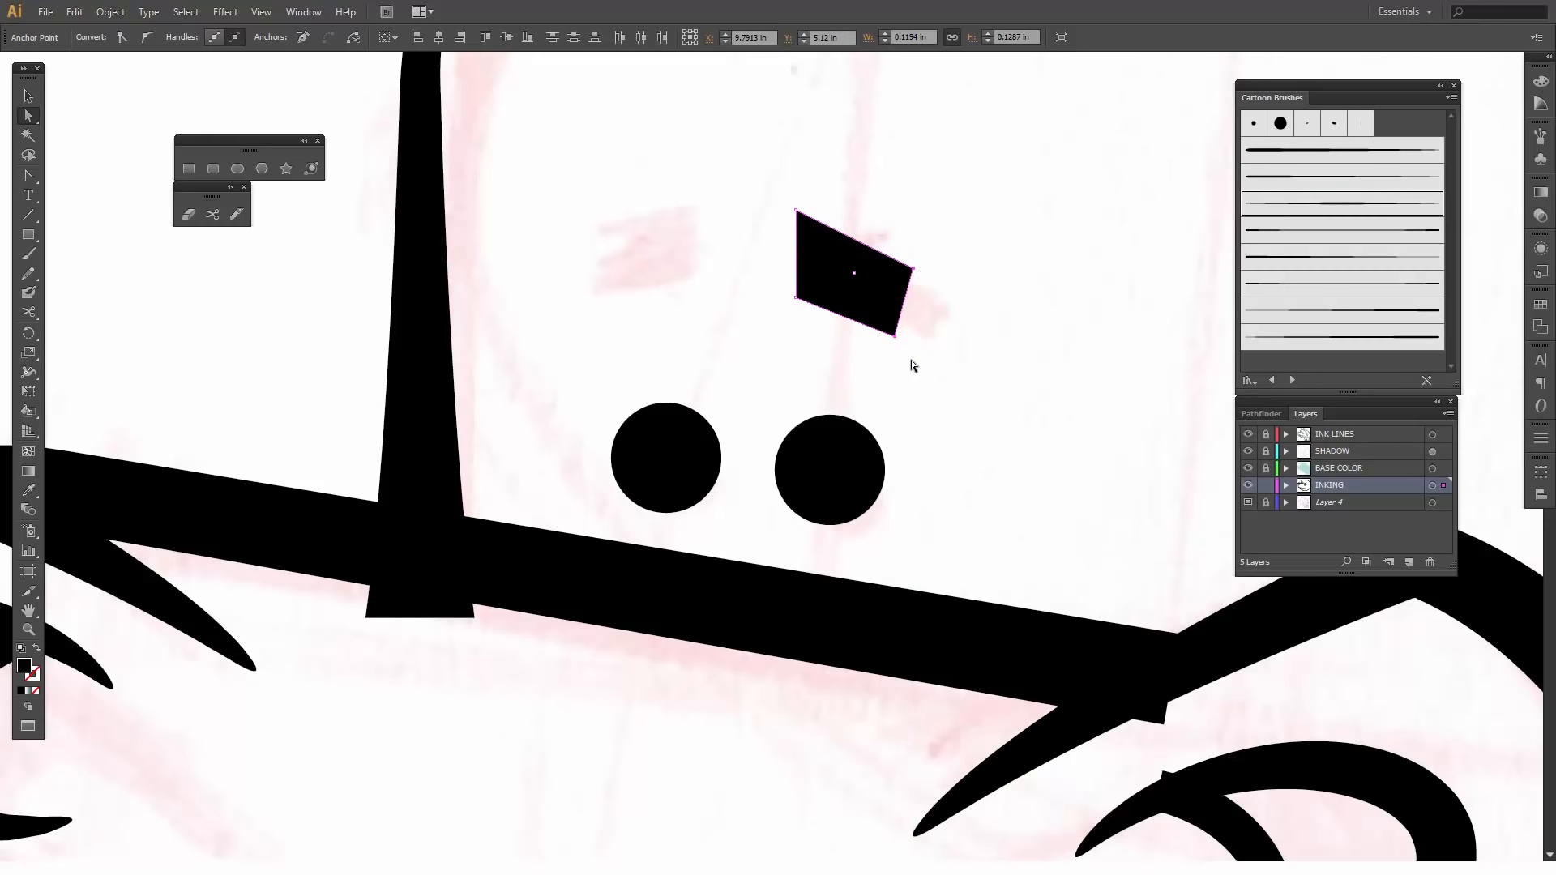
{"action": "key", "text": "v"}
{"action": "left_click", "coordinate": [961, 418]}
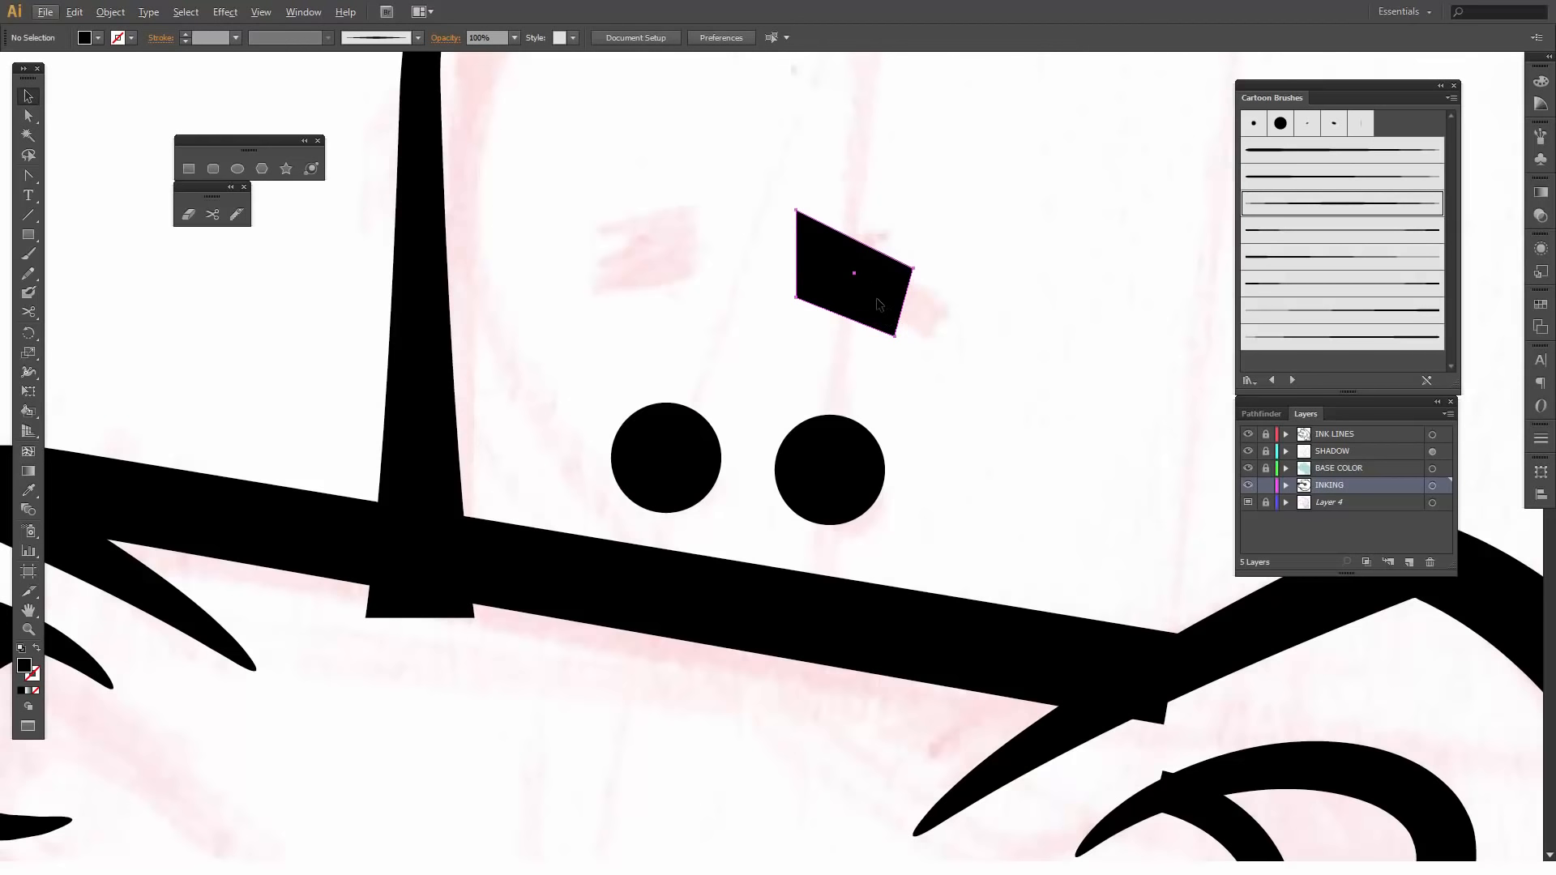
- Duplicate the eyebrow above the front black circle and reflect the copy across the vertical axis
{"action": "left_click_drag", "start_coordinate": [877, 298], "coordinate": [670, 266]}
{"action": "right_click", "coordinate": [675, 264]}
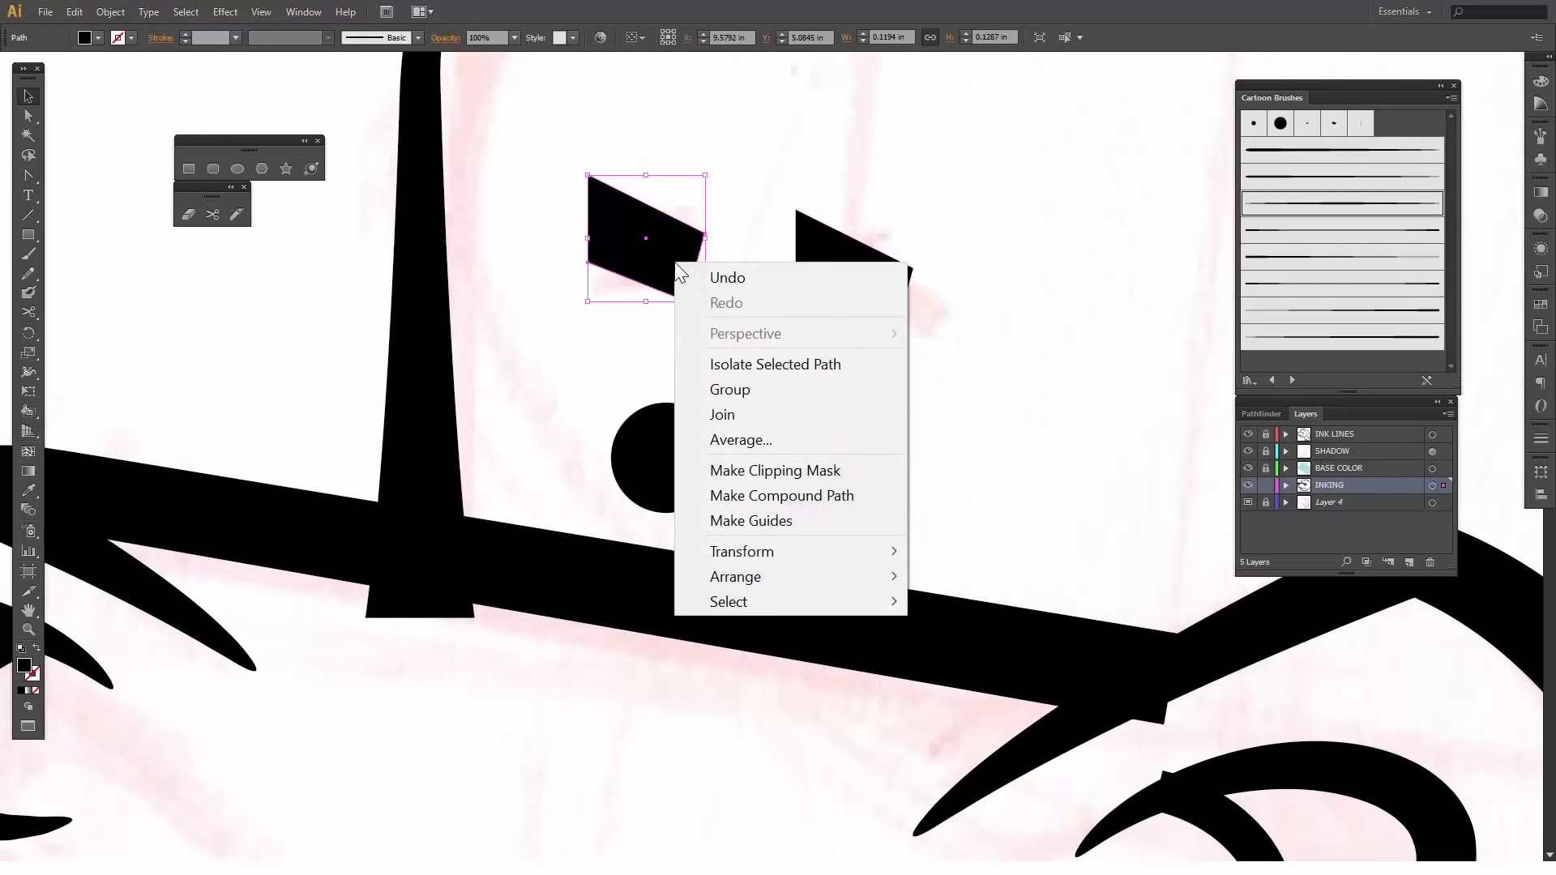
{"action": "mouse_move", "coordinate": [706, 551]}
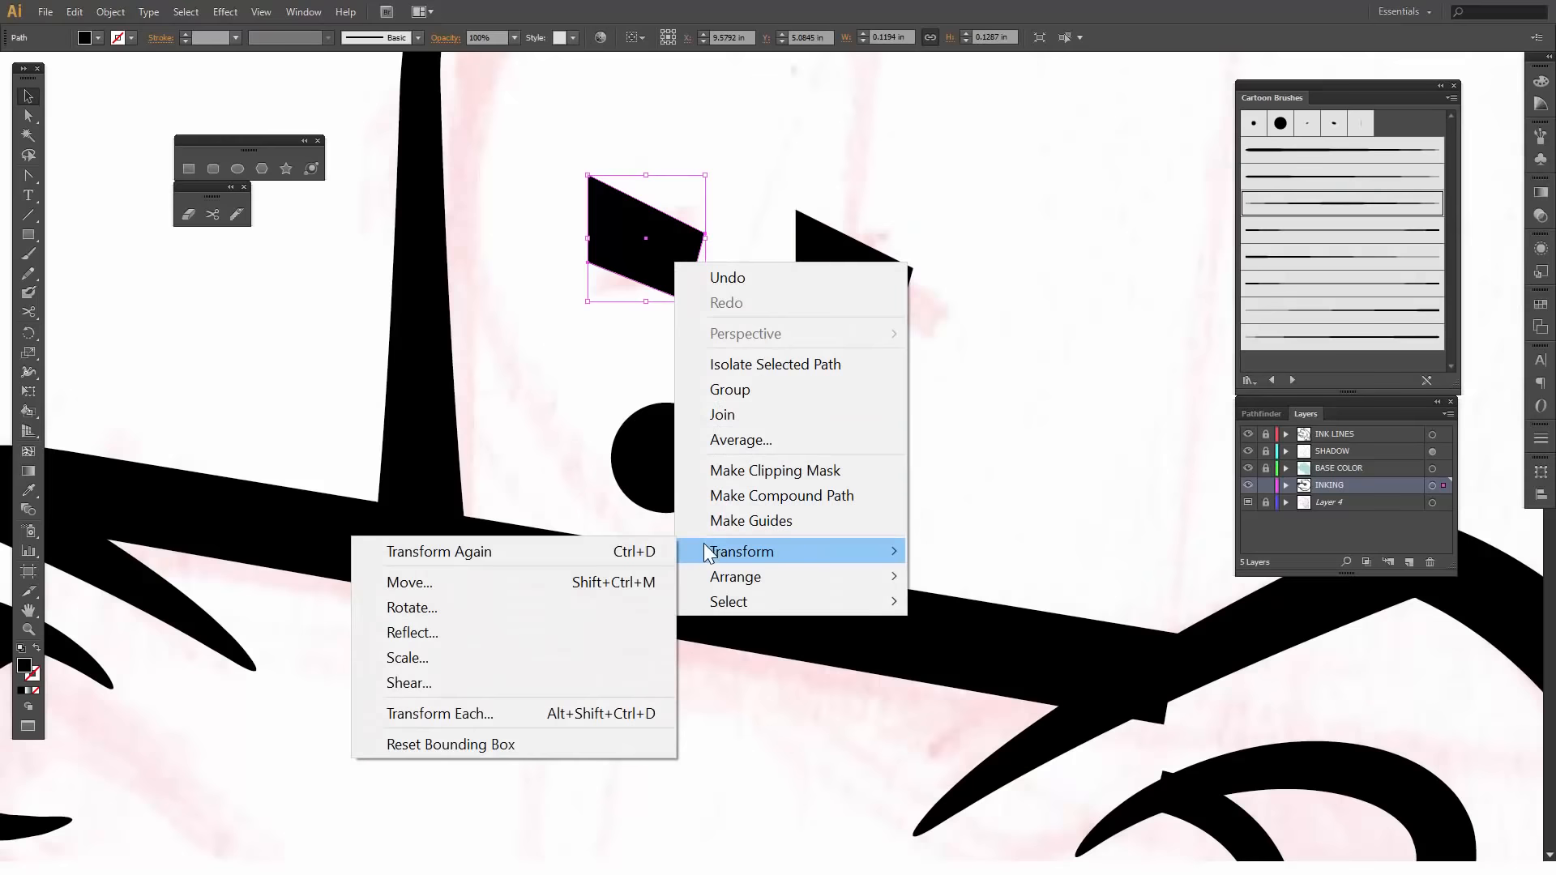
{"action": "left_click", "coordinate": [435, 632]}
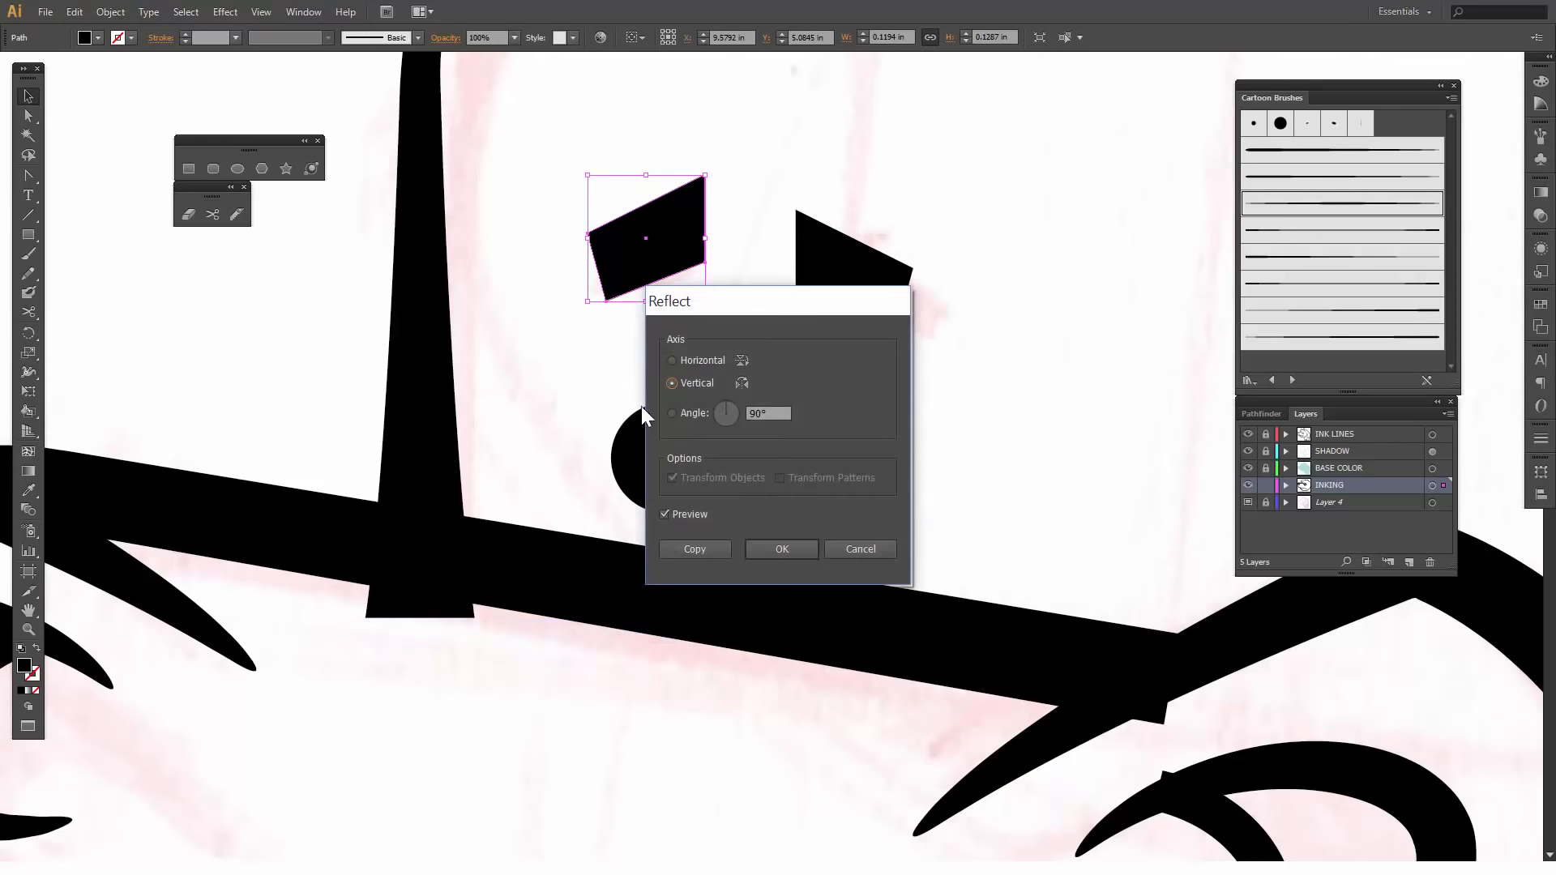
{"action": "left_click", "coordinate": [782, 550]}
- Move the mirrored eyebrow down onto its sketch mark, narrow it slightly and rotate it a little clockwise
{"action": "mouse_move", "coordinate": [688, 261]}
{"action": "left_mouse_down"}
{"action": "mouse_move", "coordinate": [694, 283]}
{"action": "mouse_move", "coordinate": [705, 260]}
{"action": "left_mouse_up"}
{"action": "left_click", "coordinate": [716, 194]}
{"action": "left_click", "coordinate": [679, 245]}
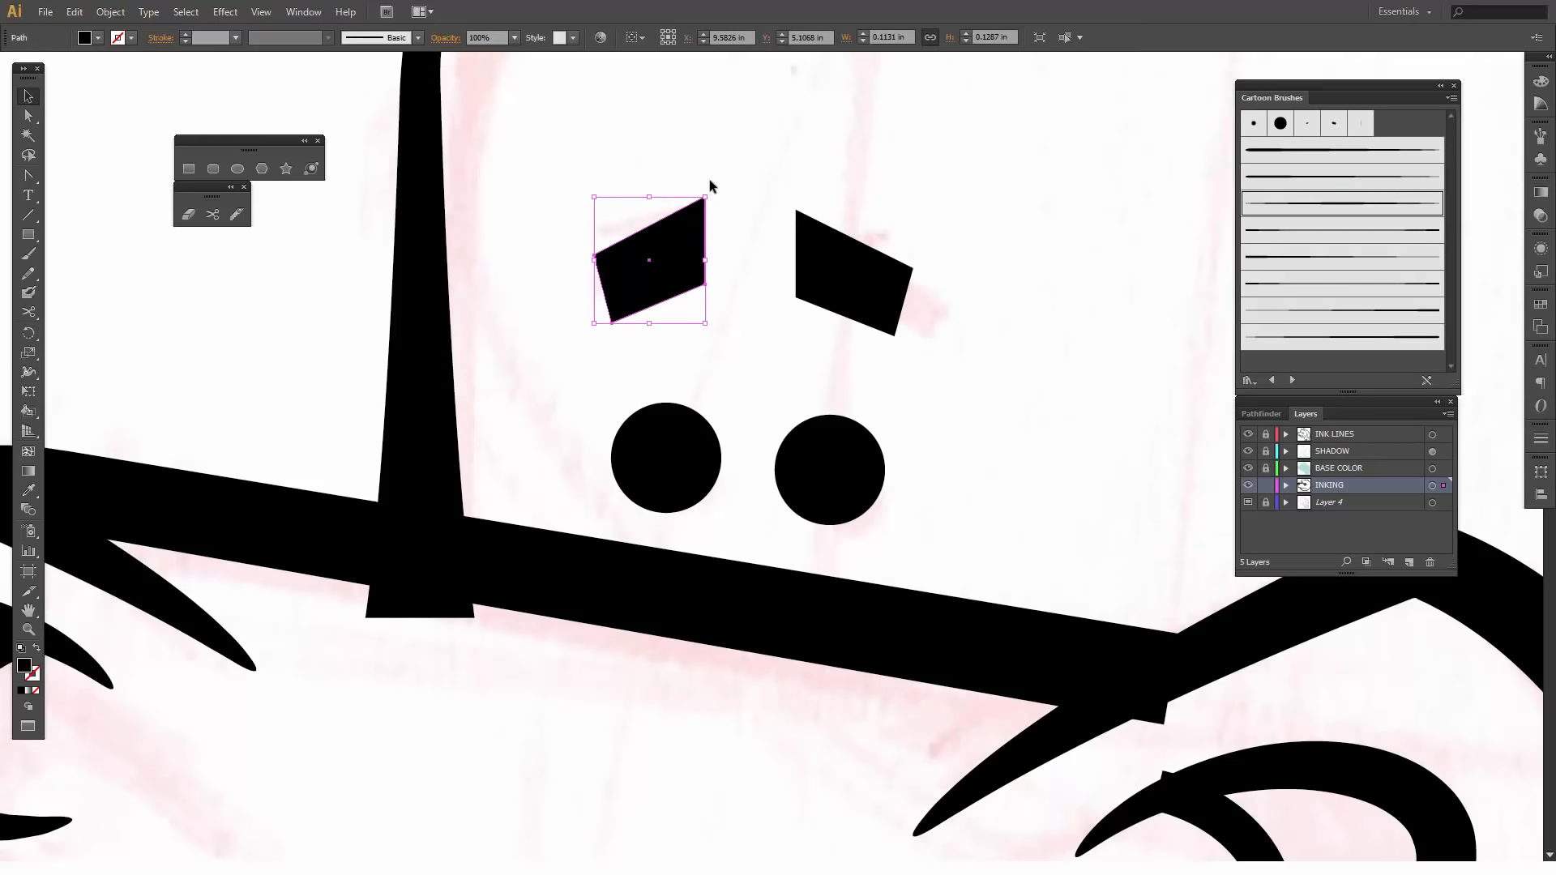
{"action": "left_click_drag", "start_coordinate": [714, 192], "coordinate": [713, 198]}
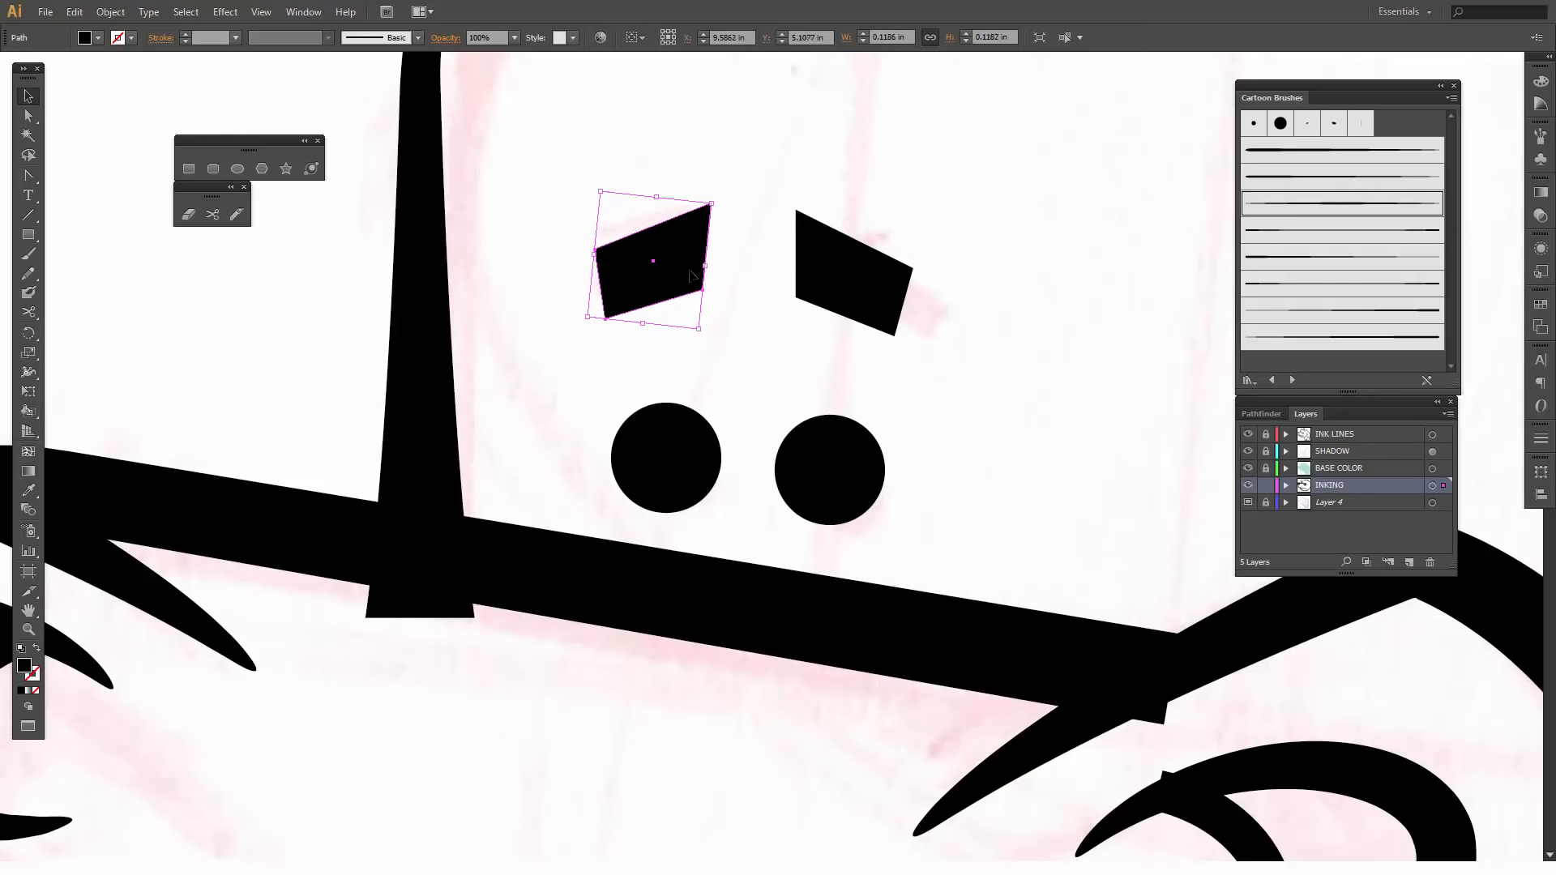
{"action": "left_click_drag", "start_coordinate": [686, 270], "coordinate": [685, 268]}
{"action": "left_click", "coordinate": [728, 334]}
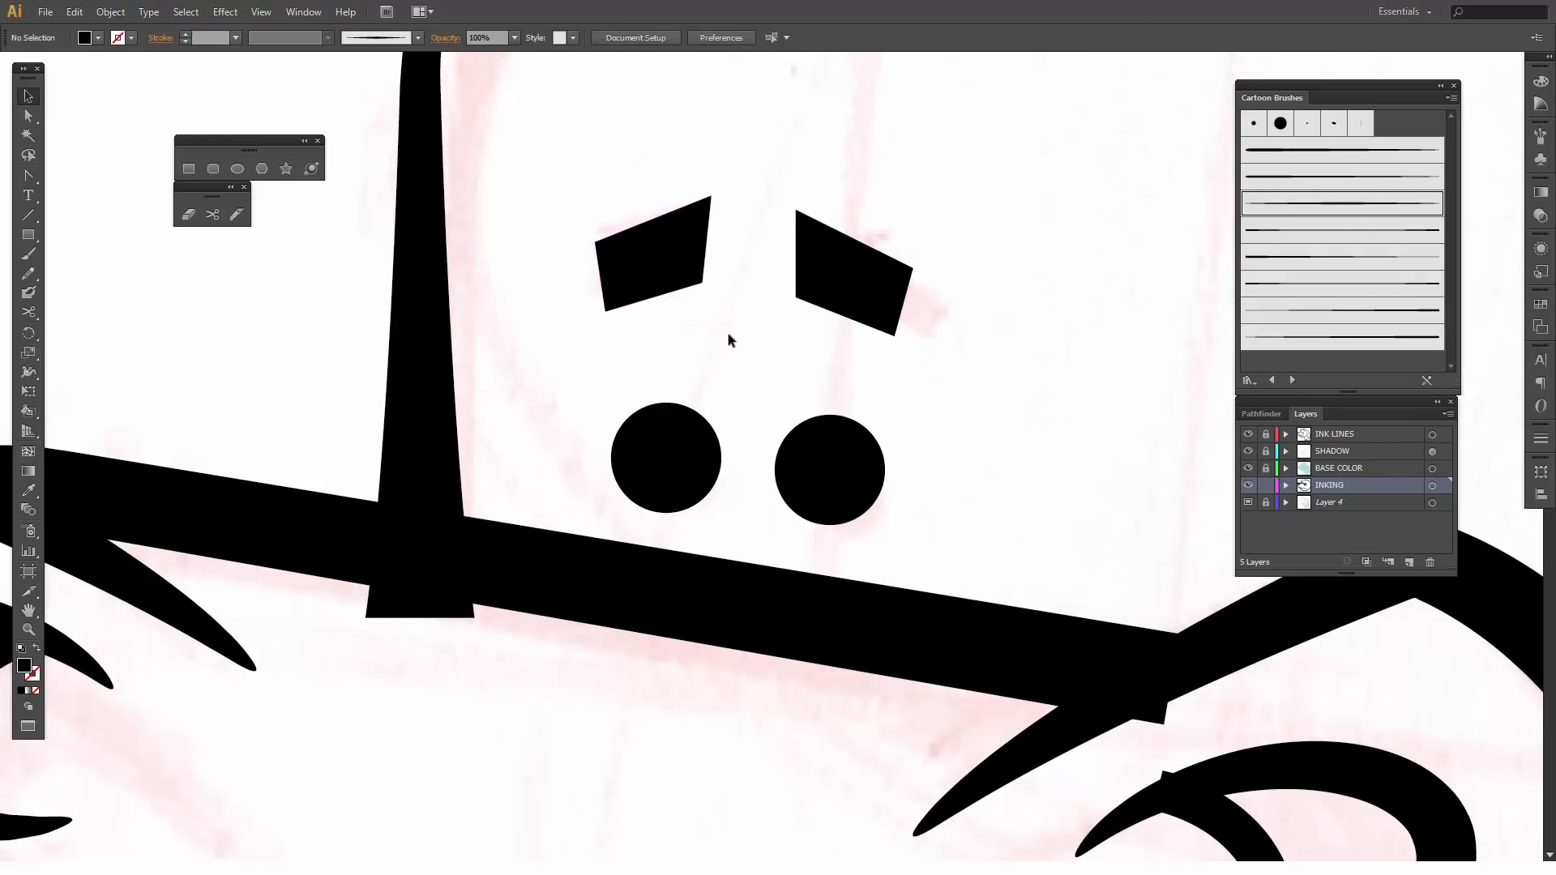
- Draw a tall black ellipse about 0.42 by 0.94 in over the sketched near ear, across the gap in the head outline
{"action": "key", "text": "ctrl+minus"}
{"action": "key", "text": "ctrl+minus"}
{"action": "key", "text": "ctrl+minus"}
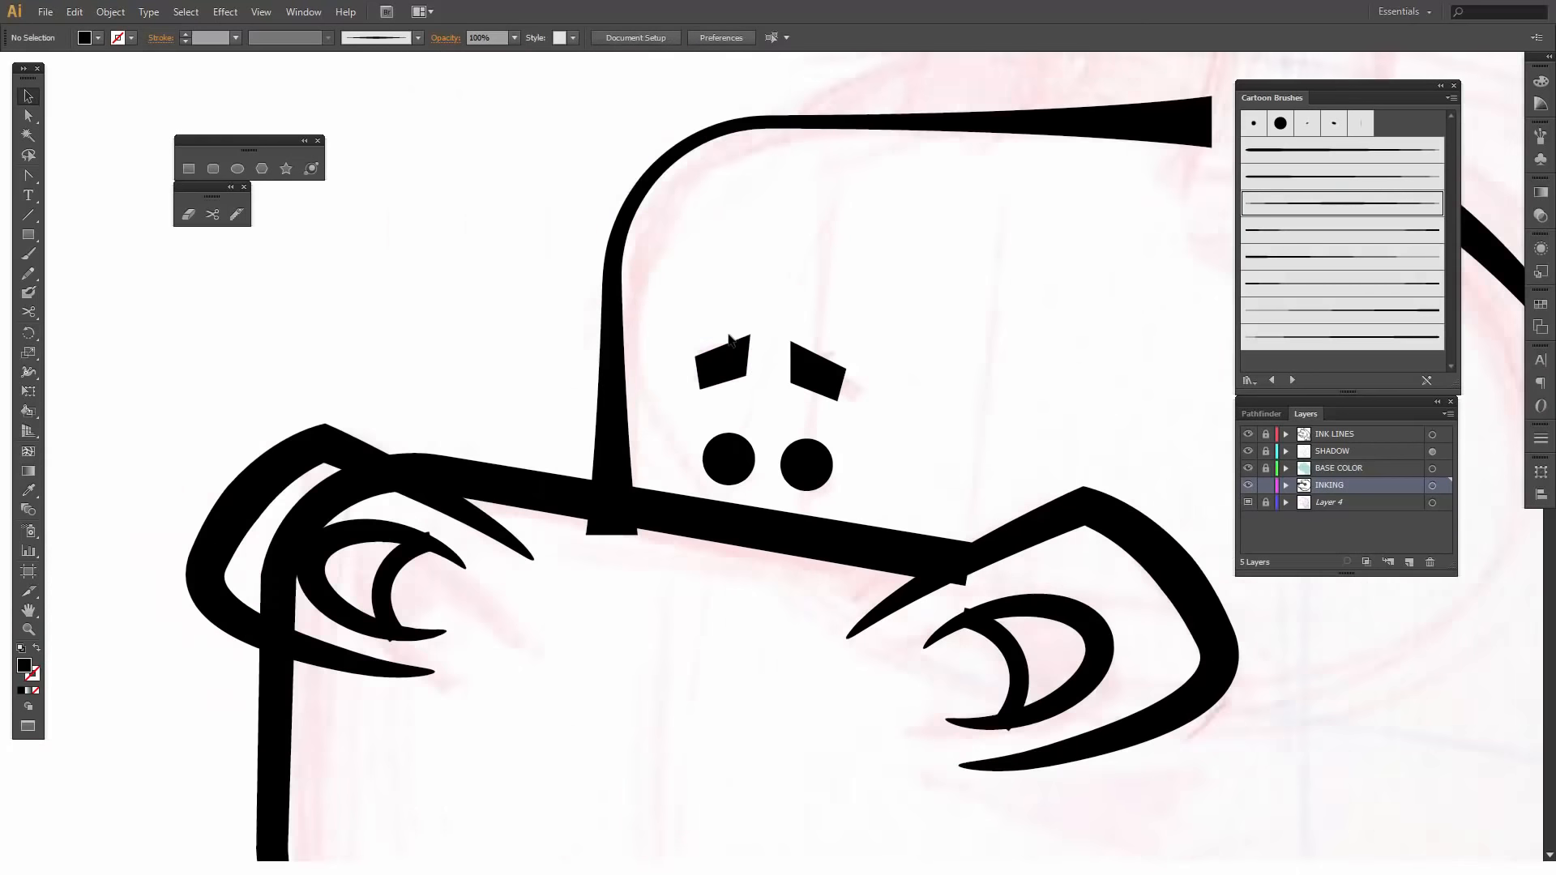
{"action": "key", "text": "ctrl+minus"}
{"action": "key", "text": "ctrl+minus"}
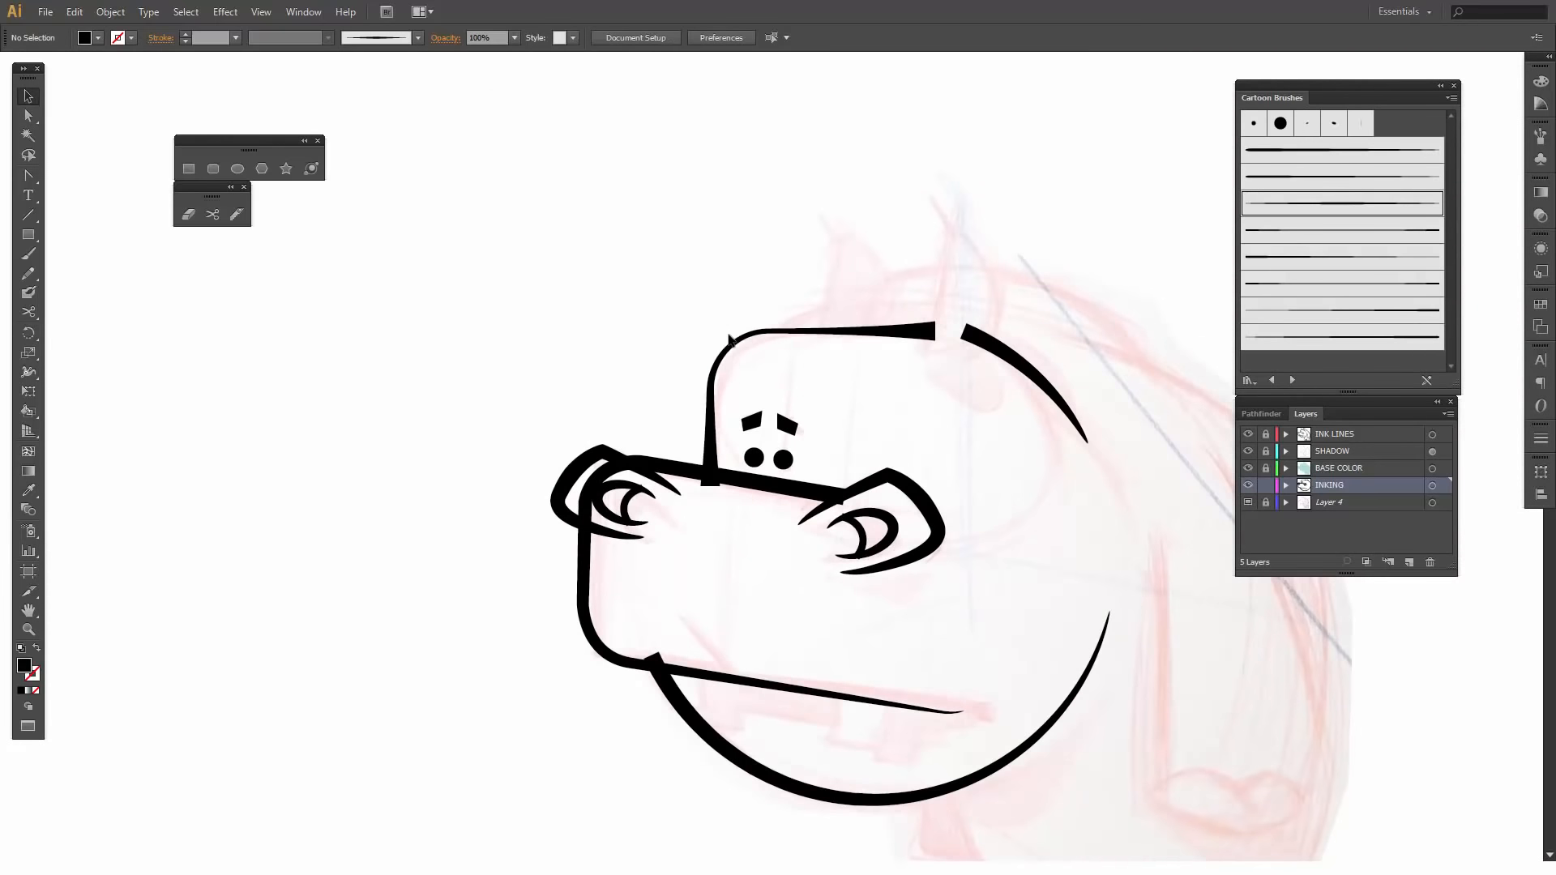
{"action": "left_click_drag", "start_coordinate": [810, 390], "coordinate": [619, 333]}
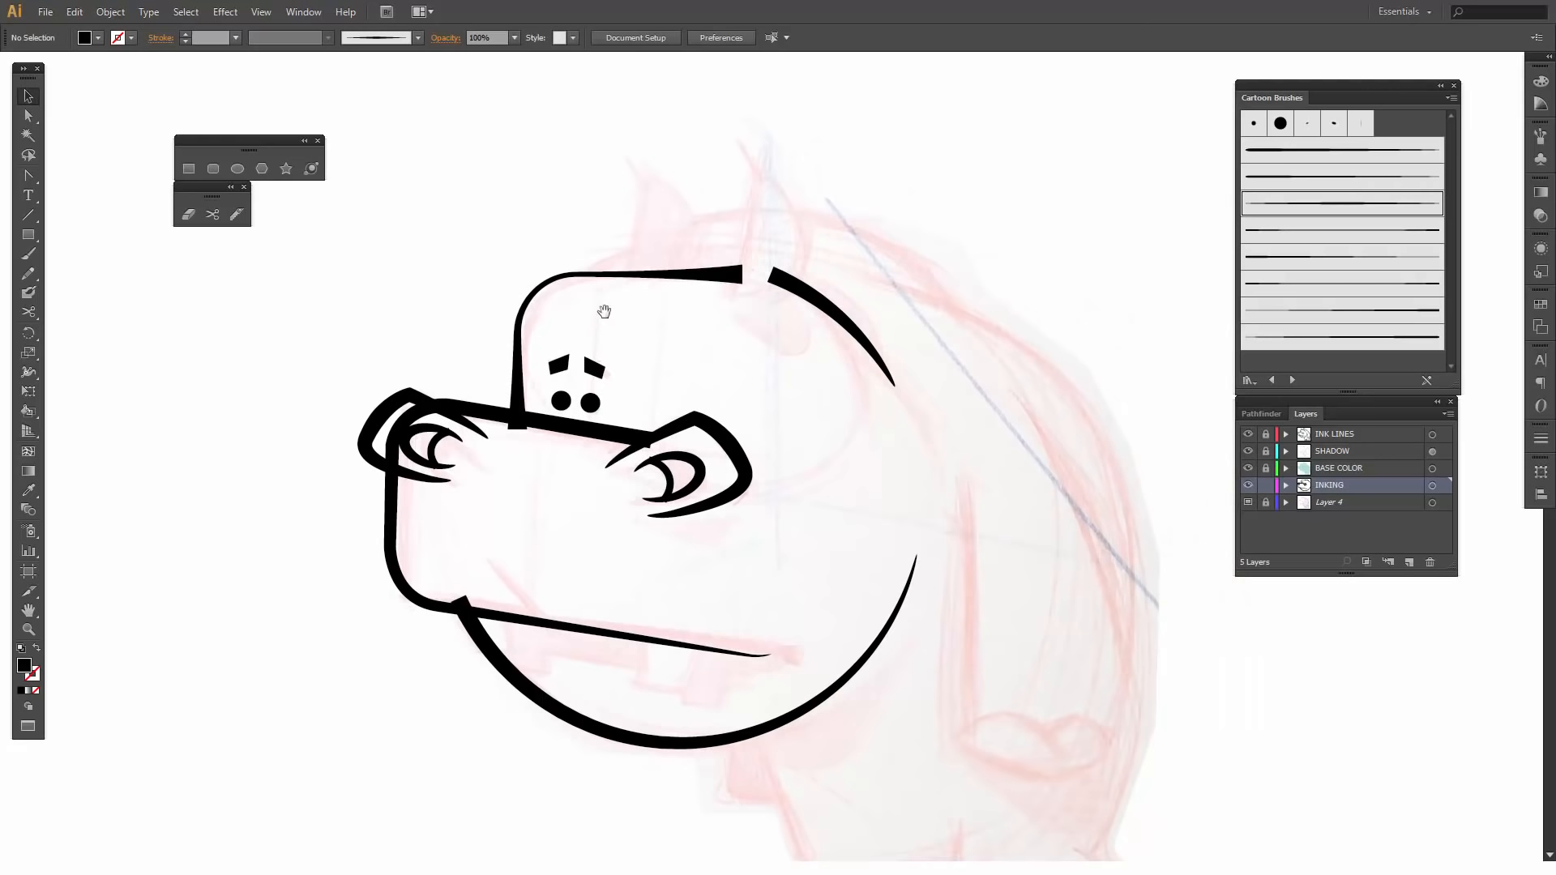
{"action": "left_click", "coordinate": [242, 169]}
{"action": "left_click_drag", "start_coordinate": [728, 161], "coordinate": [802, 322]}
- Stretch the ear ellipse forward and downward to about 0.57 by 1 in
{"action": "key", "text": "v"}
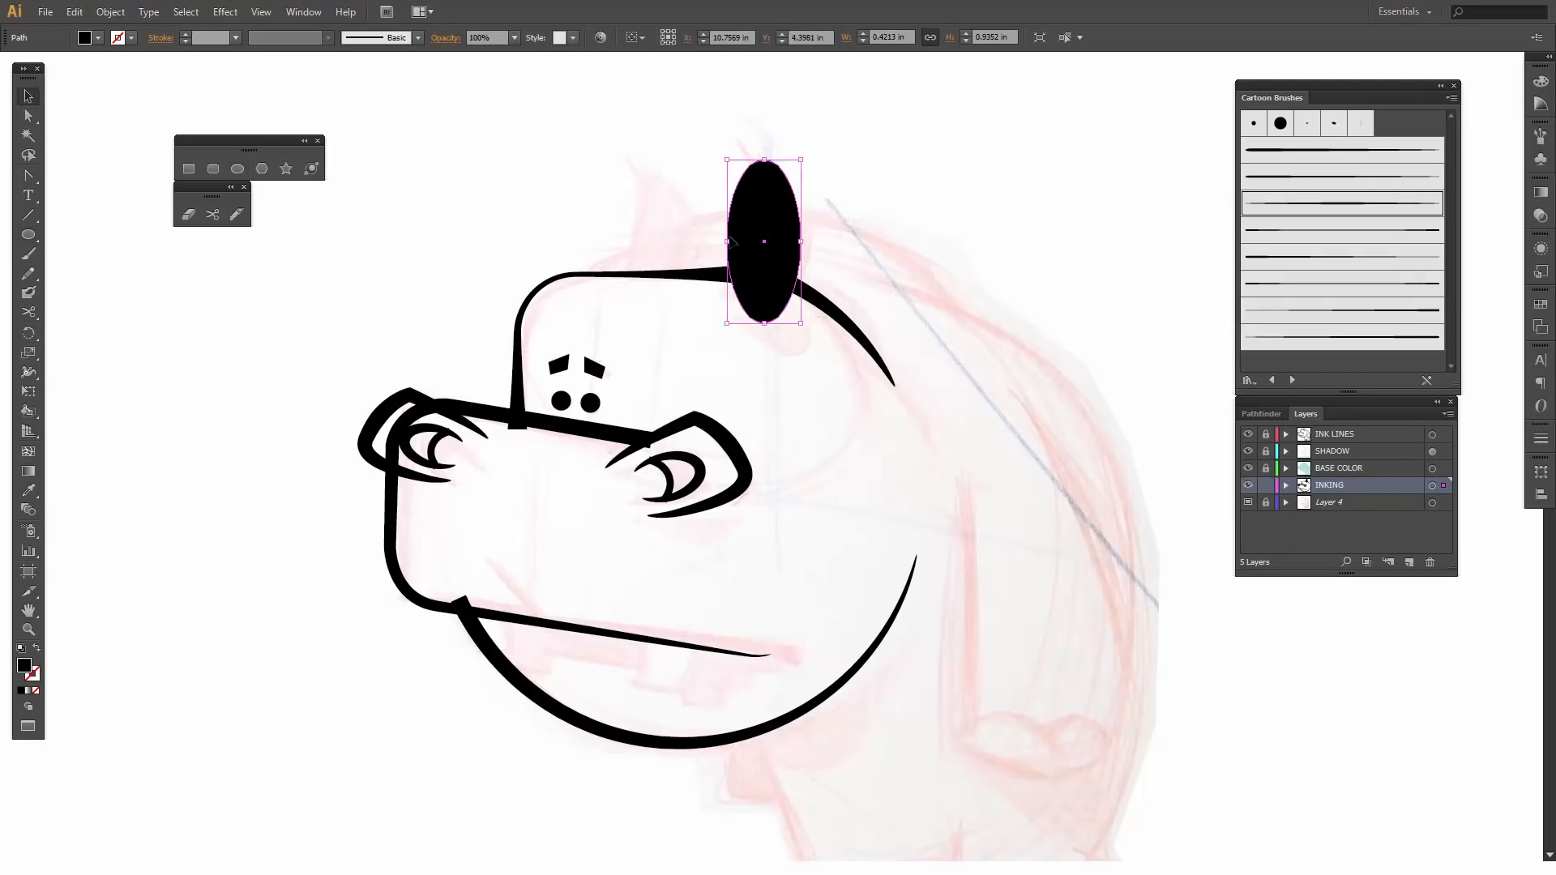
{"action": "left_click_drag", "start_coordinate": [729, 241], "coordinate": [701, 241]}
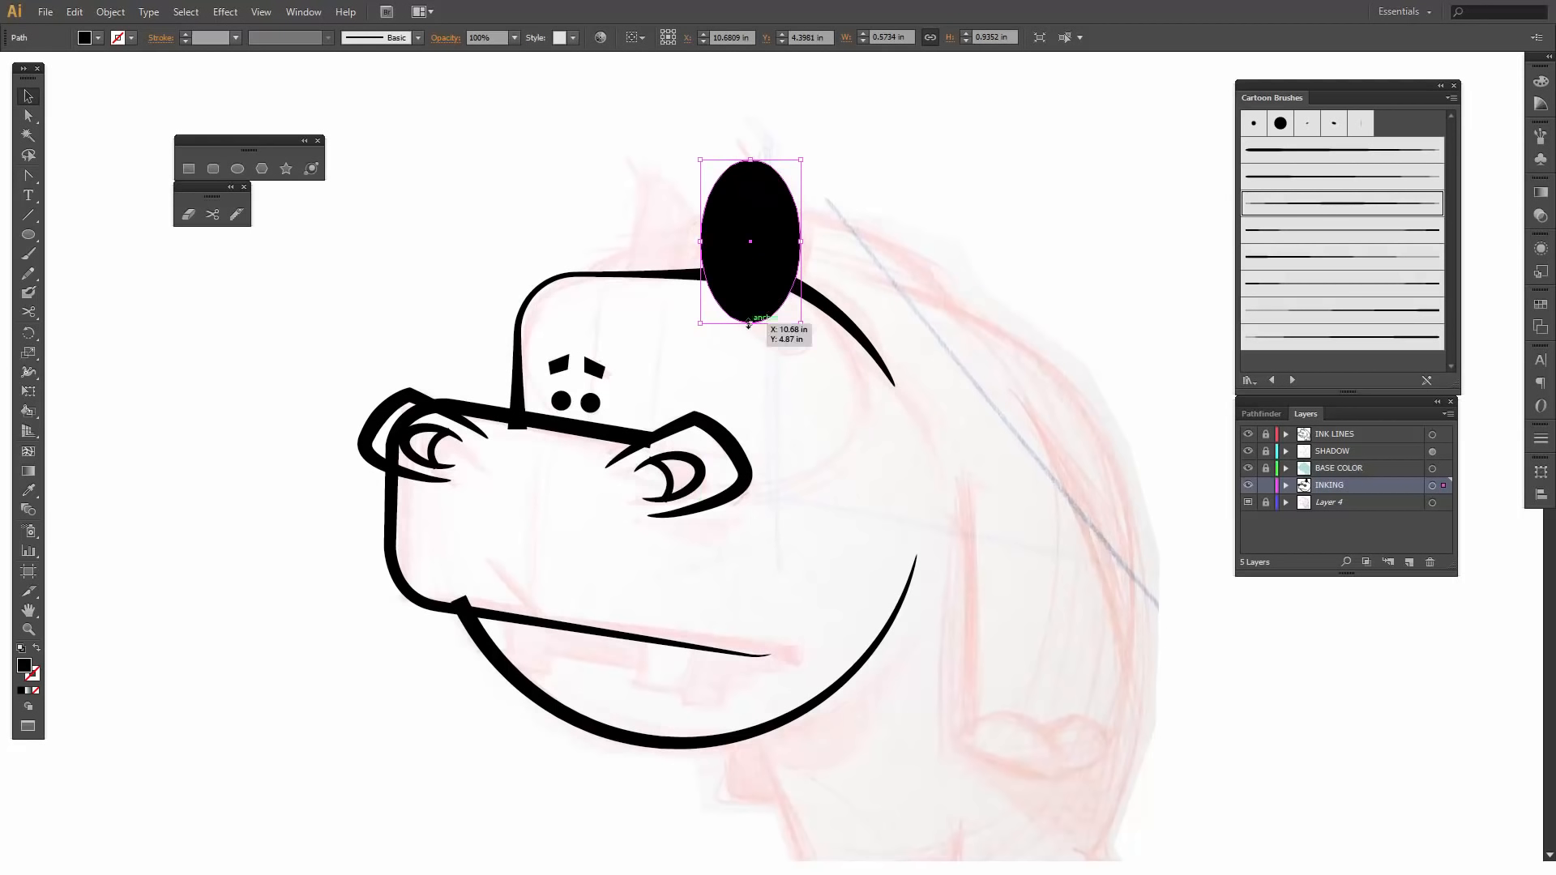
{"action": "left_click_drag", "start_coordinate": [749, 323], "coordinate": [749, 334]}
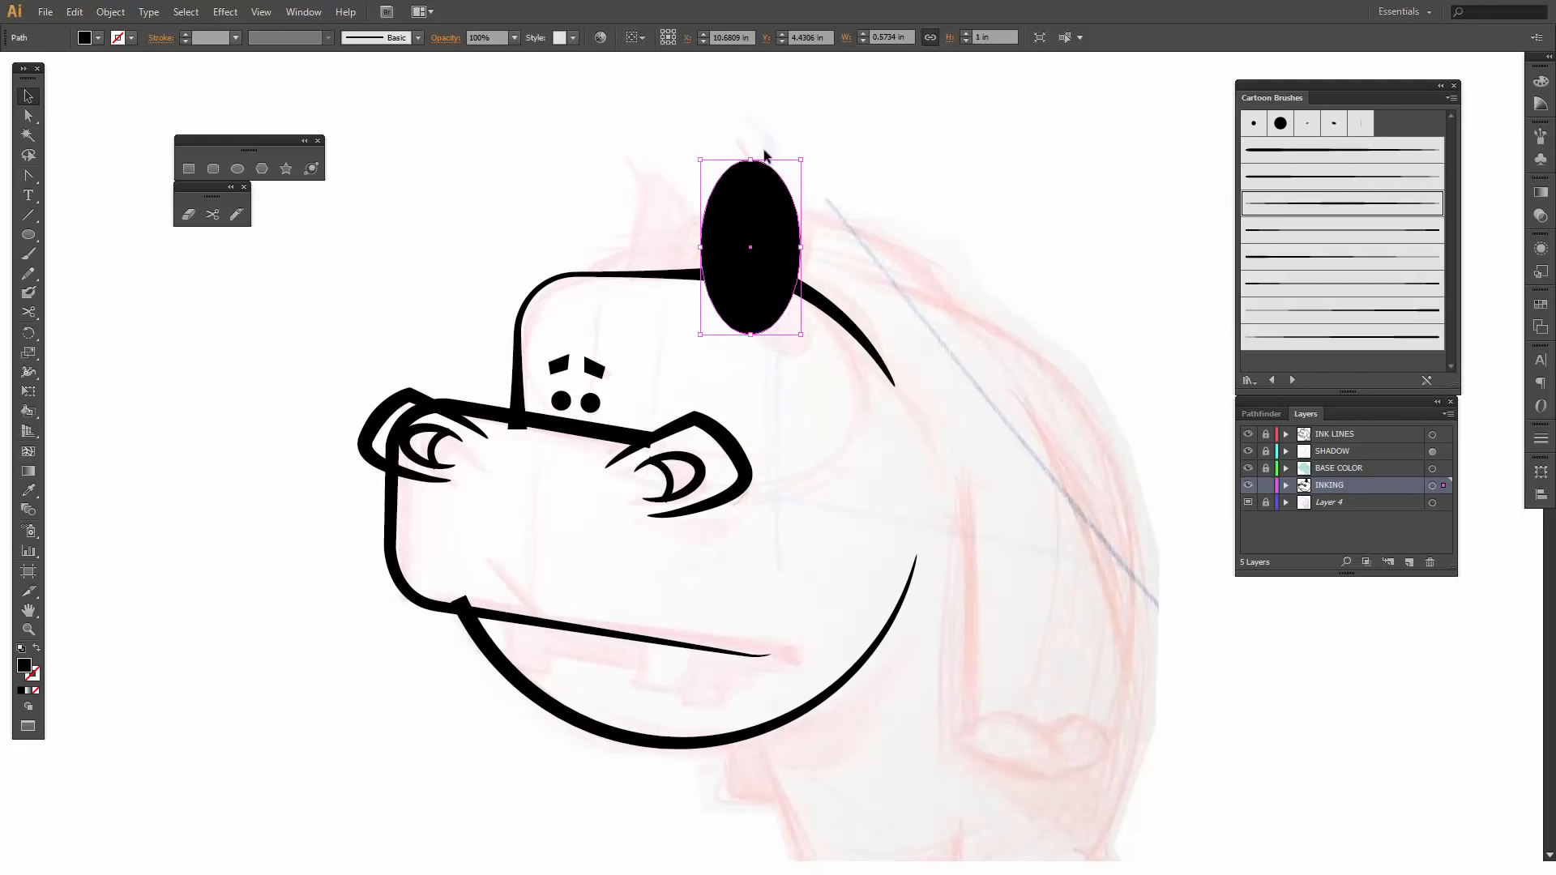
- Stretch the ear ellipse upward to about 1.04 in tall and draw a black rectangle about 0.46 by 1.3 in over its front half
{"action": "left_click_drag", "start_coordinate": [751, 160], "coordinate": [751, 152]}
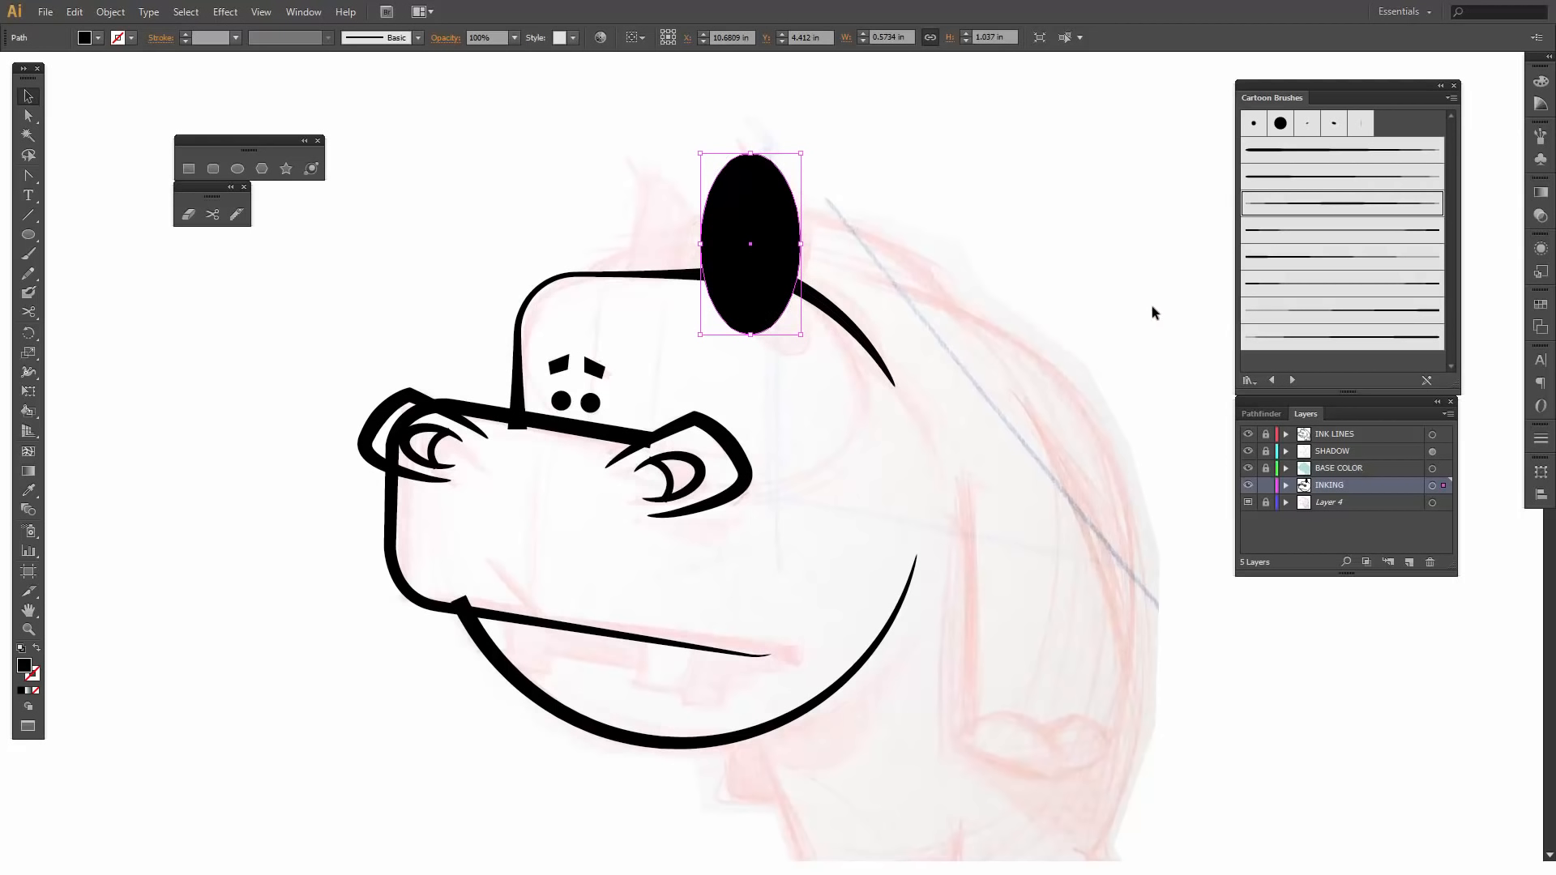
{"action": "left_click", "coordinate": [188, 167]}
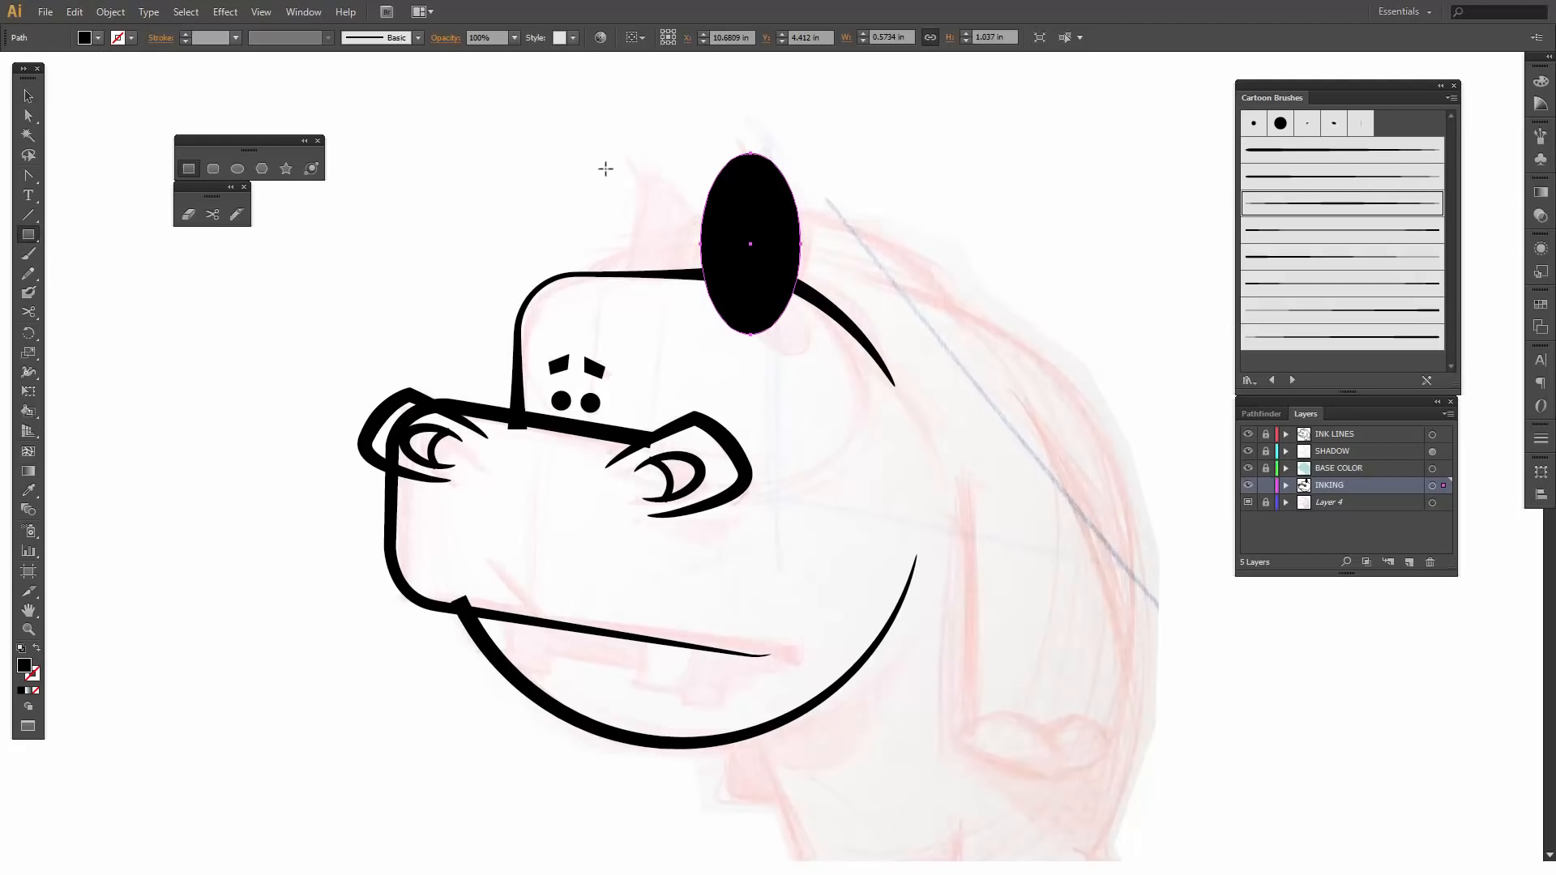
{"action": "left_click_drag", "start_coordinate": [670, 137], "coordinate": [751, 366]}
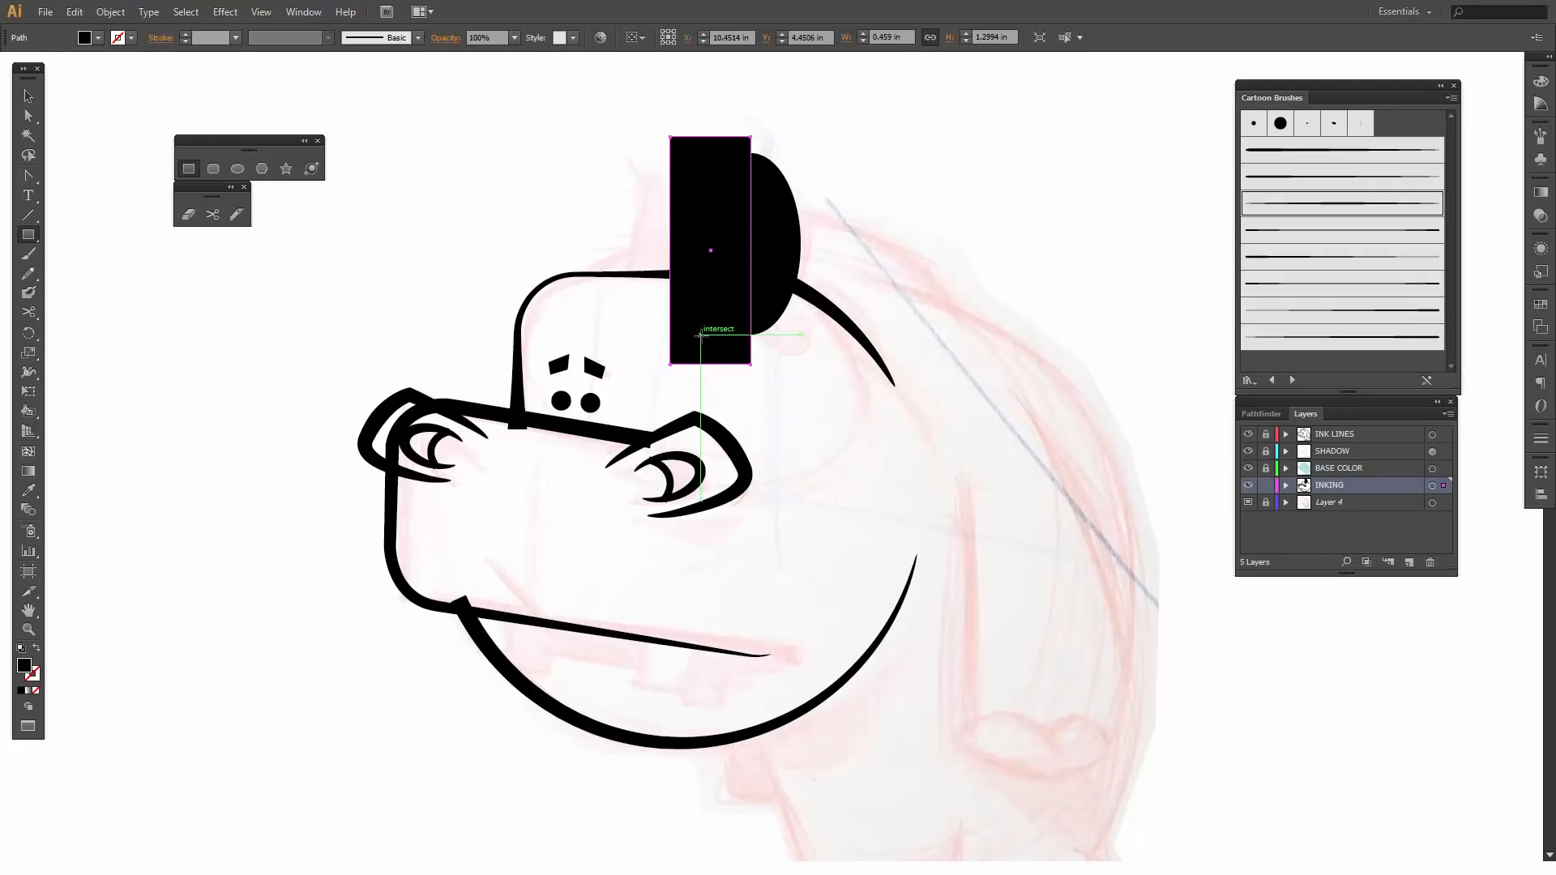
- Rotate the black rectangle slightly counterclockwise and nudge it left about 0.06 in, so it covers slightly less of the ear ellipse
{"action": "key", "text": "v"}
{"action": "left_click_drag", "start_coordinate": [666, 131], "coordinate": [653, 131]}
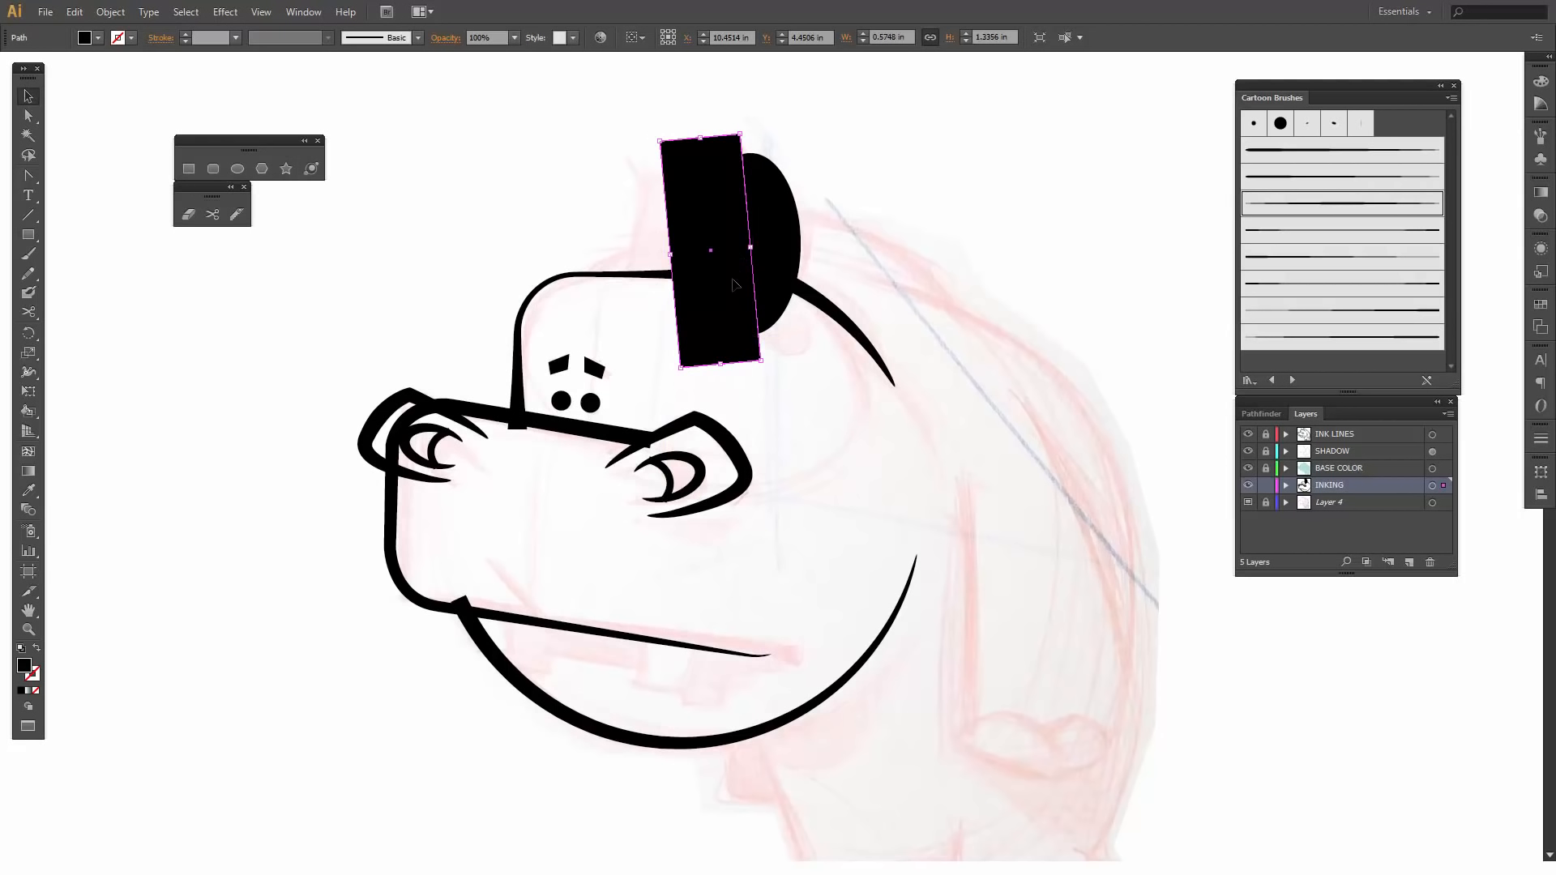
{"action": "key", "text": "Left"}
{"action": "key", "text": "Left"}
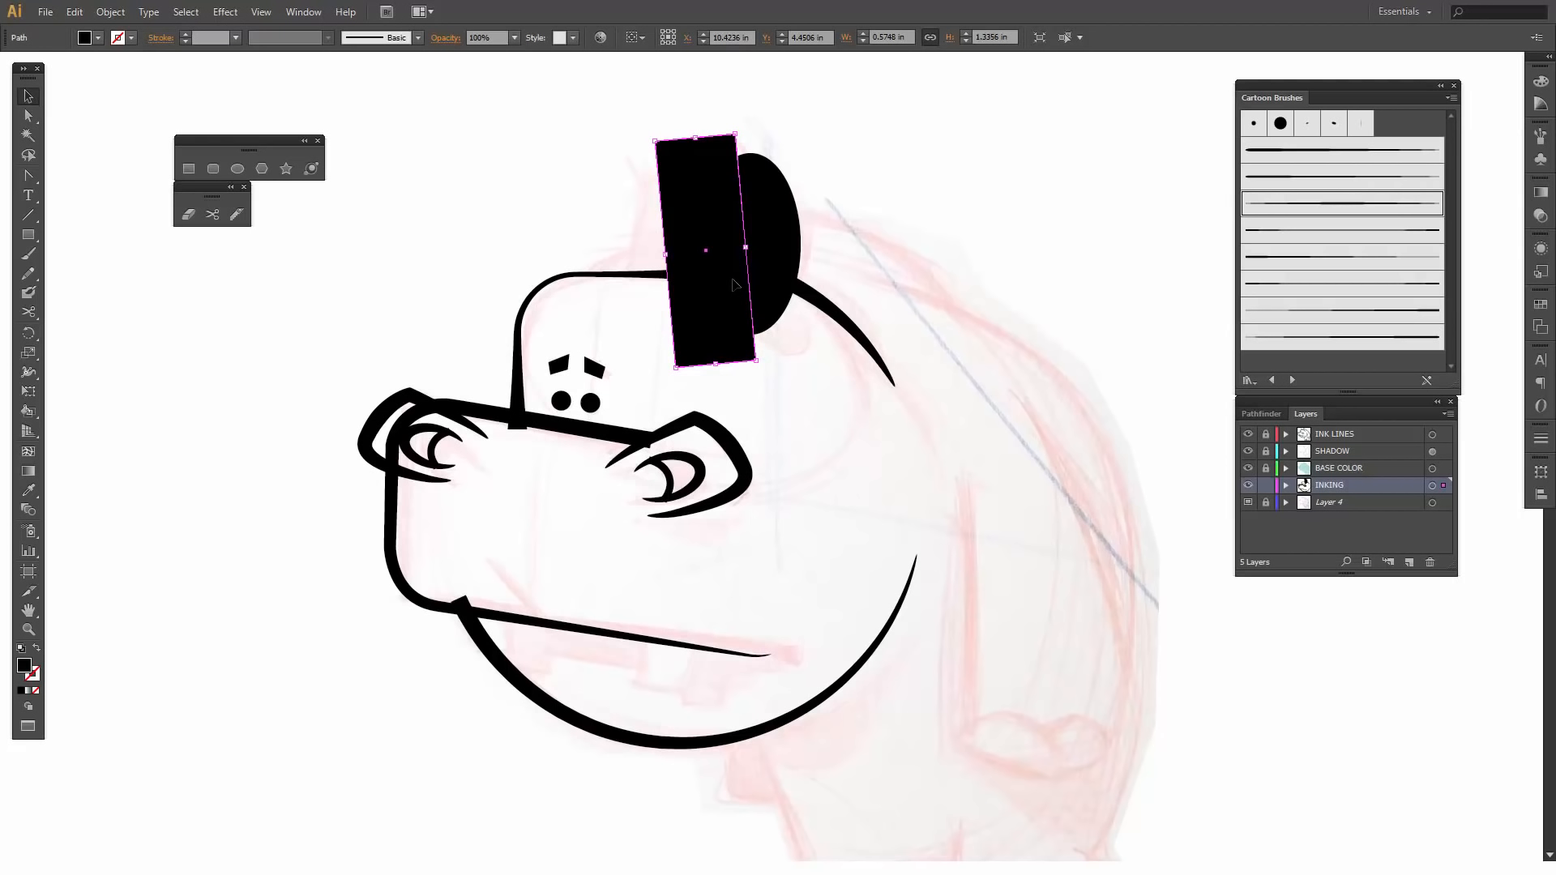
{"action": "key", "text": "Left"}
{"action": "key", "text": "Left"}
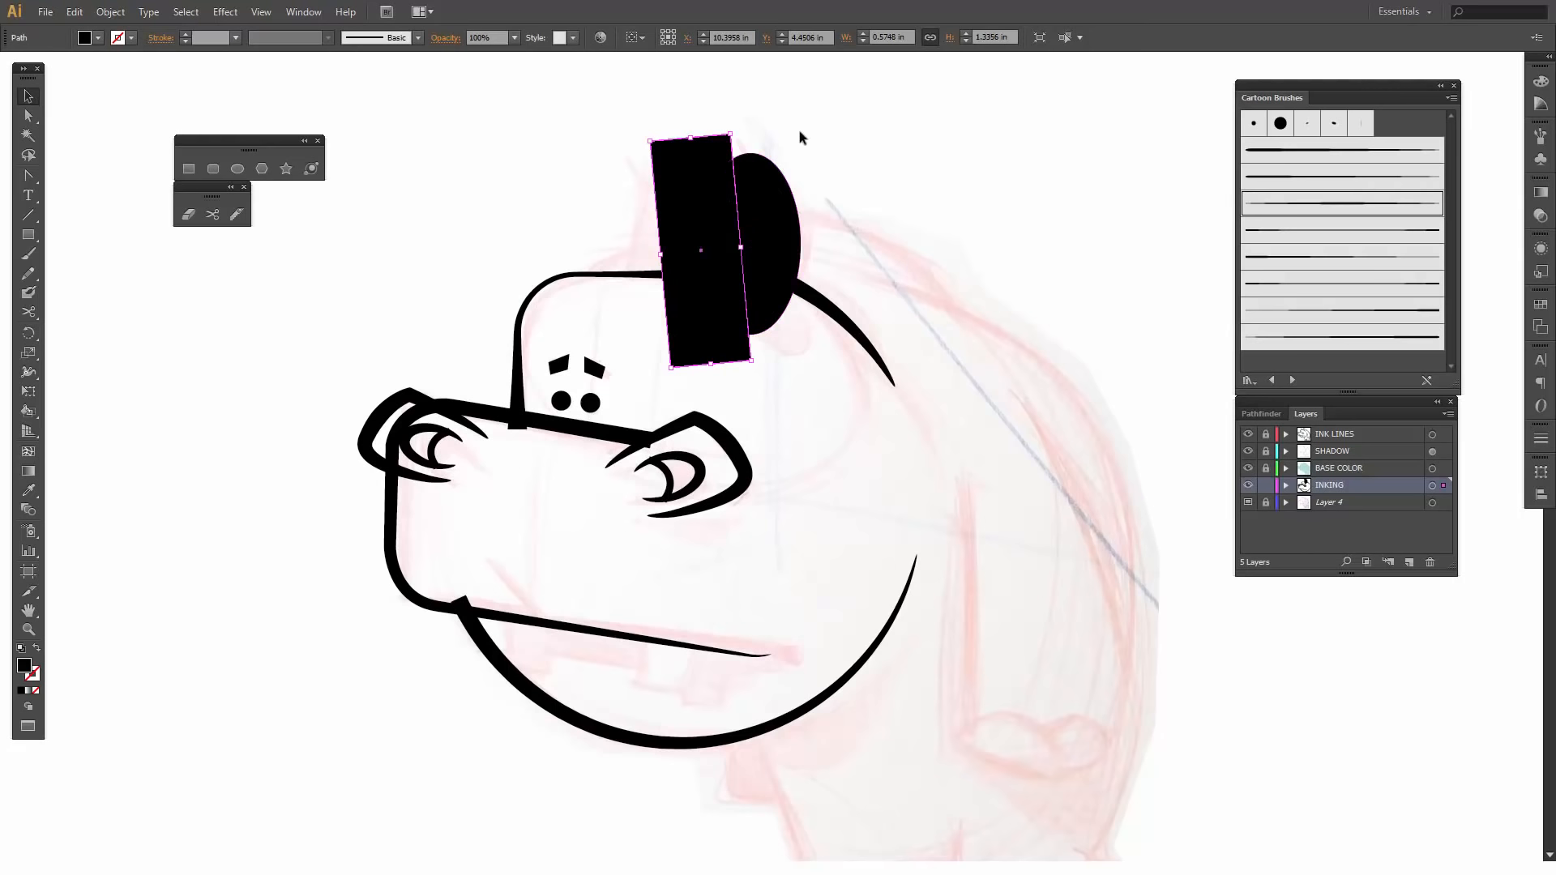
- Subtract the black rectangle from the ear ellipse with Minus Front and rotate the resulting half-ellipse slightly clockwise
{"action": "left_click", "coordinate": [778, 208], "text": "shift"}
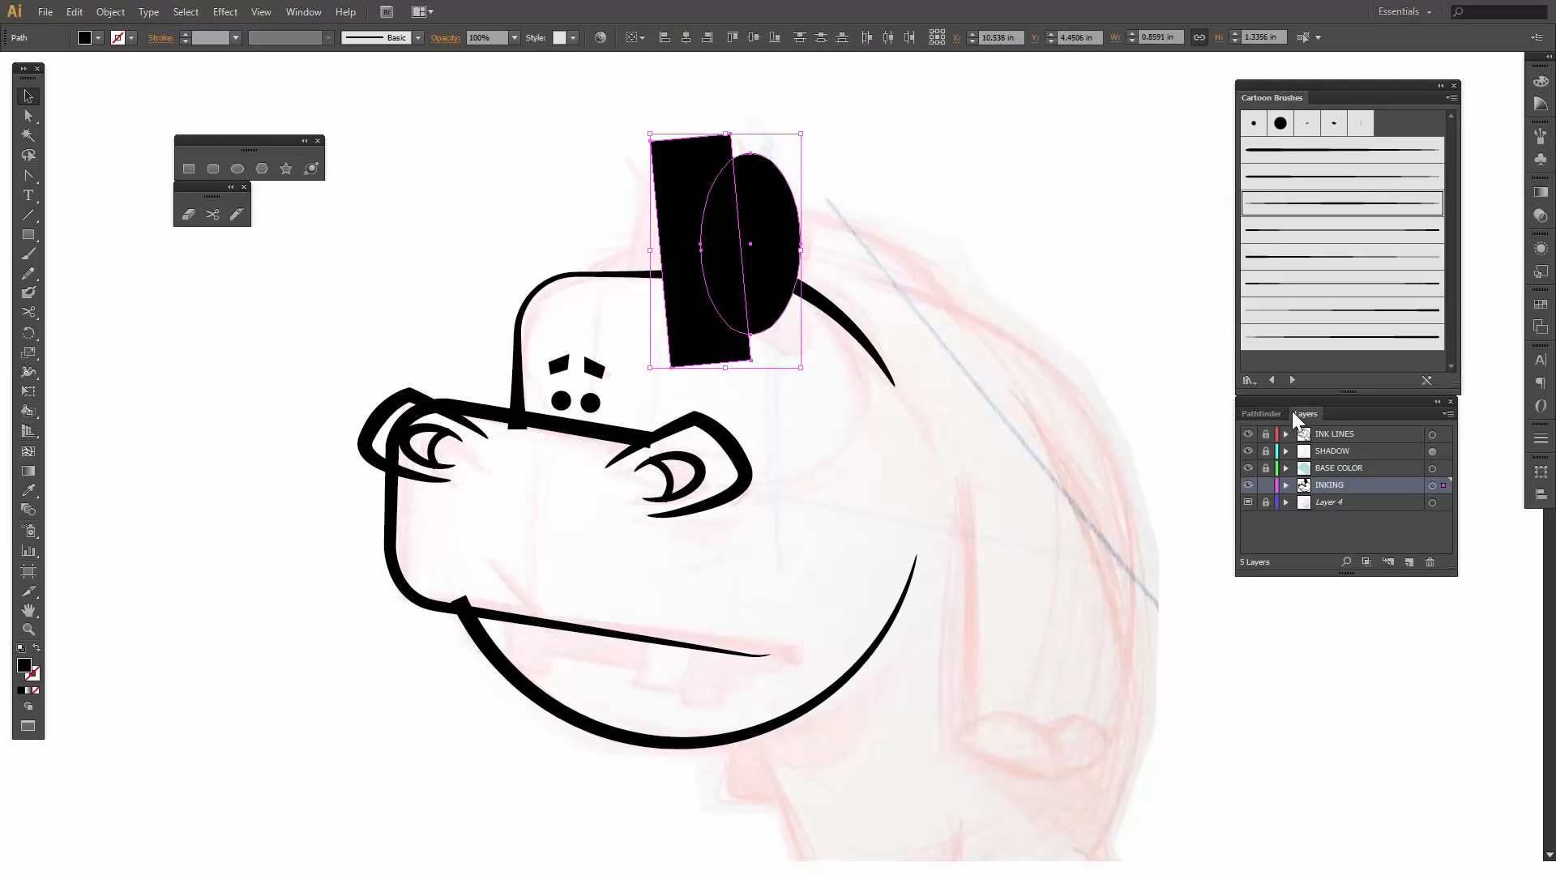
{"action": "left_click", "coordinate": [1258, 413]}
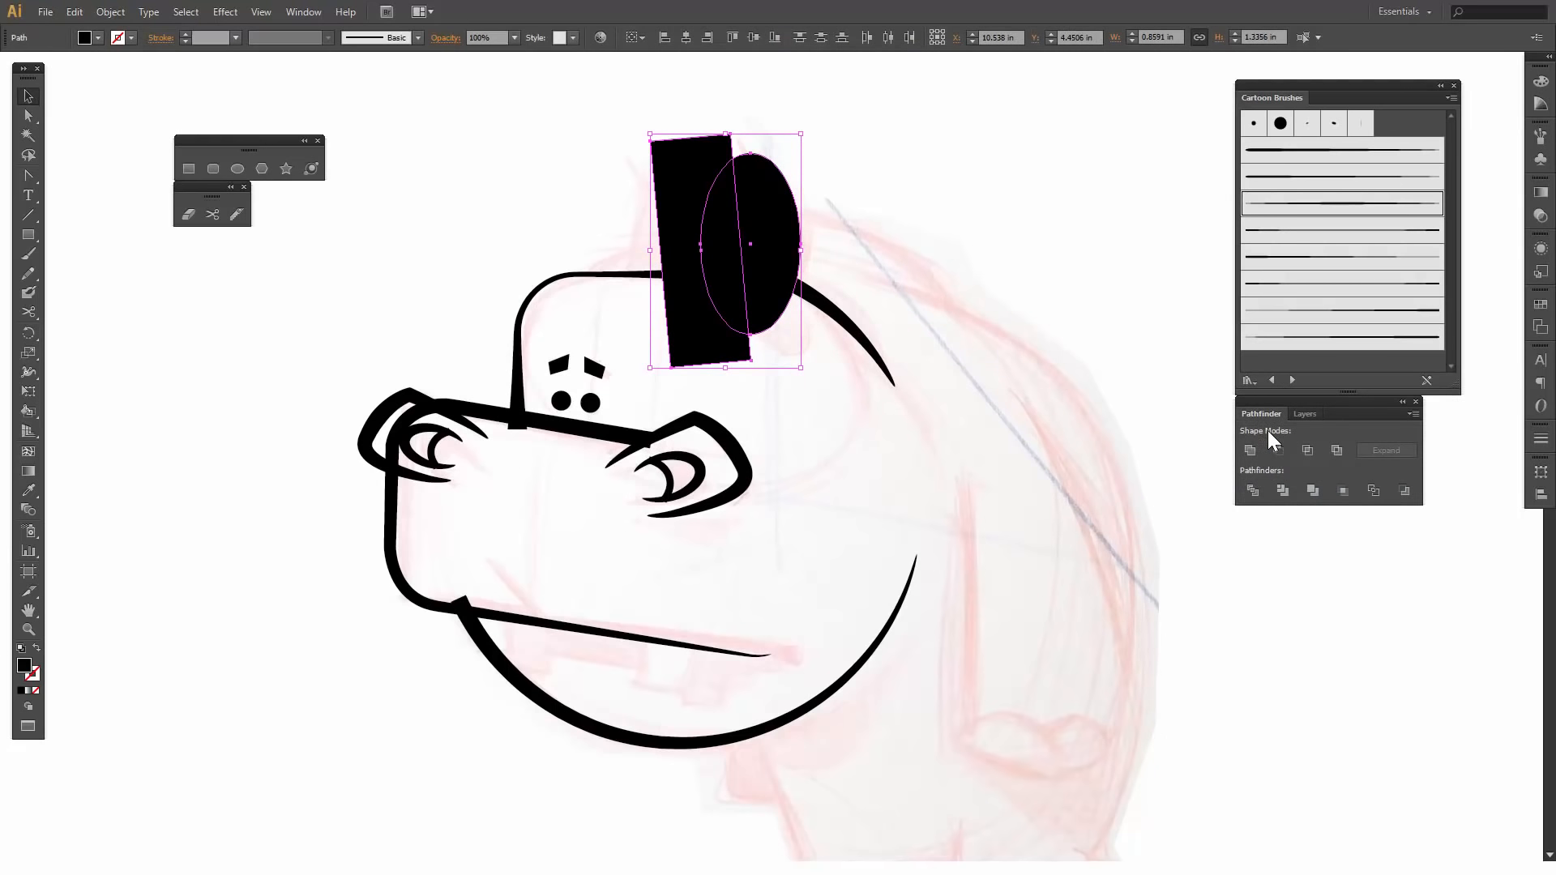
{"action": "left_click", "coordinate": [1279, 450]}
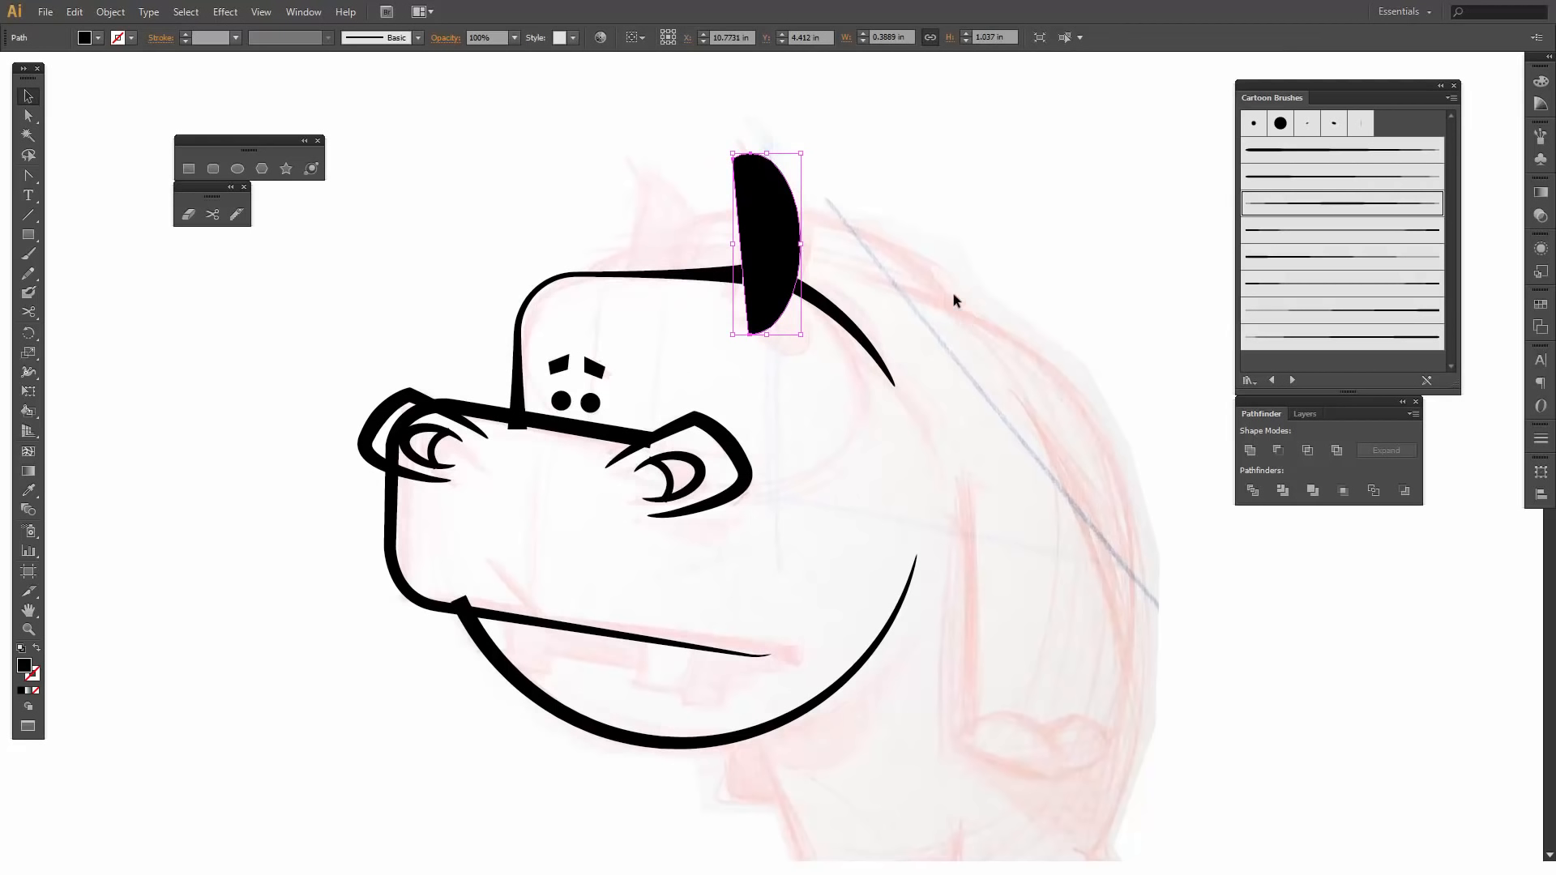
{"action": "left_click_drag", "start_coordinate": [808, 148], "coordinate": [823, 158]}
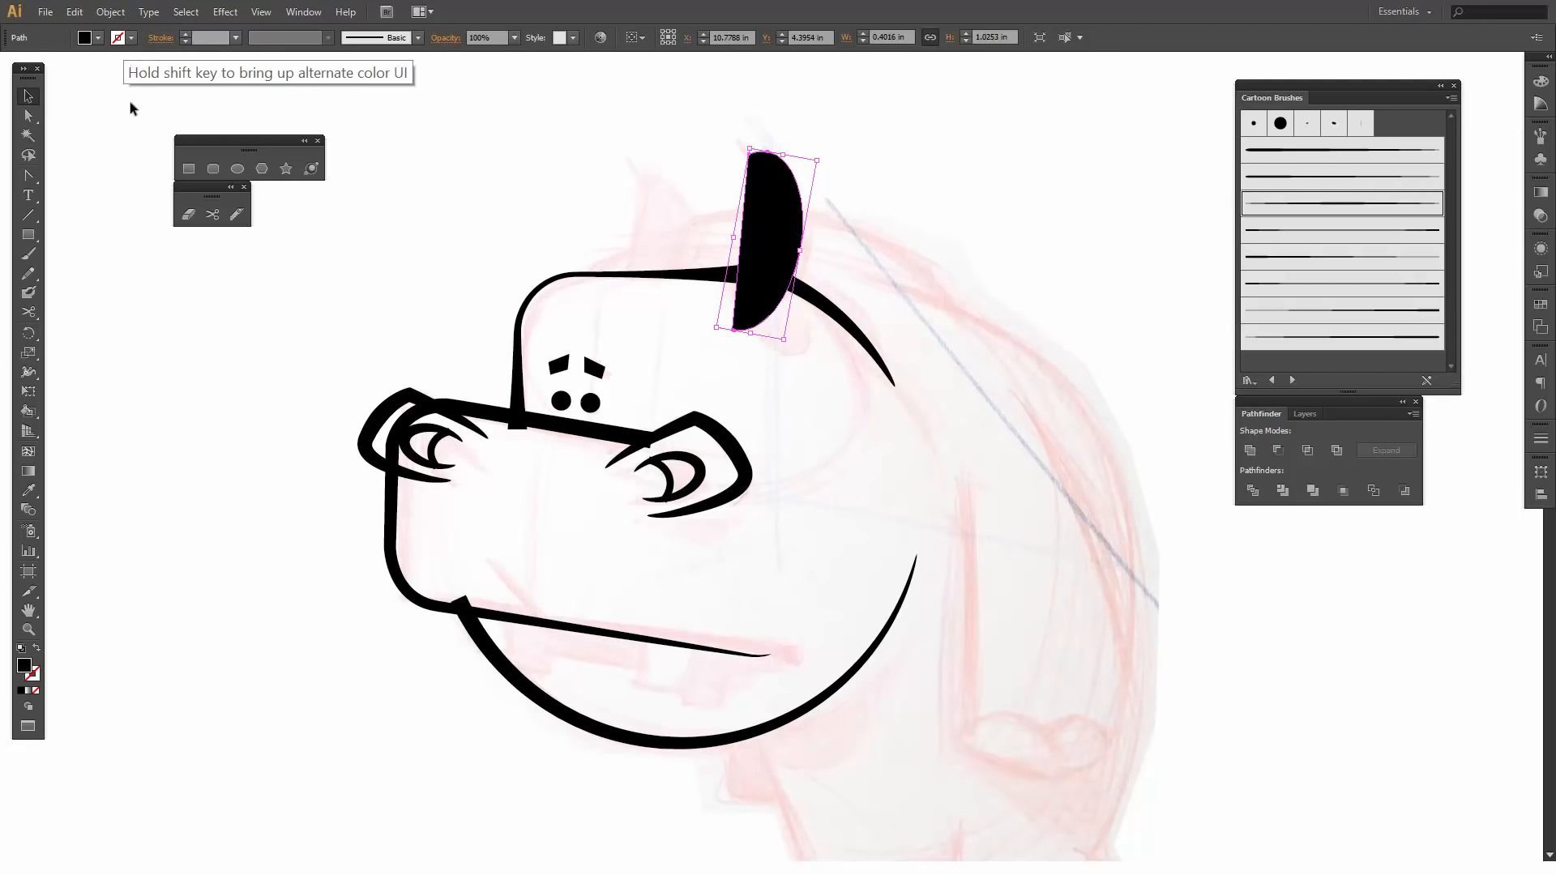
- Swap the near ear's fill and stroke to leave a 1 pt black outline, and shorten it from above to about 0.89 in
{"action": "left_click", "coordinate": [37, 649]}
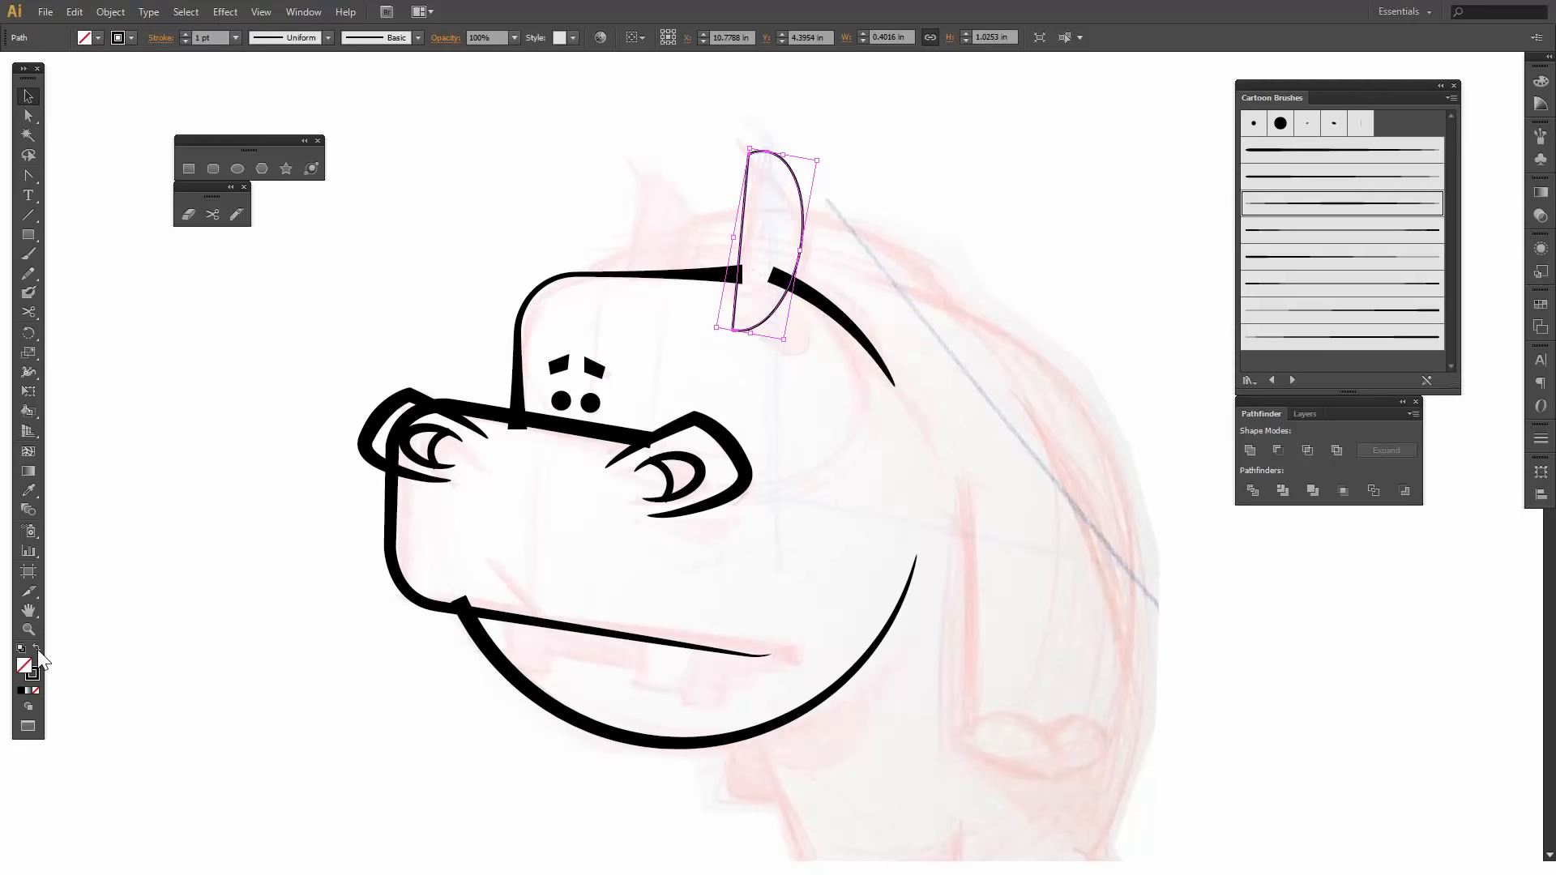
{"action": "key", "text": "a"}
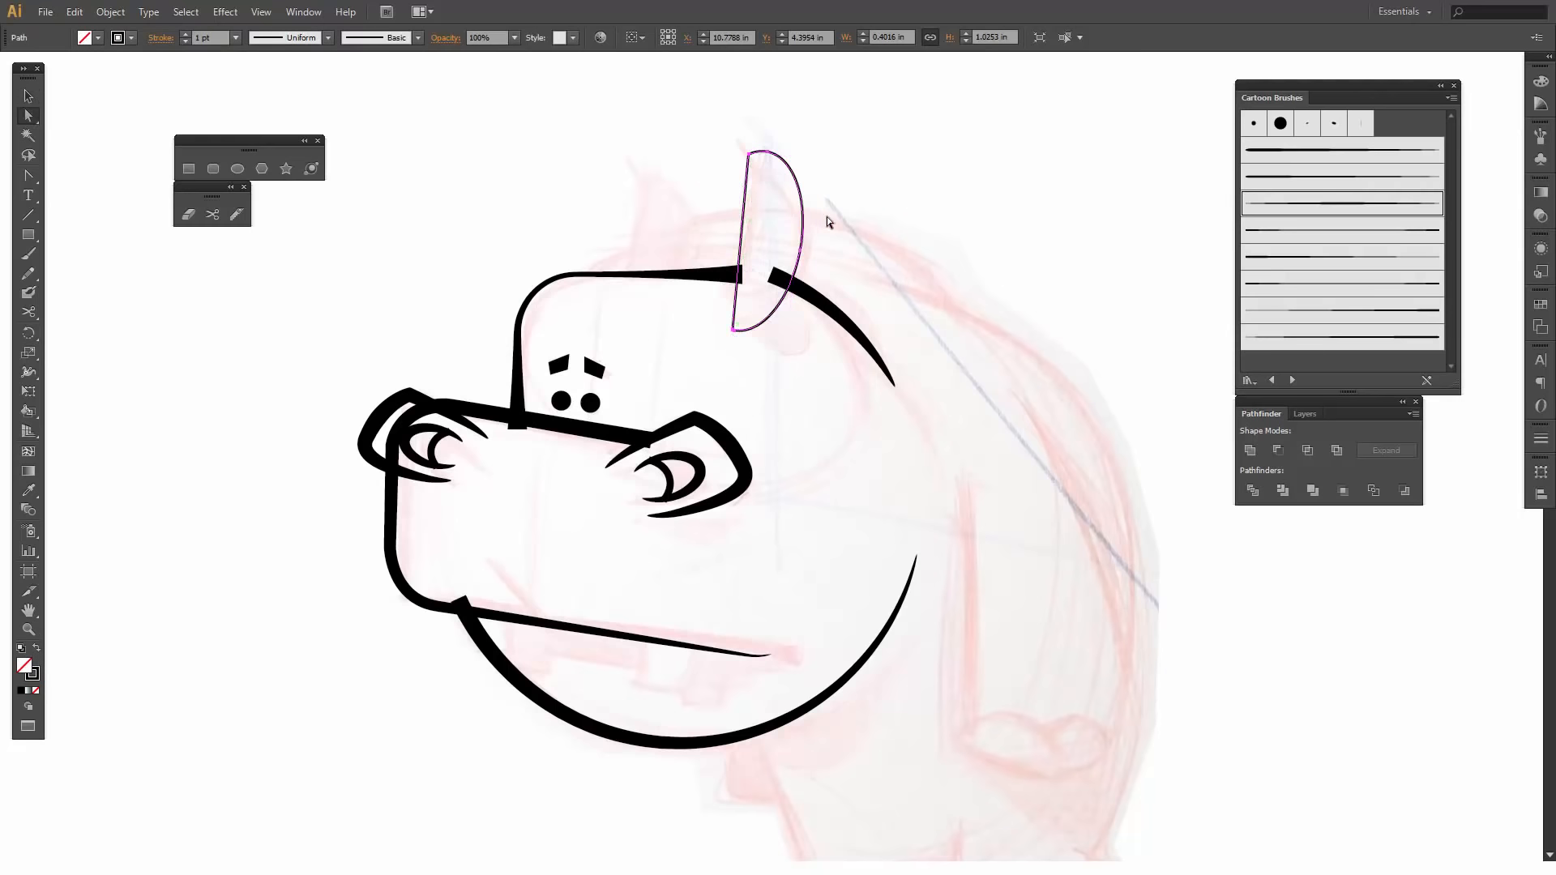
{"action": "key", "text": "v"}
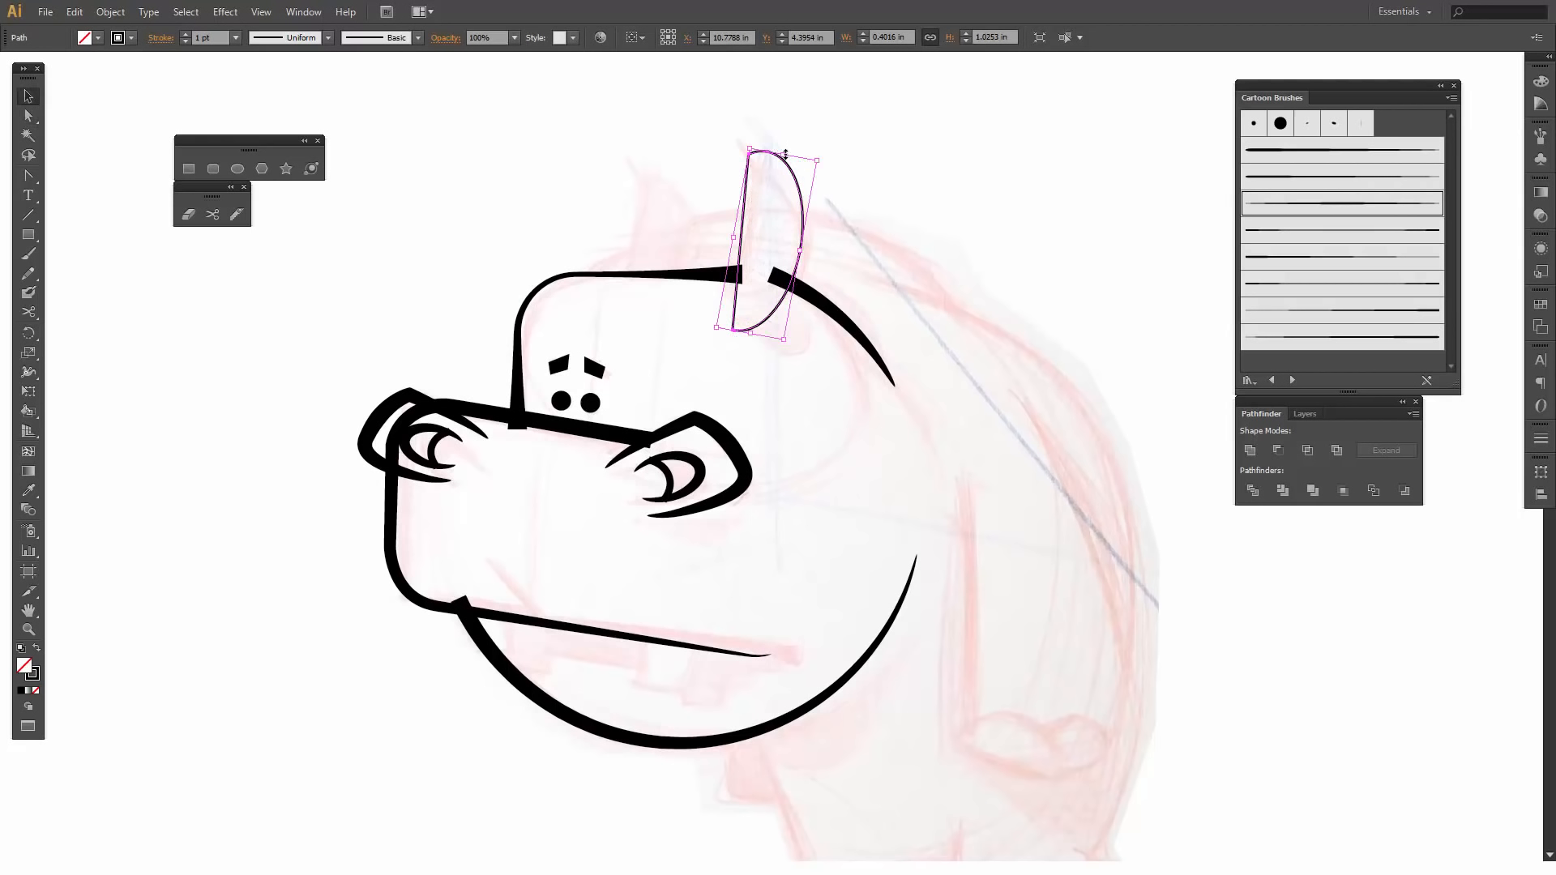
{"action": "left_click_drag", "start_coordinate": [785, 155], "coordinate": [797, 179]}
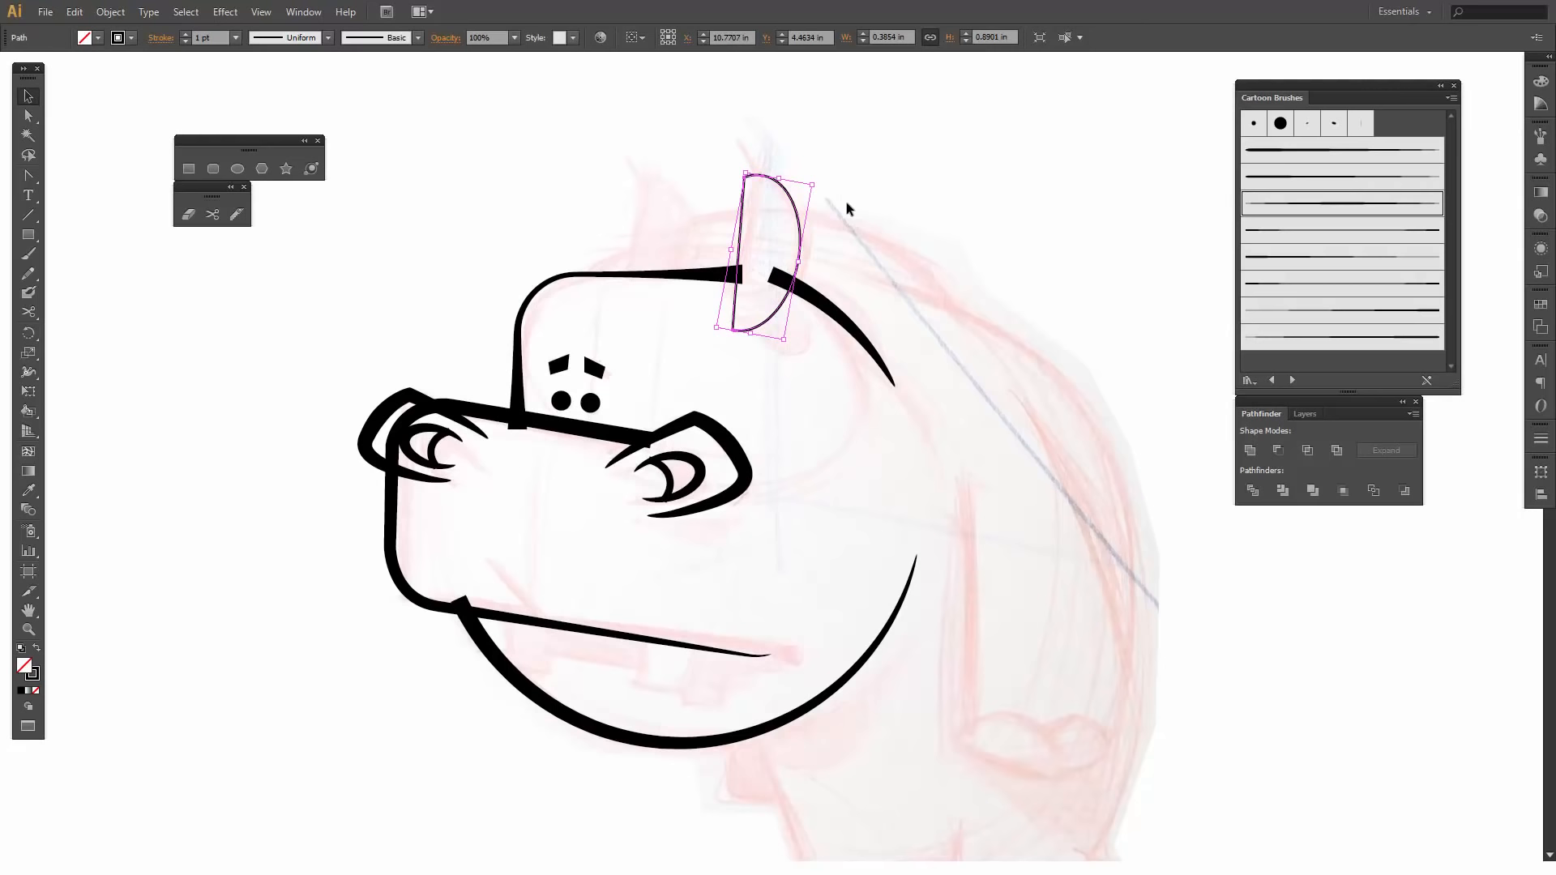
{"action": "left_click", "coordinate": [847, 204]}
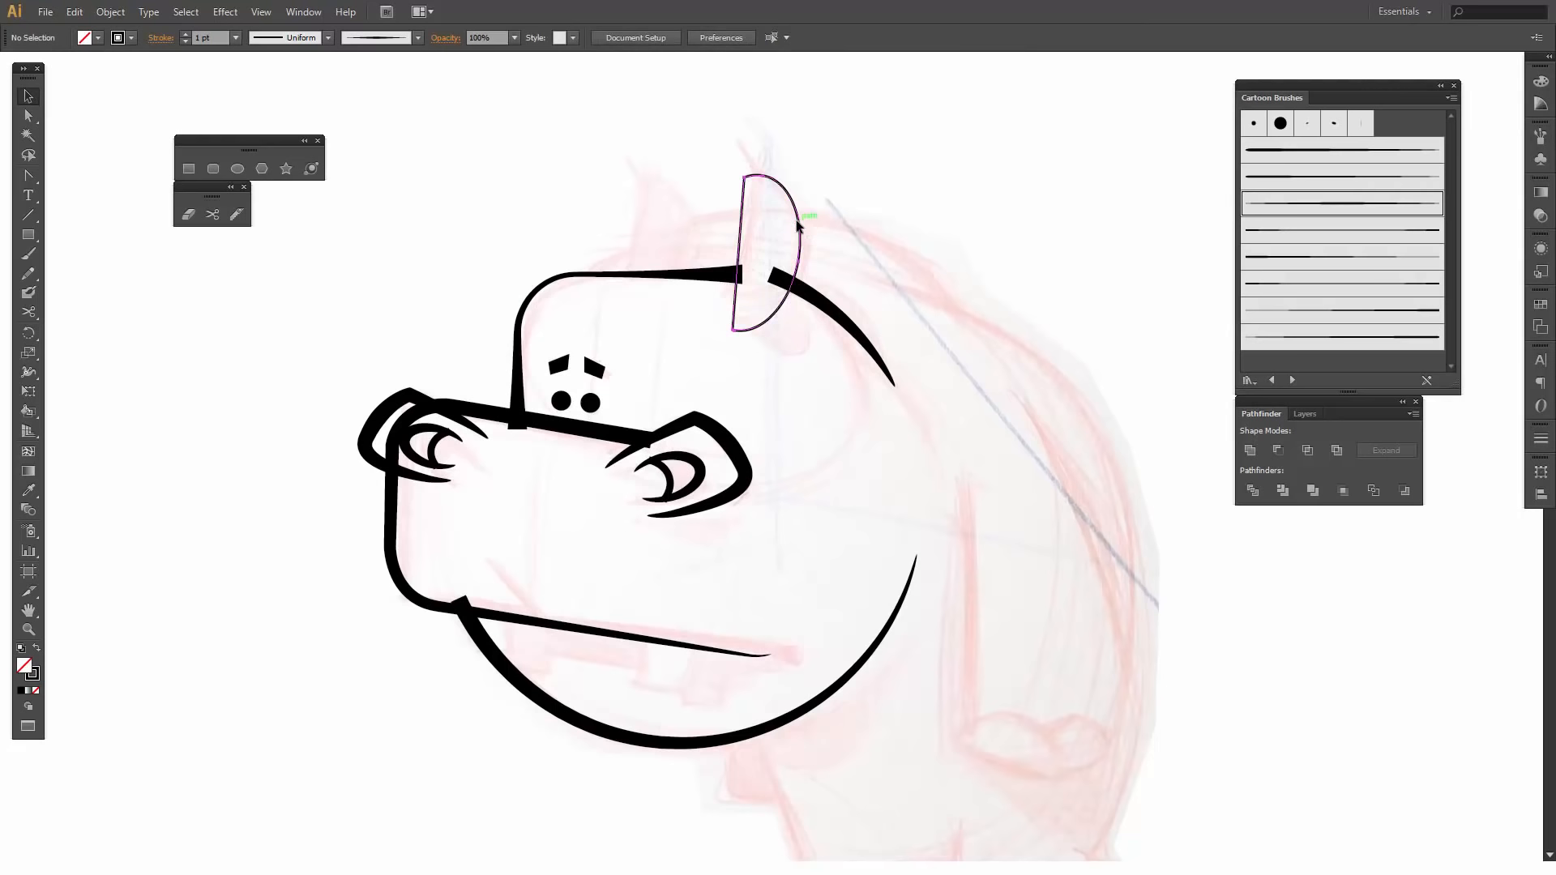
- Duplicate the near ear outline over the sketched far ear, scale the copy down to about 0.74 in tall and rotate it slightly counterclockwise
{"action": "left_click", "coordinate": [804, 245]}
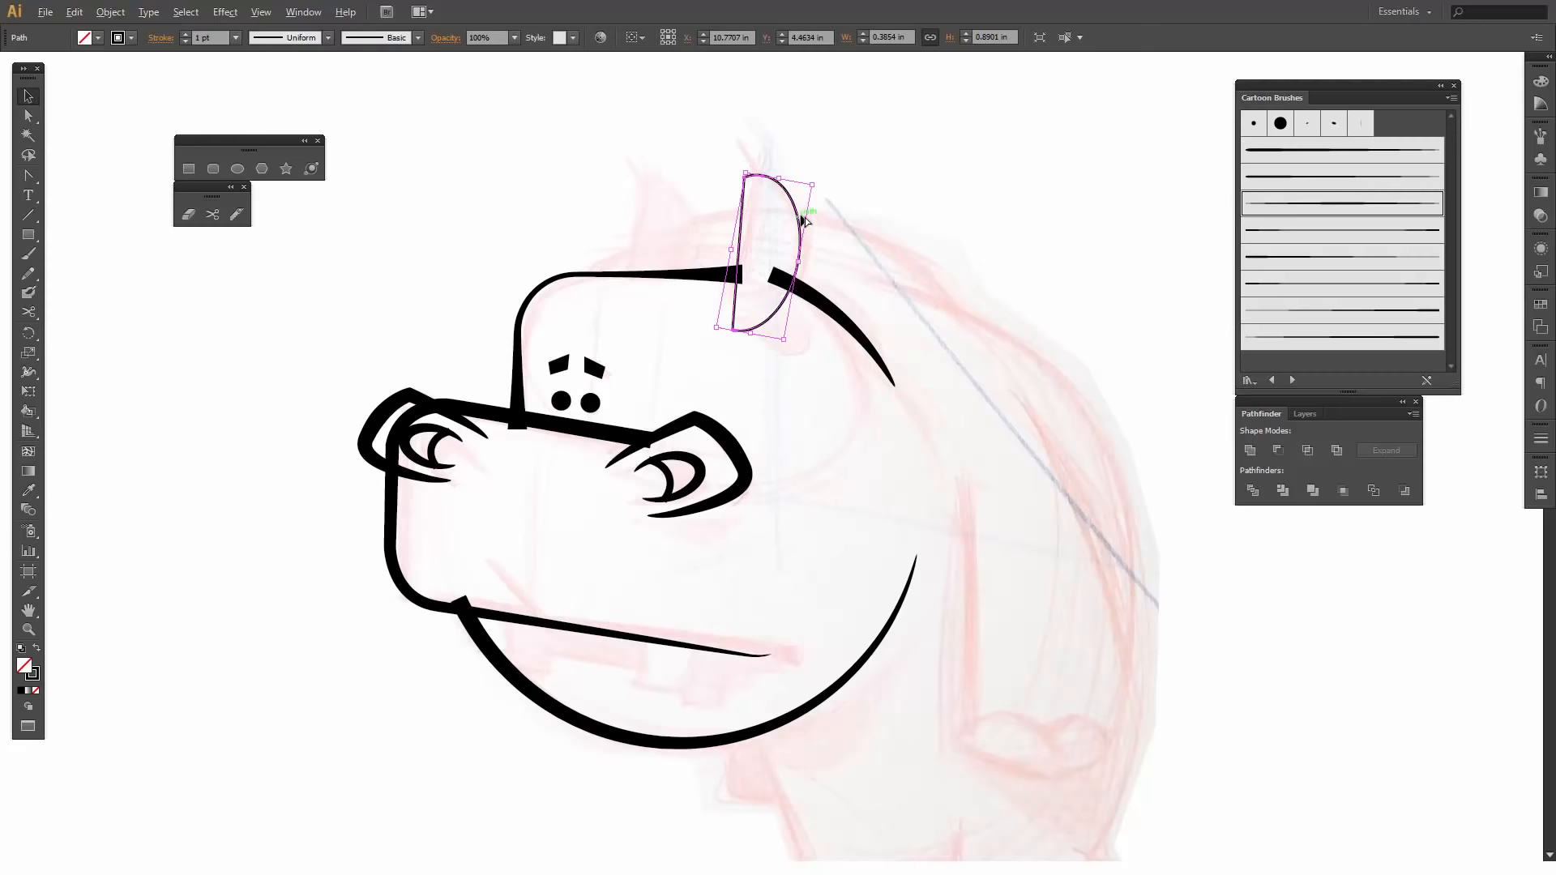
{"action": "left_click_drag", "start_coordinate": [805, 219], "coordinate": [692, 222]}
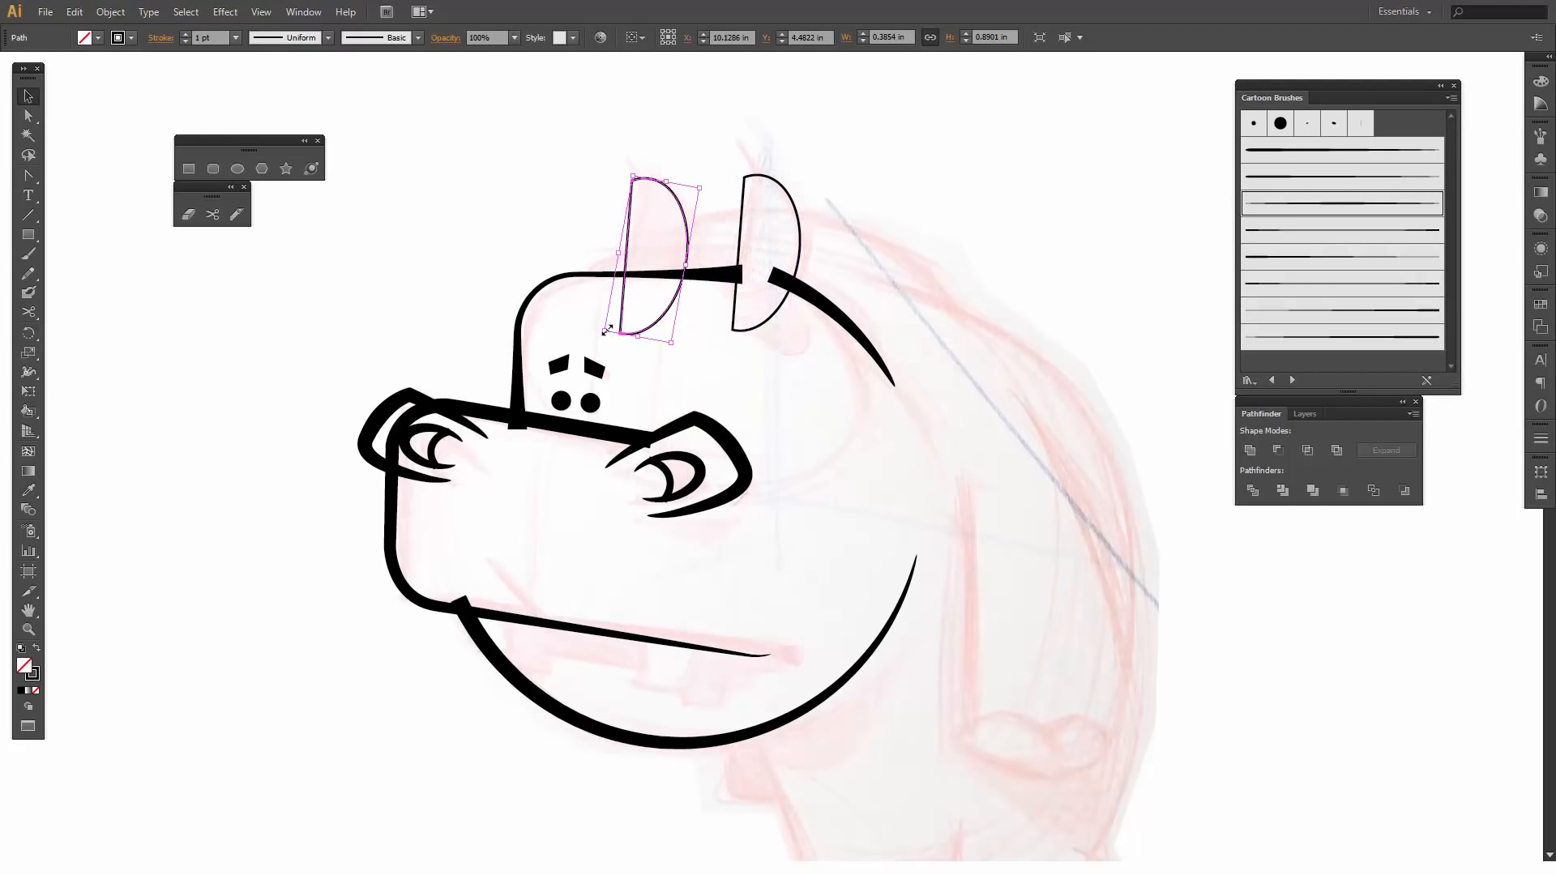
{"action": "left_click_drag", "start_coordinate": [606, 331], "coordinate": [622, 308]}
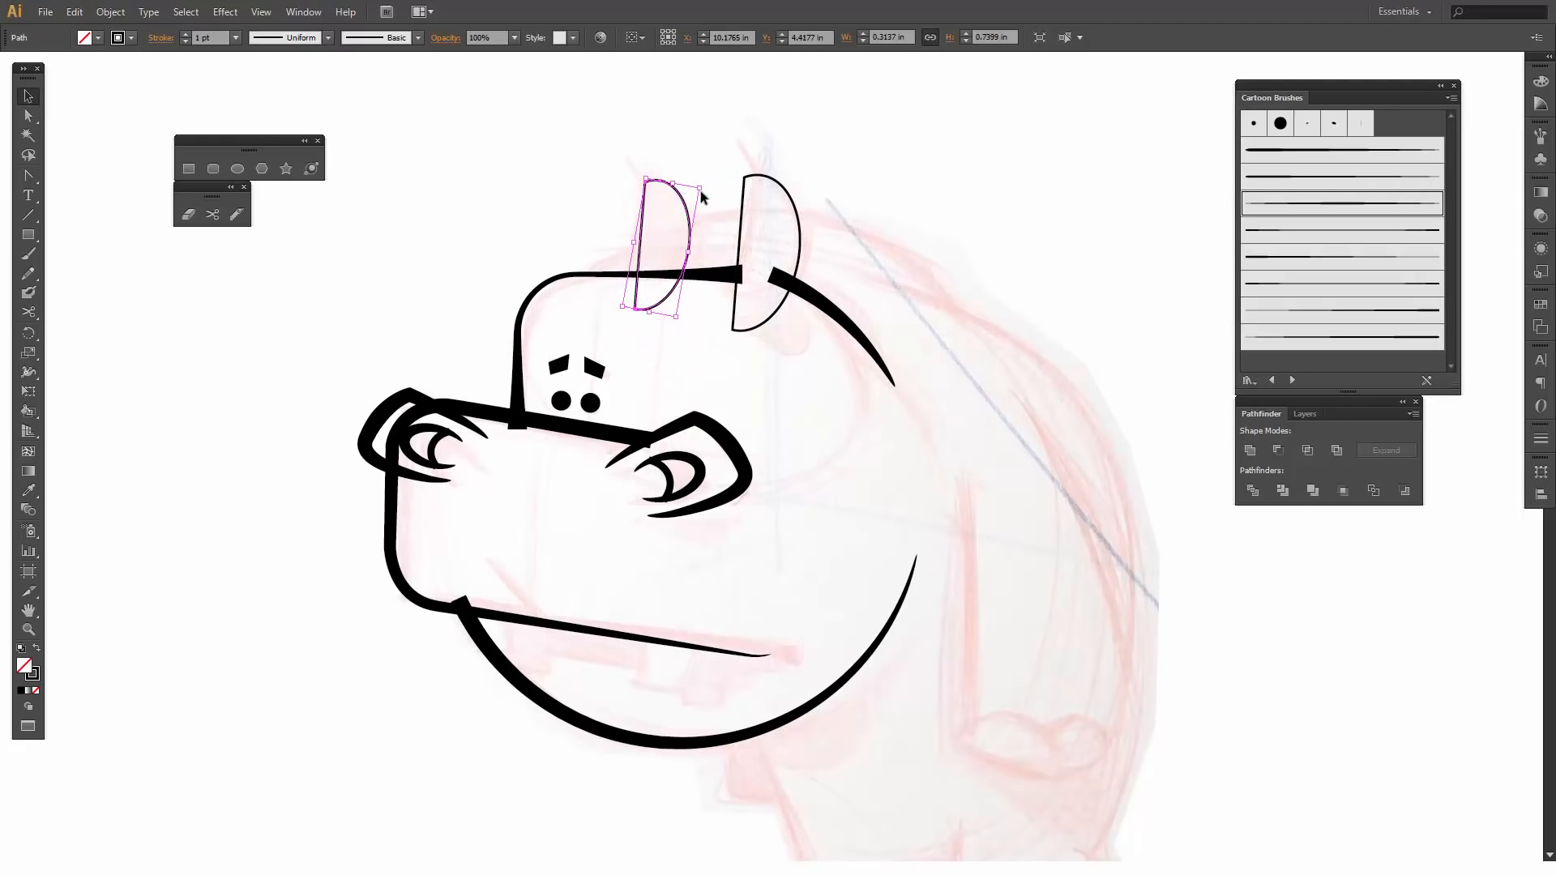
{"action": "mouse_move", "coordinate": [702, 197]}
{"action": "left_mouse_down"}
{"action": "mouse_move", "coordinate": [695, 180]}
{"action": "mouse_move", "coordinate": [711, 179]}
{"action": "left_mouse_up"}
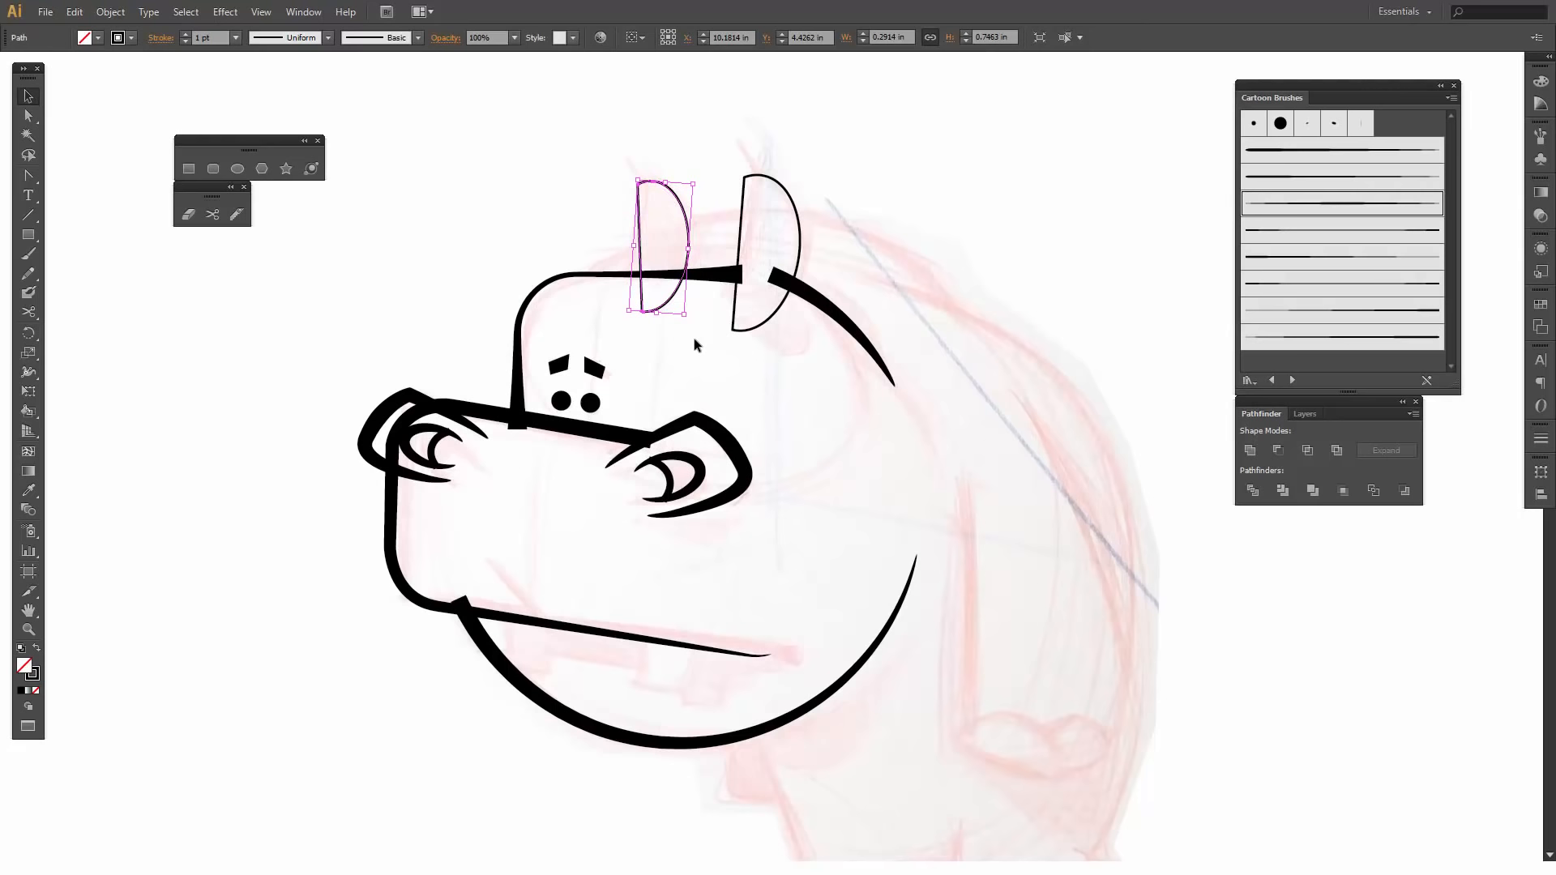
- Move the far ear about 0.35 in forward over the forehead and rotate it further counterclockwise
{"action": "key", "text": "Left"}
{"action": "key", "text": "Left"}
{"action": "key", "text": "Left"}
{"action": "key", "text": "Left"}
{"action": "key", "text": "Left"}
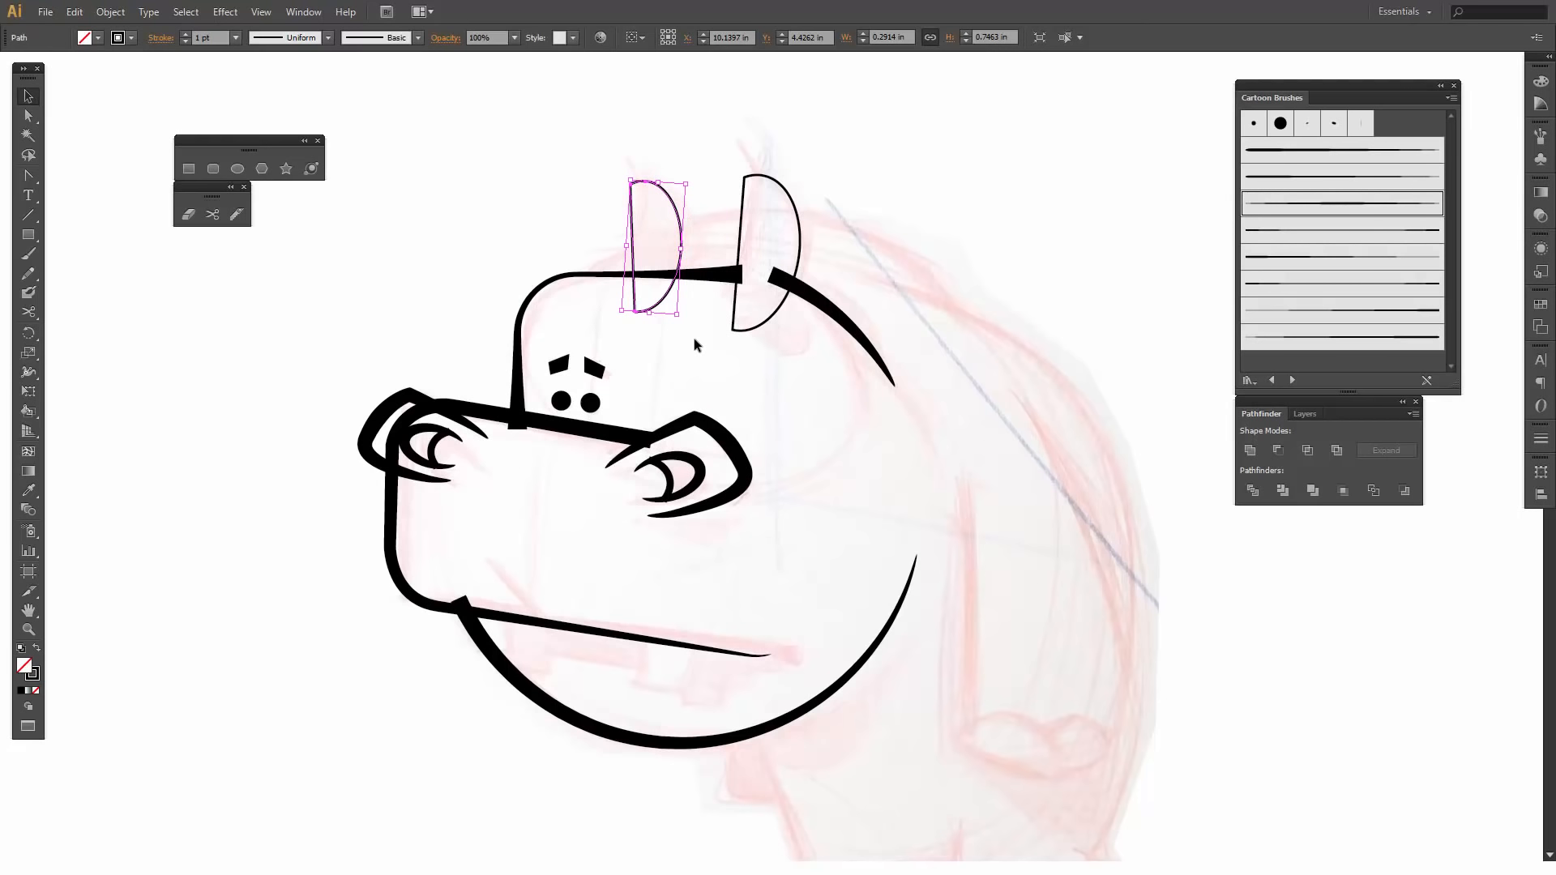
{"action": "key", "text": "Left"}
{"action": "key", "text": "Left"}
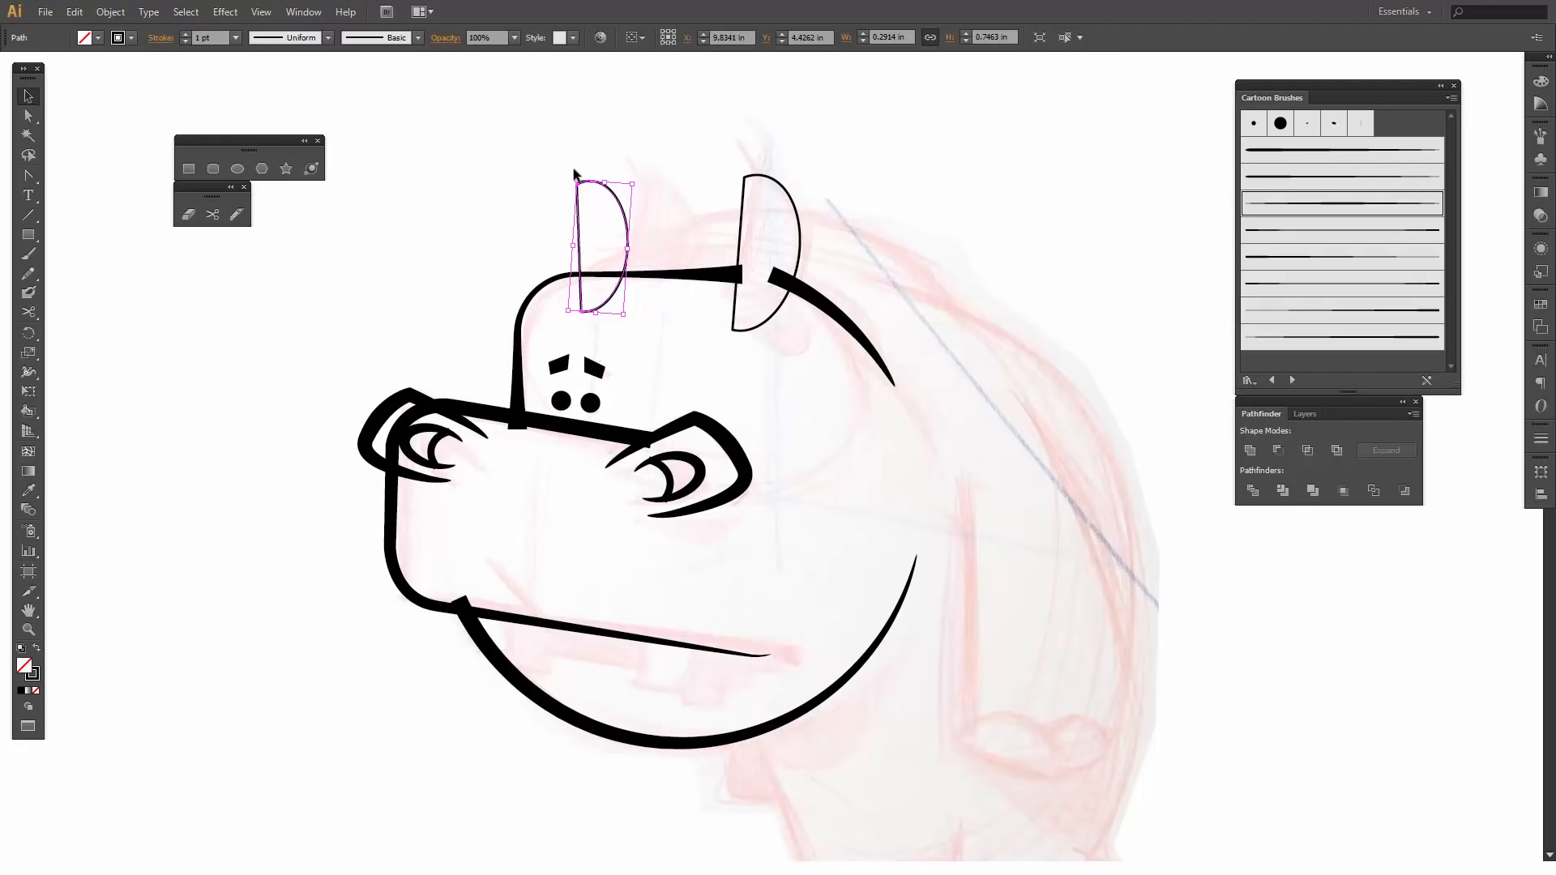
{"action": "left_click_drag", "start_coordinate": [572, 174], "coordinate": [569, 179]}
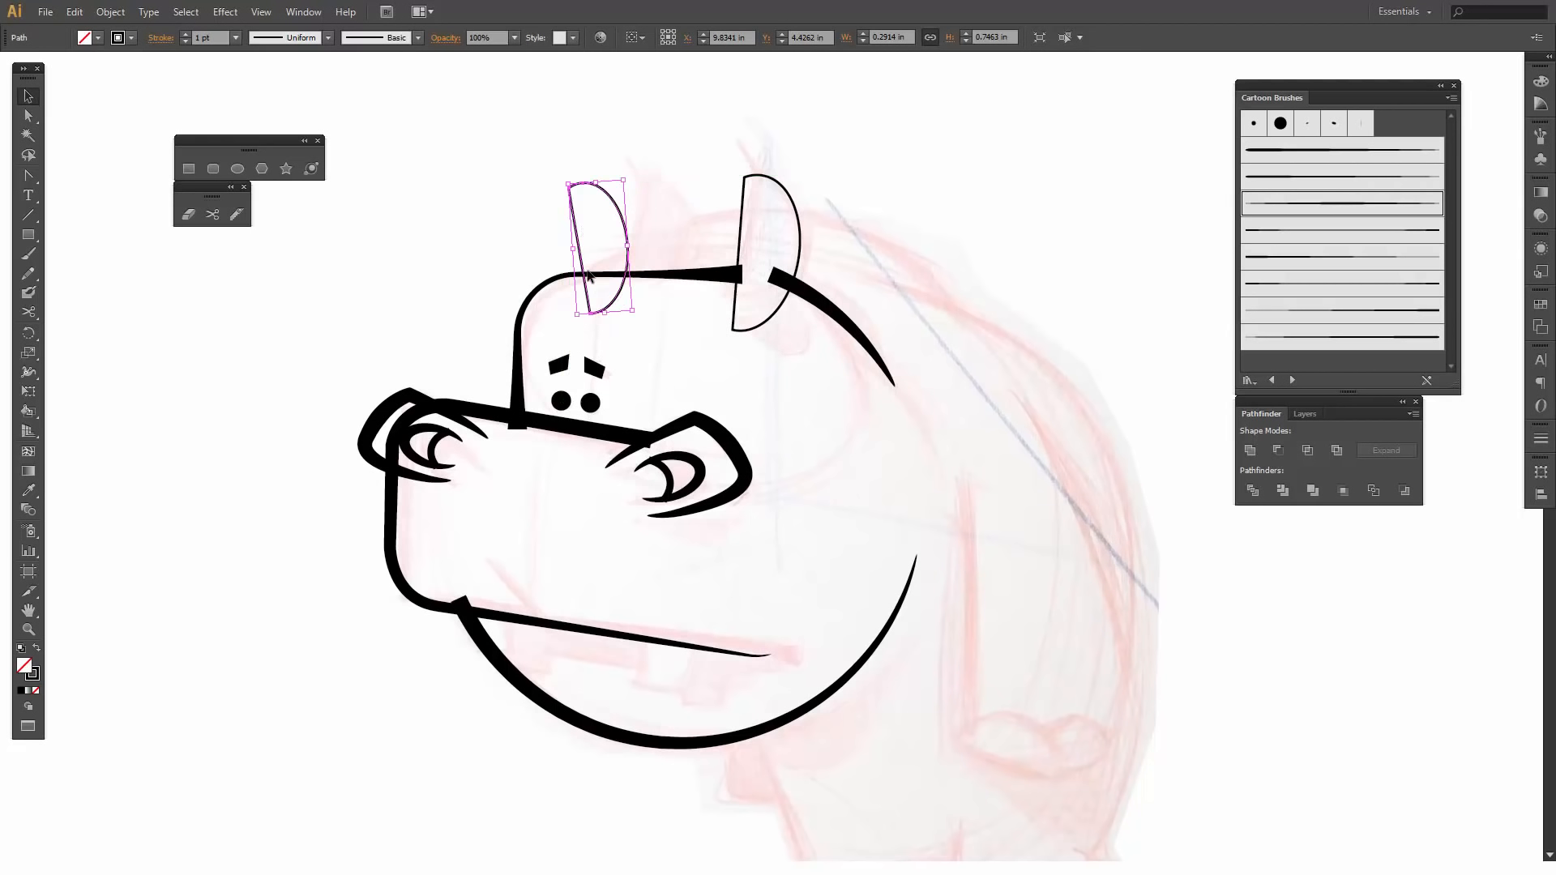
- Nudge the far ear up about 0.07 in and shorten it from above to about 0.69 in tall
{"action": "key", "text": "Up"}
{"action": "key", "text": "Up"}
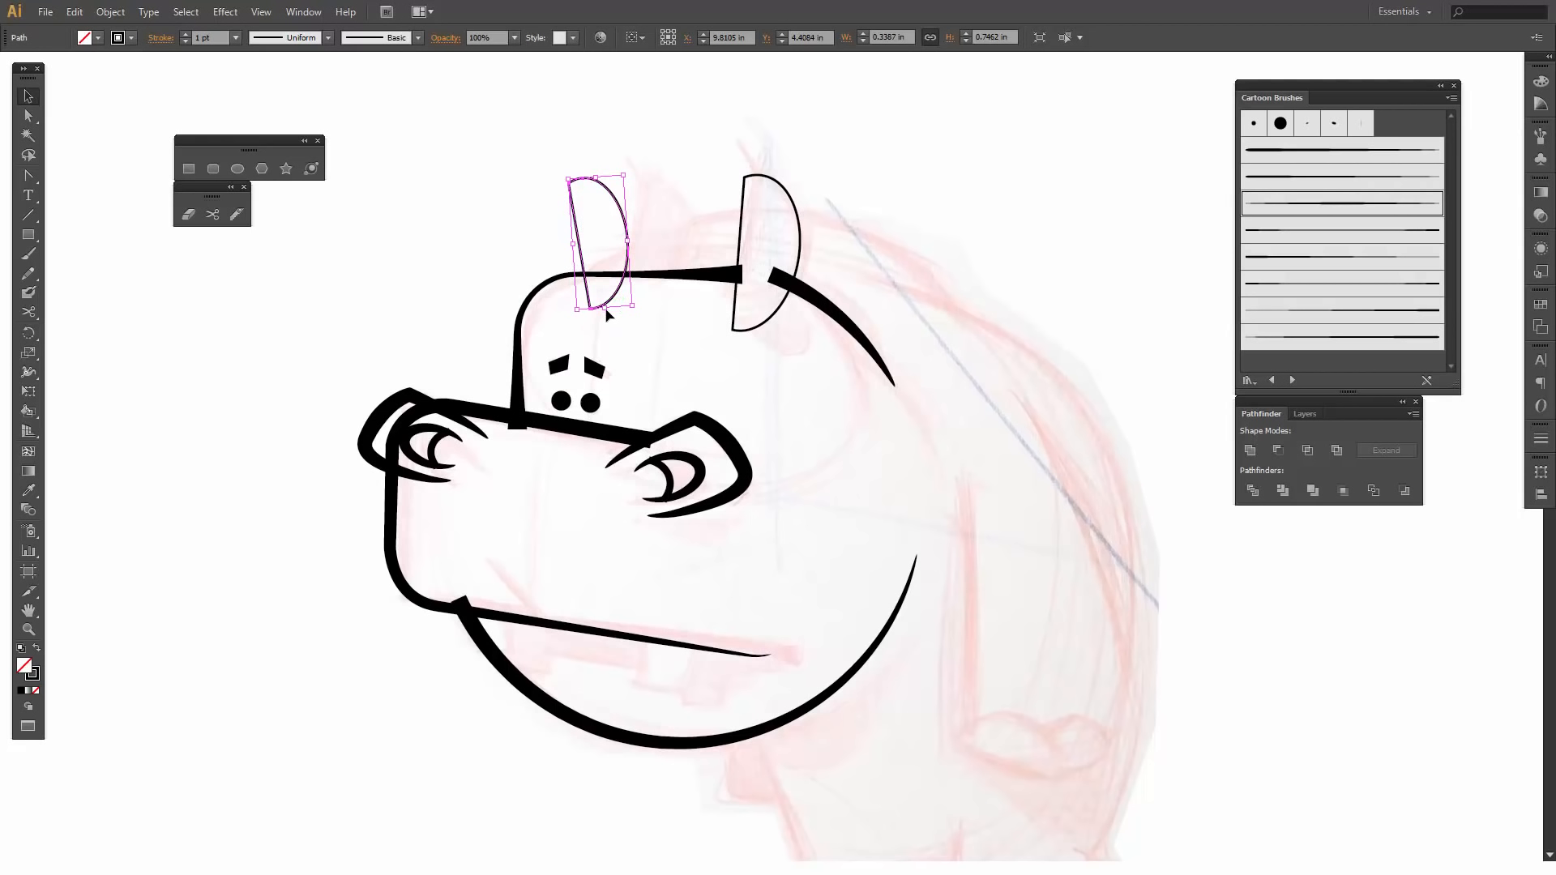
{"action": "key", "text": "Up"}
{"action": "key", "text": "Up"}
{"action": "key", "text": "Up"}
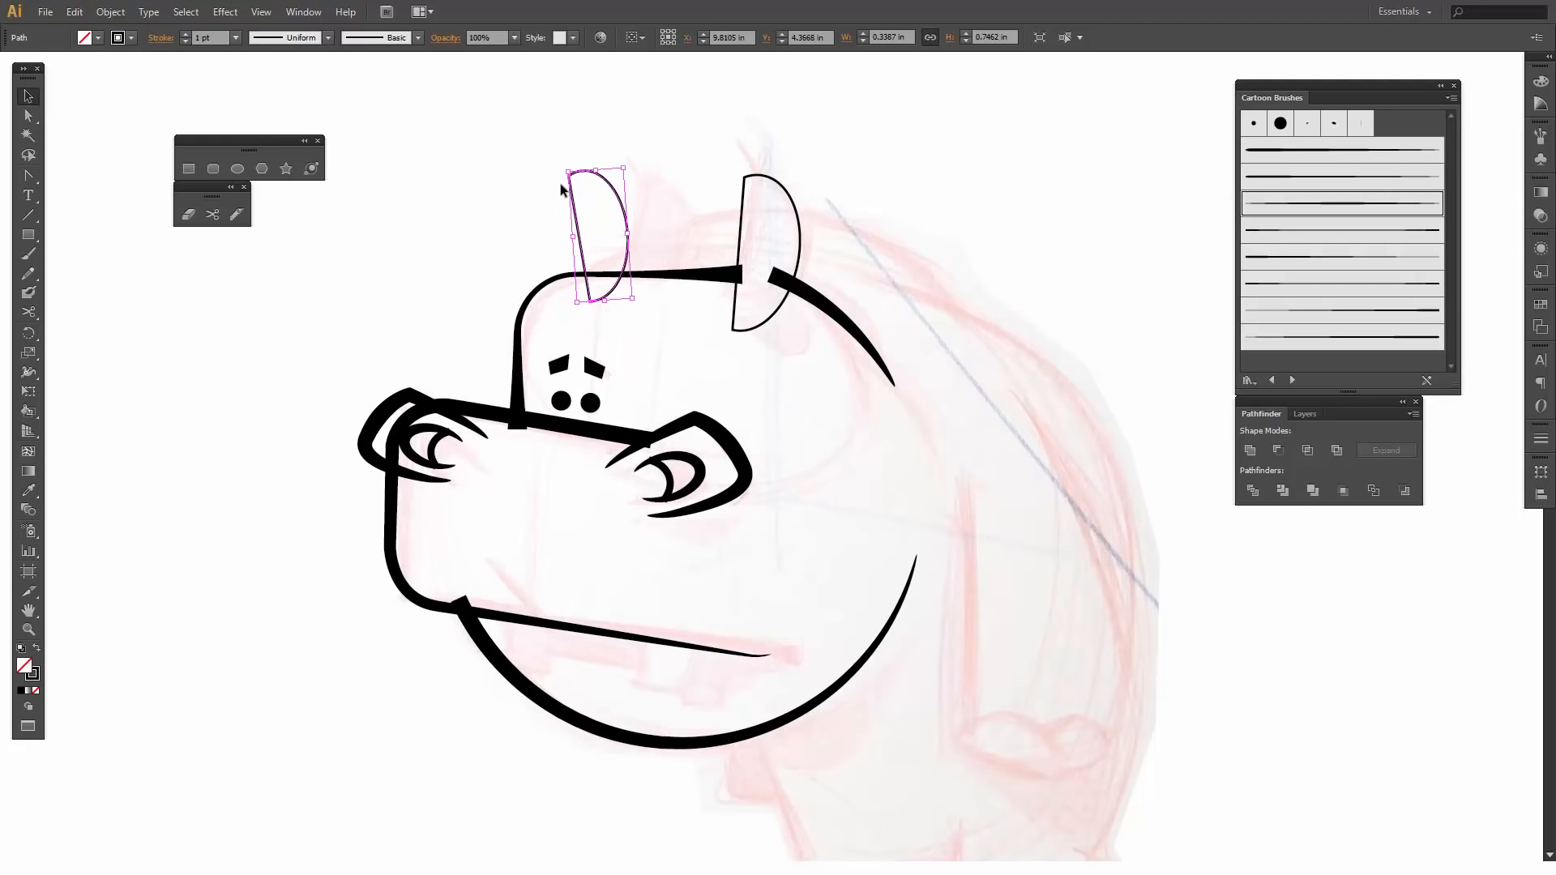
{"action": "left_click_drag", "start_coordinate": [594, 170], "coordinate": [595, 179]}
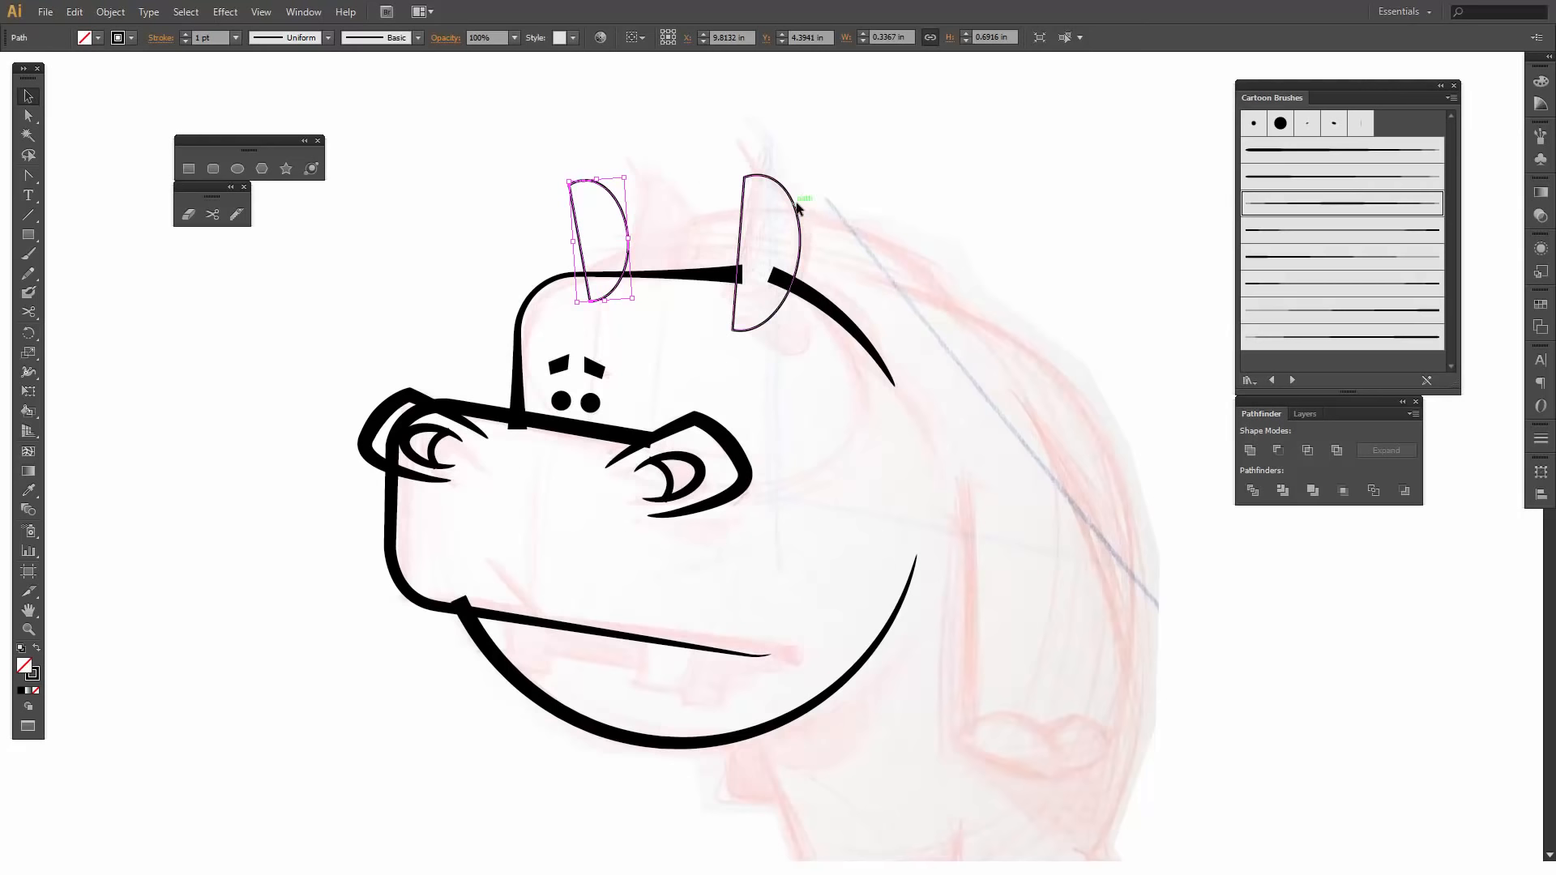
{"action": "left_click", "coordinate": [640, 198]}
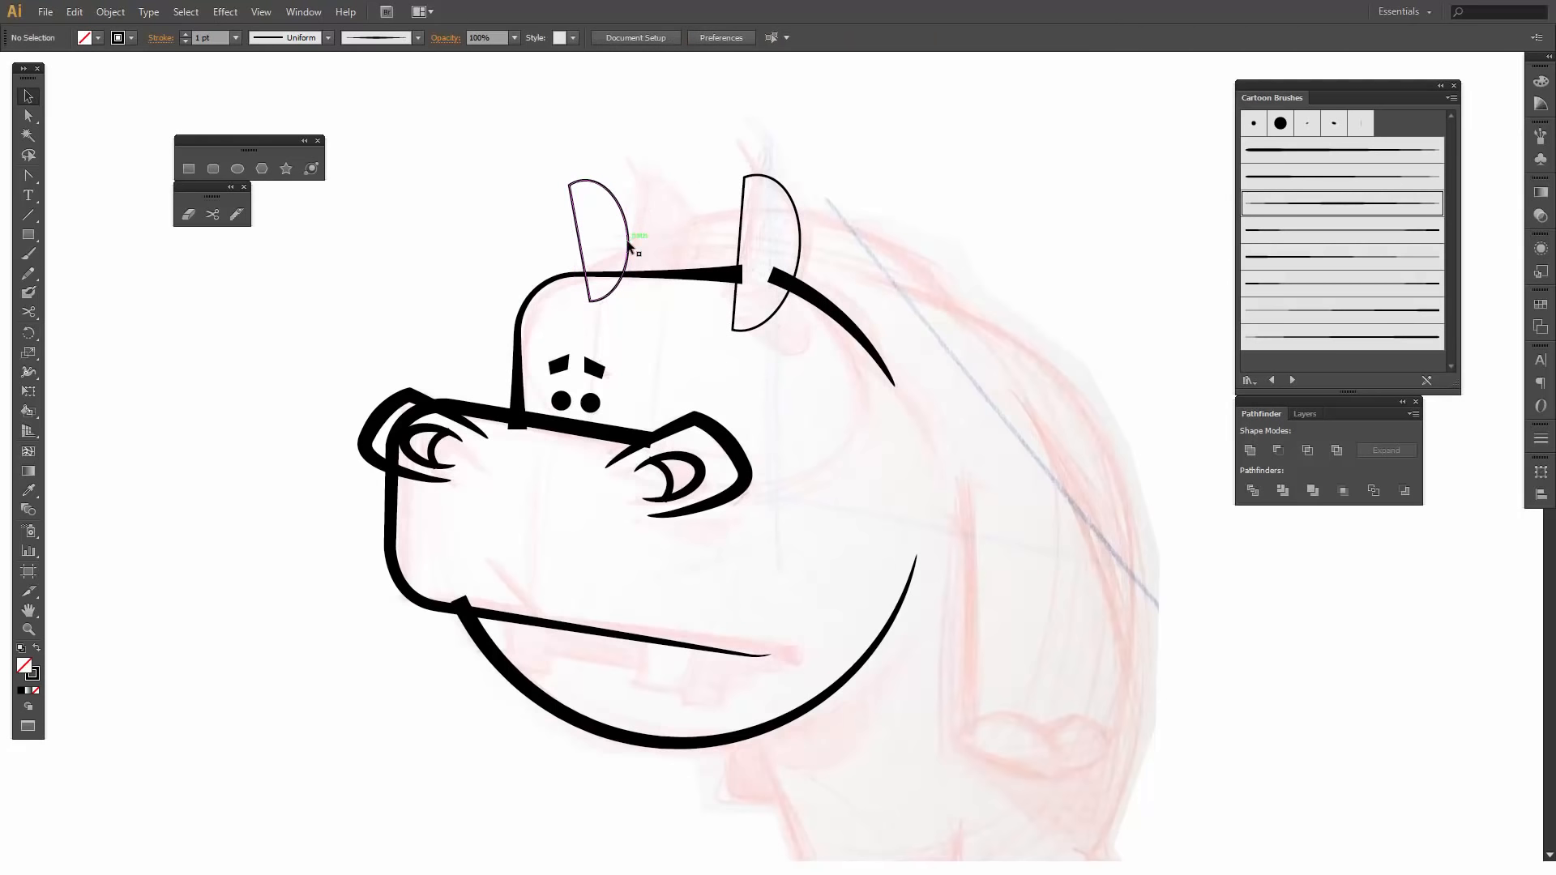
- Swap the far ear's fill and stroke to make it solid black without an outline
{"action": "left_click", "coordinate": [628, 243]}
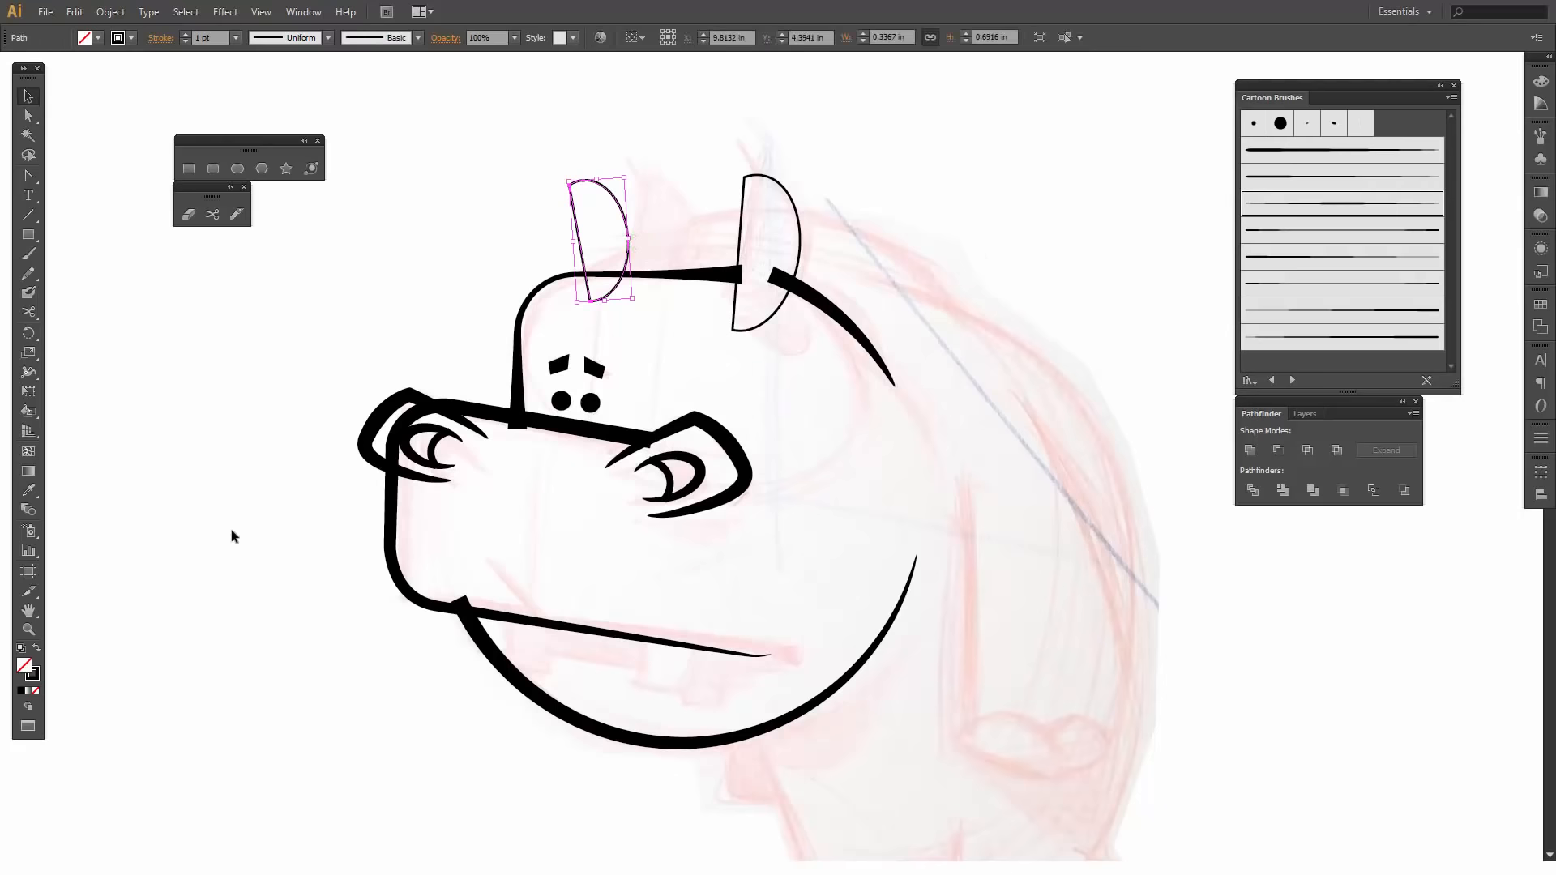
{"action": "left_click", "coordinate": [35, 646]}
{"action": "left_click", "coordinate": [211, 393]}
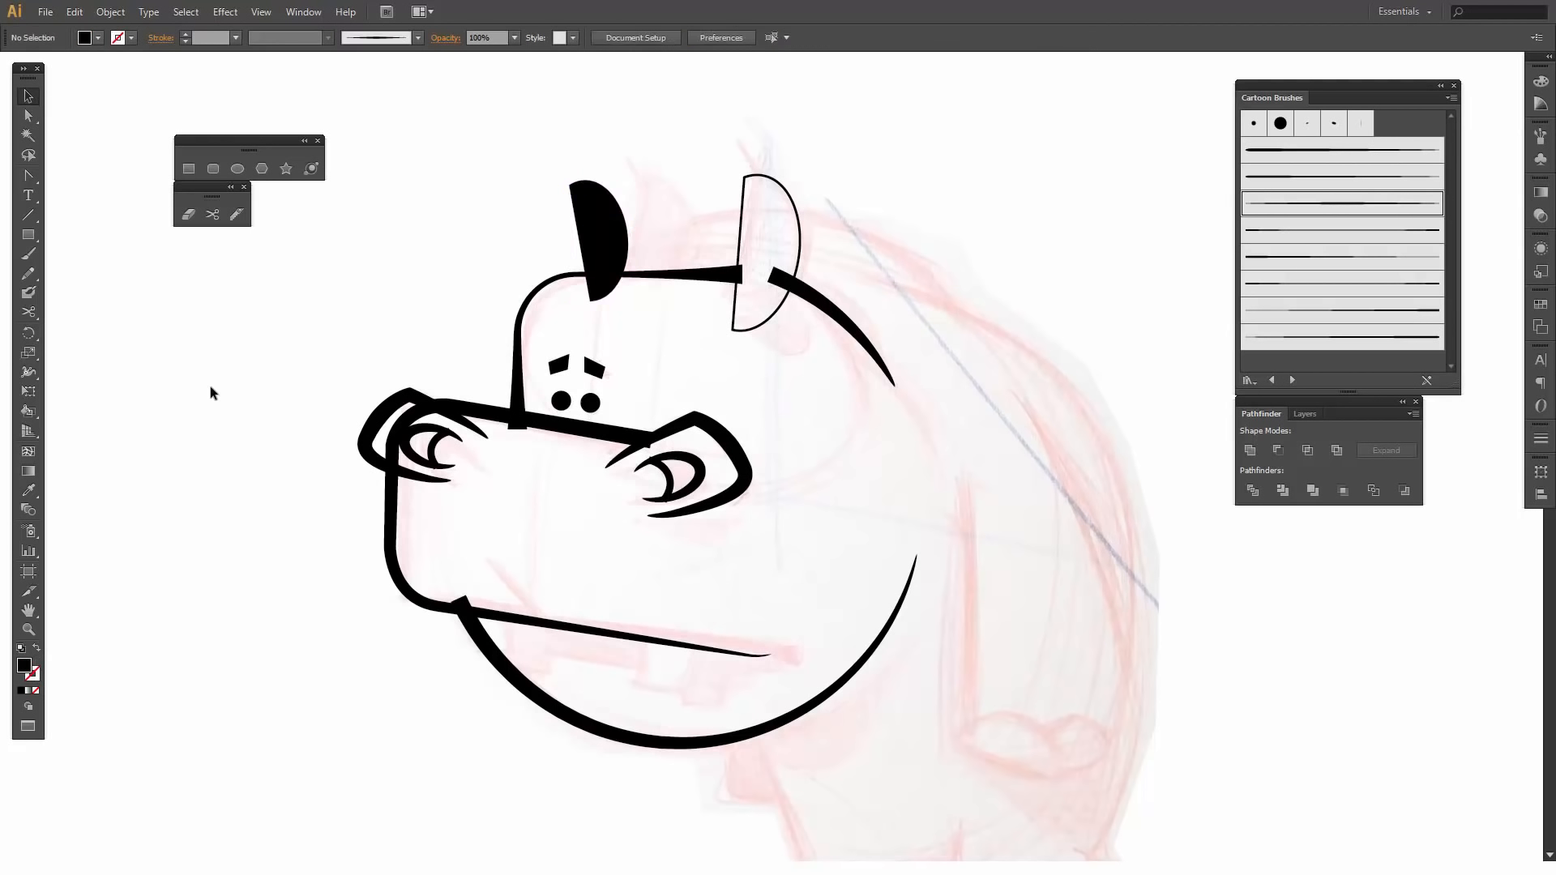
- Cut the near ear outline with the Scissors tool on both sides of its lower front corner and delete the corner piece
{"action": "left_click", "coordinate": [801, 254]}
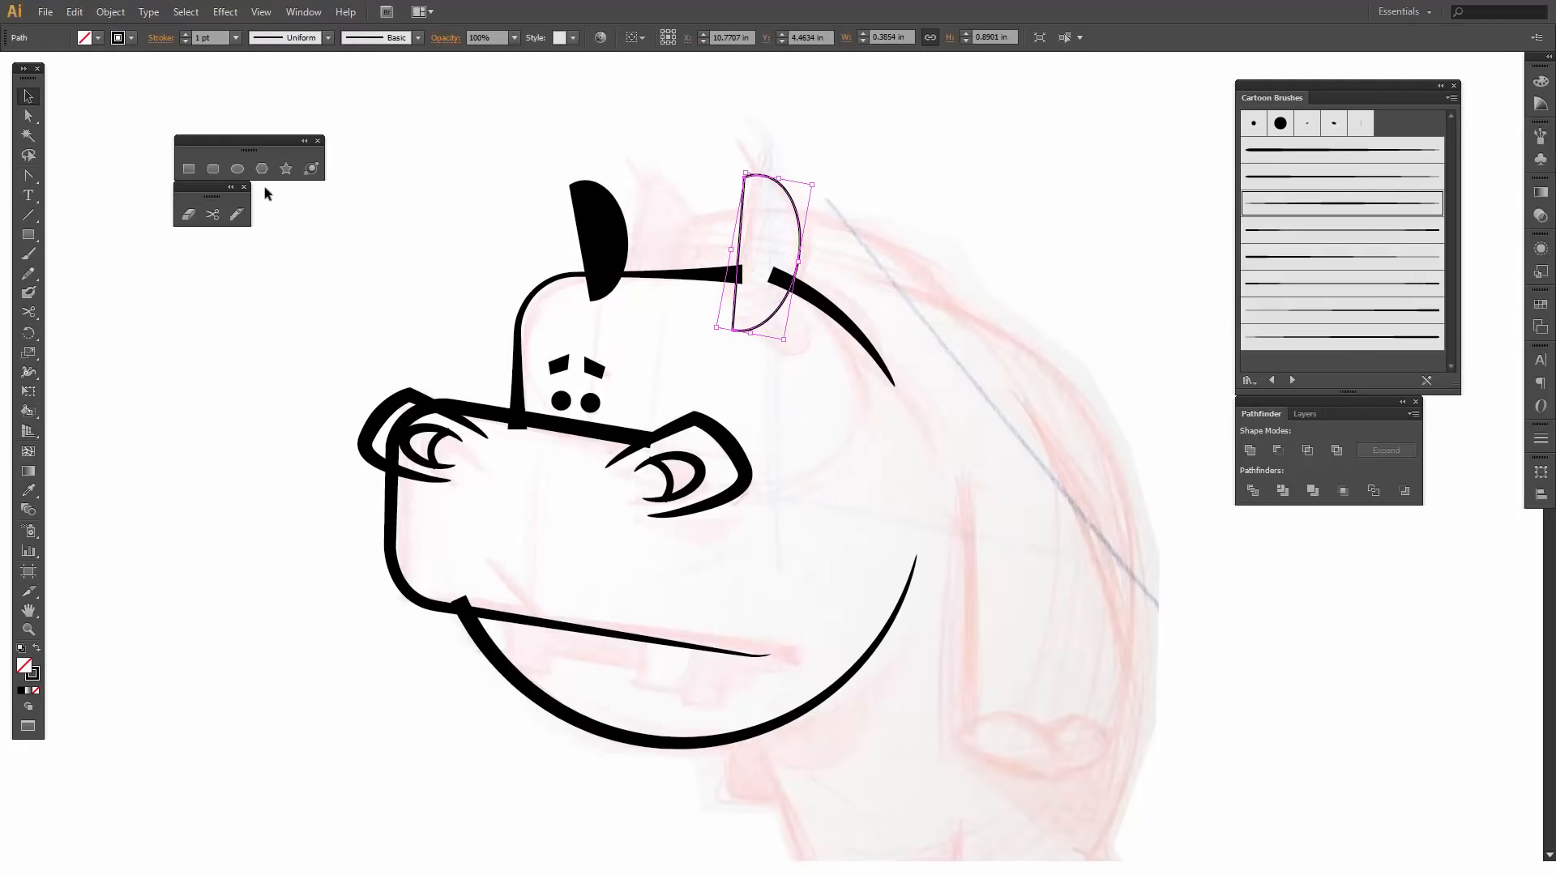
{"action": "left_click", "coordinate": [212, 214]}
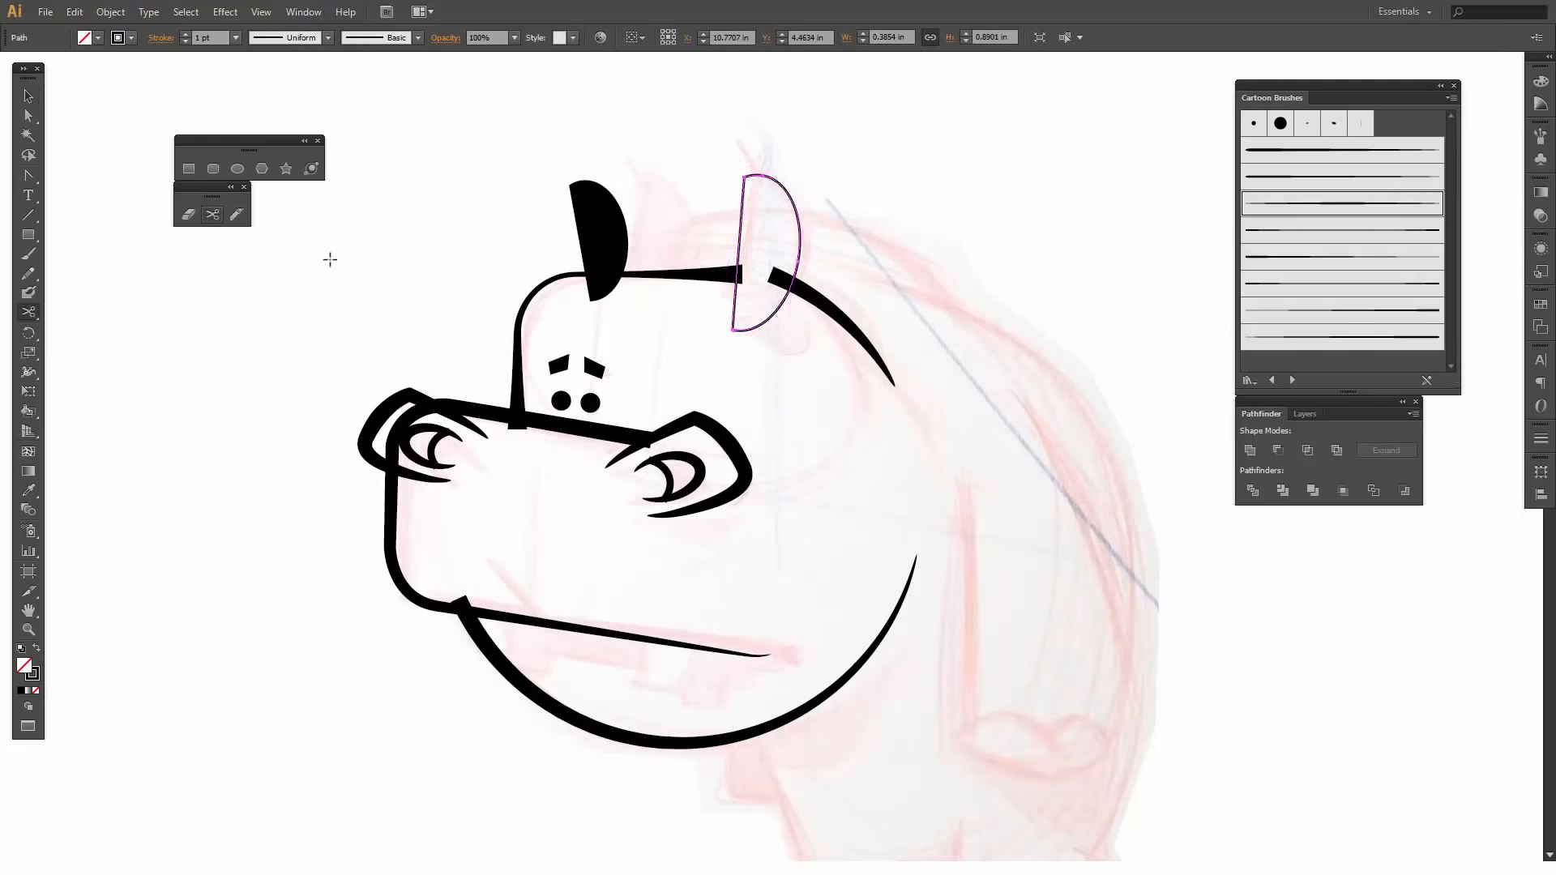
{"action": "left_click", "coordinate": [734, 314]}
{"action": "left_click", "coordinate": [756, 329]}
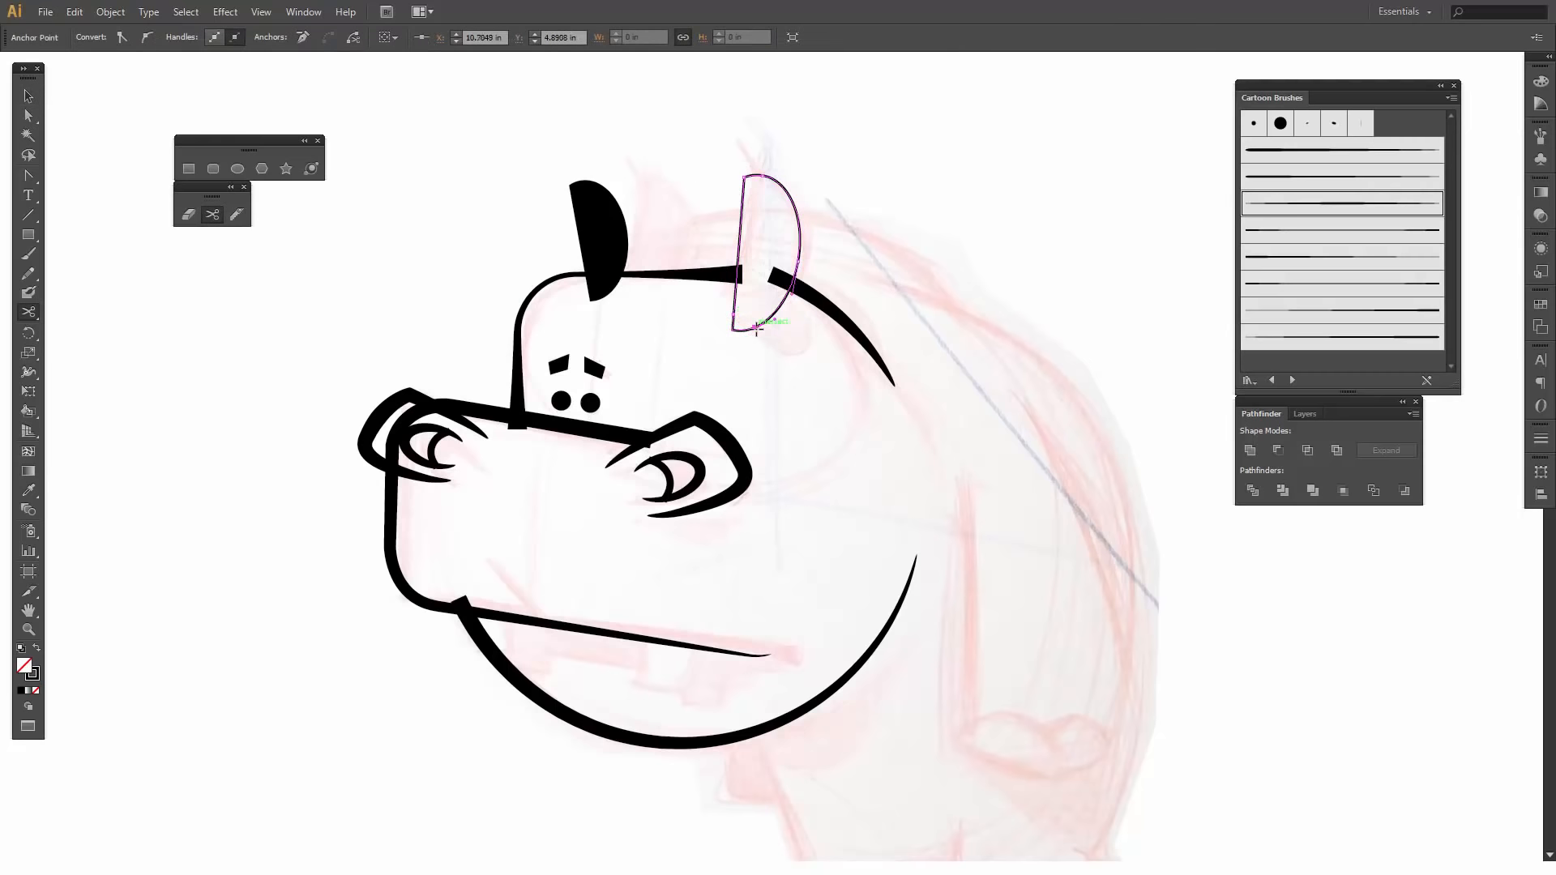
{"action": "key", "text": "v"}
{"action": "left_click", "coordinate": [742, 329]}
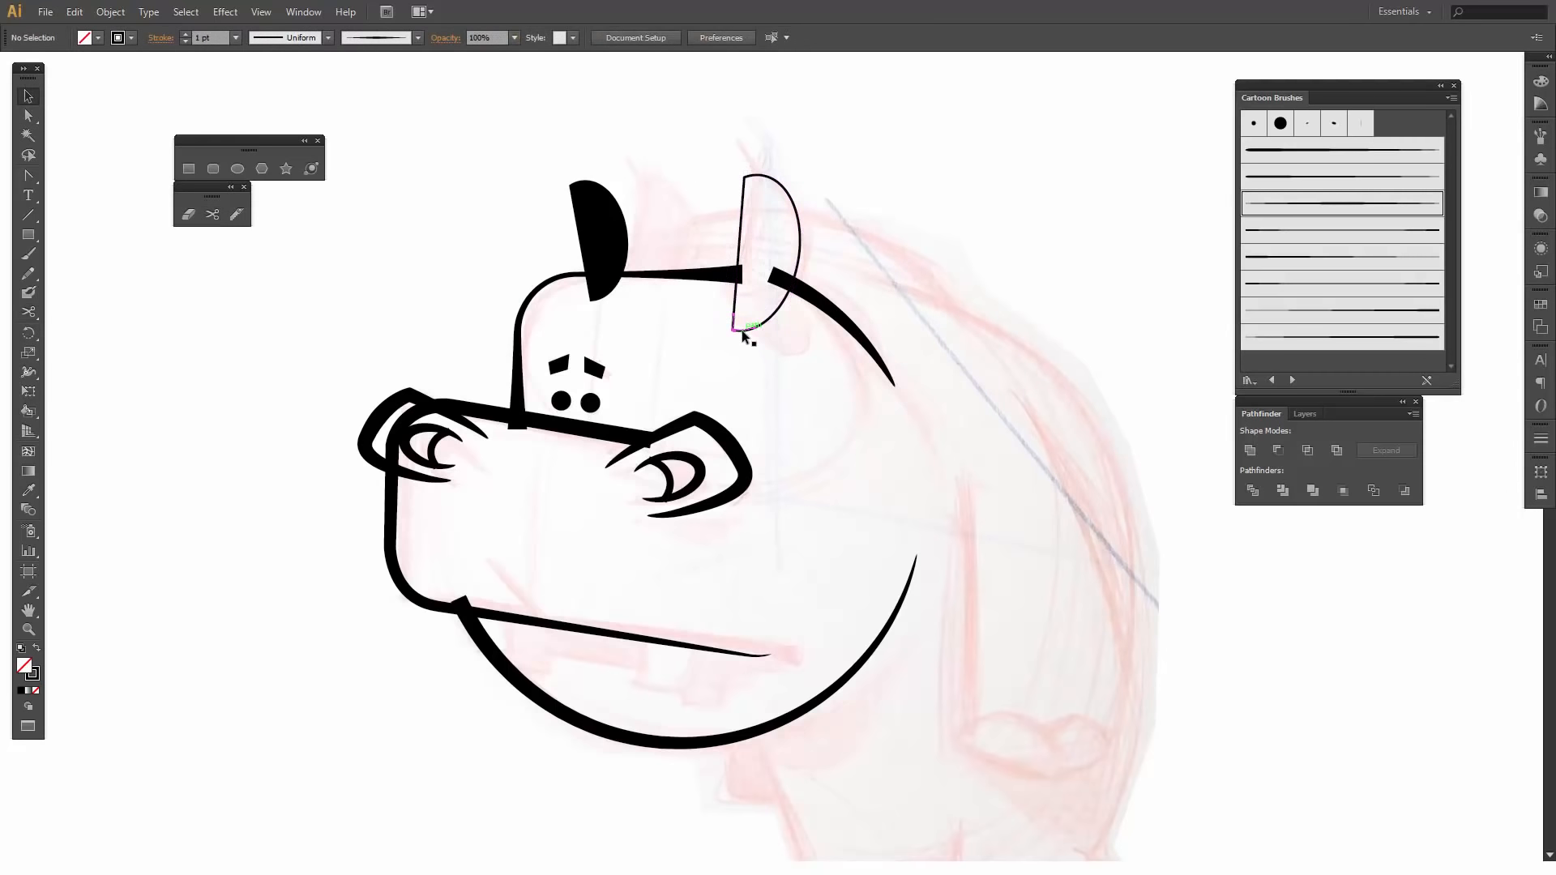
{"action": "key", "text": "backslash"}
{"action": "key", "text": "Delete"}
- Apply the third Cartoon Brushes art brush, tapered at both ends, to the open near ear outline with a 2 pt stroke
{"action": "key", "text": "v"}
{"action": "left_click", "coordinate": [799, 227]}
{"action": "left_click", "coordinate": [1301, 204]}
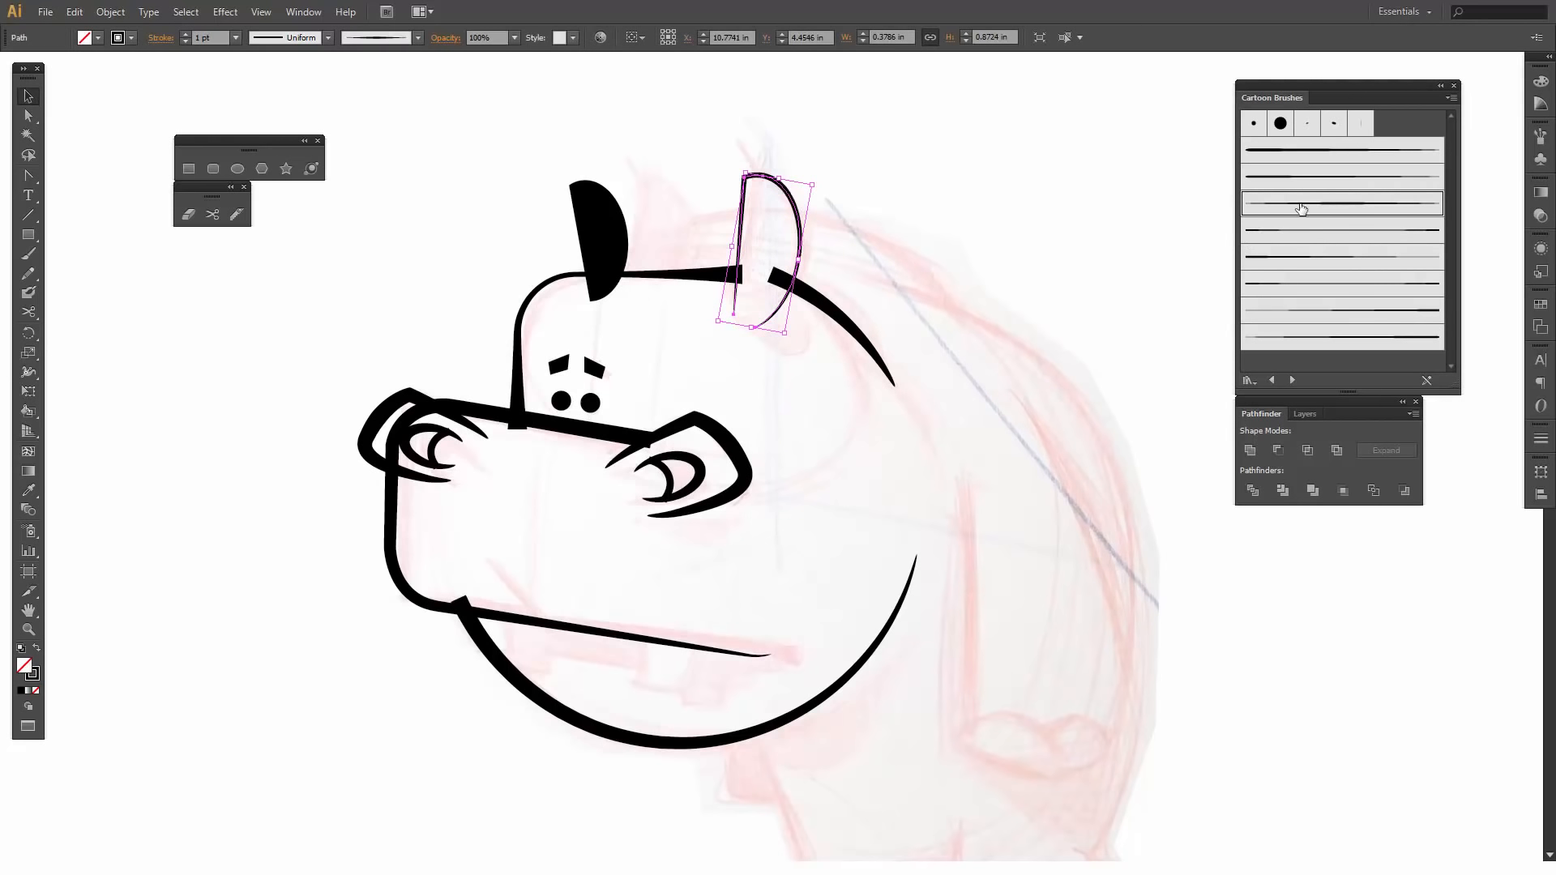
{"action": "left_click", "coordinate": [186, 33]}
{"action": "left_click", "coordinate": [690, 425]}
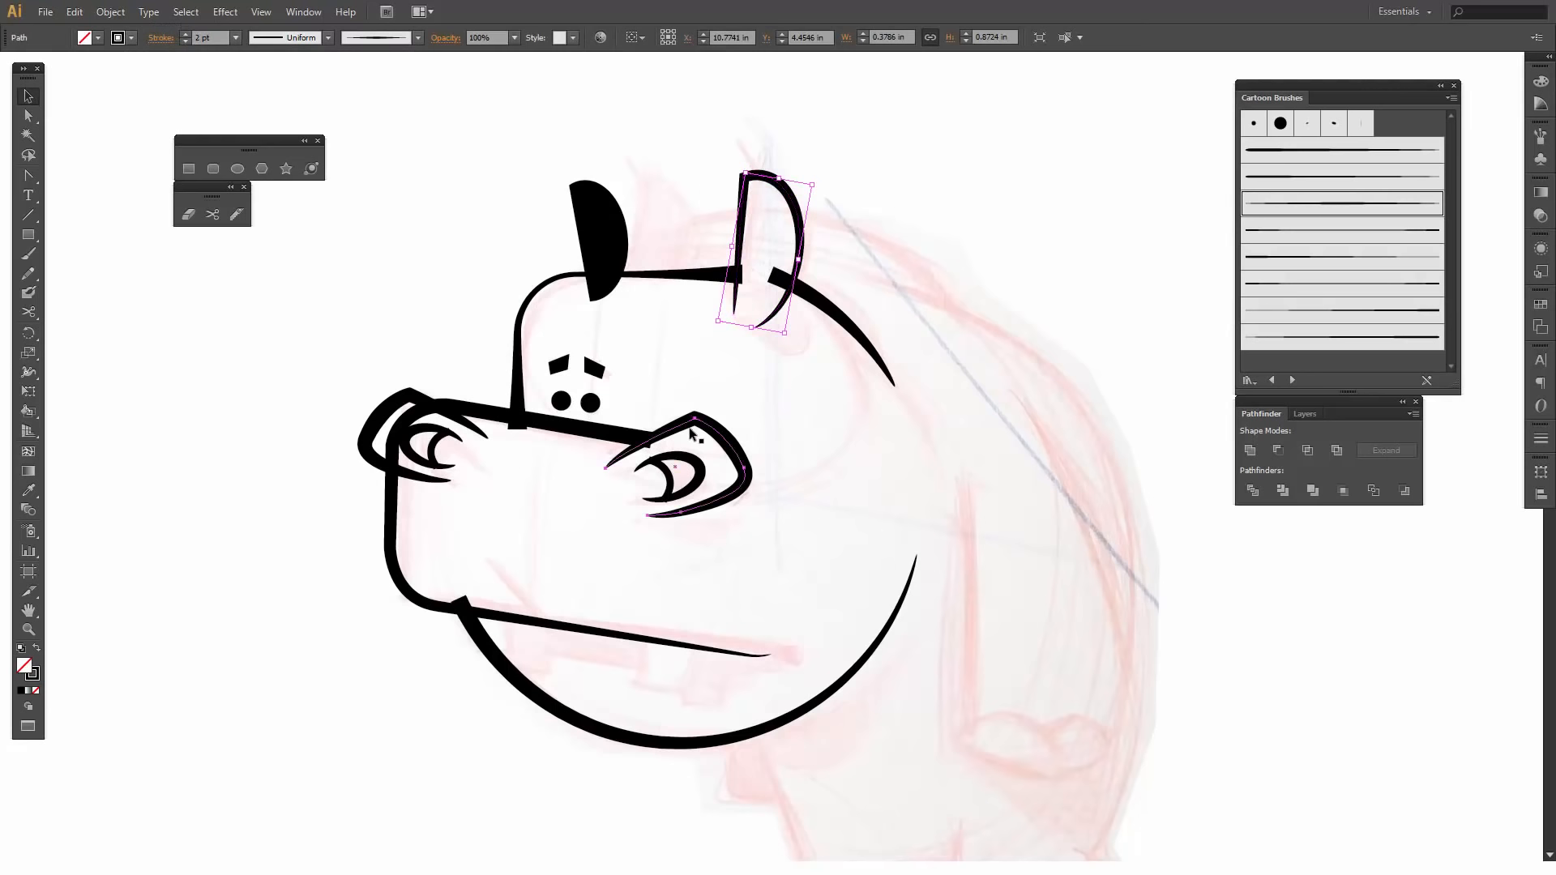
{"action": "left_click", "coordinate": [765, 412]}
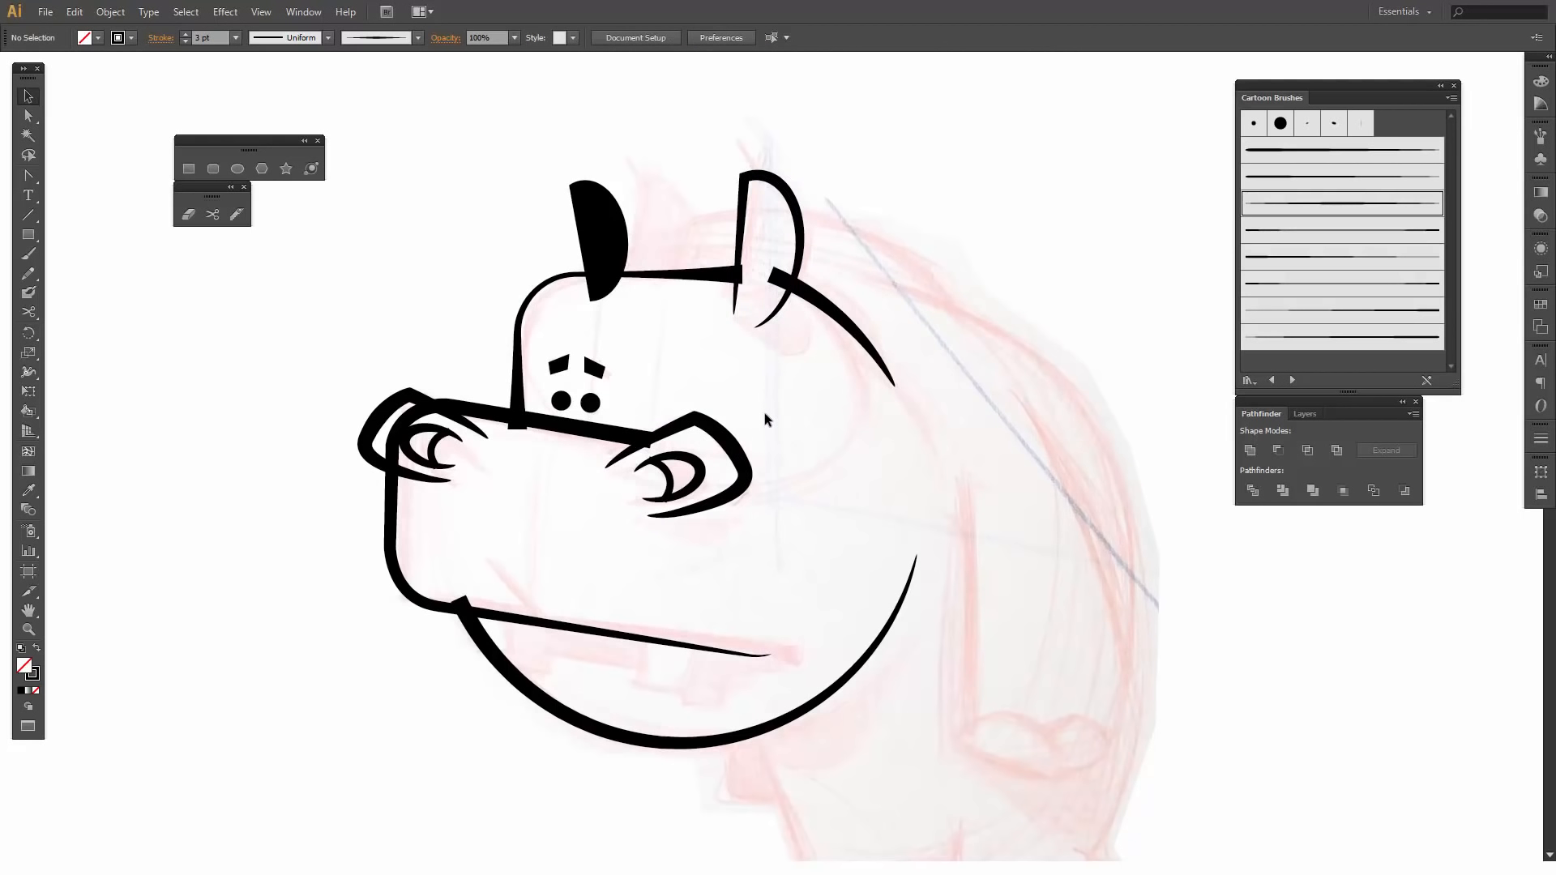
- Draw two short 3 pt hair lines, about 0.14 to 0.18 in long, at the upper front corner of each ear
{"action": "left_click", "coordinate": [27, 213]}
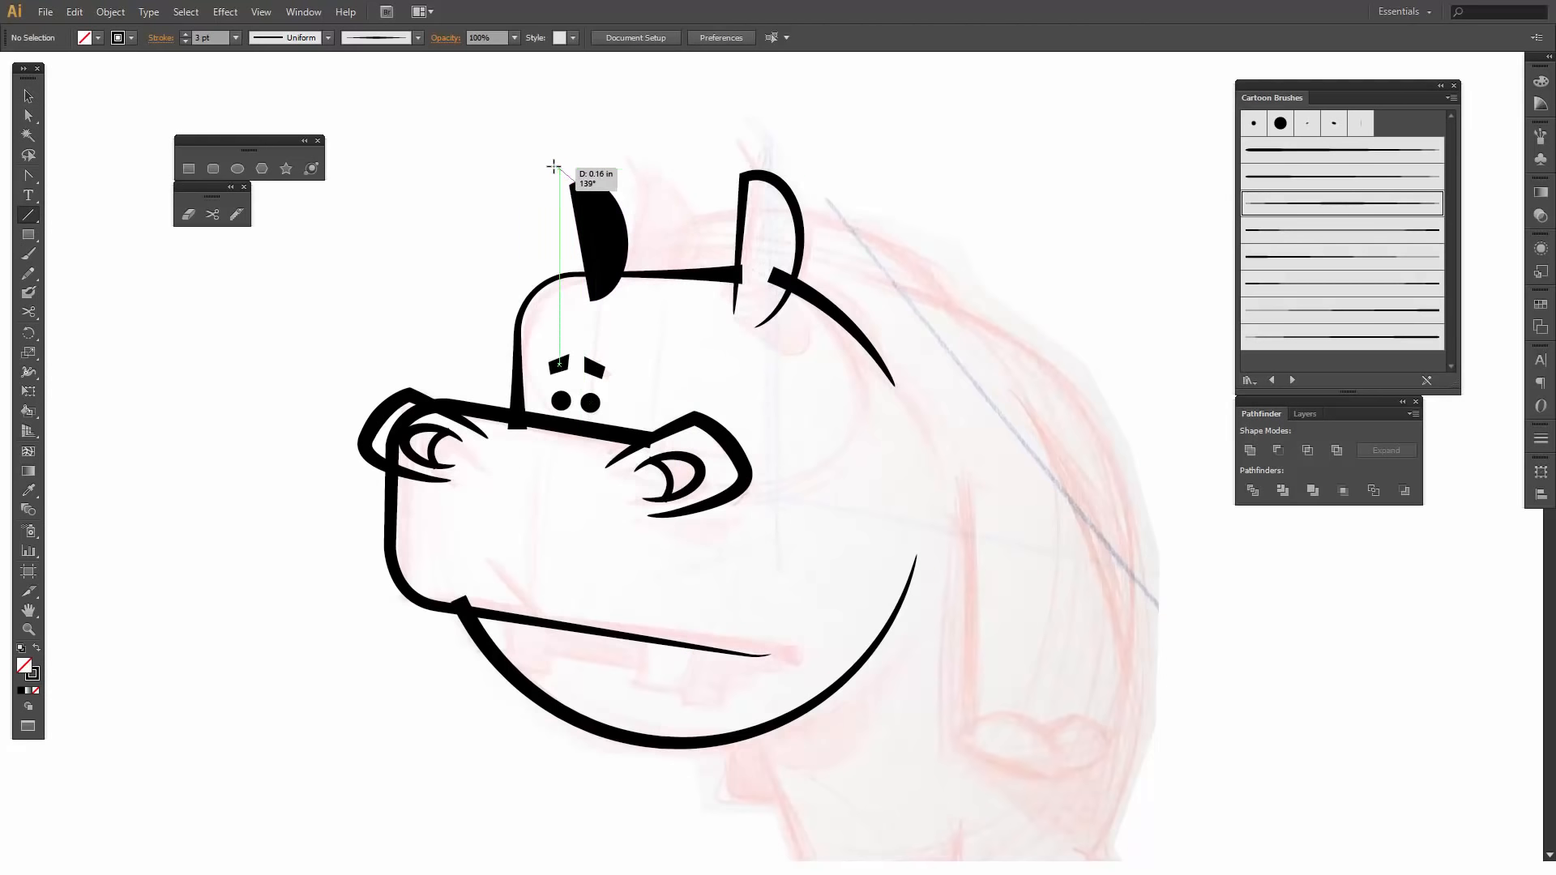
{"action": "left_click_drag", "start_coordinate": [551, 166], "coordinate": [580, 196]}
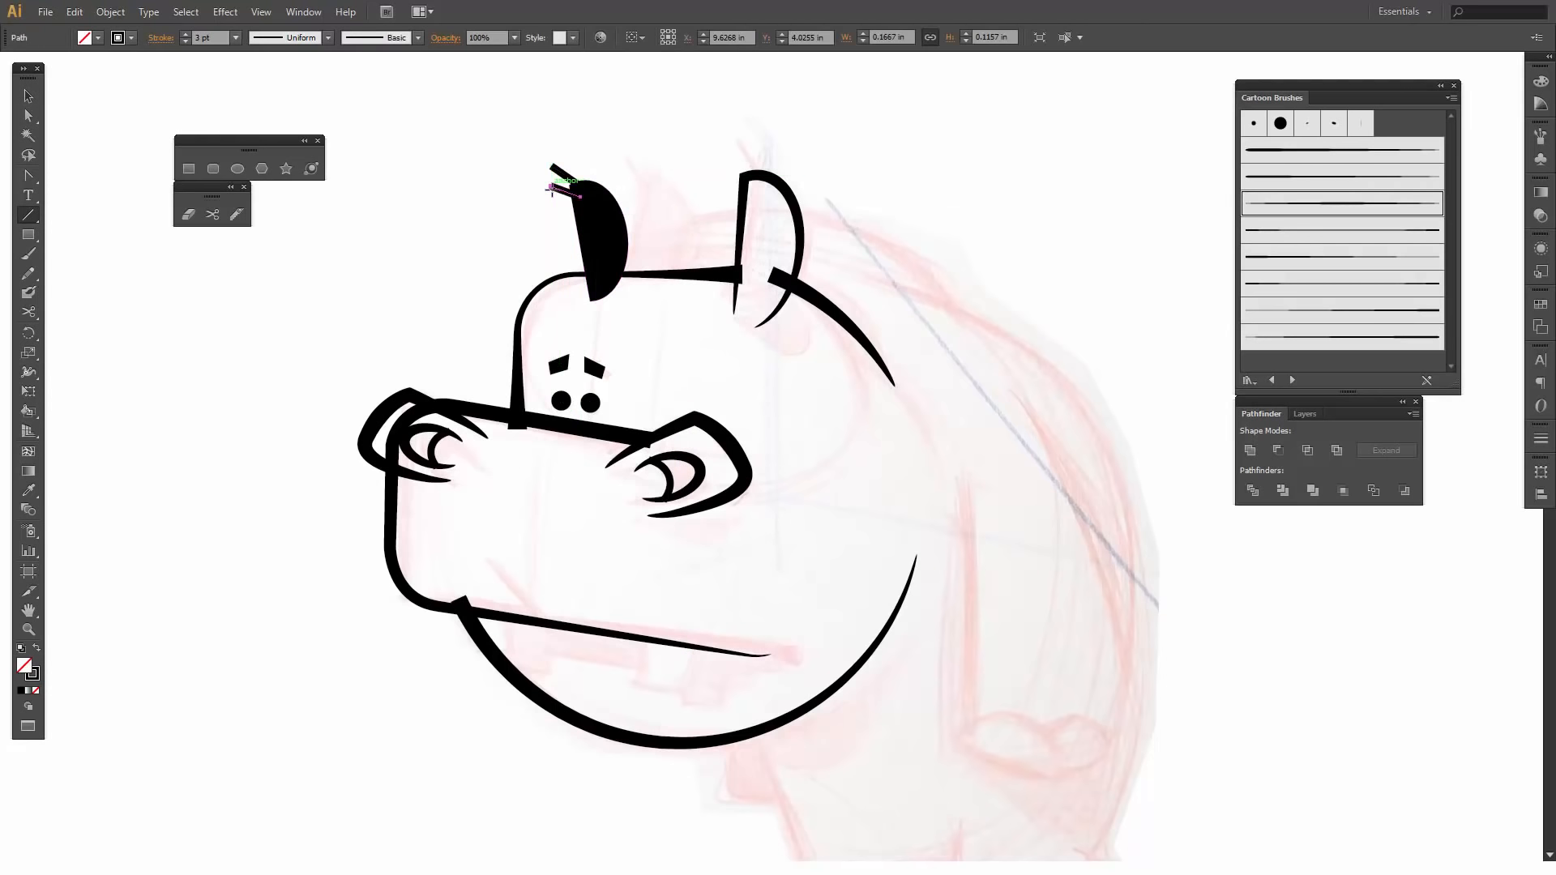
{"action": "mouse_move", "coordinate": [745, 178]}
{"action": "left_mouse_down"}
{"action": "mouse_move", "coordinate": [743, 146]}
{"action": "mouse_move", "coordinate": [721, 175]}
{"action": "left_mouse_up"}
{"action": "key", "text": "v"}
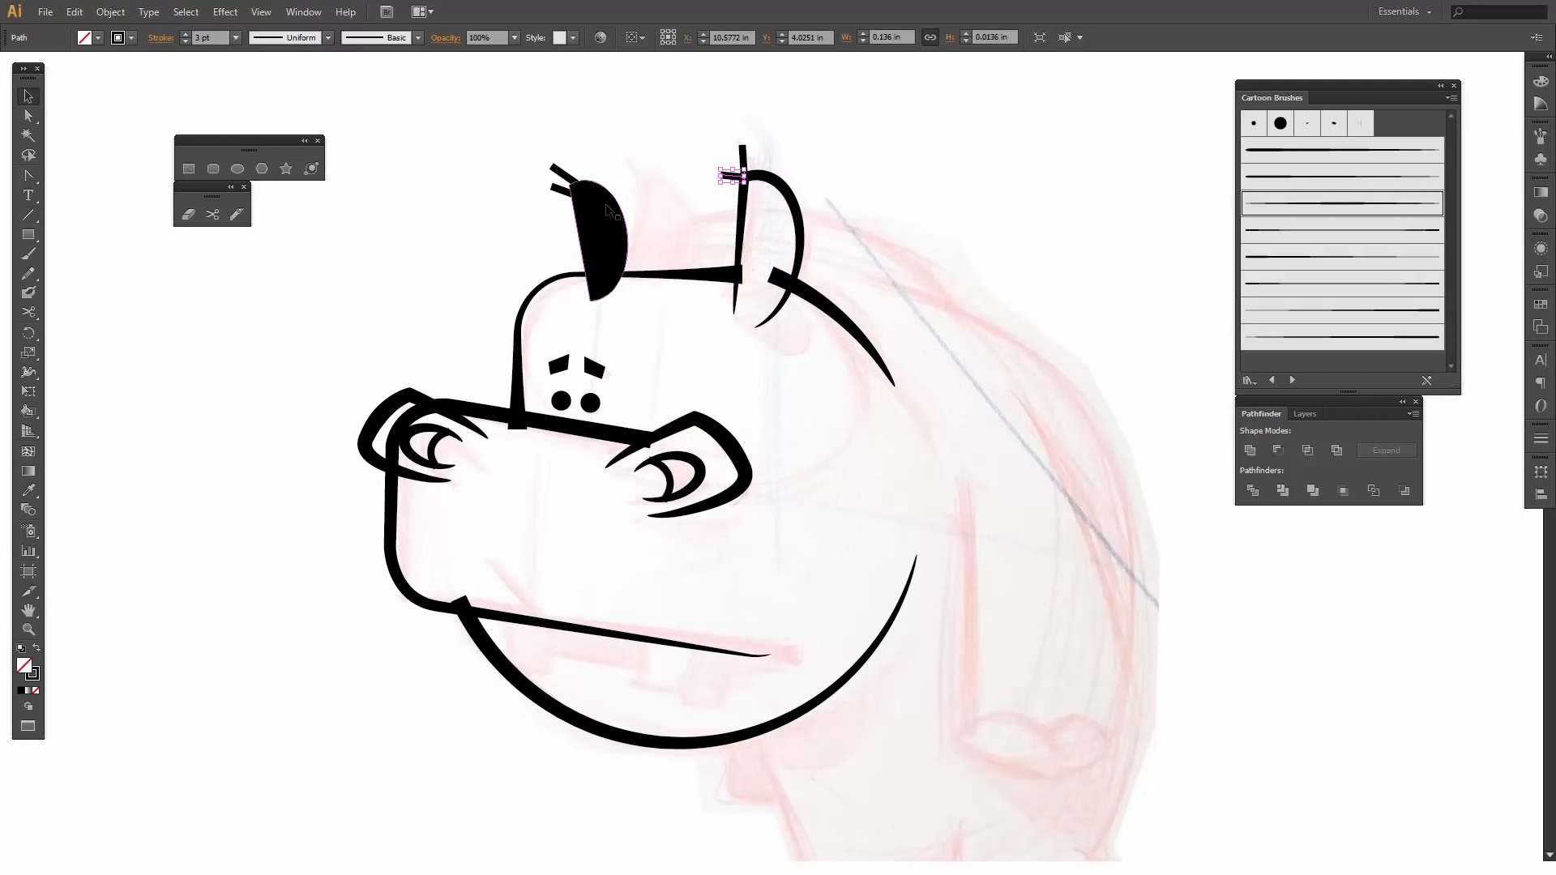
- Apply Art Brush 5 to the upright hair line on the near ear
{"action": "left_click", "coordinate": [742, 159]}
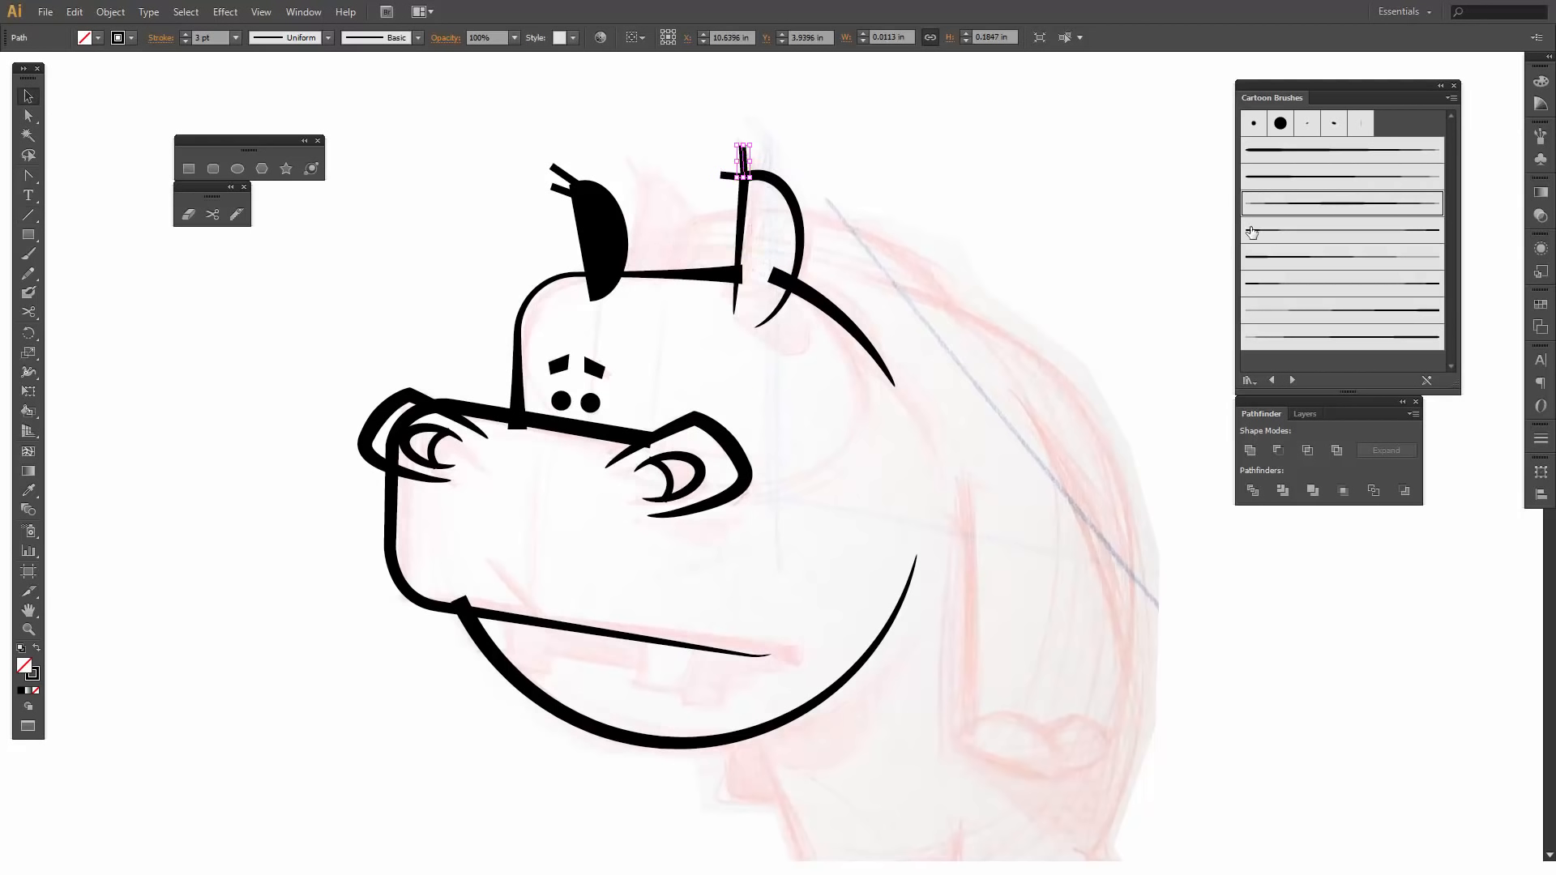
{"action": "left_click", "coordinate": [1313, 234]}
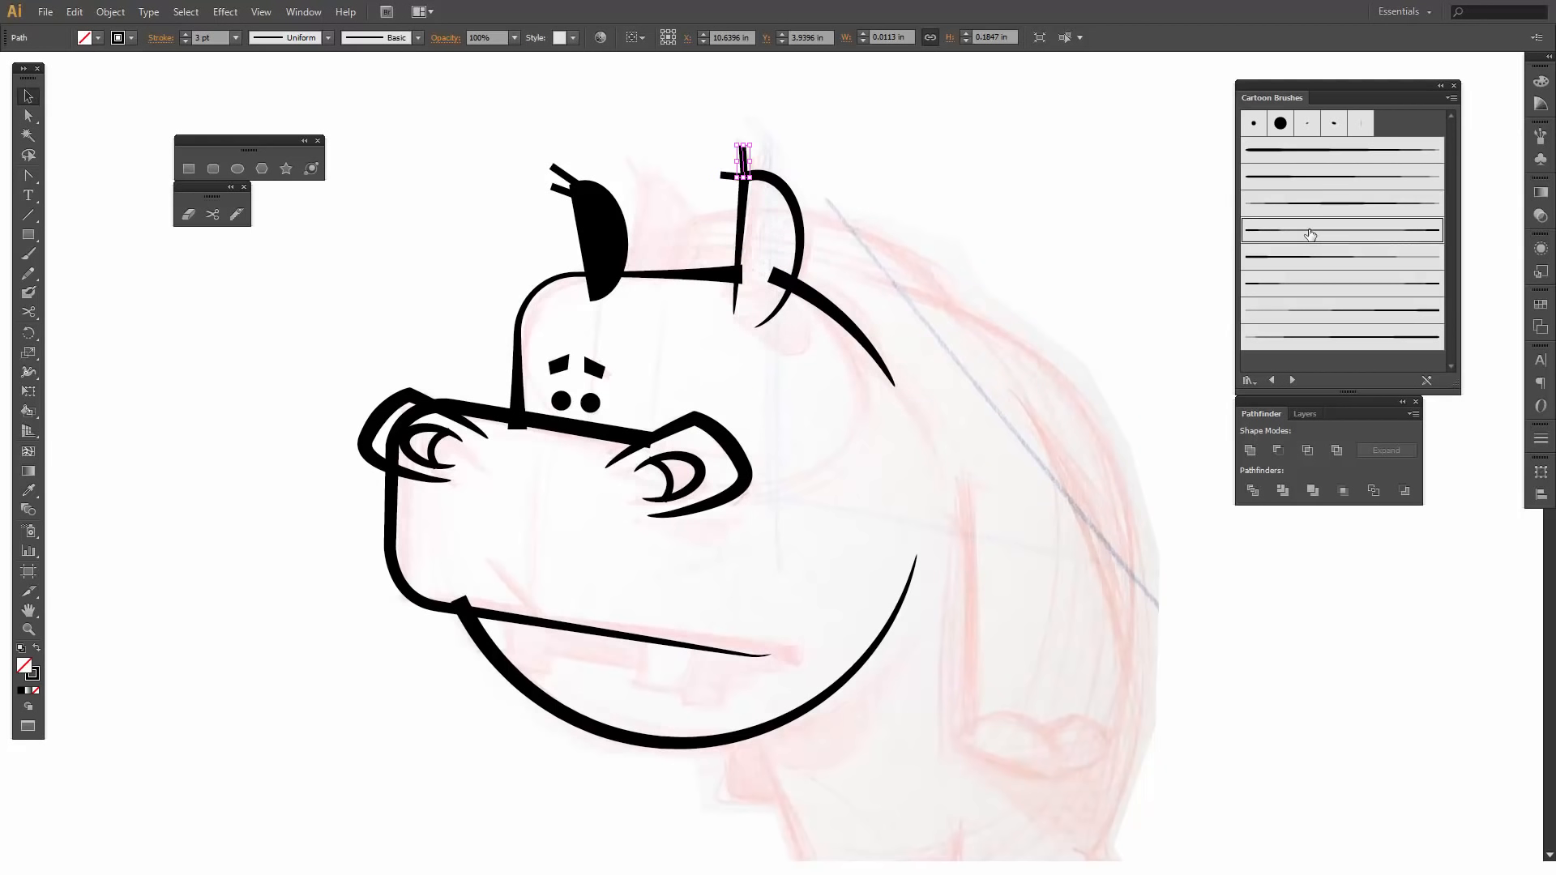
{"action": "left_click", "coordinate": [1306, 258]}
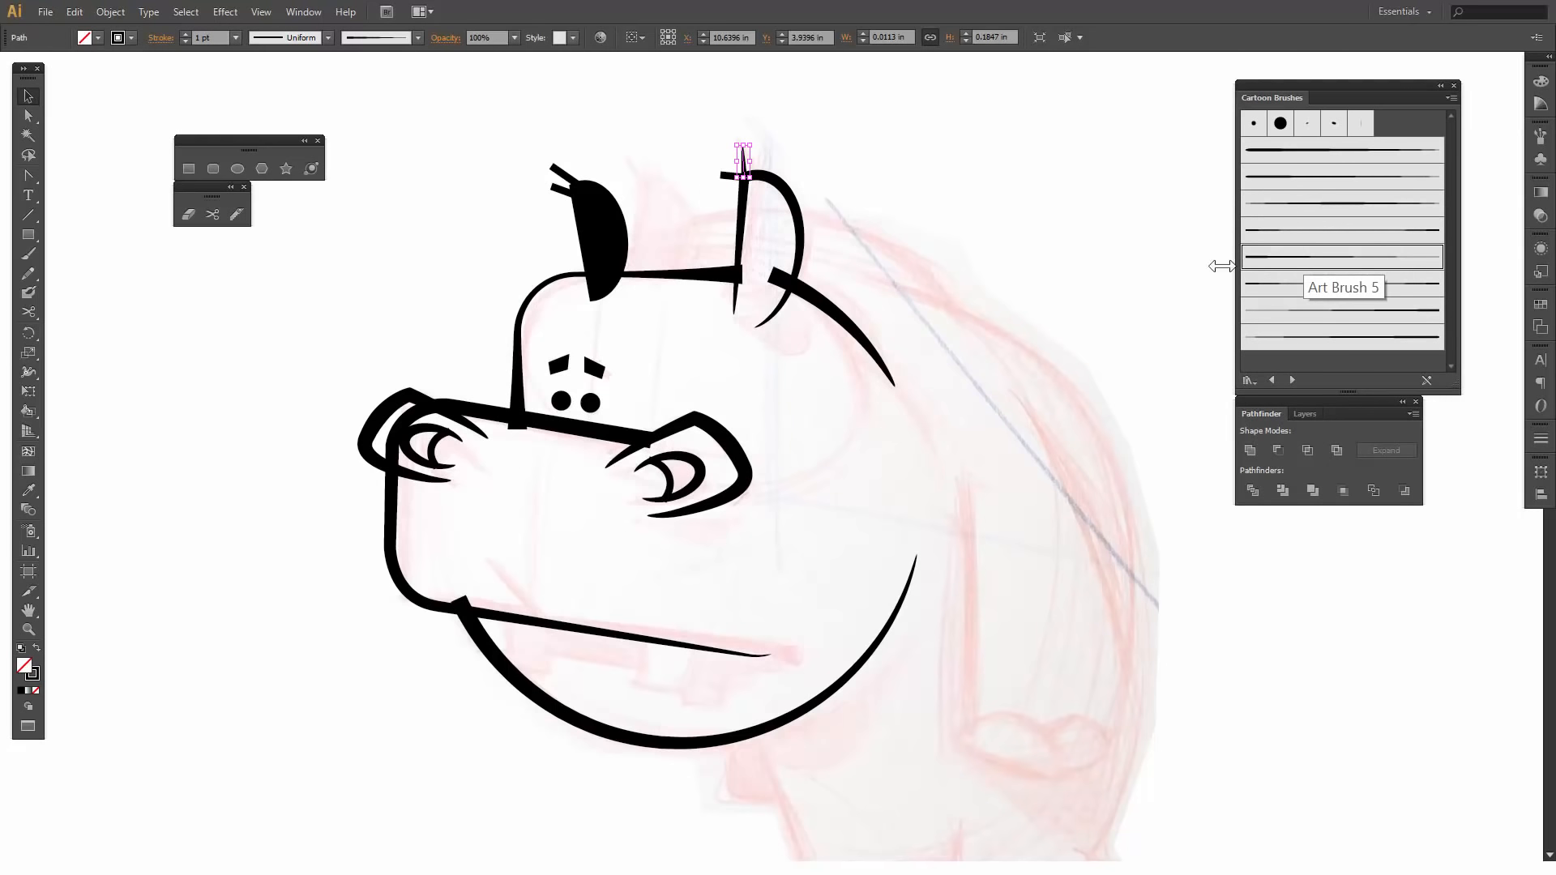
- Apply Art Brush 5 to the near ear's sideways hair line and to both hair lines on the far ear
{"action": "left_click", "coordinate": [725, 185]}
{"action": "left_click", "coordinate": [727, 177]}
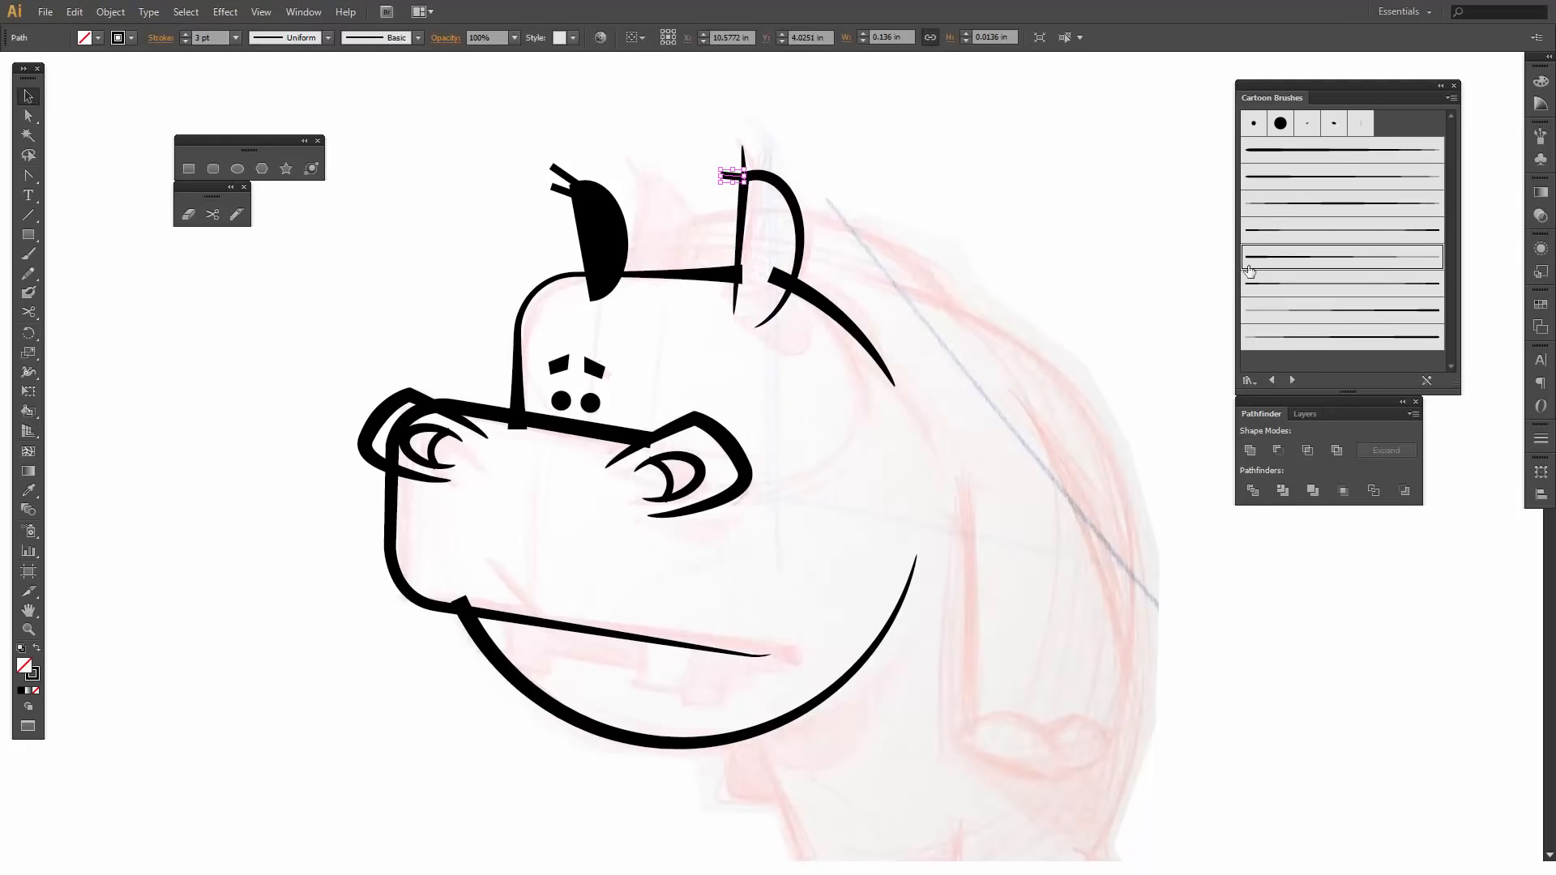
{"action": "left_click", "coordinate": [1273, 260]}
{"action": "left_click", "coordinate": [791, 134]}
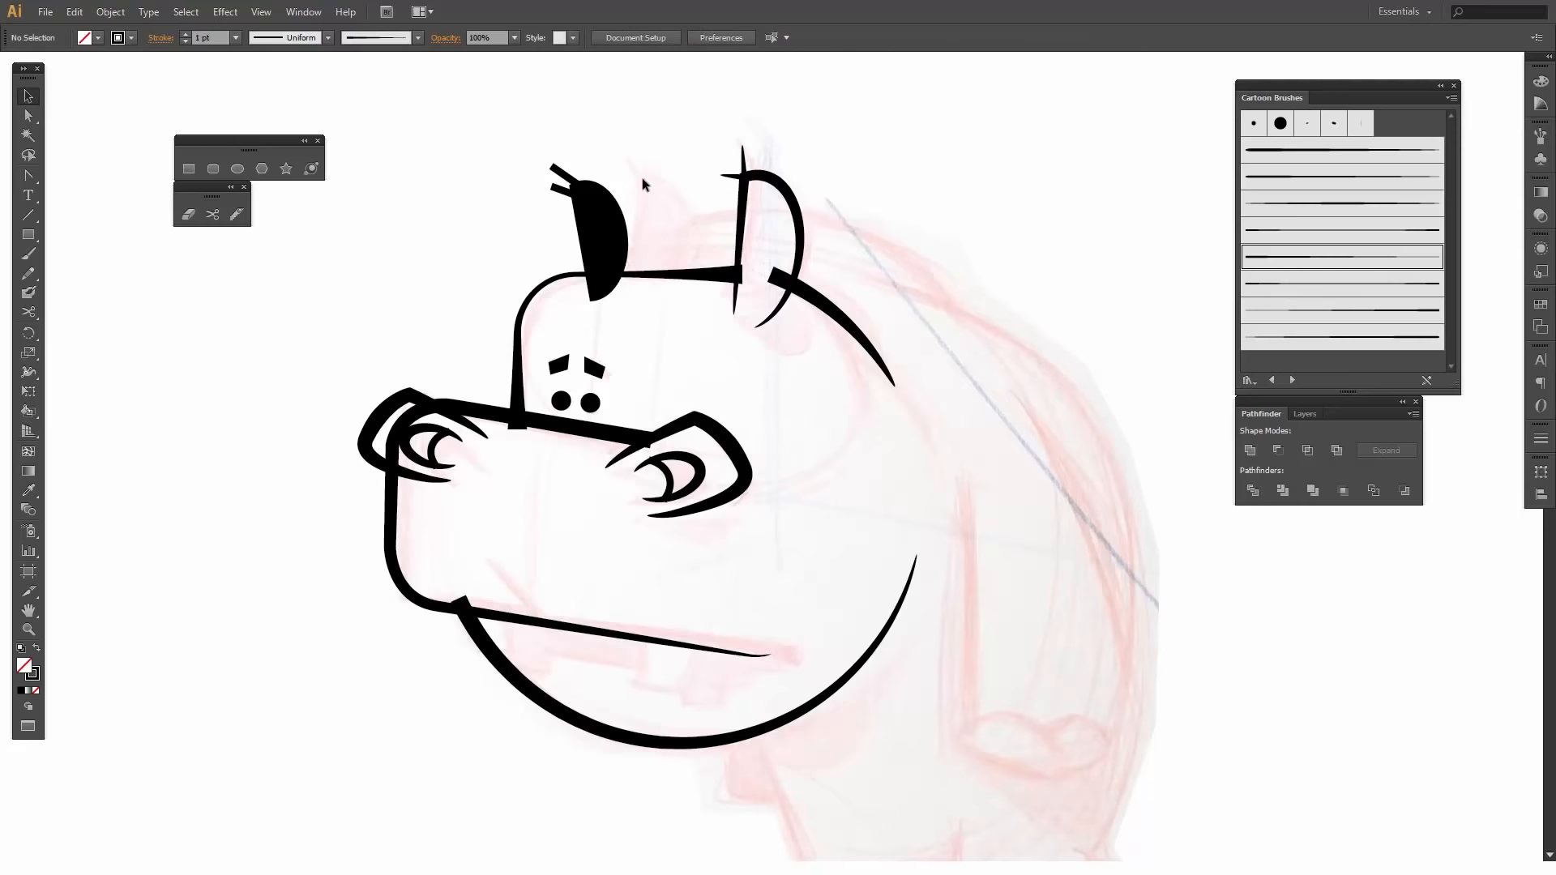
{"action": "left_click", "coordinate": [559, 171]}
{"action": "left_click", "coordinate": [1265, 257]}
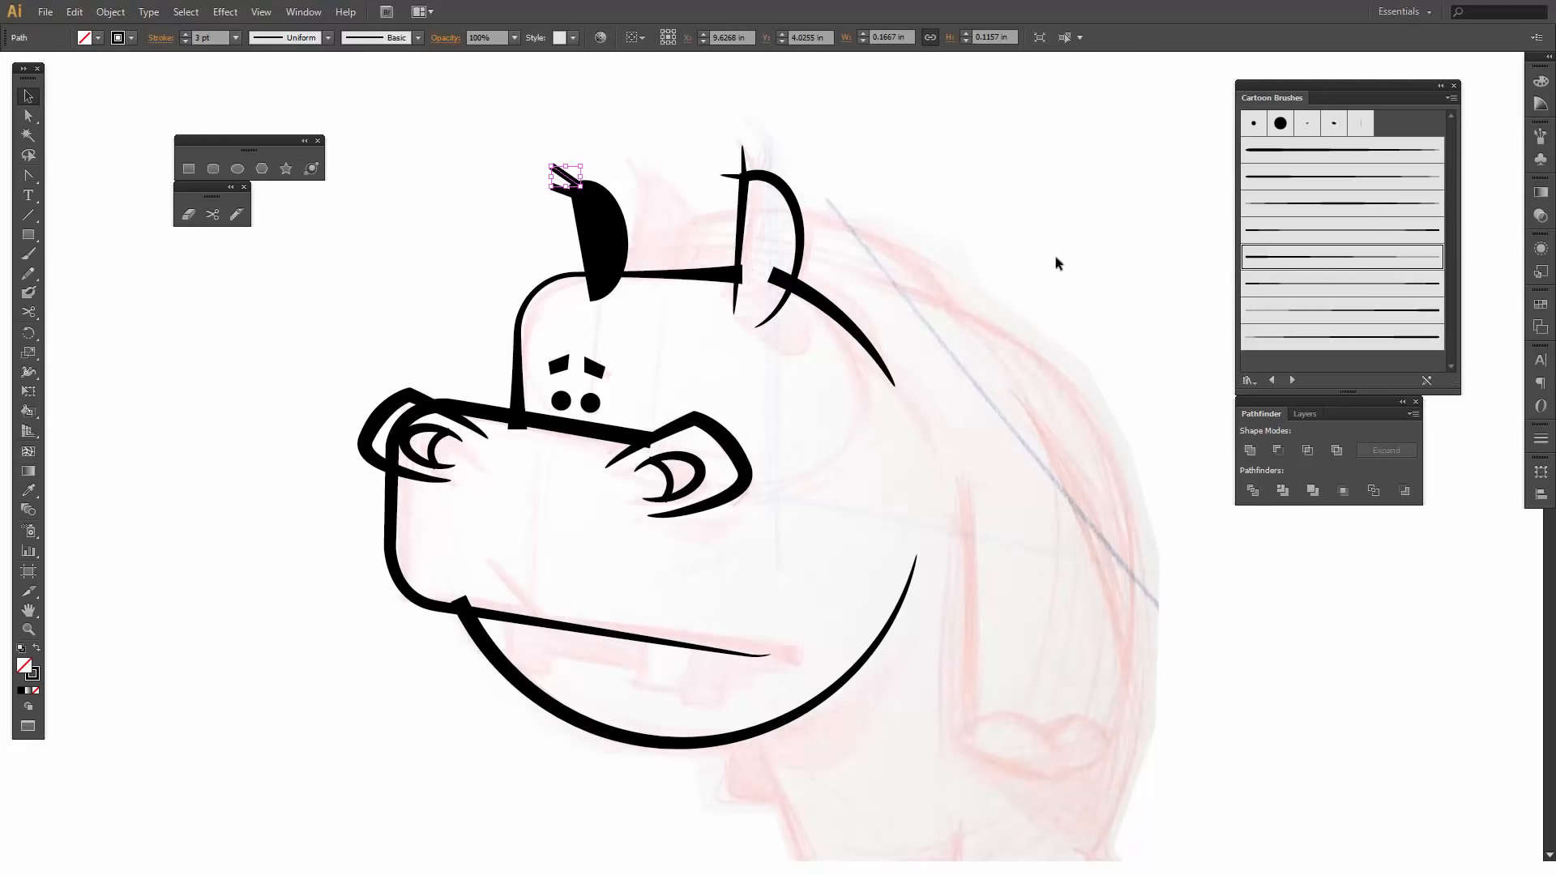
{"action": "left_click", "coordinate": [644, 169]}
{"action": "left_click", "coordinate": [556, 189]}
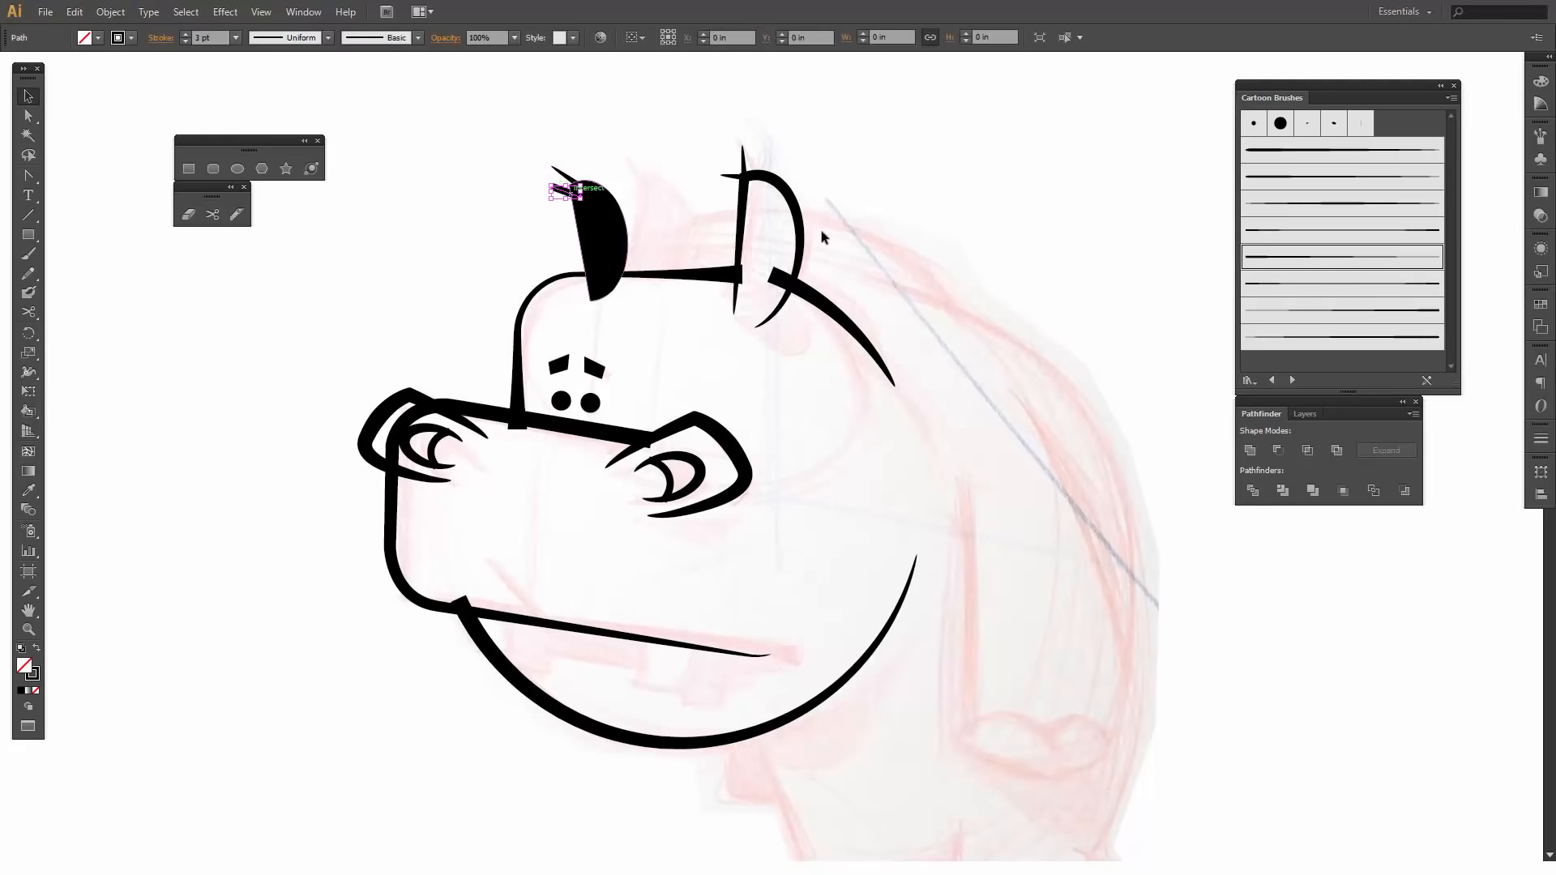
{"action": "left_click", "coordinate": [1297, 260]}
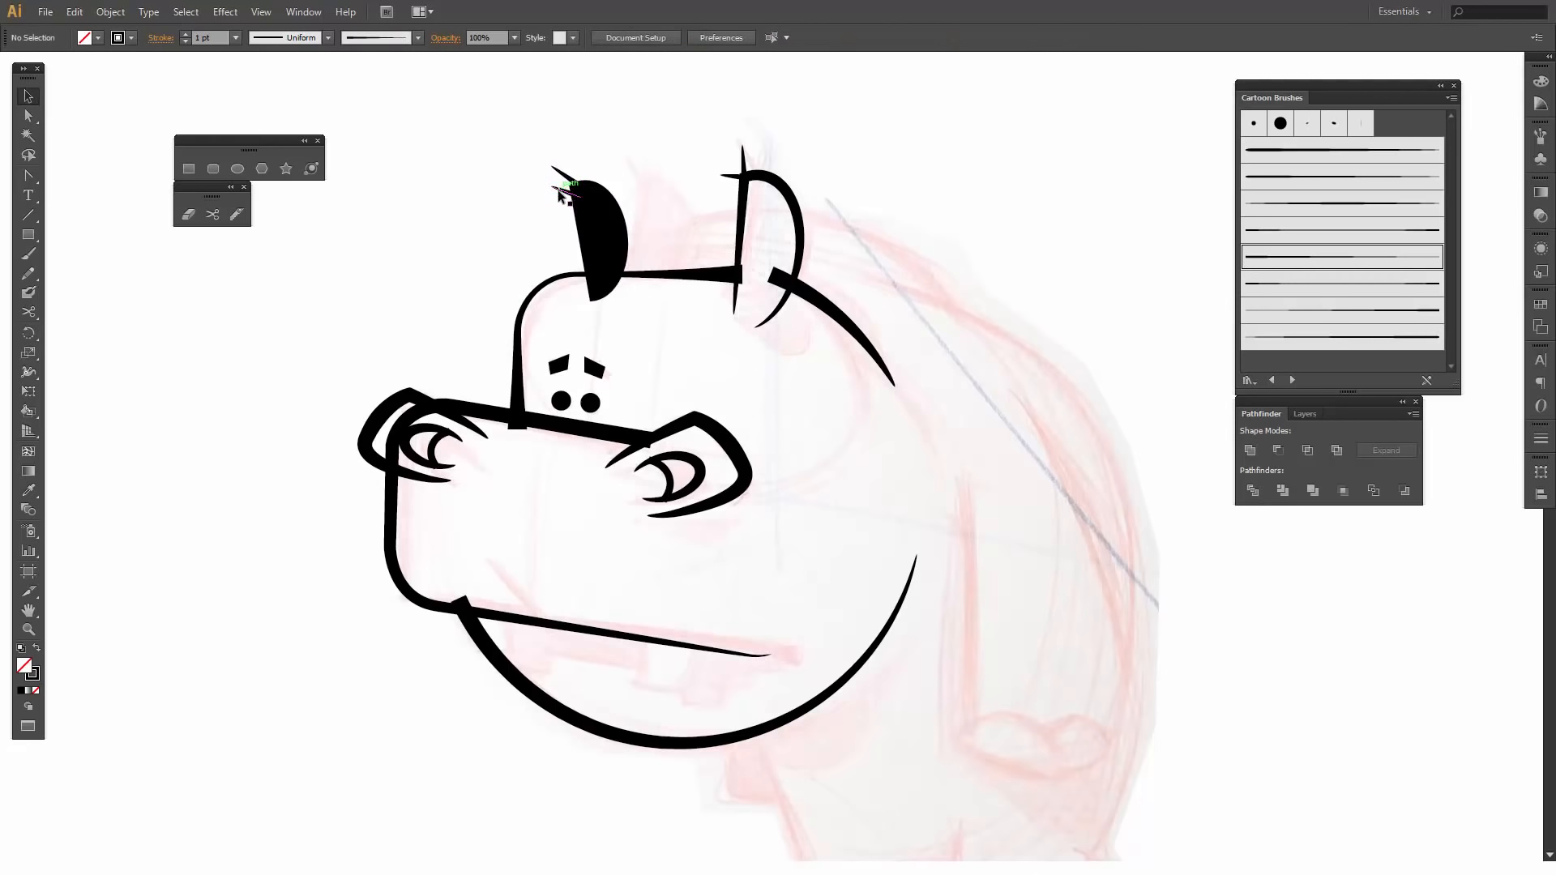
- Nudge the far ear's lower hair upward and rotate it slightly so it meets the upper hair at the ear tip
{"action": "key", "text": "Up"}
{"action": "key", "text": "Up"}
{"action": "key", "text": "Up"}
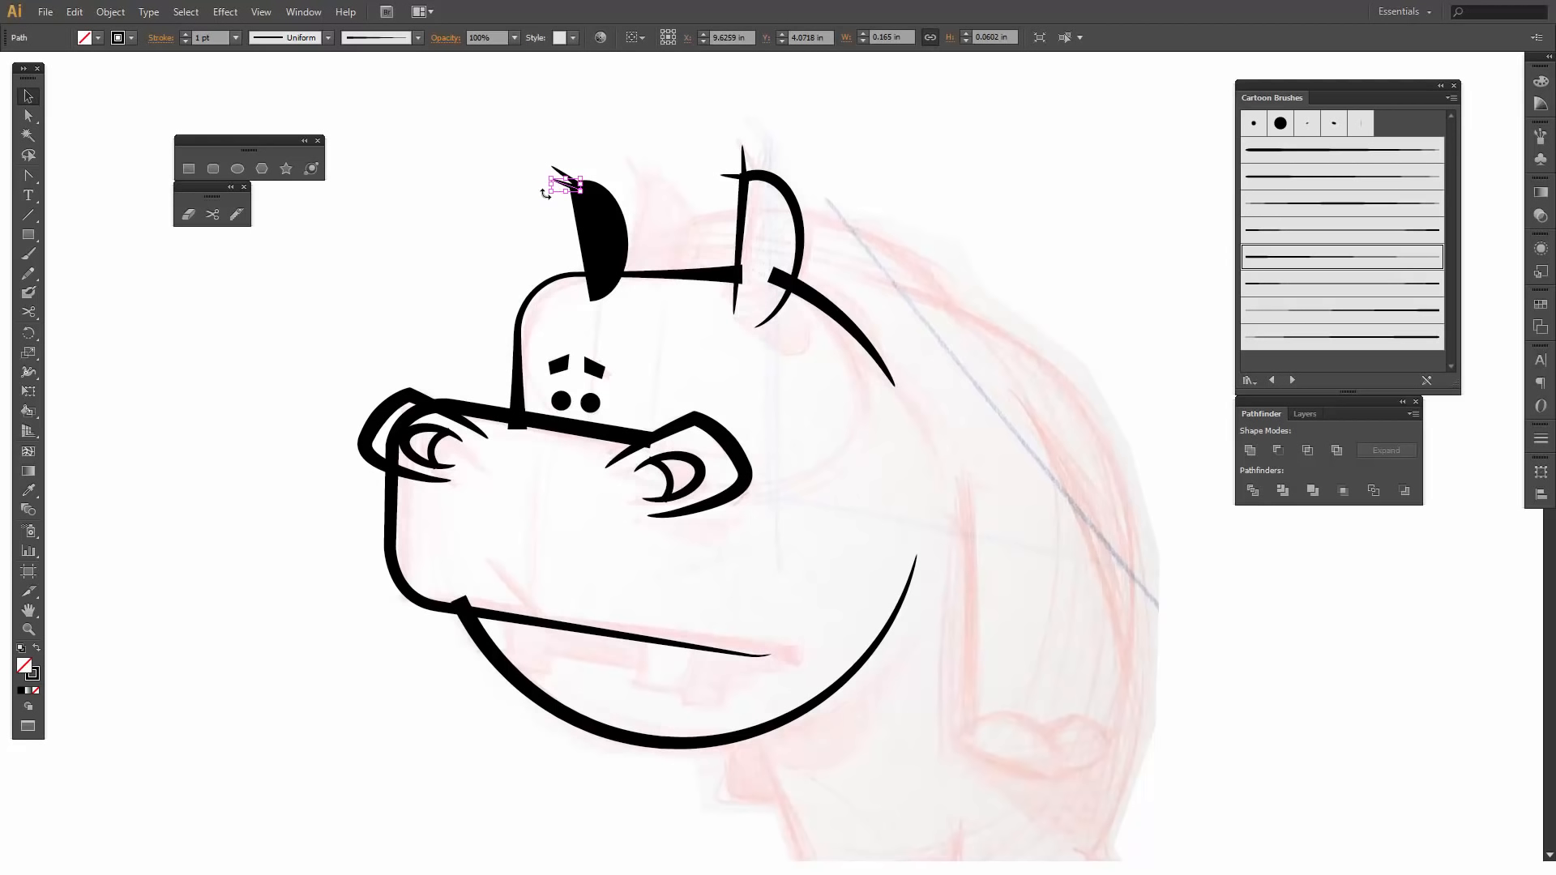
{"action": "left_click_drag", "start_coordinate": [548, 195], "coordinate": [547, 182]}
{"action": "left_click", "coordinate": [534, 227]}
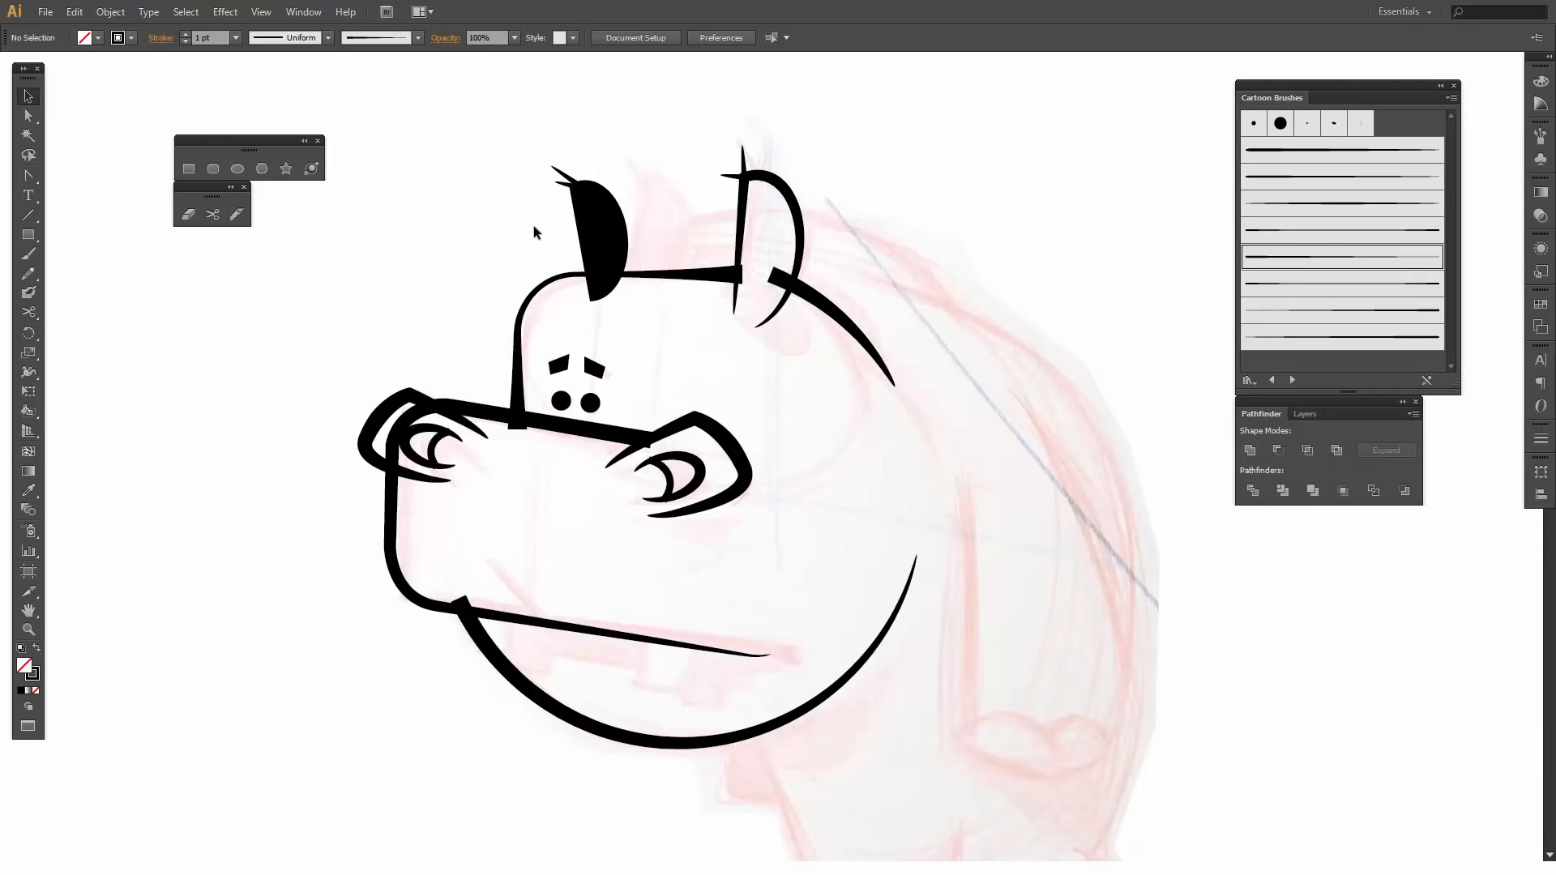
- Rotate the near ear's sideways hair so it slants upward, and nudge it up onto the ear's front corner
{"action": "left_click", "coordinate": [743, 160]}
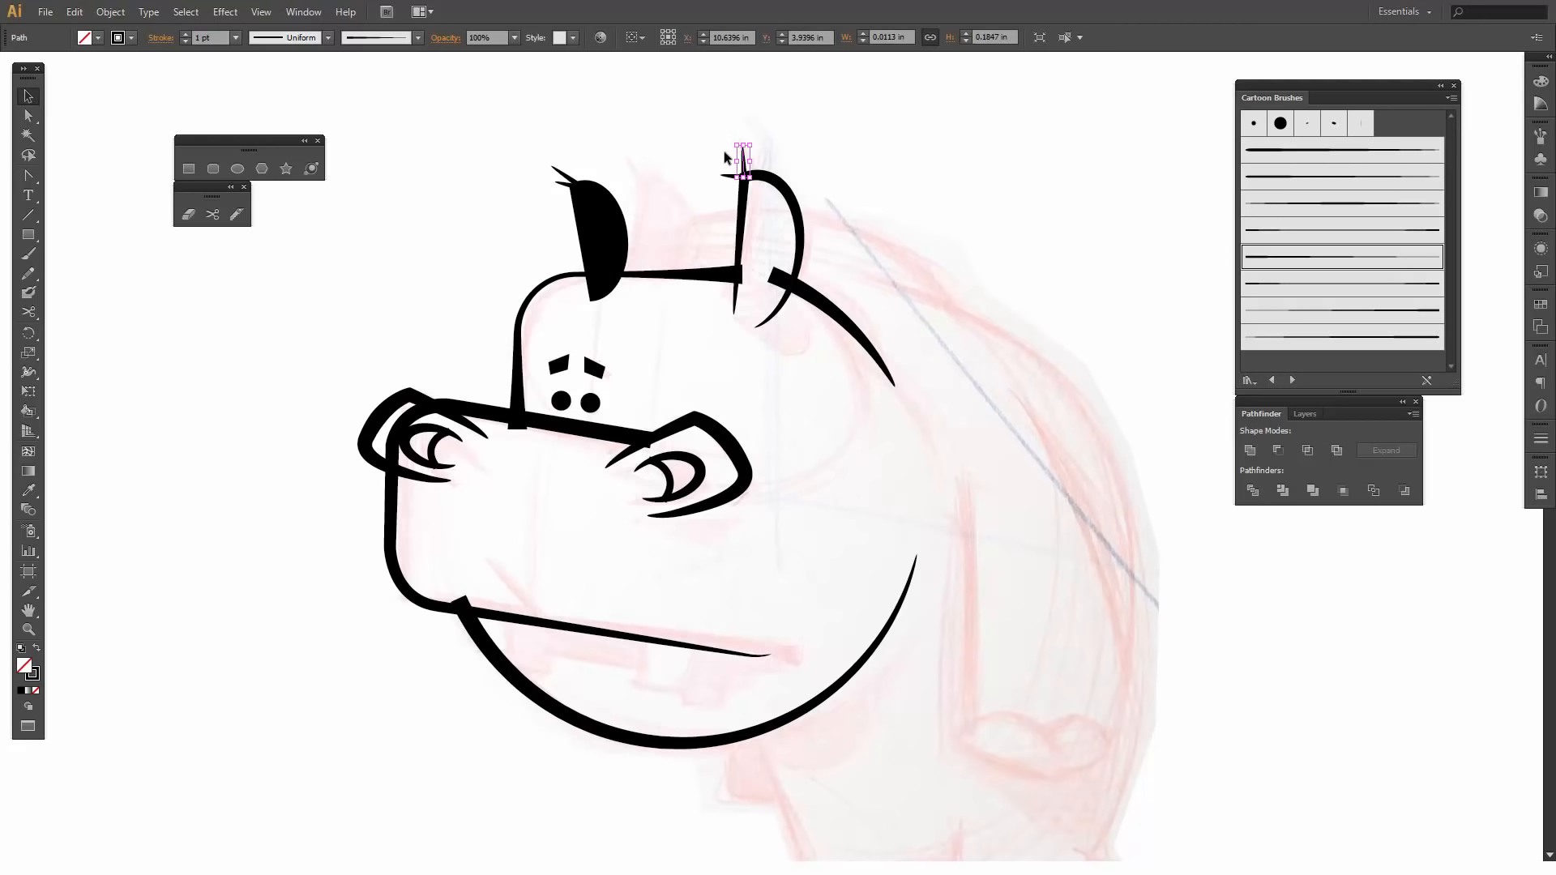
{"action": "mouse_move", "coordinate": [728, 143]}
{"action": "left_mouse_down"}
{"action": "mouse_move", "coordinate": [714, 165]}
{"action": "mouse_move", "coordinate": [728, 161]}
{"action": "left_mouse_up"}
{"action": "key", "text": "Up"}
{"action": "key", "text": "Up"}
{"action": "key", "text": "Up"}
{"action": "left_click", "coordinate": [884, 161]}
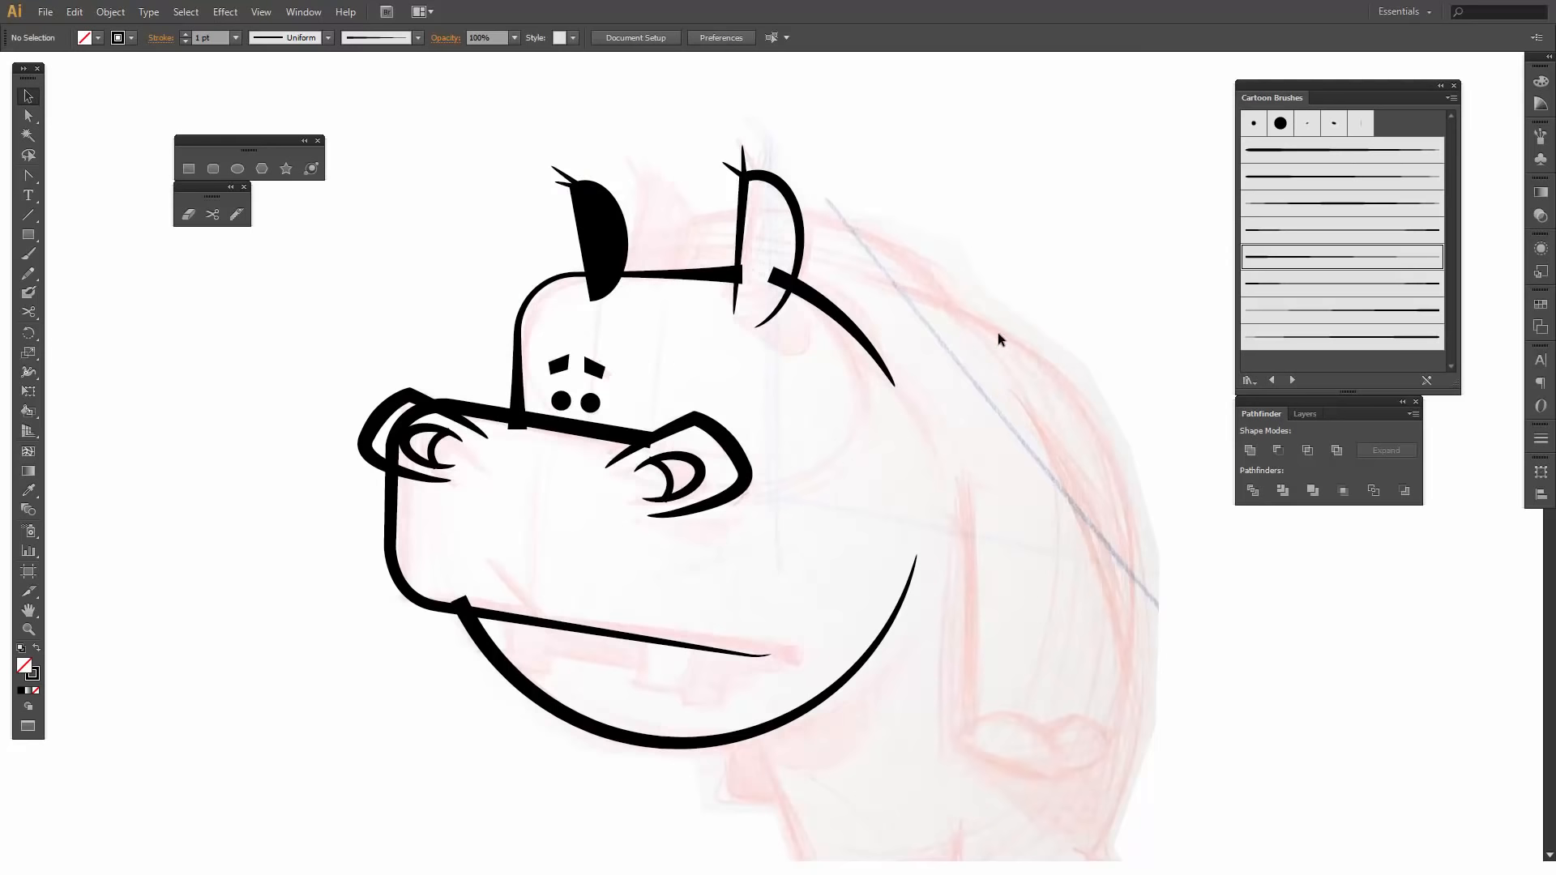
- Draw a short diagonal crease ending on the front of the mouth line, using the seventh Cartoon Brushes art brush at 2 pt
{"action": "scroll", "coordinate": [999, 339], "scroll_direction": "down", "scroll_amount": 3}
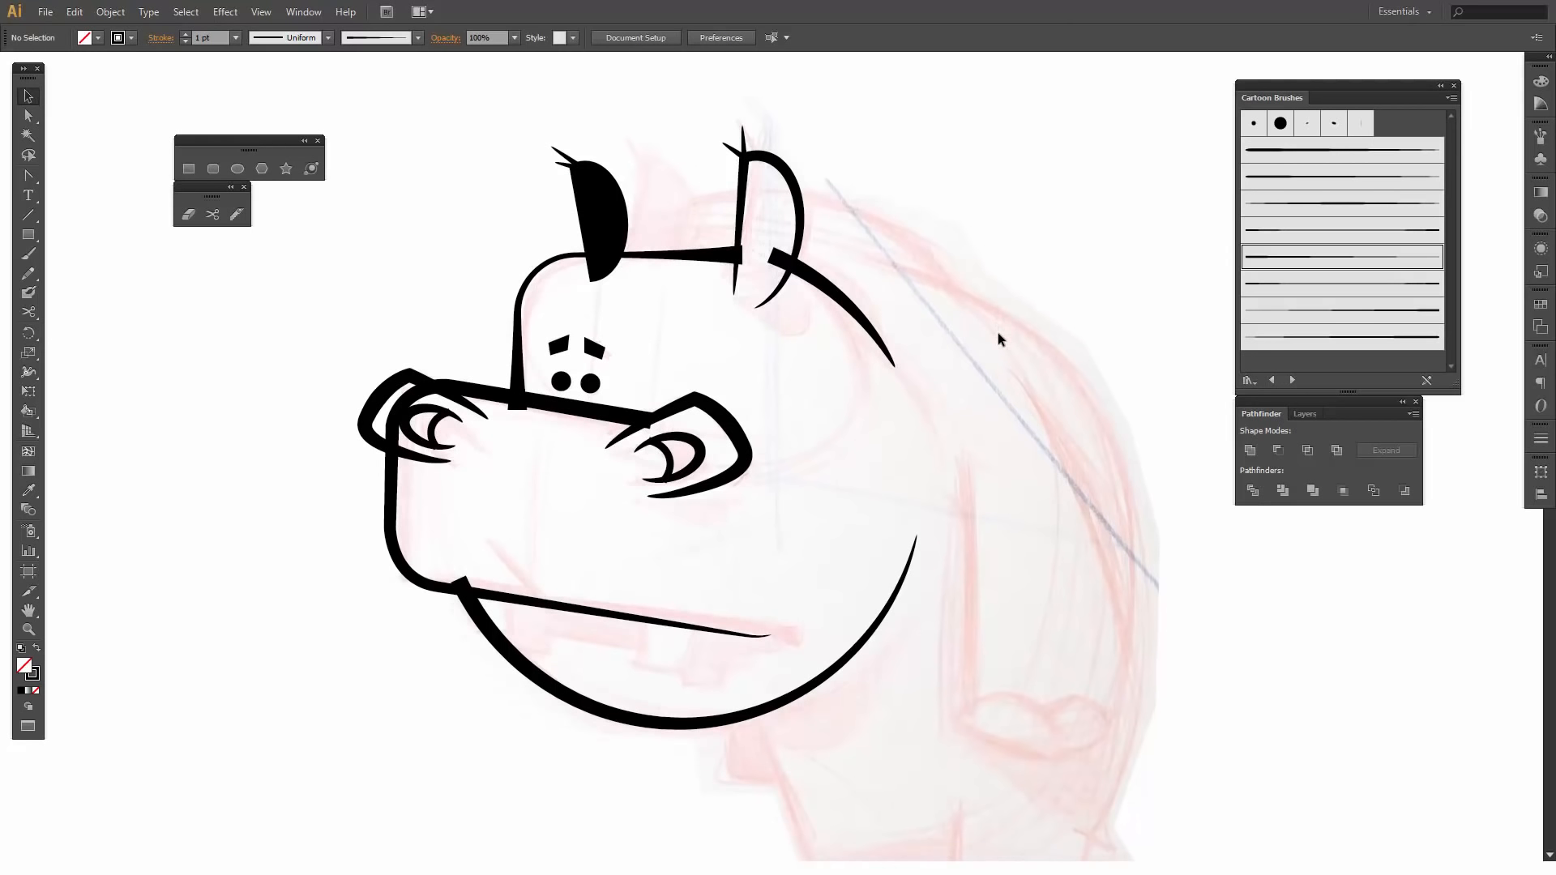
{"action": "left_click", "coordinate": [35, 216]}
{"action": "left_click_drag", "start_coordinate": [477, 535], "coordinate": [531, 598]}
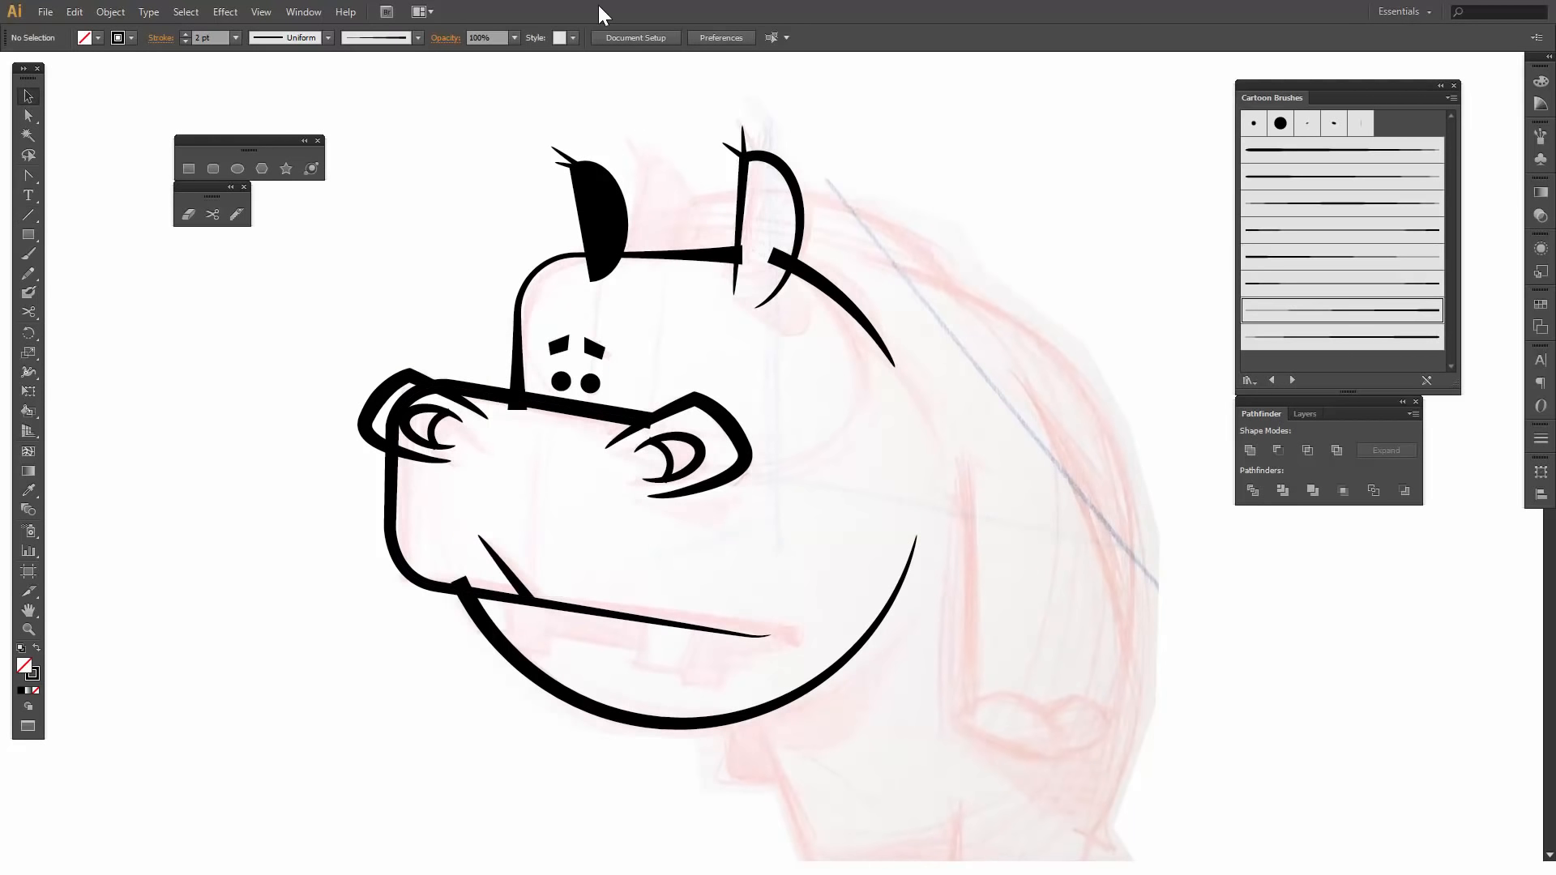
- Draw an ellipse behind the head, fit it to the sketched neck hump and stretch it to about 2.32 by 1.75 in
{"action": "left_click", "coordinate": [238, 169]}
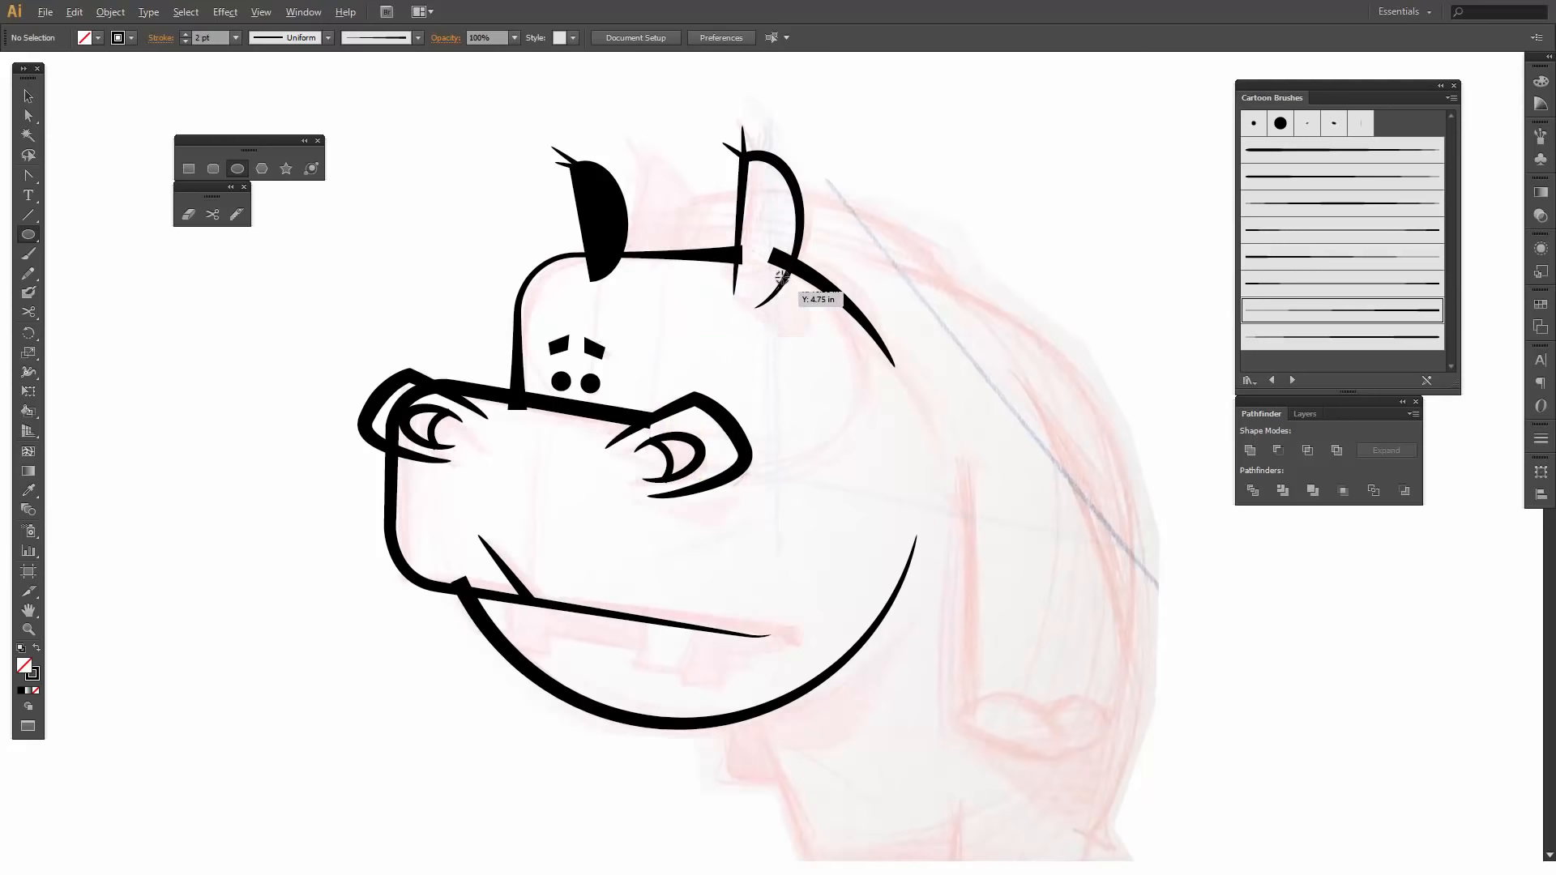
{"action": "left_click_drag", "start_coordinate": [755, 294], "coordinate": [842, 446]}
{"action": "key", "text": "v"}
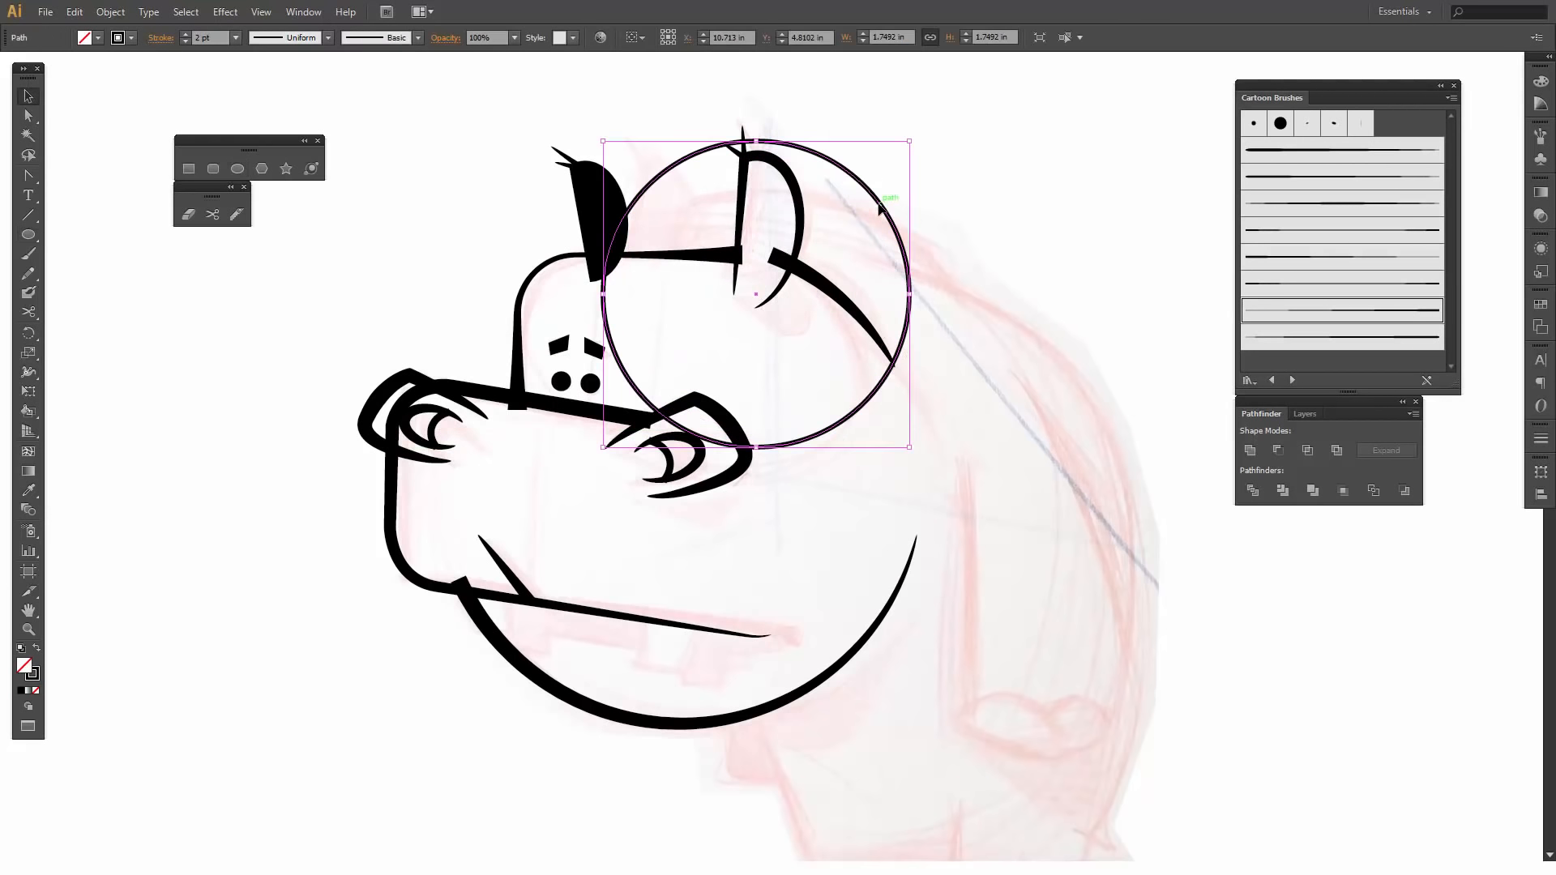
{"action": "left_click_drag", "start_coordinate": [884, 208], "coordinate": [898, 261]}
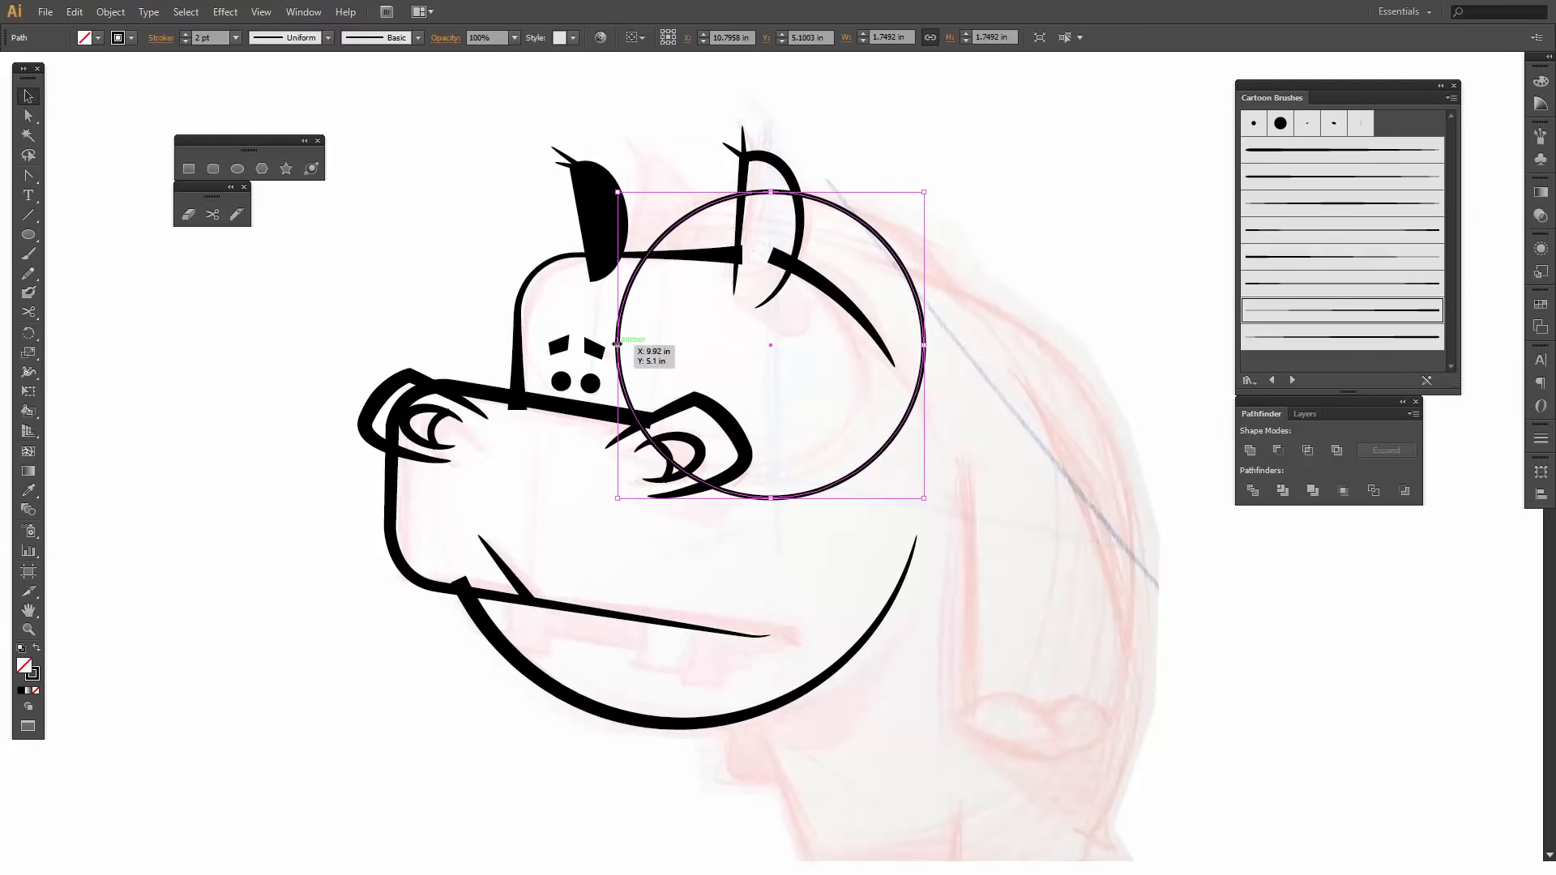
{"action": "left_click_drag", "start_coordinate": [617, 345], "coordinate": [551, 354]}
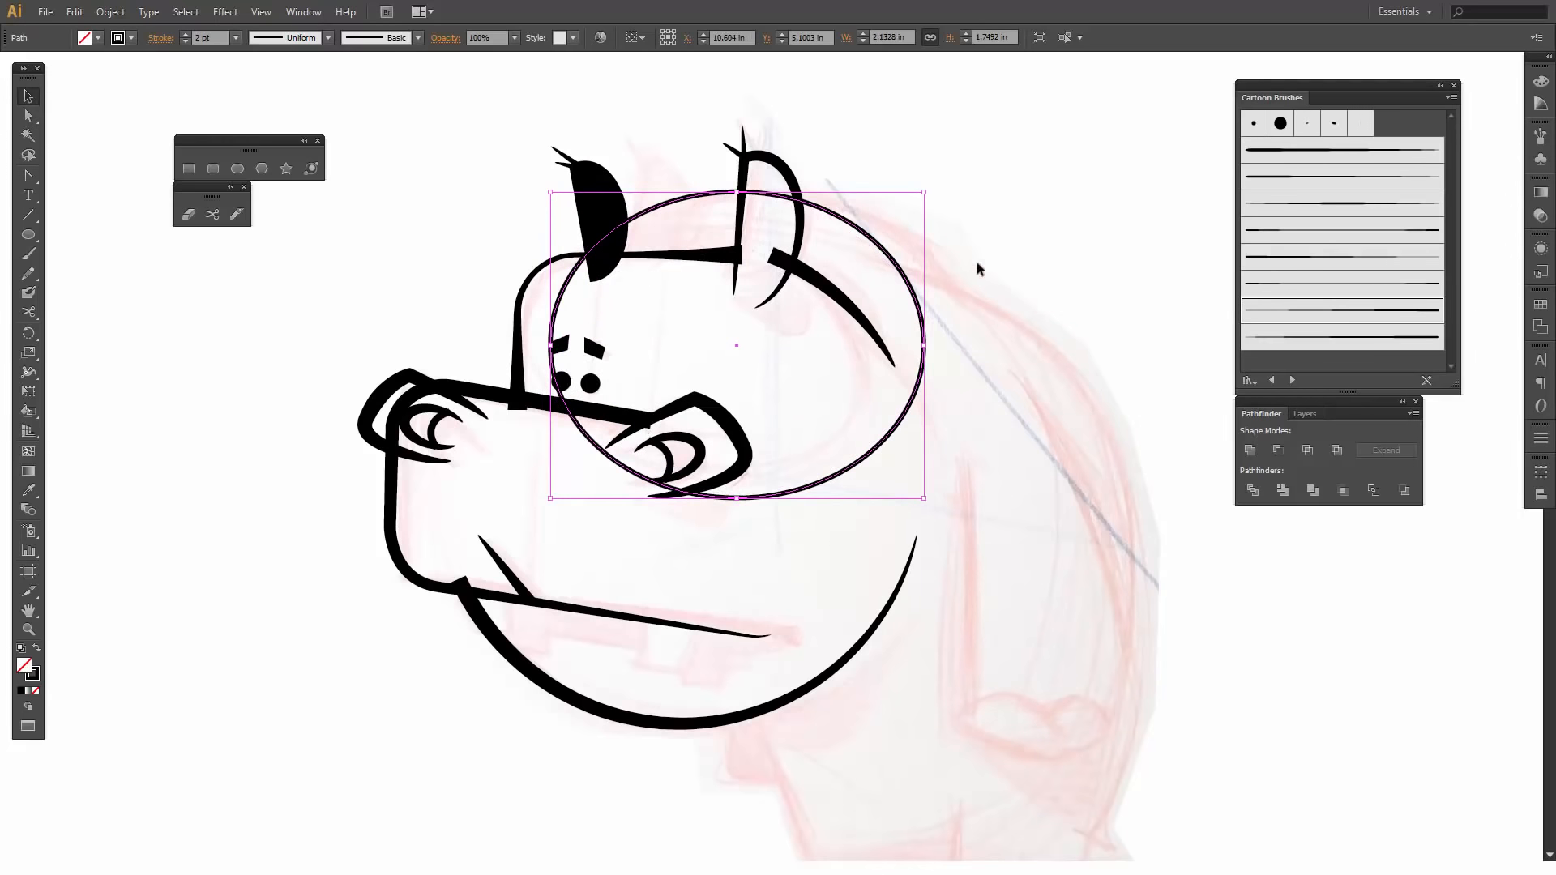
{"action": "left_click_drag", "start_coordinate": [927, 347], "coordinate": [957, 347]}
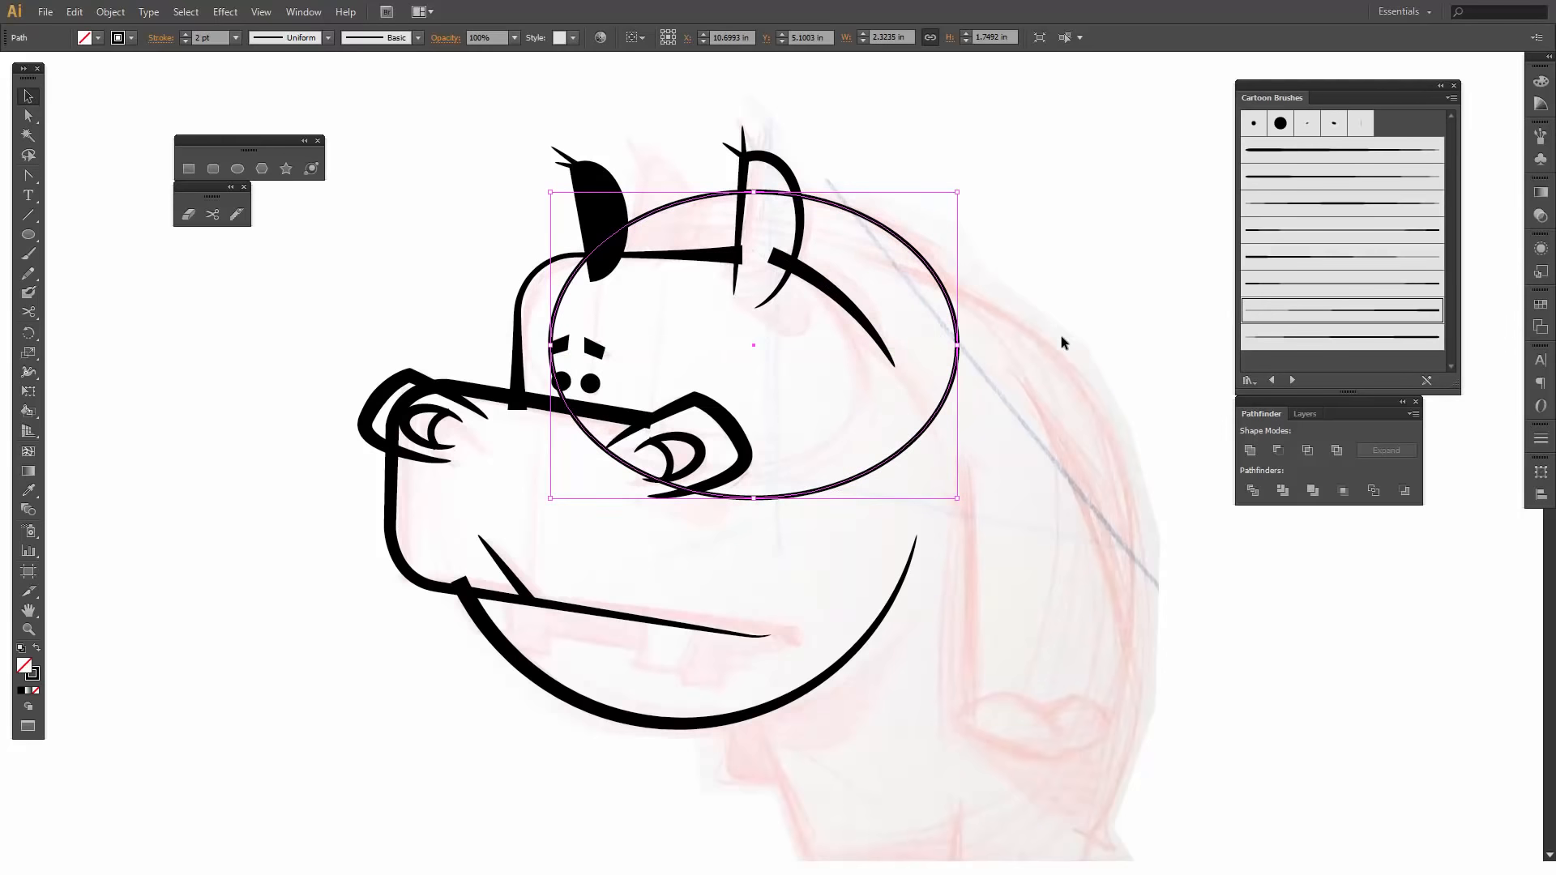
- Cut the neck ellipse with the Scissors tool at the far ear and on the upper back, and delete its lower part
{"action": "left_click", "coordinate": [213, 214]}
{"action": "left_click", "coordinate": [587, 258]}
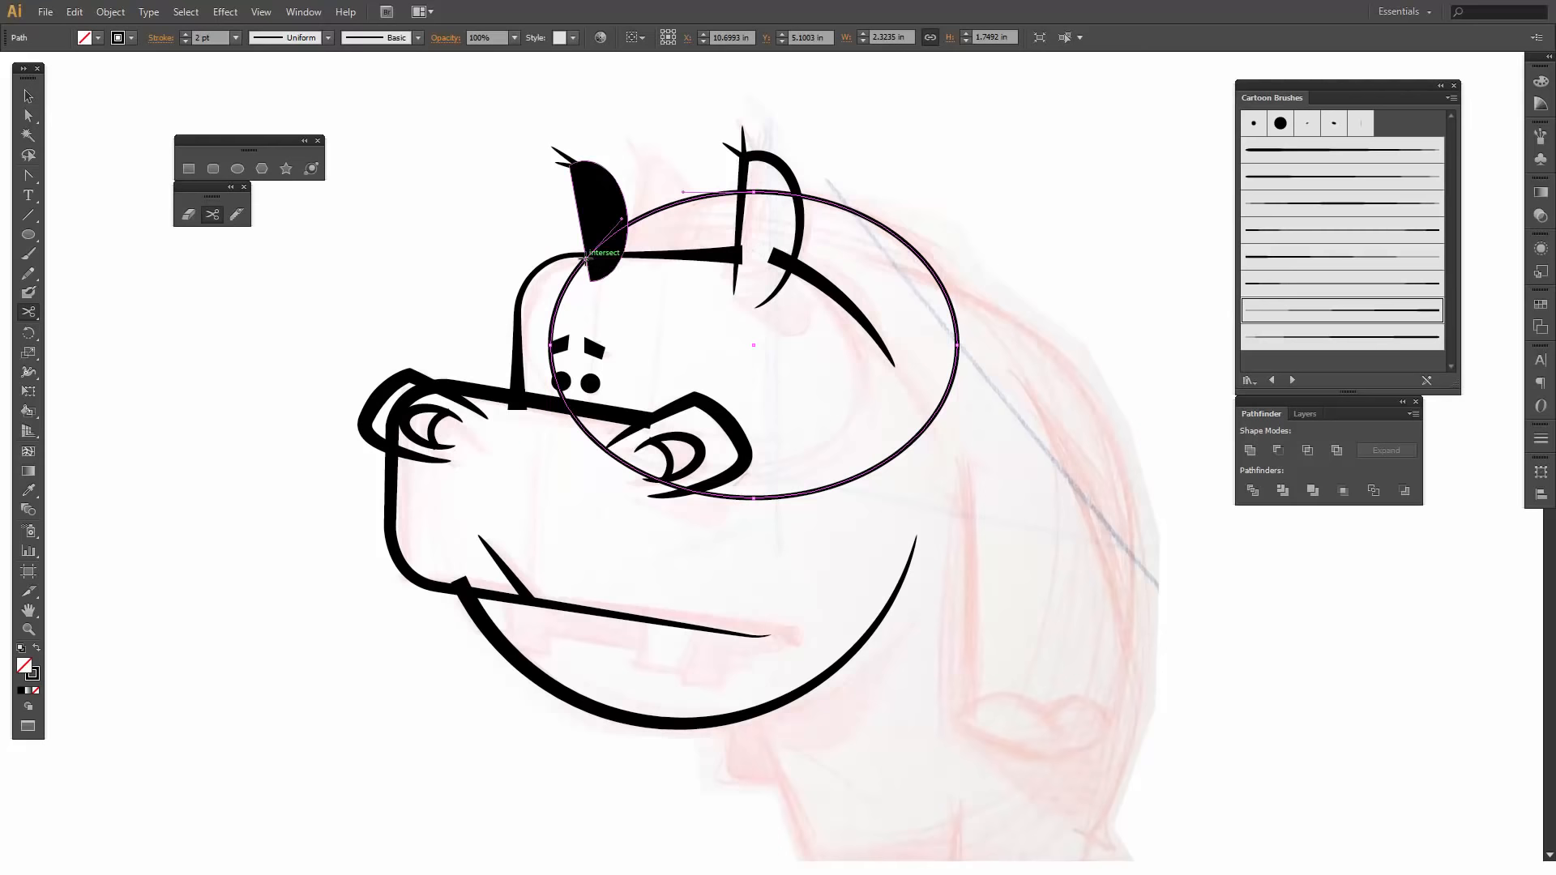
{"action": "left_click", "coordinate": [950, 302]}
{"action": "key", "text": "v"}
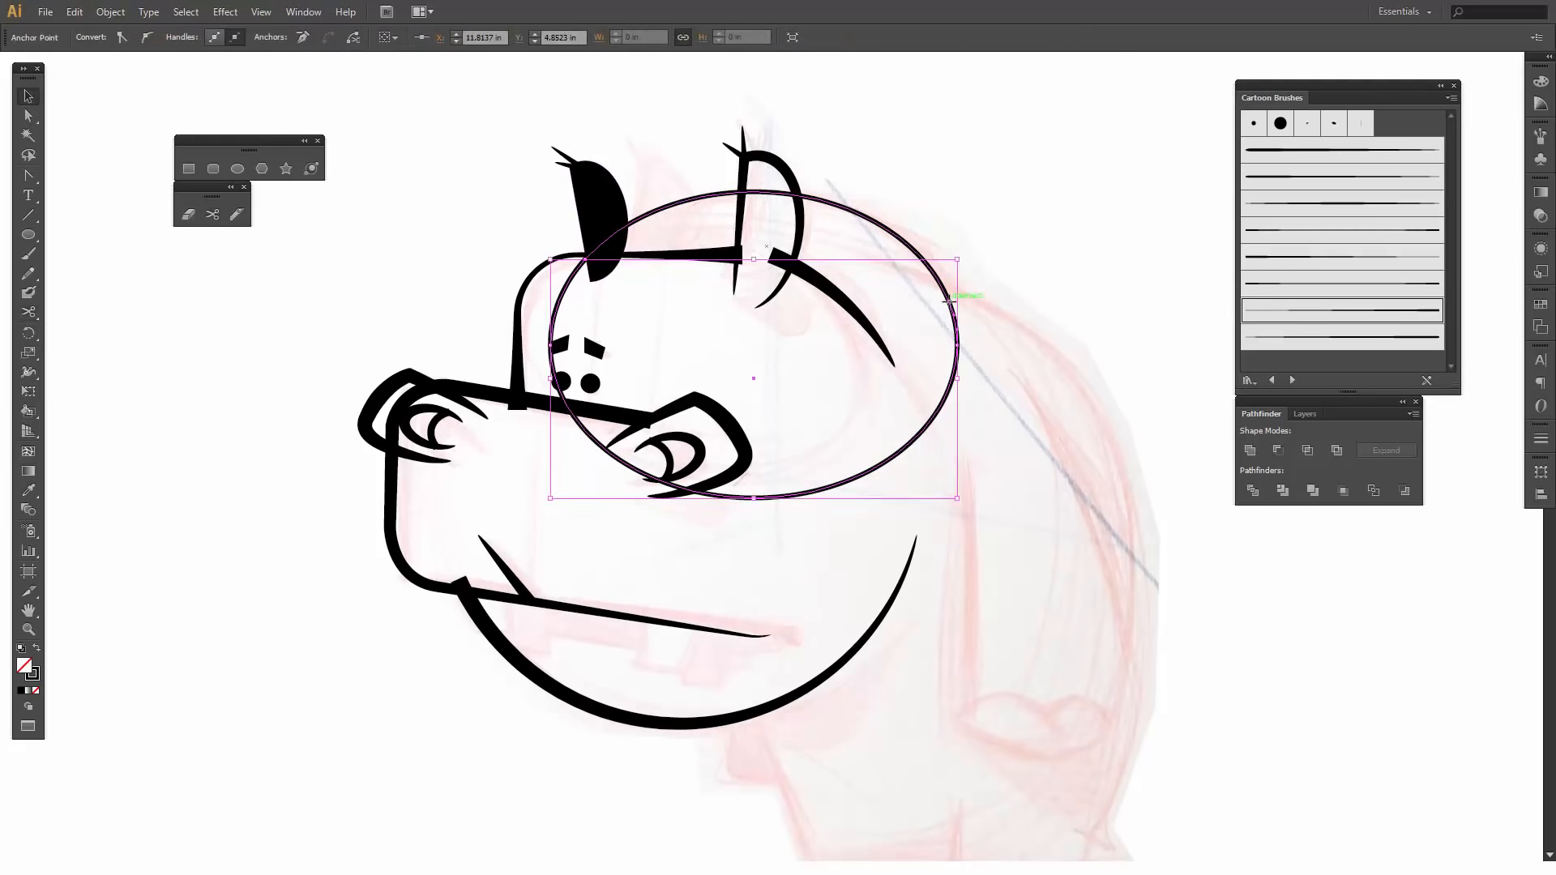
{"action": "left_click", "coordinate": [956, 409]}
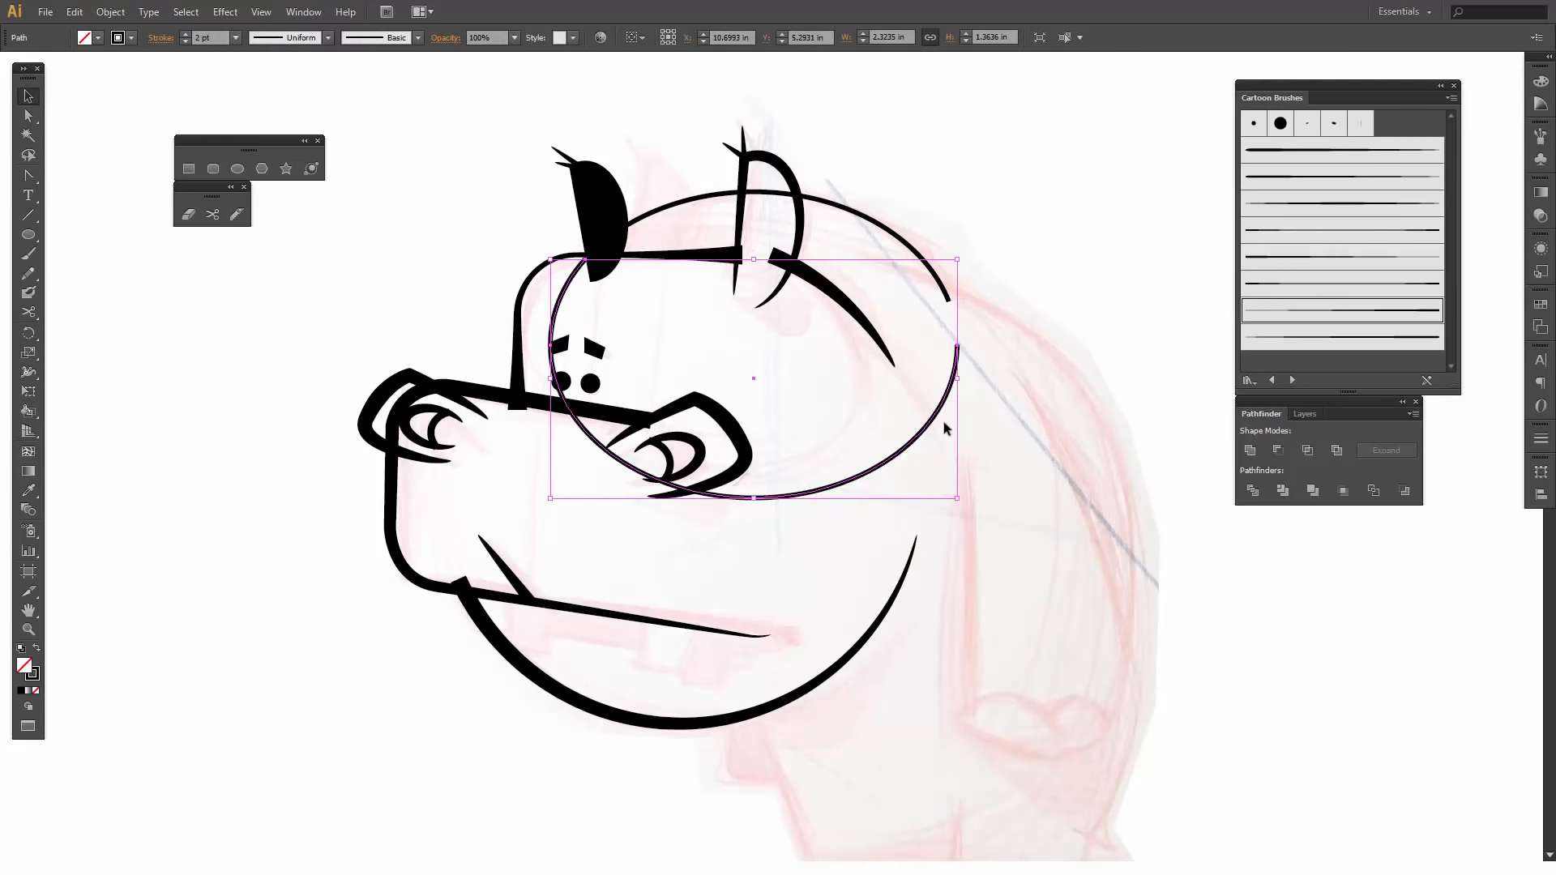
{"action": "key", "text": "Delete"}
{"action": "key", "text": "ctrl+z"}
{"action": "key", "text": "Delete"}
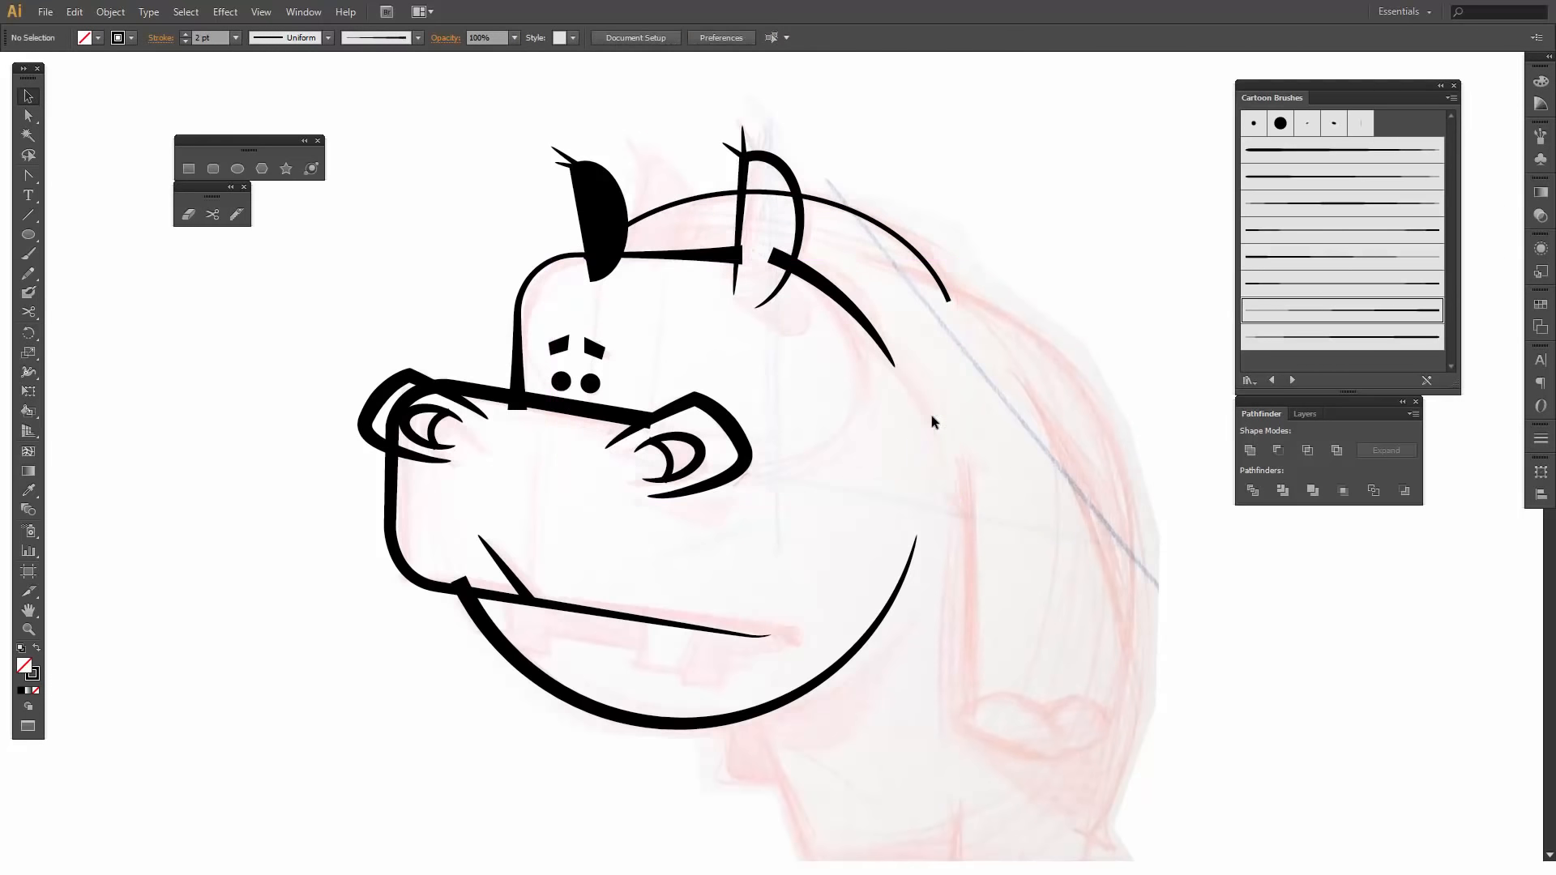
- Apply the fourth Cartoon Brushes art brush to the neck arc with a 3 pt stroke
{"action": "left_click", "coordinate": [859, 215]}
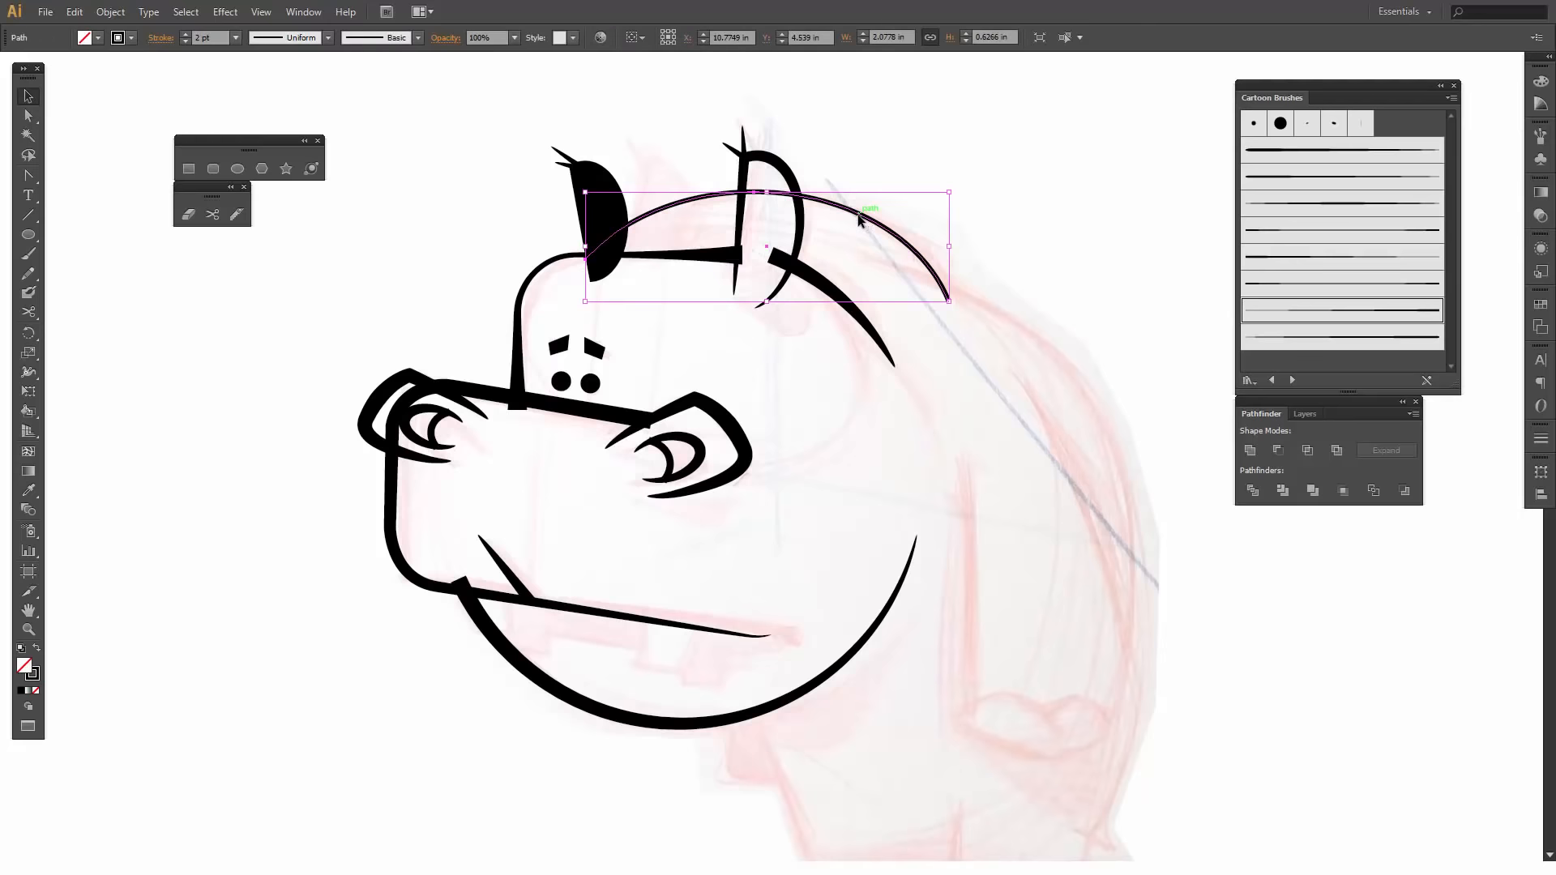
{"action": "left_click", "coordinate": [1289, 232]}
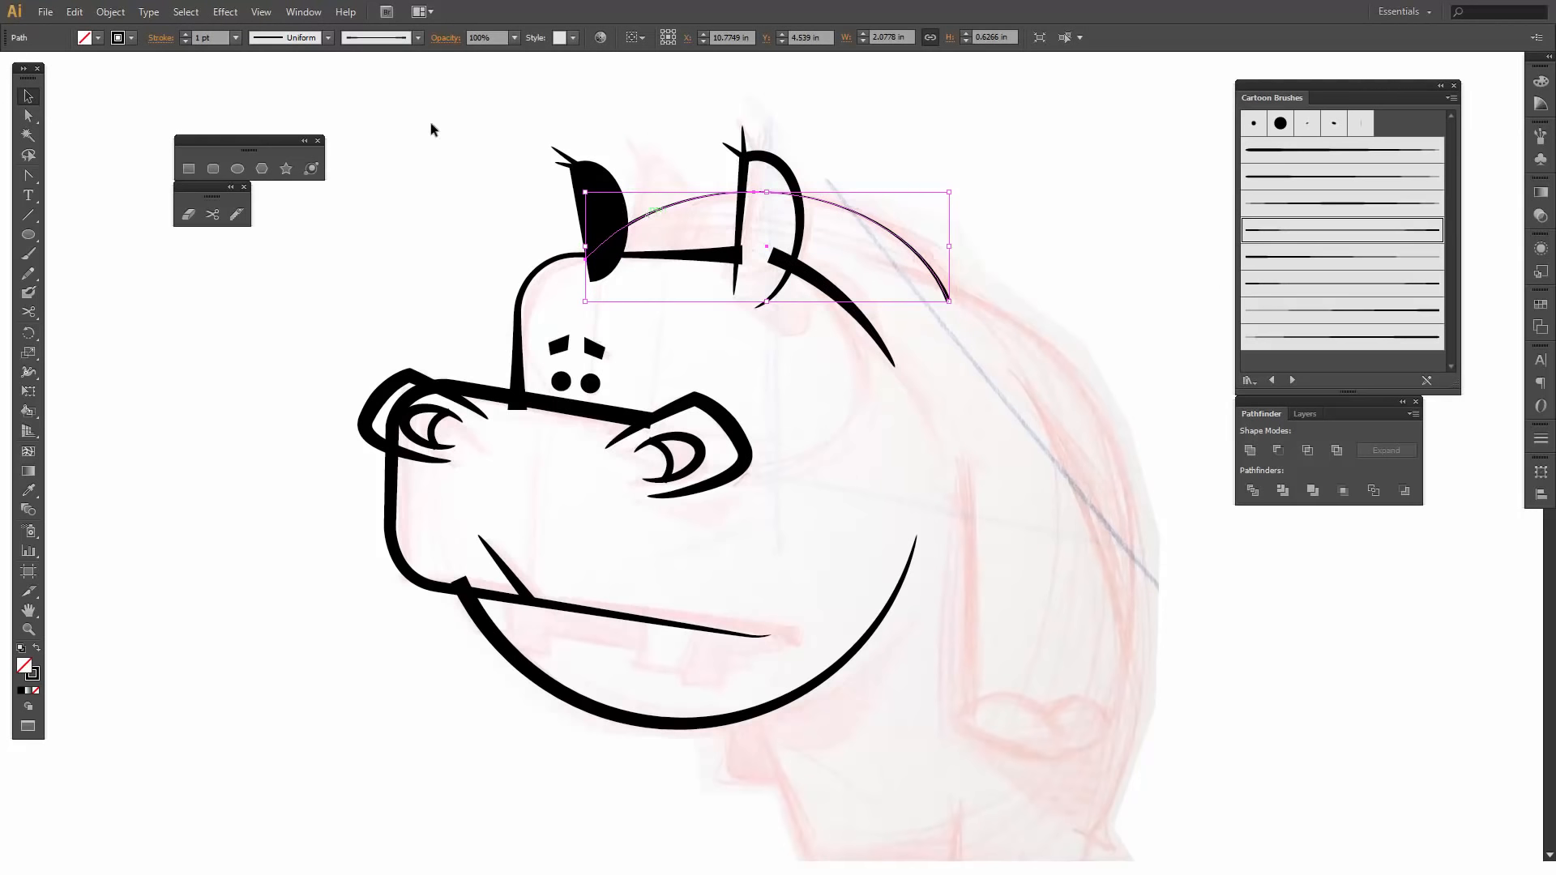
{"action": "left_click", "coordinate": [185, 33]}
{"action": "left_click", "coordinate": [185, 33]}
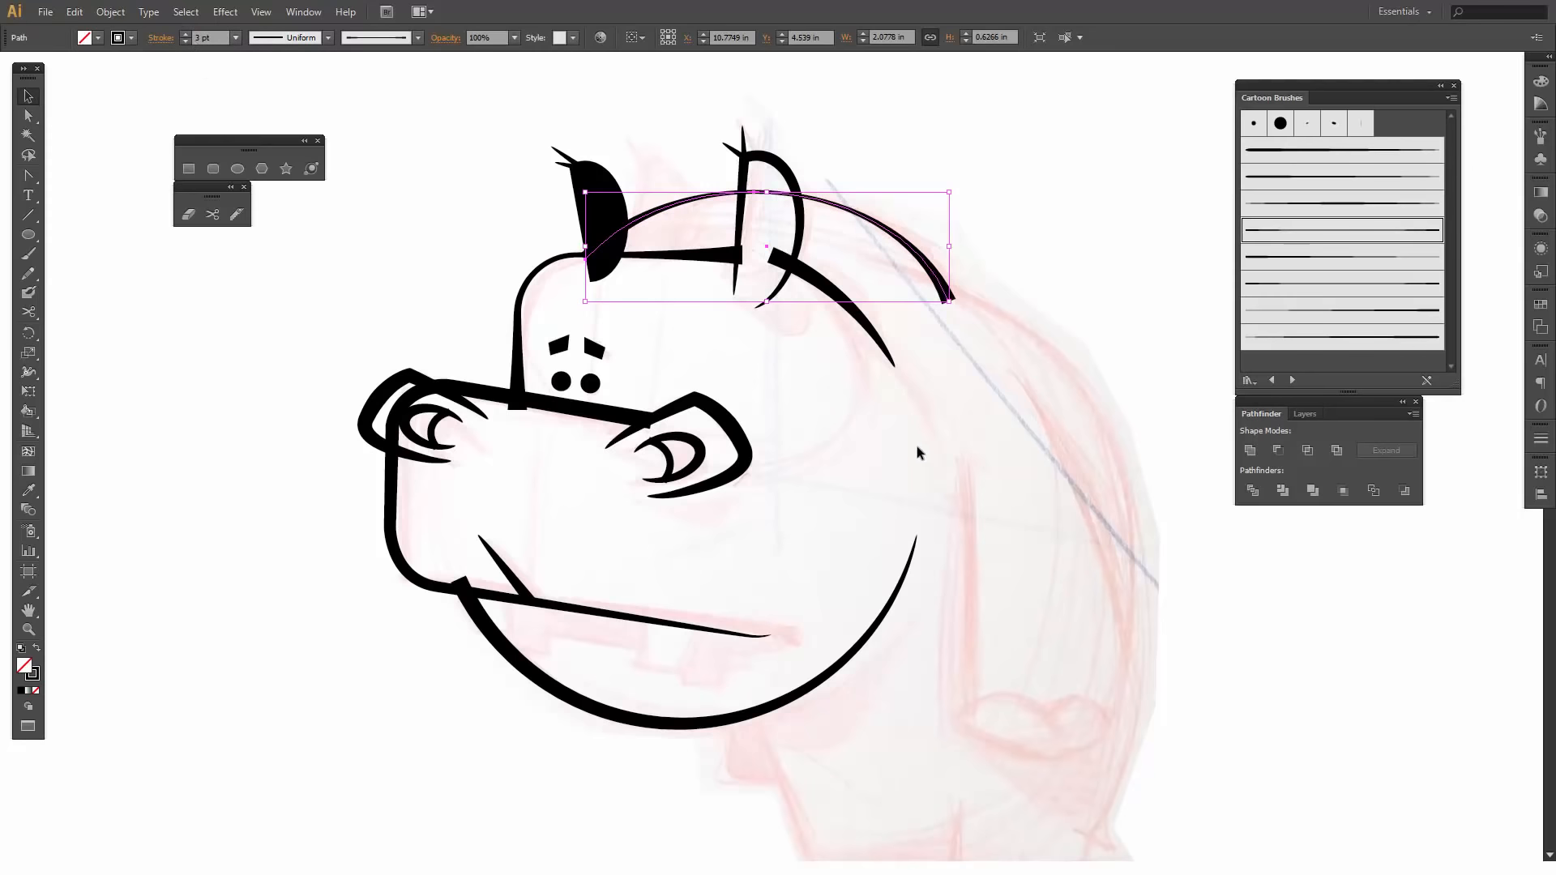
{"action": "left_click", "coordinate": [947, 443]}
- Draw a large ellipse over the body and widen it to about 3.38 by 3.43 in so it follows the sketched back
{"action": "left_click_drag", "start_coordinate": [1027, 491], "coordinate": [936, 398]}
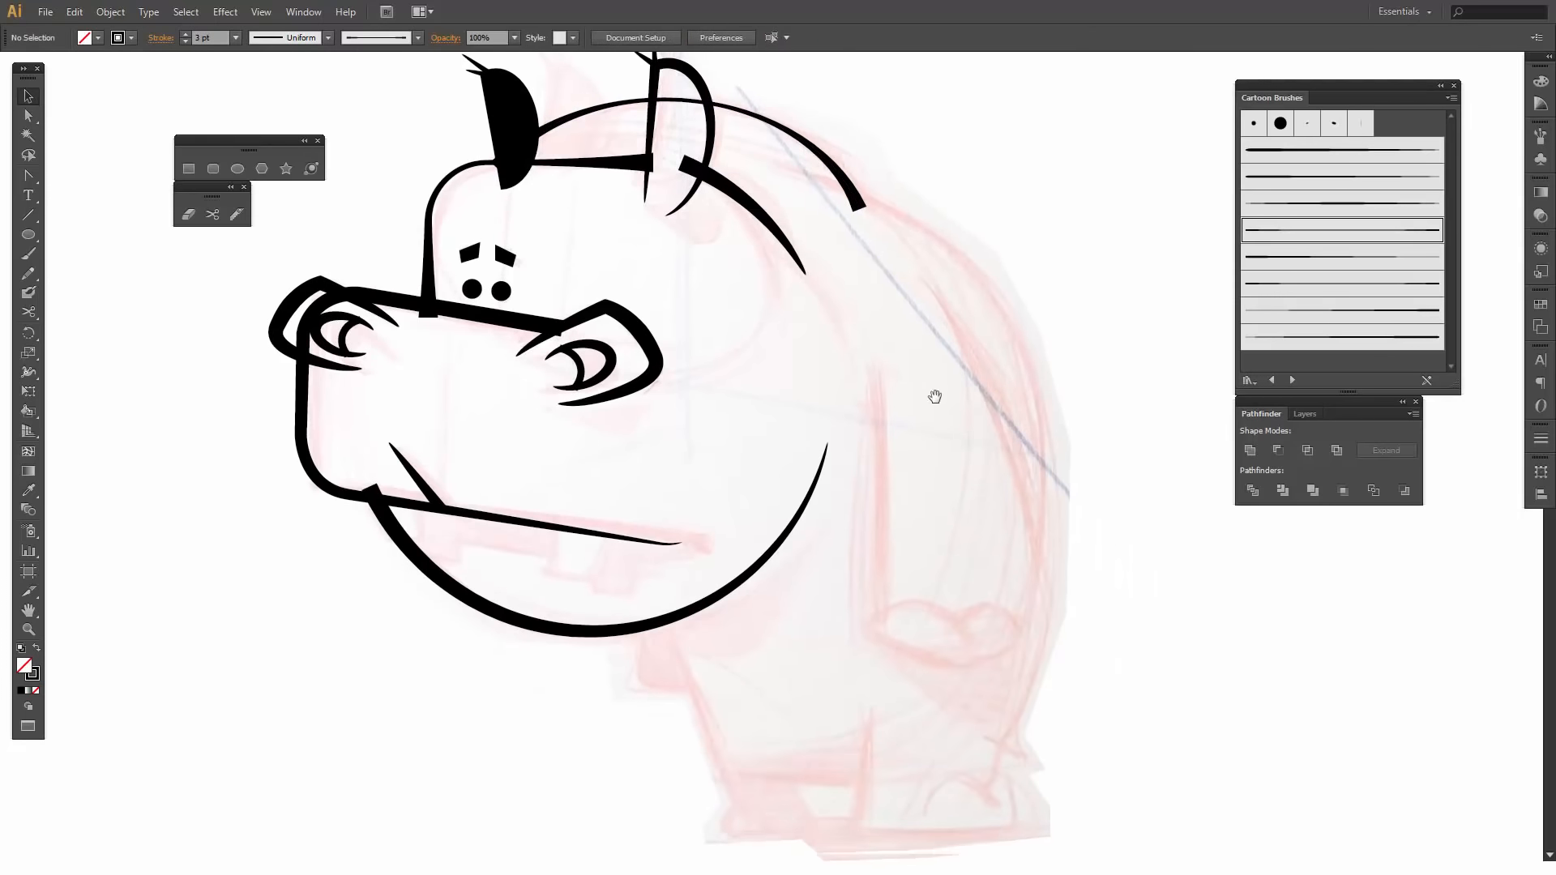
{"action": "left_click", "coordinate": [235, 170]}
{"action": "left_click_drag", "start_coordinate": [715, 168], "coordinate": [1046, 768]}
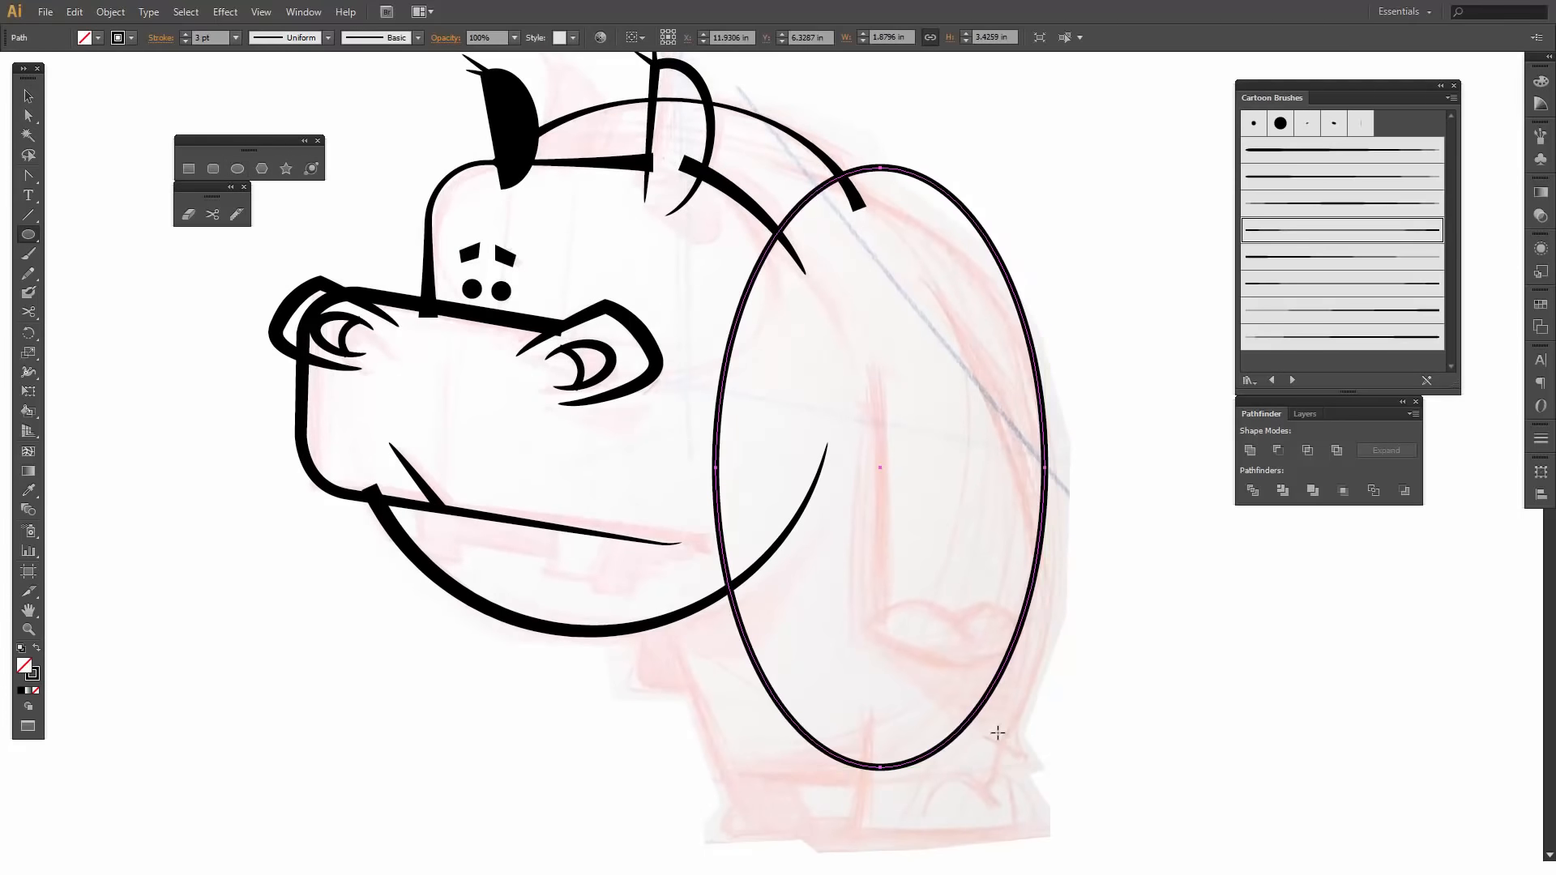
{"action": "key", "text": "v"}
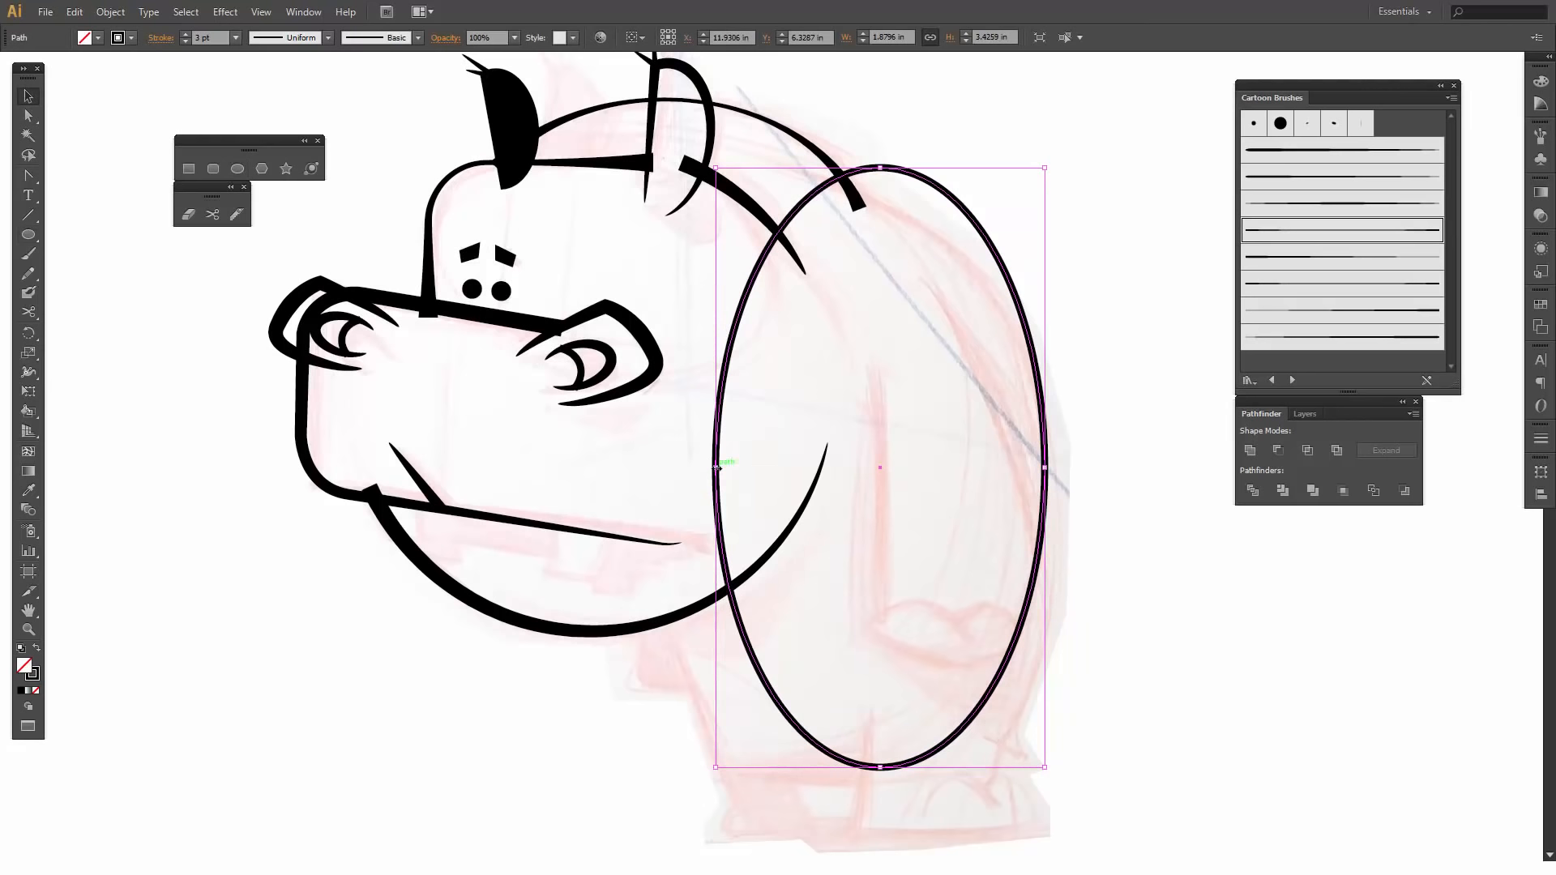
{"action": "left_click_drag", "start_coordinate": [716, 468], "coordinate": [460, 467]}
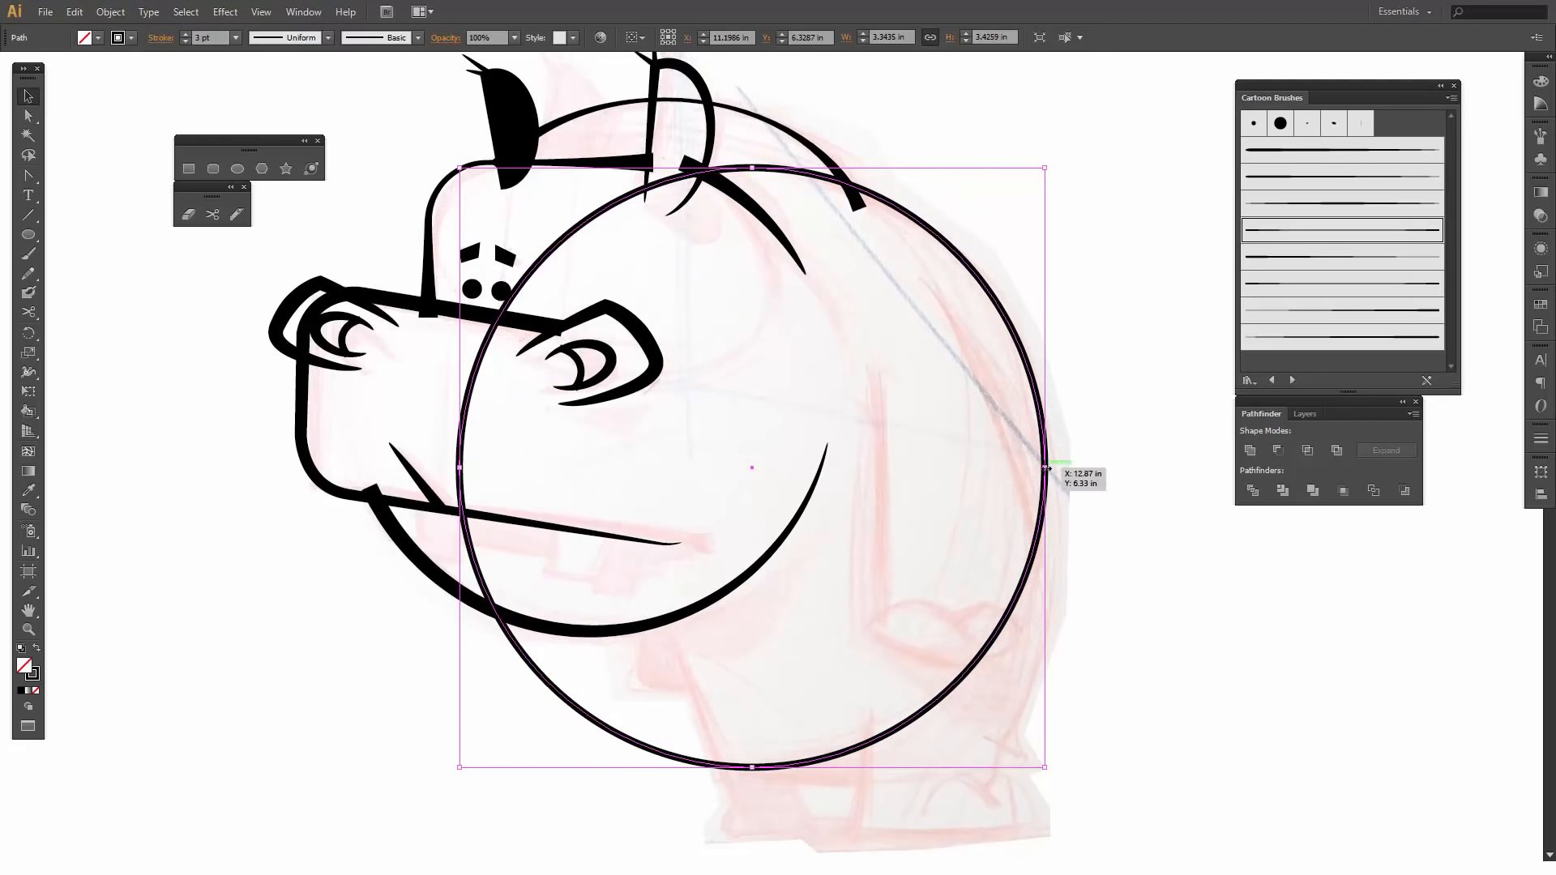
{"action": "left_click_drag", "start_coordinate": [1046, 468], "coordinate": [1051, 468]}
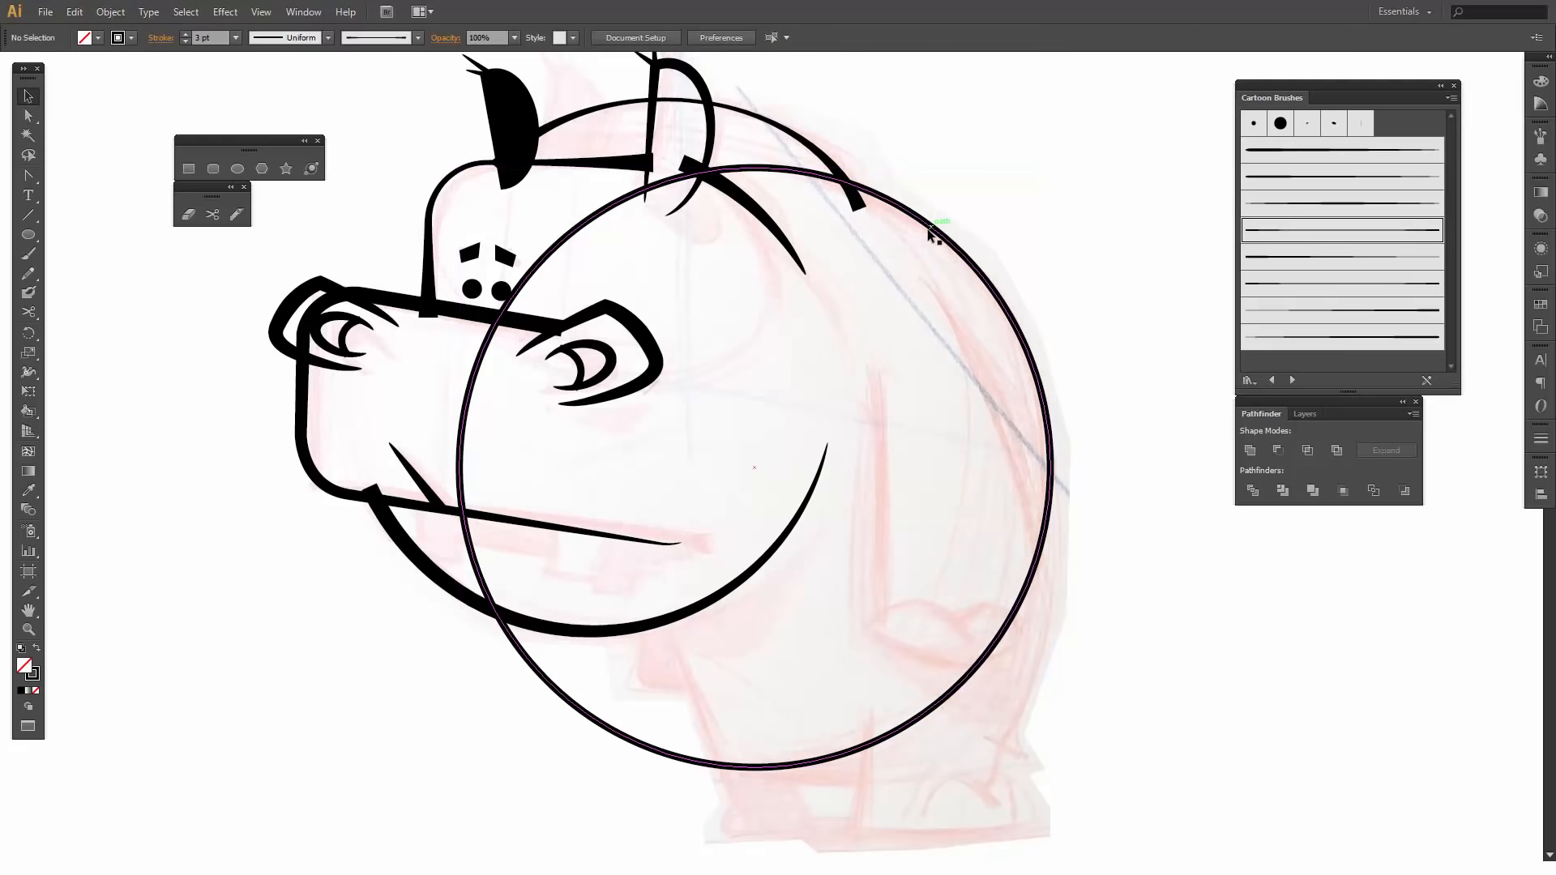
- Cut the body ellipse with the Scissors tool near its top and above the hind foot, and delete the front part
{"action": "left_click", "coordinate": [216, 213]}
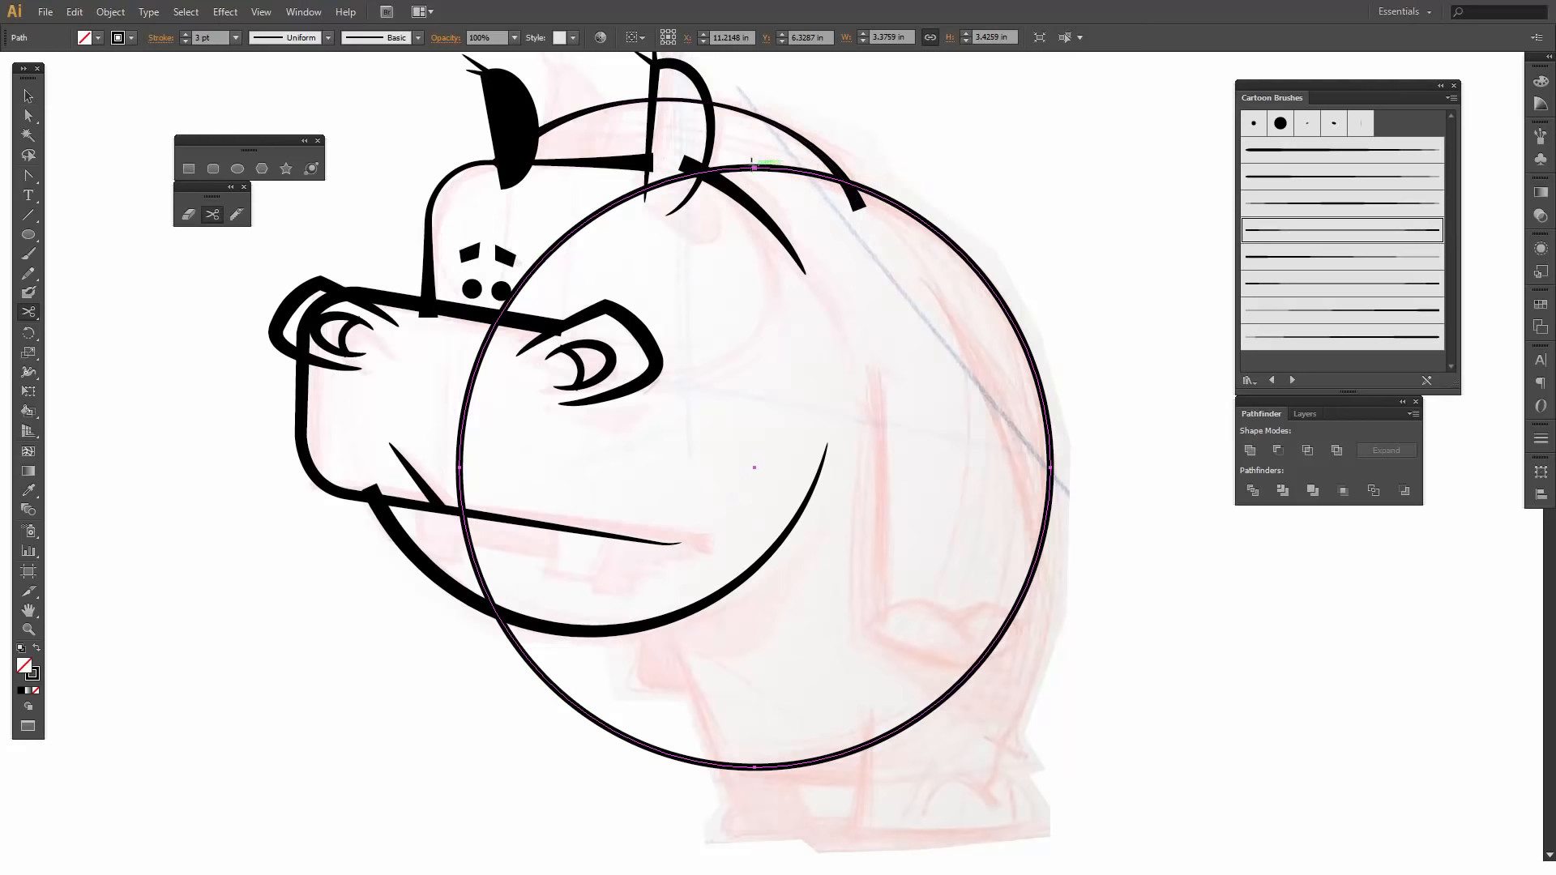
{"action": "left_click", "coordinate": [765, 167]}
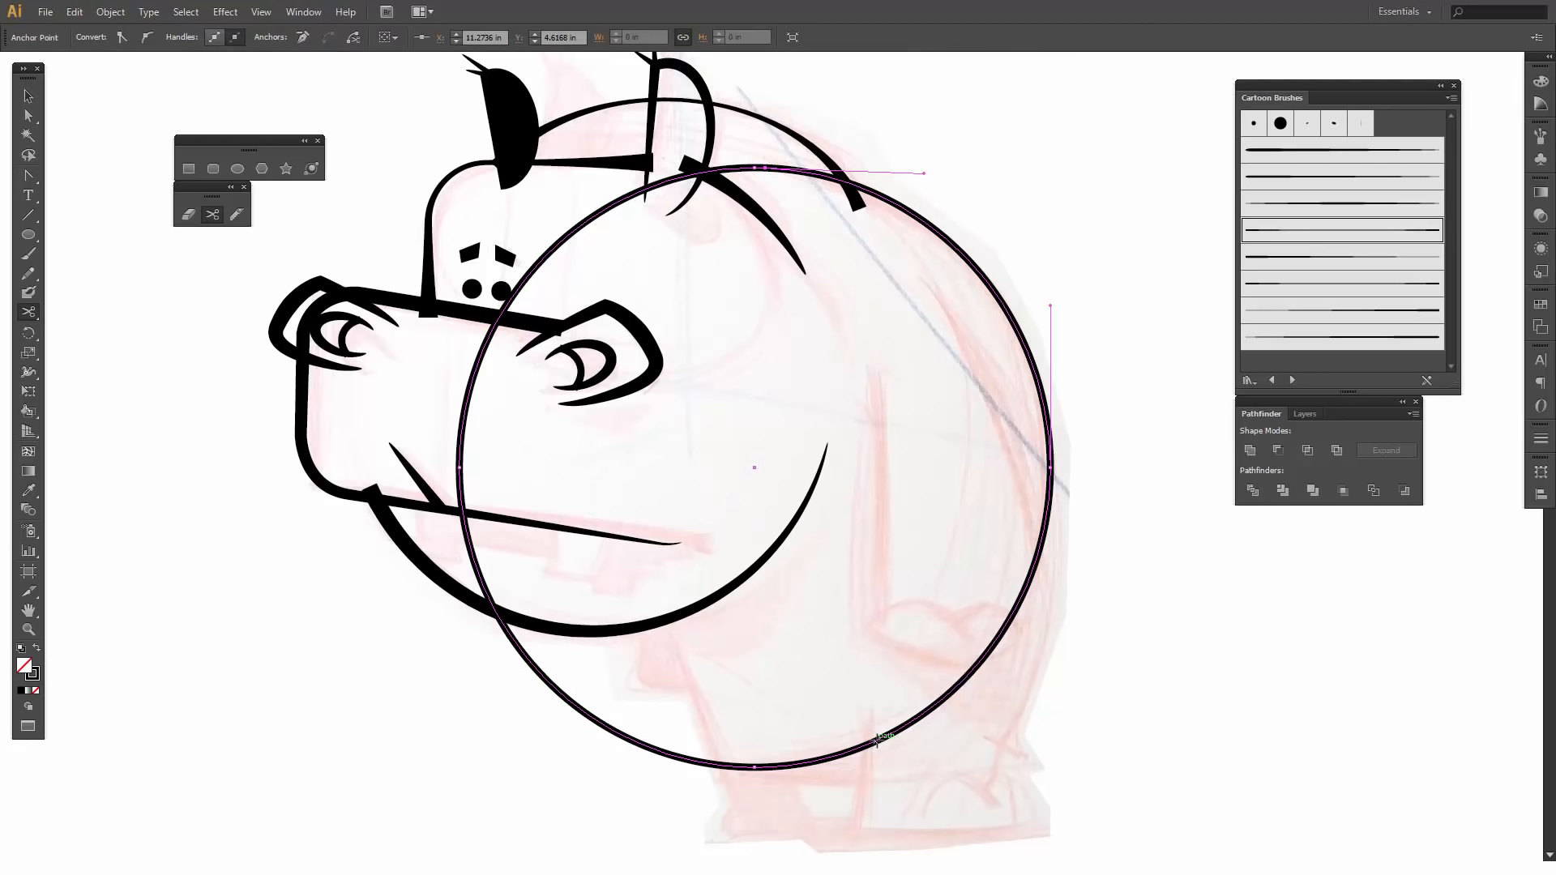
{"action": "left_click", "coordinate": [939, 705]}
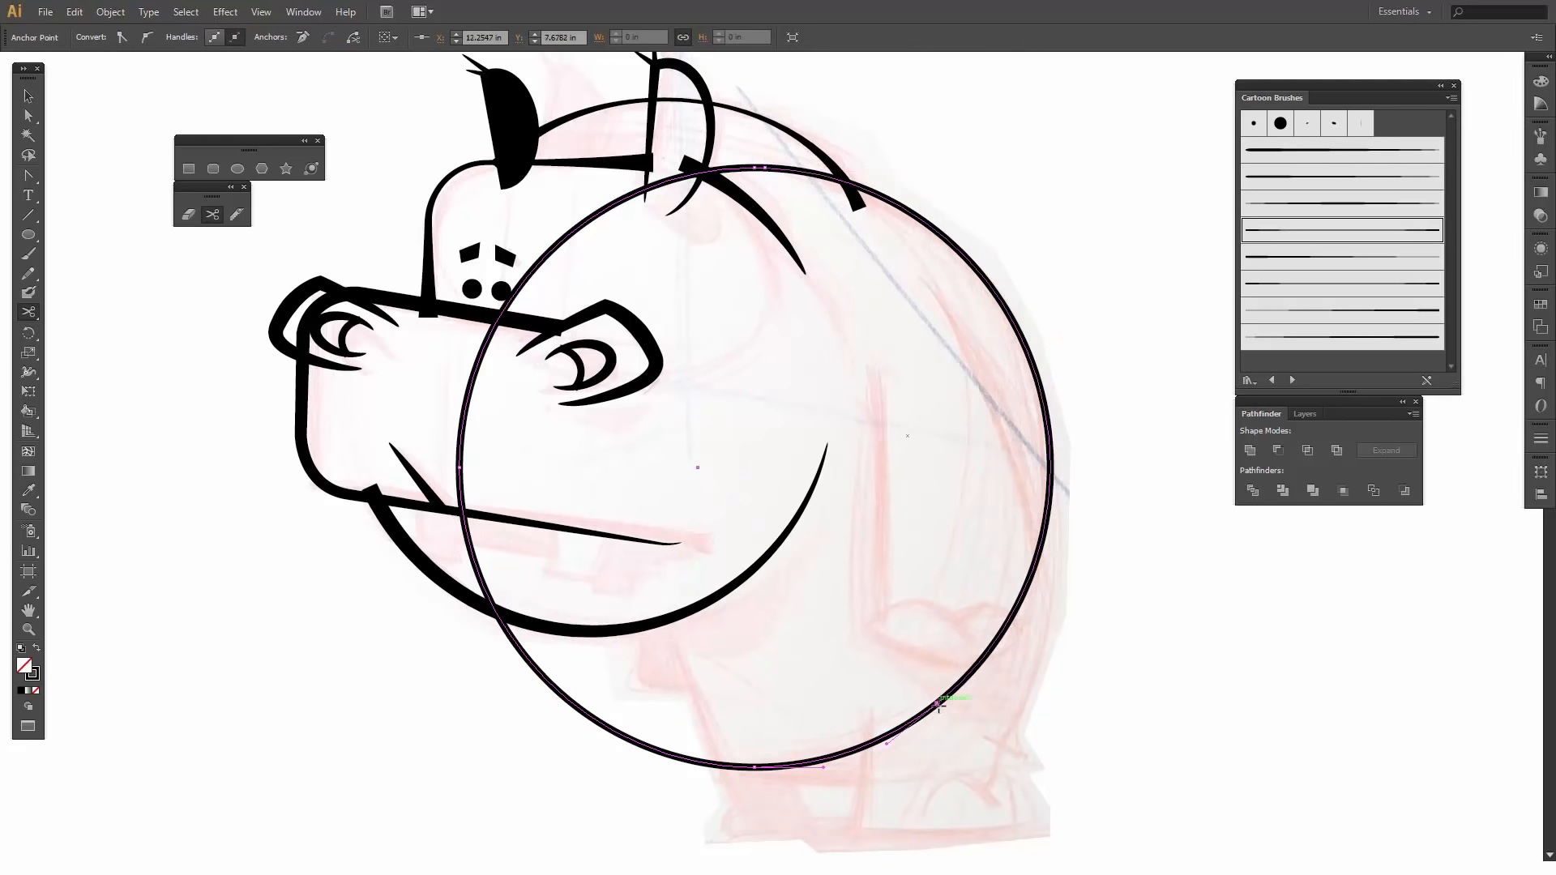
{"action": "key", "text": "v"}
{"action": "left_click", "coordinate": [1031, 719]}
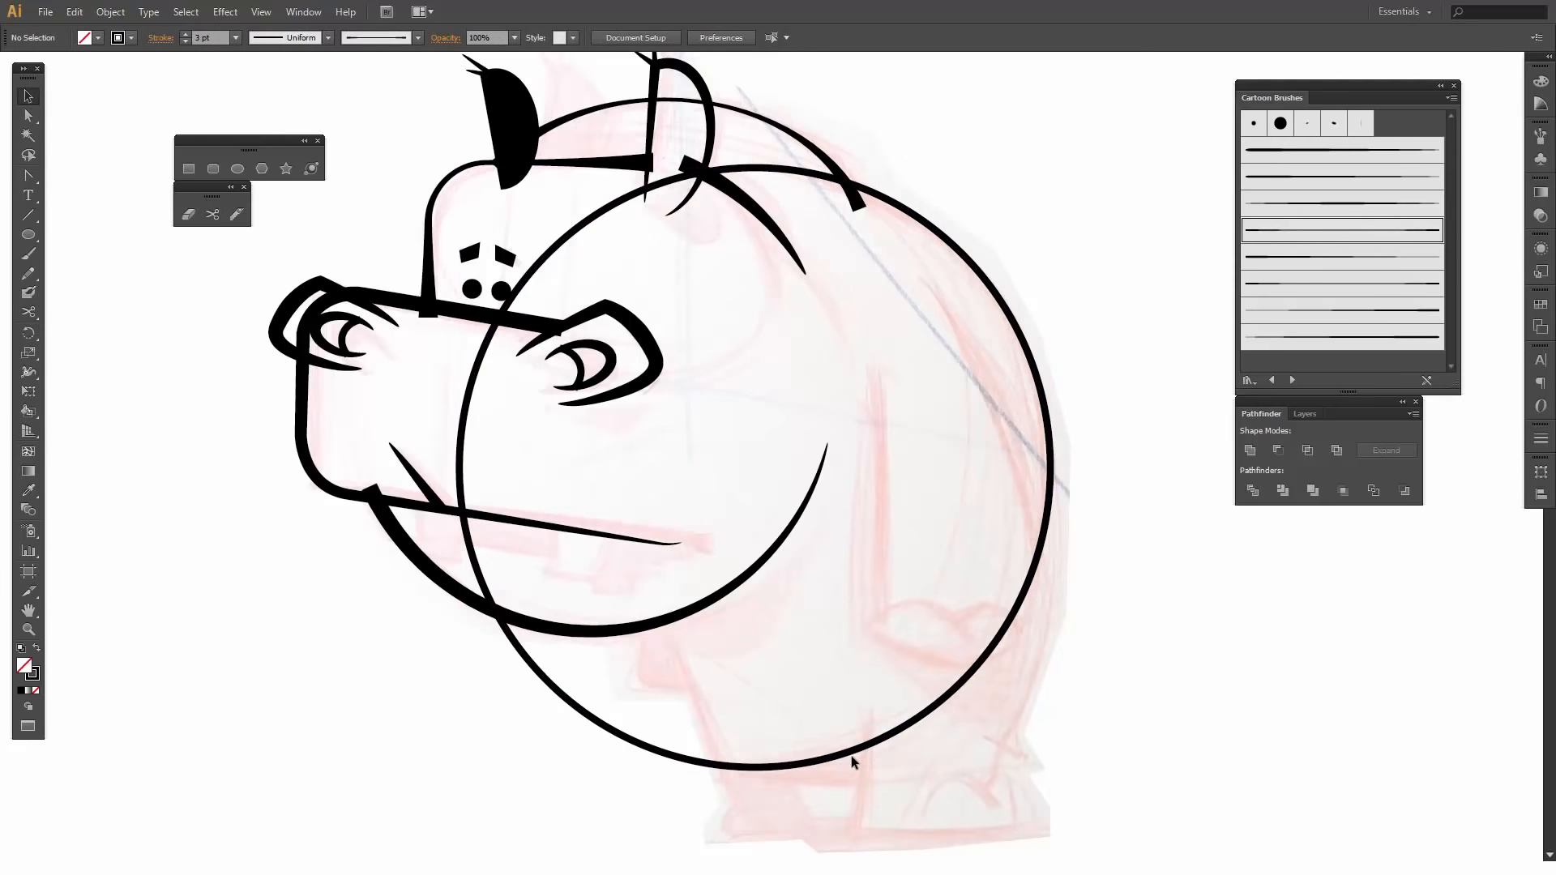
{"action": "left_click", "coordinate": [847, 758]}
{"action": "key", "text": "Delete"}
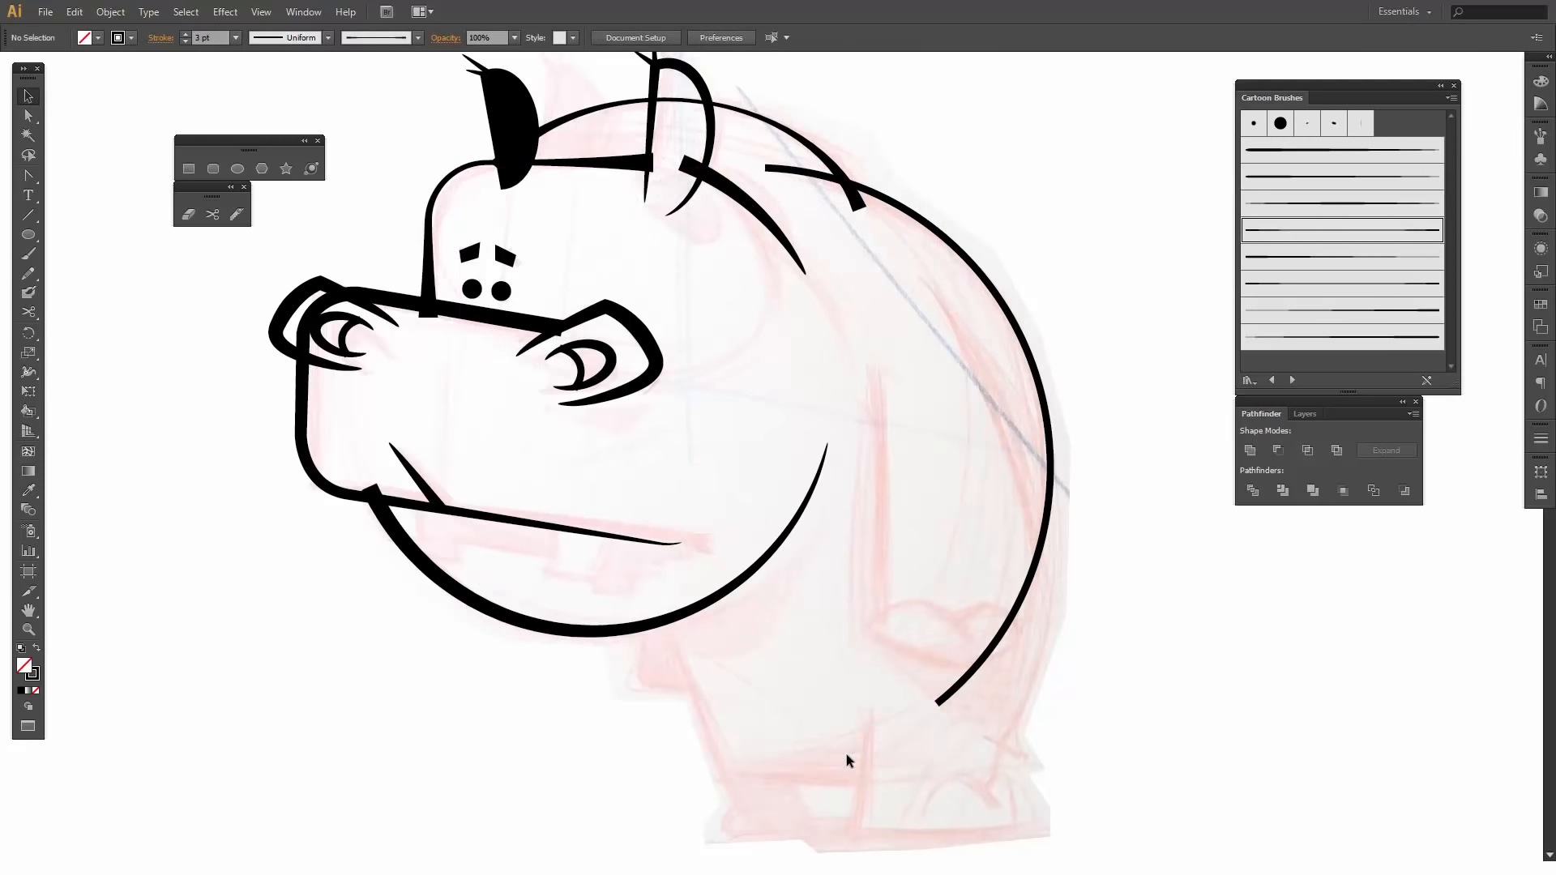
- Move the back curve's lower end point down to the hind foot and adjust its handle to follow the sketched rump
{"action": "key", "text": "a"}
{"action": "left_click", "coordinate": [938, 703]}
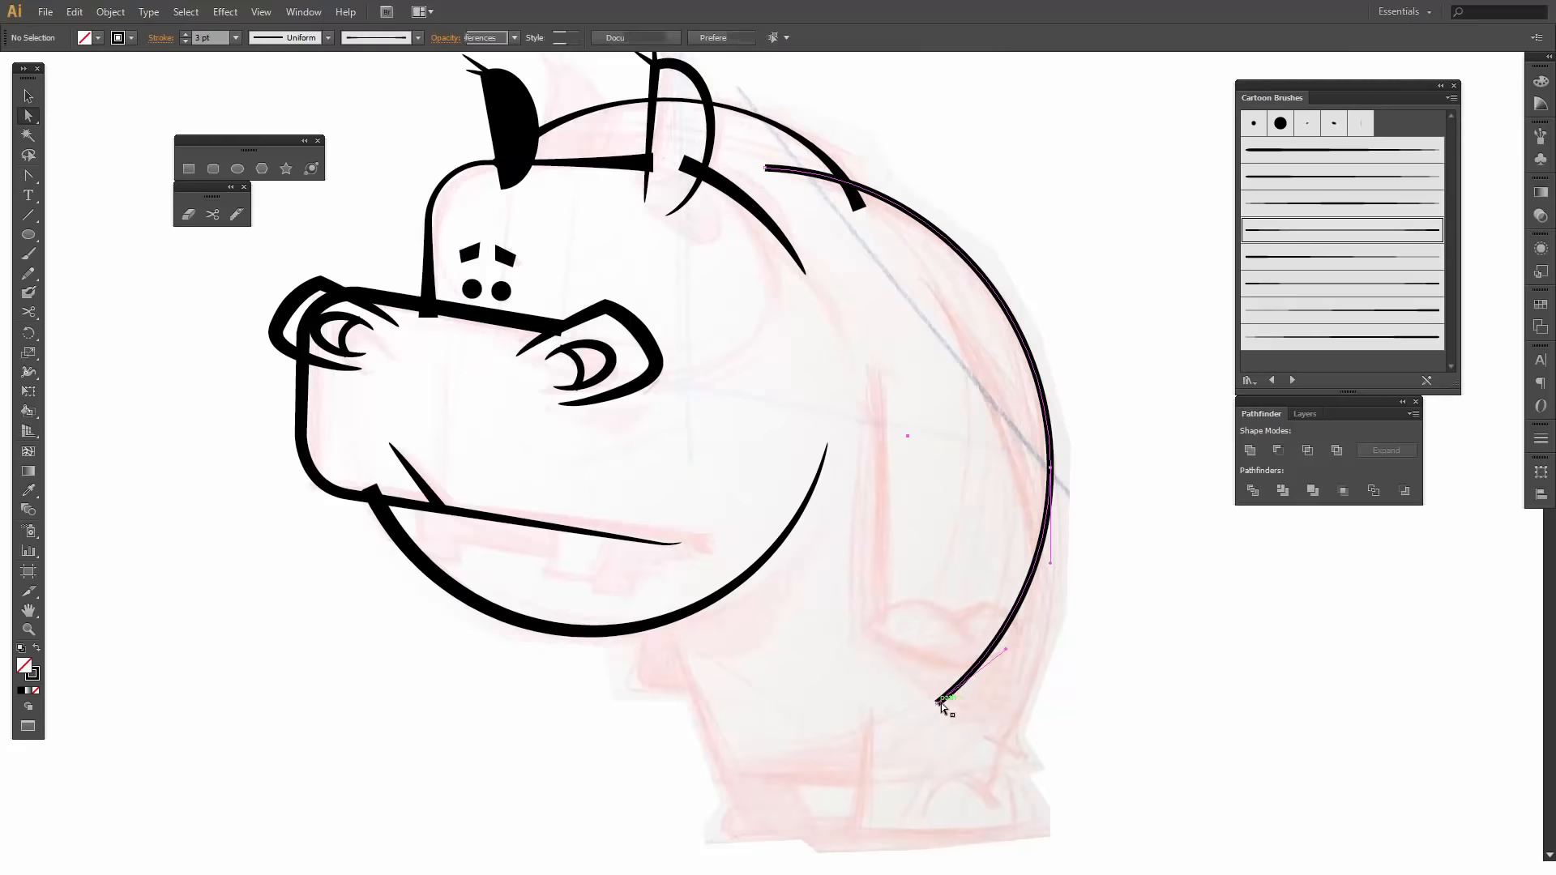
{"action": "left_click_drag", "start_coordinate": [938, 705], "coordinate": [990, 773]}
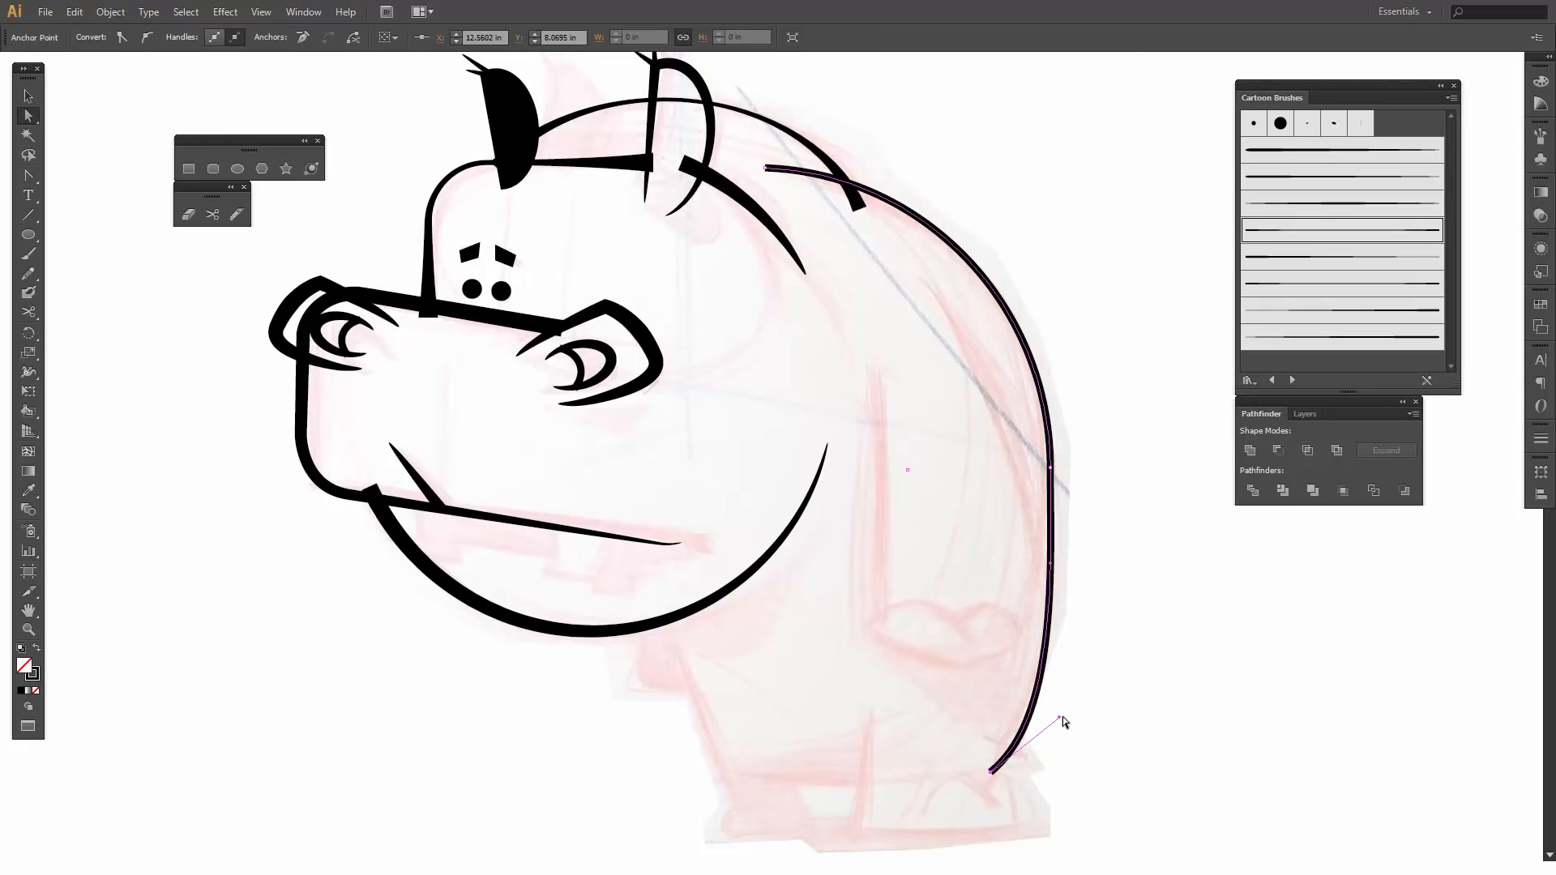
{"action": "left_click_drag", "start_coordinate": [1059, 717], "coordinate": [1043, 684]}
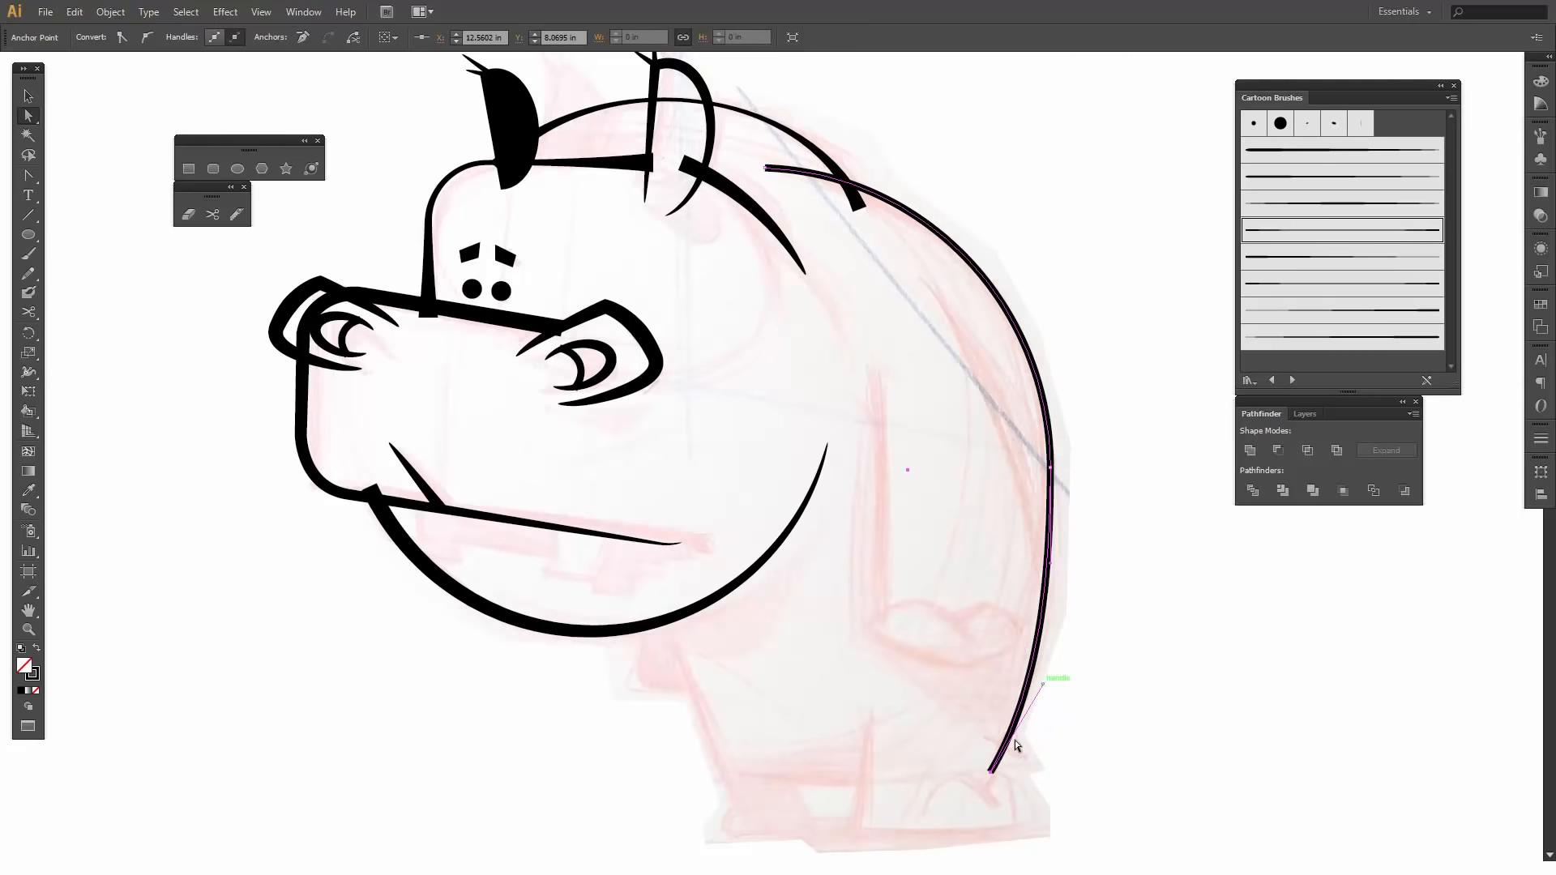
- Raise the back curve's lower end point slightly above the hind foot
{"action": "left_click", "coordinate": [1135, 376]}
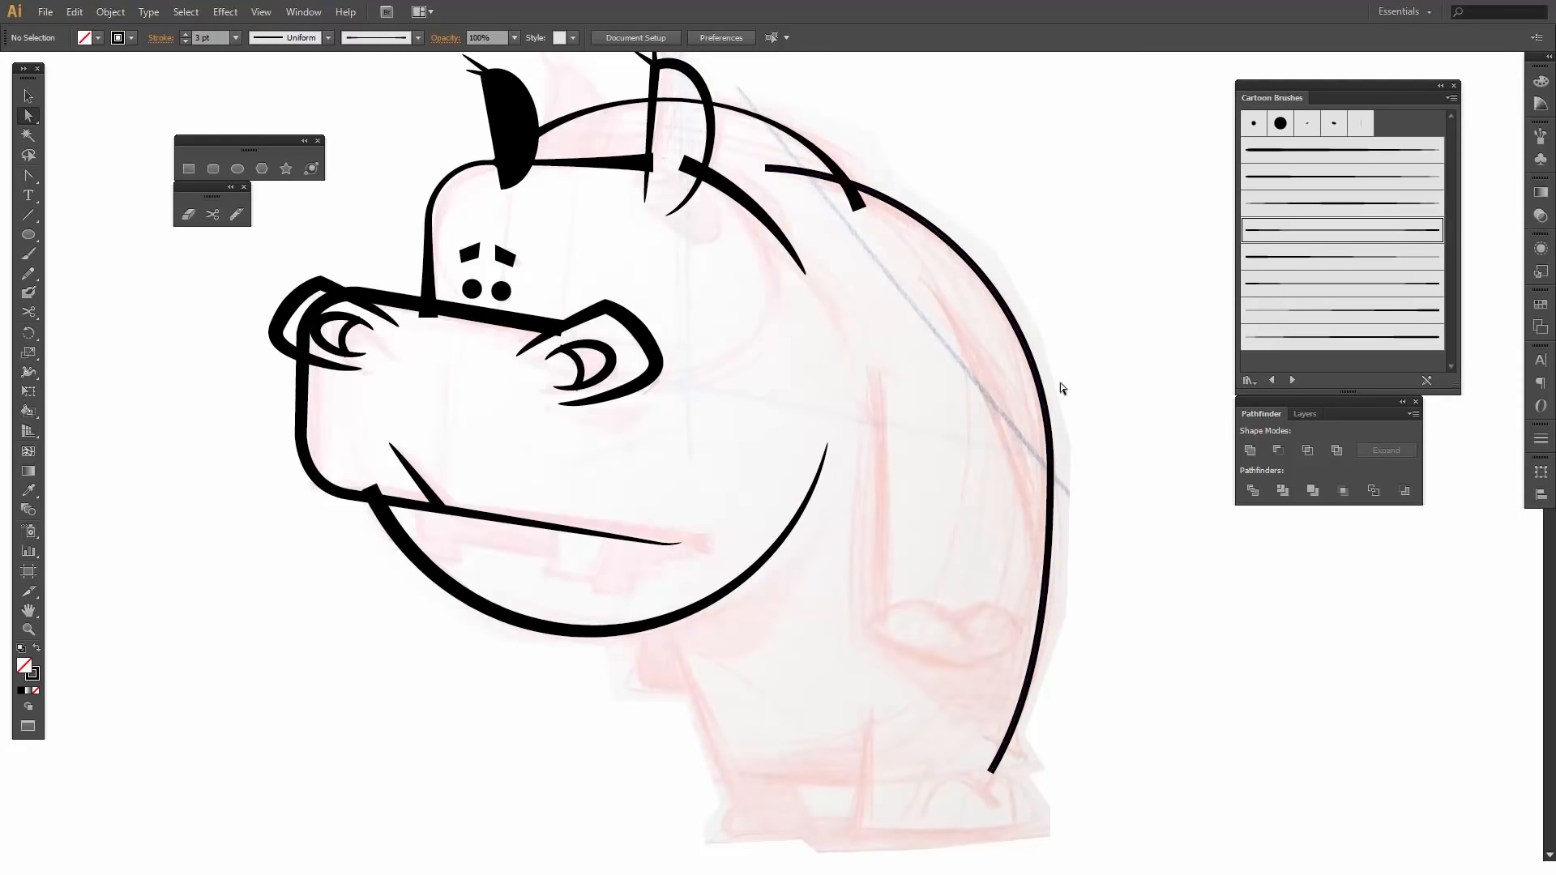
{"action": "left_click", "coordinate": [993, 773]}
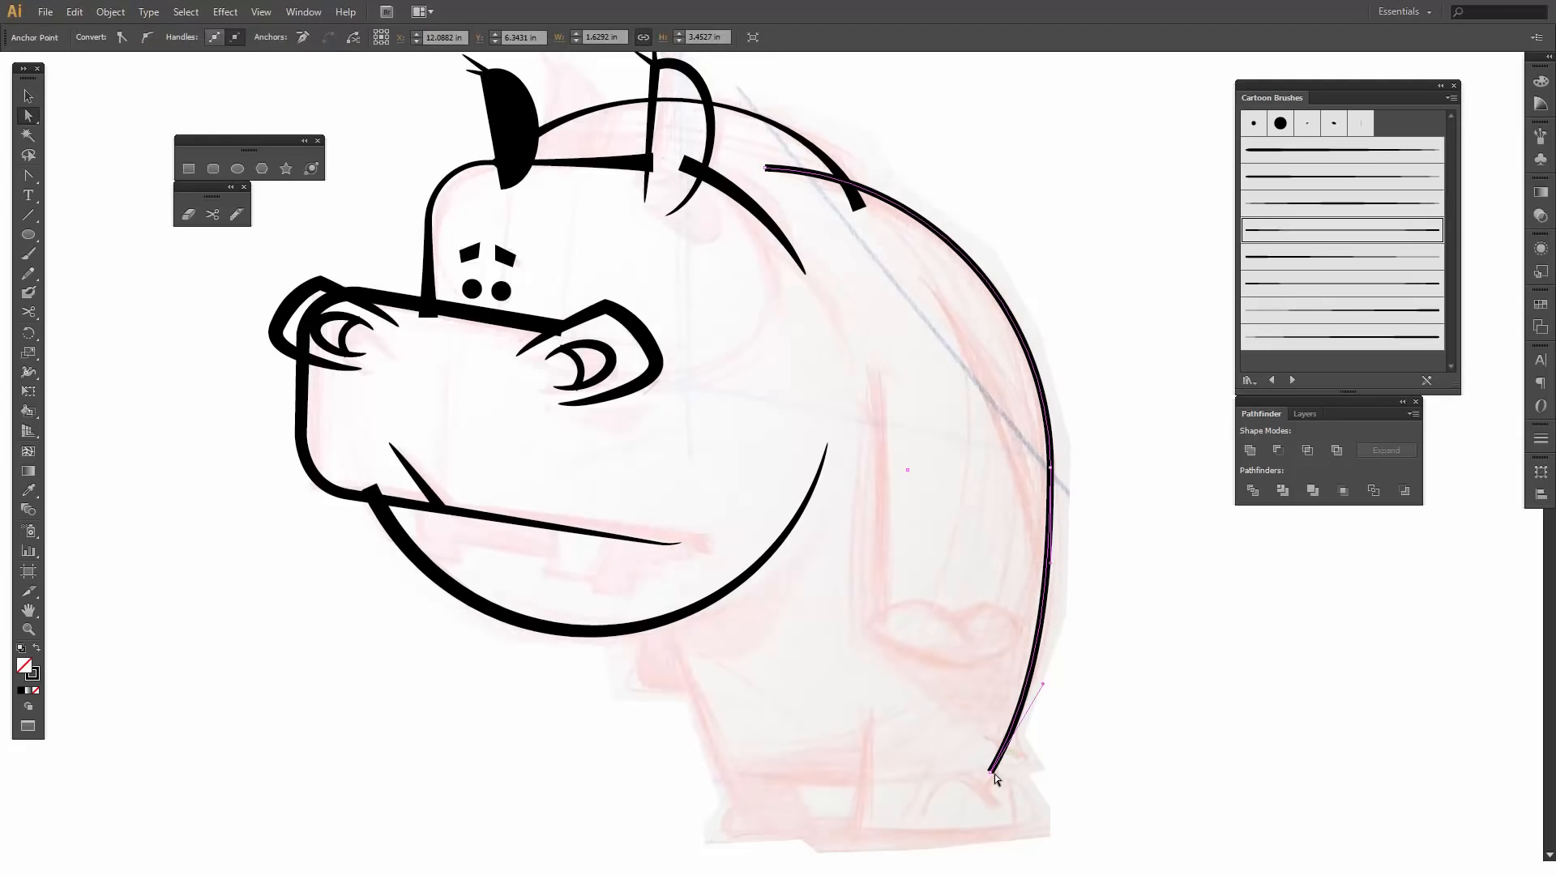
{"action": "left_click_drag", "start_coordinate": [994, 771], "coordinate": [994, 747]}
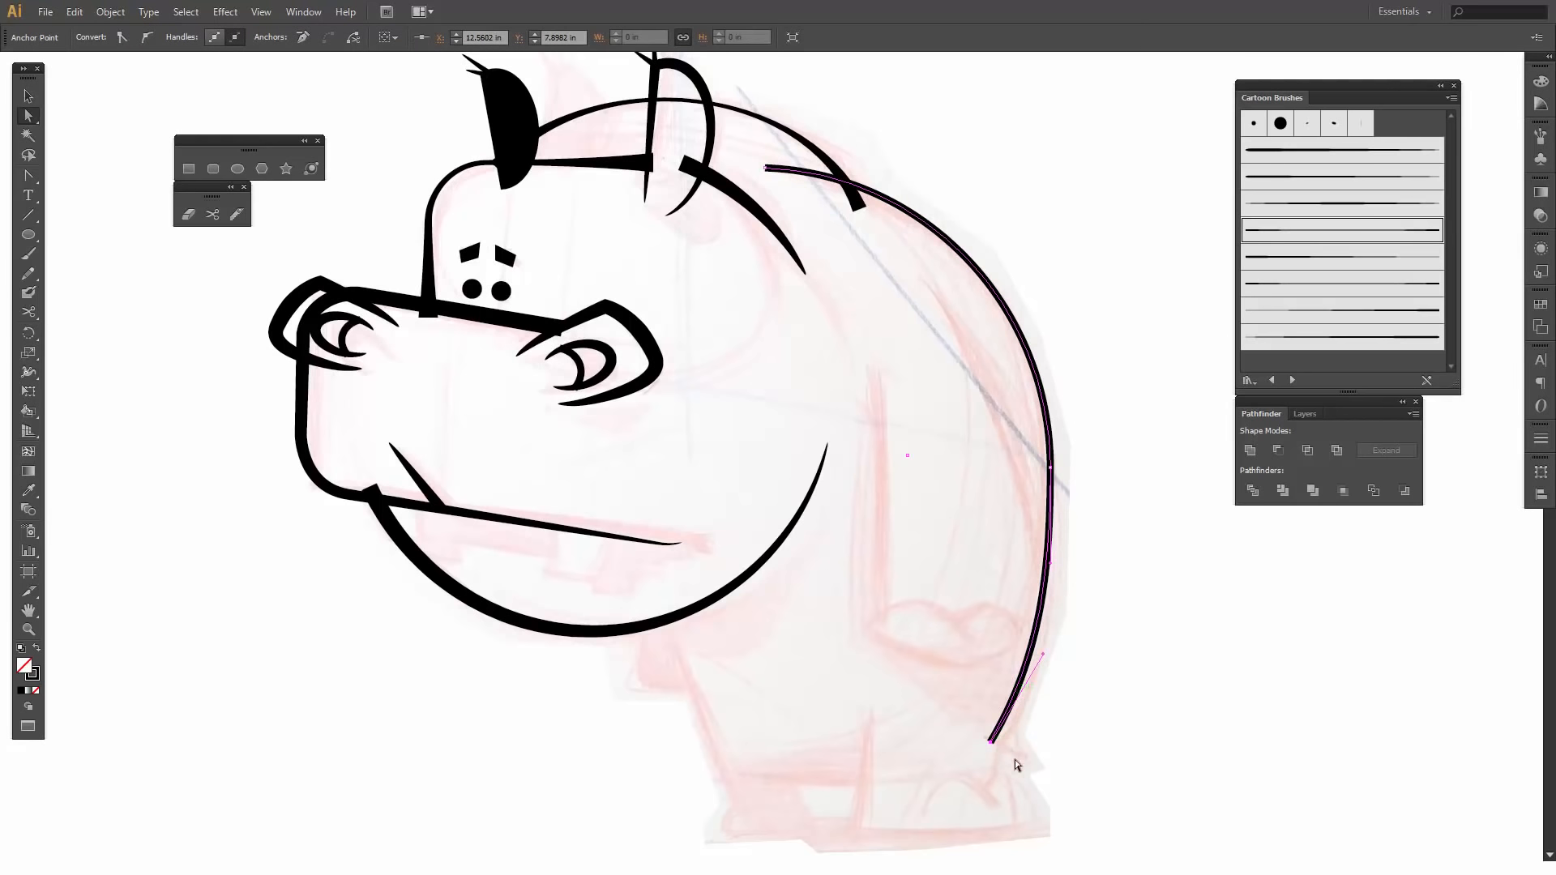
{"action": "left_click", "coordinate": [1048, 714]}
{"action": "left_click", "coordinate": [1037, 623]}
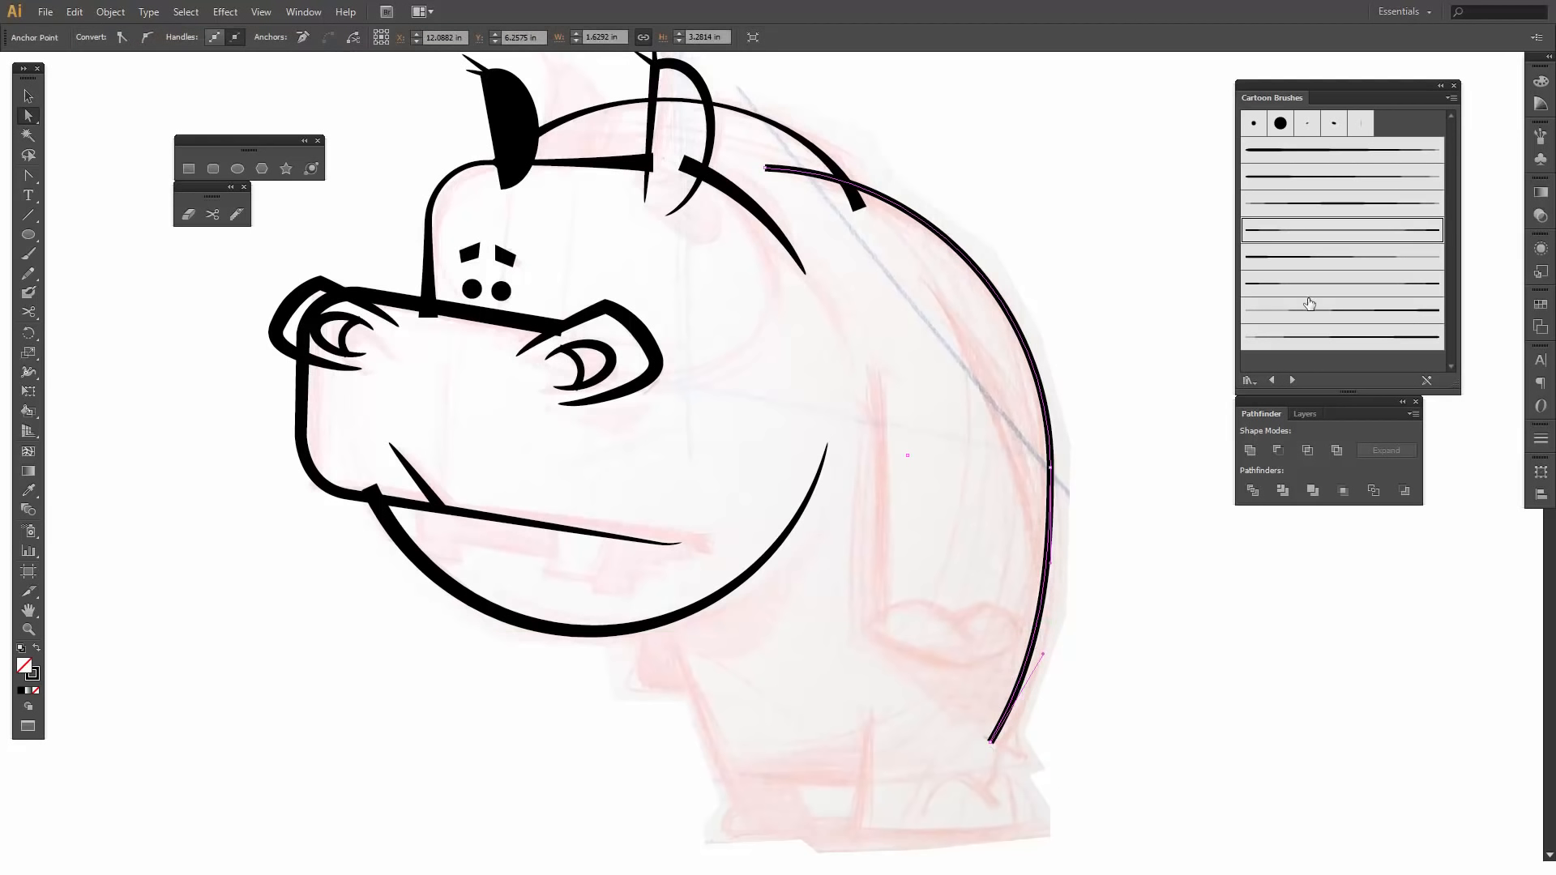
- Apply the seventh Cartoon Brushes art brush to the back curve with a 3 pt stroke
{"action": "left_click", "coordinate": [1313, 261]}
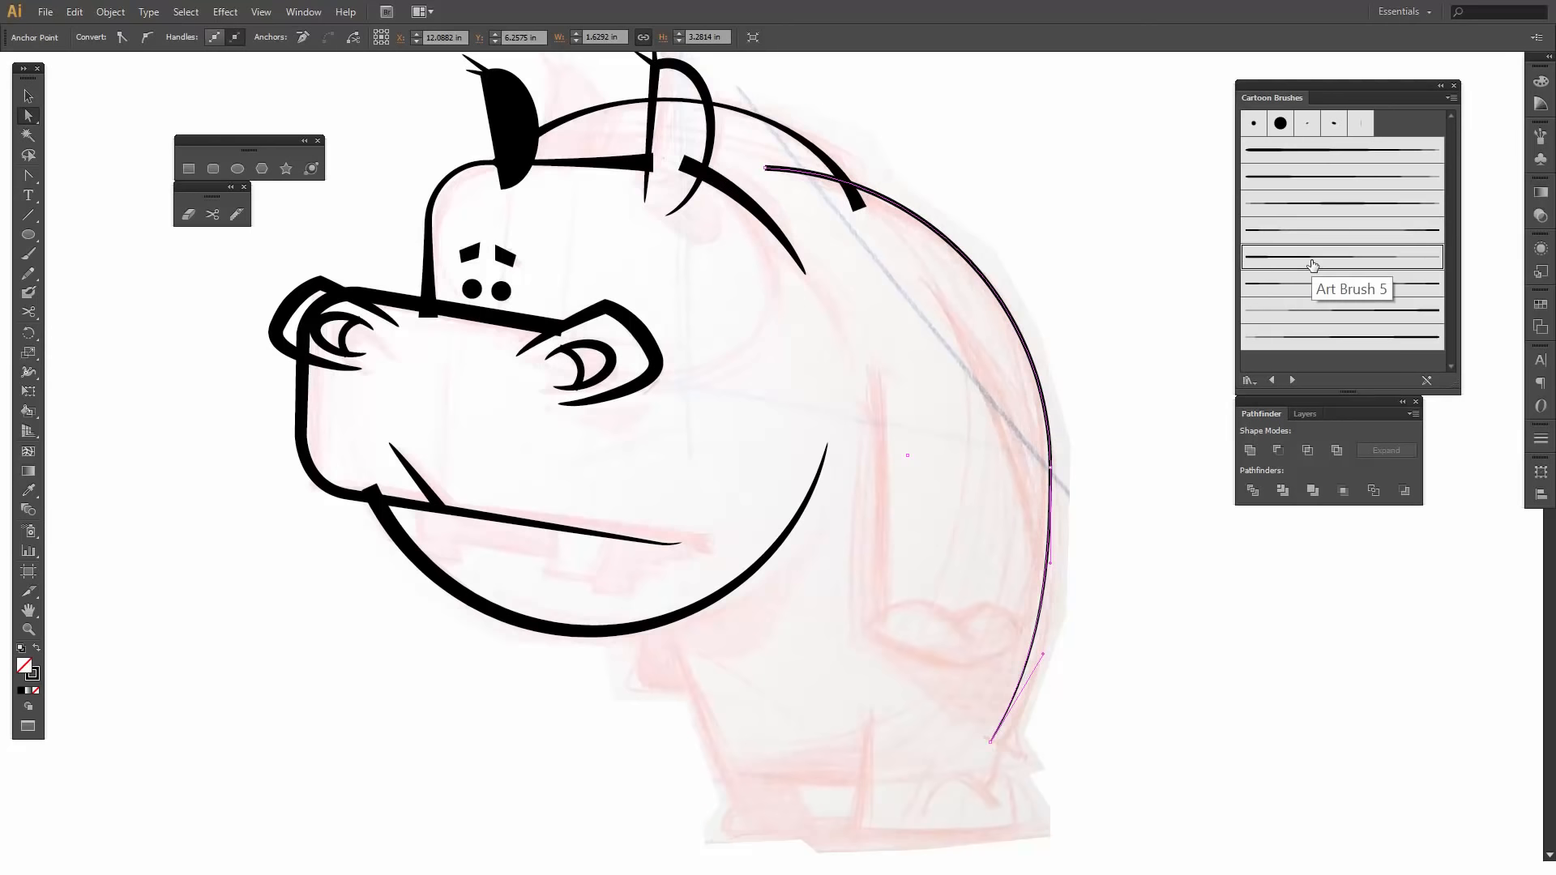
{"action": "left_click", "coordinate": [1320, 310]}
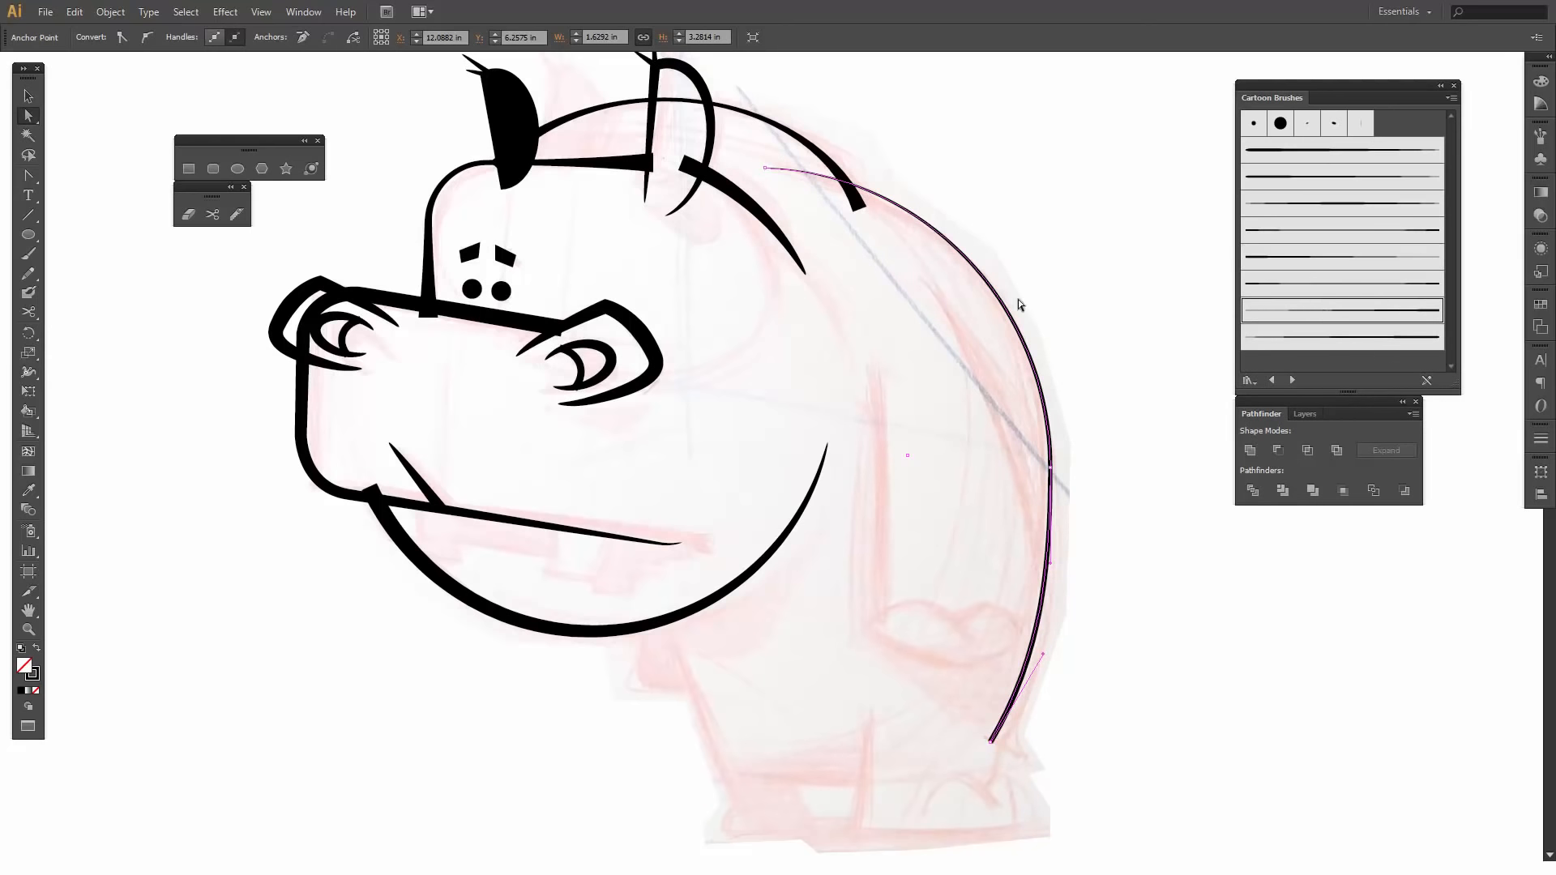
{"action": "key", "text": "v"}
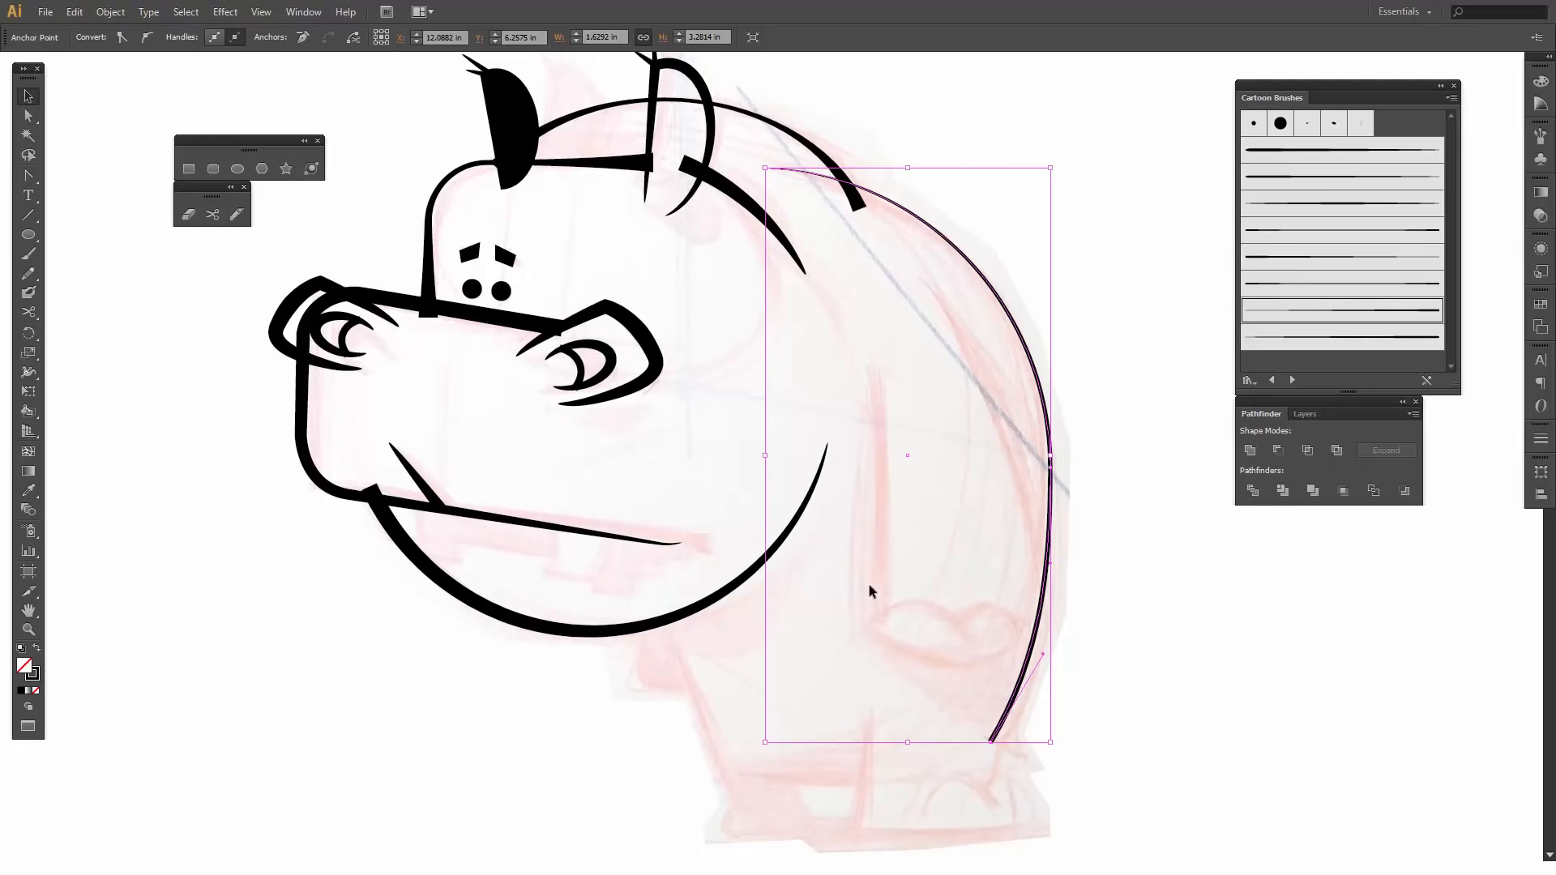
{"action": "left_click", "coordinate": [1013, 314]}
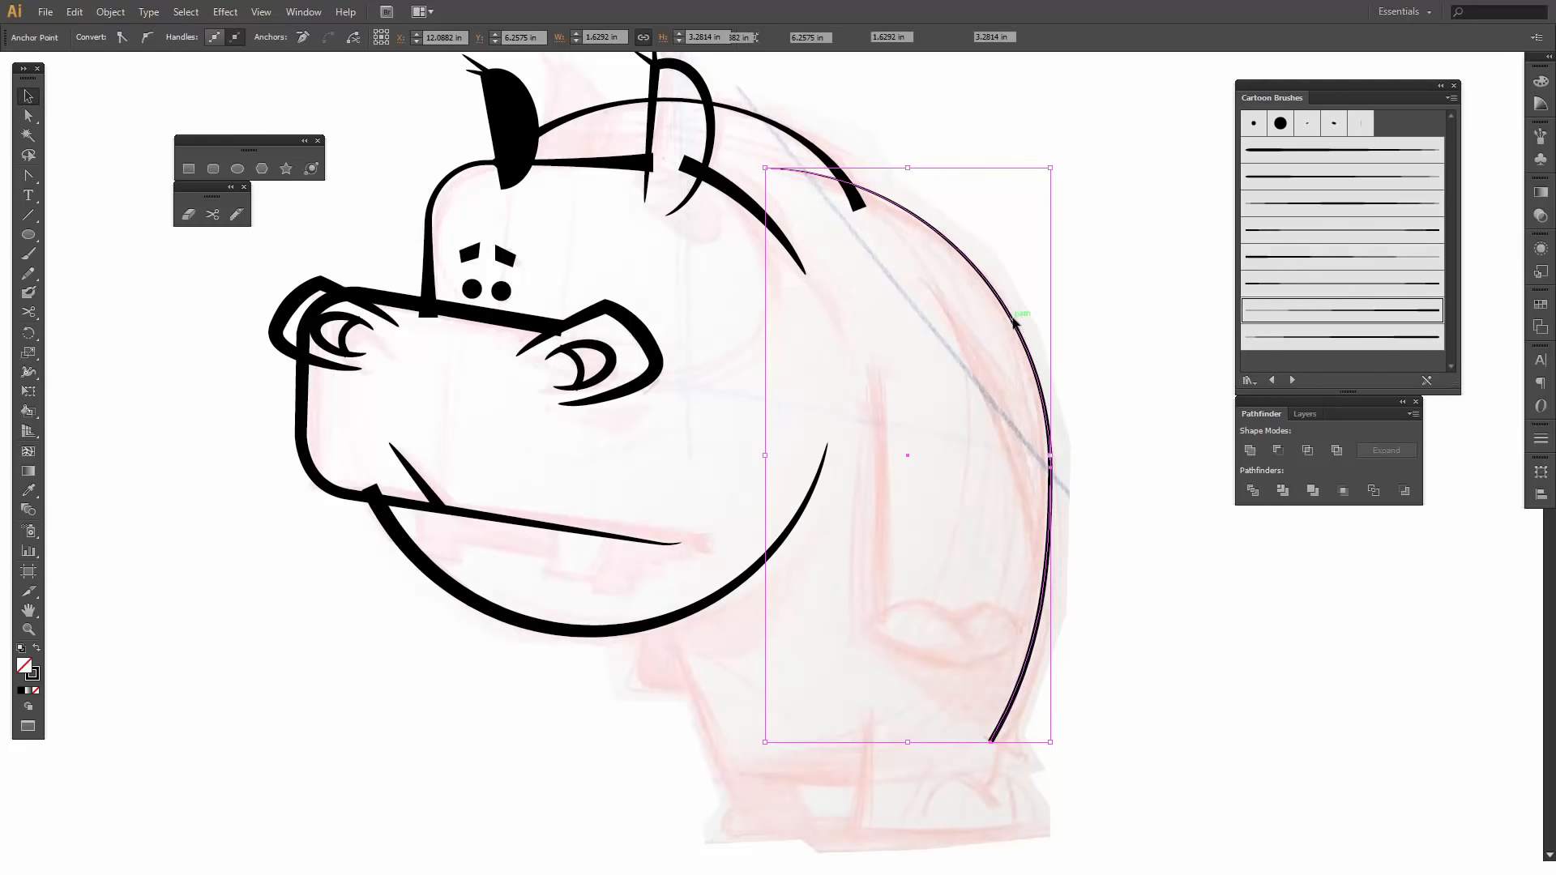
{"action": "left_click", "coordinate": [185, 34]}
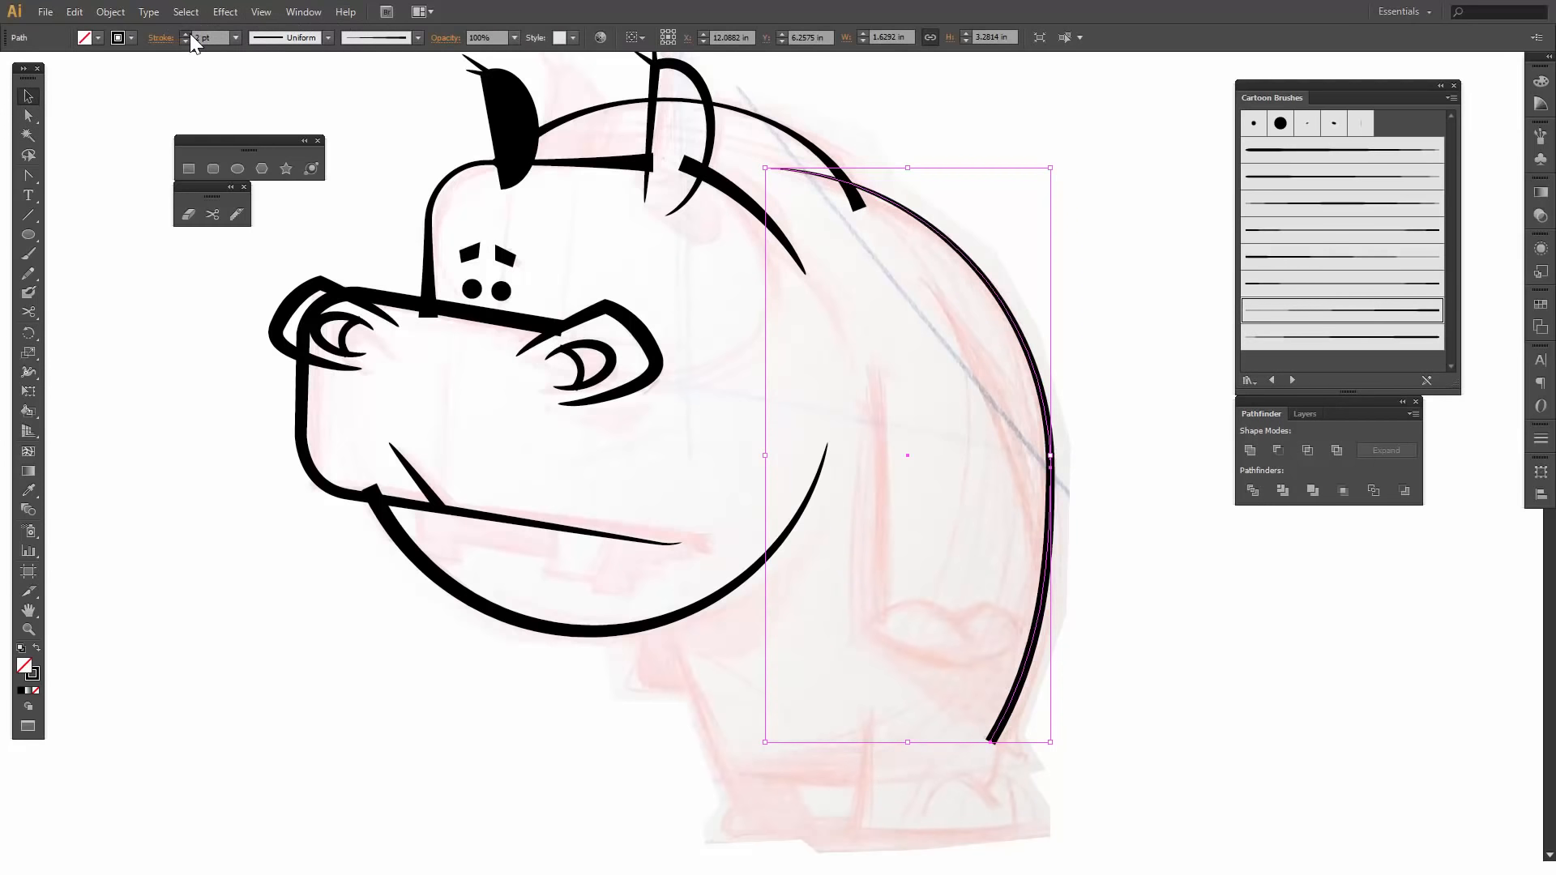
{"action": "left_click", "coordinate": [186, 34]}
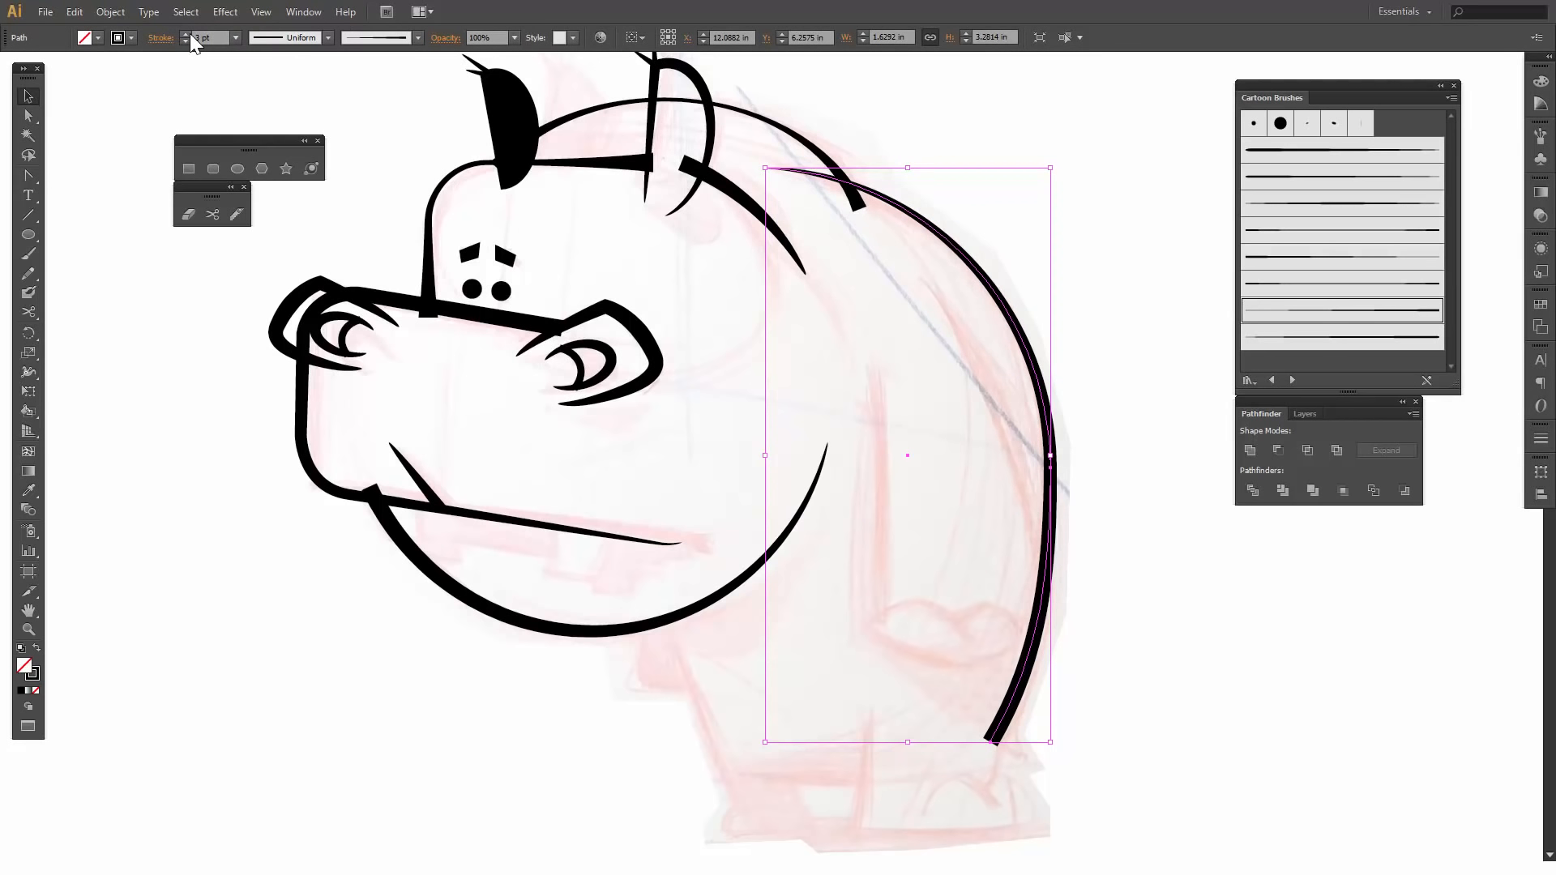
{"action": "left_click", "coordinate": [870, 311]}
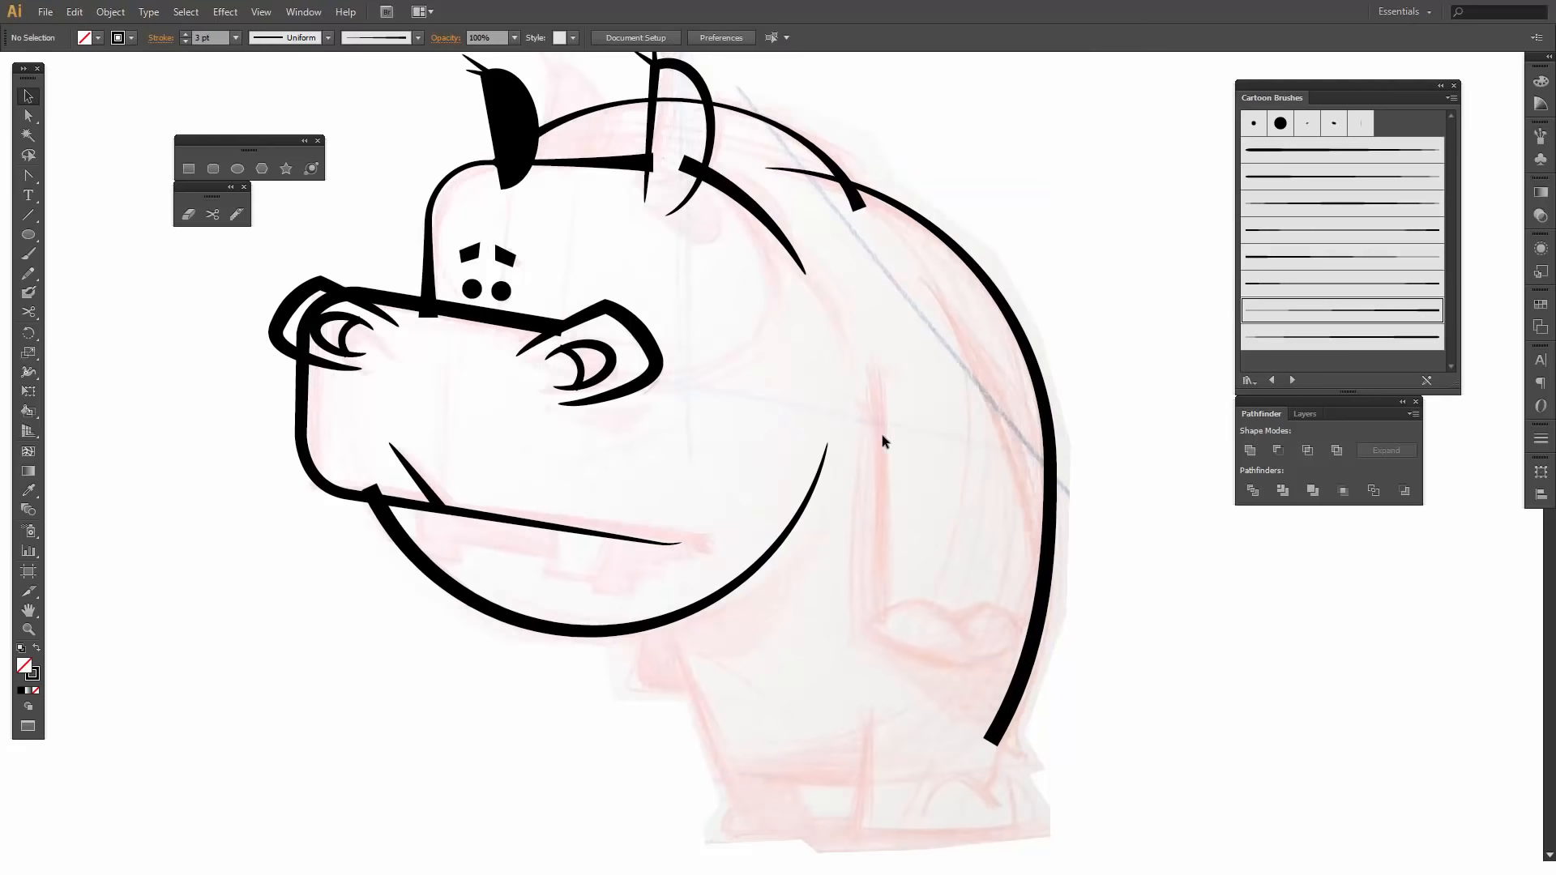
{"action": "left_click", "coordinate": [212, 167]}
{"action": "left_click_drag", "start_coordinate": [657, 572], "coordinate": [937, 765]}
{"action": "key", "text": "Delete"}
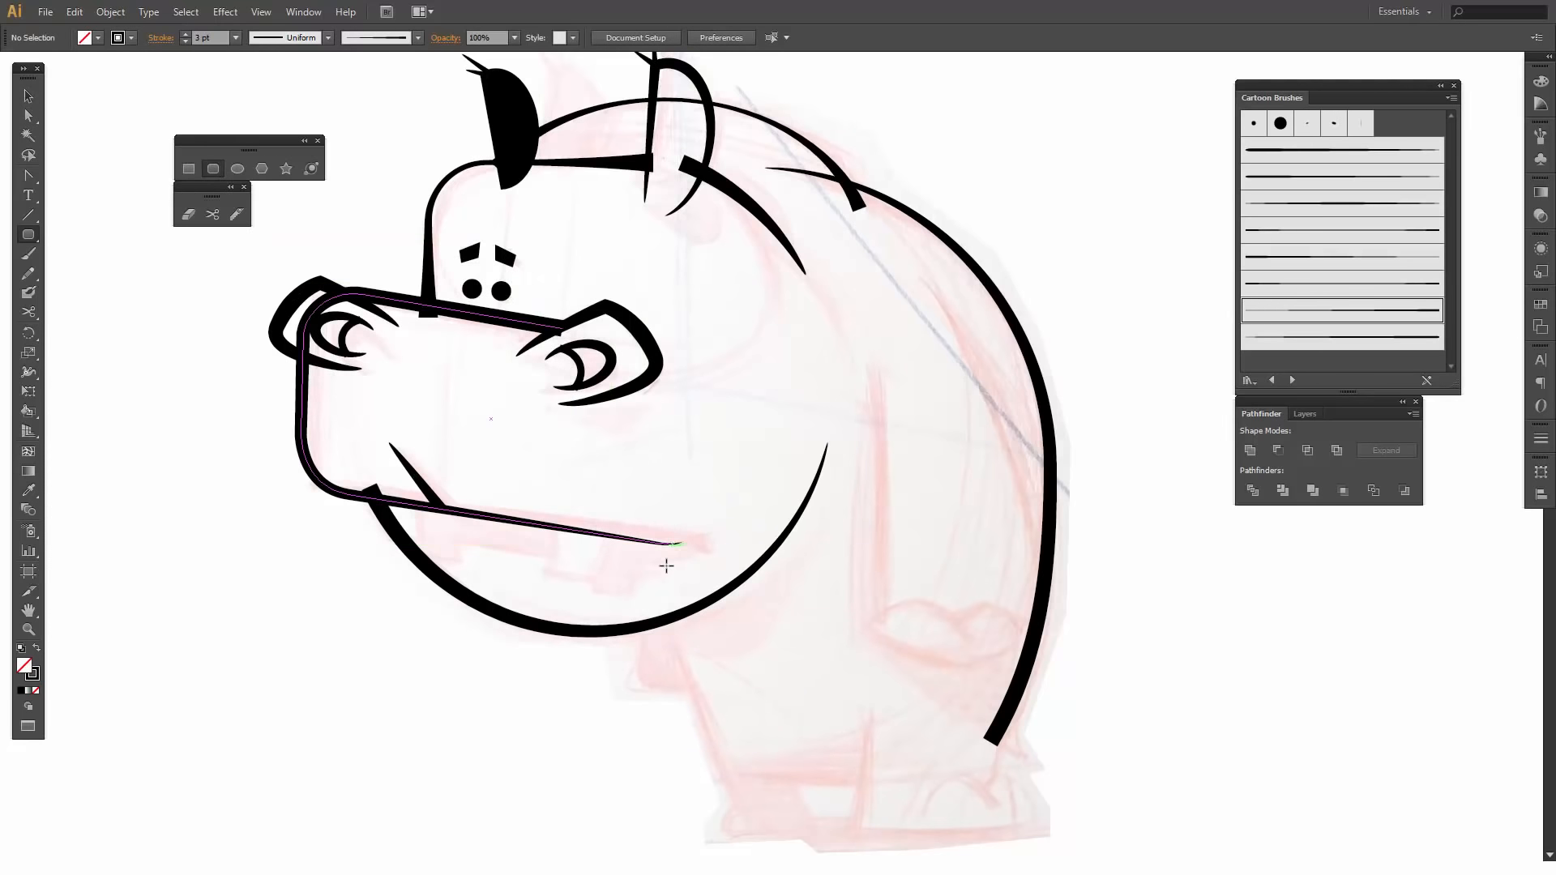
- Draw a rectangle below the jaw and create a rounded rectangle of the same 1.088 by 1.162 in size with a 0.3 in corner radius
{"action": "left_click_drag", "start_coordinate": [661, 575], "coordinate": [853, 778]}
{"action": "left_click", "coordinate": [608, 743]}
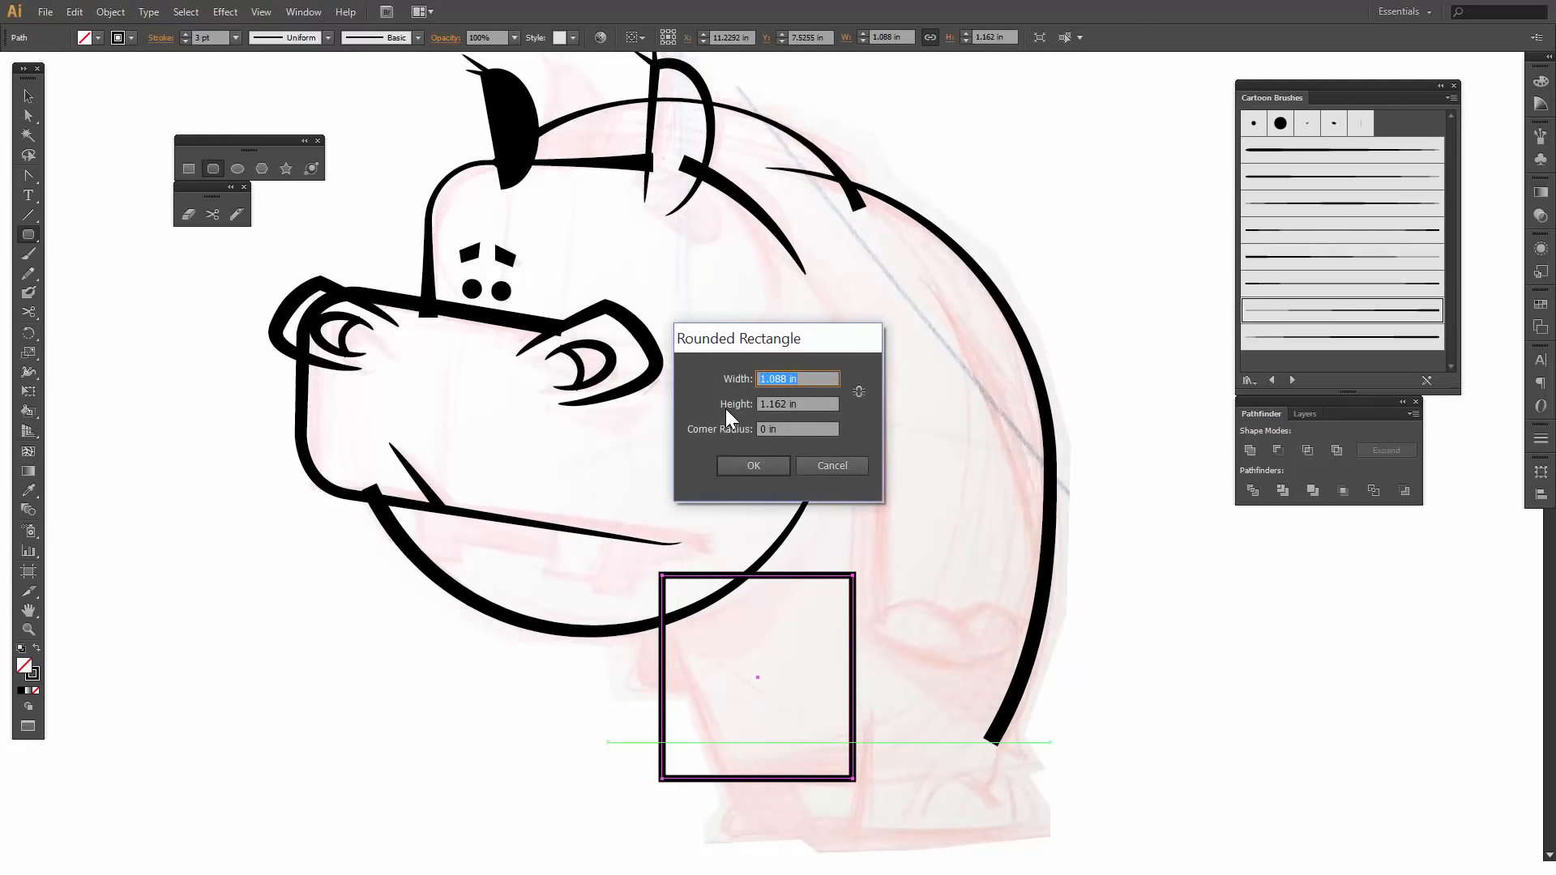
{"action": "left_click", "coordinate": [763, 429]}
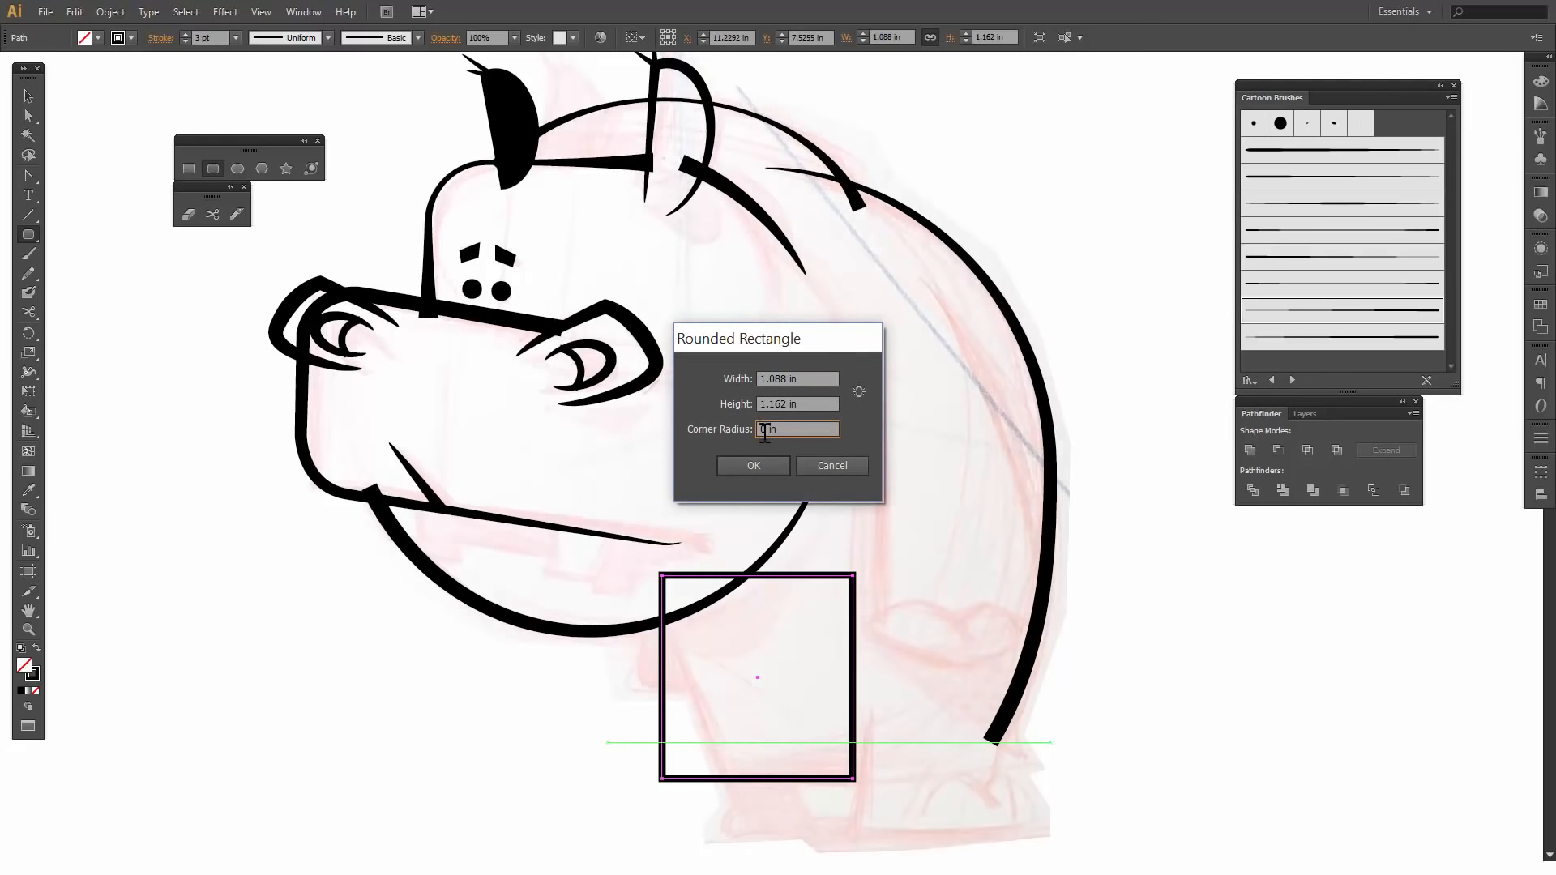
{"action": "type", "text": ".3"}
{"action": "key", "text": "Return"}
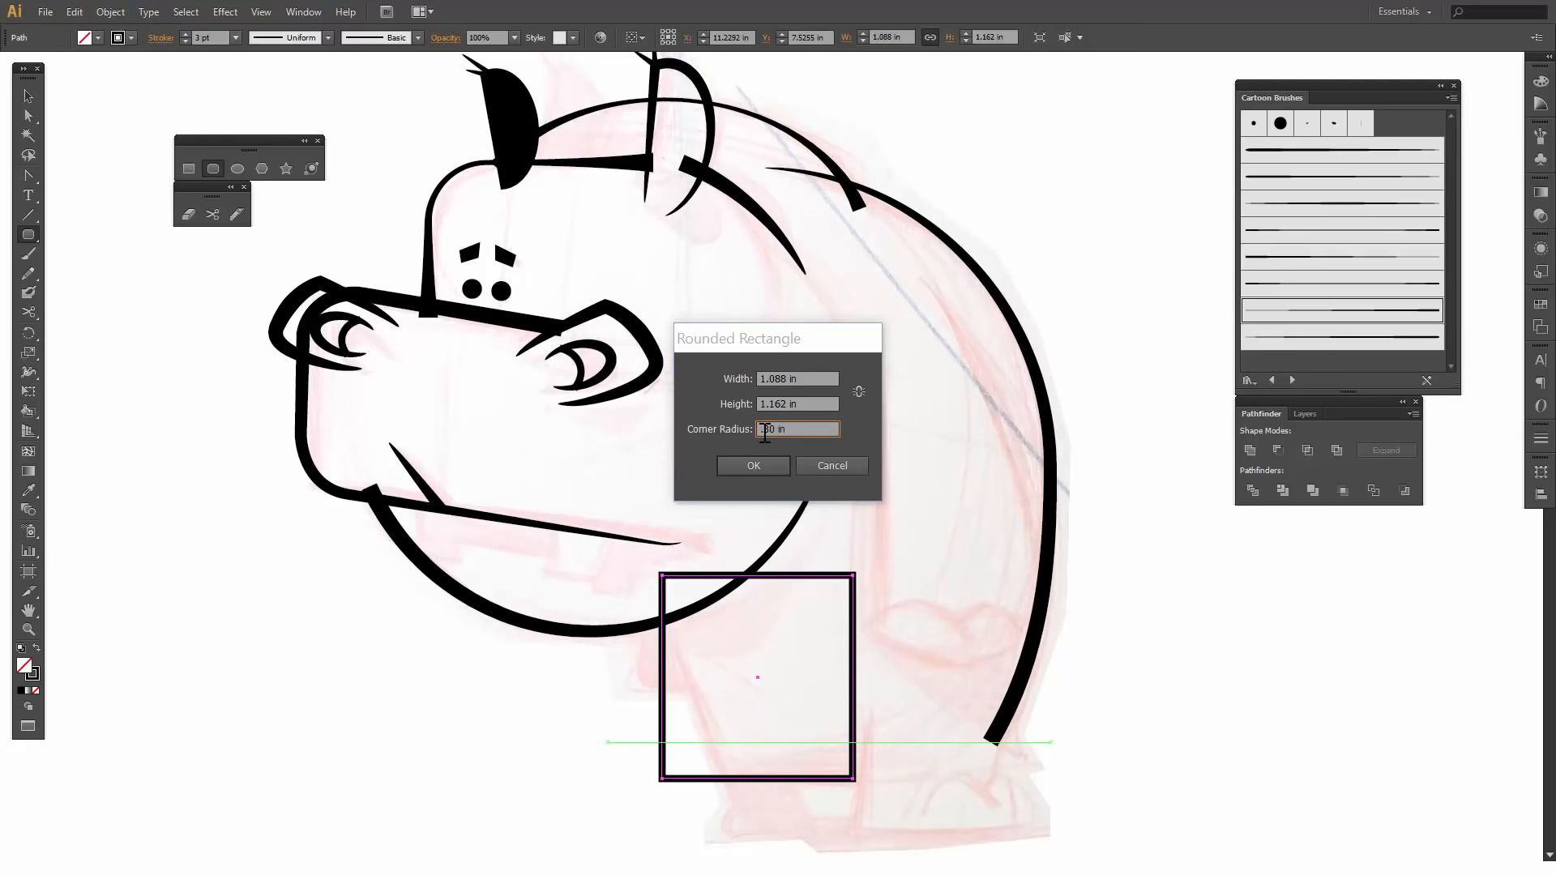
- Delete the square-cornered rectangle and move the rounded one up over the sketched chest and belly
{"action": "key", "text": "v"}
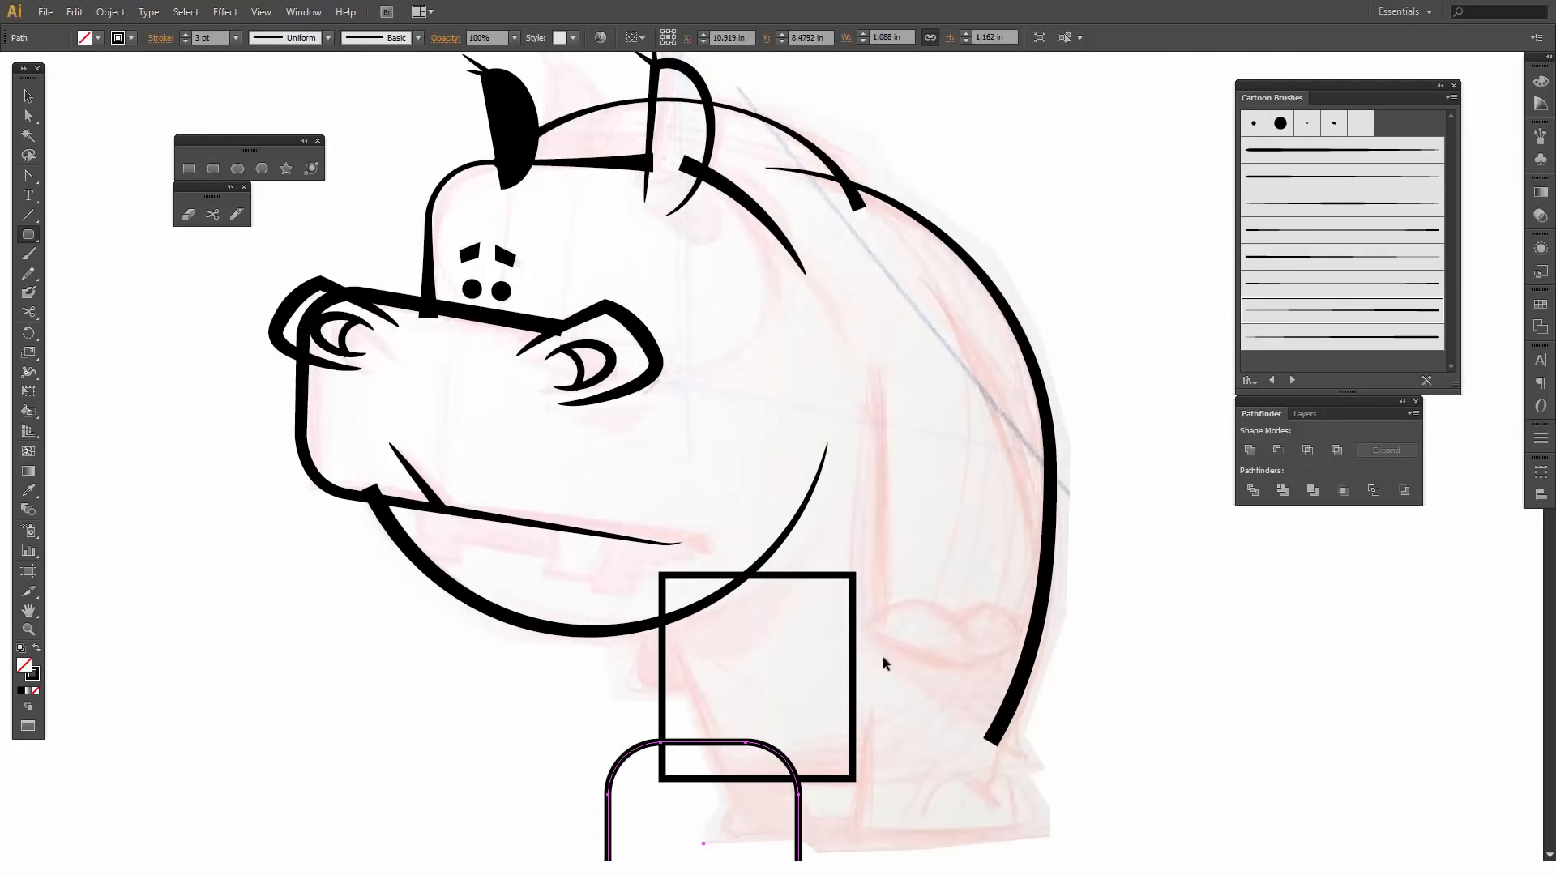
{"action": "left_click", "coordinate": [854, 618], "text": "shift"}
{"action": "key", "text": "Delete"}
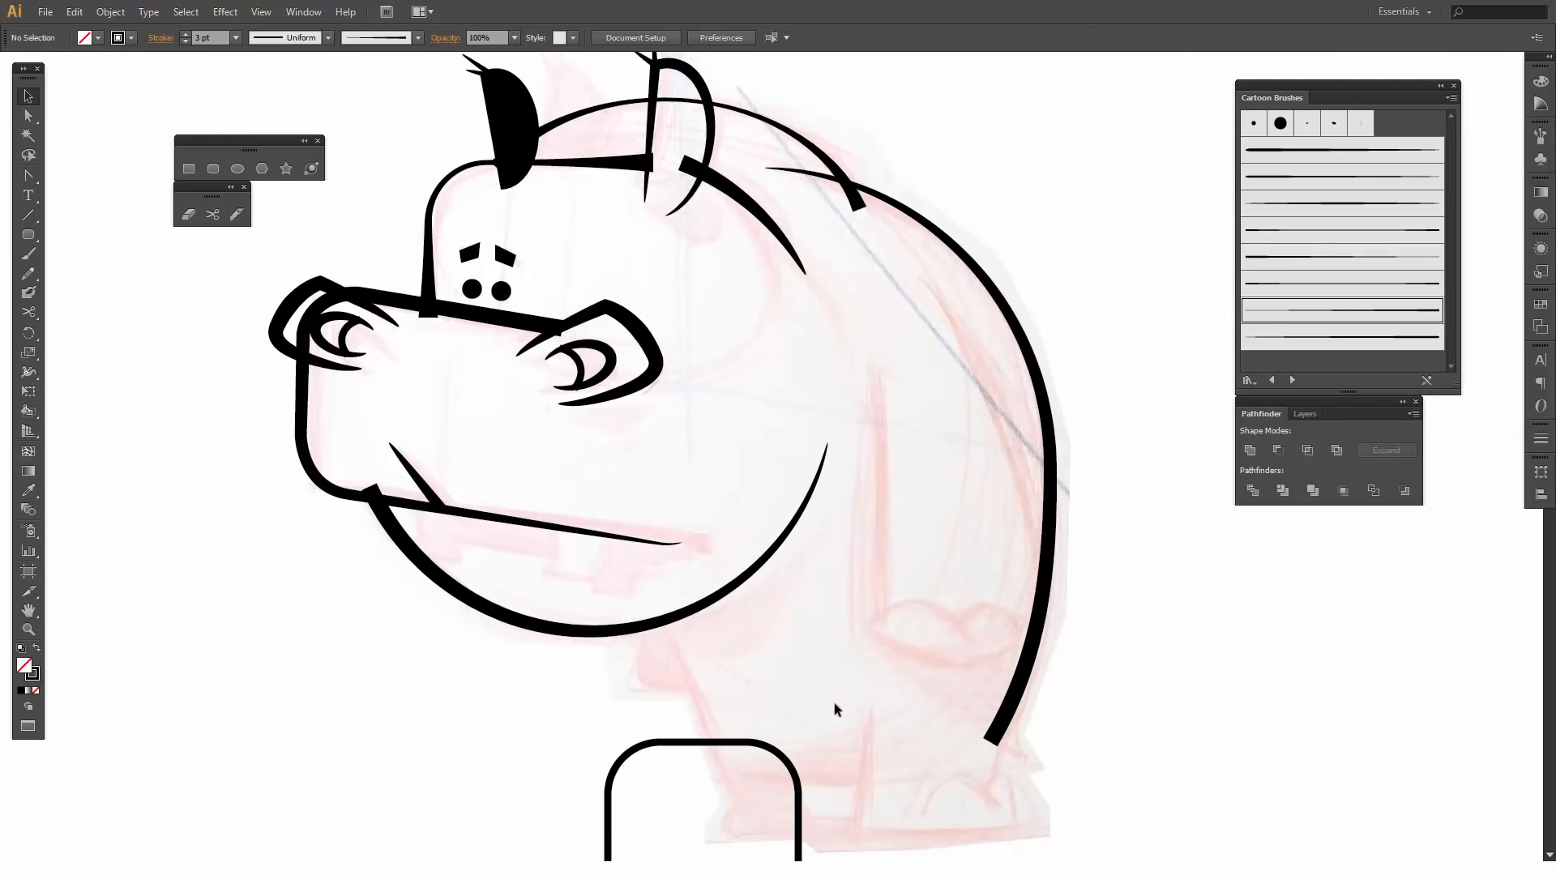
{"action": "left_click_drag", "start_coordinate": [743, 742], "coordinate": [849, 583]}
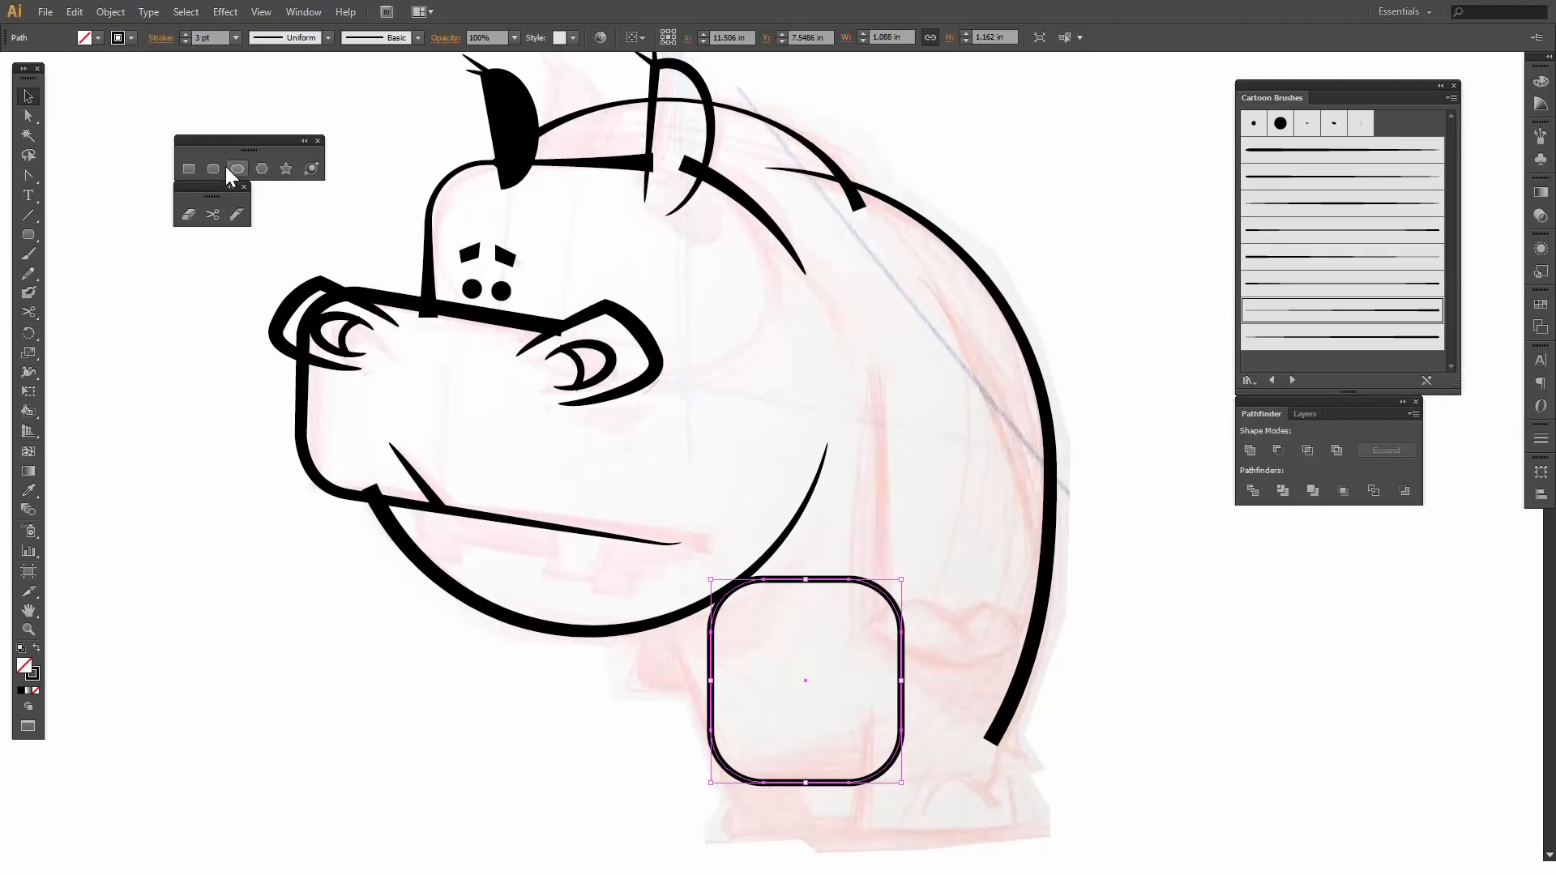
- Cut the rounded rectangle with the Scissors tool high on its front side and at its lower rear corner, and delete the upper part
{"action": "left_click", "coordinate": [212, 214]}
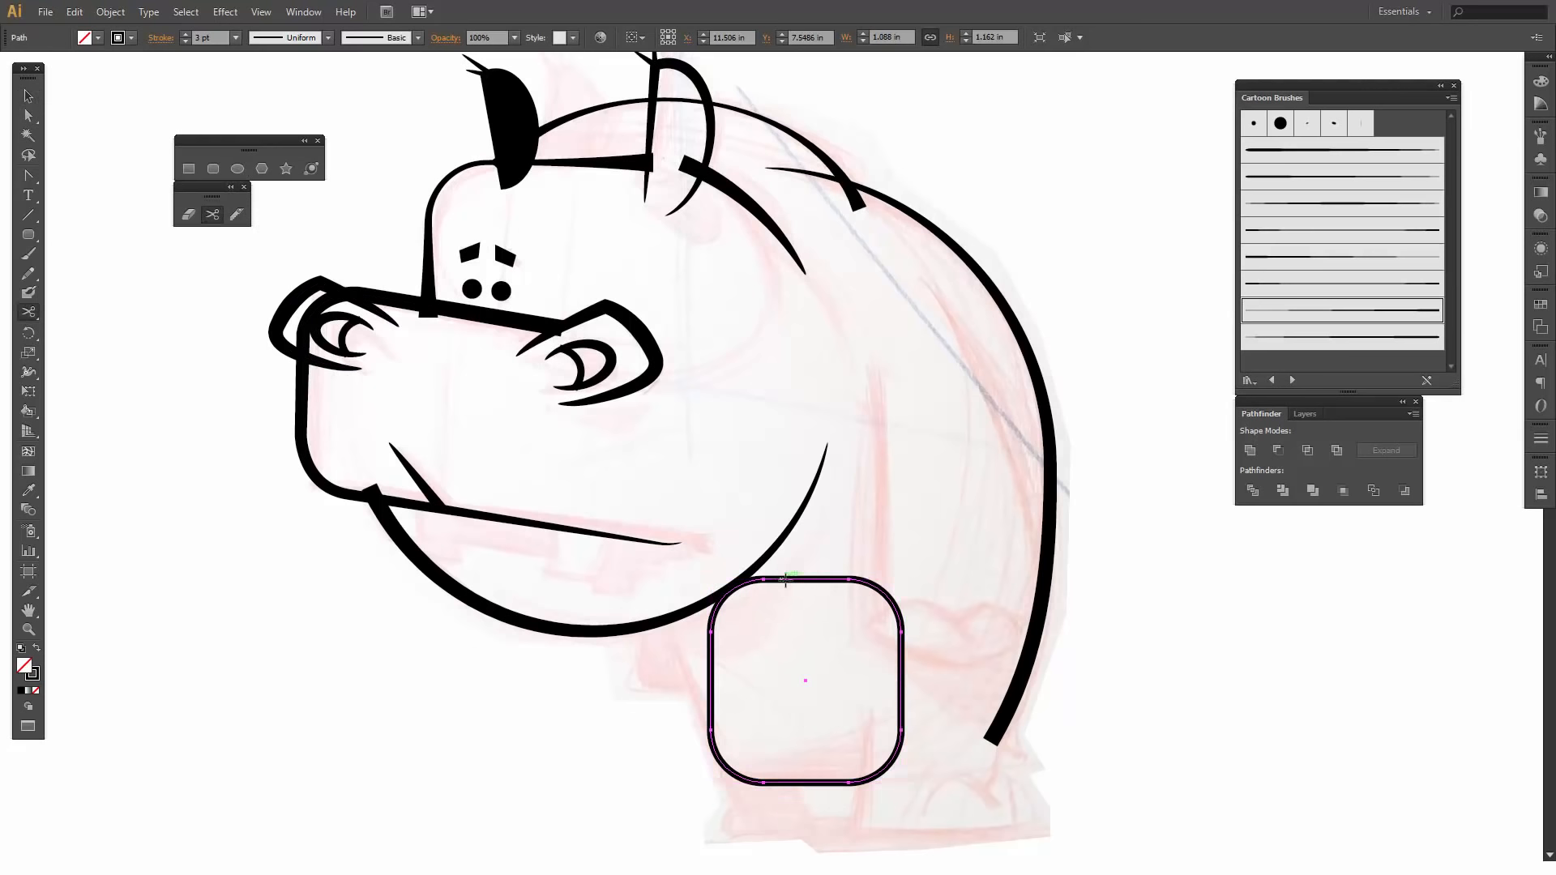
{"action": "left_click", "coordinate": [712, 621]}
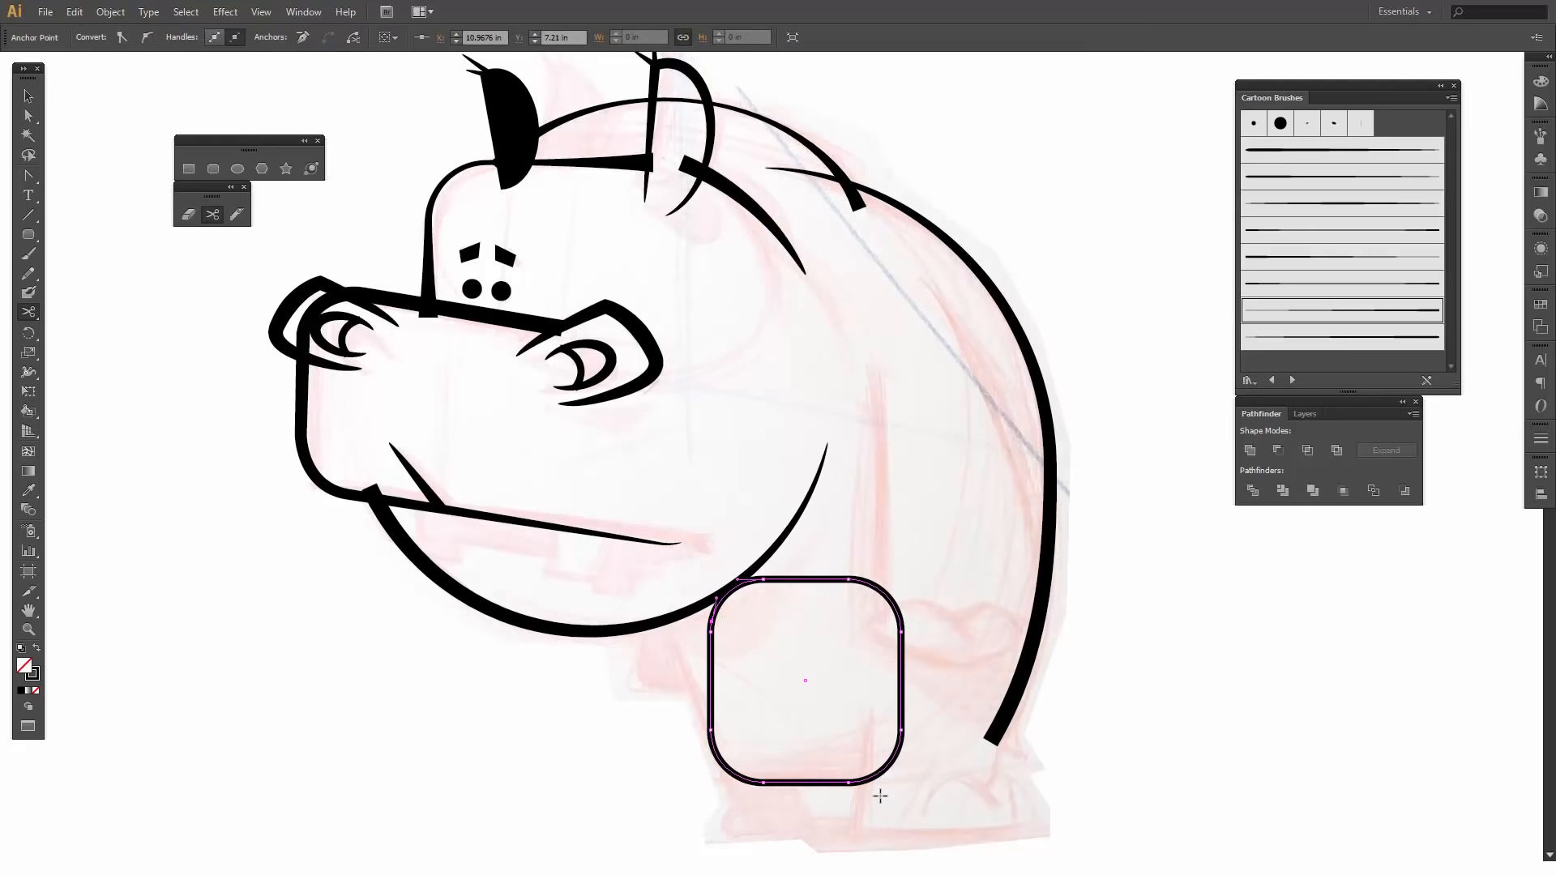
{"action": "left_click", "coordinate": [883, 768]}
{"action": "key", "text": "v"}
{"action": "left_click", "coordinate": [900, 648]}
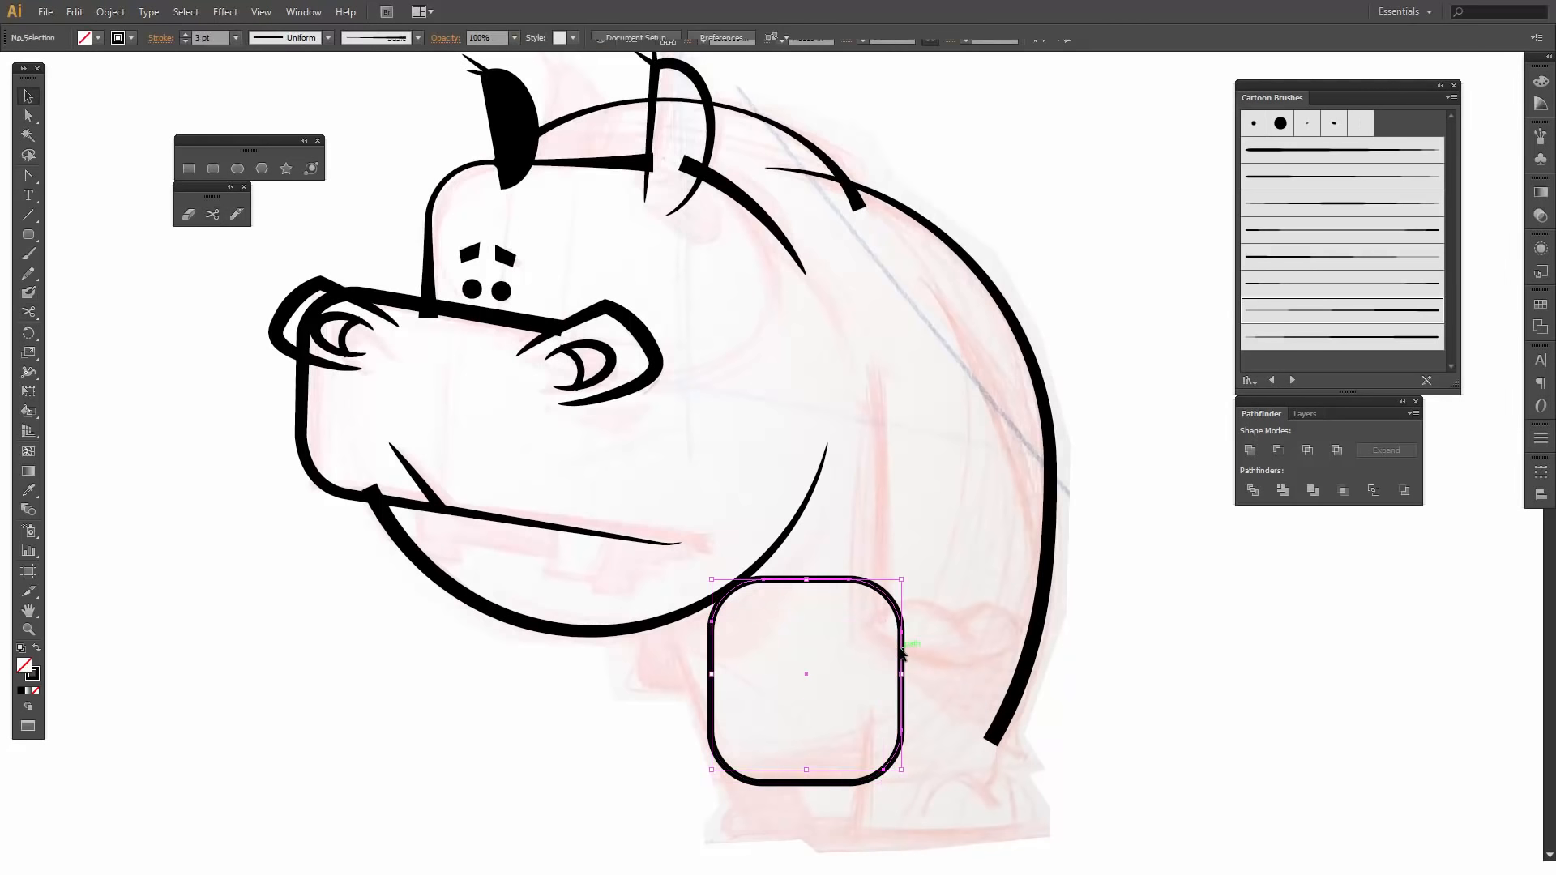
{"action": "key", "text": "Delete"}
- Move the chest line's upper end point to the underside of the jaw so it follows the sketched slant
{"action": "key", "text": "a"}
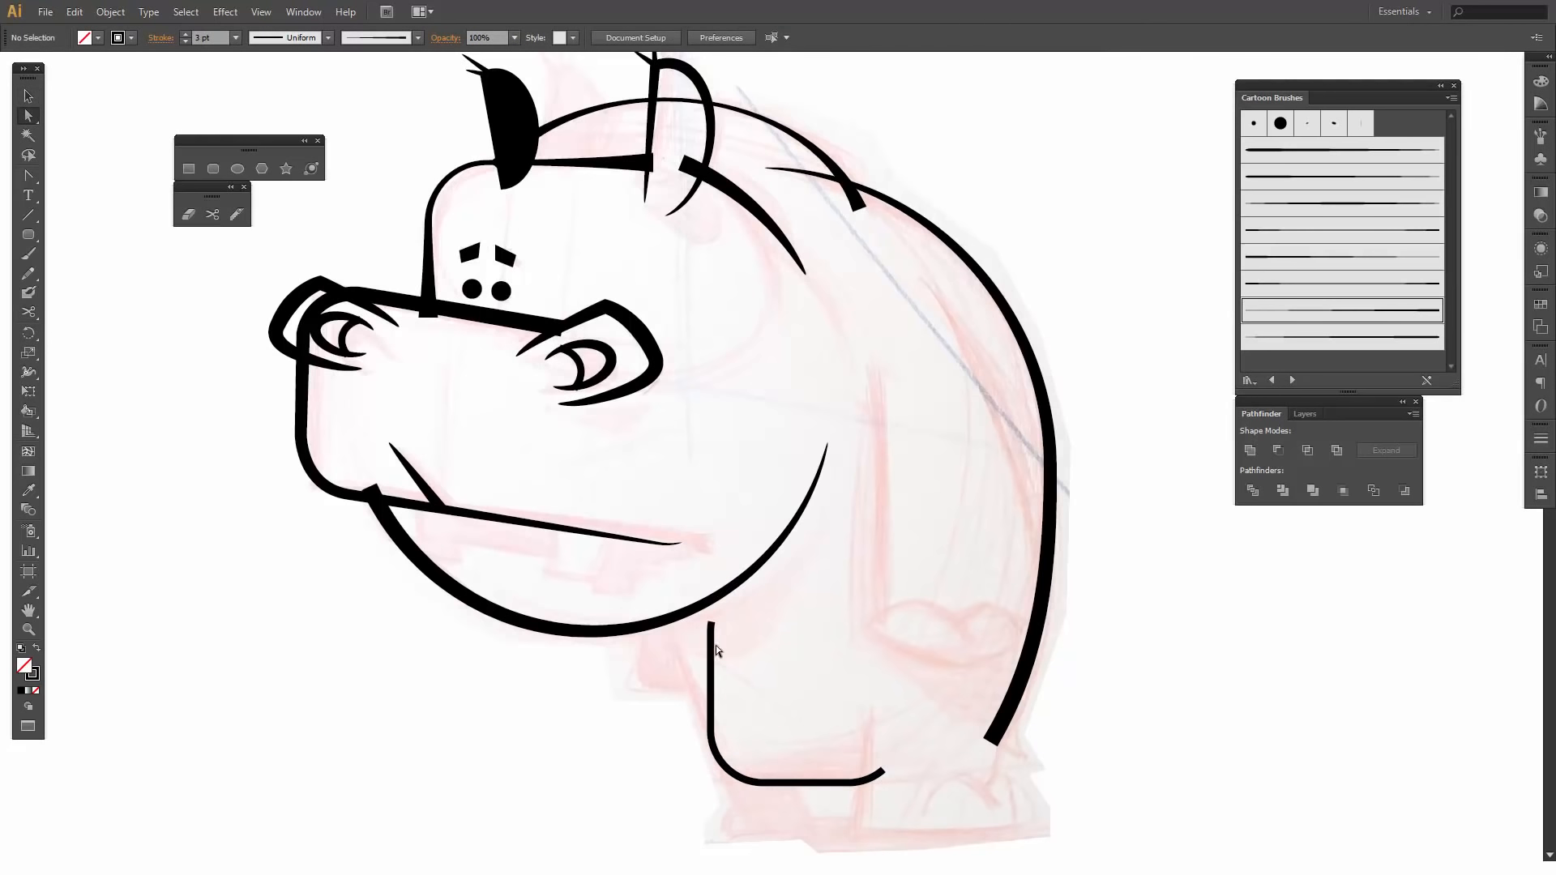
{"action": "left_click", "coordinate": [706, 645]}
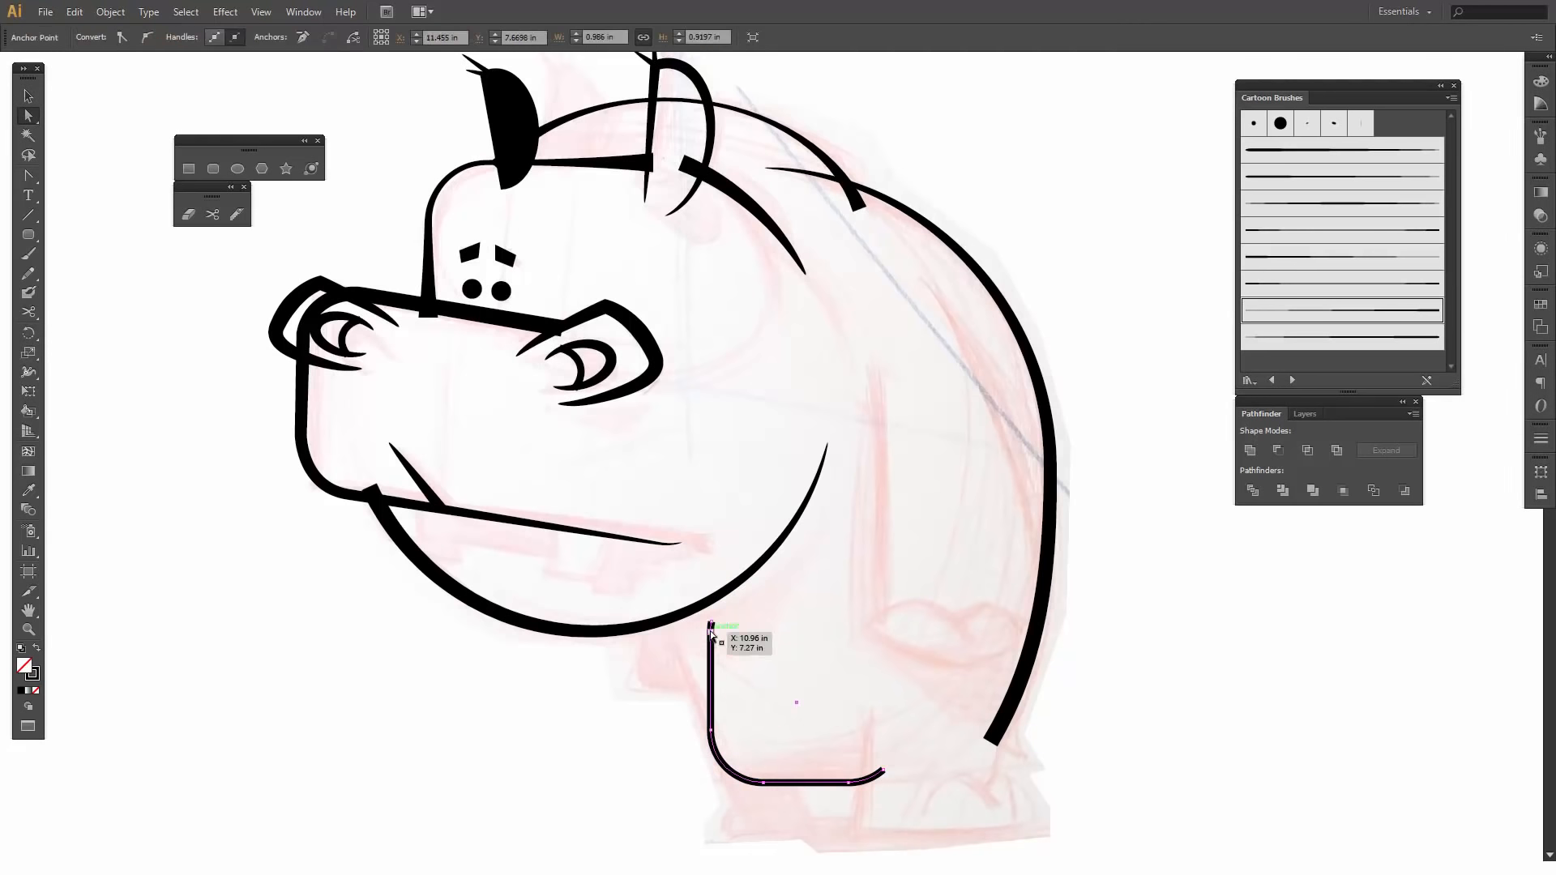
{"action": "key", "text": "p"}
{"action": "left_click", "coordinate": [712, 627]}
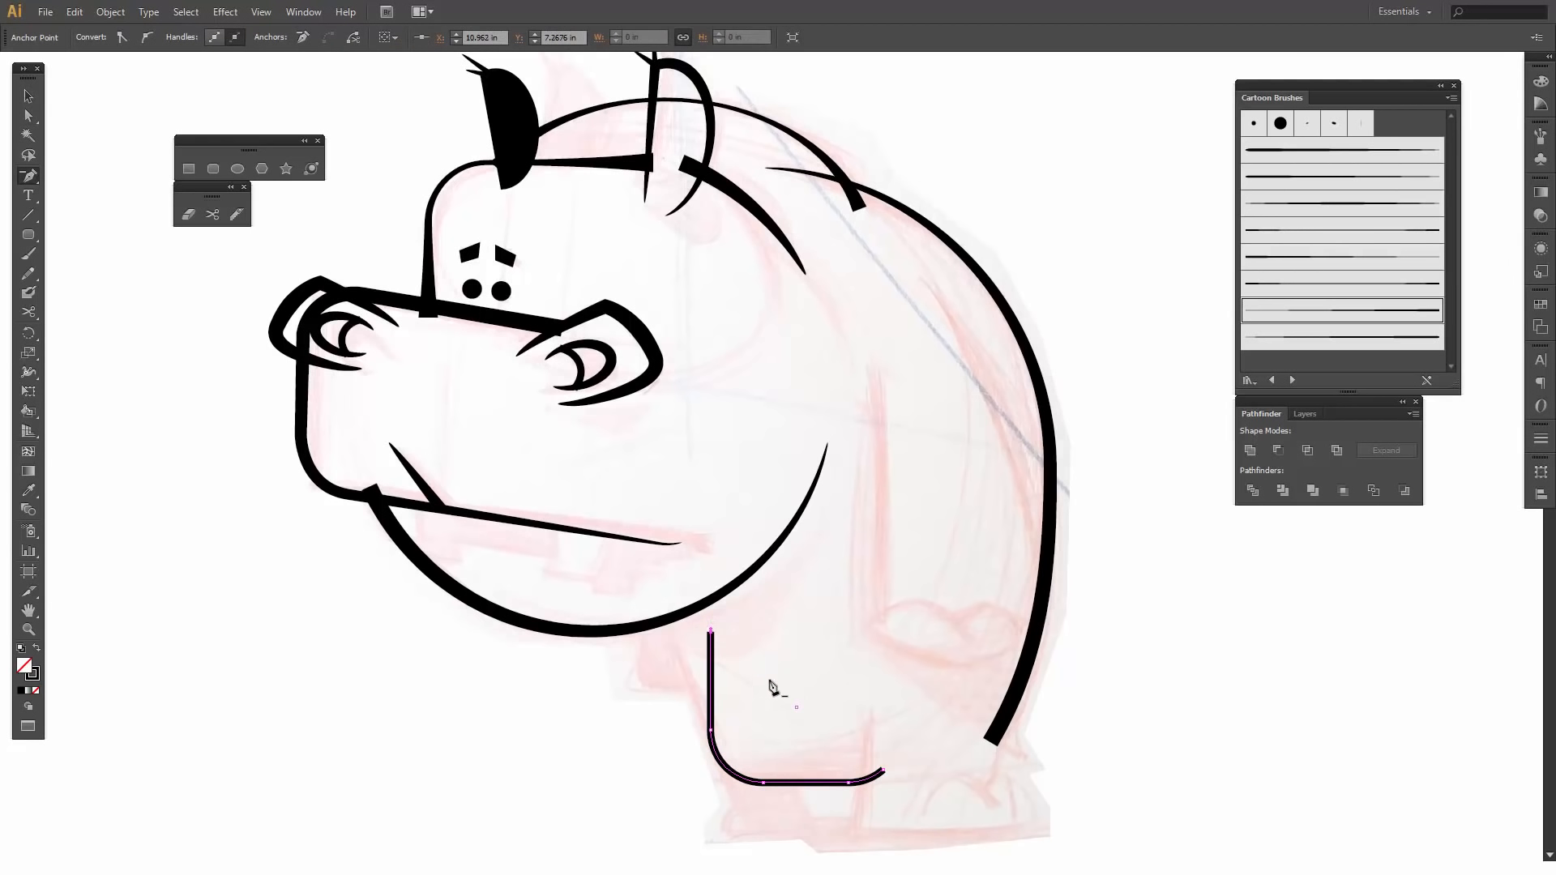
{"action": "key", "text": "a"}
{"action": "left_click", "coordinate": [772, 682]}
{"action": "left_click", "coordinate": [711, 630]}
{"action": "left_click_drag", "start_coordinate": [711, 630], "coordinate": [659, 615]}
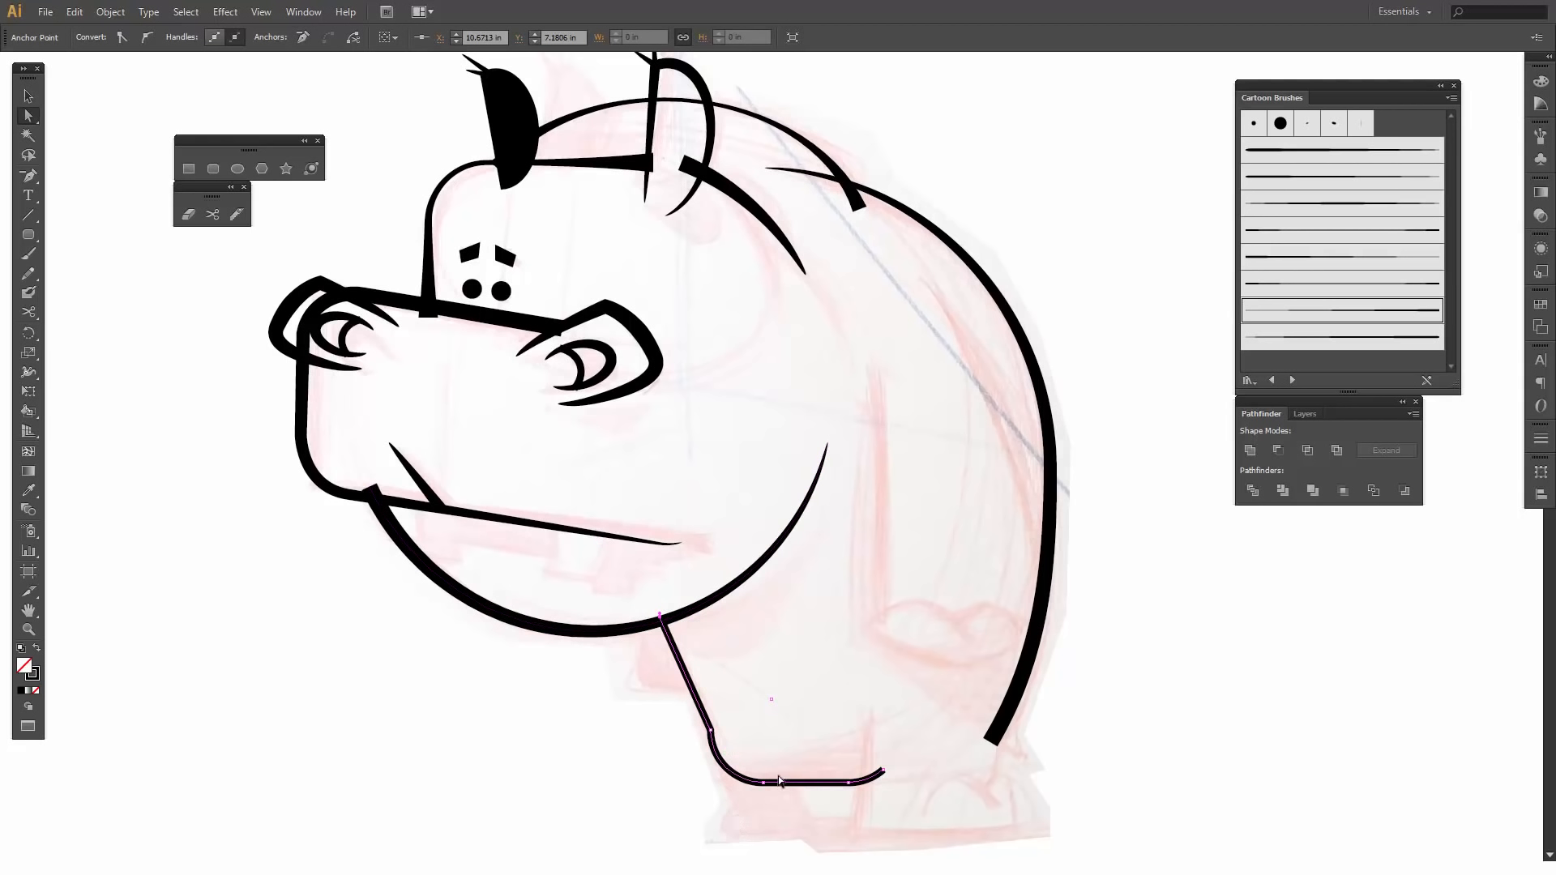
- Delete the anchor point above the chest line's lower corner and extend the remaining corner point's handle forward to bow the line outward
{"action": "key", "text": "p"}
{"action": "left_click", "coordinate": [711, 730]}
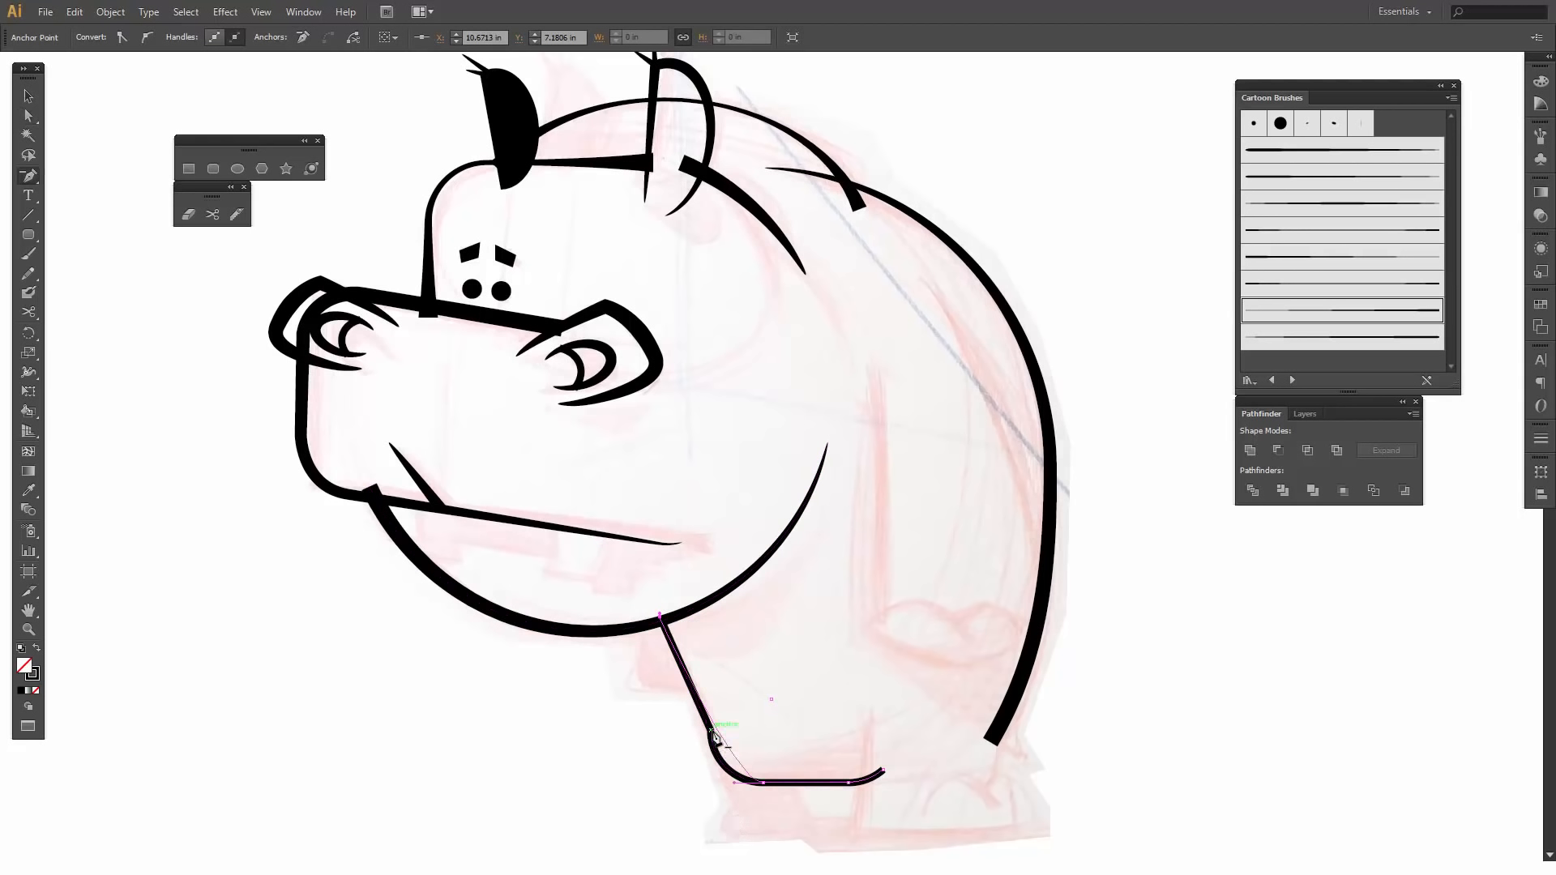
{"action": "key", "text": "a"}
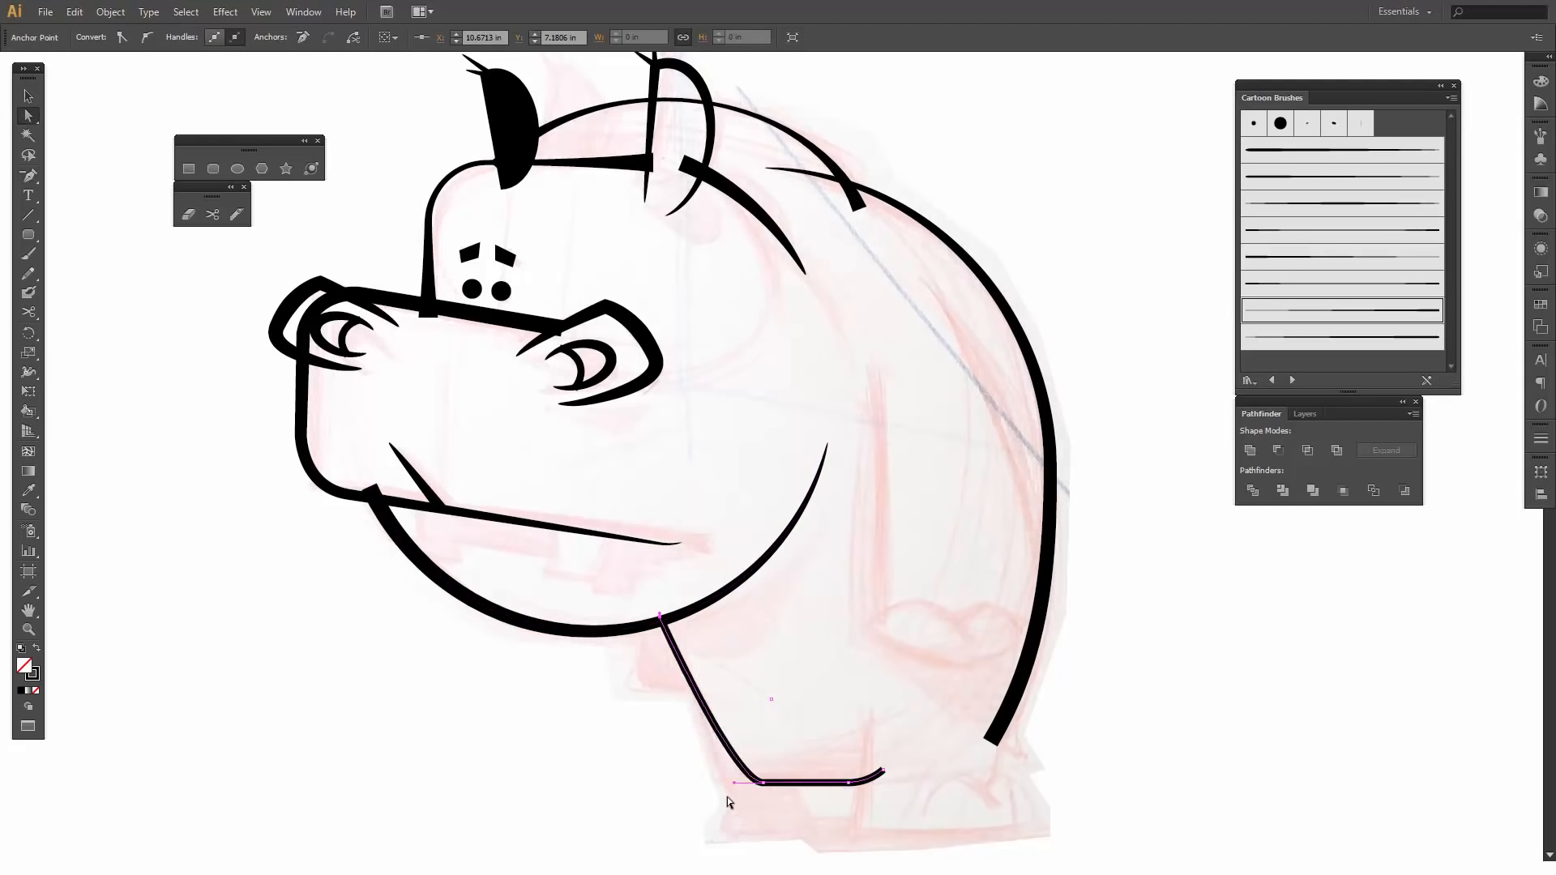
{"action": "left_click_drag", "start_coordinate": [734, 783], "coordinate": [697, 785]}
{"action": "left_click", "coordinate": [655, 745]}
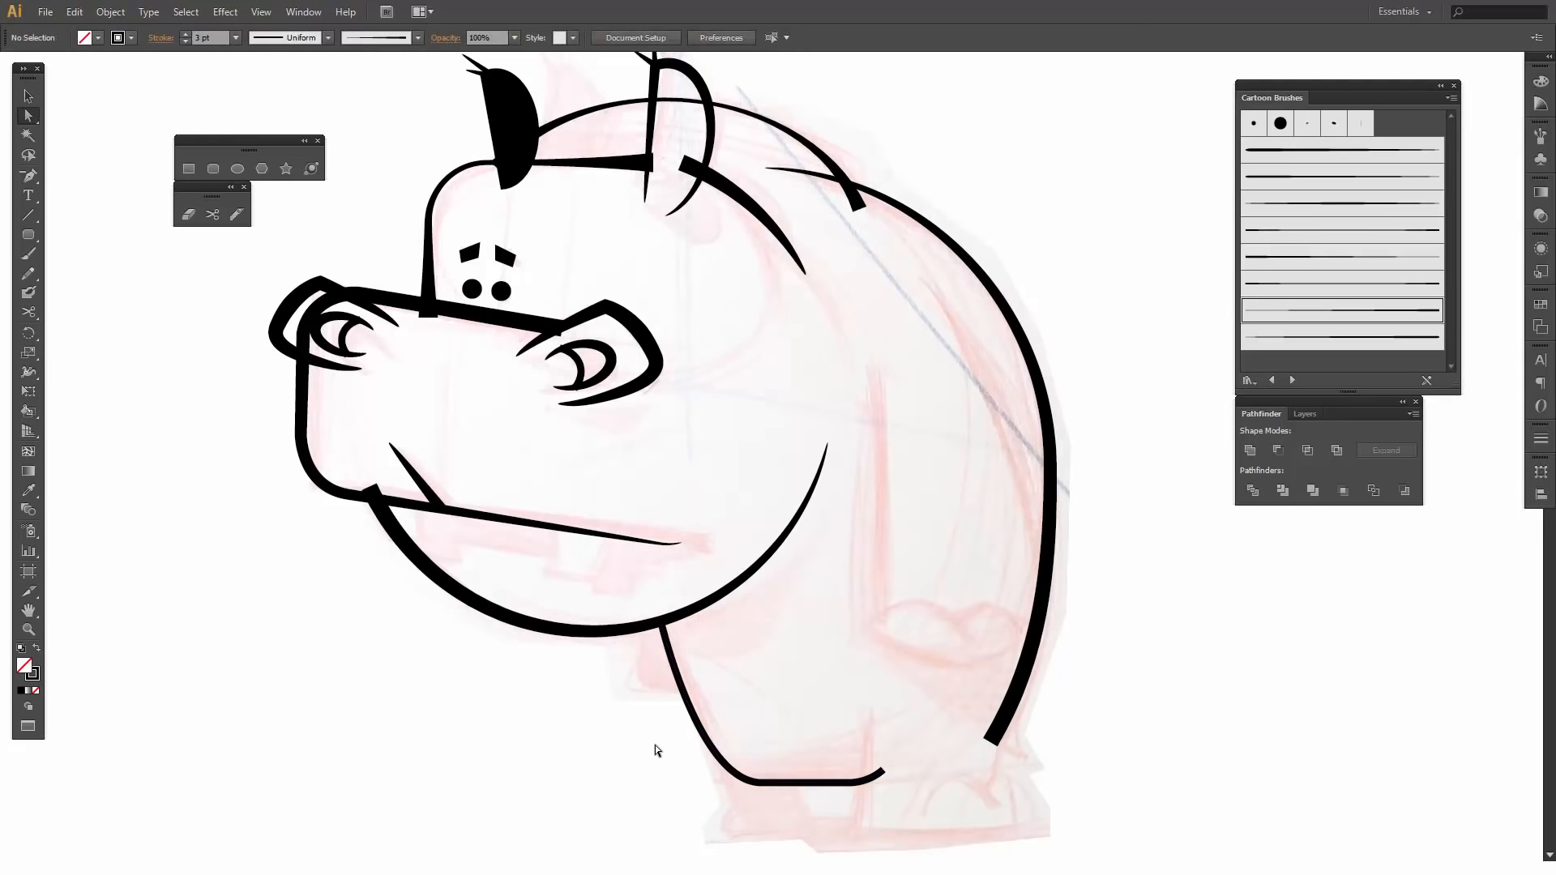
{"action": "left_click", "coordinate": [766, 783]}
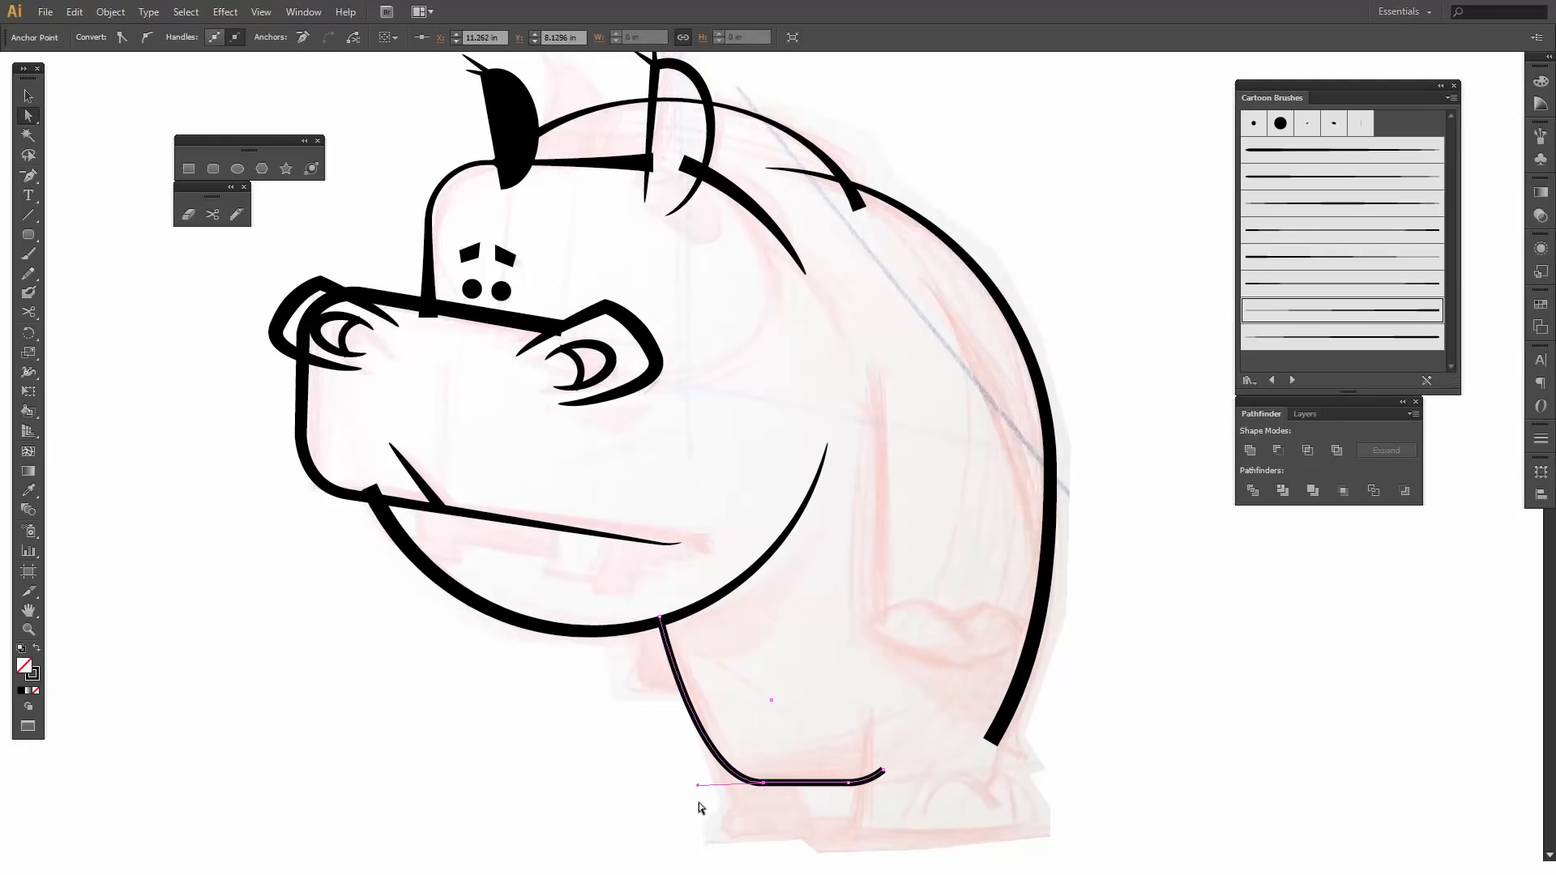
{"action": "left_click_drag", "start_coordinate": [698, 786], "coordinate": [698, 779]}
{"action": "left_click", "coordinate": [693, 809]}
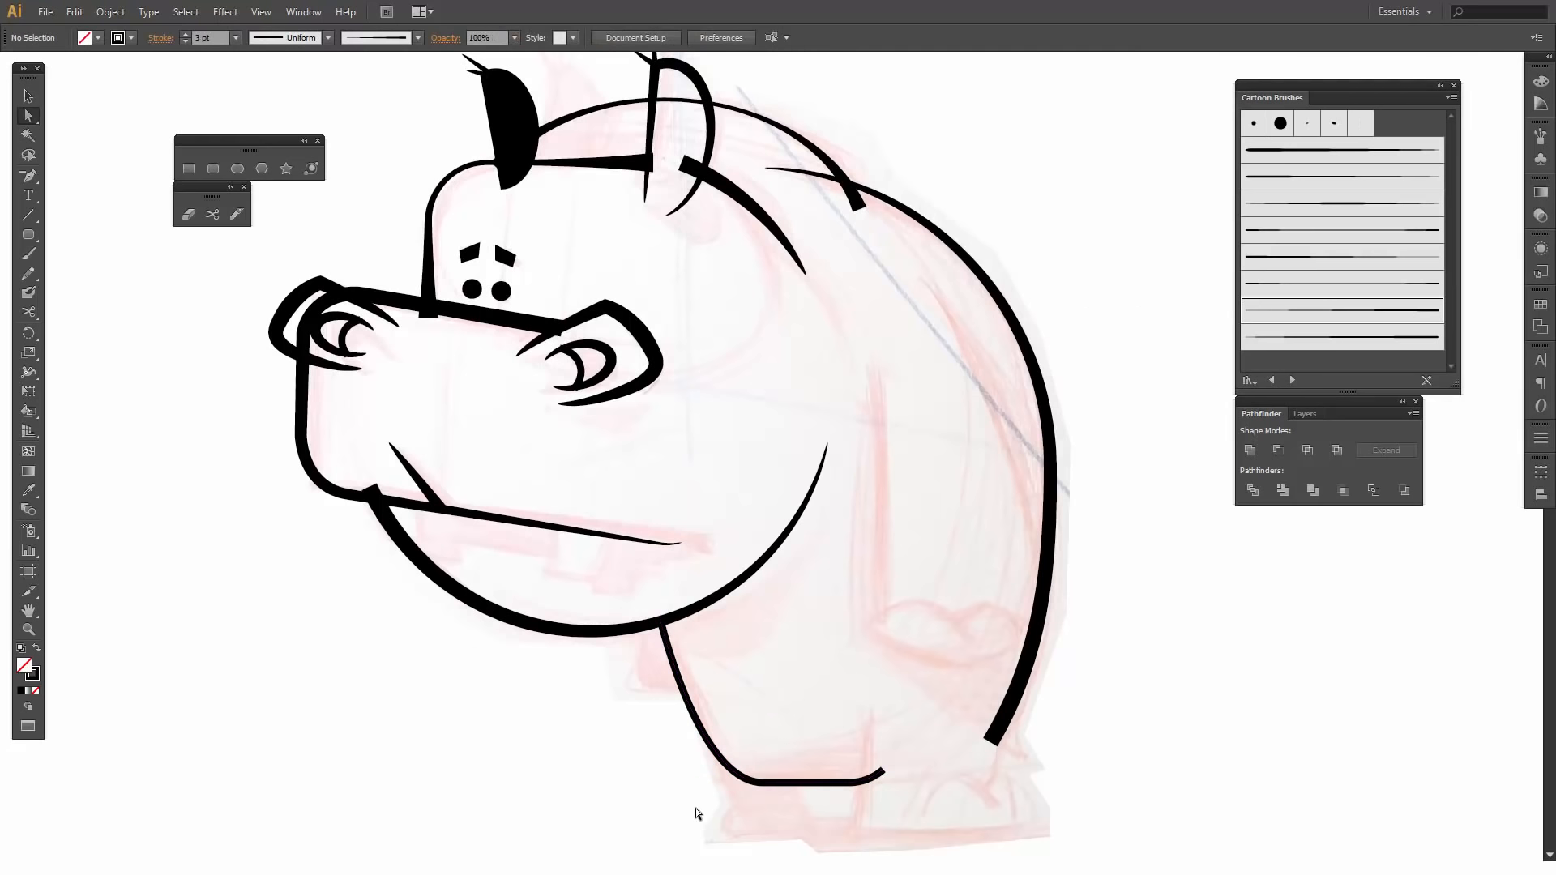
- Extend the belly line's rear end toward the hind foot and straighten its last segment, placing the bend at the sketched leg line
{"action": "left_click_drag", "start_coordinate": [884, 774], "coordinate": [929, 766]}
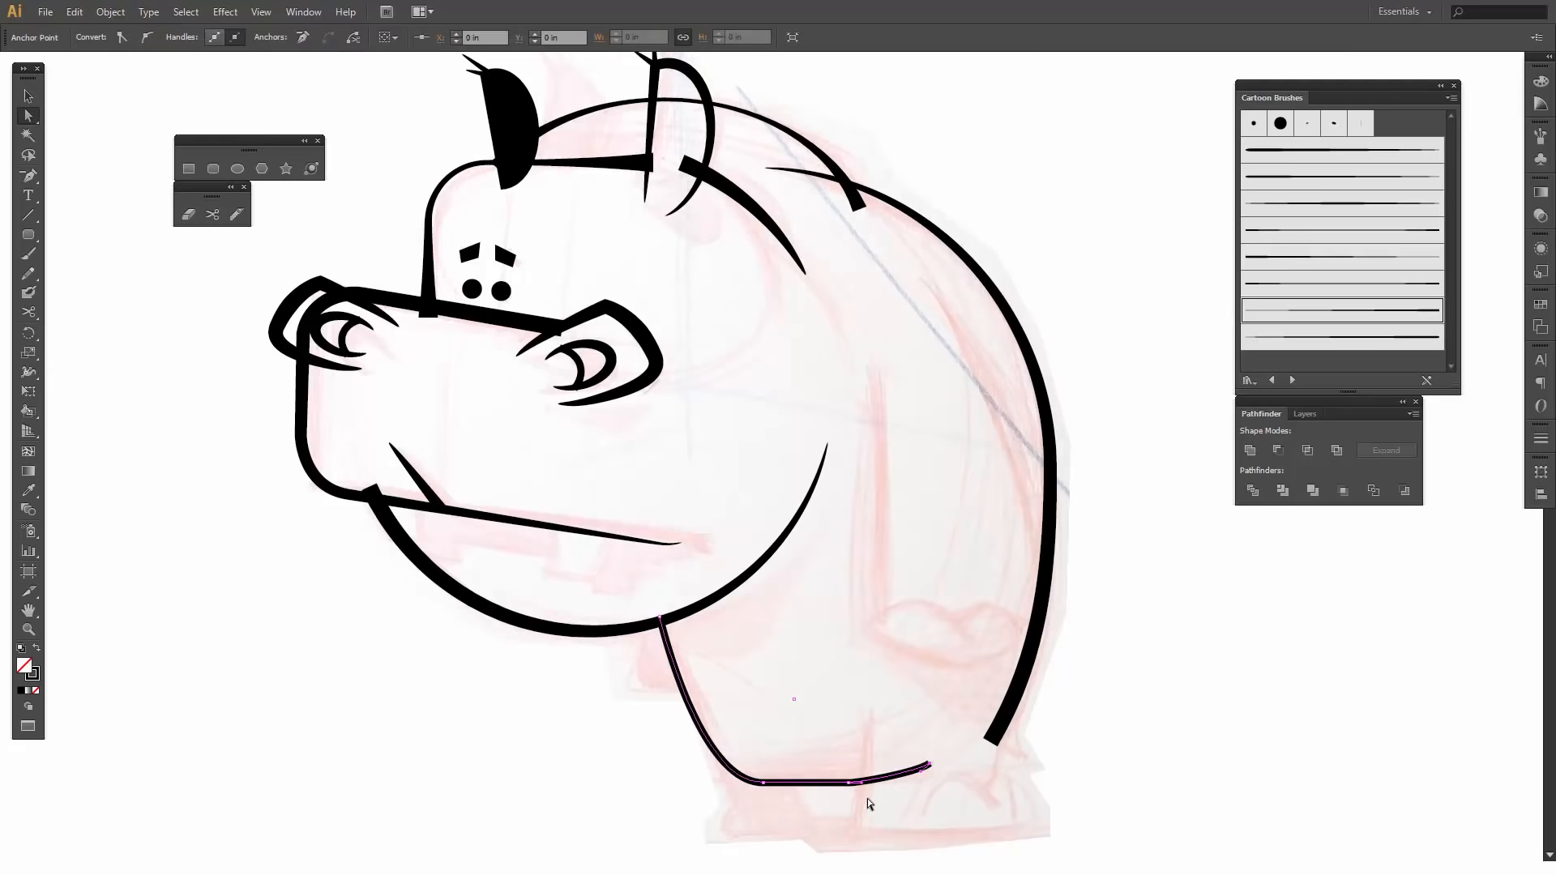
{"action": "key", "text": "shift+c"}
{"action": "left_click", "coordinate": [930, 764]}
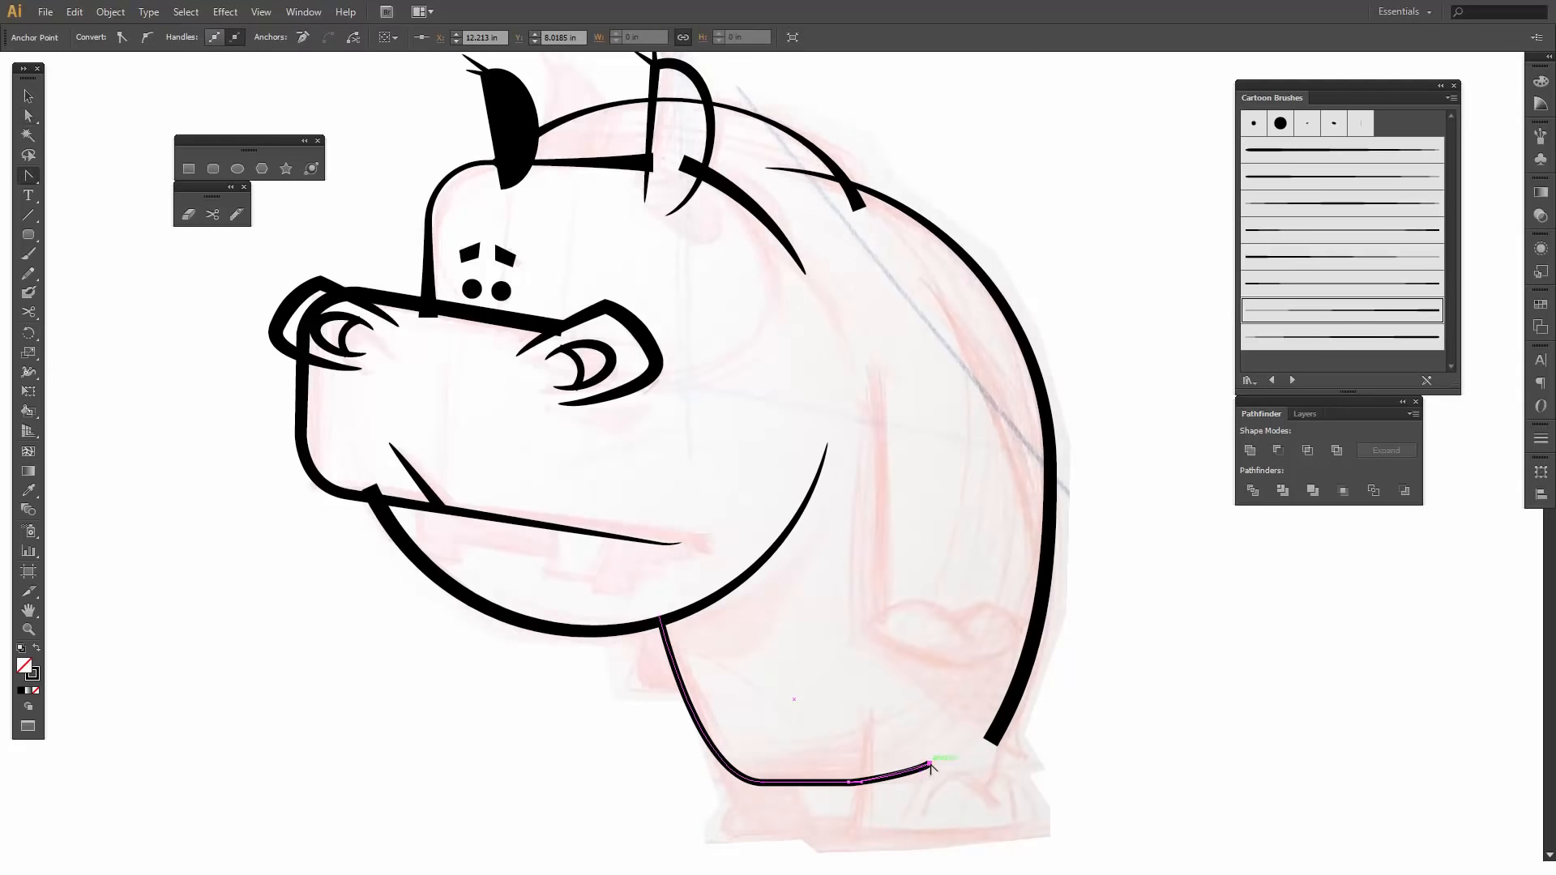
{"action": "key", "text": "a"}
{"action": "left_click_drag", "start_coordinate": [929, 764], "coordinate": [867, 781]}
{"action": "left_click", "coordinate": [868, 790]}
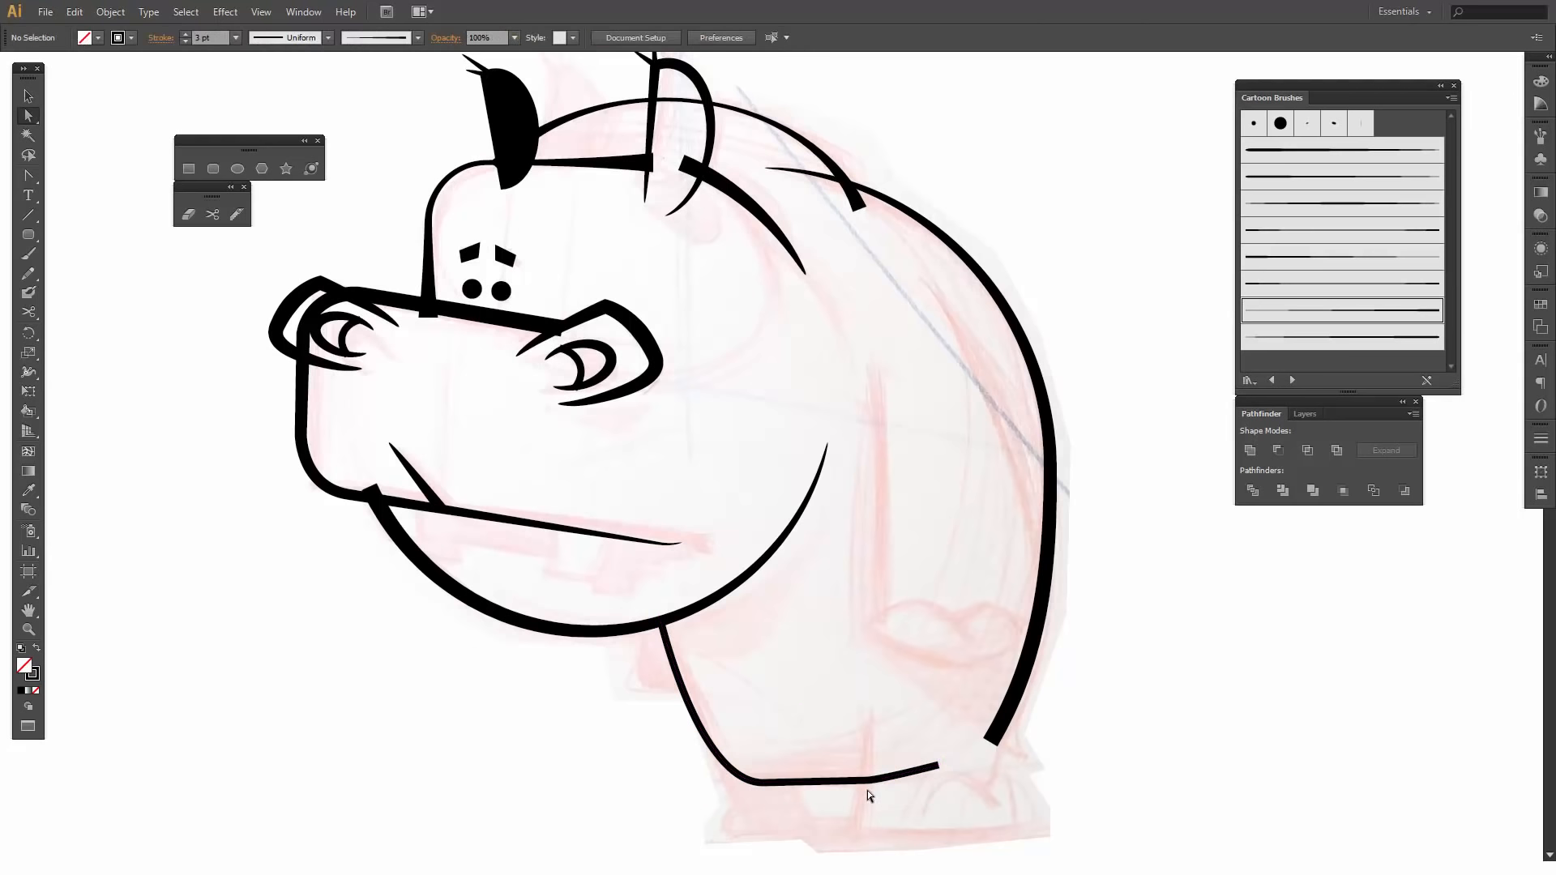
- Lower the anchor point at the belly line's bend slightly to level the bottom segment
{"action": "left_click", "coordinate": [866, 780]}
{"action": "left_click", "coordinate": [867, 783]}
{"action": "key", "text": "ctrl+shift+a"}
{"action": "left_click", "coordinate": [866, 782]}
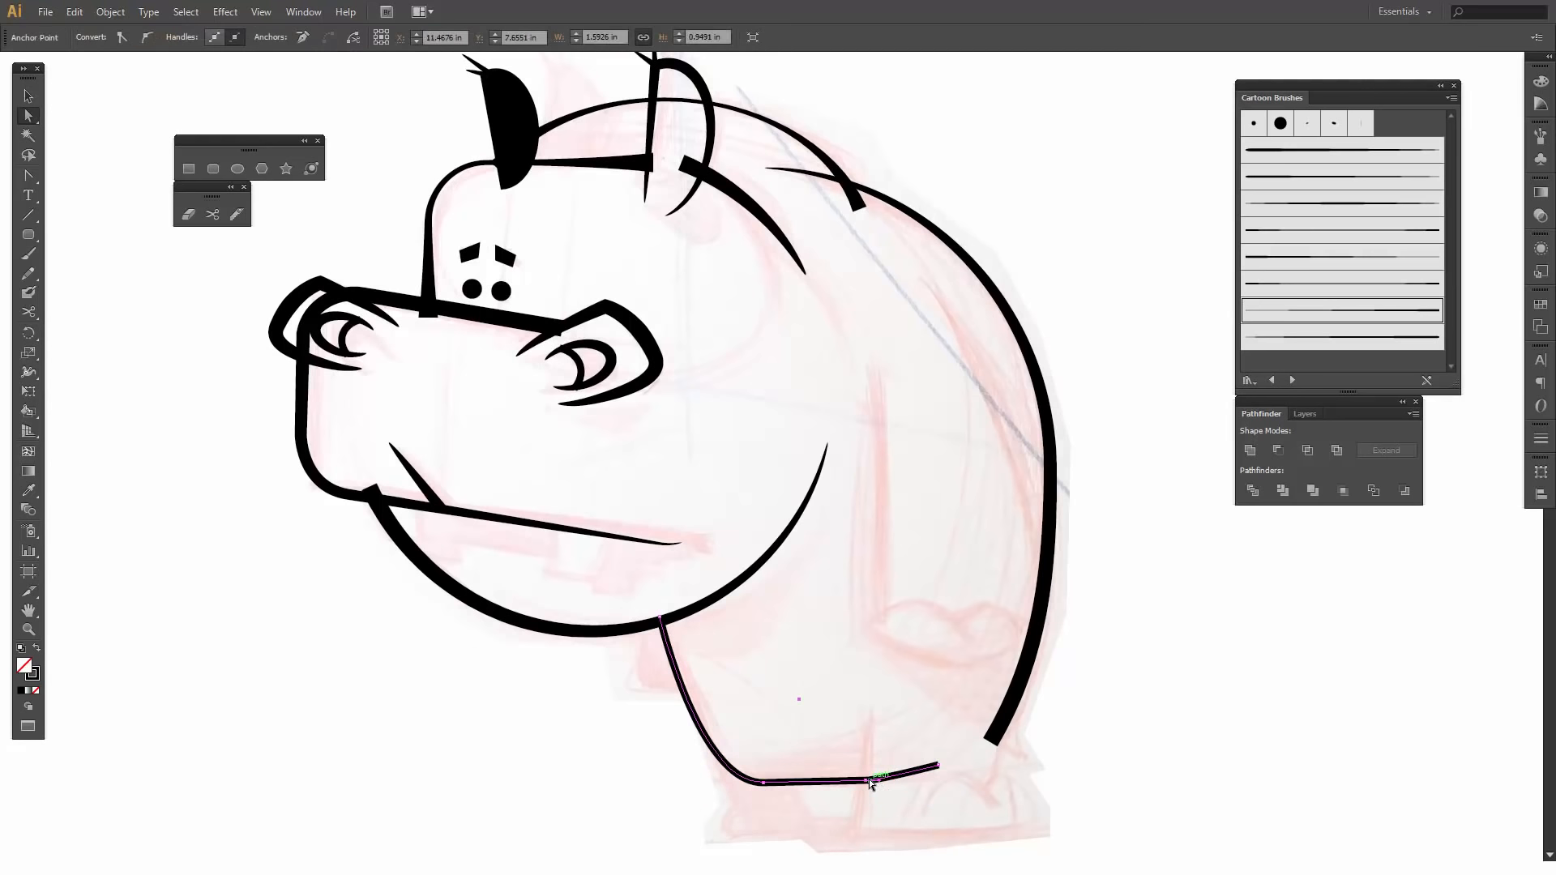
{"action": "left_click_drag", "start_coordinate": [866, 781], "coordinate": [866, 783]}
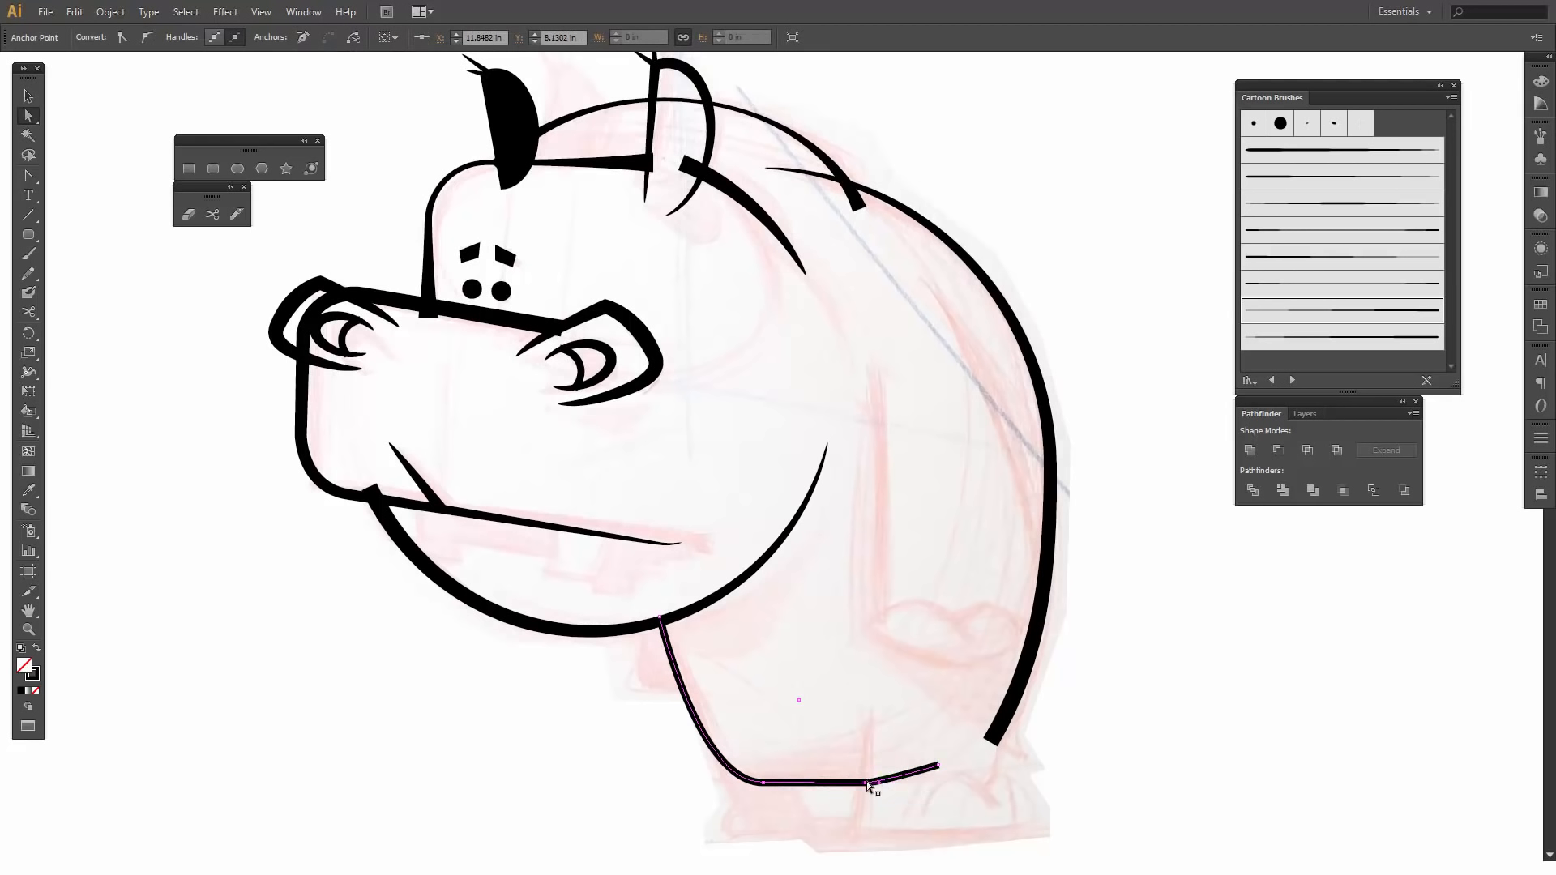
{"action": "left_click_drag", "start_coordinate": [868, 782], "coordinate": [864, 784]}
{"action": "left_click", "coordinate": [909, 806]}
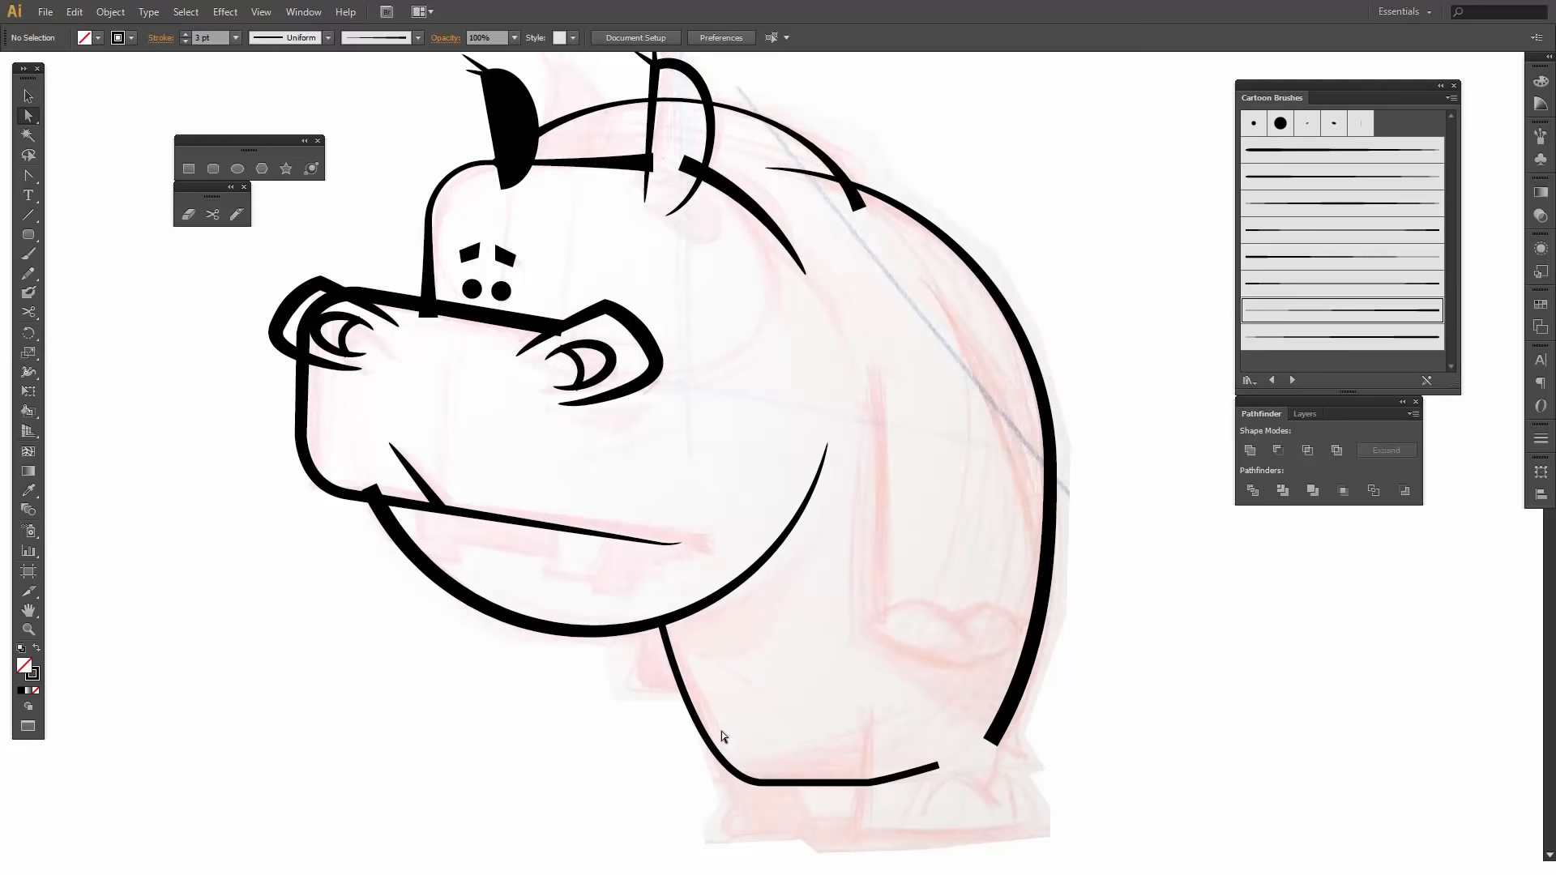
- Set the stroke weight of the chest and belly line to 5 pt
{"action": "left_click", "coordinate": [709, 752]}
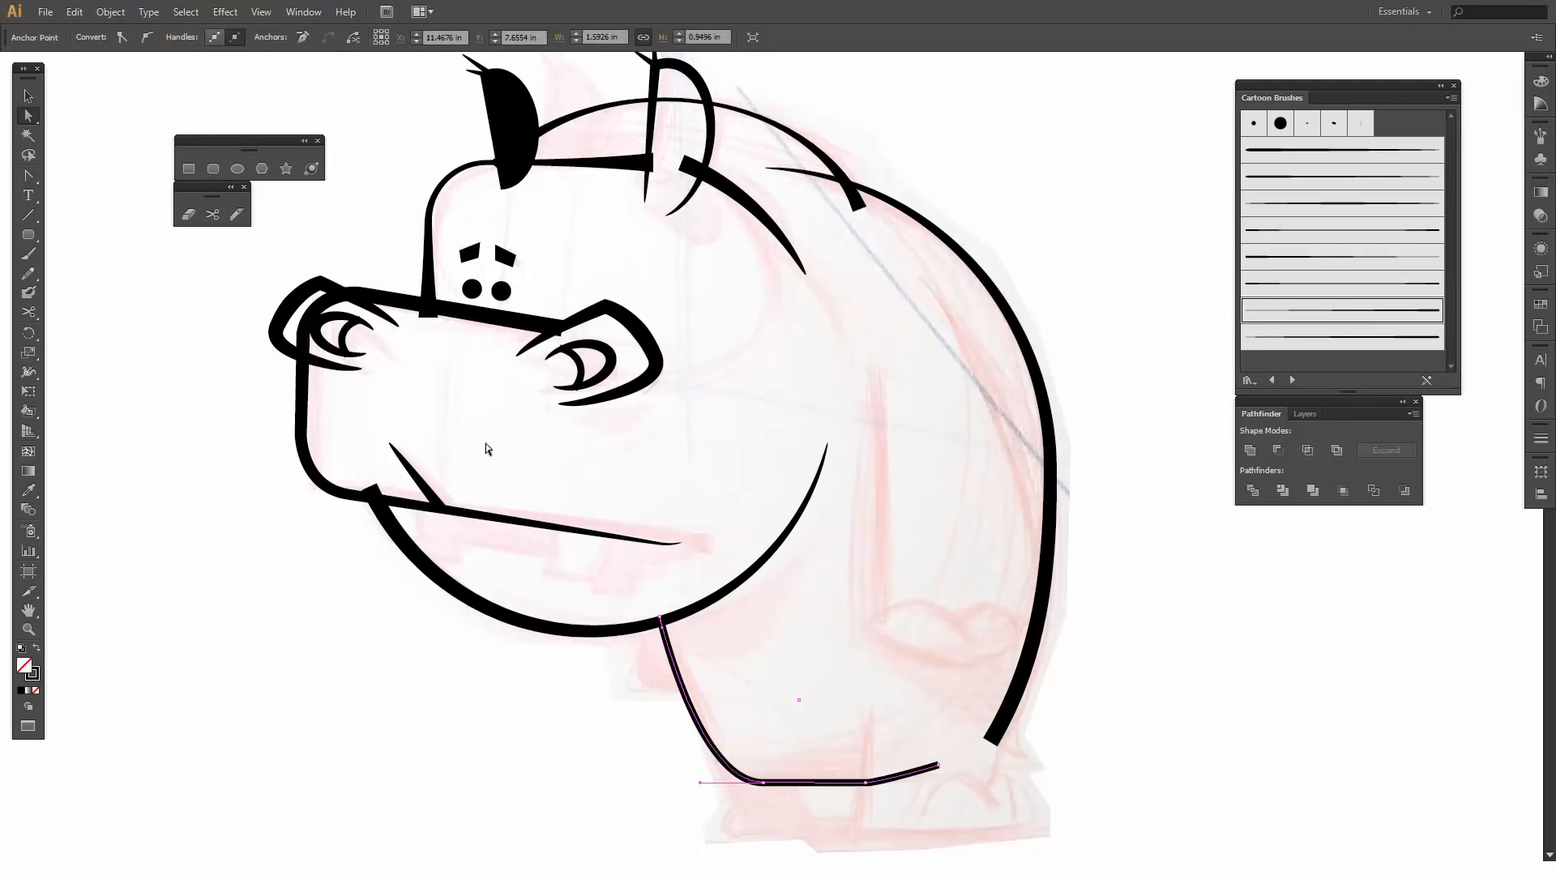
{"action": "left_click", "coordinate": [28, 97]}
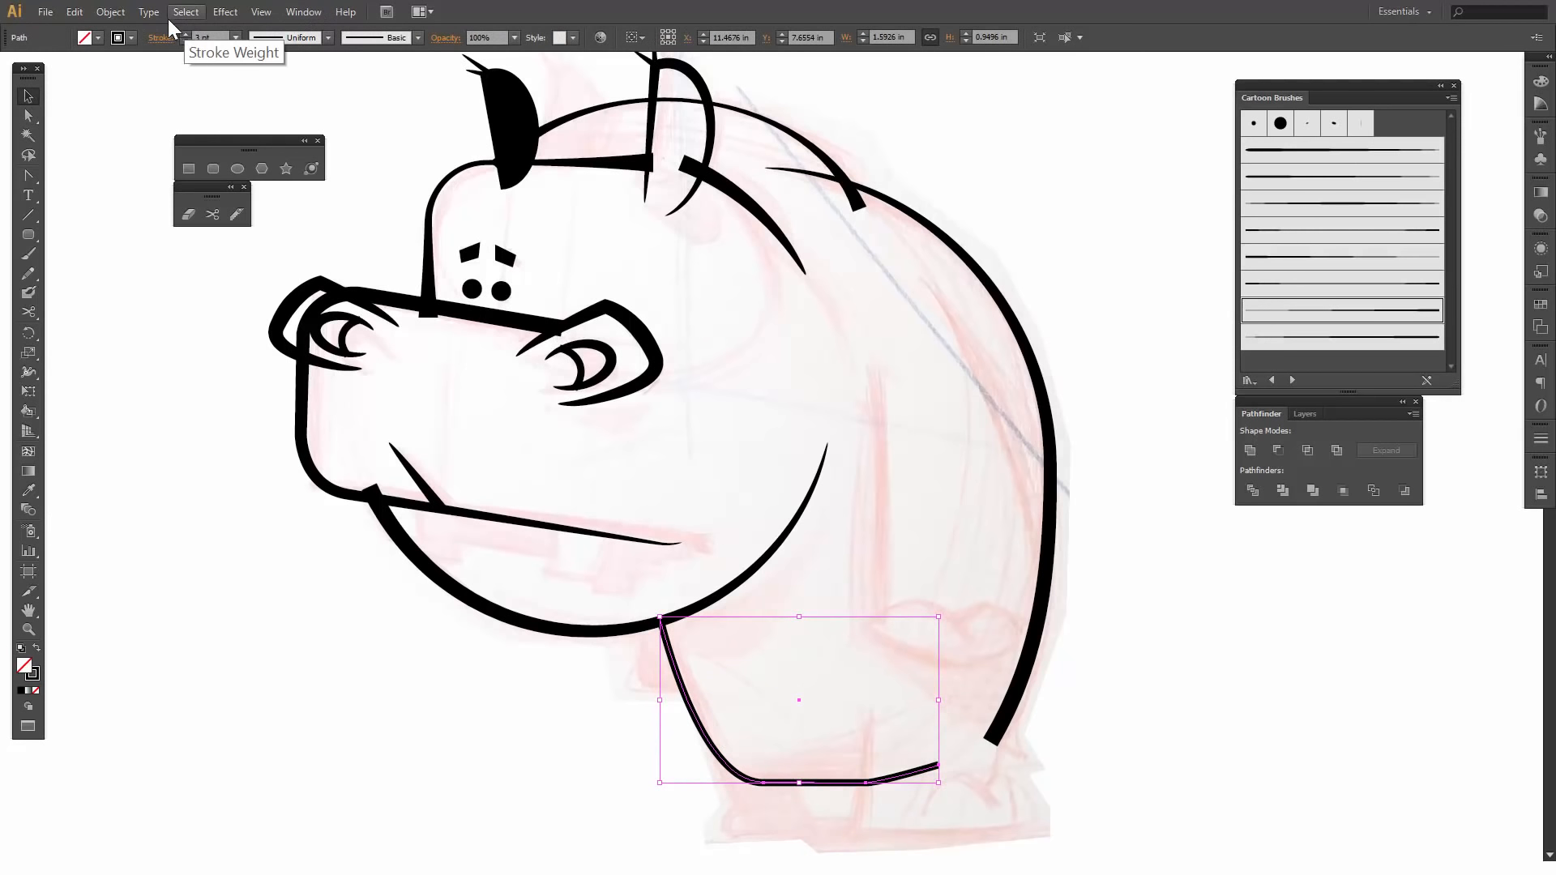
{"action": "left_click", "coordinate": [185, 31]}
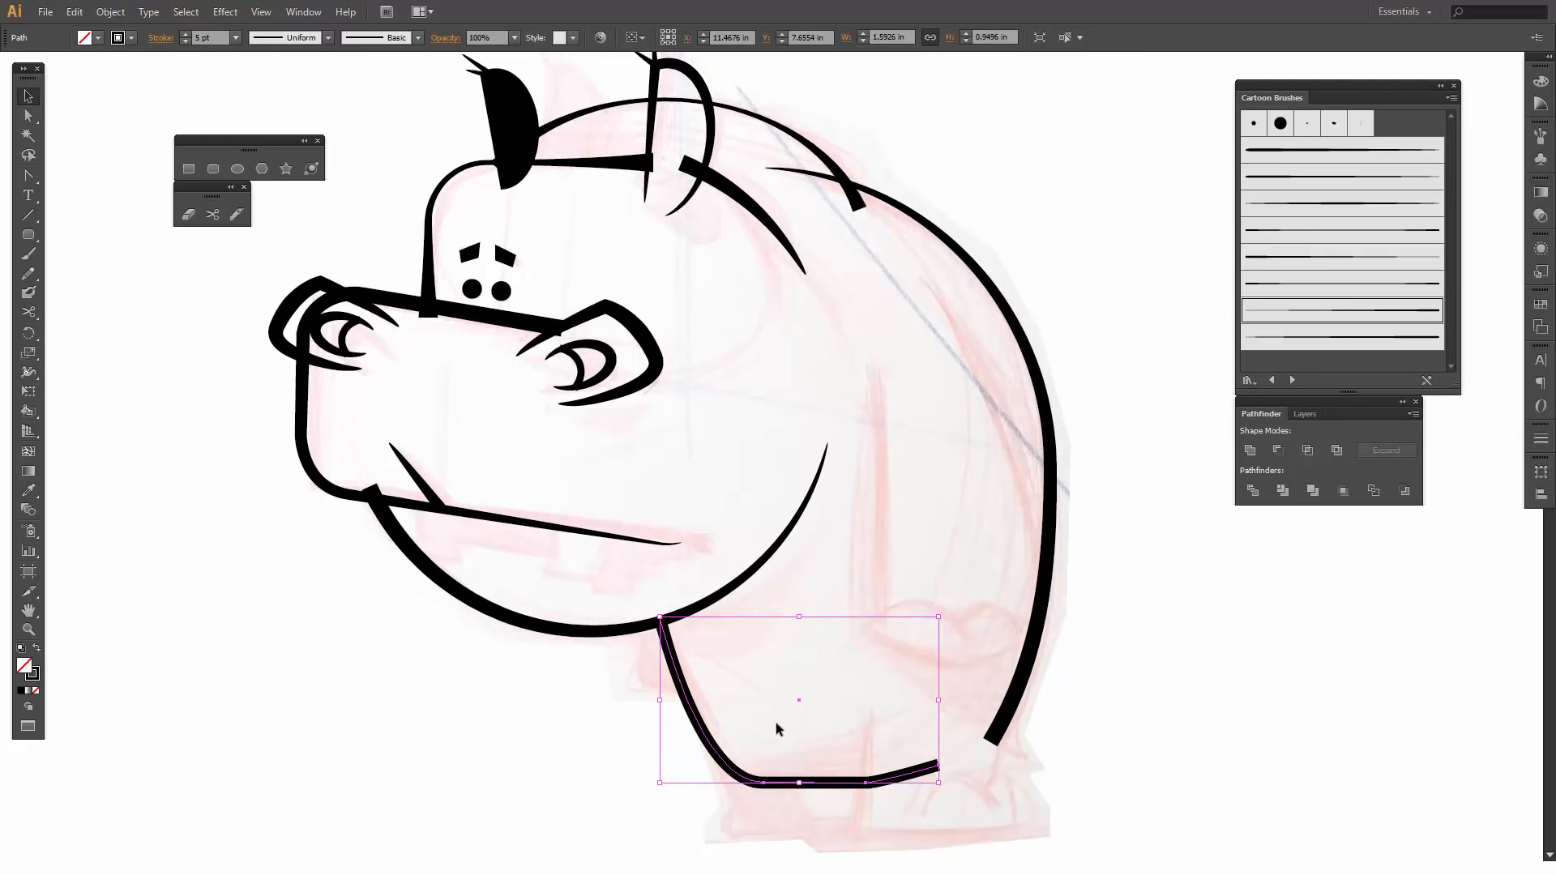
{"action": "left_click", "coordinate": [900, 767]}
{"action": "left_click", "coordinate": [894, 777]}
- Cut the belly line with the Scissors tool at the sketched hind leg and delete the short rear segment
{"action": "left_click", "coordinate": [213, 214]}
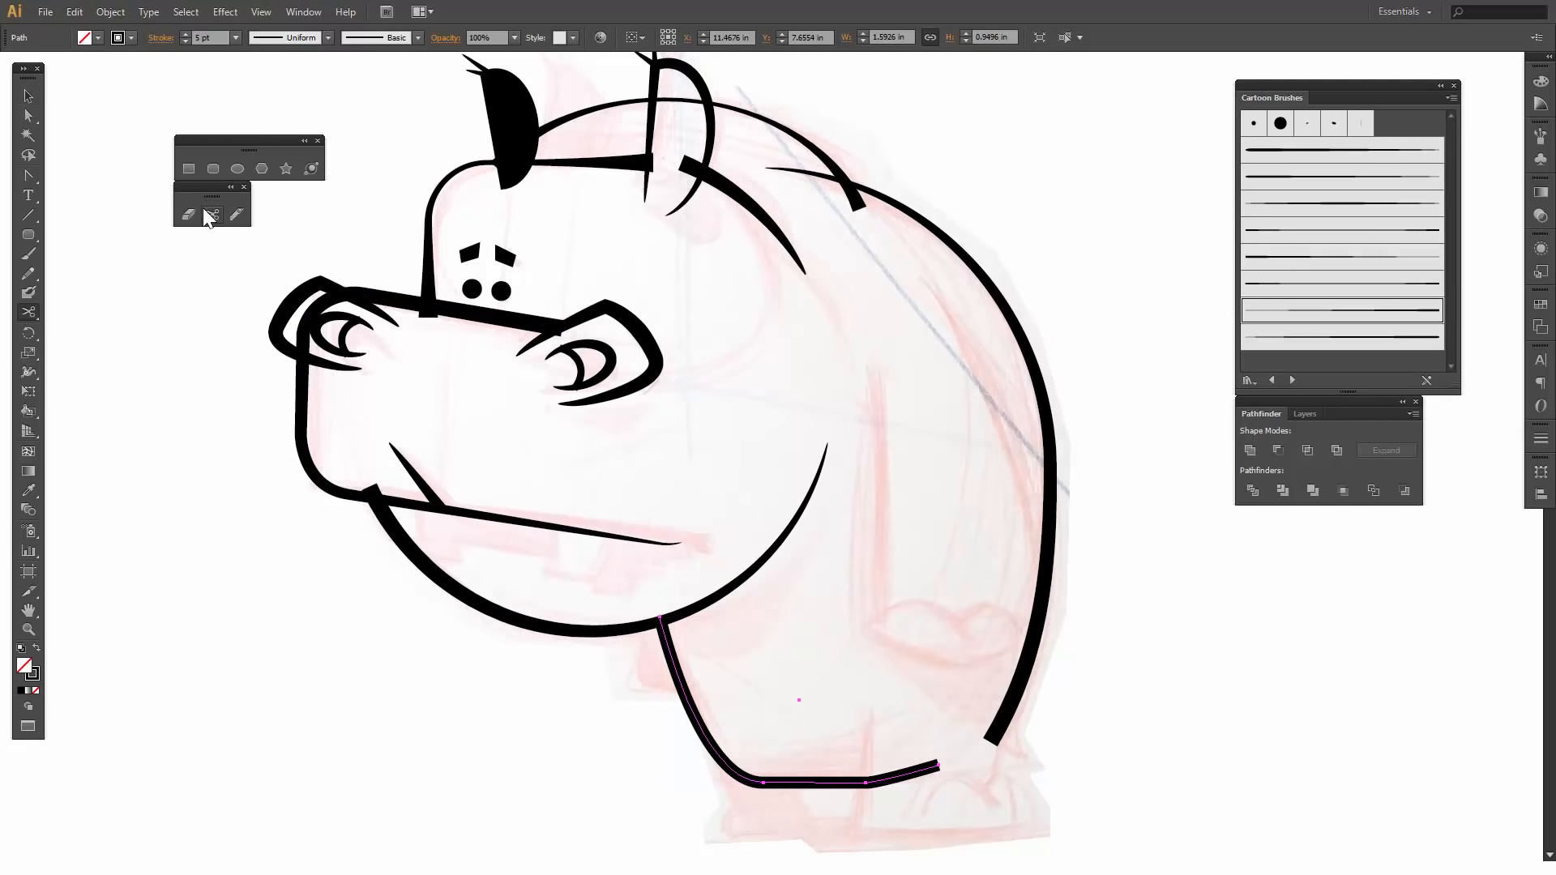
{"action": "left_click", "coordinate": [876, 782]}
{"action": "key", "text": "v"}
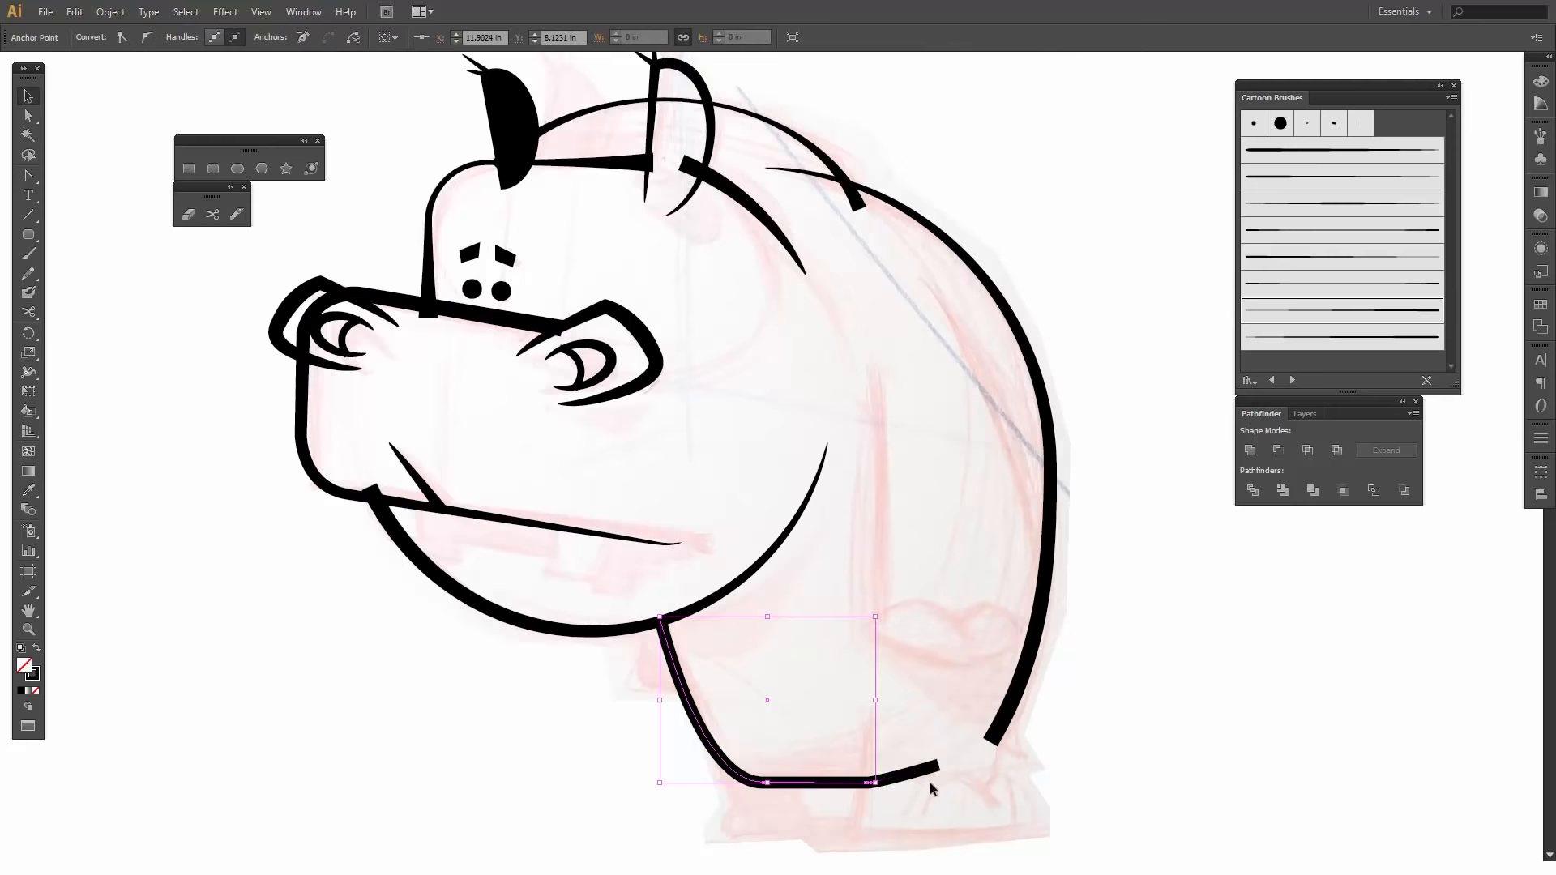
{"action": "left_click", "coordinate": [931, 787]}
{"action": "left_click", "coordinate": [908, 774]}
{"action": "key", "text": "Delete"}
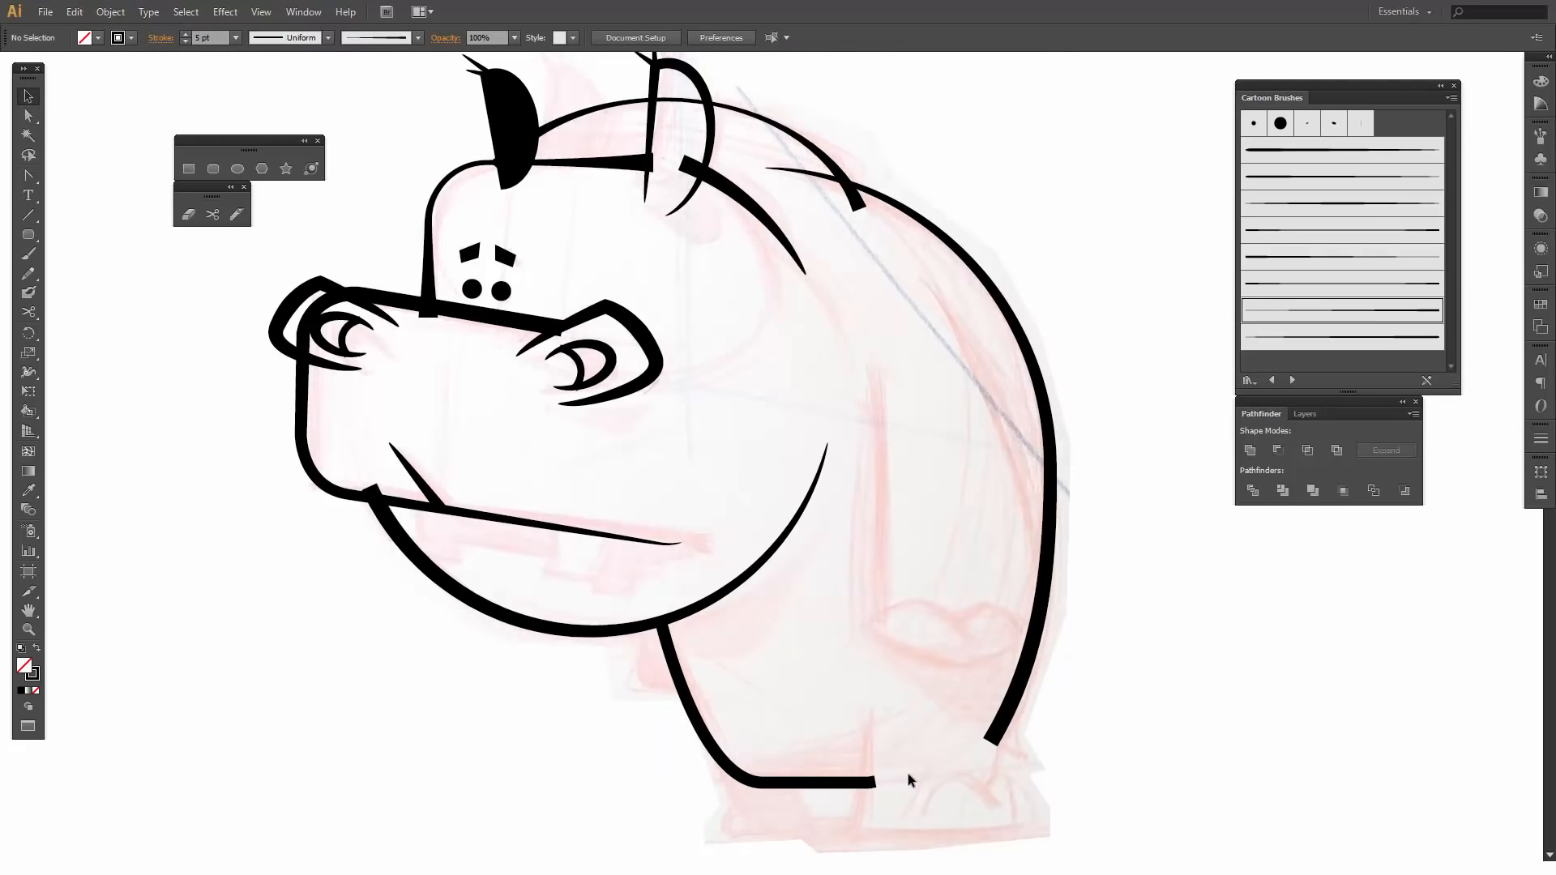
{"action": "left_click", "coordinate": [238, 169]}
{"action": "left_click", "coordinate": [213, 168]}
{"action": "left_click_drag", "start_coordinate": [868, 703], "coordinate": [977, 822]}
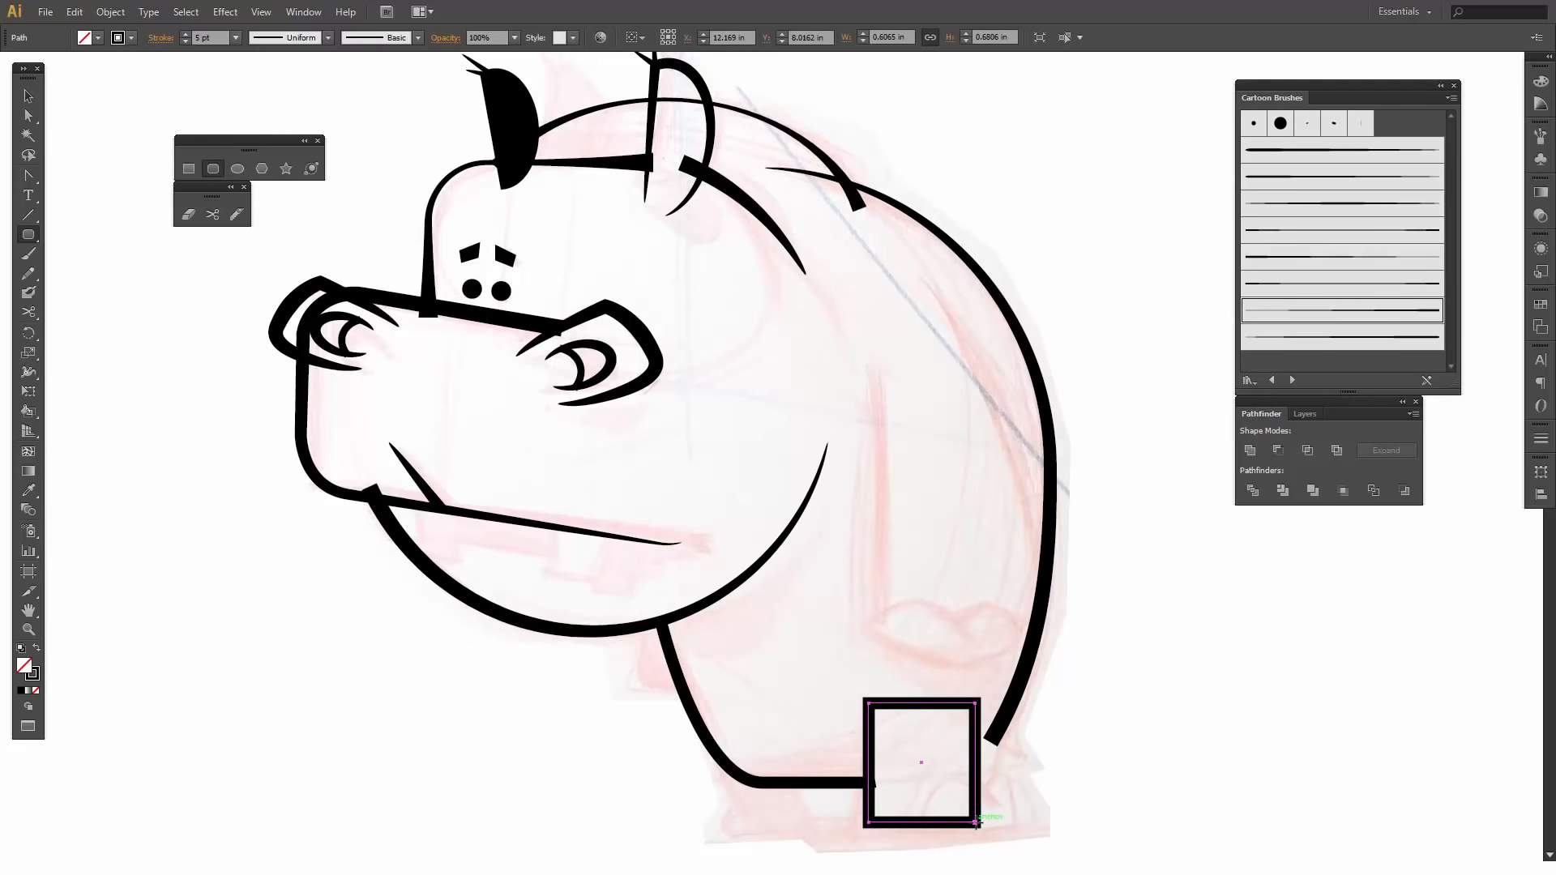
{"action": "left_click", "coordinate": [860, 545]}
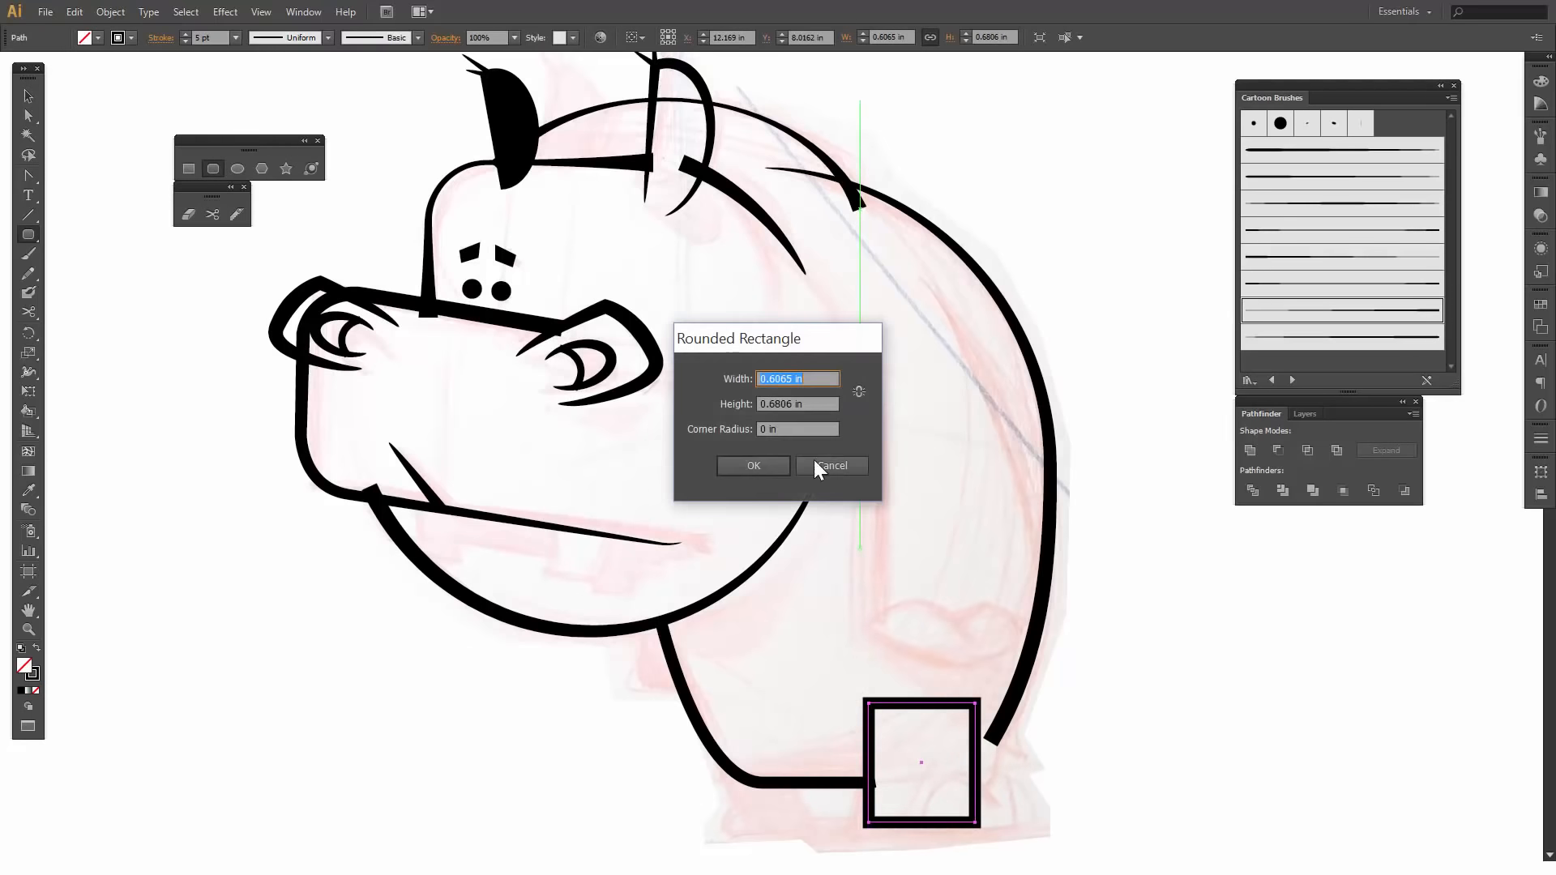
{"action": "double_click", "coordinate": [762, 430]}
{"action": "type", "text": ".3"}
{"action": "left_click", "coordinate": [781, 467]}
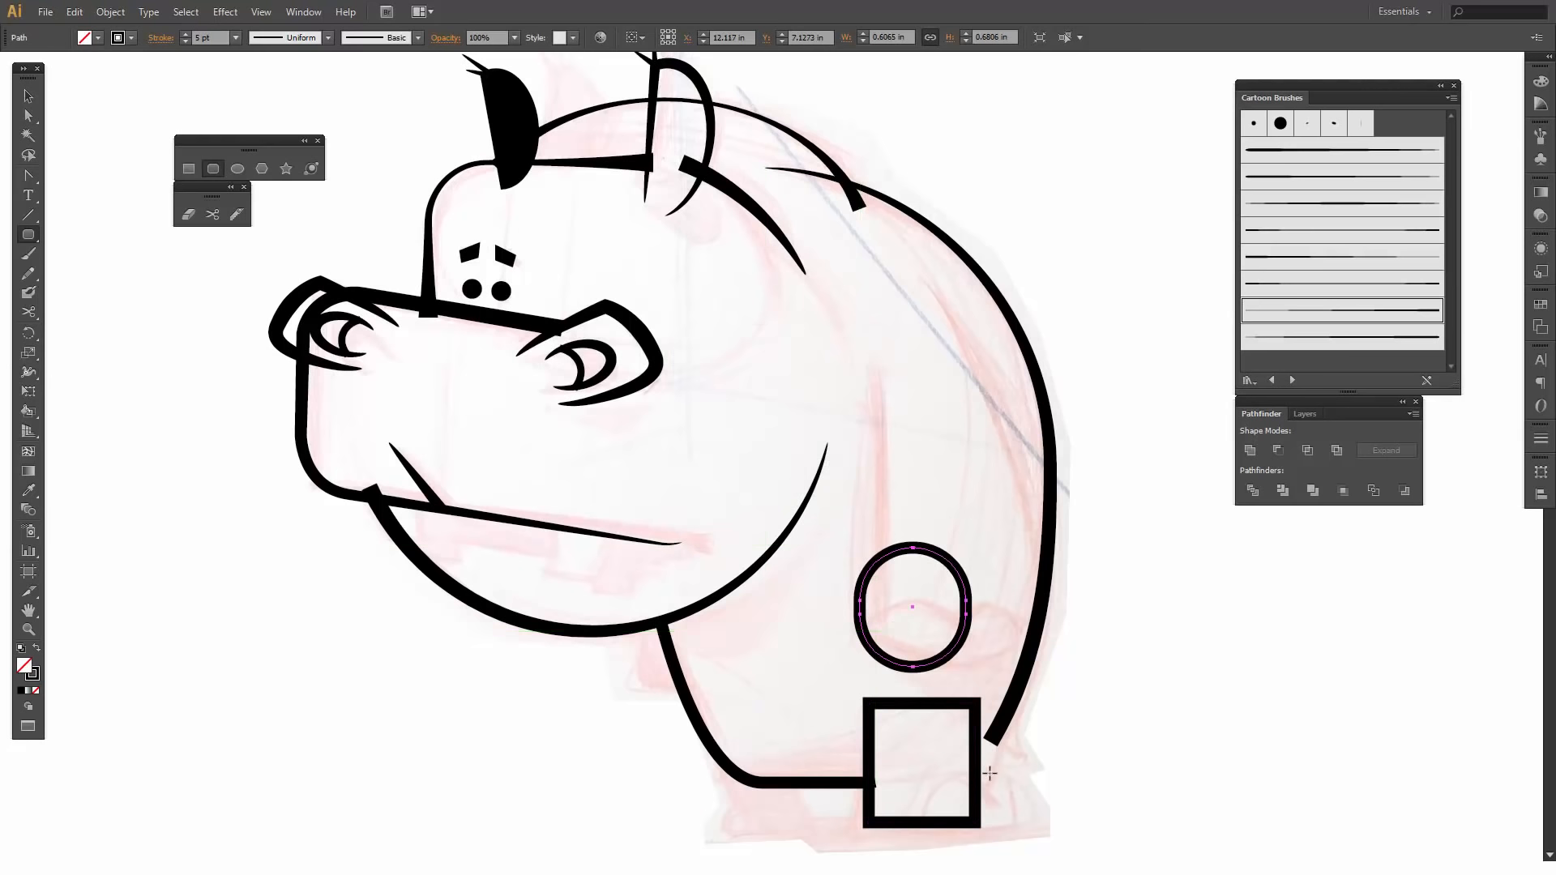
{"action": "key", "text": "v"}
{"action": "left_click", "coordinate": [1014, 751]}
{"action": "left_click", "coordinate": [977, 774]}
{"action": "key", "text": "Delete"}
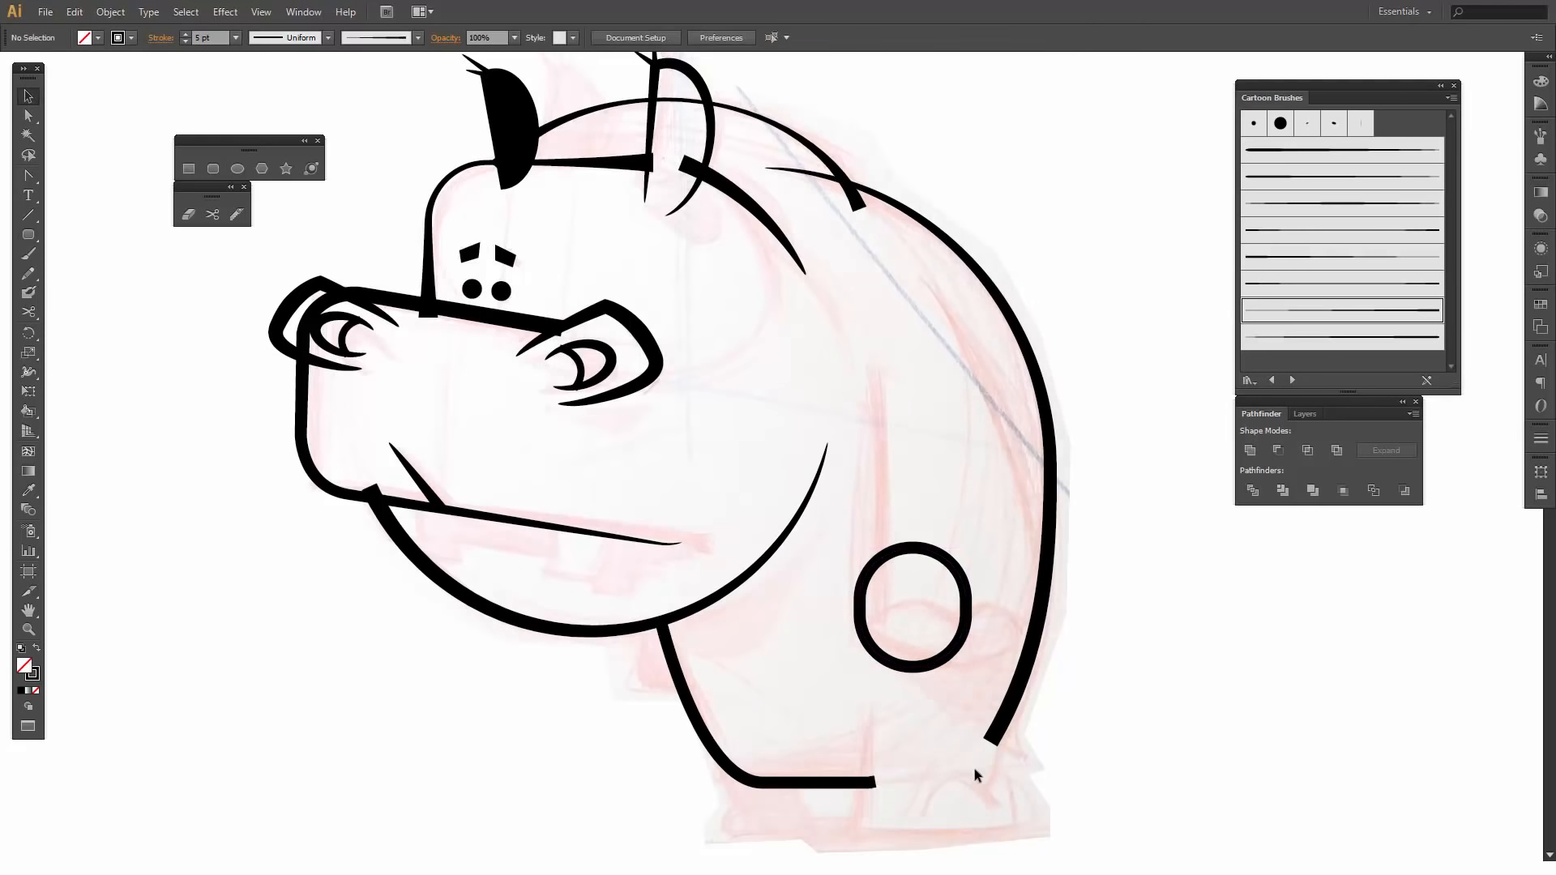
{"action": "left_click", "coordinate": [926, 668]}
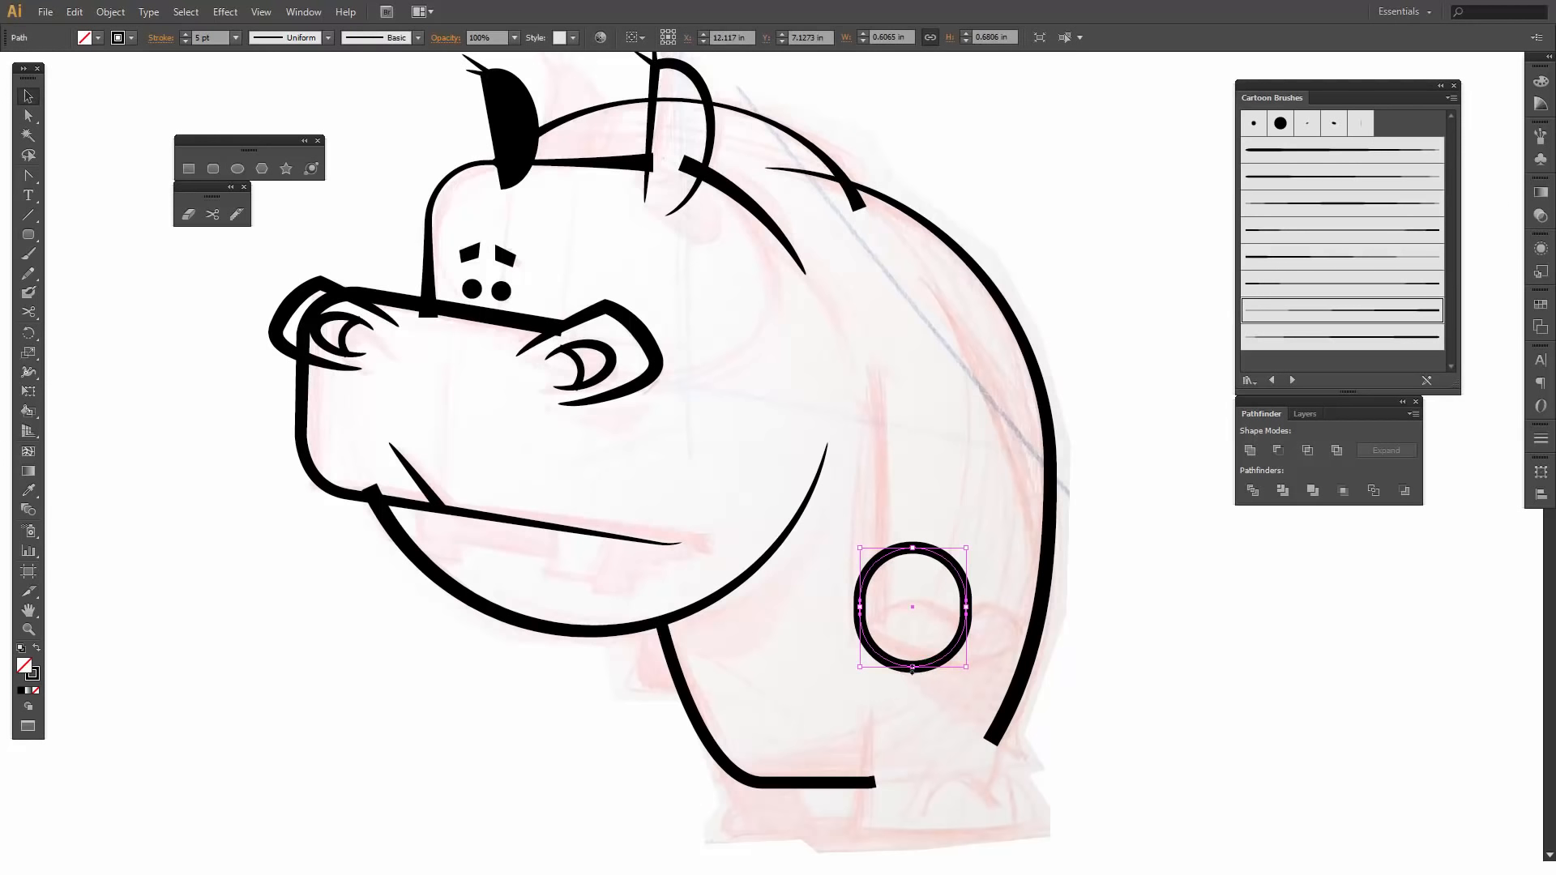
{"action": "left_click_drag", "start_coordinate": [920, 685], "coordinate": [928, 761]}
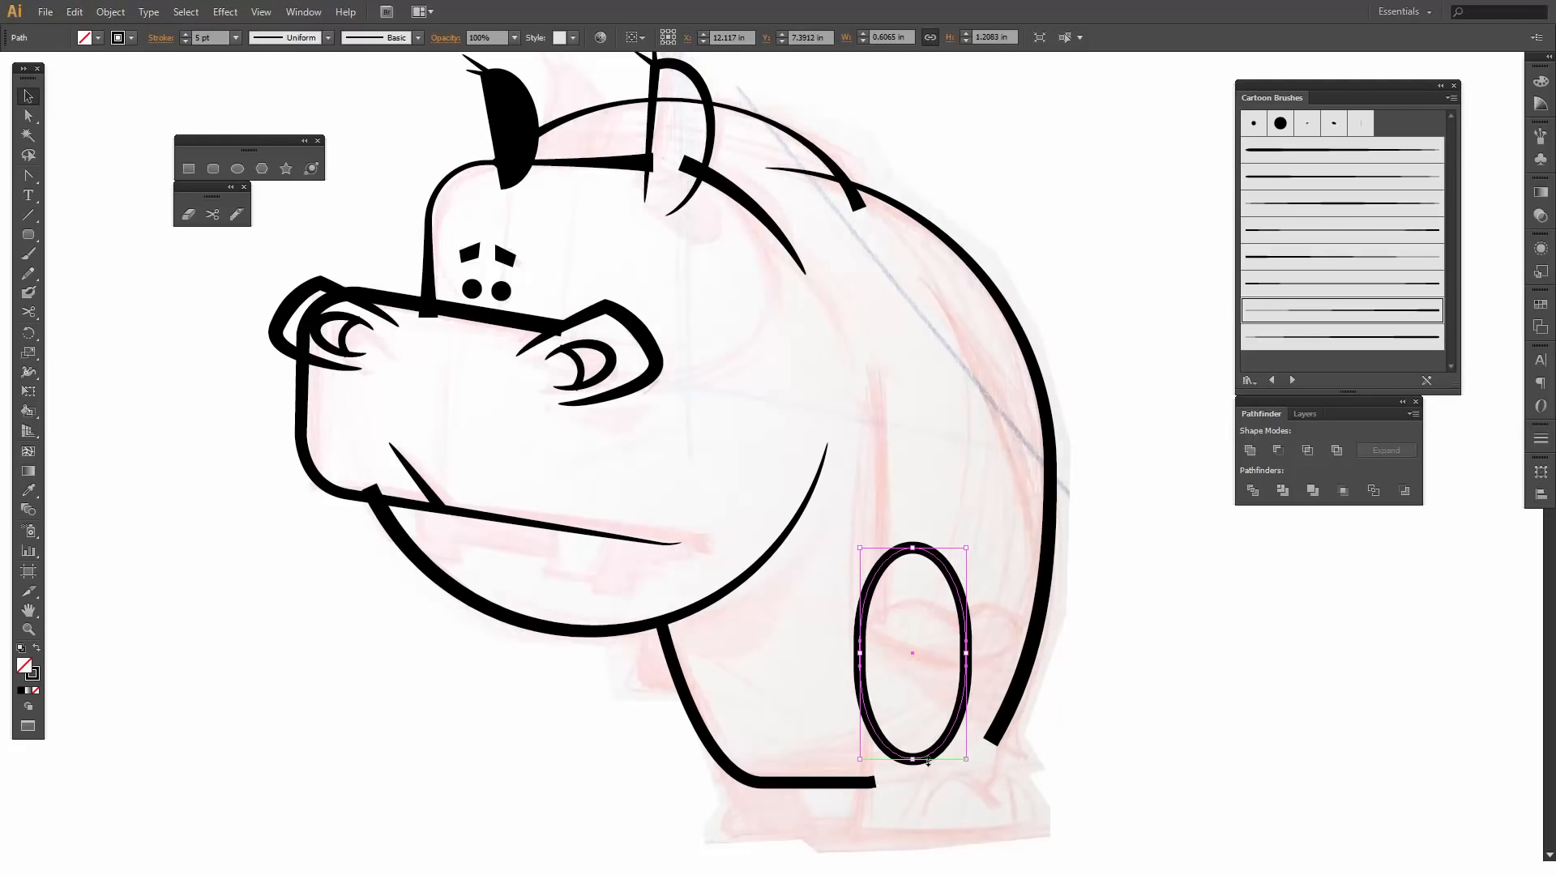
{"action": "key", "text": "ctrl+z"}
{"action": "key", "text": "Delete"}
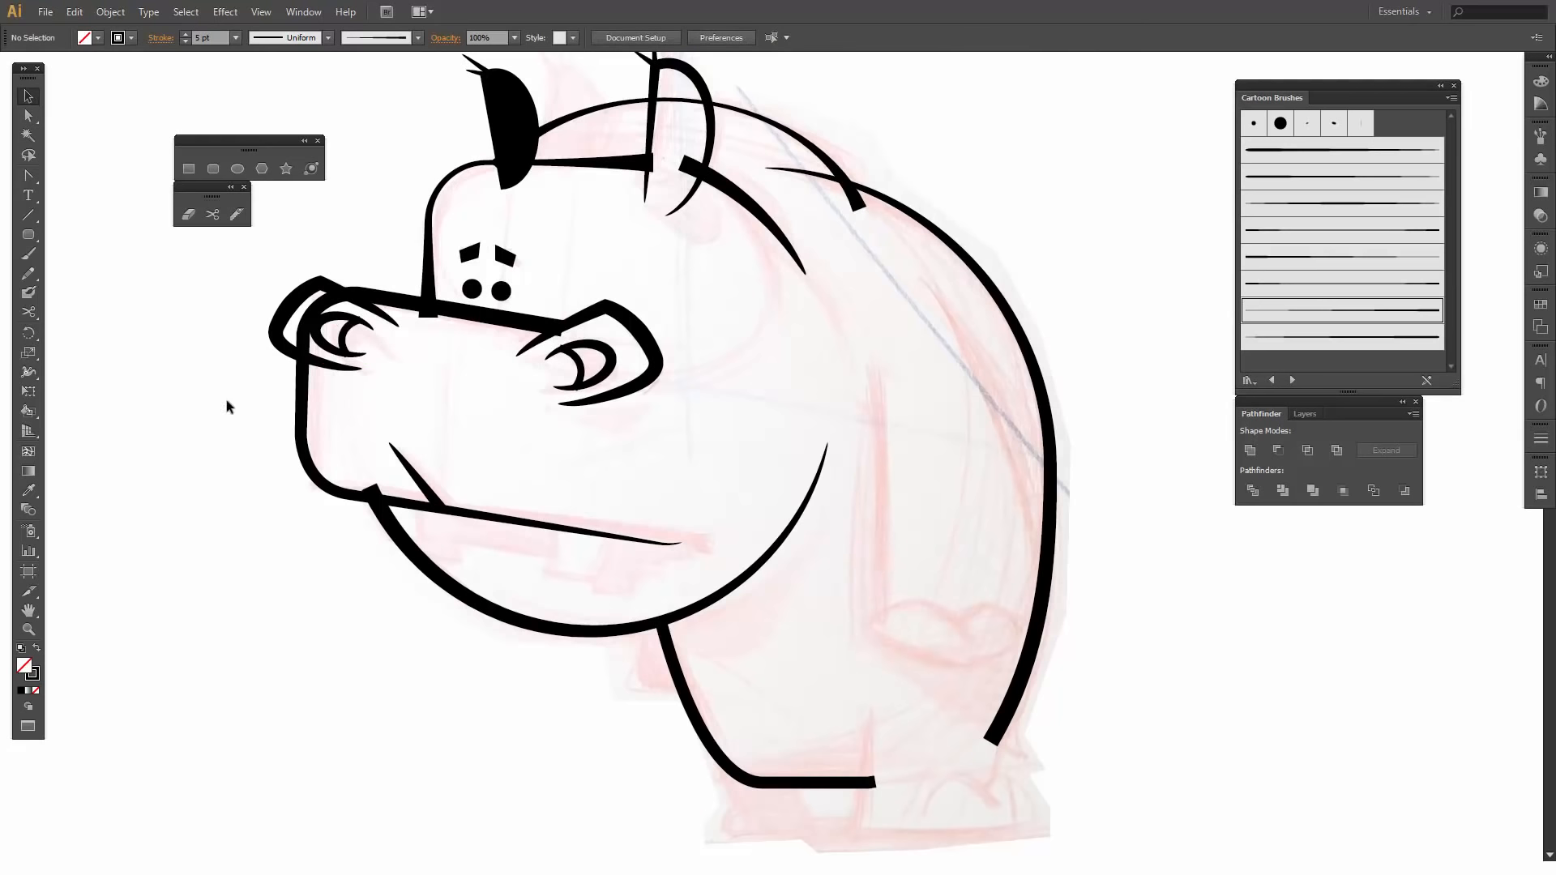
- Create a rounded rectangle about 0.90 by 0.77 in with a 0.1 in corner radius near the hind foot, deleting the square-cornered draft
{"action": "left_click", "coordinate": [214, 168]}
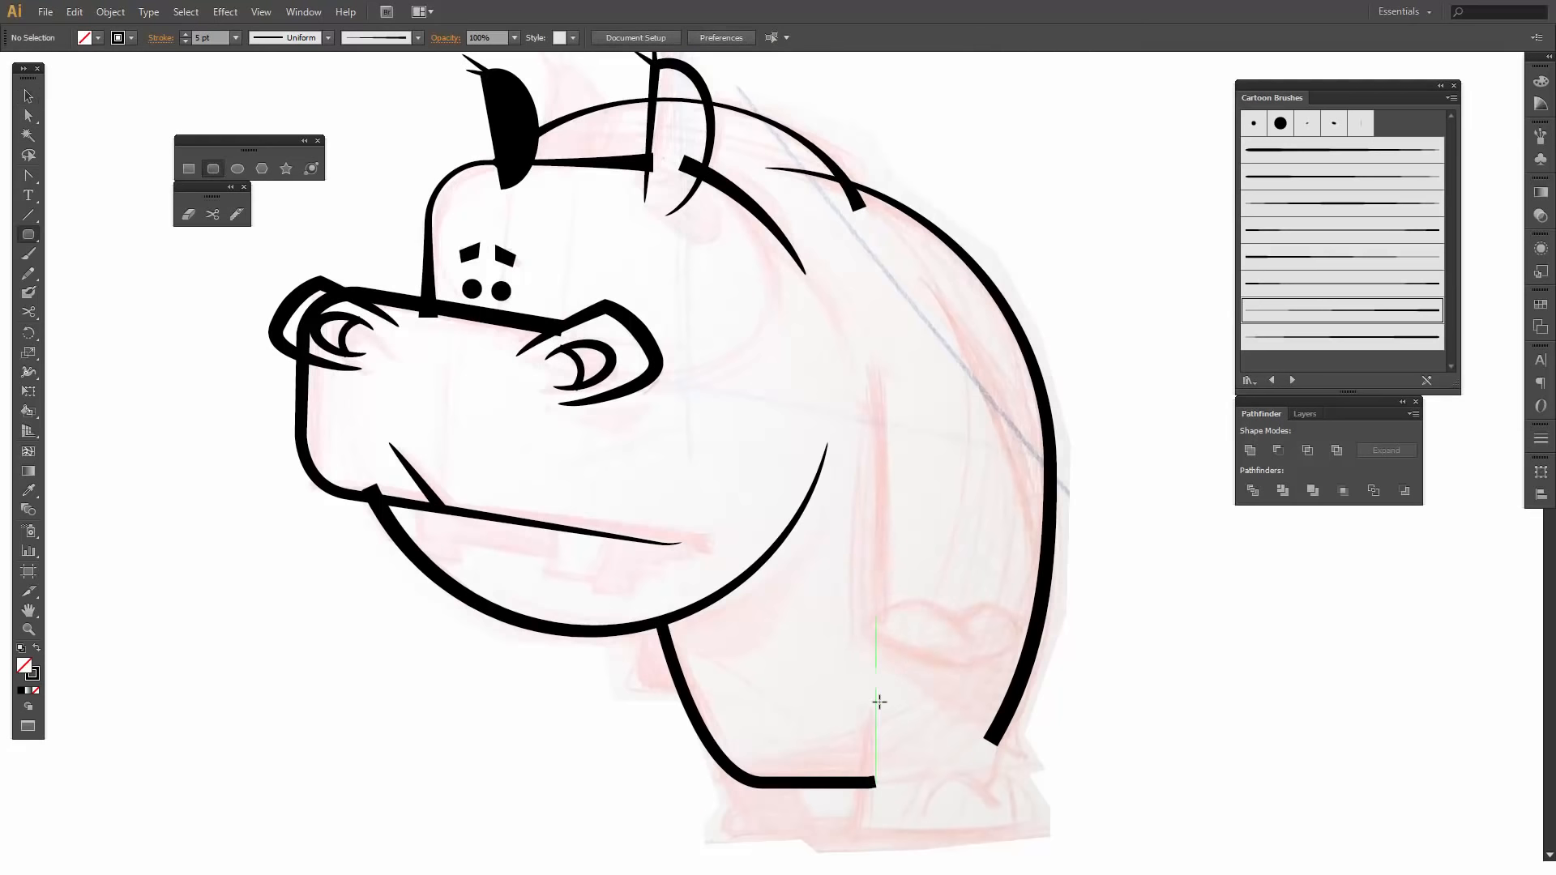
{"action": "left_click_drag", "start_coordinate": [865, 698], "coordinate": [1023, 835]}
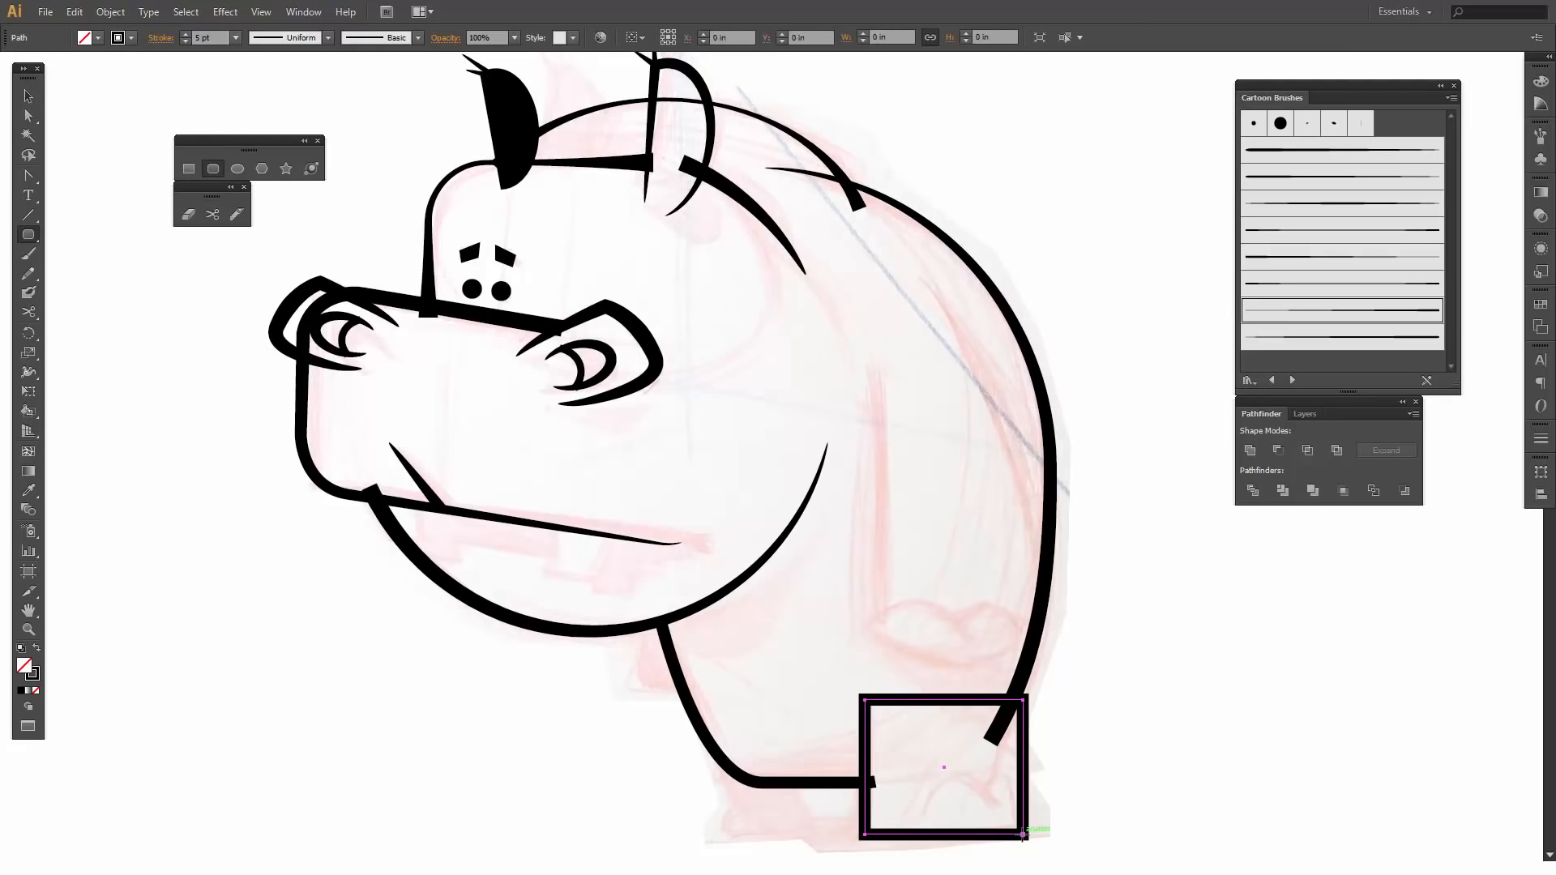
{"action": "left_click", "coordinate": [877, 655]}
{"action": "left_click", "coordinate": [770, 432]}
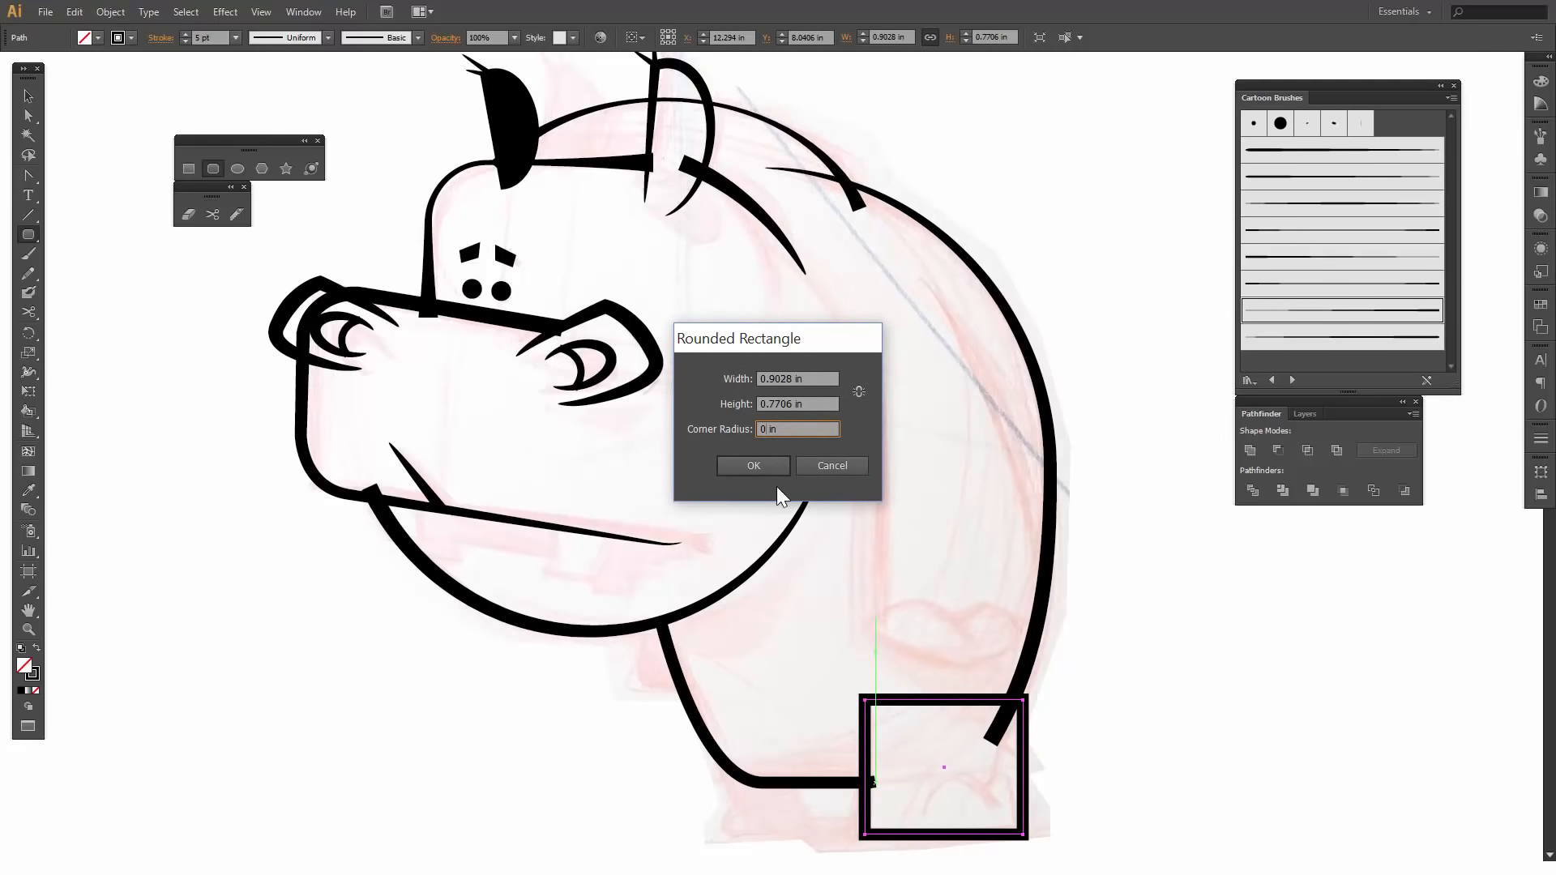
{"action": "type", "text": ".1"}
{"action": "key", "text": "Return"}
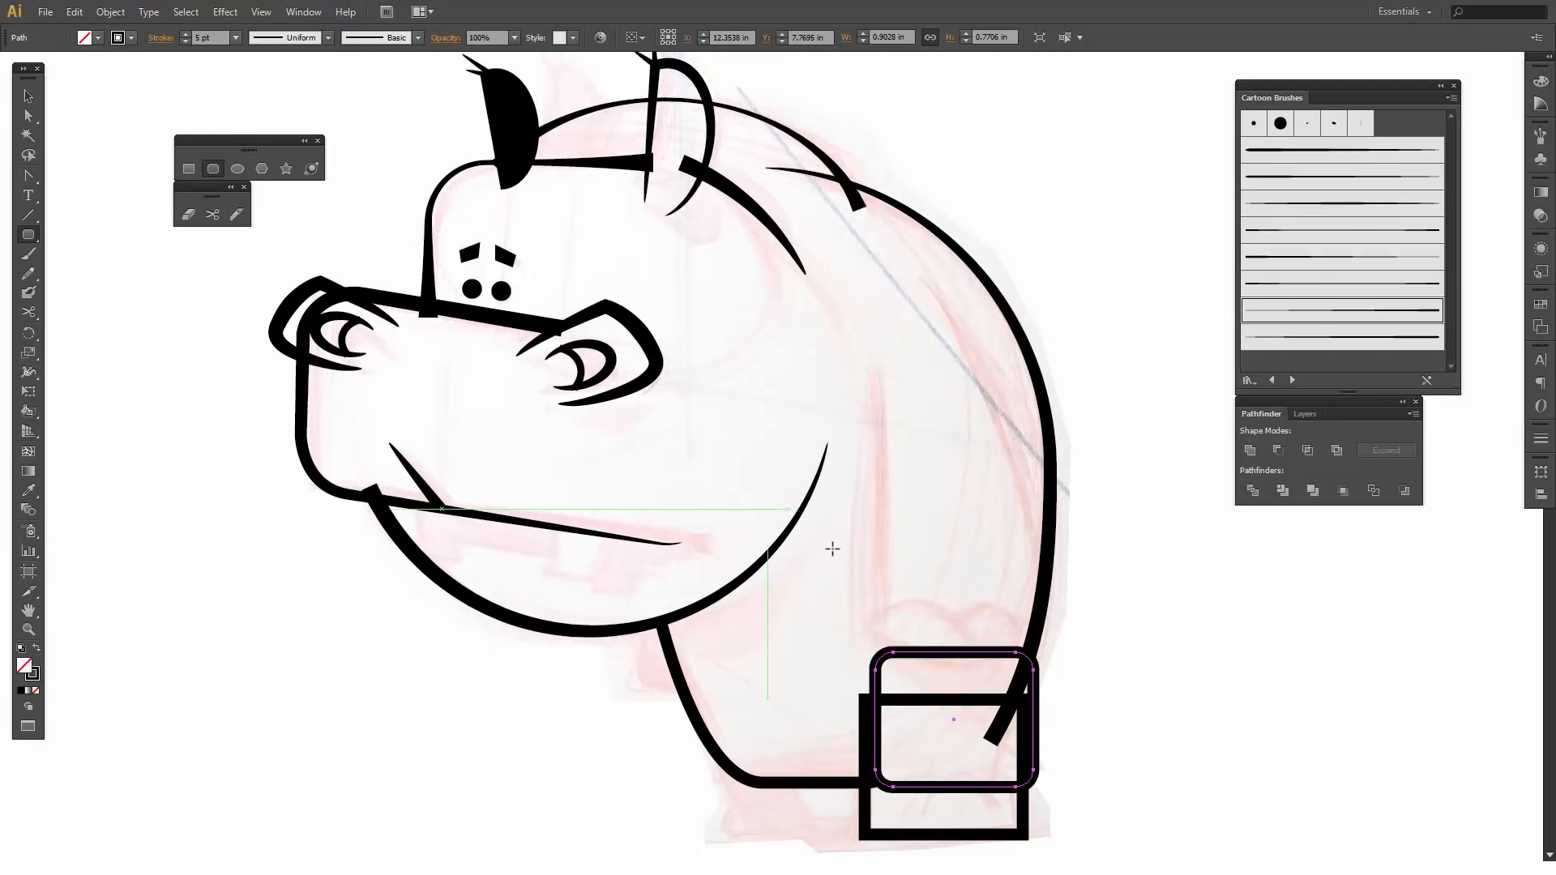
{"action": "key", "text": "v"}
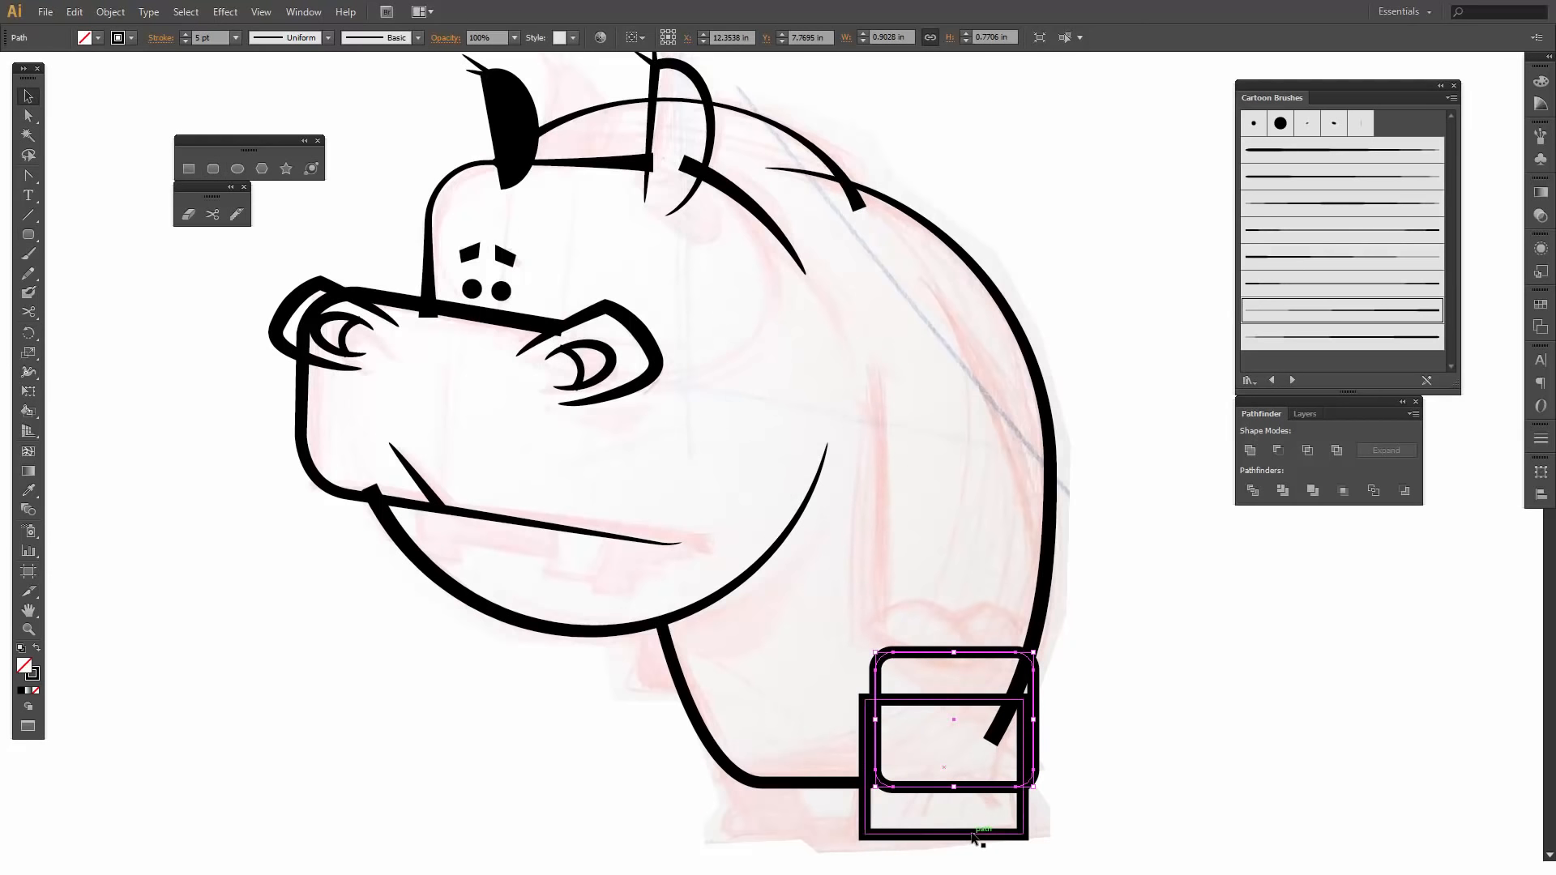
{"action": "left_click", "coordinate": [973, 835]}
{"action": "key", "text": "Delete"}
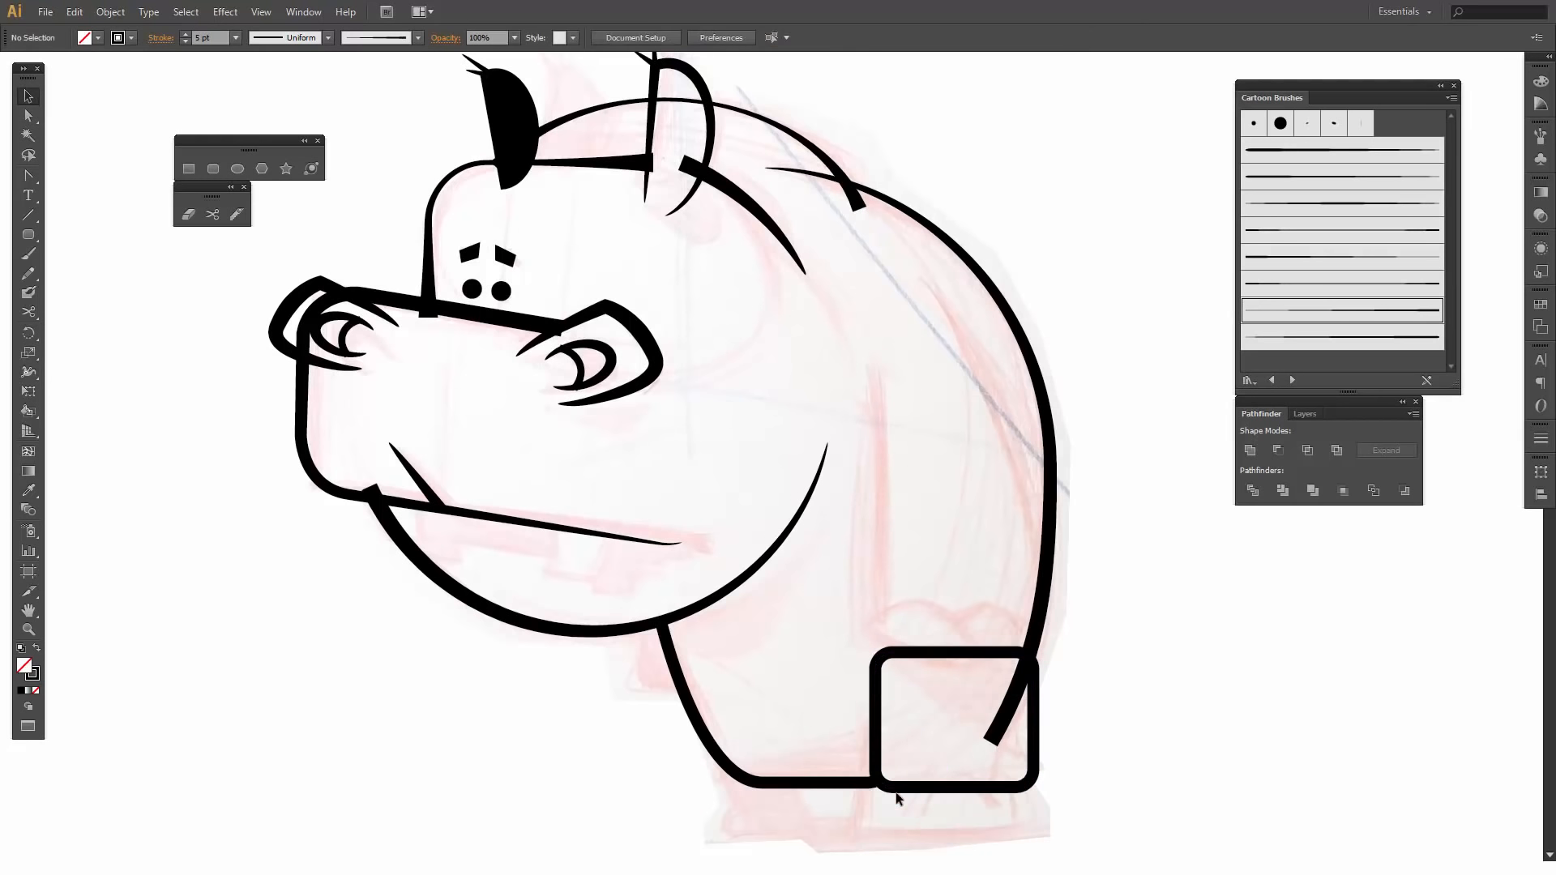
- Place the rounded rectangle over the sketched hind foot and resize it to about 0.80 in wide and 0.87 in high
{"action": "left_click_drag", "start_coordinate": [898, 791], "coordinate": [876, 837]}
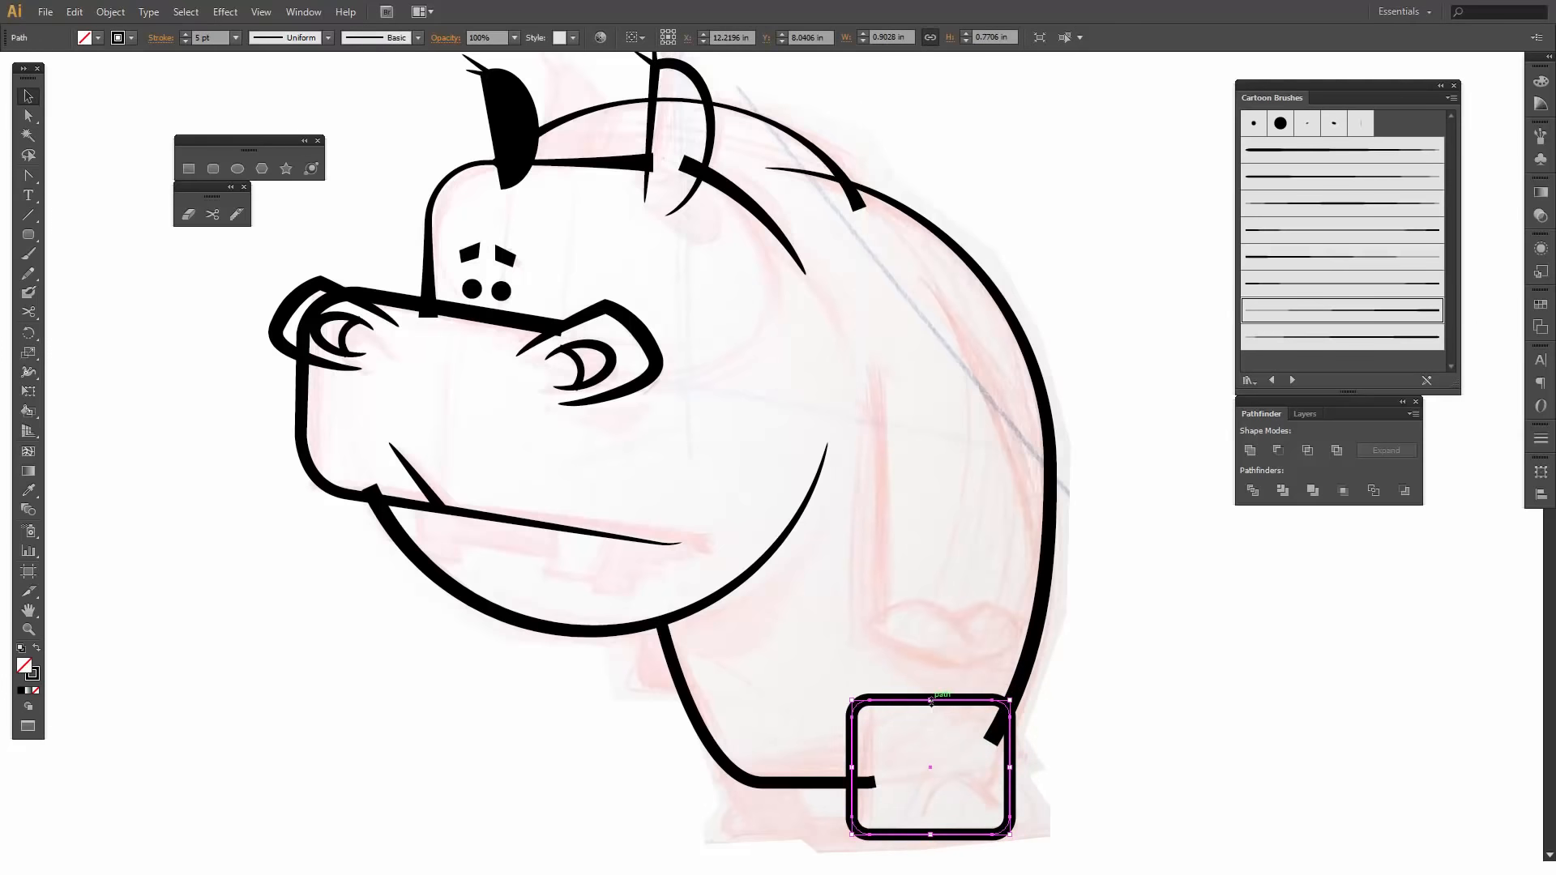
{"action": "left_click_drag", "start_coordinate": [930, 701], "coordinate": [931, 683]}
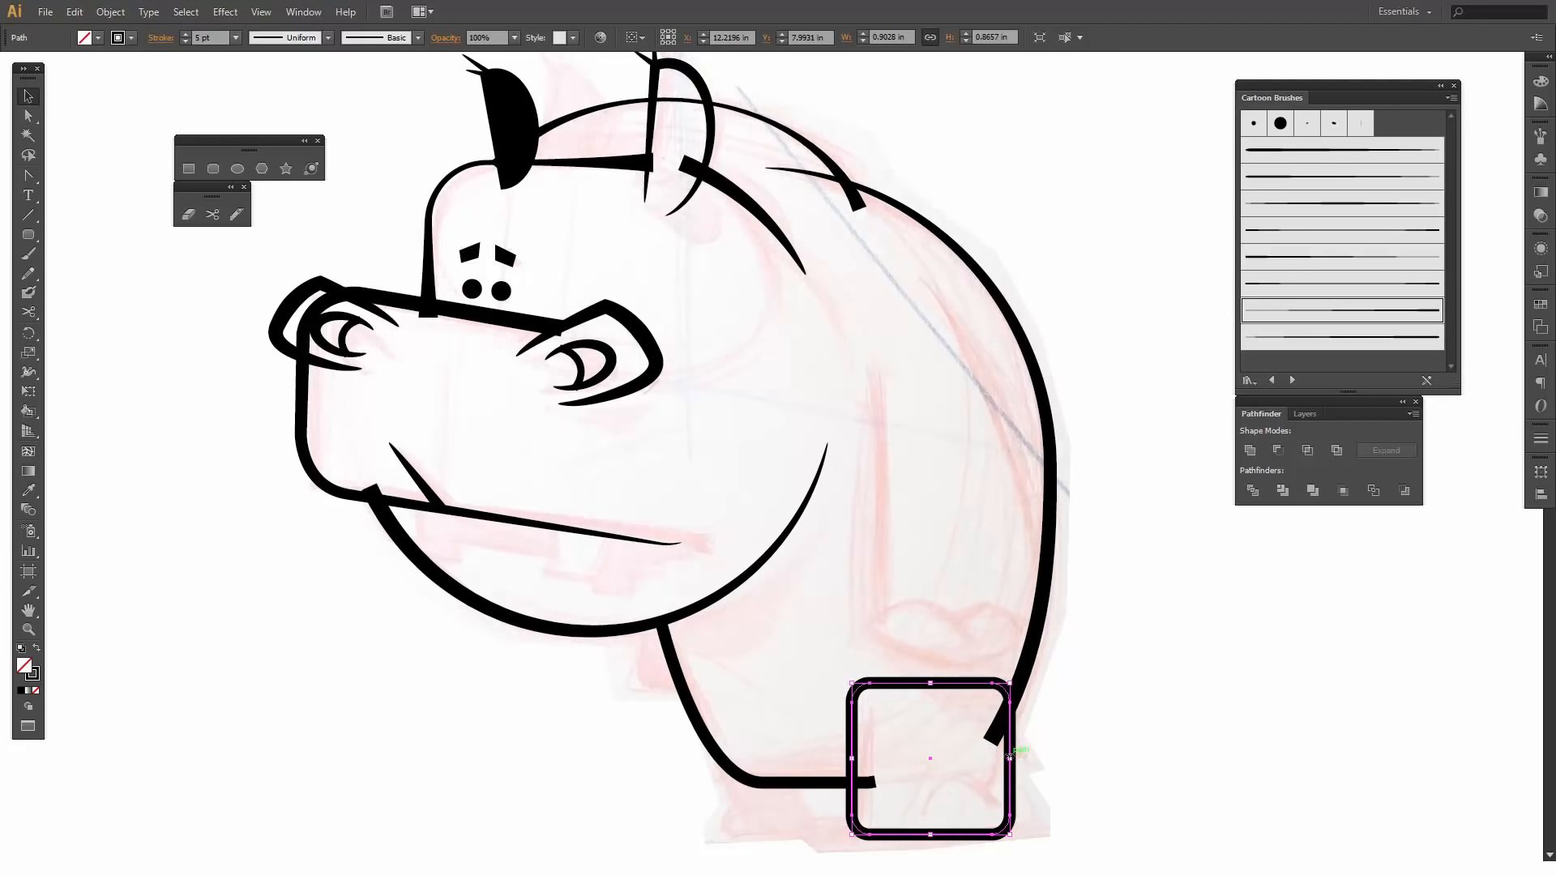
{"action": "left_click_drag", "start_coordinate": [1012, 758], "coordinate": [993, 758]}
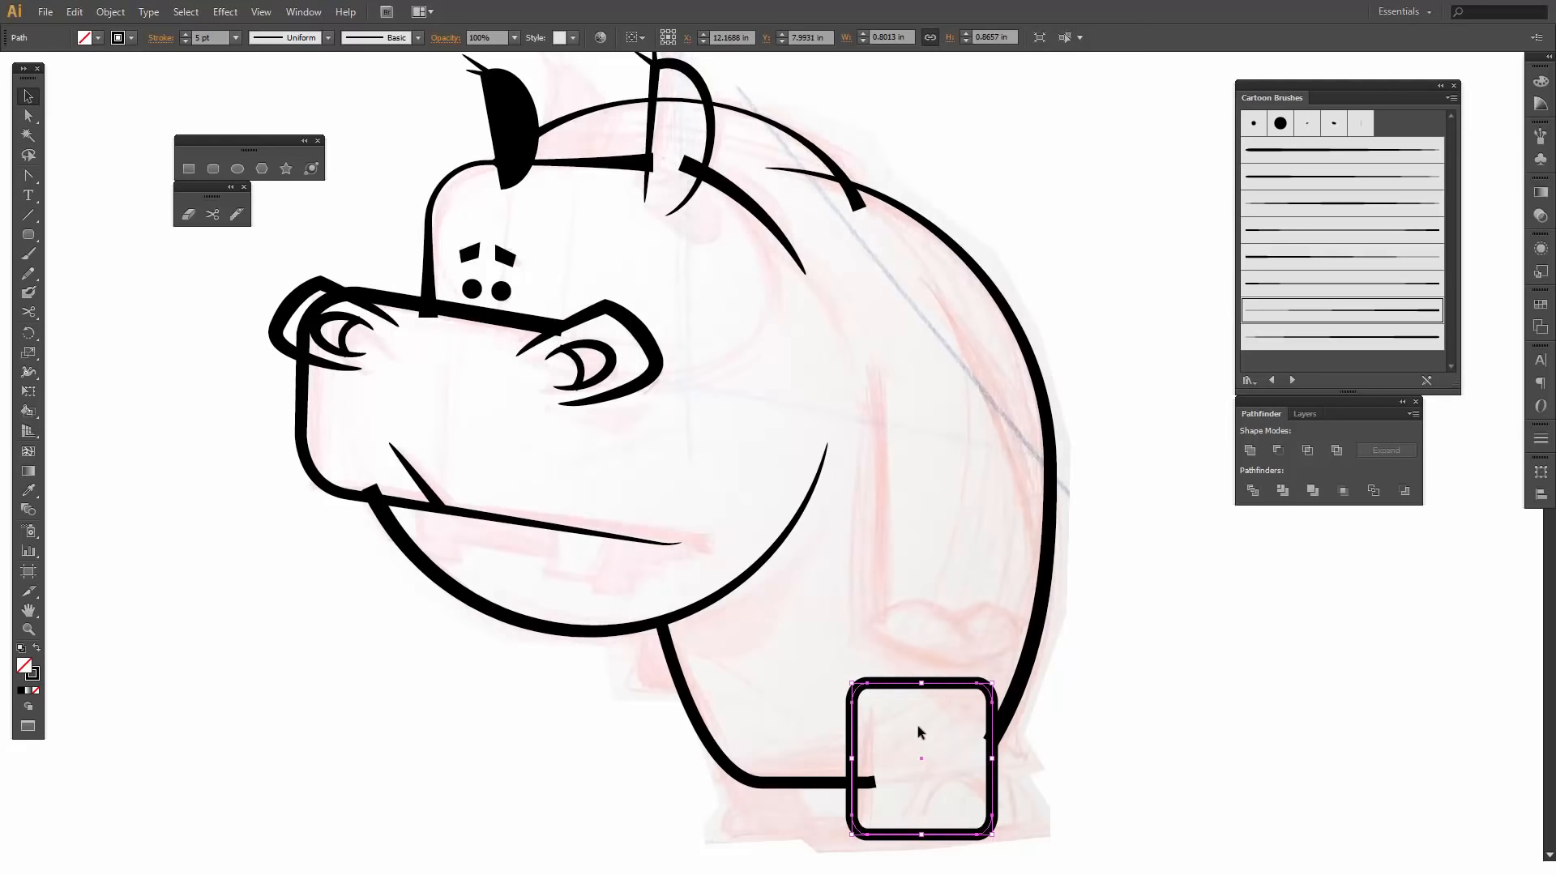
- Lasso the leg shape's upper front corner points and shift them inward so the front side slants
{"action": "left_click", "coordinate": [28, 155]}
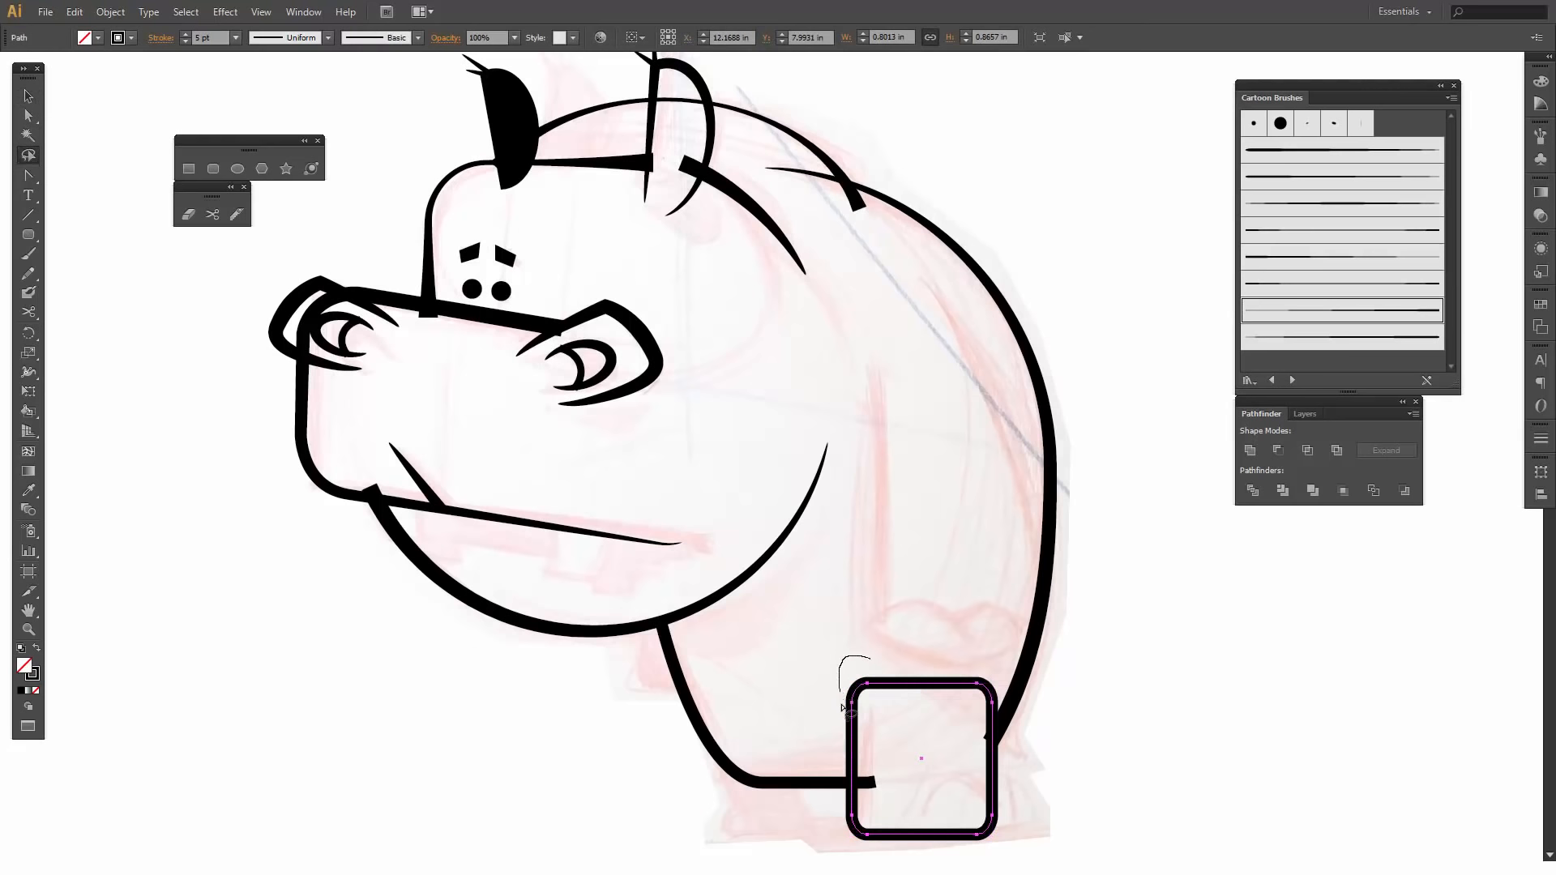
{"action": "mouse_move", "coordinate": [842, 707]}
{"action": "left_mouse_down"}
{"action": "mouse_move", "coordinate": [877, 723]}
{"action": "mouse_move", "coordinate": [883, 645]}
{"action": "mouse_move", "coordinate": [843, 724]}
{"action": "mouse_move", "coordinate": [890, 684]}
{"action": "left_mouse_up"}
{"action": "left_click", "coordinate": [29, 116]}
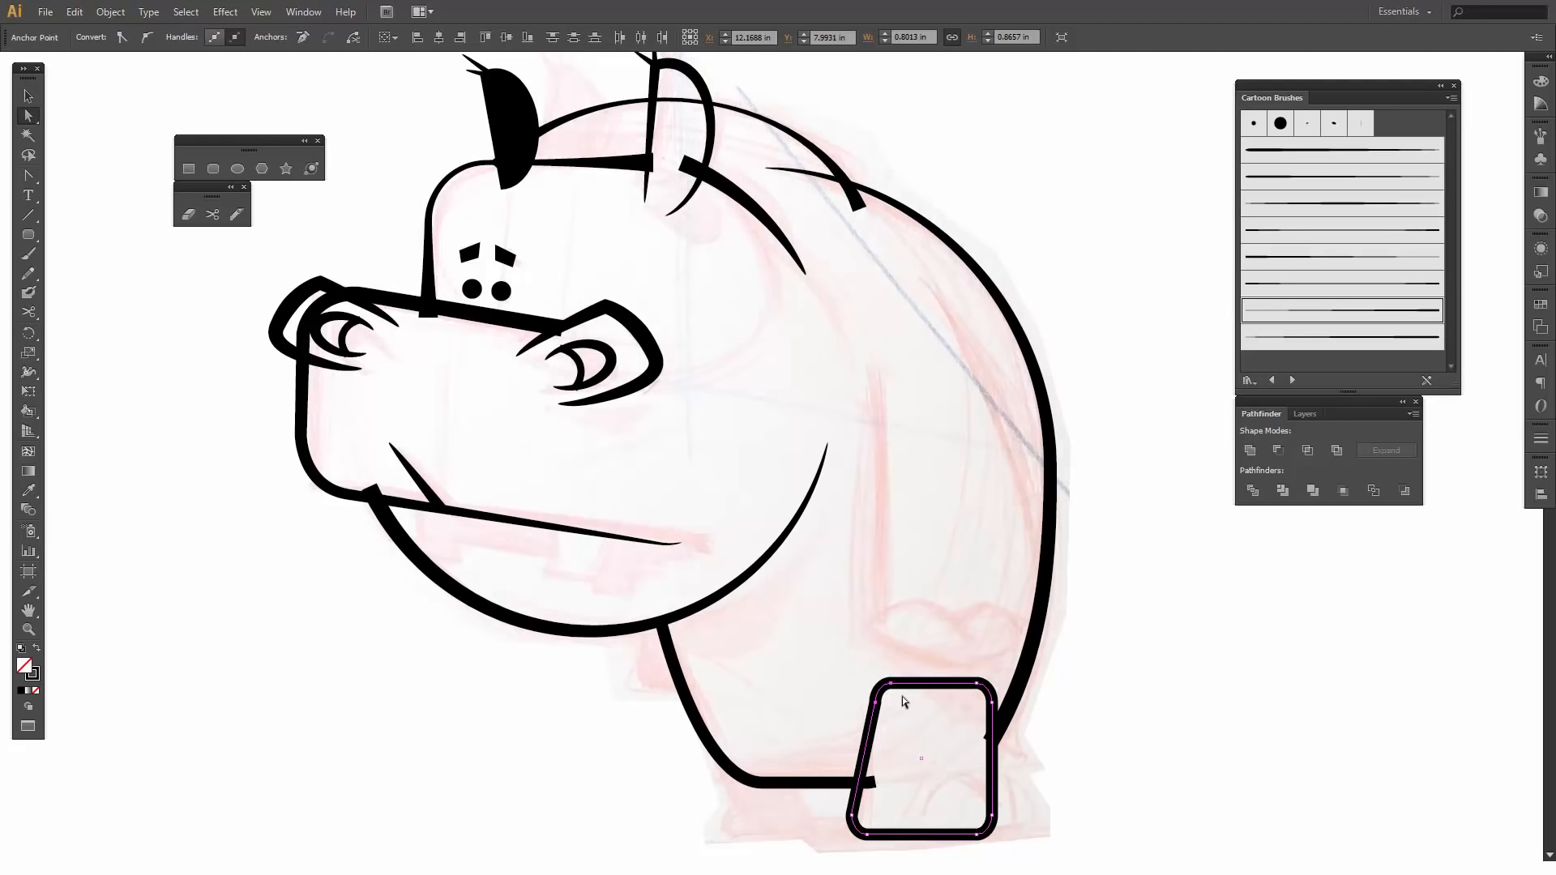
- Cut the leg shape near the upper ends of both sides and delete its top edge to leave it open
{"action": "left_click", "coordinate": [212, 214]}
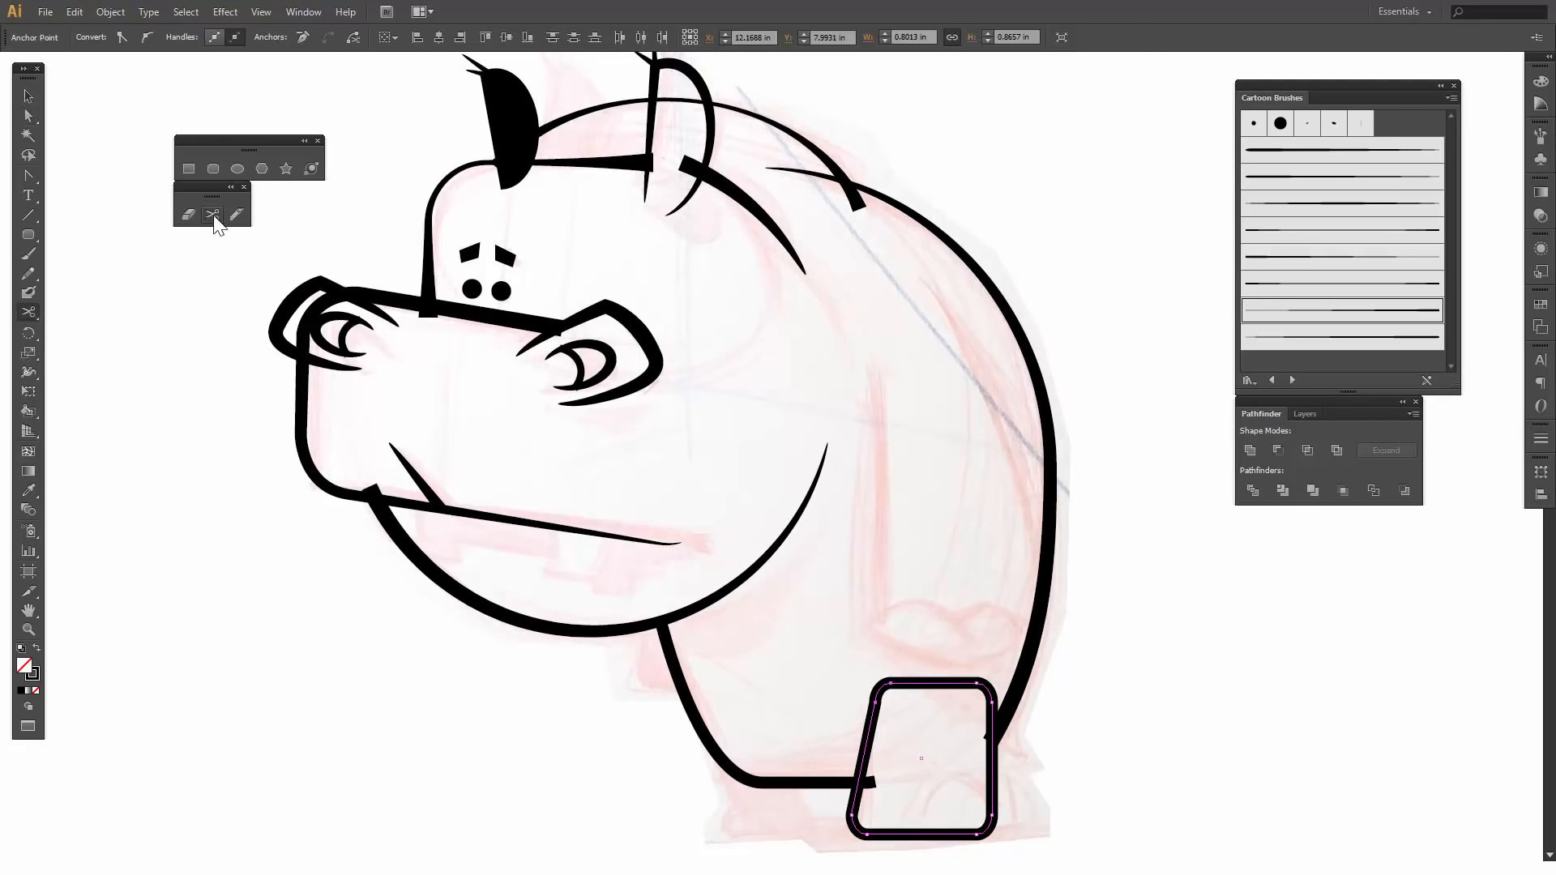
{"action": "left_click", "coordinate": [876, 708]}
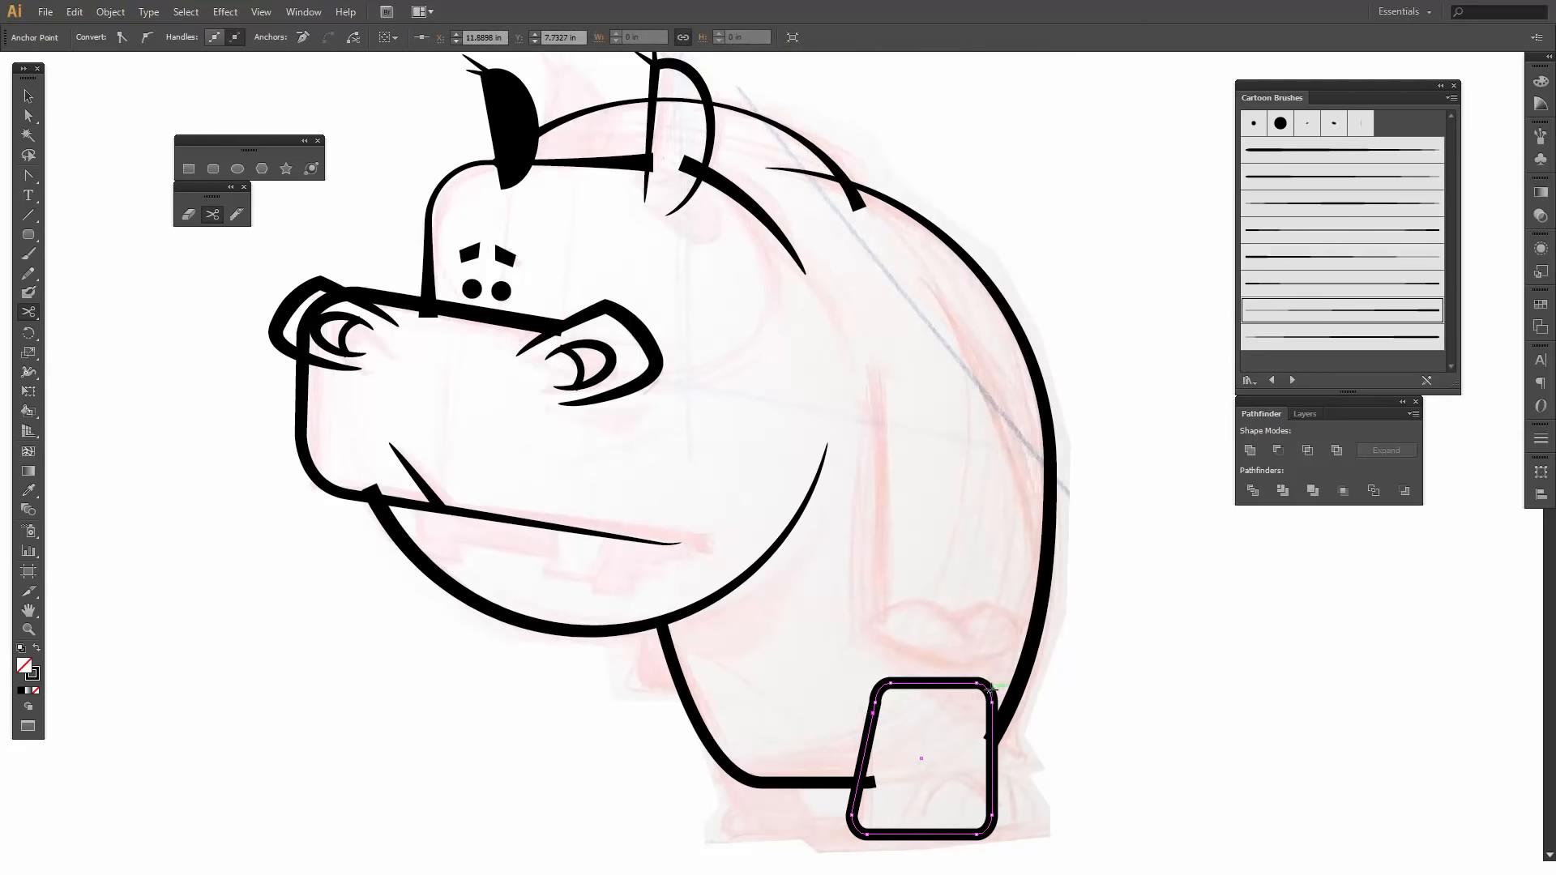
{"action": "left_click", "coordinate": [991, 705]}
{"action": "left_click", "coordinate": [991, 696]}
{"action": "key", "text": "ctrl+shift+a"}
{"action": "key", "text": "v"}
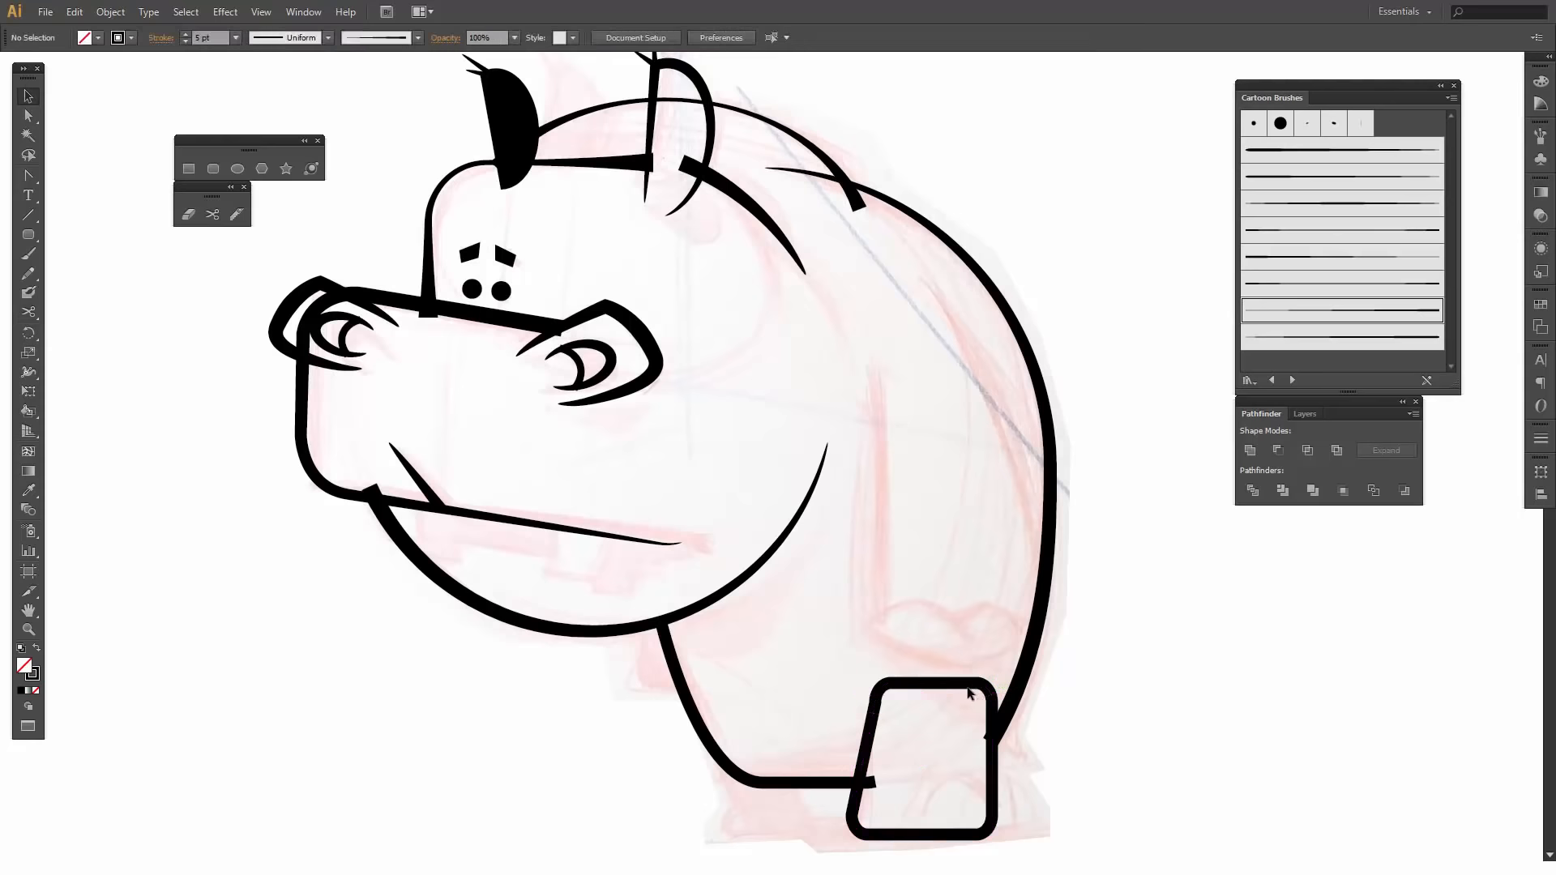
{"action": "left_click", "coordinate": [966, 685]}
{"action": "key", "text": "Delete"}
- Remove the extra end anchor on the leg outline's rear side and extend that side slightly upward
{"action": "left_click", "coordinate": [990, 710]}
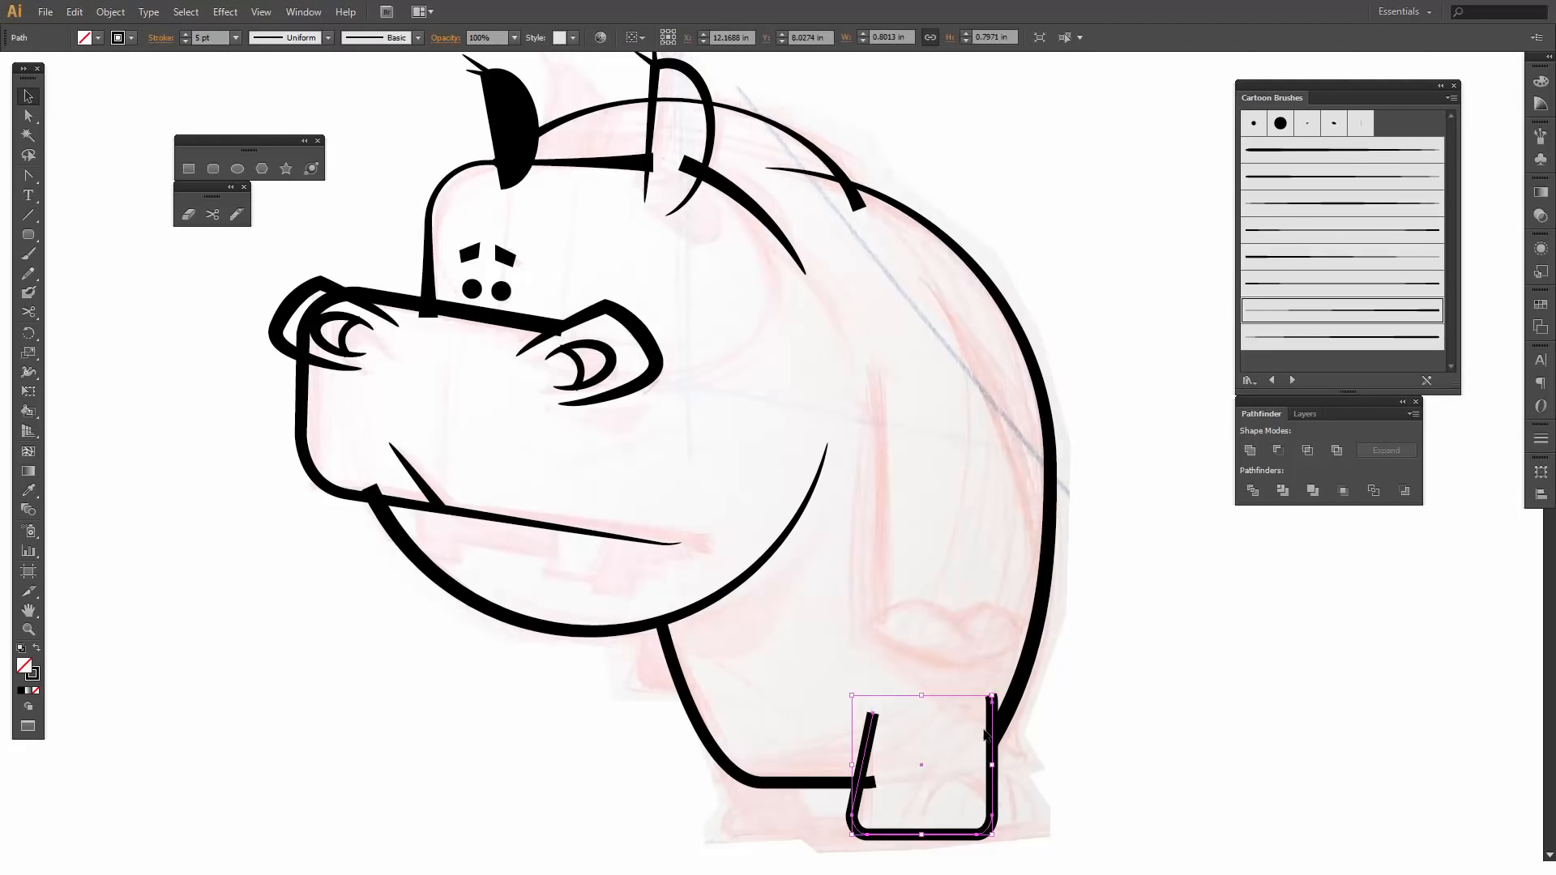
{"action": "key", "text": "p"}
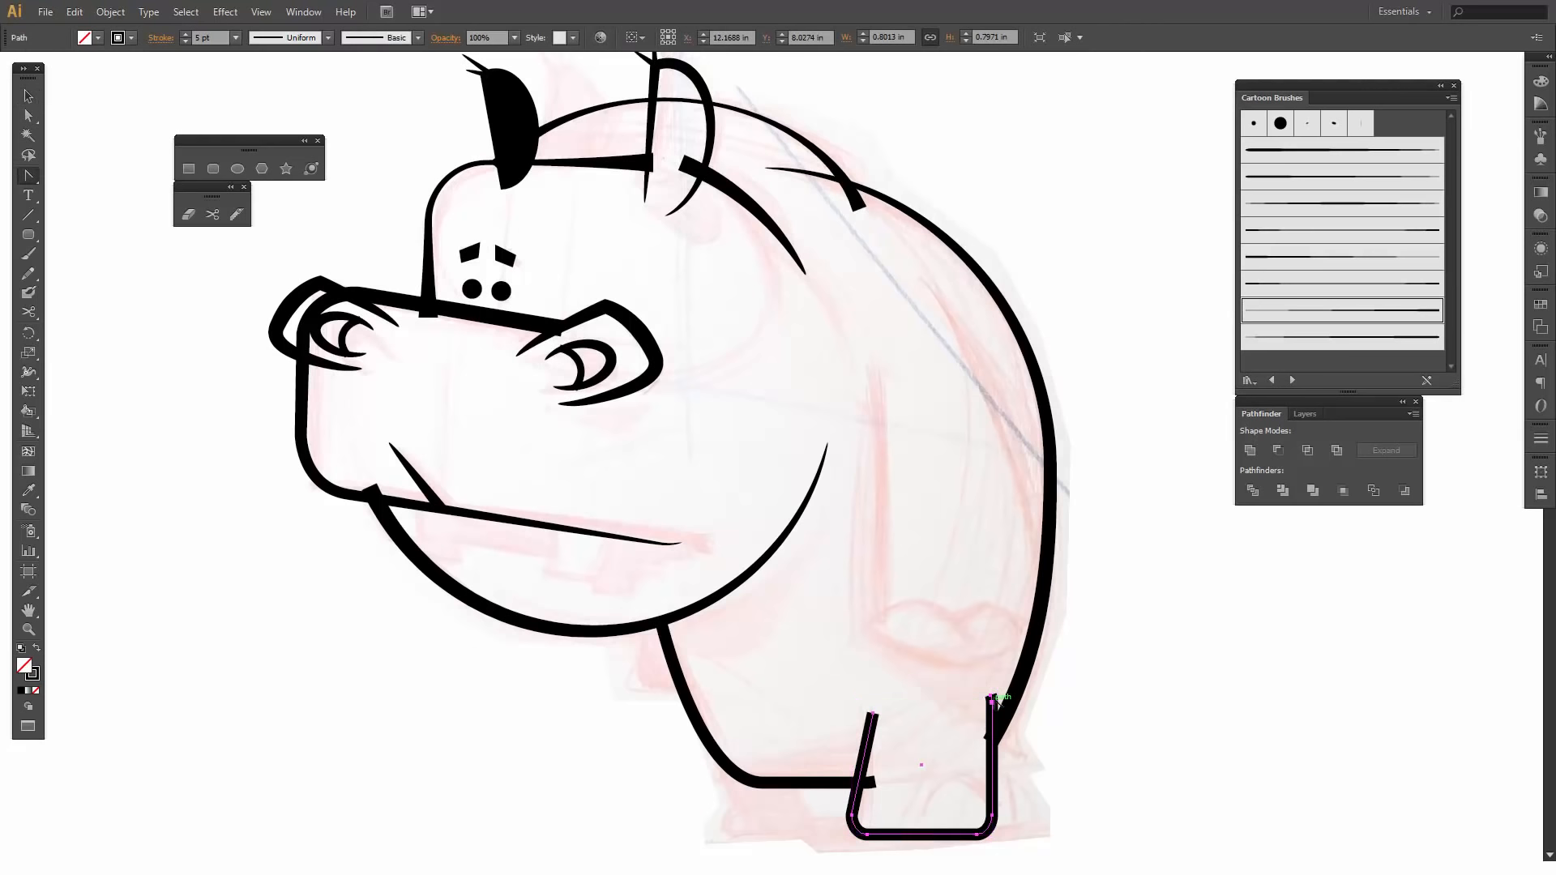
{"action": "left_click", "coordinate": [990, 695]}
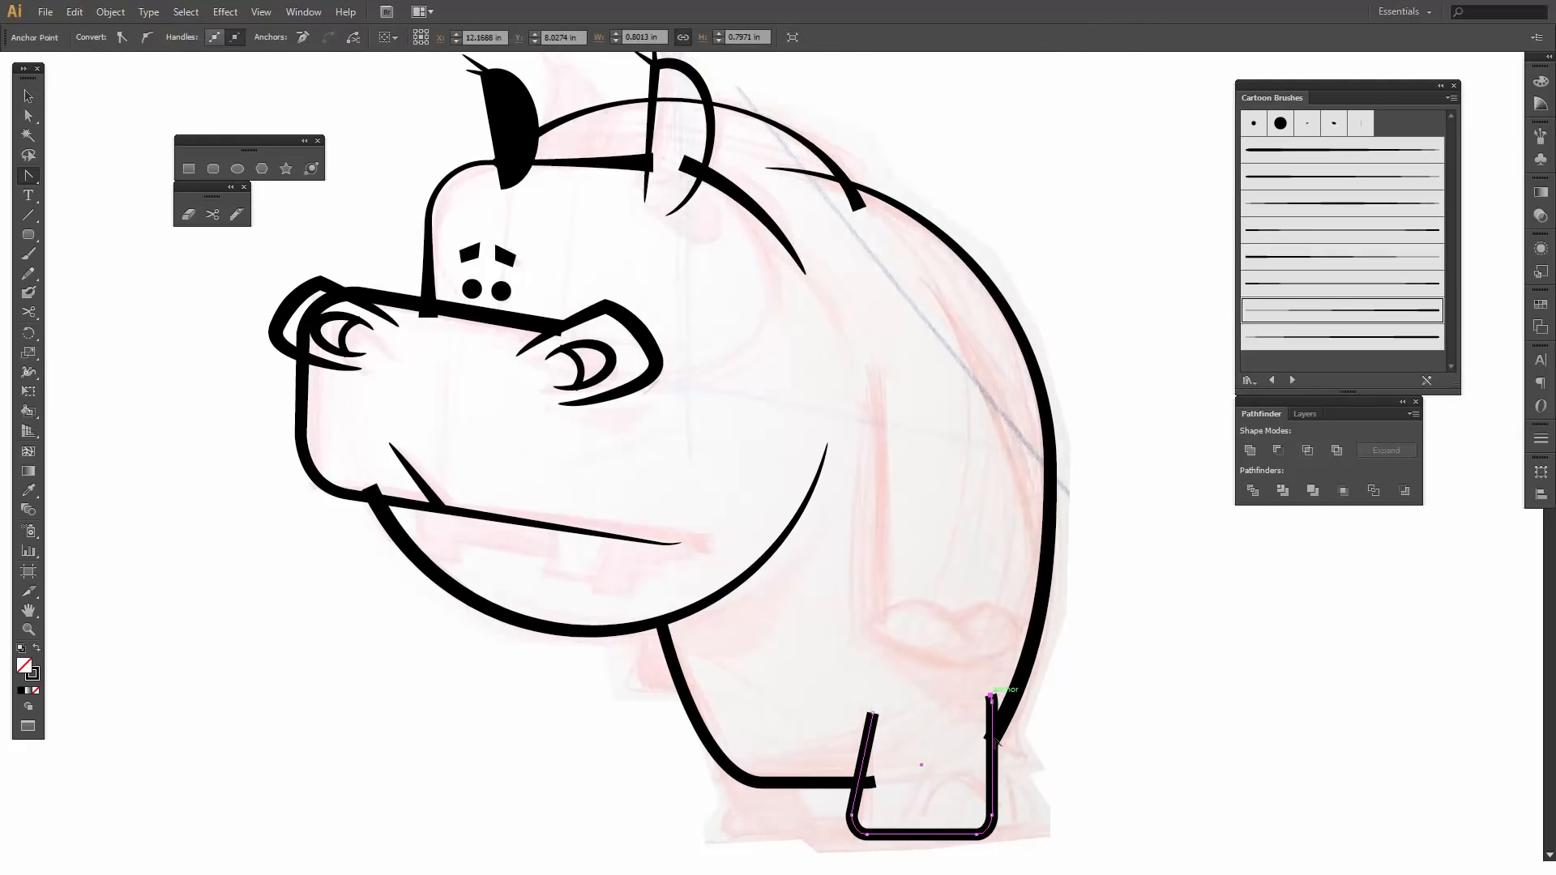
{"action": "key", "text": "minus"}
{"action": "left_click", "coordinate": [990, 696]}
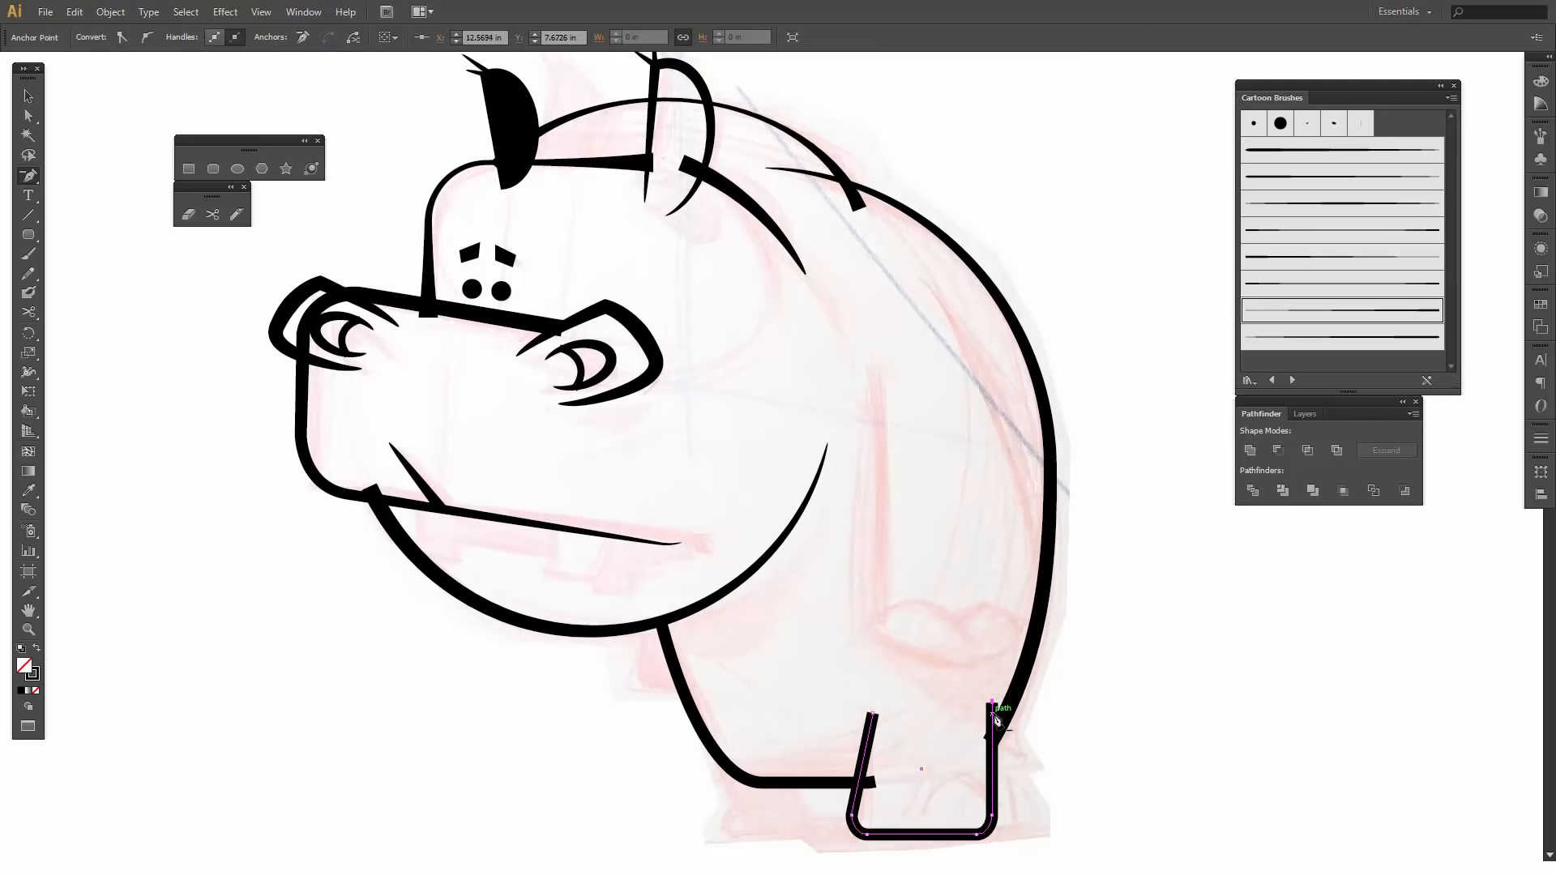
{"action": "key", "text": "a"}
{"action": "left_click_drag", "start_coordinate": [992, 703], "coordinate": [997, 684]}
{"action": "key", "text": "v"}
{"action": "left_click", "coordinate": [727, 499]}
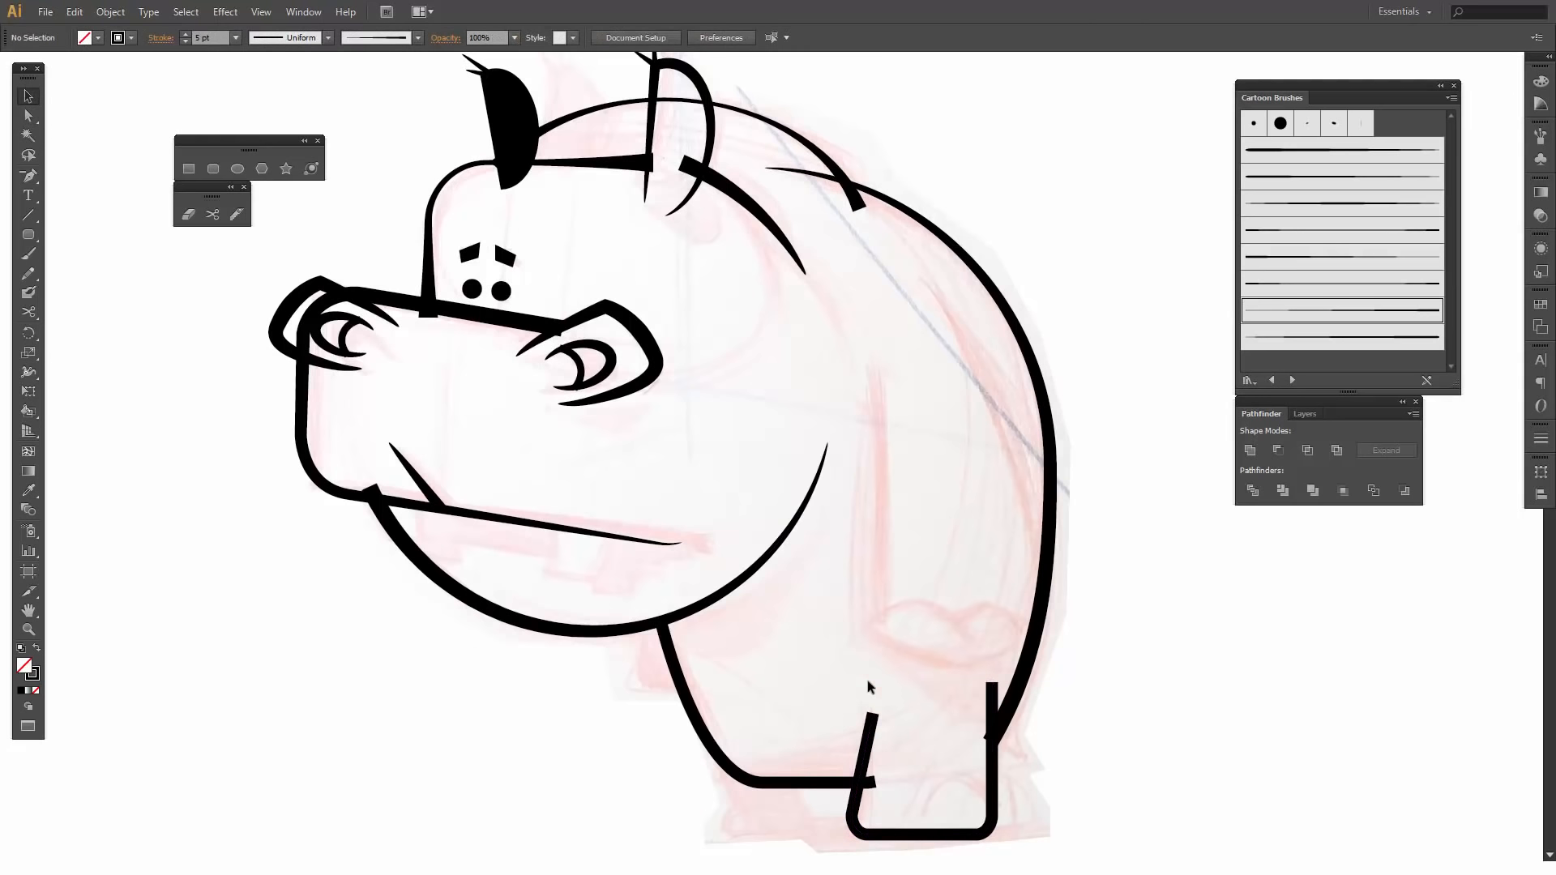
- Apply the art brush that tapers at both ends to the leg outline and set its stroke weight to 3 pt
{"action": "left_click", "coordinate": [875, 728]}
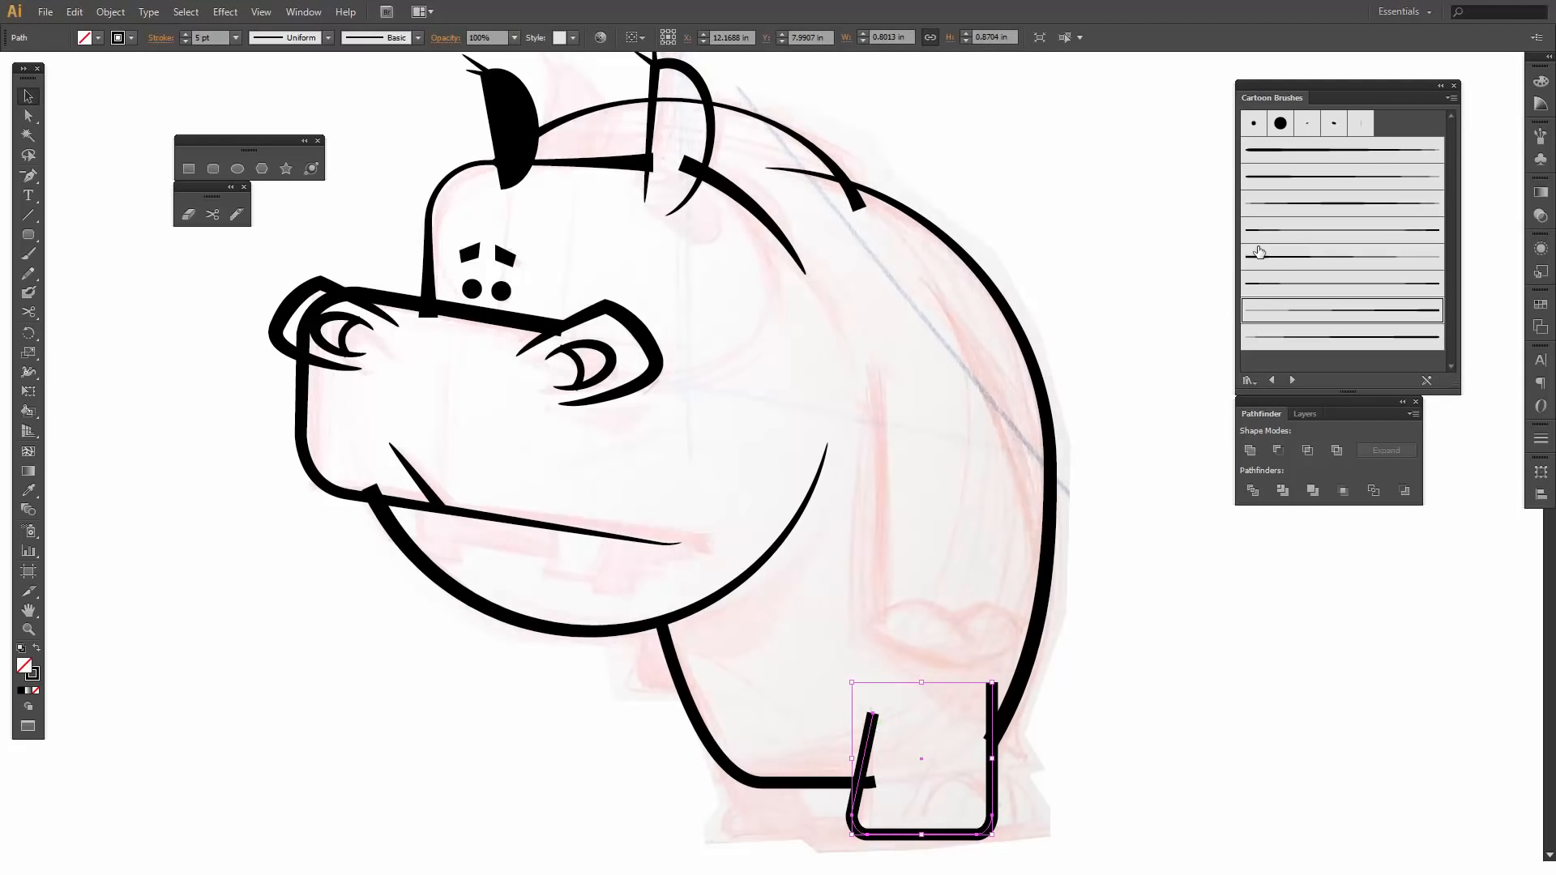
{"action": "left_click", "coordinate": [1286, 212]}
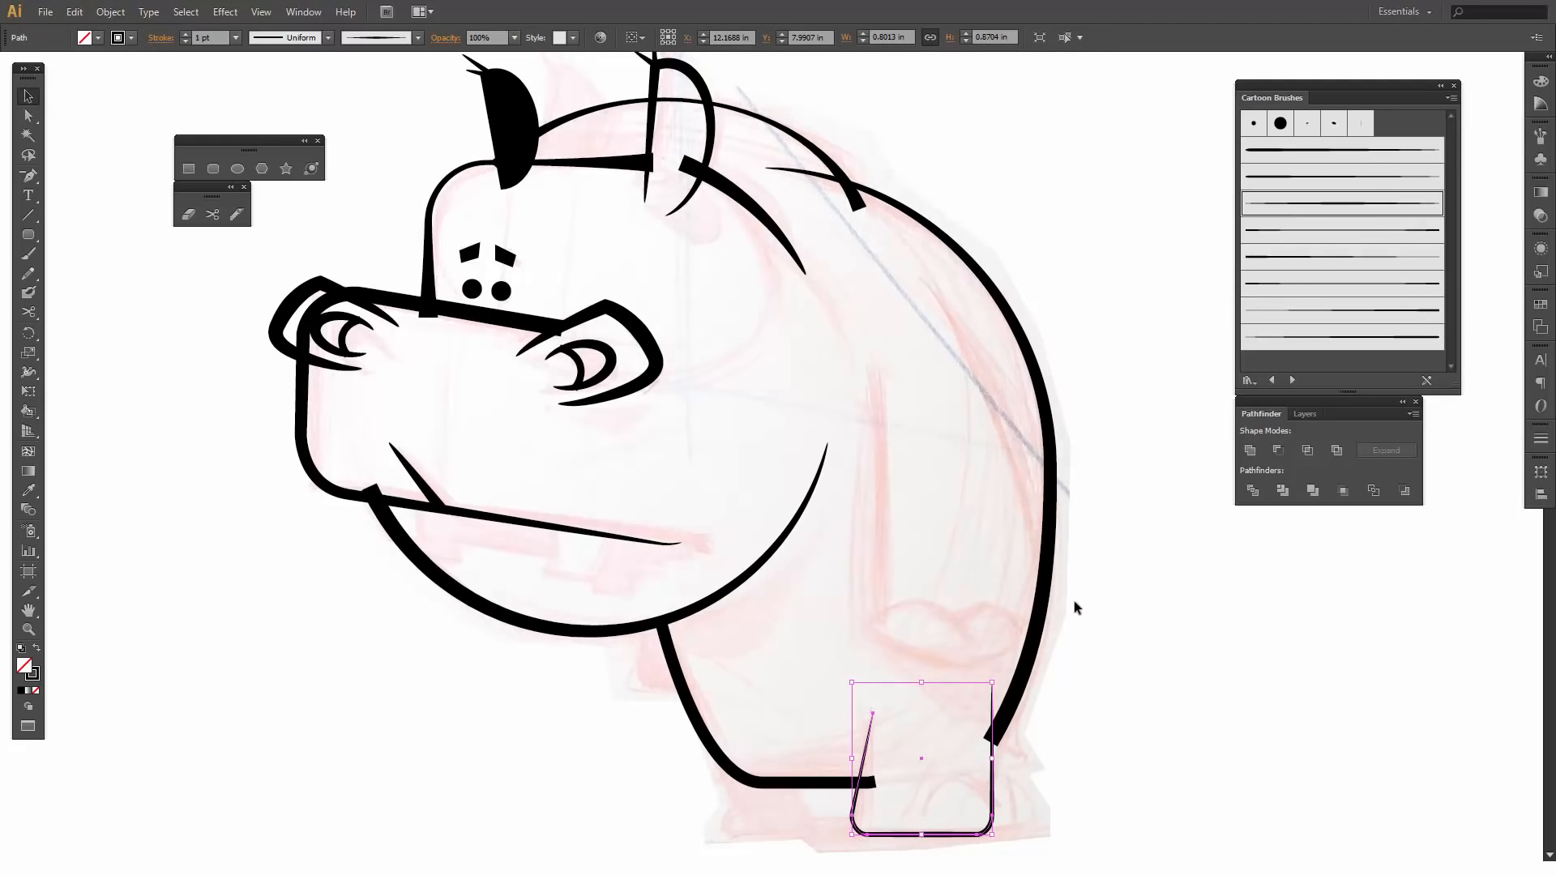
{"action": "left_click", "coordinate": [184, 34]}
{"action": "left_click", "coordinate": [185, 34]}
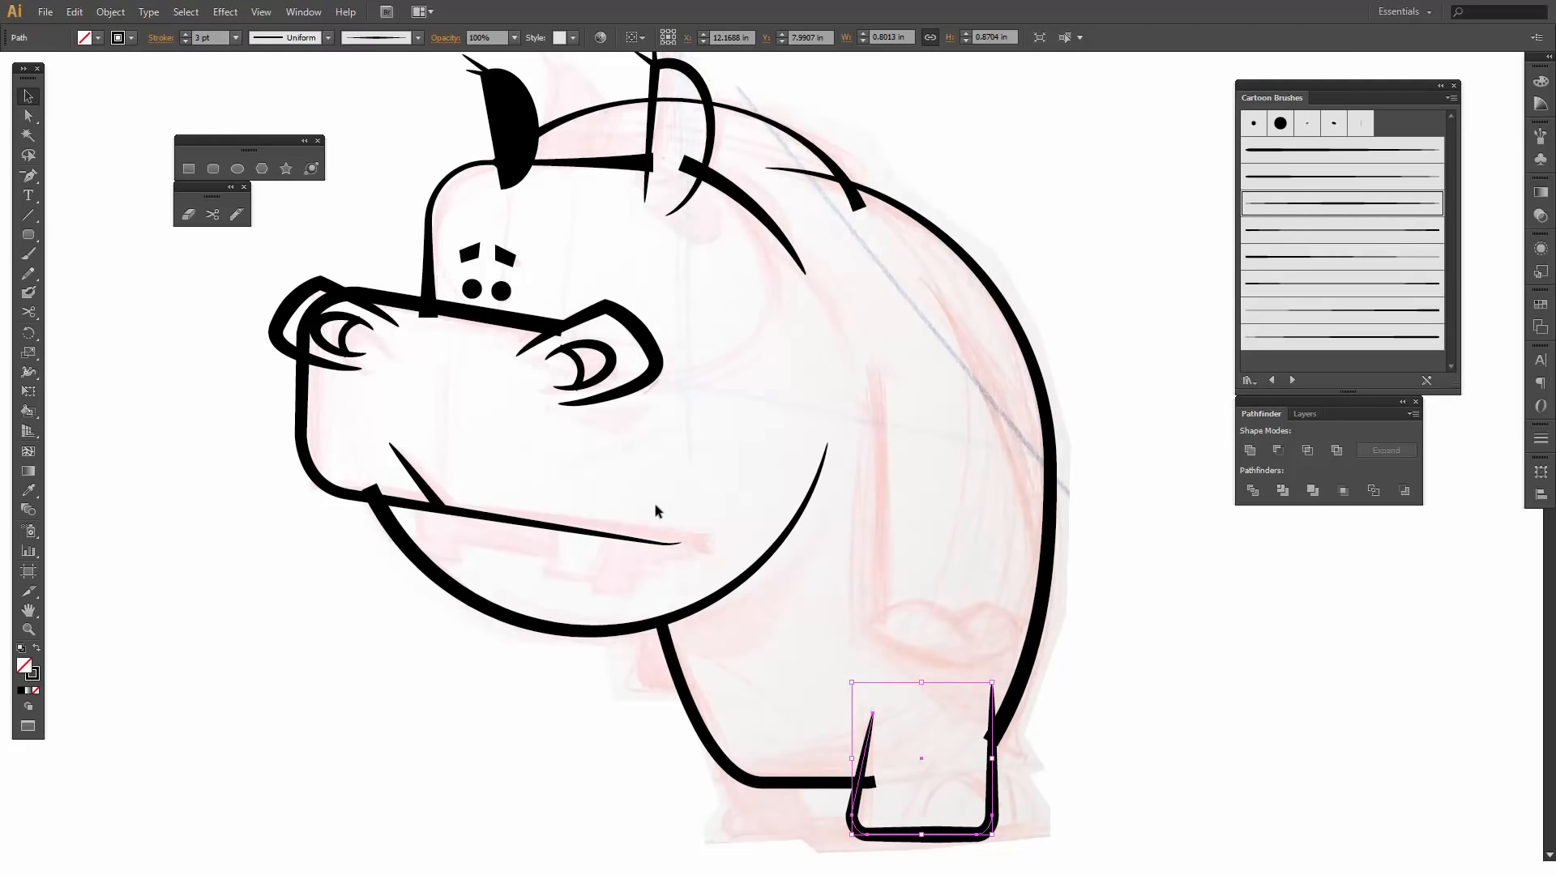
{"action": "key", "text": "a"}
{"action": "left_click", "coordinate": [724, 618]}
{"action": "left_click", "coordinate": [790, 677]}
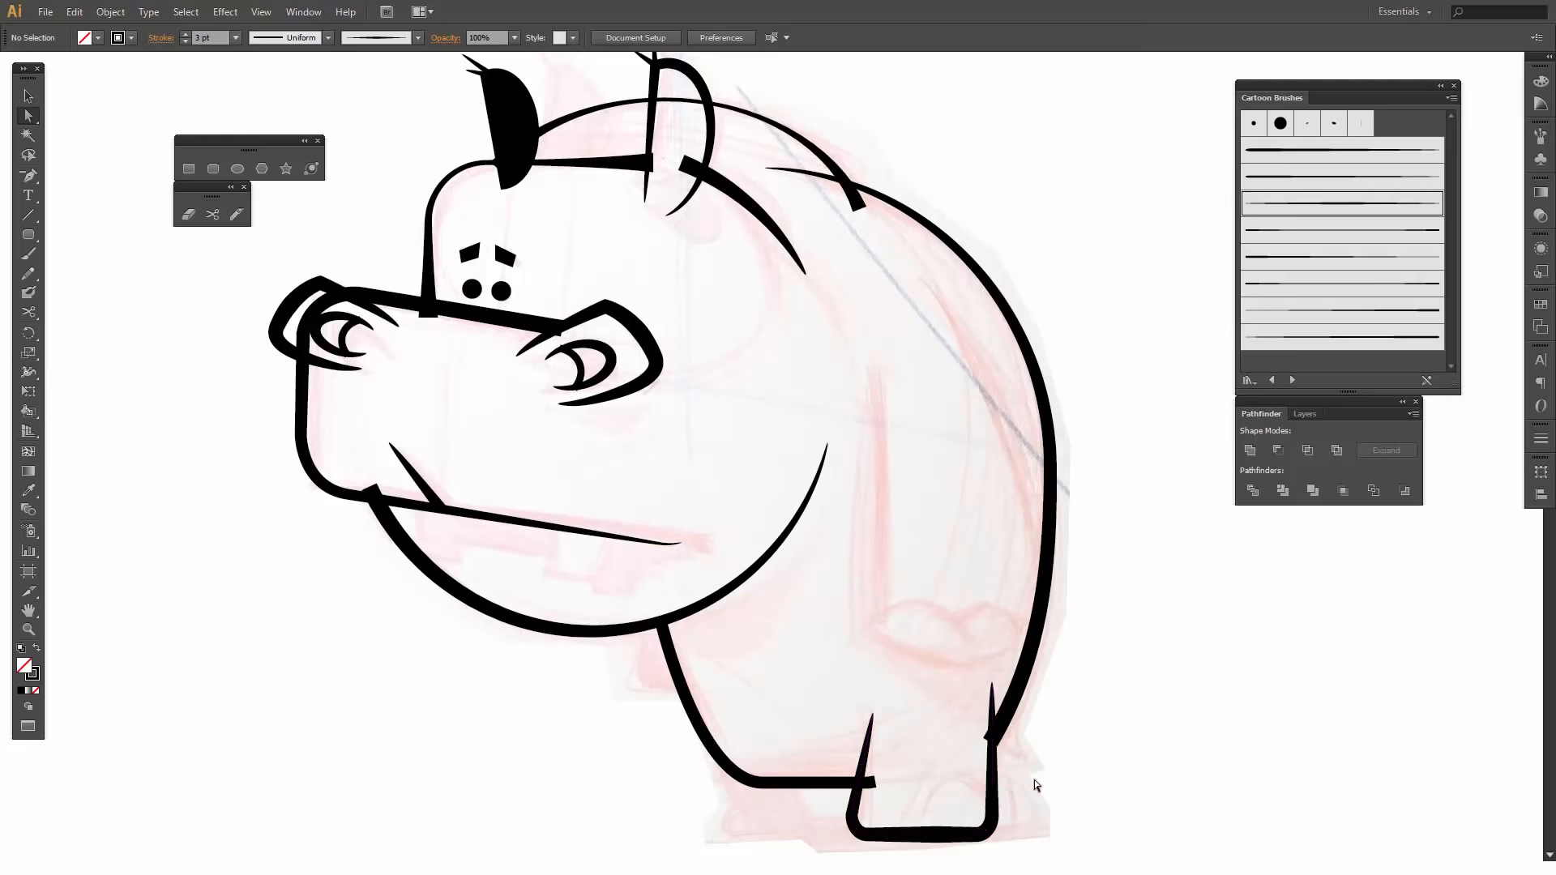
{"action": "key", "text": "v"}
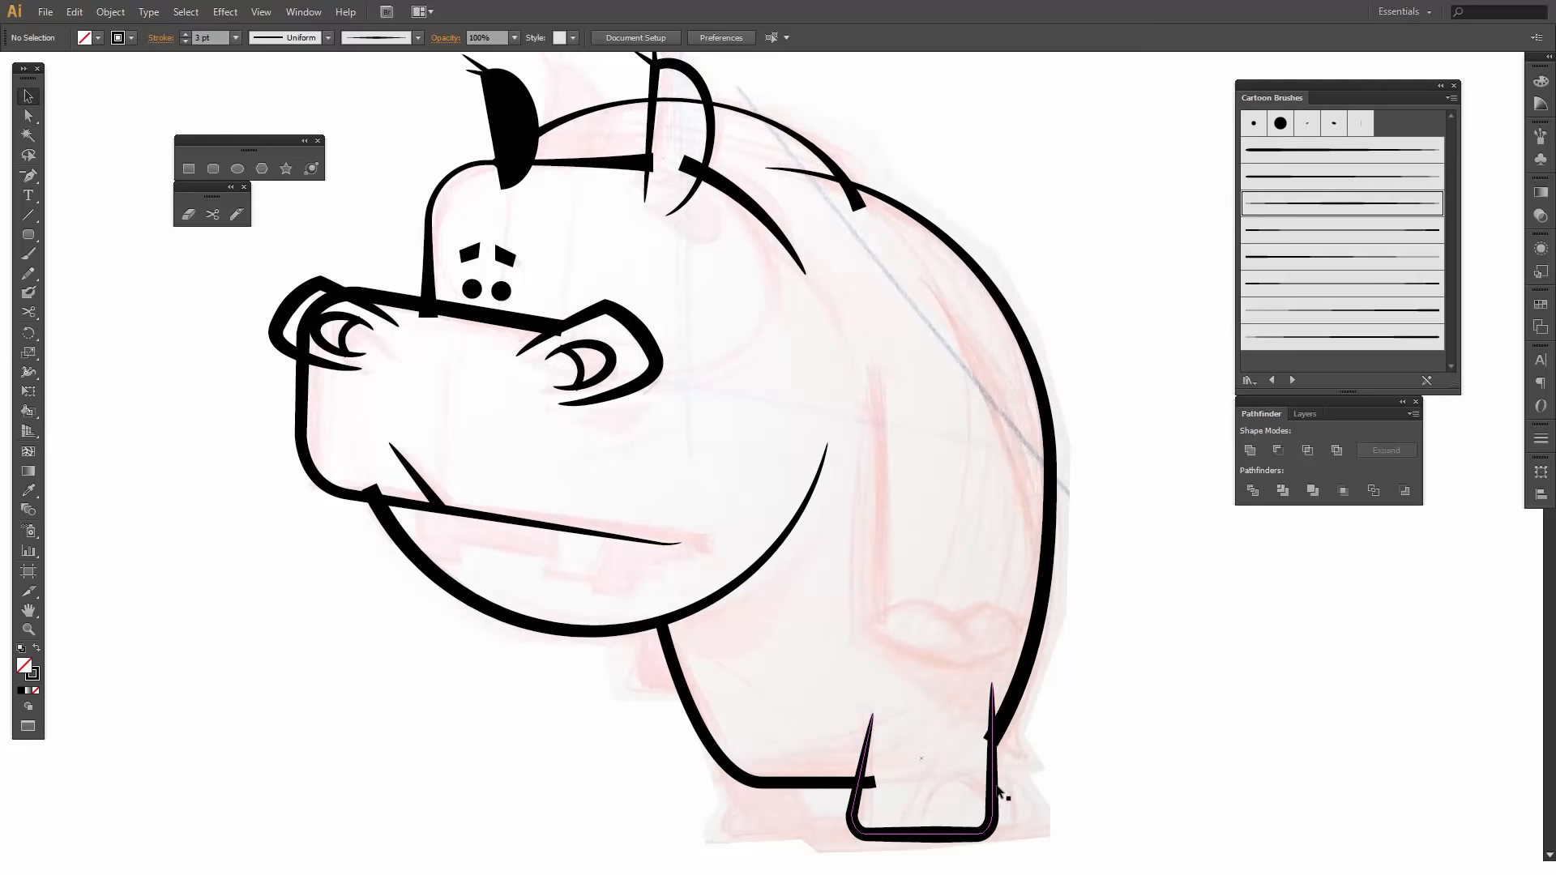
- Duplicate the leg outline to the front of the belly and reflect the copy across the vertical axis
{"action": "left_click", "coordinate": [997, 786]}
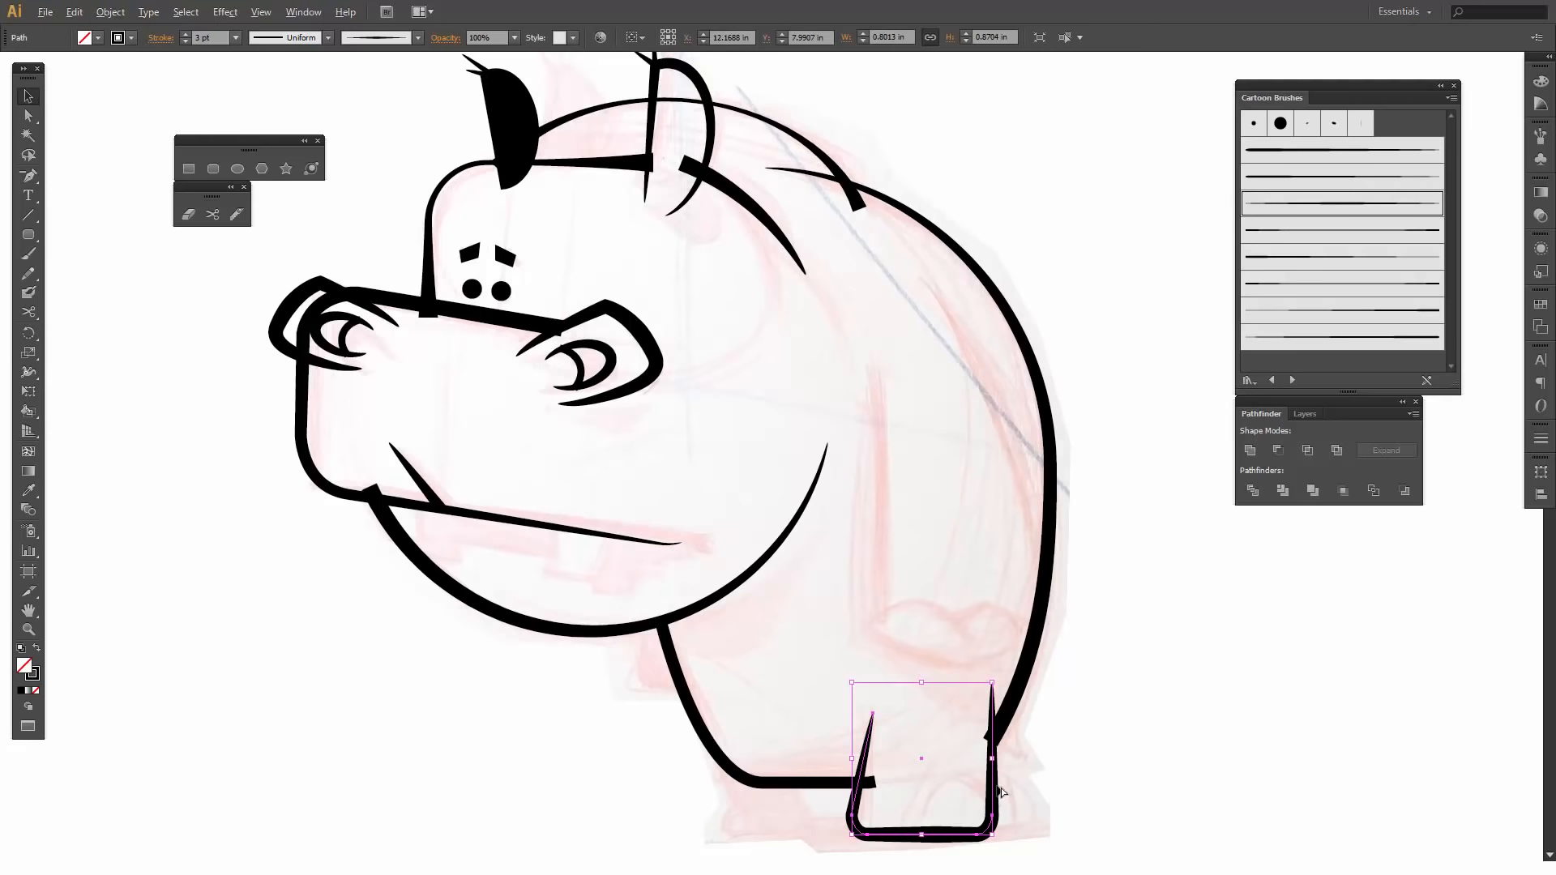
{"action": "left_click_drag", "start_coordinate": [1001, 790], "coordinate": [836, 795]}
{"action": "right_click", "coordinate": [833, 792]}
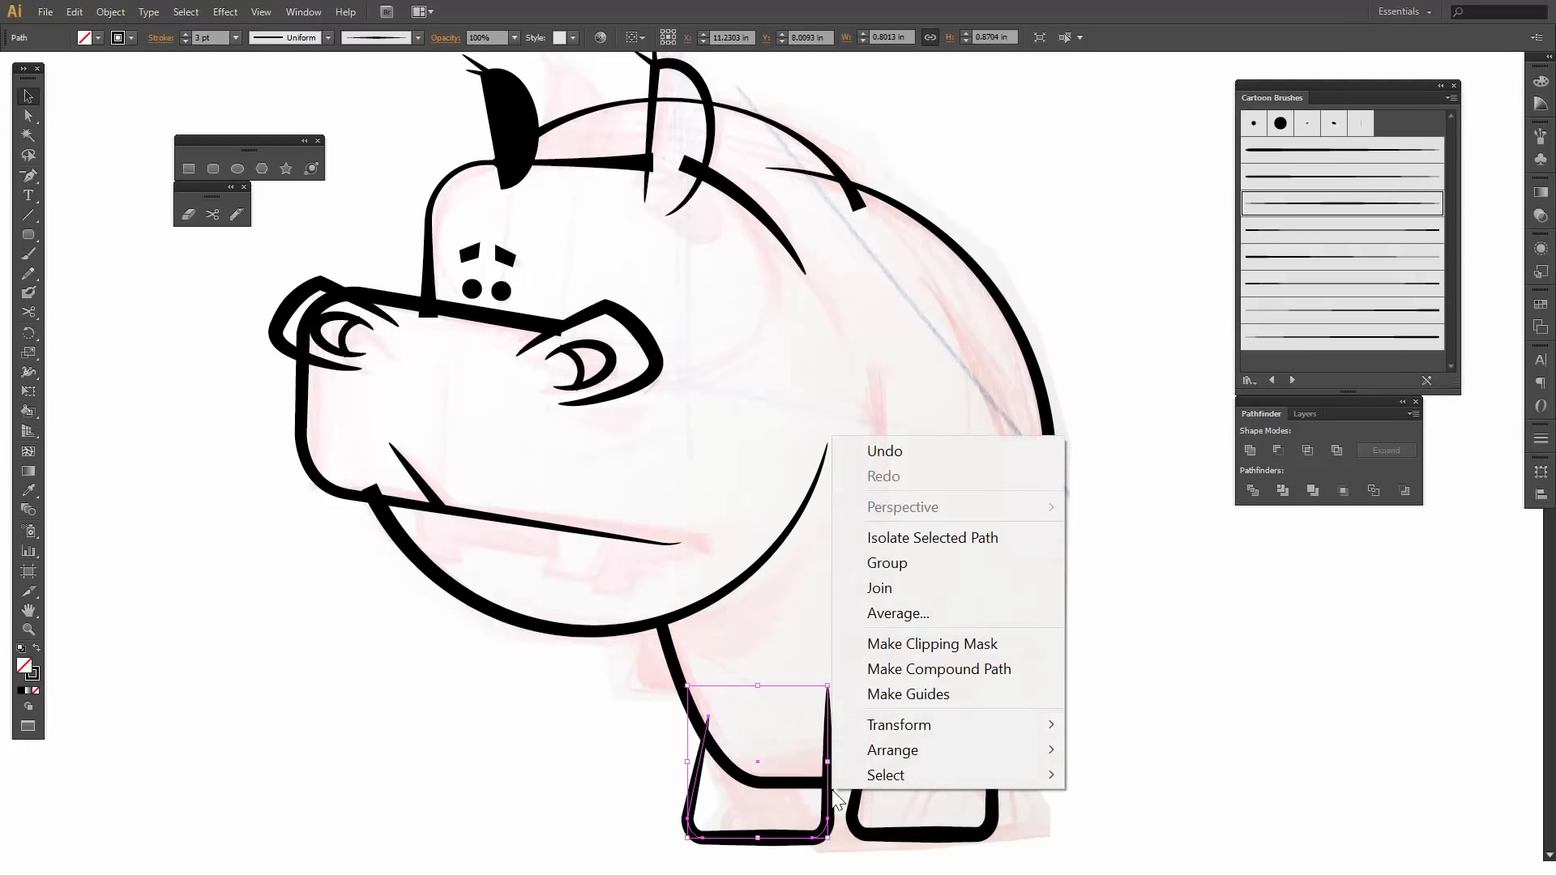
{"action": "mouse_move", "coordinate": [897, 747]}
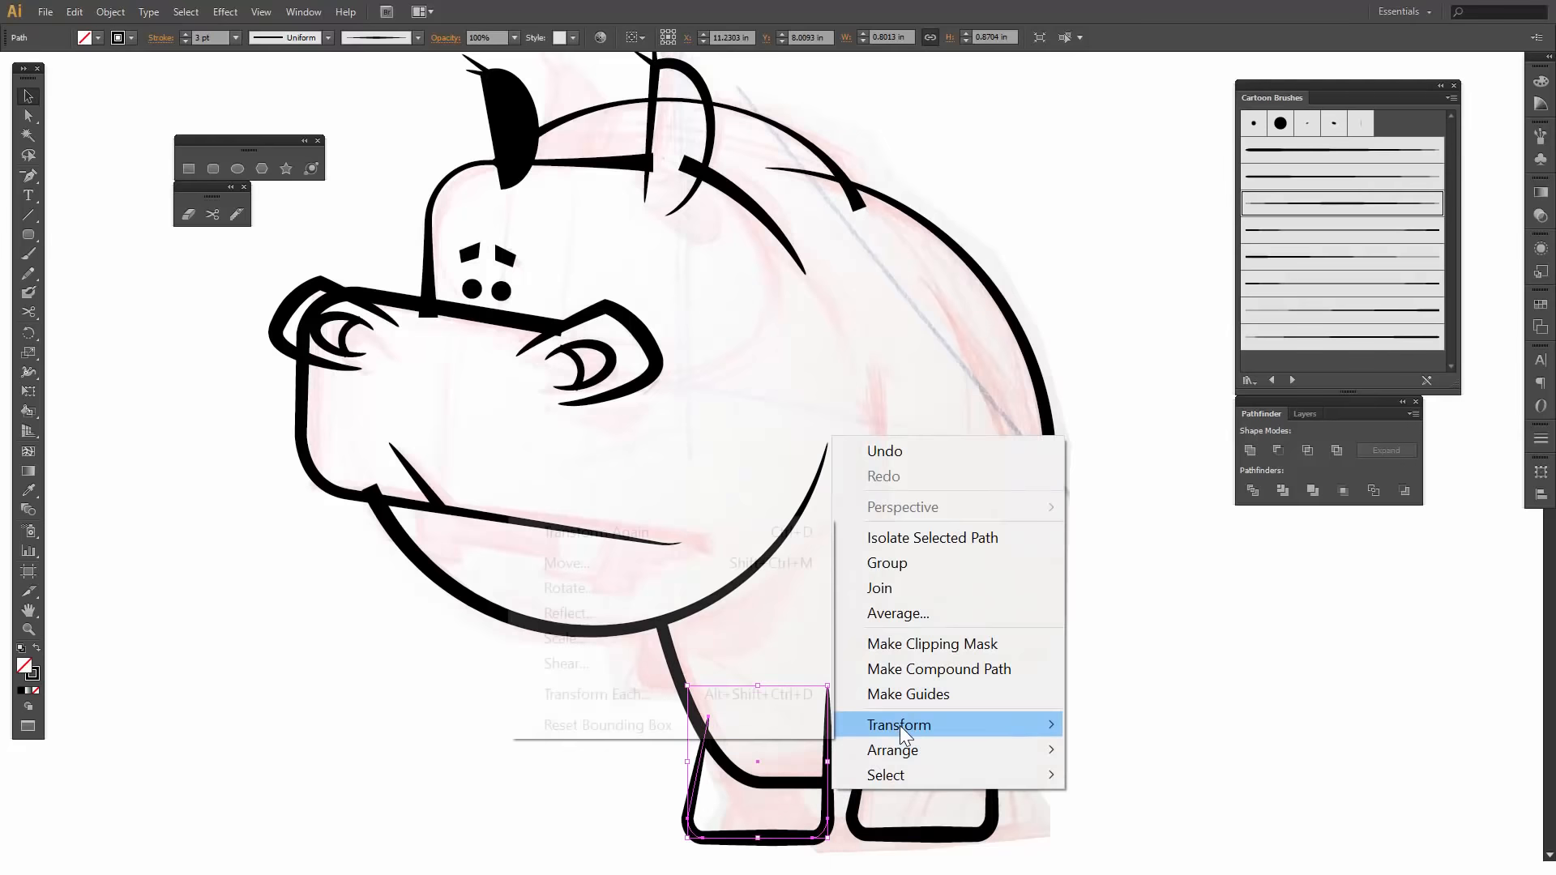
{"action": "left_click", "coordinate": [632, 614]}
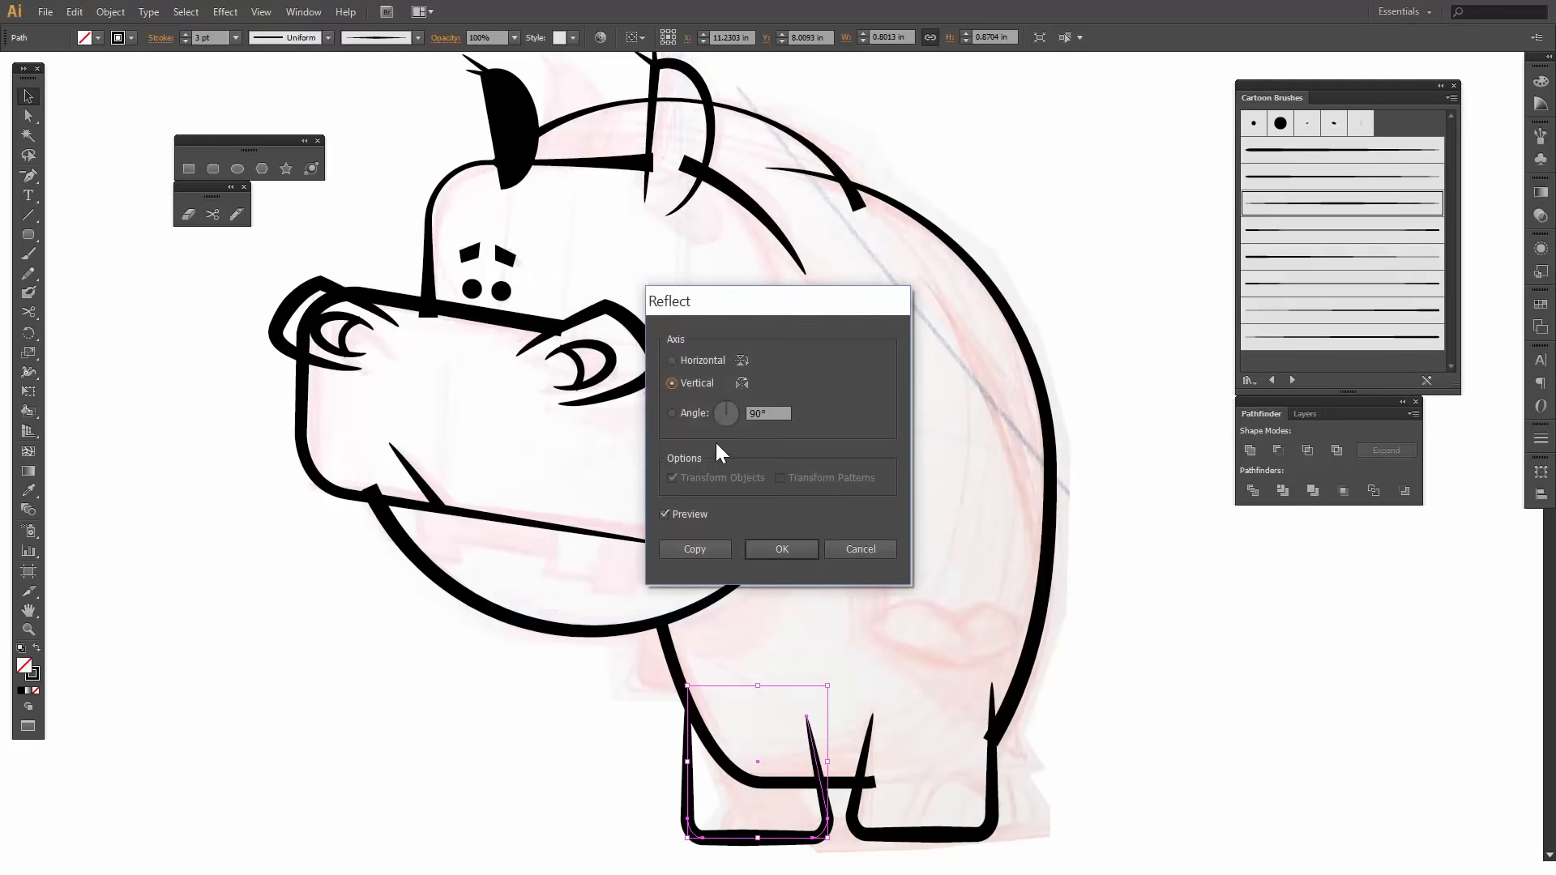
{"action": "left_click", "coordinate": [771, 547]}
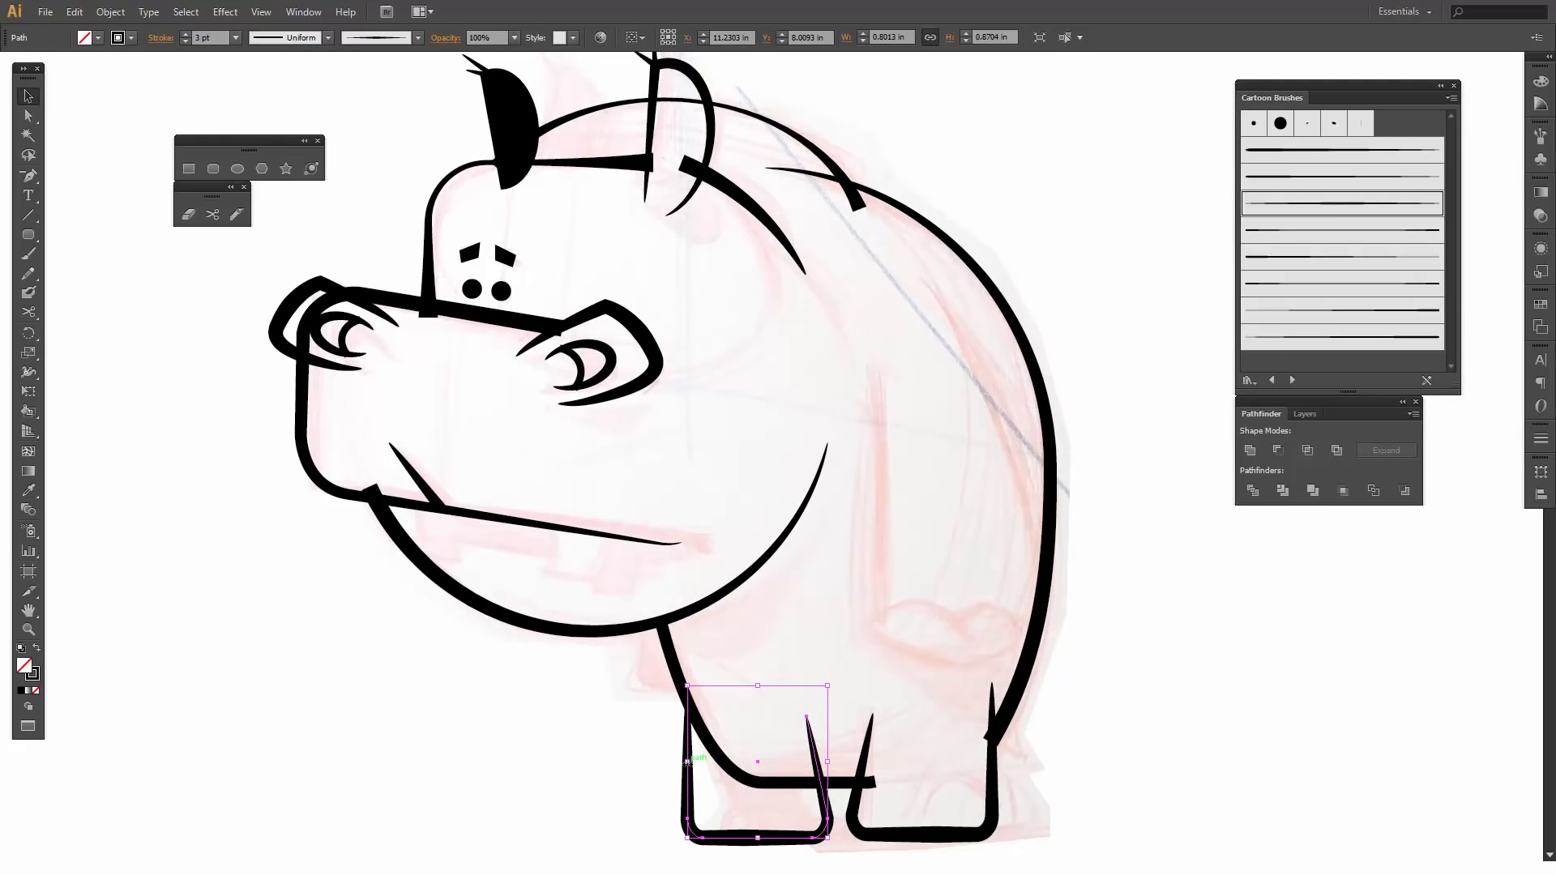
- Shrink the front leg copy to about 0.55 in wide and 0.82 in high, and set its stroke weight to 2 pt
{"action": "left_click_drag", "start_coordinate": [688, 762], "coordinate": [731, 762]}
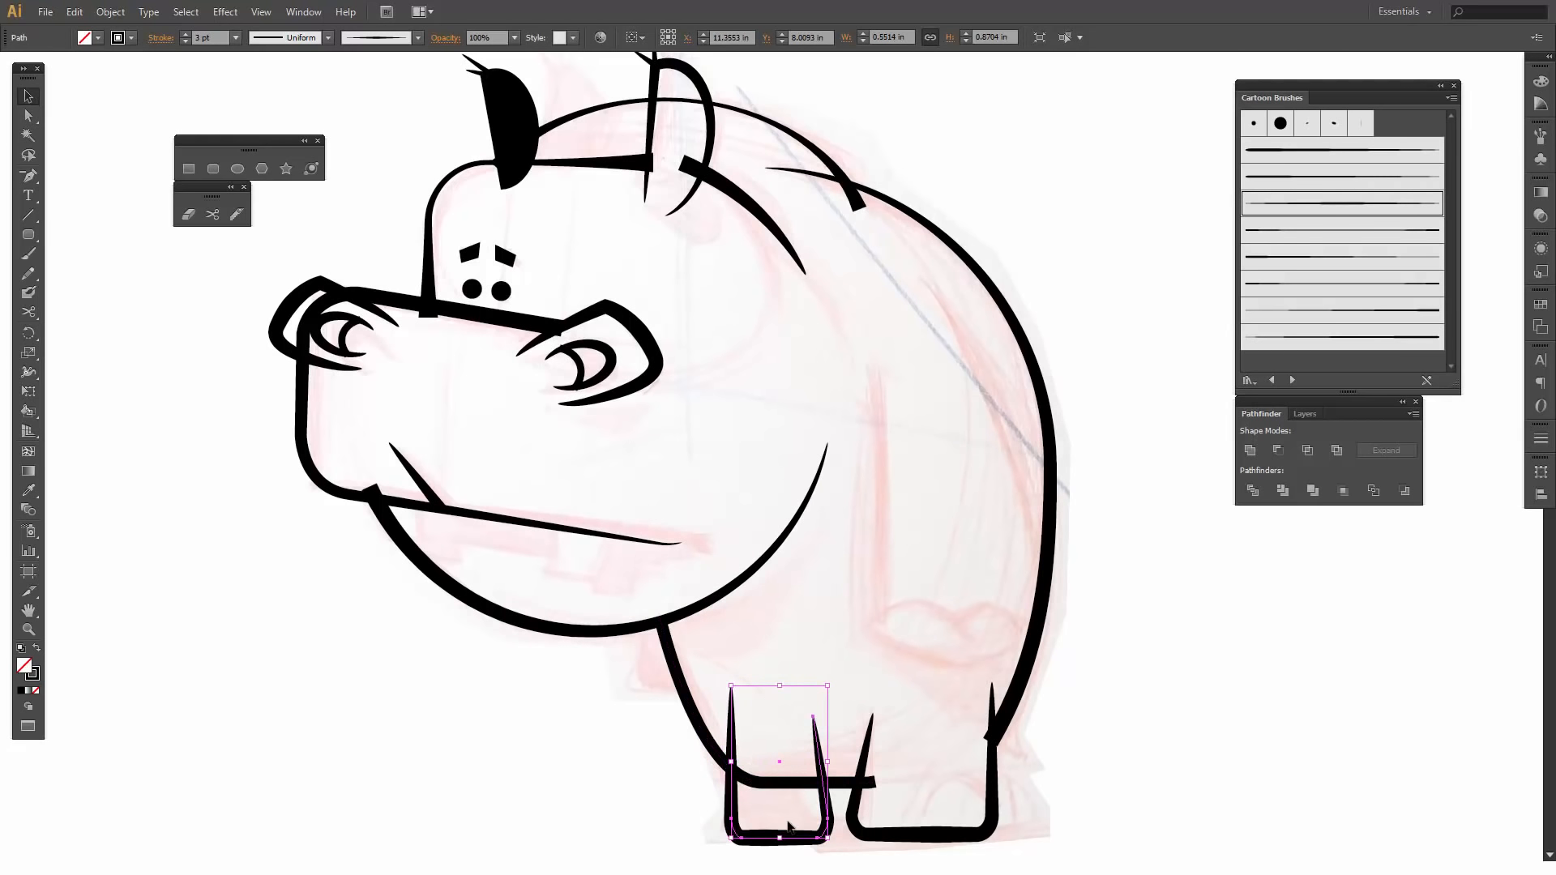
{"action": "left_click_drag", "start_coordinate": [779, 837], "coordinate": [781, 831]}
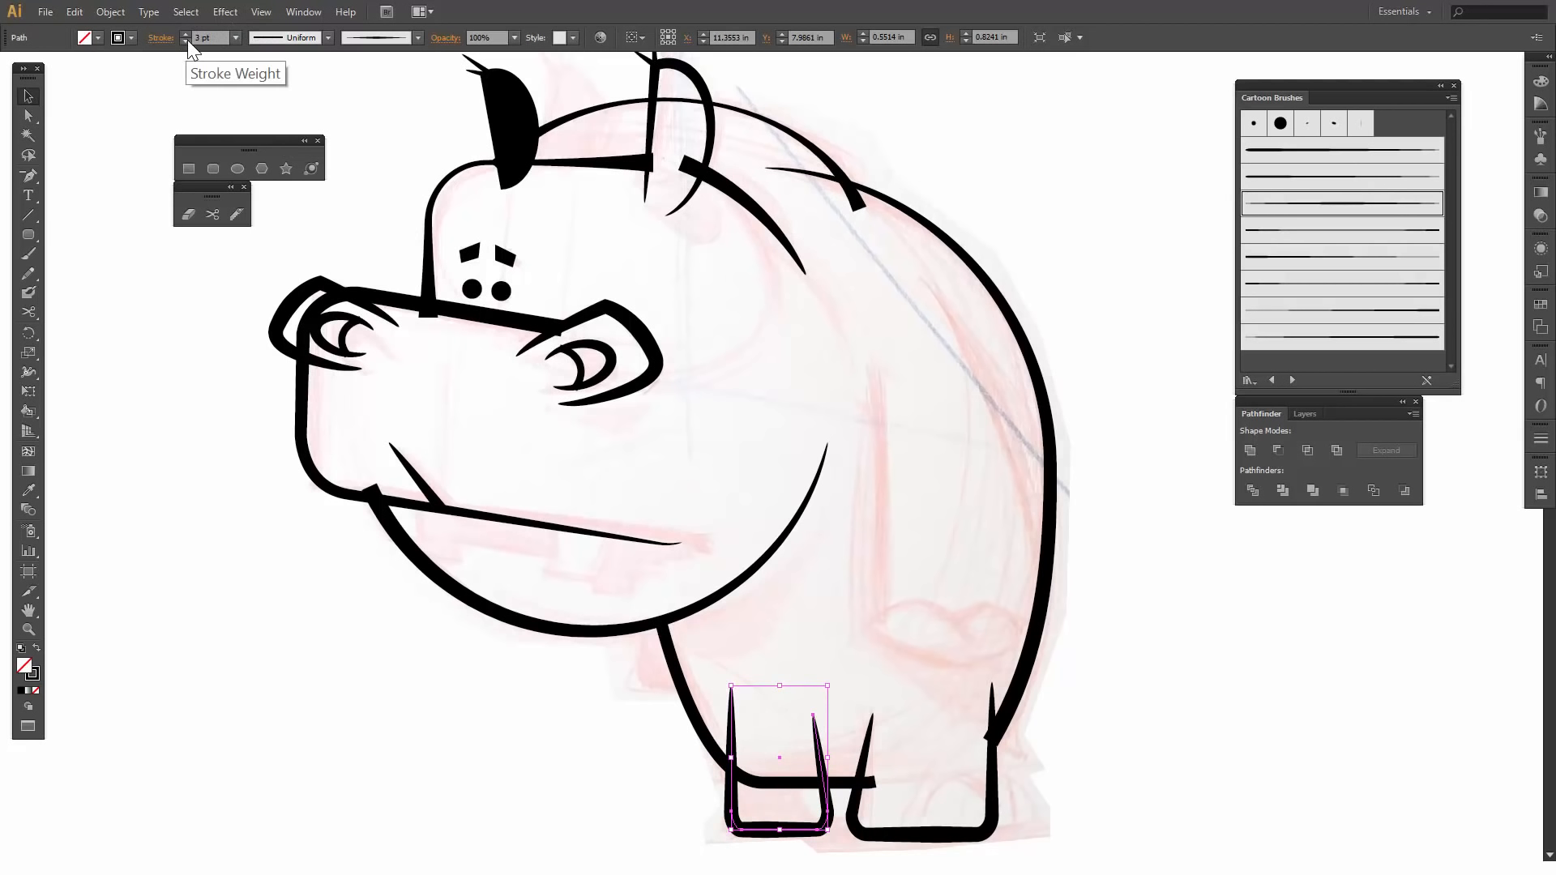
{"action": "left_click", "coordinate": [185, 42]}
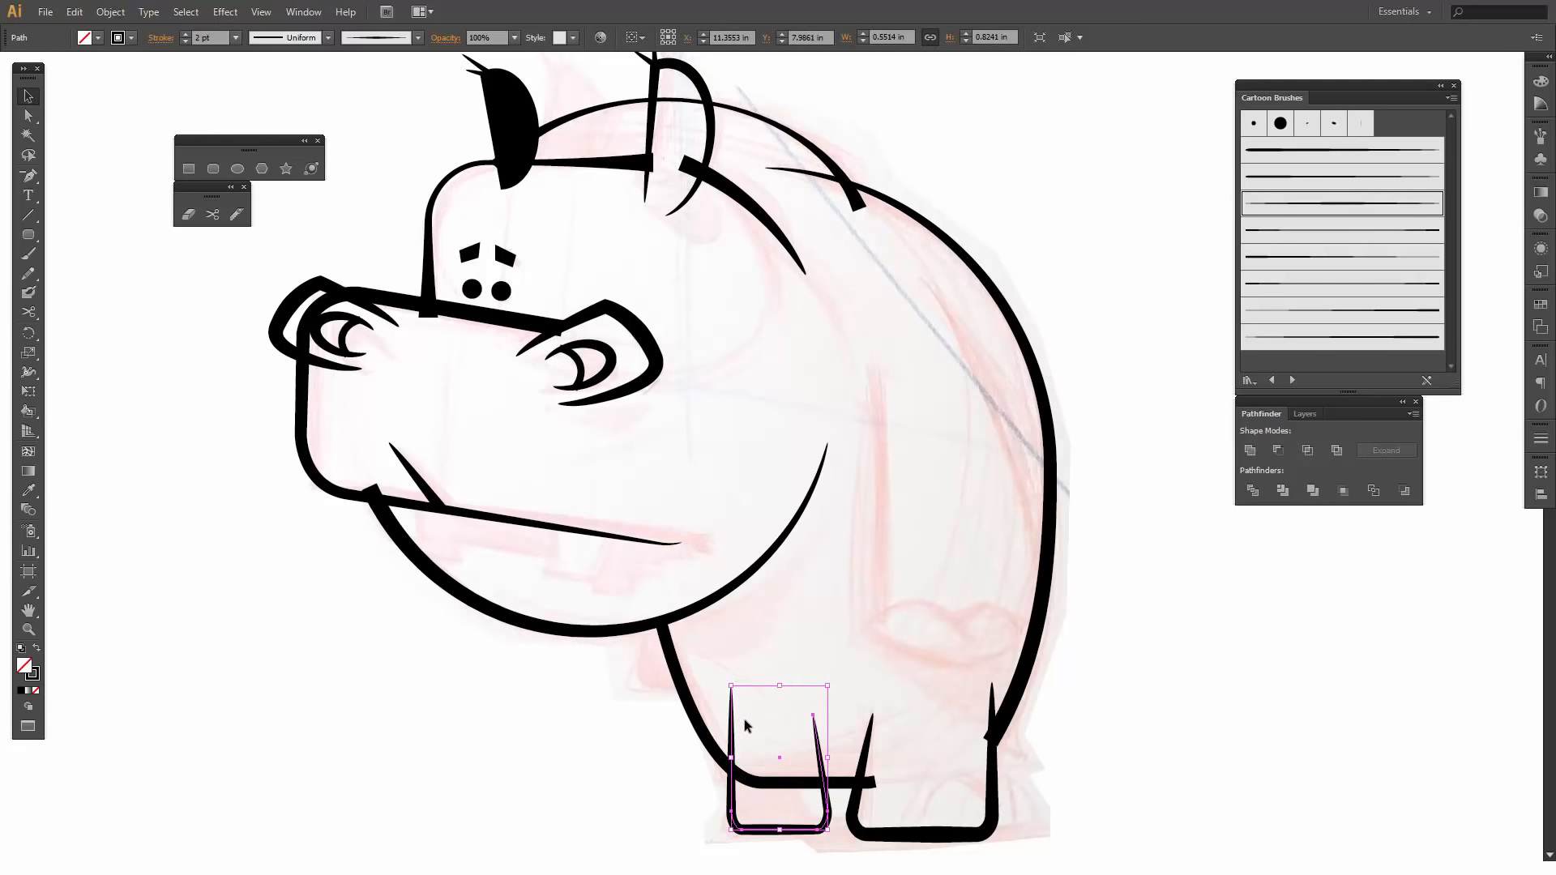
- Move the front leg's two upper end anchors forward so both sides slant, with the front end meeting the body outline
{"action": "key", "text": "a"}
{"action": "left_click", "coordinate": [731, 687]}
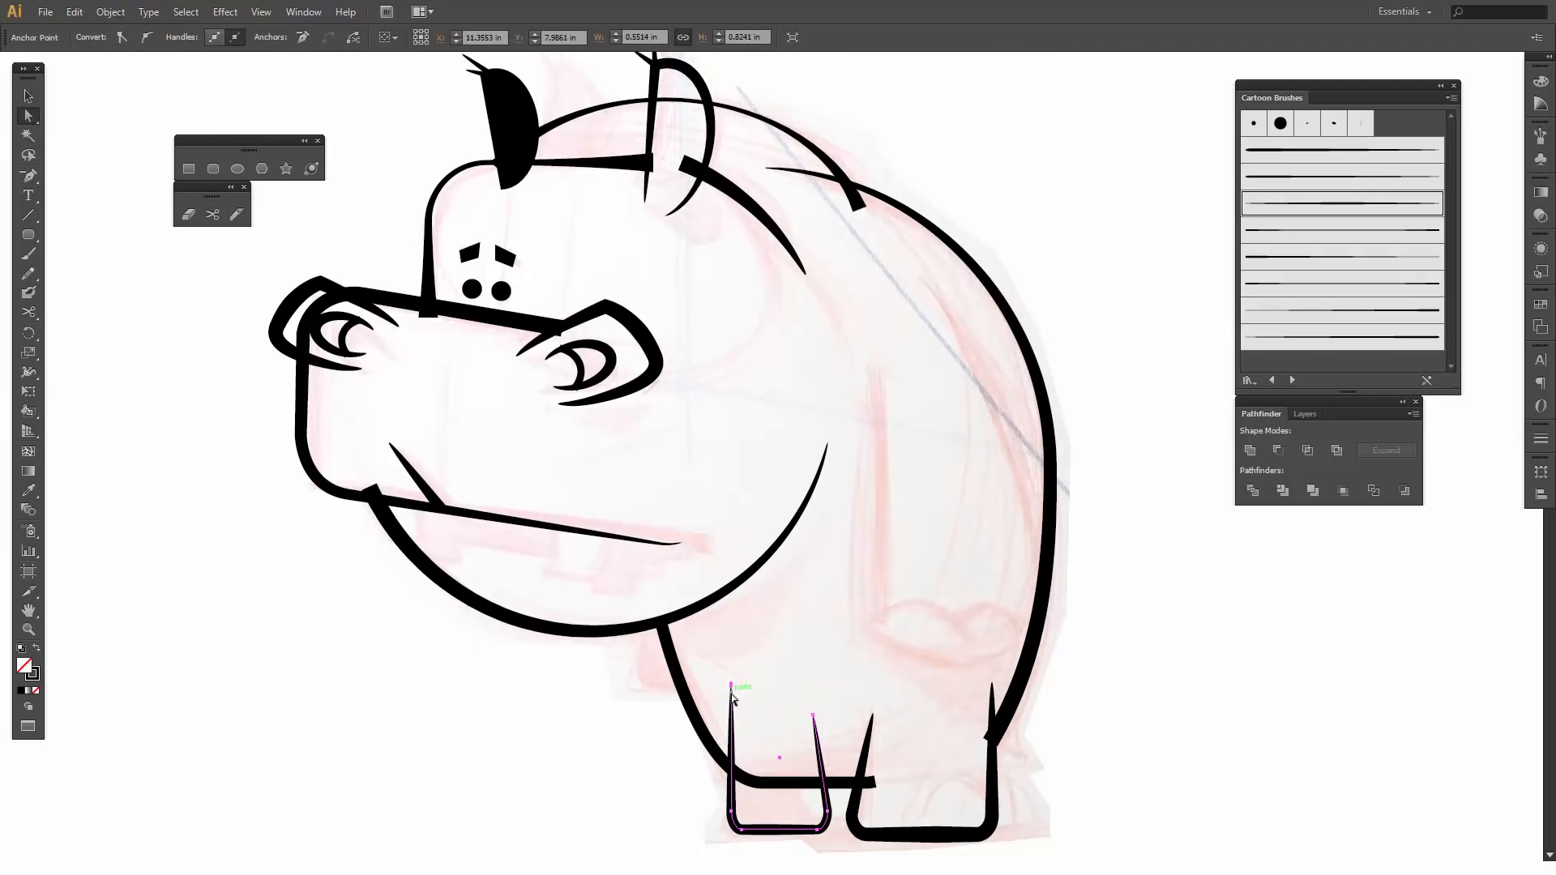
{"action": "left_click_drag", "start_coordinate": [731, 686], "coordinate": [720, 742]}
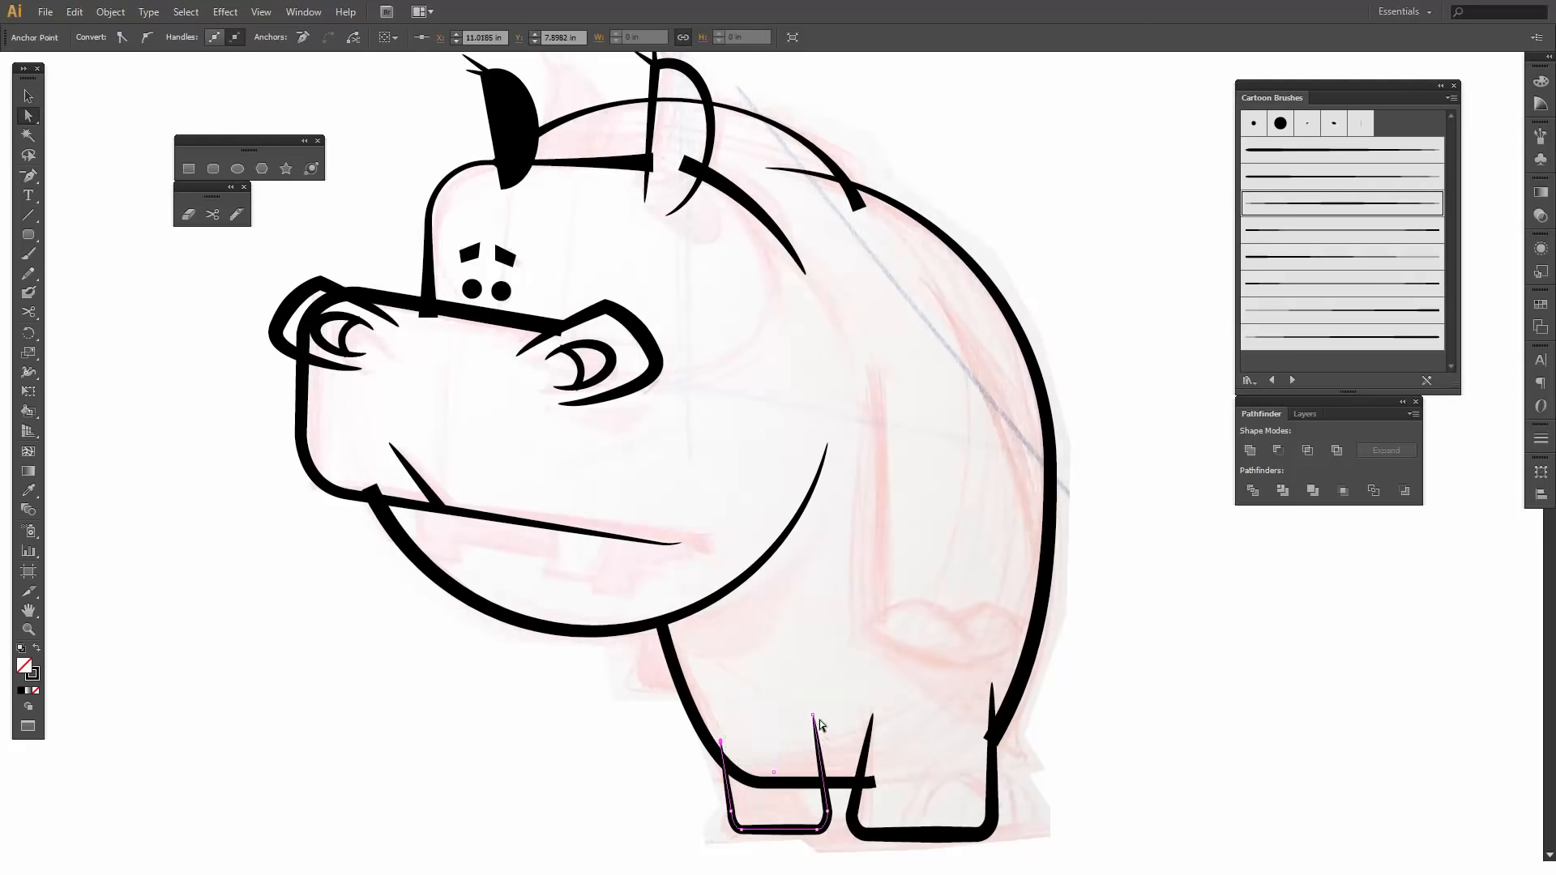
{"action": "left_click_drag", "start_coordinate": [814, 715], "coordinate": [790, 716]}
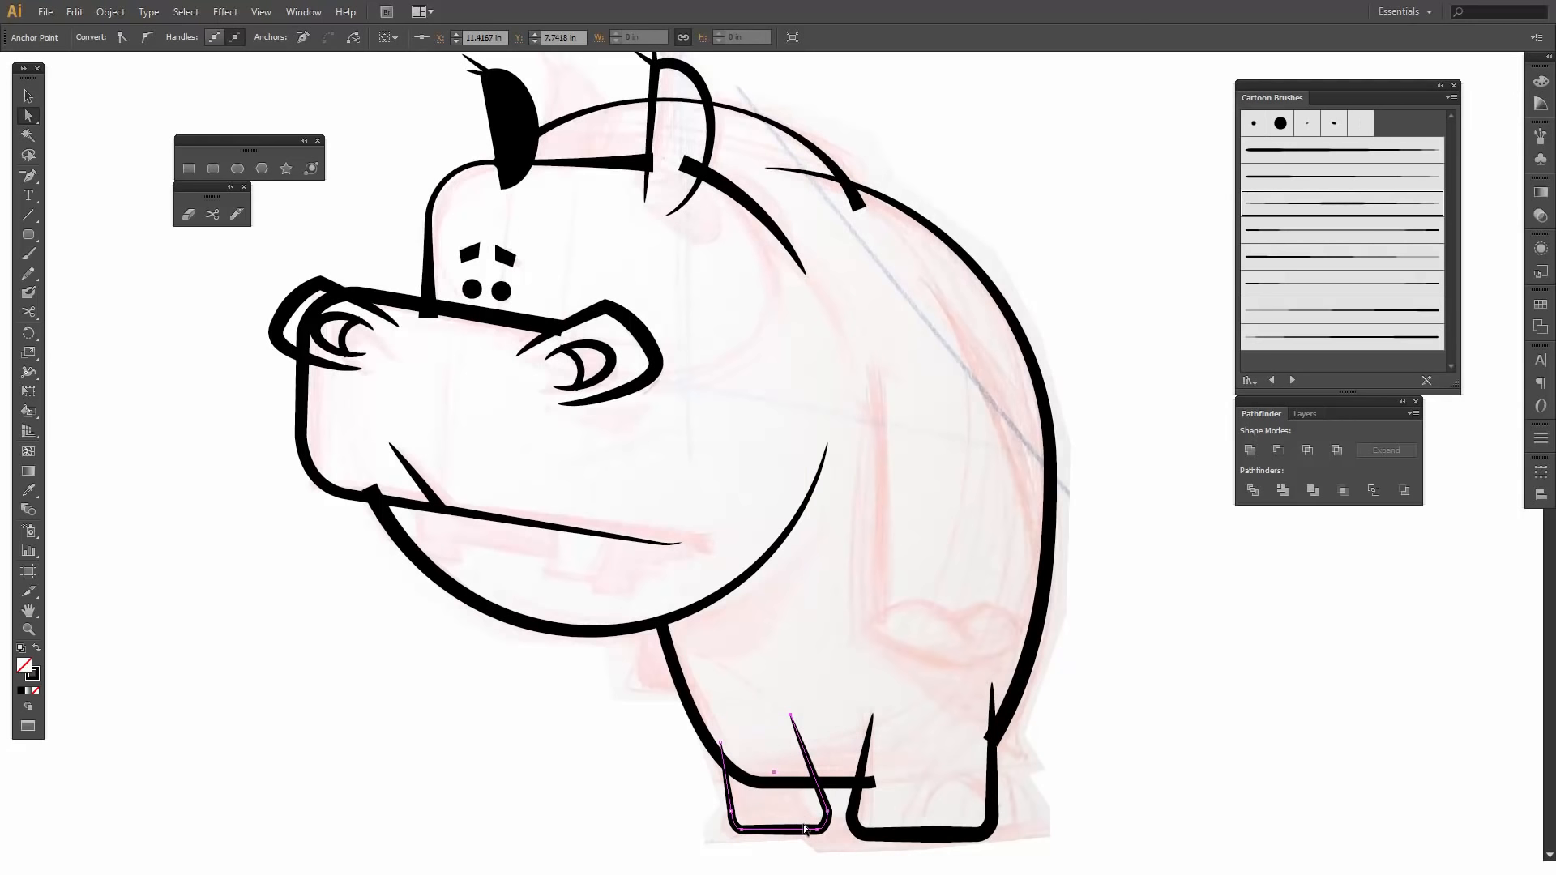
{"action": "left_click", "coordinate": [678, 811]}
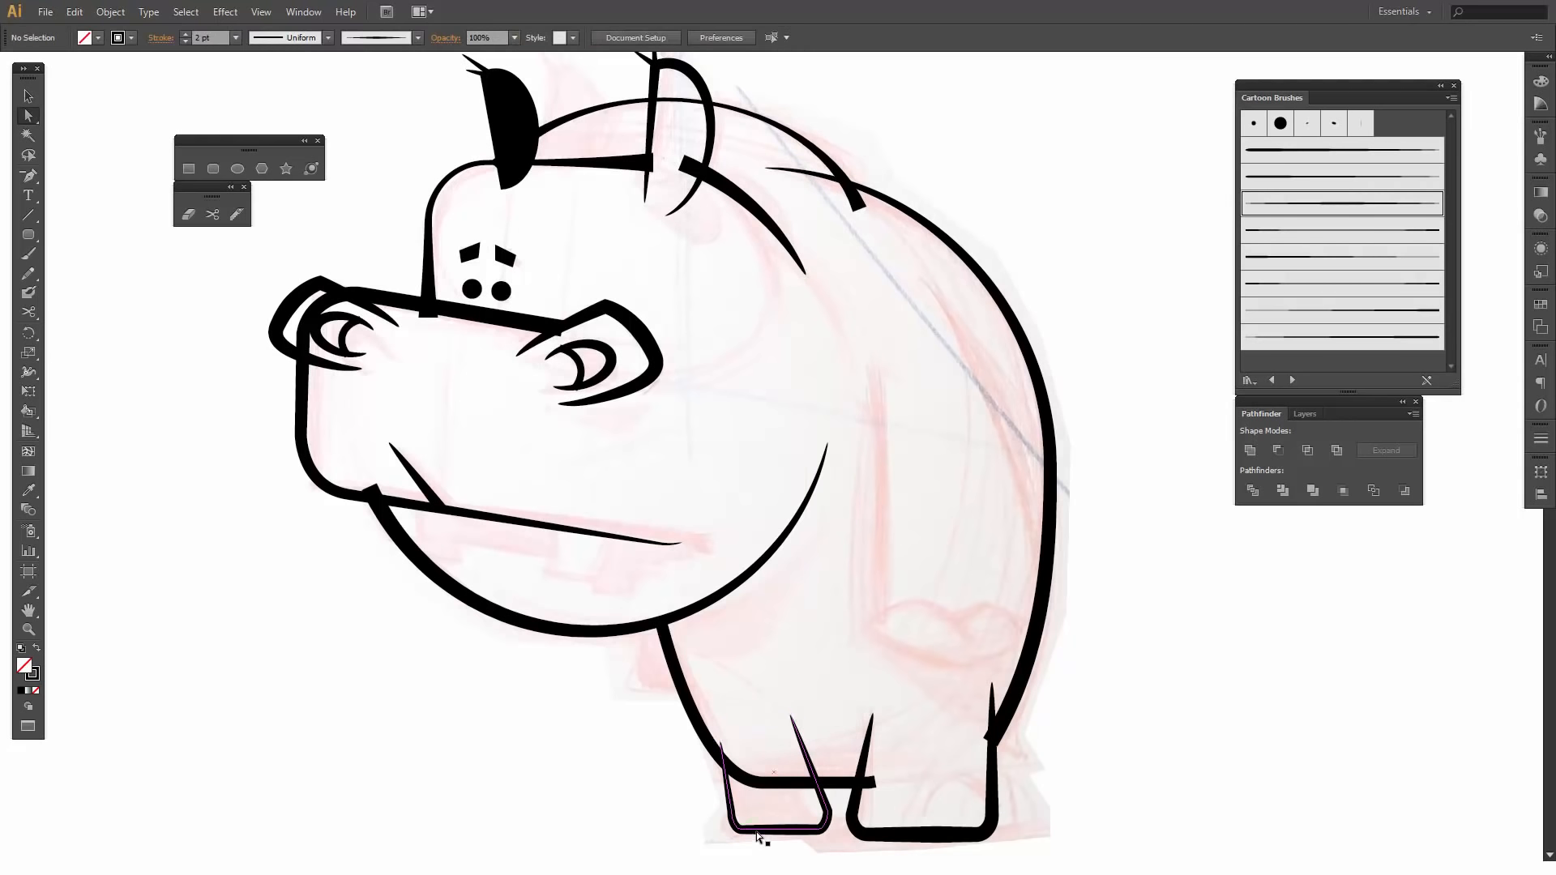
{"action": "left_click", "coordinate": [724, 745]}
{"action": "left_click_drag", "start_coordinate": [724, 745], "coordinate": [693, 711]}
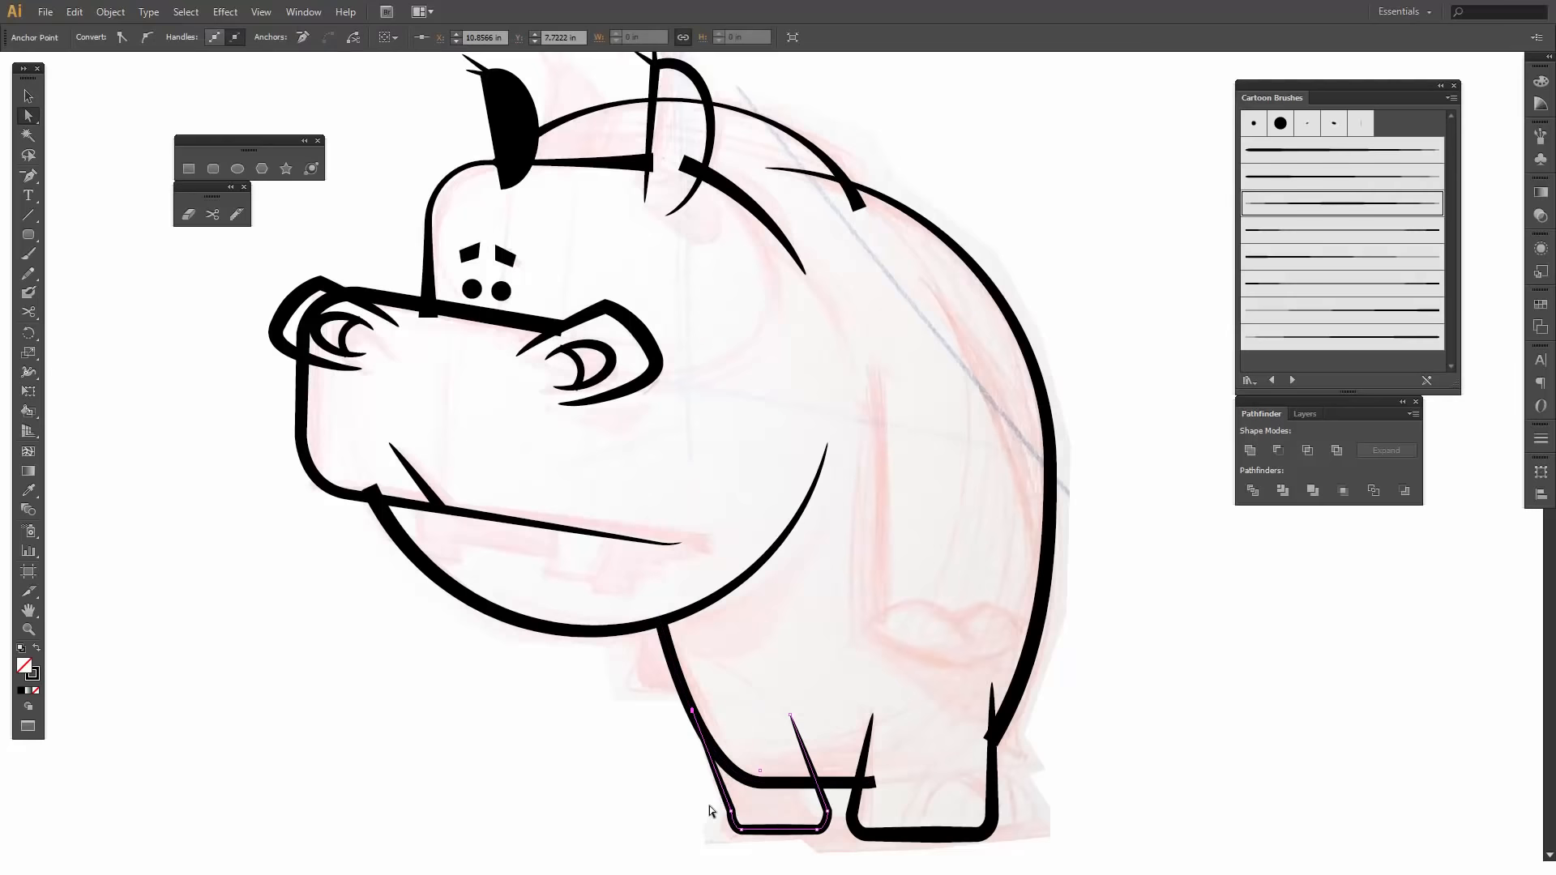
{"action": "left_click", "coordinate": [856, 820], "text": "shift"}
{"action": "left_click", "coordinate": [857, 823], "text": "shift"}
{"action": "left_click", "coordinate": [567, 743]}
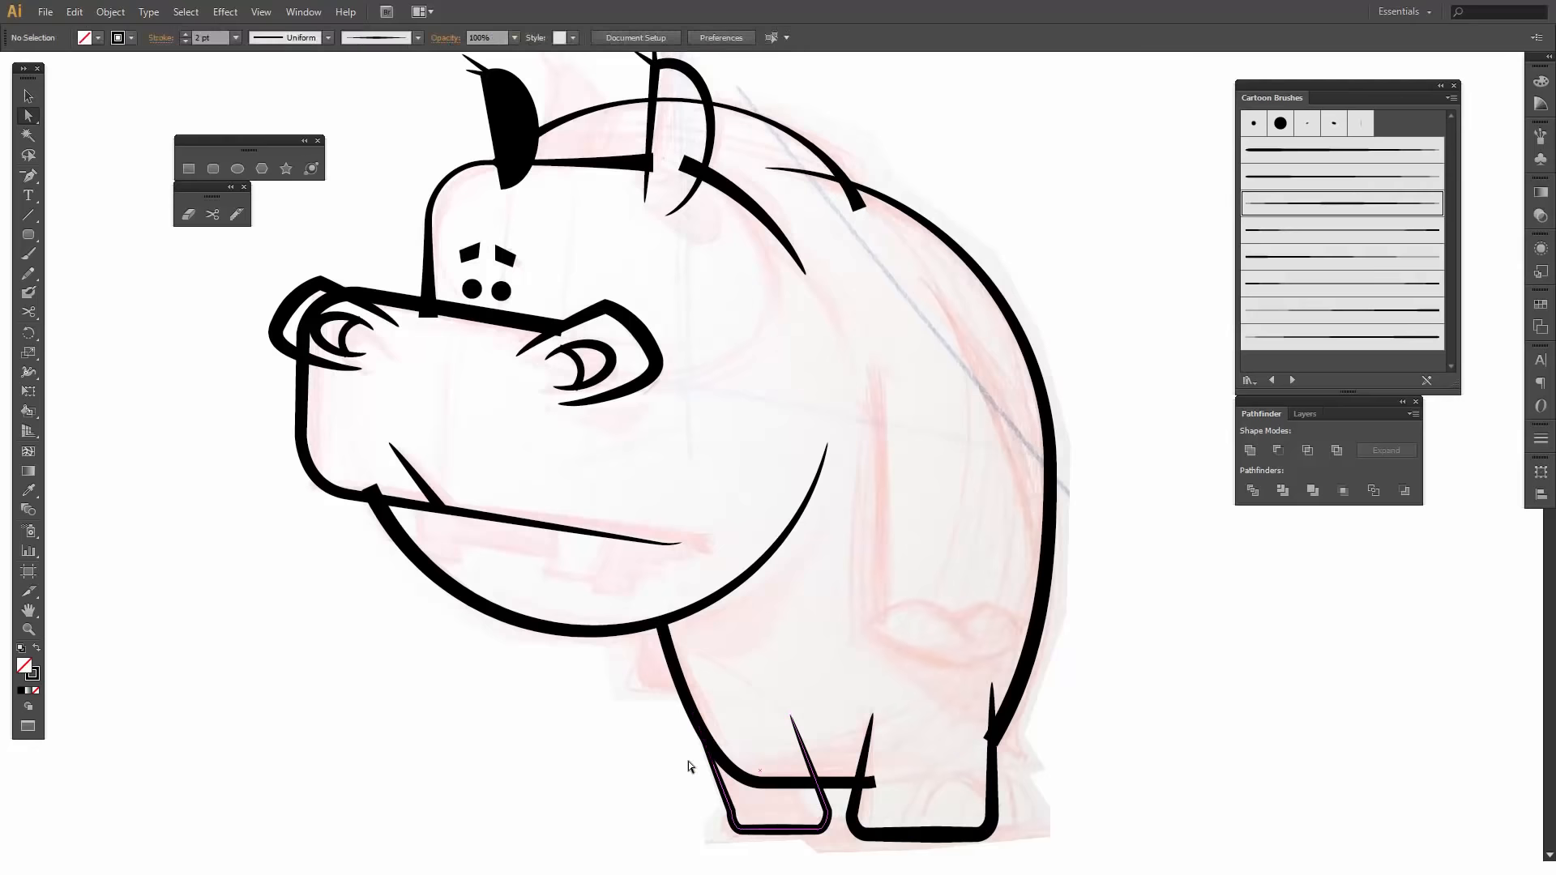
- Nudge the whole front leg outline slightly toward the rear leg
{"action": "key", "text": "v"}
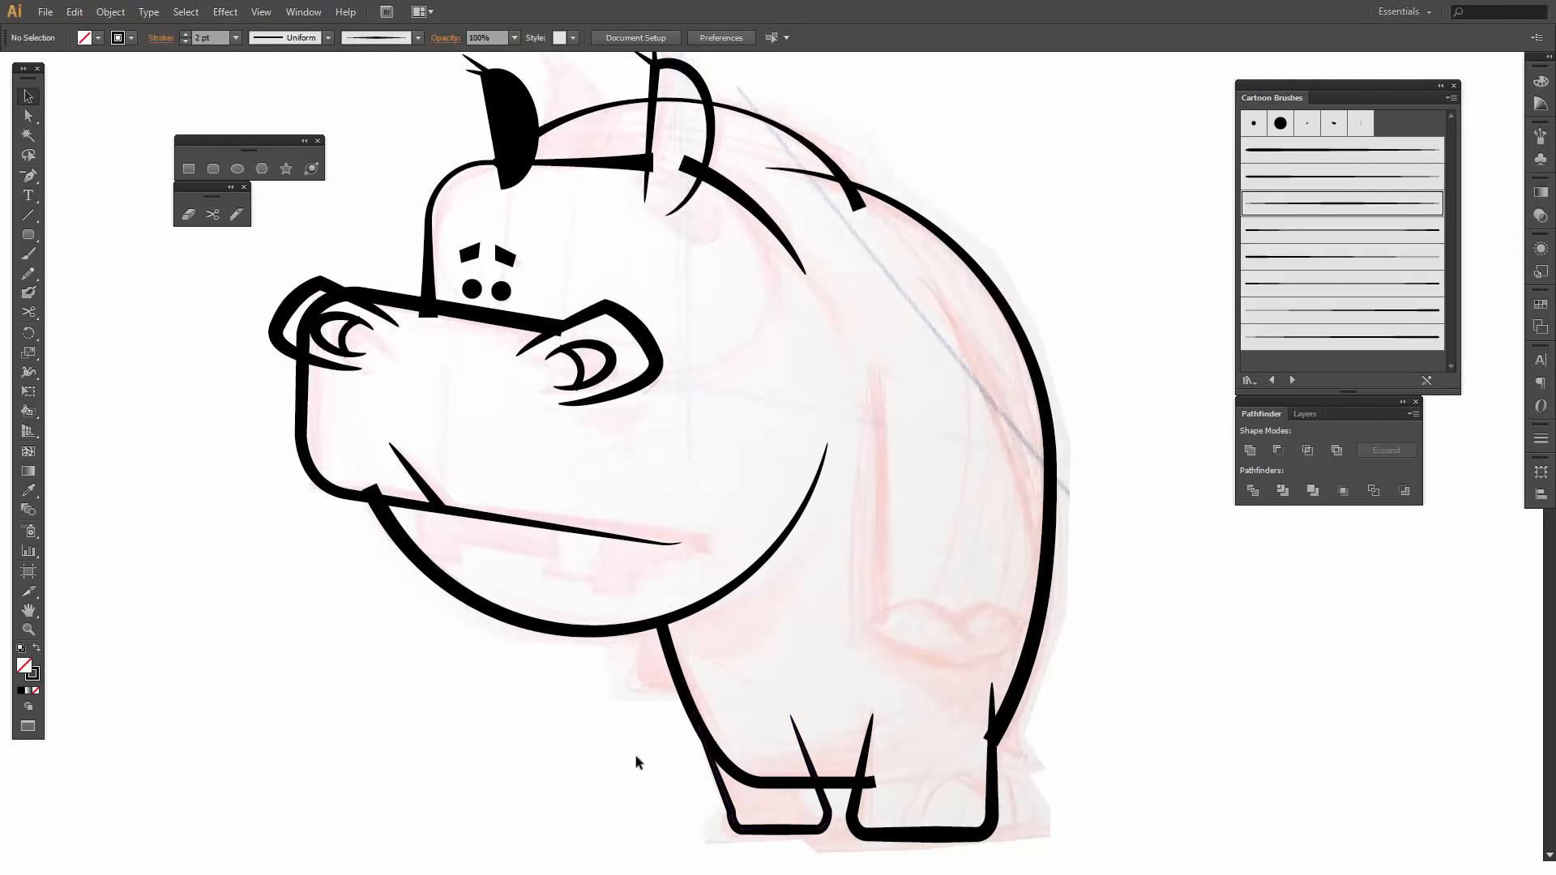
{"action": "left_click", "coordinate": [715, 784]}
{"action": "key", "text": "Right"}
{"action": "key", "text": "Right"}
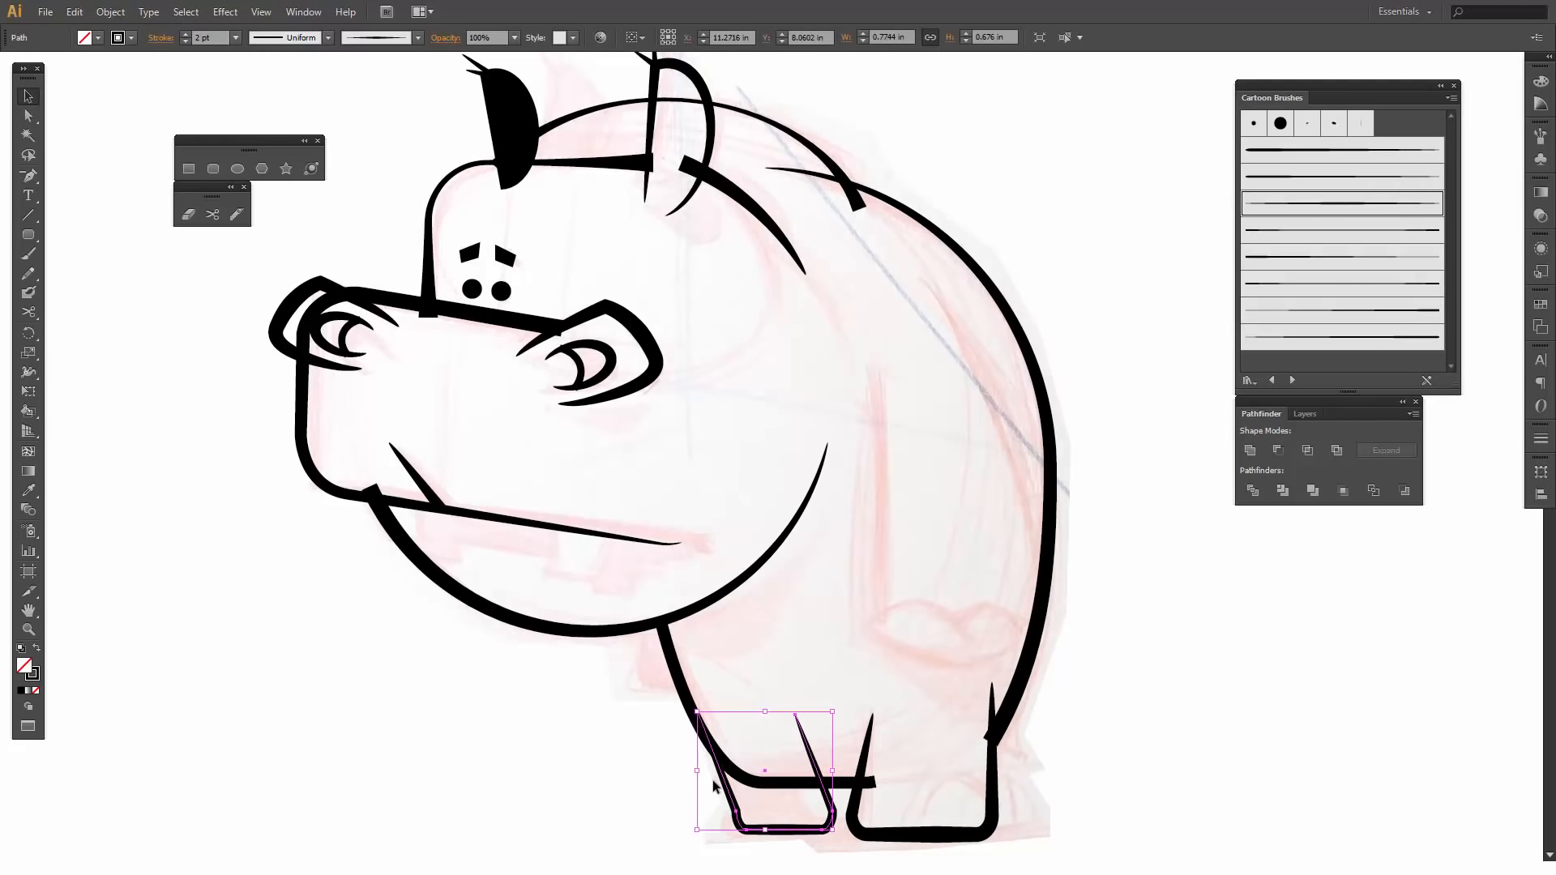
{"action": "key", "text": "Right"}
{"action": "key", "text": "Right"}
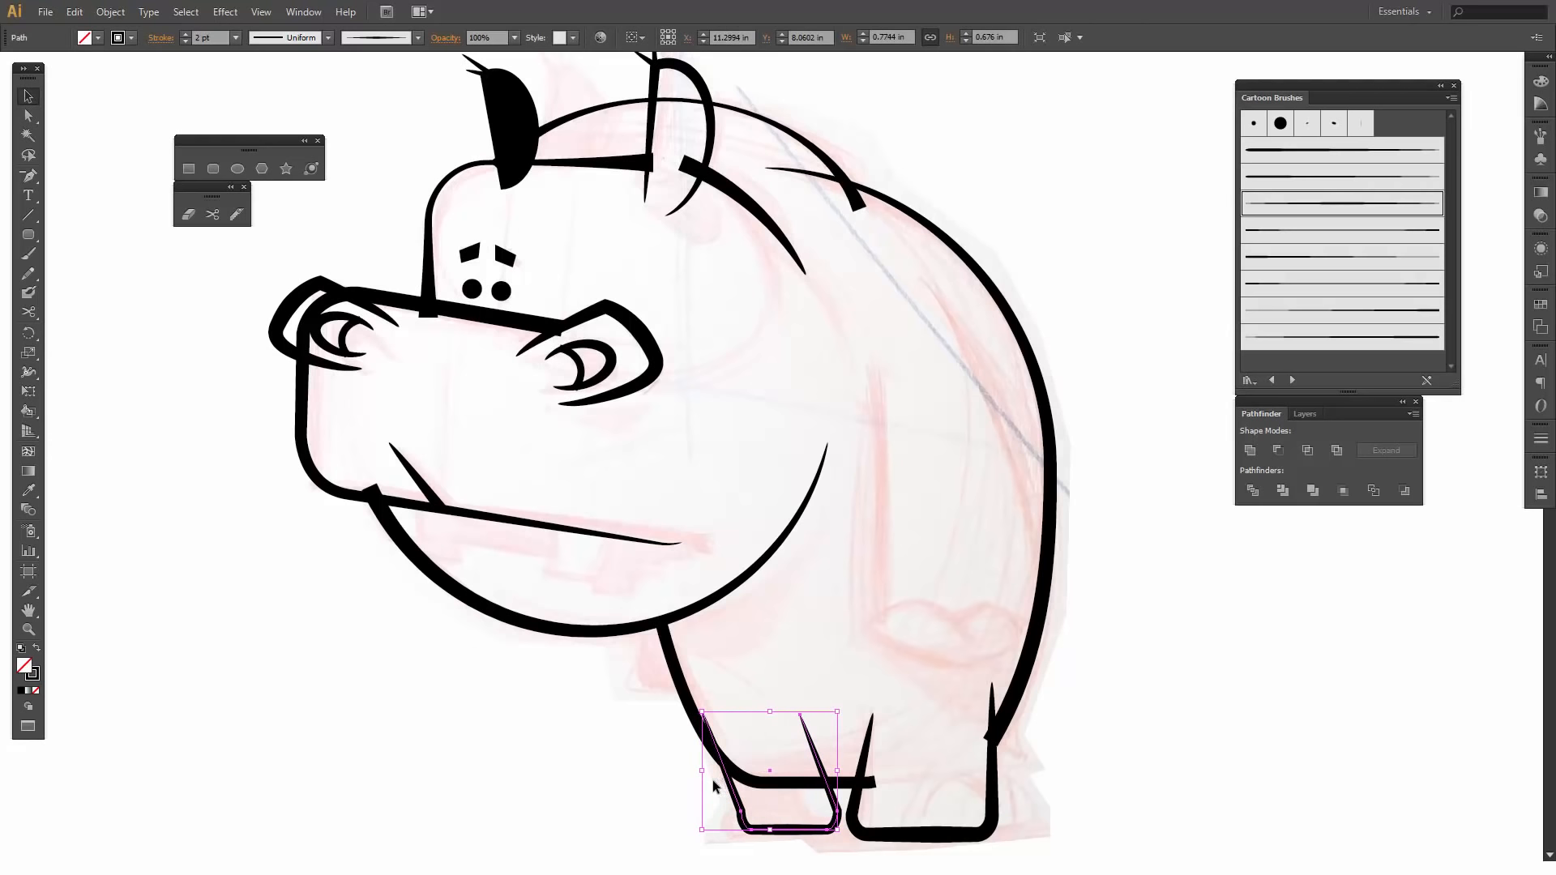
{"action": "left_click", "coordinate": [477, 772]}
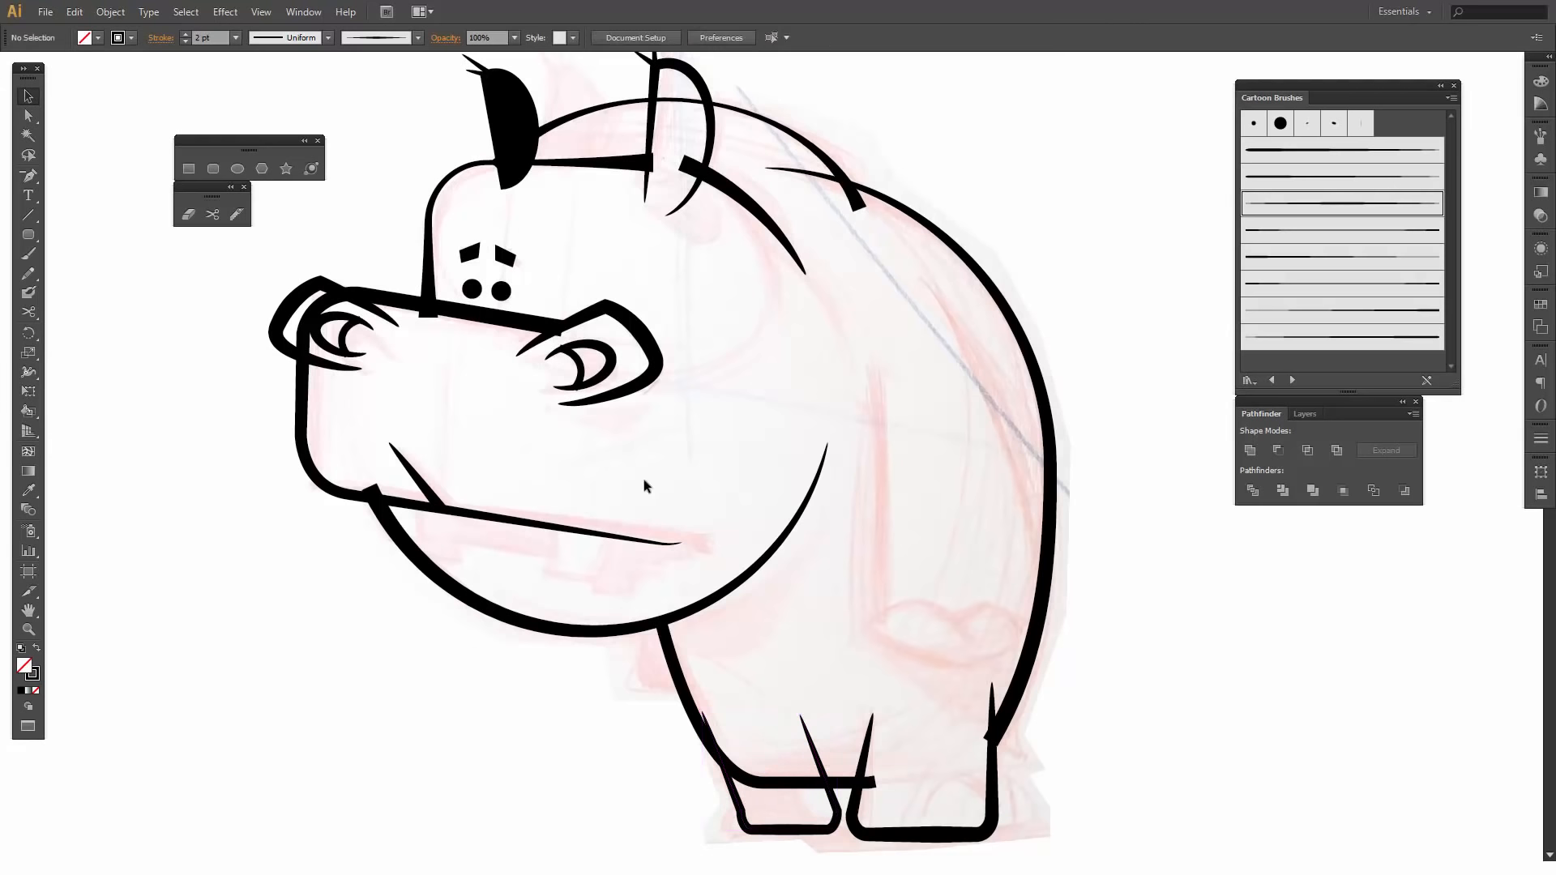
- Create a rounded rectangle 0.6528 in wide and 0.9676 in high with a 0.1 in corner radius beside the arm sketch
{"action": "left_click", "coordinate": [31, 237]}
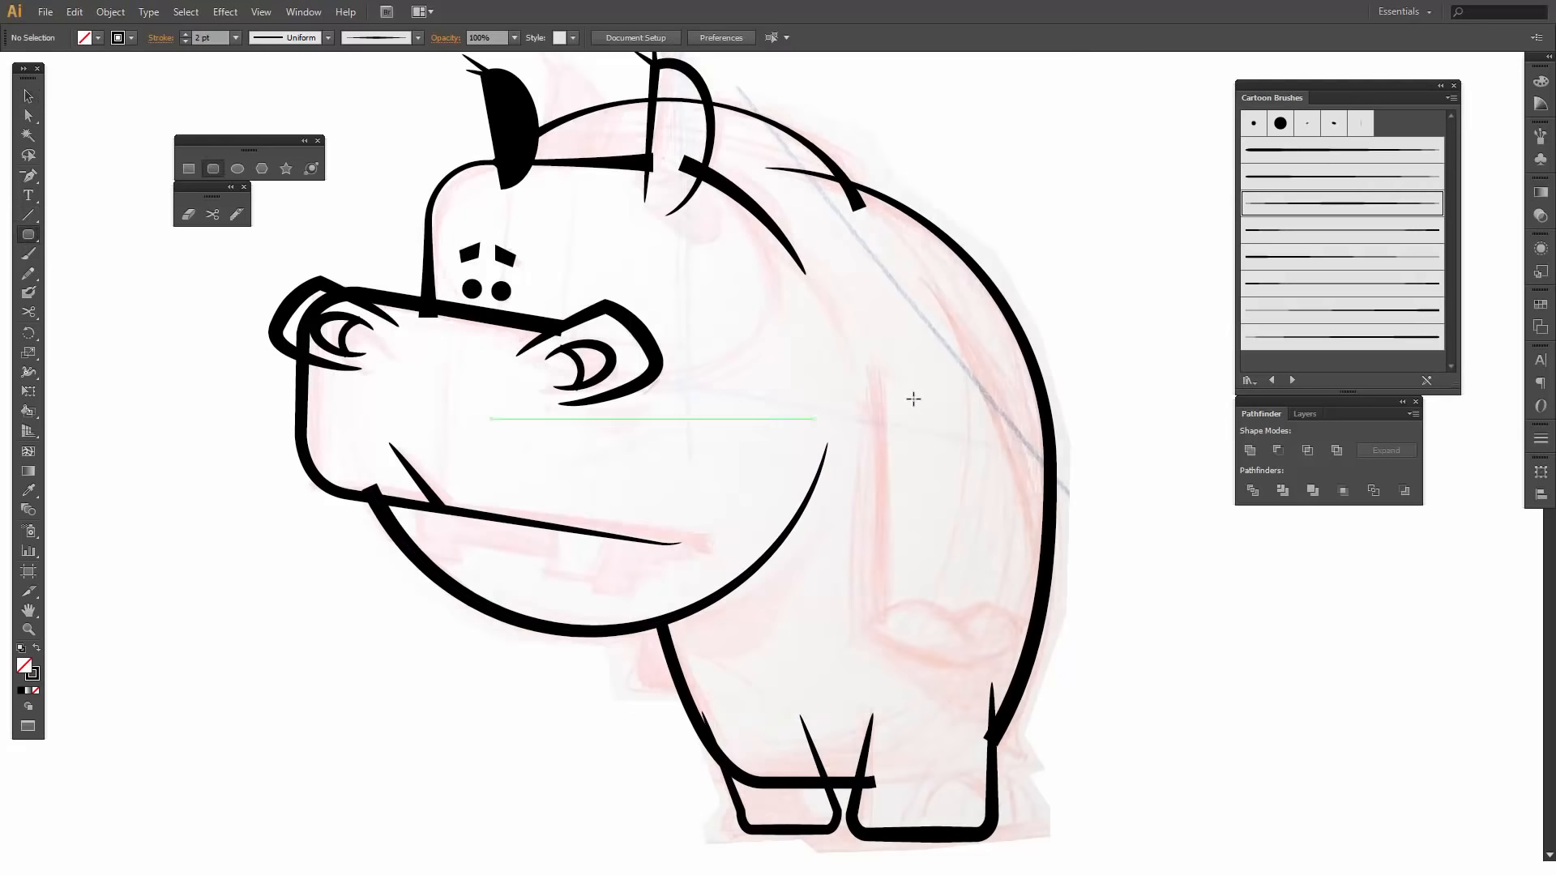
{"action": "left_click_drag", "start_coordinate": [856, 388], "coordinate": [972, 557]}
{"action": "key", "text": "ctrl+z"}
{"action": "left_click", "coordinate": [965, 508]}
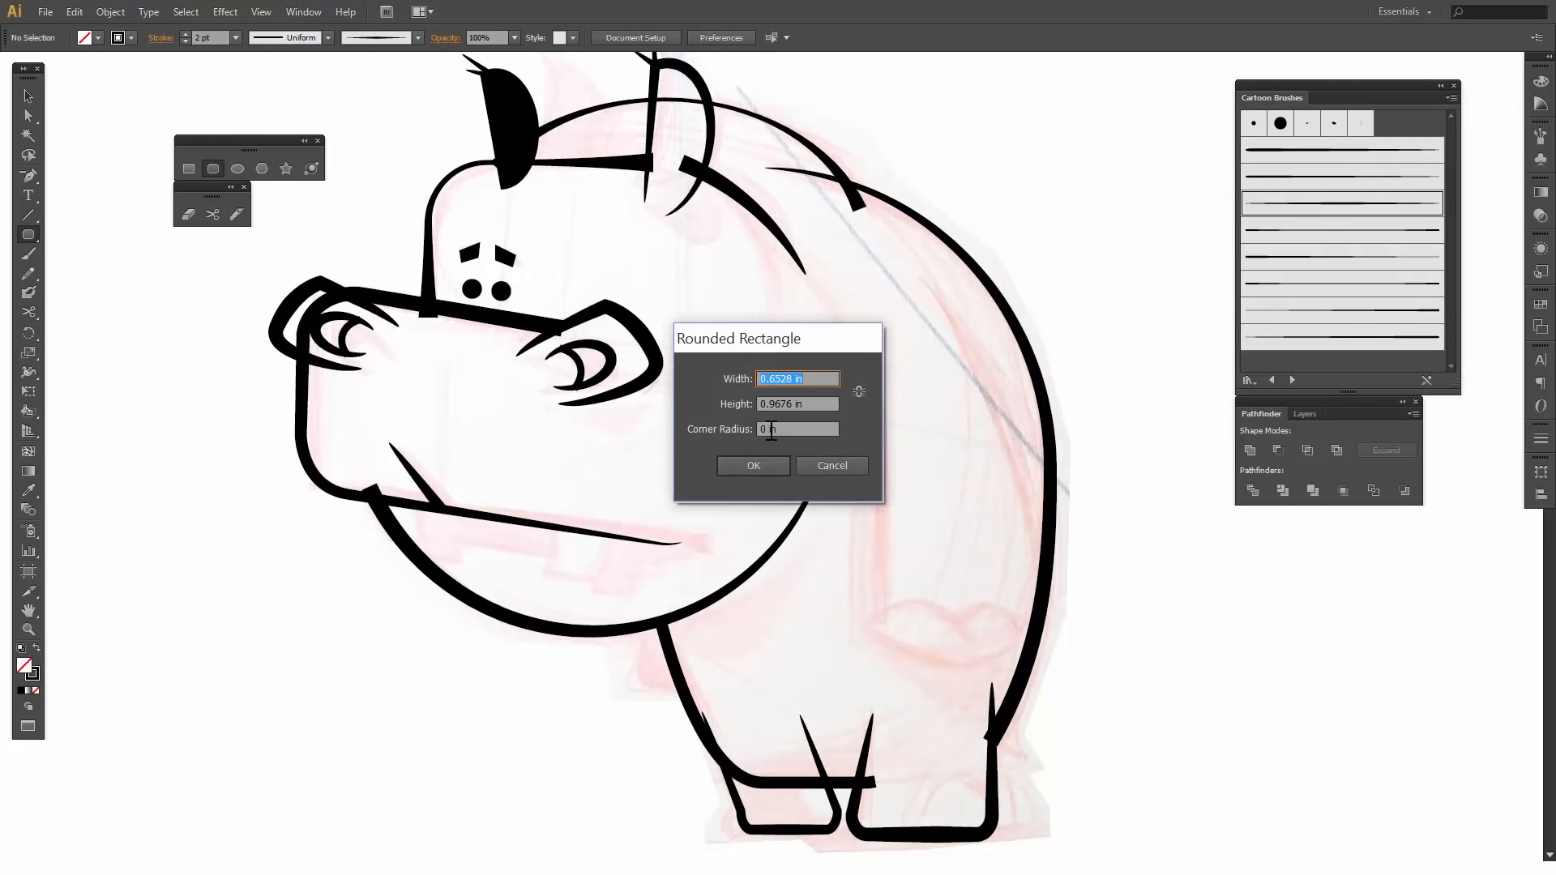
{"action": "double_click", "coordinate": [767, 430]}
{"action": "type", "text": "0.1"}
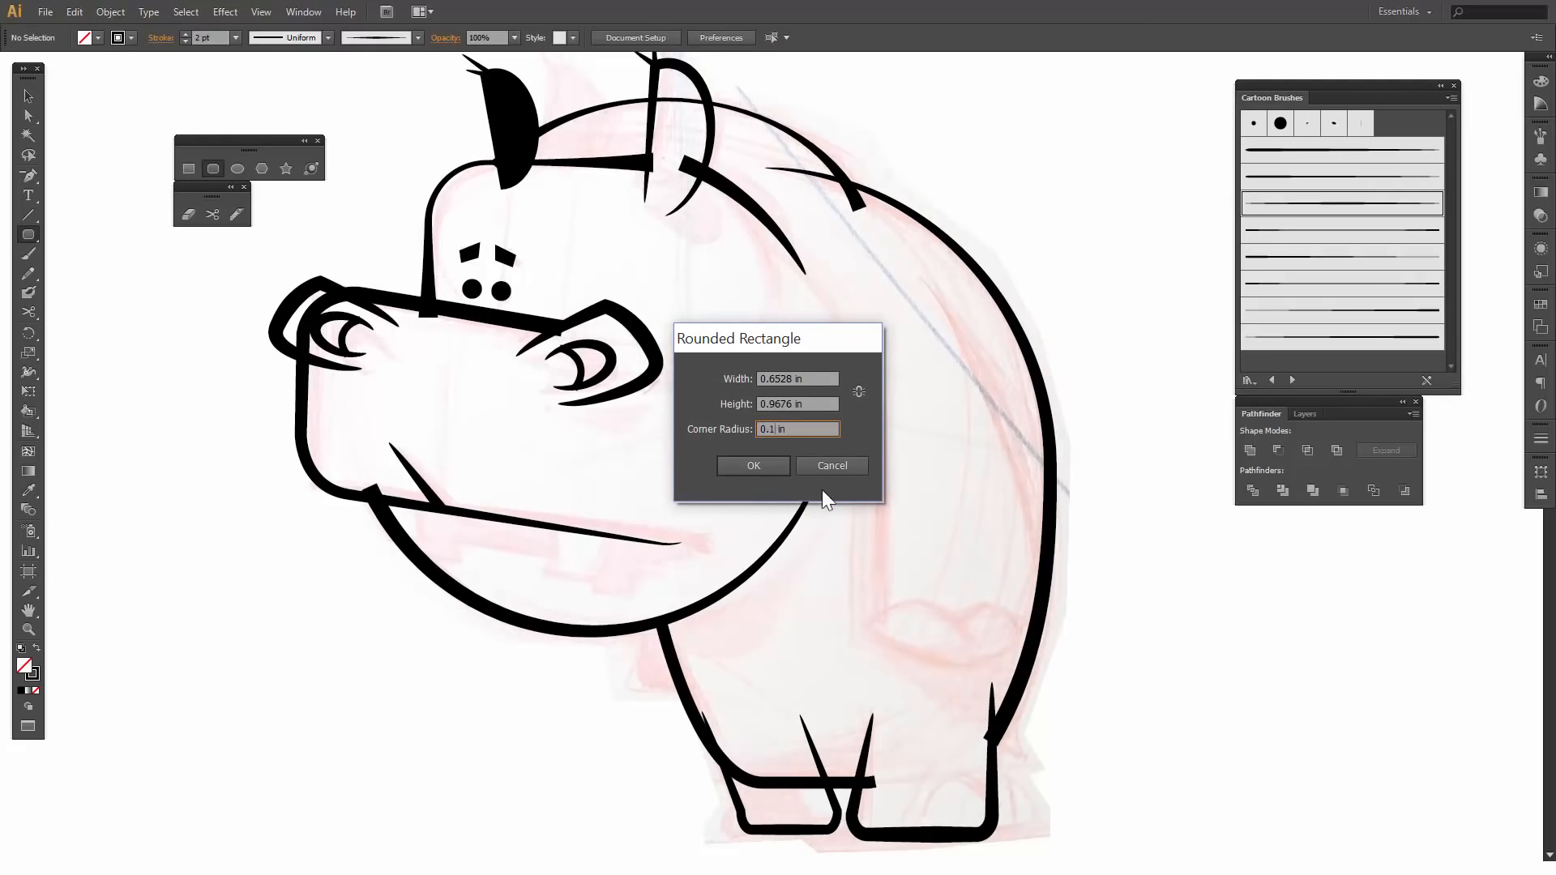
{"action": "left_click", "coordinate": [754, 466]}
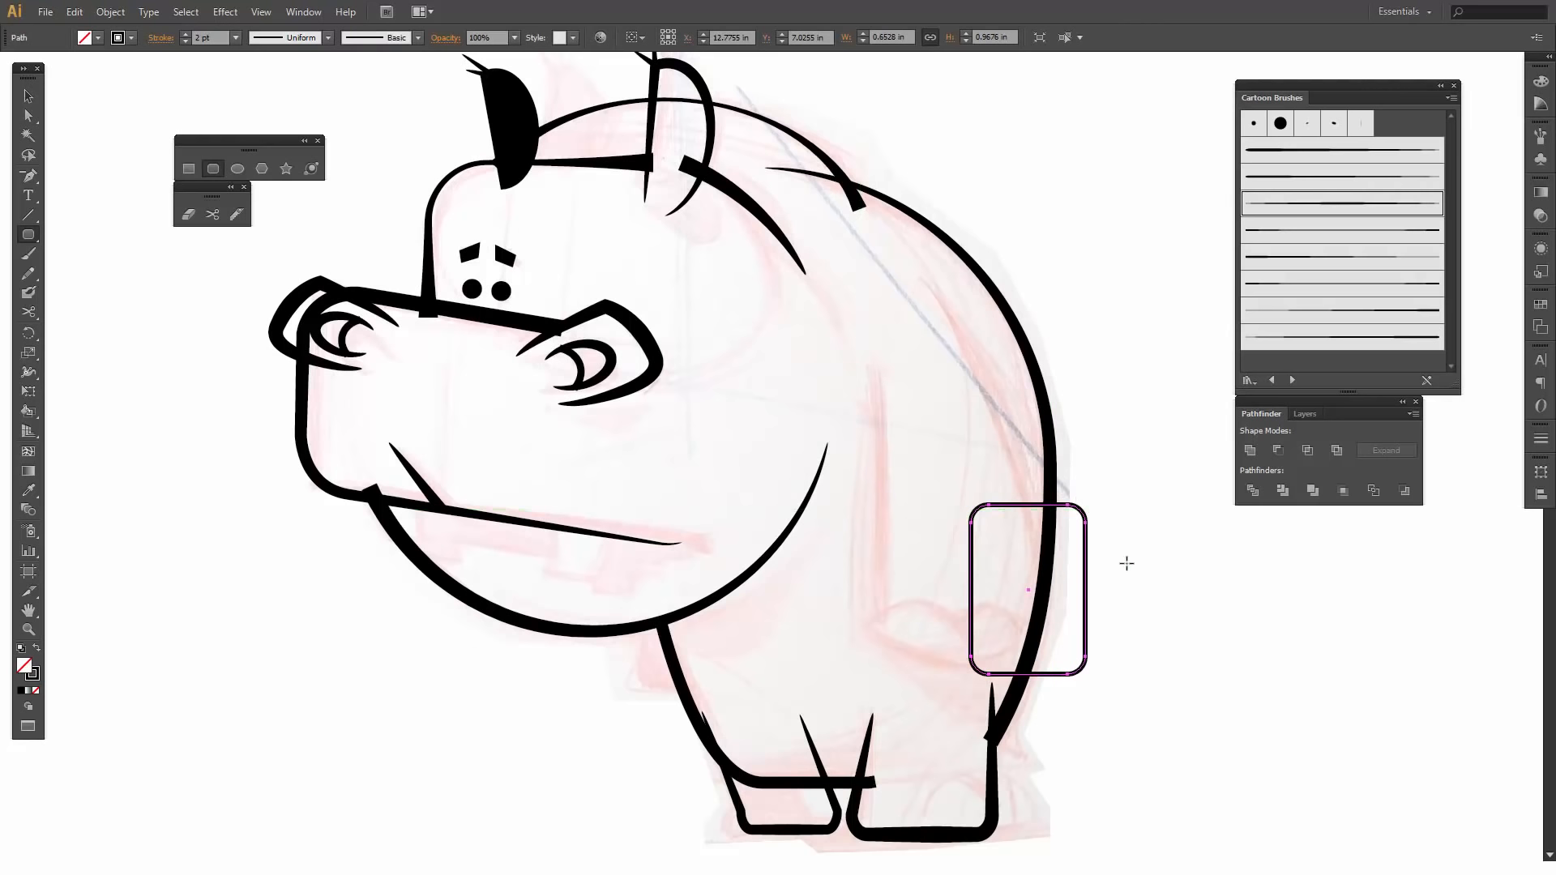
- Place the rounded rectangle over the sketched arm and stretch it to about 0.78 in wide and 1.88 in high
{"action": "key", "text": "v"}
{"action": "left_click_drag", "start_coordinate": [1087, 613], "coordinate": [992, 576]}
{"action": "left_click_drag", "start_coordinate": [931, 465], "coordinate": [932, 349]}
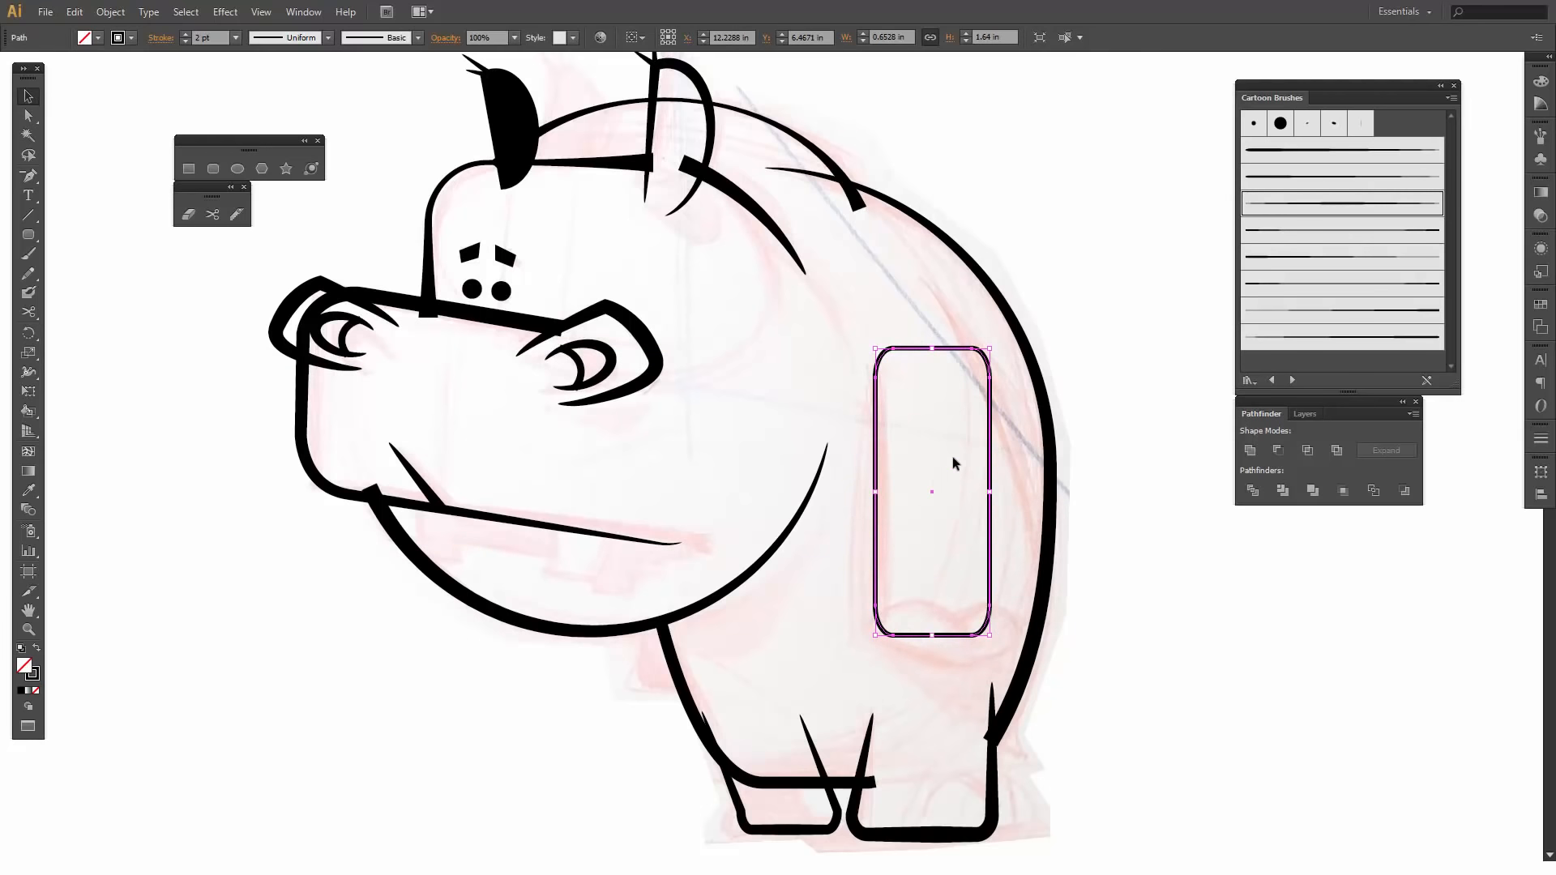
{"action": "left_click", "coordinate": [1011, 418]}
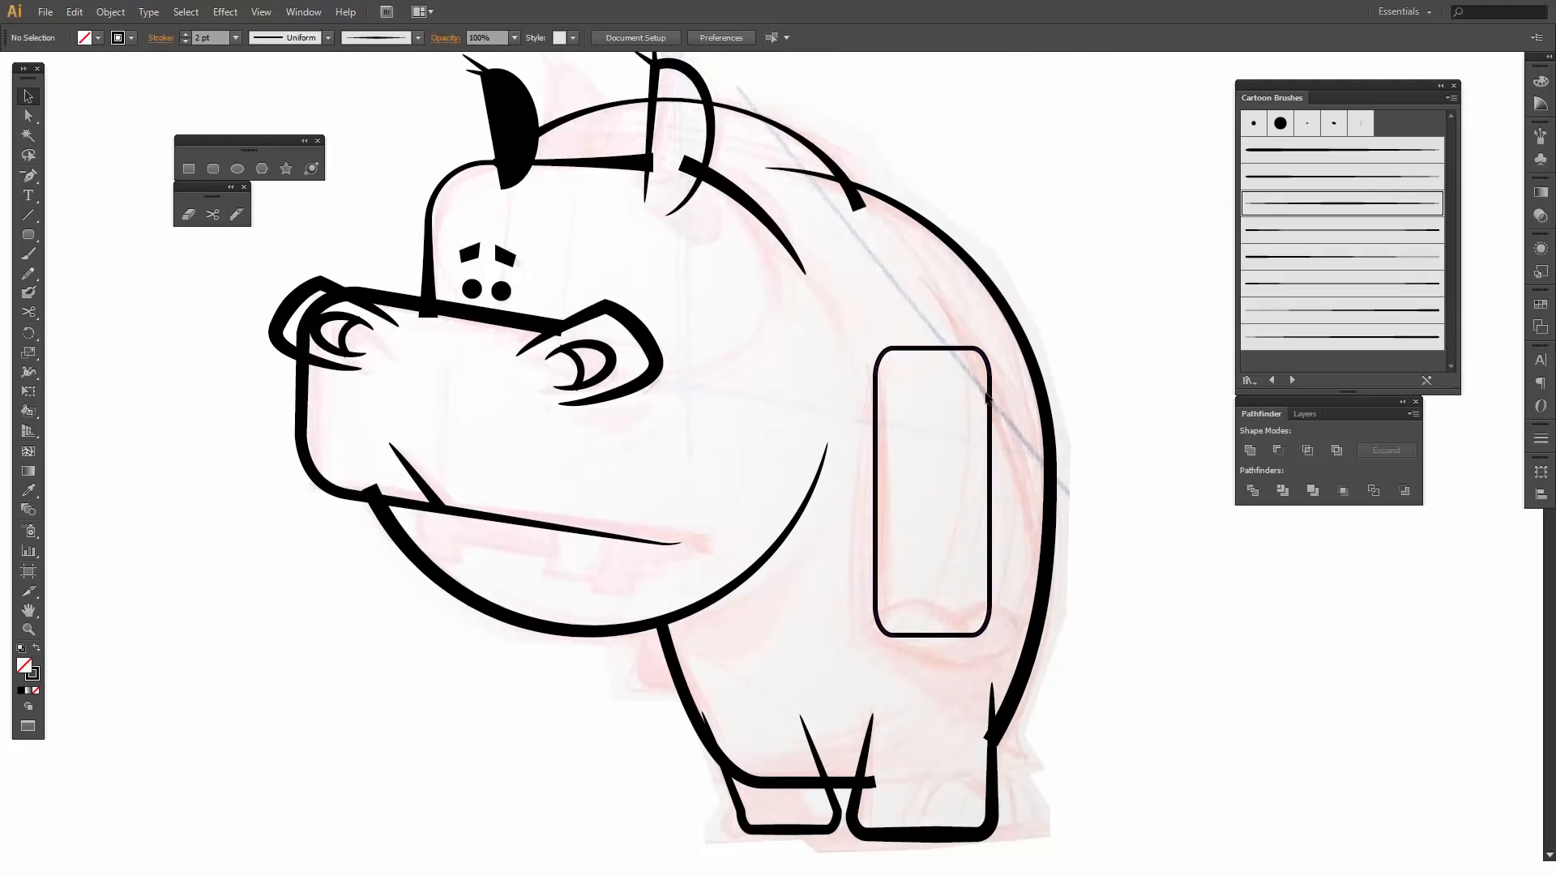
{"action": "left_click", "coordinate": [990, 403]}
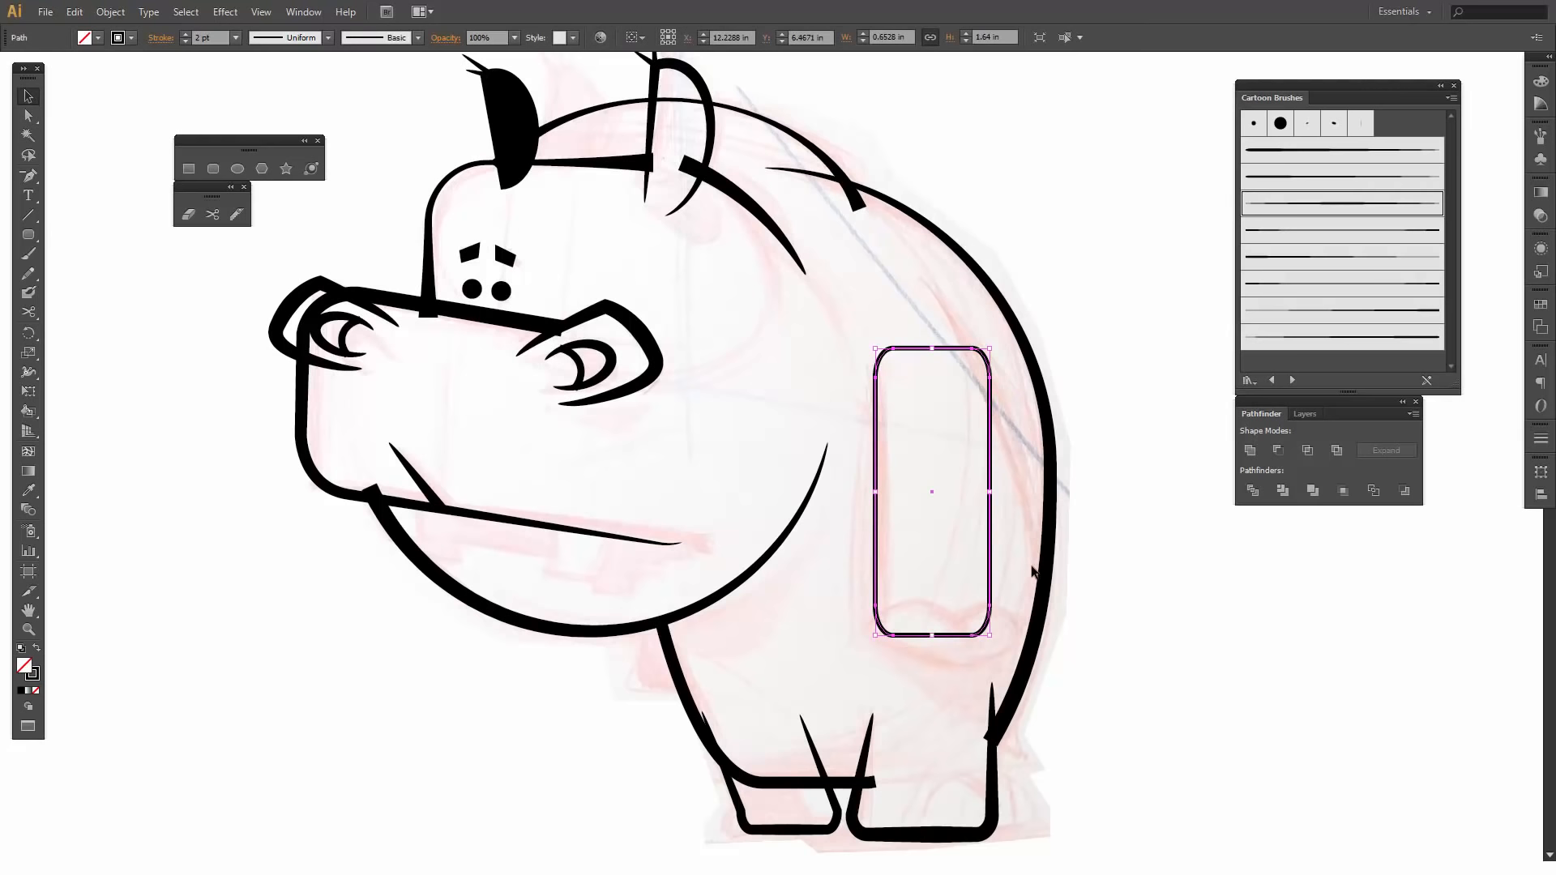
{"action": "left_click_drag", "start_coordinate": [990, 636], "coordinate": [1012, 649]}
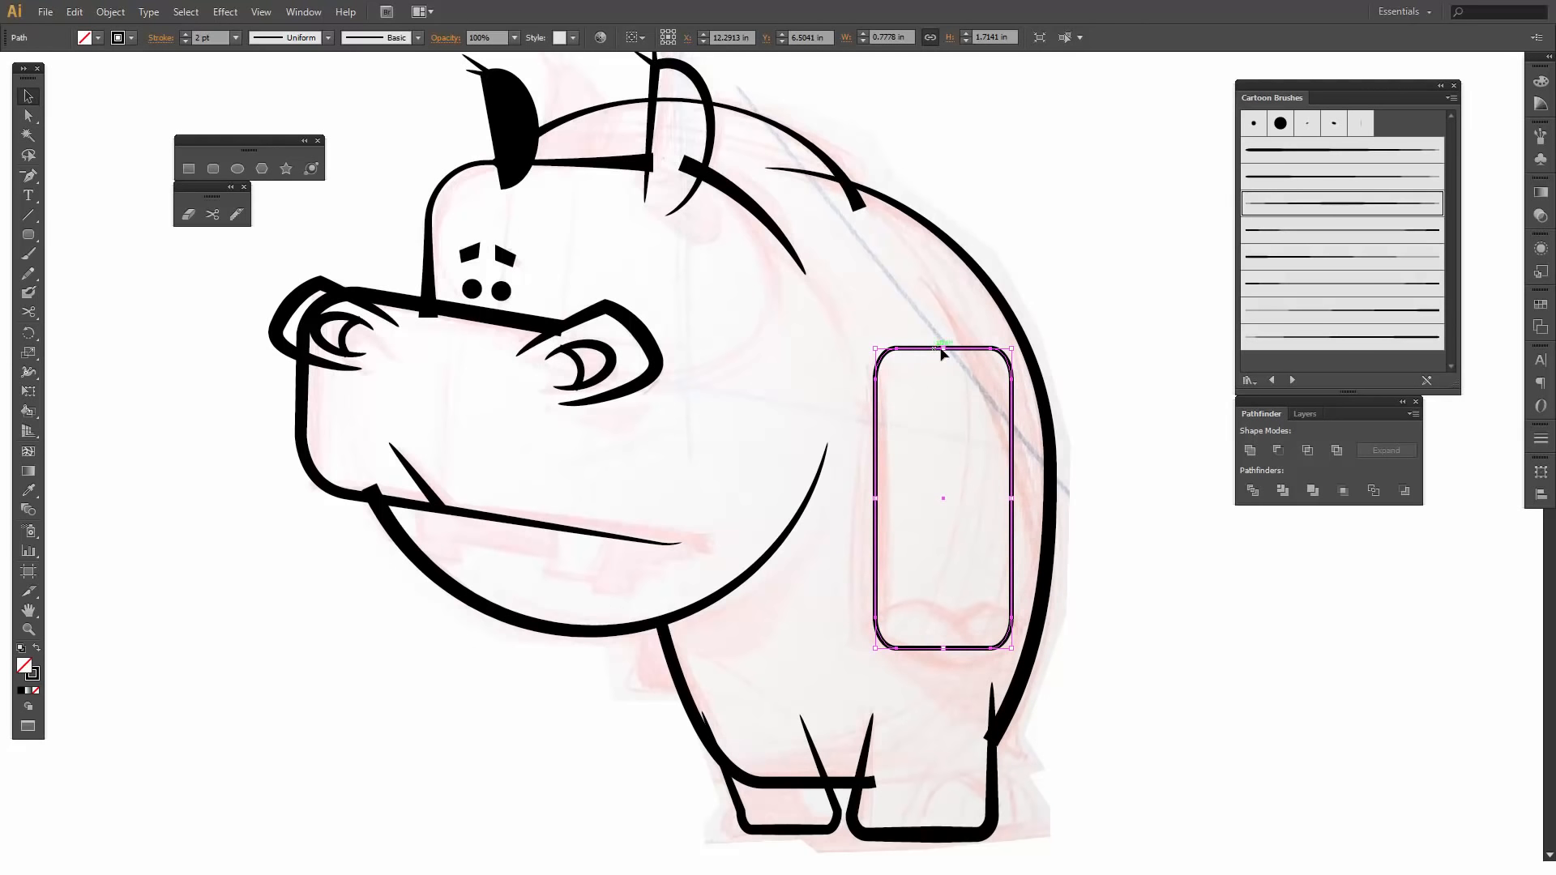
{"action": "mouse_move", "coordinate": [943, 349]}
{"action": "left_mouse_down"}
{"action": "mouse_move", "coordinate": [933, 302]}
{"action": "mouse_move", "coordinate": [933, 320]}
{"action": "left_mouse_up"}
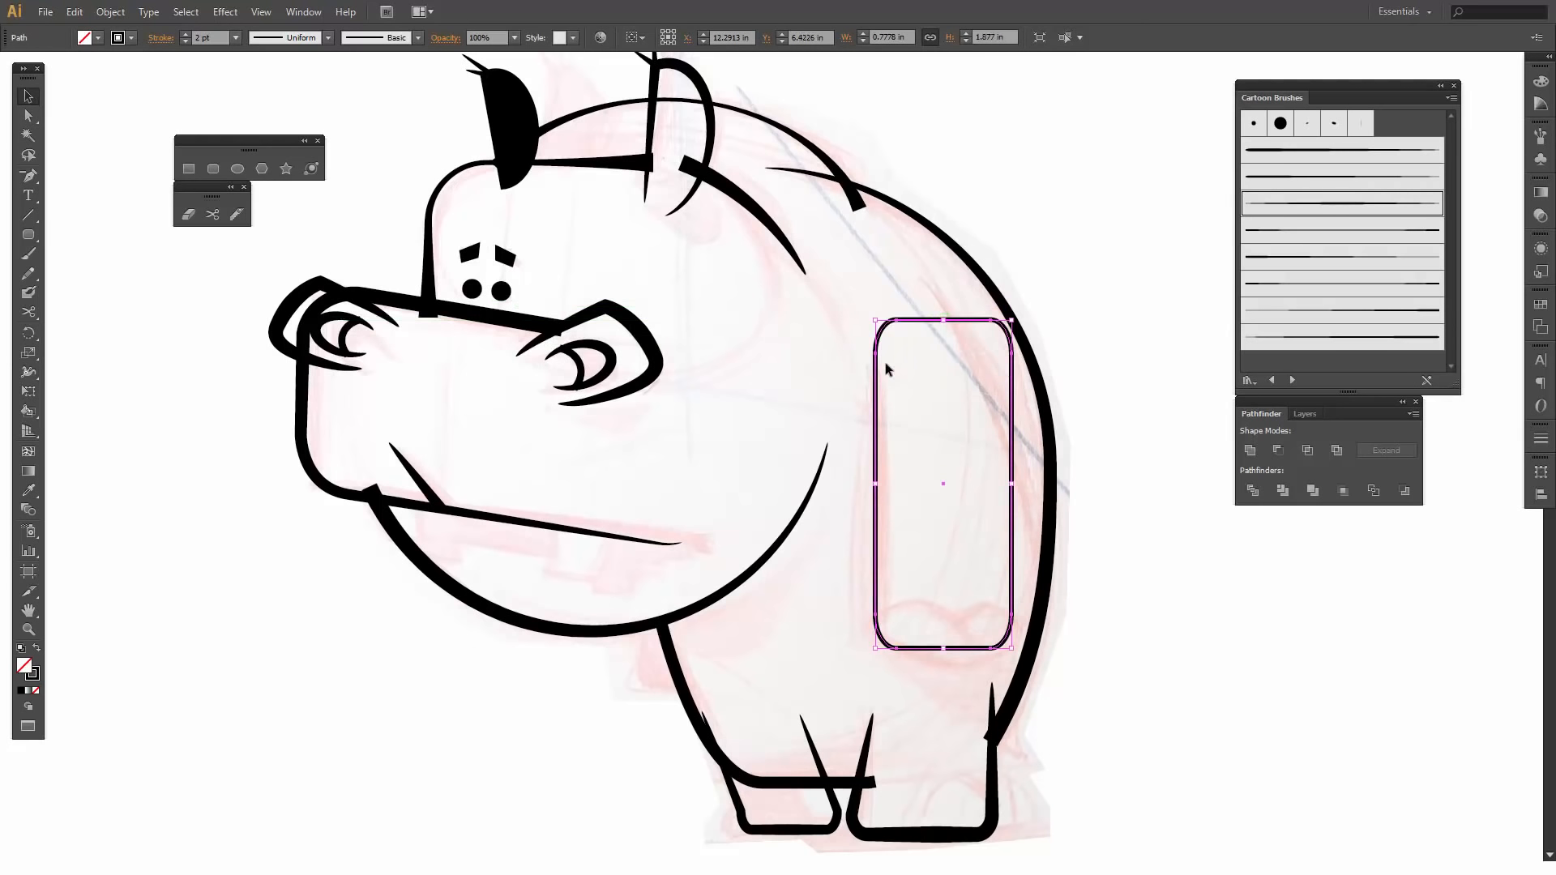
- Cut the arm rectangle near the upper ends of both sides and delete its top section to leave it open
{"action": "left_click", "coordinate": [209, 213]}
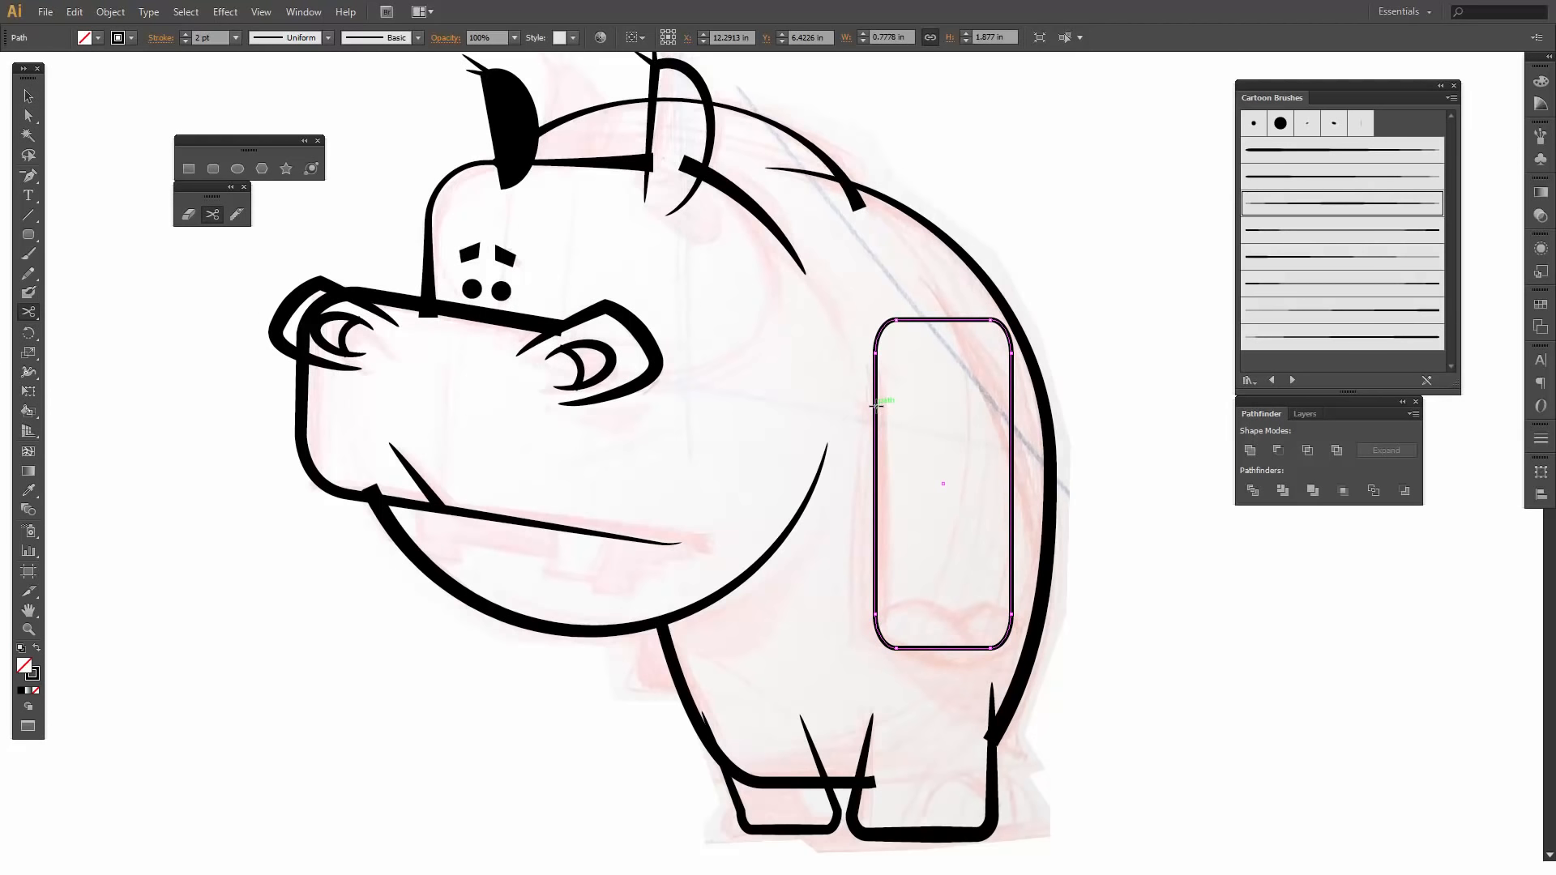
{"action": "left_click", "coordinate": [876, 406]}
{"action": "left_click", "coordinate": [1012, 367]}
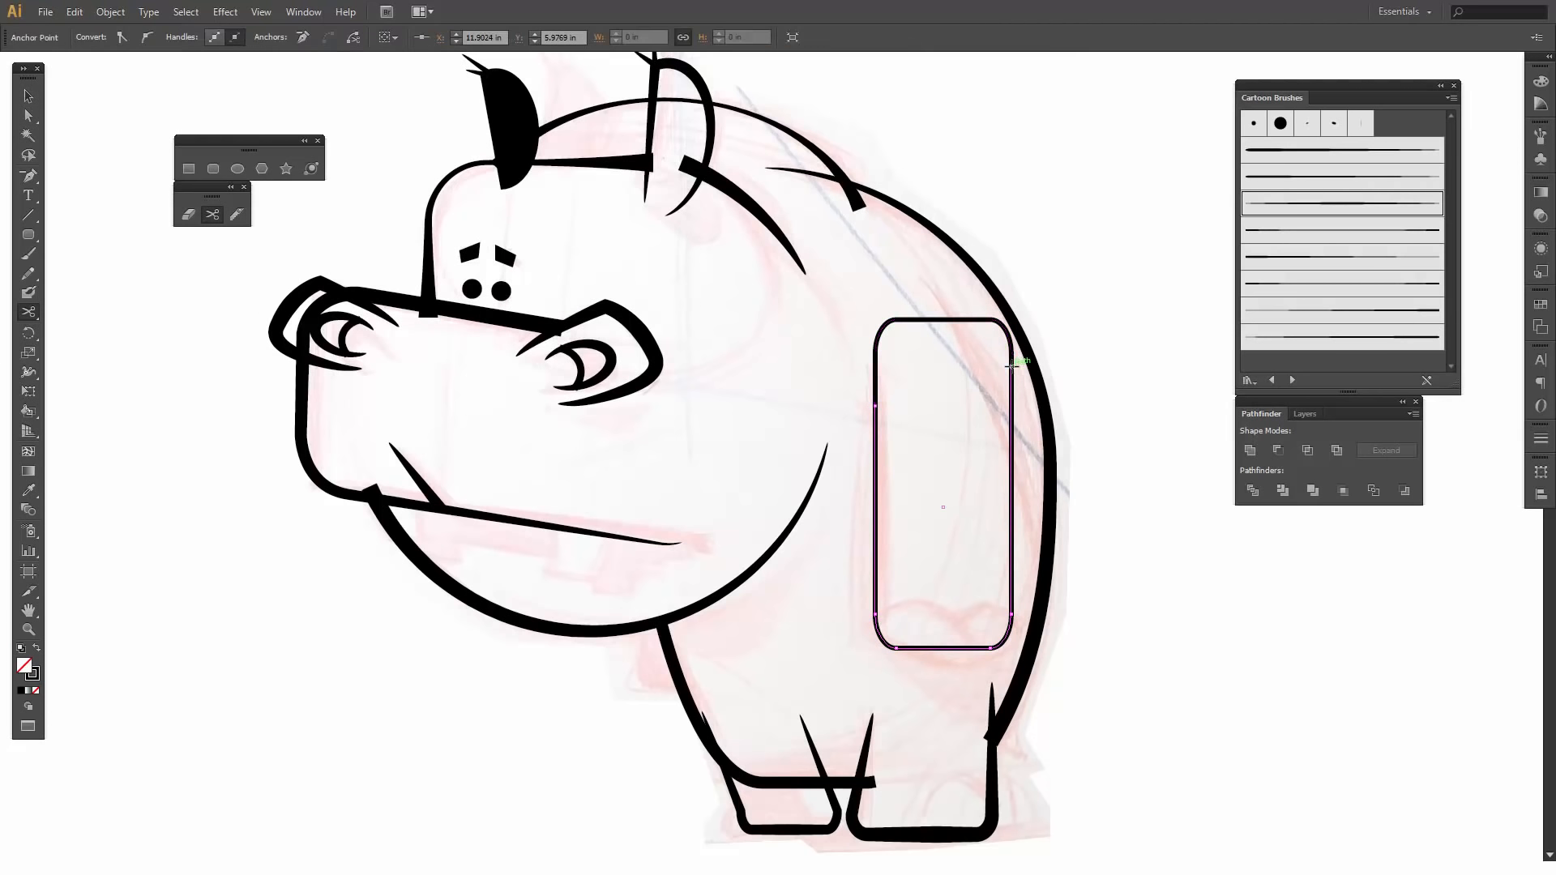
{"action": "key", "text": "v"}
{"action": "left_click", "coordinate": [963, 342]}
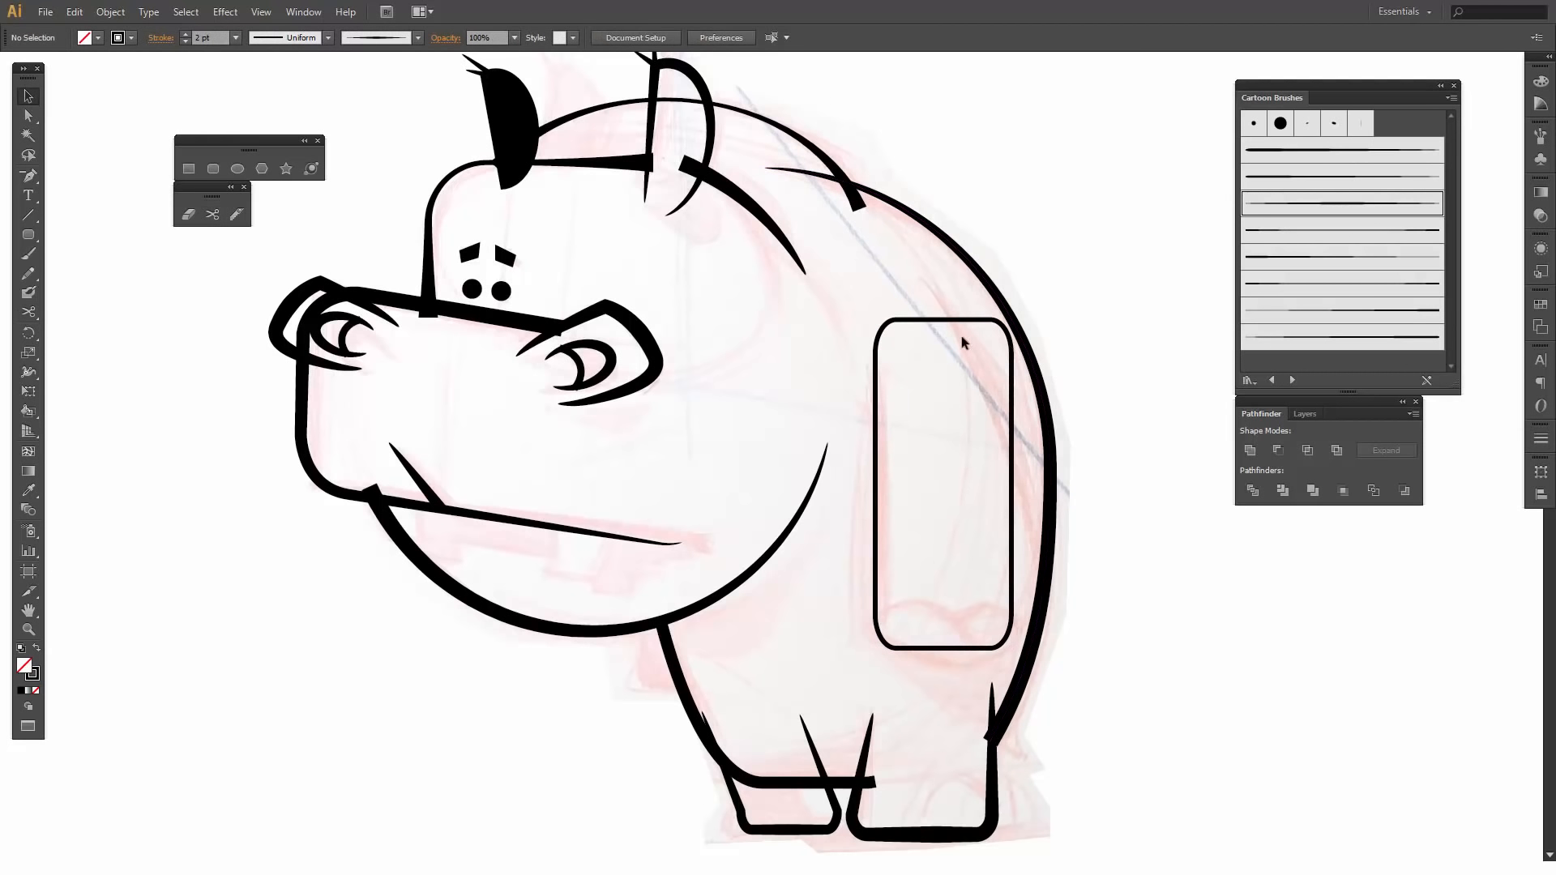
{"action": "left_click", "coordinate": [942, 319]}
{"action": "key", "text": "Delete"}
- Apply the art brush that tapers at both ends to the arm outline and set its stroke weight to 2 pt
{"action": "left_click", "coordinate": [1012, 418]}
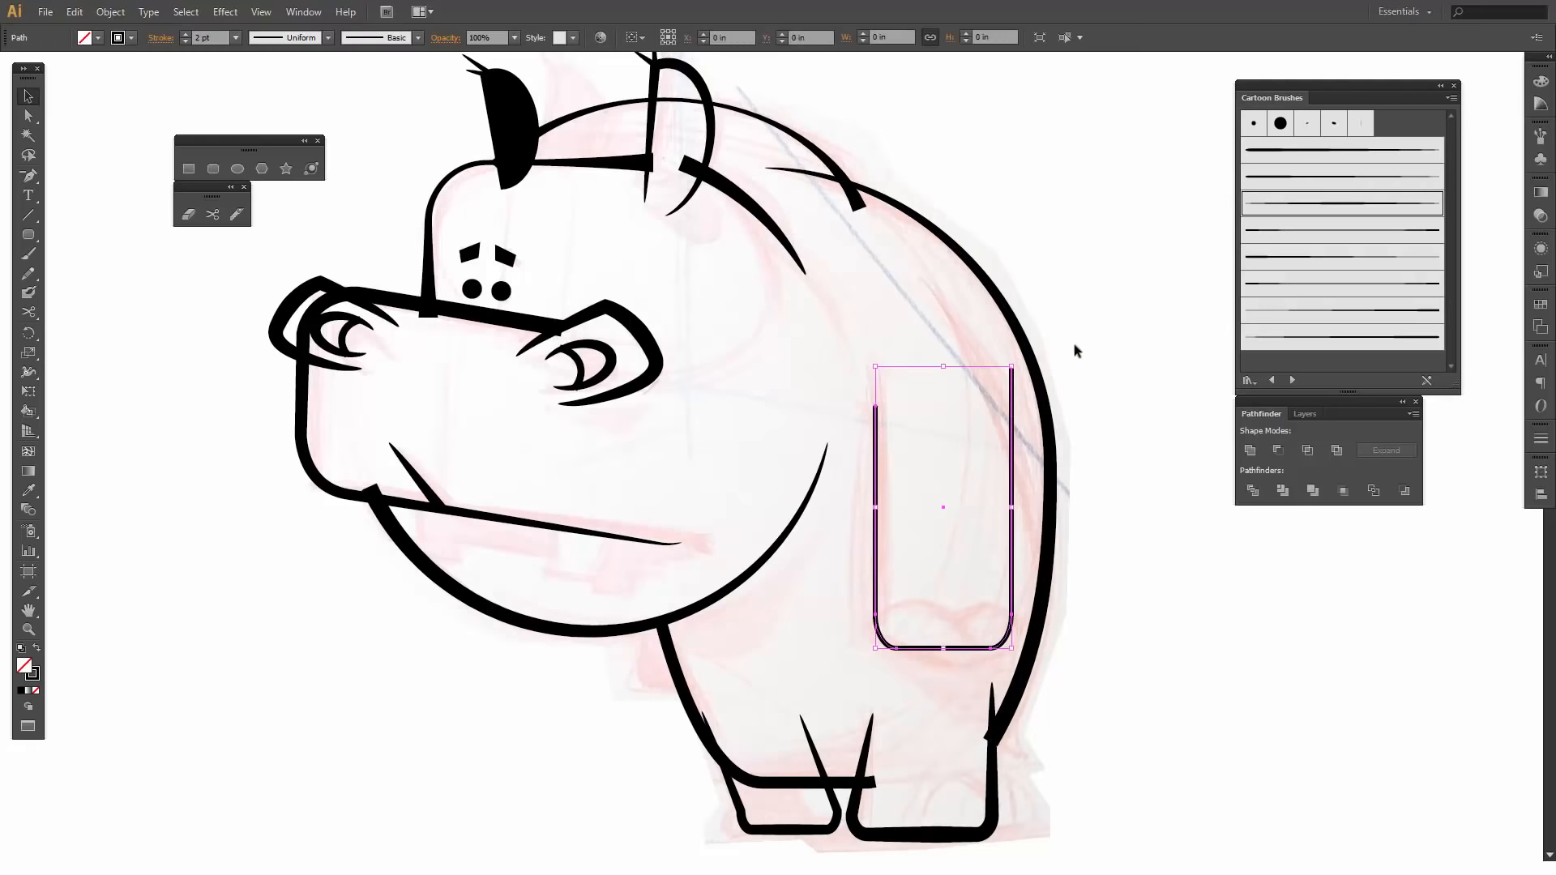
{"action": "left_click", "coordinate": [1298, 214]}
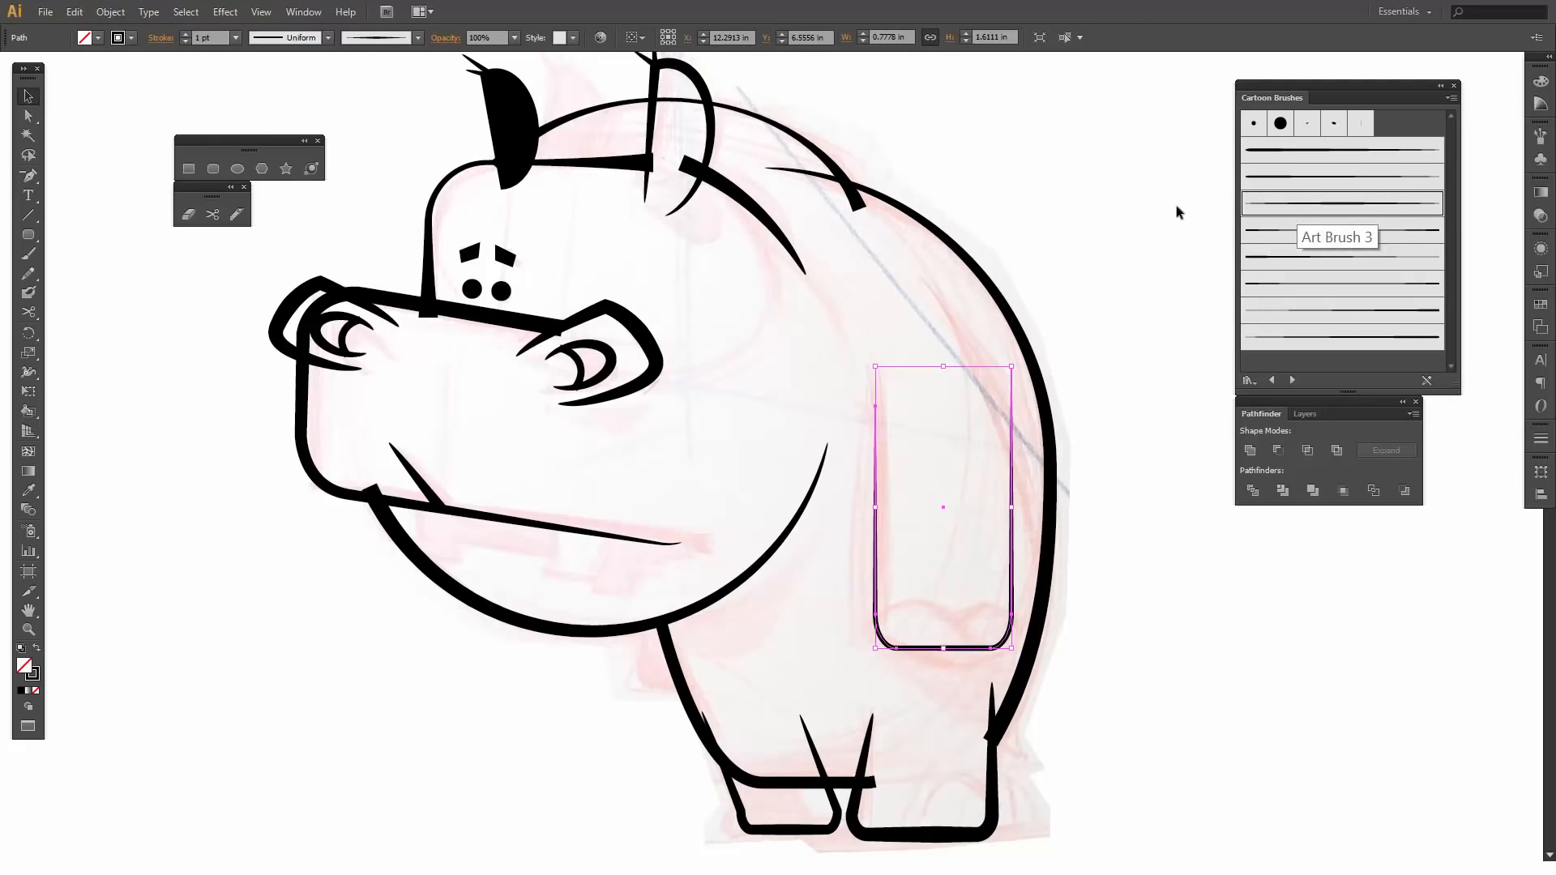
{"action": "left_click", "coordinate": [187, 34]}
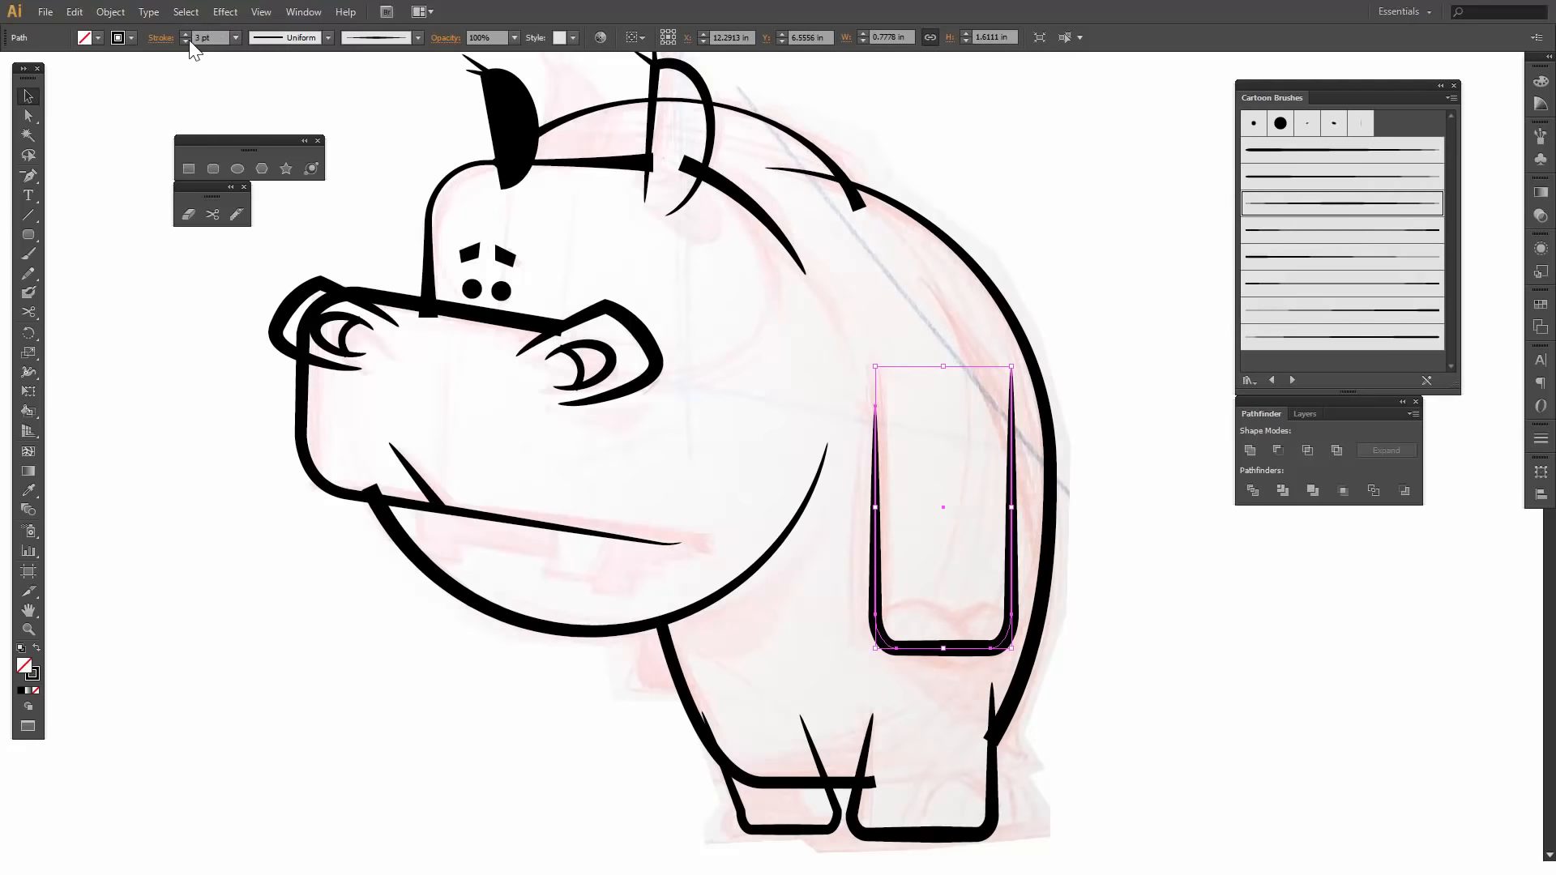
{"action": "left_click", "coordinate": [183, 37]}
{"action": "left_click", "coordinate": [182, 37]}
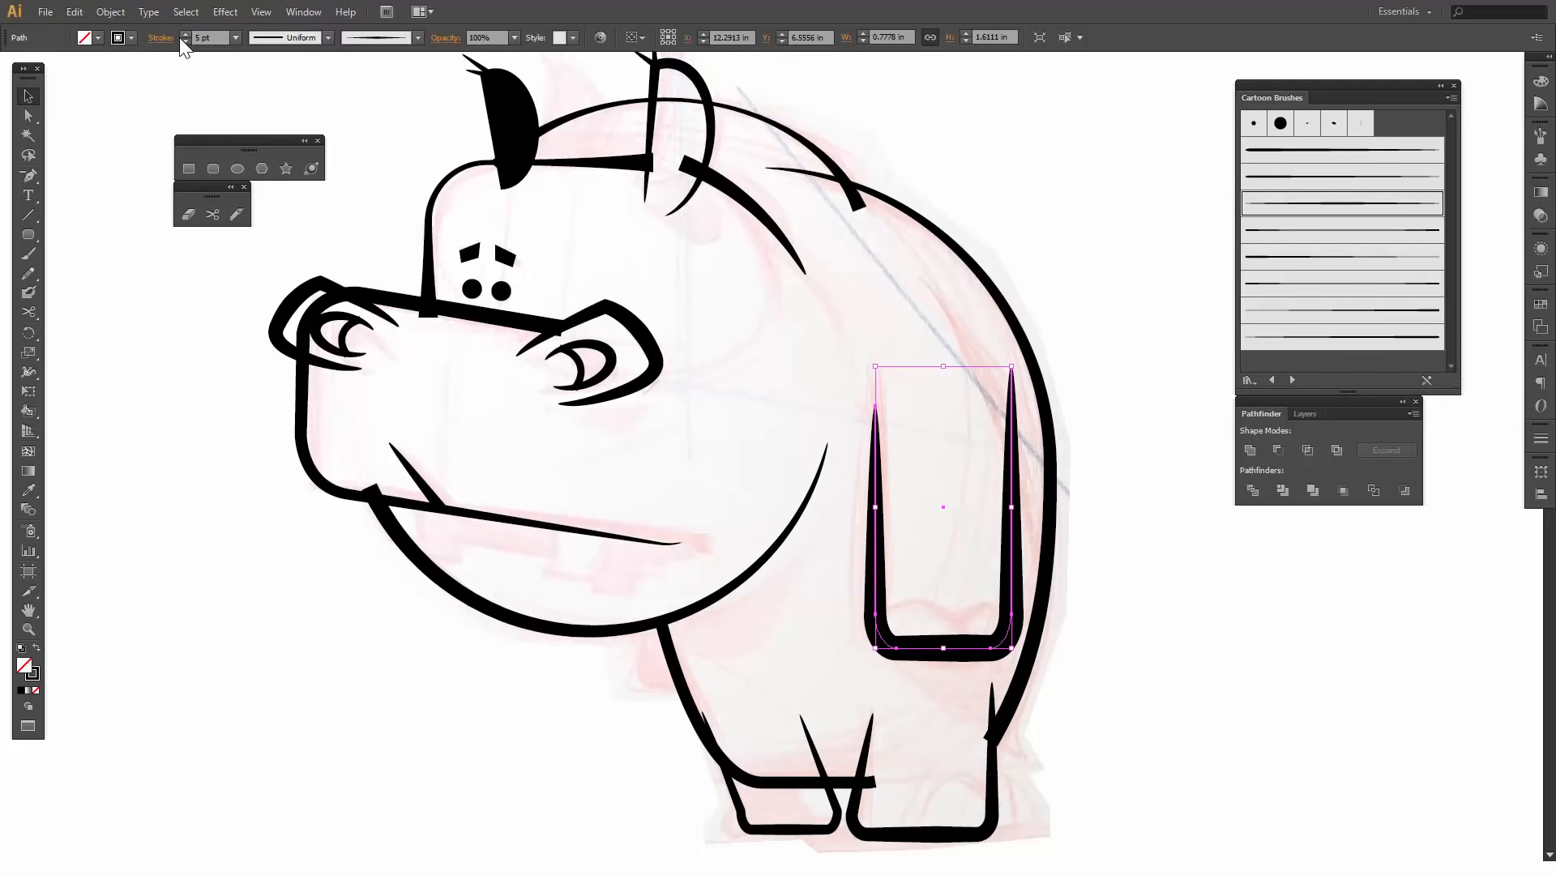
{"action": "left_click", "coordinate": [185, 41]}
{"action": "left_click", "coordinate": [184, 41]}
{"action": "left_click", "coordinate": [184, 41]}
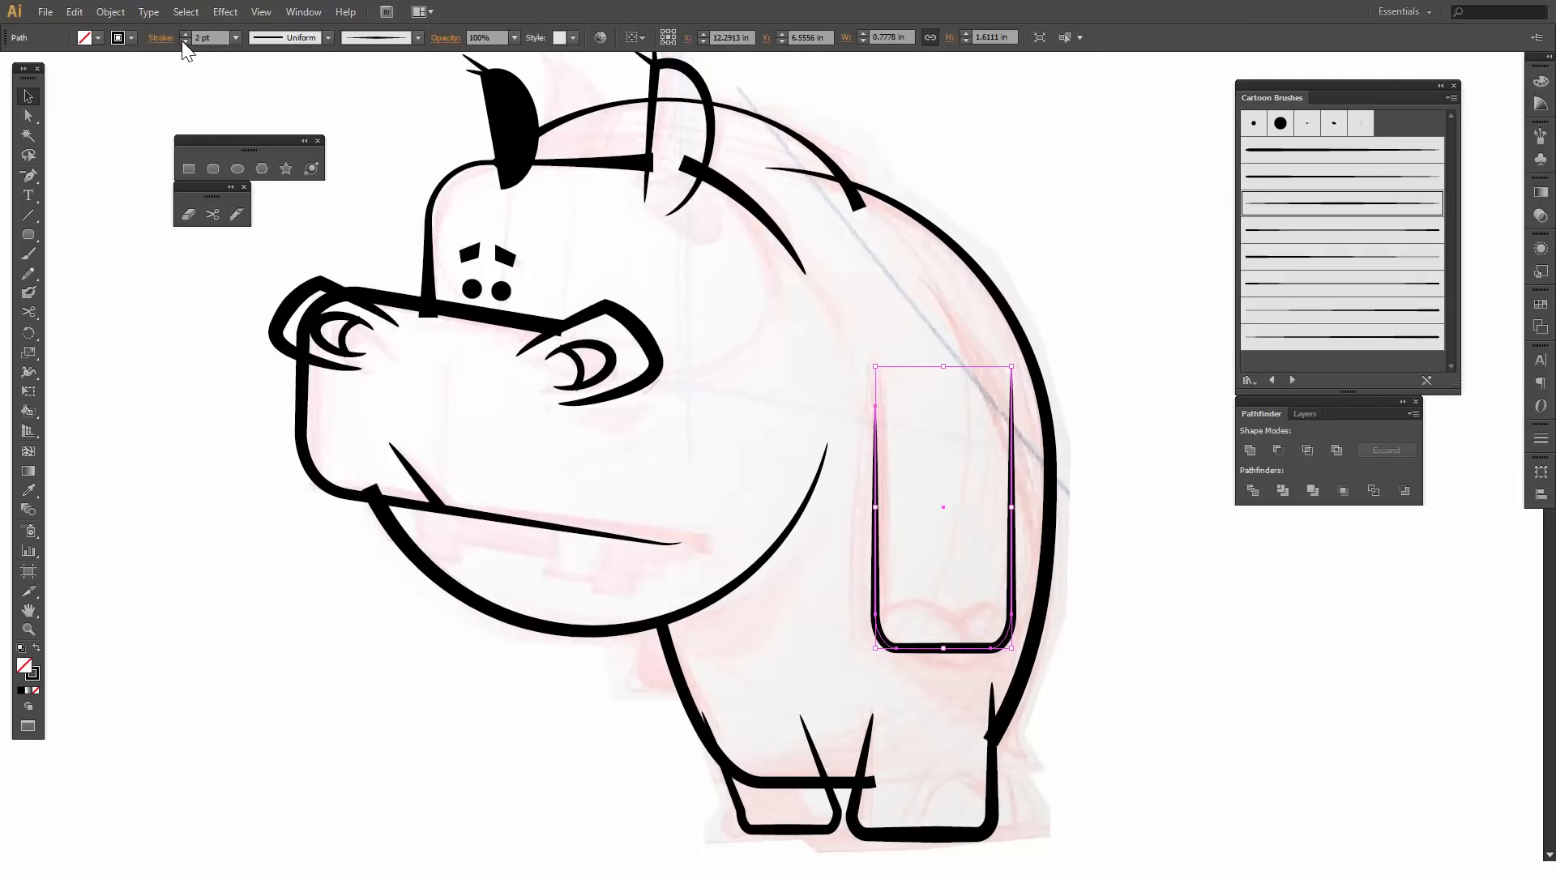
- Move the arm outline's outer end up toward the shoulder and shift its lower outer corner point slightly outward
{"action": "left_click", "coordinate": [30, 116]}
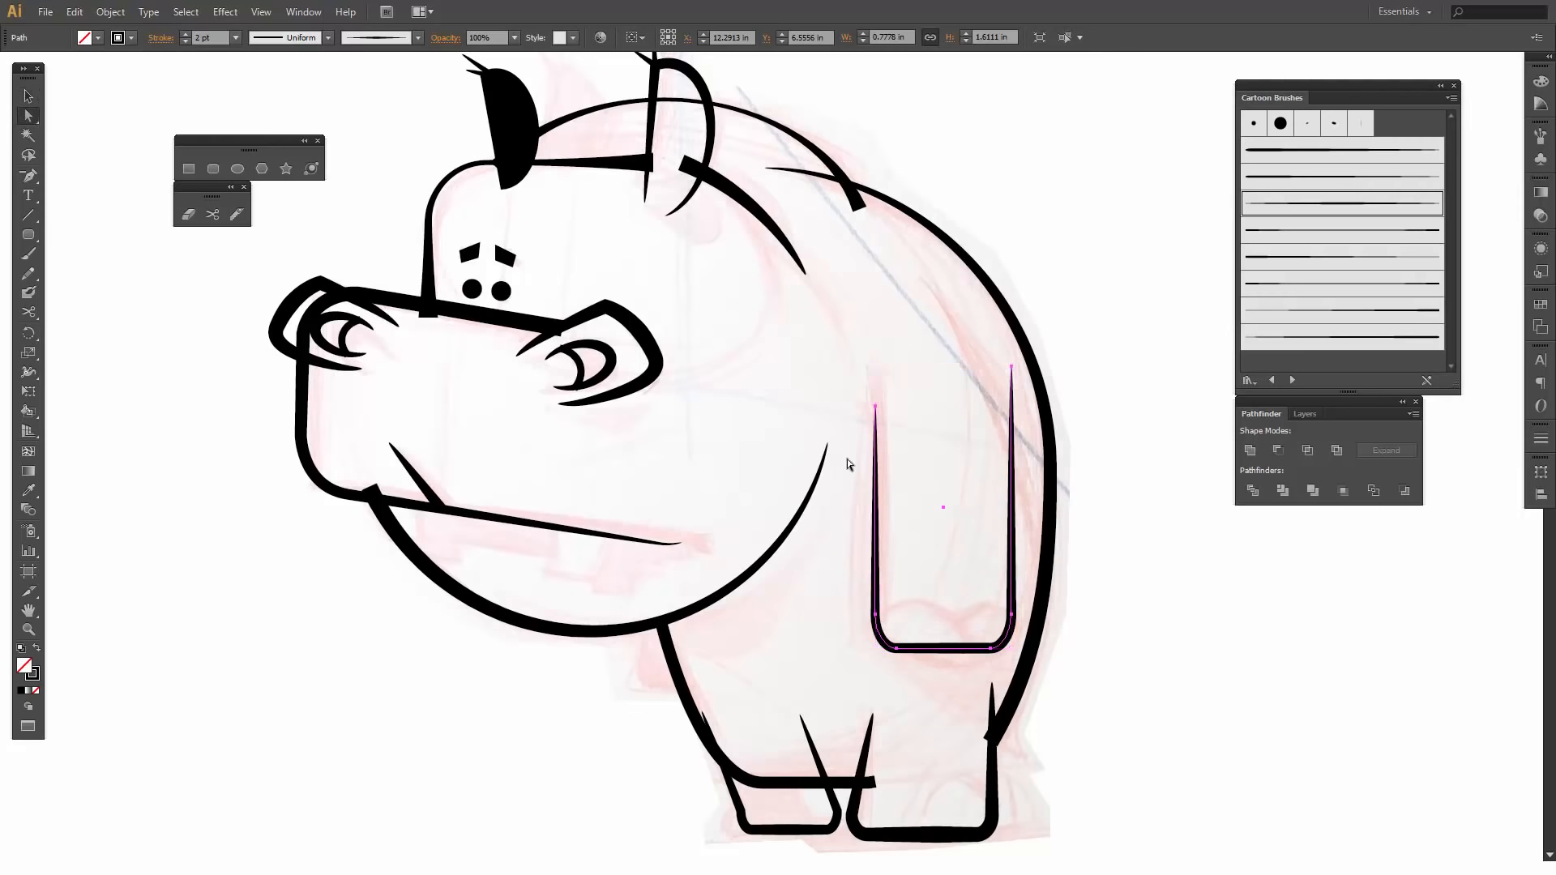
{"action": "left_click", "coordinate": [945, 445]}
{"action": "left_click", "coordinate": [1011, 369]}
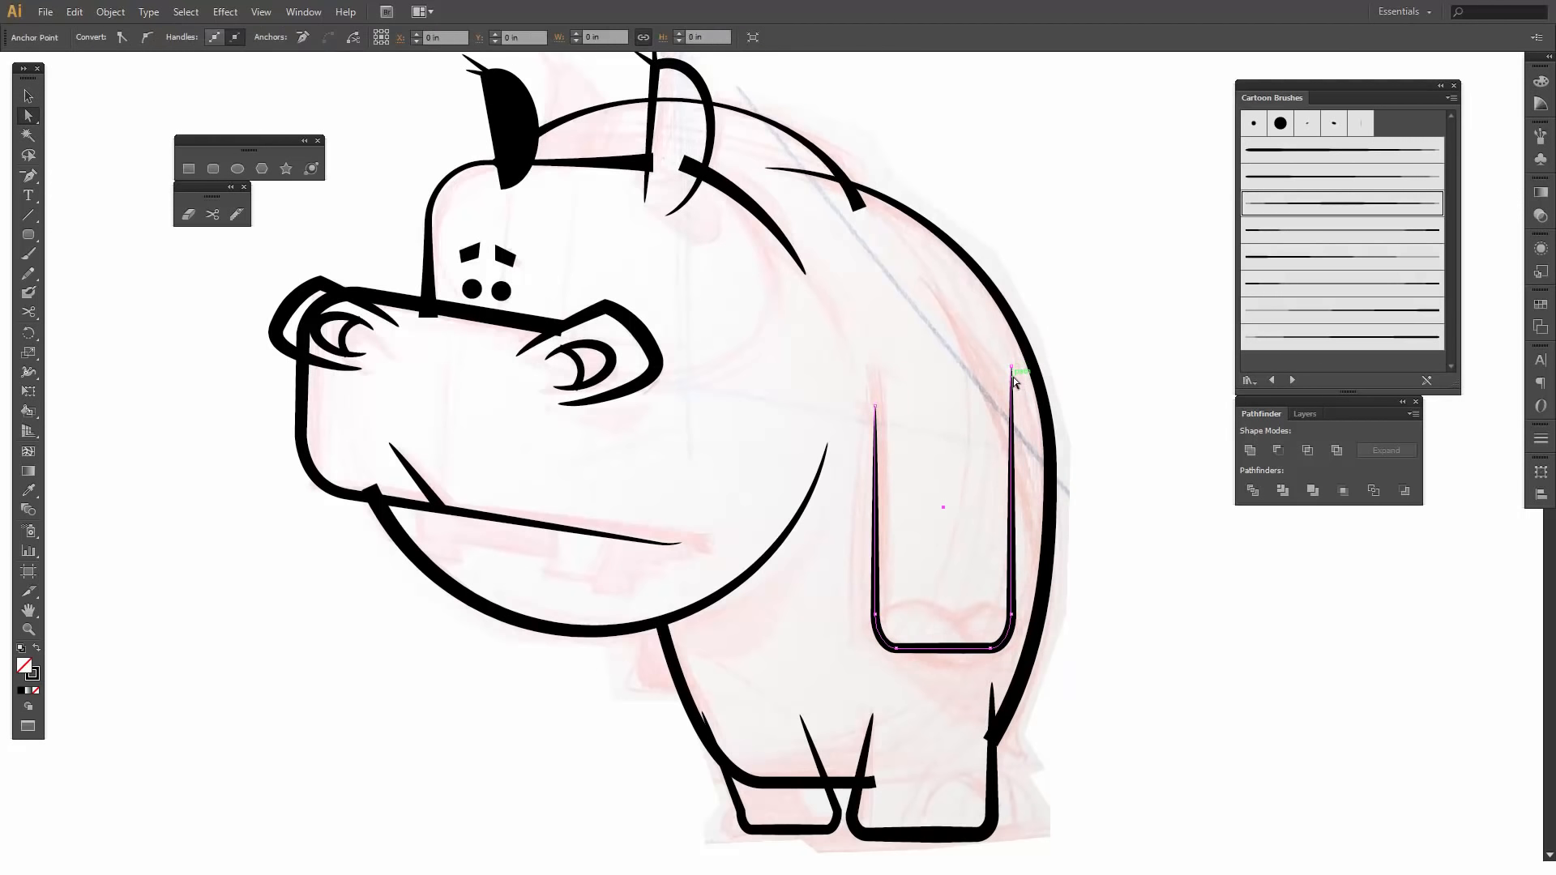
{"action": "left_click_drag", "start_coordinate": [1010, 369], "coordinate": [922, 280]}
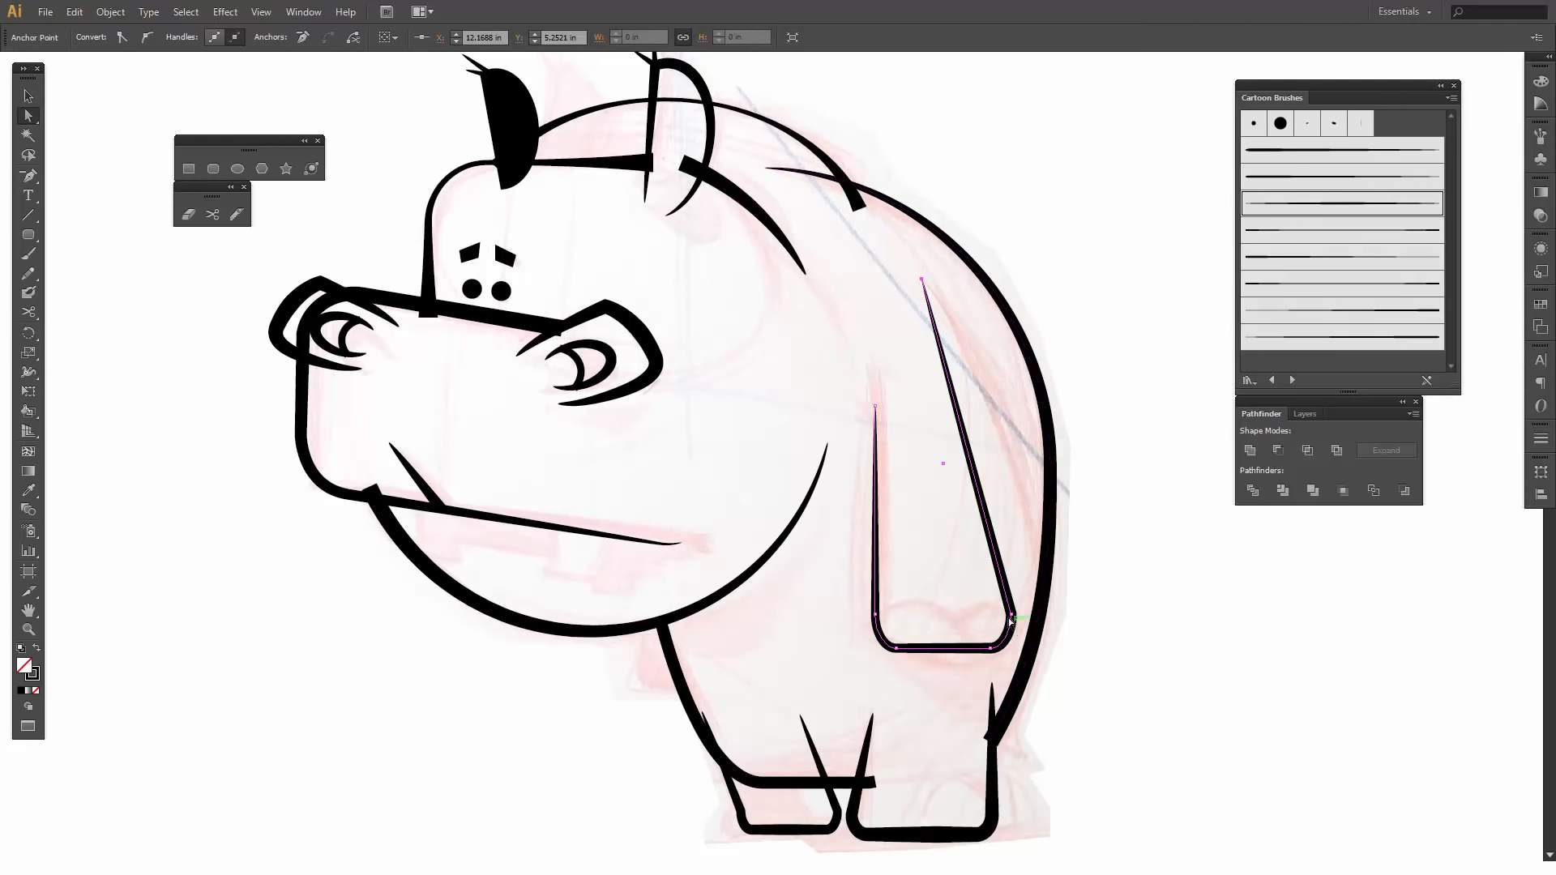
{"action": "left_click_drag", "start_coordinate": [1012, 616], "coordinate": [1017, 619]}
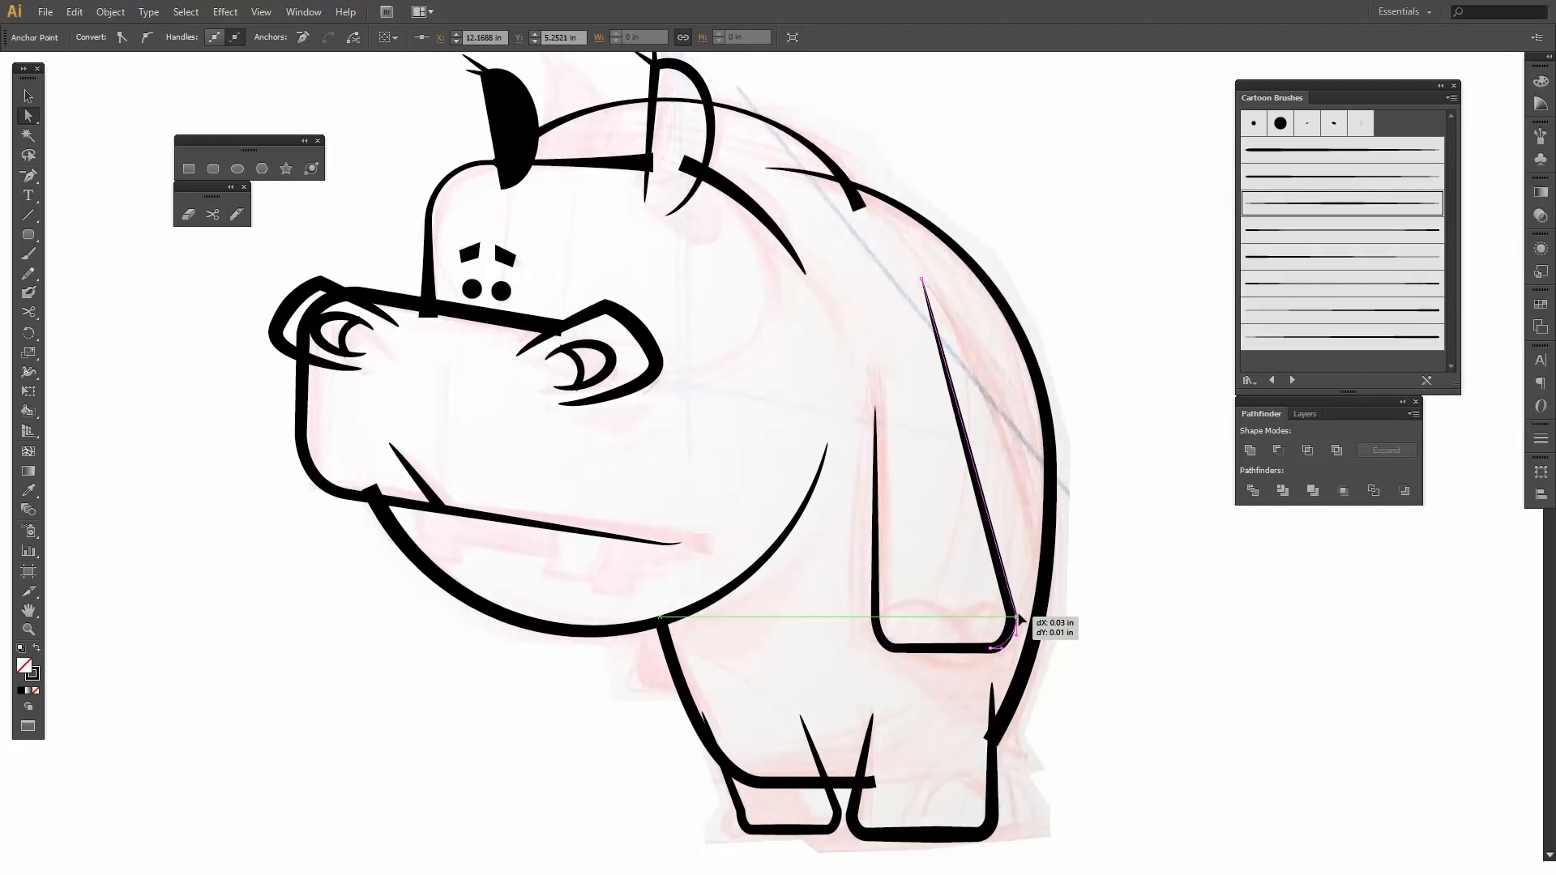
{"action": "left_click_drag", "start_coordinate": [1018, 619], "coordinate": [1022, 620]}
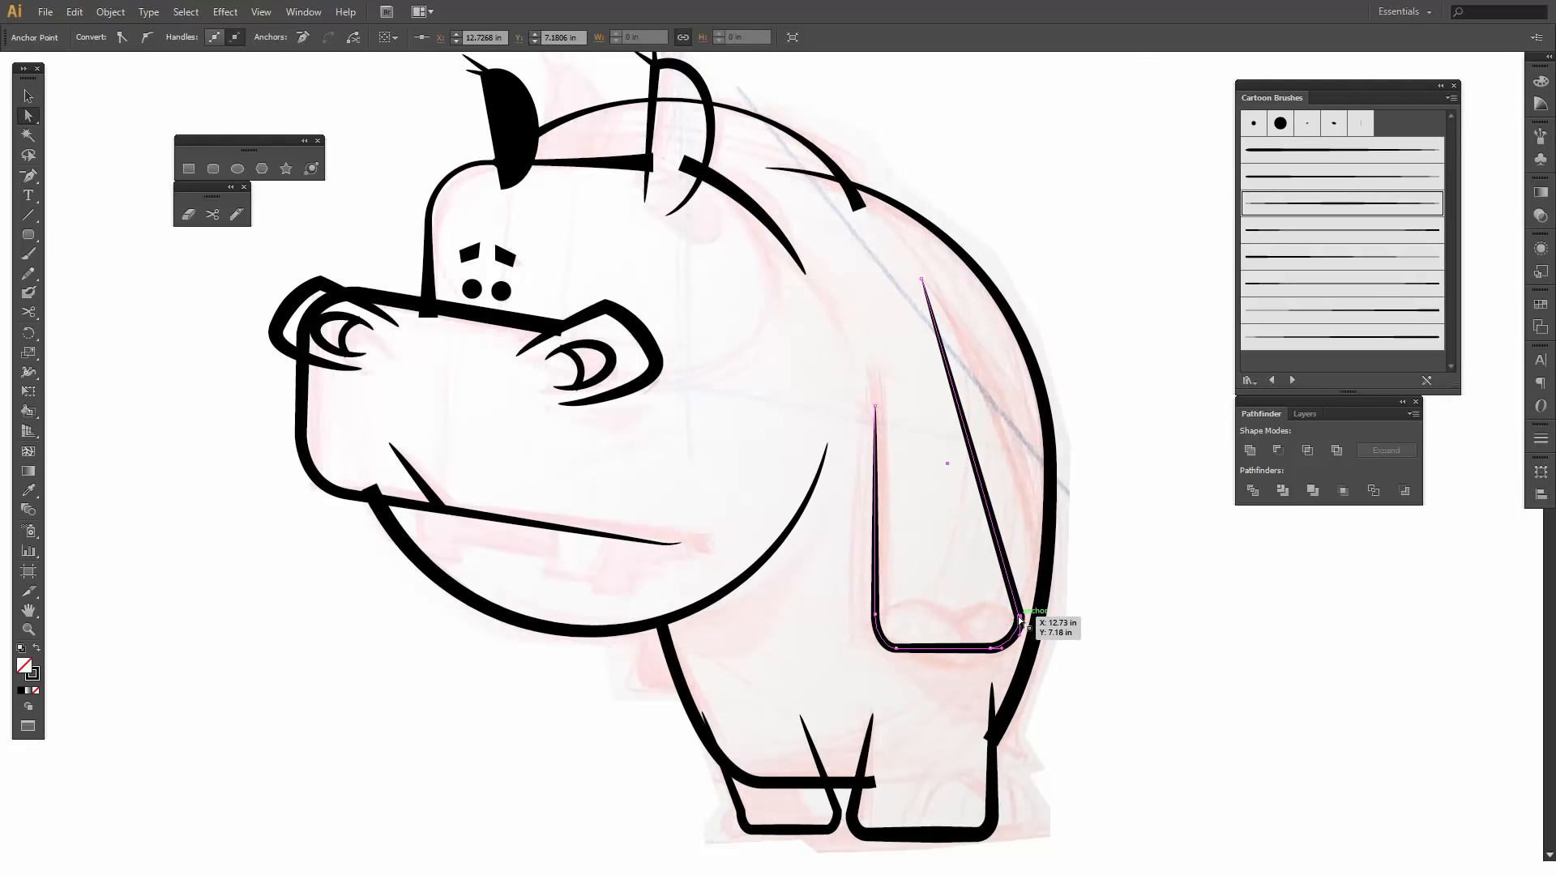
{"action": "left_click", "coordinate": [922, 280]}
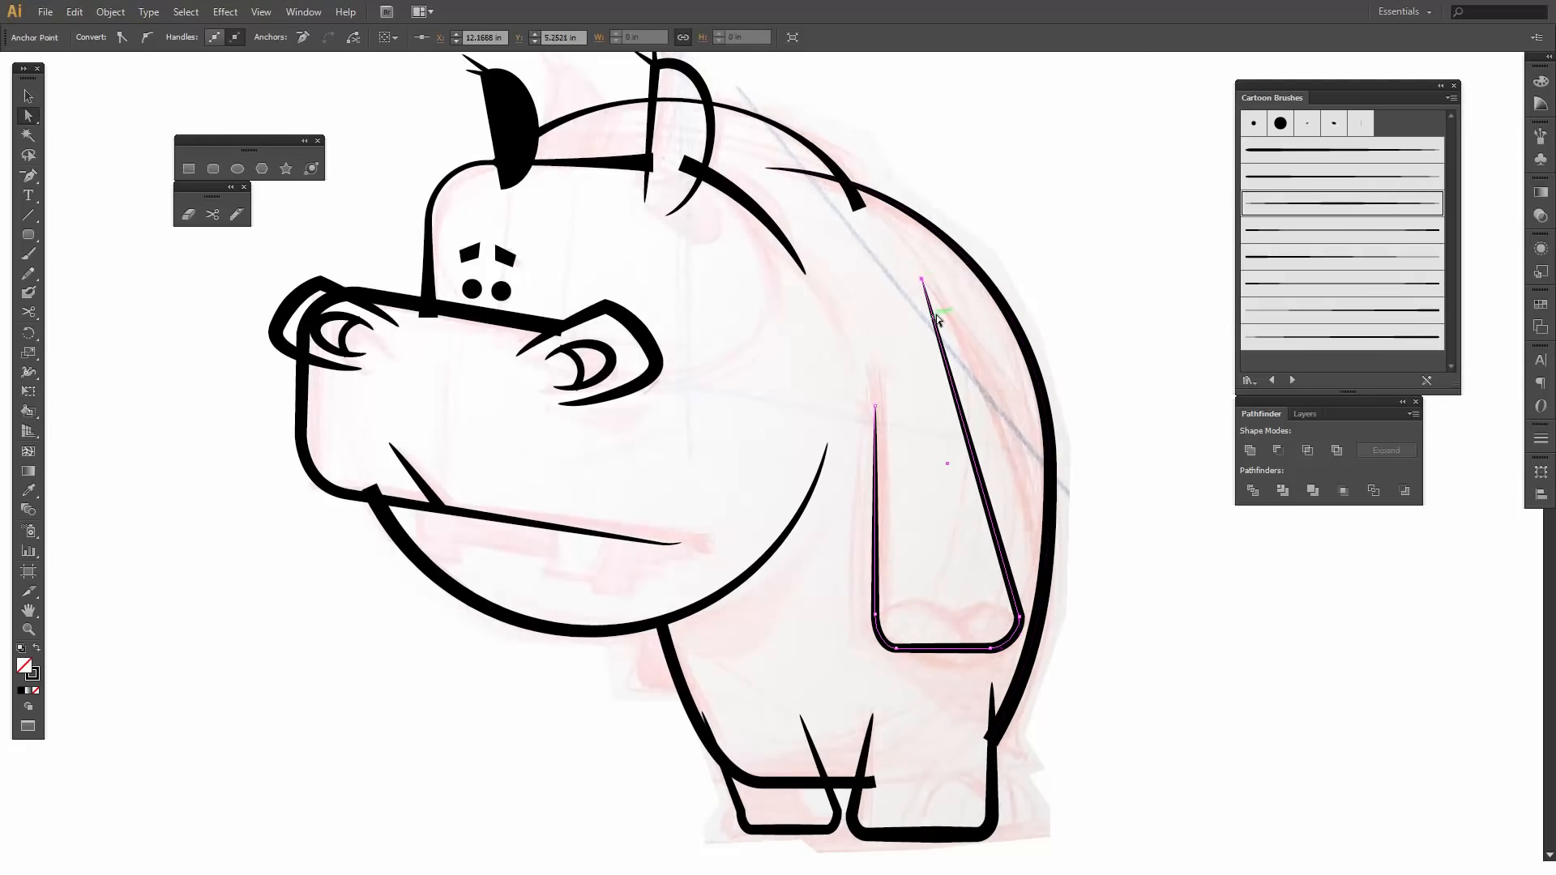
- Convert the arm's shoulder end point to a smooth point and bow the outer side along the sketched curve
{"action": "key", "text": "shift+c"}
{"action": "left_click_drag", "start_coordinate": [927, 285], "coordinate": [1044, 446]}
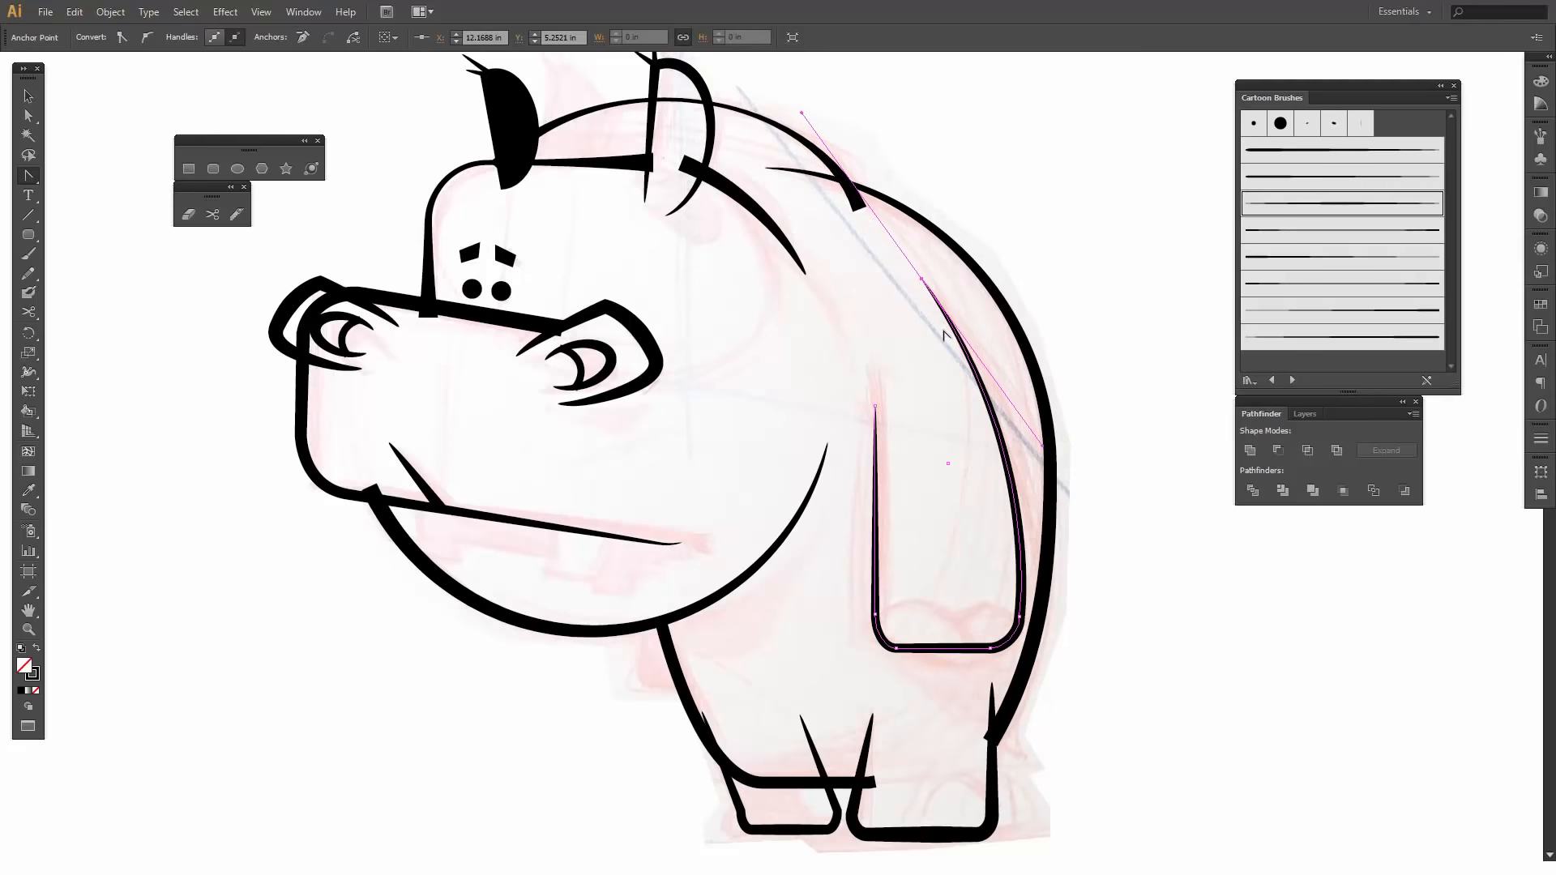
{"action": "key", "text": "a"}
{"action": "left_click_drag", "start_coordinate": [1044, 447], "coordinate": [1081, 476]}
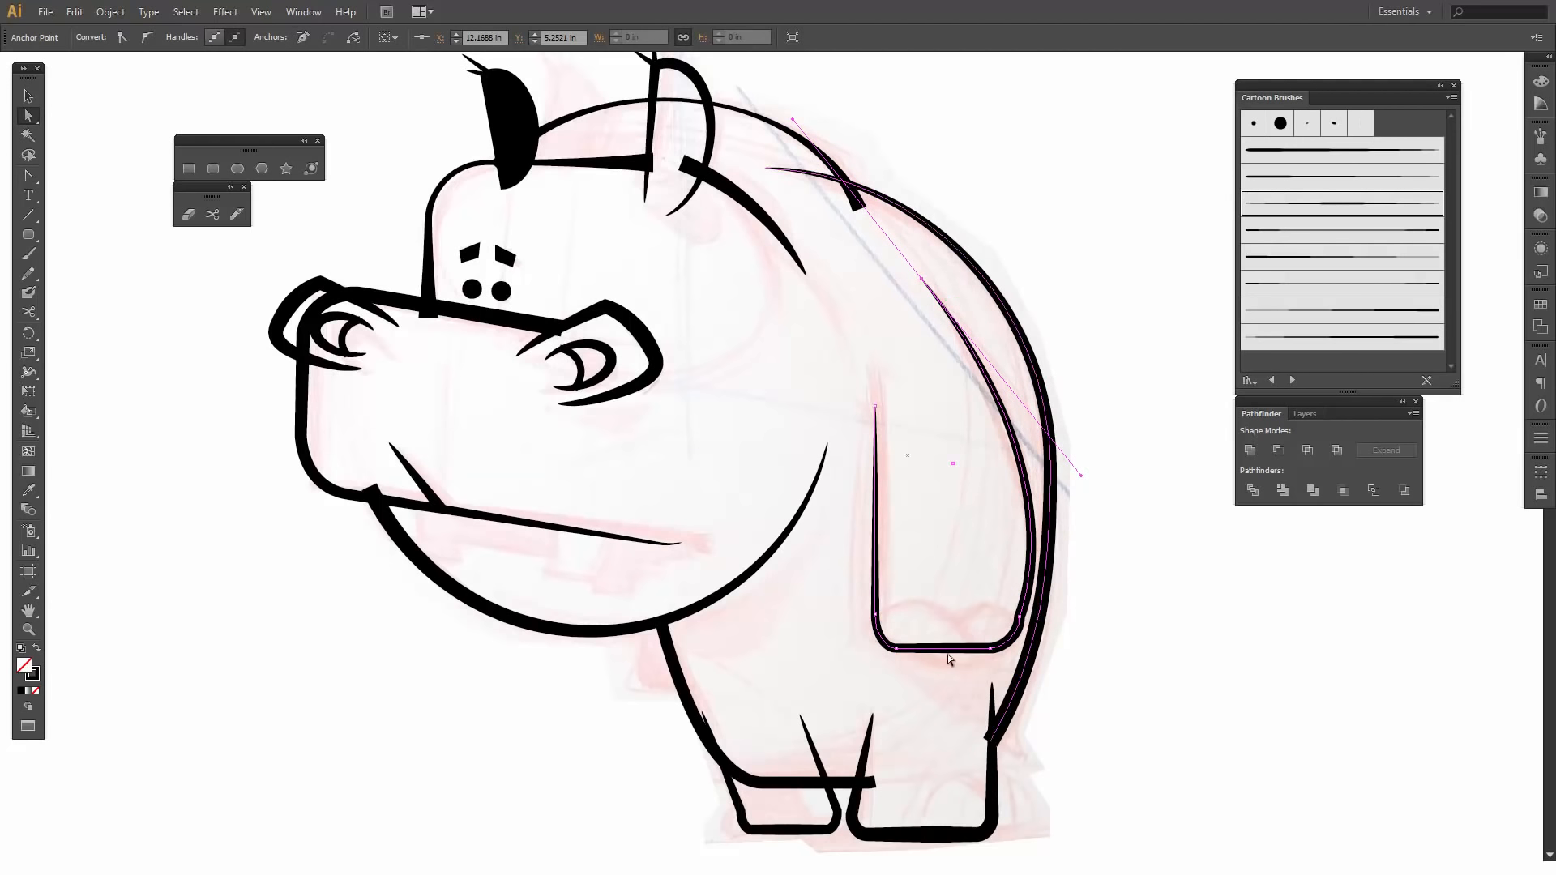
- Curve the arm's inner side to follow the sketch and add a short 1 pt tapered crease line near its upper end
{"action": "left_click", "coordinate": [874, 406]}
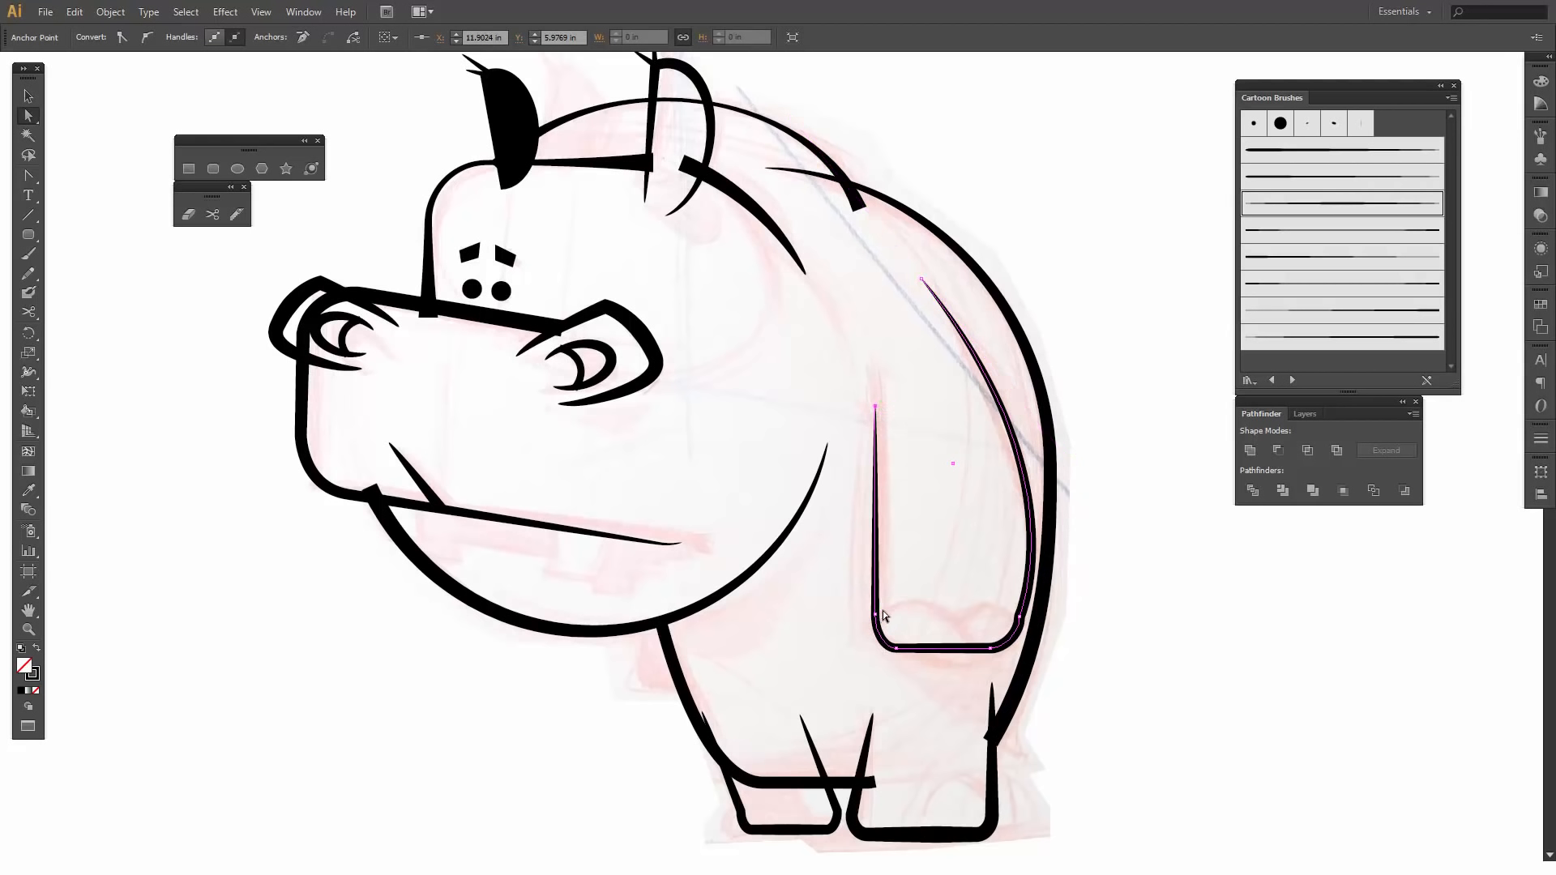
{"action": "key", "text": "p"}
{"action": "left_click_drag", "start_coordinate": [879, 410], "coordinate": [849, 383]}
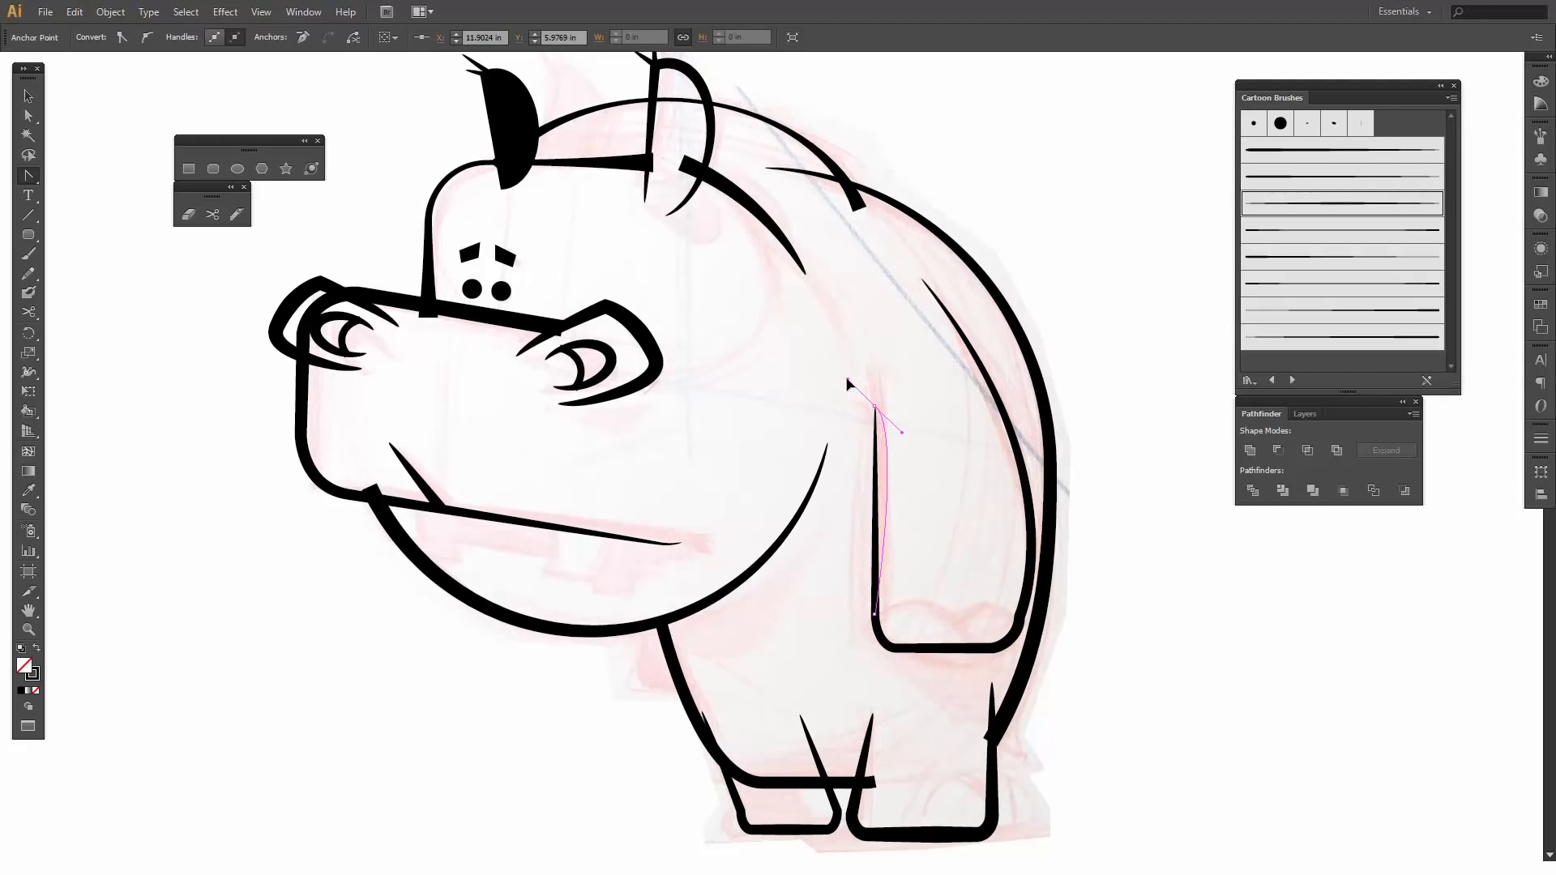
{"action": "key", "text": "a"}
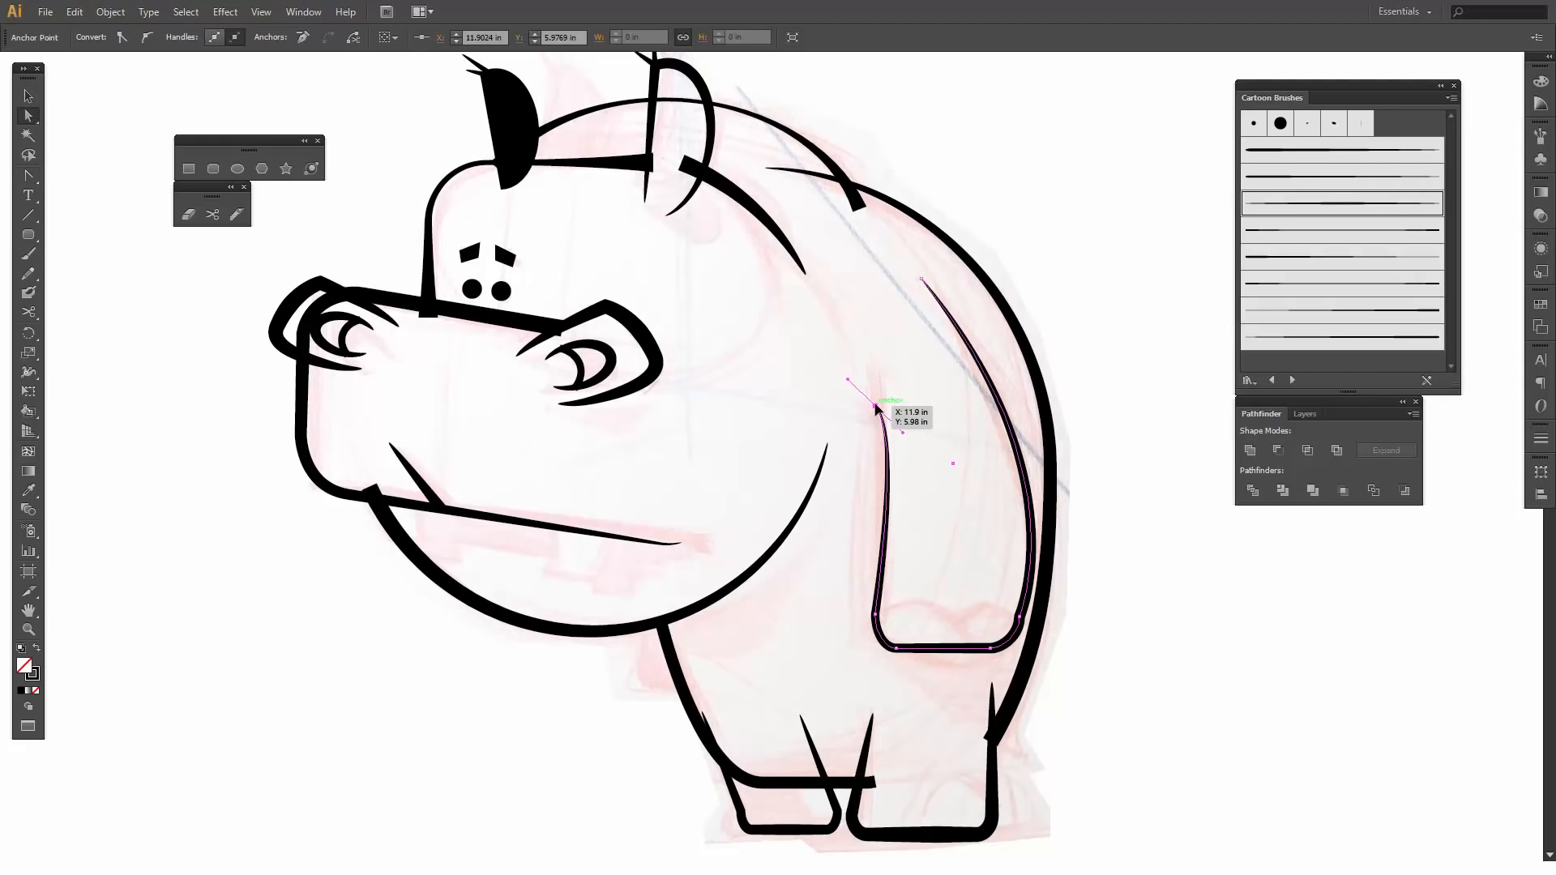
{"action": "left_click_drag", "start_coordinate": [877, 408], "coordinate": [915, 414]}
{"action": "left_click", "coordinate": [916, 428]}
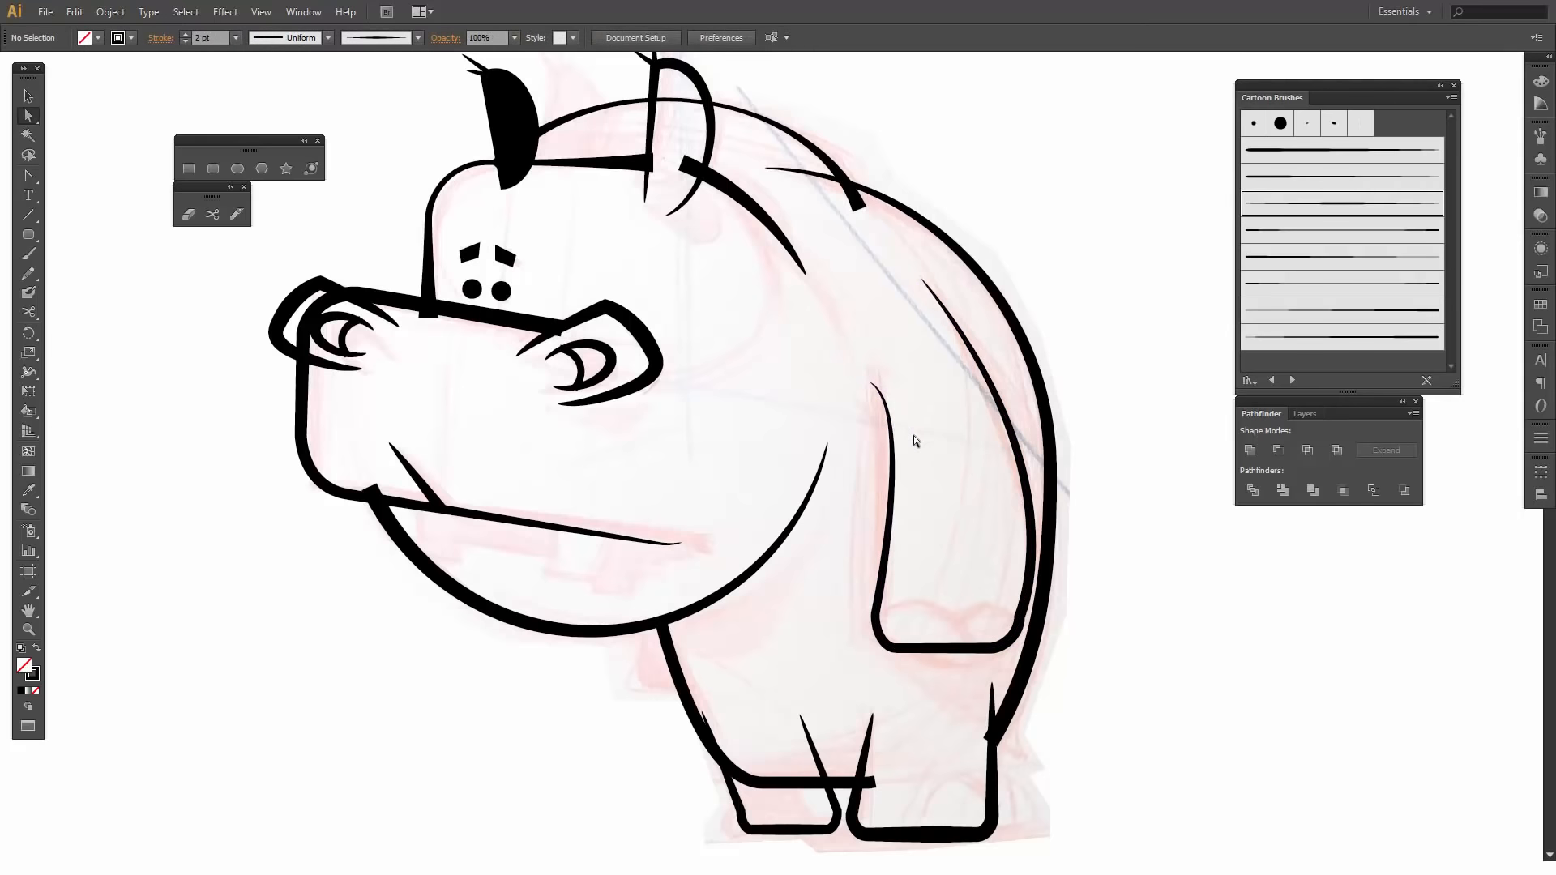
{"action": "left_click", "coordinate": [32, 217]}
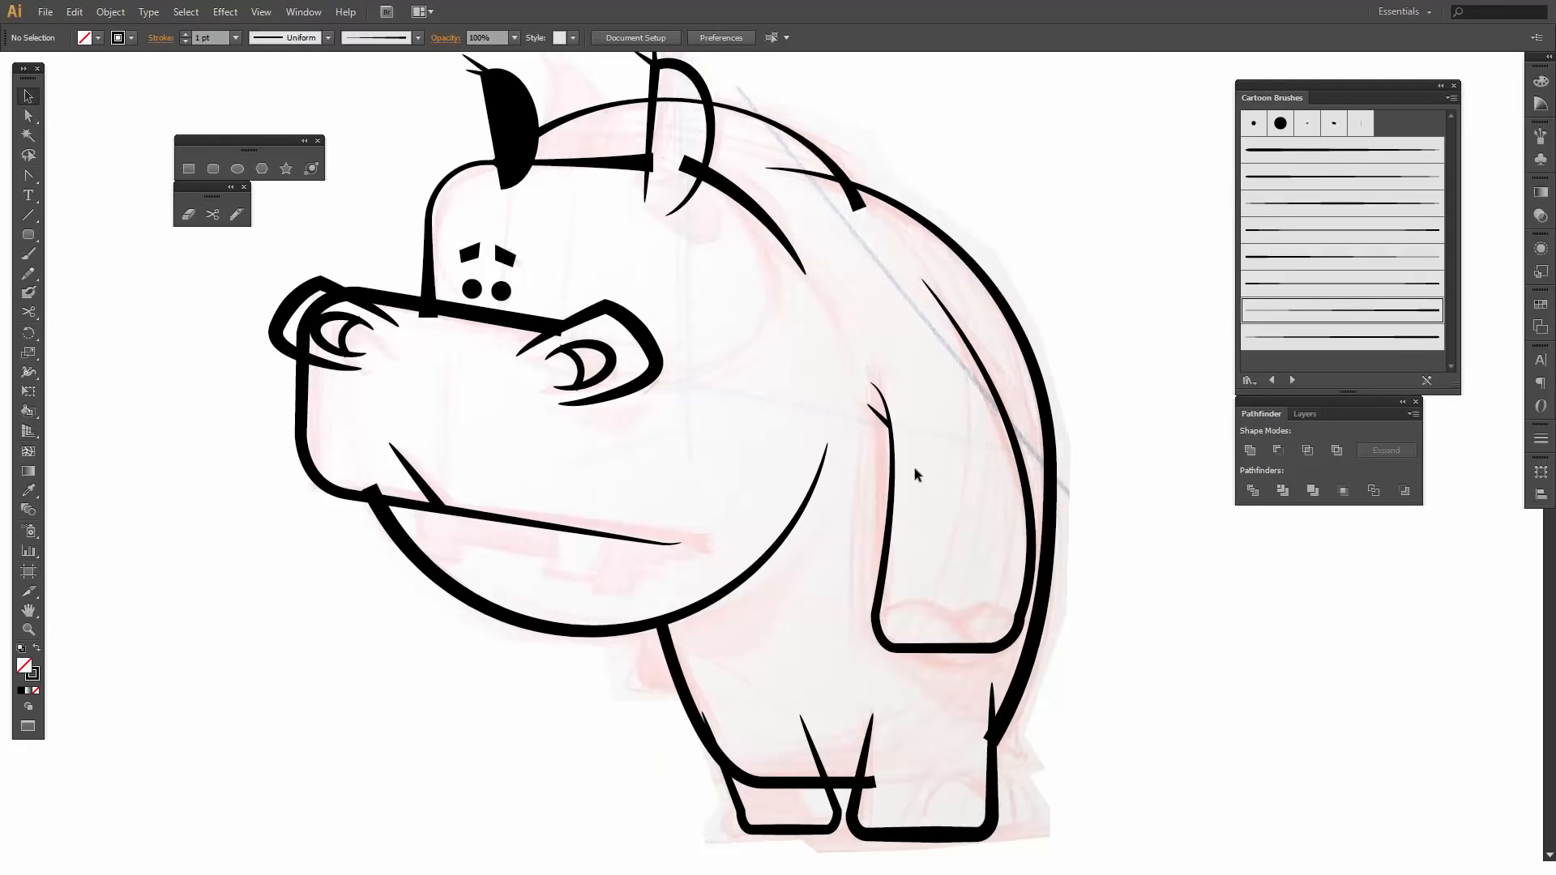
- Duplicate the arm outline below the head for the far arm, reduced to about 0.78 in wide and 1.47 in high with a 1 pt stroke
{"action": "left_click", "coordinate": [892, 520]}
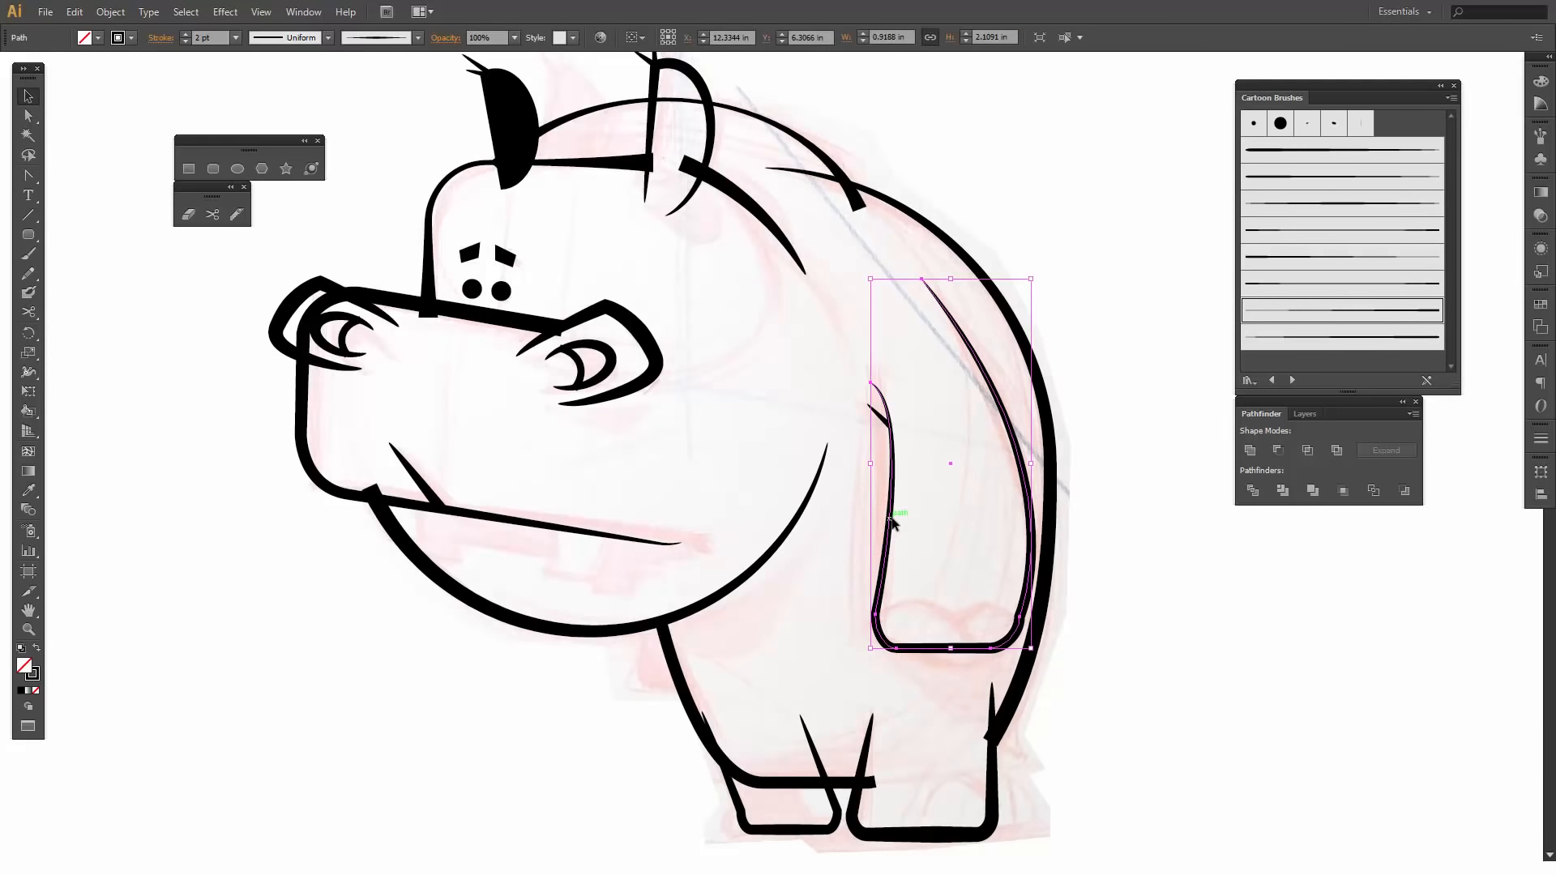
{"action": "left_click_drag", "start_coordinate": [894, 521], "coordinate": [649, 575]}
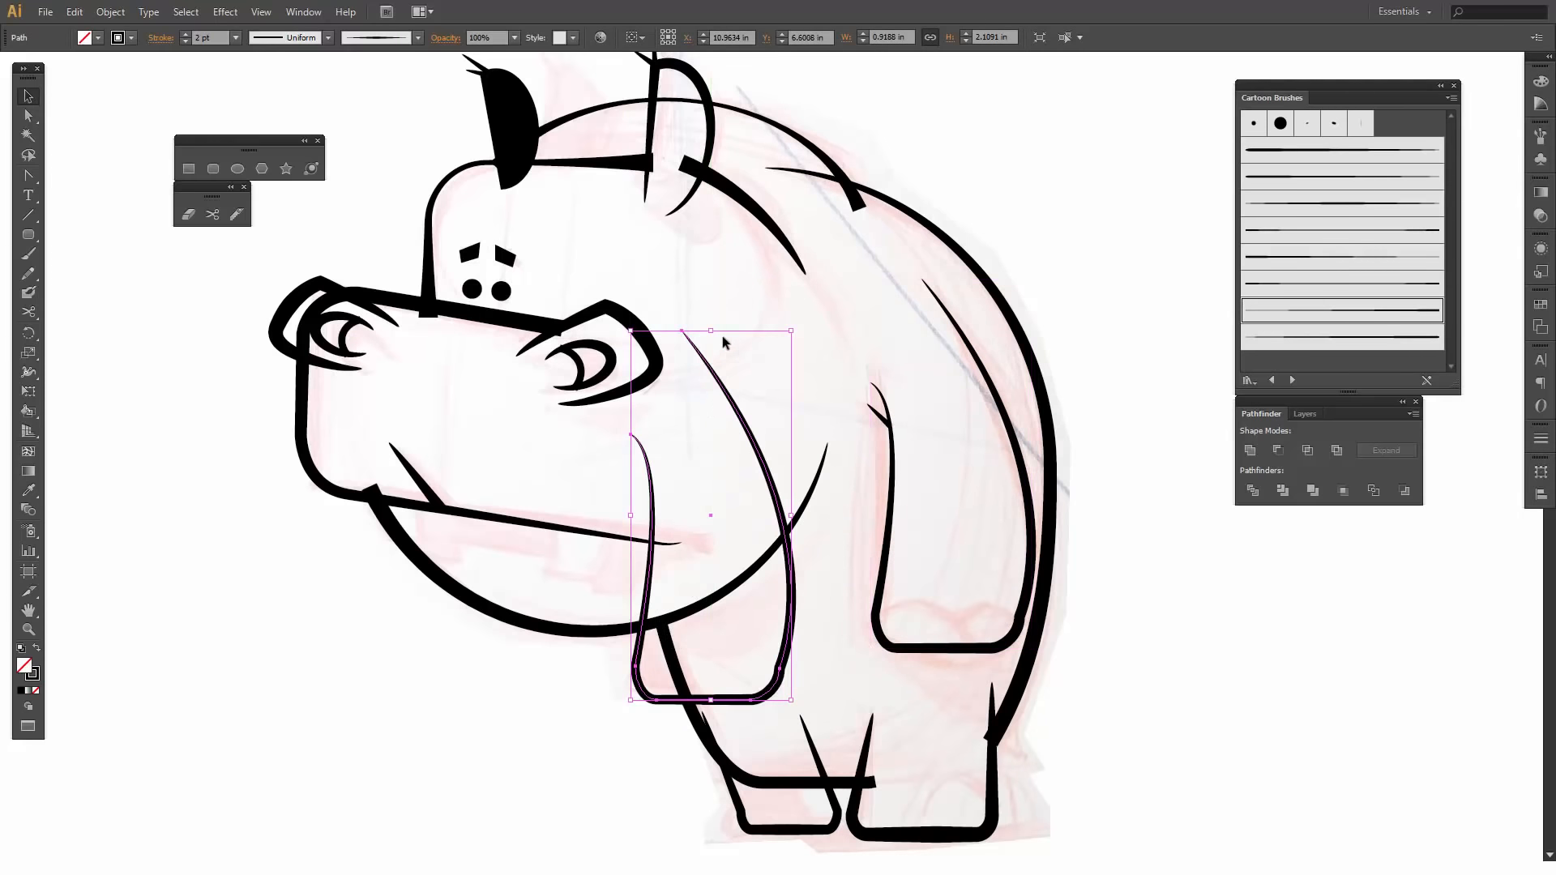
{"action": "left_click_drag", "start_coordinate": [711, 333], "coordinate": [711, 438]}
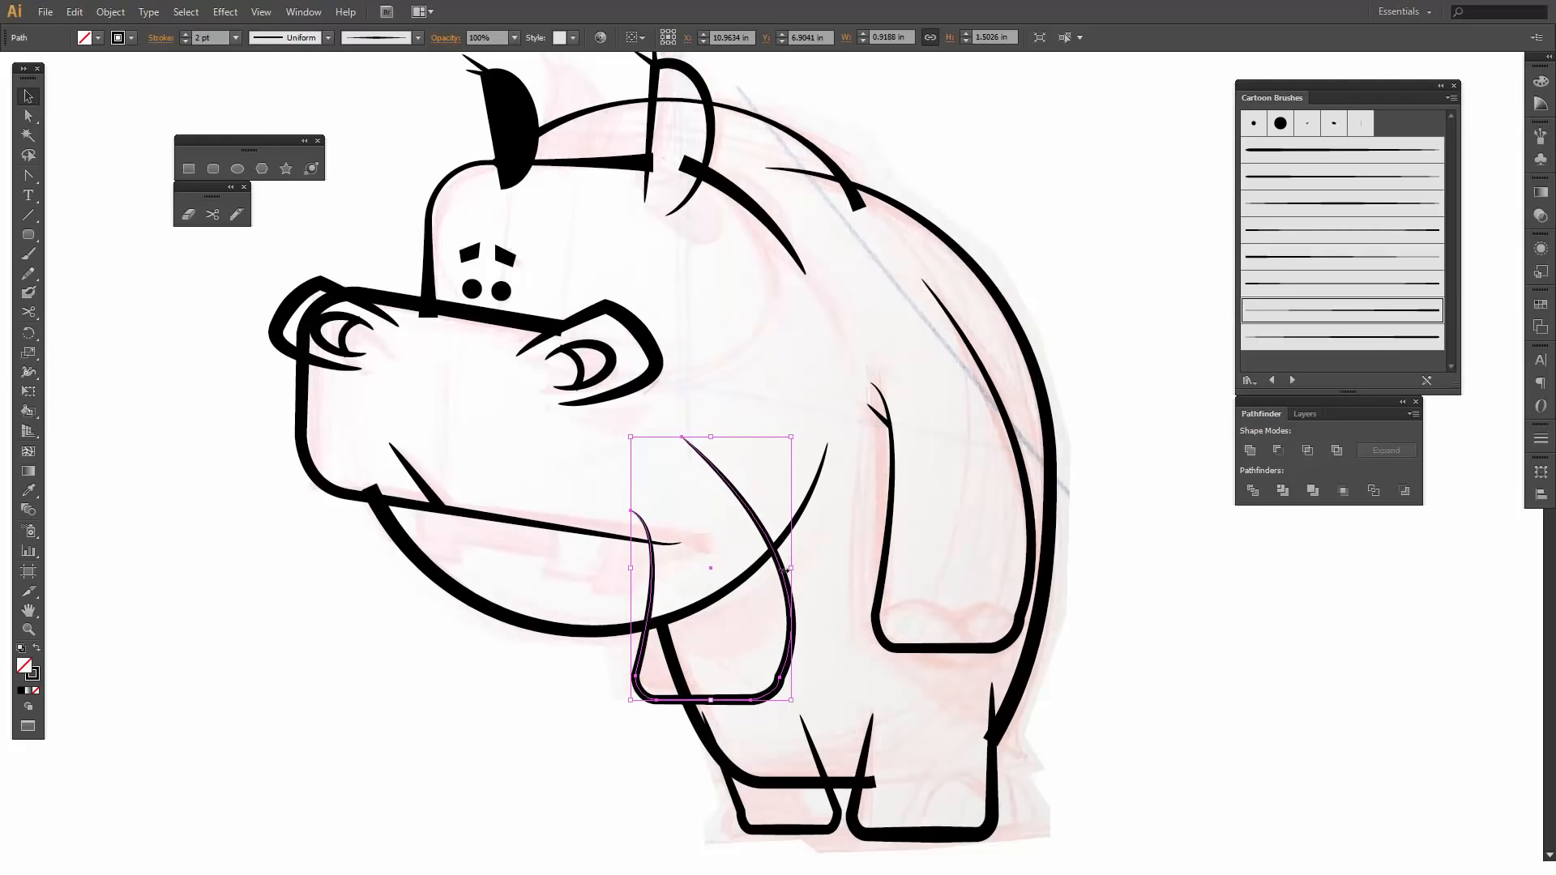
{"action": "left_click_drag", "start_coordinate": [790, 568], "coordinate": [766, 575]}
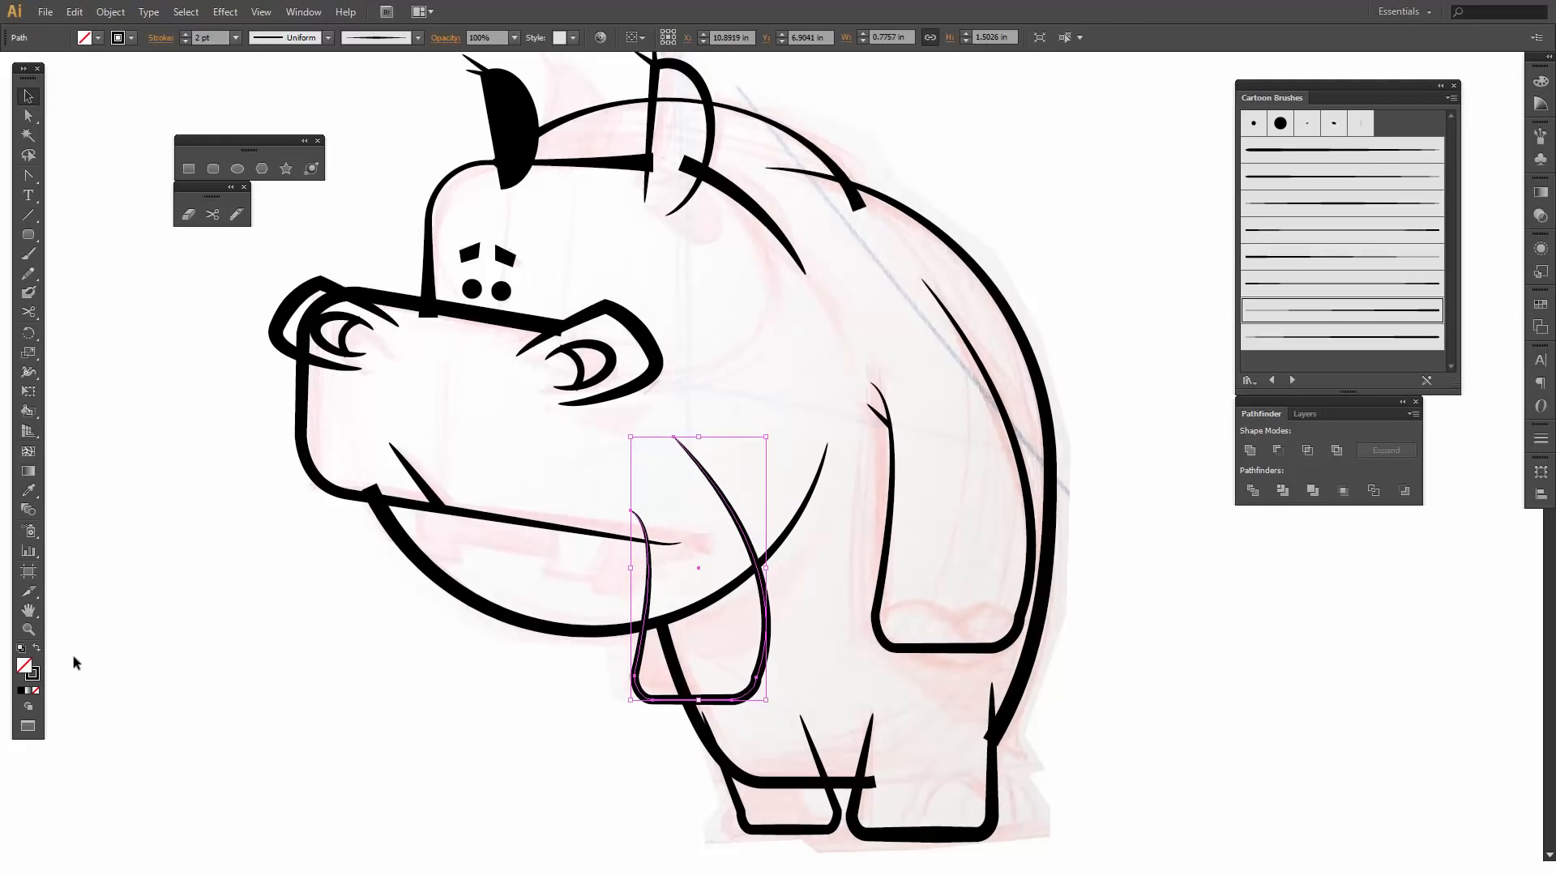
{"action": "left_click", "coordinate": [36, 648]}
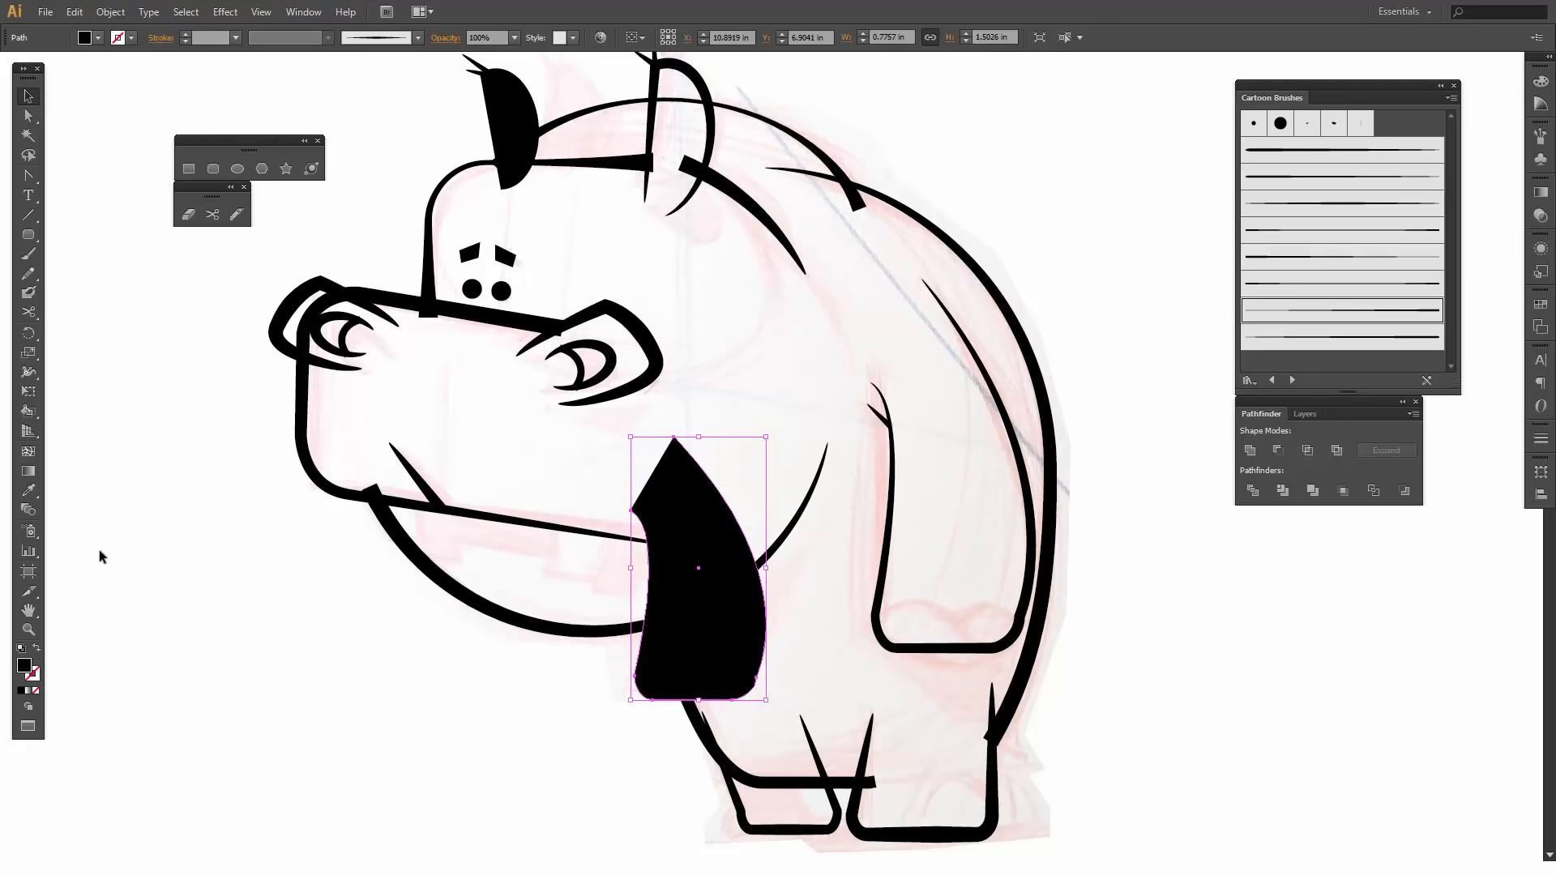
{"action": "left_click", "coordinate": [36, 649]}
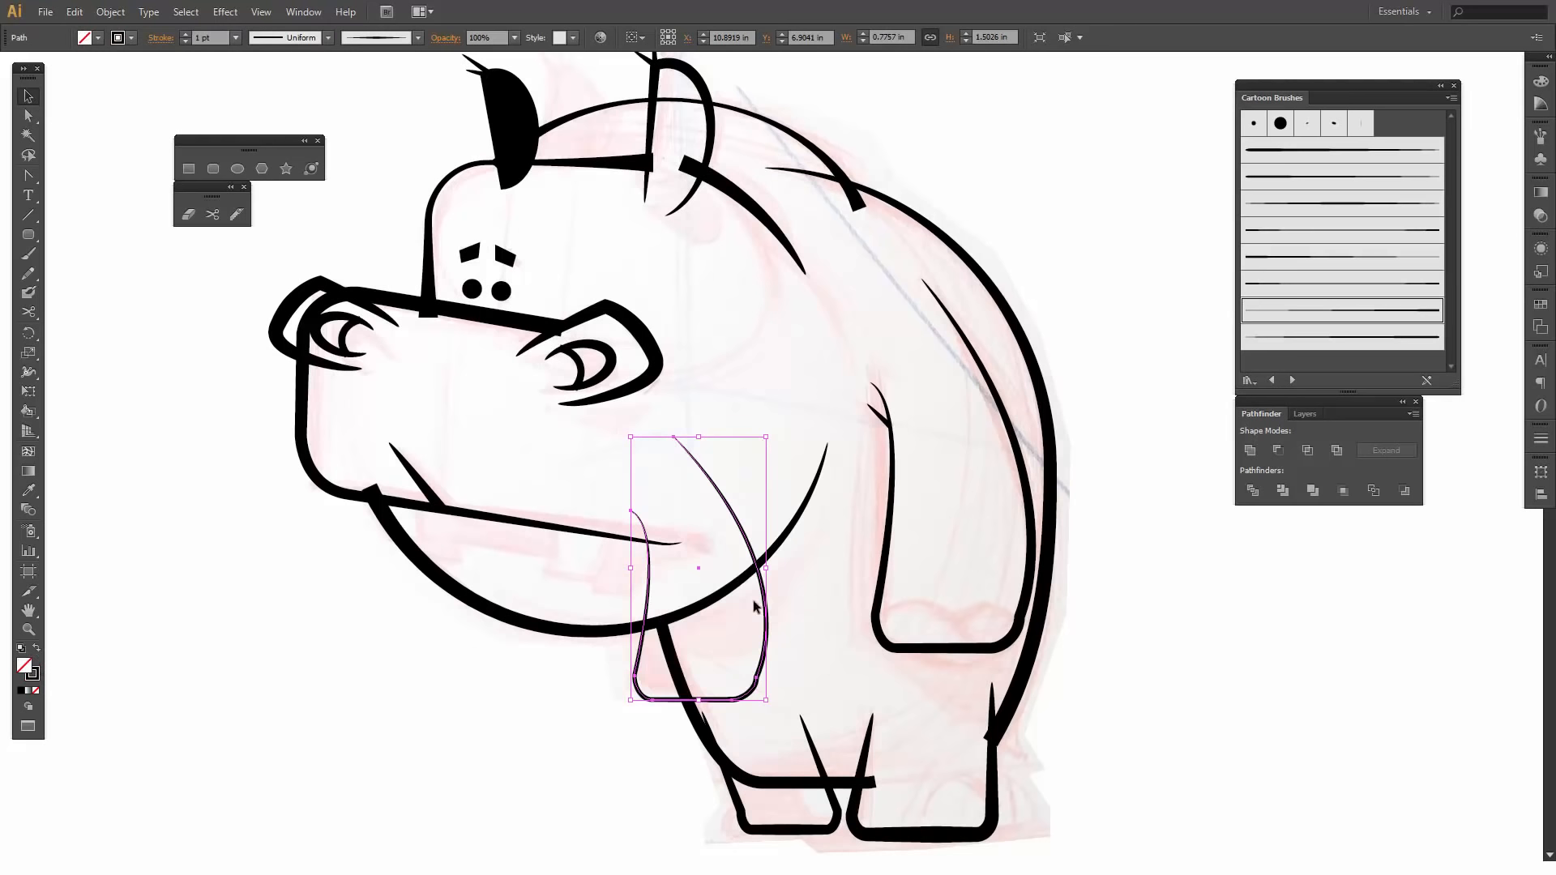
{"action": "left_click_drag", "start_coordinate": [699, 702], "coordinate": [698, 693]}
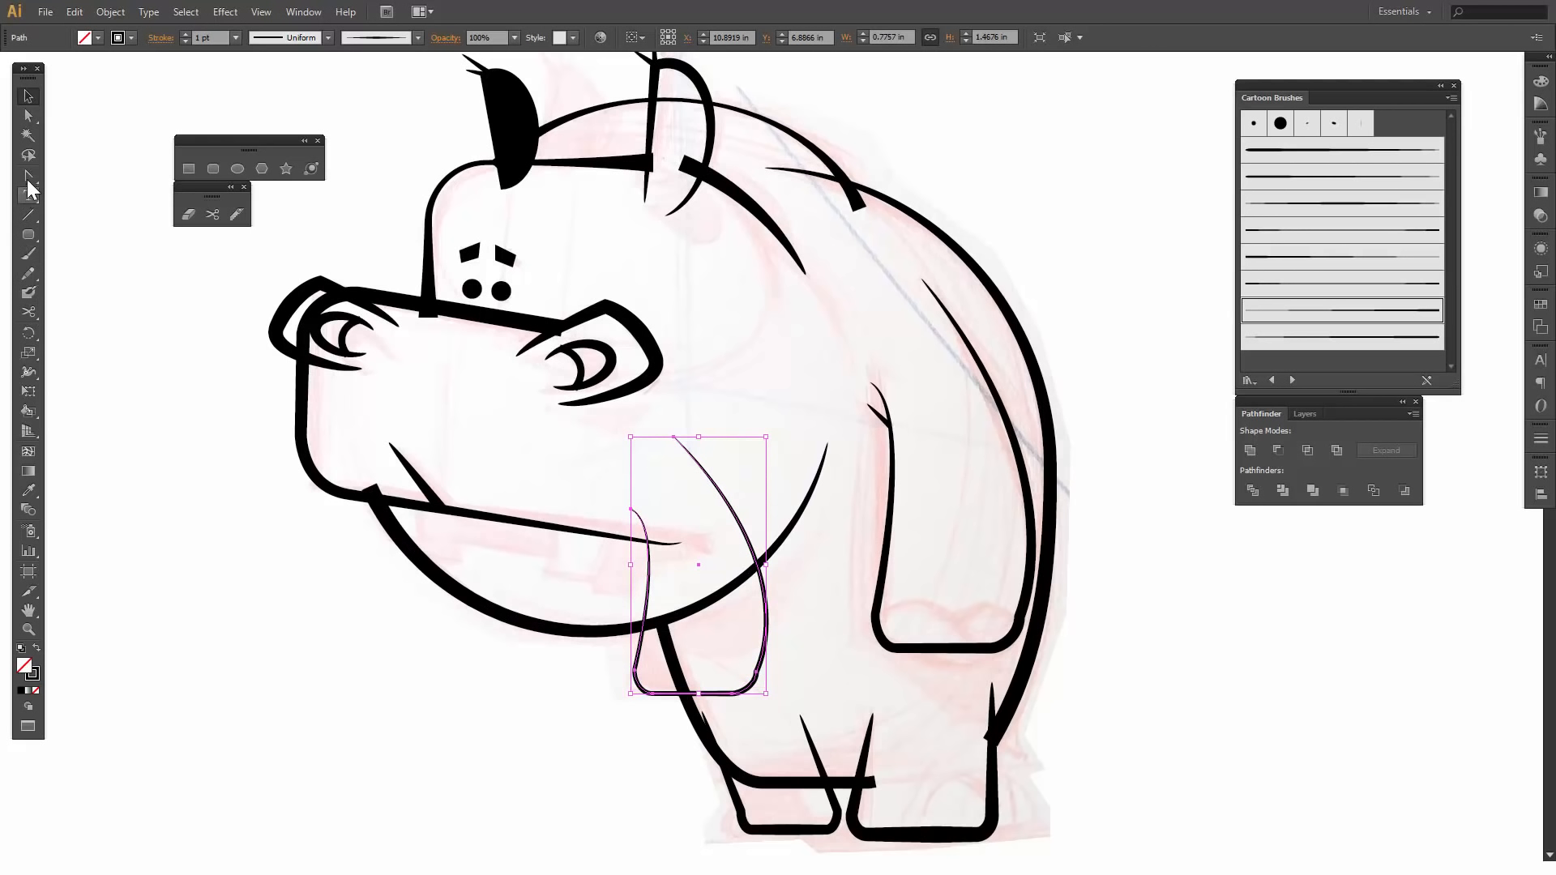
- Cut the far arm path where it meets the jaw and chest outlines and apply the 5 pt. Round brush to the exposed corner segment
{"action": "left_click", "coordinate": [211, 214]}
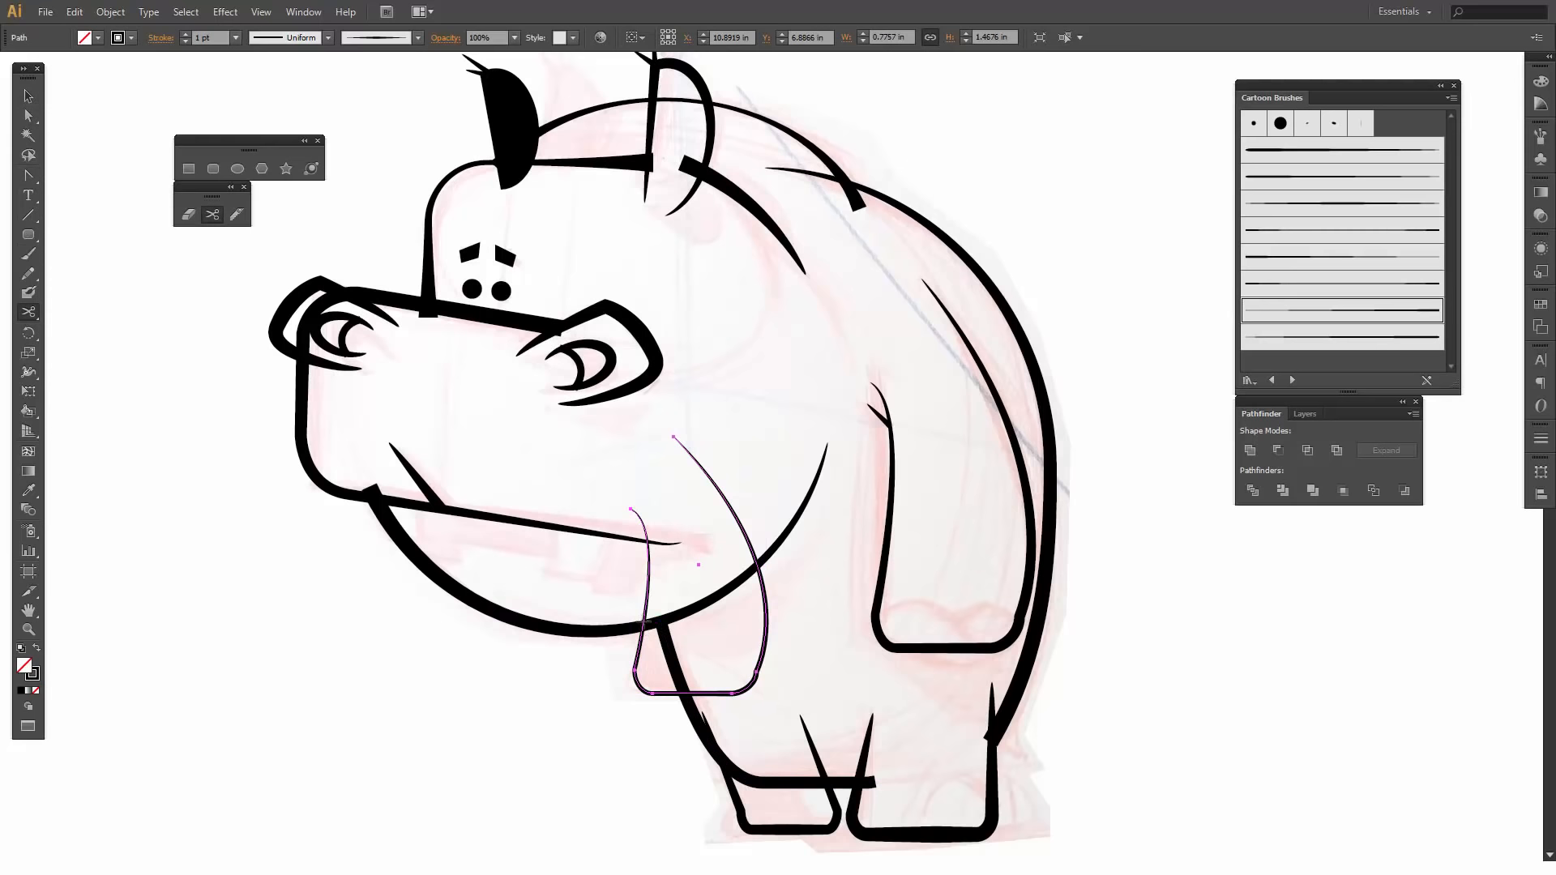
{"action": "left_click", "coordinate": [646, 620]}
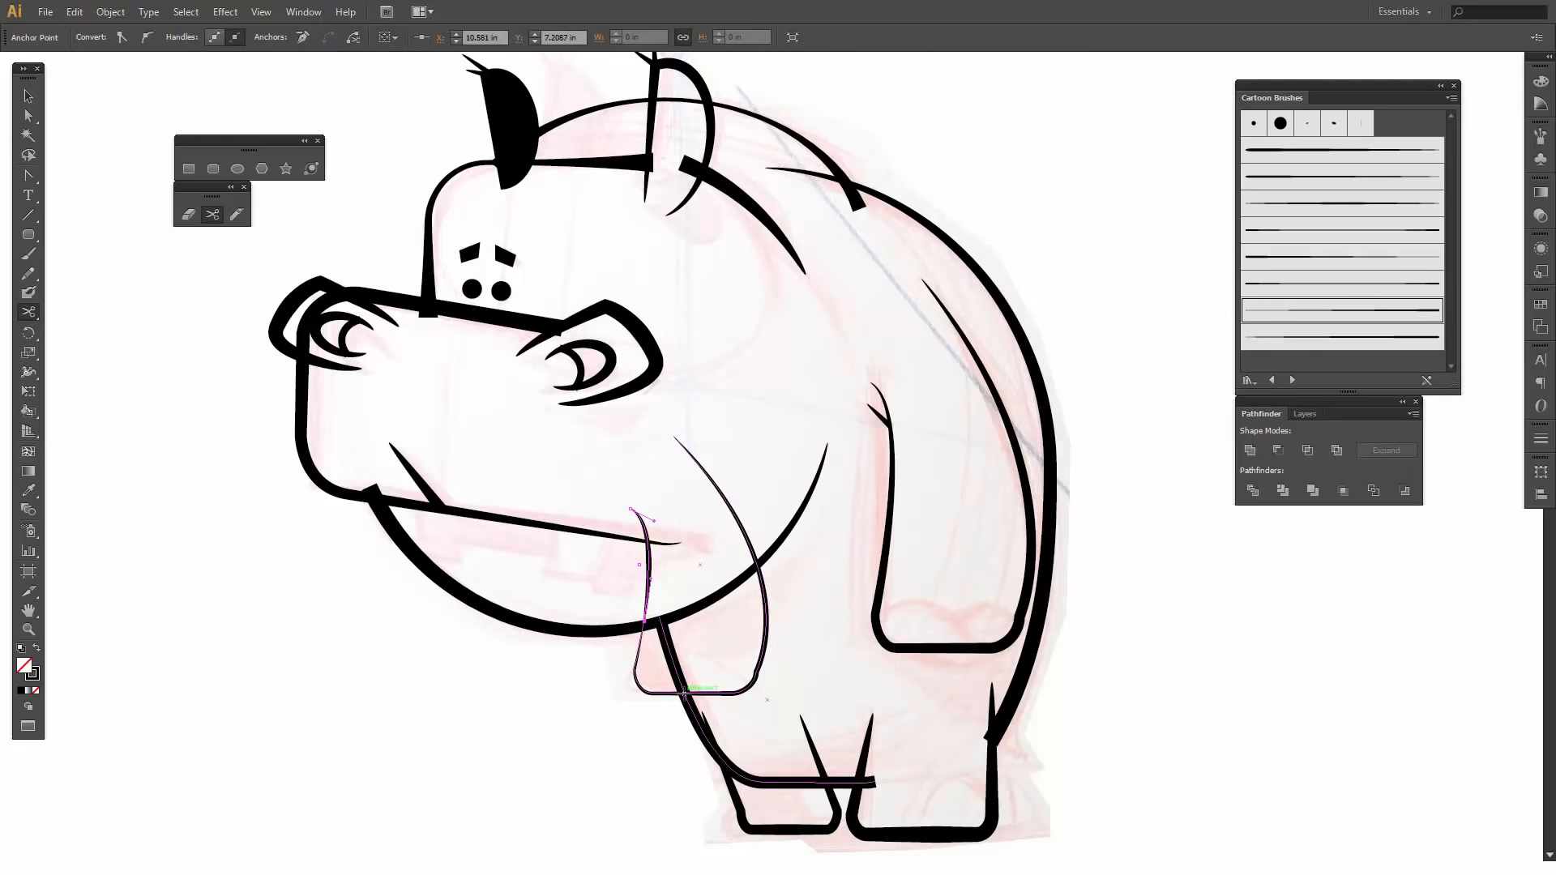
{"action": "left_click", "coordinate": [685, 693]}
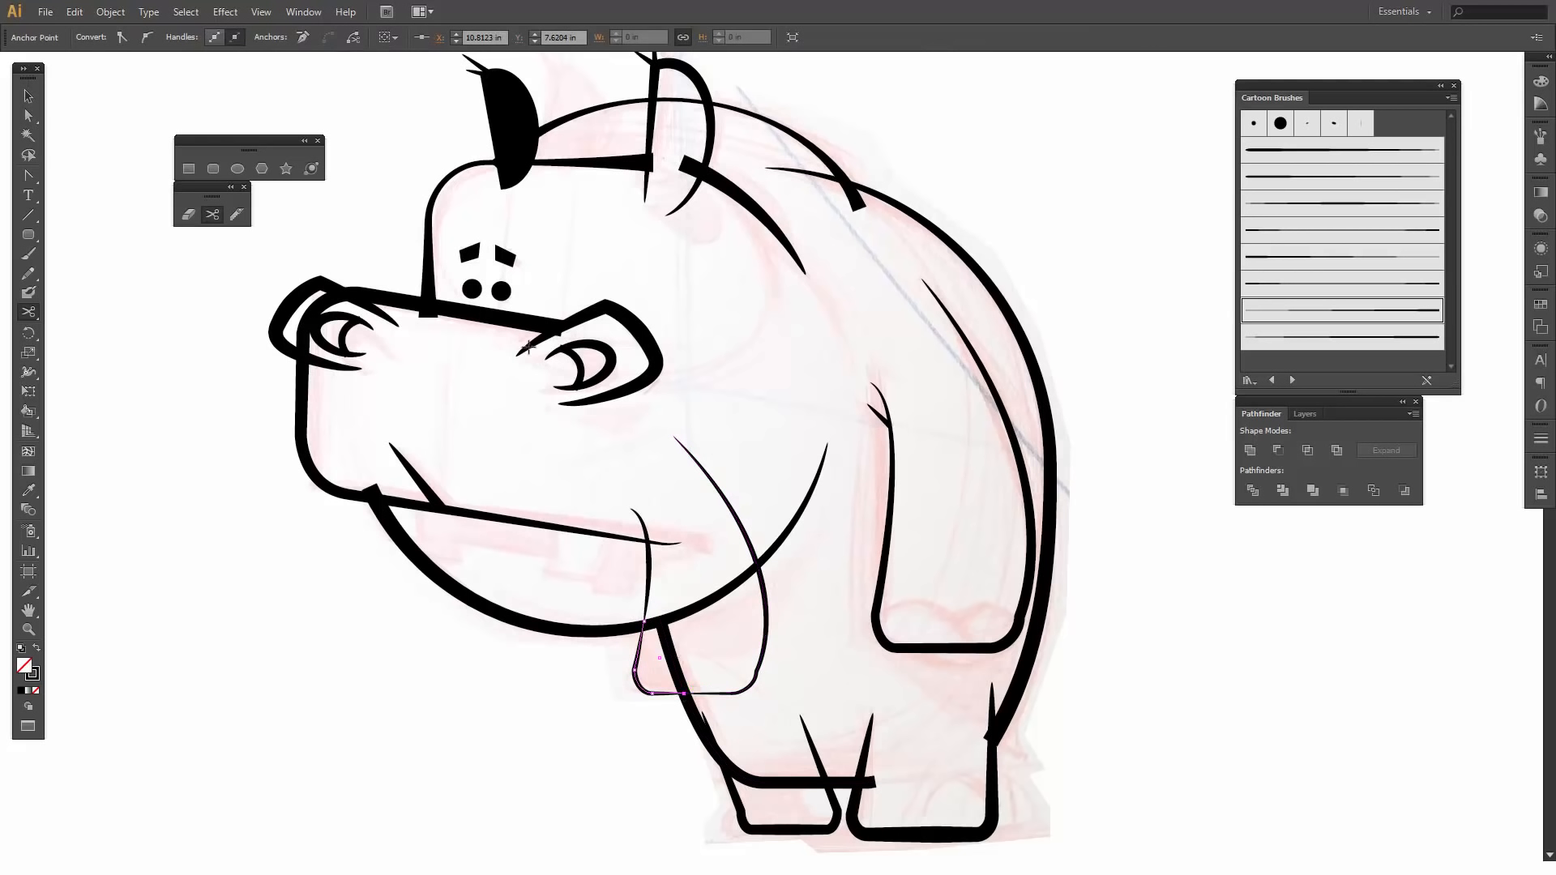
{"action": "left_click", "coordinate": [1250, 126]}
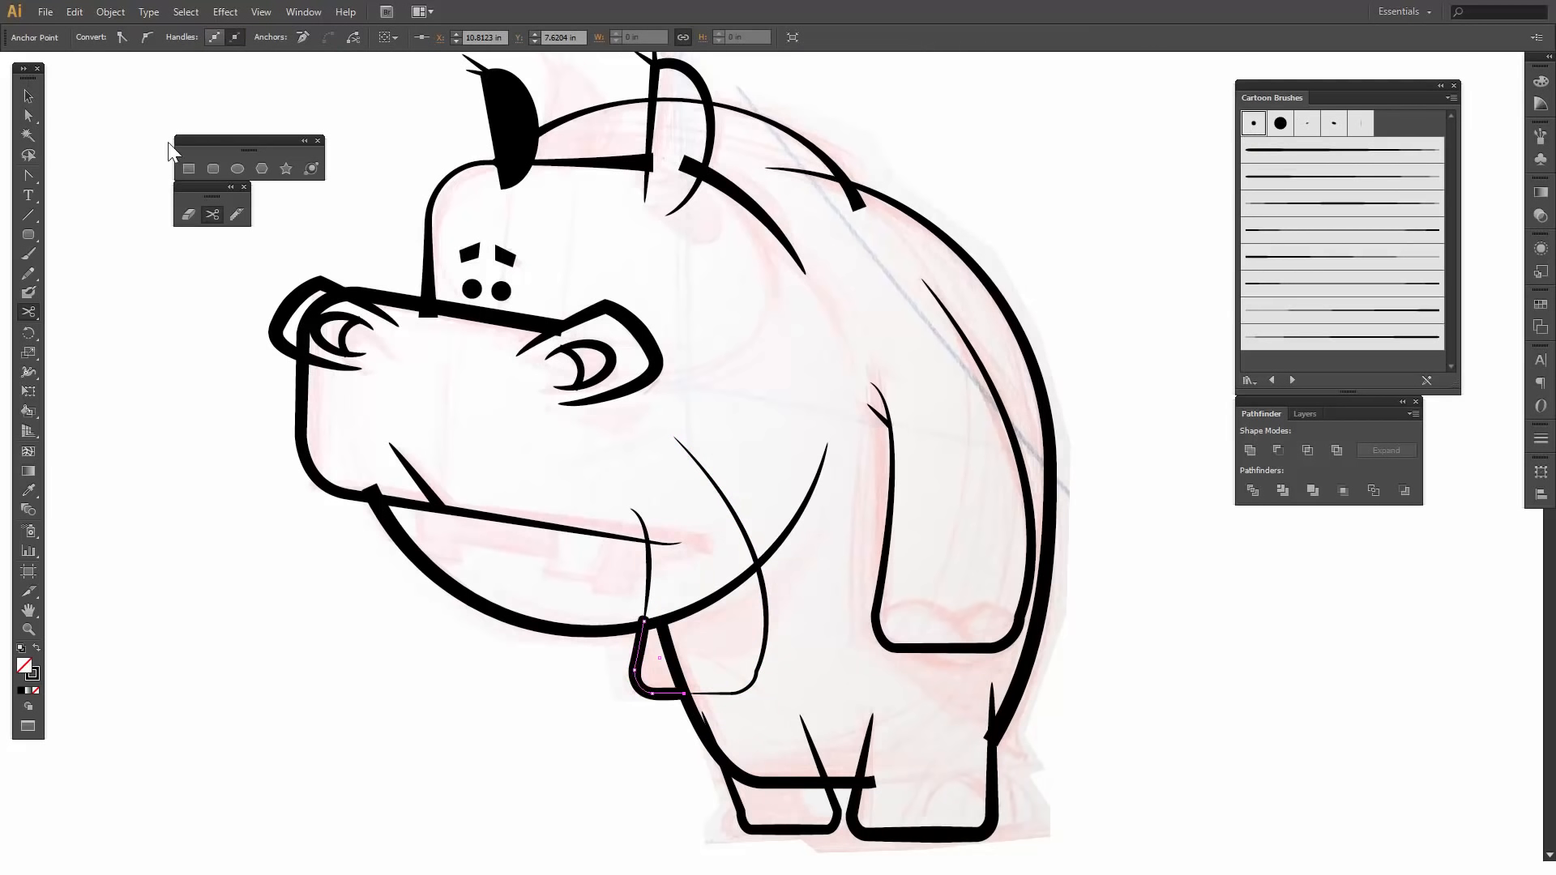
- Delete the two cut pieces of the far arm that overlap the head and body
{"action": "left_click", "coordinate": [29, 97]}
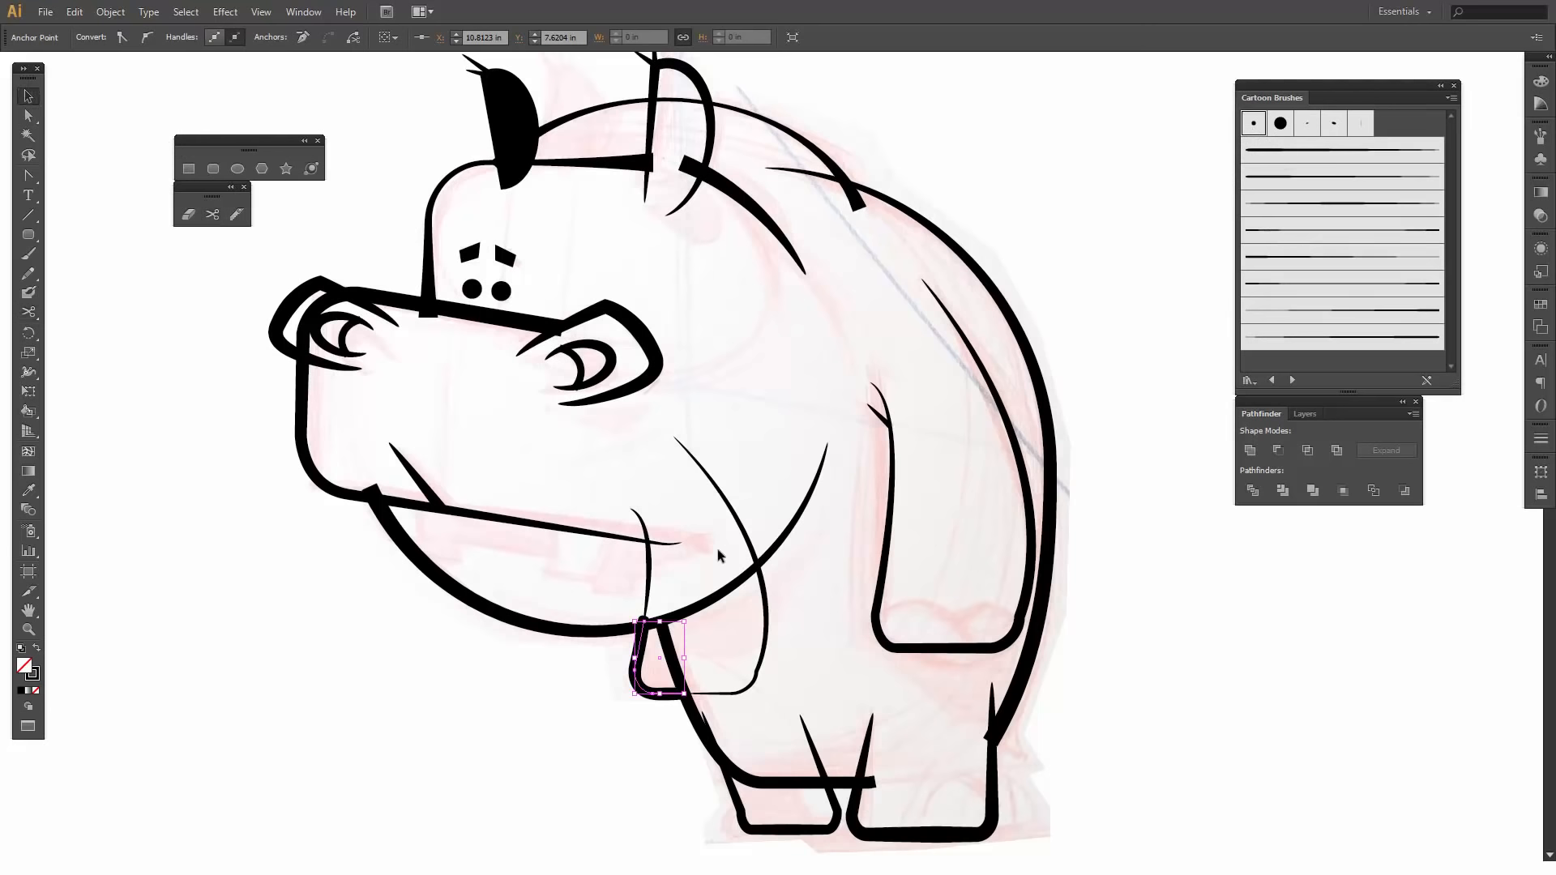
{"action": "left_click", "coordinate": [717, 548]}
{"action": "left_click", "coordinate": [648, 570]}
{"action": "key", "text": "Delete"}
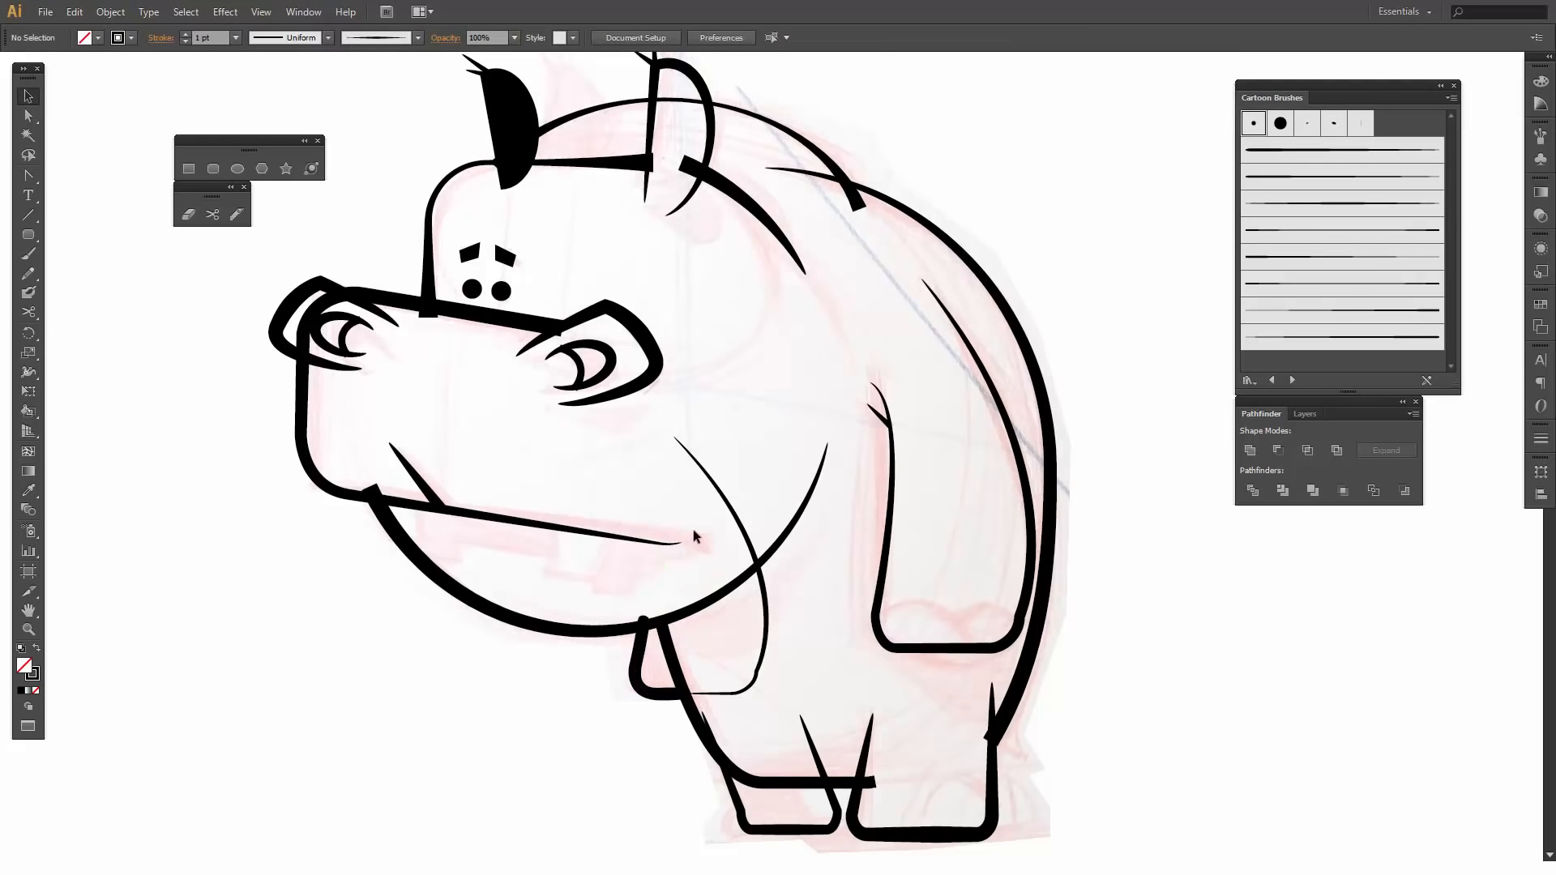
{"action": "left_click", "coordinate": [715, 482]}
{"action": "key", "text": "Delete"}
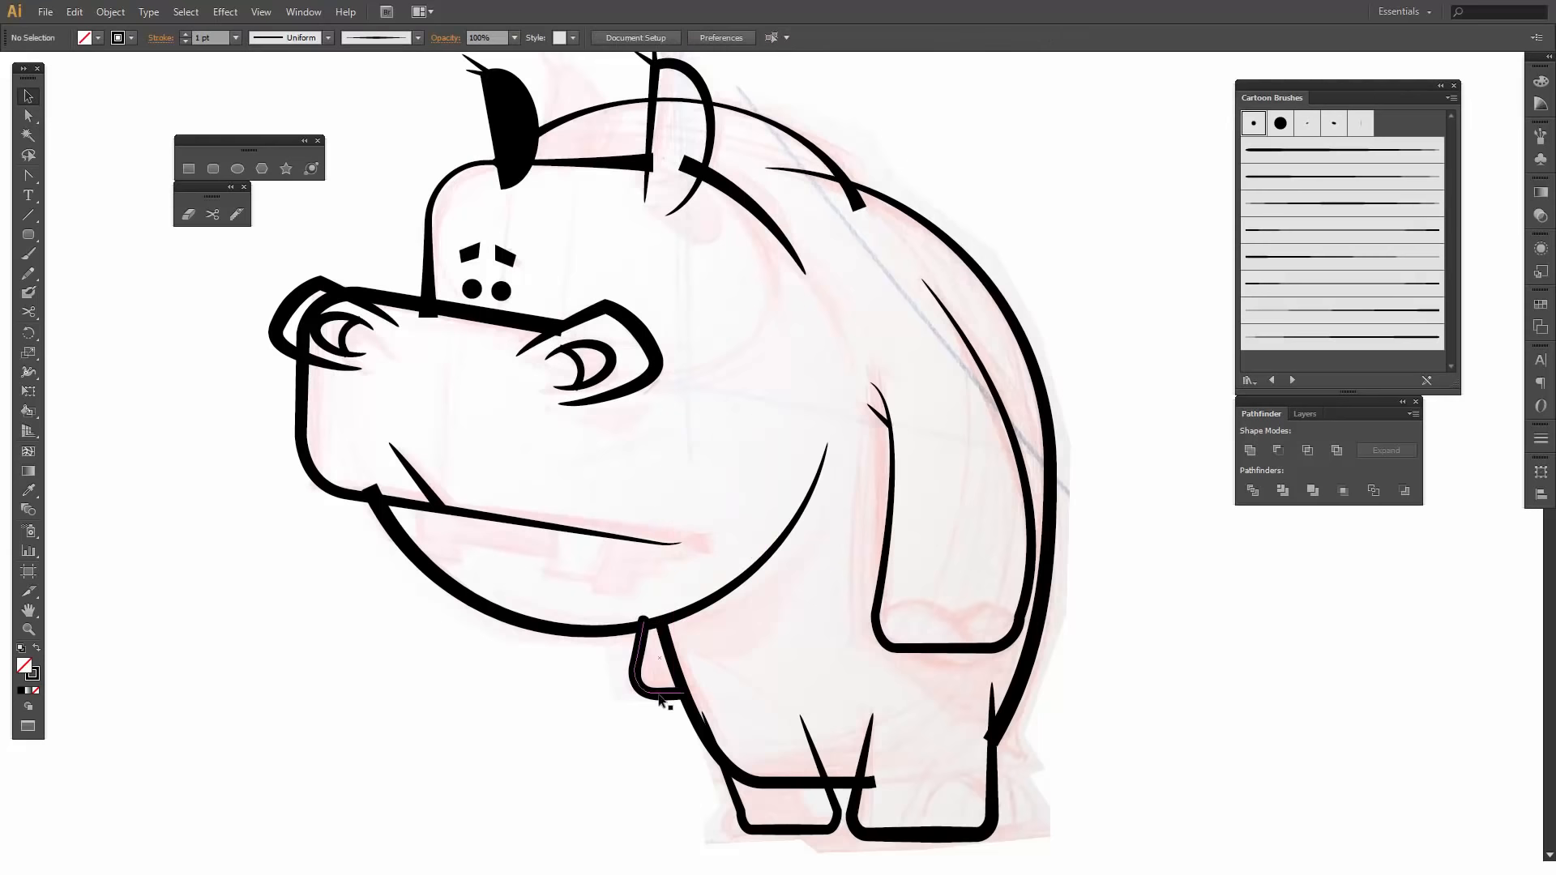
- Change the remaining far arm segment's brush to Basic and deselect it
{"action": "left_click", "coordinate": [640, 644]}
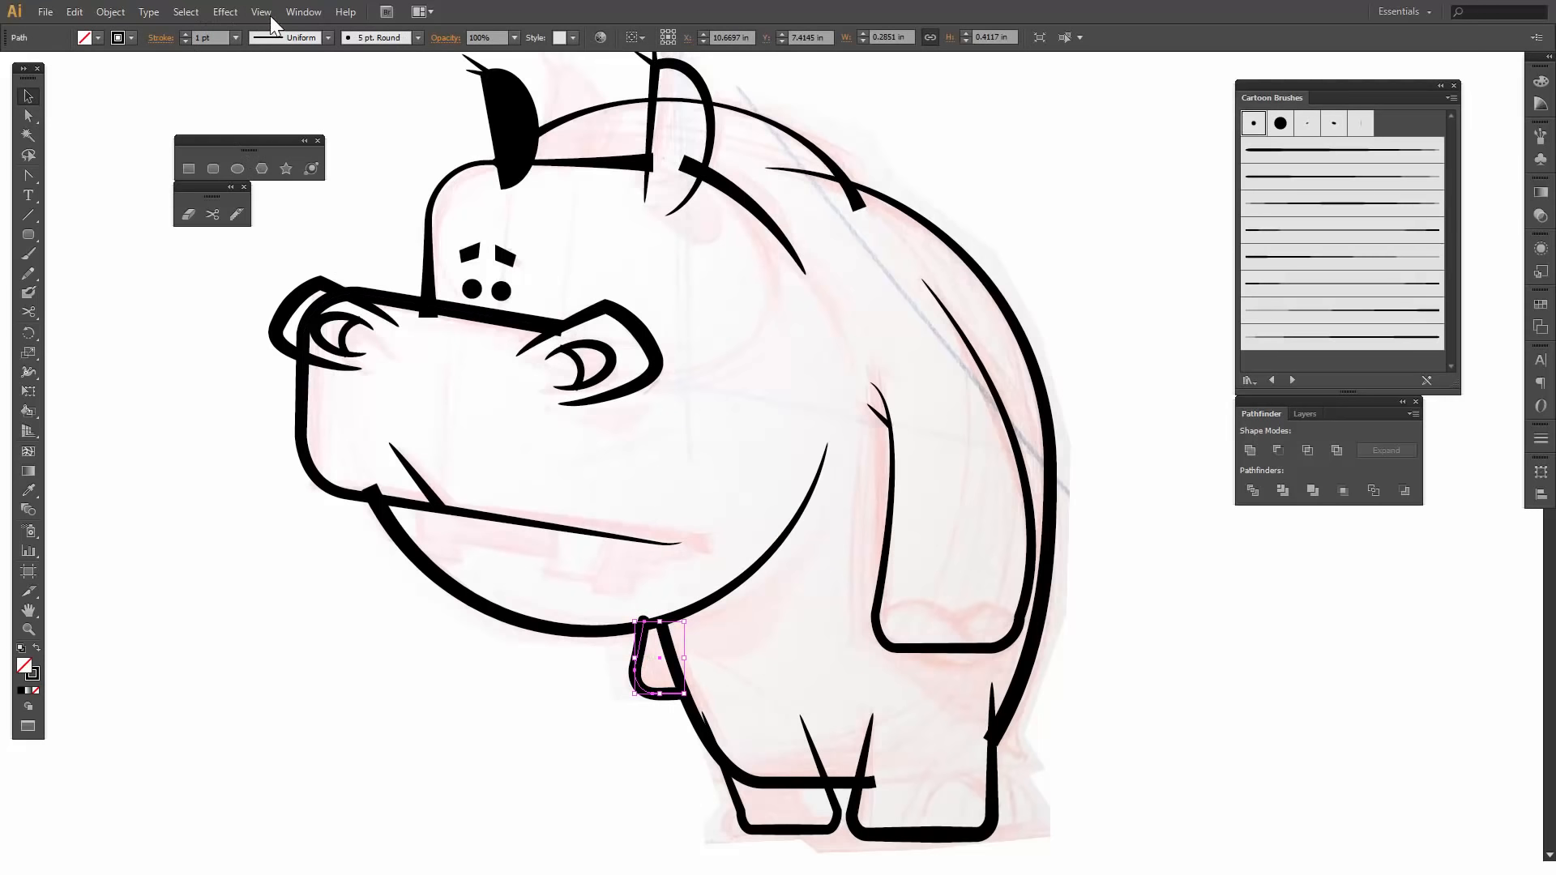
{"action": "left_click", "coordinate": [348, 37]}
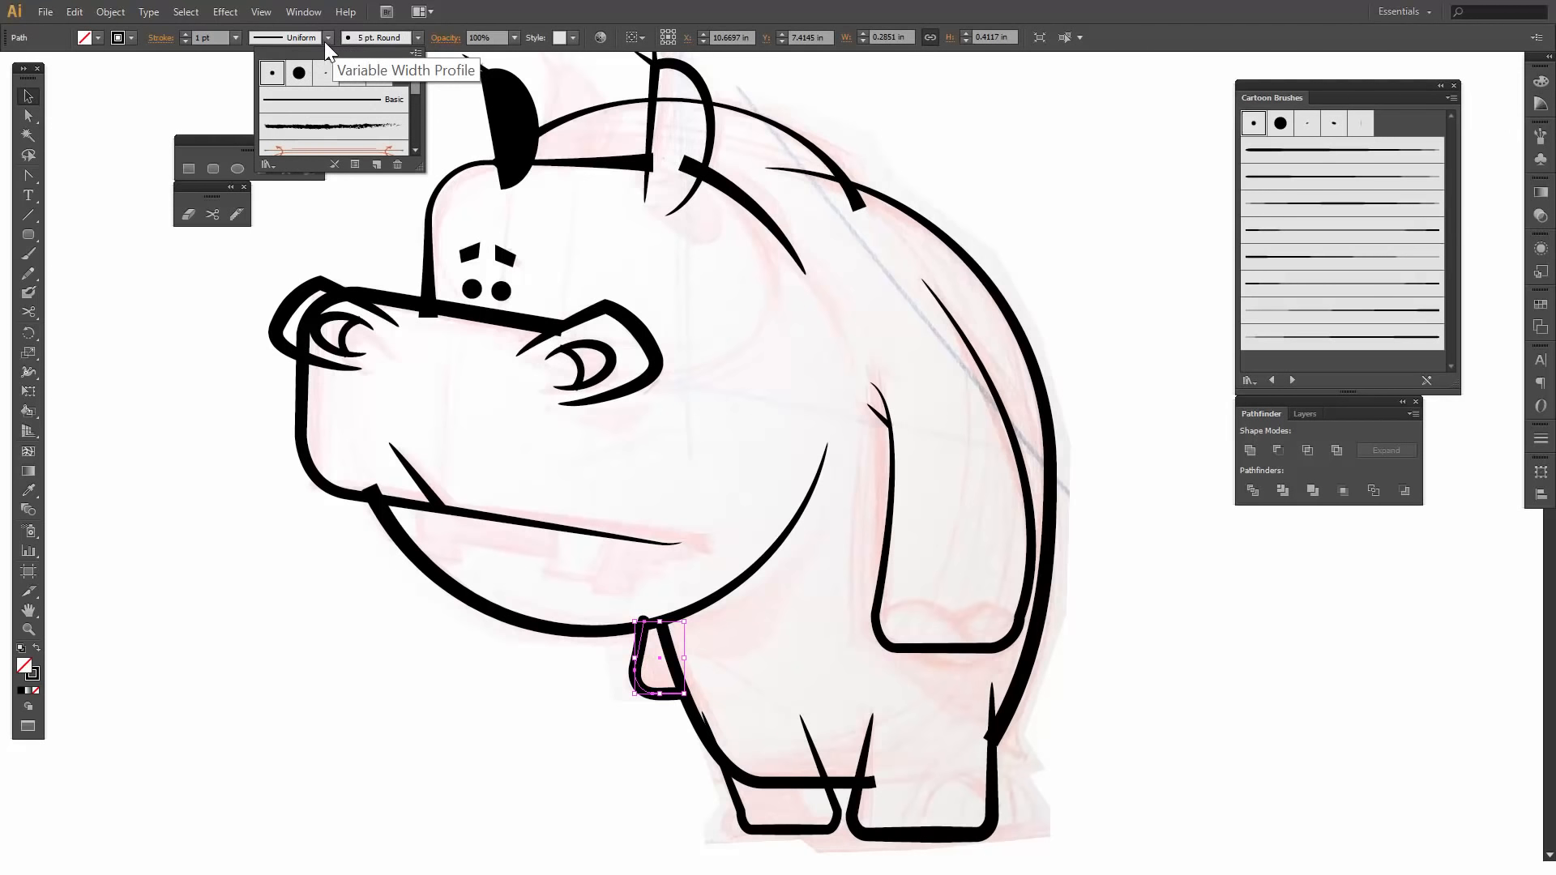
{"action": "left_click", "coordinate": [358, 38]}
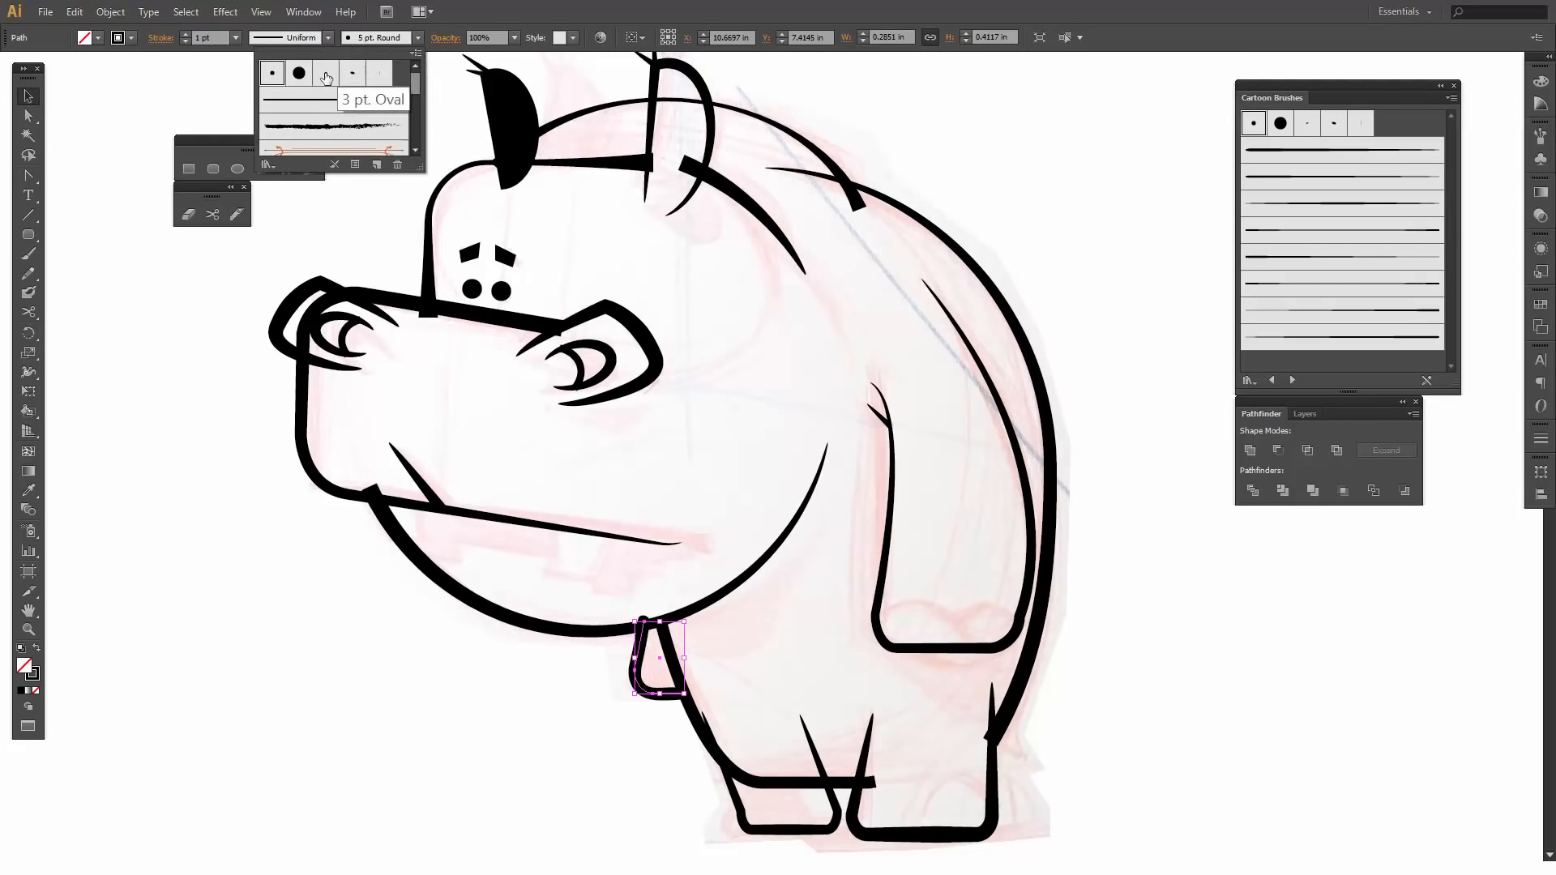
{"action": "left_click", "coordinate": [318, 101]}
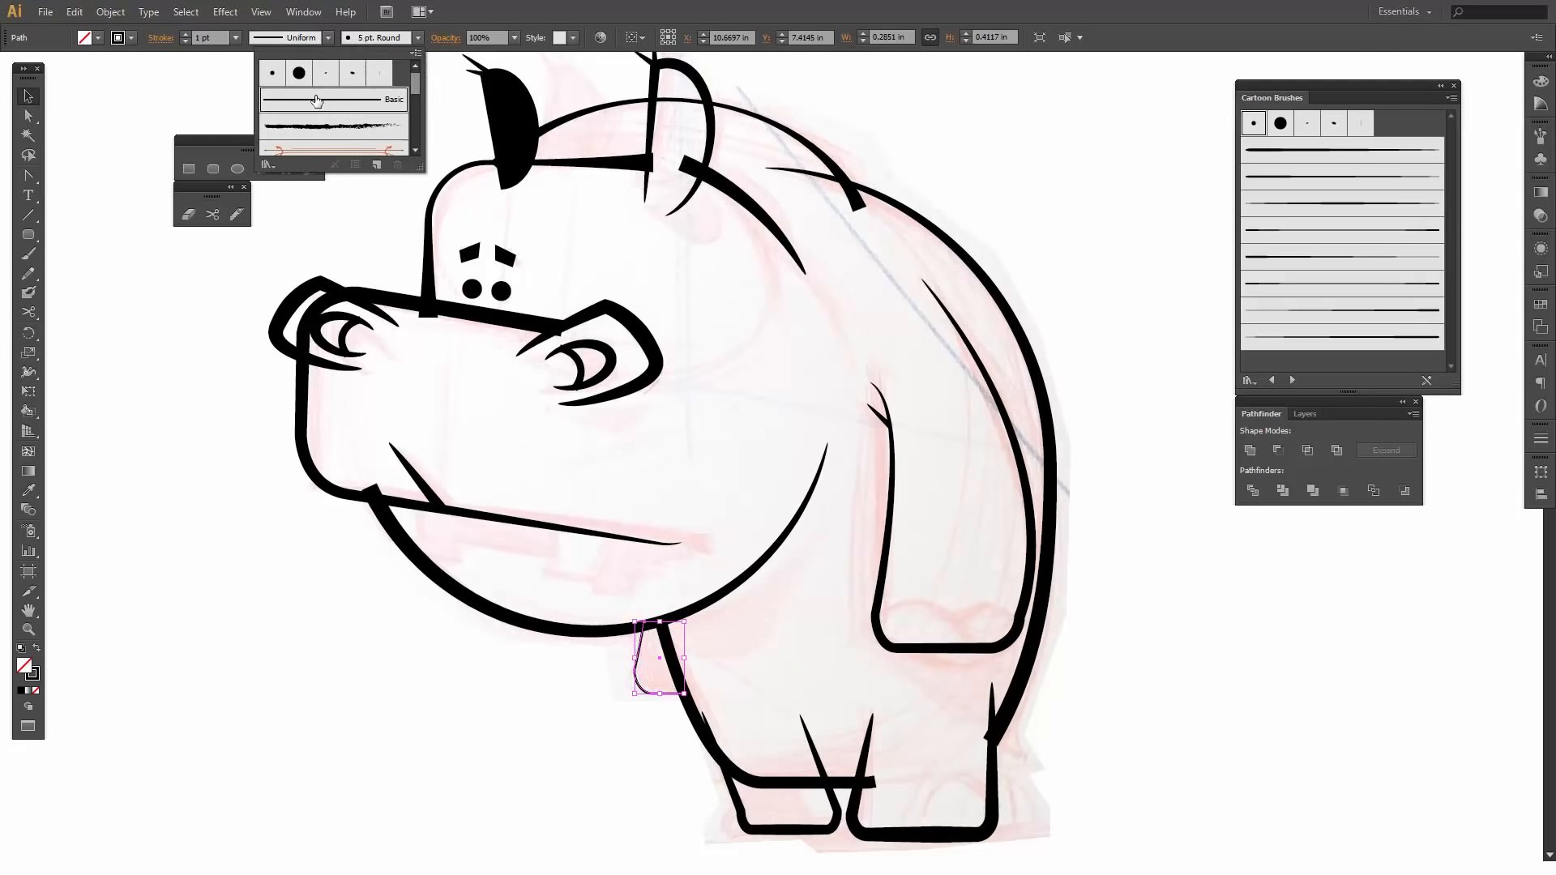
{"action": "left_click", "coordinate": [512, 791]}
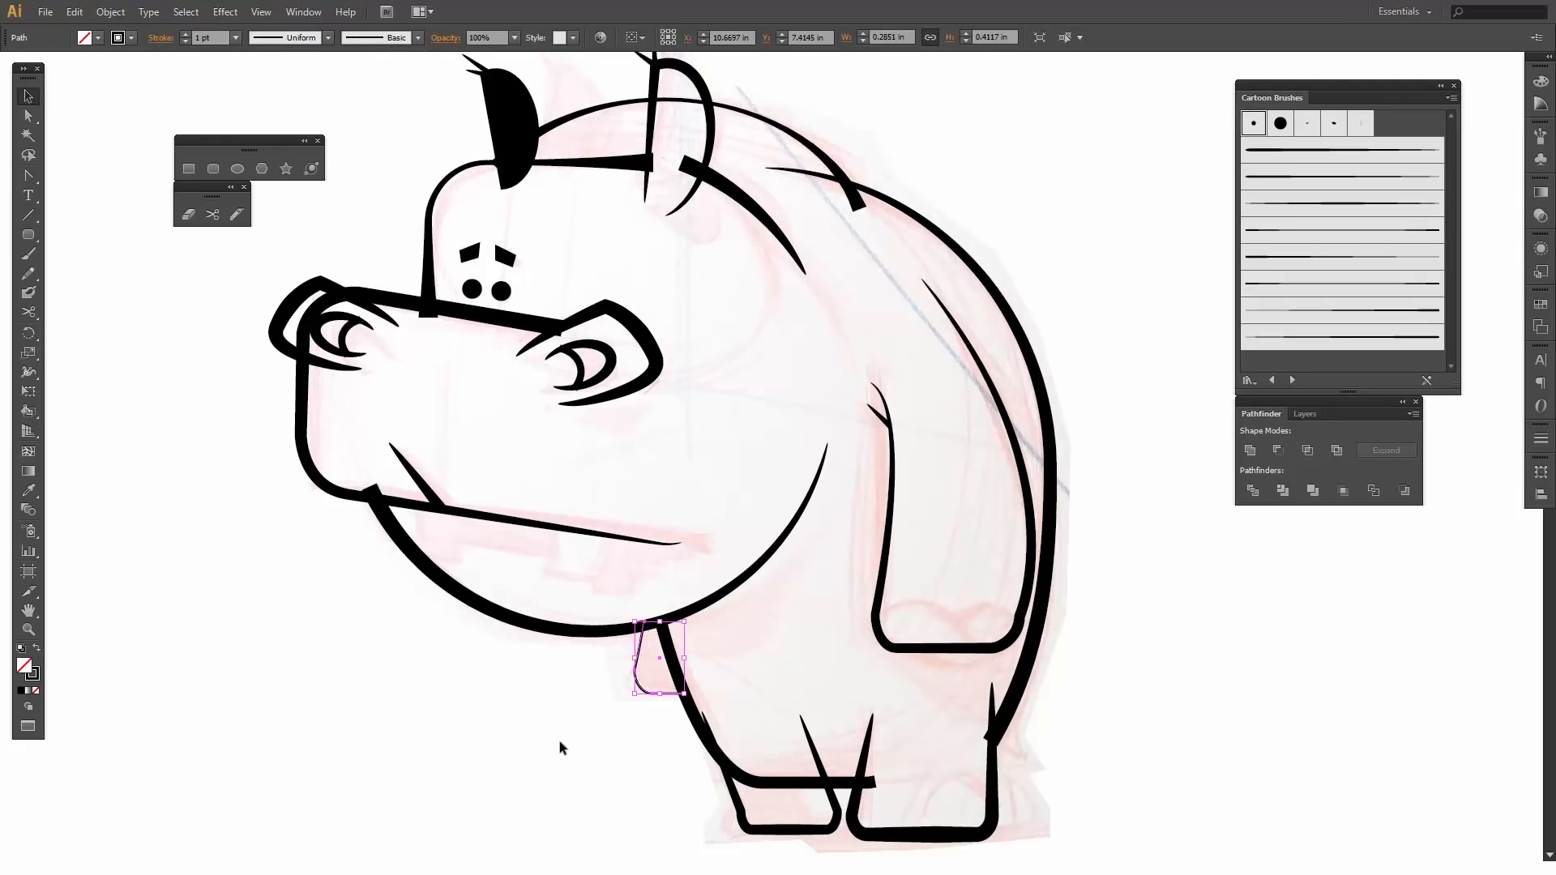
{"action": "left_click", "coordinate": [543, 697]}
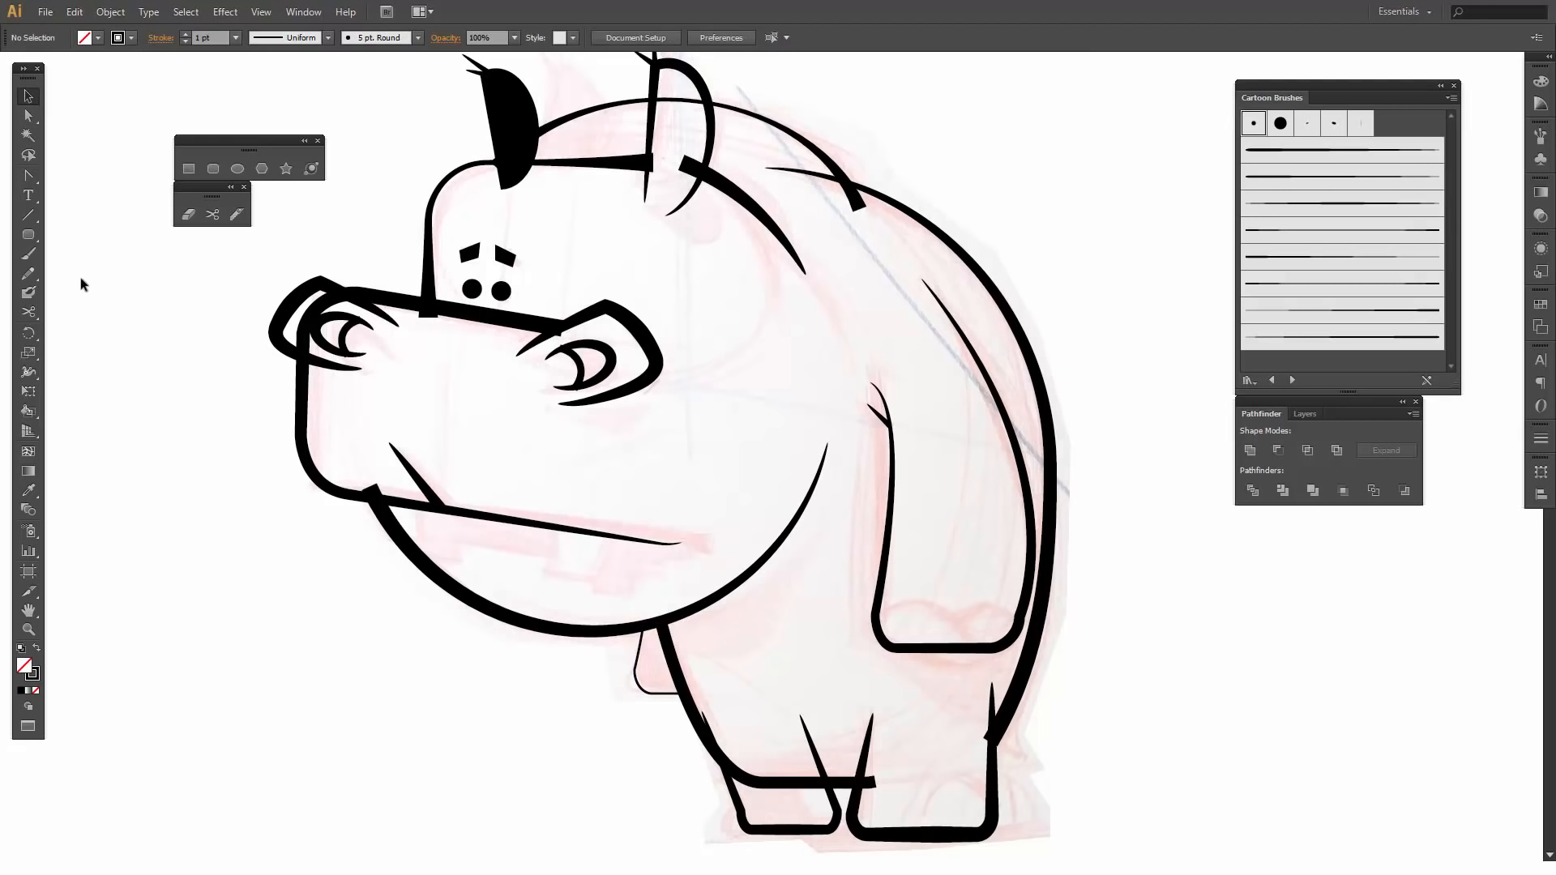
- Draw a rounded rectangle about 0.3 in wide and 0.39 in high over the sketched teeth at the mouth line
{"action": "left_click", "coordinate": [212, 168]}
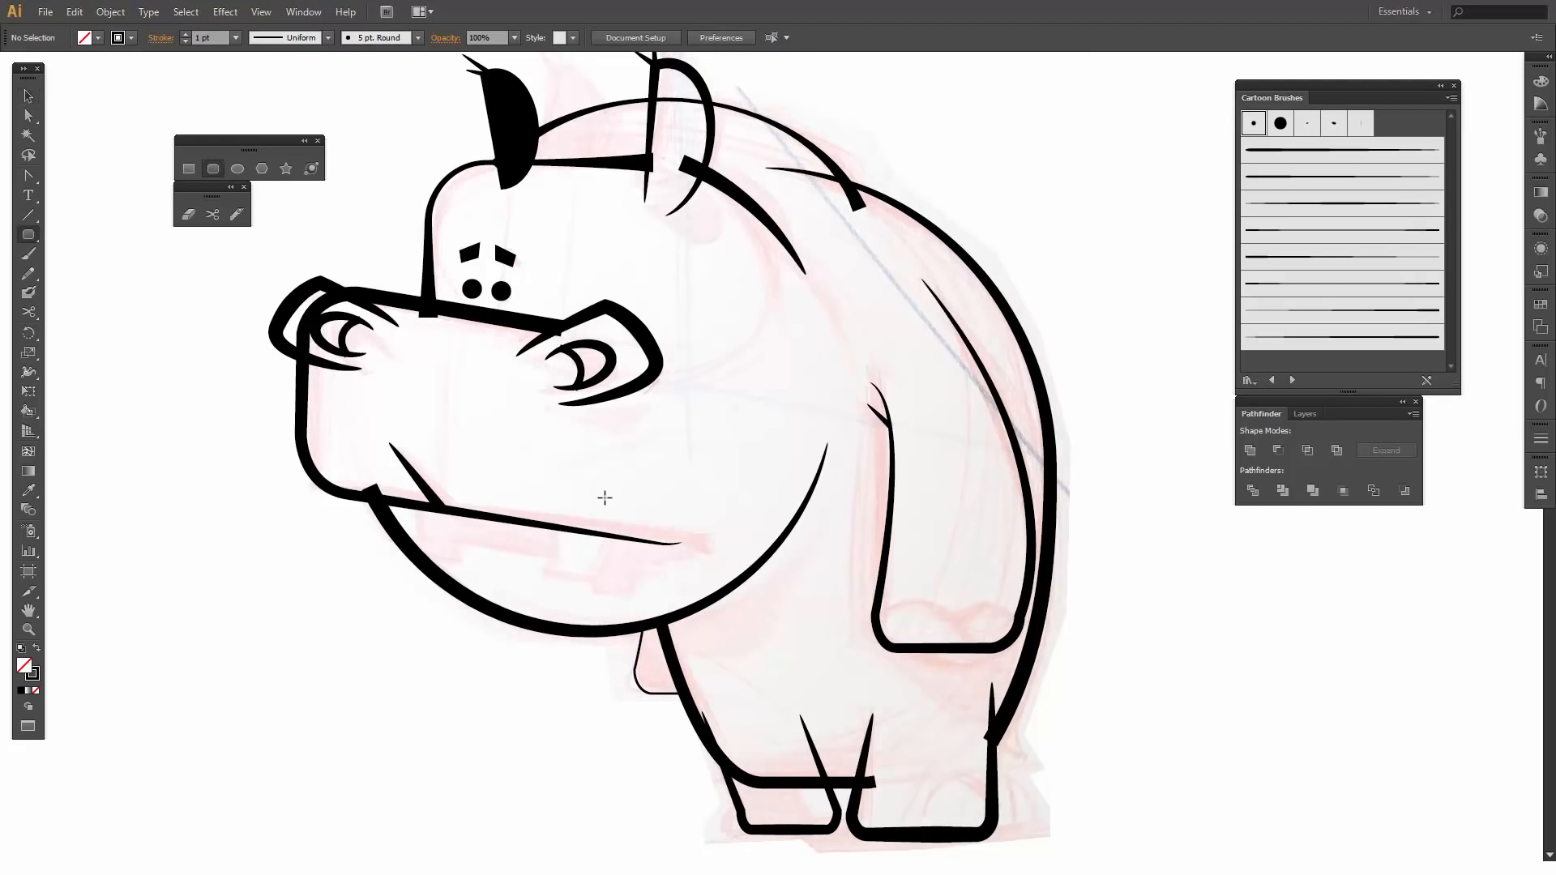
{"action": "mouse_move", "coordinate": [551, 509]}
{"action": "left_mouse_down"}
{"action": "mouse_move", "coordinate": [618, 584]}
{"action": "mouse_move", "coordinate": [604, 577]}
{"action": "left_mouse_up"}
{"action": "key", "text": "a"}
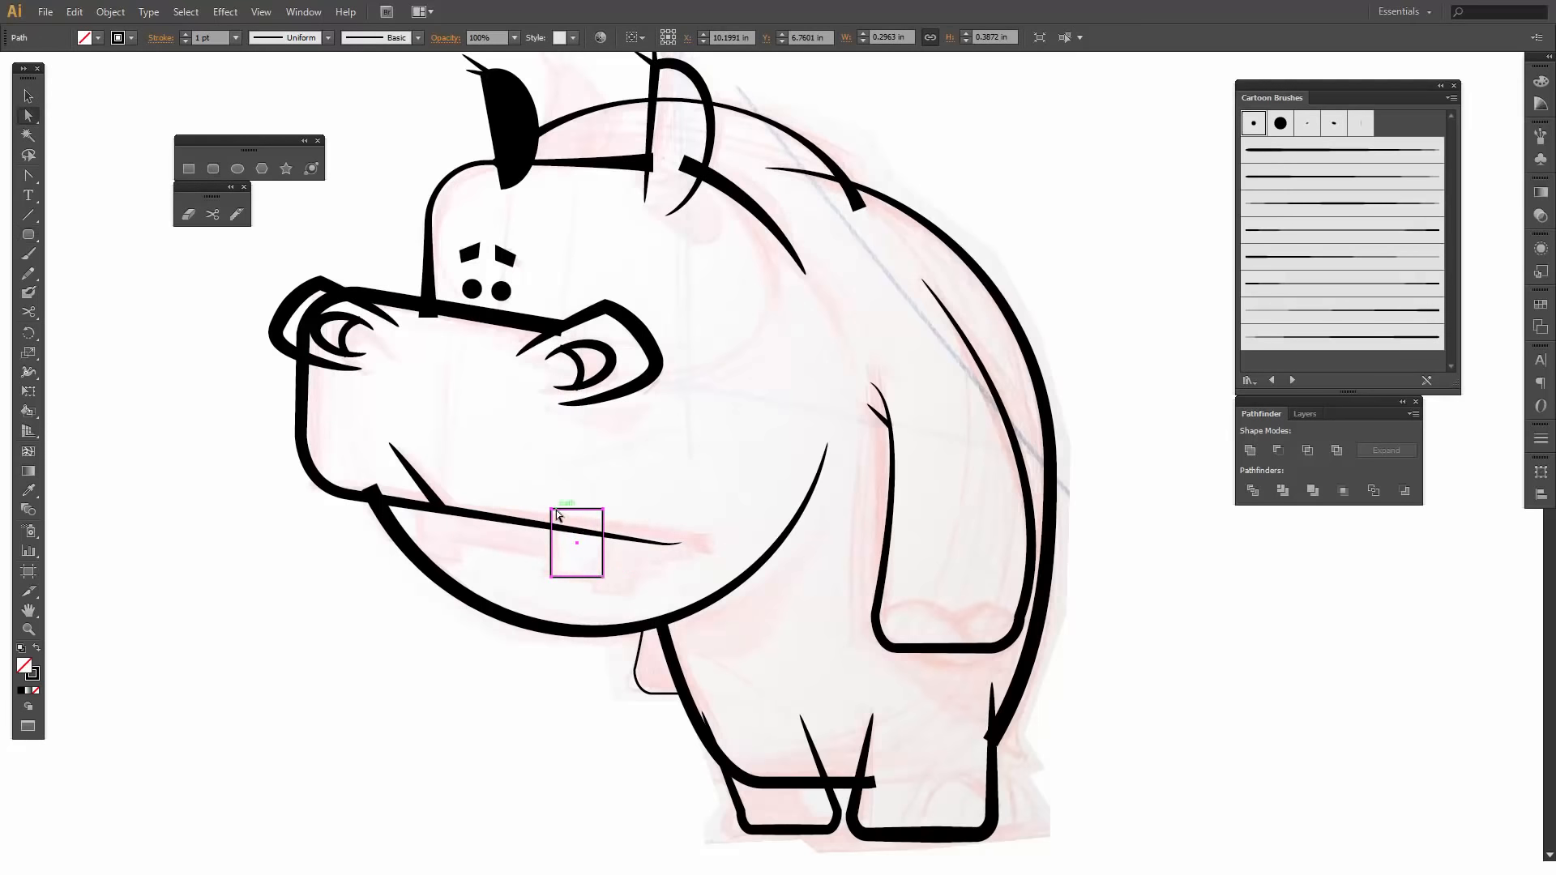
- Try shifting the tooth rectangle along the mouth line and reshaping it by its lower front corner
{"action": "left_click_drag", "start_coordinate": [554, 509], "coordinate": [564, 509]}
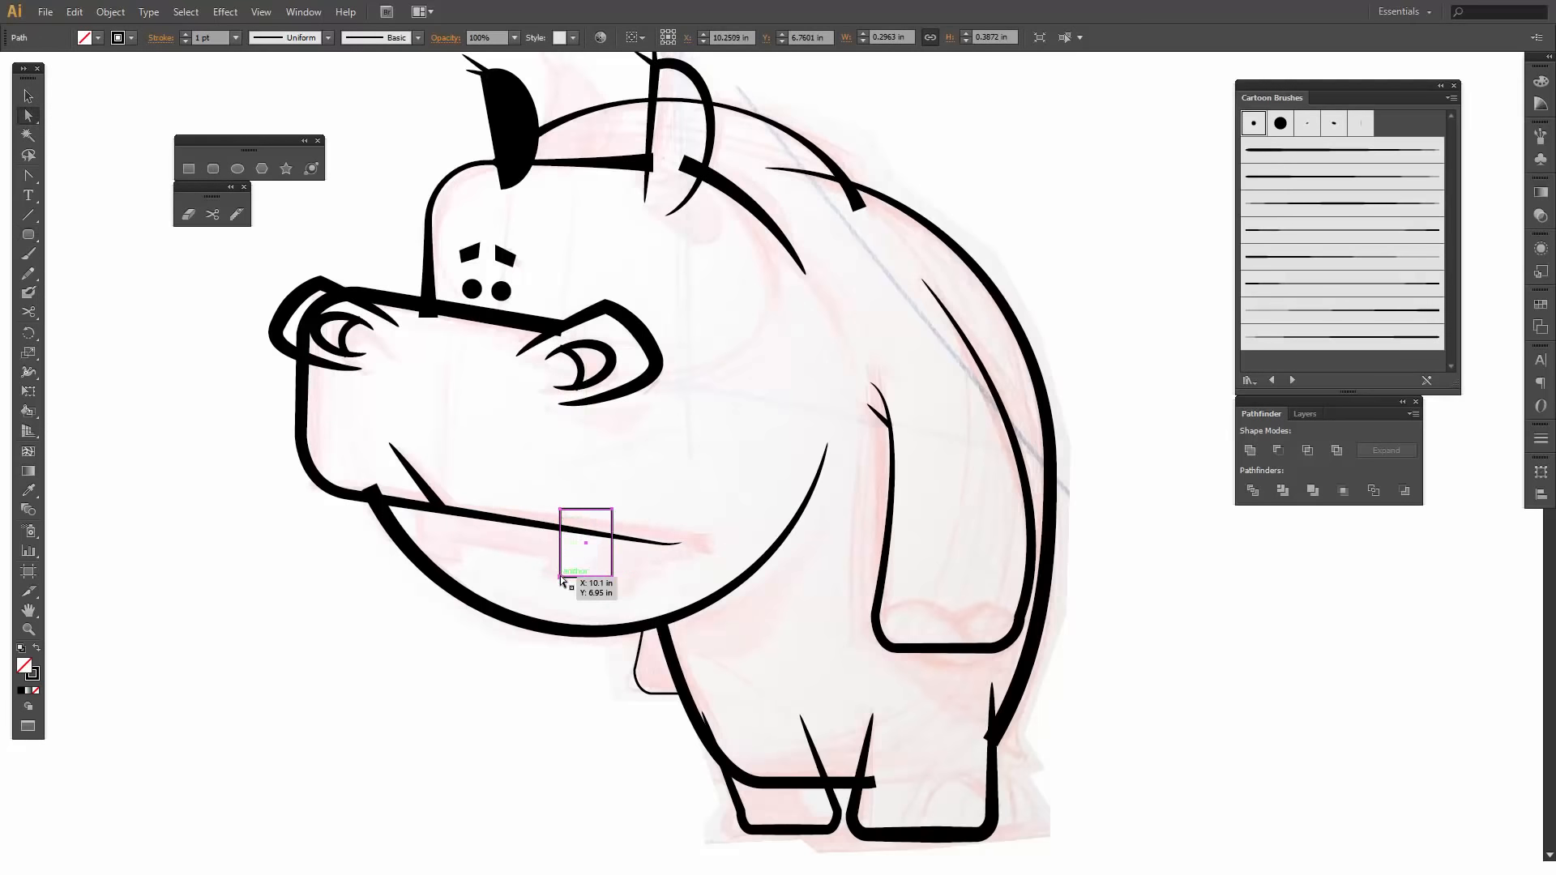
{"action": "left_click_drag", "start_coordinate": [562, 580], "coordinate": [547, 574]}
{"action": "key", "text": "ctrl+z"}
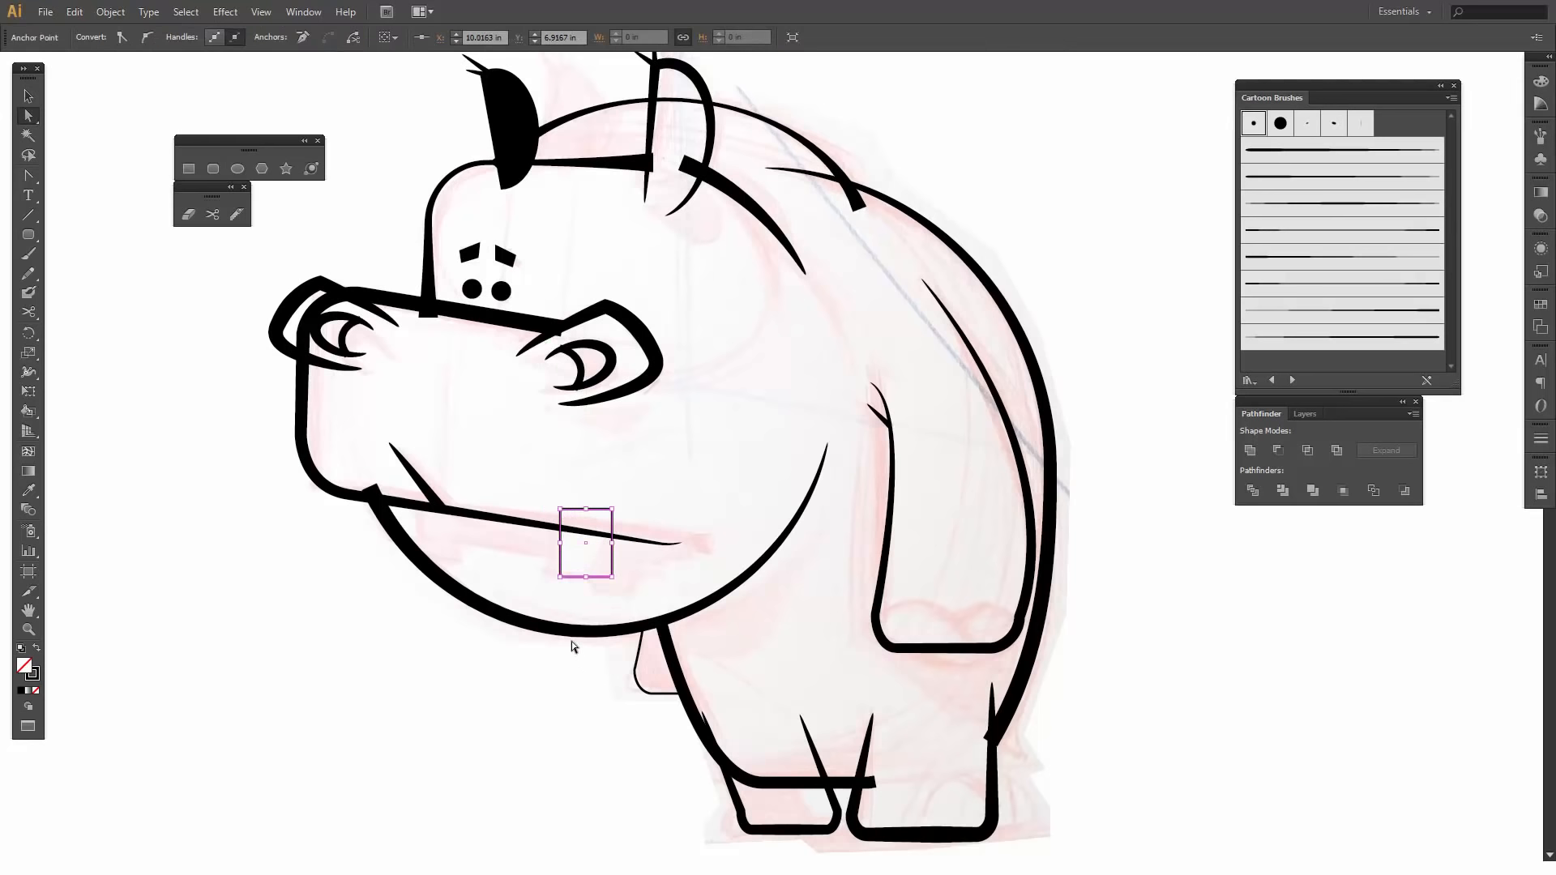
{"action": "left_click_drag", "start_coordinate": [561, 581], "coordinate": [624, 558]}
{"action": "key", "text": "ctrl+z"}
{"action": "key", "text": "ctrl+z"}
- Delete the tooth rectangle from the mouth line
{"action": "key", "text": "Delete"}
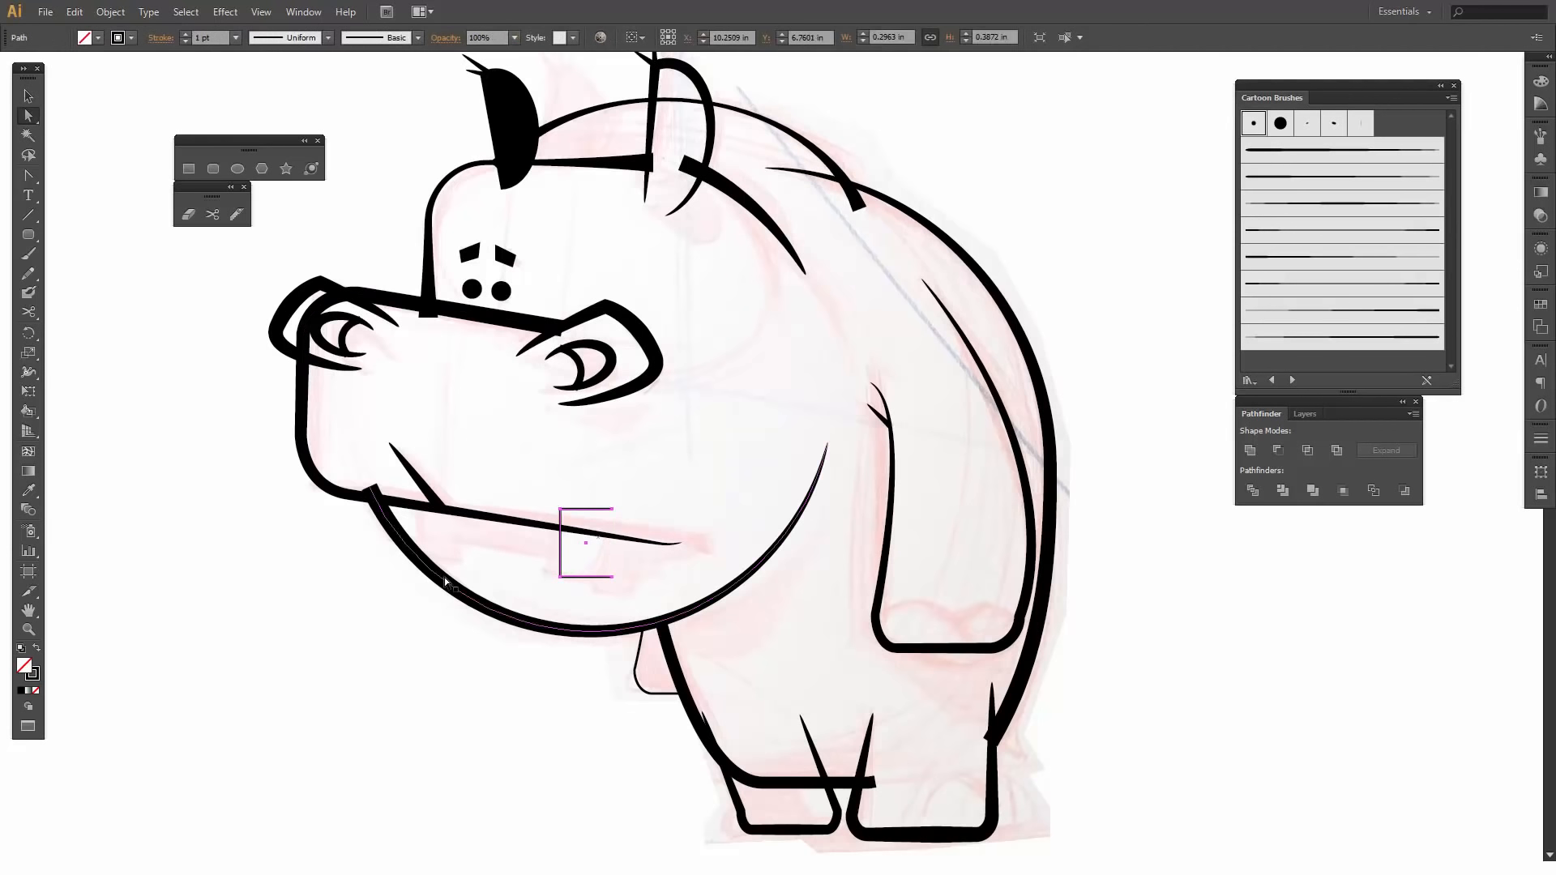
{"action": "key", "text": "v"}
{"action": "left_click", "coordinate": [517, 566]}
{"action": "left_click", "coordinate": [560, 571]}
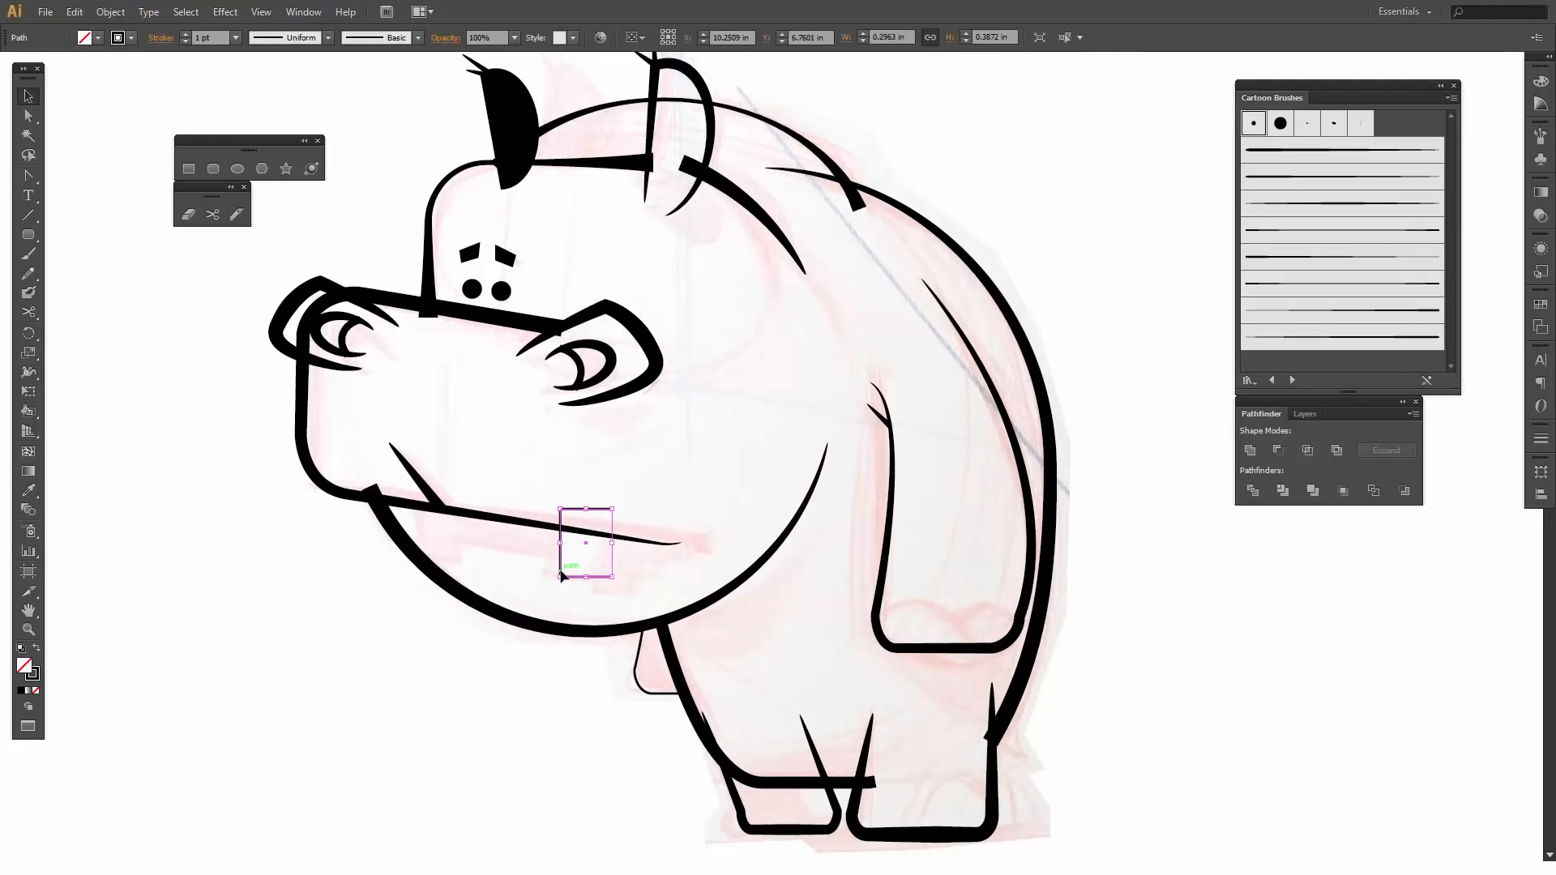
{"action": "key", "text": "Delete"}
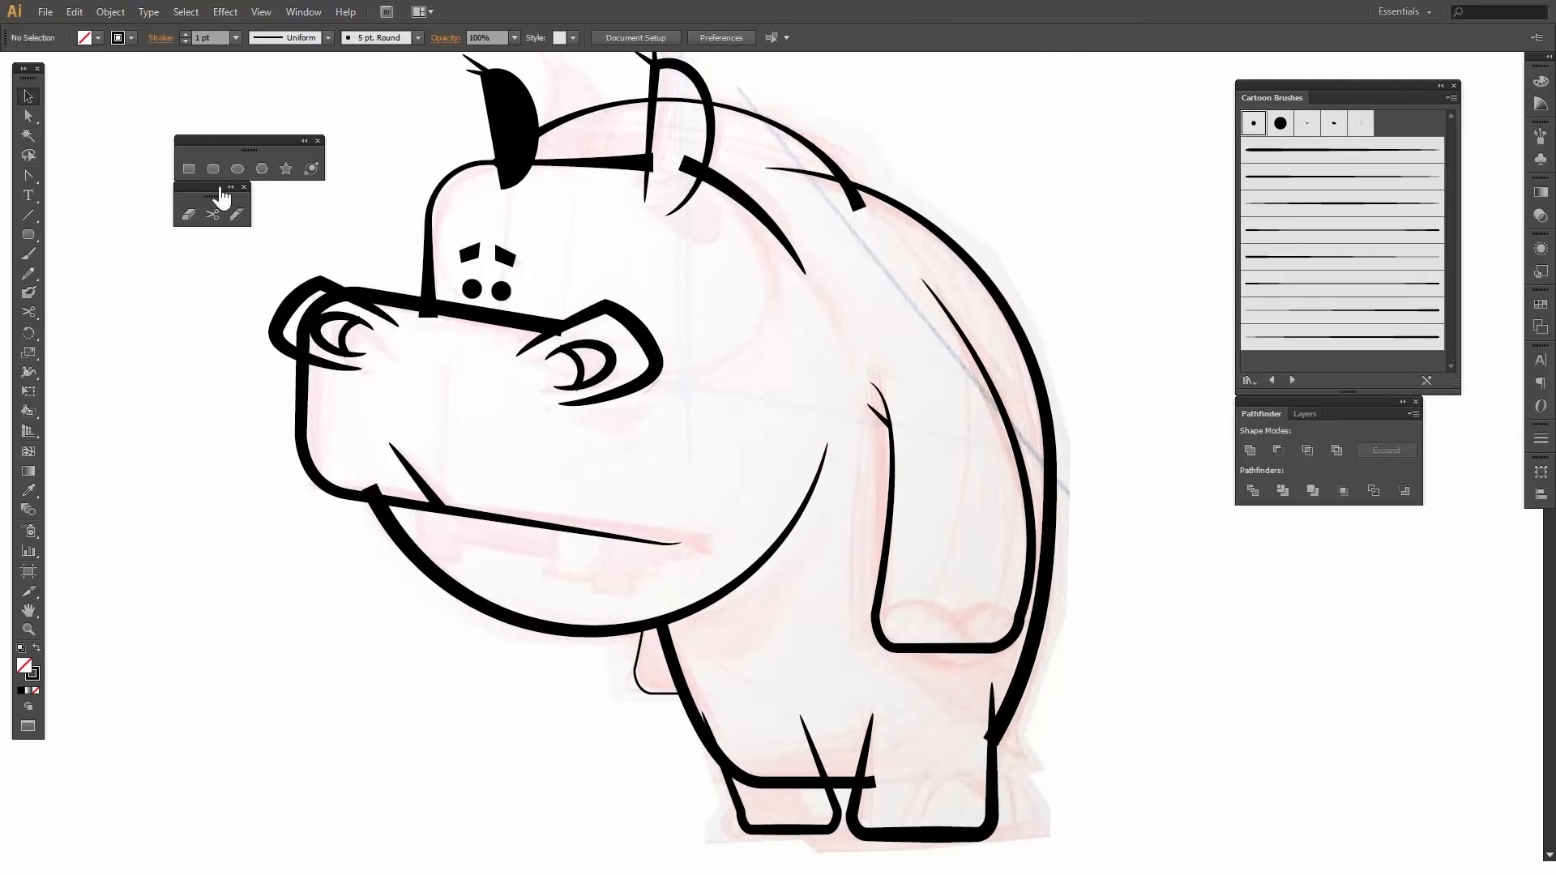
- Draw a square-cornered rectangle about 0.33 by 0.48 in over the sketched tooth, then tilt it slightly and lower its top edge
{"action": "left_click", "coordinate": [190, 167]}
{"action": "left_click_drag", "start_coordinate": [541, 497], "coordinate": [598, 580]}
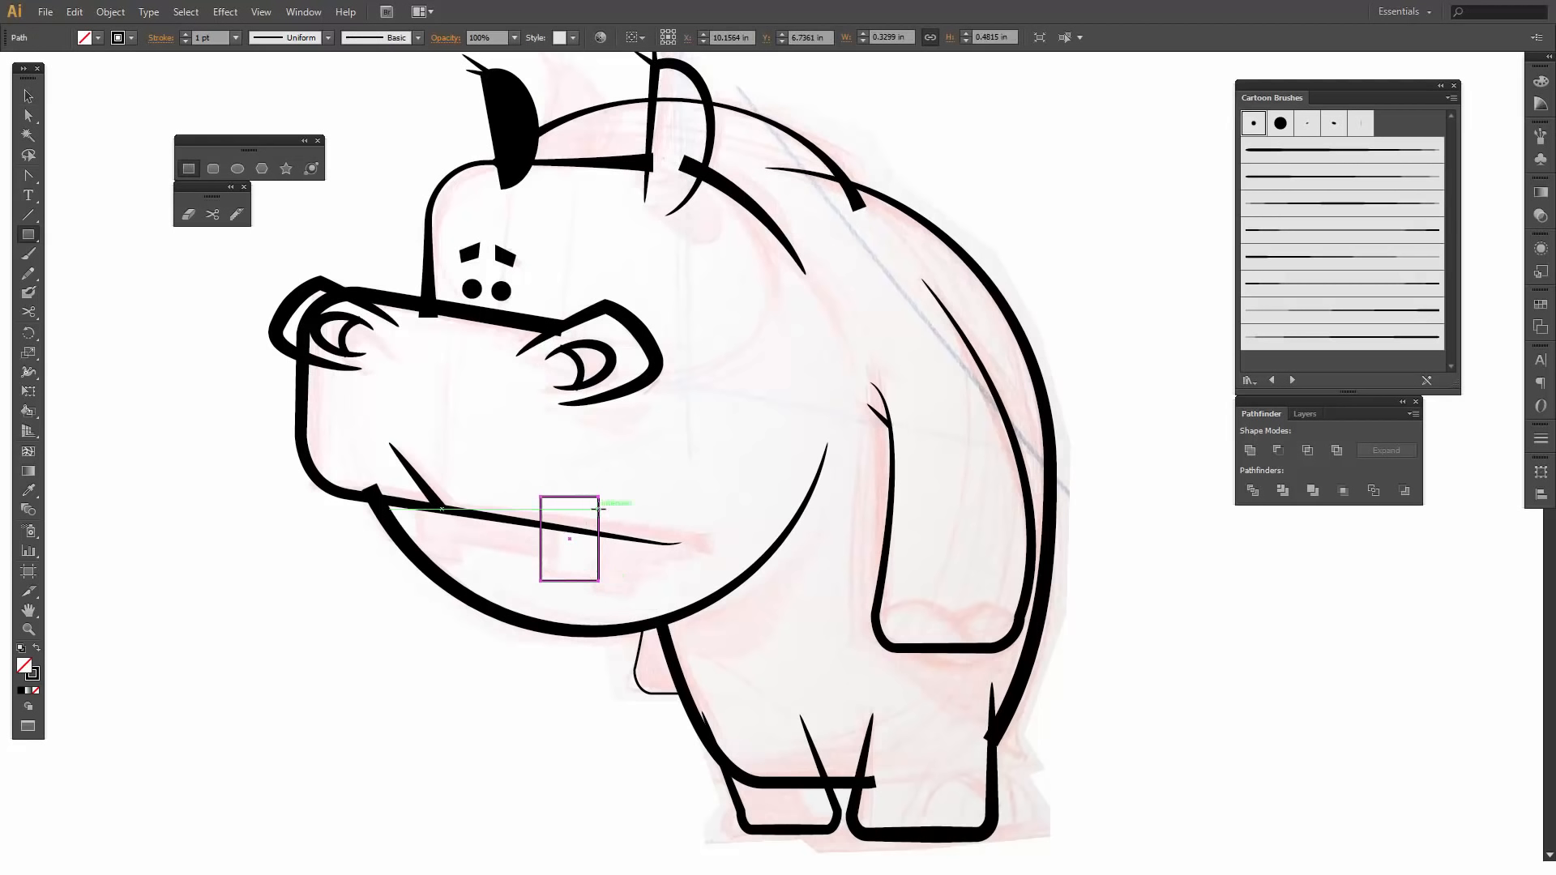
{"action": "key", "text": "v"}
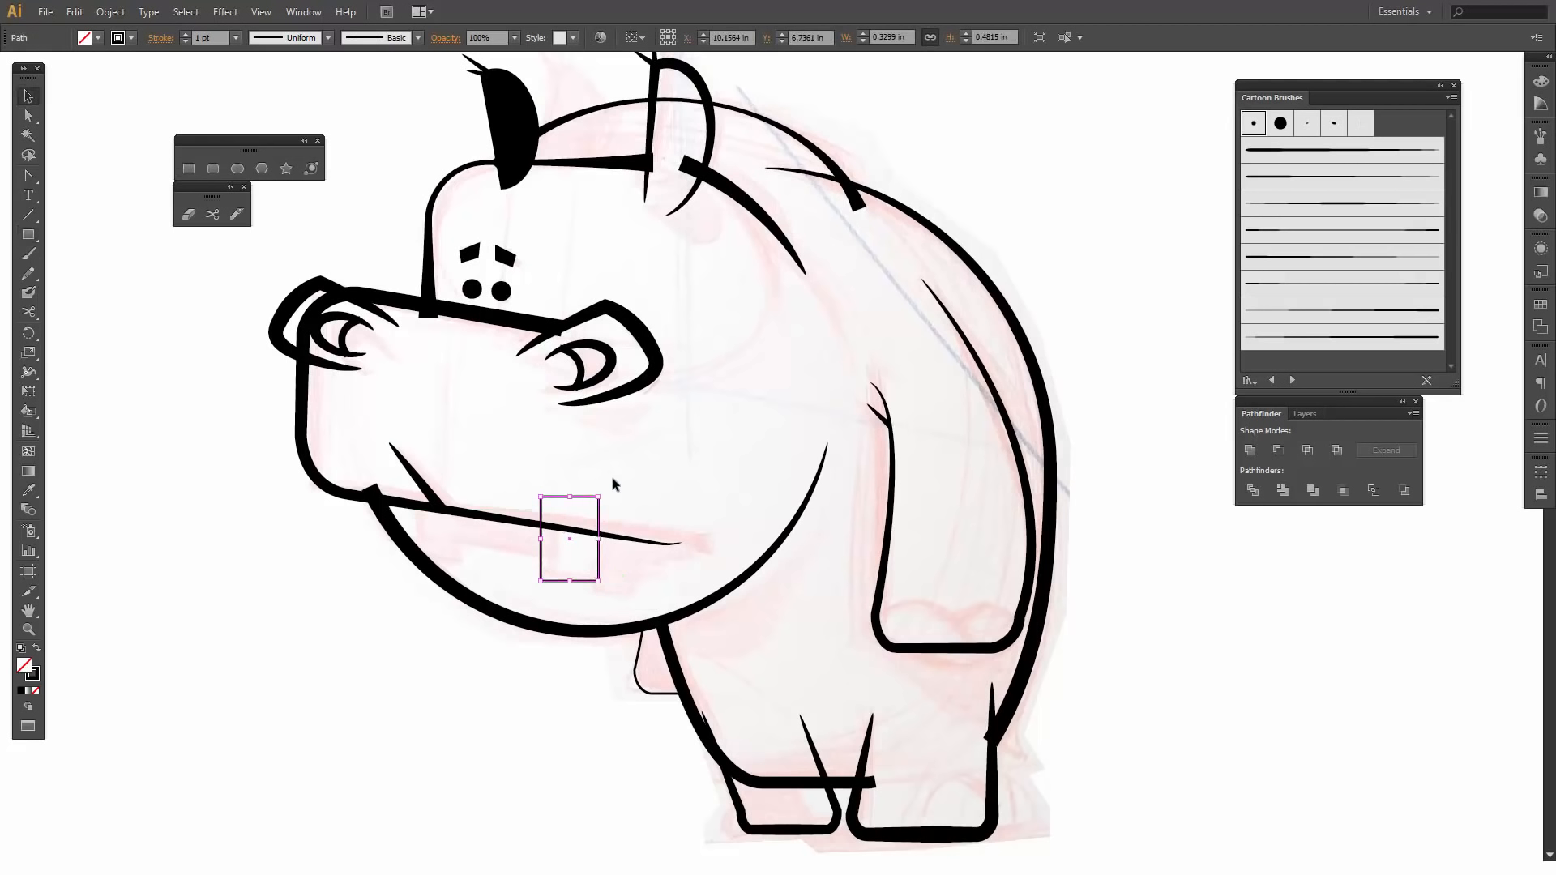
{"action": "left_click_drag", "start_coordinate": [608, 491], "coordinate": [613, 496]}
{"action": "left_click_drag", "start_coordinate": [575, 497], "coordinate": [572, 509]}
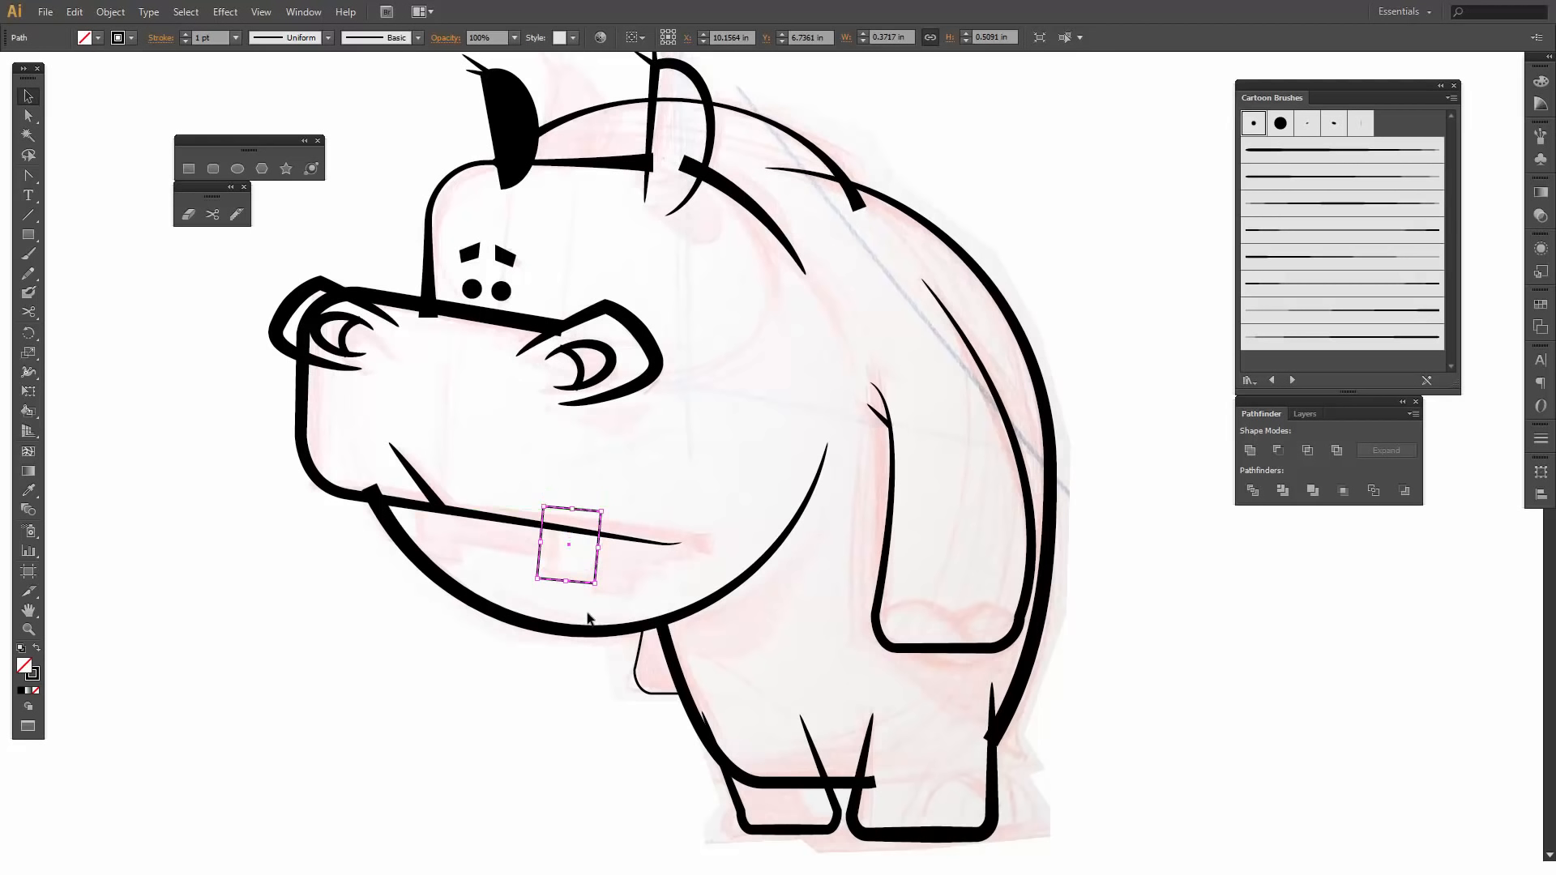
- Cut the tooth rectangle where both sides cross the mouth line and delete the piece above the line
{"action": "left_click", "coordinate": [212, 214]}
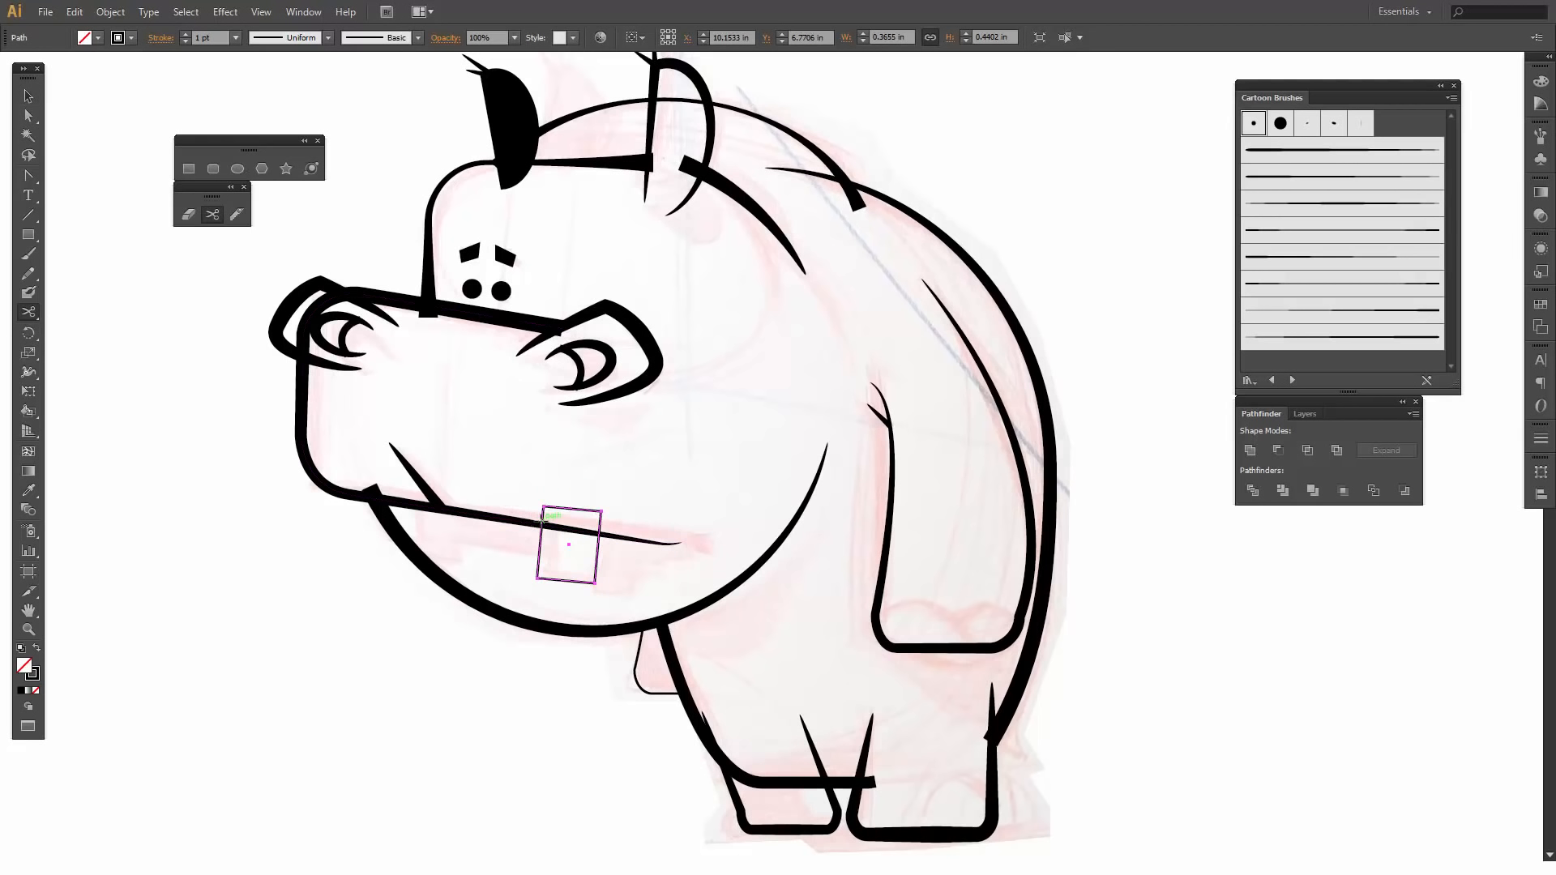
{"action": "left_click", "coordinate": [541, 519]}
{"action": "left_click", "coordinate": [540, 522]}
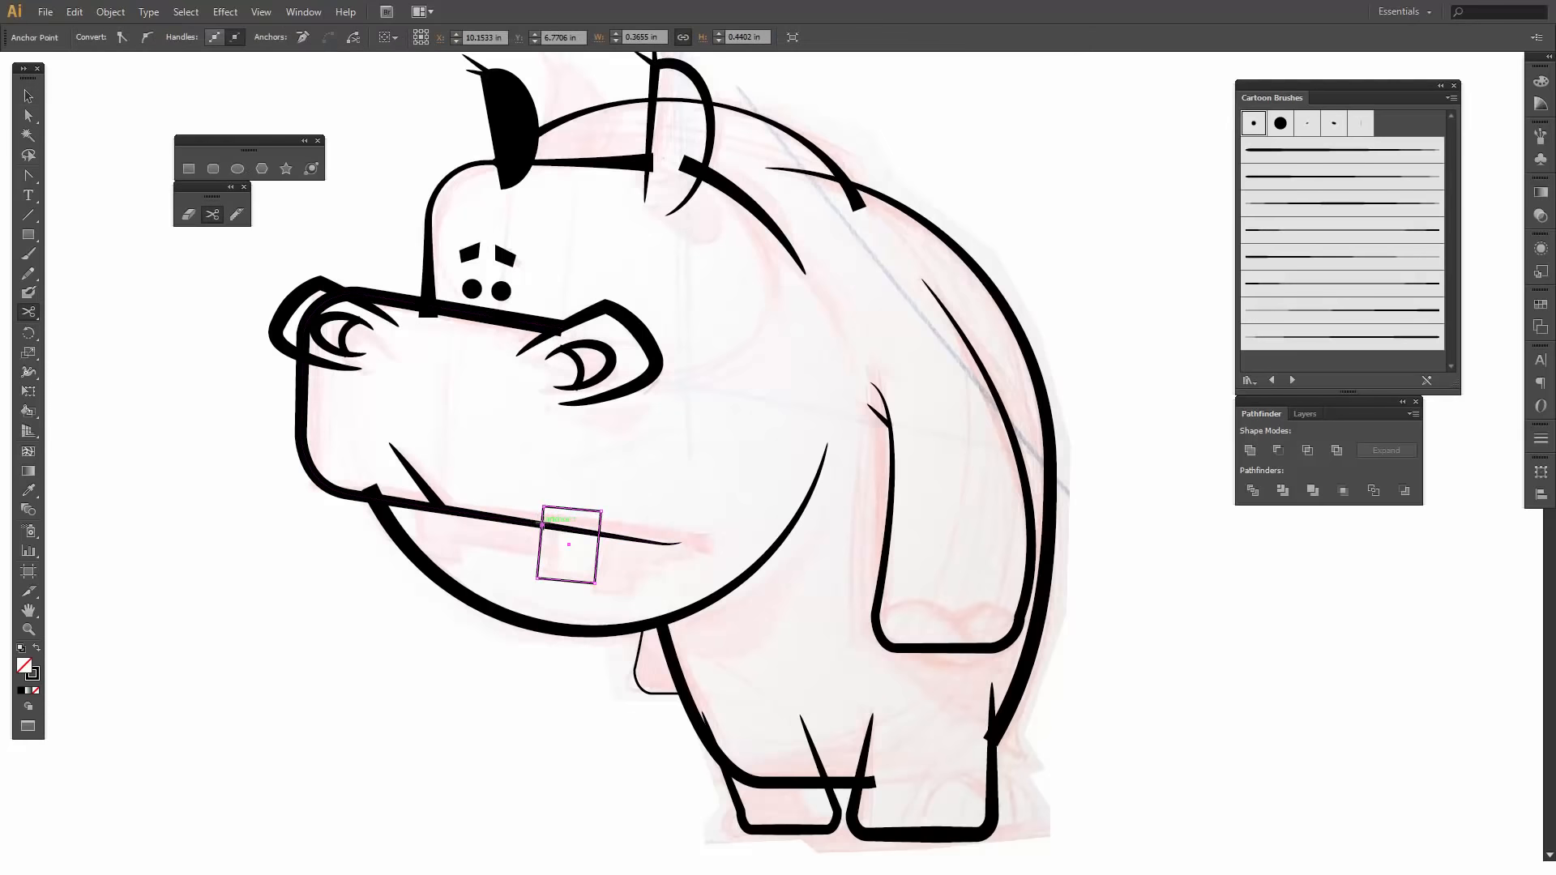
{"action": "left_click", "coordinate": [599, 529]}
{"action": "key", "text": "v"}
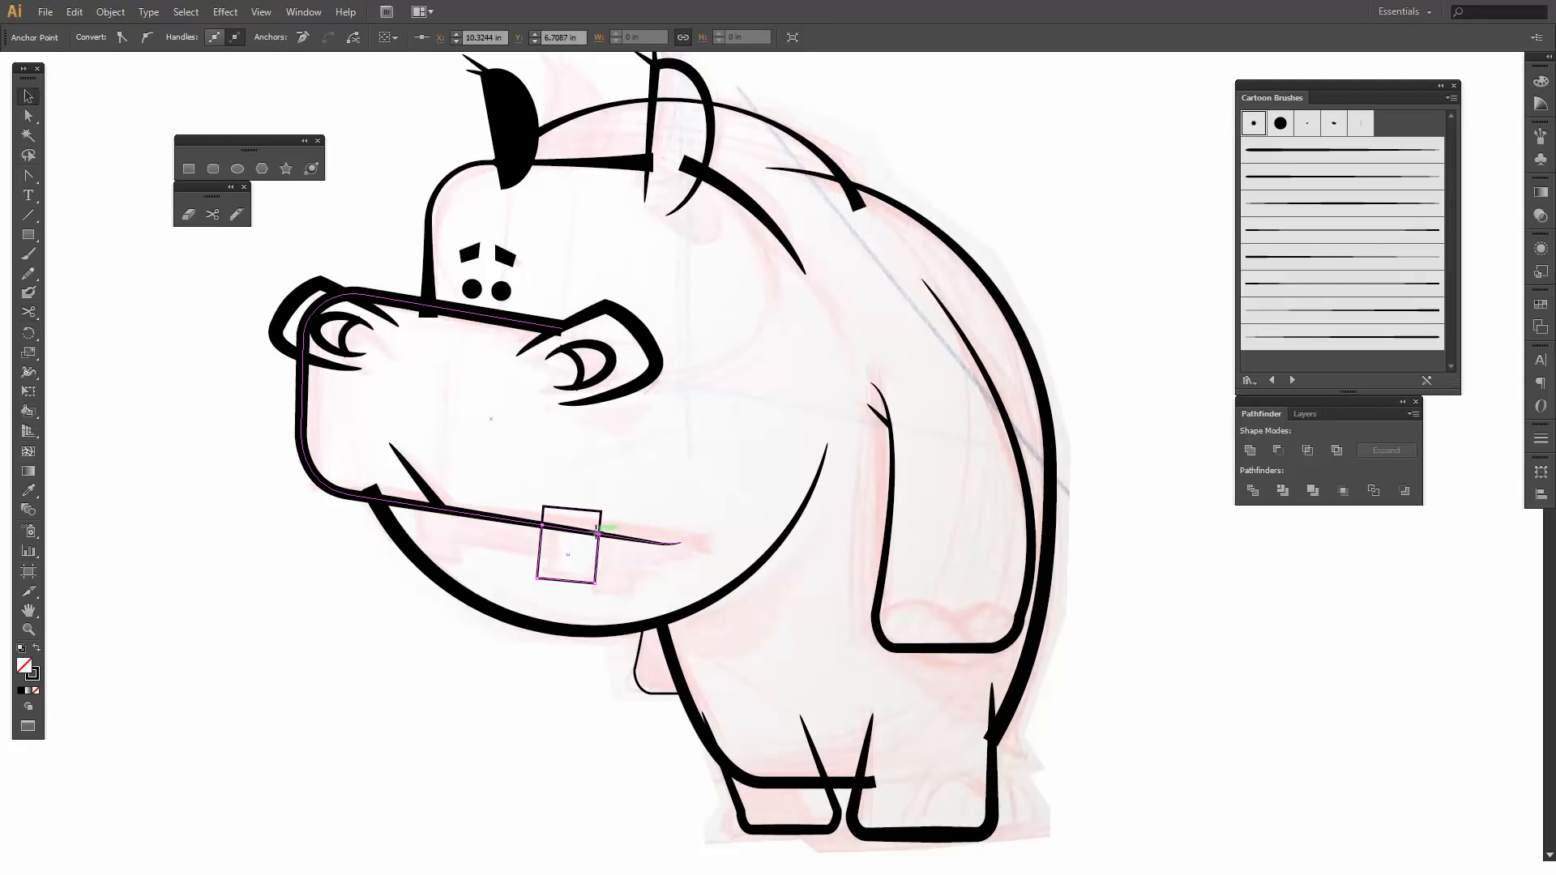
{"action": "left_click", "coordinate": [591, 510]}
{"action": "key", "text": "Delete"}
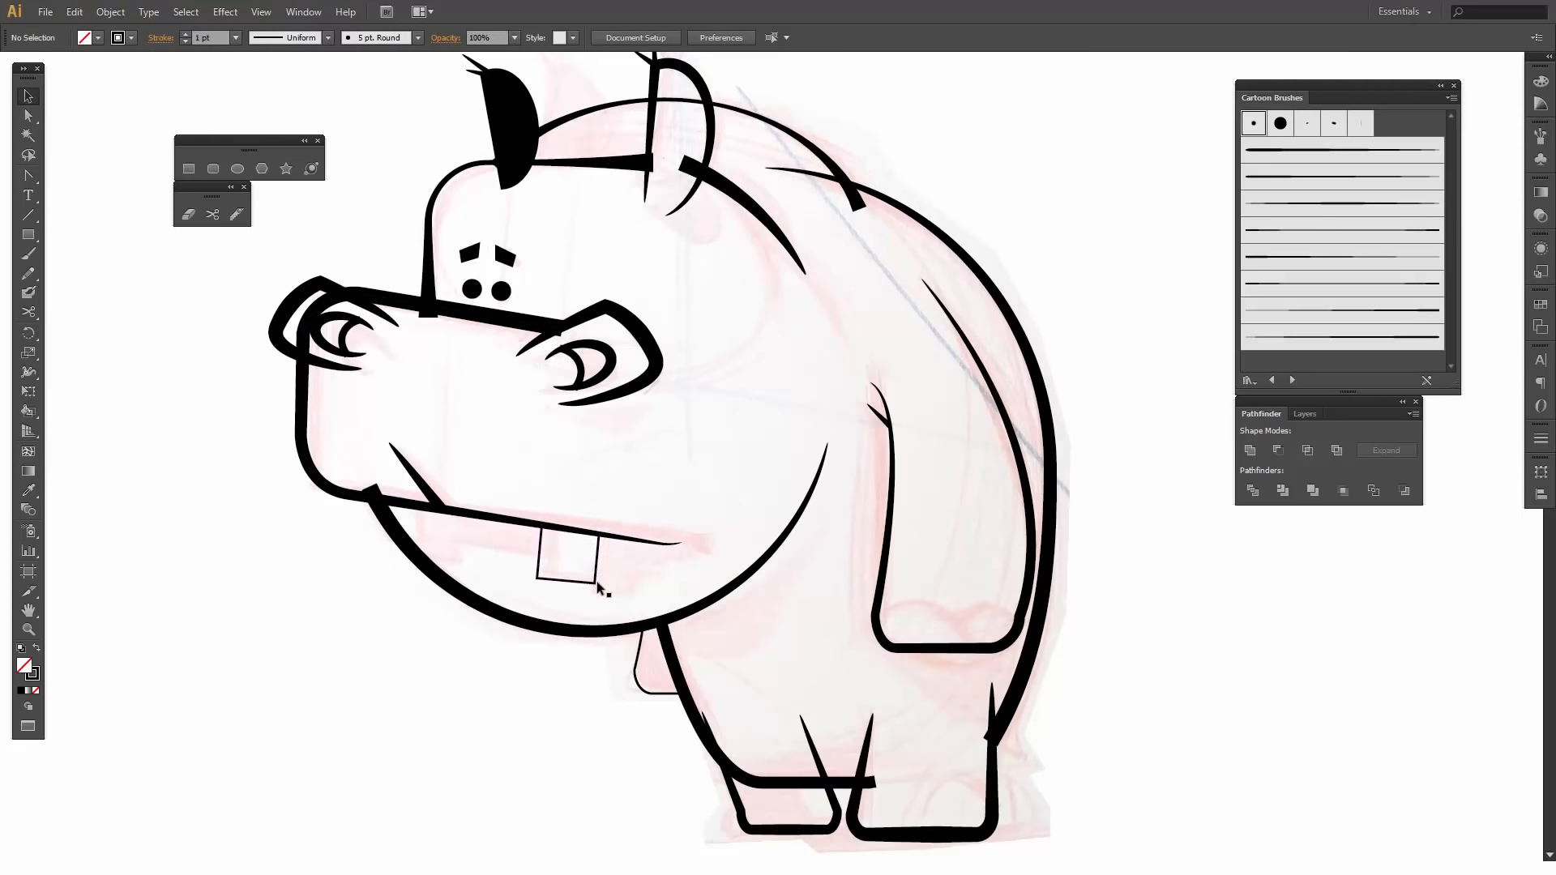
- Reshape the tooth by moving its front corners inward and raising its lower corners to match the sketch
{"action": "key", "text": "a"}
{"action": "left_click", "coordinate": [542, 528]}
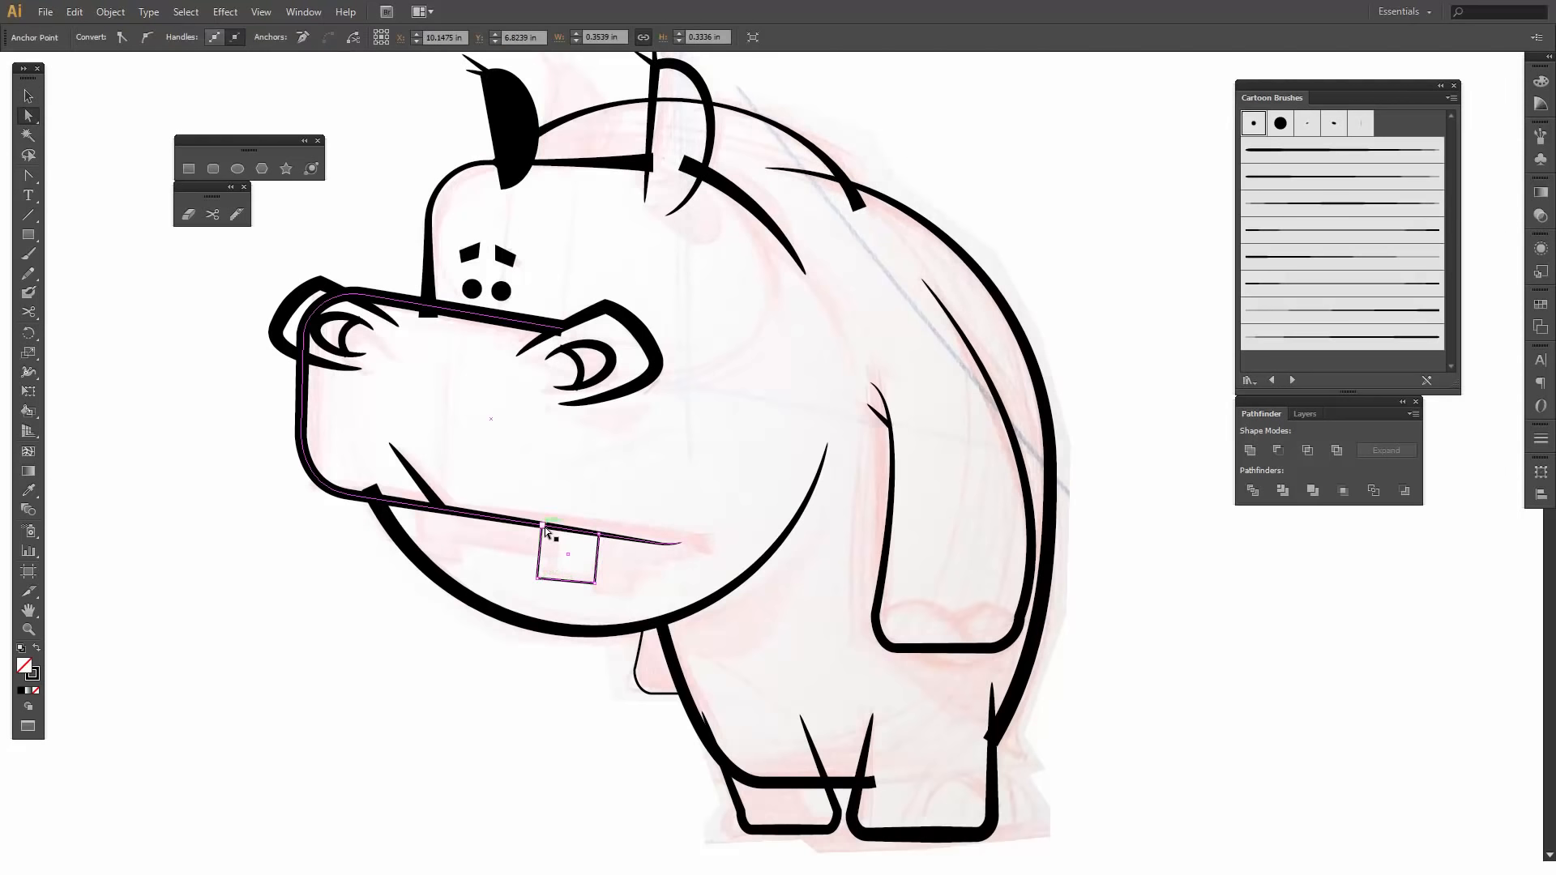
{"action": "left_click_drag", "start_coordinate": [545, 528], "coordinate": [546, 569]}
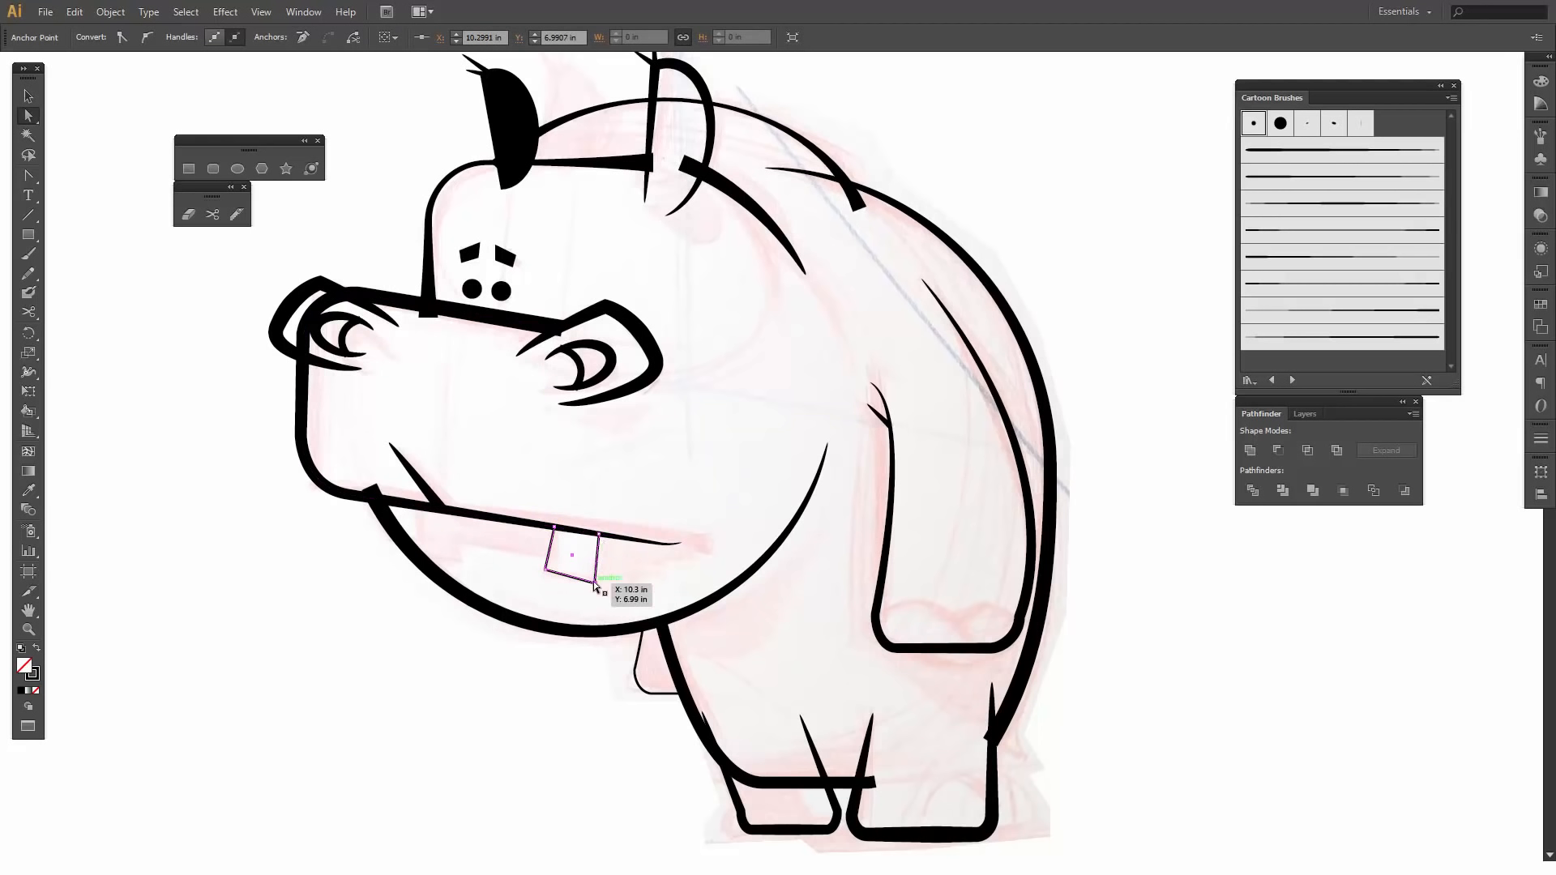
{"action": "left_click_drag", "start_coordinate": [594, 581], "coordinate": [596, 575]}
{"action": "left_click", "coordinate": [593, 590]}
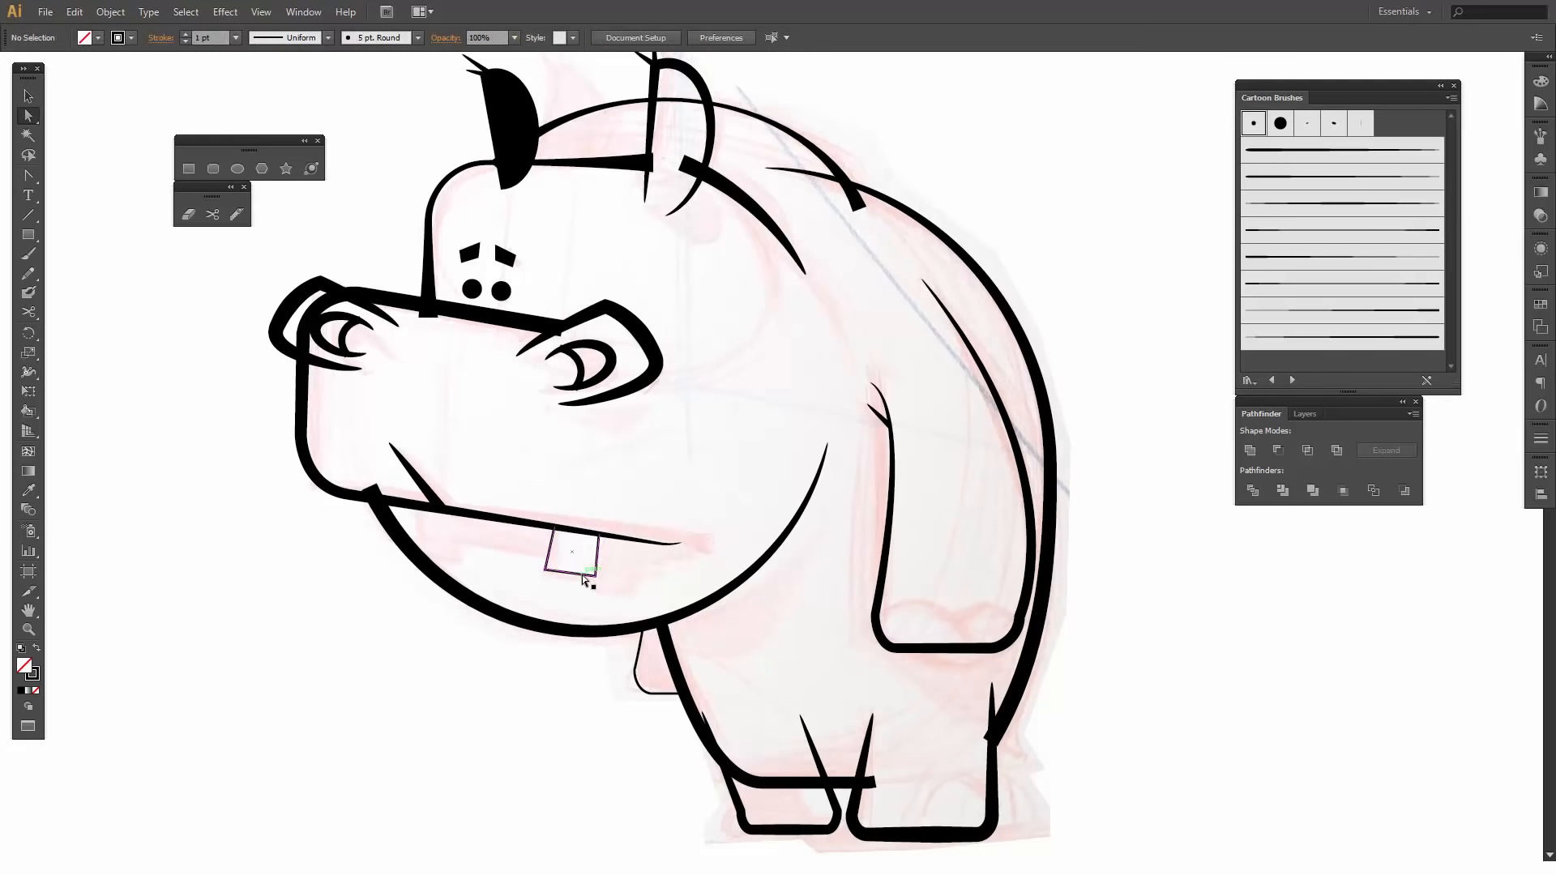
{"action": "left_click", "coordinate": [583, 577]}
{"action": "key", "text": "alt"}
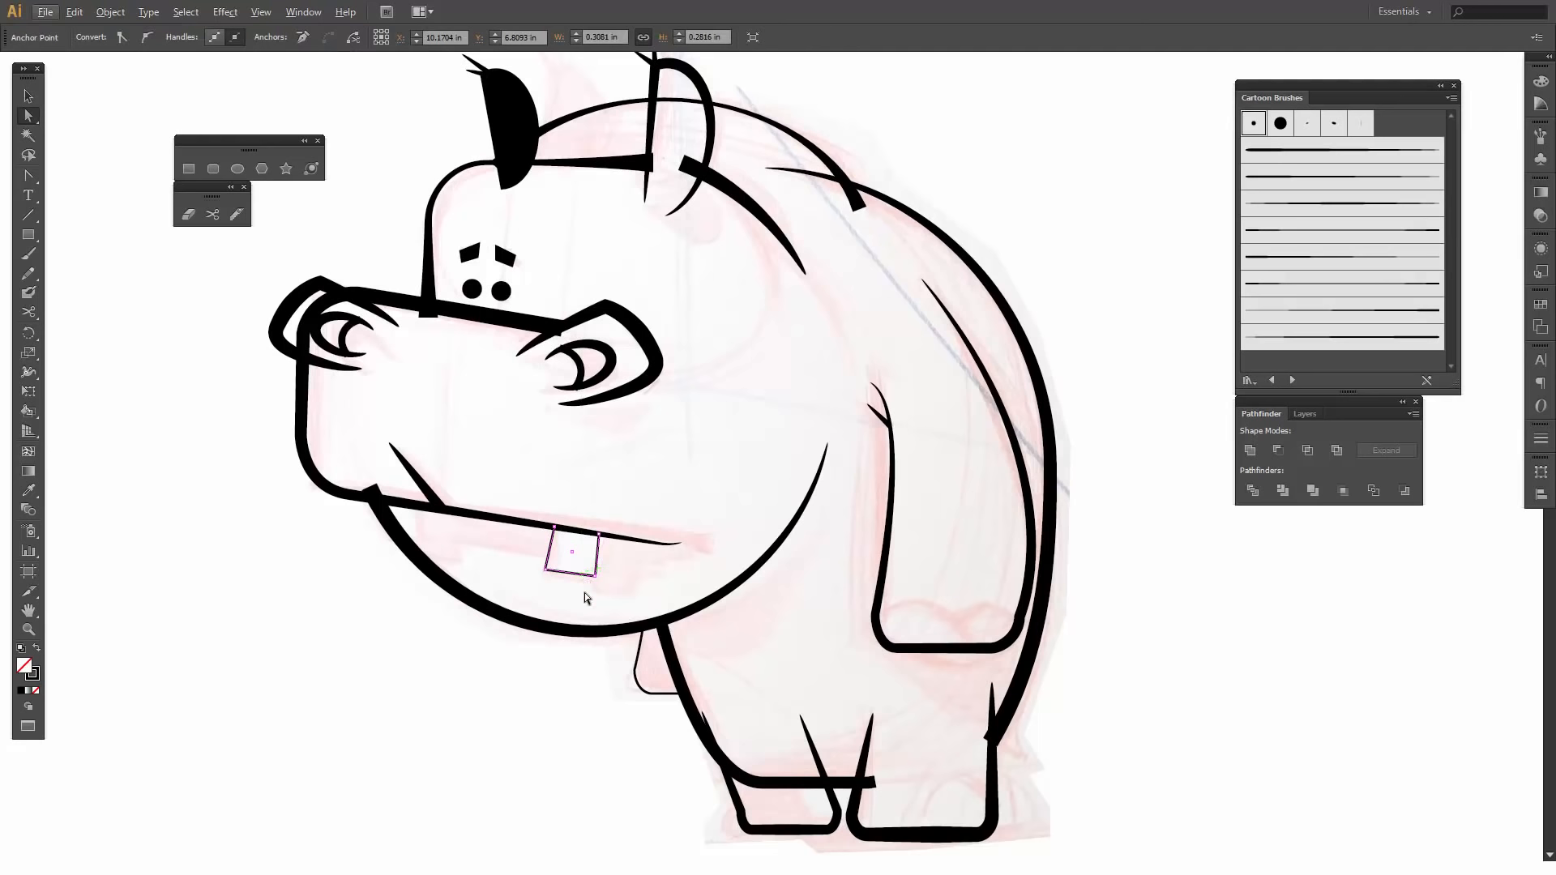
{"action": "left_click", "coordinate": [590, 606]}
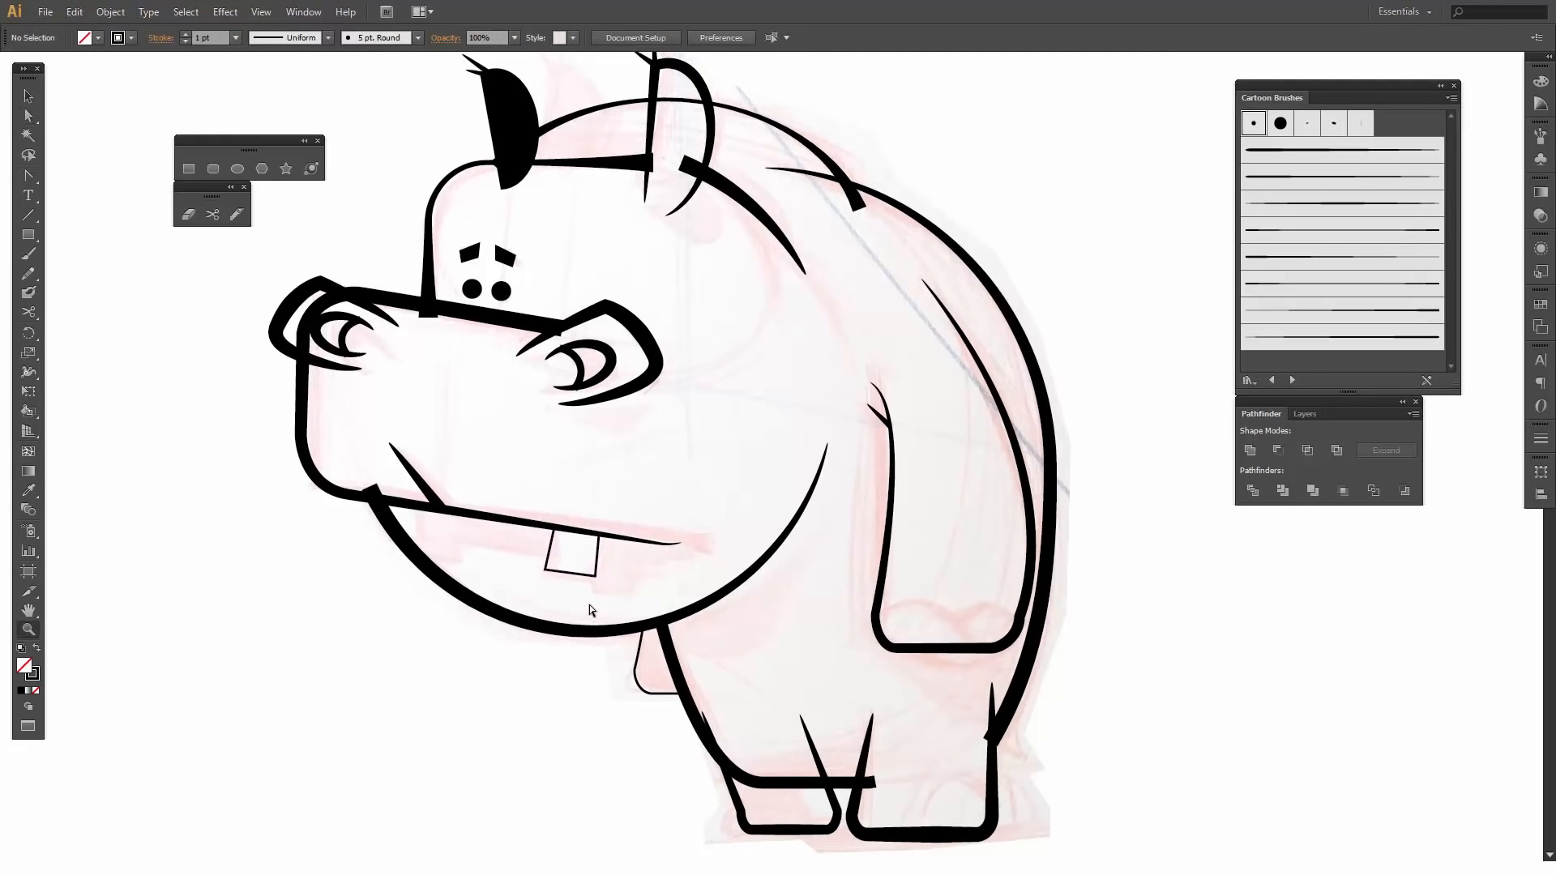
- Place a slightly rotated copy of the tooth under the front corner of the snout, where the jaw outline begins
{"action": "key", "text": "v"}
{"action": "left_click", "coordinate": [580, 576]}
{"action": "left_click_drag", "start_coordinate": [579, 577], "coordinate": [334, 568]}
{"action": "left_click", "coordinate": [335, 569]}
- Apply the fourth art brush in the Cartoon Brushes library to both teeth and deselect them
{"action": "left_click", "coordinate": [568, 576]}
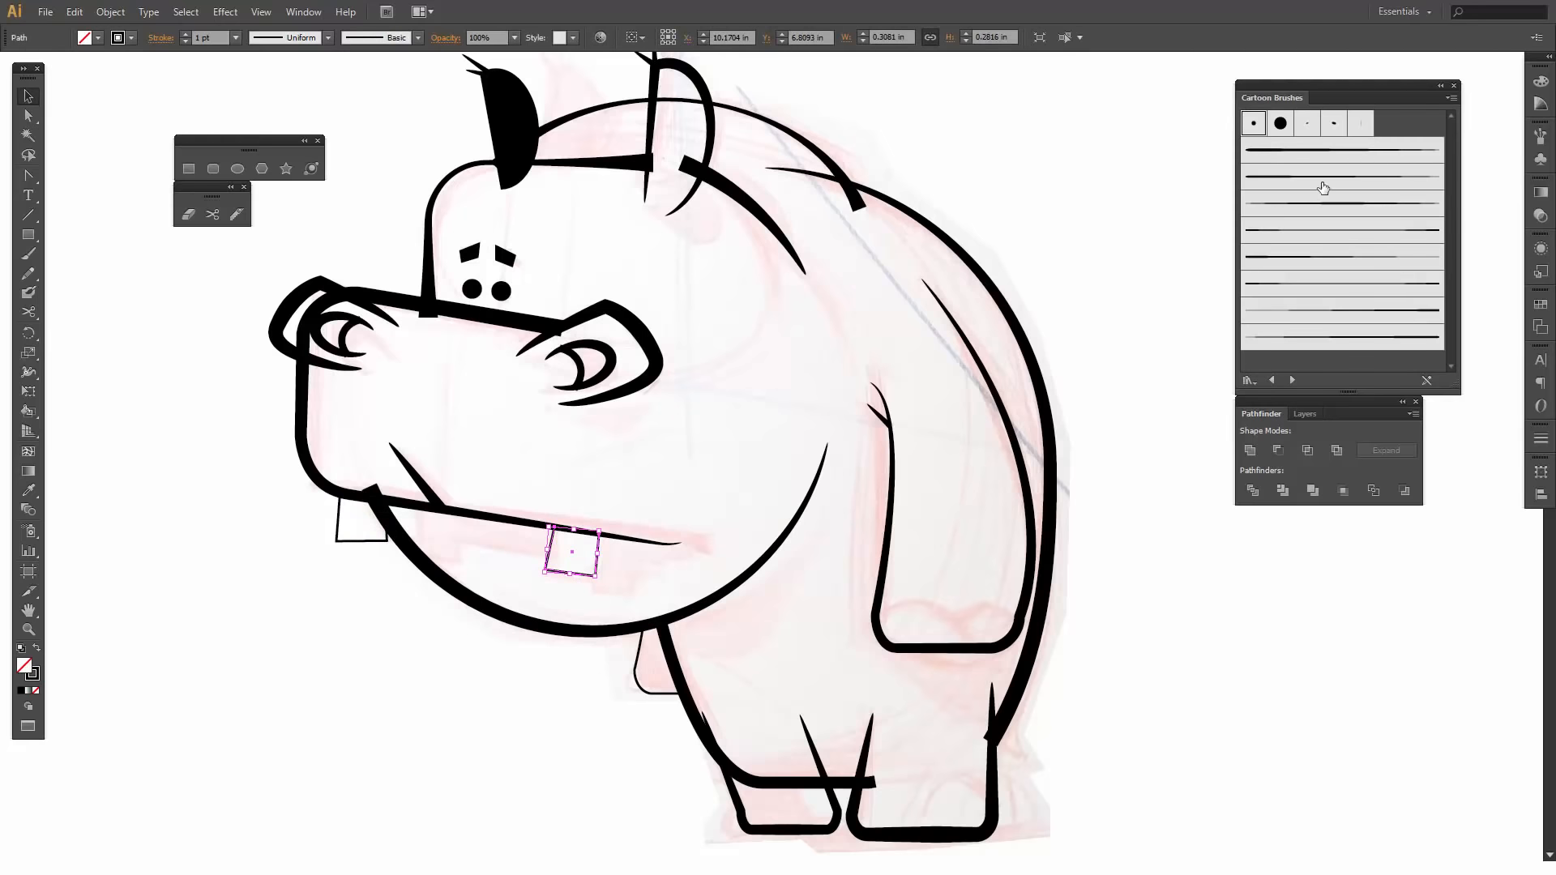
{"action": "left_click", "coordinate": [1323, 233]}
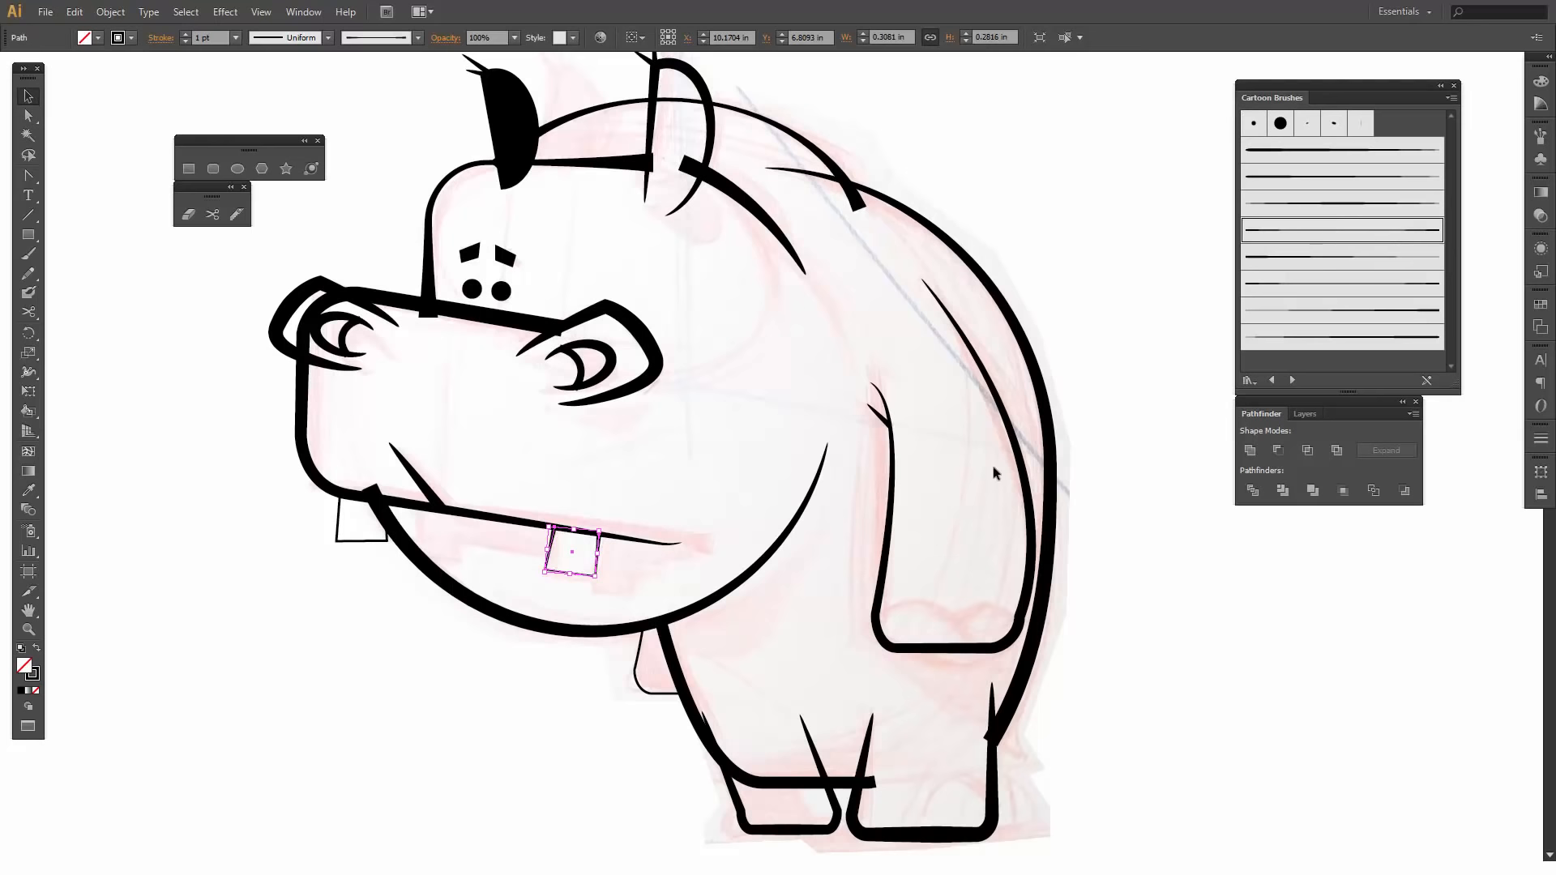
{"action": "left_click", "coordinate": [449, 775]}
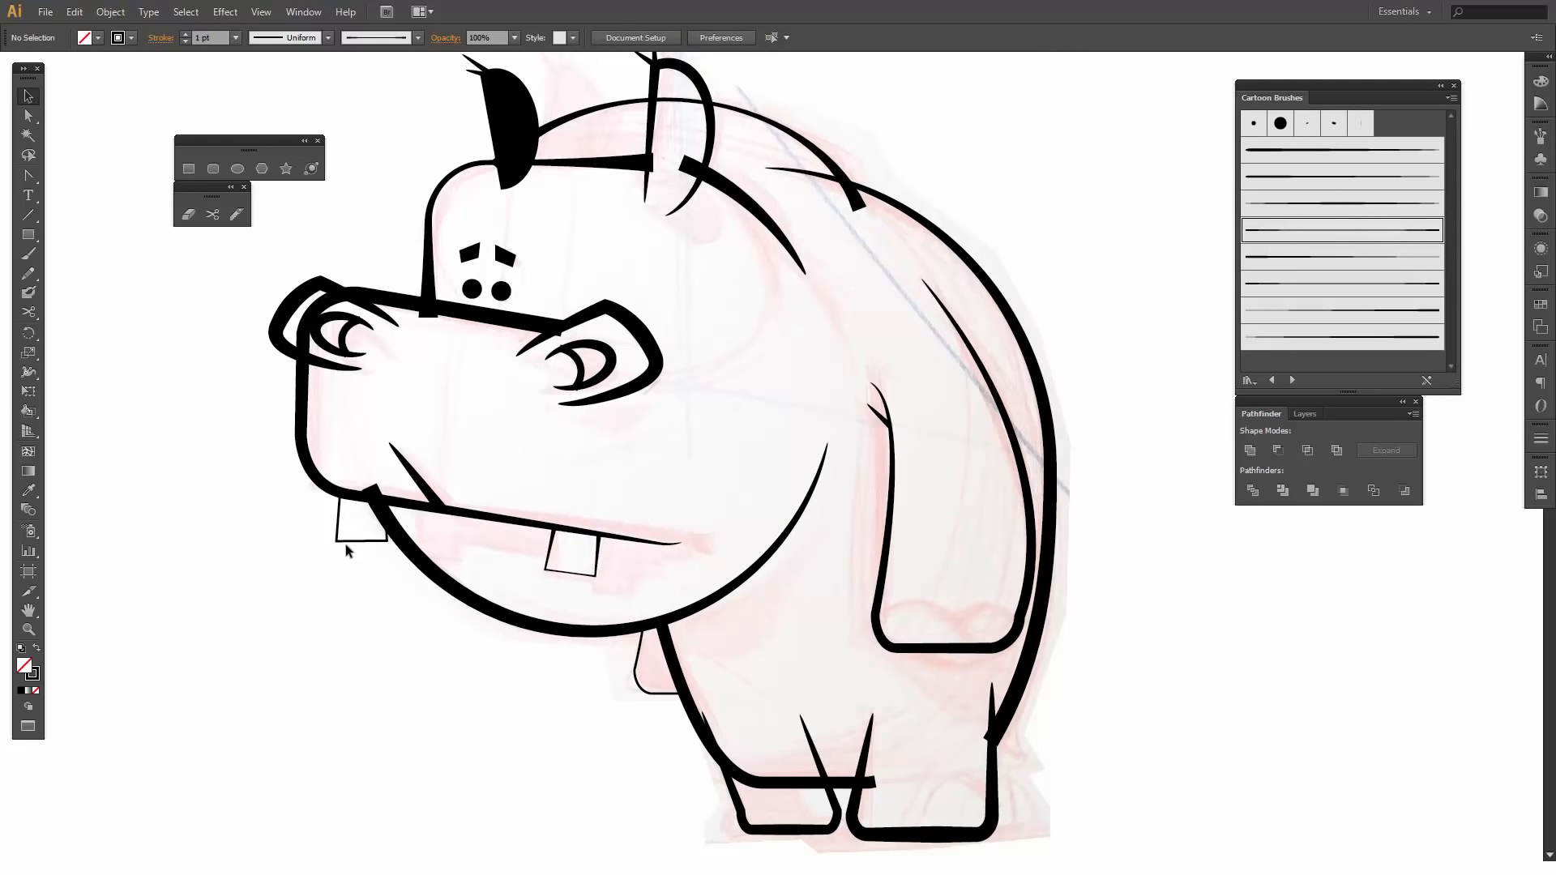
{"action": "left_click", "coordinate": [347, 540]}
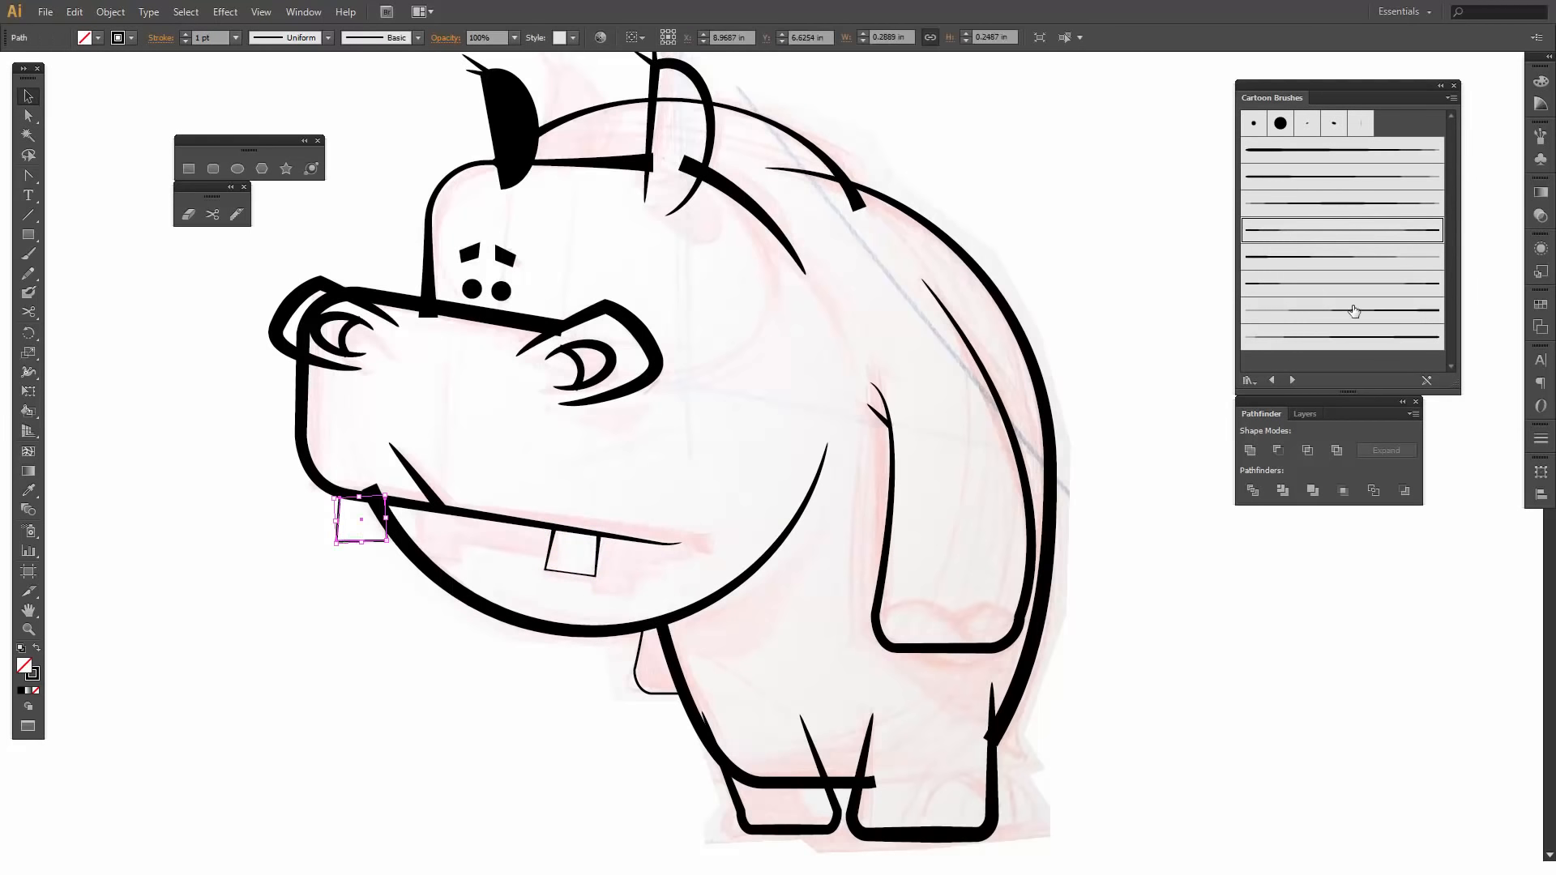
{"action": "left_click", "coordinate": [1329, 240]}
{"action": "left_click", "coordinate": [481, 698]}
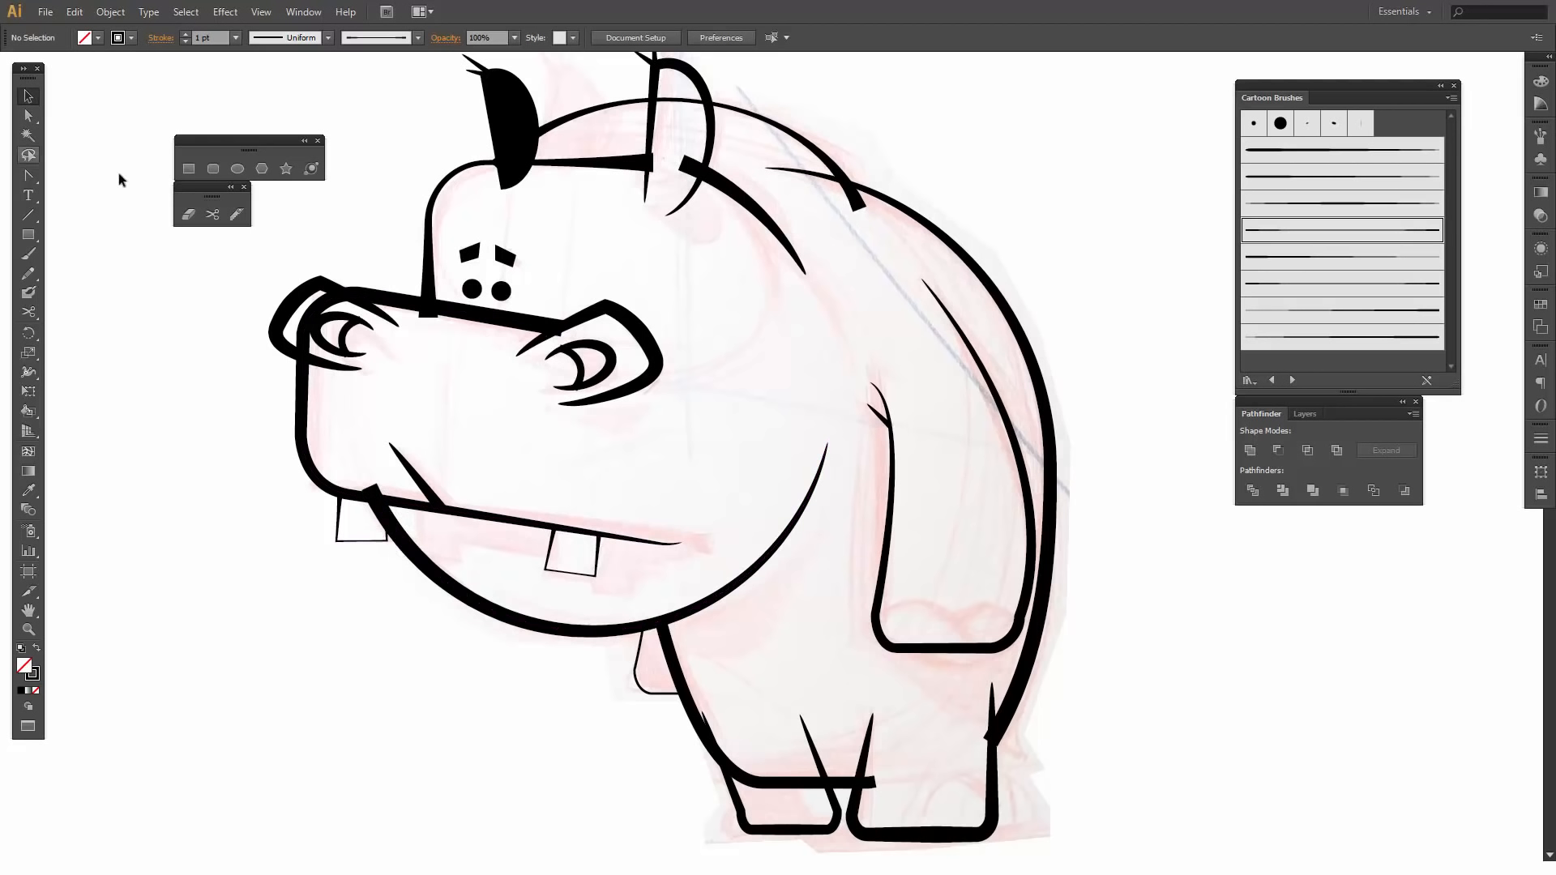
- Draw an ellipse about 0.51 by 0.44 in beside the hippo and give it a white fill with no stroke
{"action": "left_click", "coordinate": [237, 169]}
{"action": "left_click_drag", "start_coordinate": [133, 543], "coordinate": [223, 624]}
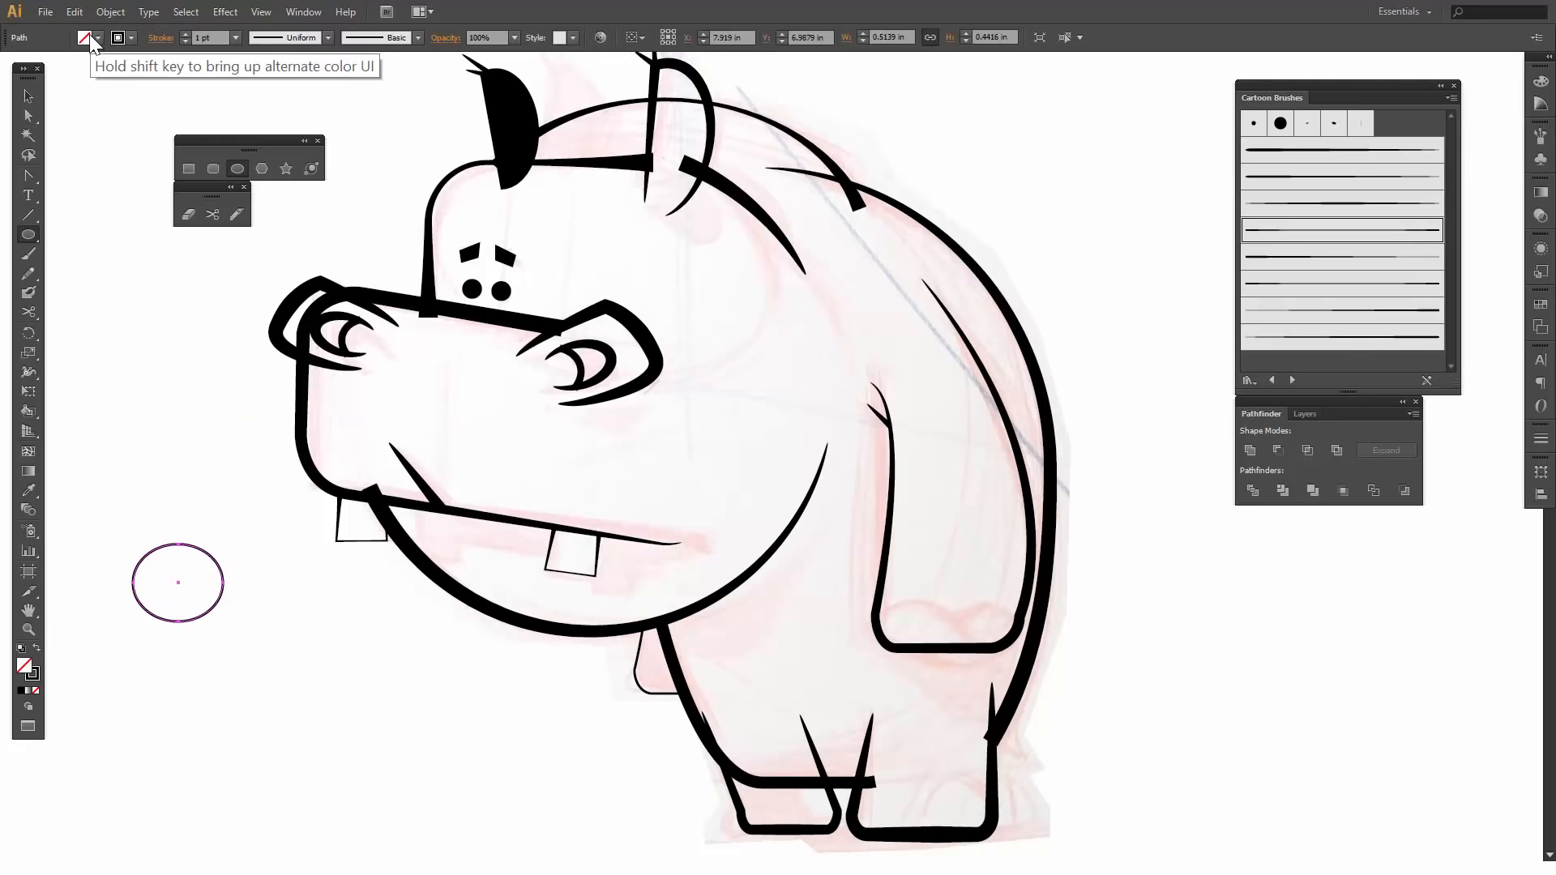
{"action": "left_click", "coordinate": [117, 37]}
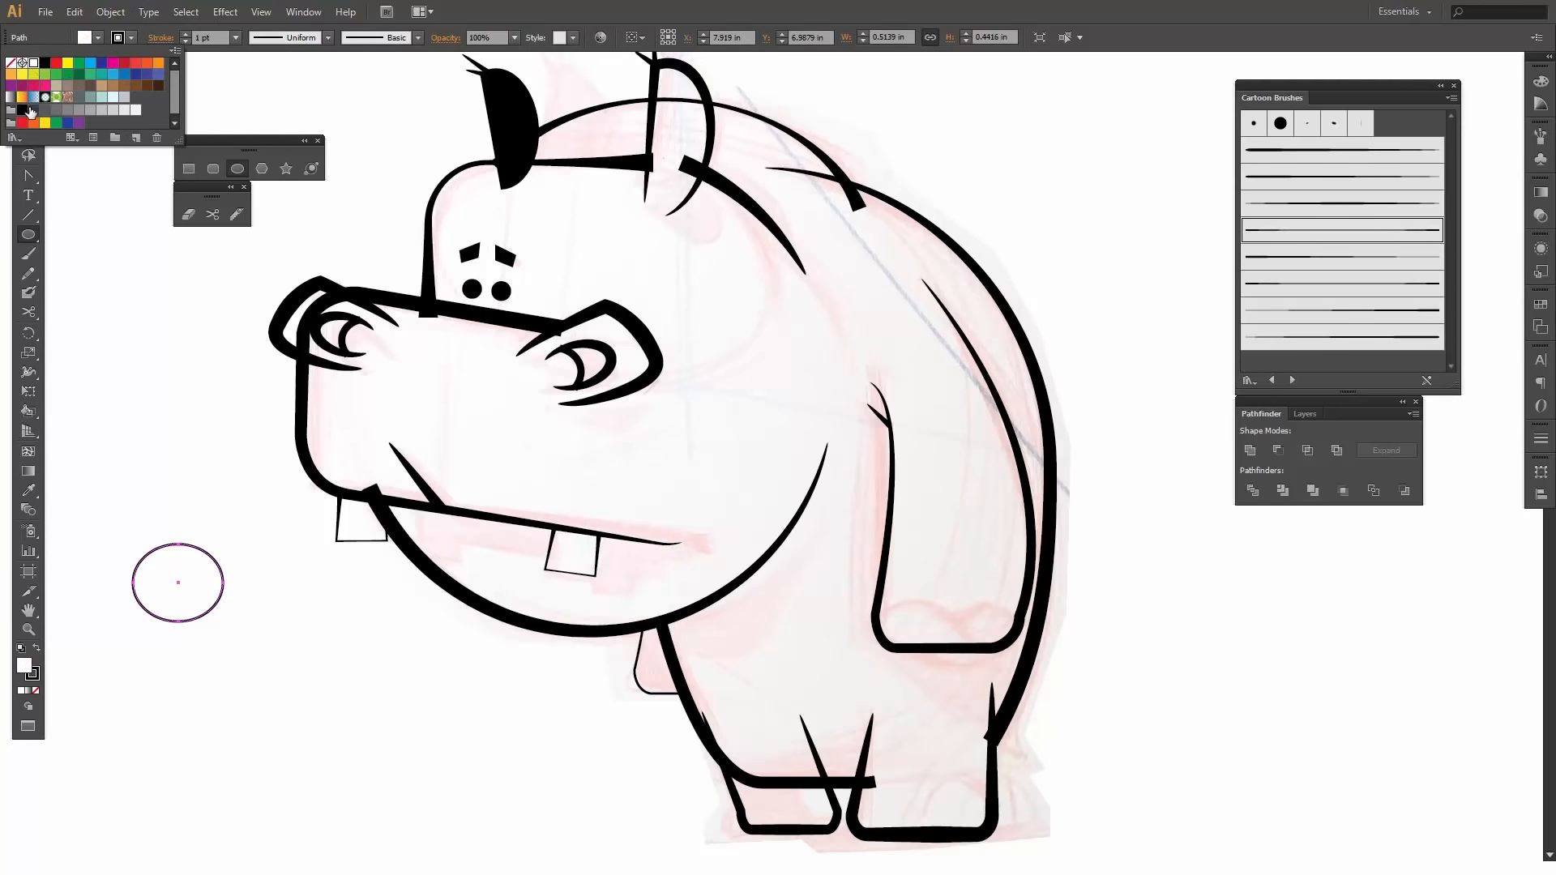
{"action": "left_click", "coordinate": [33, 62]}
{"action": "left_click", "coordinate": [178, 565]}
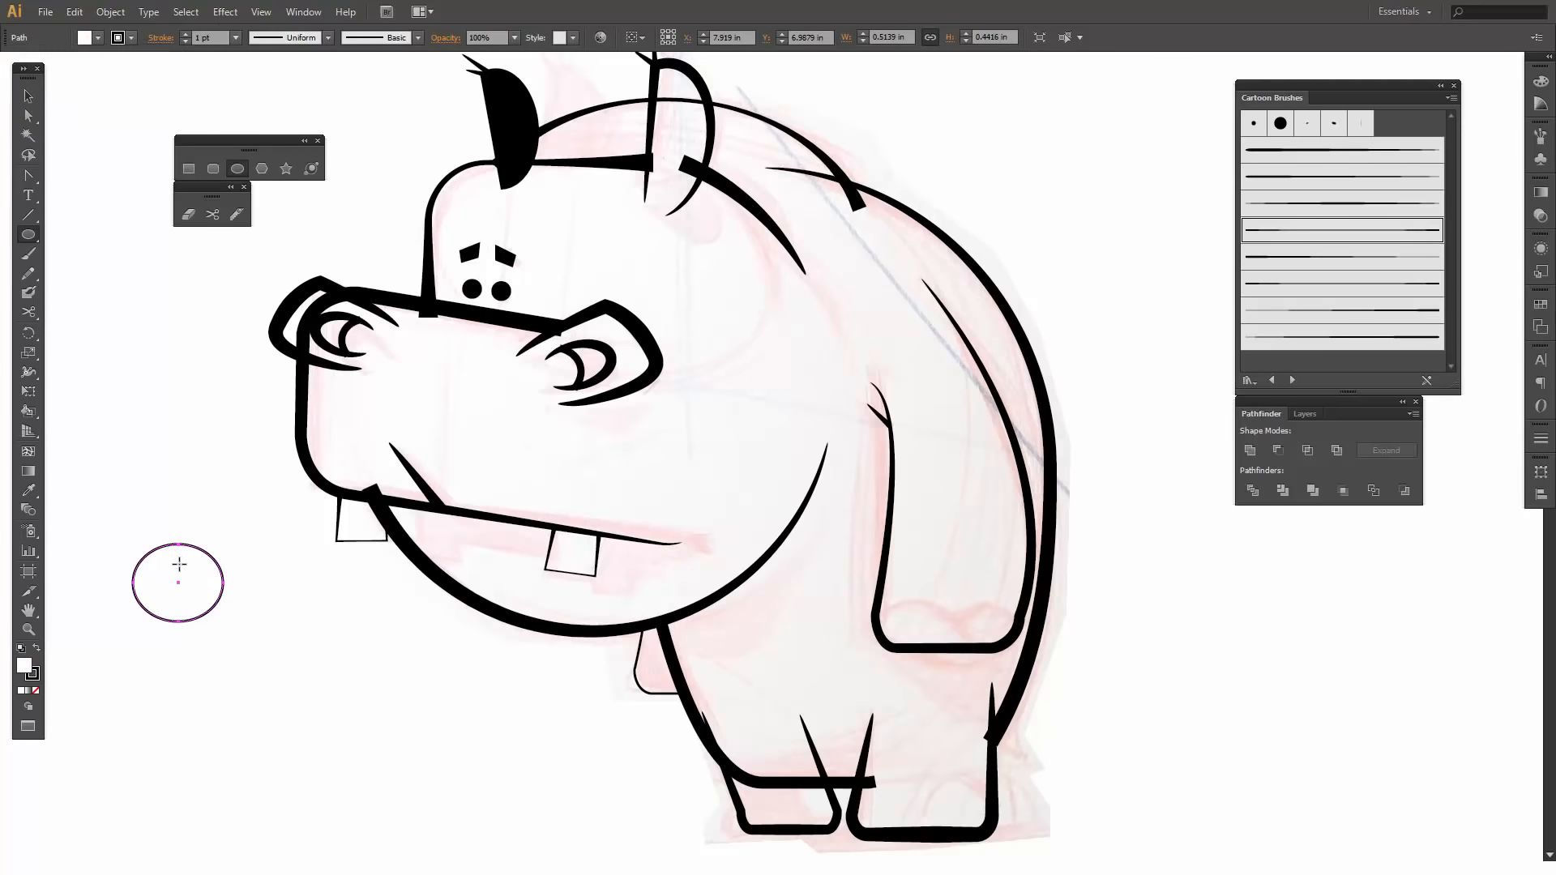
{"action": "key", "text": "v"}
{"action": "left_click", "coordinate": [190, 482]}
{"action": "left_click", "coordinate": [199, 572]}
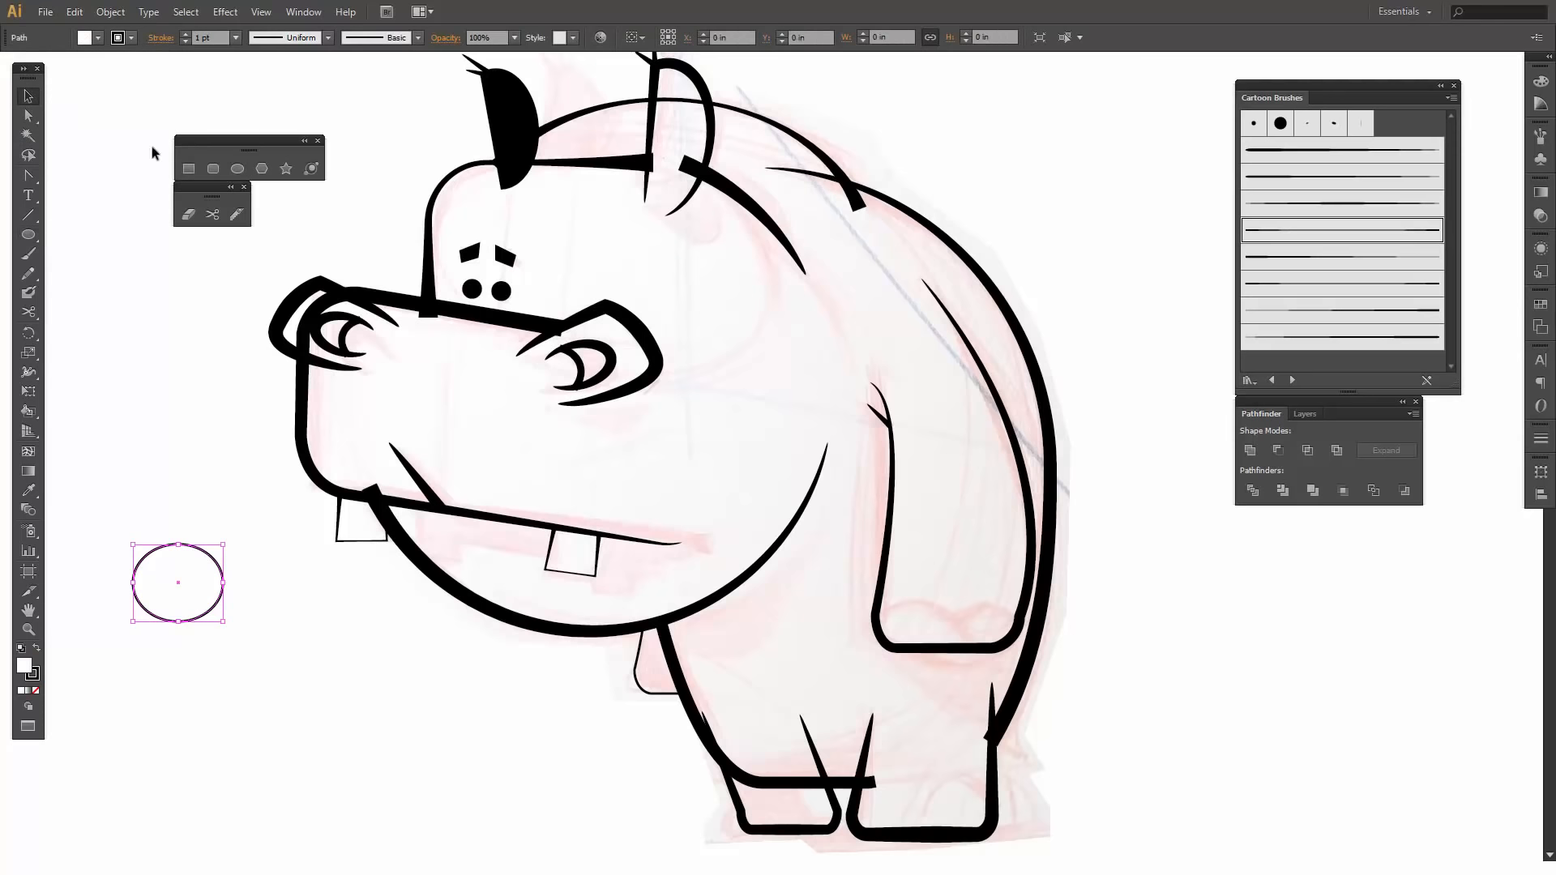
{"action": "left_click", "coordinate": [130, 37]}
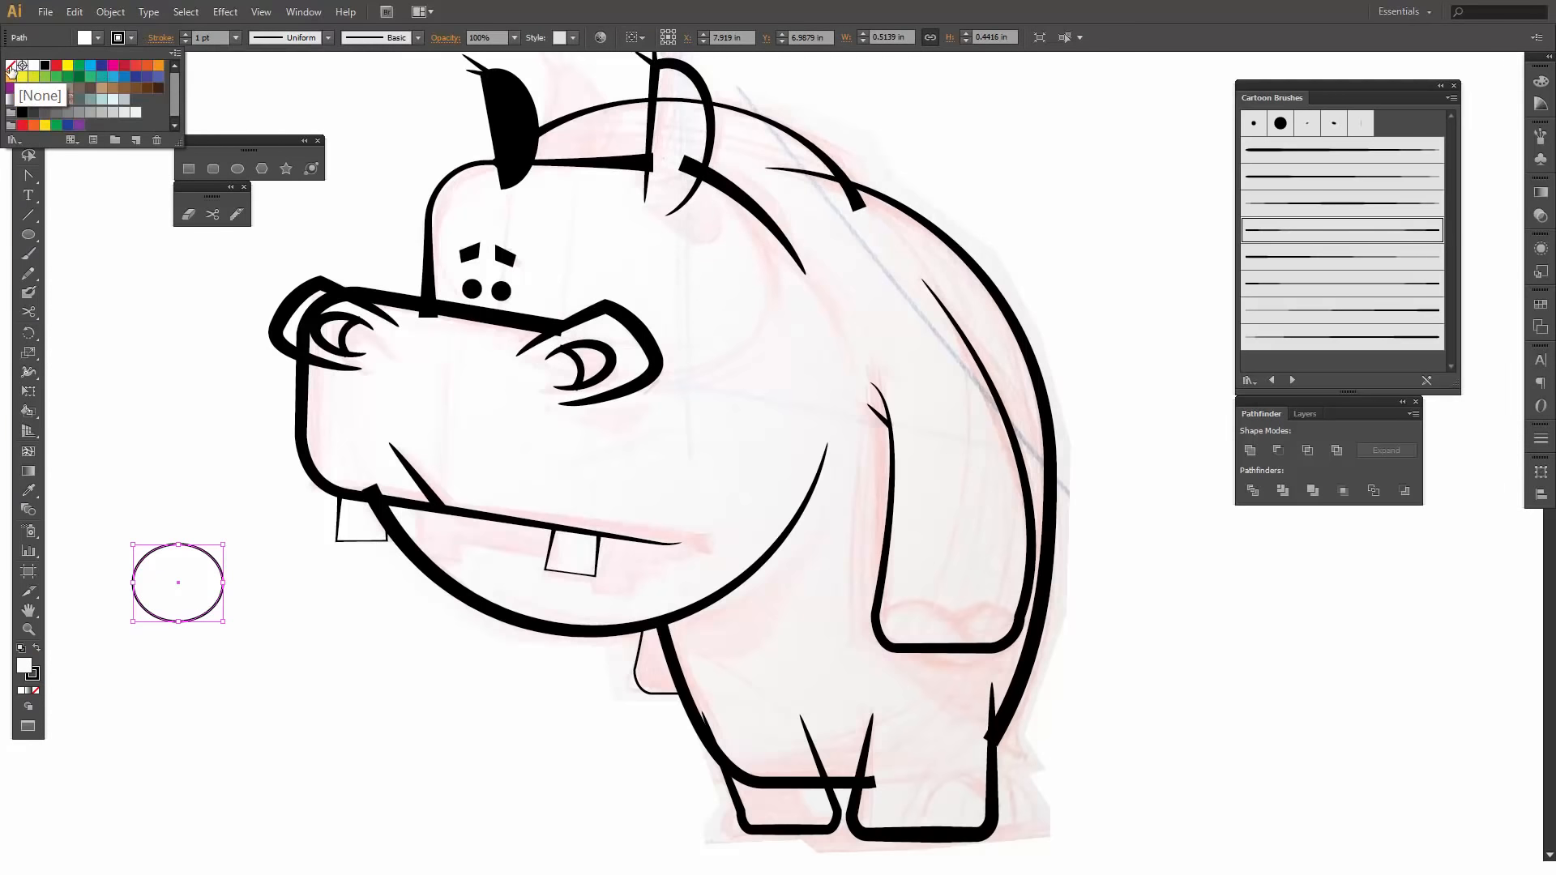
{"action": "left_click", "coordinate": [10, 65]}
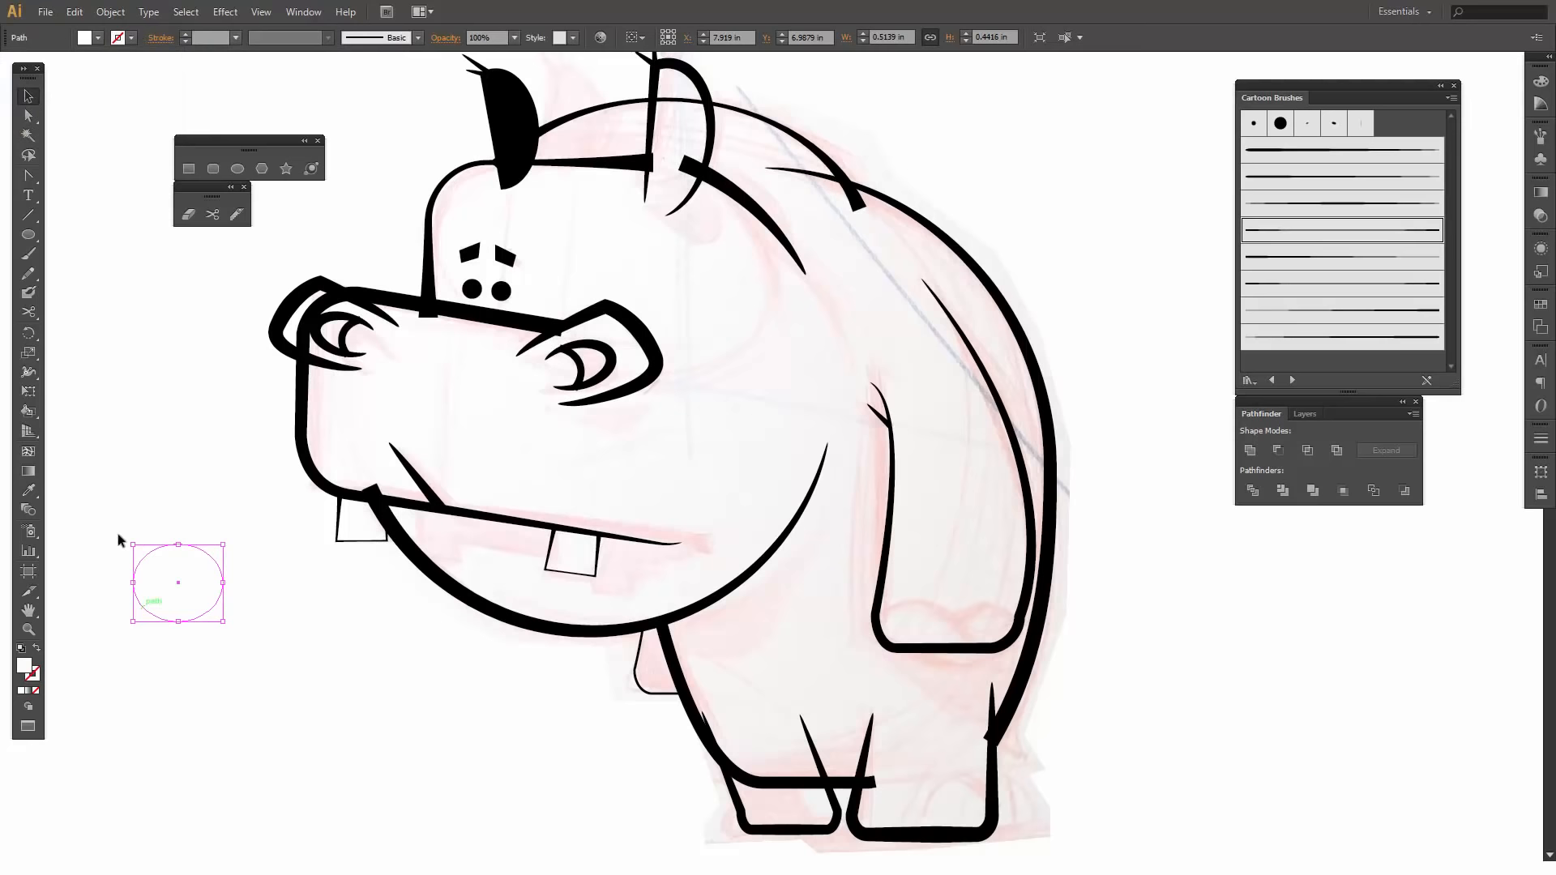
- Cover the ellipse's lower half with a rectangle about 0.91 by 0.37 in and subtract the rectangle from the ellipse
{"action": "left_click", "coordinate": [29, 235]}
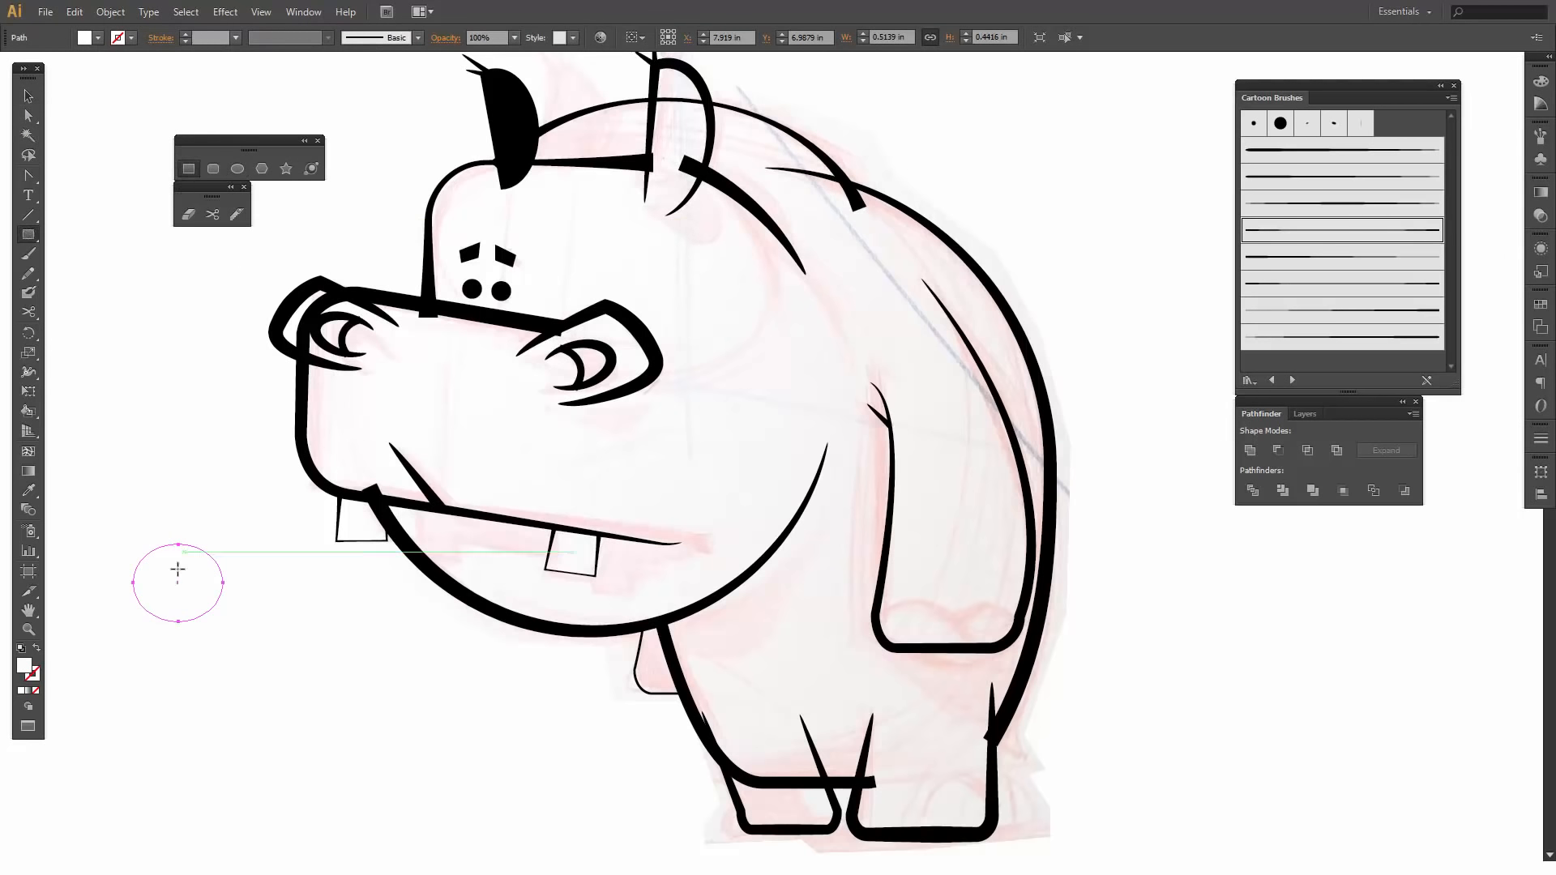
{"action": "mouse_move", "coordinate": [122, 582]}
{"action": "left_mouse_down"}
{"action": "mouse_move", "coordinate": [289, 628]}
{"action": "mouse_move", "coordinate": [280, 649]}
{"action": "left_mouse_up"}
{"action": "key", "text": "v"}
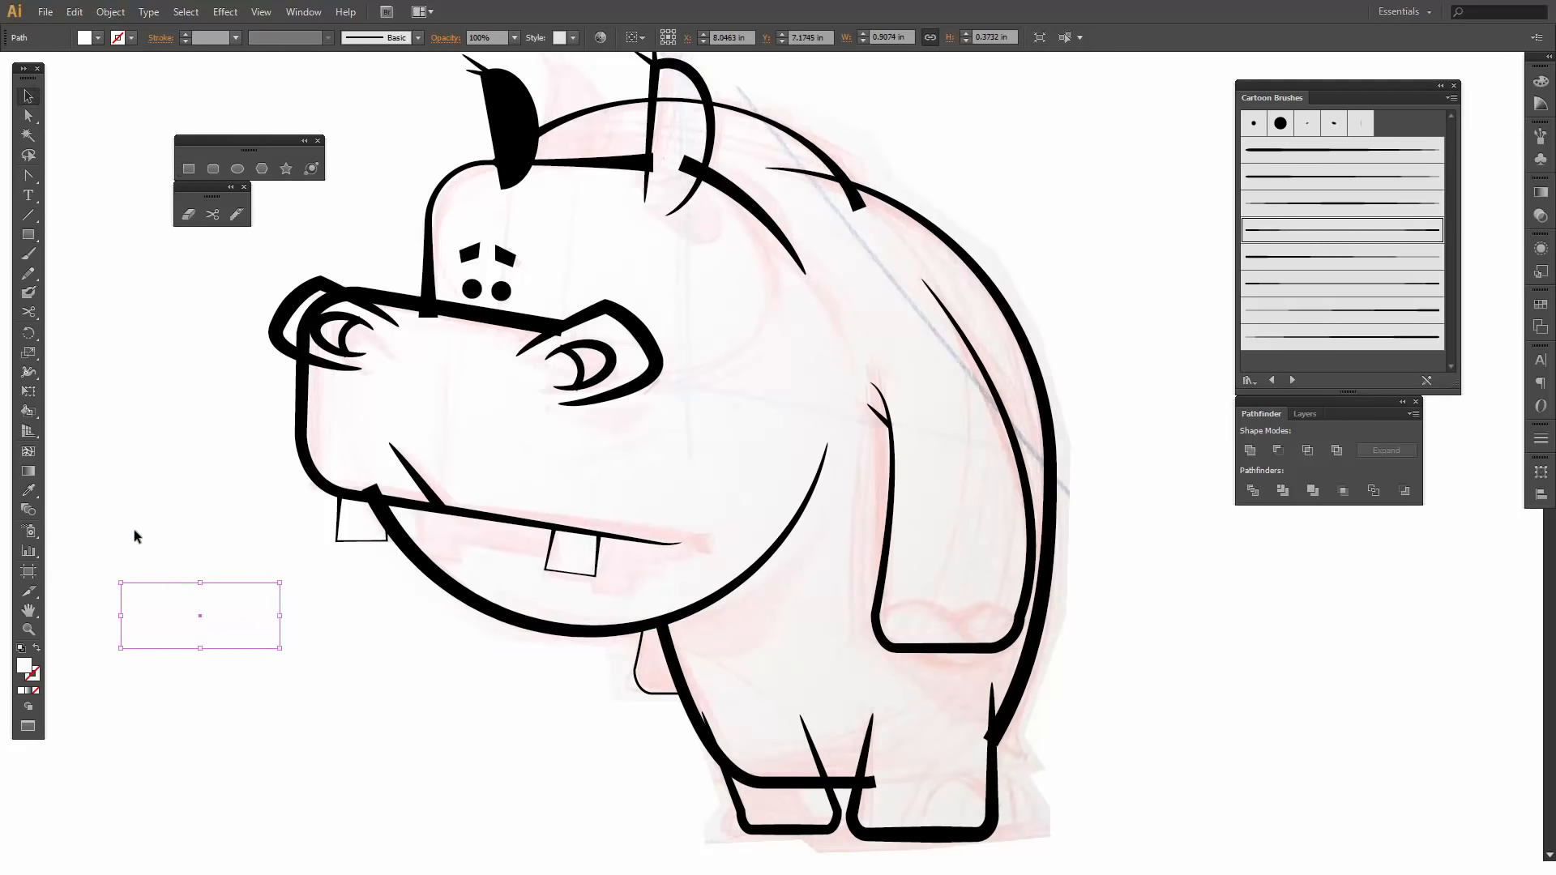
{"action": "left_click", "coordinate": [192, 561]}
{"action": "left_click", "coordinate": [193, 650], "text": "shift"}
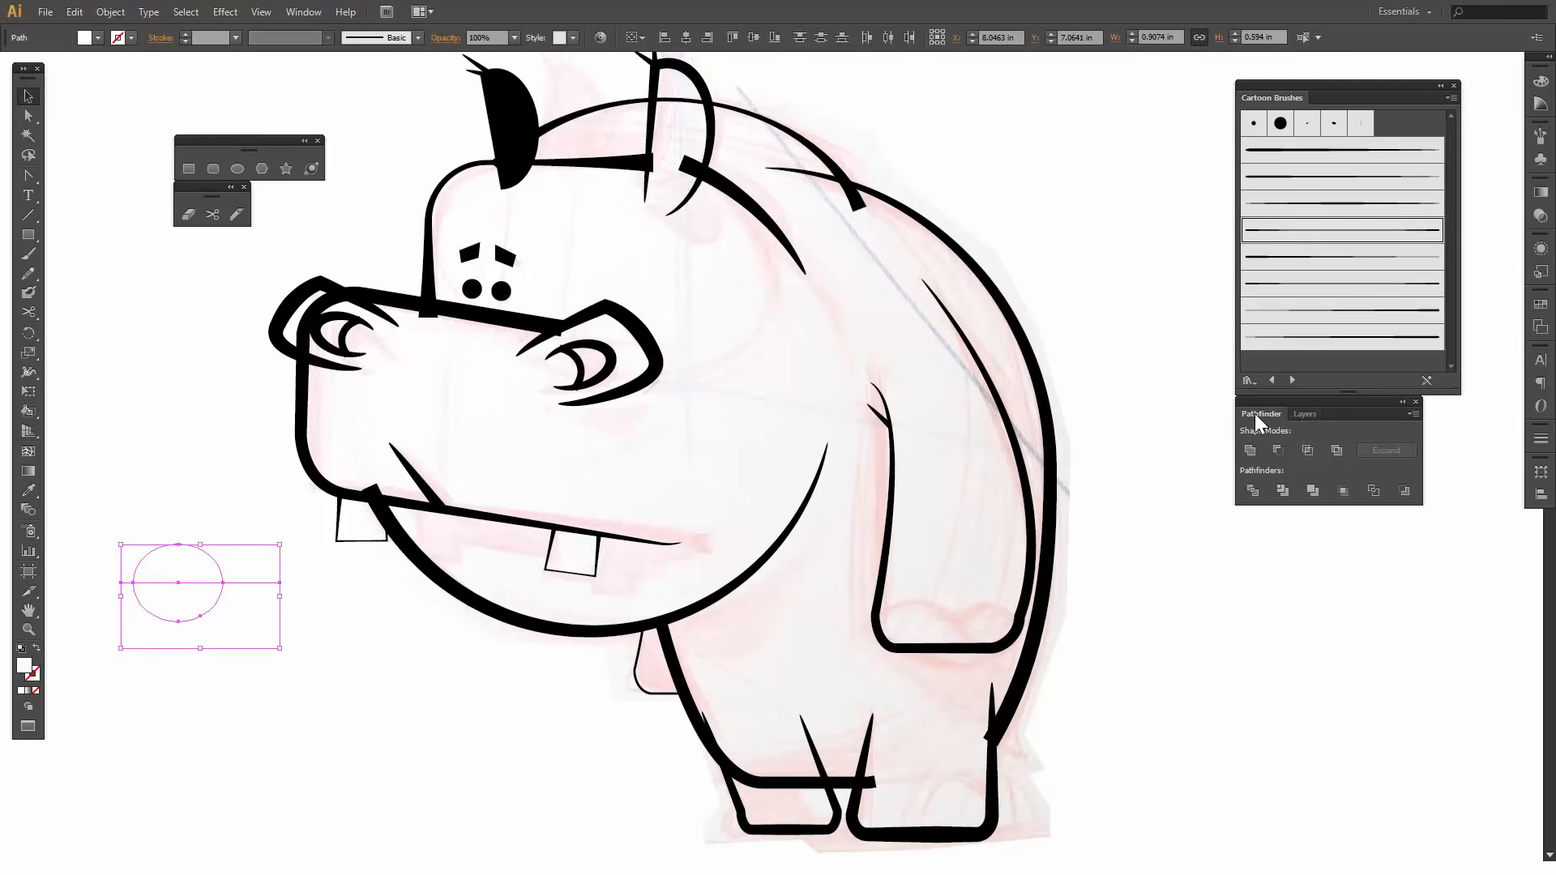
{"action": "left_click", "coordinate": [1274, 449]}
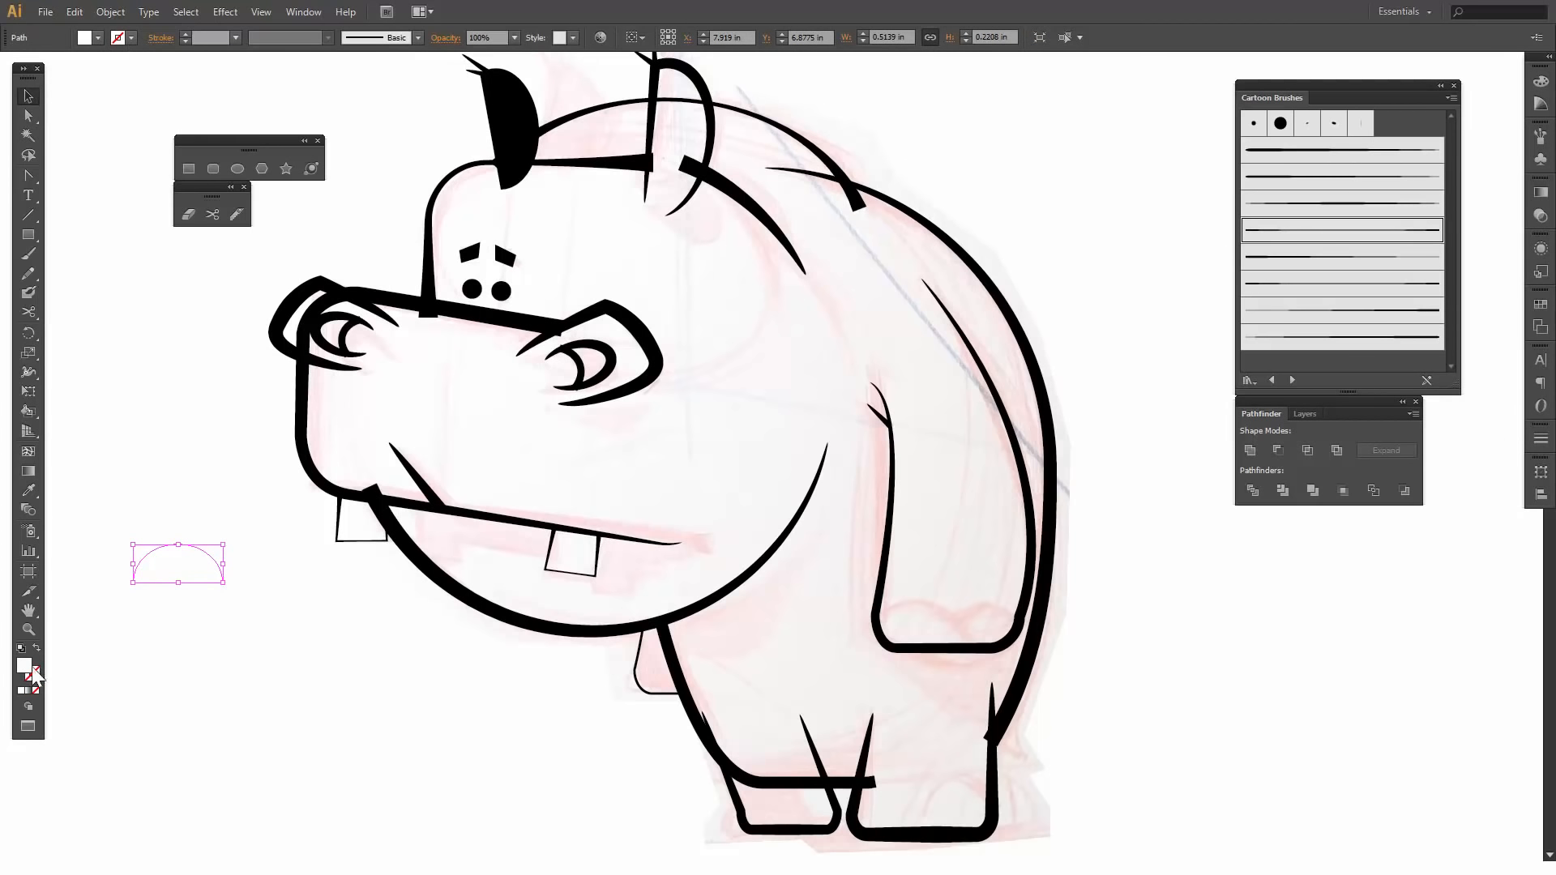
- Give the half-ellipse no fill and a black stroke
{"action": "left_click", "coordinate": [90, 36]}
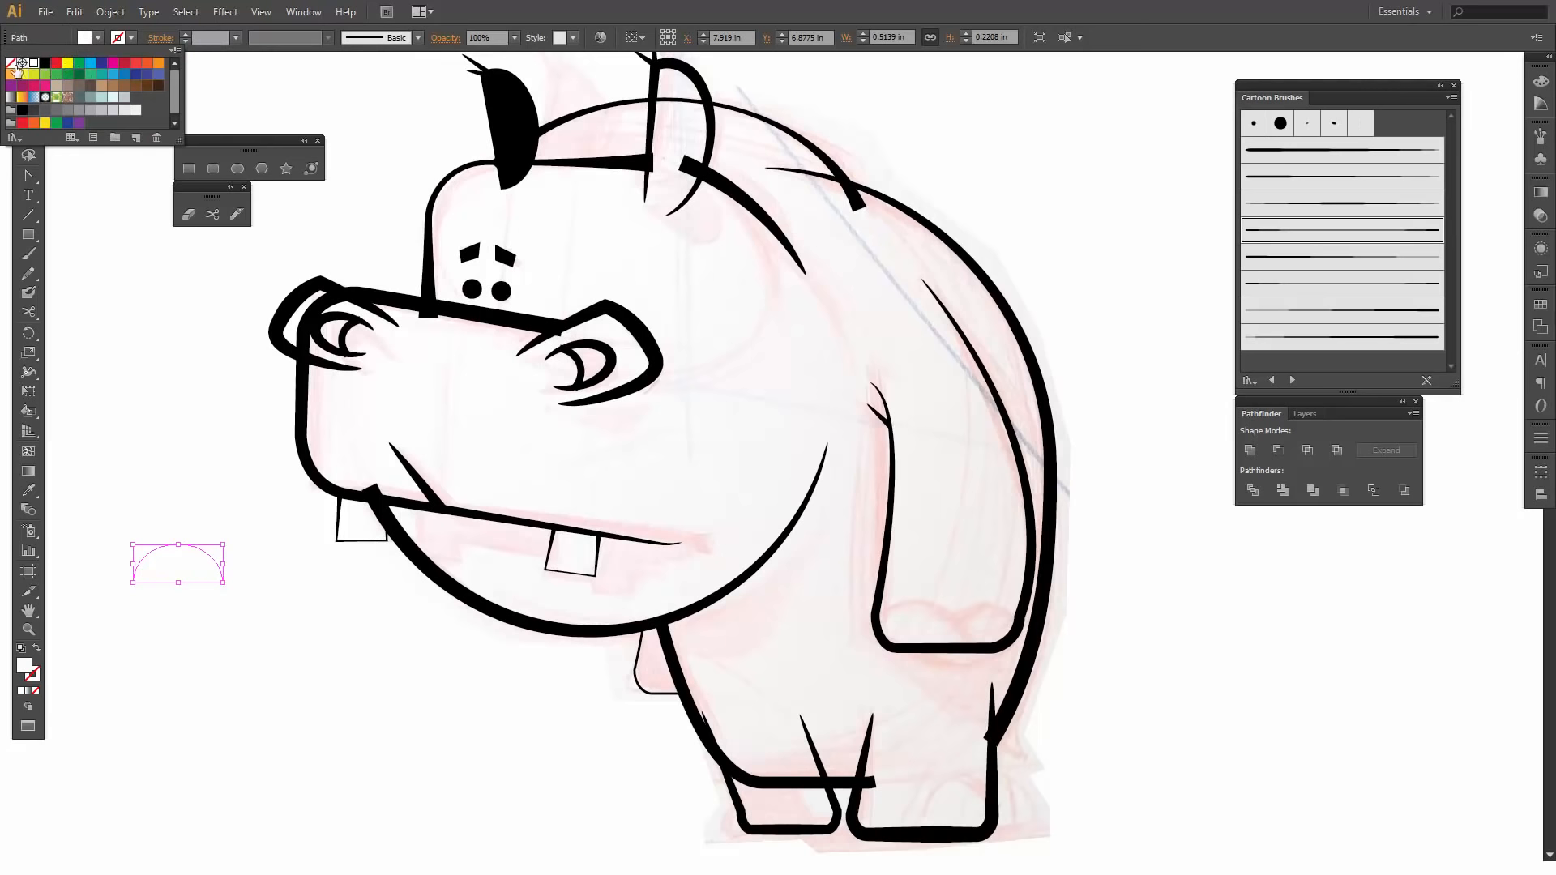
{"action": "left_click", "coordinate": [12, 62]}
{"action": "left_click", "coordinate": [116, 40]}
{"action": "left_click", "coordinate": [121, 38]}
{"action": "left_click", "coordinate": [46, 64]}
{"action": "left_click", "coordinate": [237, 560]}
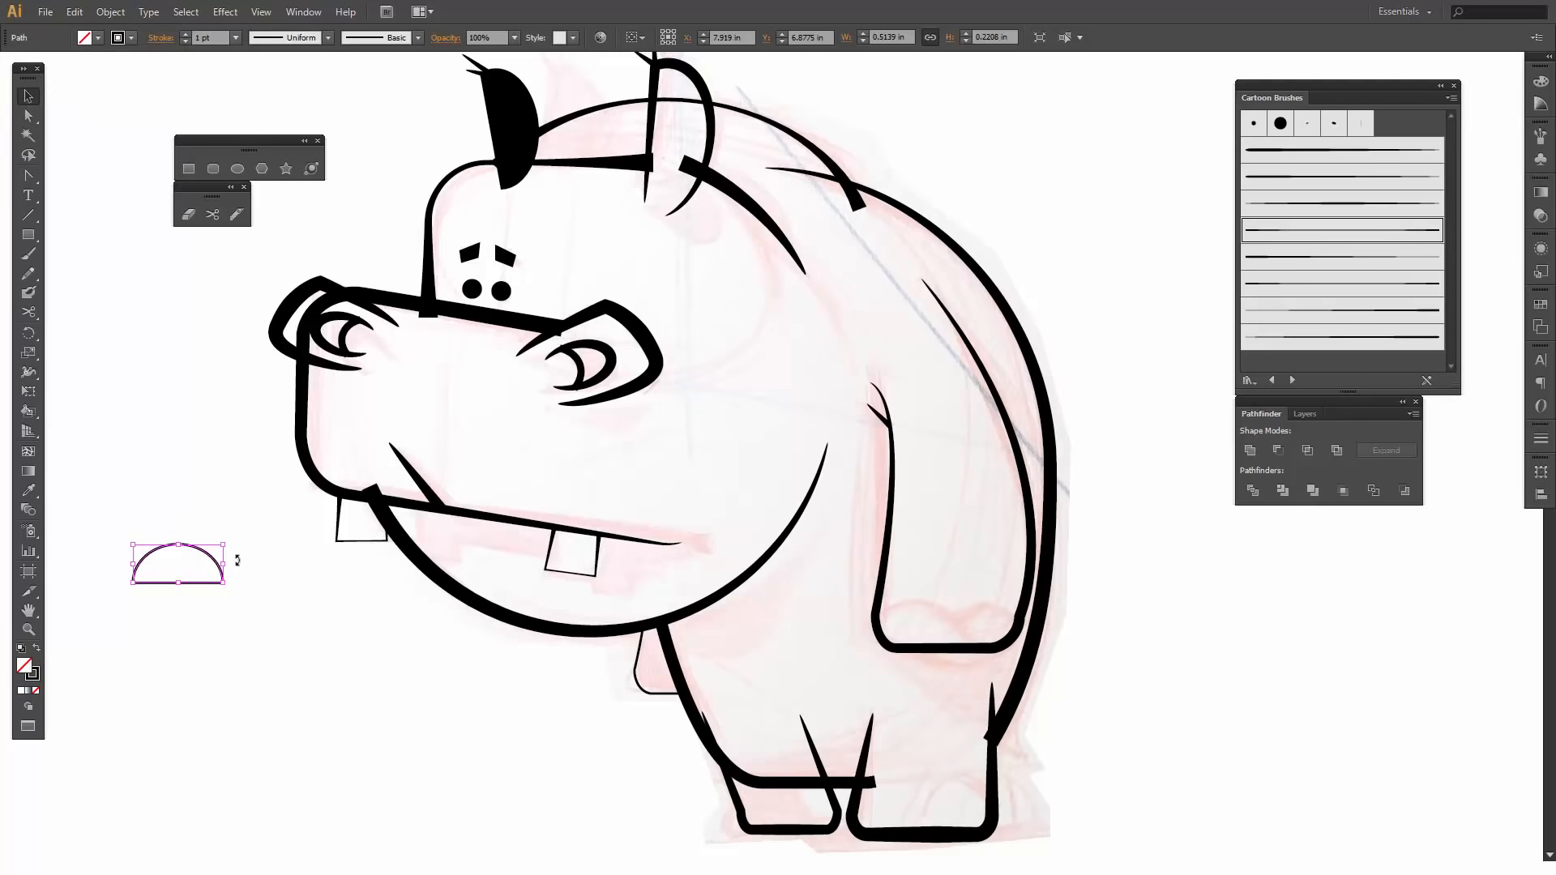
- Fit the half-ellipse as a nail about 0.45 by 0.34 in on the hand's lower edge and add a smaller copy beside it
{"action": "left_click", "coordinate": [256, 608]}
{"action": "left_click_drag", "start_coordinate": [207, 586], "coordinate": [877, 629]}
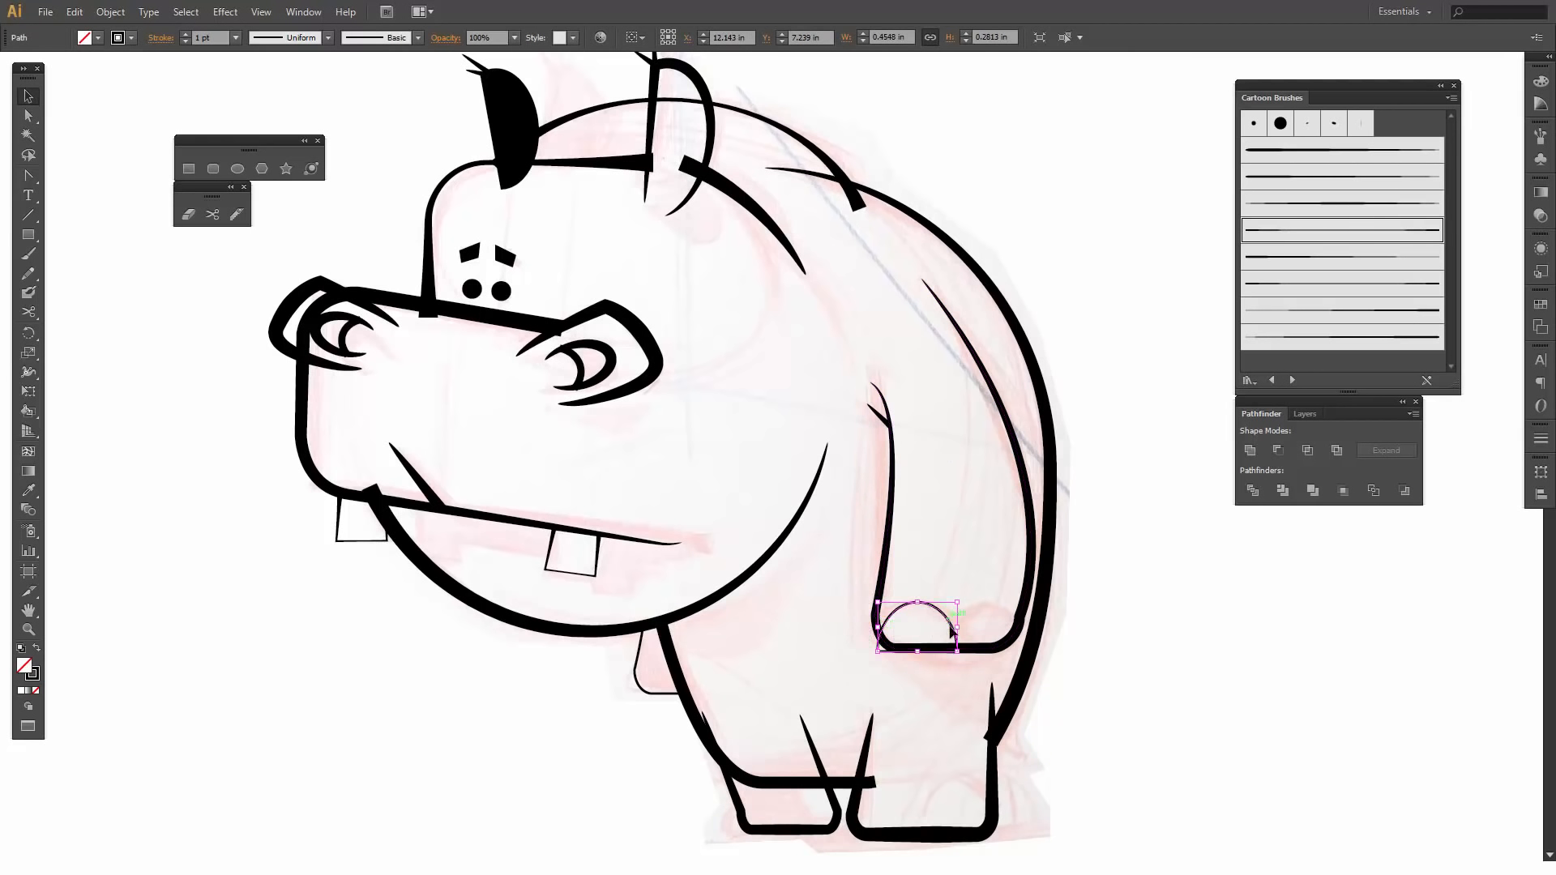
{"action": "left_click_drag", "start_coordinate": [918, 603], "coordinate": [921, 593]}
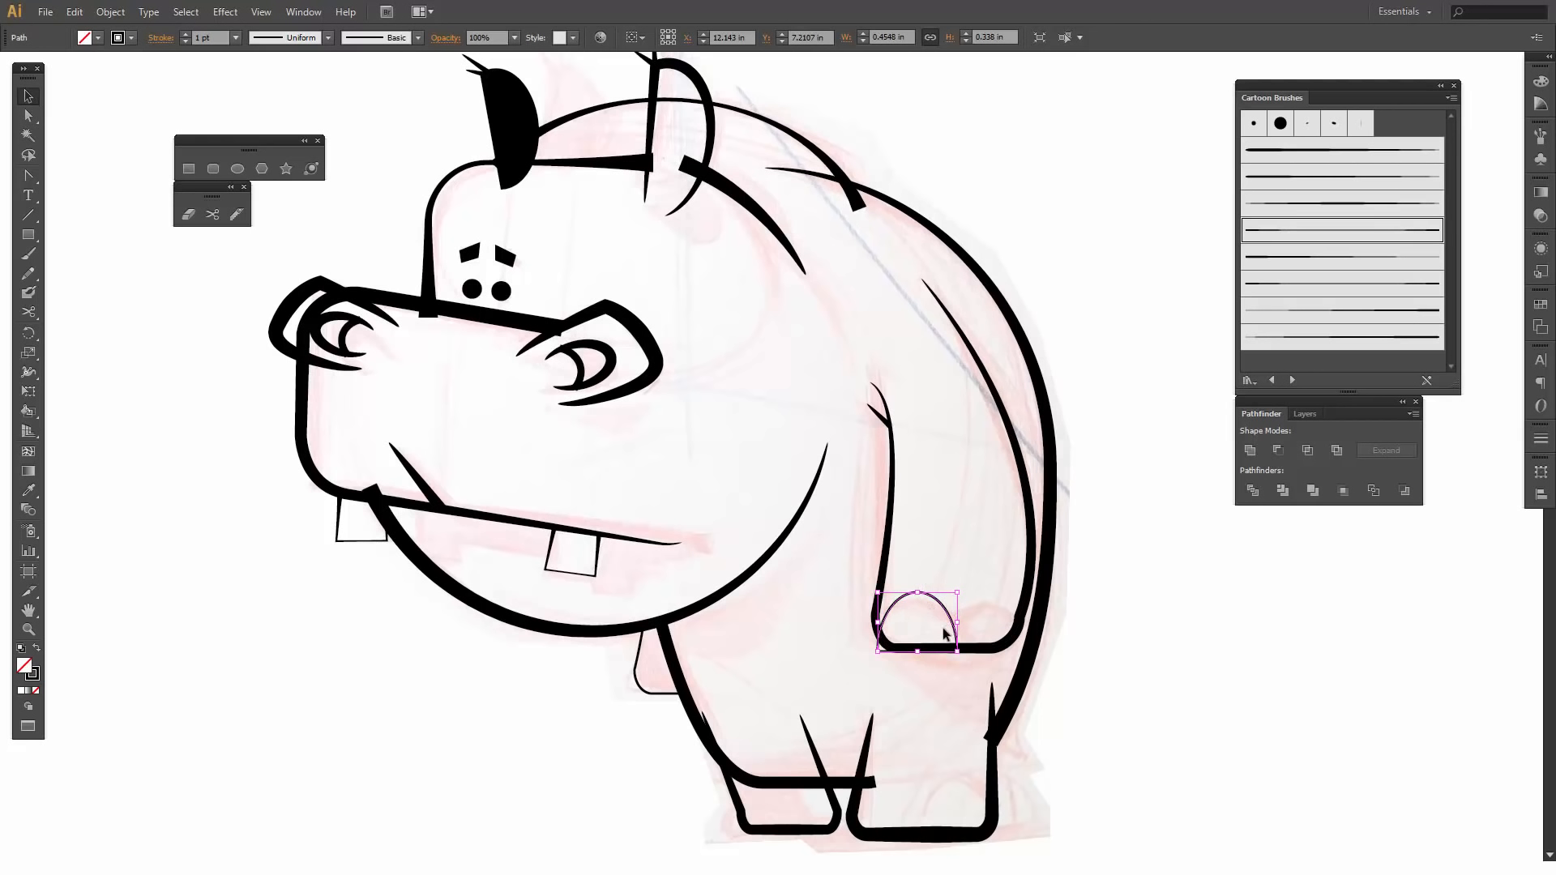
{"action": "left_click_drag", "start_coordinate": [947, 610], "coordinate": [1014, 606]}
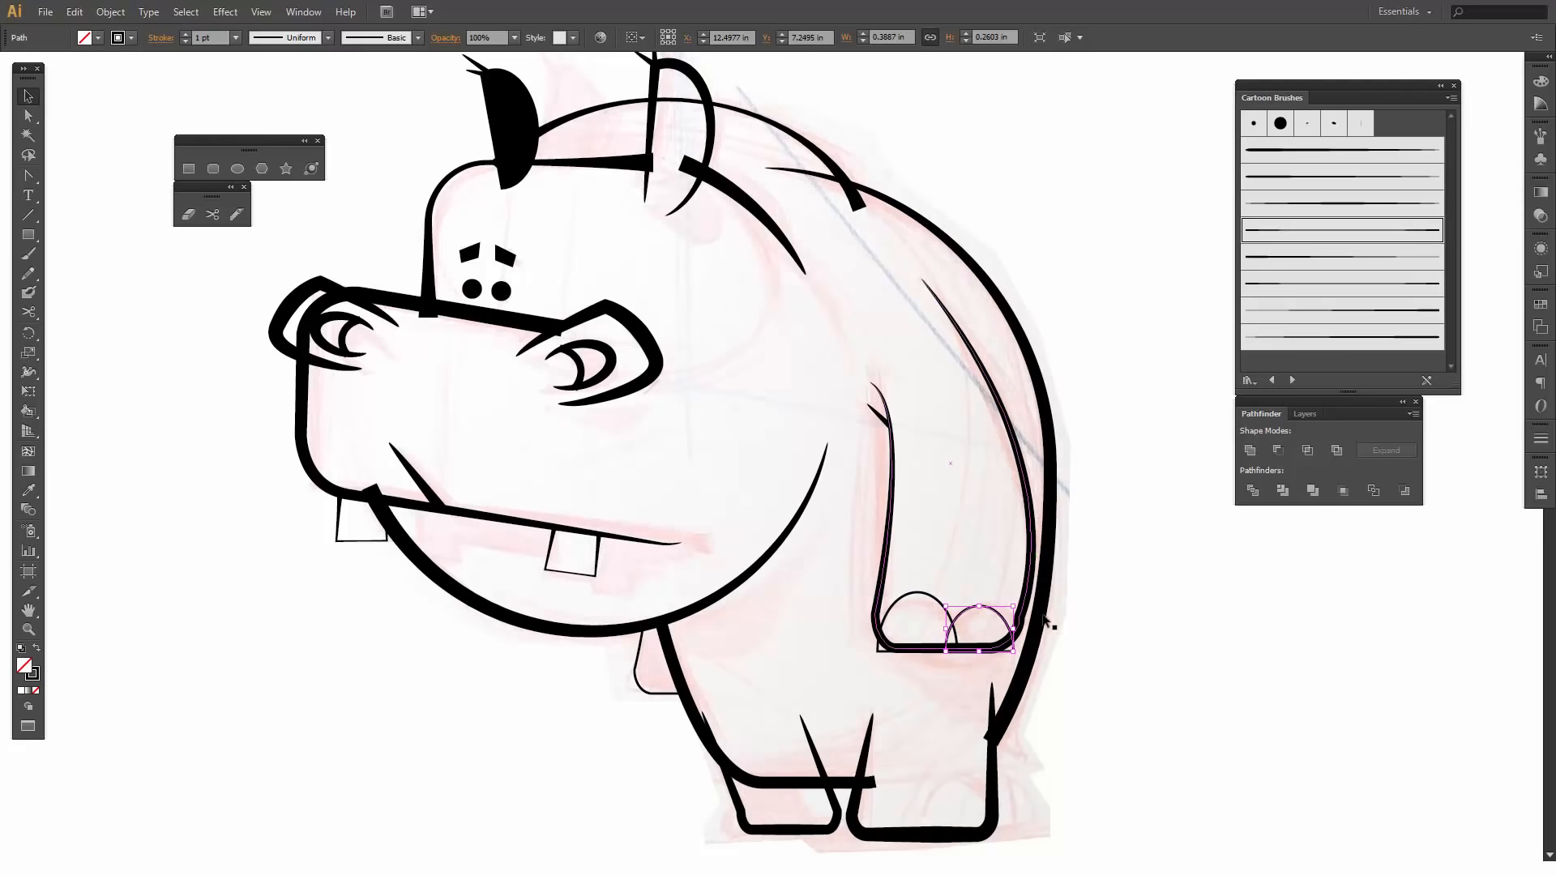
{"action": "left_click", "coordinate": [1067, 653]}
- Apply the sixth art brush in the Cartoon Brushes library to both hand nails and deselect them
{"action": "left_click", "coordinate": [935, 599]}
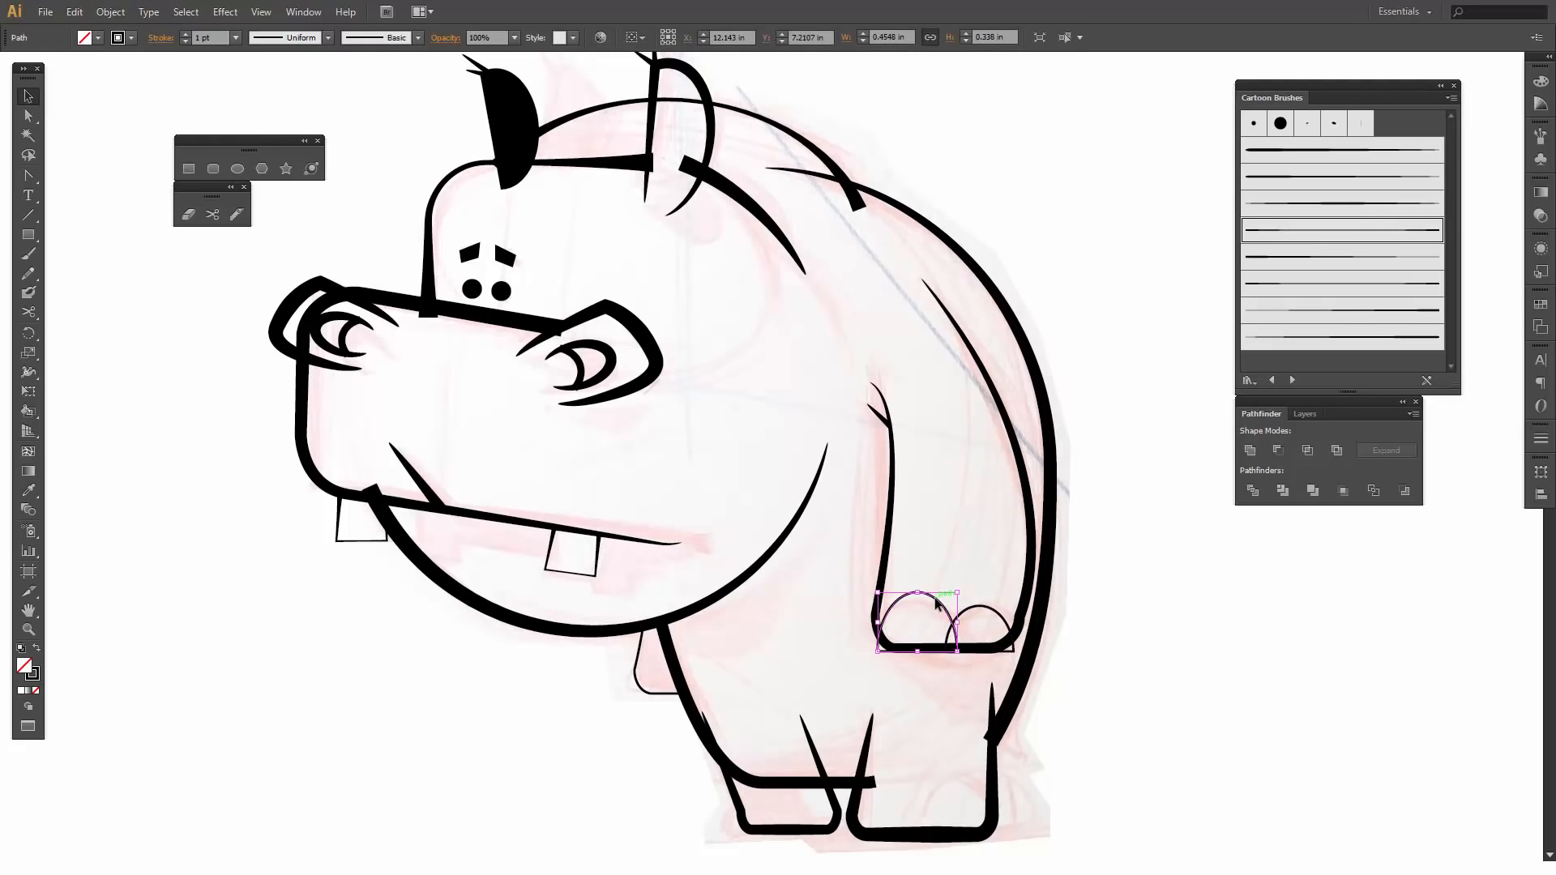
{"action": "left_click", "coordinate": [1313, 267]}
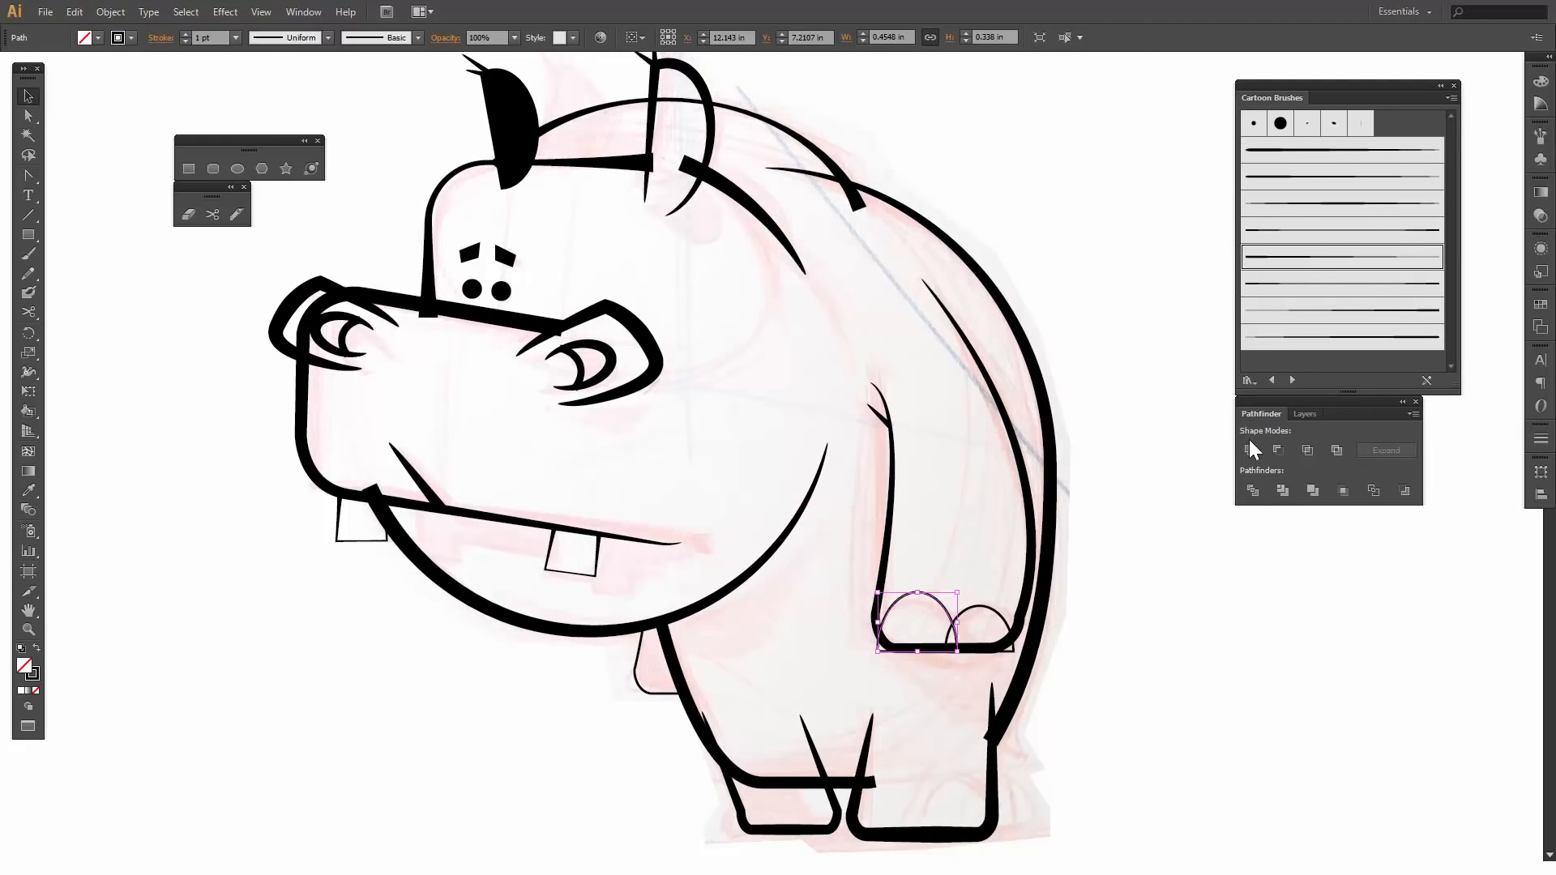
{"action": "left_click", "coordinate": [1299, 283]}
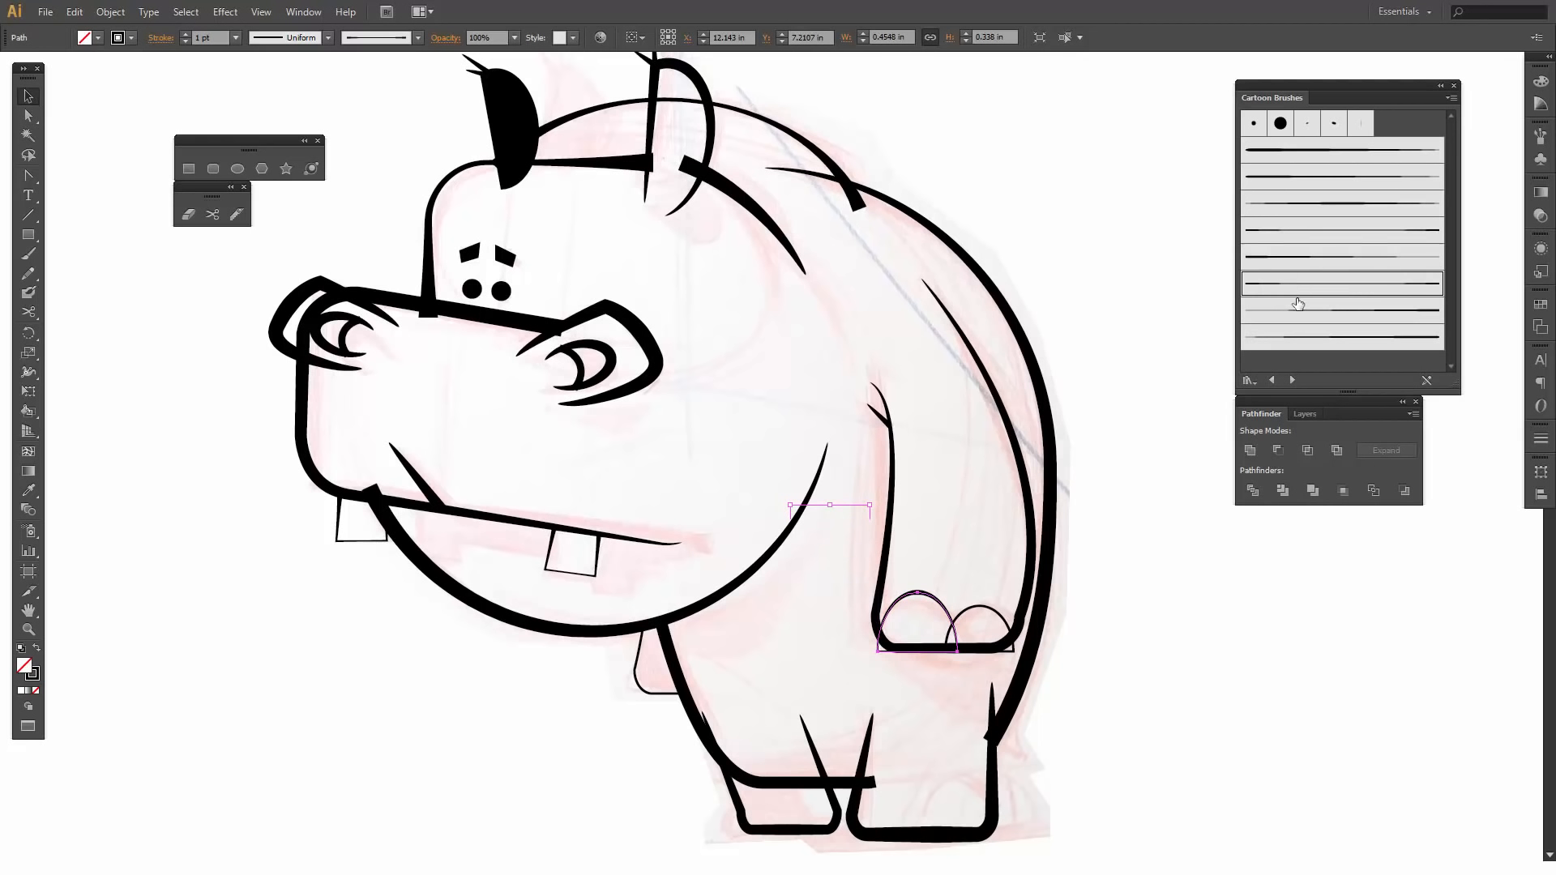
{"action": "left_click", "coordinate": [982, 604]}
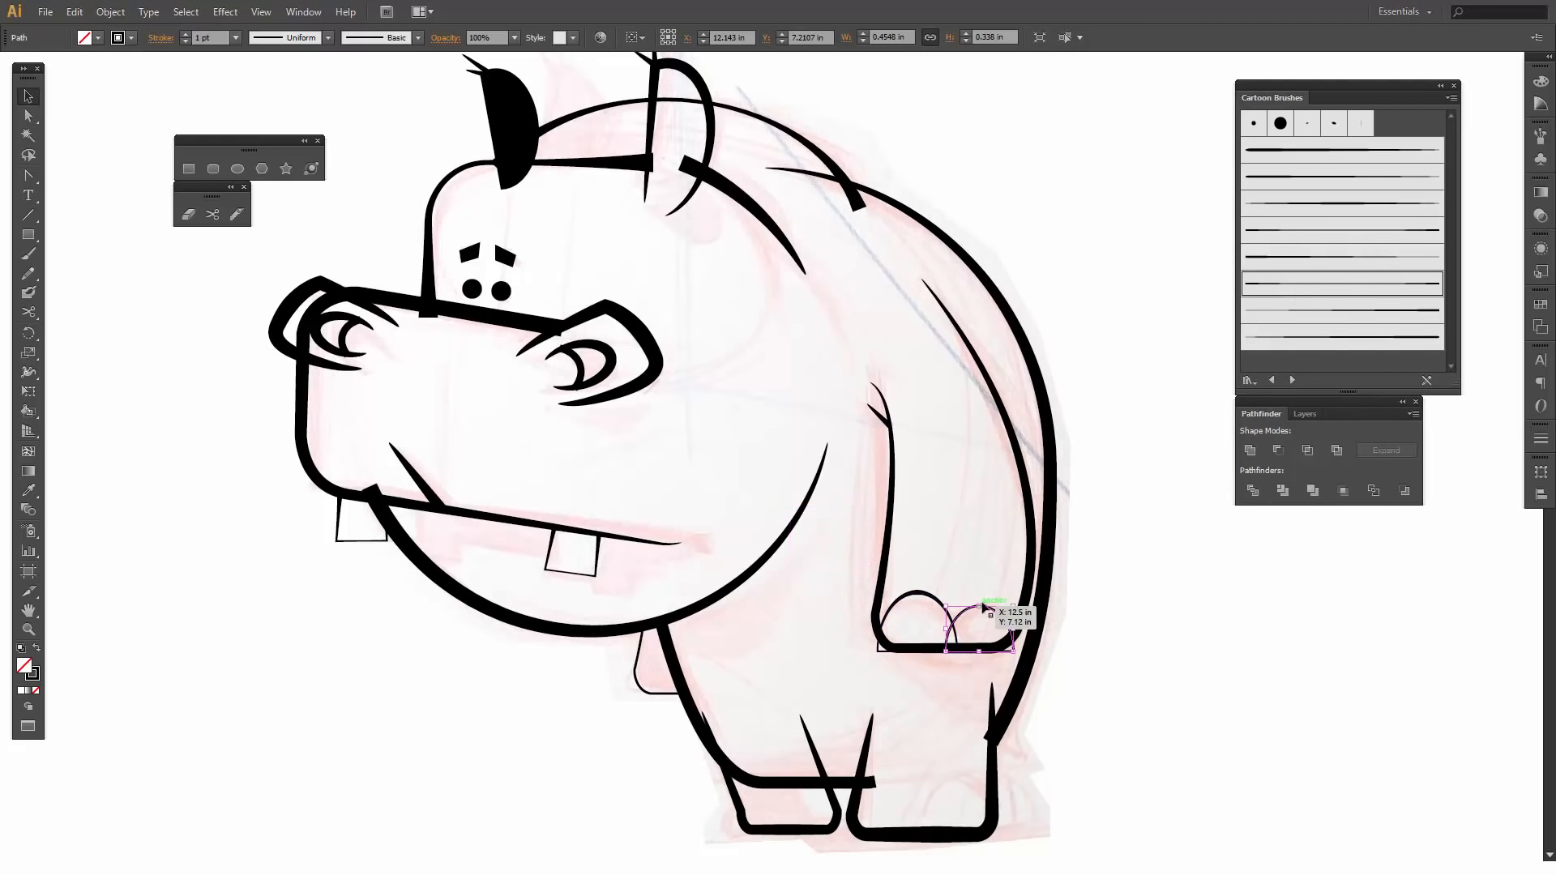
{"action": "left_click", "coordinate": [1120, 678]}
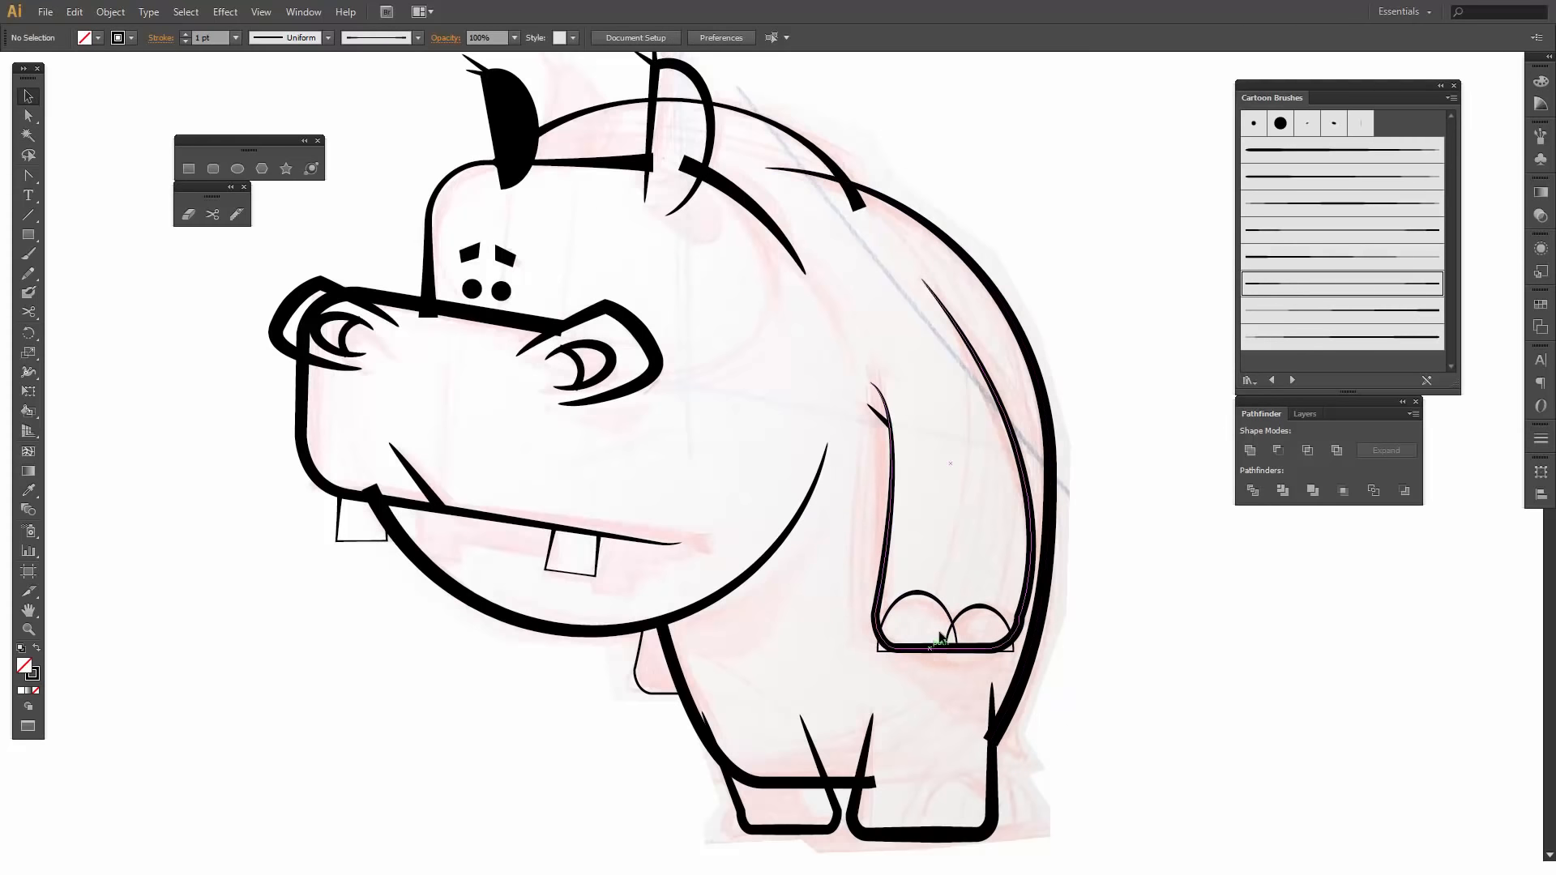
- Copy both hand nails onto the larger foot and resize the pair to about 0.74 by 0.29 in
{"action": "left_click", "coordinate": [941, 608]}
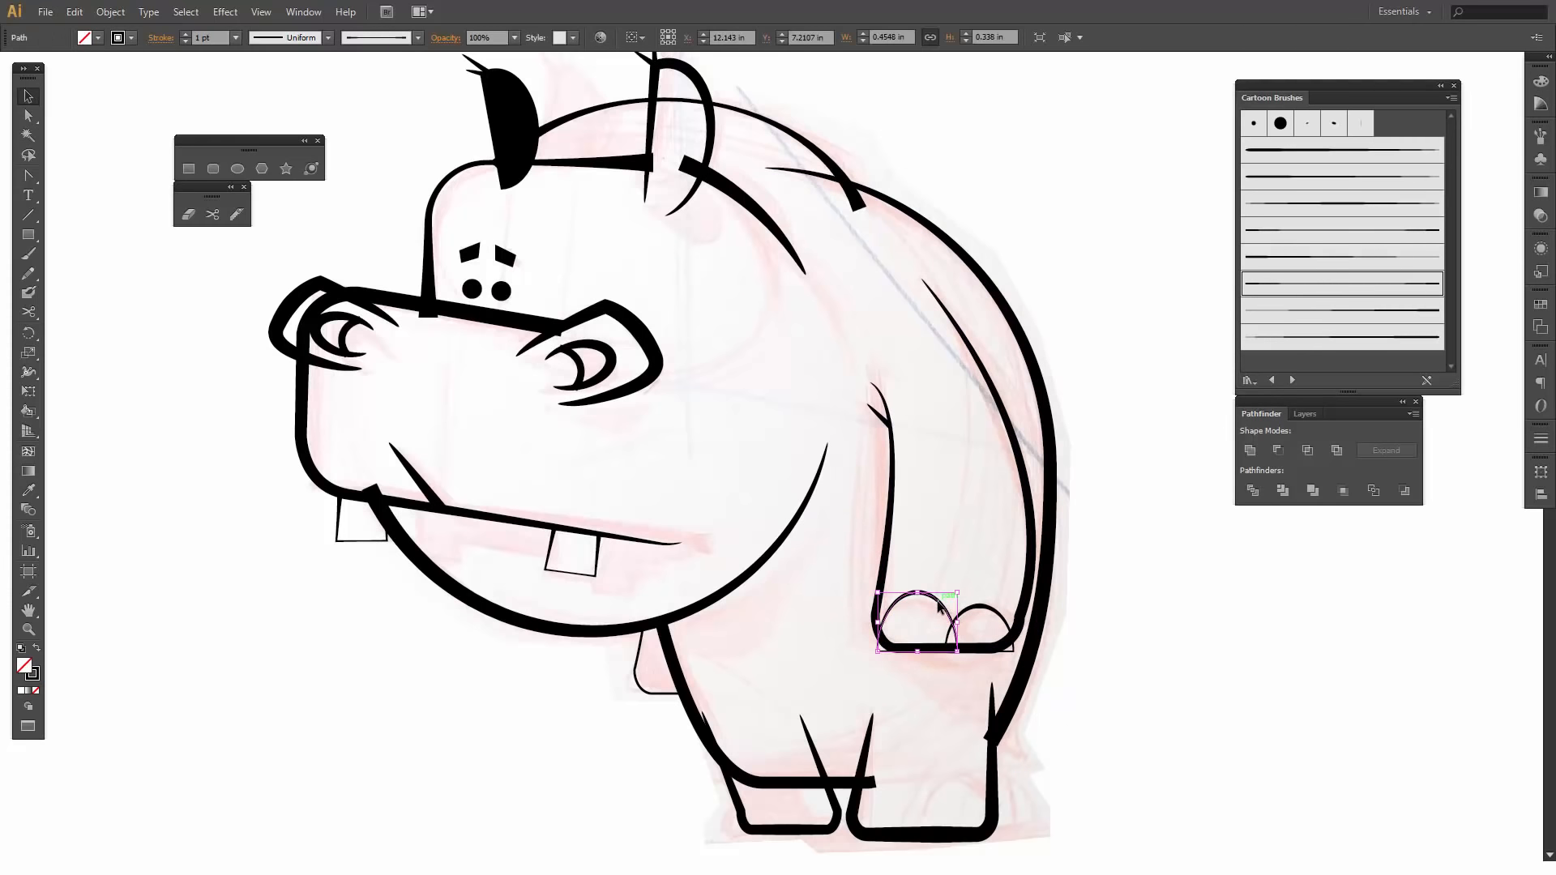
{"action": "left_click", "coordinate": [999, 618], "text": "shift"}
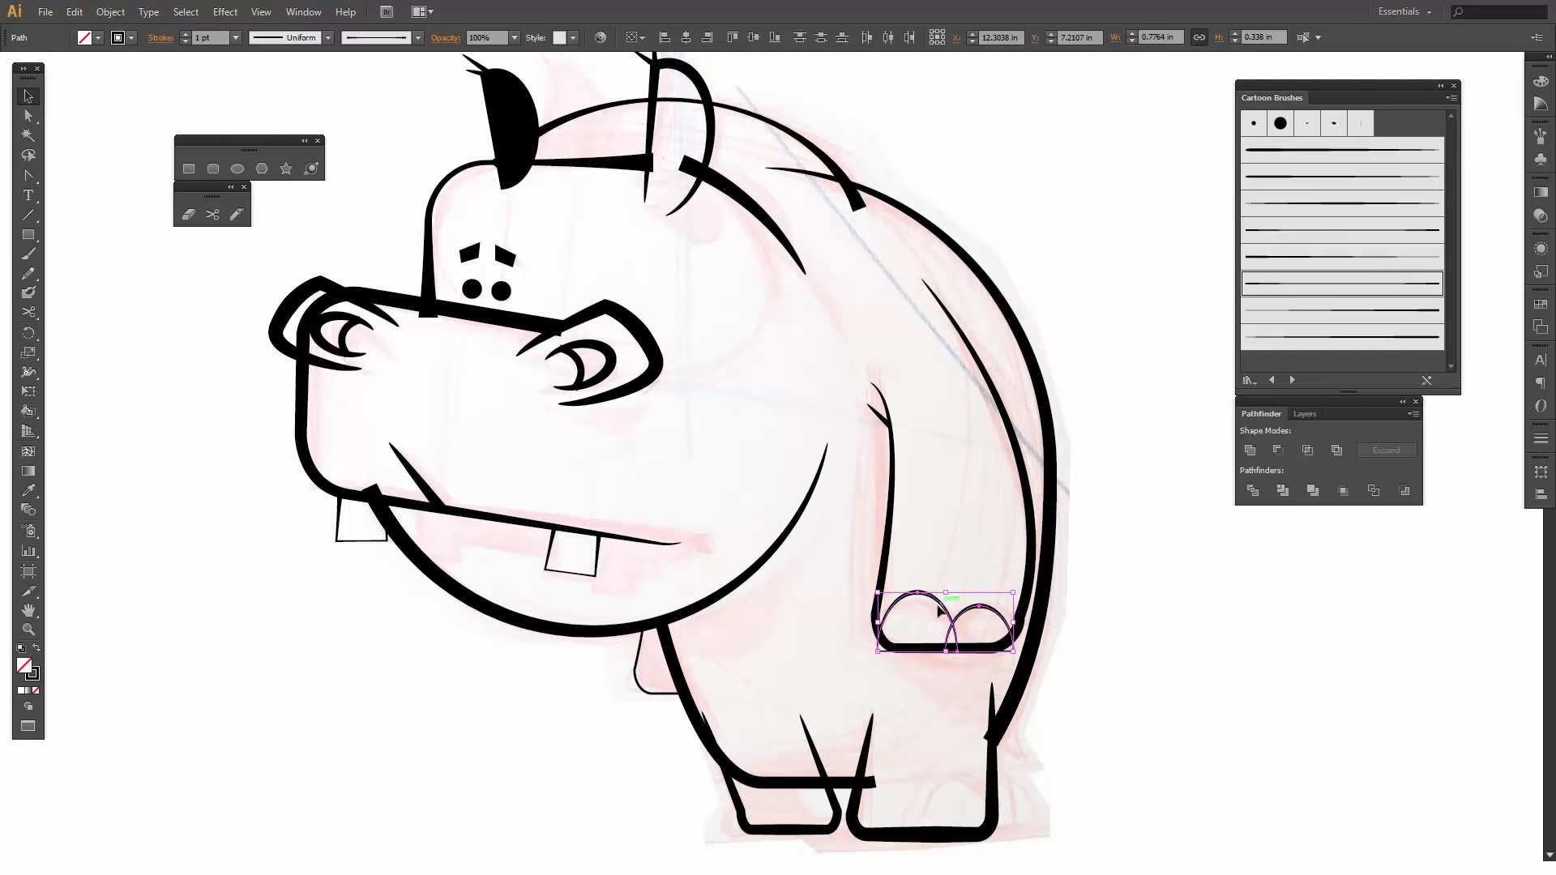
{"action": "left_click_drag", "start_coordinate": [944, 614], "coordinate": [889, 809]}
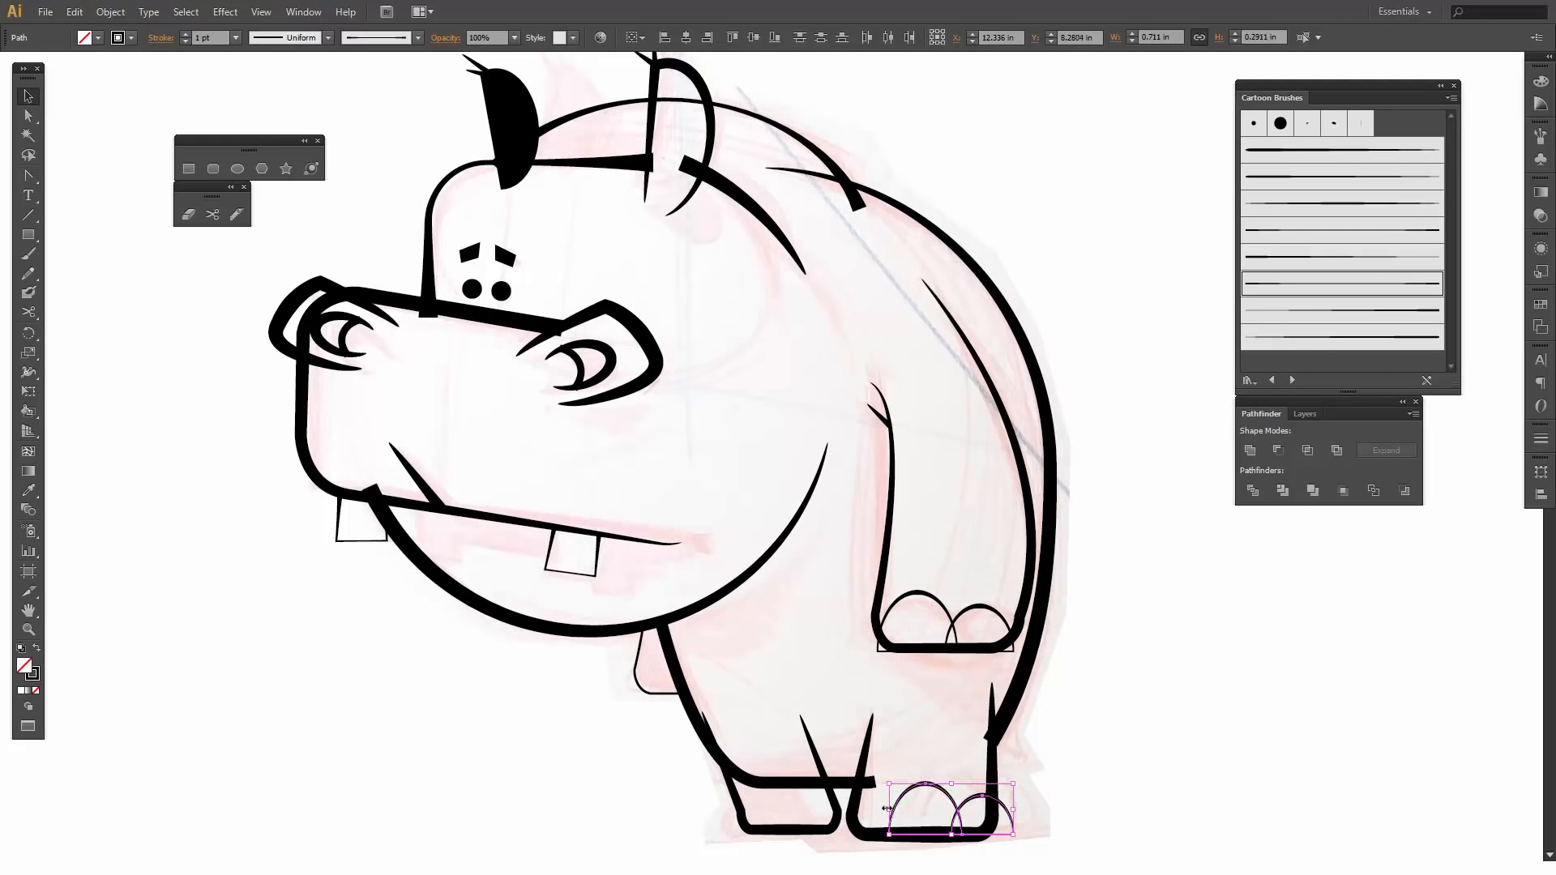
{"action": "left_click_drag", "start_coordinate": [887, 808], "coordinate": [884, 809]}
{"action": "left_click", "coordinate": [1104, 772]}
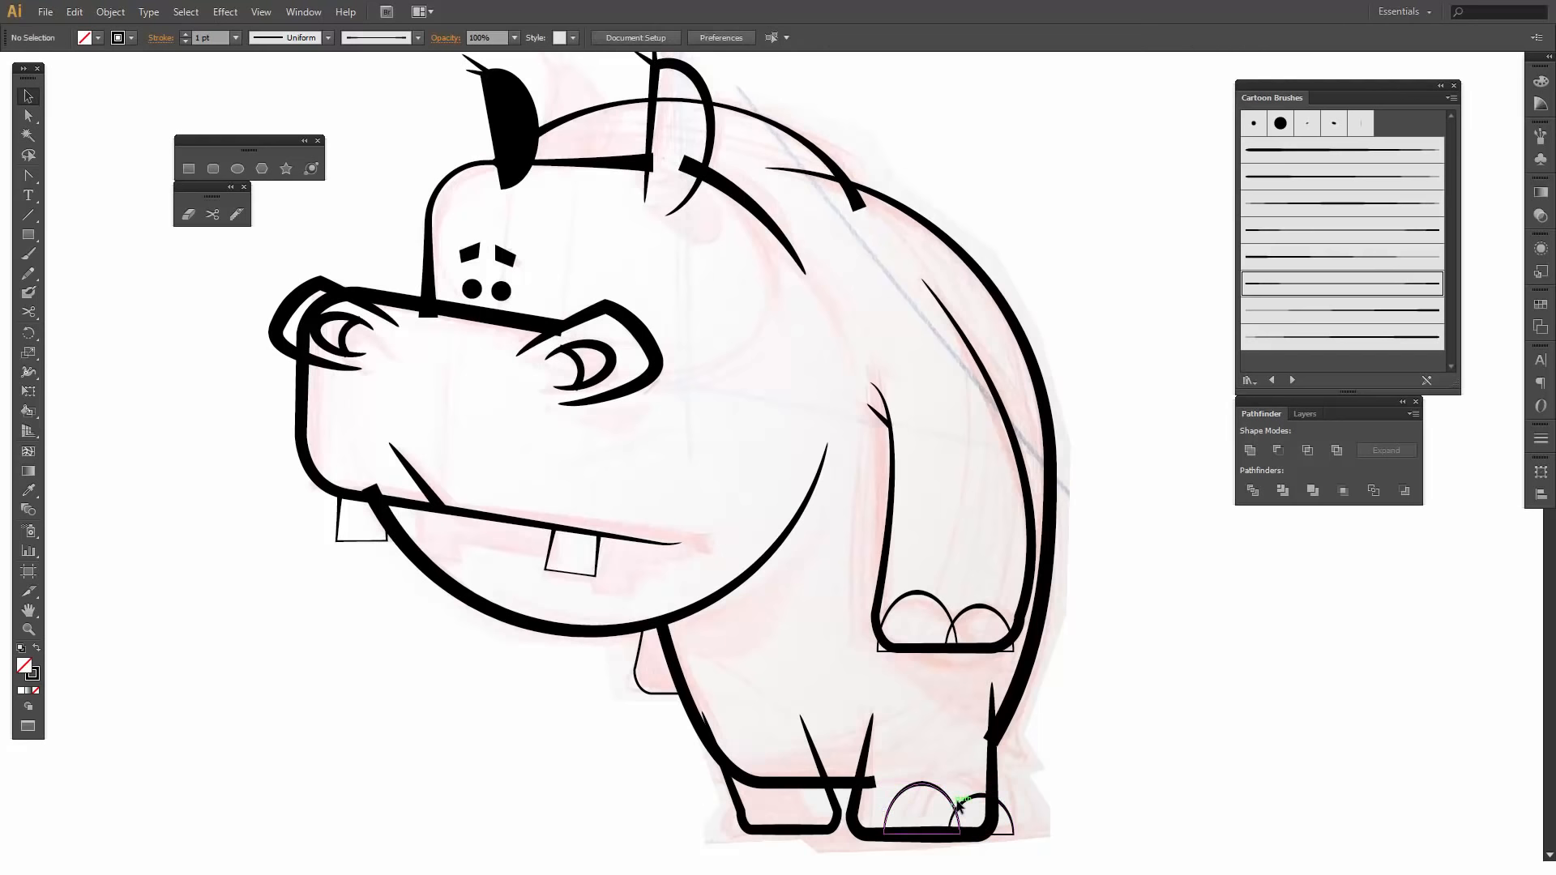
- Copy the small toenail onto the smaller foot at about 0.26 by 0.15 in and add a narrower copy overlapping the foot's outer edge
{"action": "left_click", "coordinate": [964, 804]}
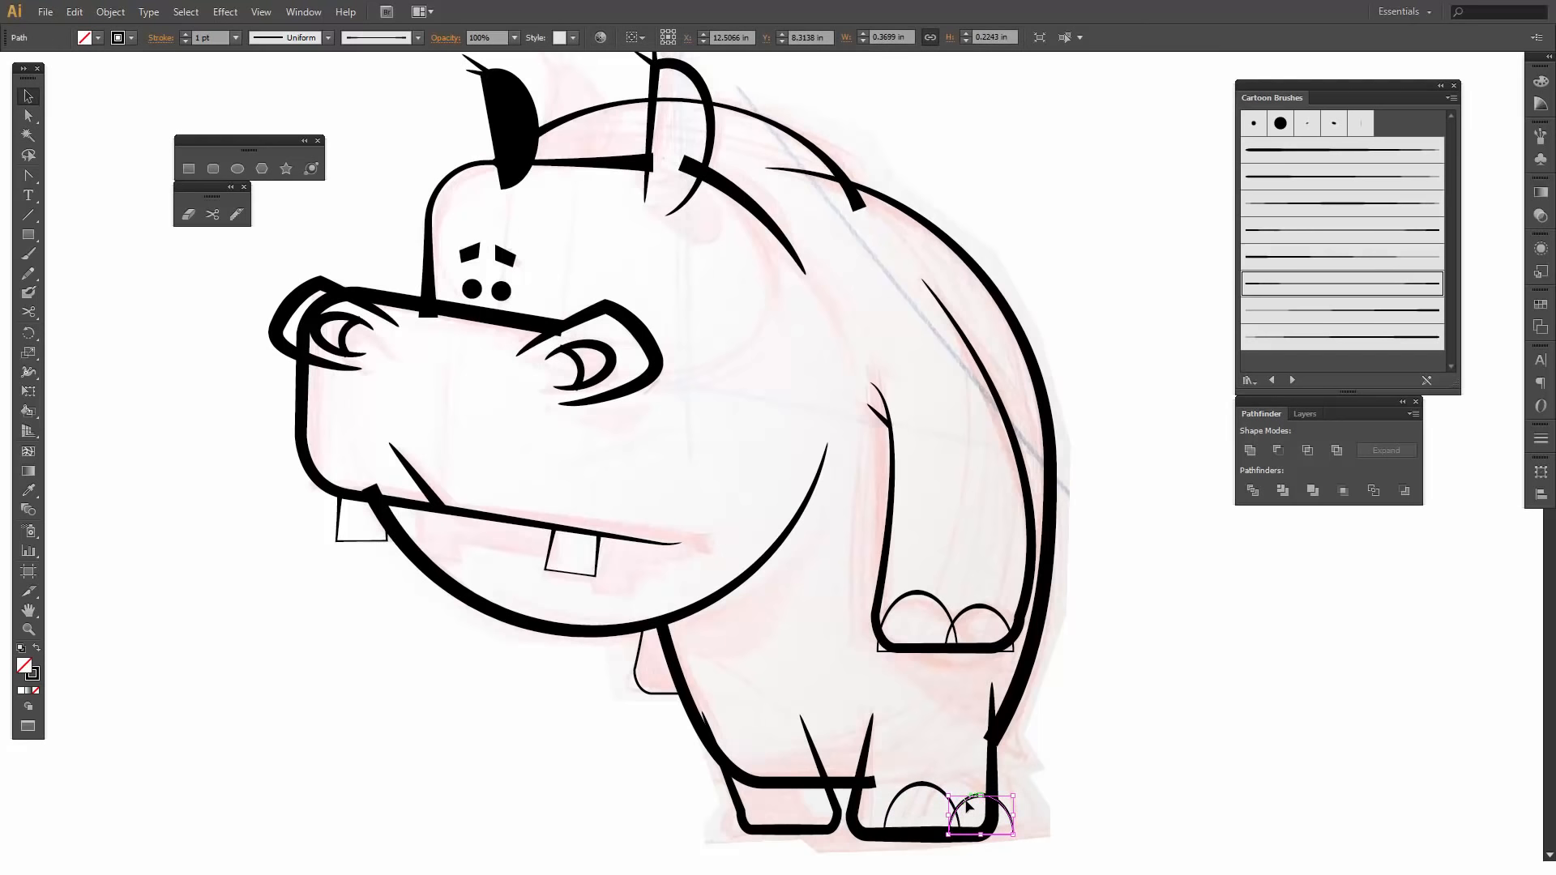
{"action": "left_click_drag", "start_coordinate": [970, 807], "coordinate": [769, 803]}
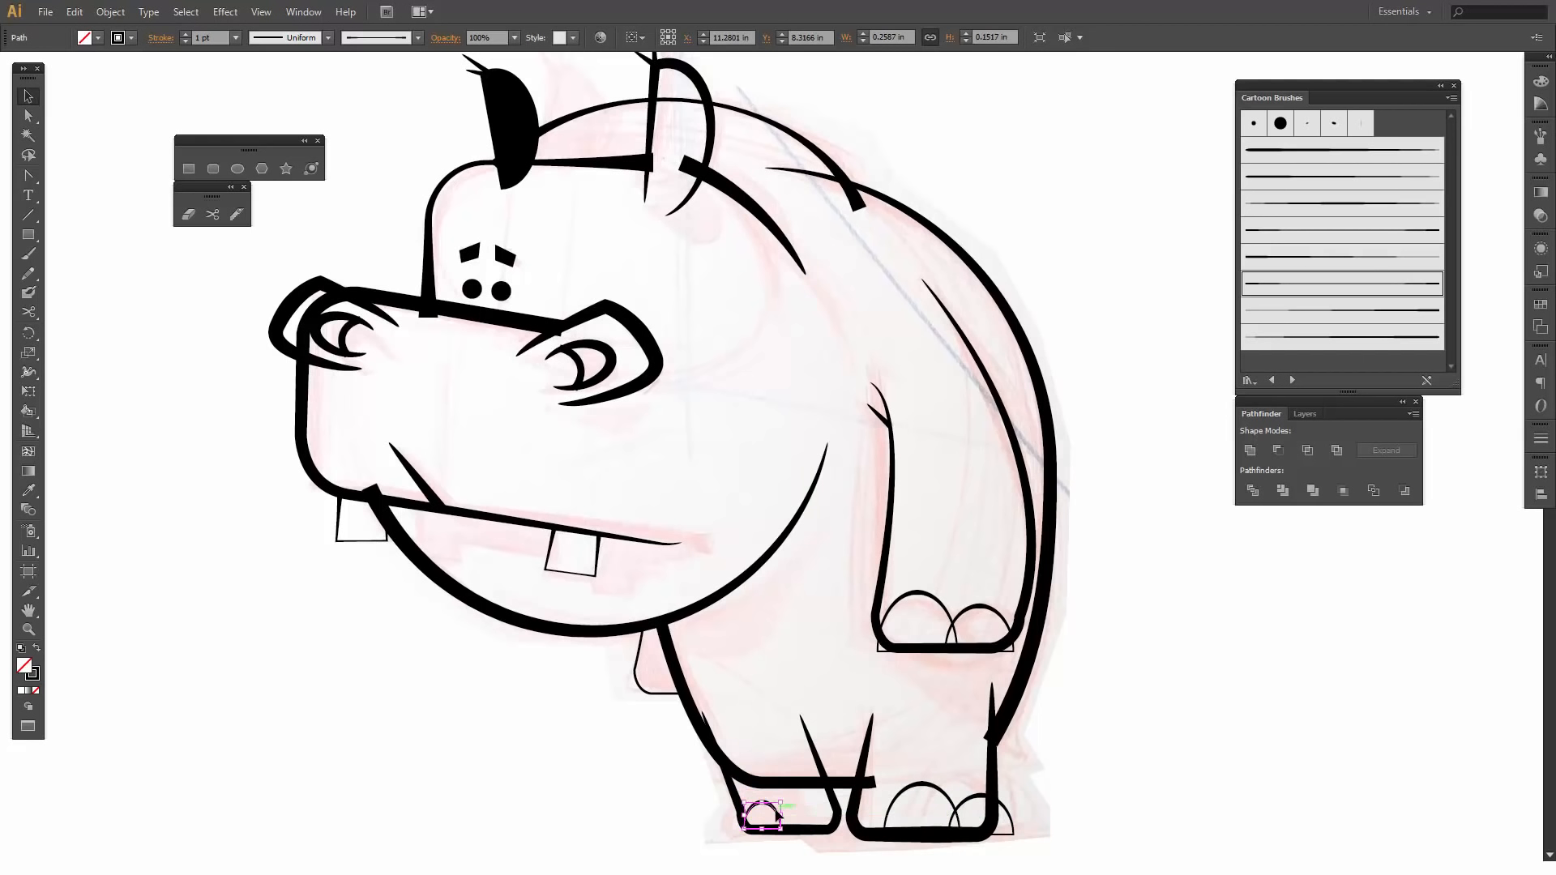
{"action": "left_click", "coordinate": [700, 814]}
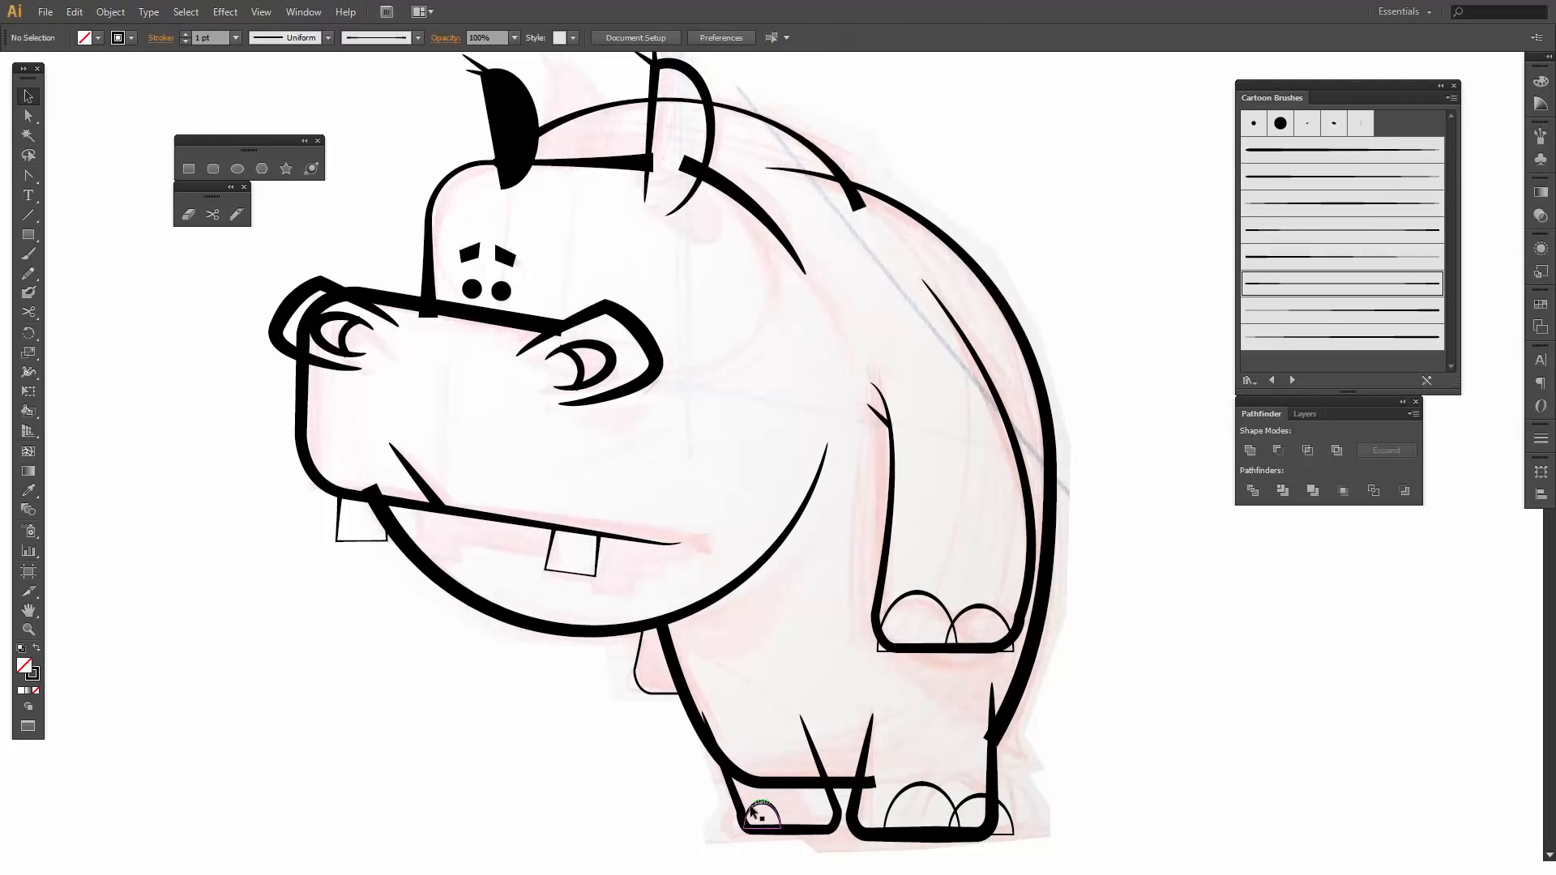
{"action": "left_click", "coordinate": [751, 811]}
{"action": "left_click_drag", "start_coordinate": [754, 813], "coordinate": [743, 812]}
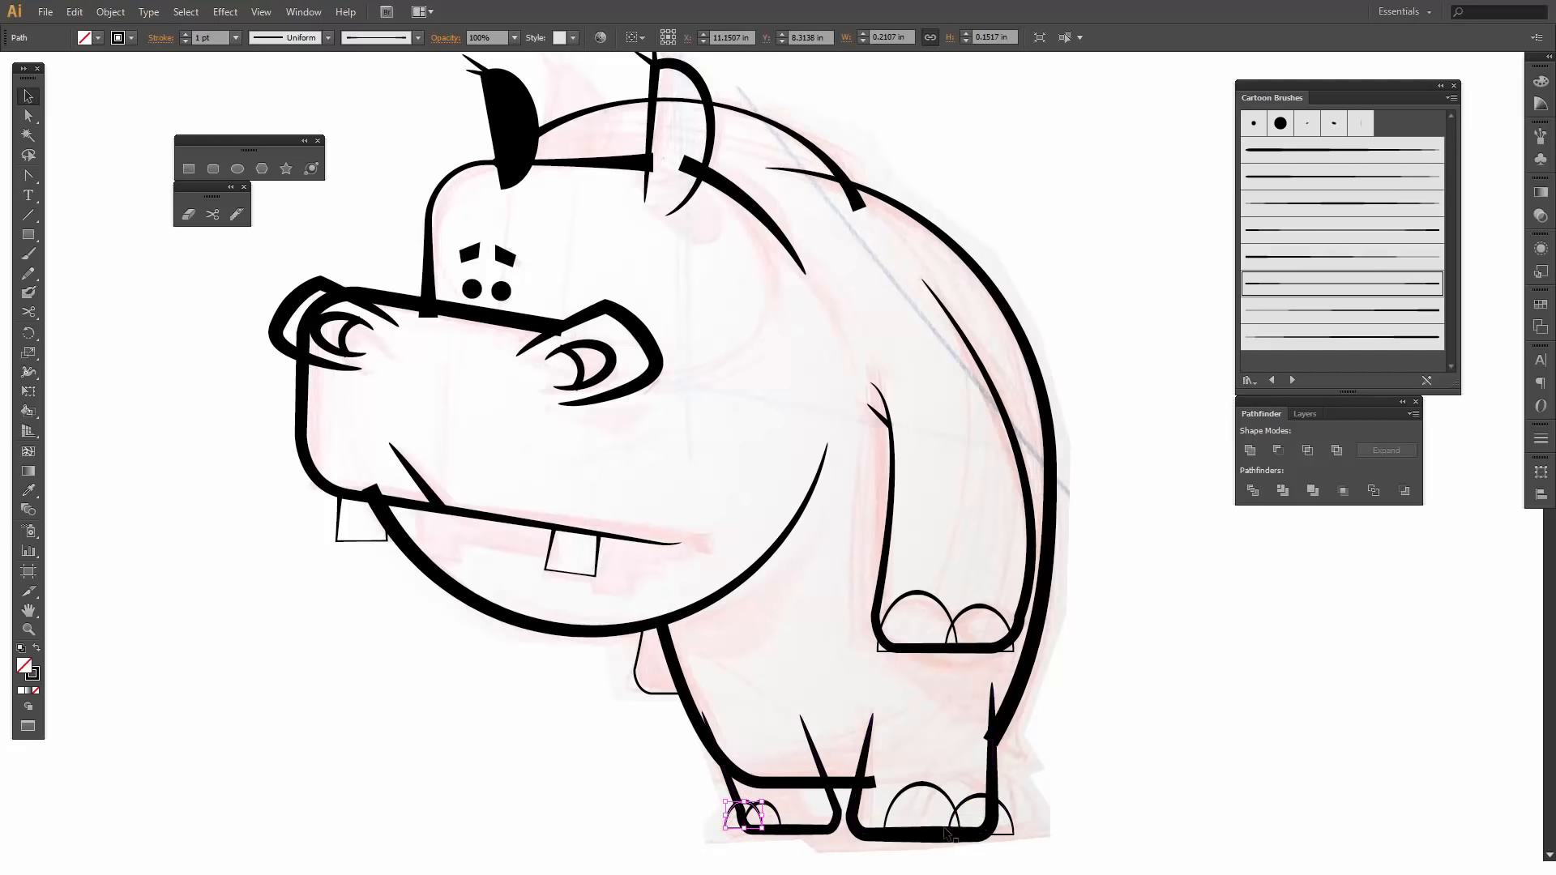
- Narrow the small toenail on the larger foot slightly and shift the large toenail a little toward it
{"action": "left_click", "coordinate": [1005, 813]}
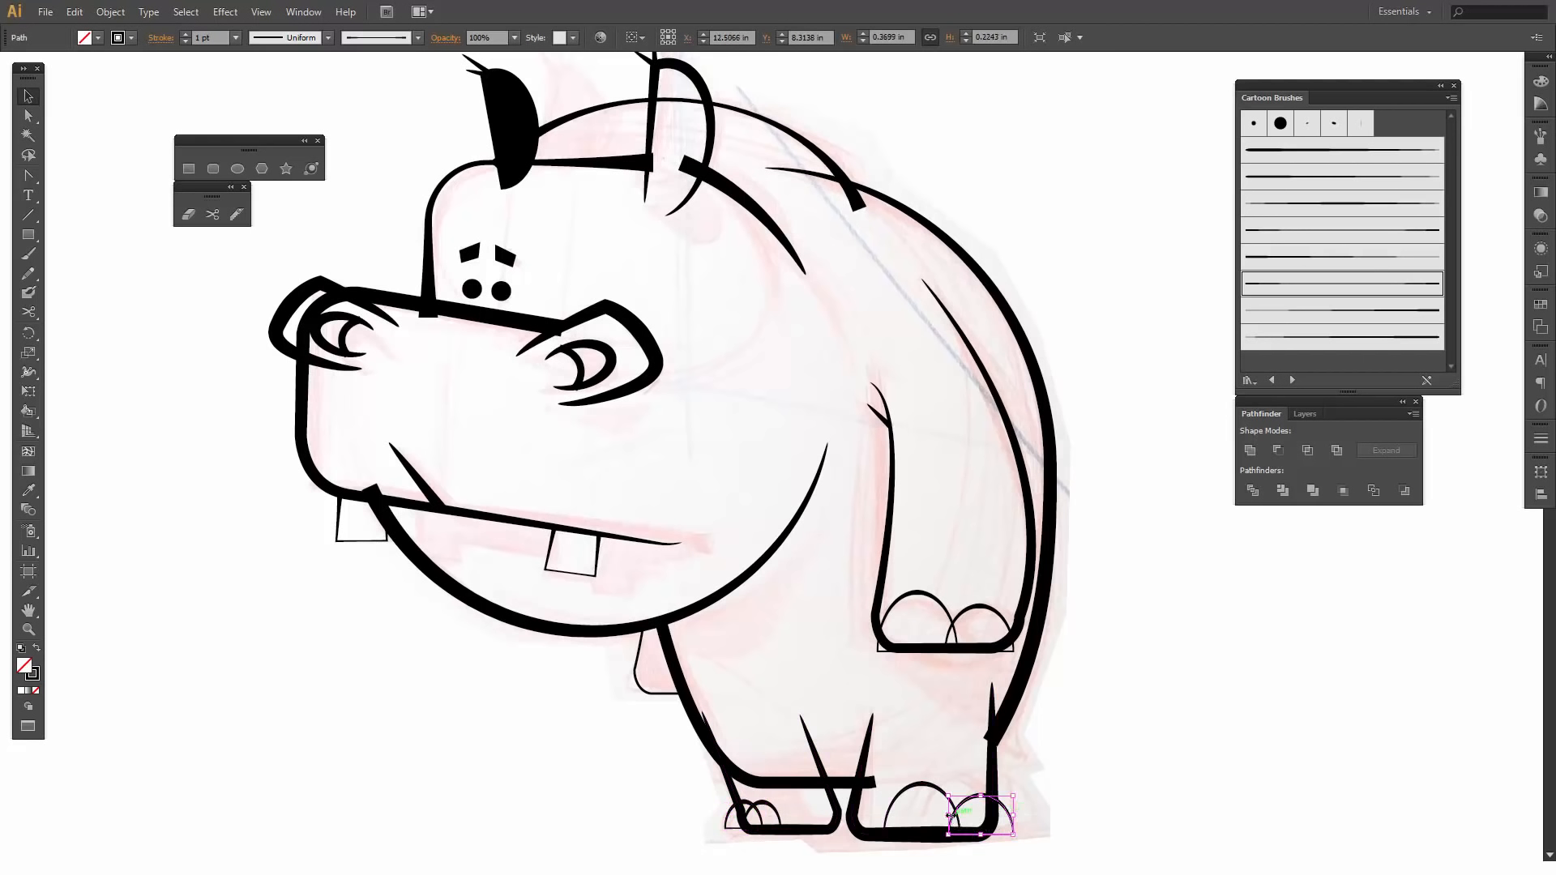
{"action": "left_click_drag", "start_coordinate": [951, 816], "coordinate": [962, 815]}
{"action": "left_click", "coordinate": [993, 843]}
{"action": "left_click", "coordinate": [938, 800]}
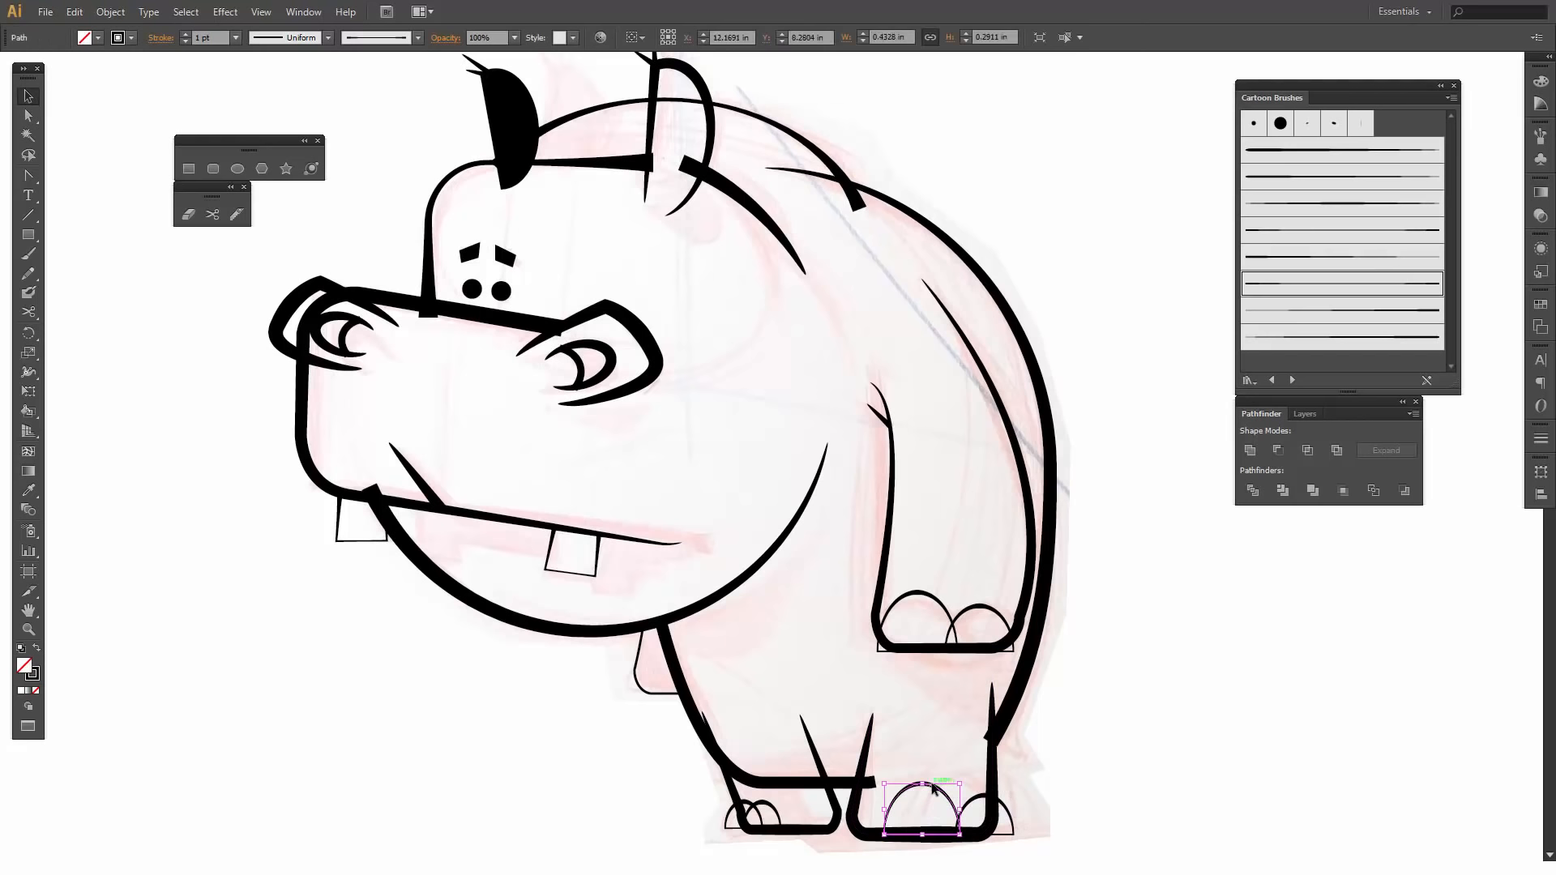
{"action": "left_click_drag", "start_coordinate": [937, 788], "coordinate": [950, 790]}
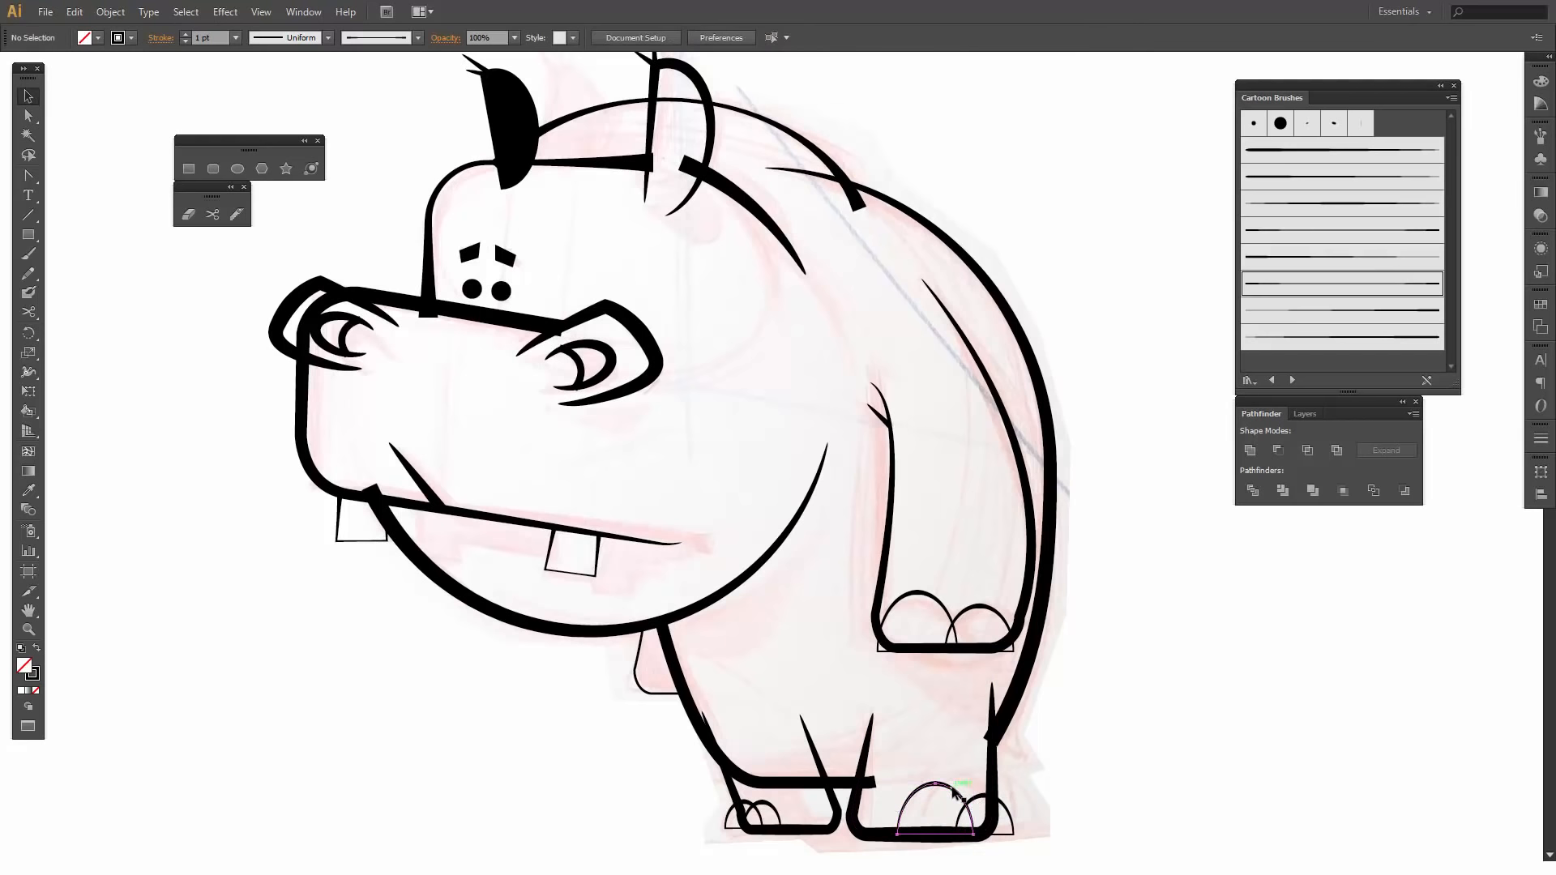
- Set the stroke weight to 2 pt on the large toenail of the larger foot and on the large hand nail
{"action": "left_click", "coordinate": [183, 32]}
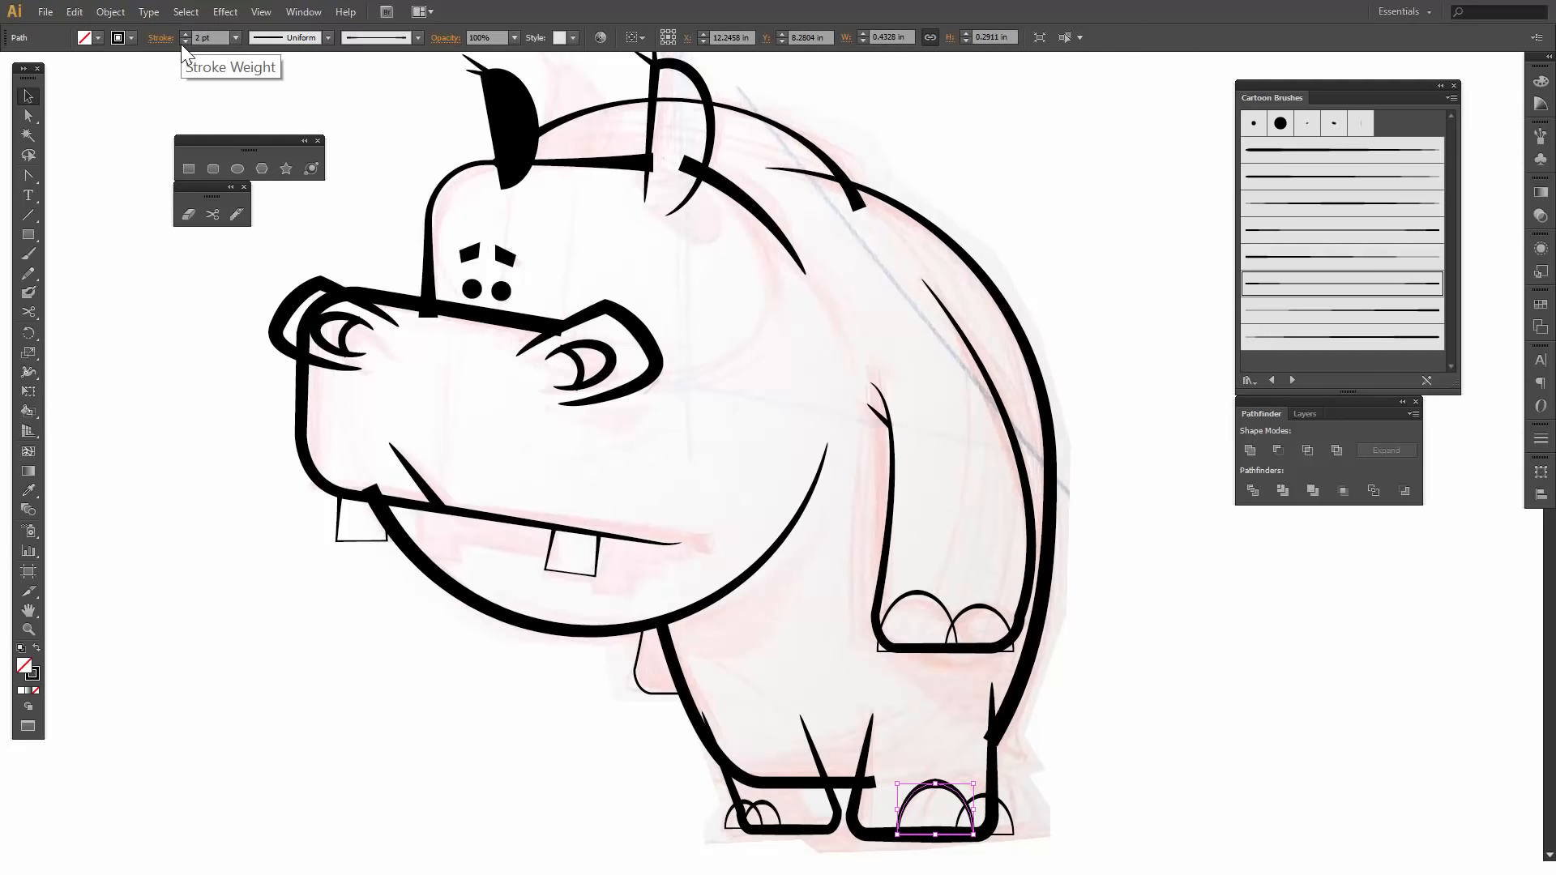
{"action": "left_click", "coordinate": [916, 596]}
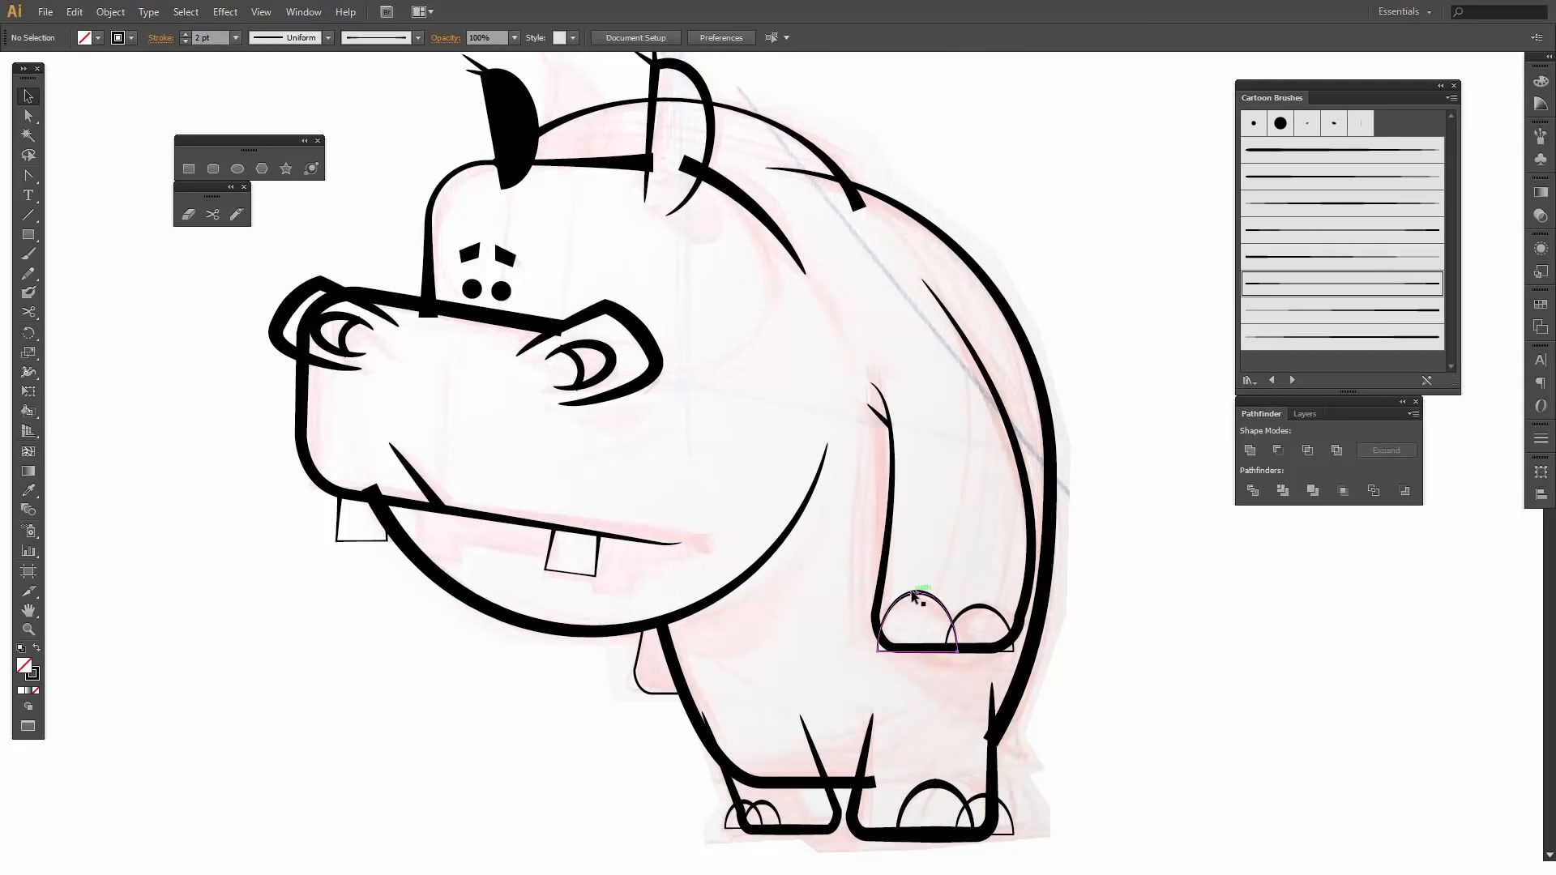
{"action": "left_click", "coordinate": [185, 33]}
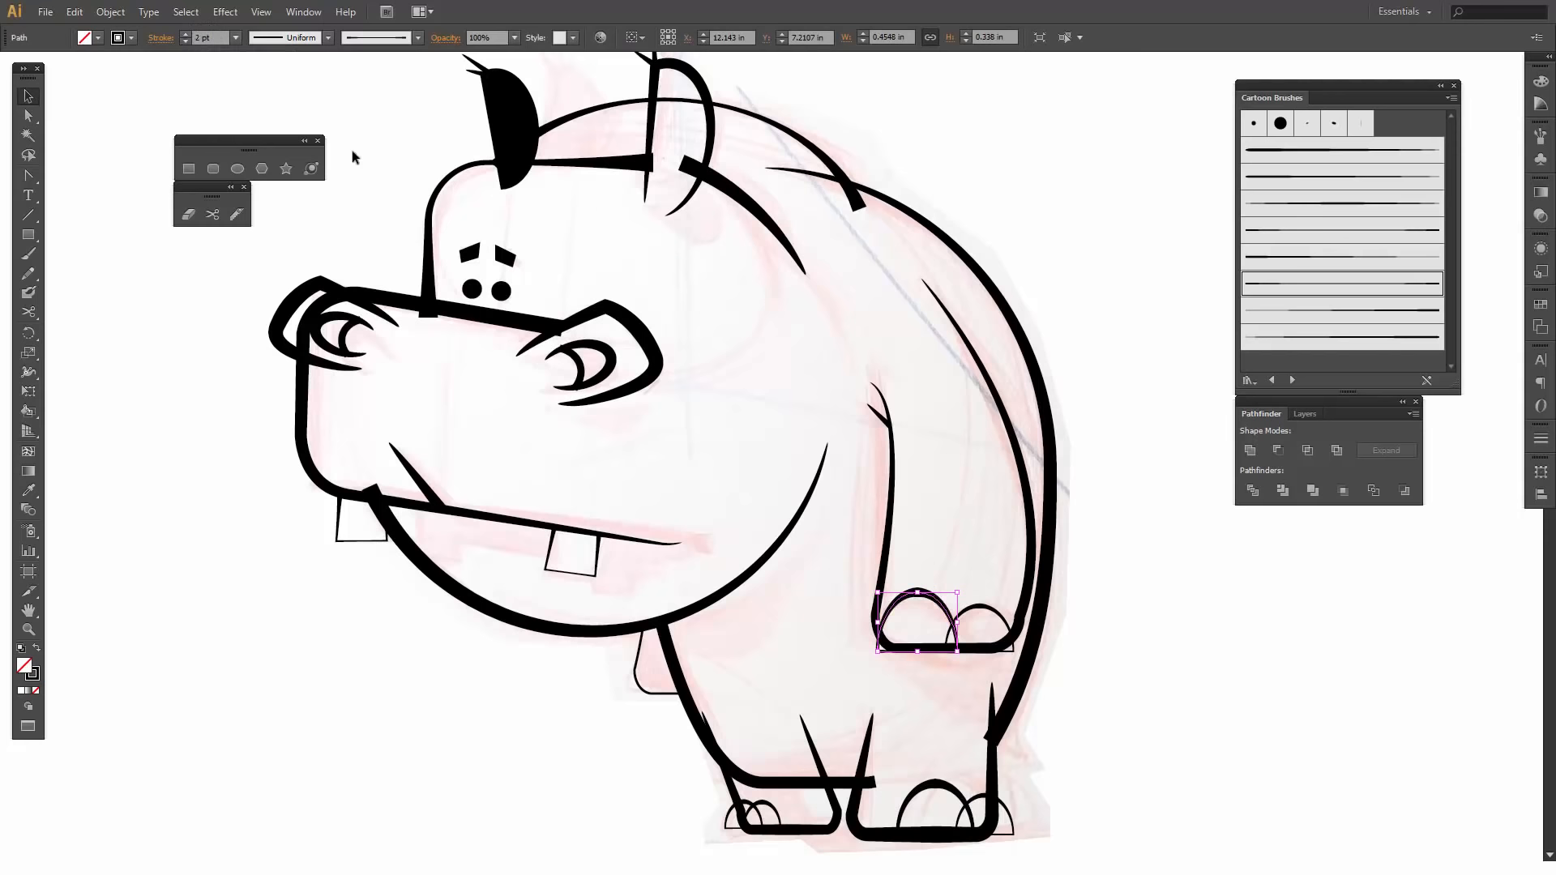
- Deselect the hand nail and save the document
{"action": "left_click", "coordinate": [1118, 506]}
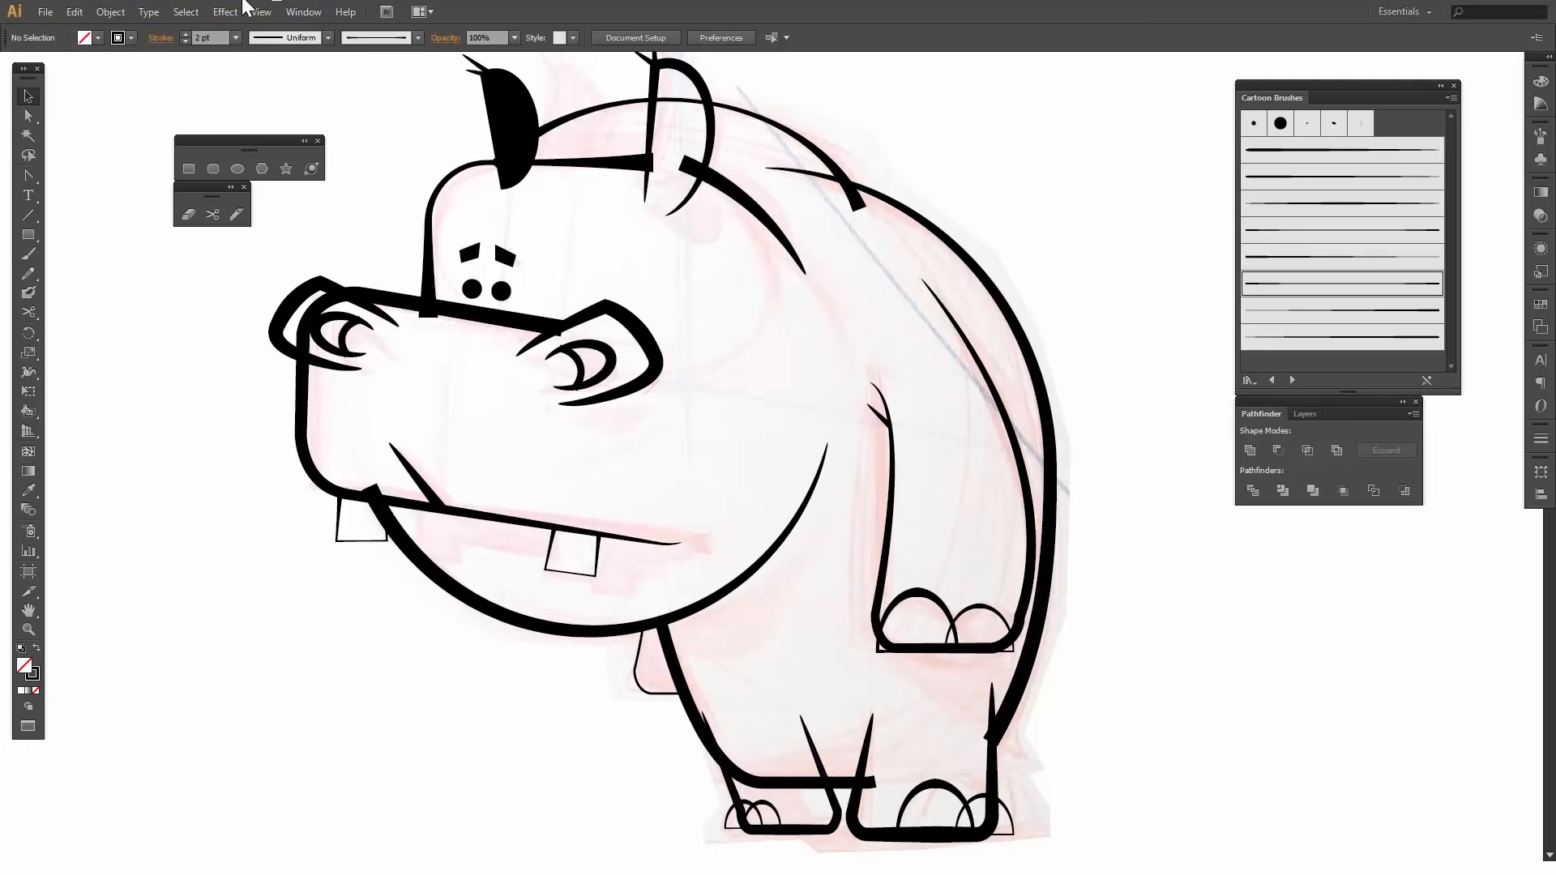
{"action": "left_click", "coordinate": [46, 12]}
{"action": "left_click", "coordinate": [94, 194]}
- Select all artwork on the INKING layer and expand its appearance
{"action": "left_click", "coordinate": [1305, 412]}
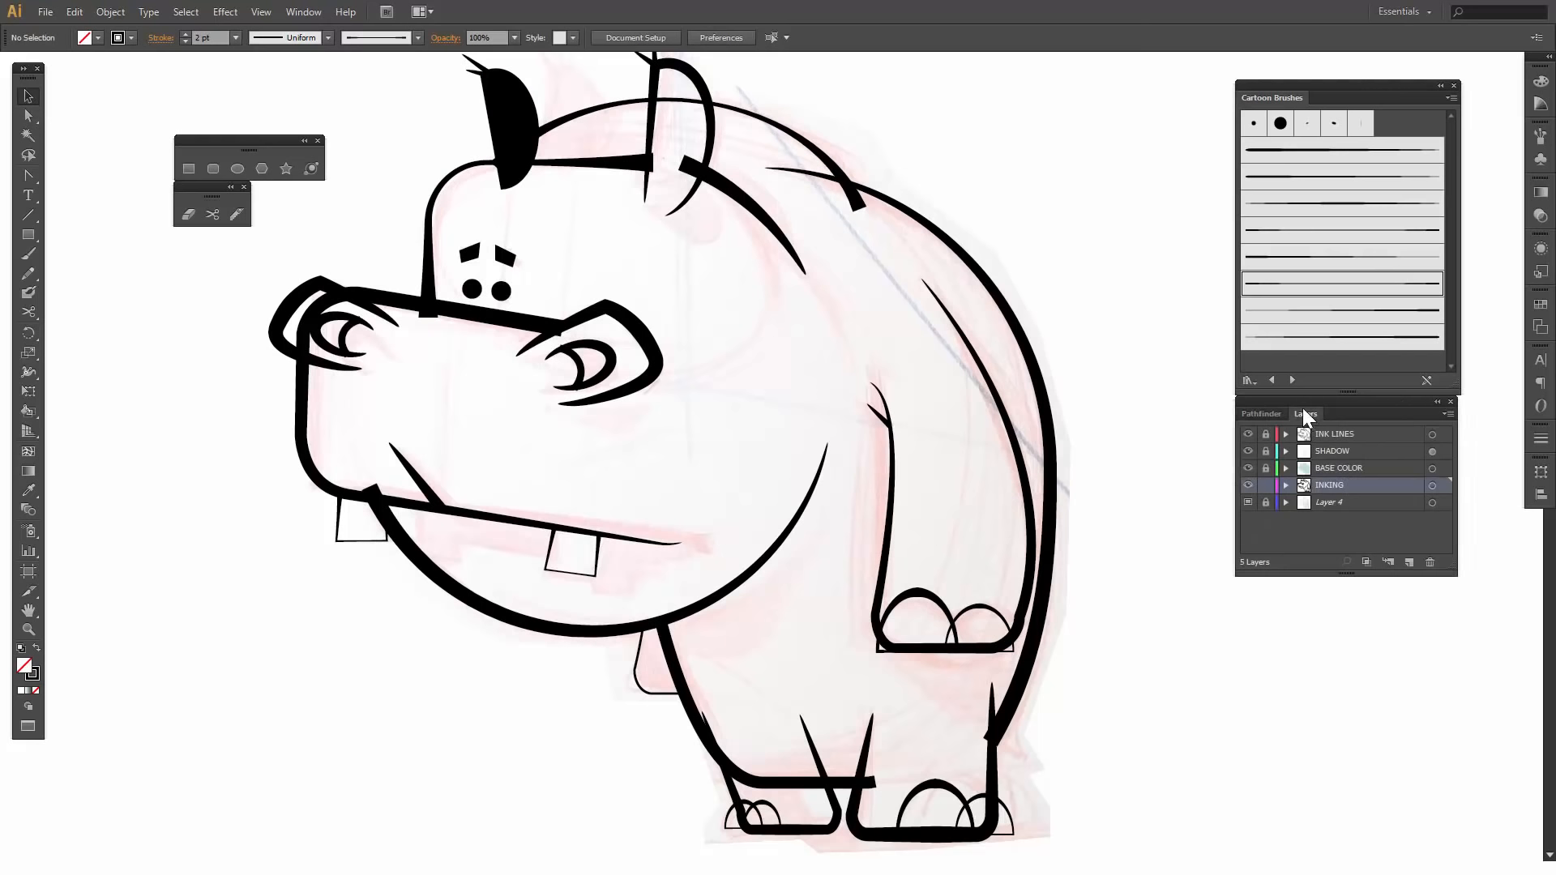
{"action": "left_click", "coordinate": [1432, 487]}
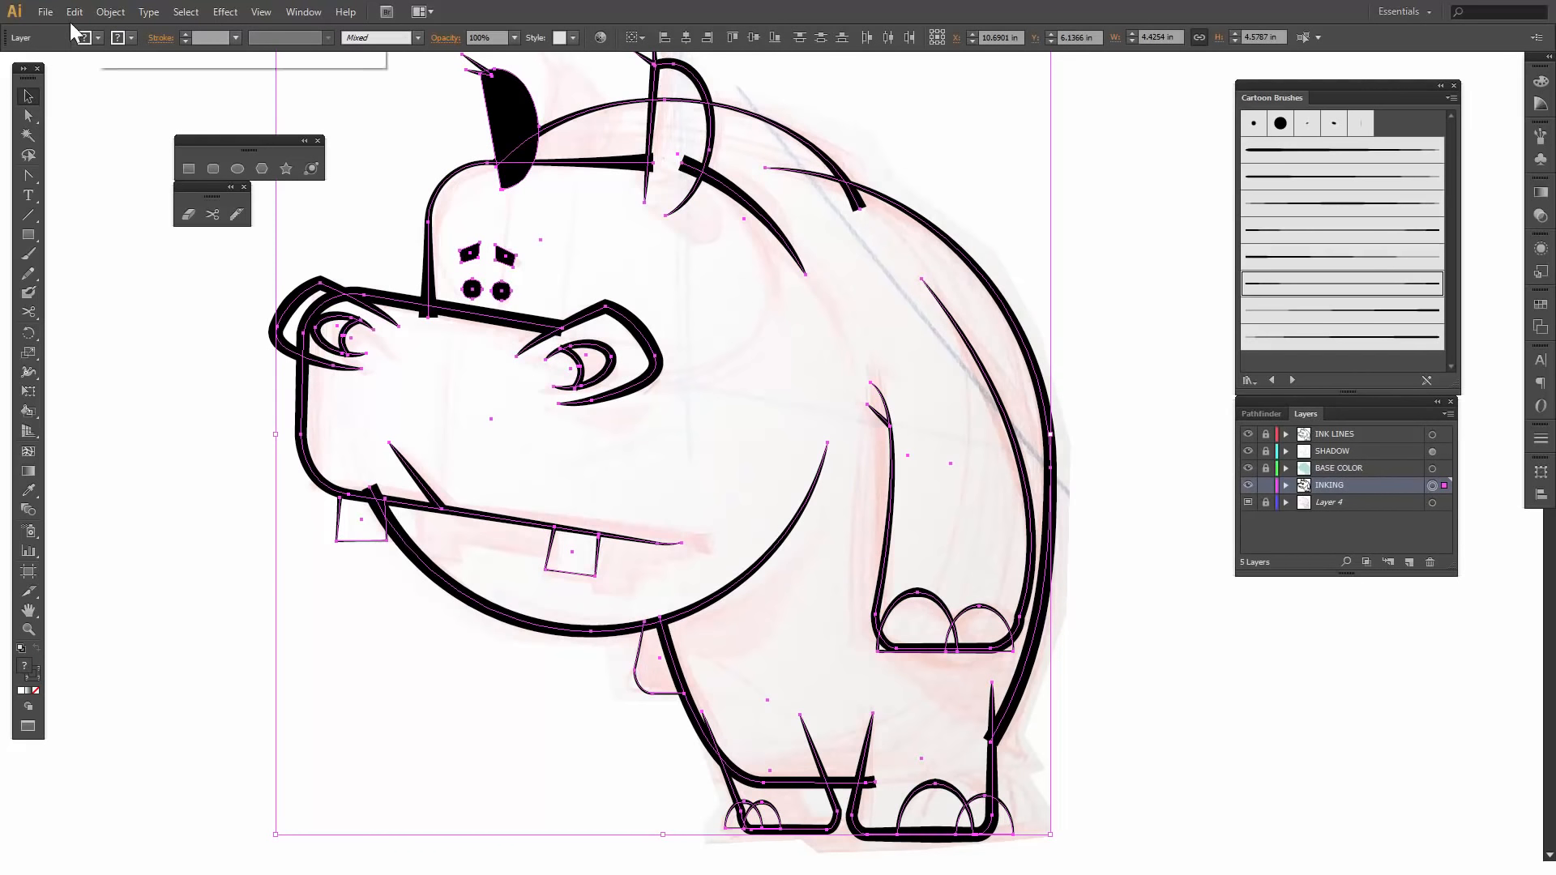
{"action": "left_click", "coordinate": [106, 14]}
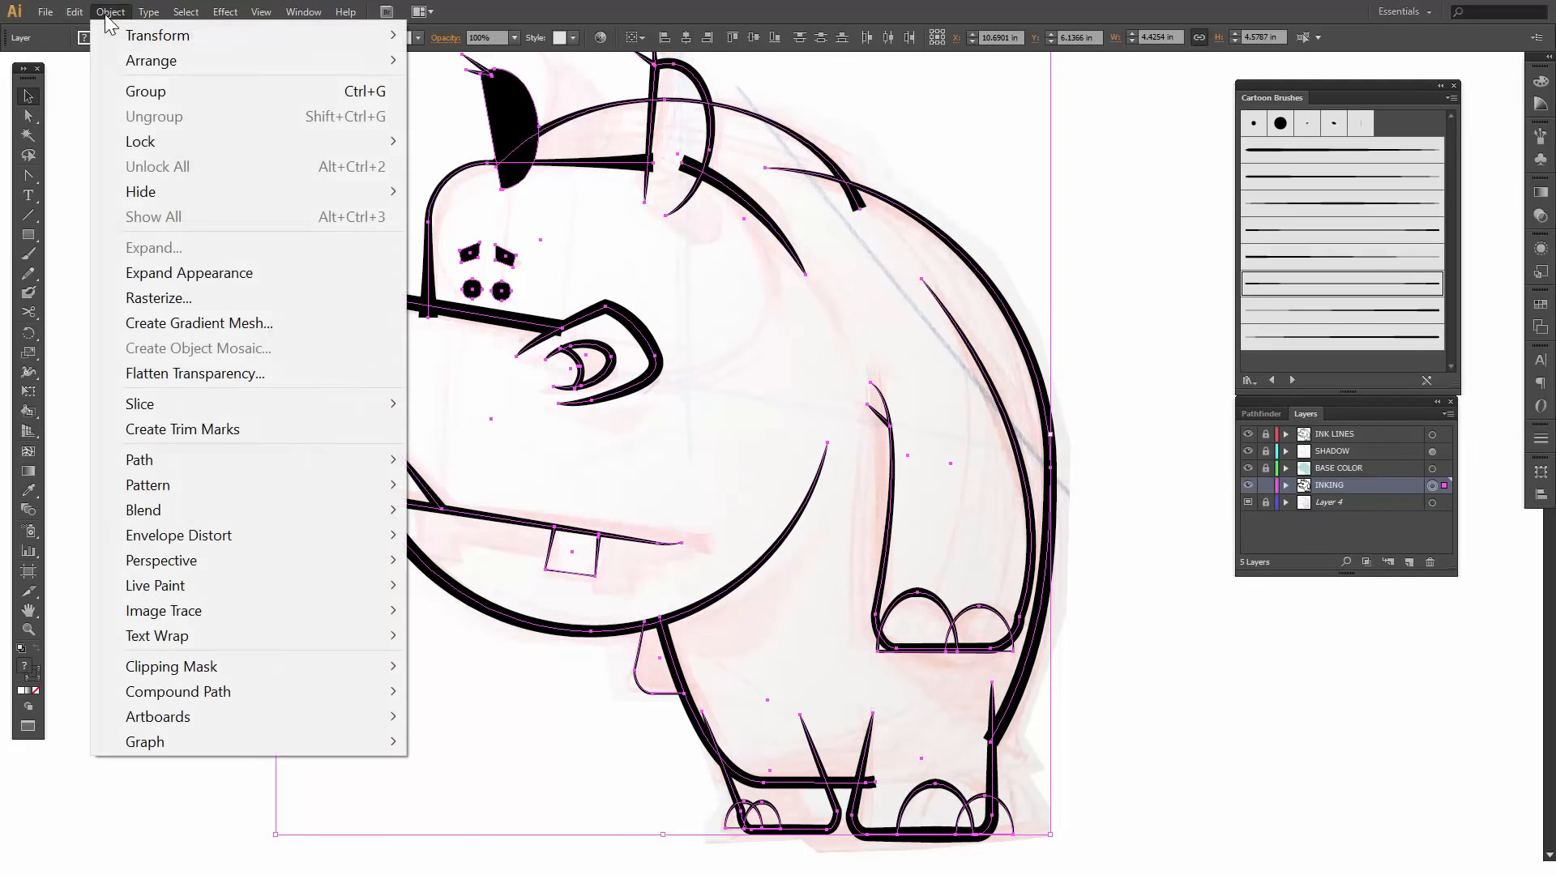
{"action": "left_click", "coordinate": [206, 272]}
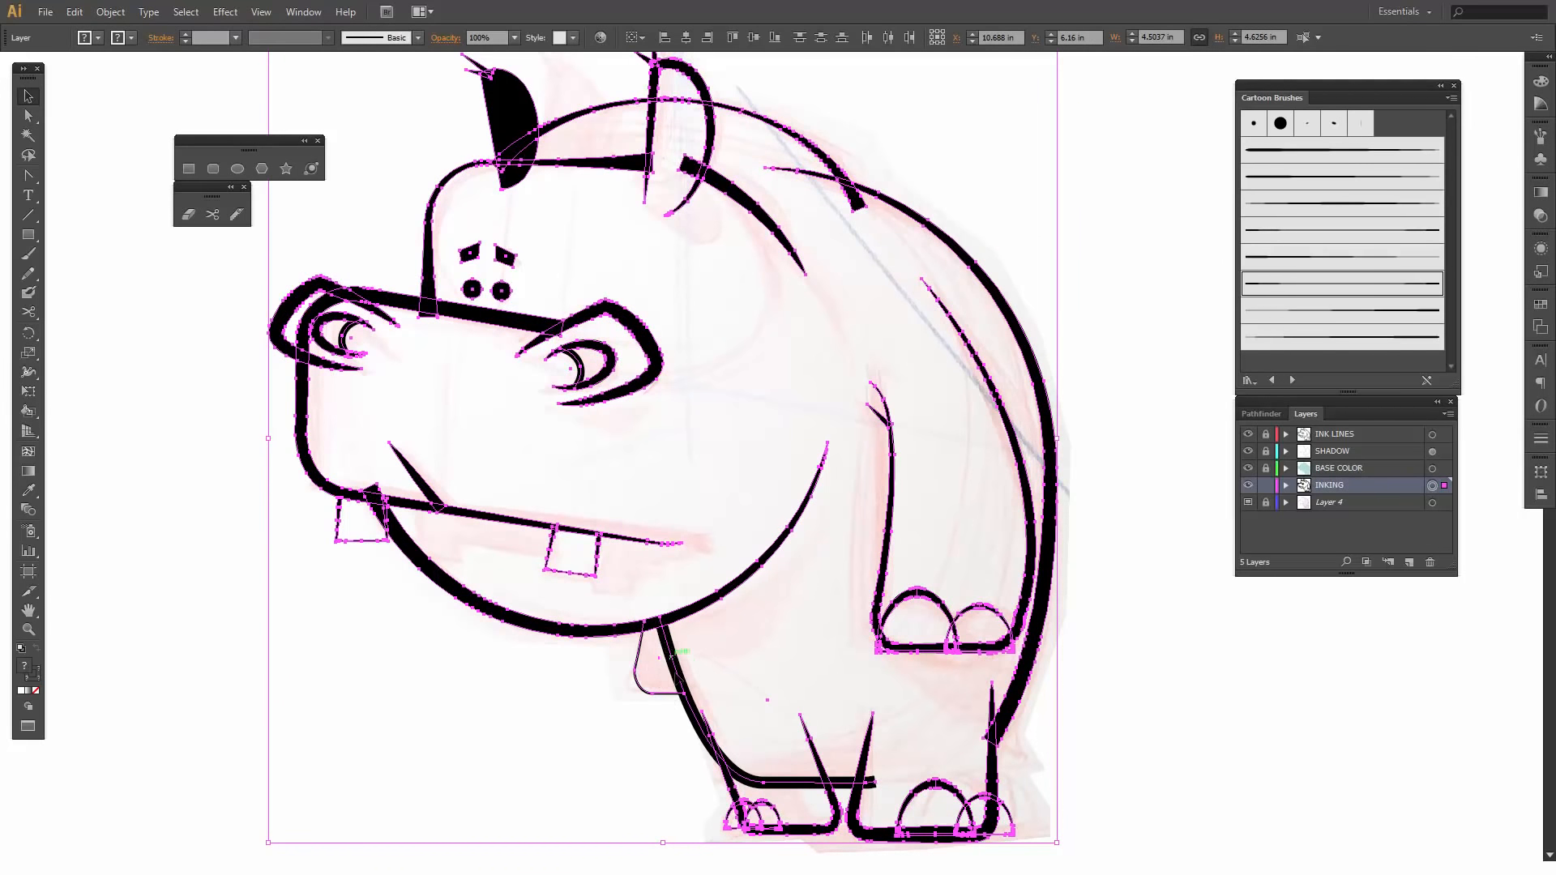
- Expand the selected inking artwork with Fill and Stroke enabled, then clear the selection
{"action": "left_click", "coordinate": [110, 12]}
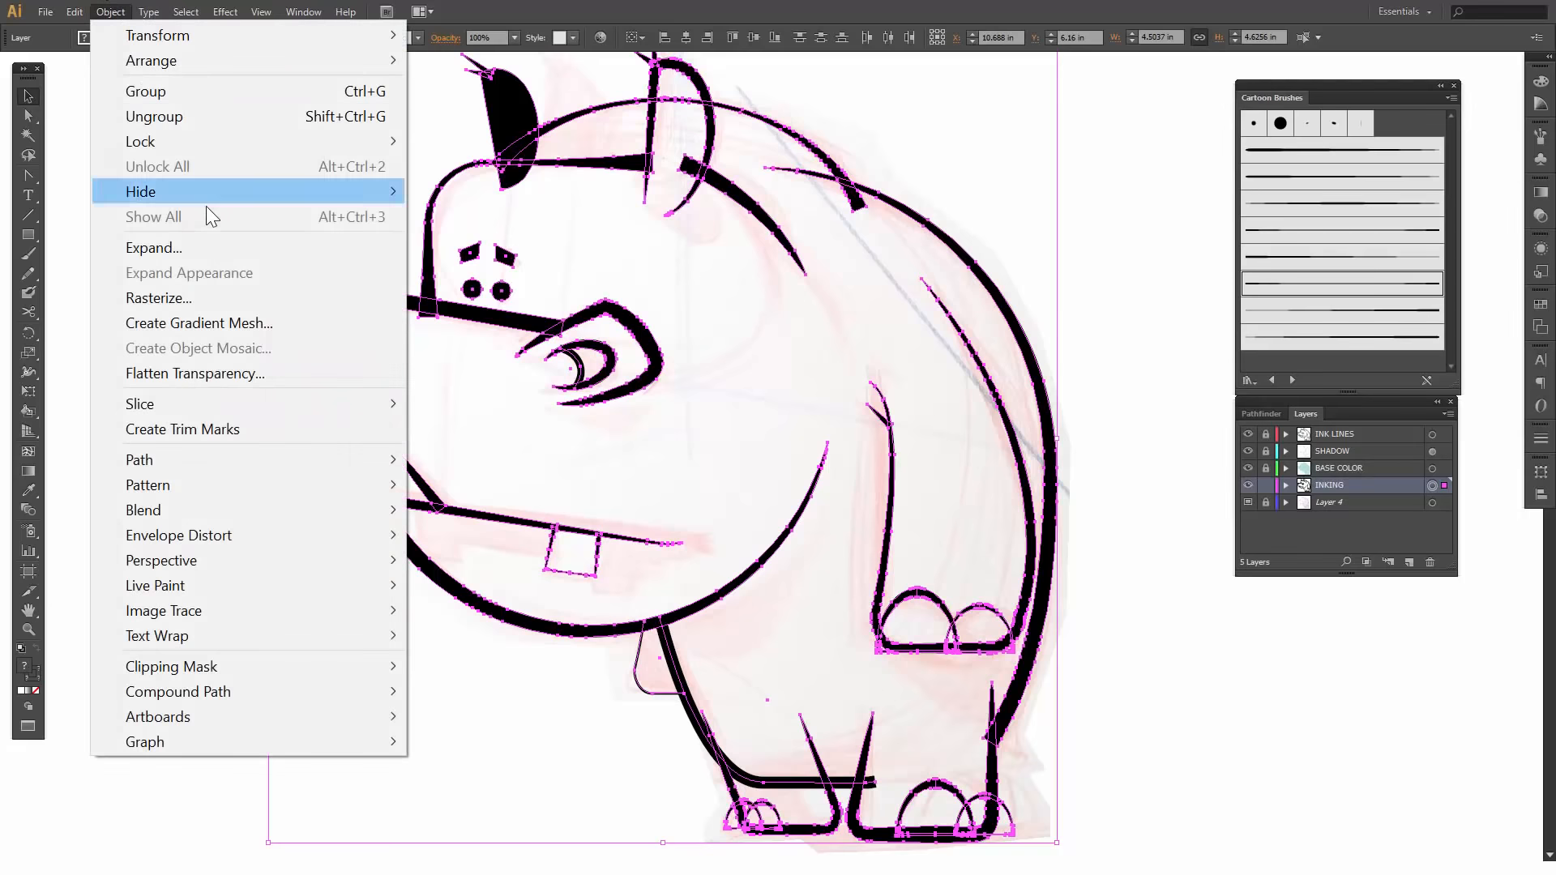
{"action": "left_click", "coordinate": [170, 248]}
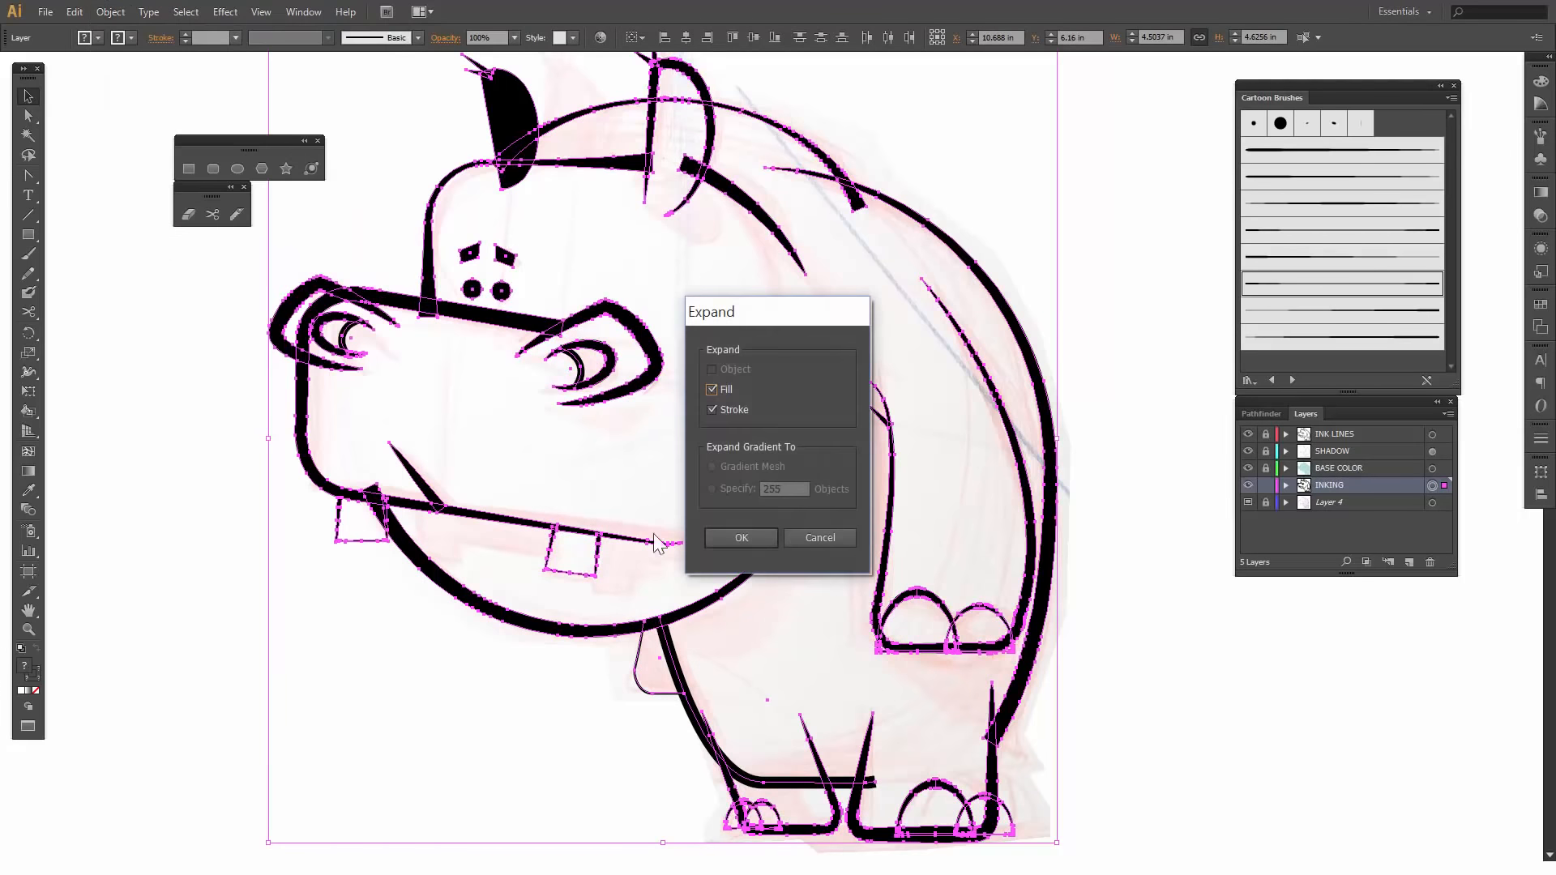
{"action": "left_click", "coordinate": [729, 537]}
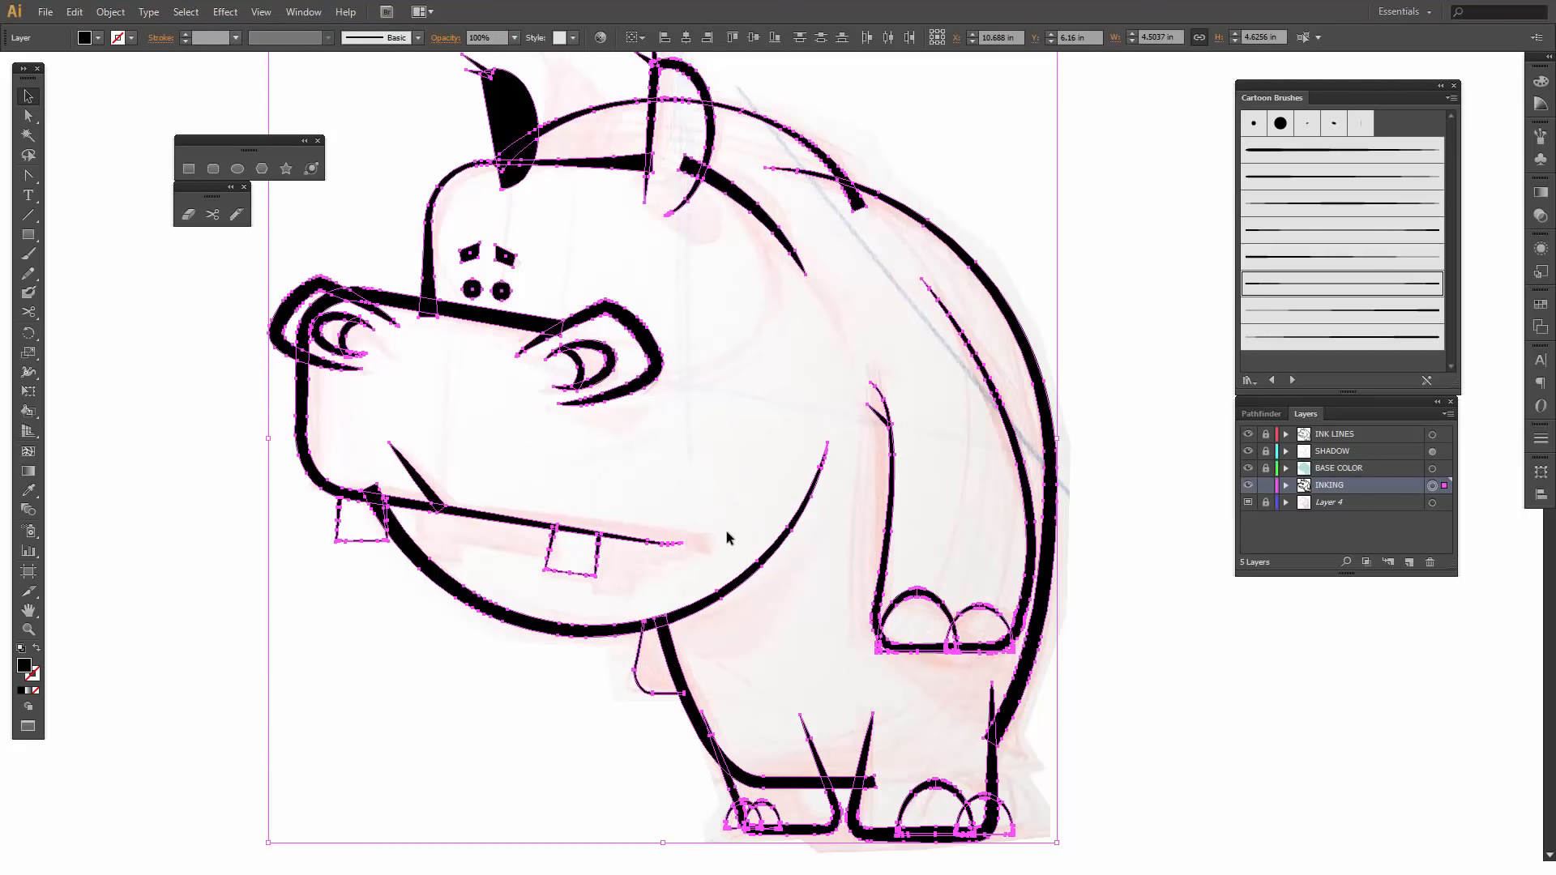
{"action": "left_click", "coordinate": [470, 374]}
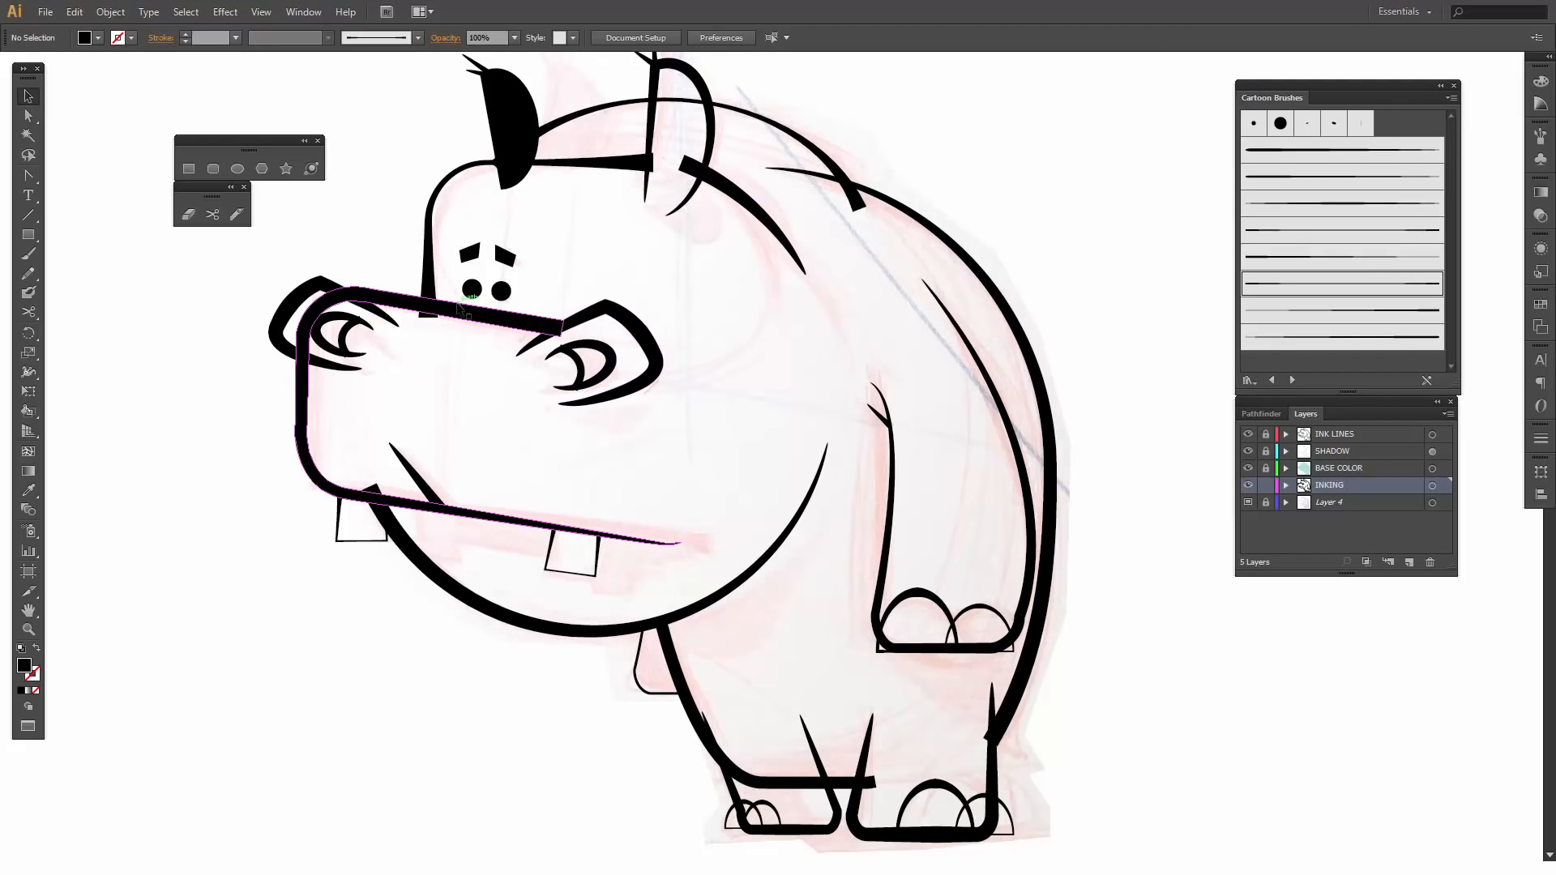
- Erase the blunt end of the arc behind the head where it sticks out past the solid black ear
{"action": "key", "text": "z"}
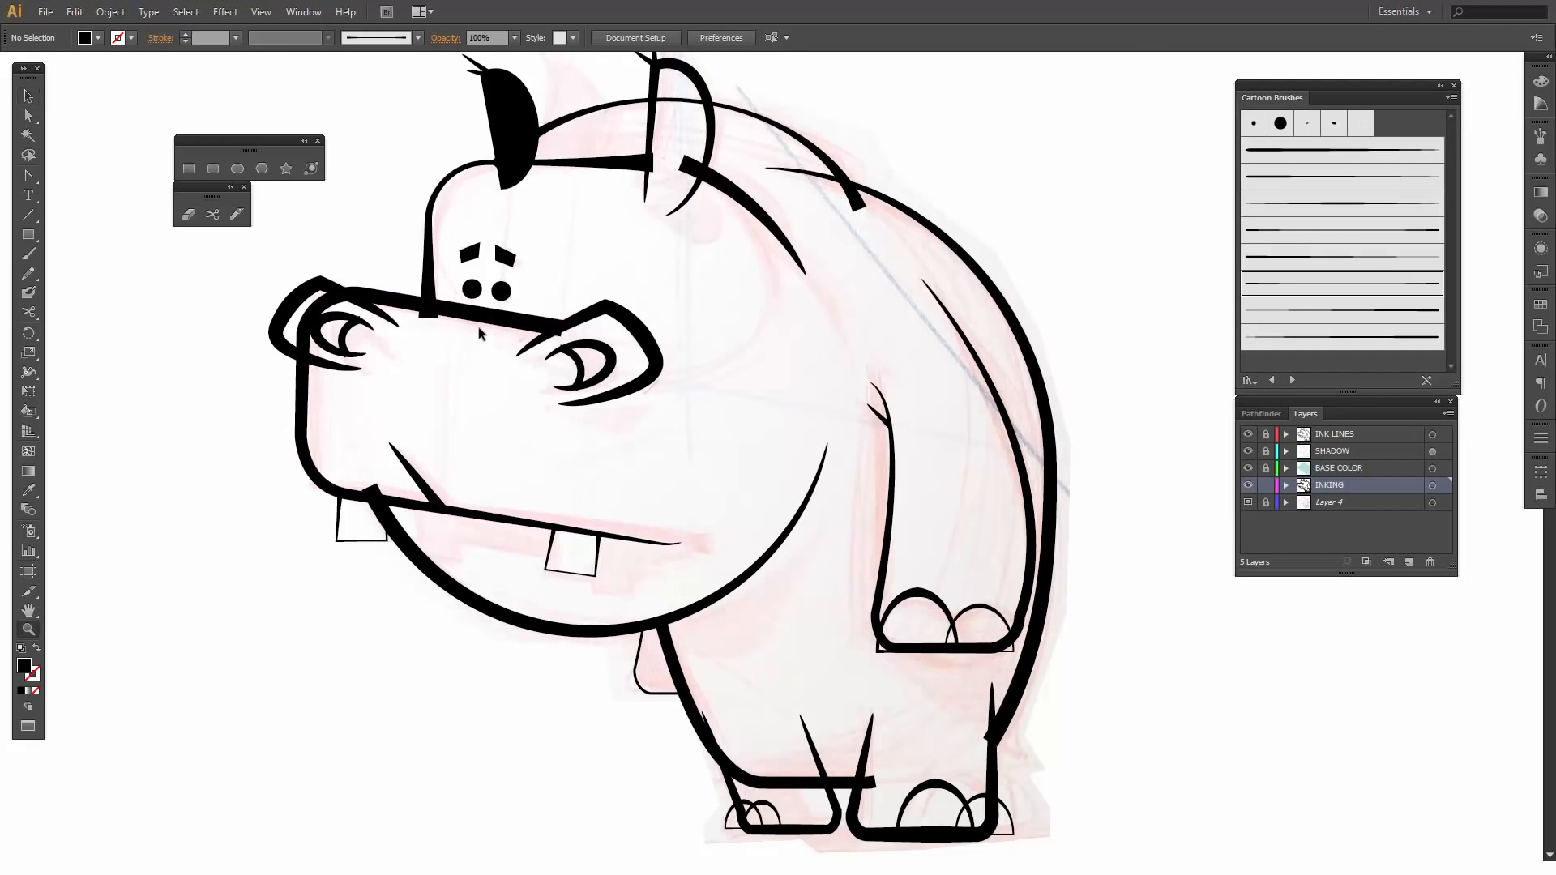
{"action": "left_click_drag", "start_coordinate": [555, 99], "coordinate": [762, 227]}
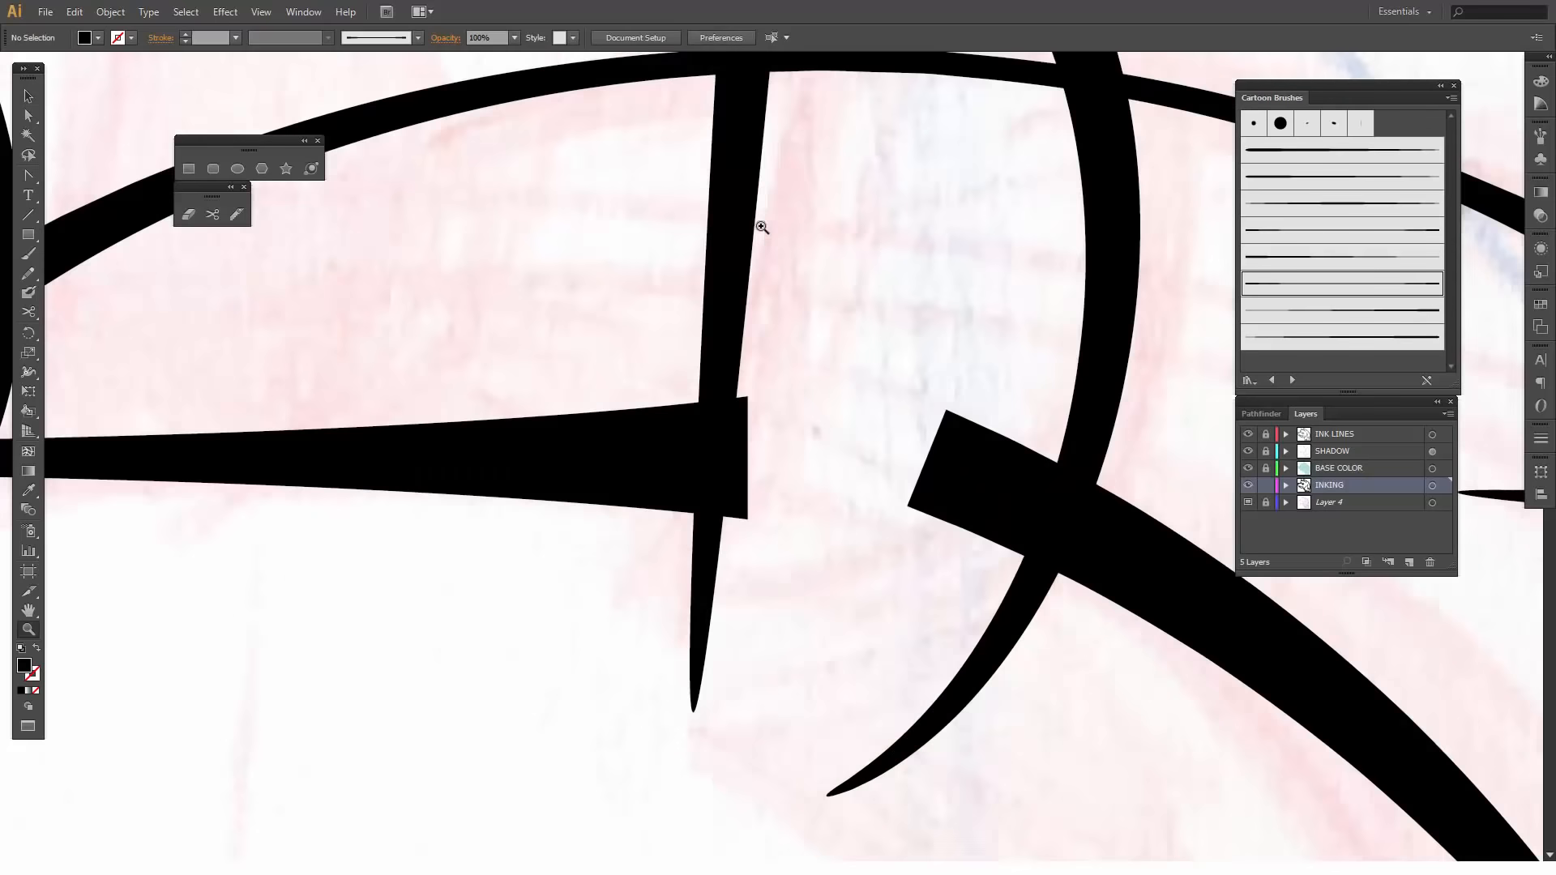
{"action": "left_click_drag", "start_coordinate": [858, 216], "coordinate": [826, 291]}
{"action": "key", "text": "ctrl+minus"}
{"action": "key", "text": "ctrl+minus"}
{"action": "key", "text": "ctrl+minus"}
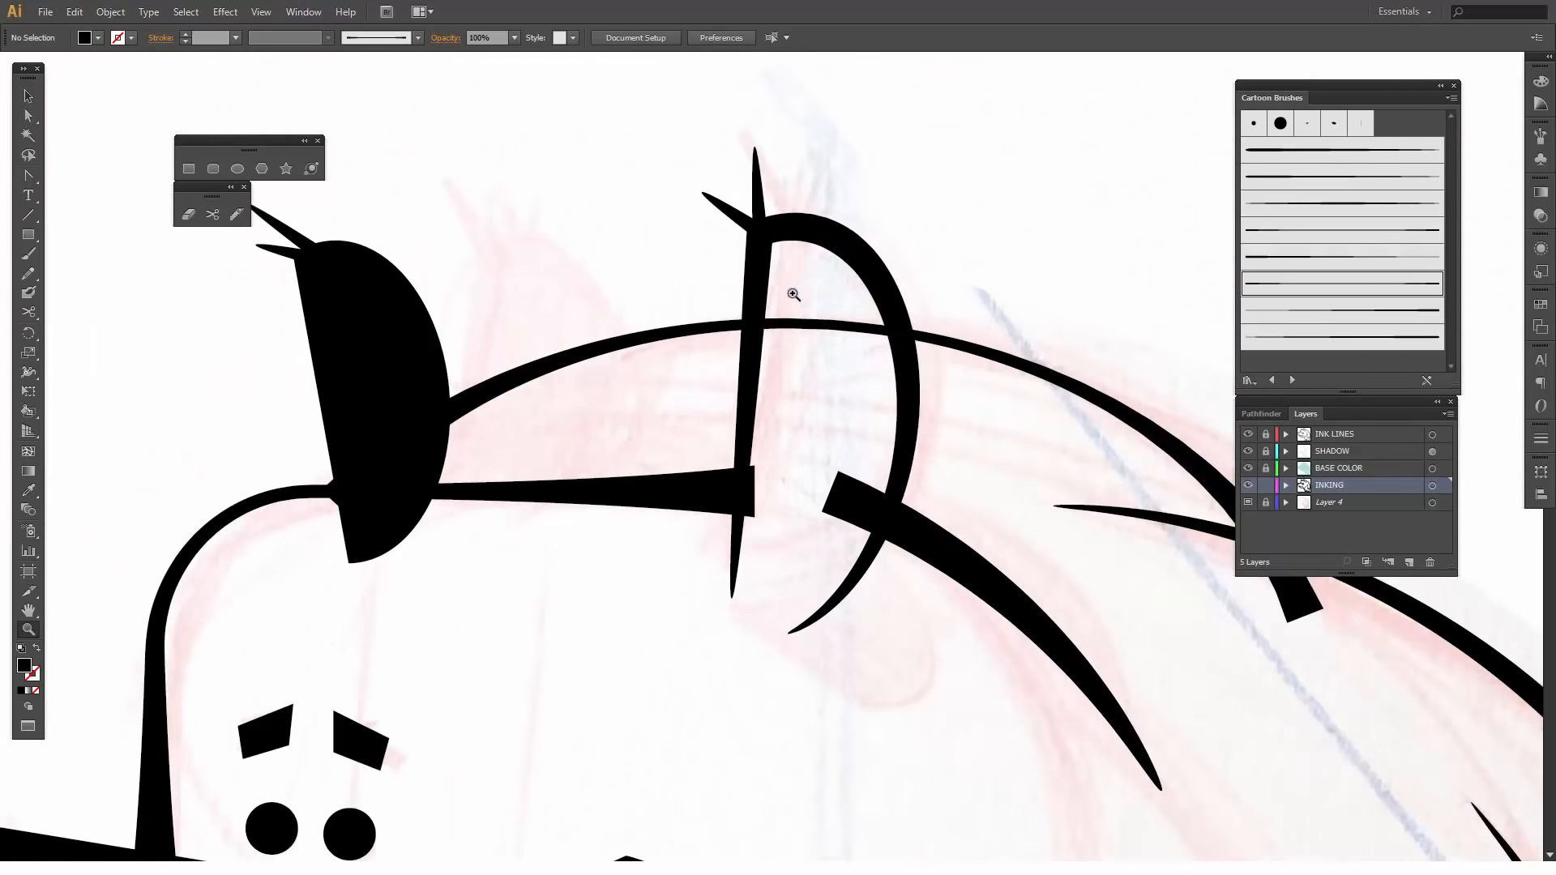
{"action": "key", "text": "v"}
{"action": "left_click", "coordinate": [646, 344]}
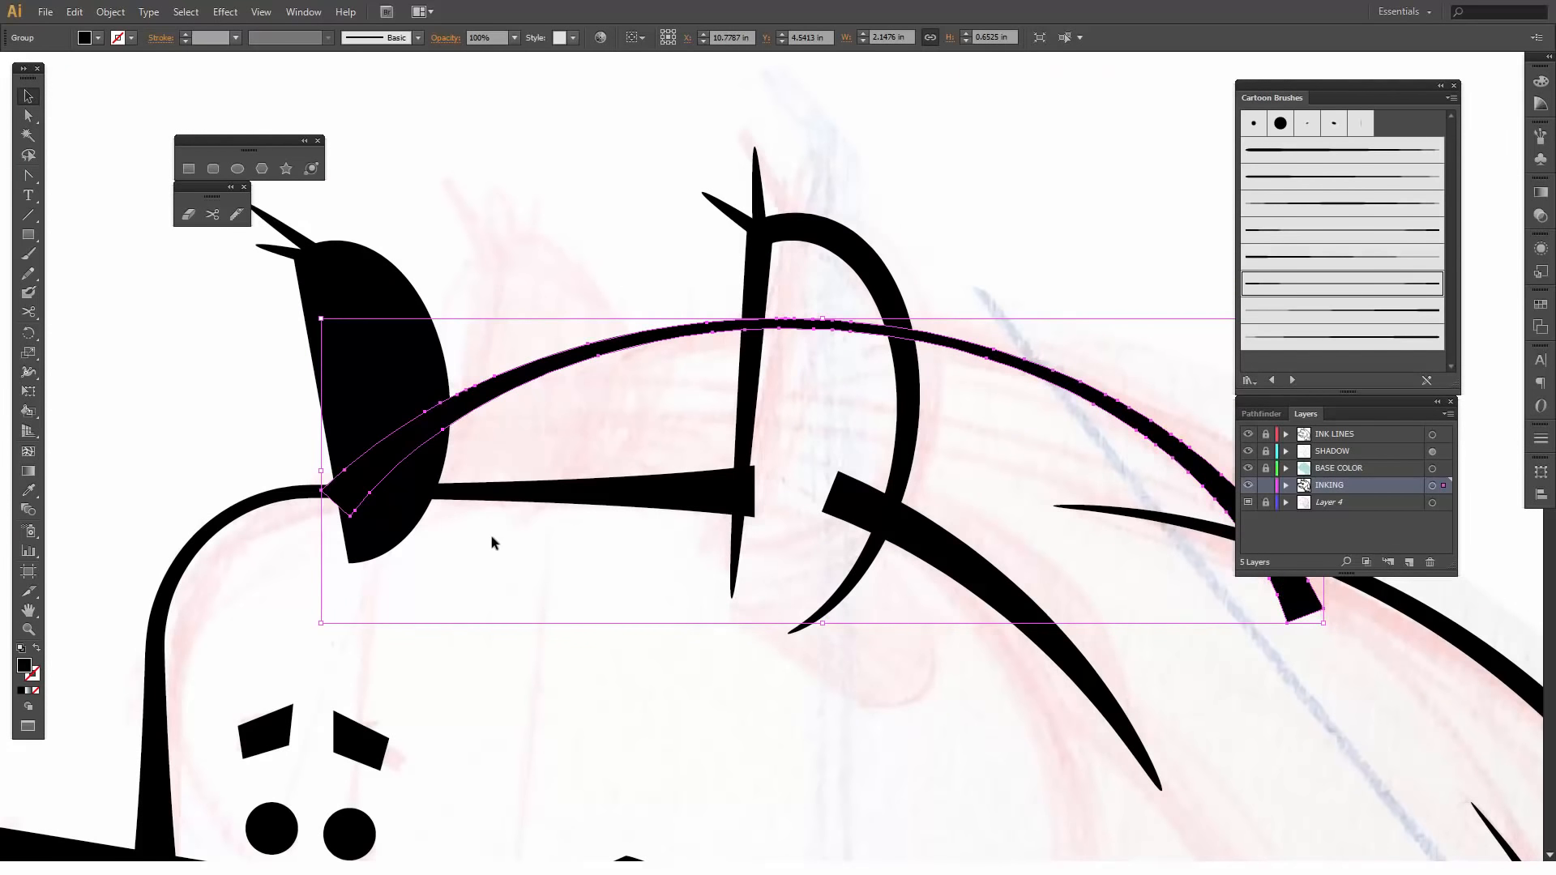
{"action": "key", "text": "shift+e"}
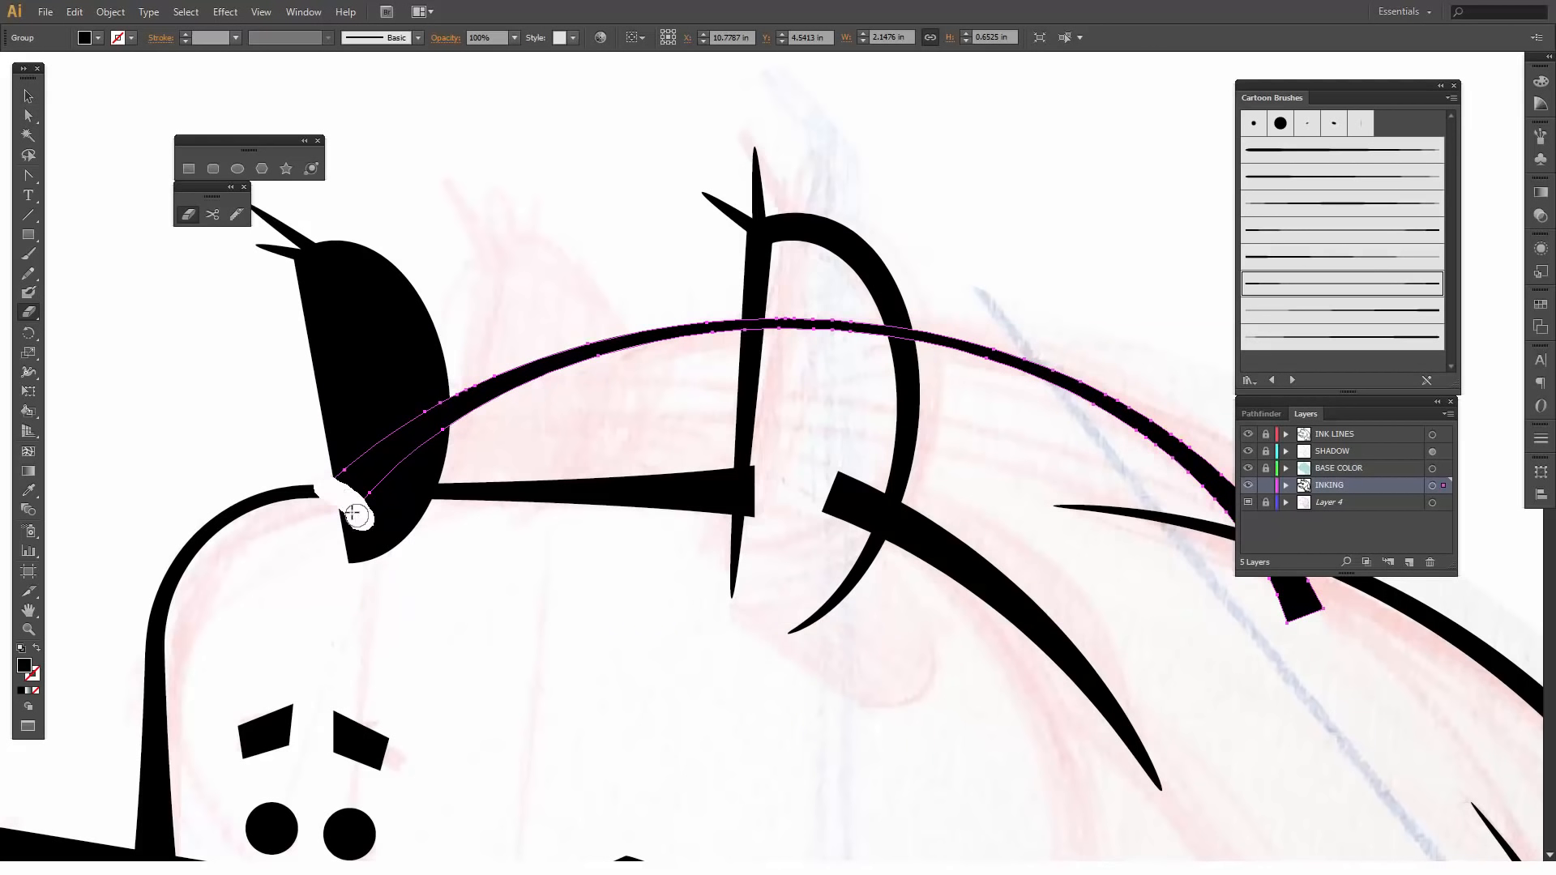
{"action": "left_click_drag", "start_coordinate": [340, 493], "coordinate": [377, 525]}
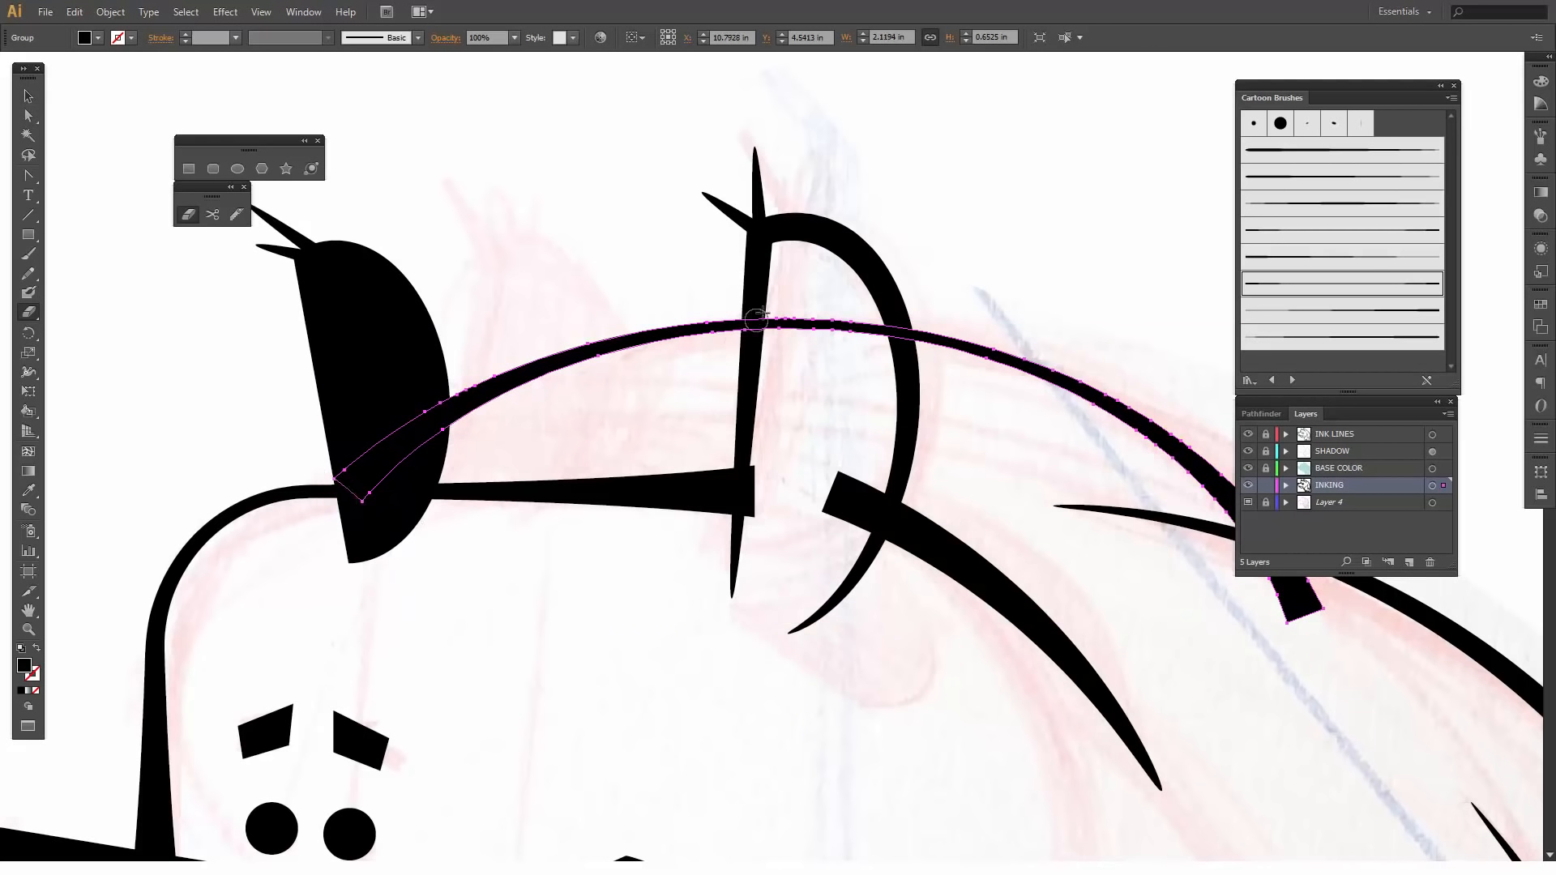
- Erase the arc's section inside the open ear and its blunt end beyond the back outline
{"action": "mouse_move", "coordinate": [758, 320]}
{"action": "left_mouse_down"}
{"action": "mouse_move", "coordinate": [891, 328]}
{"action": "mouse_move", "coordinate": [857, 361]}
{"action": "left_mouse_up"}
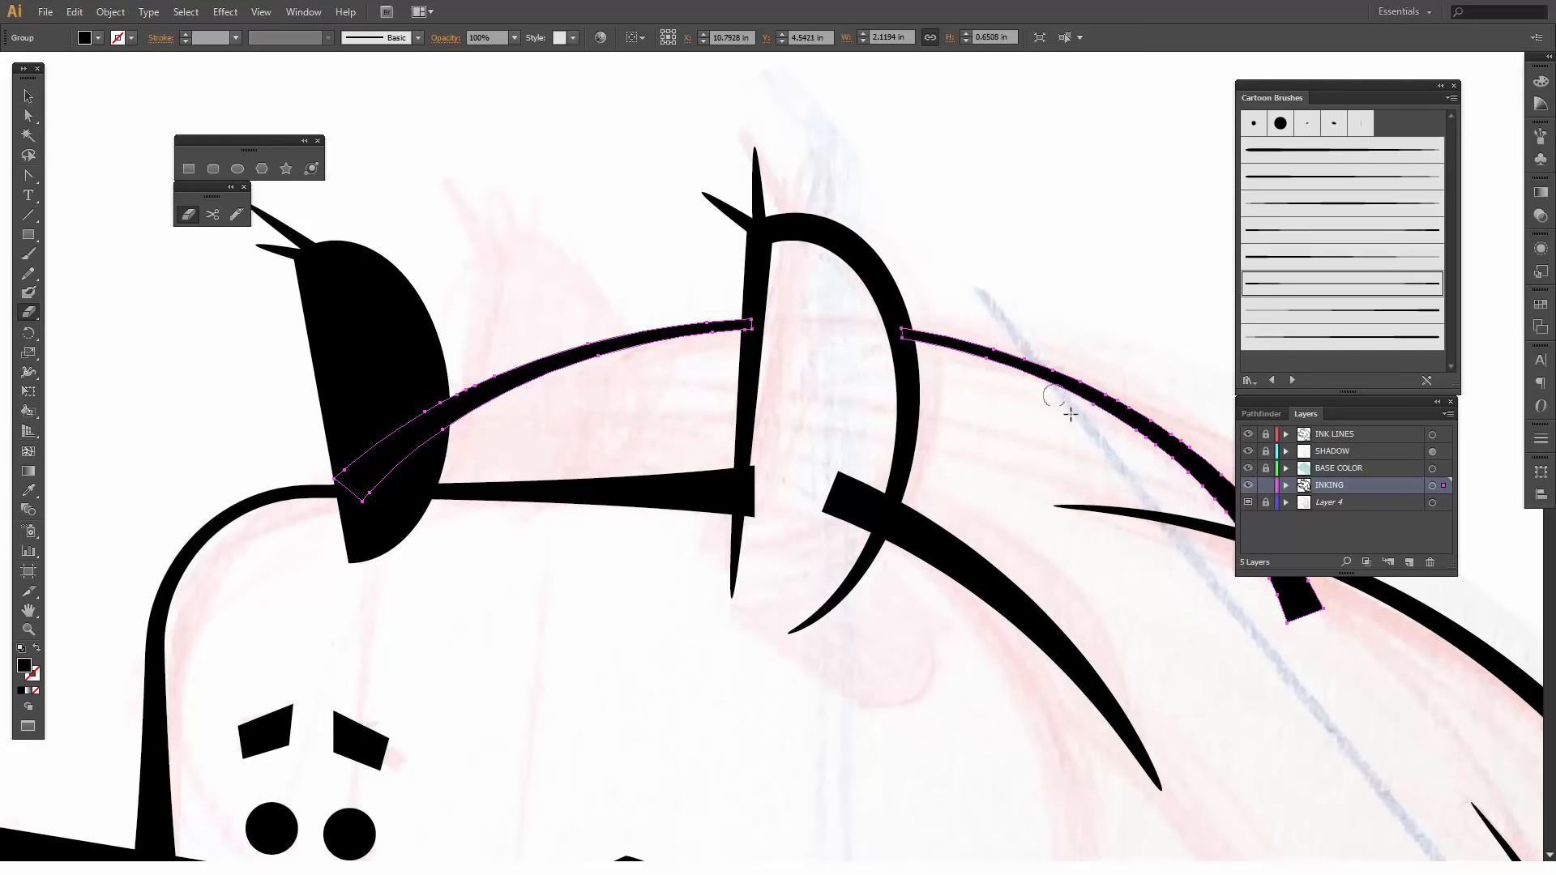
{"action": "left_click_drag", "start_coordinate": [1184, 559], "coordinate": [761, 438]}
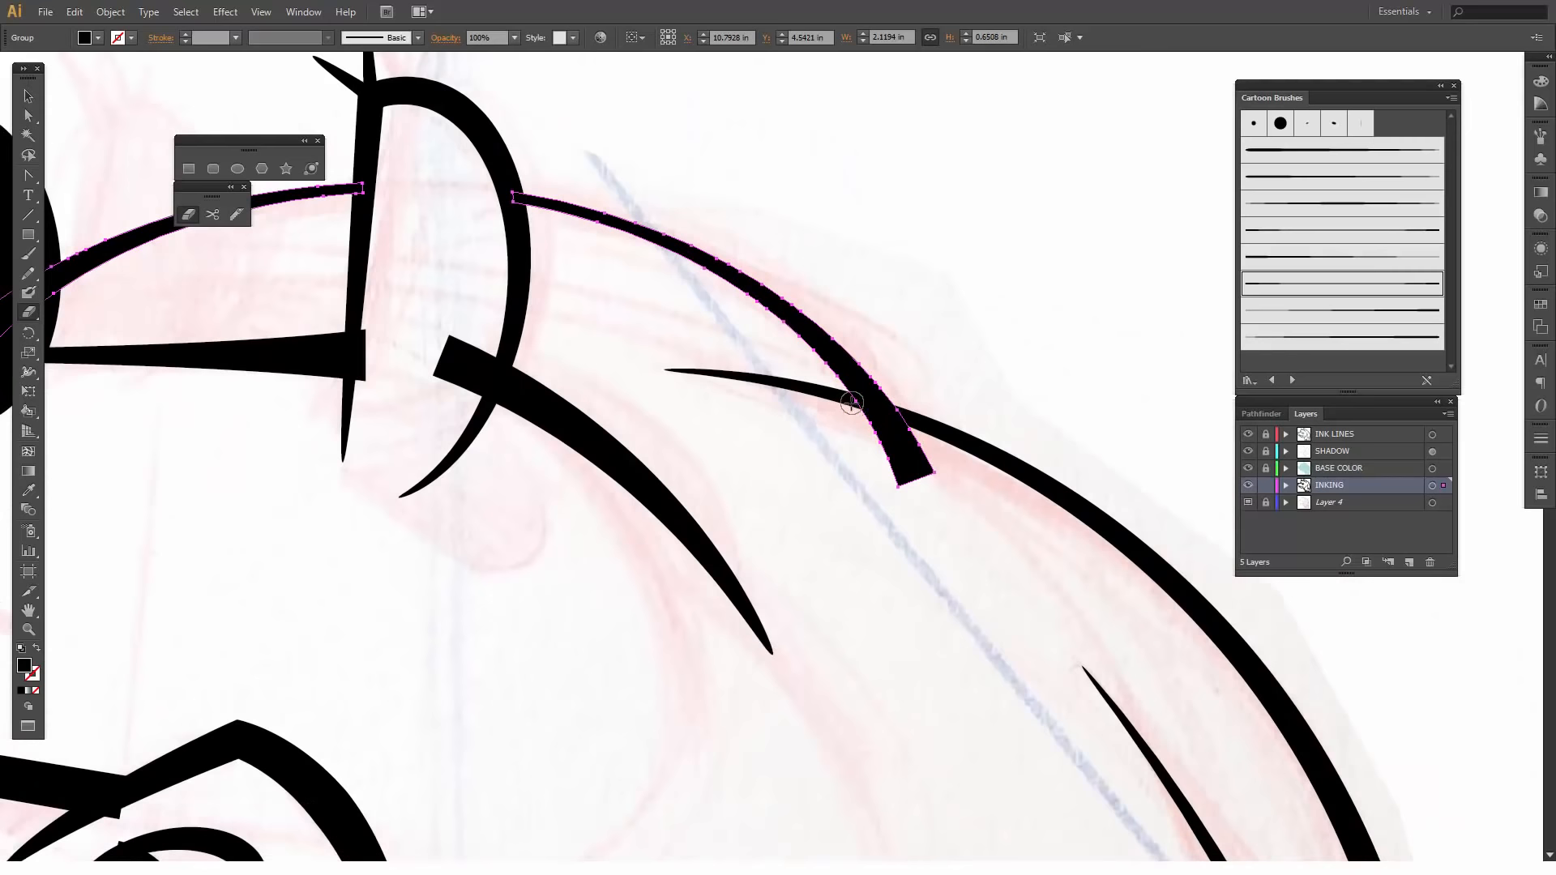
{"action": "mouse_move", "coordinate": [850, 407]}
{"action": "left_mouse_down"}
{"action": "mouse_move", "coordinate": [916, 456]}
{"action": "mouse_move", "coordinate": [910, 480]}
{"action": "mouse_move", "coordinate": [888, 441]}
{"action": "mouse_move", "coordinate": [897, 462]}
{"action": "mouse_move", "coordinate": [914, 451]}
{"action": "mouse_move", "coordinate": [1006, 486]}
{"action": "mouse_move", "coordinate": [1132, 598]}
{"action": "mouse_move", "coordinate": [1104, 514]}
{"action": "mouse_move", "coordinate": [954, 536]}
{"action": "left_mouse_up"}
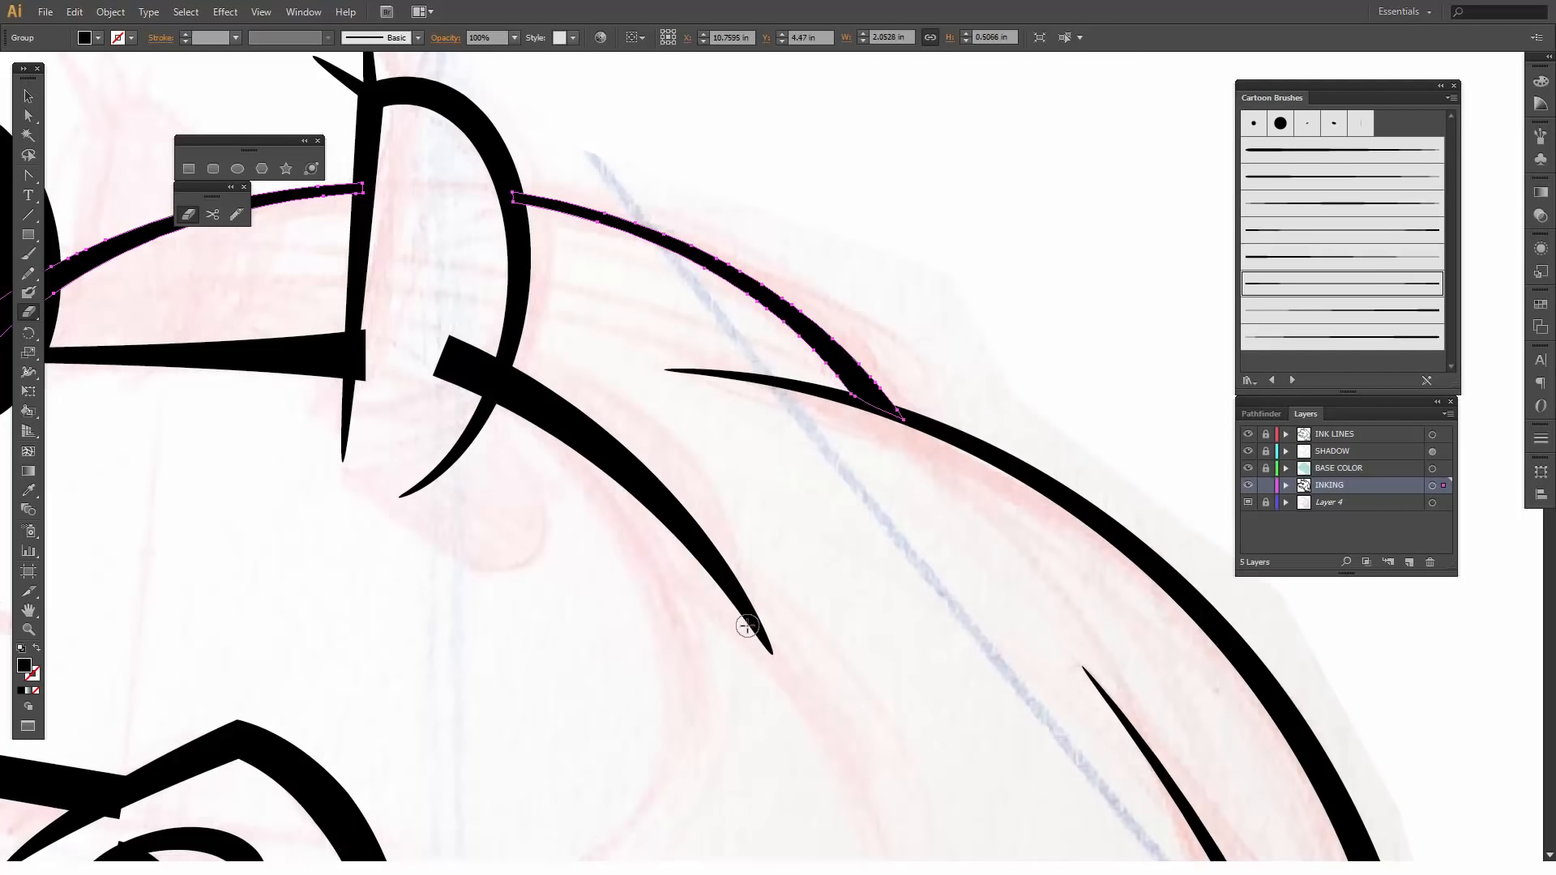
- Erase the end of the forehead line that overshoots the open ear's straight edge
{"action": "left_click_drag", "start_coordinate": [552, 498], "coordinate": [942, 605]}
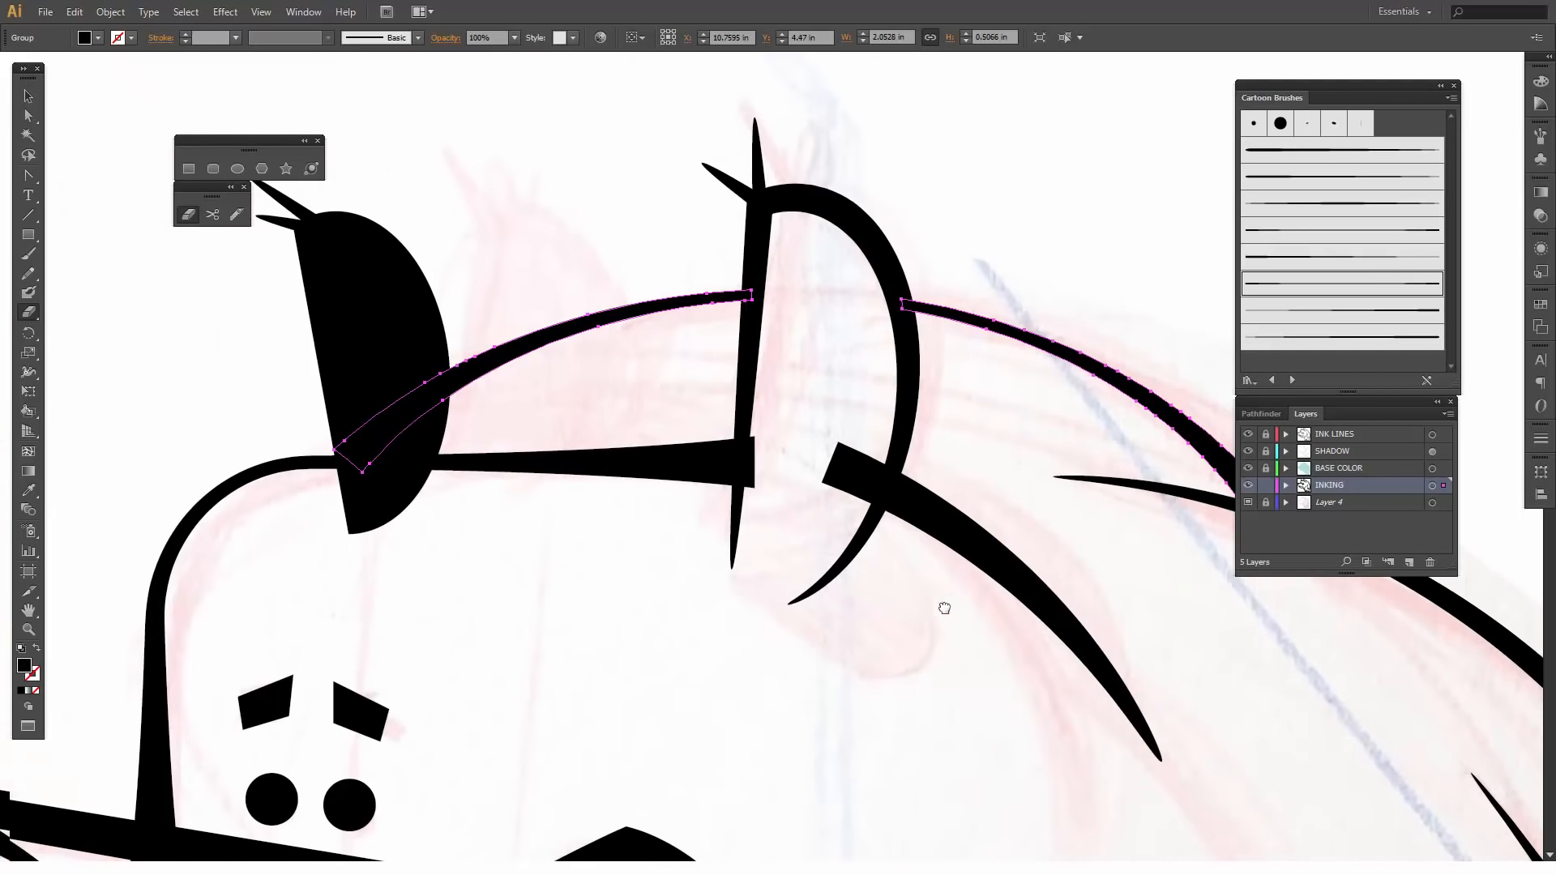
{"action": "key", "text": "v"}
{"action": "left_click", "coordinate": [679, 477]}
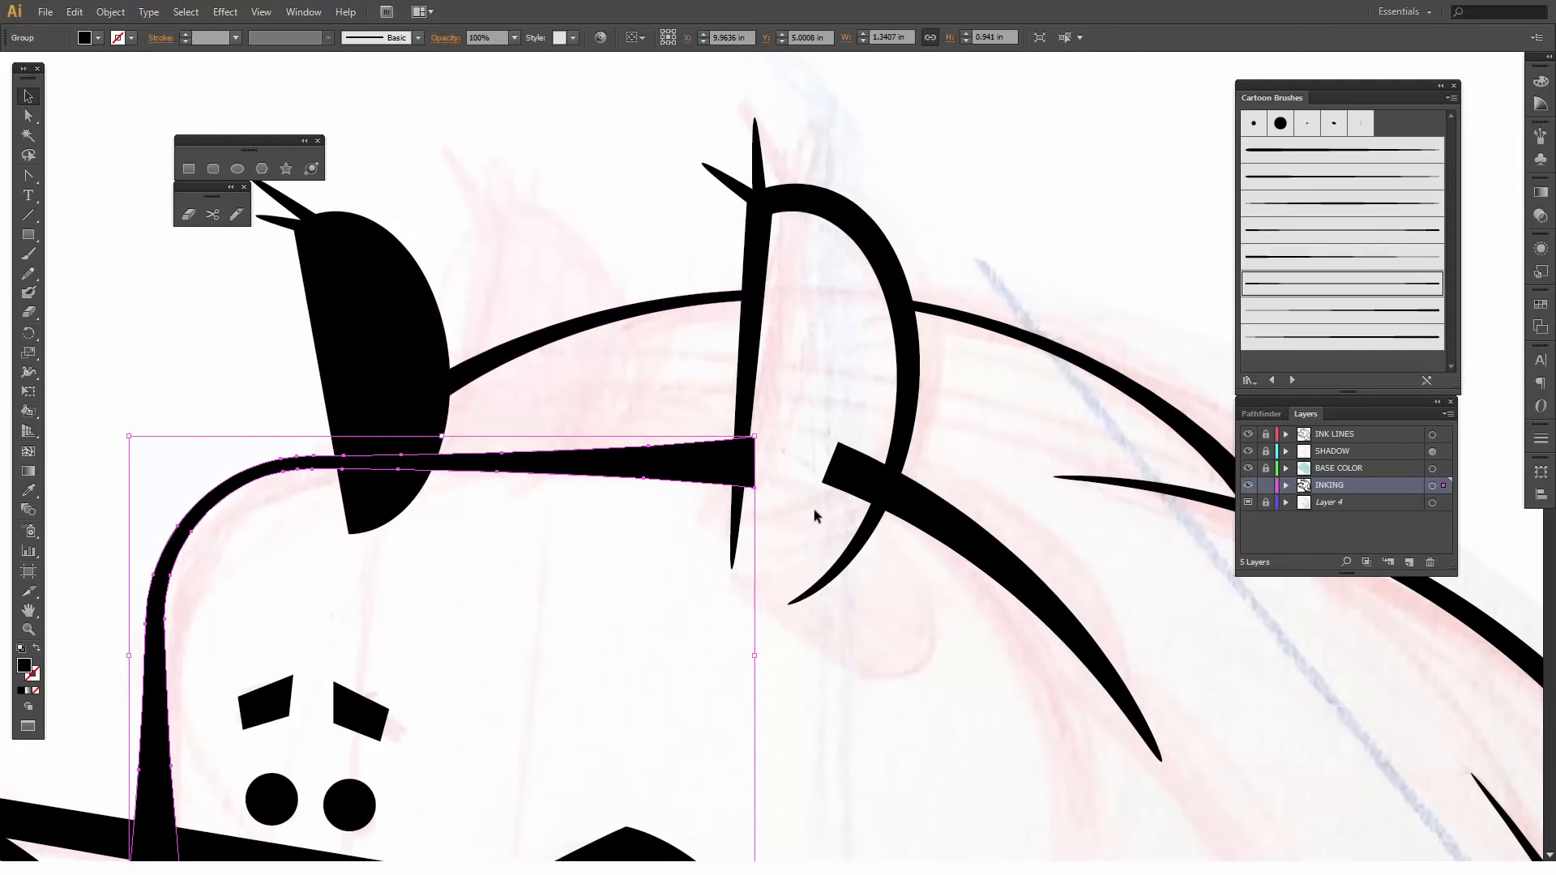
{"action": "key", "text": "shift+e"}
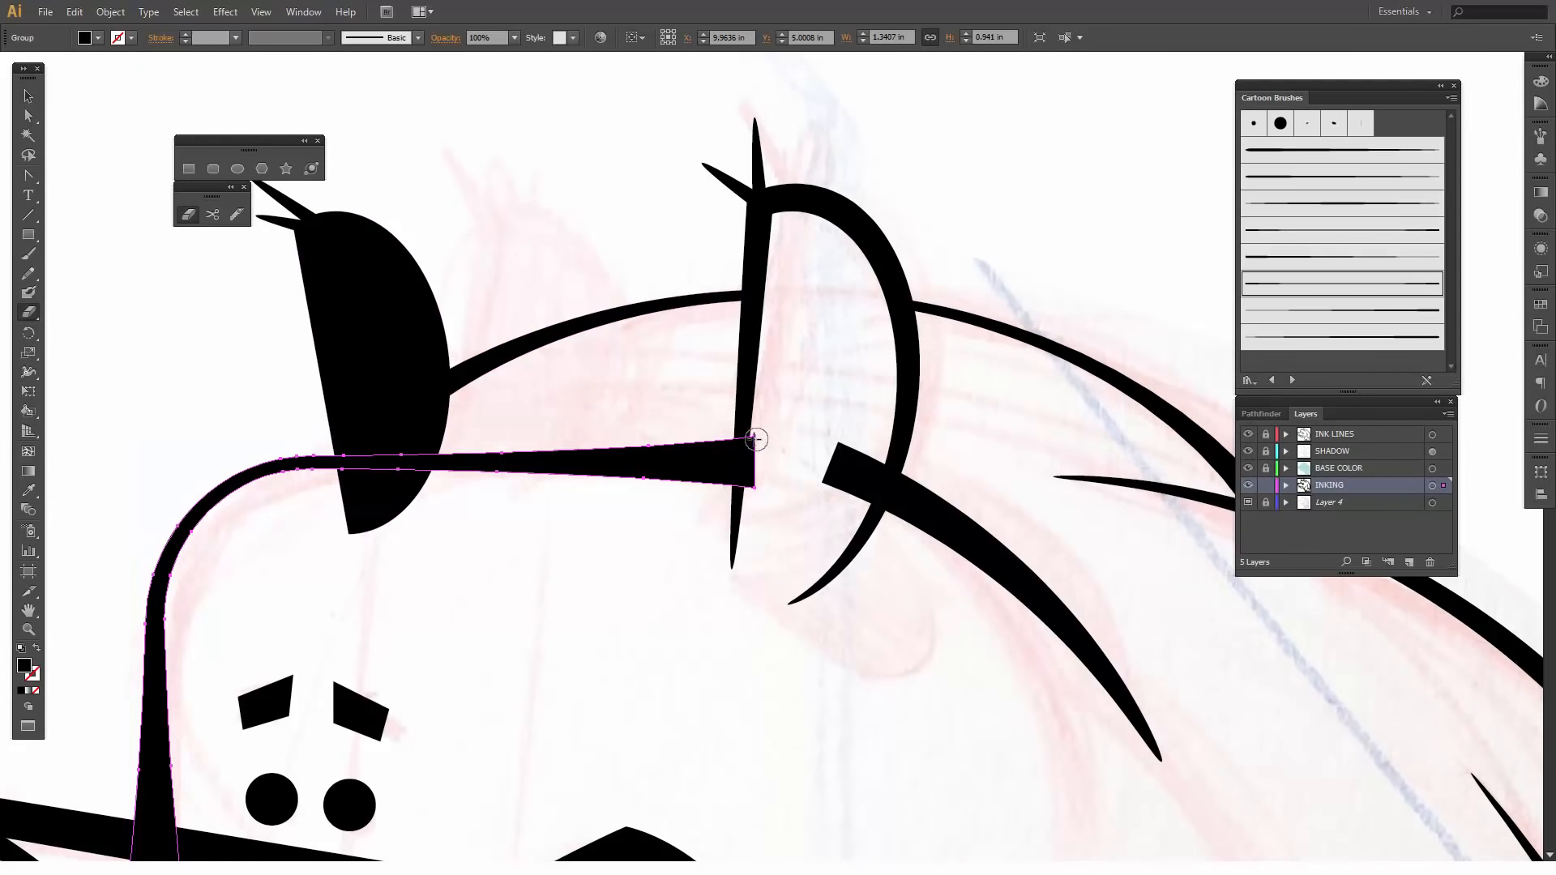
{"action": "left_click_drag", "start_coordinate": [754, 439], "coordinate": [751, 496]}
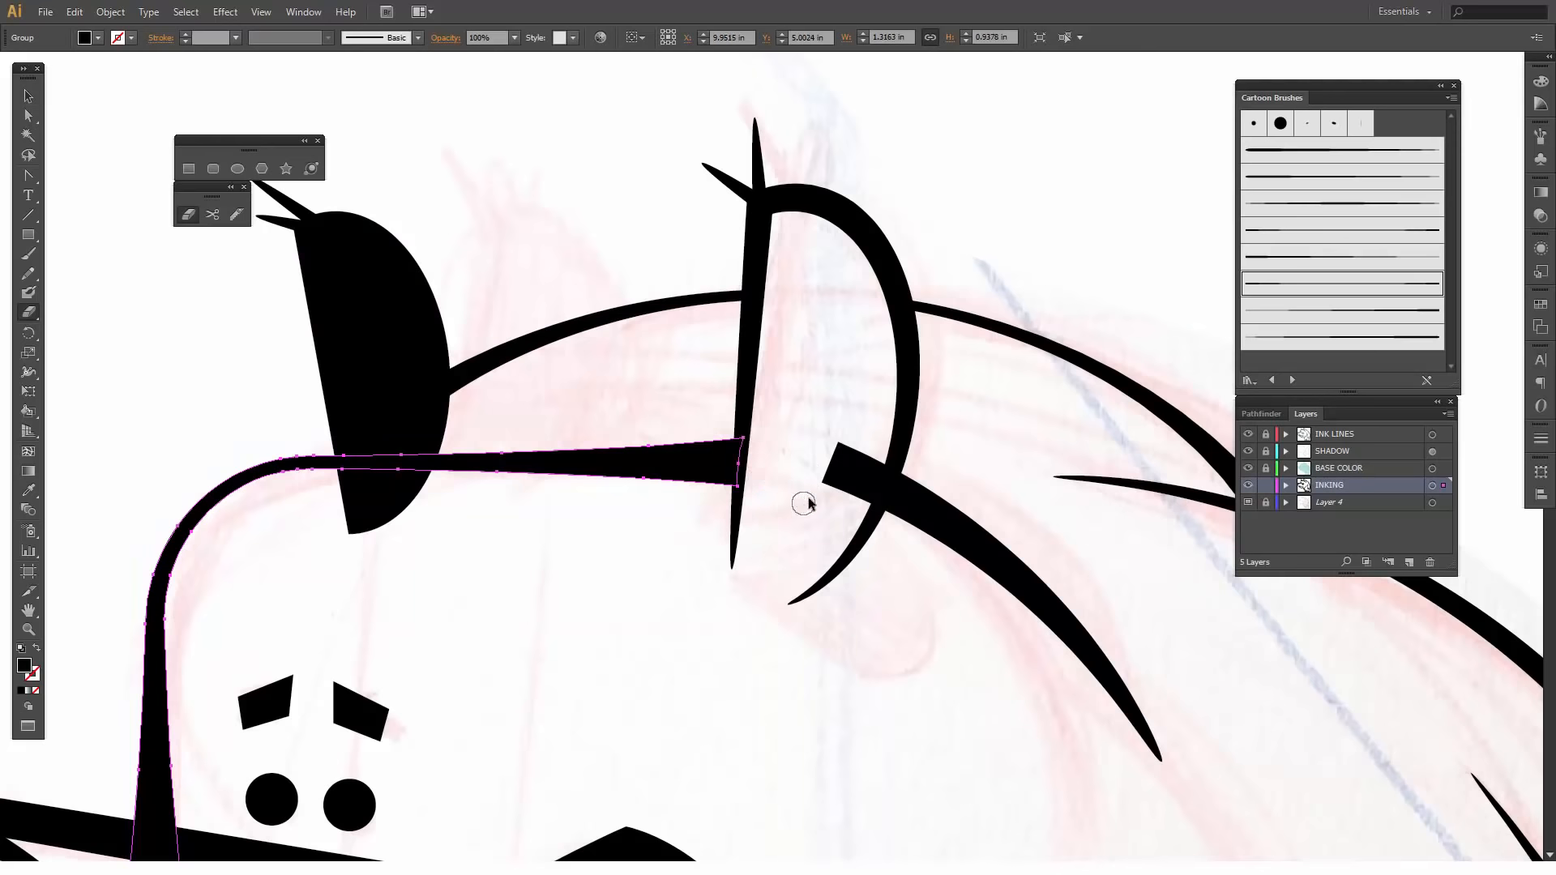
- Erase the thick end of the cheek line that protrudes inside the open ear
{"action": "key", "text": "v"}
{"action": "left_click", "coordinate": [834, 479]}
{"action": "key", "text": "shift+e"}
{"action": "mouse_move", "coordinate": [844, 449]}
{"action": "left_mouse_down"}
{"action": "mouse_move", "coordinate": [827, 476]}
{"action": "mouse_move", "coordinate": [843, 462]}
{"action": "mouse_move", "coordinate": [857, 499]}
{"action": "mouse_move", "coordinate": [872, 450]}
{"action": "mouse_move", "coordinate": [853, 493]}
{"action": "mouse_move", "coordinate": [869, 456]}
{"action": "mouse_move", "coordinate": [882, 478]}
{"action": "mouse_move", "coordinate": [843, 466]}
{"action": "left_mouse_up"}
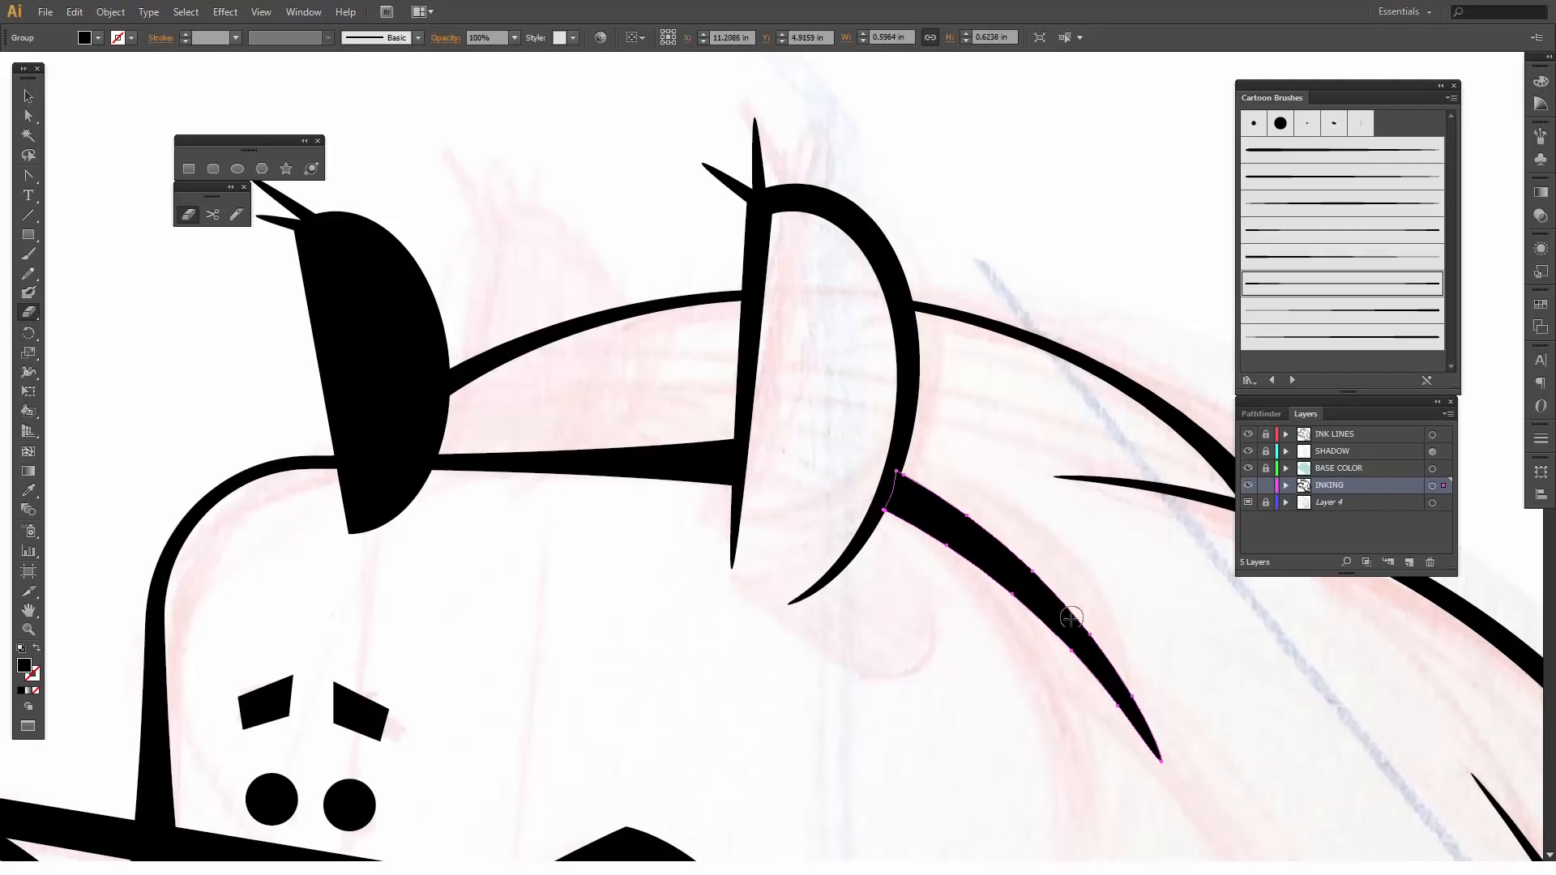
- Erase the muzzle outline inside the left nostril bump and its protruding corner at the right nostril bump
{"action": "mouse_move", "coordinate": [561, 585]}
{"action": "left_mouse_down"}
{"action": "mouse_move", "coordinate": [888, 273]}
{"action": "mouse_move", "coordinate": [951, 264]}
{"action": "left_mouse_up"}
{"action": "left_click_drag", "start_coordinate": [798, 504], "coordinate": [850, 421]}
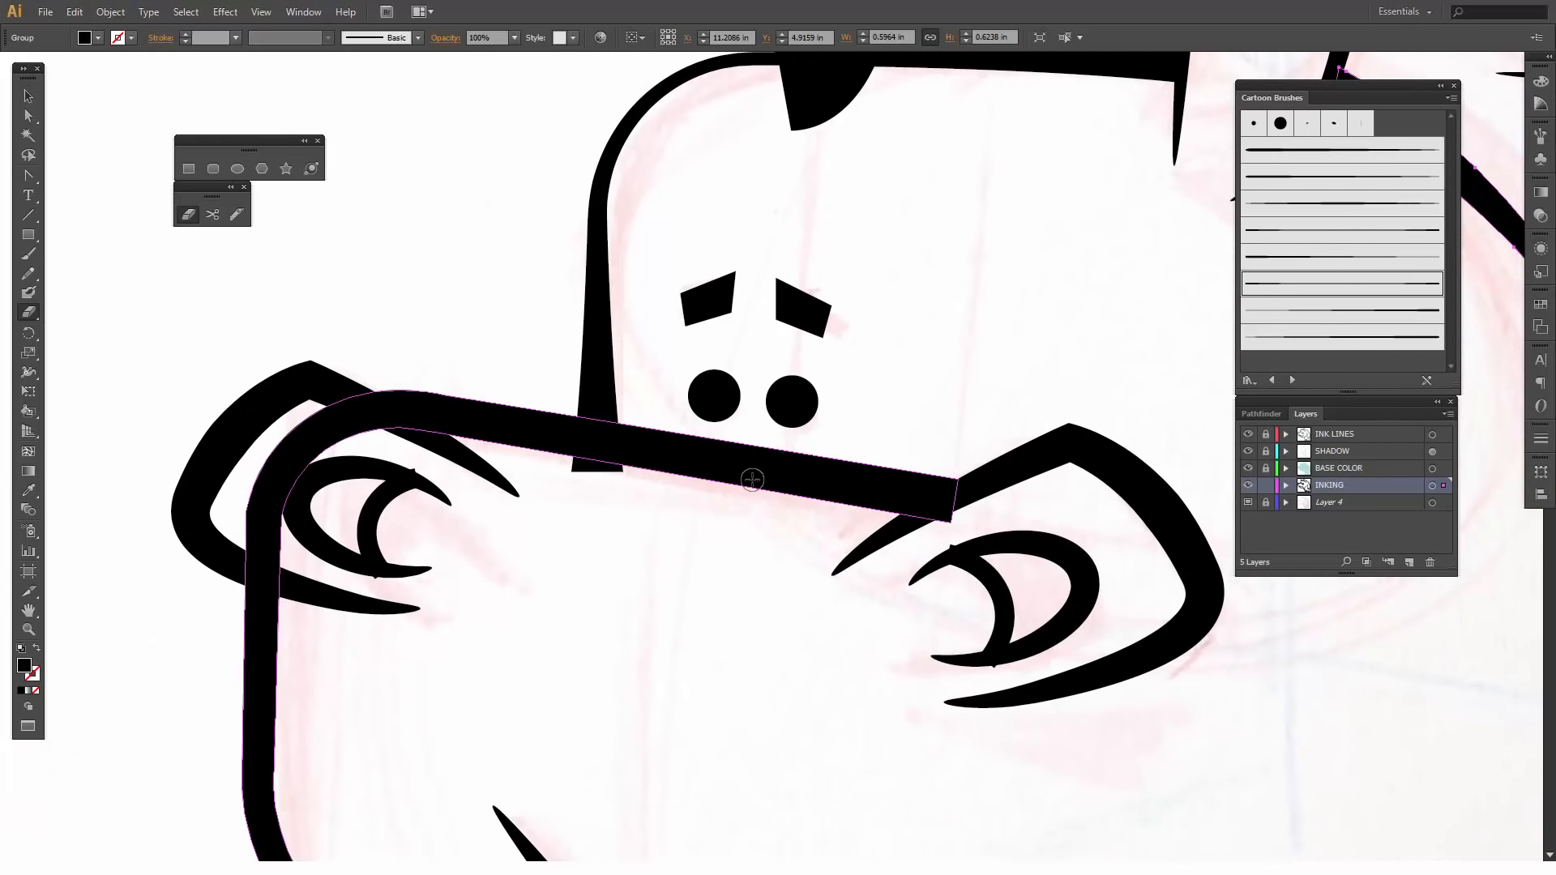
{"action": "key", "text": "v"}
{"action": "key", "text": "shift+e"}
{"action": "mouse_move", "coordinate": [371, 424]}
{"action": "left_mouse_down"}
{"action": "mouse_move", "coordinate": [362, 420]}
{"action": "mouse_move", "coordinate": [311, 465]}
{"action": "mouse_move", "coordinate": [279, 565]}
{"action": "mouse_move", "coordinate": [240, 534]}
{"action": "mouse_move", "coordinate": [252, 480]}
{"action": "mouse_move", "coordinate": [299, 428]}
{"action": "mouse_move", "coordinate": [333, 422]}
{"action": "mouse_move", "coordinate": [298, 445]}
{"action": "mouse_move", "coordinate": [260, 543]}
{"action": "mouse_move", "coordinate": [256, 513]}
{"action": "mouse_move", "coordinate": [284, 484]}
{"action": "mouse_move", "coordinate": [278, 526]}
{"action": "left_mouse_up"}
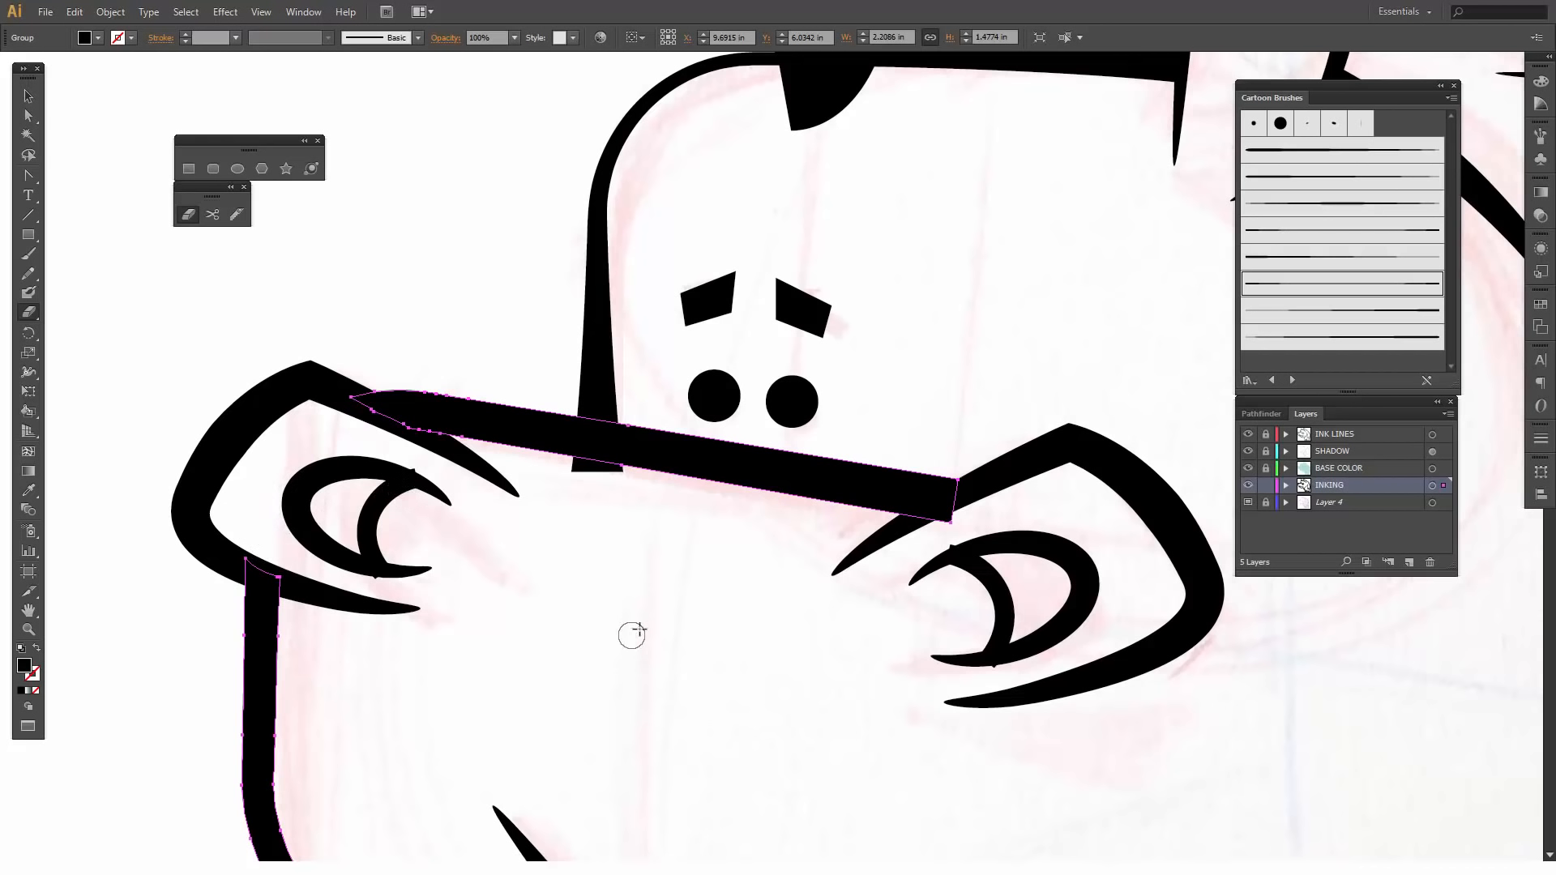
{"action": "mouse_move", "coordinate": [963, 513]}
{"action": "left_mouse_down"}
{"action": "mouse_move", "coordinate": [938, 535]}
{"action": "mouse_move", "coordinate": [947, 517]}
{"action": "left_mouse_up"}
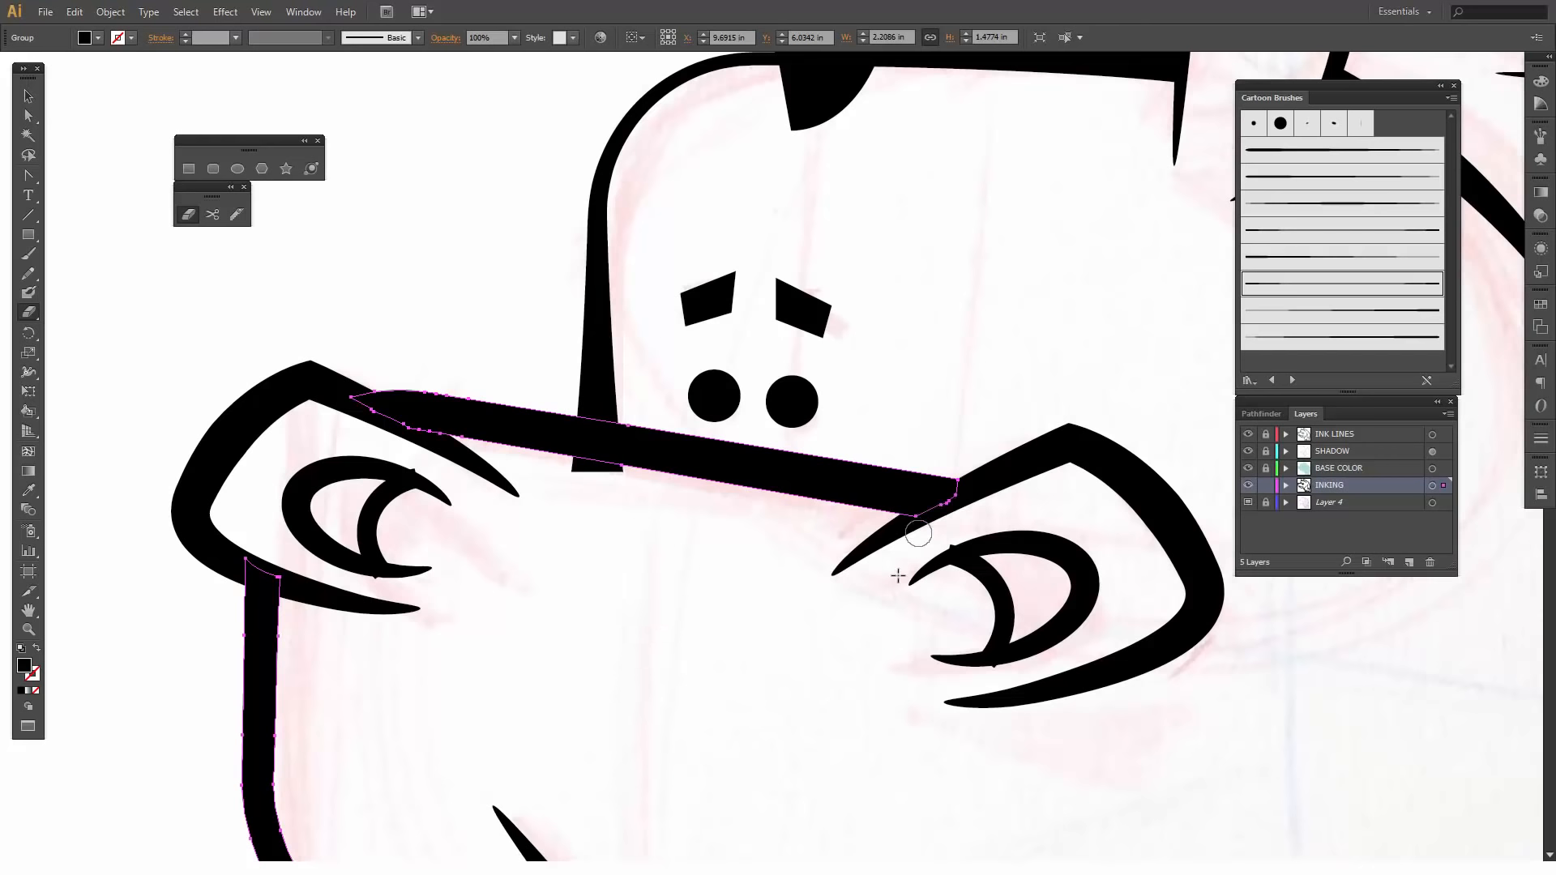
- Trim the forehead line's lower end so it stops within the muzzle's top line, redoing the erase once
{"action": "left_click", "coordinate": [595, 397], "text": "ctrl"}
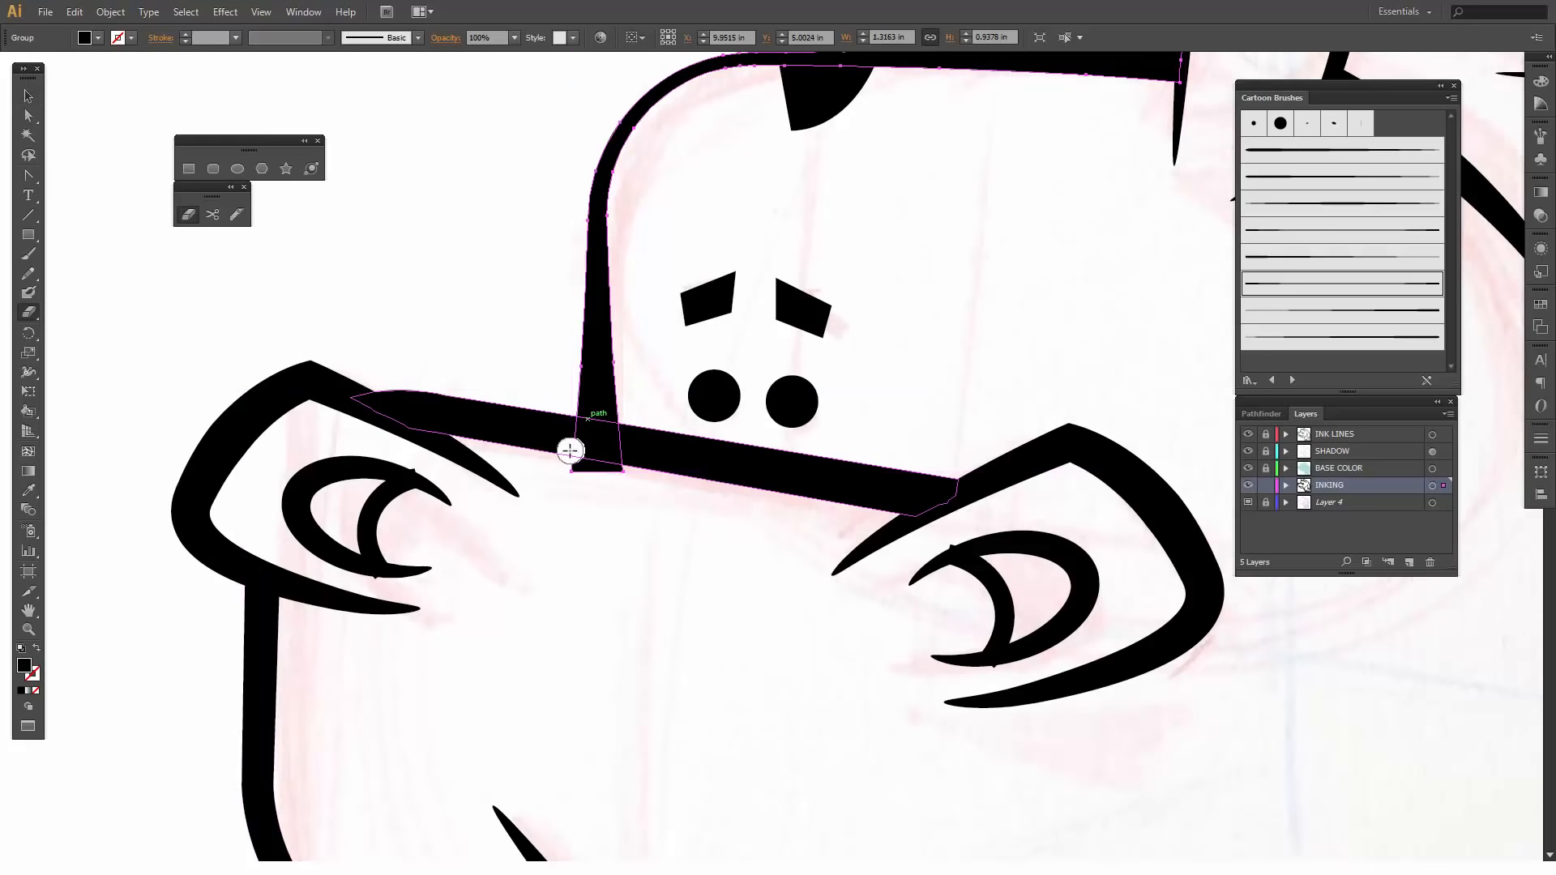
{"action": "mouse_move", "coordinate": [570, 450]}
{"action": "left_mouse_down"}
{"action": "mouse_move", "coordinate": [625, 462]}
{"action": "mouse_move", "coordinate": [573, 476]}
{"action": "left_mouse_up"}
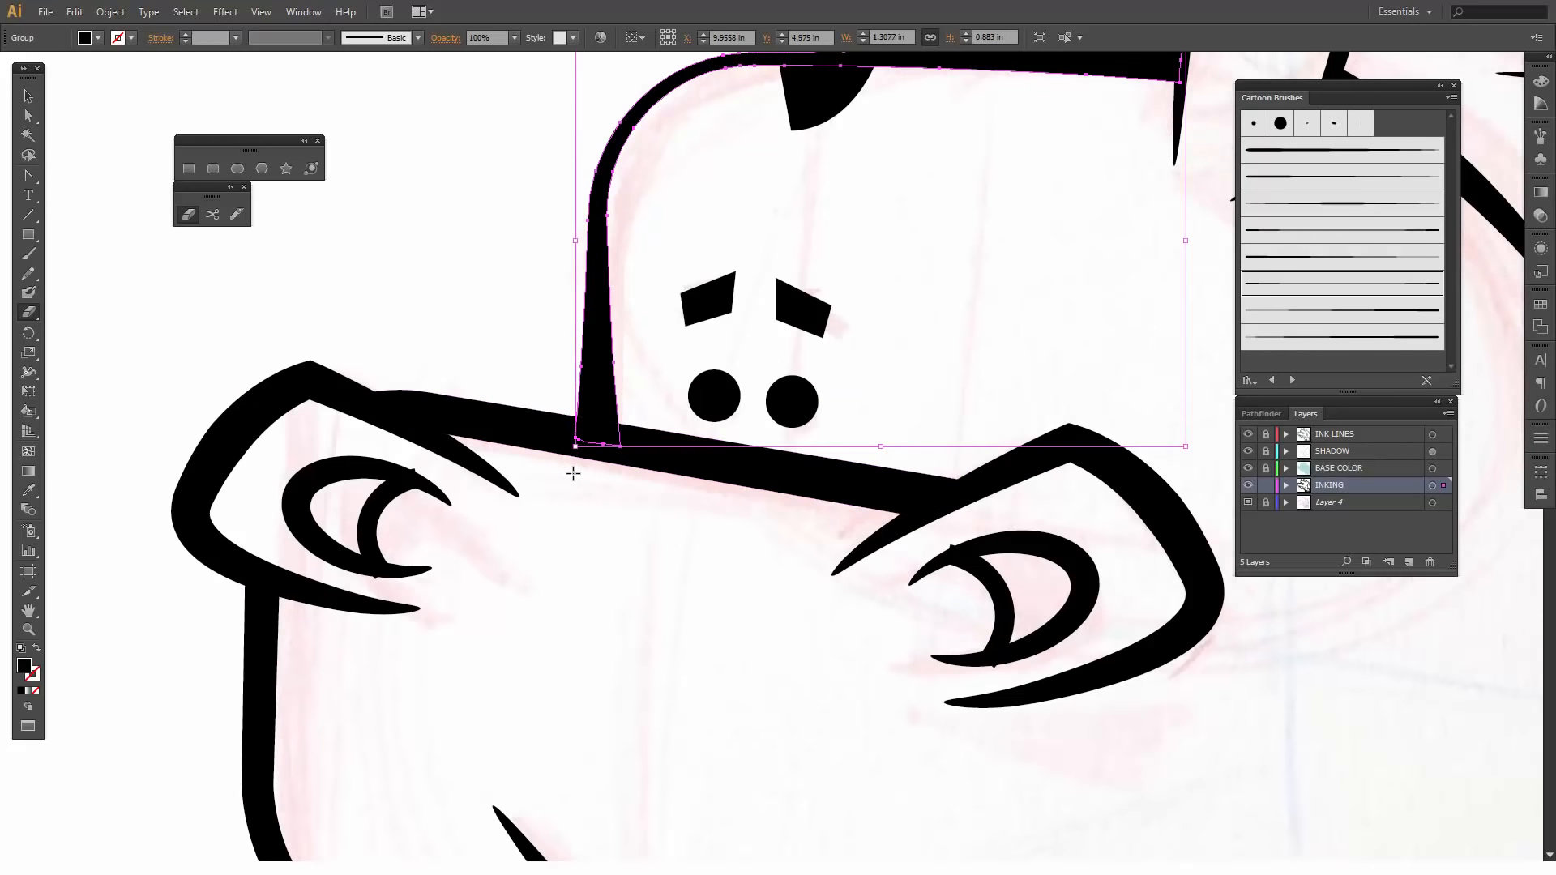
{"action": "key", "text": "ctrl+z"}
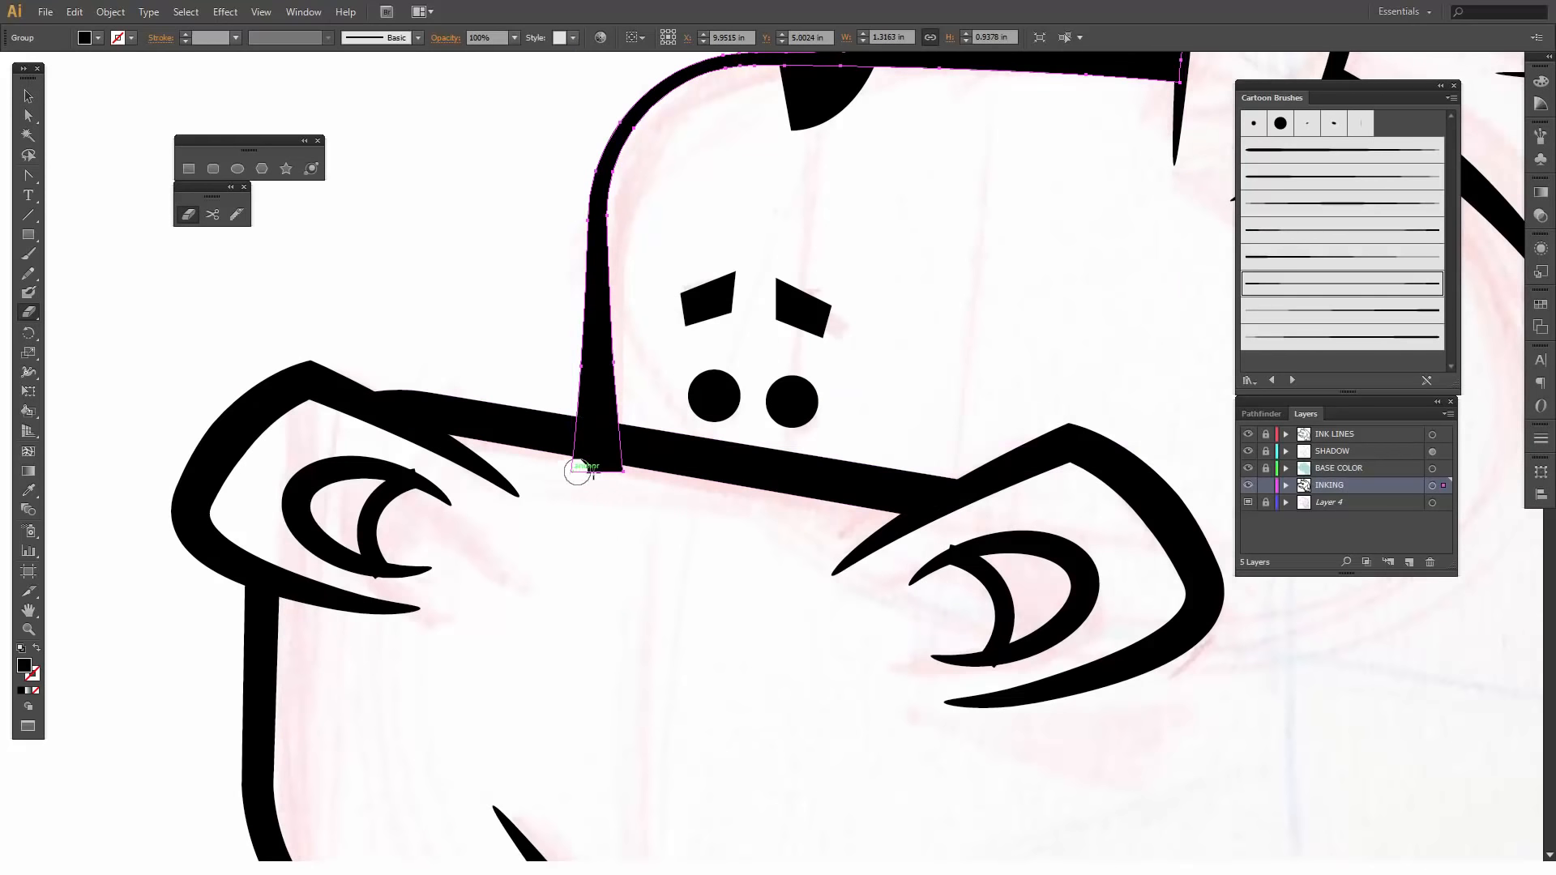
{"action": "mouse_move", "coordinate": [577, 472]}
{"action": "left_mouse_down"}
{"action": "mouse_move", "coordinate": [625, 475]}
{"action": "mouse_move", "coordinate": [583, 445]}
{"action": "left_mouse_up"}
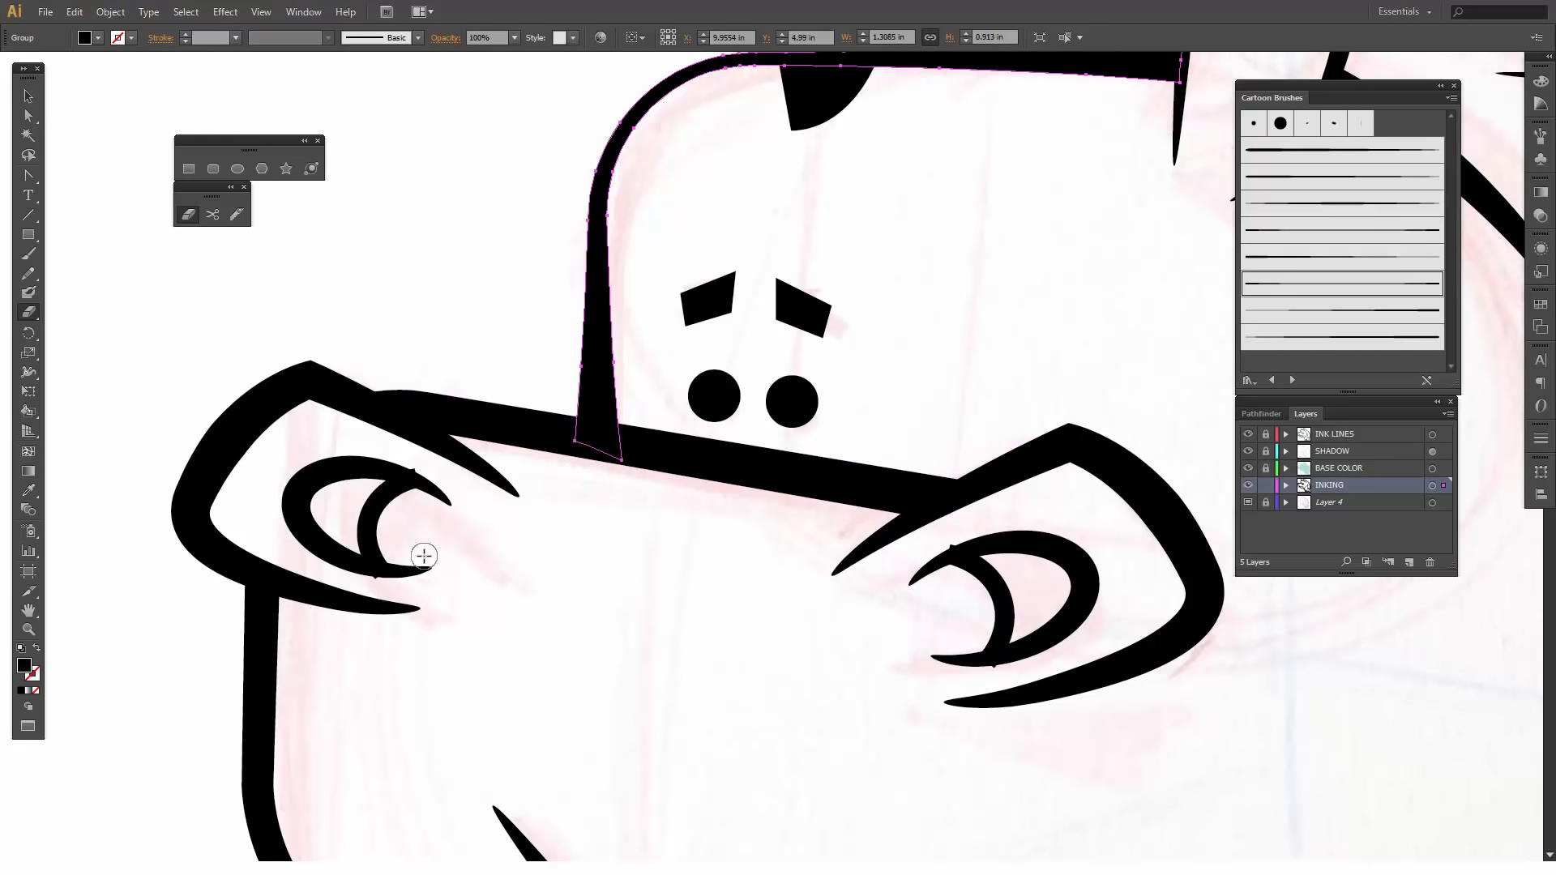
- Erase both protruding ends of the left nostril's inner curve
{"action": "left_click", "coordinate": [379, 519], "text": "ctrl"}
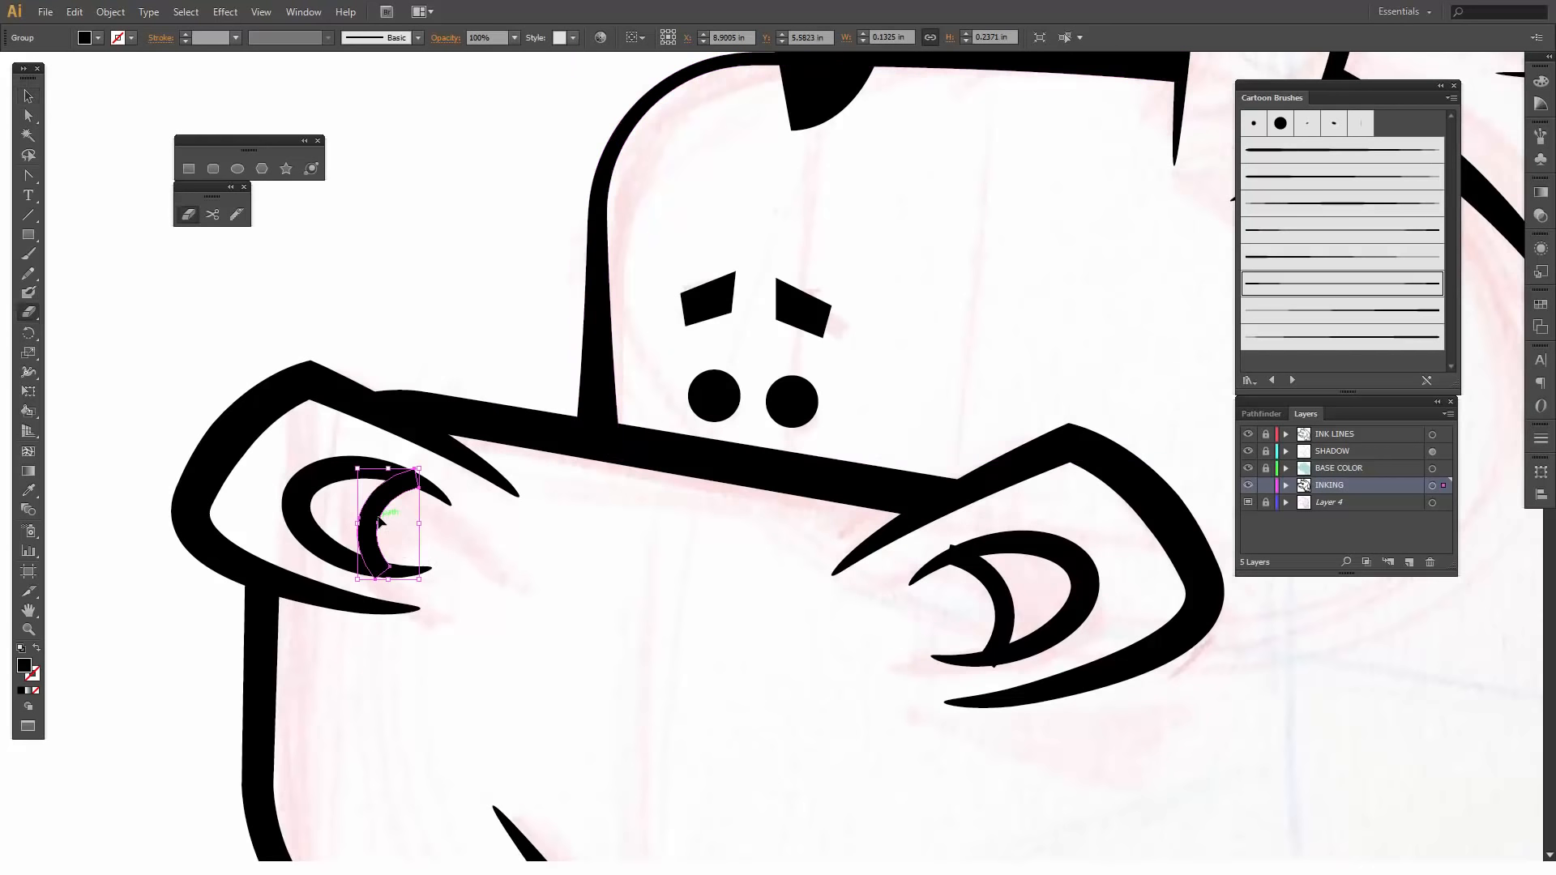
{"action": "mouse_move", "coordinate": [385, 482]}
{"action": "left_mouse_down"}
{"action": "mouse_move", "coordinate": [410, 452]}
{"action": "mouse_move", "coordinate": [442, 472]}
{"action": "left_mouse_up"}
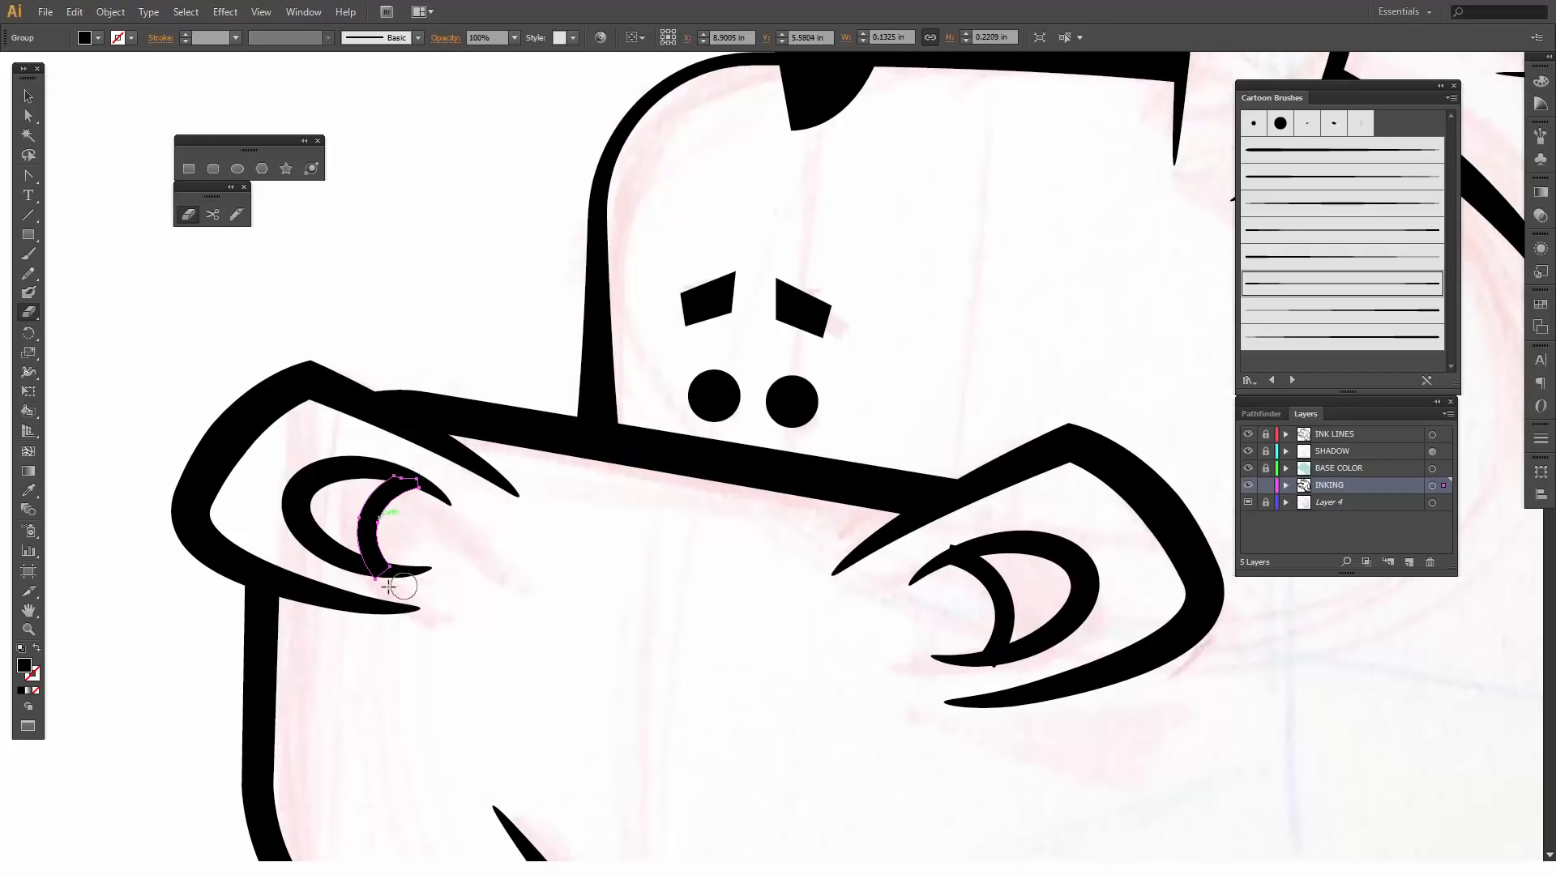
{"action": "left_click_drag", "start_coordinate": [358, 577], "coordinate": [413, 593]}
- Erase both protruding ends of the right nostril's inner curve and deselect it
{"action": "key", "text": "v"}
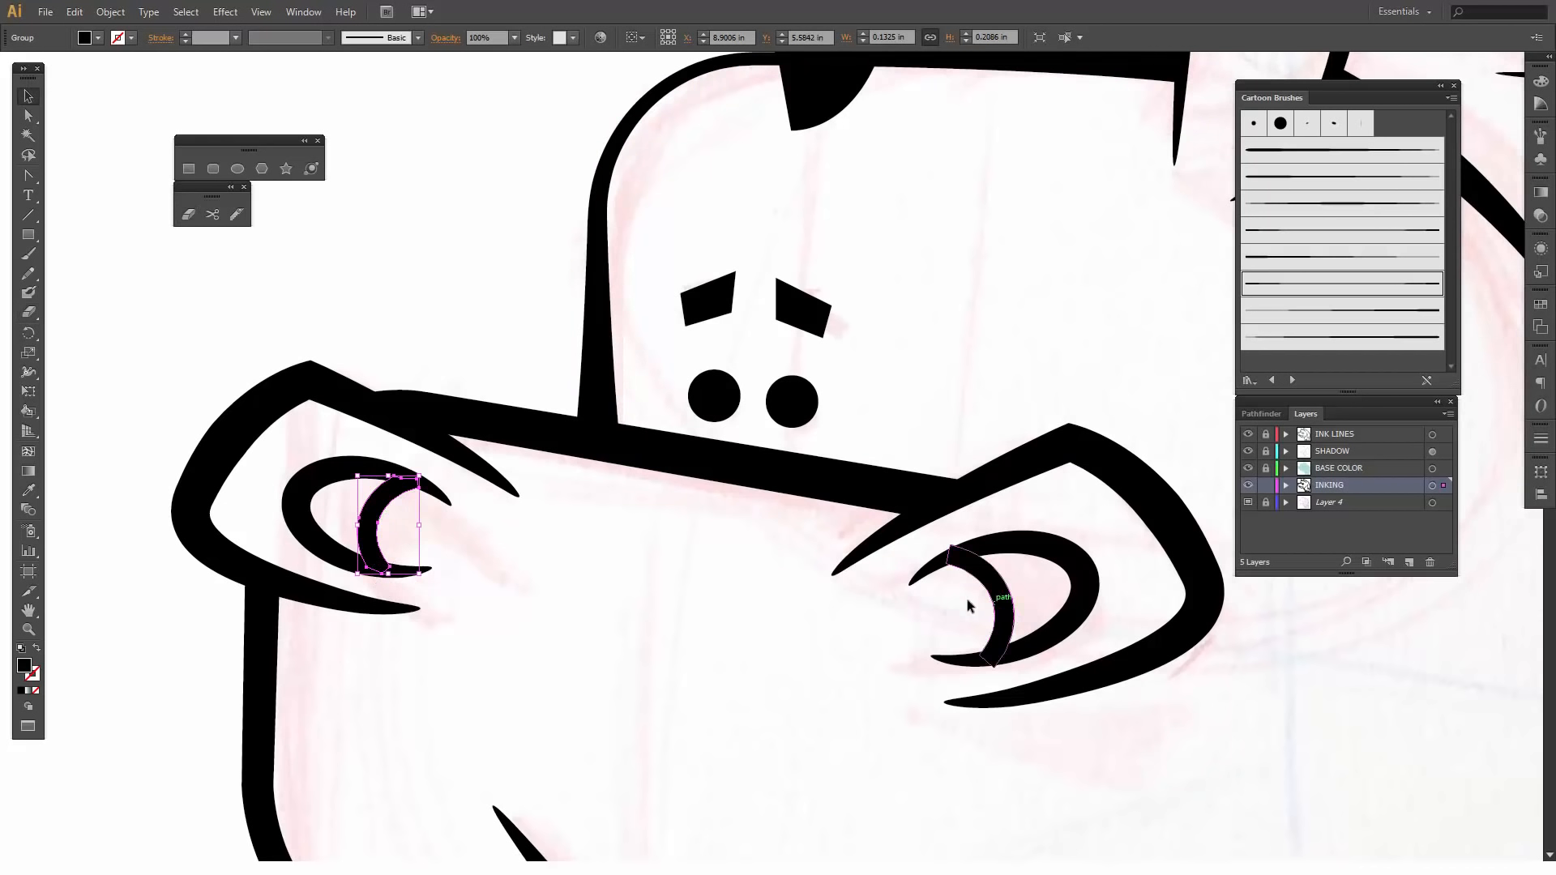
{"action": "left_click", "coordinate": [986, 596]}
{"action": "key", "text": "shift+e"}
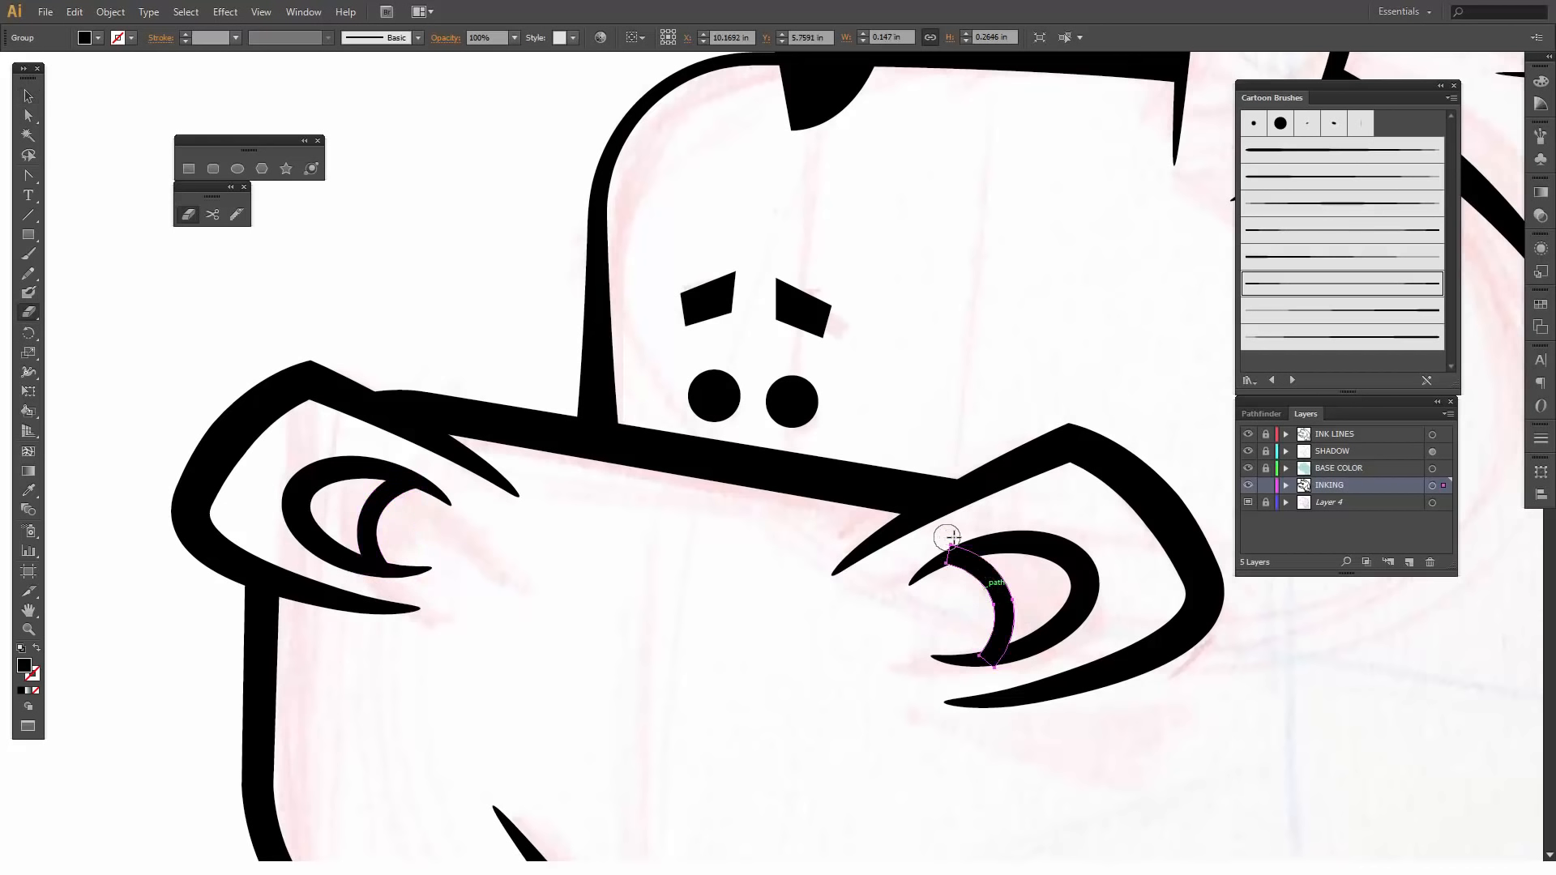
{"action": "left_click_drag", "start_coordinate": [951, 538], "coordinate": [941, 537]}
{"action": "left_click_drag", "start_coordinate": [1008, 669], "coordinate": [965, 679]}
{"action": "key", "text": "v"}
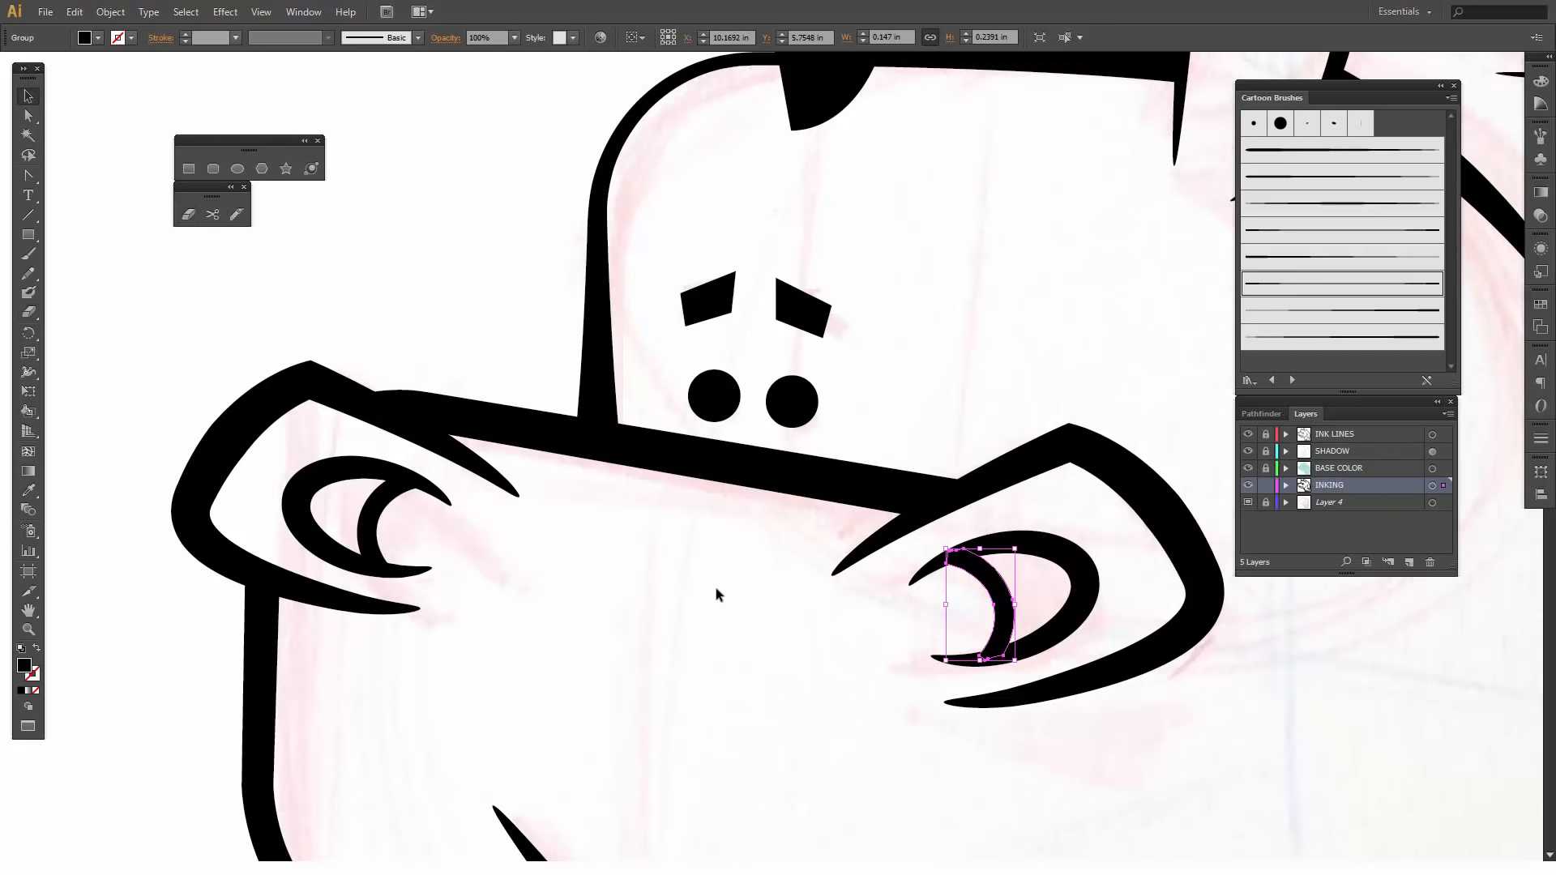
{"action": "left_click", "coordinate": [705, 596]}
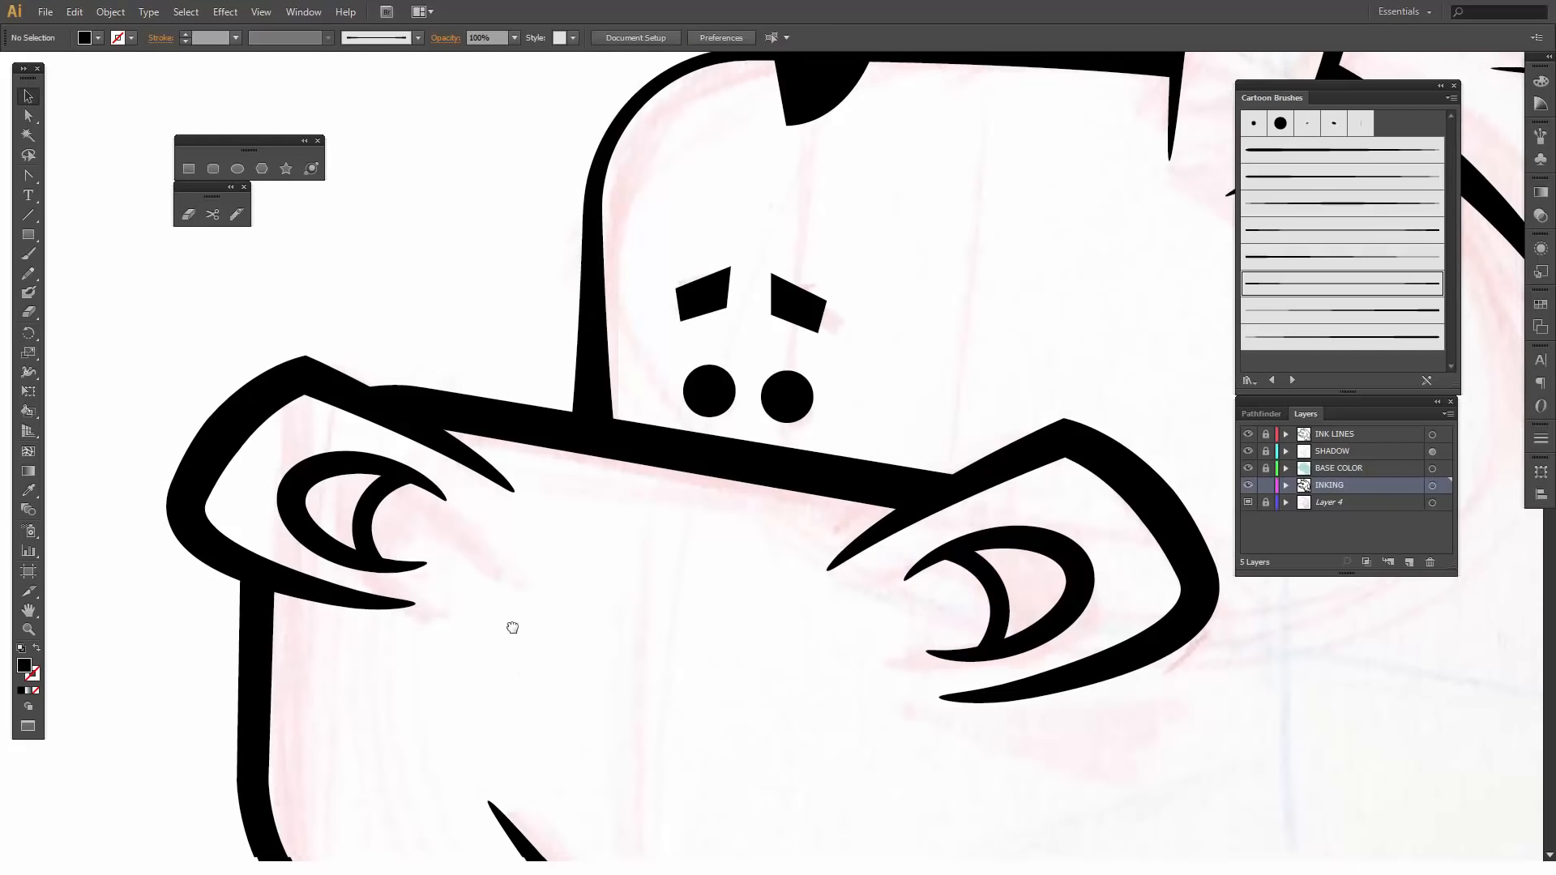
- Erase the jaw line's left end where it protrudes above the mouth line and into the left tooth
{"action": "scroll", "coordinate": [511, 629], "scroll_direction": "down", "scroll_amount": 10}
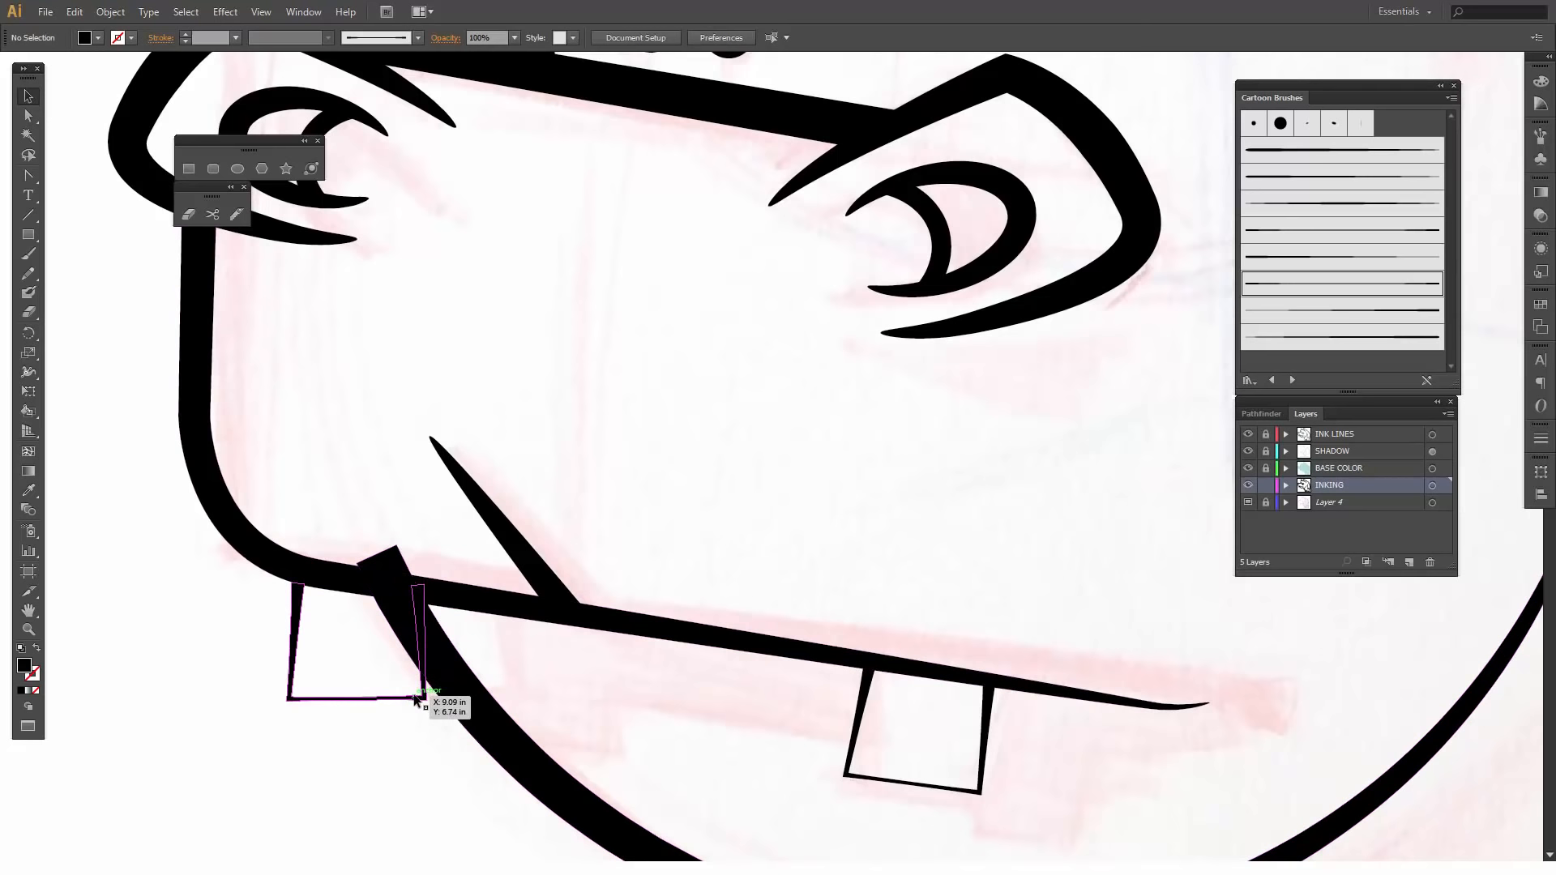
{"action": "left_click", "coordinate": [451, 704]}
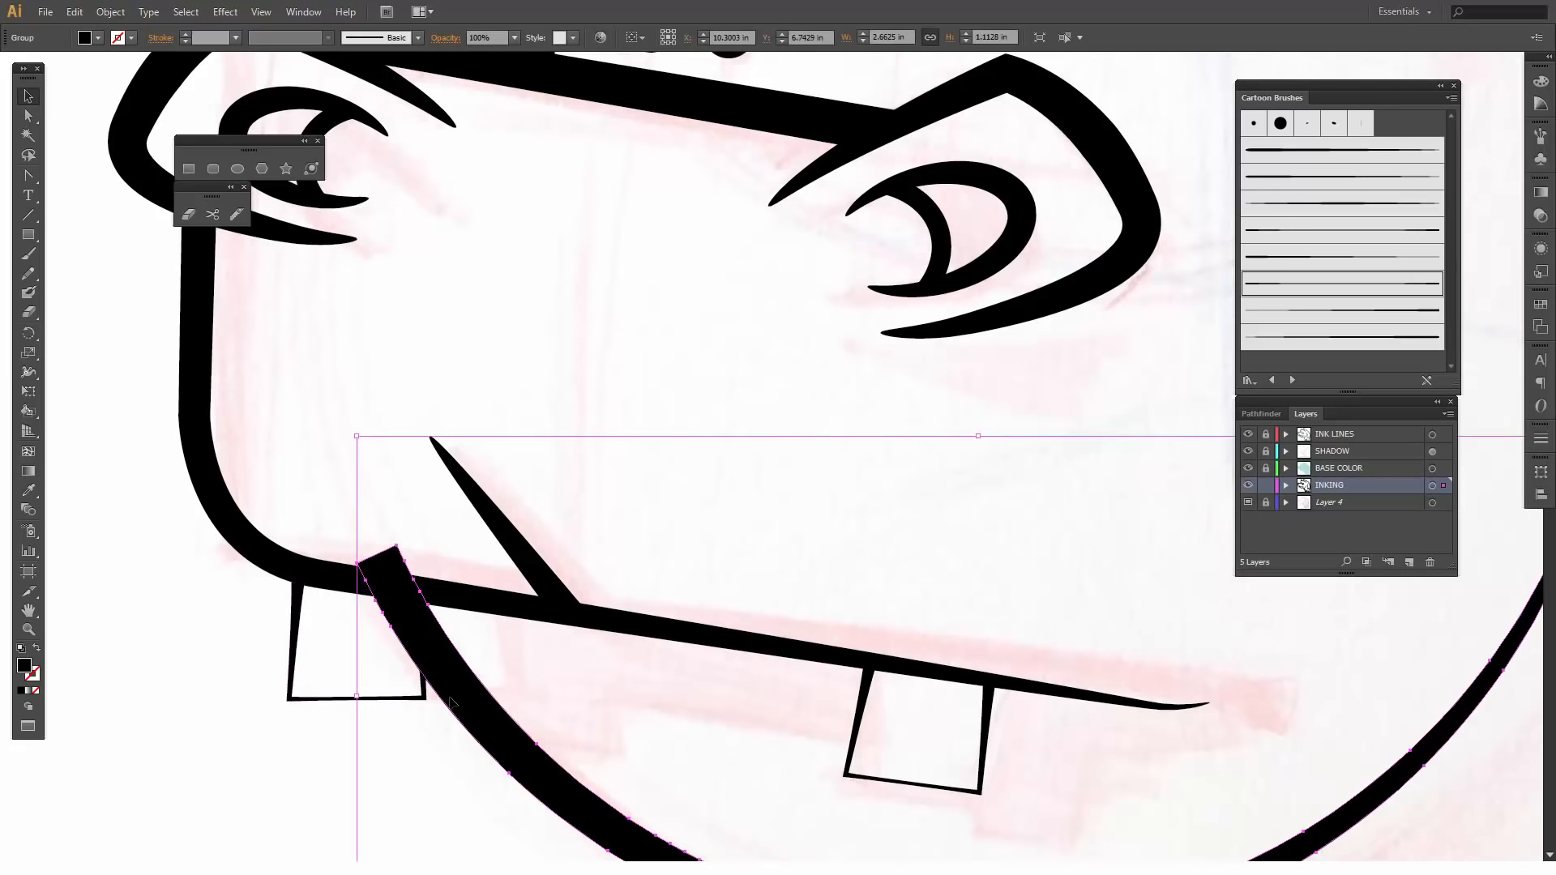
{"action": "key", "text": "shift+e"}
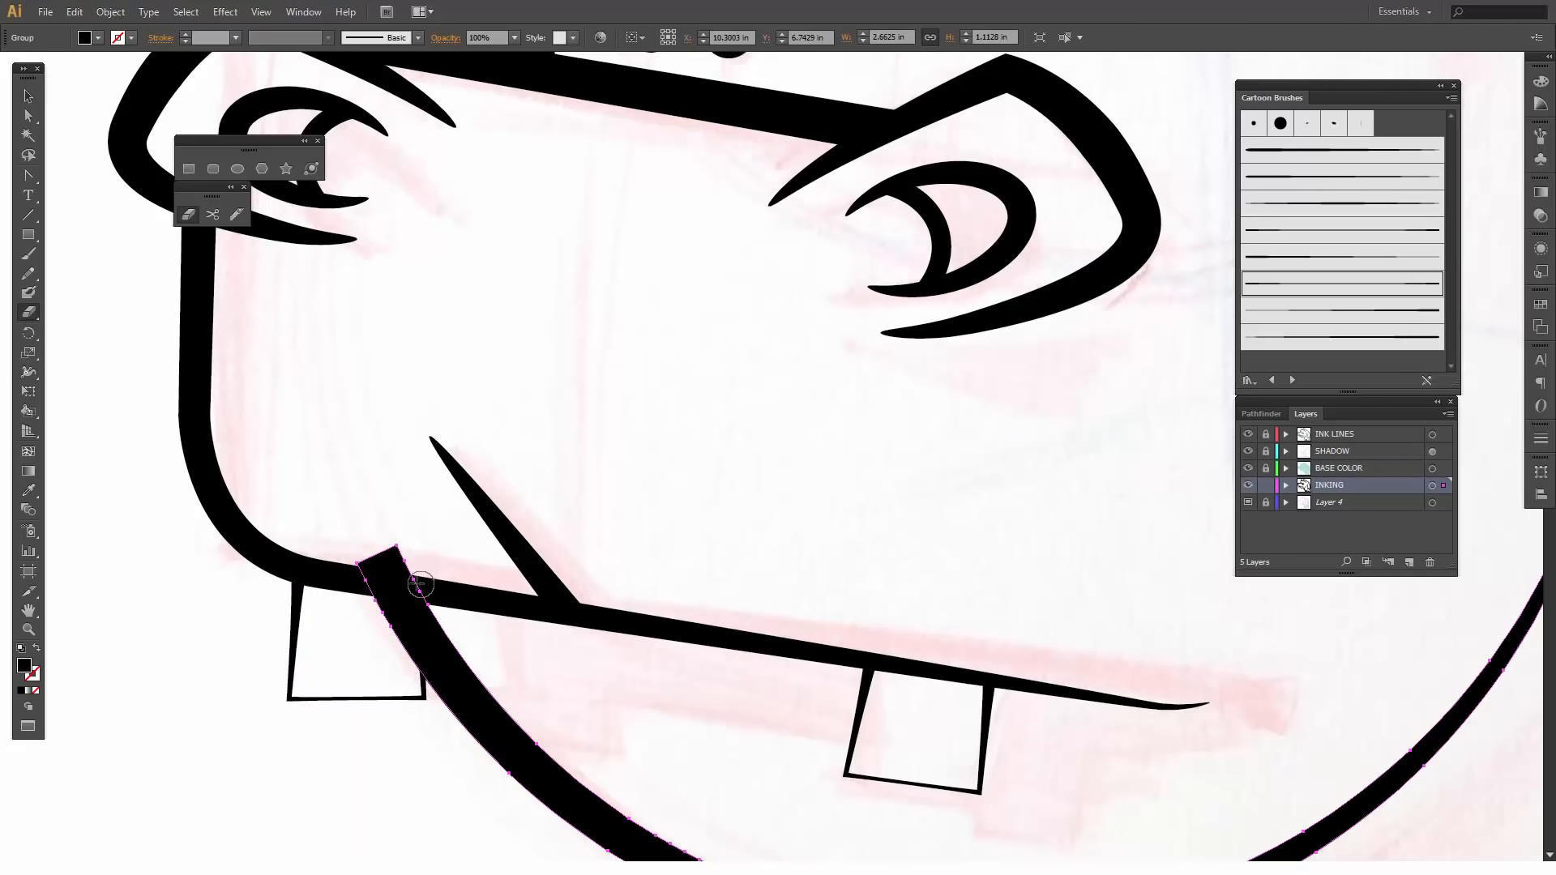
{"action": "mouse_move", "coordinate": [419, 585]}
{"action": "left_mouse_down"}
{"action": "mouse_move", "coordinate": [407, 674]}
{"action": "mouse_move", "coordinate": [363, 560]}
{"action": "mouse_move", "coordinate": [399, 548]}
{"action": "mouse_move", "coordinate": [394, 586]}
{"action": "mouse_move", "coordinate": [380, 572]}
{"action": "mouse_move", "coordinate": [466, 712]}
{"action": "left_mouse_up"}
{"action": "key", "text": "z"}
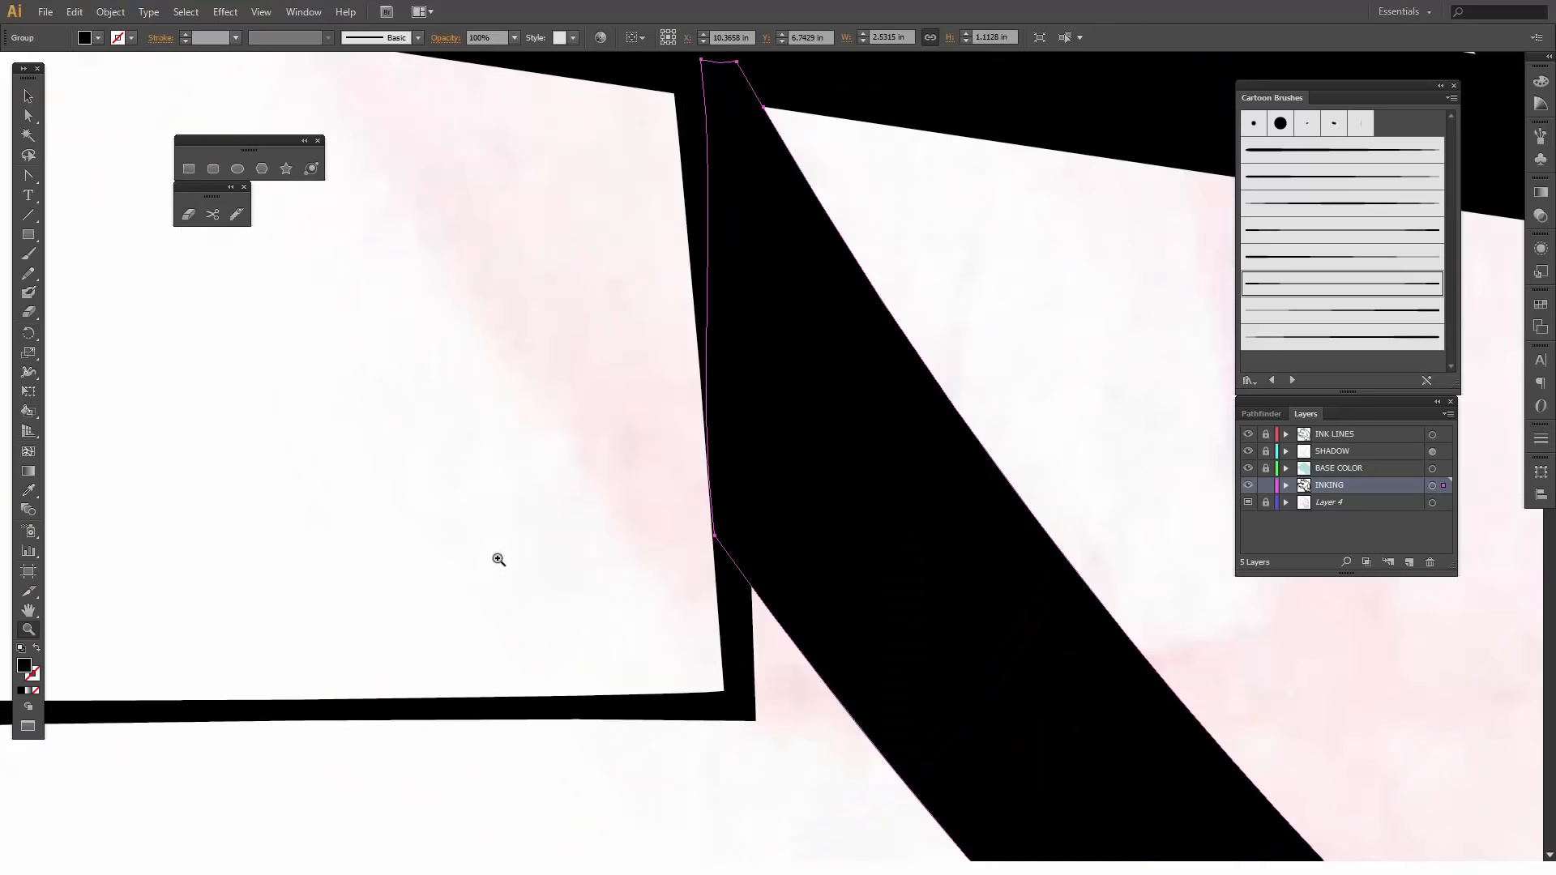
{"action": "key", "text": "shift+e"}
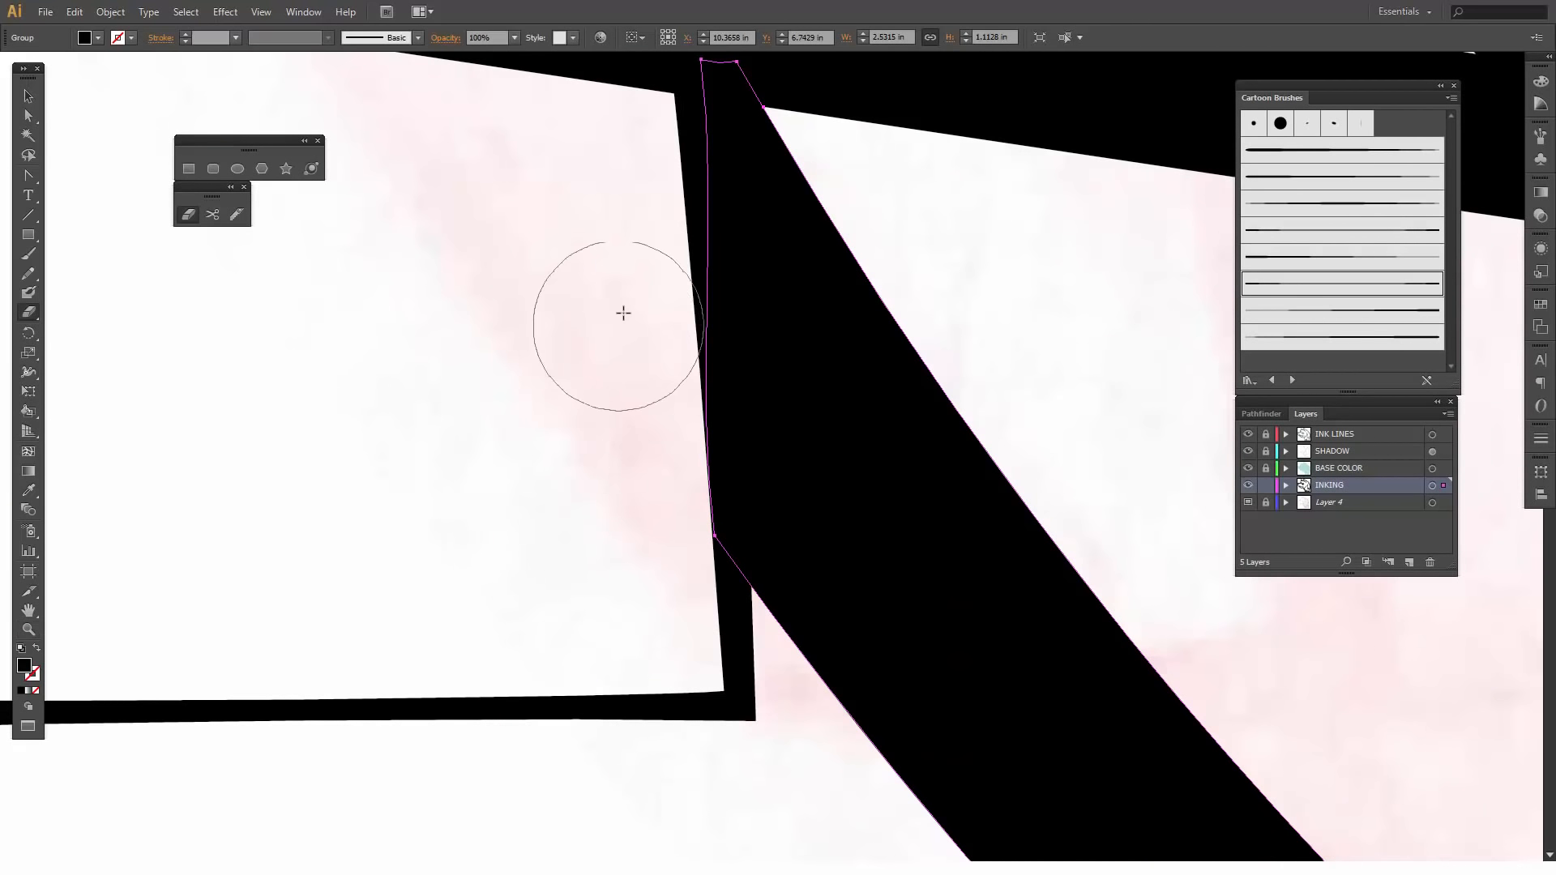
{"action": "mouse_move", "coordinate": [625, 306]}
{"action": "left_mouse_down"}
{"action": "mouse_move", "coordinate": [615, 403]}
{"action": "mouse_move", "coordinate": [636, 486]}
{"action": "mouse_move", "coordinate": [619, 594]}
{"action": "left_mouse_up"}
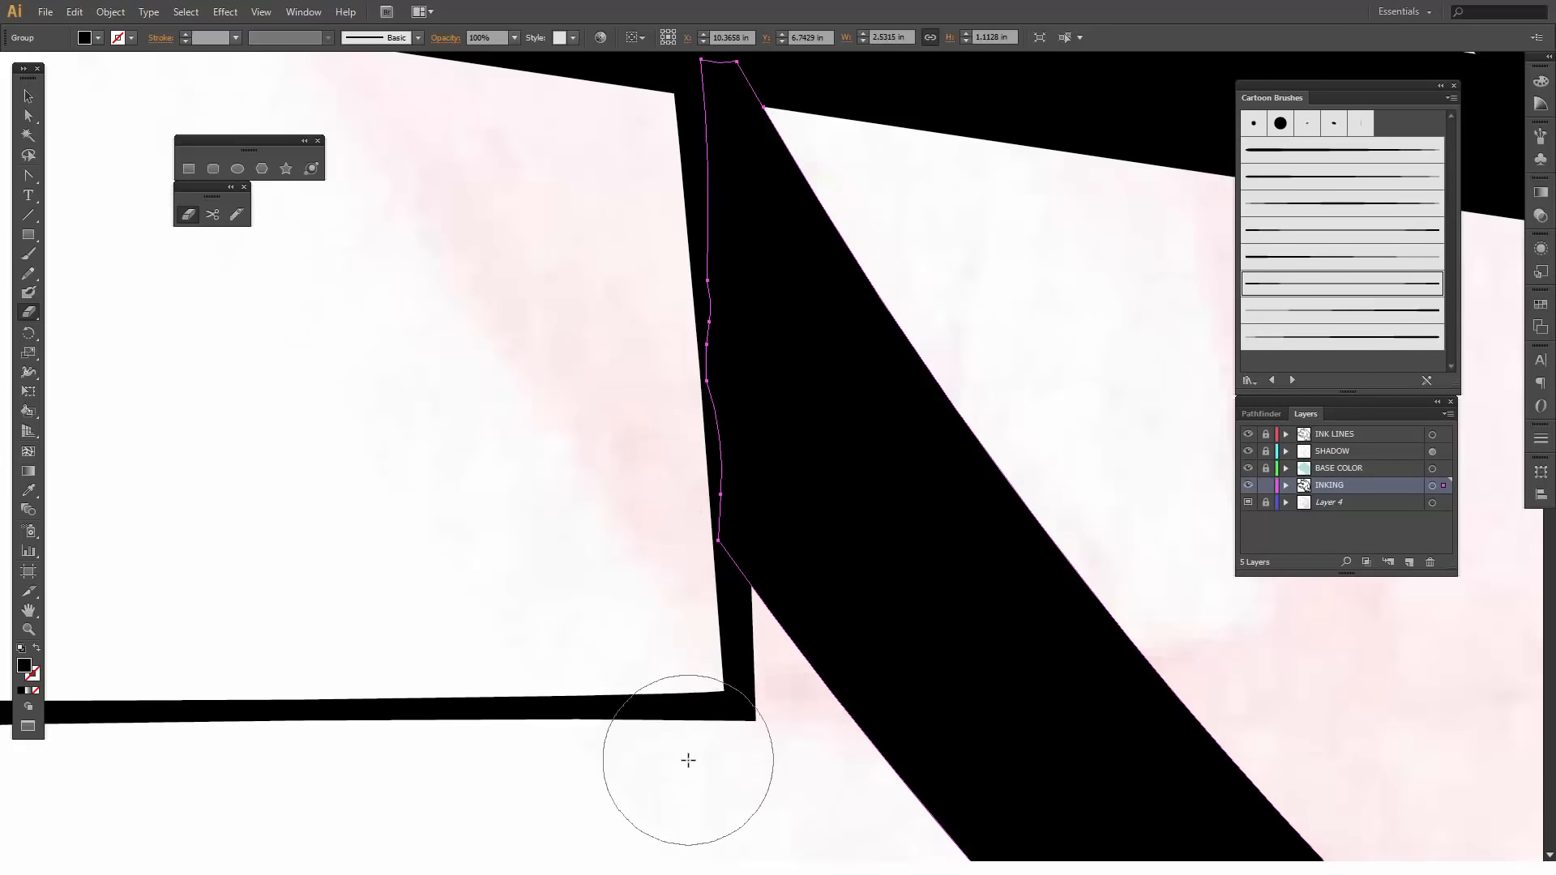
- Trim the belly line's protruding right end so it stops within the larger foot's leg line
{"action": "scroll", "coordinate": [689, 761], "scroll_direction": "down", "scroll_amount": 6}
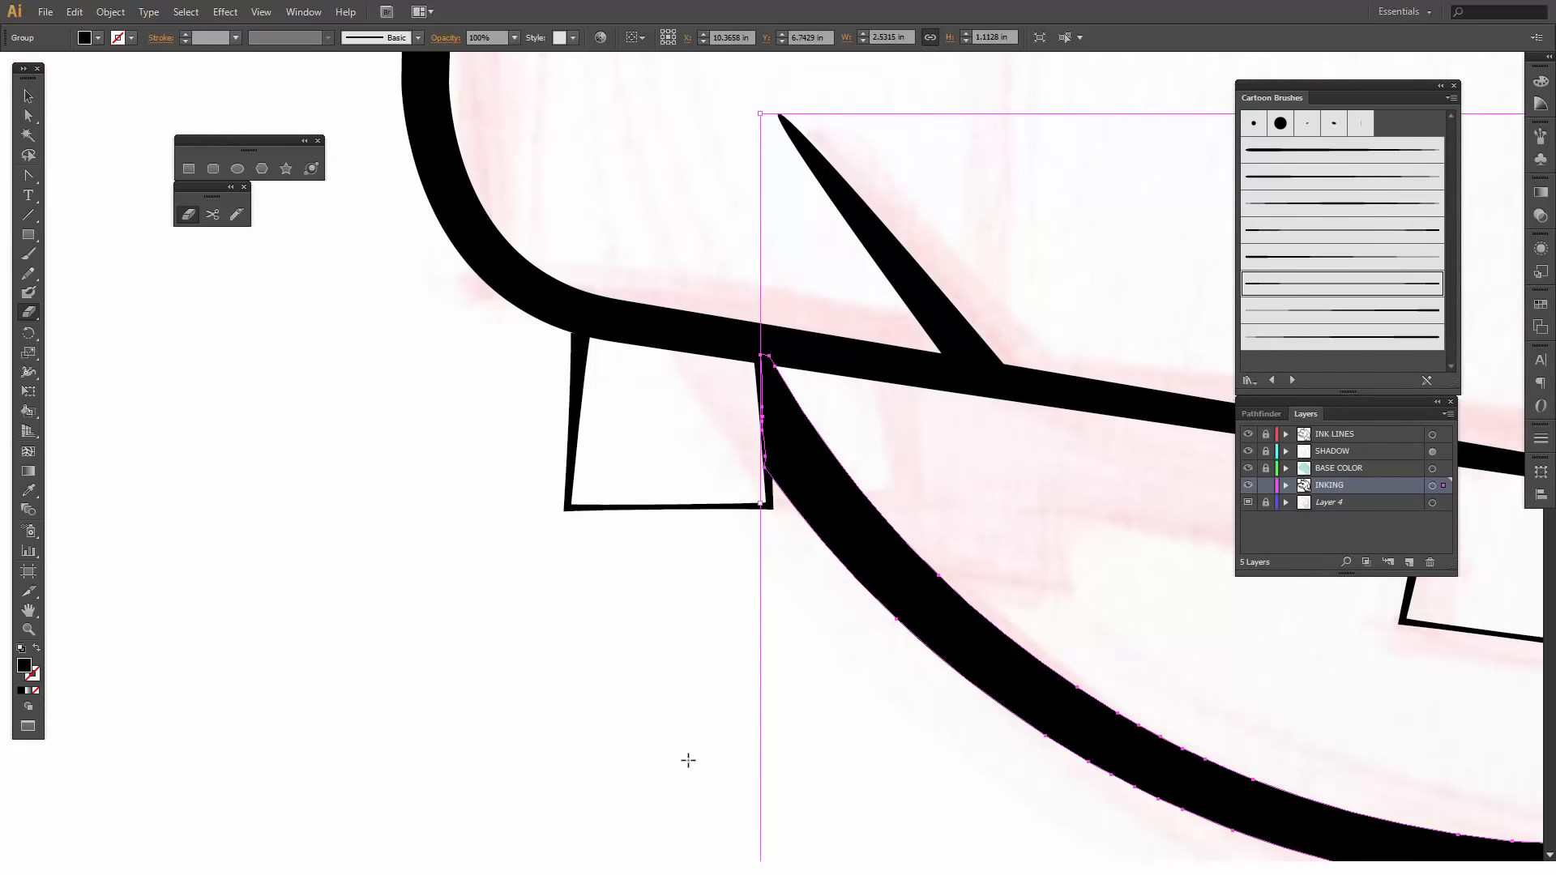
{"action": "scroll", "coordinate": [688, 760], "scroll_direction": "down", "scroll_amount": 2}
{"action": "left_click_drag", "start_coordinate": [944, 518], "coordinate": [330, 648]}
{"action": "scroll", "coordinate": [523, 494], "scroll_direction": "down", "scroll_amount": 4}
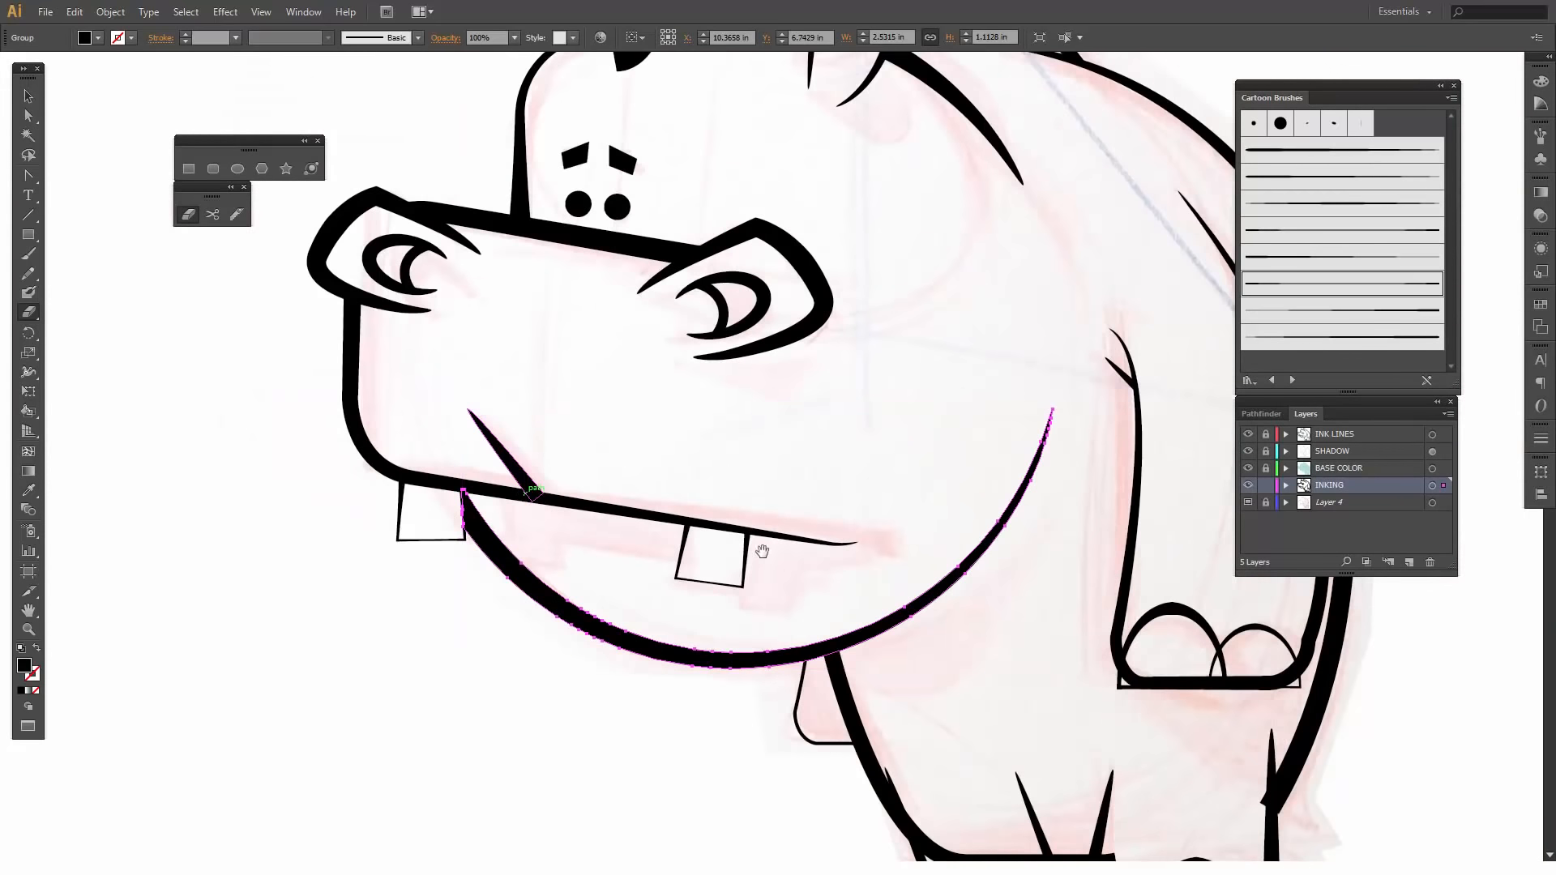
{"action": "left_click_drag", "start_coordinate": [860, 589], "coordinate": [486, 317]}
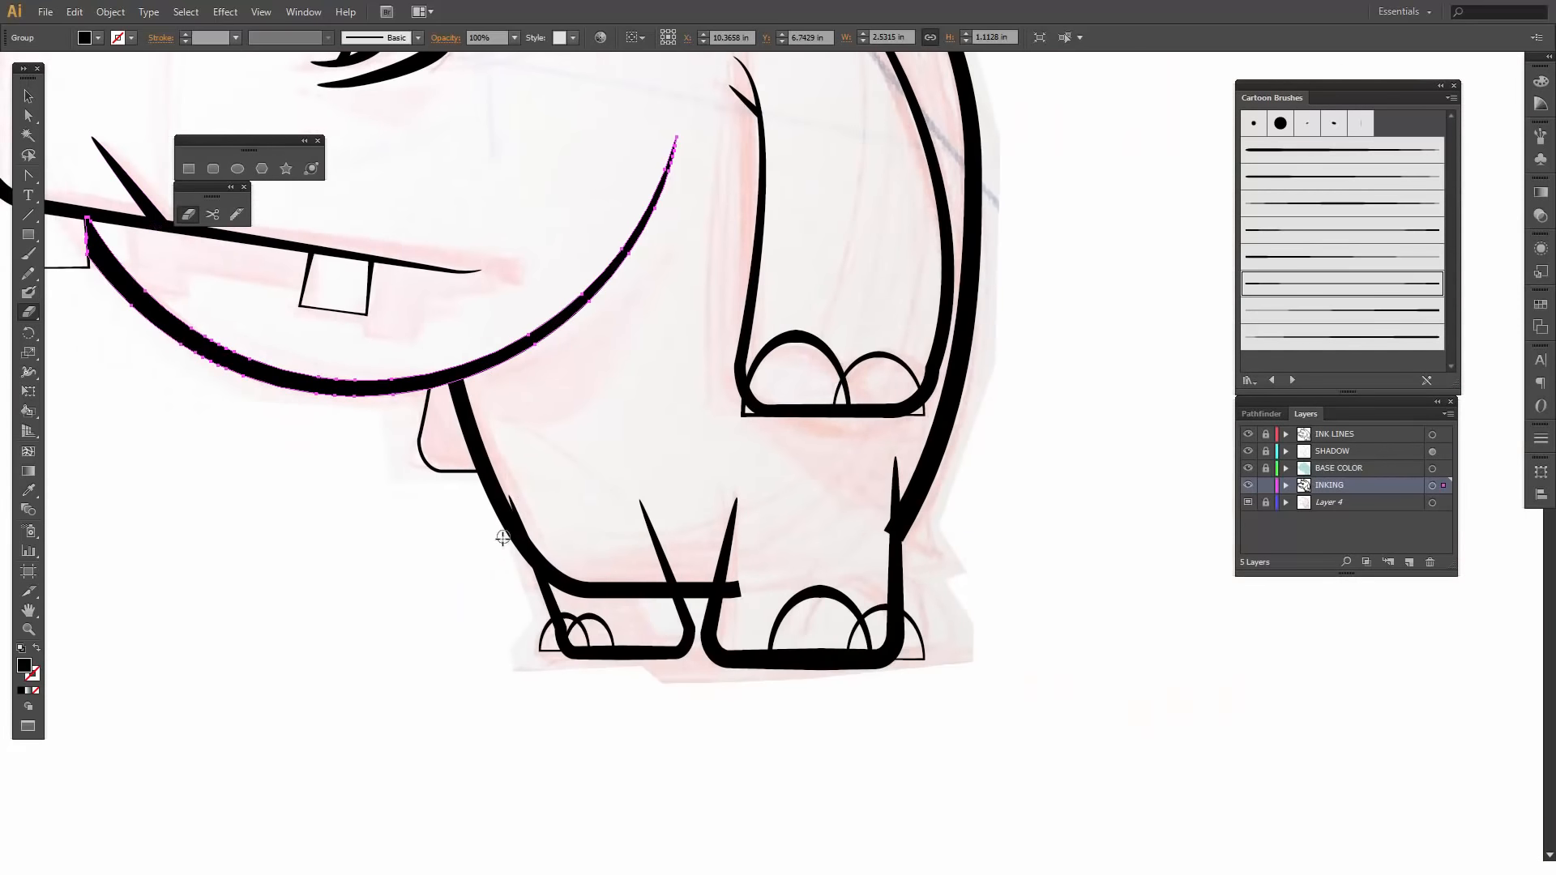
{"action": "key", "text": "z"}
{"action": "left_click_drag", "start_coordinate": [436, 501], "coordinate": [864, 755]}
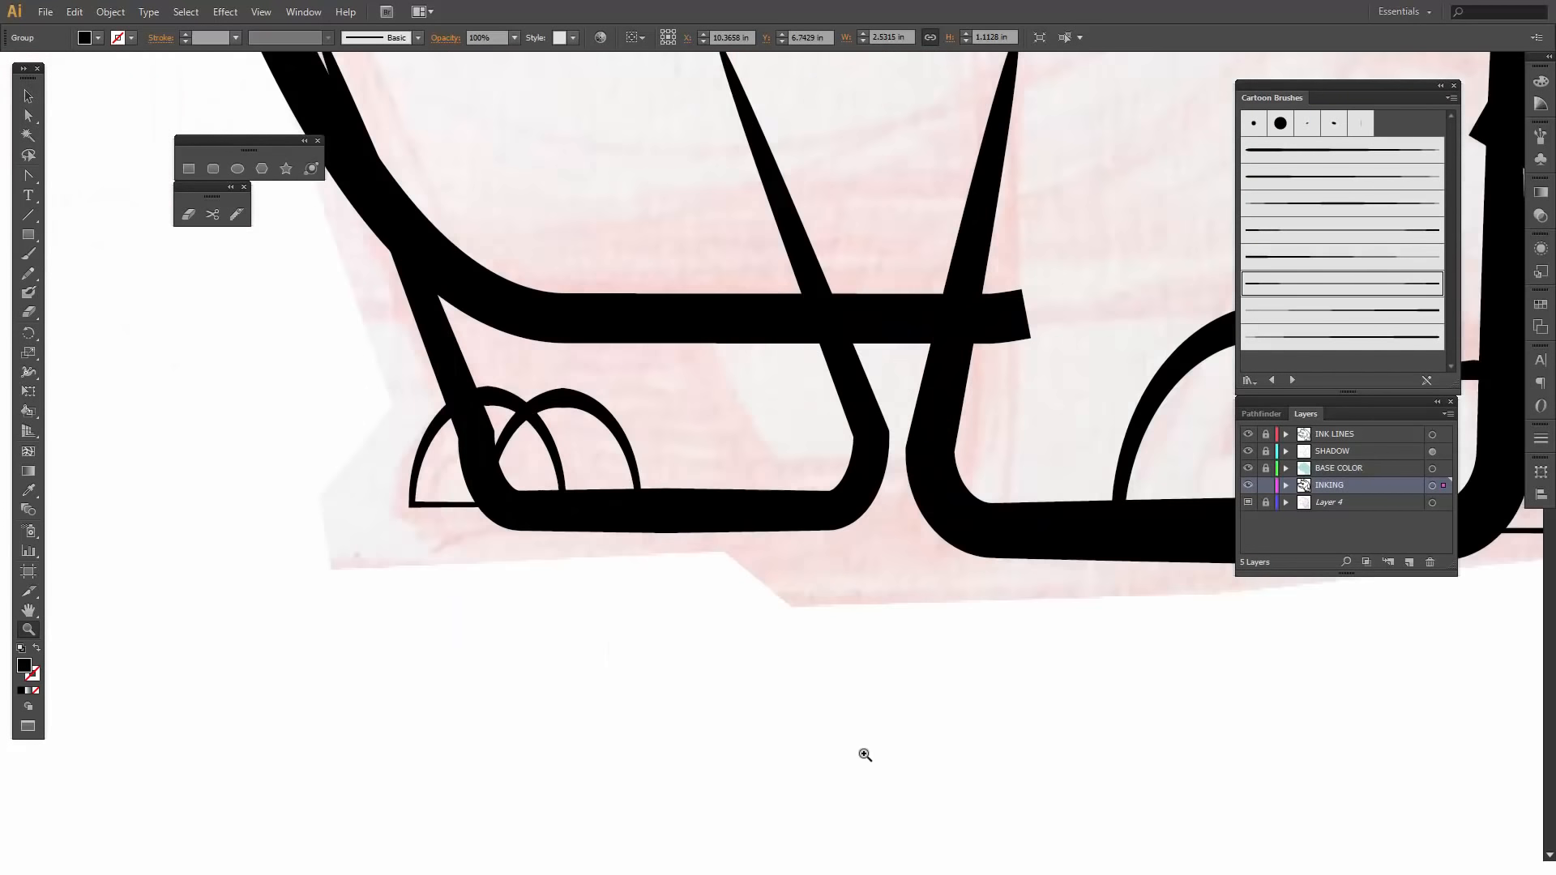
{"action": "left_click_drag", "start_coordinate": [690, 462], "coordinate": [759, 634]}
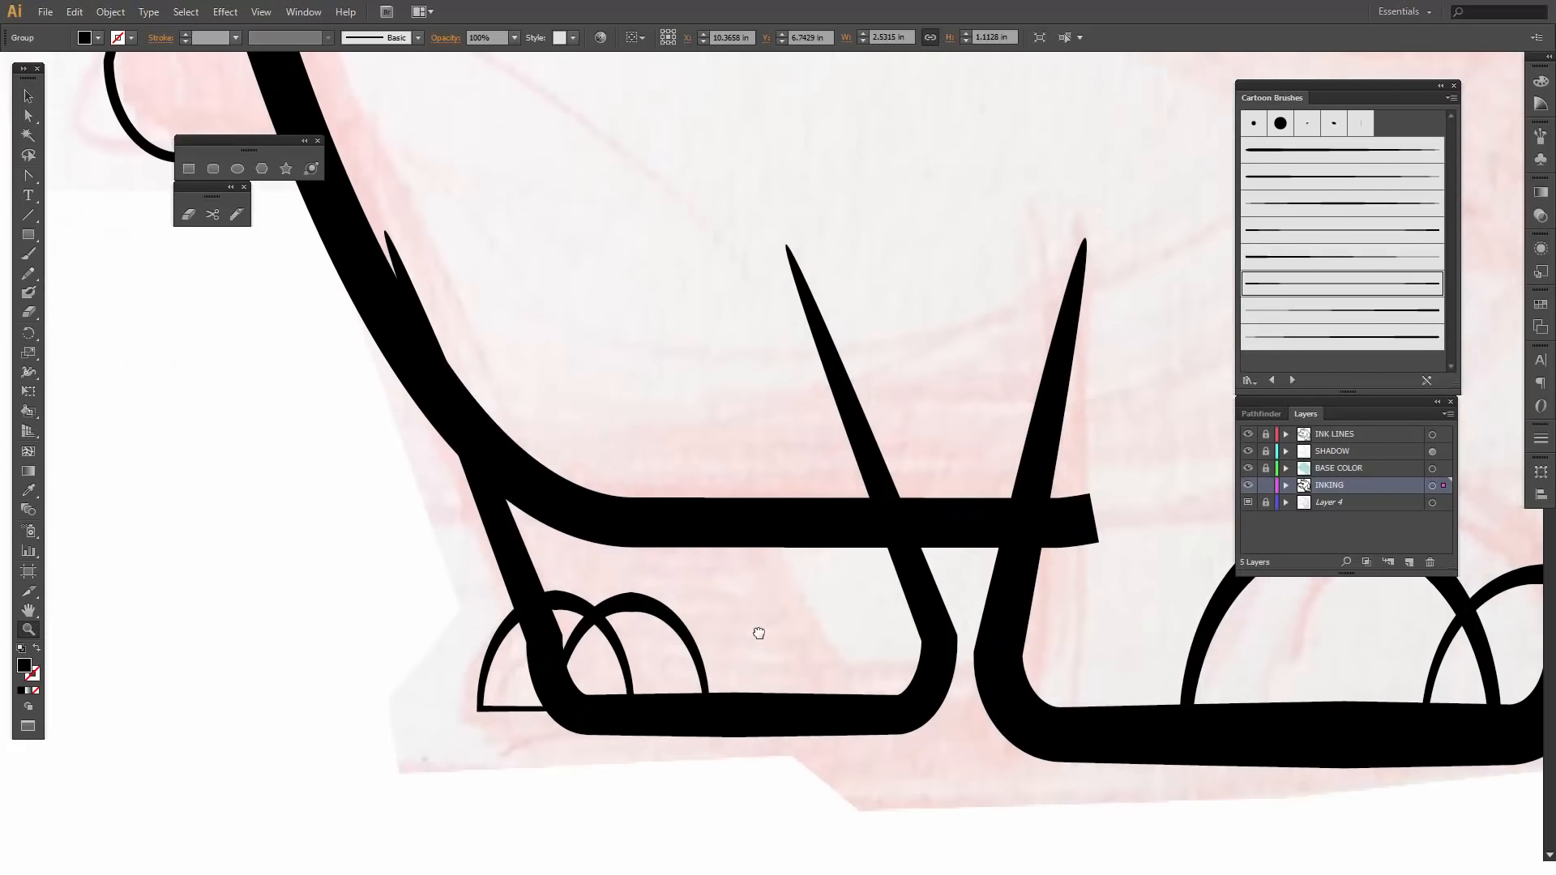
{"action": "left_click", "coordinate": [665, 521]}
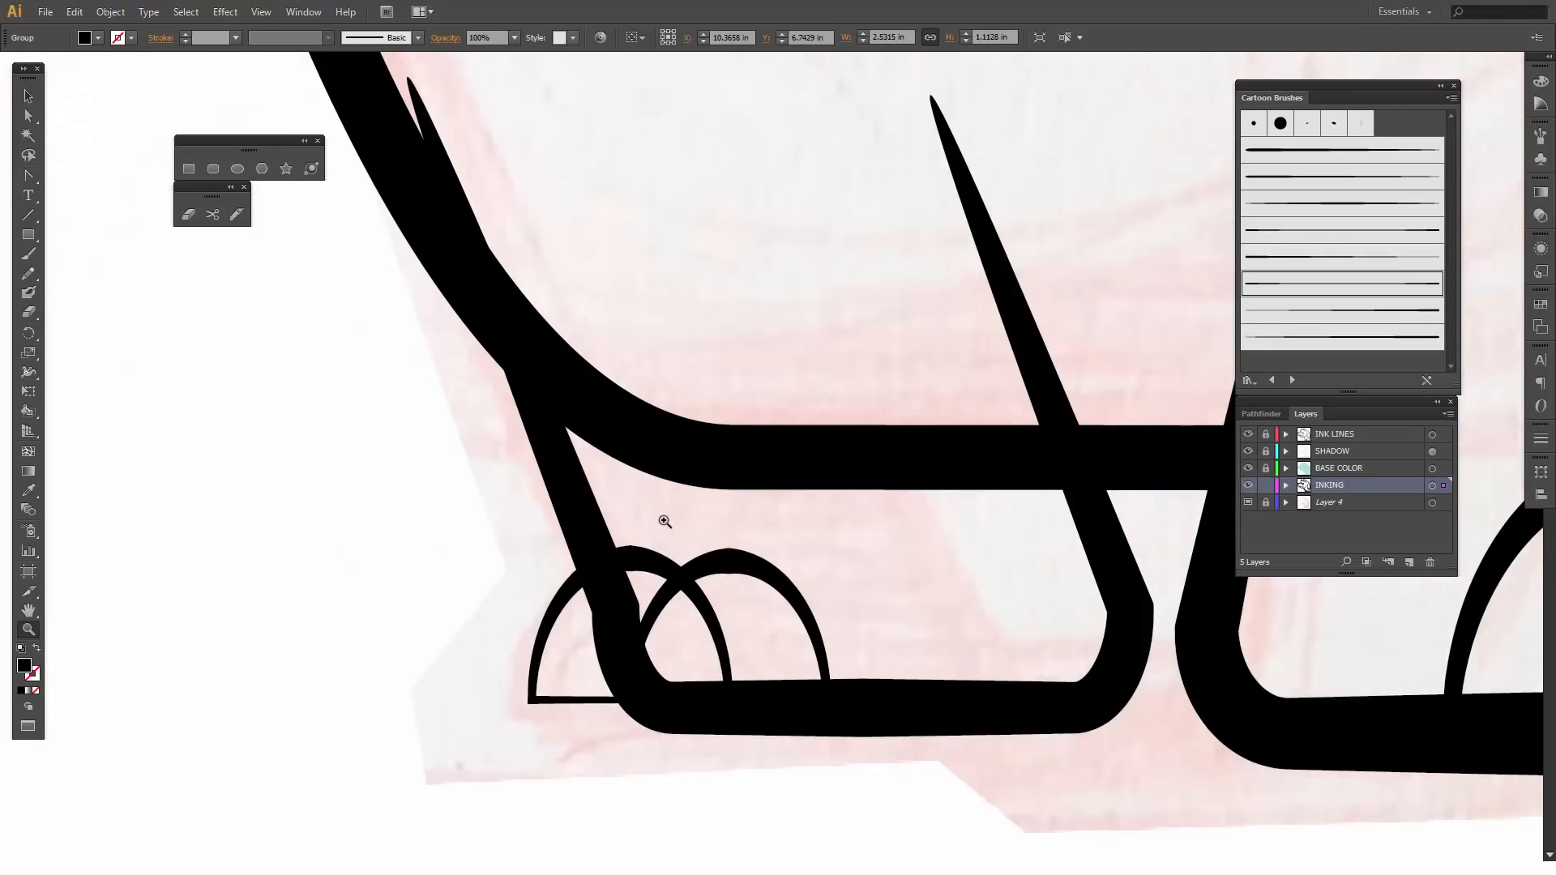
{"action": "left_click", "coordinate": [665, 521], "text": "alt"}
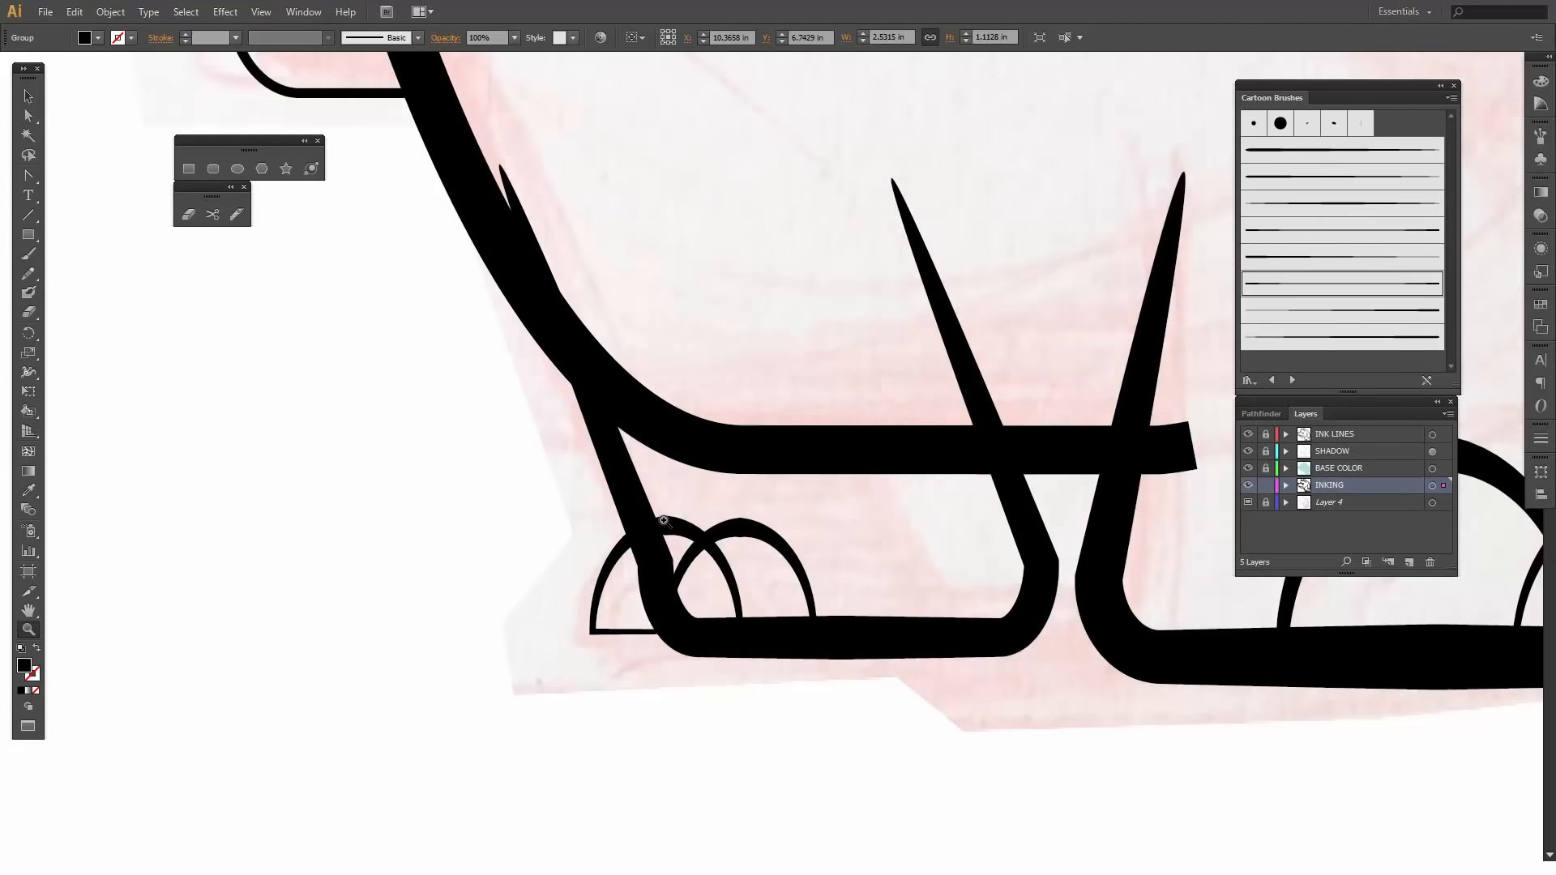
{"action": "left_click_drag", "start_coordinate": [697, 505], "coordinate": [556, 596]}
{"action": "key", "text": "v"}
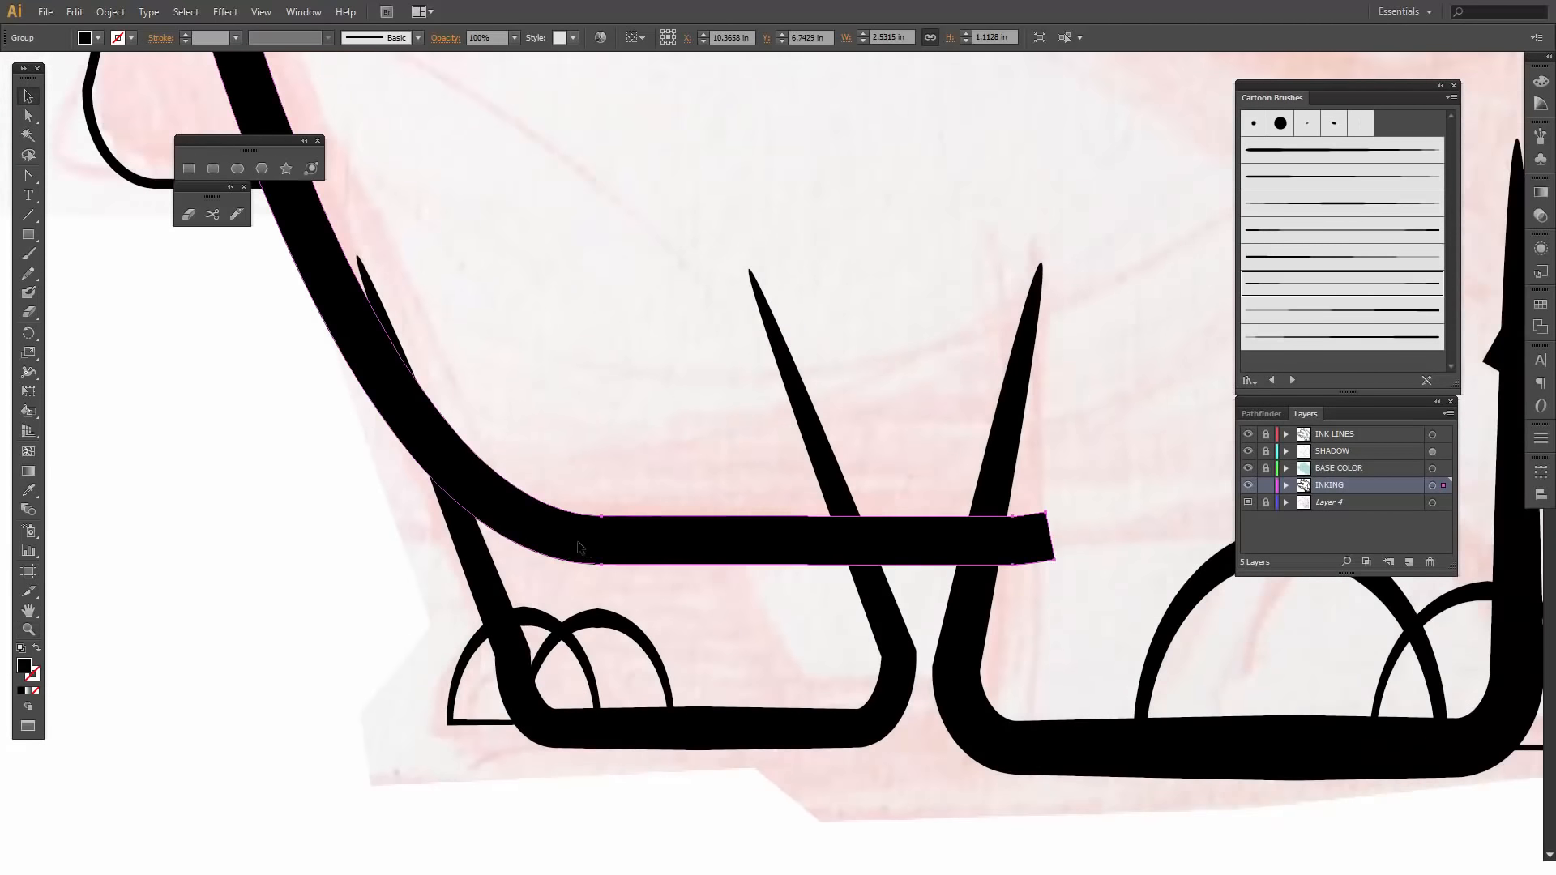
{"action": "left_click", "coordinate": [579, 548]}
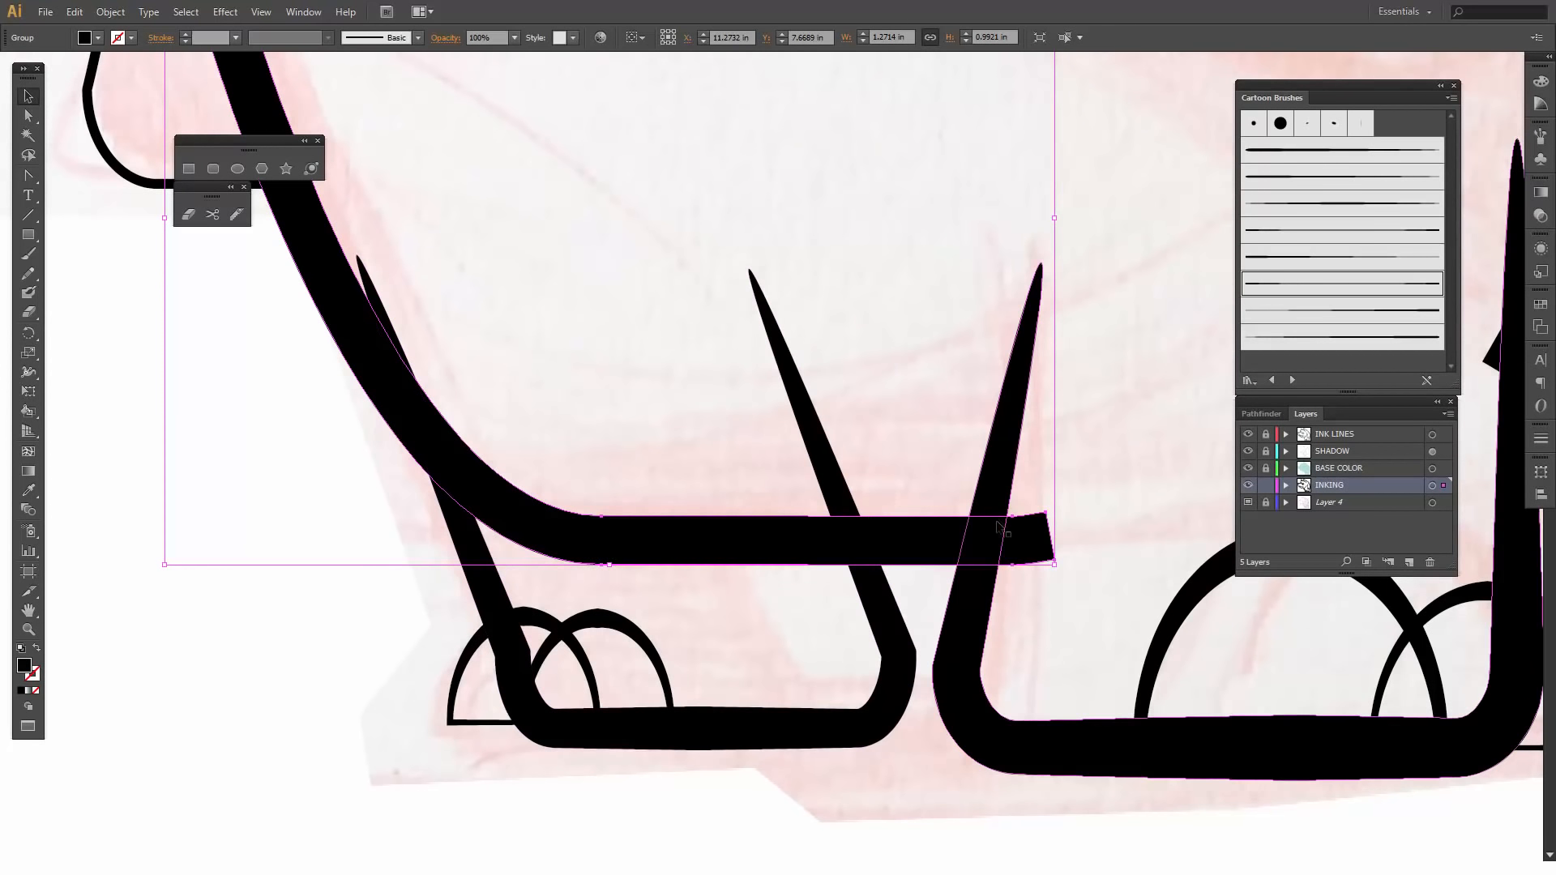
{"action": "key", "text": "shift+e"}
{"action": "mouse_move", "coordinate": [1032, 504]}
{"action": "left_mouse_down"}
{"action": "mouse_move", "coordinate": [1024, 521]}
{"action": "mouse_move", "coordinate": [1052, 511]}
{"action": "mouse_move", "coordinate": [1036, 527]}
{"action": "mouse_move", "coordinate": [1016, 509]}
{"action": "mouse_move", "coordinate": [1024, 591]}
{"action": "mouse_move", "coordinate": [1040, 593]}
{"action": "left_mouse_up"}
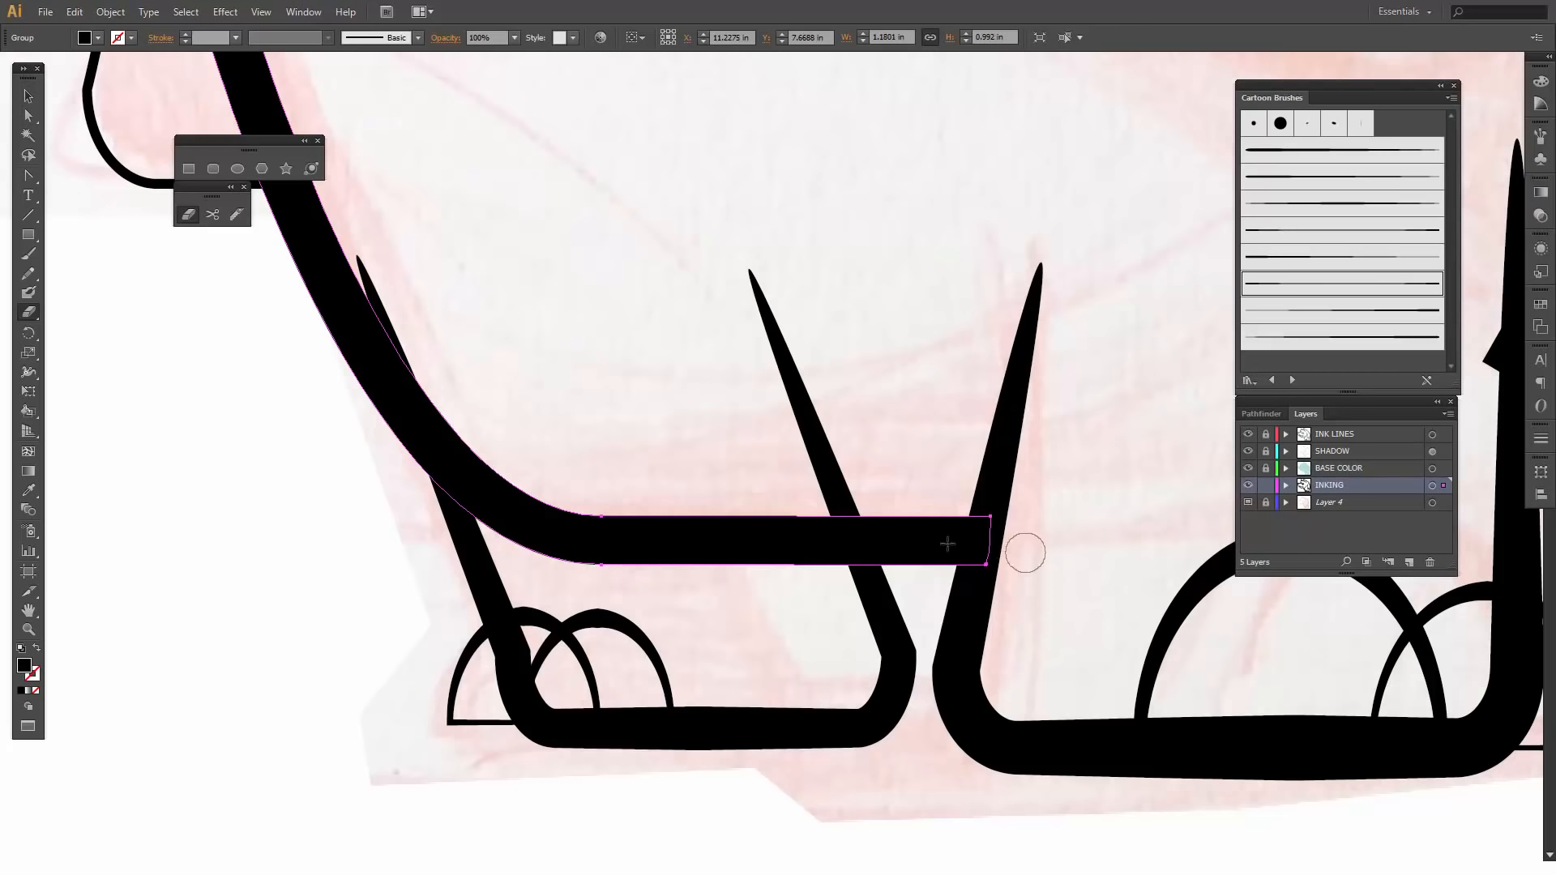
- Erase both tapered upper ends of the smaller foot's outline so they stop within the belly line
{"action": "key", "text": "v"}
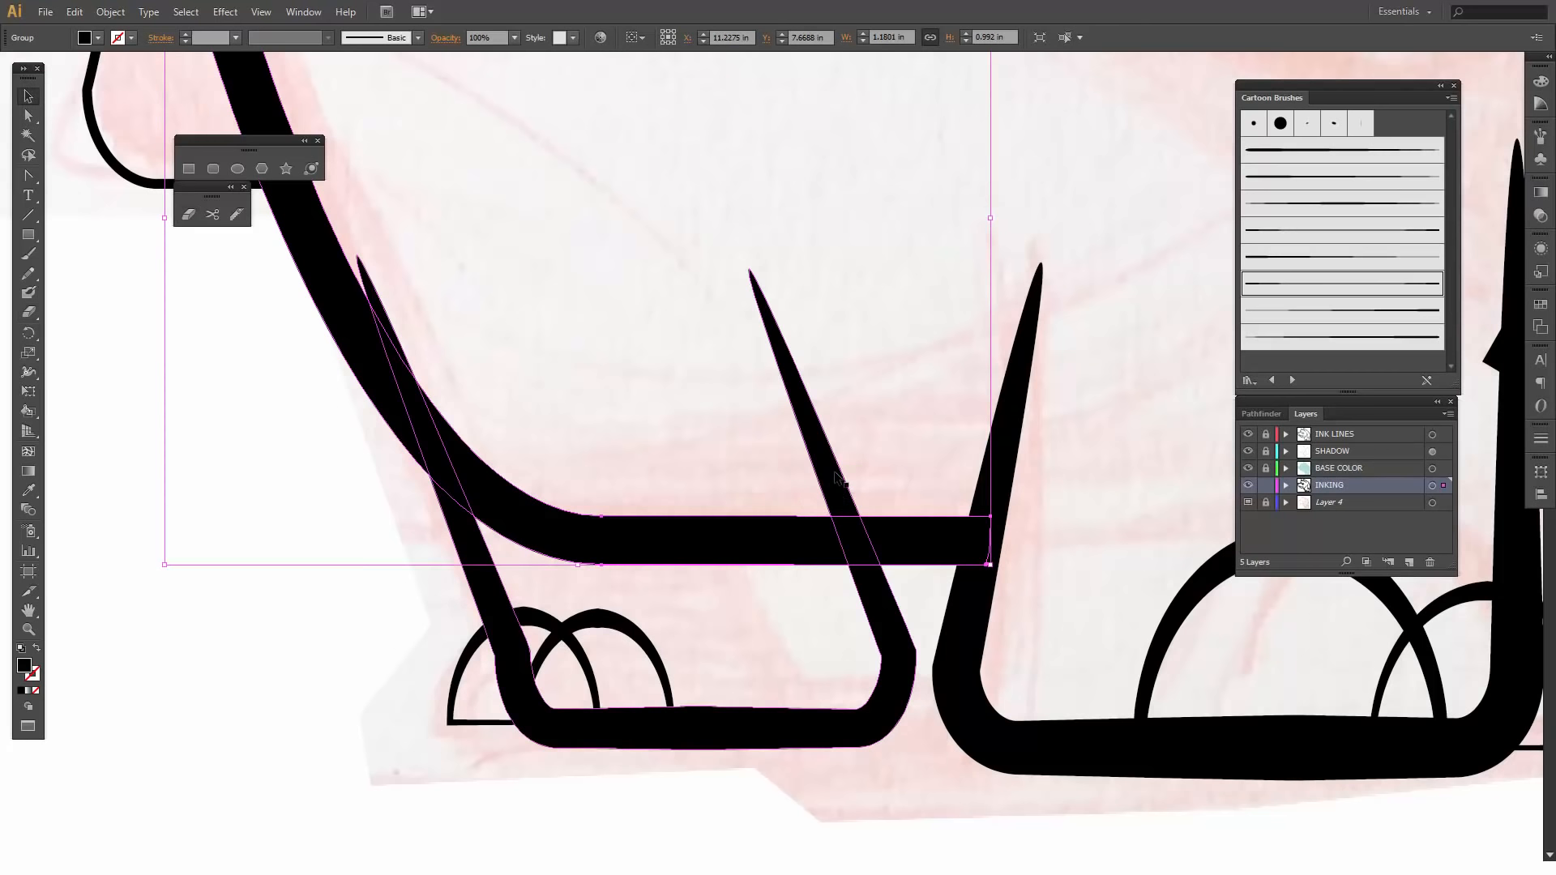
{"action": "left_click", "coordinate": [837, 477]}
{"action": "key", "text": "shift+e"}
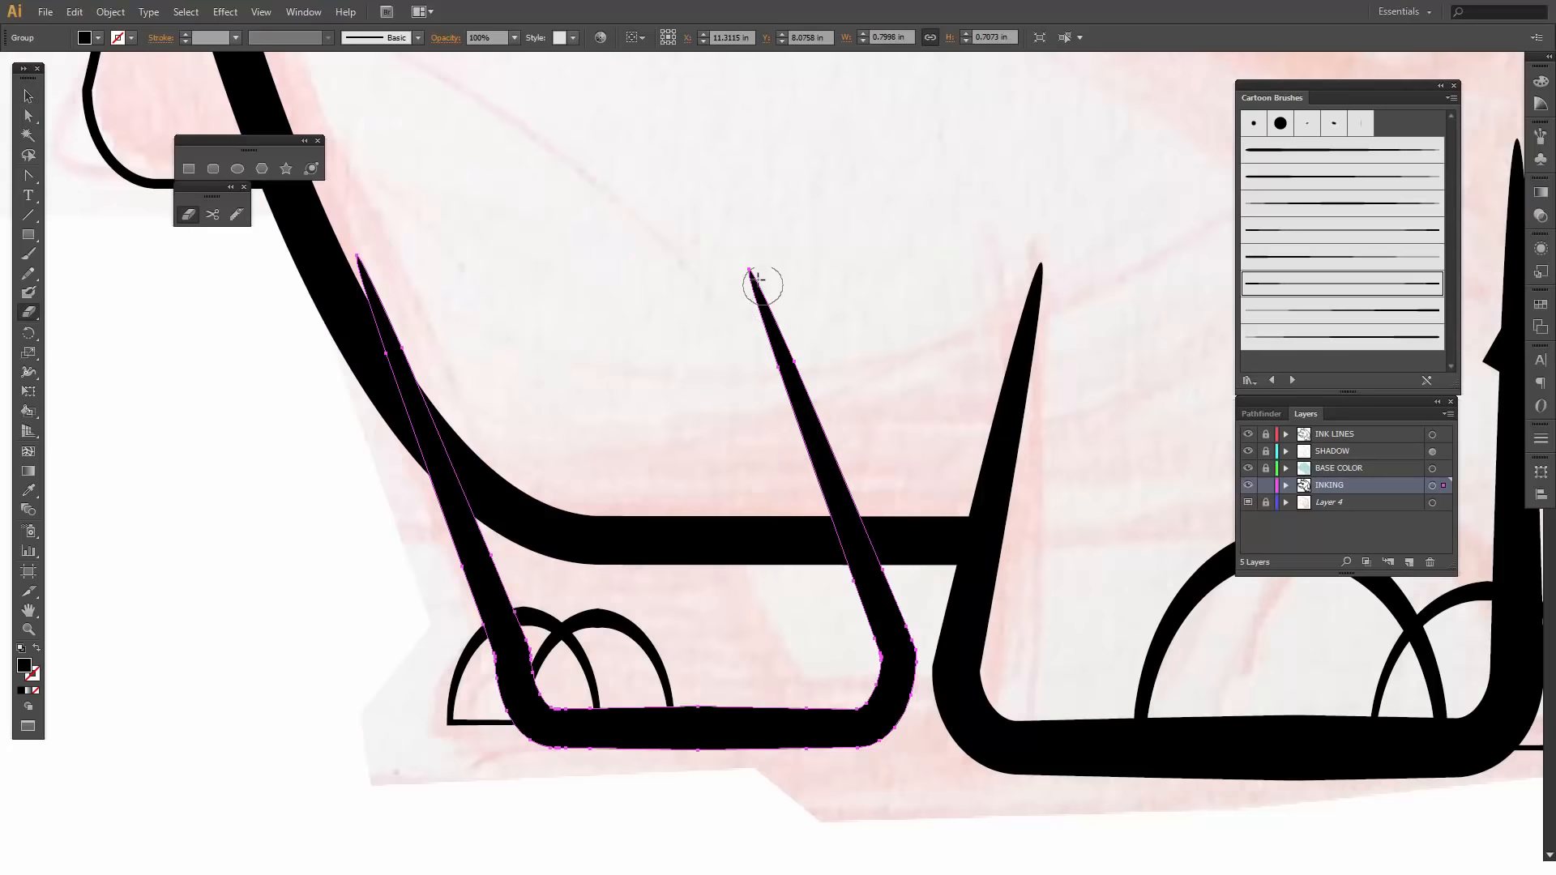
{"action": "mouse_move", "coordinate": [739, 263]}
{"action": "left_mouse_down"}
{"action": "mouse_move", "coordinate": [845, 505]}
{"action": "mouse_move", "coordinate": [830, 505]}
{"action": "mouse_move", "coordinate": [860, 527]}
{"action": "left_mouse_up"}
{"action": "left_click_drag", "start_coordinate": [355, 258], "coordinate": [478, 456]}
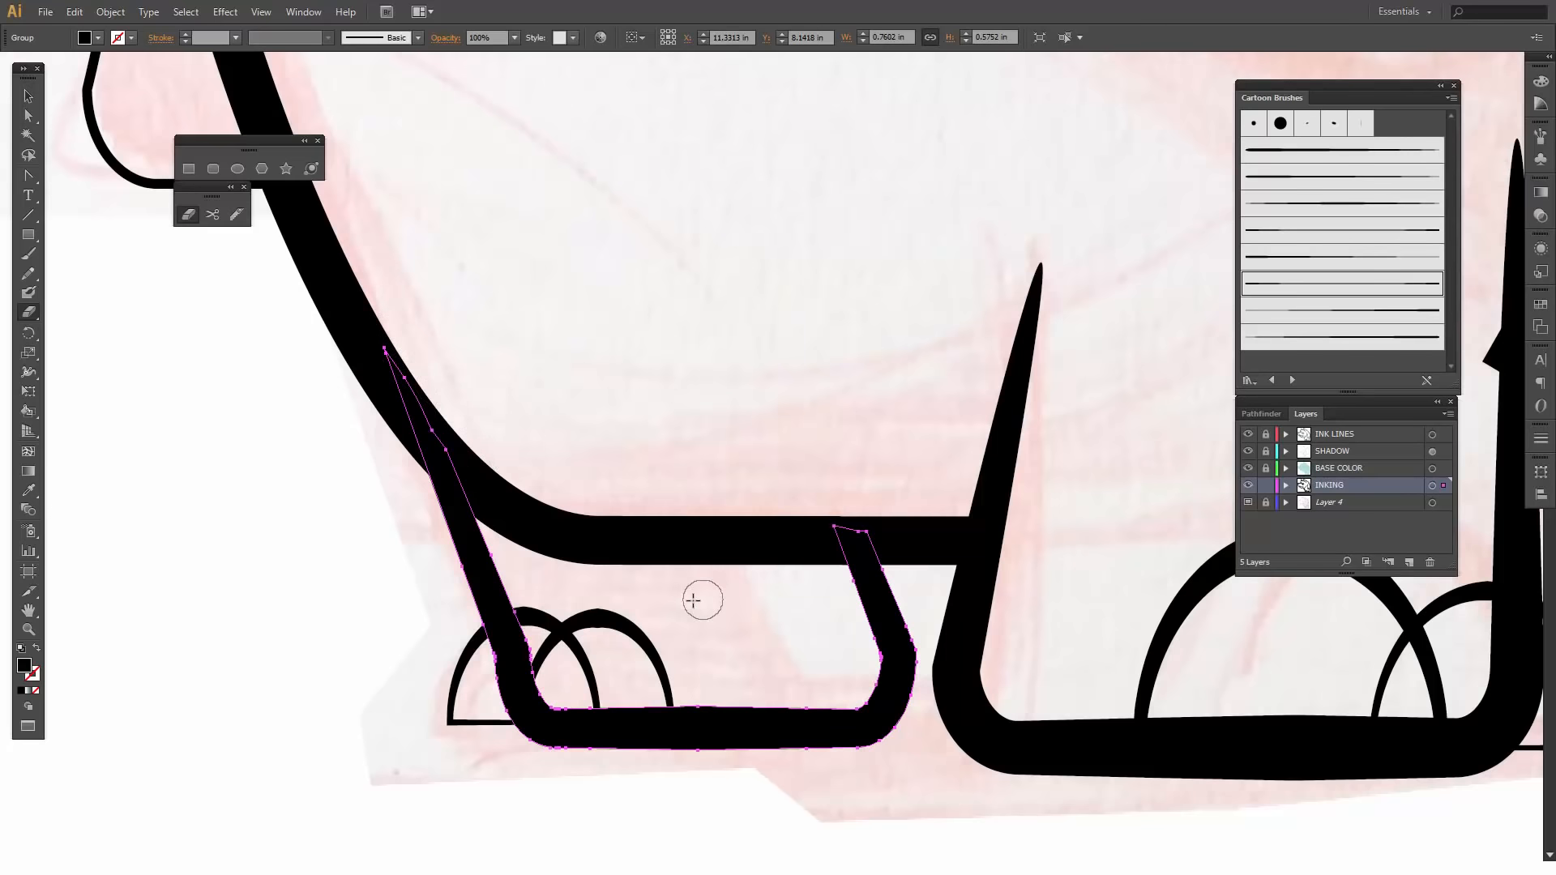
- Erase the smaller foot's left toe arch where it overlaps the neighbouring toe and crosses inside the leg line
{"action": "key", "text": "v"}
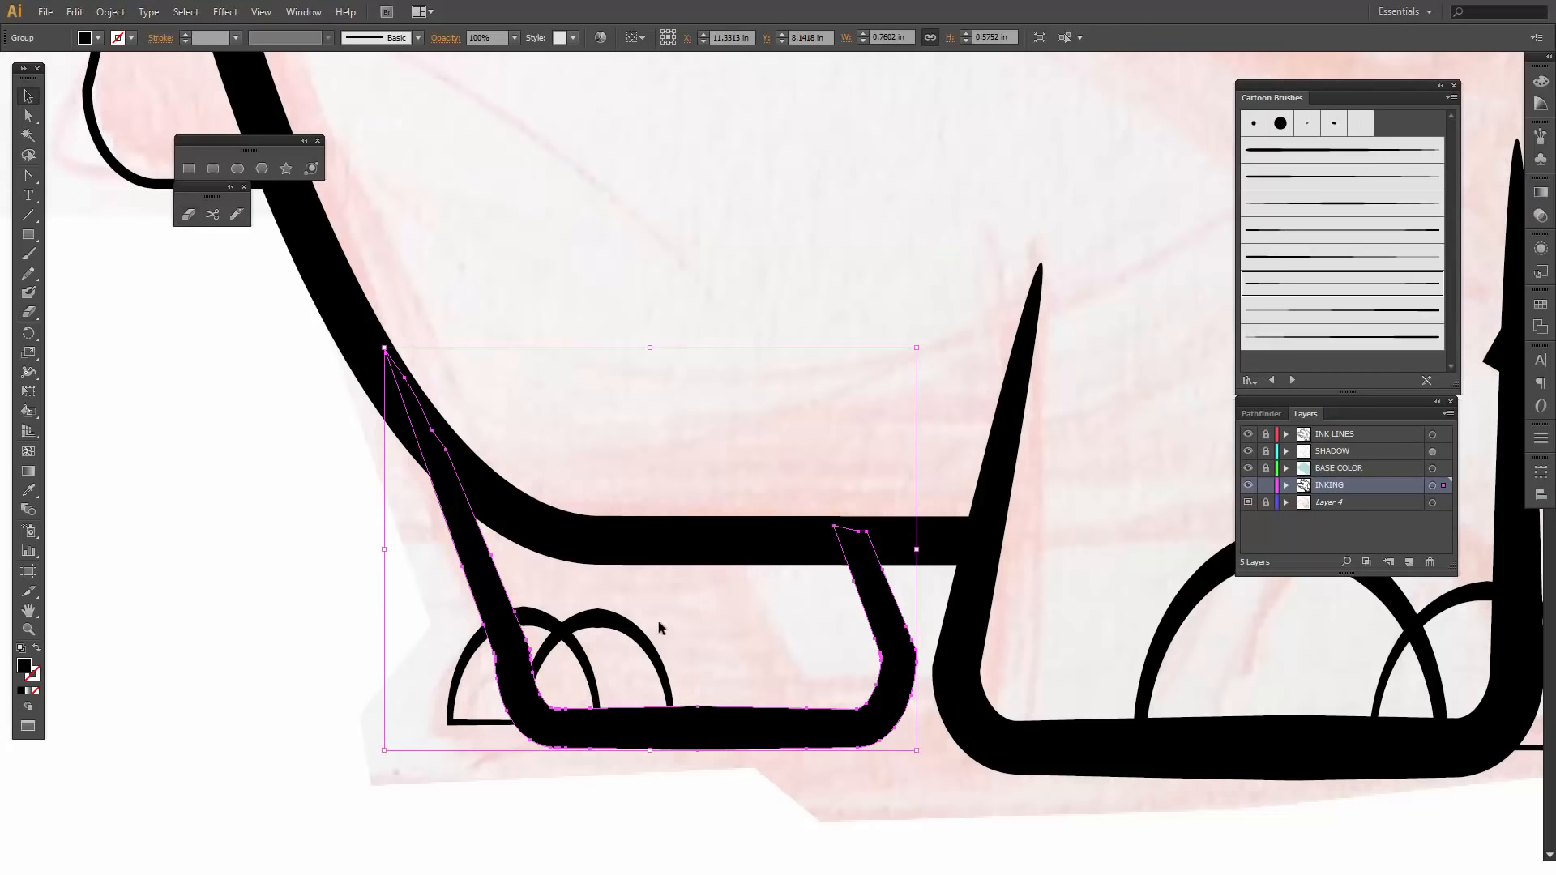
{"action": "left_click", "coordinate": [646, 649]}
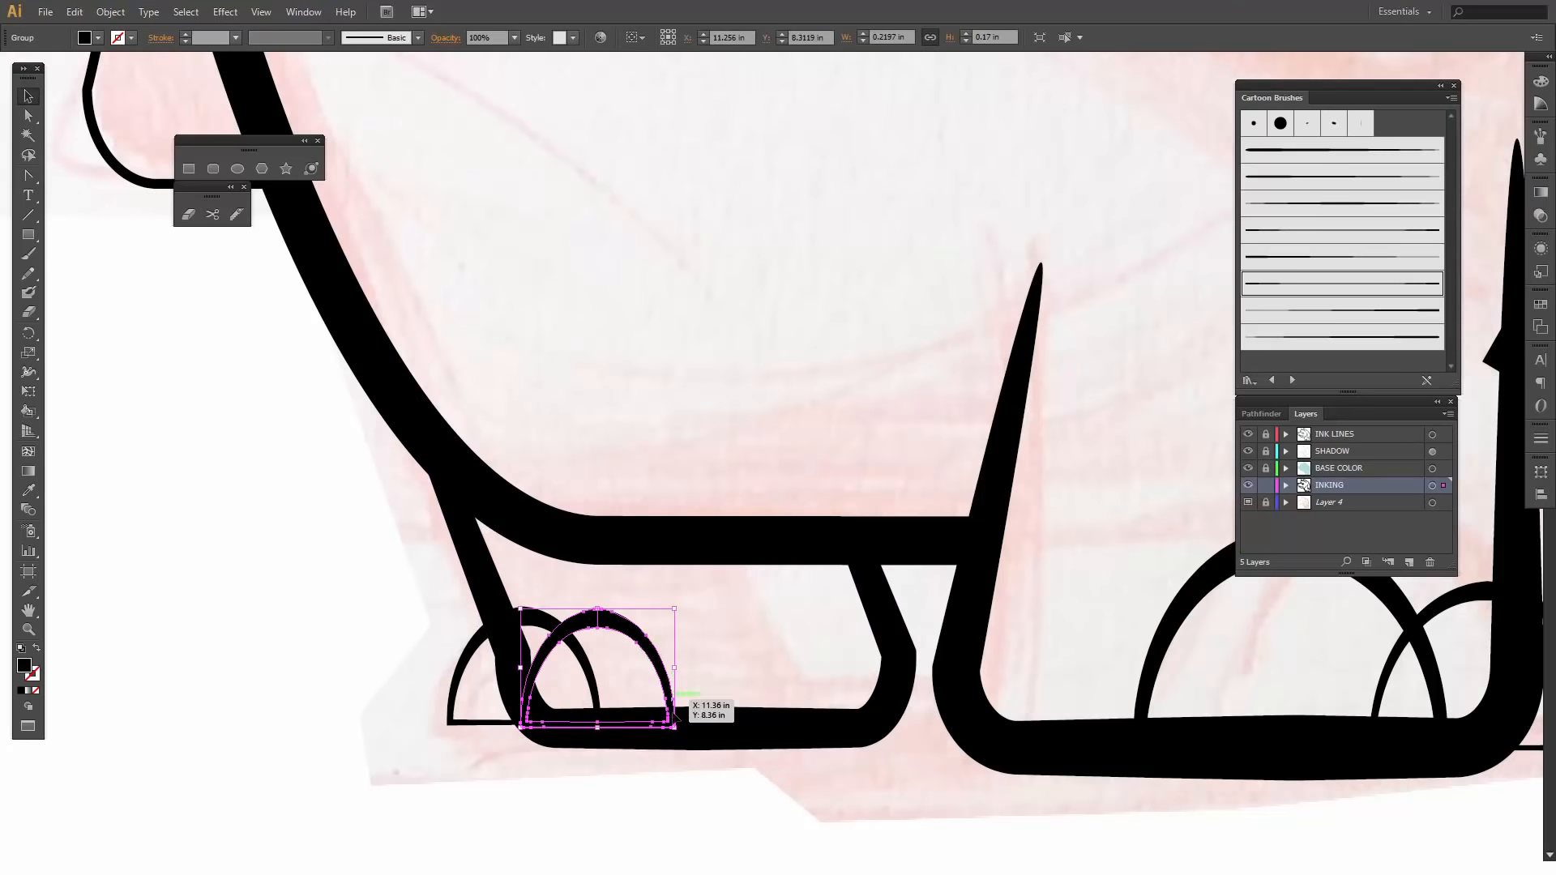
{"action": "left_click", "coordinate": [592, 663]}
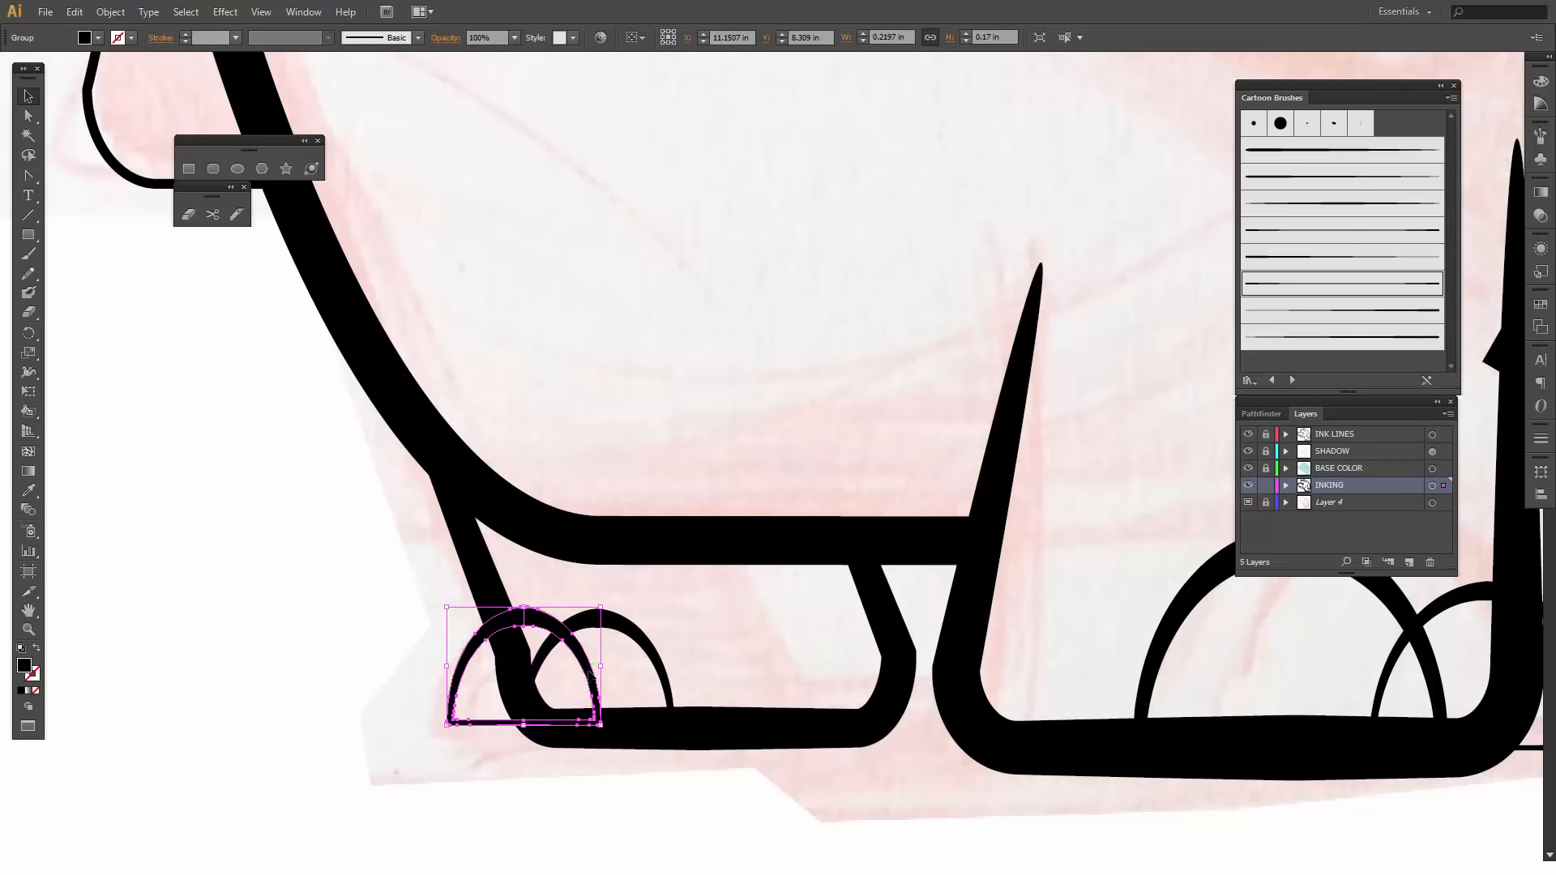
{"action": "key", "text": "shift+e"}
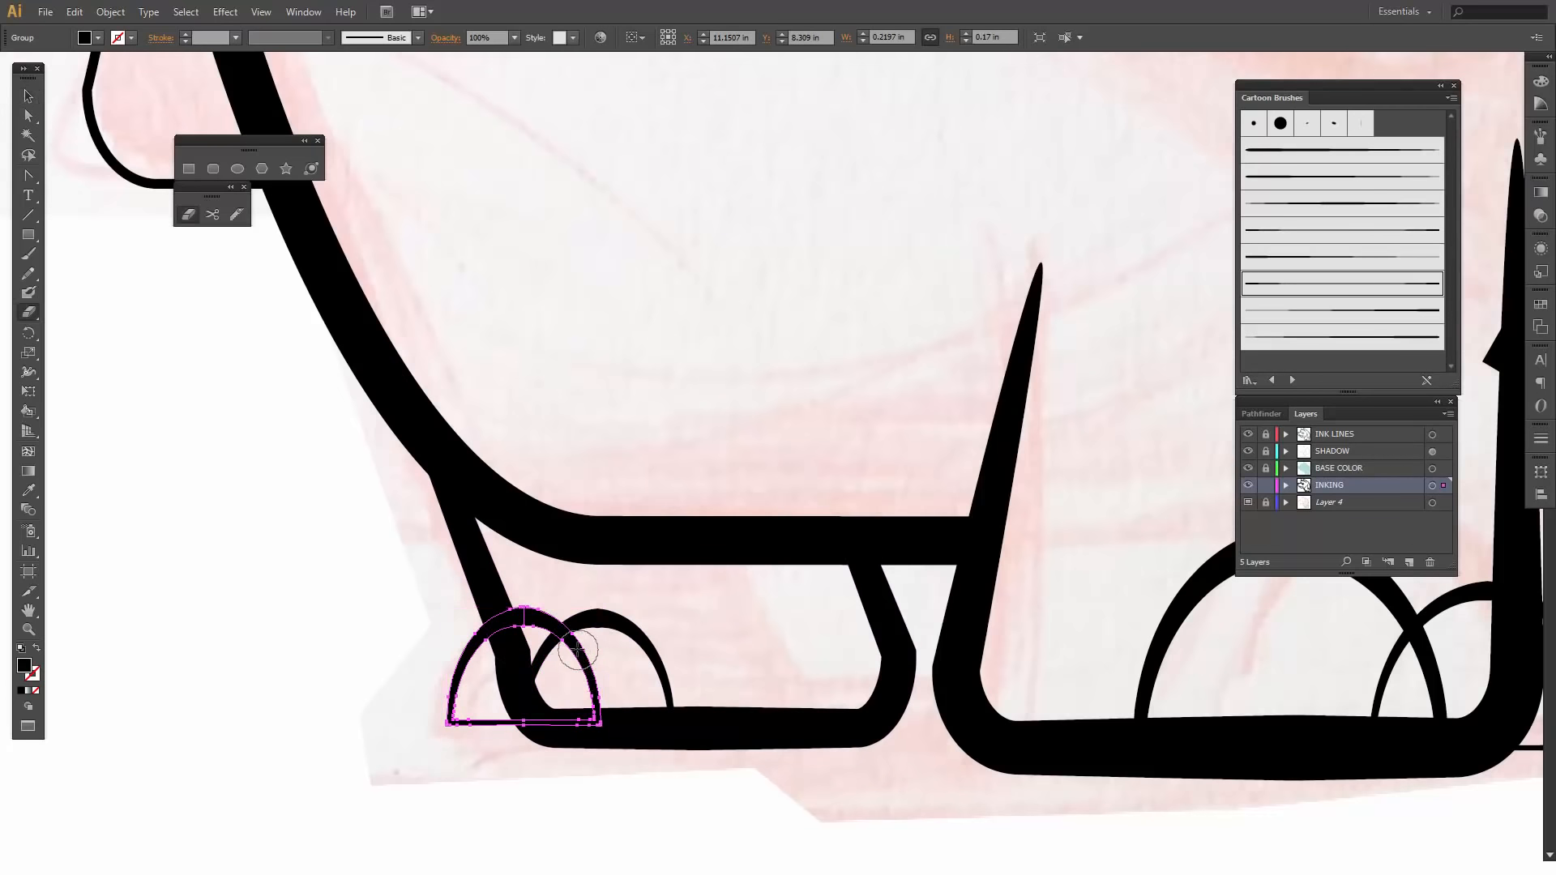
{"action": "mouse_move", "coordinate": [572, 646]}
{"action": "left_mouse_down"}
{"action": "mouse_move", "coordinate": [601, 713]}
{"action": "mouse_move", "coordinate": [648, 726]}
{"action": "left_mouse_up"}
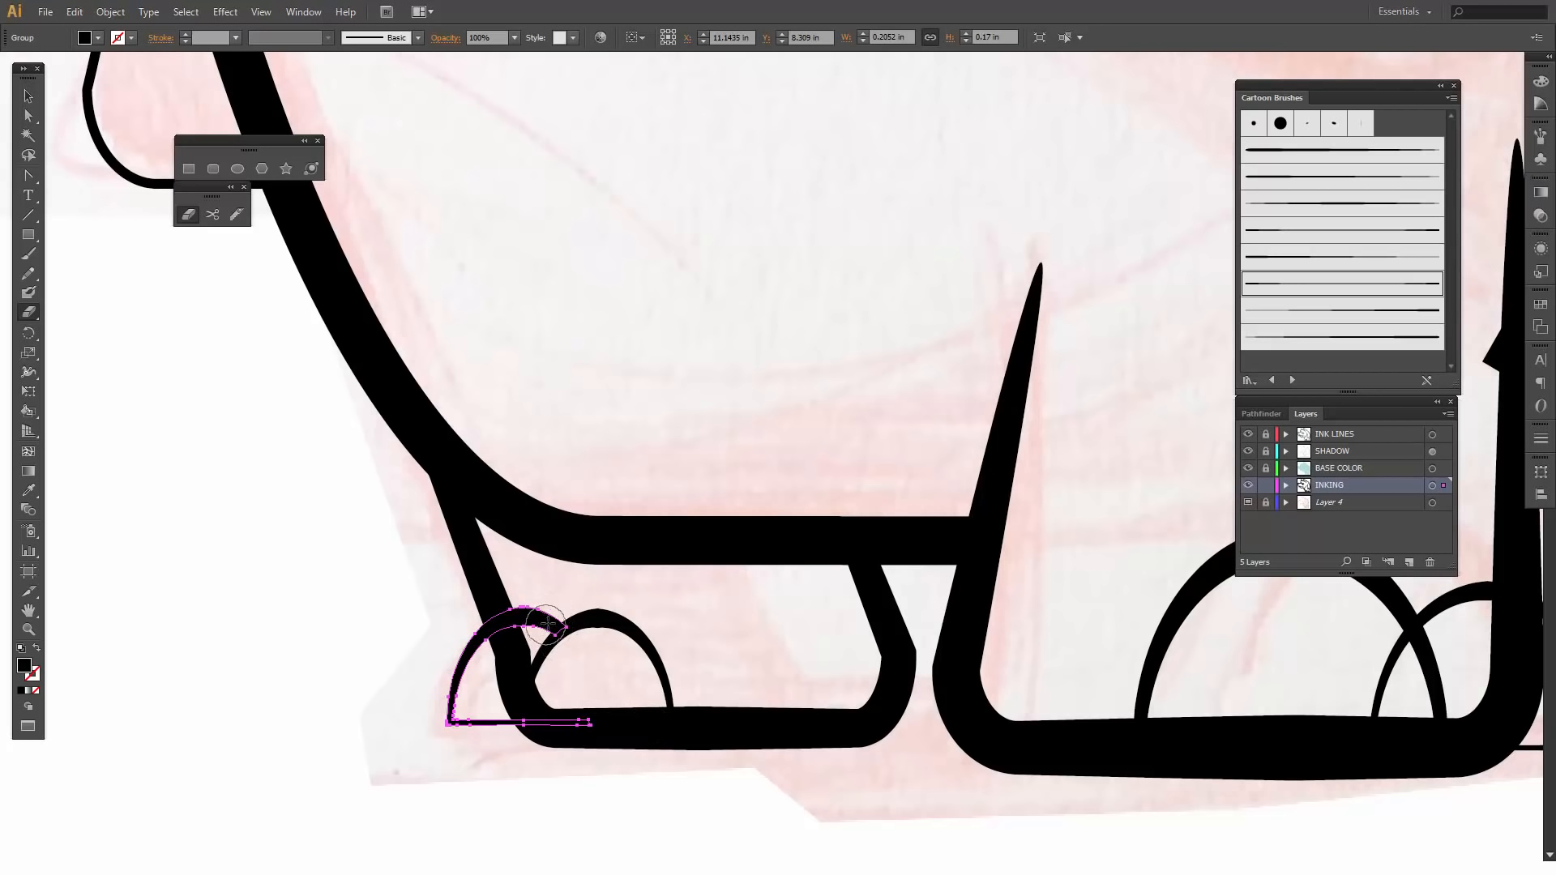
{"action": "left_click_drag", "start_coordinate": [565, 620], "coordinate": [510, 618]}
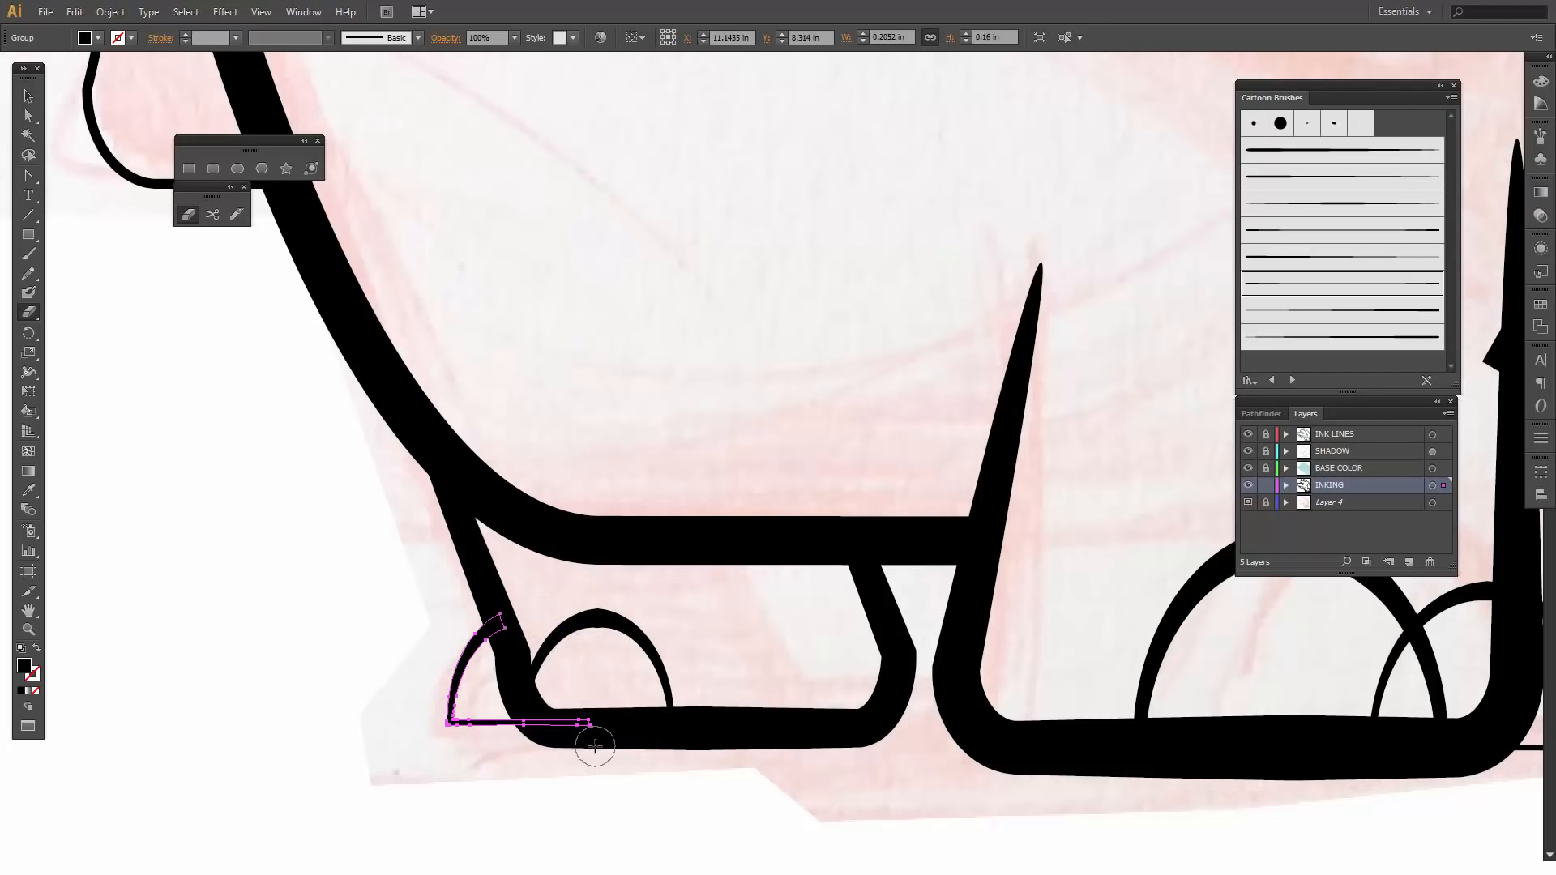
- Trim the larger foot's right toe arch where it overlaps the big toe and runs inside the leg line
{"action": "left_click_drag", "start_coordinate": [1067, 719], "coordinate": [365, 660]}
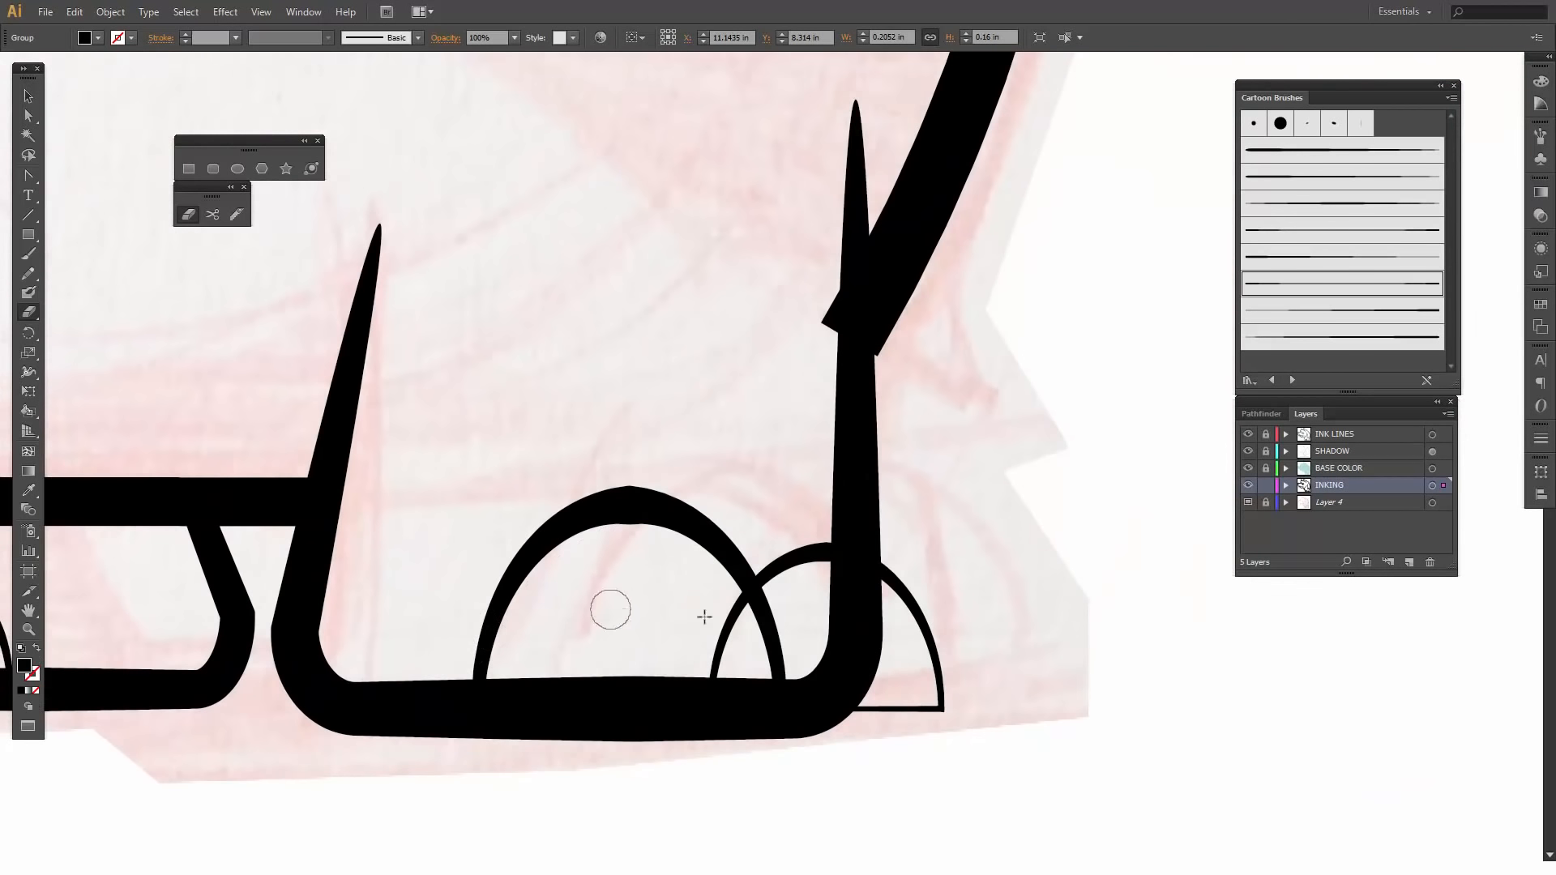
{"action": "key", "text": "v"}
{"action": "left_click", "coordinate": [786, 558]}
{"action": "key", "text": "shift+e"}
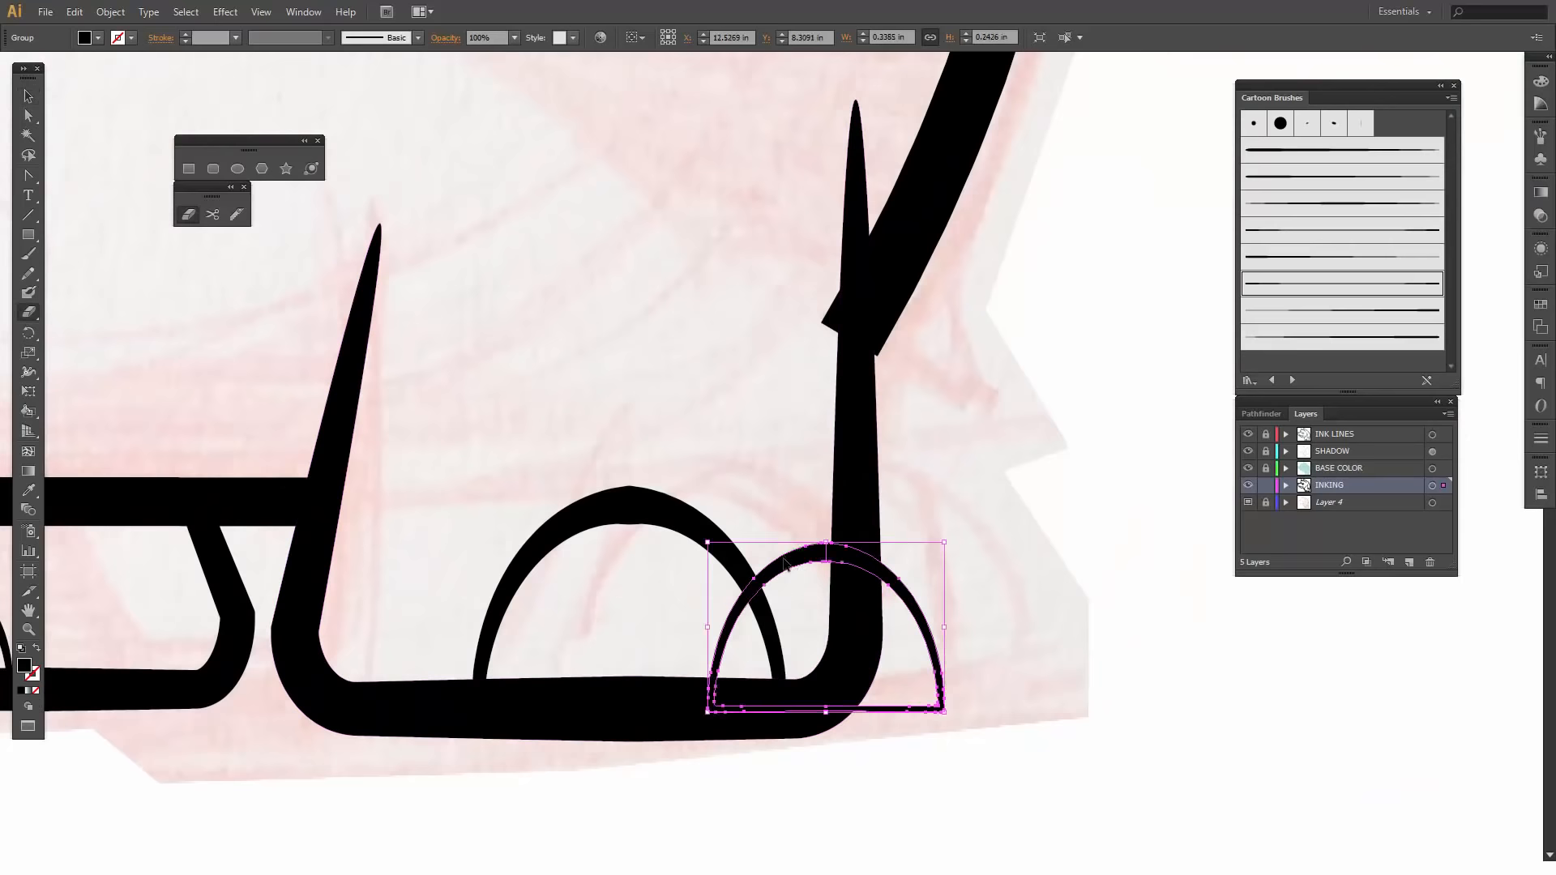
{"action": "mouse_move", "coordinate": [727, 590]}
{"action": "left_mouse_down"}
{"action": "mouse_move", "coordinate": [752, 628]}
{"action": "mouse_move", "coordinate": [735, 626]}
{"action": "mouse_move", "coordinate": [706, 702]}
{"action": "left_mouse_up"}
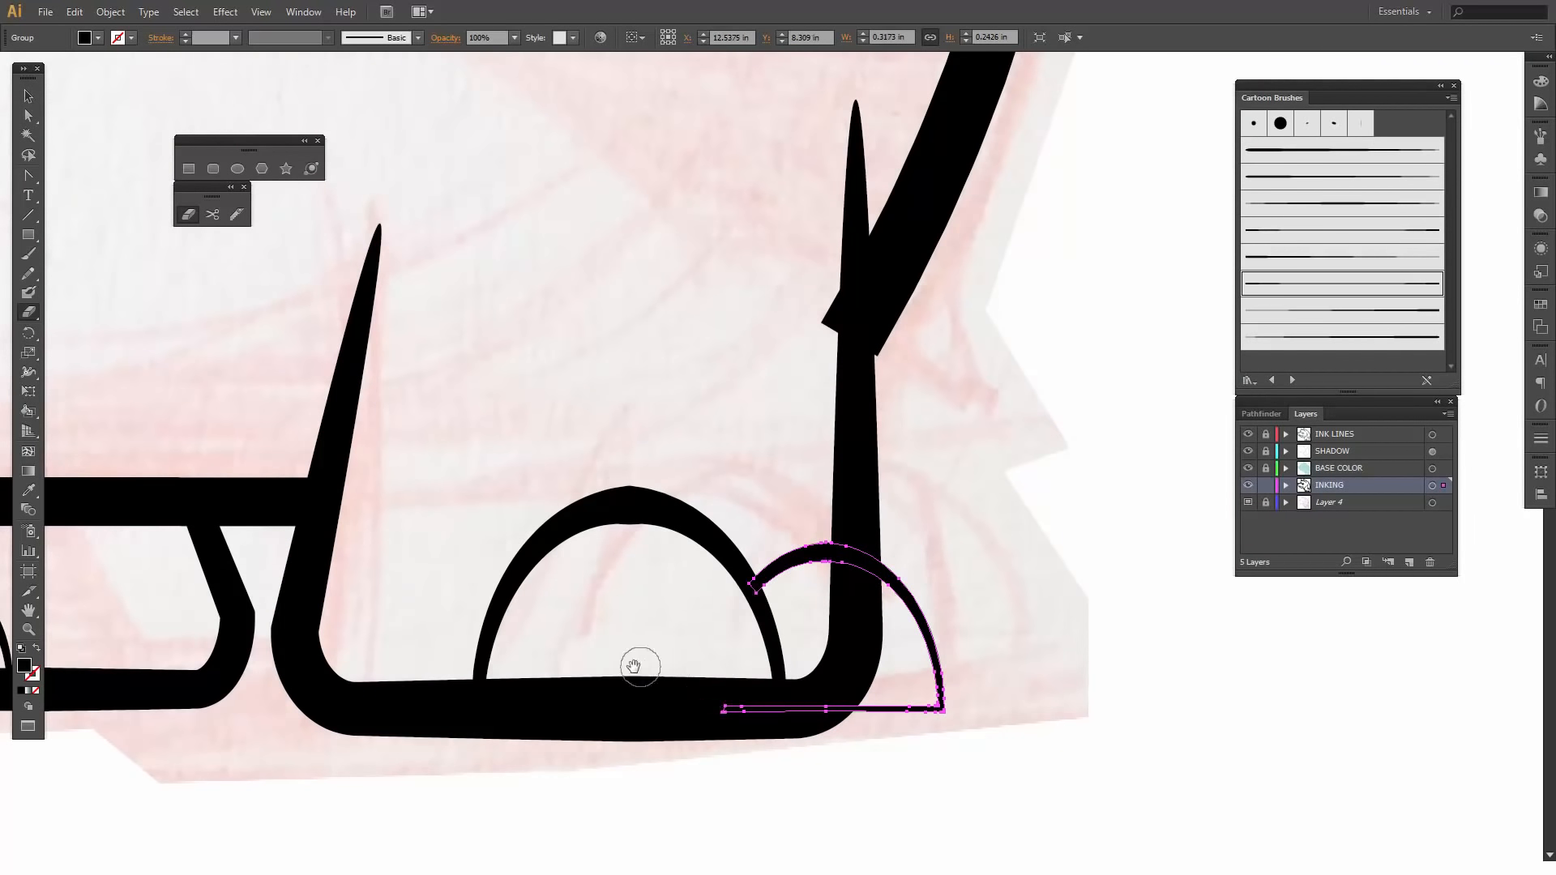
{"action": "mouse_move", "coordinate": [625, 639]}
{"action": "left_mouse_down"}
{"action": "mouse_move", "coordinate": [834, 643]}
{"action": "mouse_move", "coordinate": [589, 640]}
{"action": "left_mouse_up"}
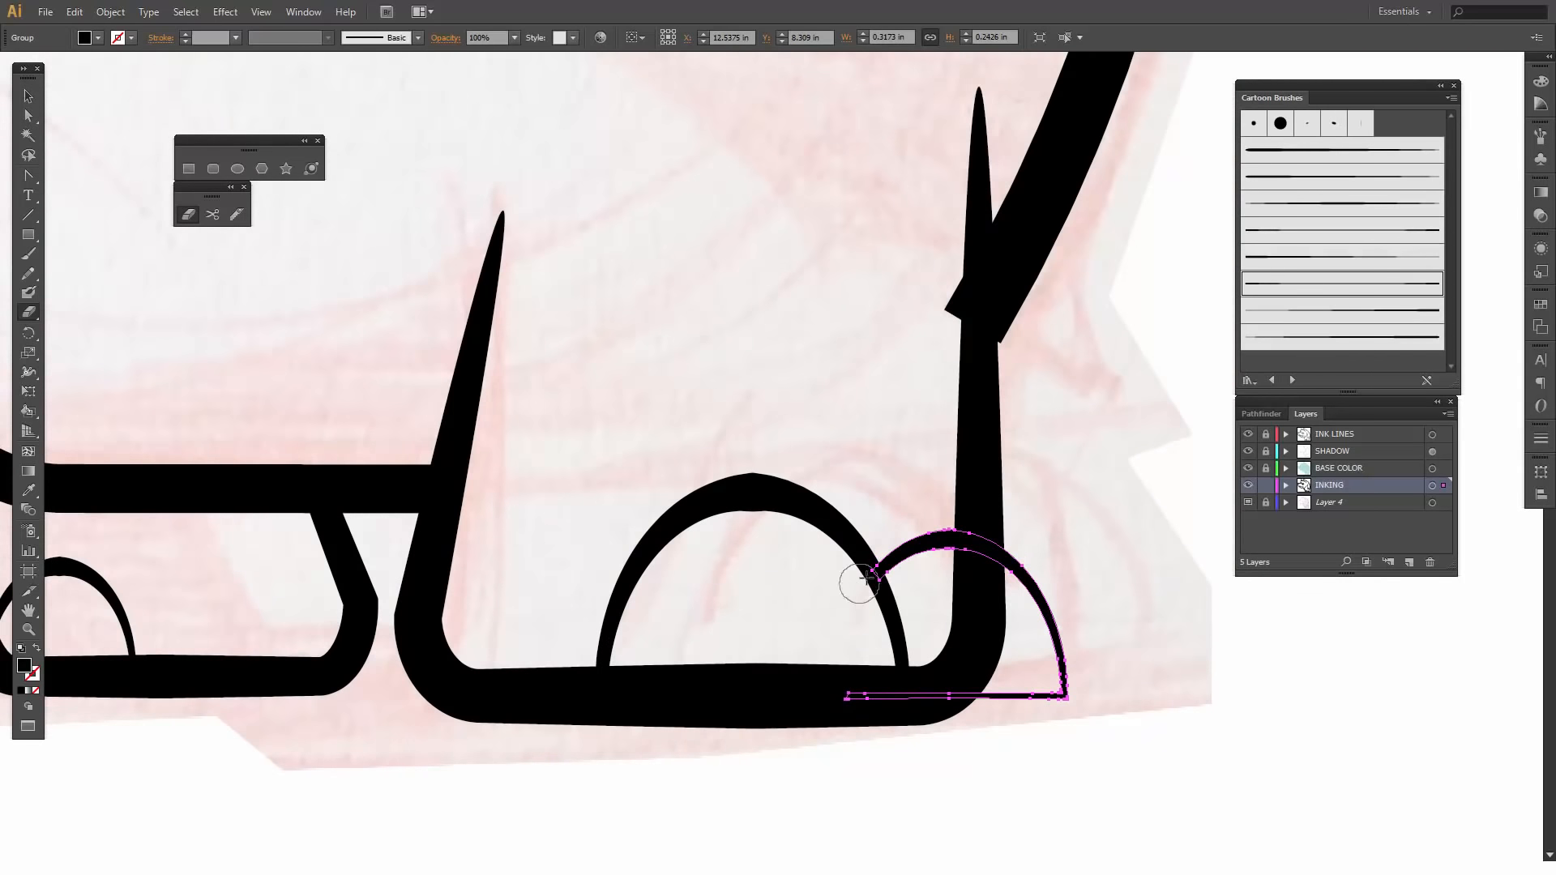
{"action": "mouse_move", "coordinate": [964, 537]}
{"action": "left_mouse_down"}
{"action": "mouse_move", "coordinate": [928, 539]}
{"action": "mouse_move", "coordinate": [854, 580]}
{"action": "mouse_move", "coordinate": [906, 553]}
{"action": "left_mouse_up"}
- Erase the back line's protruding lower corner where it crosses the larger foot's leg line
{"action": "left_click_drag", "start_coordinate": [986, 372], "coordinate": [964, 565]}
{"action": "left_click", "coordinate": [977, 519], "text": "ctrl"}
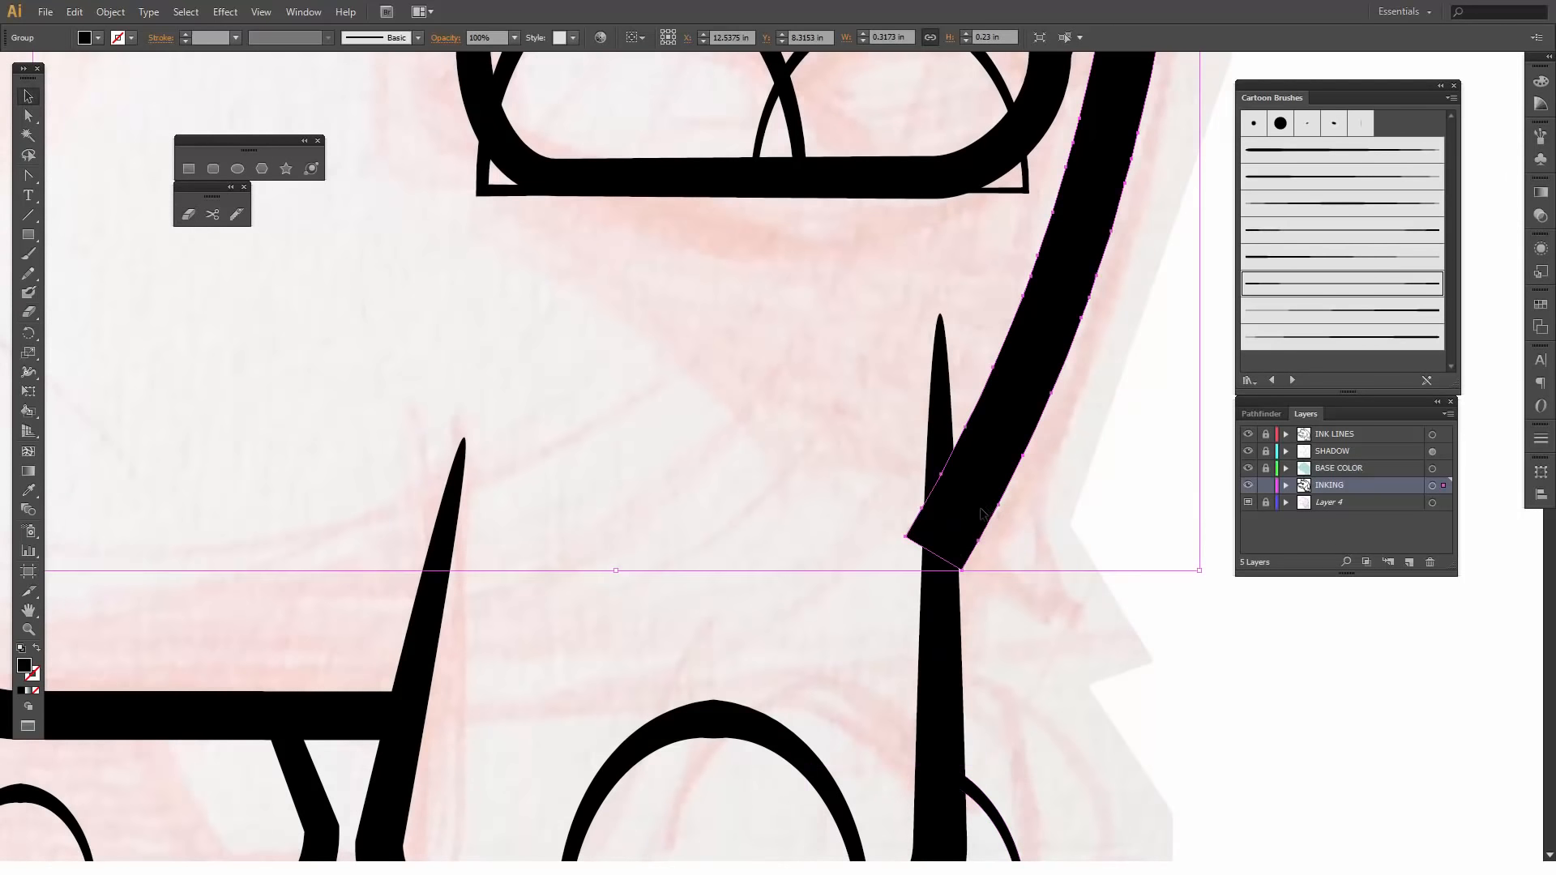
{"action": "mouse_move", "coordinate": [932, 451]}
{"action": "left_mouse_down"}
{"action": "mouse_move", "coordinate": [895, 512]}
{"action": "mouse_move", "coordinate": [916, 564]}
{"action": "left_mouse_up"}
- Erase the big toe arch's corner and base on the upper limb where they stick out past the limb outline
{"action": "mouse_move", "coordinate": [975, 258]}
{"action": "left_mouse_down"}
{"action": "mouse_move", "coordinate": [1048, 510]}
{"action": "mouse_move", "coordinate": [1025, 615]}
{"action": "mouse_move", "coordinate": [985, 603]}
{"action": "left_mouse_up"}
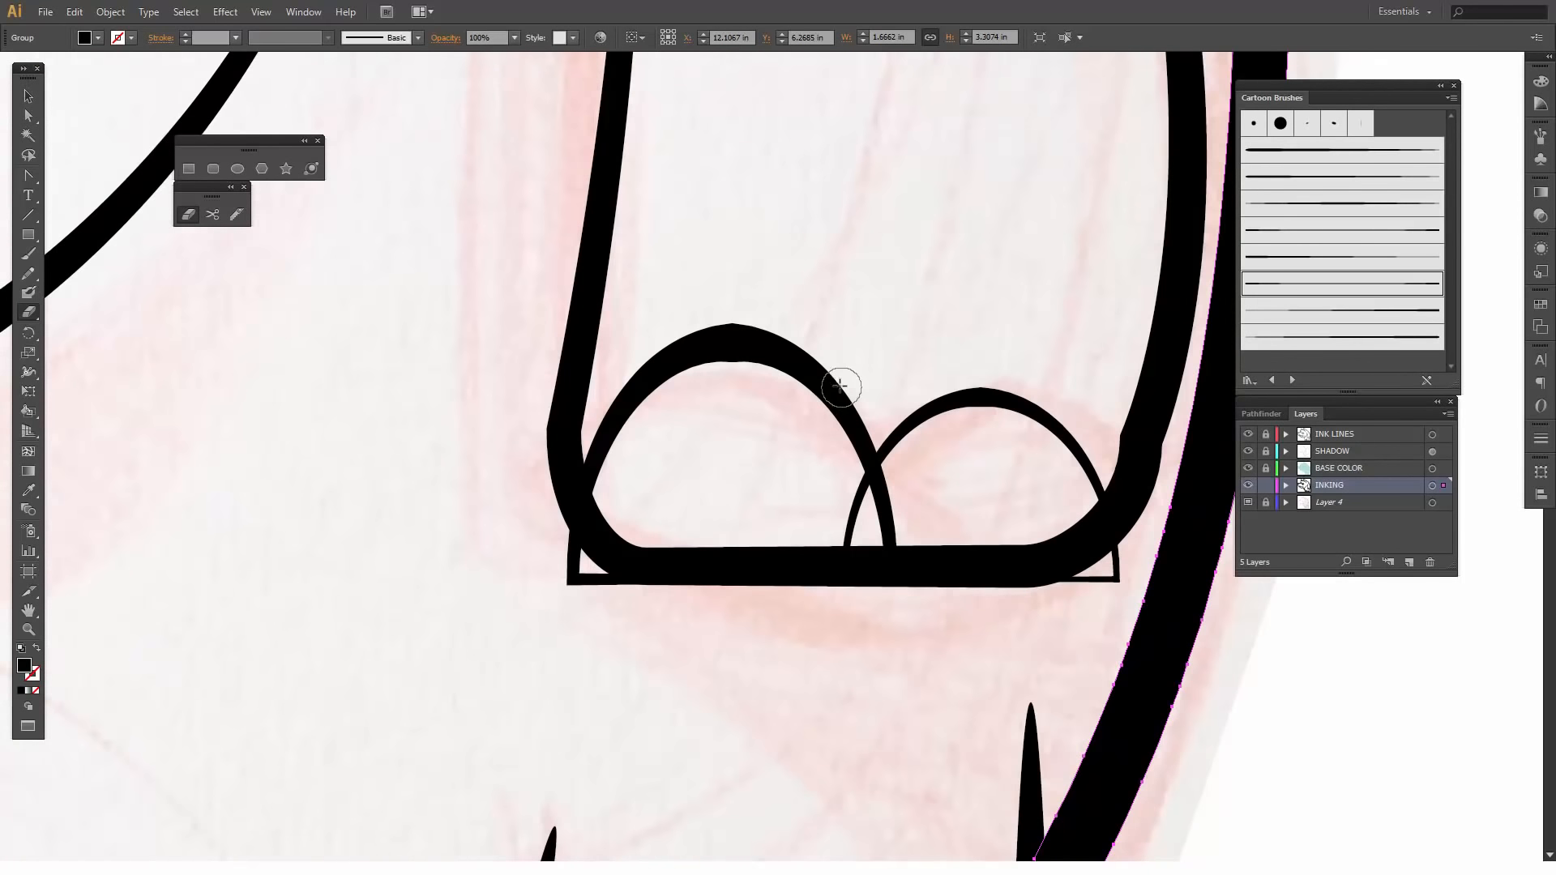
{"action": "left_click", "coordinate": [641, 401], "text": "ctrl"}
{"action": "mouse_move", "coordinate": [555, 484]}
{"action": "left_mouse_down"}
{"action": "mouse_move", "coordinate": [578, 567]}
{"action": "mouse_move", "coordinate": [557, 569]}
{"action": "mouse_move", "coordinate": [633, 589]}
{"action": "mouse_move", "coordinate": [932, 597]}
{"action": "left_mouse_up"}
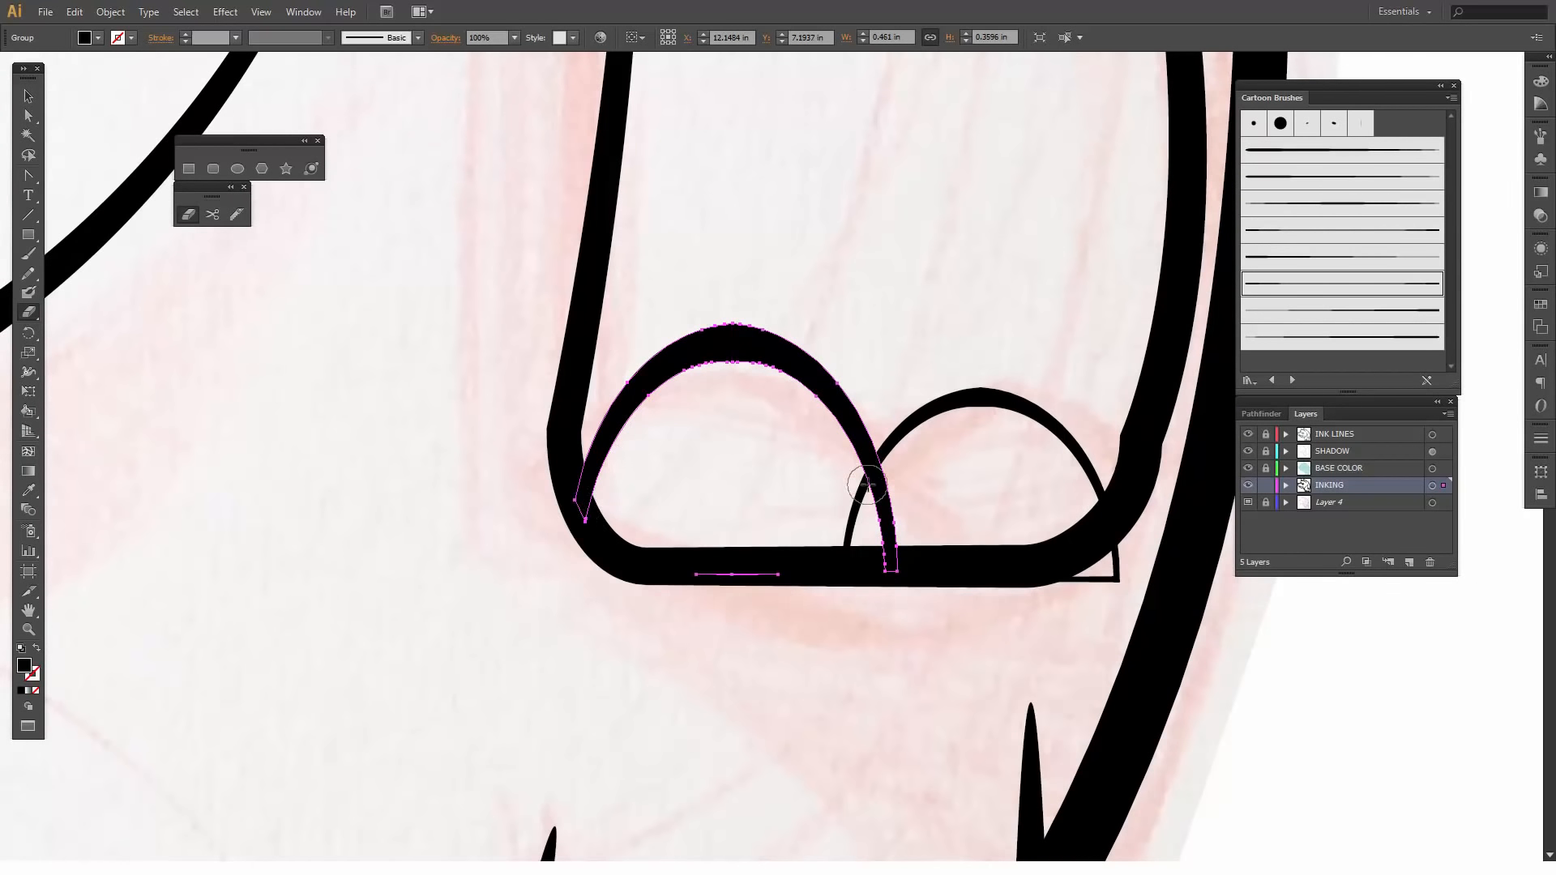
- Erase the small toe arch's lower ends and base on the upper limb where they overlap the big toe and pass the limb outline
{"action": "key", "text": "v"}
{"action": "left_click", "coordinate": [929, 417]}
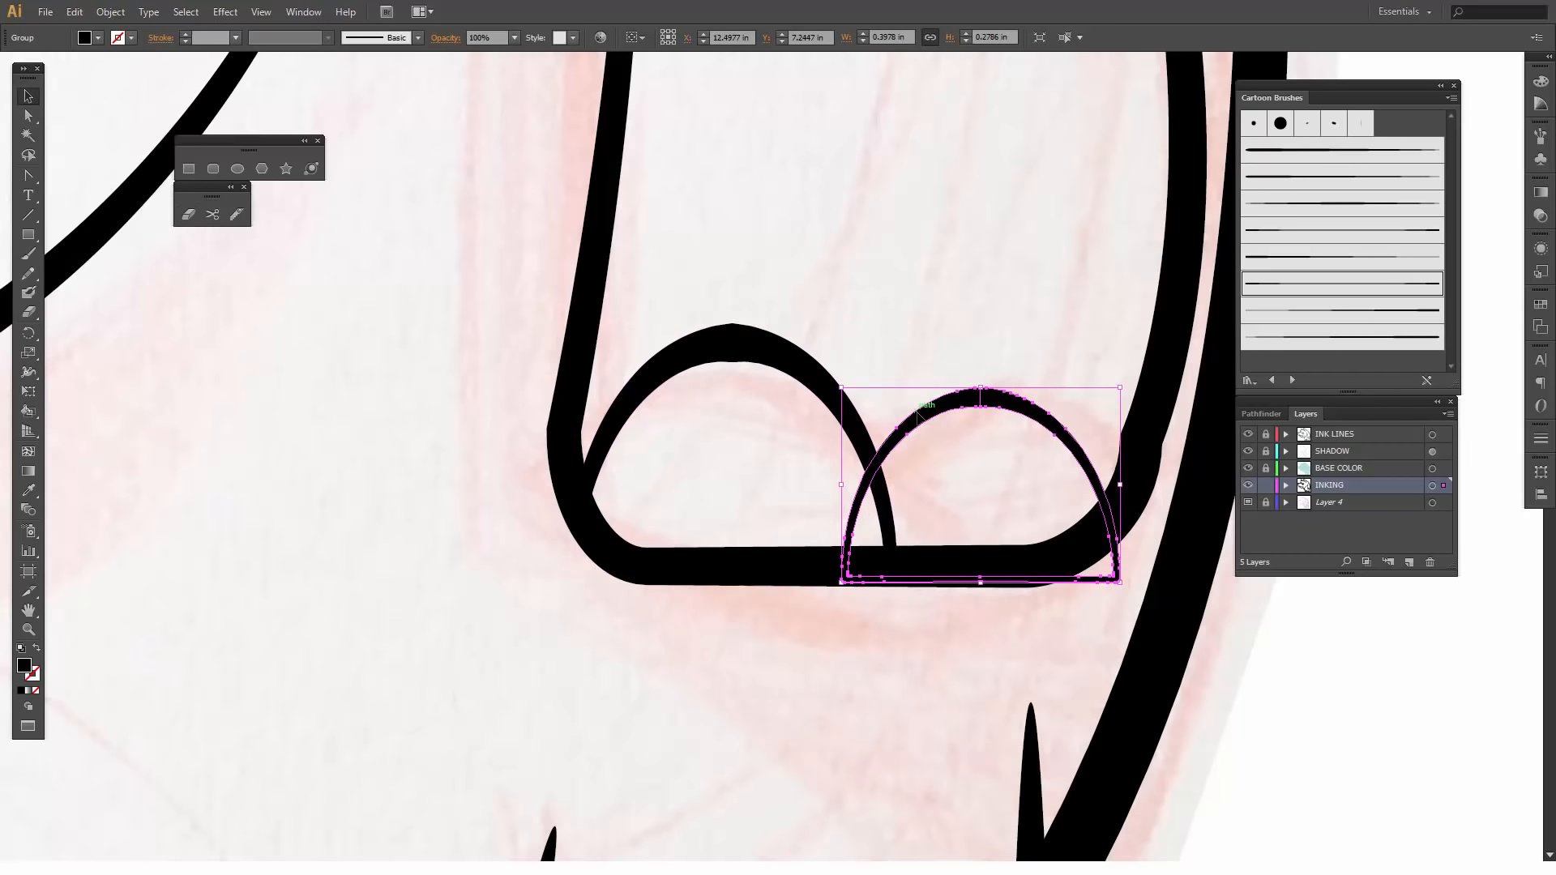
{"action": "key", "text": "shift+e"}
{"action": "mouse_move", "coordinate": [865, 472]}
{"action": "left_mouse_down"}
{"action": "mouse_move", "coordinate": [840, 570]}
{"action": "mouse_move", "coordinate": [1042, 587]}
{"action": "mouse_move", "coordinate": [1021, 586]}
{"action": "left_mouse_up"}
{"action": "key", "text": "ctrl+z"}
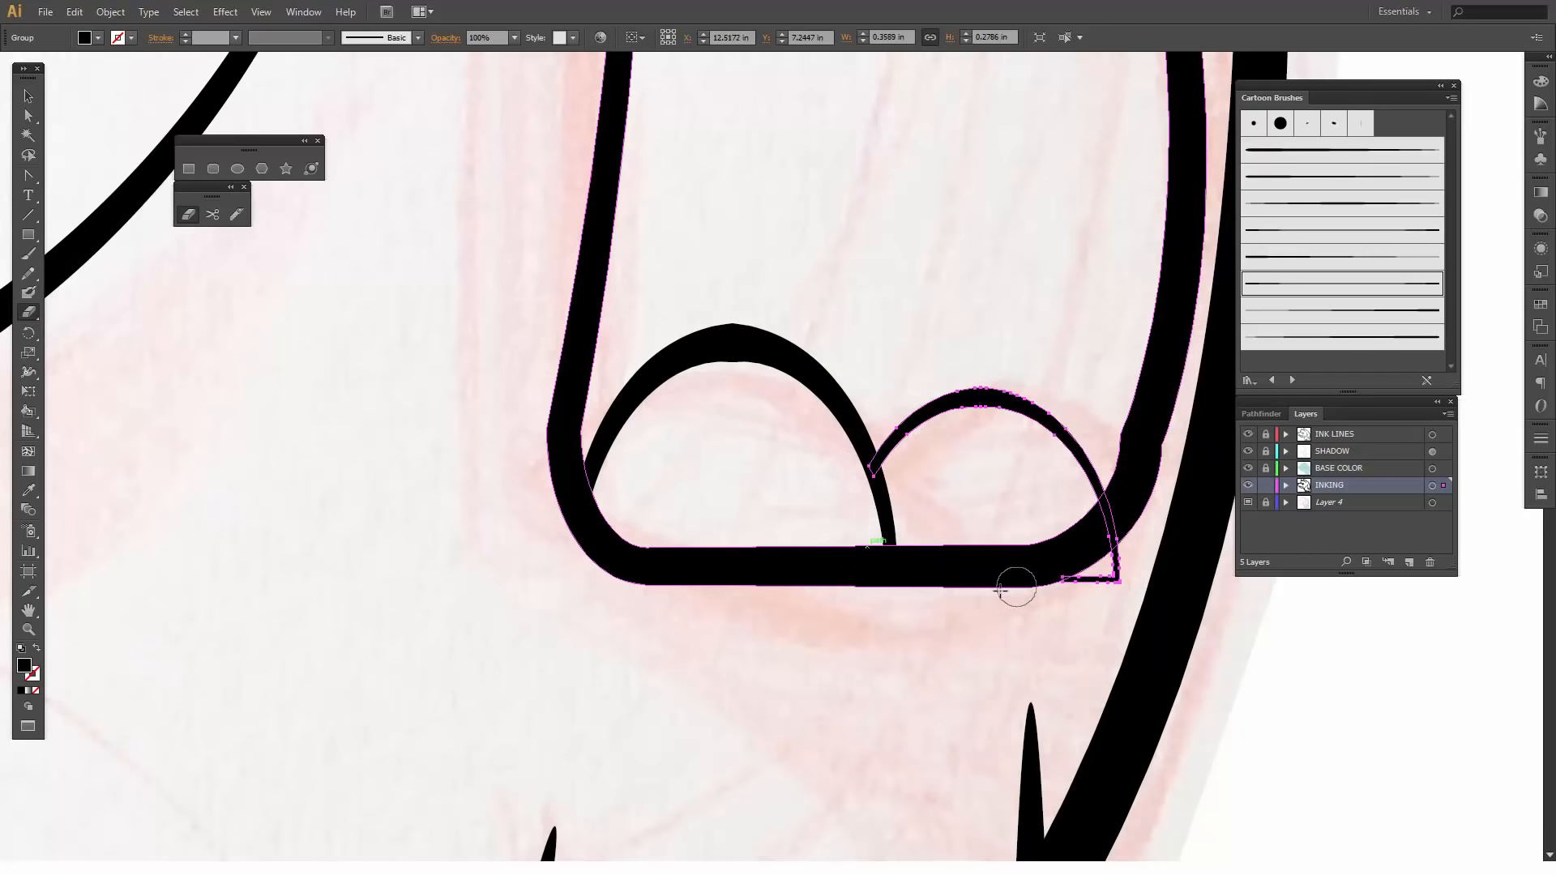
{"action": "key", "text": "ctrl+z"}
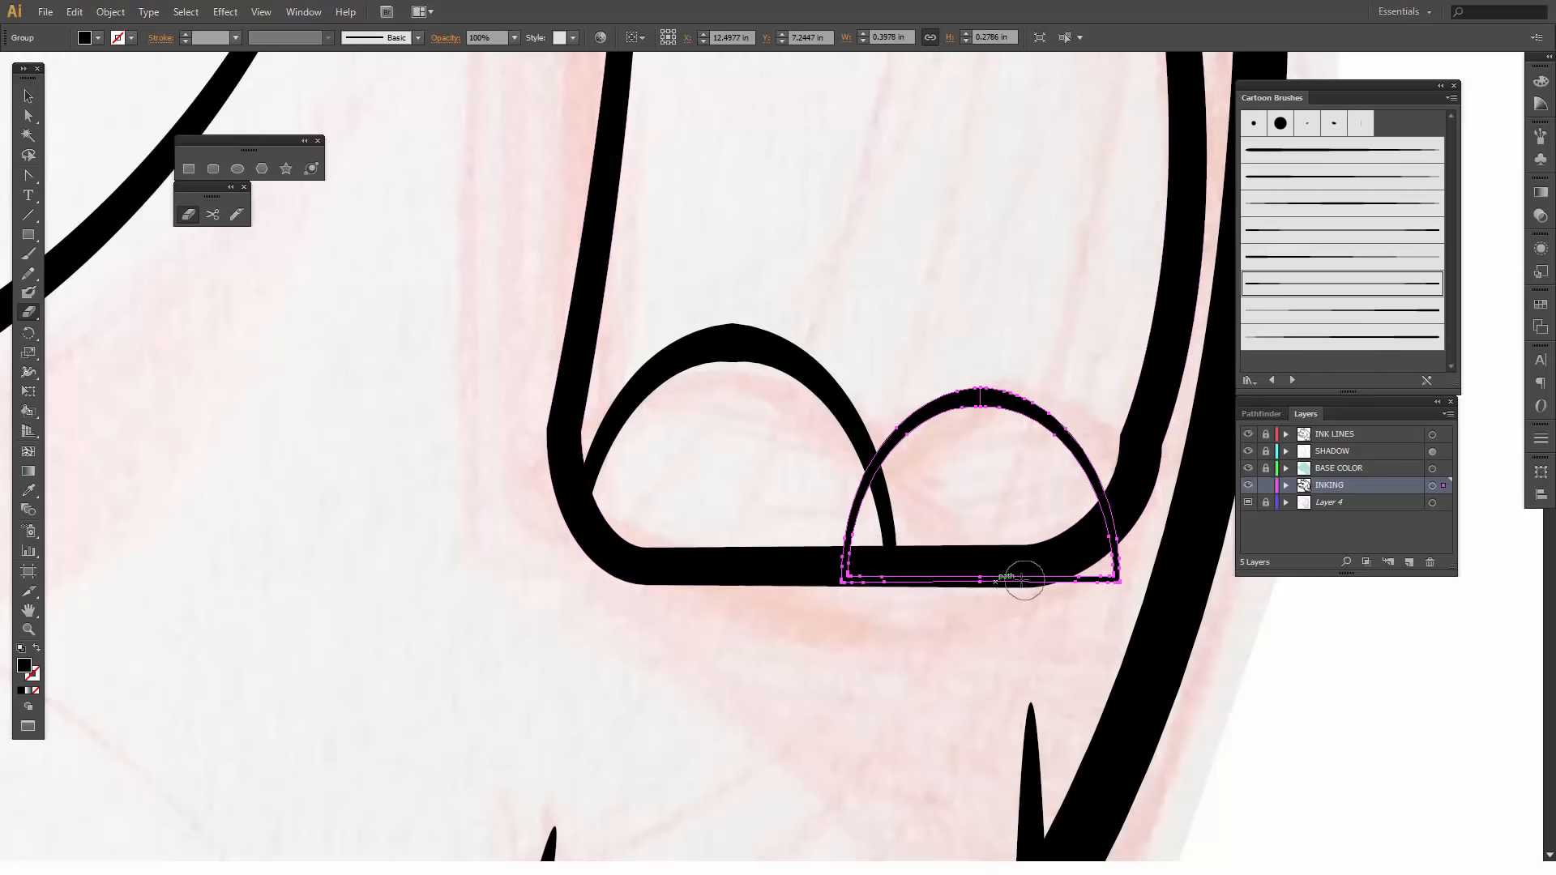
{"action": "mouse_move", "coordinate": [1024, 579]}
{"action": "left_mouse_down"}
{"action": "mouse_move", "coordinate": [833, 583]}
{"action": "mouse_move", "coordinate": [849, 462]}
{"action": "left_mouse_up"}
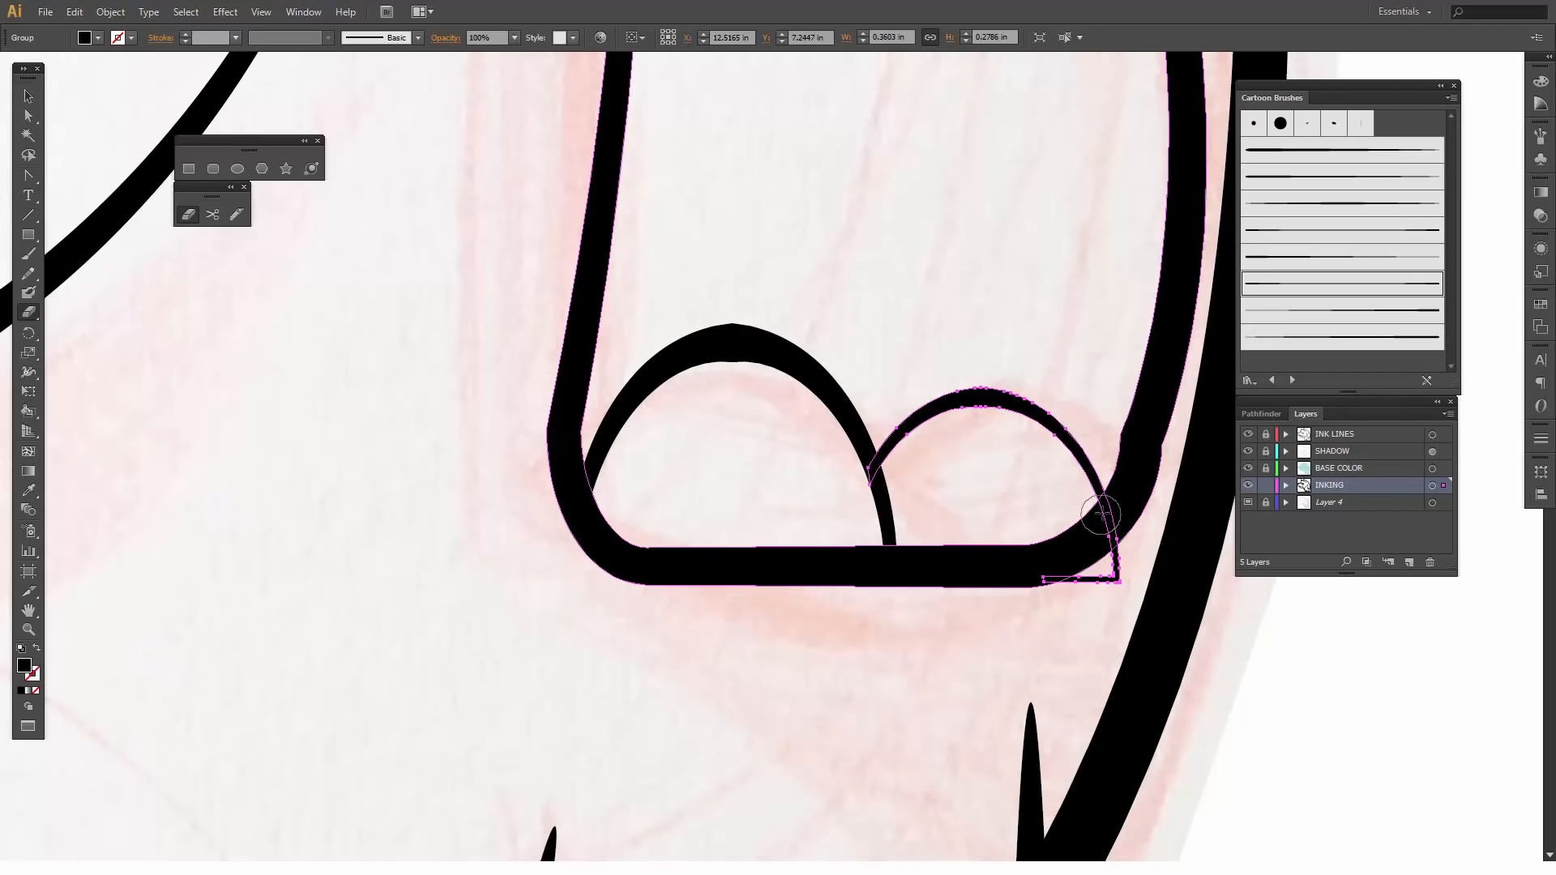
{"action": "mouse_move", "coordinate": [1112, 519]}
{"action": "left_mouse_down"}
{"action": "mouse_move", "coordinate": [1114, 576]}
{"action": "mouse_move", "coordinate": [1011, 588]}
{"action": "left_mouse_up"}
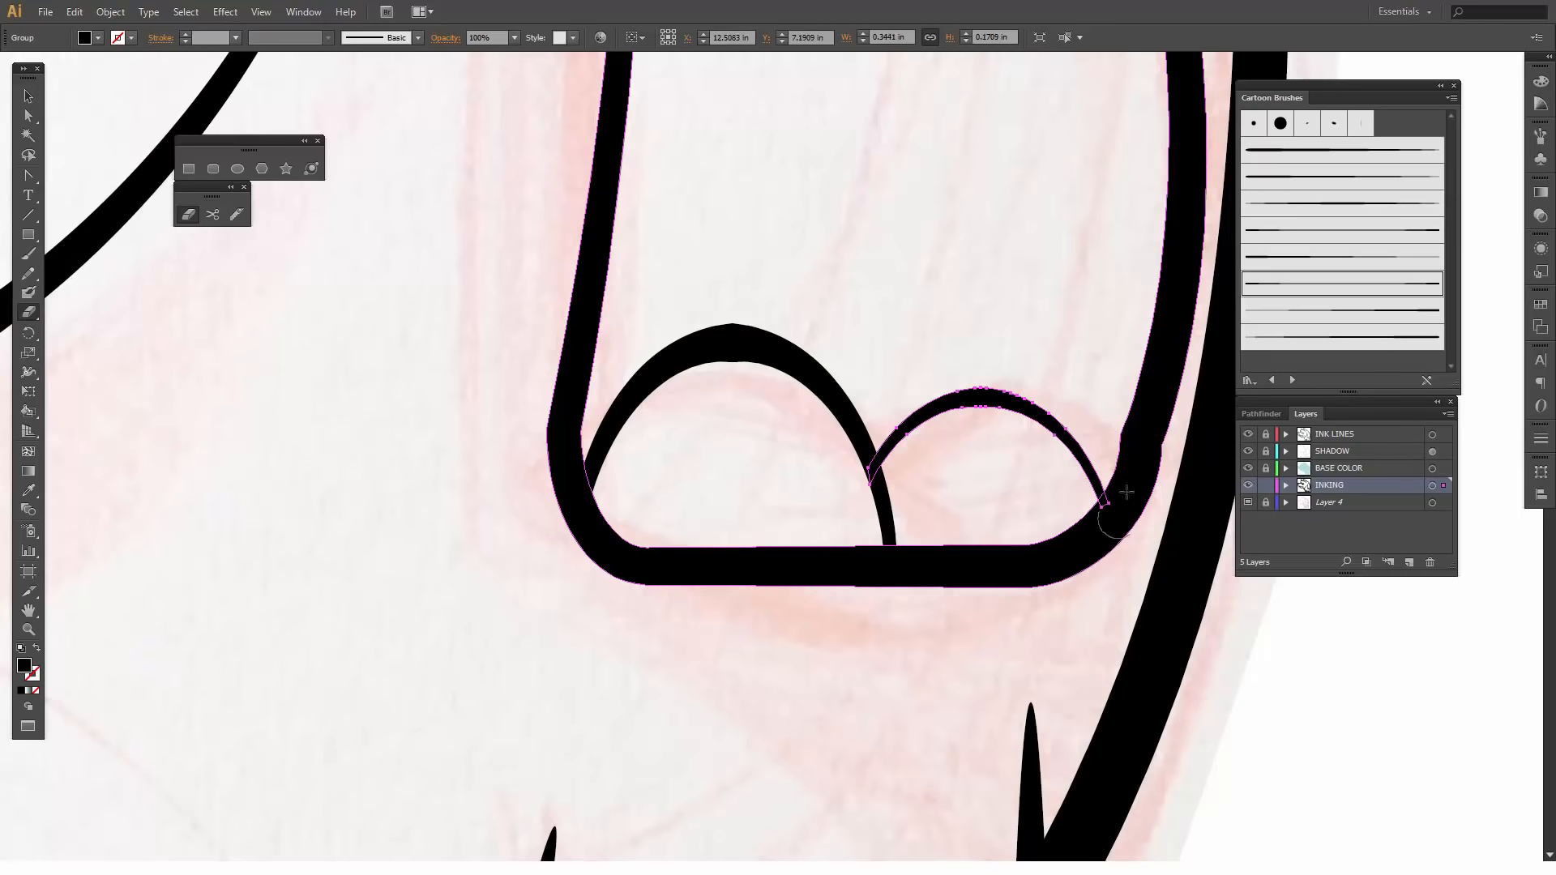
{"action": "left_click_drag", "start_coordinate": [1091, 395], "coordinate": [895, 693]}
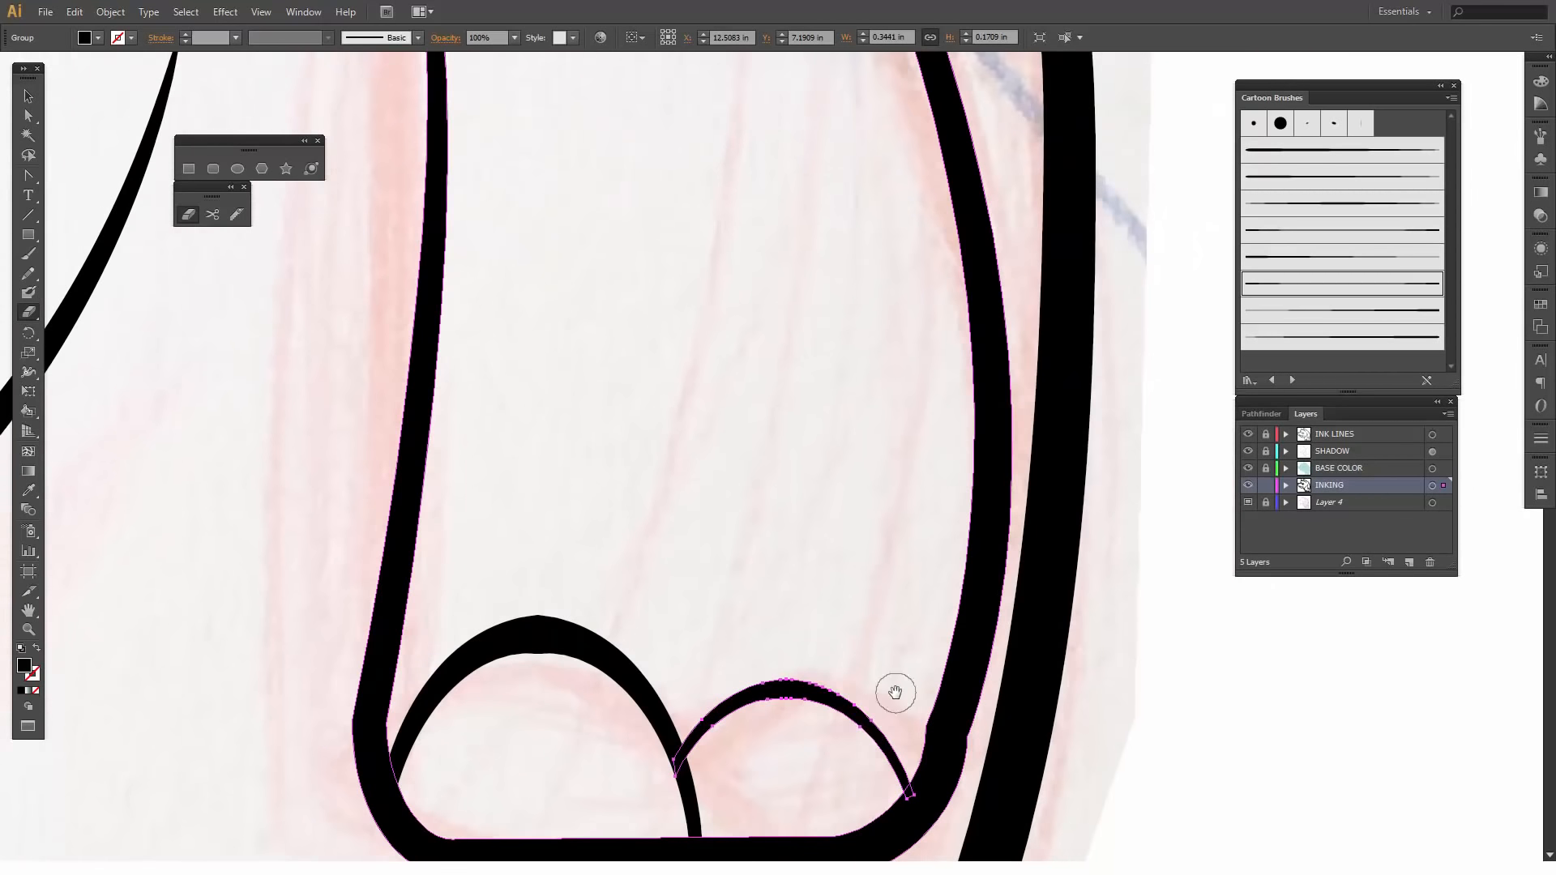
{"action": "key", "text": "ctrl+minus"}
{"action": "key", "text": "ctrl+minus"}
{"action": "key", "text": "ctrl+minus"}
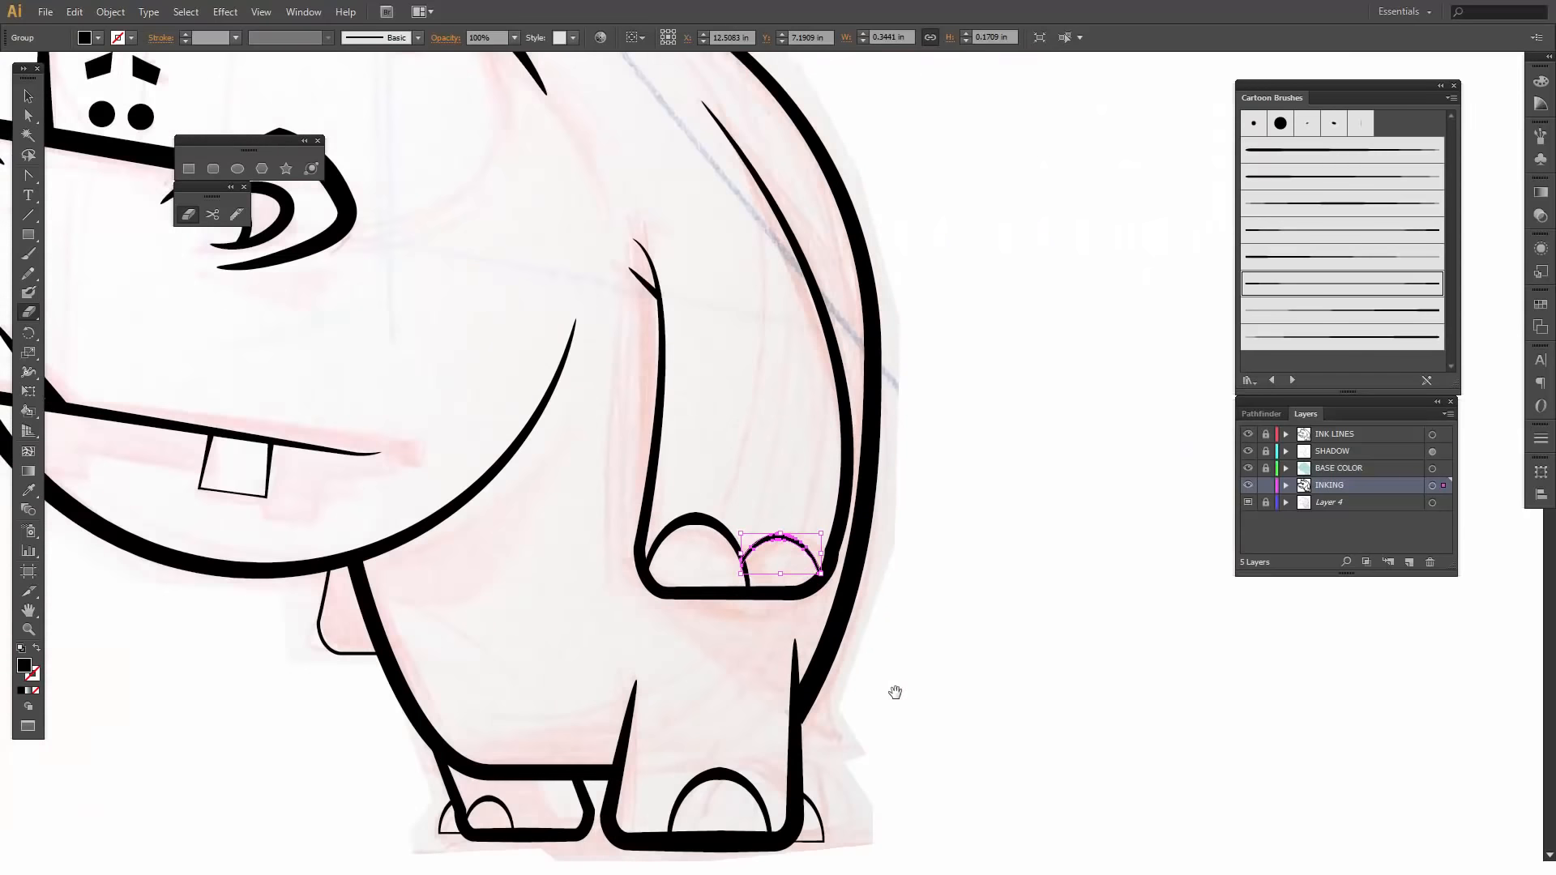
{"action": "key", "text": "ctrl+minus"}
{"action": "left_click_drag", "start_coordinate": [754, 376], "coordinate": [872, 448]}
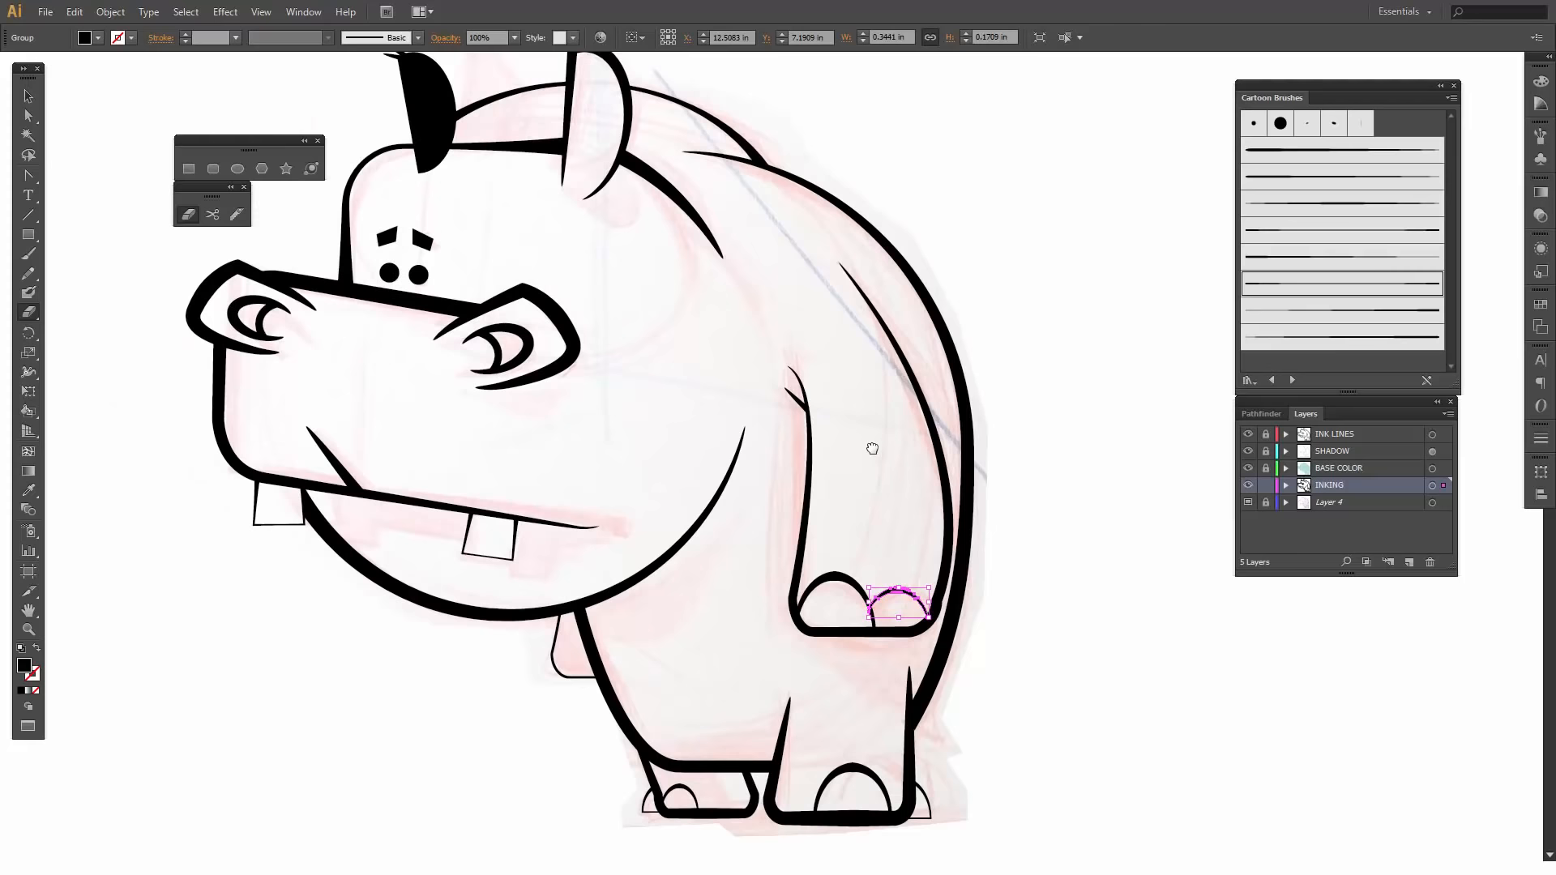
{"action": "key", "text": "ctrl+minus"}
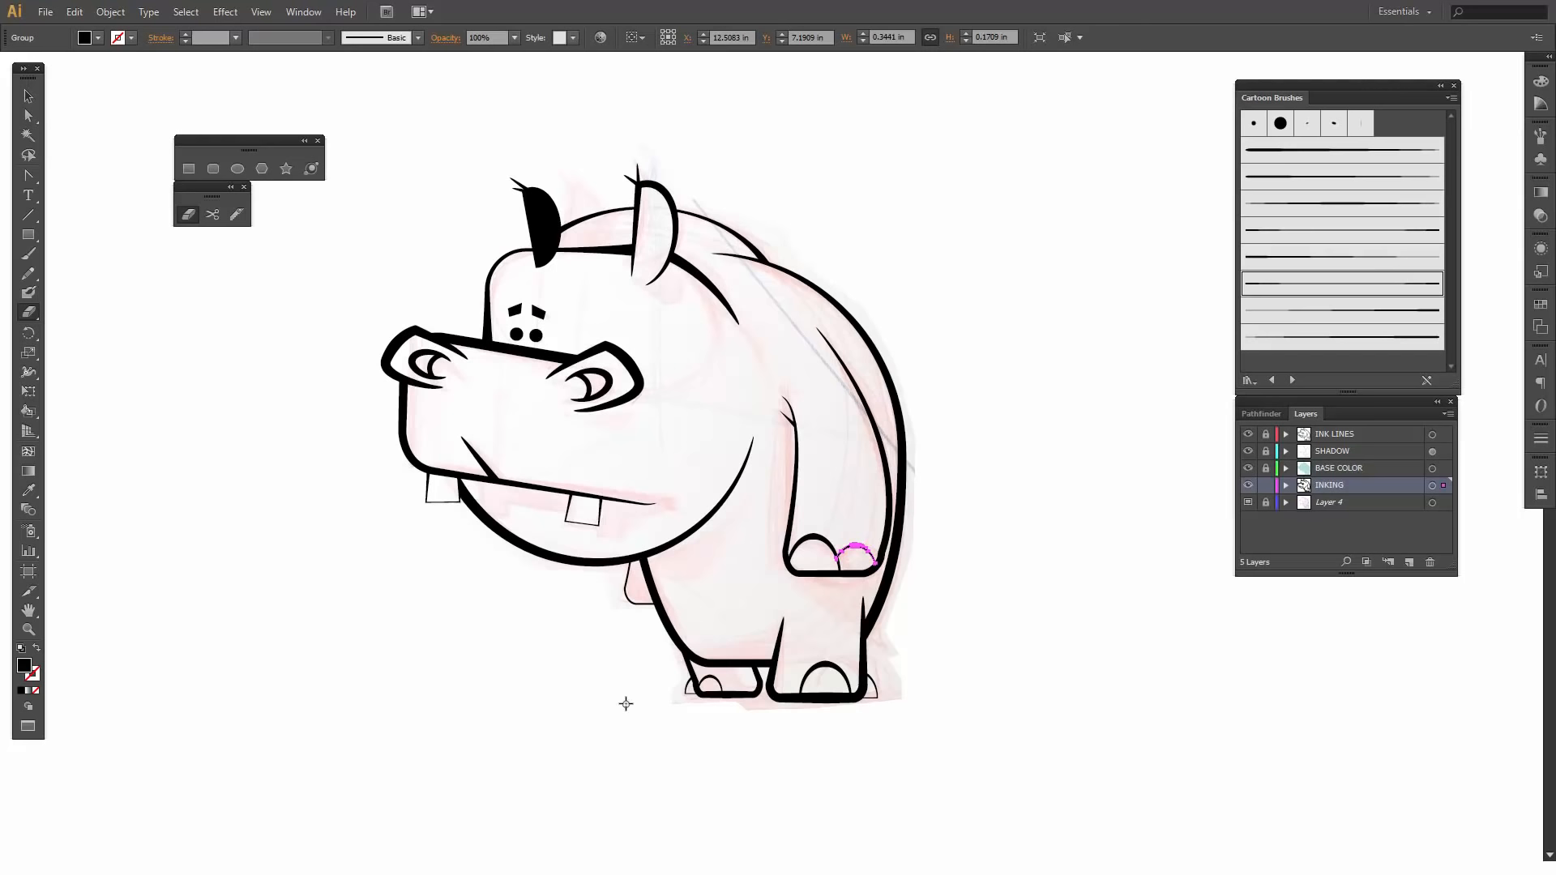
{"action": "left_click", "coordinate": [575, 616]}
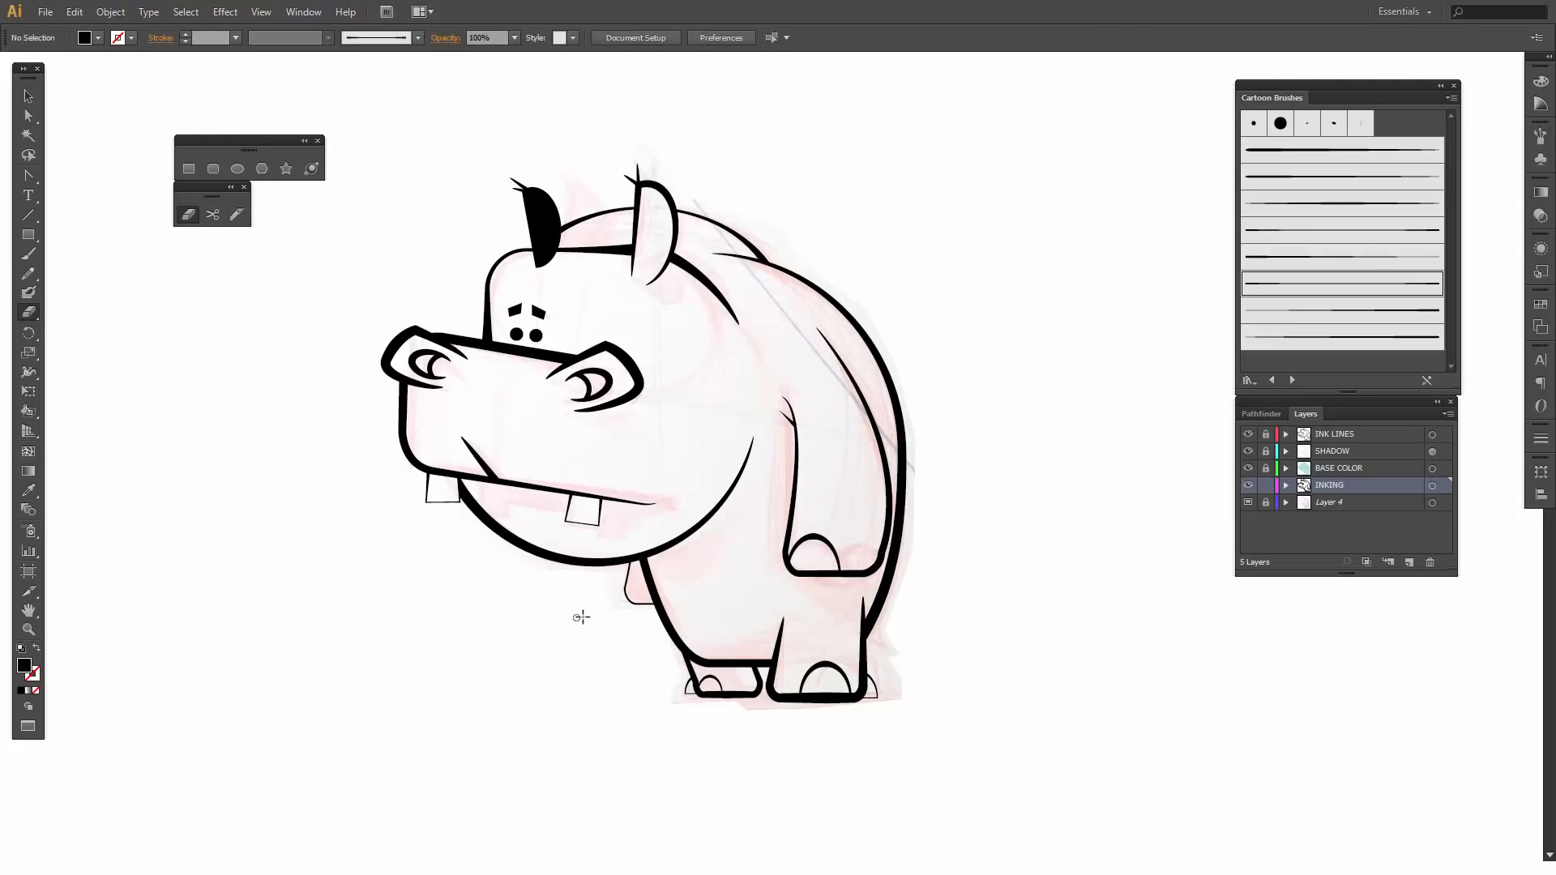
{"action": "left_click", "coordinate": [80, 13]}
{"action": "left_click", "coordinate": [120, 43]}
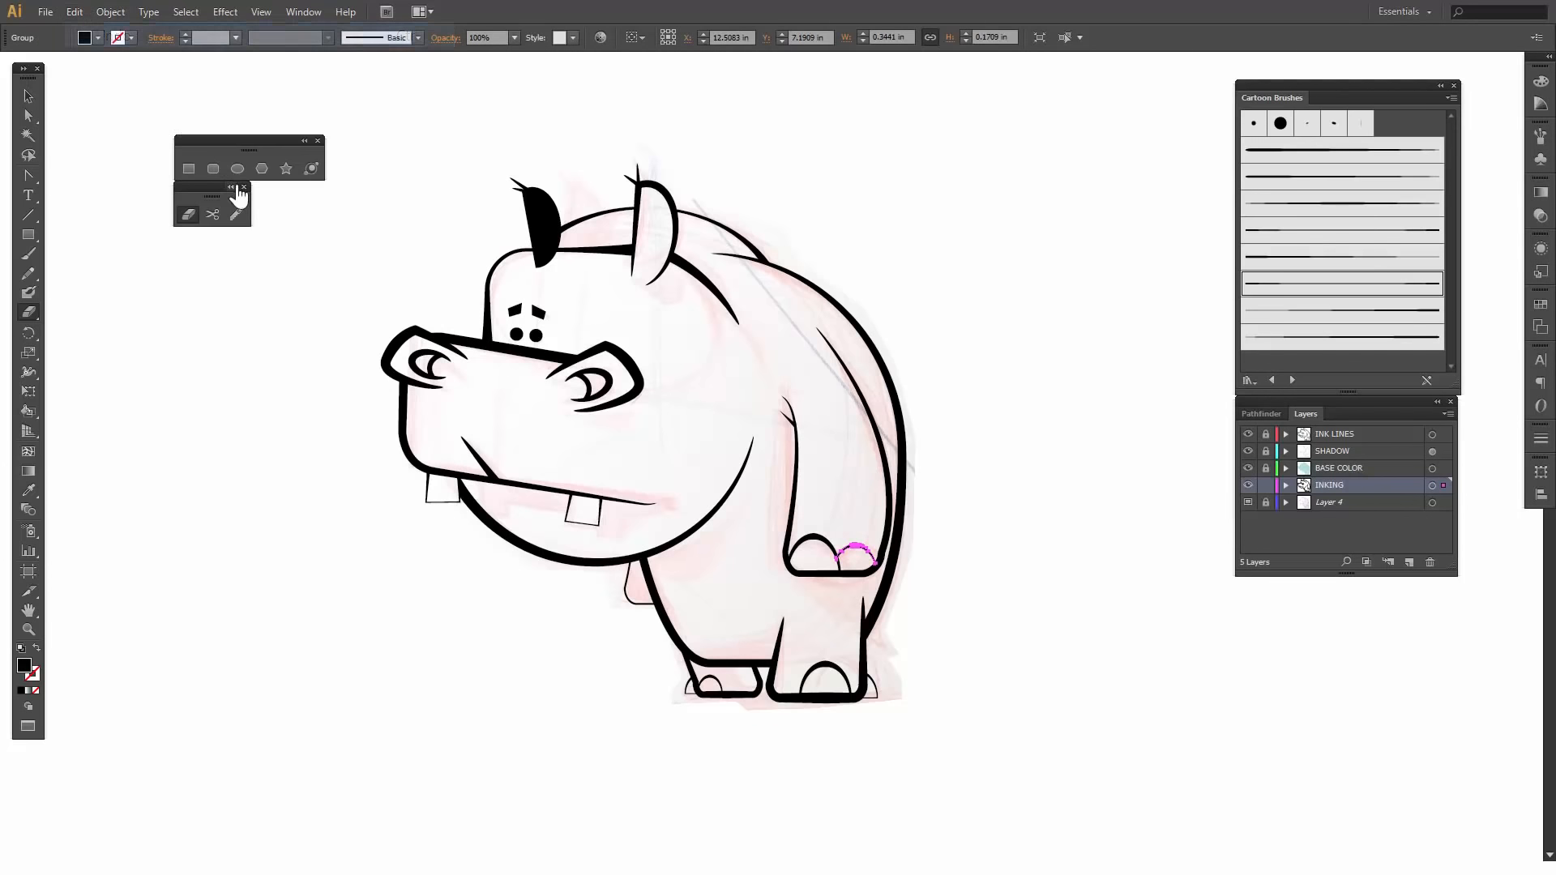
- Nudge the larger foot's big toe arch slightly to the right, leaving nothing selected
{"action": "key", "text": "v"}
{"action": "left_click", "coordinate": [318, 362]}
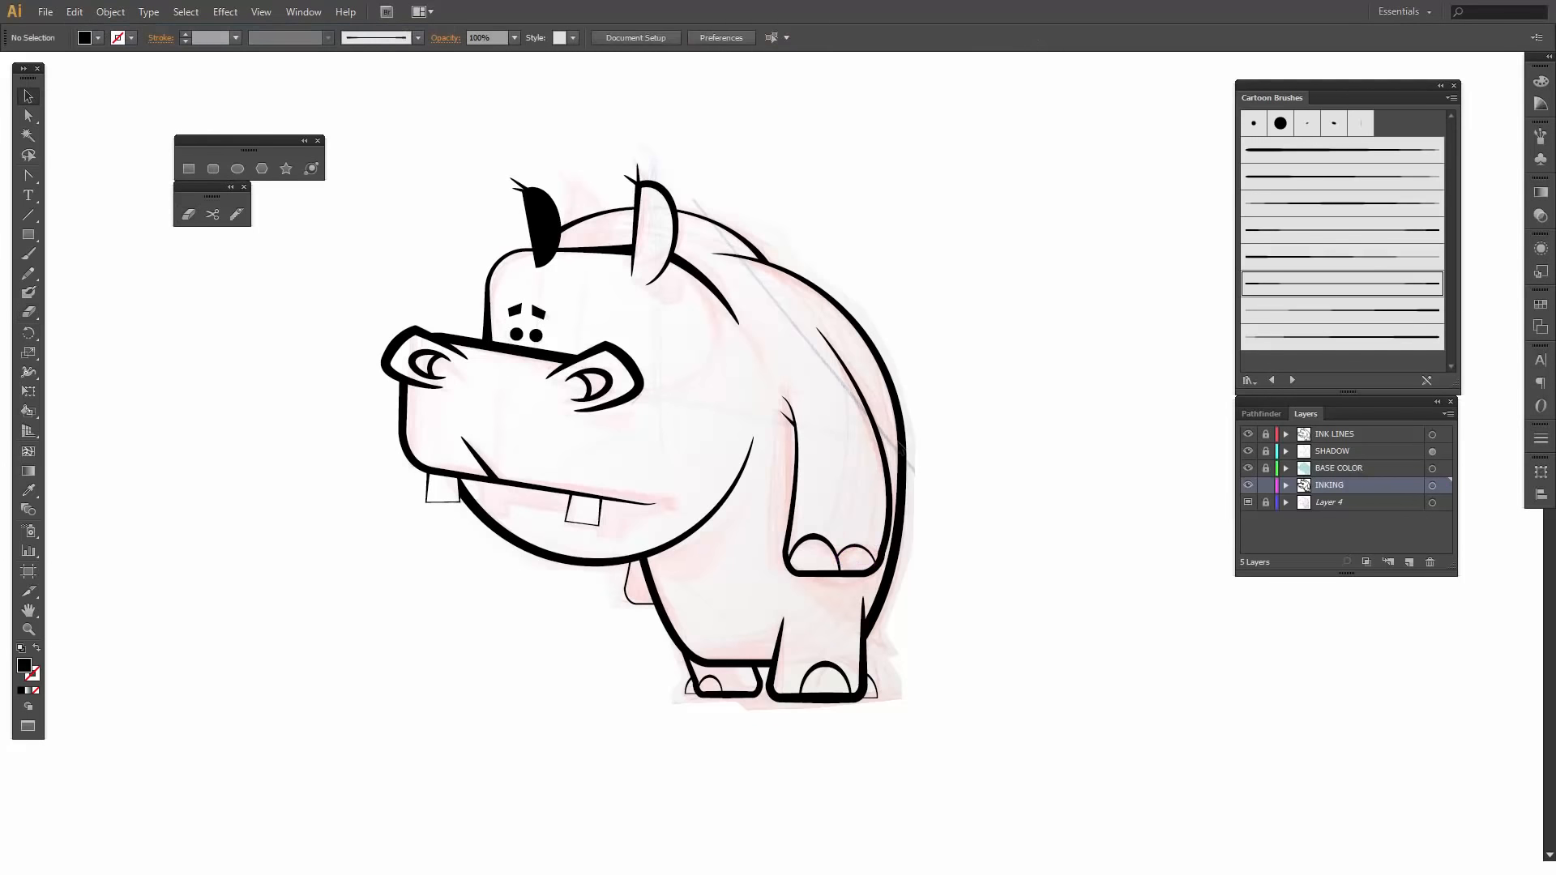
{"action": "left_click", "coordinate": [843, 668]}
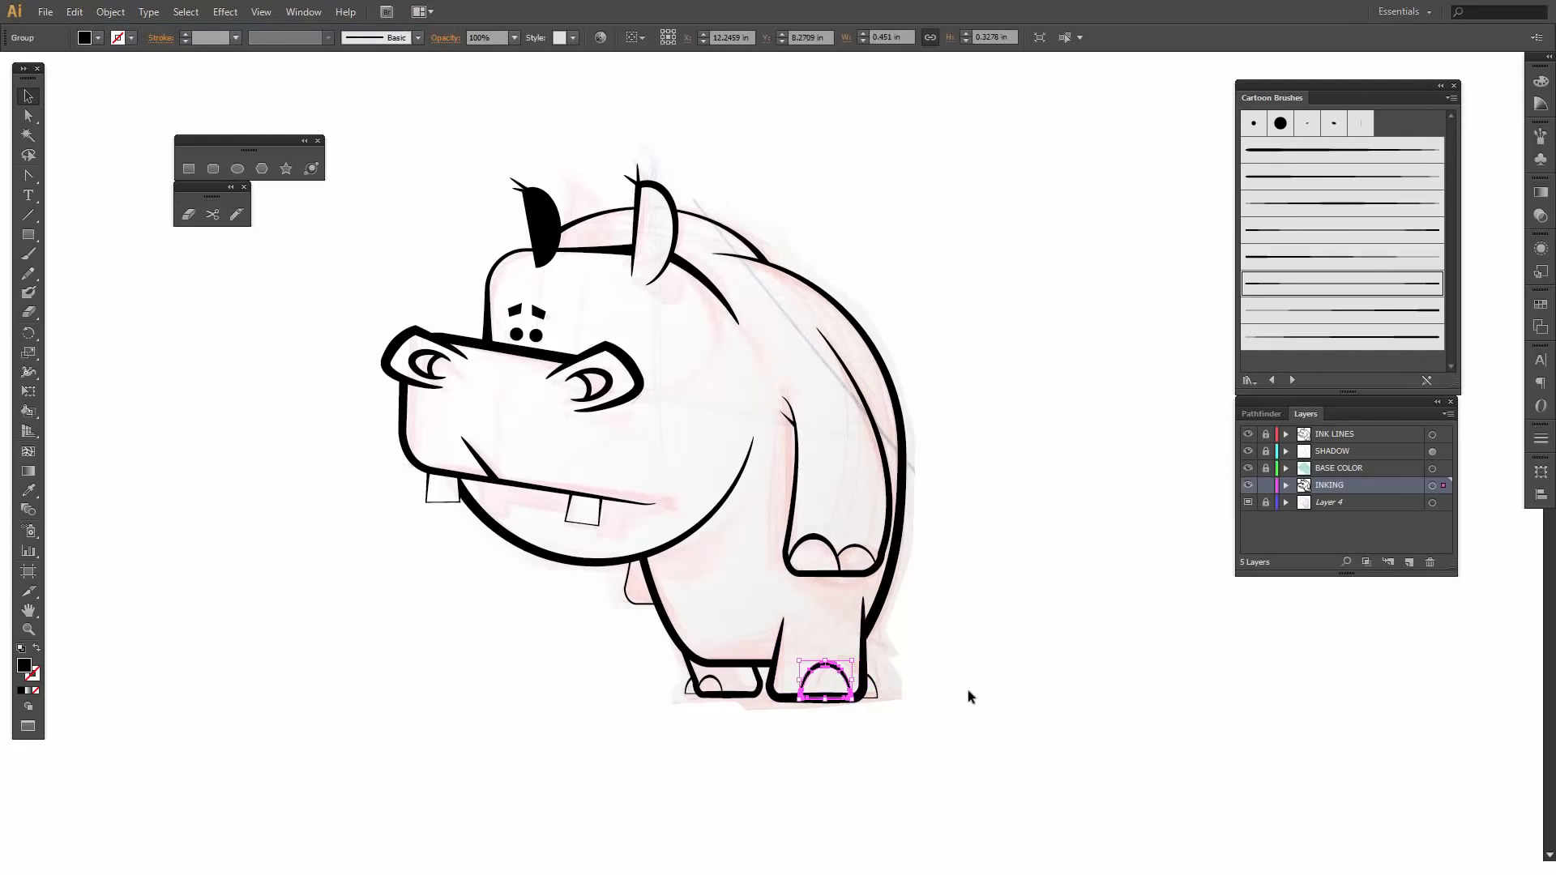
{"action": "key", "text": "Right"}
{"action": "key", "text": "Right"}
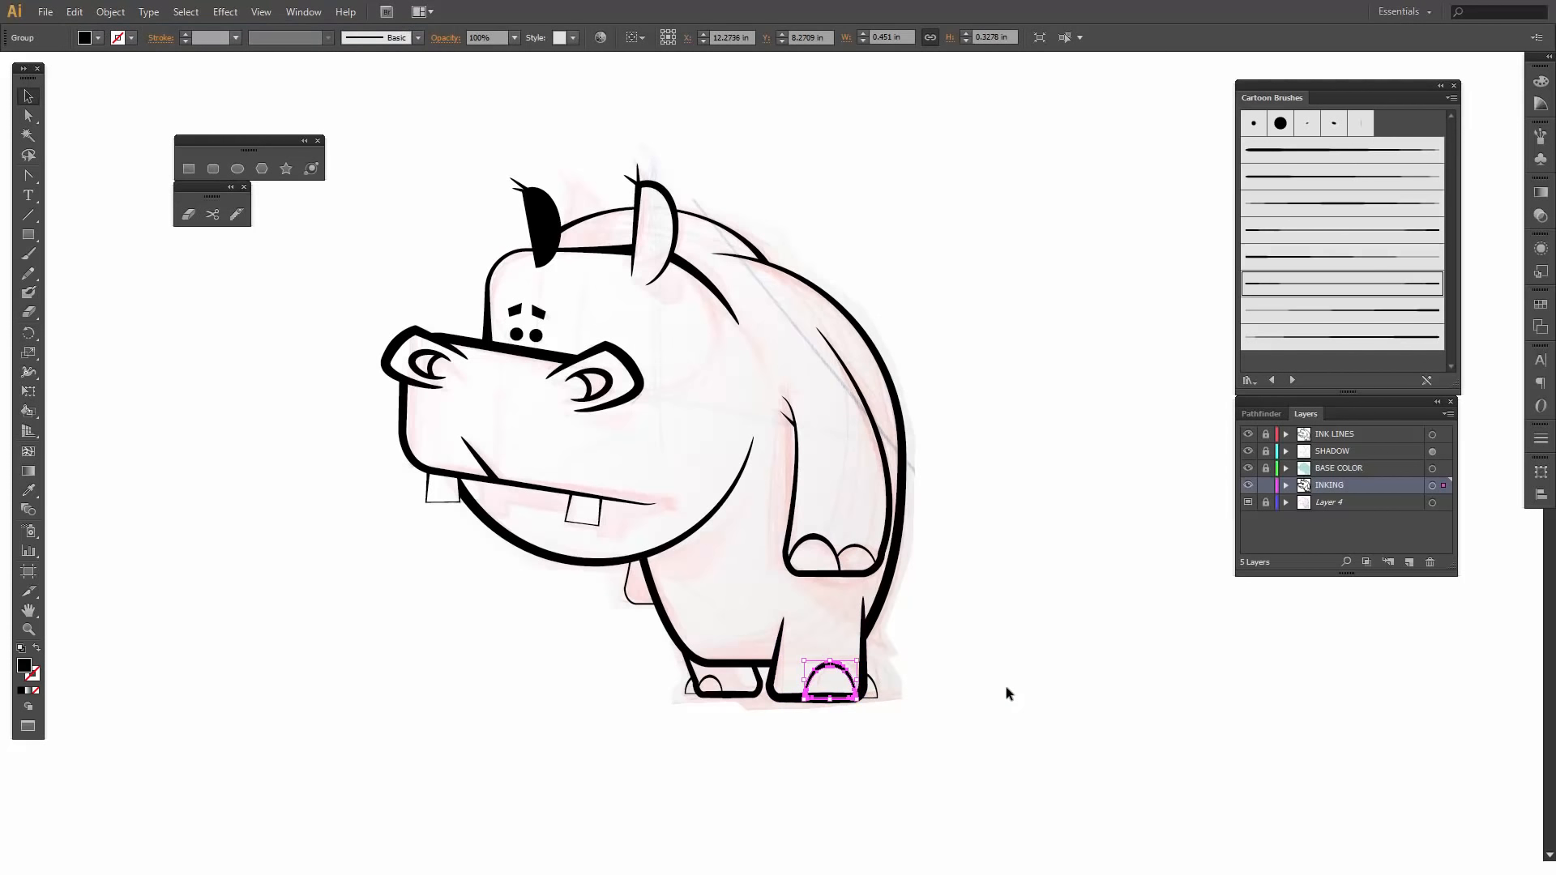
{"action": "left_click", "coordinate": [1008, 694]}
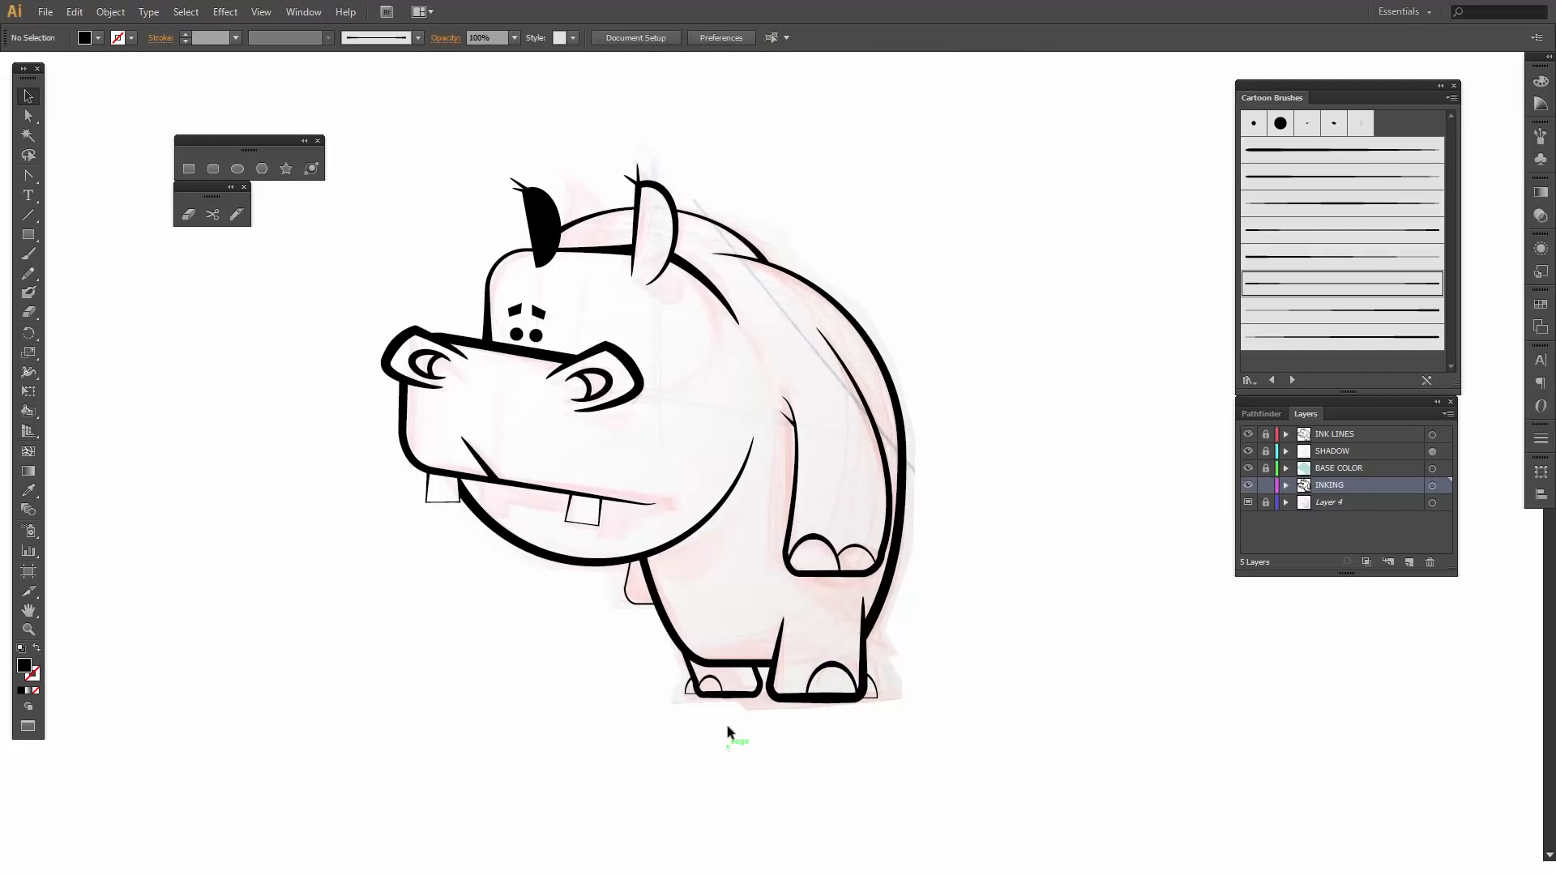
- Move the back line's outer corner anchor behind the solid black ear onto the head outline, at about X 9.71 in, Y 4.58 in
{"action": "left_click", "coordinate": [553, 227]}
{"action": "key", "text": "z"}
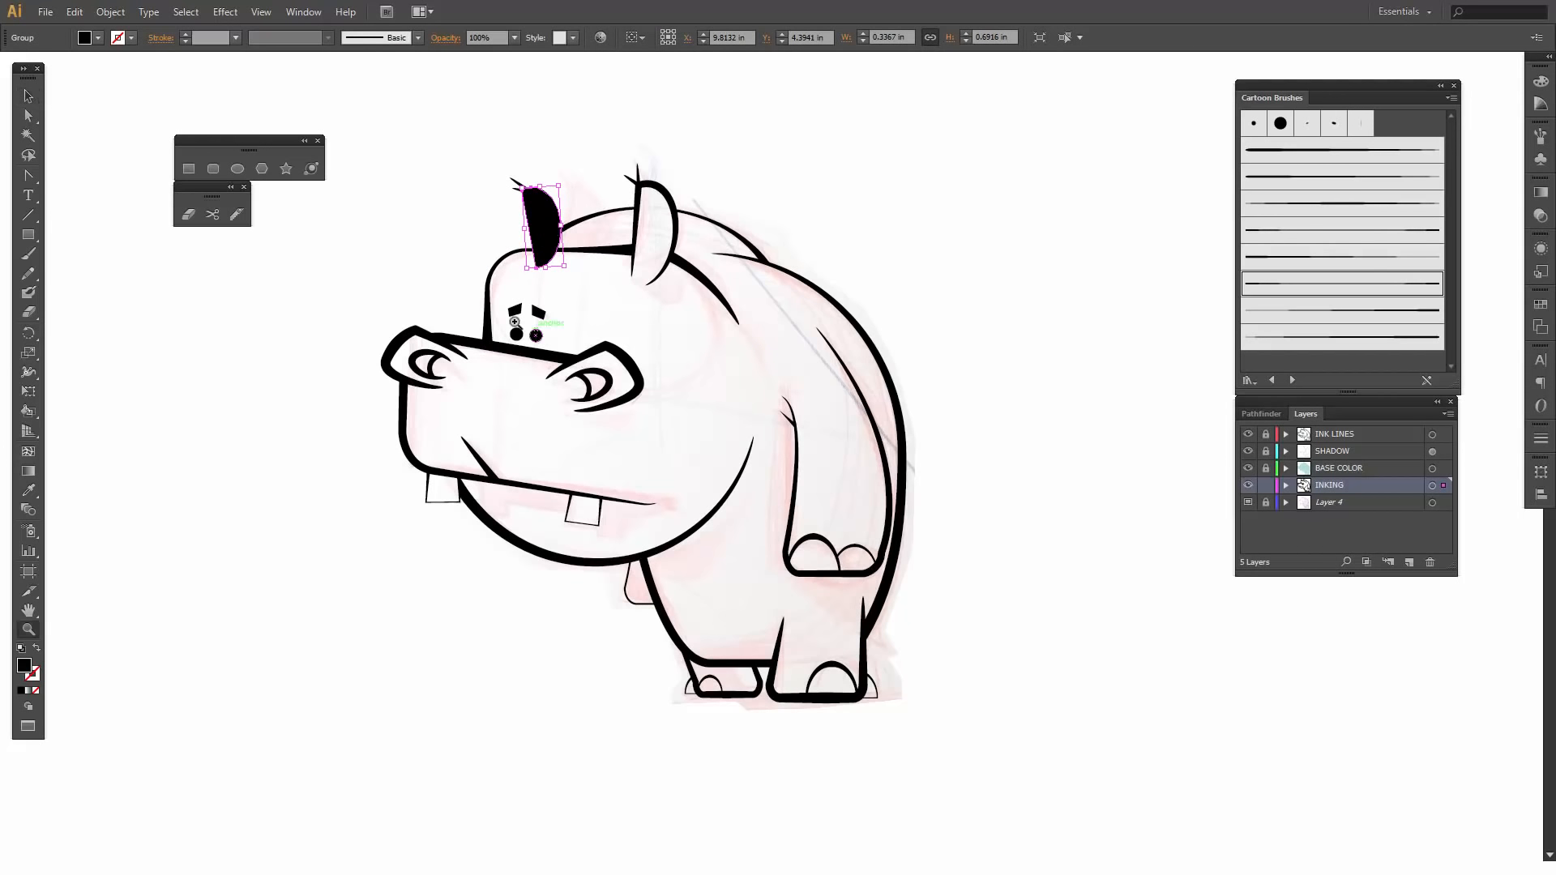
{"action": "left_click_drag", "start_coordinate": [485, 214], "coordinate": [609, 303]}
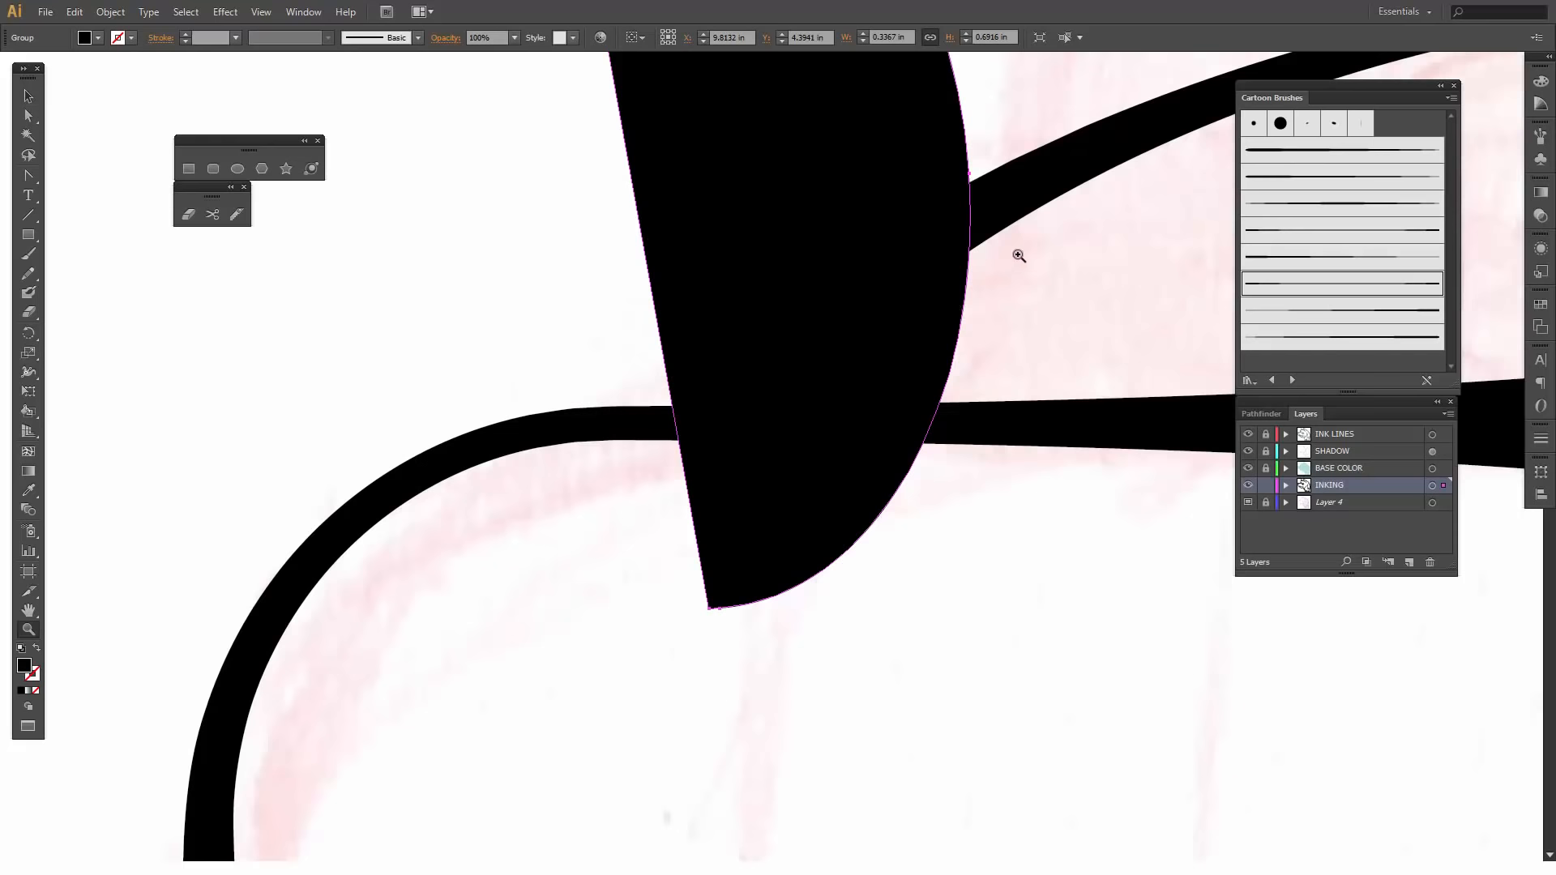
{"action": "key", "text": "v"}
{"action": "left_click", "coordinate": [1018, 204]}
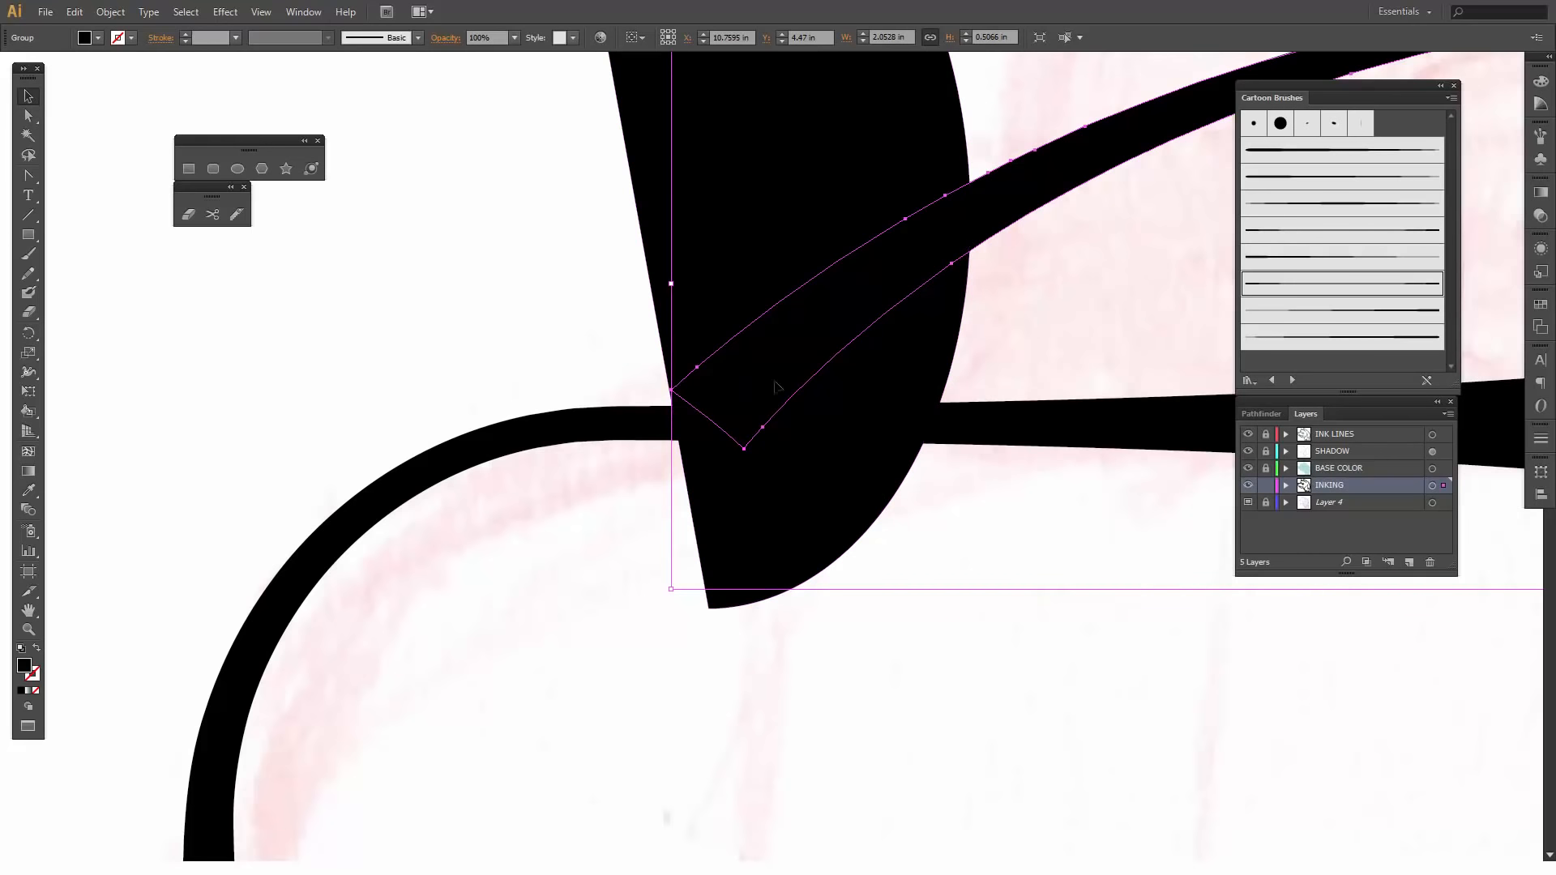
{"action": "key", "text": "a"}
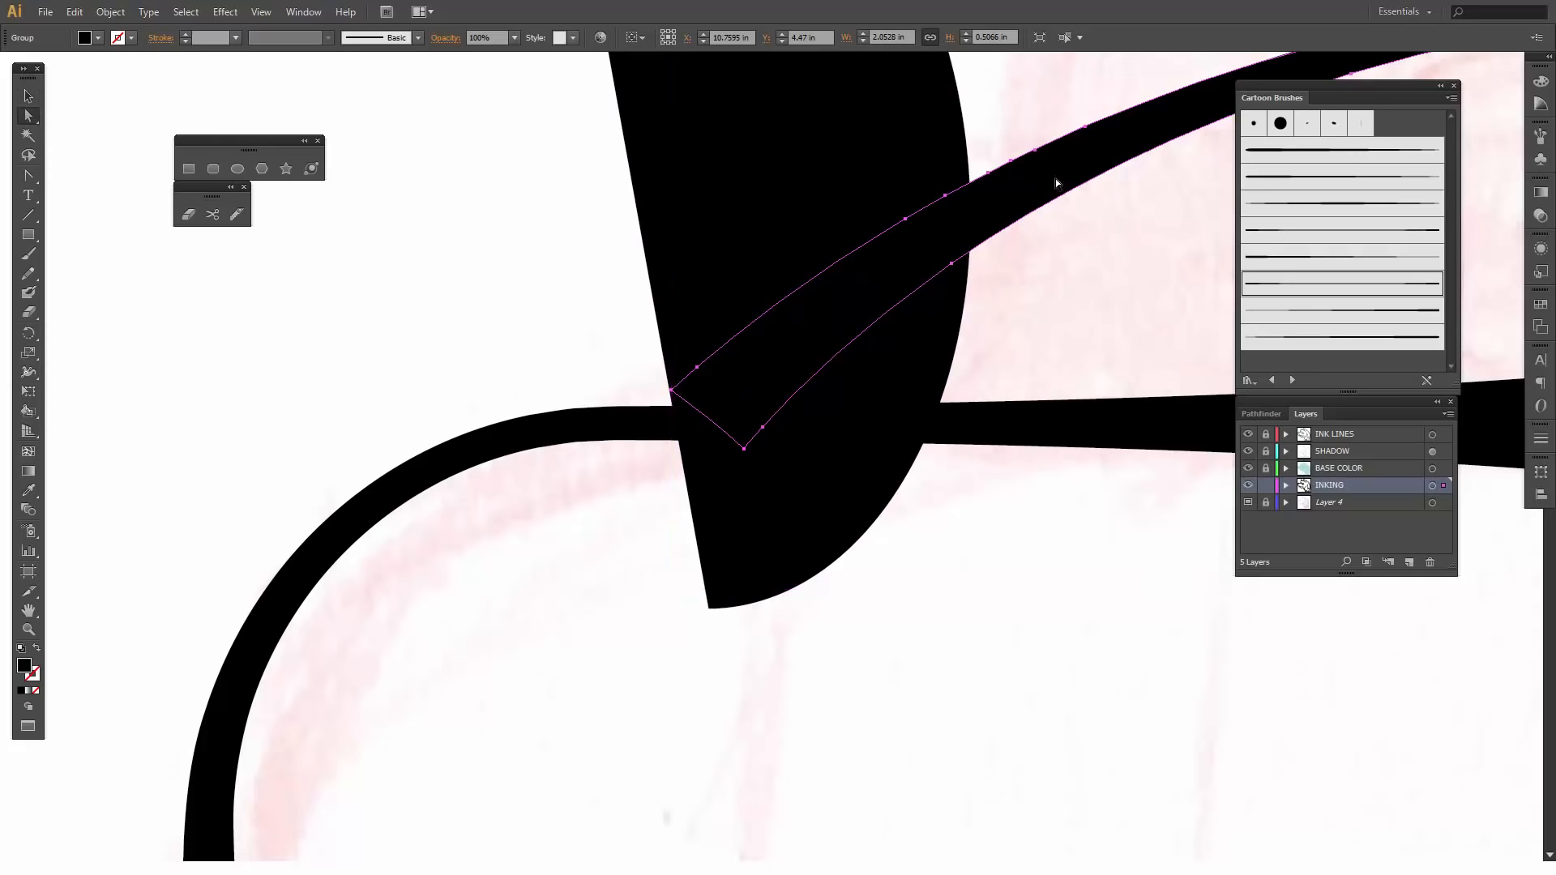
{"action": "left_click", "coordinate": [672, 390]}
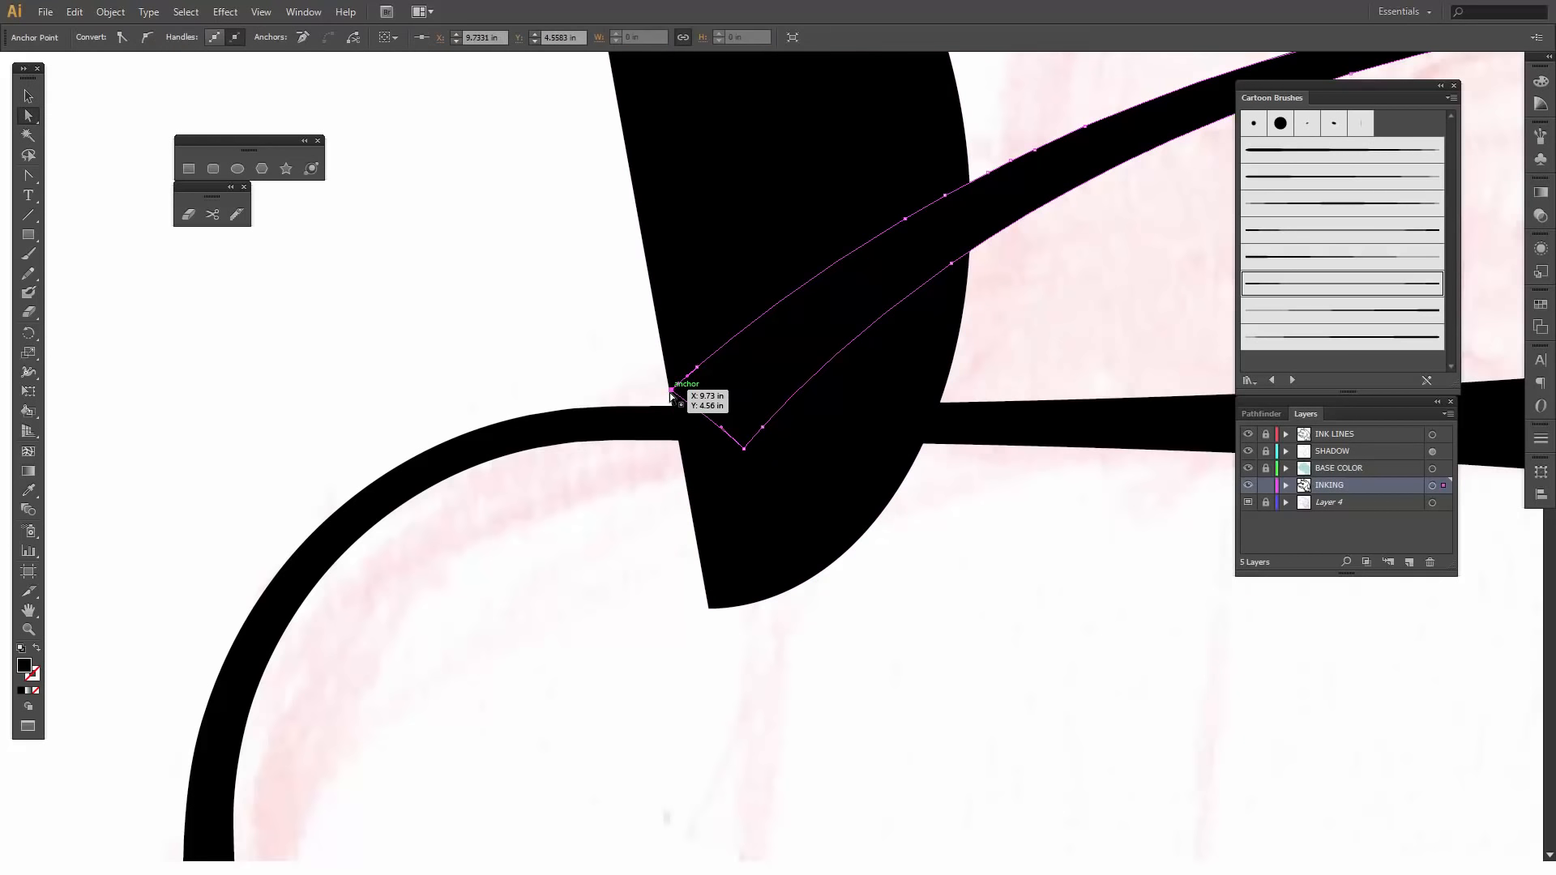
{"action": "left_click_drag", "start_coordinate": [672, 390], "coordinate": [646, 415]}
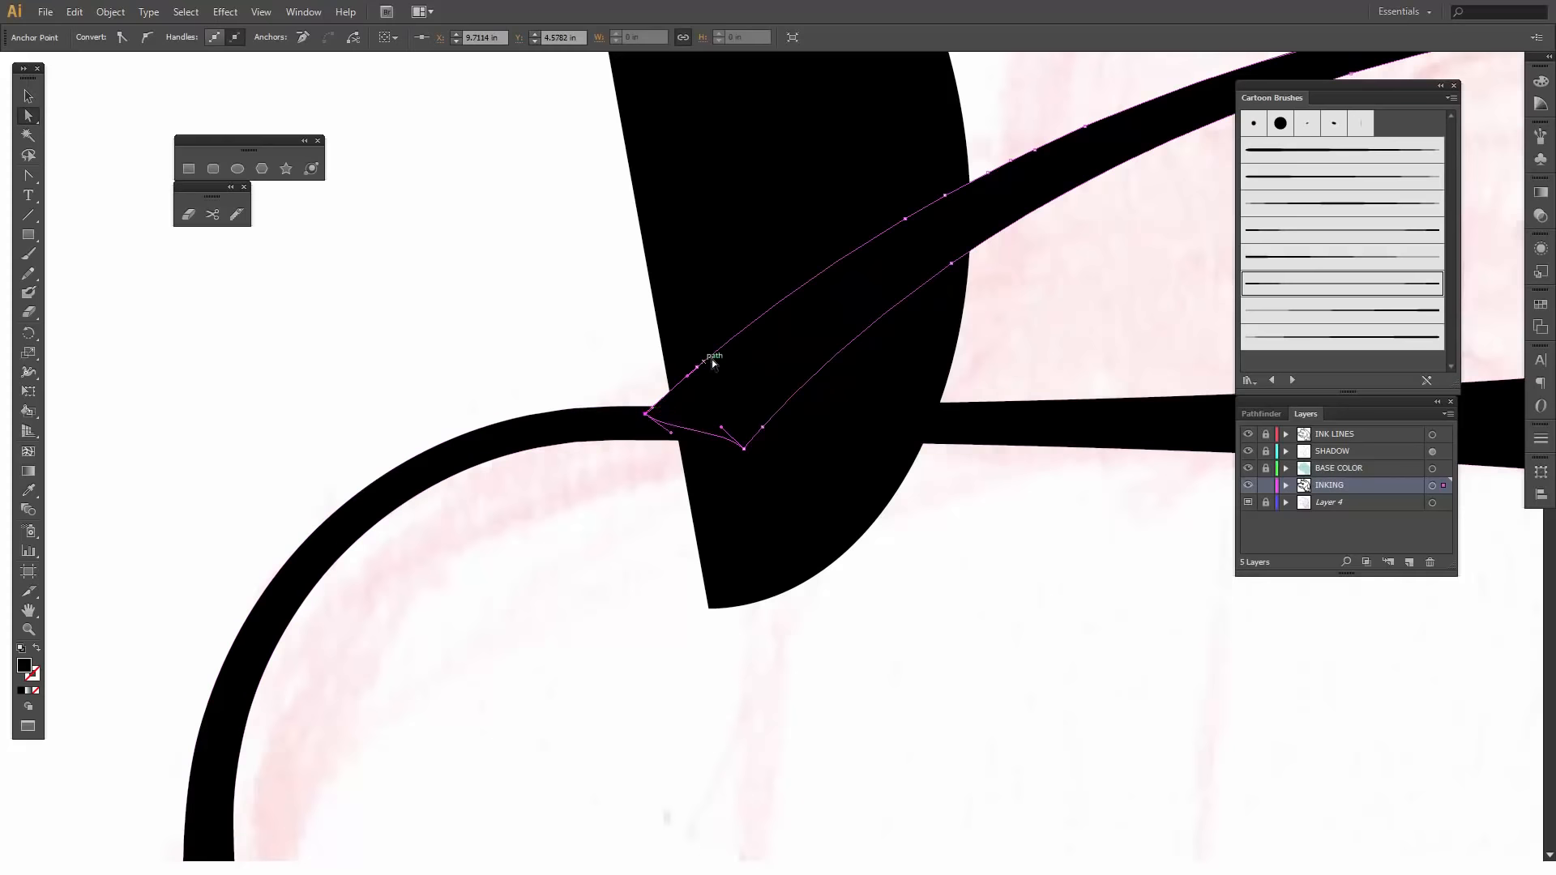
- Erase the lower part of the solid black ear where it extends below the top line of the head
{"action": "left_click", "coordinate": [694, 303]}
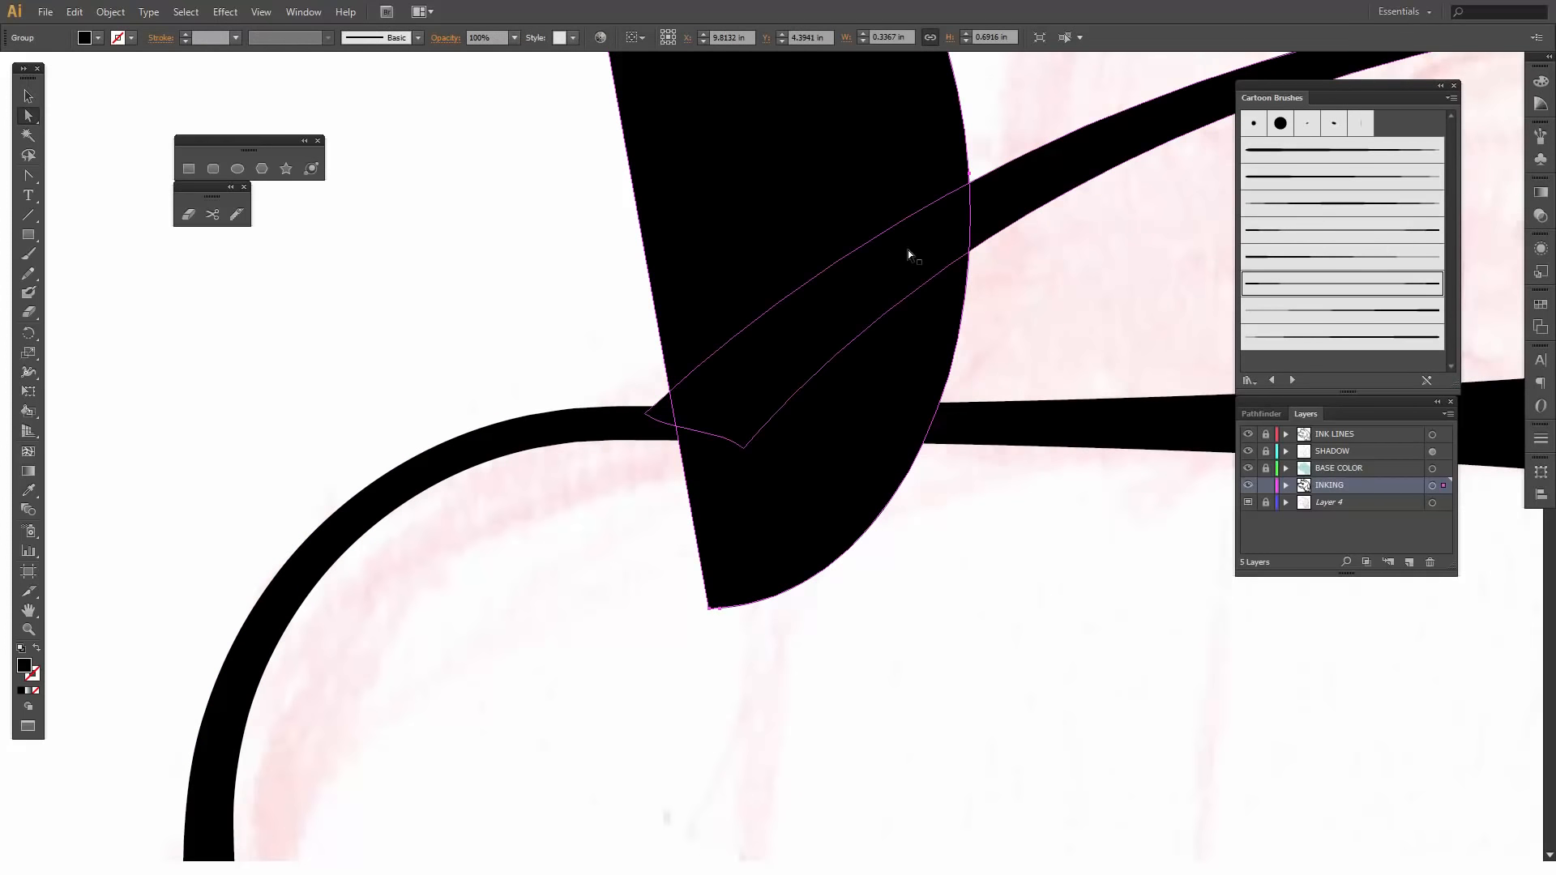
{"action": "key", "text": "shift+e"}
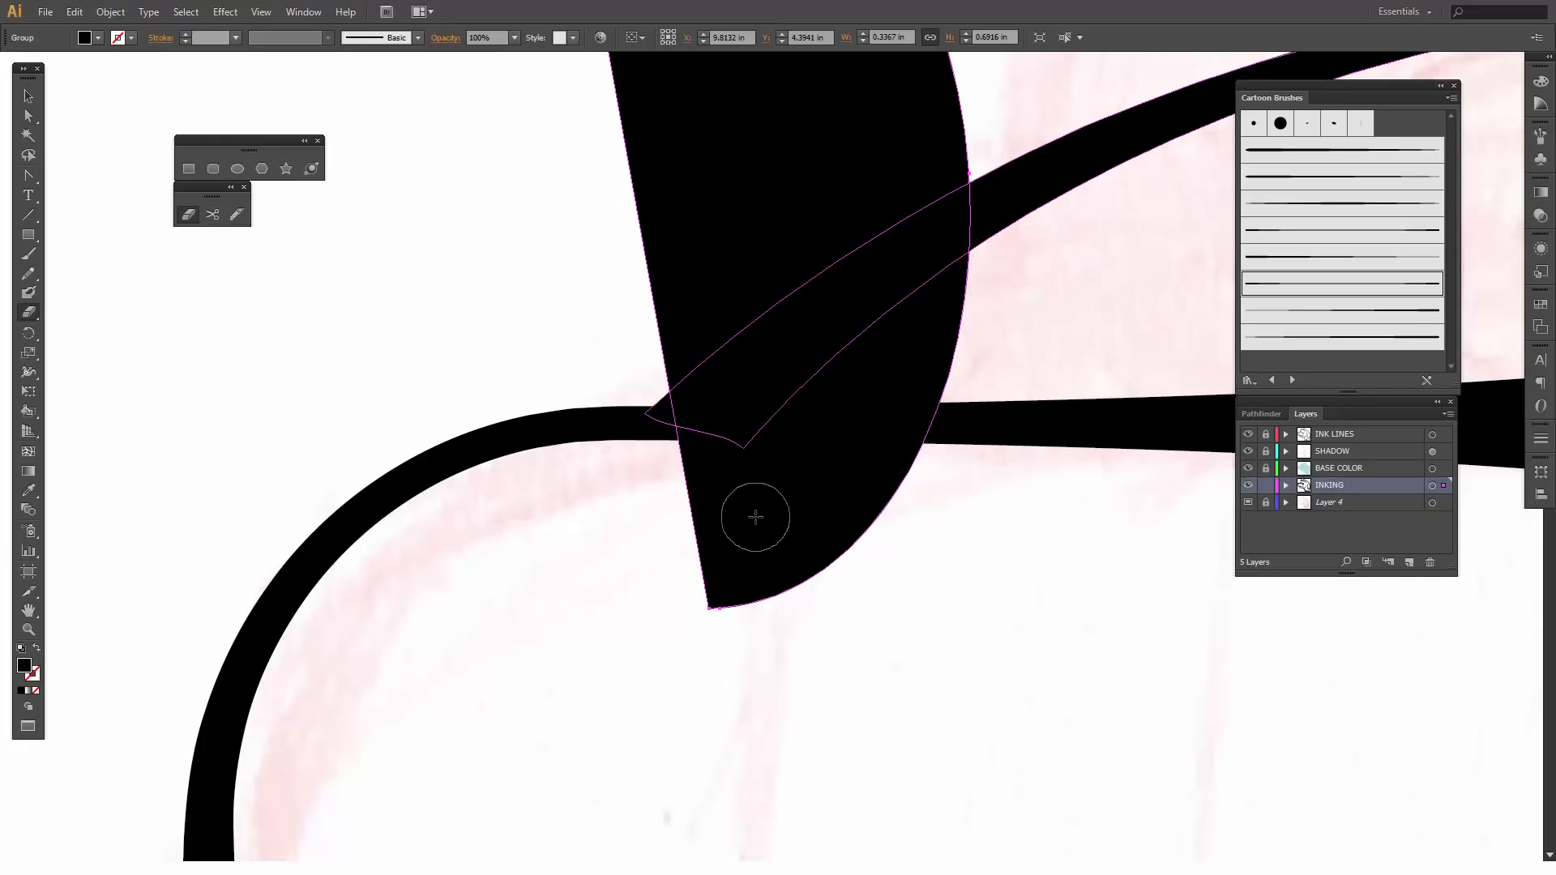
{"action": "key", "text": "v"}
{"action": "key", "text": "shift+e"}
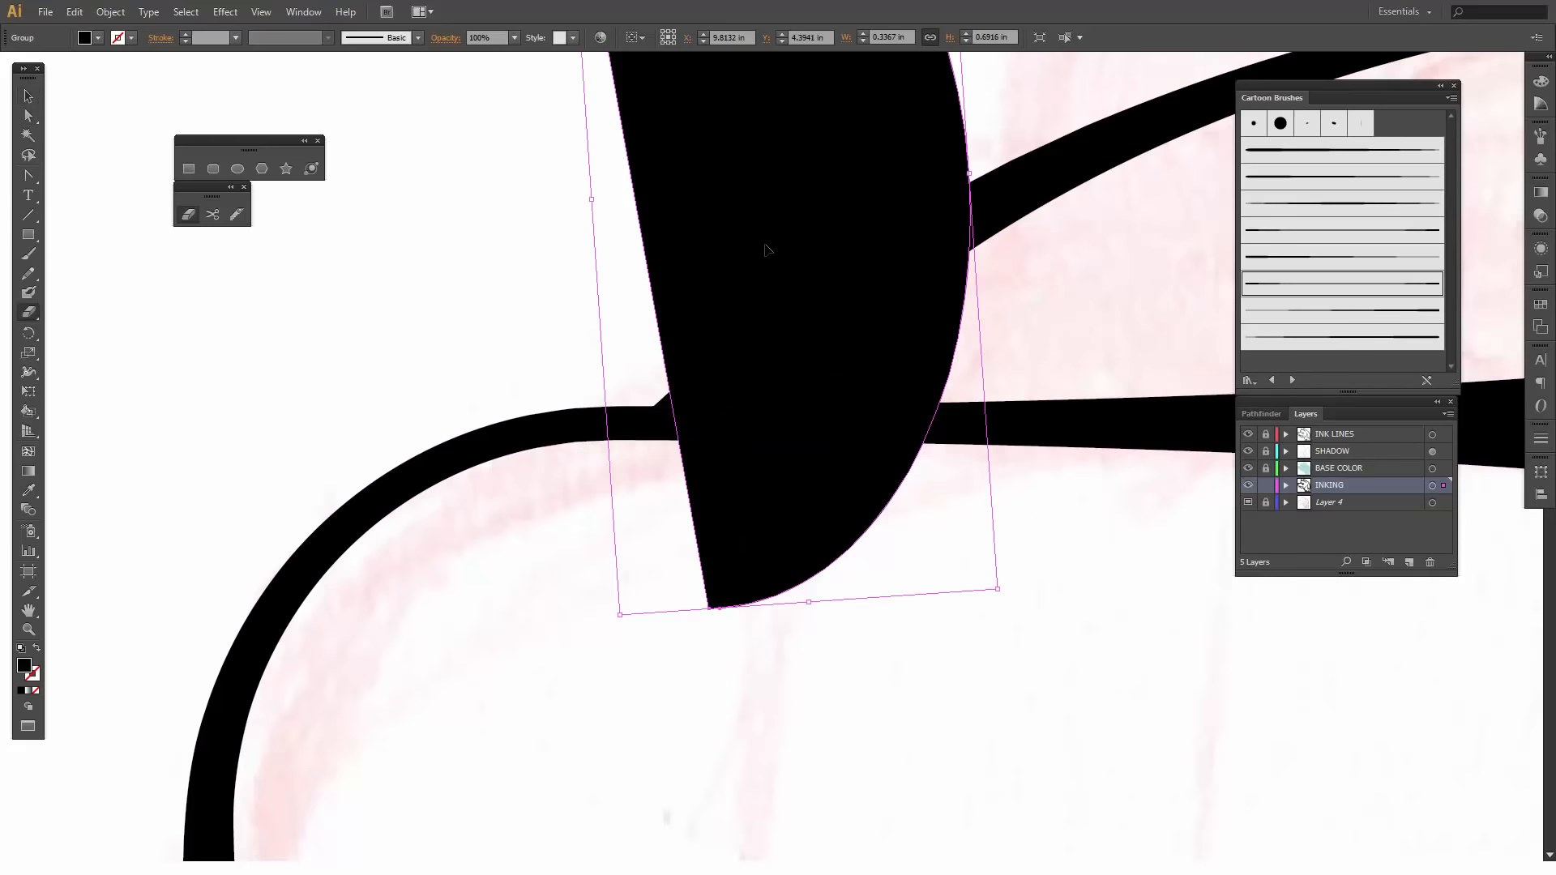
{"action": "mouse_move", "coordinate": [995, 228]}
{"action": "left_mouse_down"}
{"action": "mouse_move", "coordinate": [694, 436]}
{"action": "mouse_move", "coordinate": [715, 612]}
{"action": "mouse_move", "coordinate": [786, 395]}
{"action": "mouse_move", "coordinate": [983, 243]}
{"action": "mouse_move", "coordinate": [823, 542]}
{"action": "mouse_move", "coordinate": [914, 459]}
{"action": "mouse_move", "coordinate": [769, 486]}
{"action": "mouse_move", "coordinate": [835, 462]}
{"action": "mouse_move", "coordinate": [834, 562]}
{"action": "left_mouse_up"}
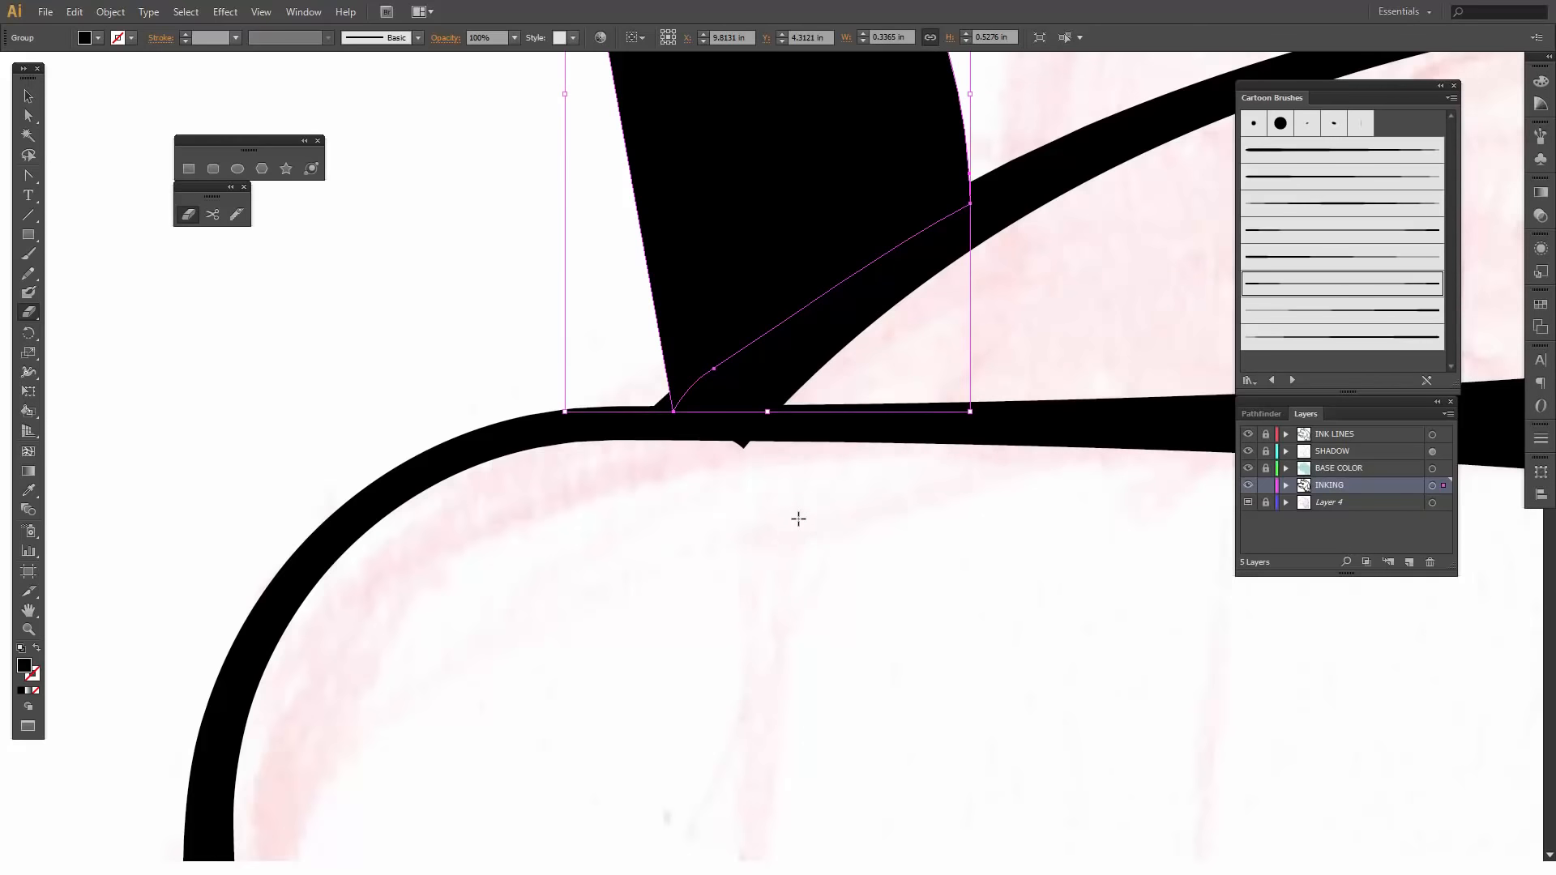
{"action": "key", "text": "ctrl+z"}
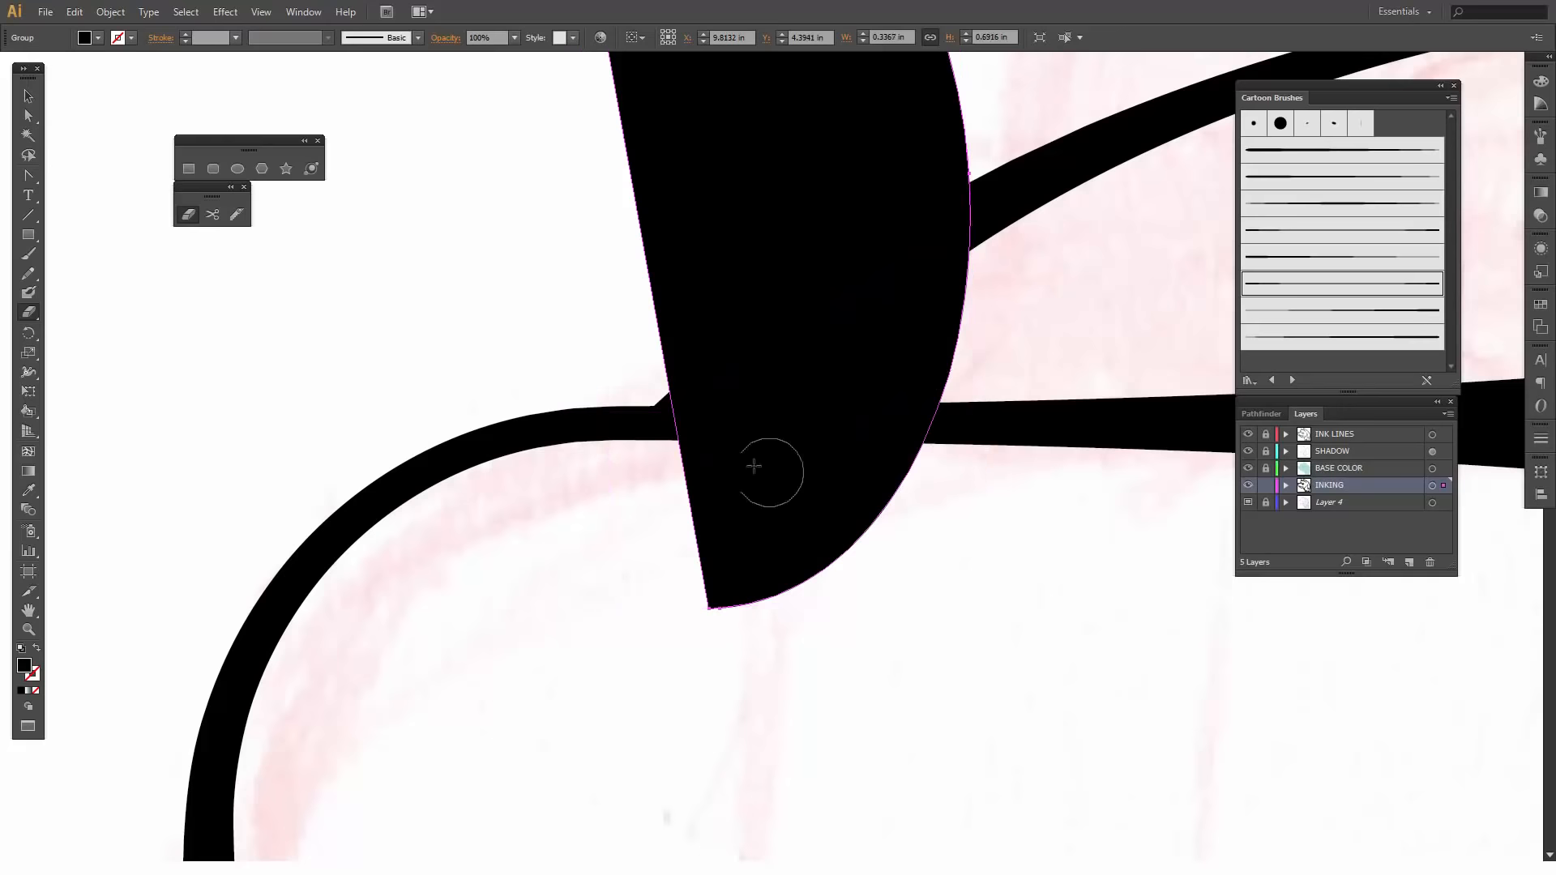
{"action": "mouse_move", "coordinate": [667, 462]}
{"action": "left_mouse_down"}
{"action": "mouse_move", "coordinate": [935, 464]}
{"action": "mouse_move", "coordinate": [816, 559]}
{"action": "mouse_move", "coordinate": [693, 577]}
{"action": "mouse_move", "coordinate": [745, 496]}
{"action": "mouse_move", "coordinate": [748, 551]}
{"action": "mouse_move", "coordinate": [710, 570]}
{"action": "left_mouse_up"}
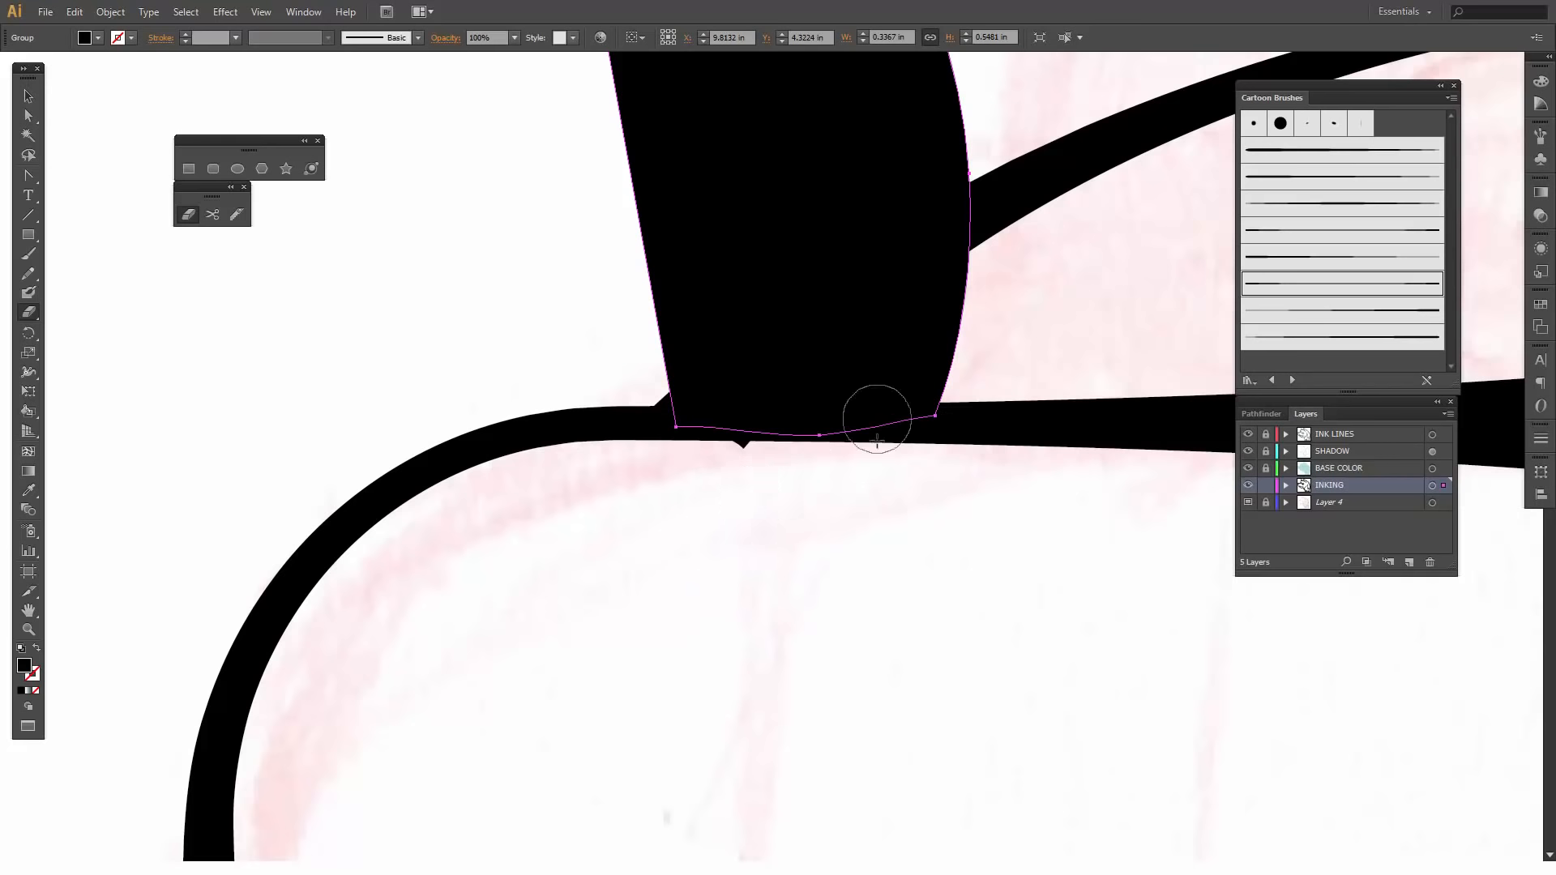
- Erase the back line's pointed tip that sticks out below the head outline under the solid black ear
{"action": "key", "text": "v"}
{"action": "left_click", "coordinate": [1029, 212]}
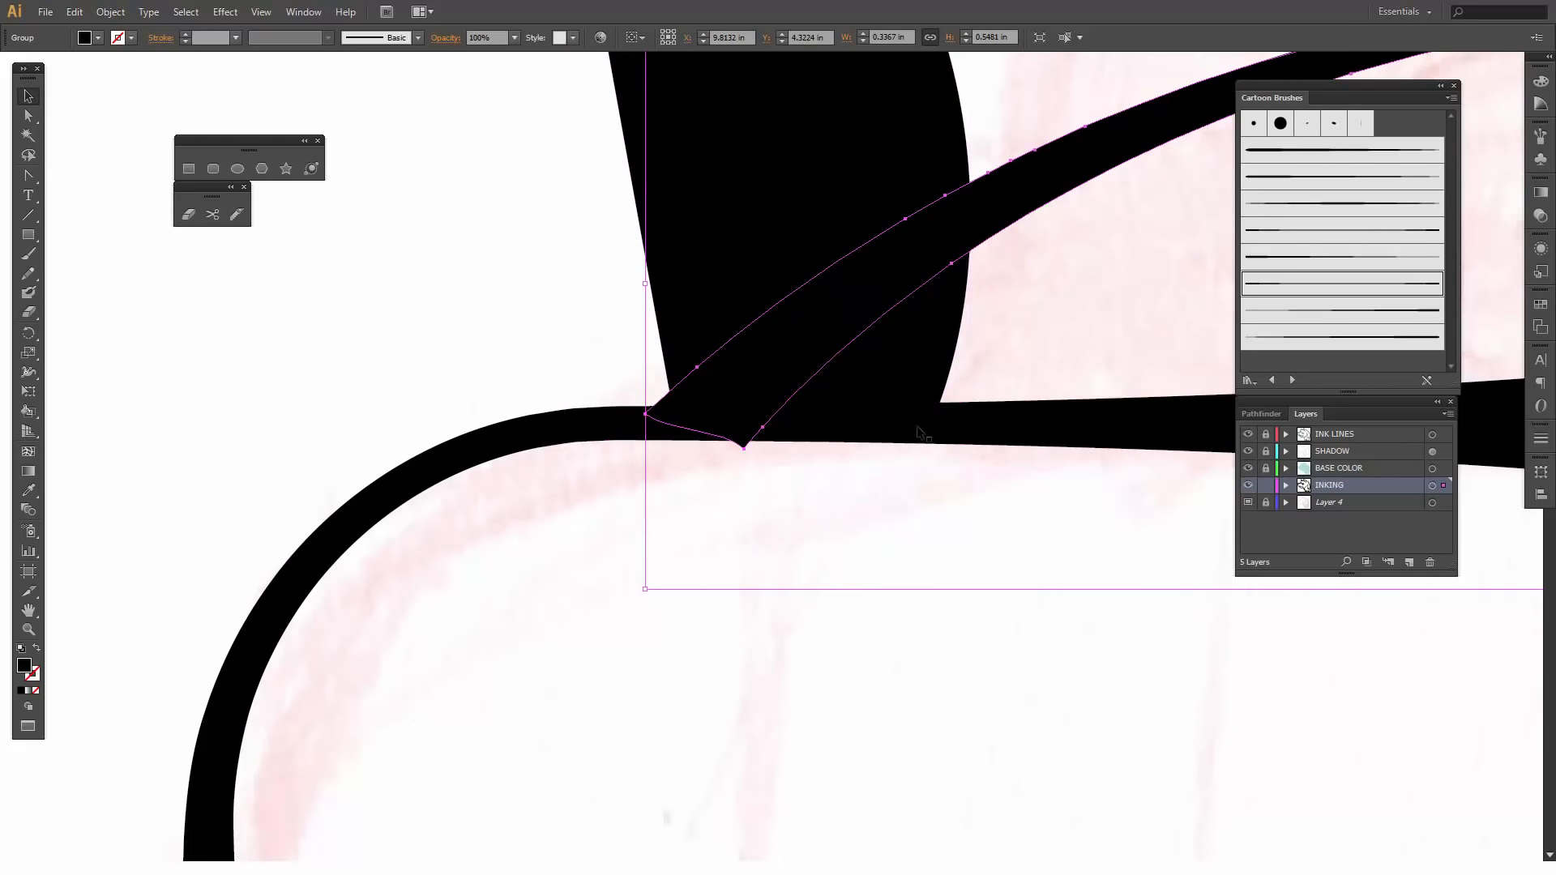
{"action": "key", "text": "shift+e"}
{"action": "left_click_drag", "start_coordinate": [758, 448], "coordinate": [681, 474]}
{"action": "key", "text": "ctrl+minus"}
{"action": "key", "text": "ctrl+minus"}
{"action": "key", "text": "ctrl+minus"}
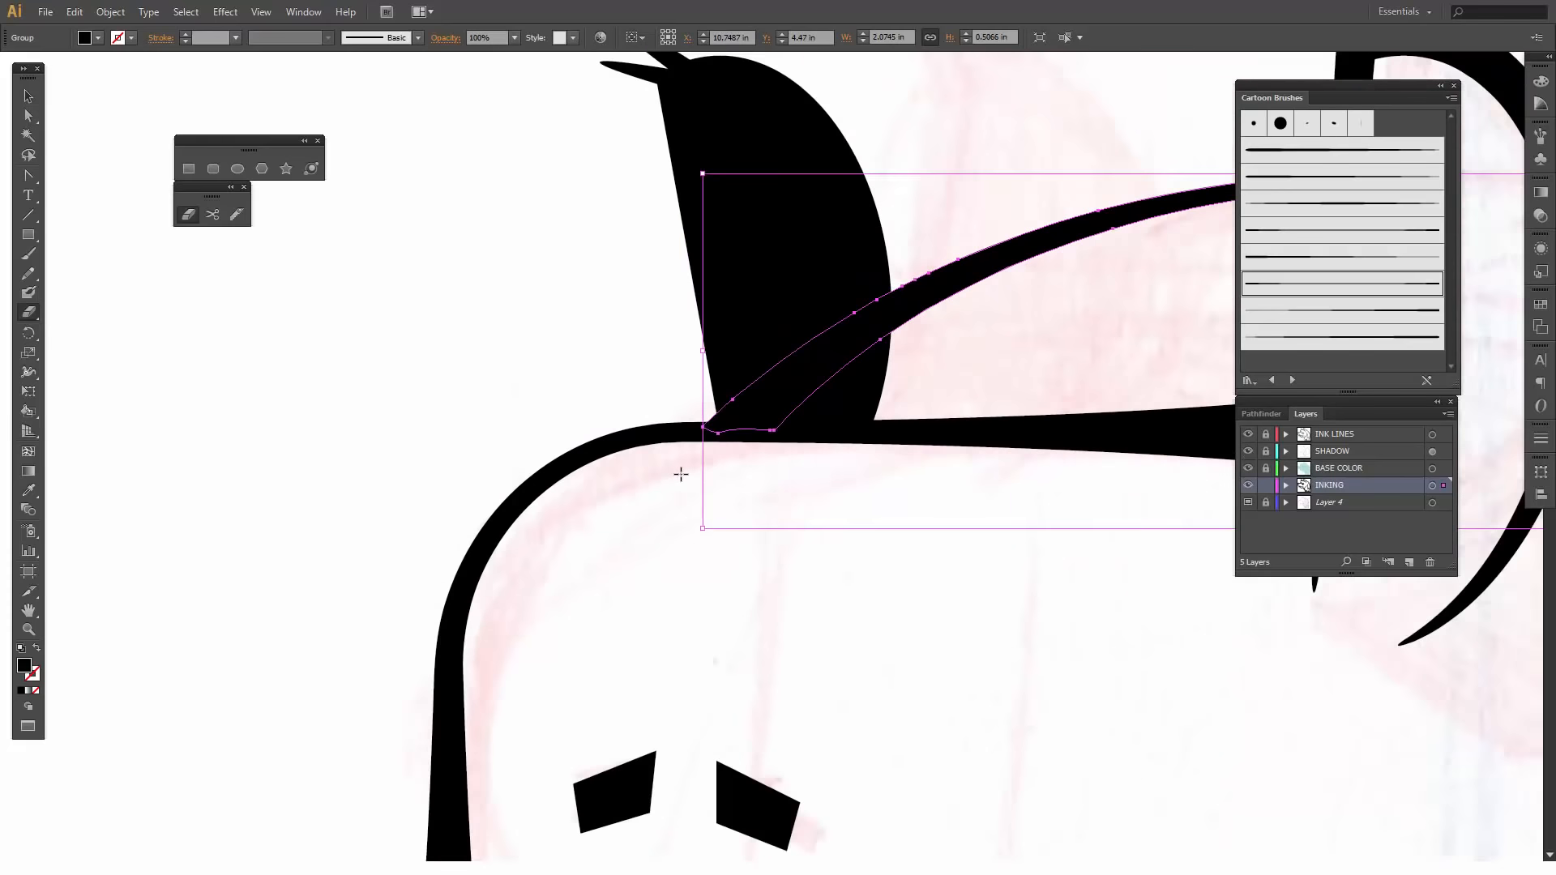
{"action": "key", "text": "ctrl+minus"}
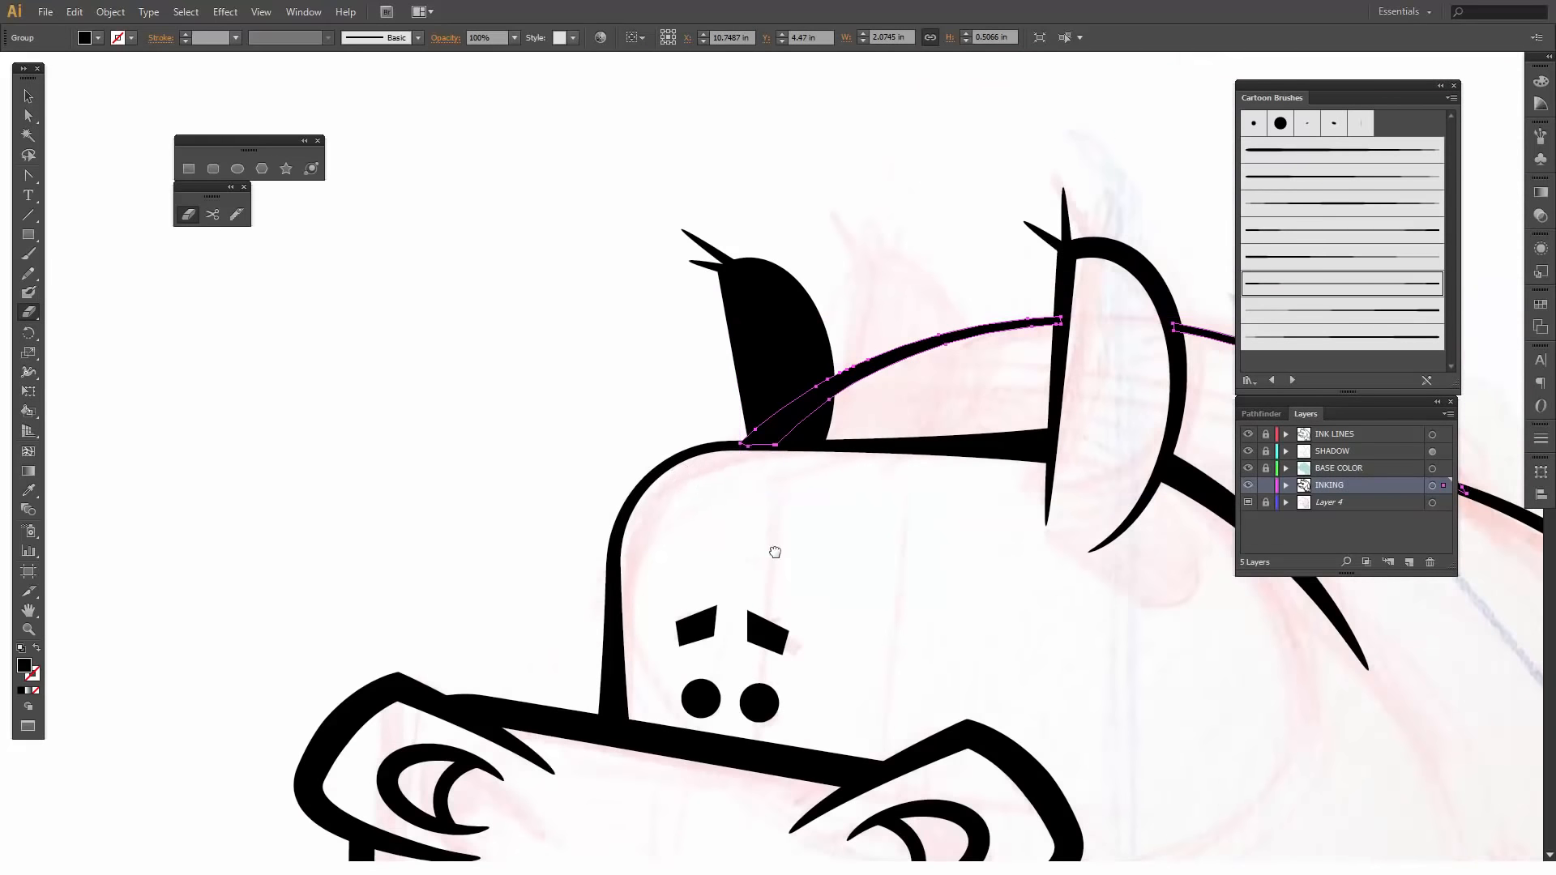
{"action": "left_click_drag", "start_coordinate": [771, 552], "coordinate": [649, 487]}
{"action": "key", "text": "v"}
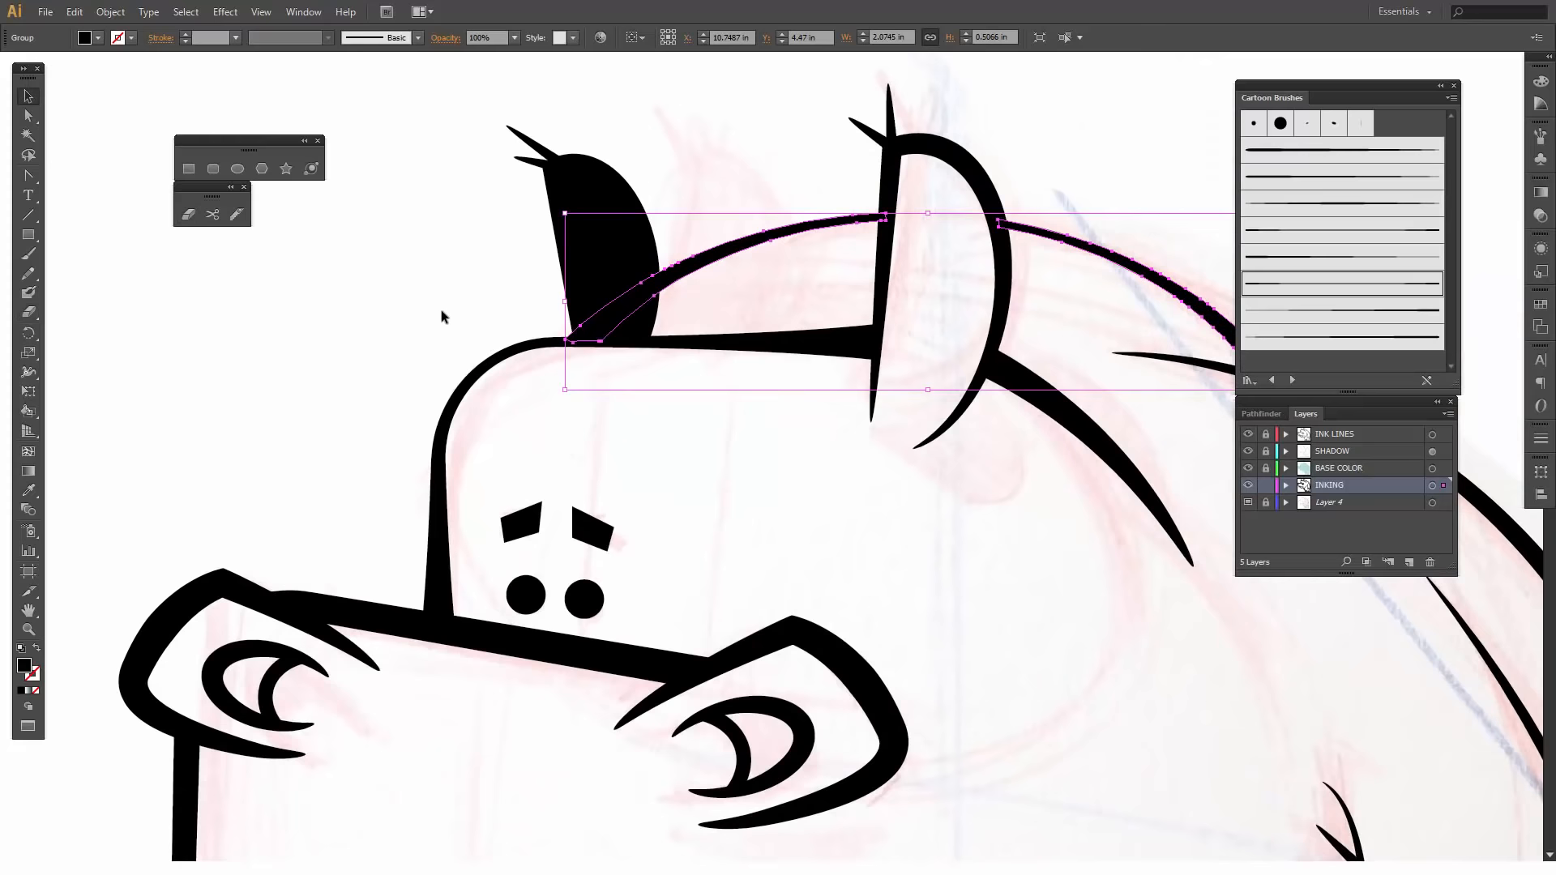
{"action": "left_click", "coordinate": [442, 312]}
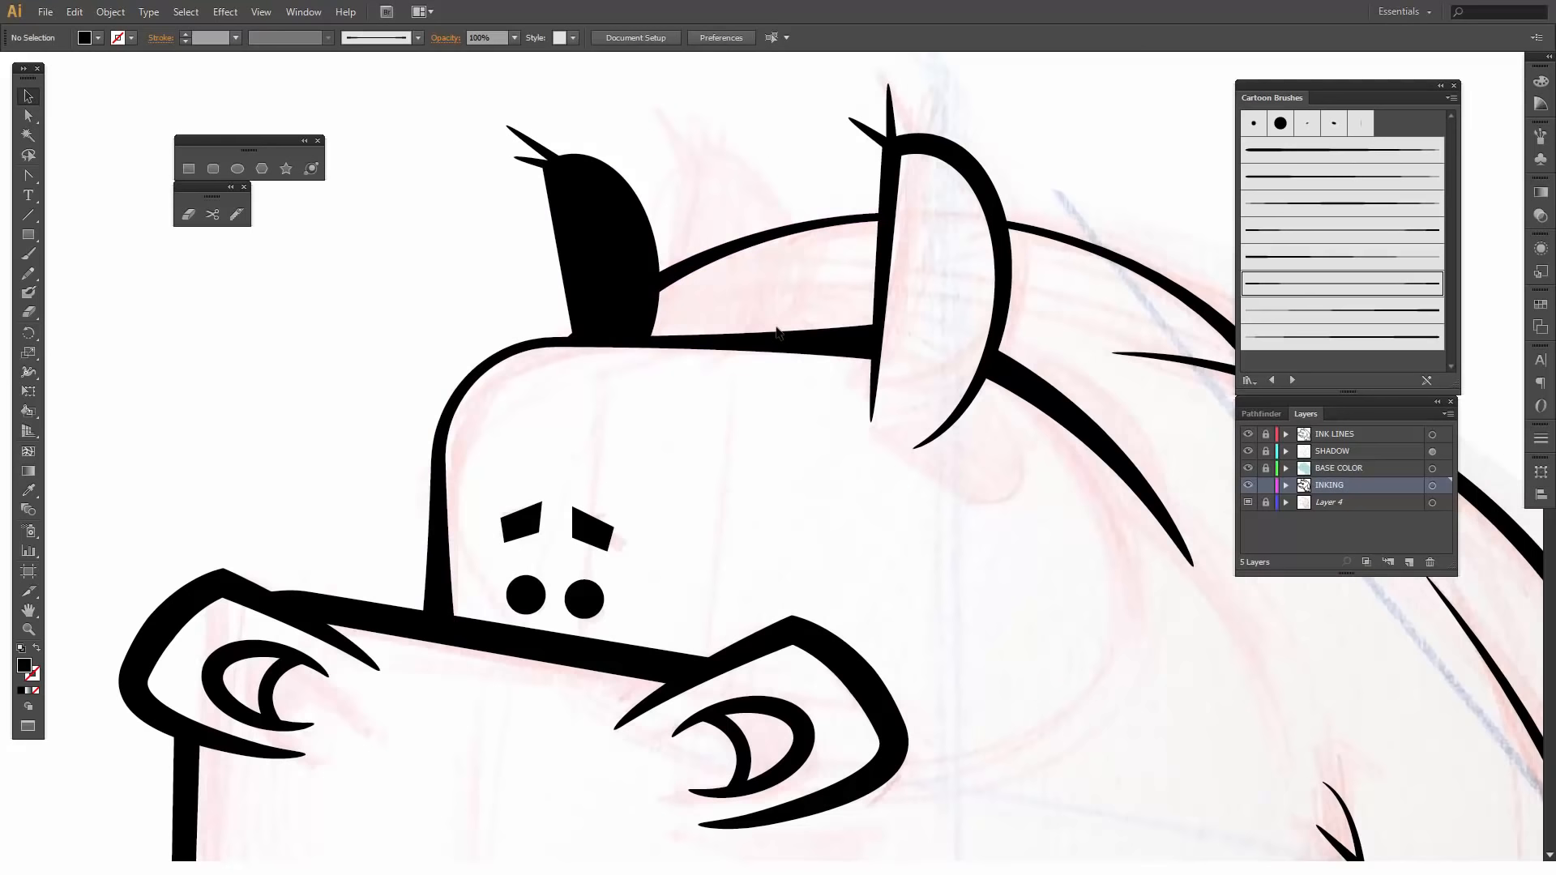
- Select all artwork on the INKING layer and unite the overlapping ink shapes with Pathfinder
{"action": "scroll", "coordinate": [776, 327], "scroll_direction": "down", "scroll_amount": 6}
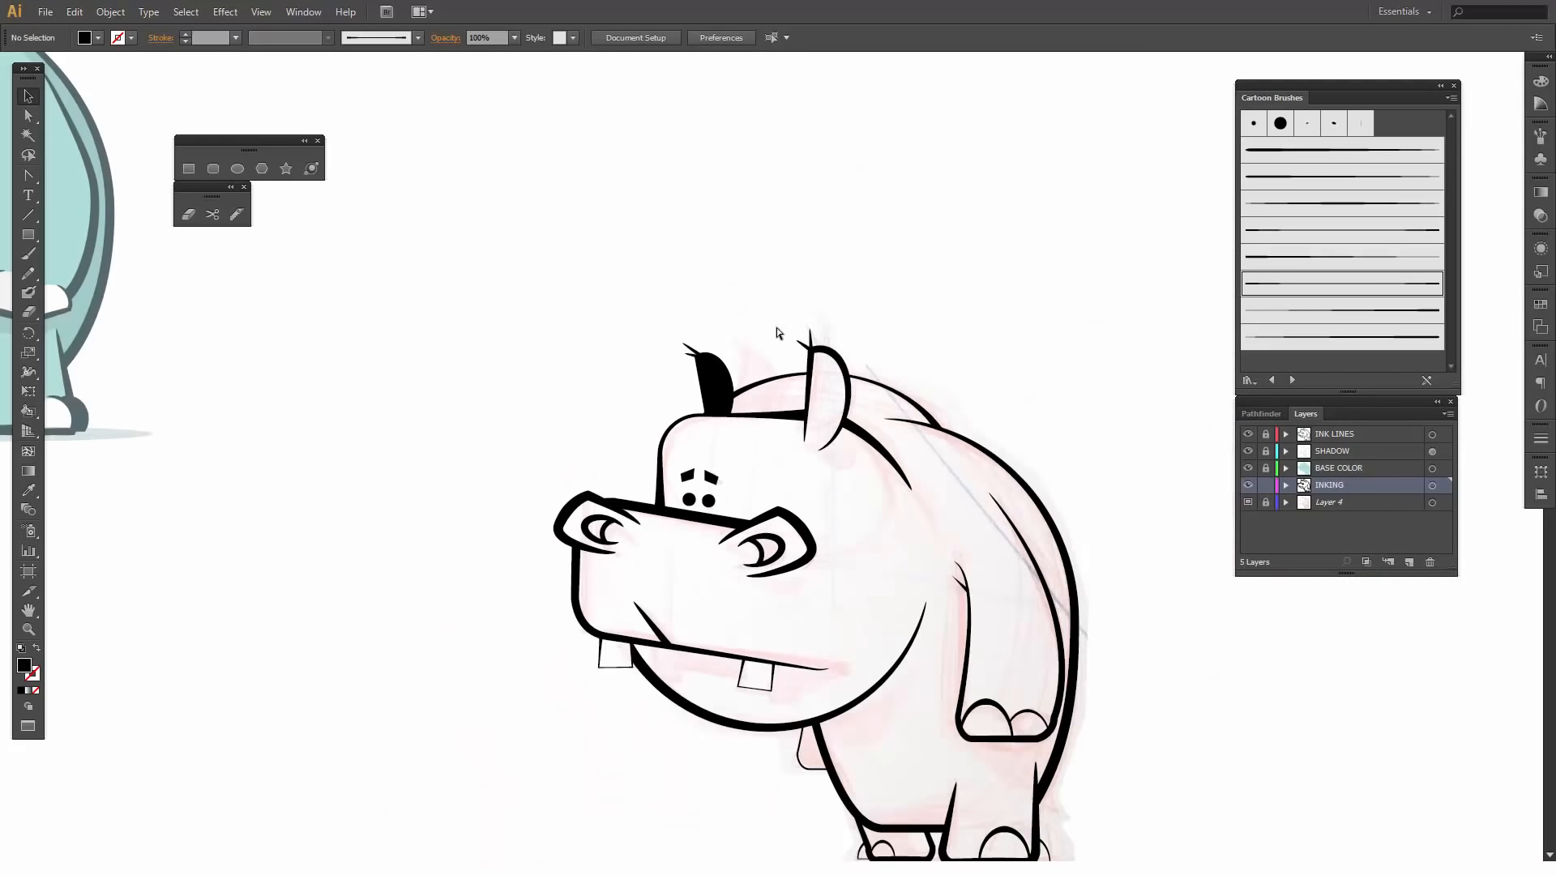
{"action": "left_click_drag", "start_coordinate": [778, 364], "coordinate": [721, 239]}
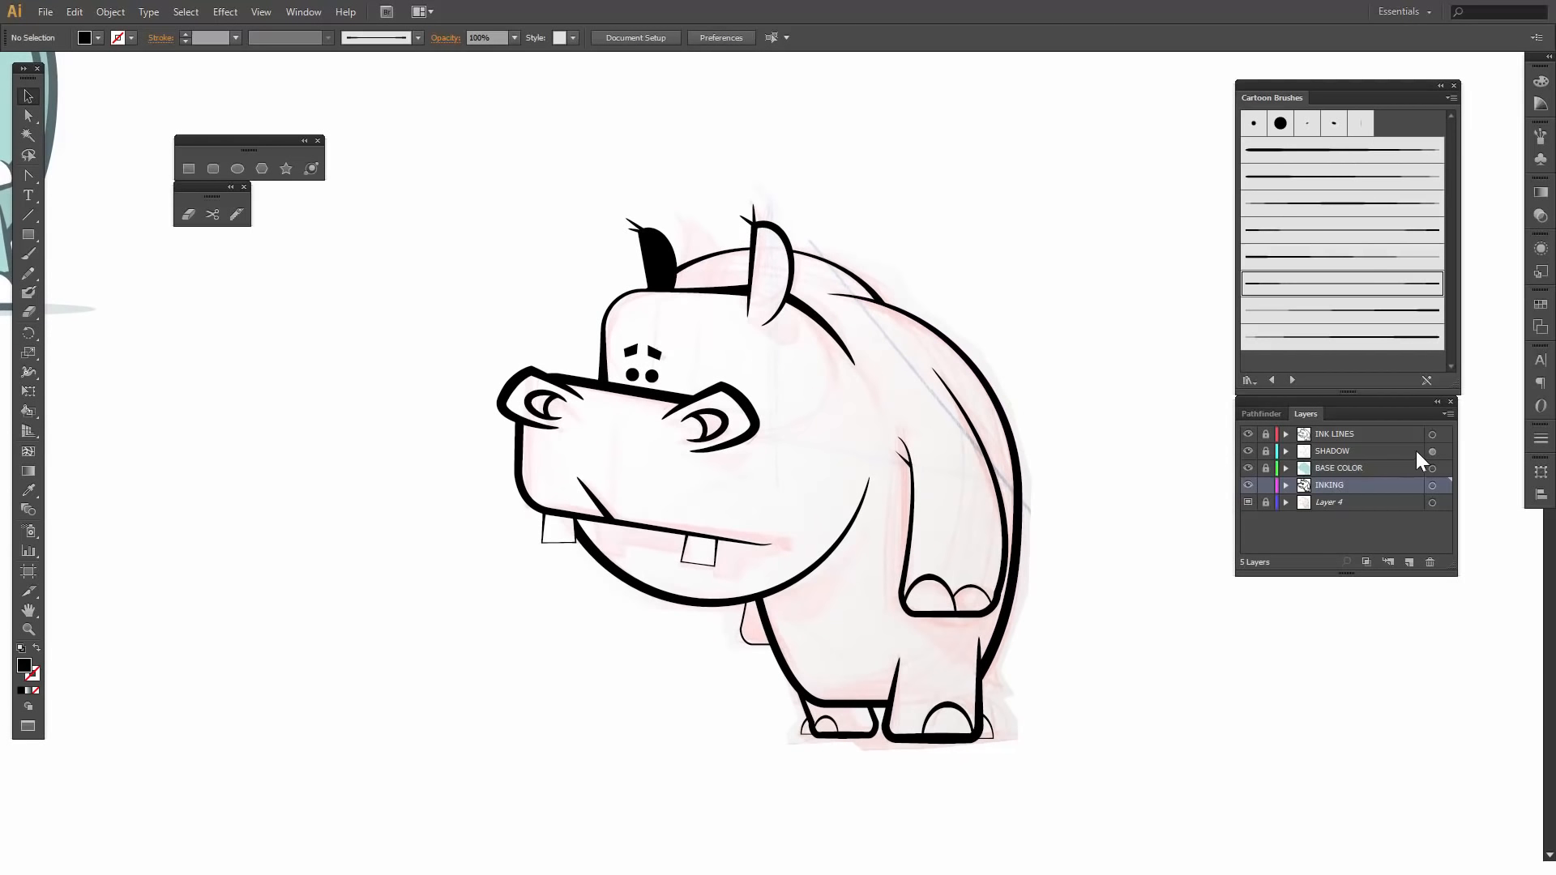
{"action": "left_click", "coordinate": [1434, 487]}
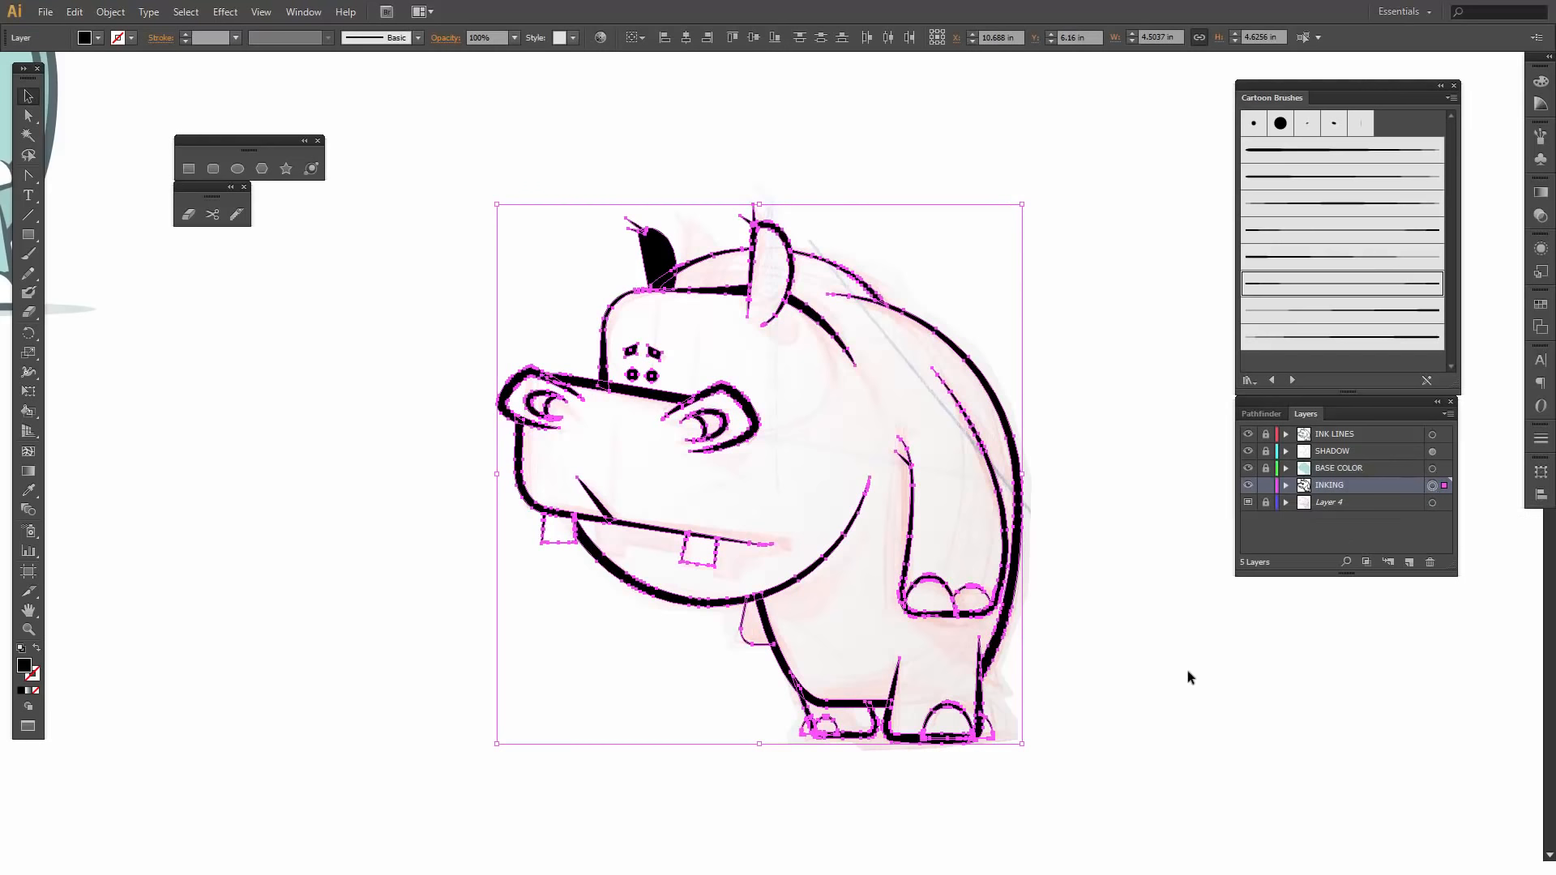
{"action": "left_click", "coordinate": [1159, 577]}
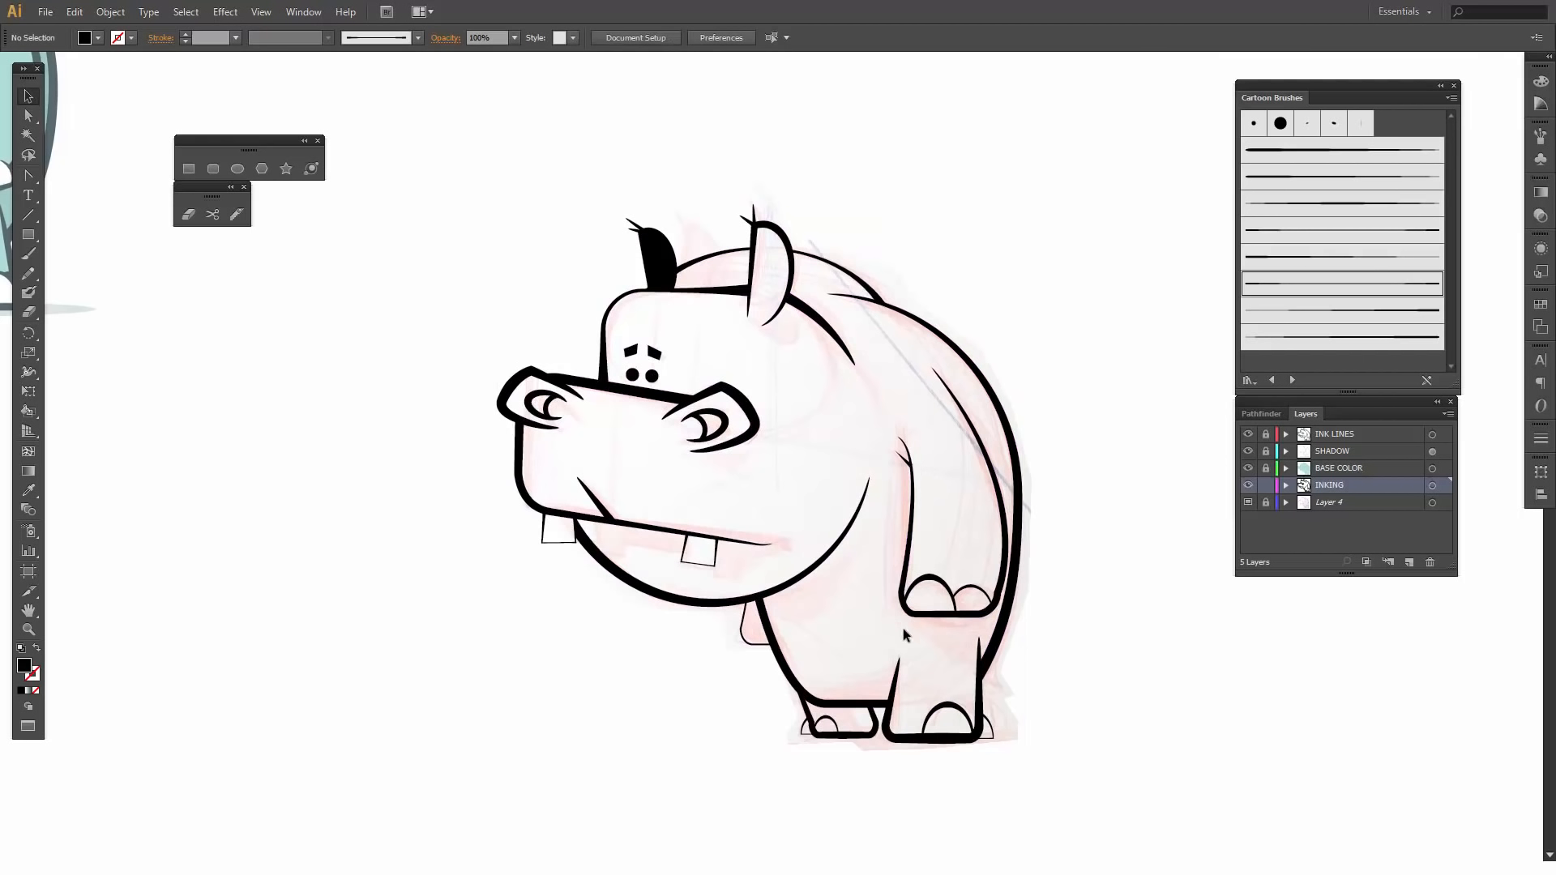
{"action": "left_click", "coordinate": [1432, 486]}
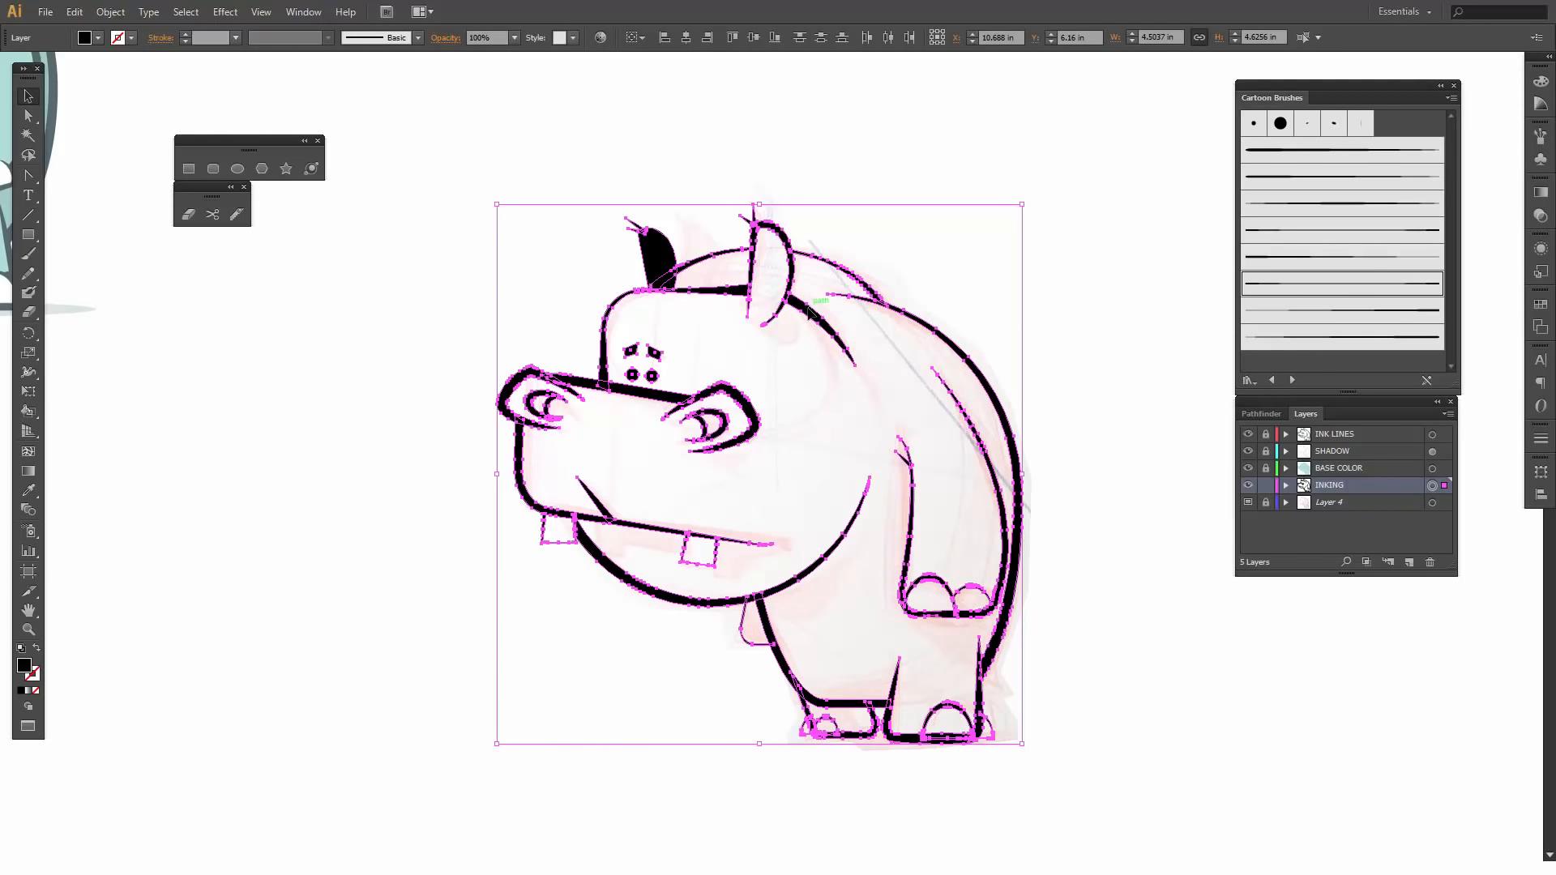
{"action": "left_click", "coordinate": [1268, 414]}
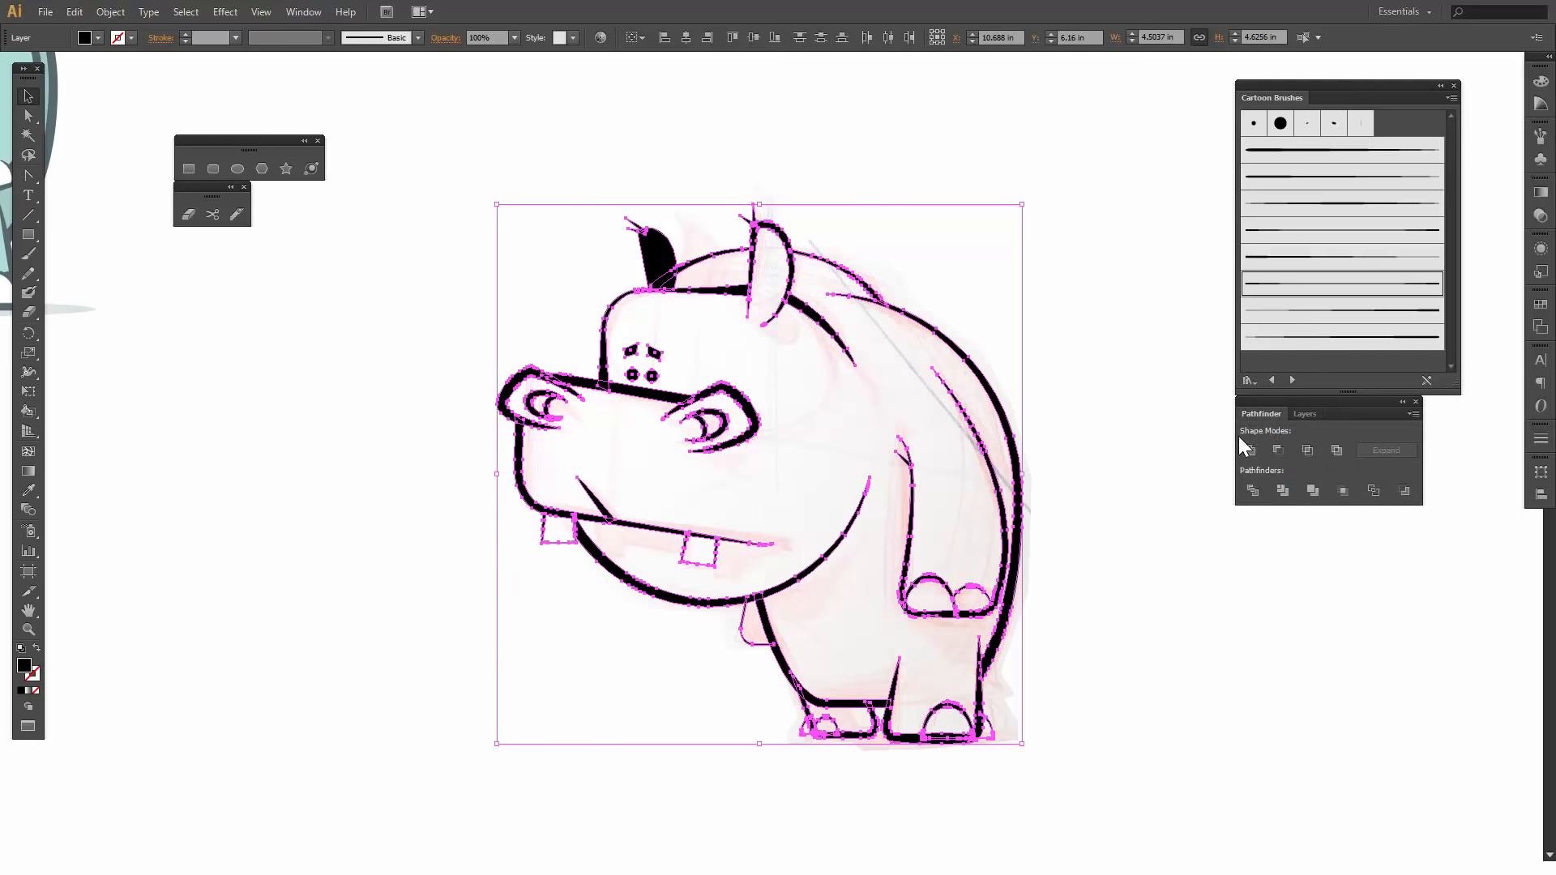
{"action": "left_click", "coordinate": [1245, 450]}
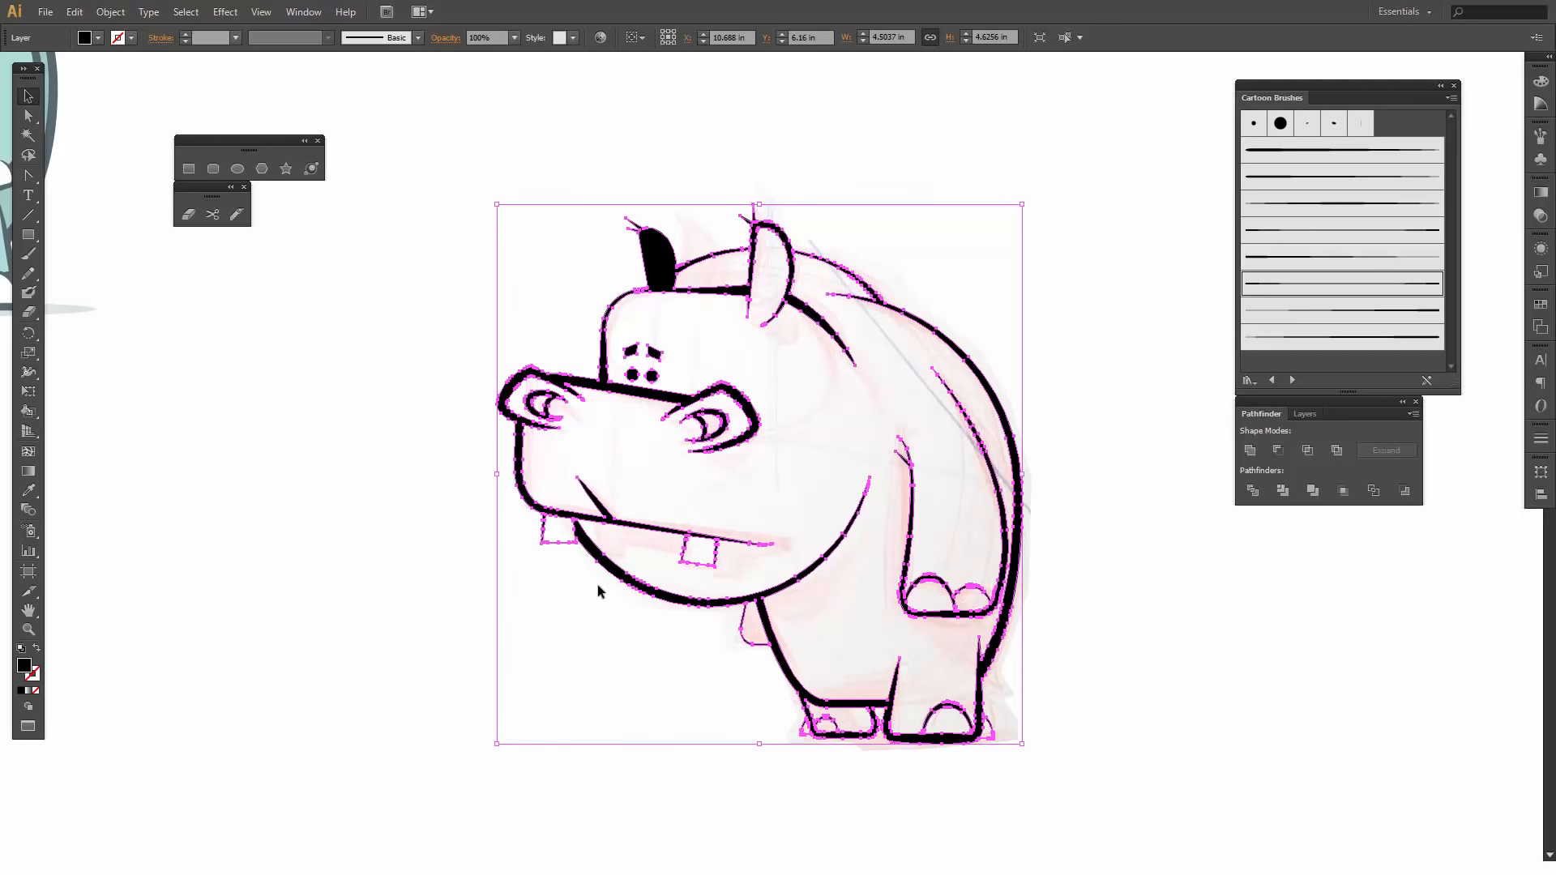
- Duplicate the INKING layer and place the copy directly below the original
{"action": "left_click", "coordinate": [102, 13]}
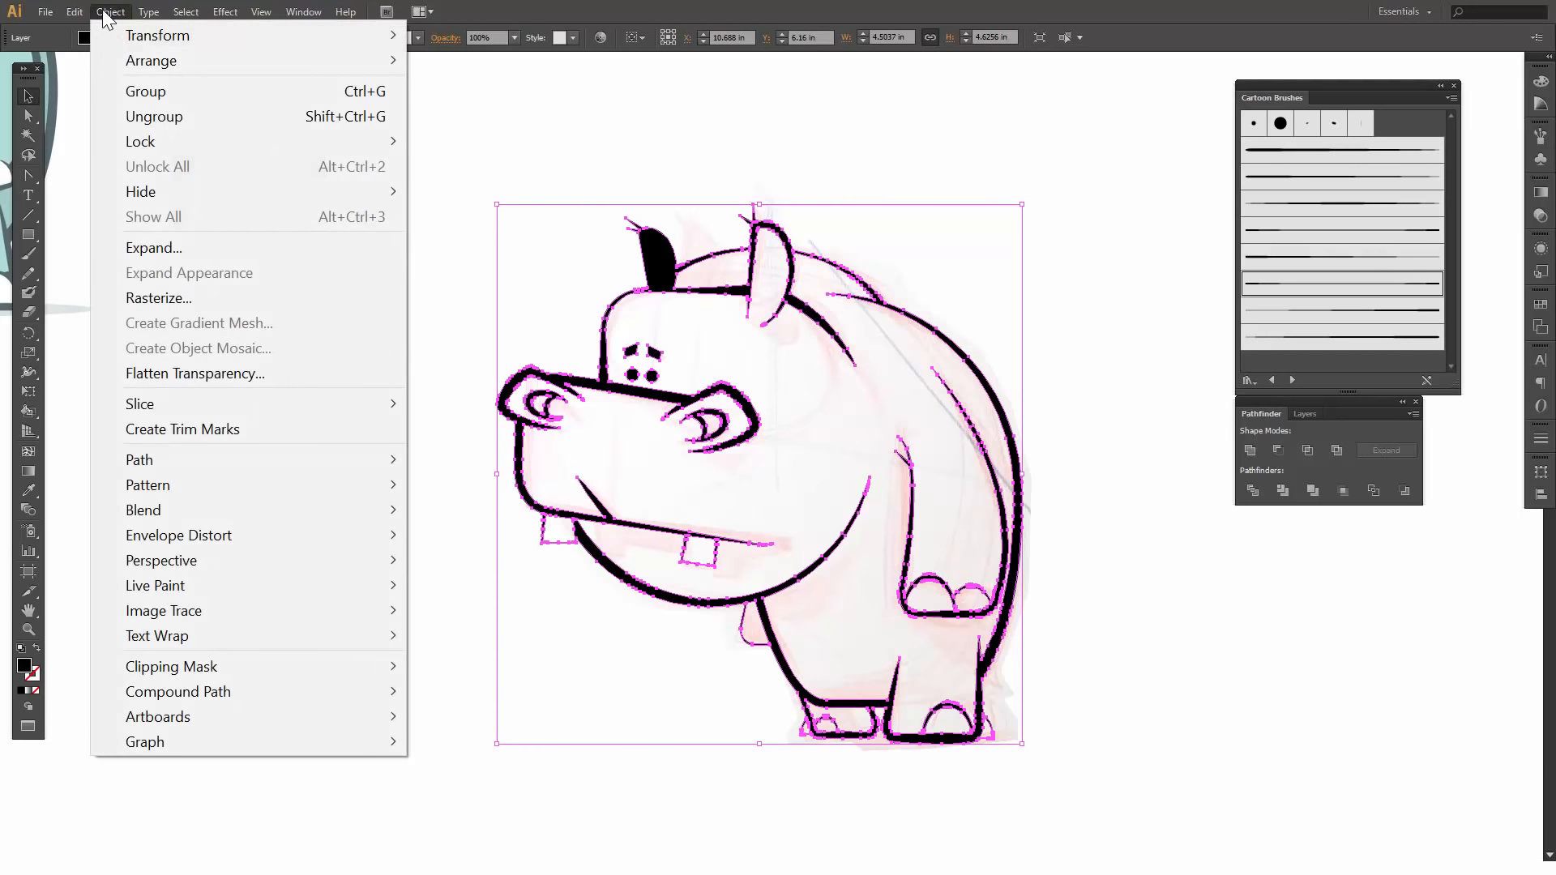
{"action": "left_click", "coordinate": [1304, 412]}
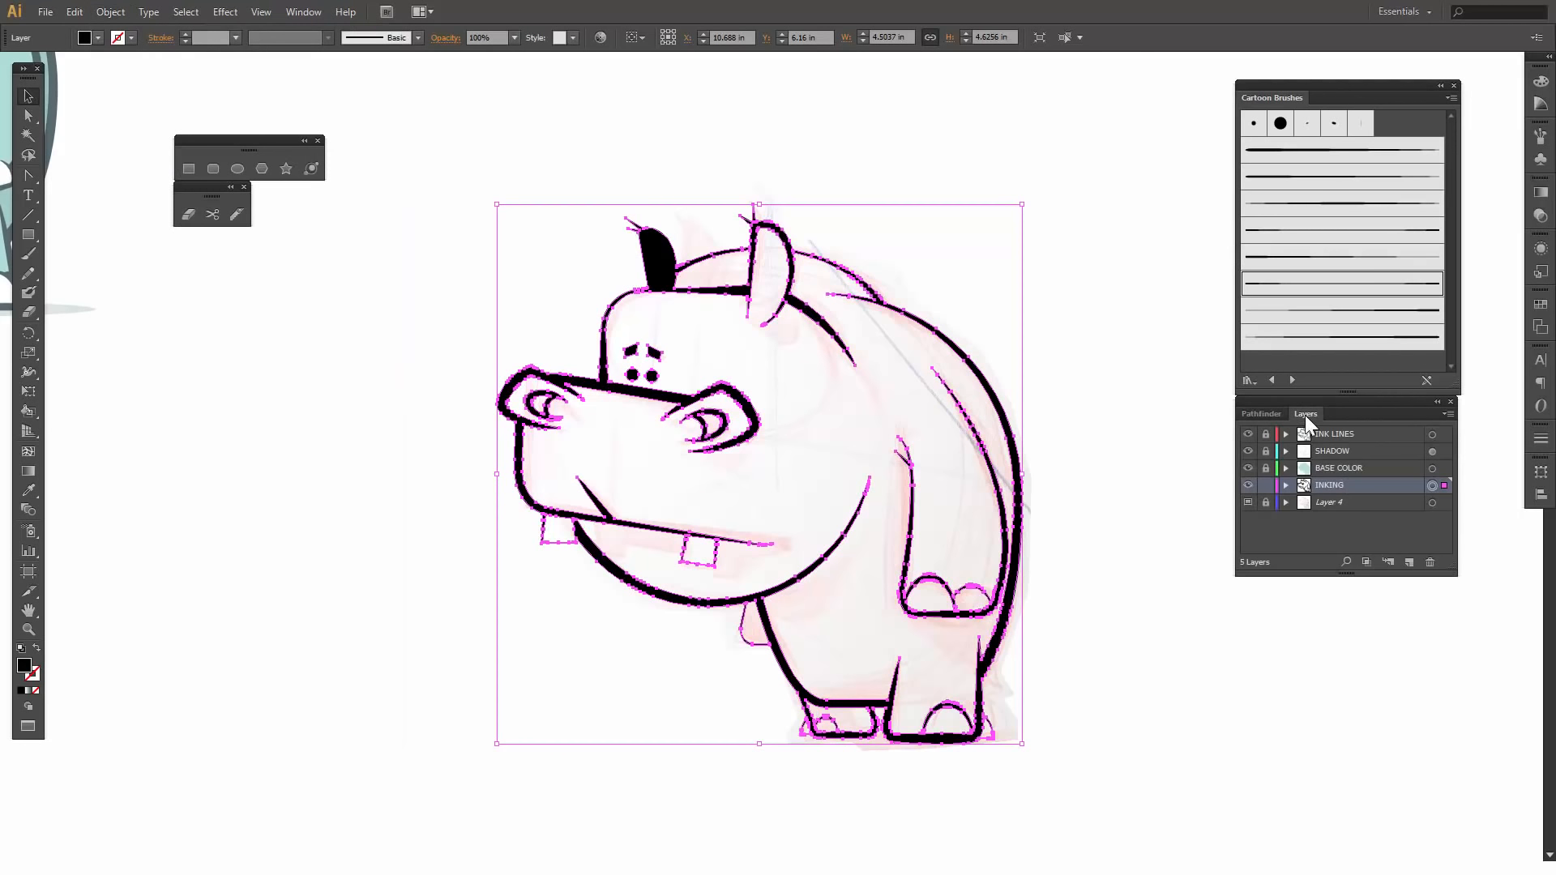
{"action": "left_click", "coordinate": [1449, 414]}
{"action": "left_click", "coordinate": [1305, 315]}
{"action": "left_click_drag", "start_coordinate": [1361, 472], "coordinate": [1354, 509]}
{"action": "left_click", "coordinate": [1359, 482]}
- Rename the duplicated INKING layer to BASE COLOR and leave nothing selected
{"action": "double_click", "coordinate": [1355, 499]}
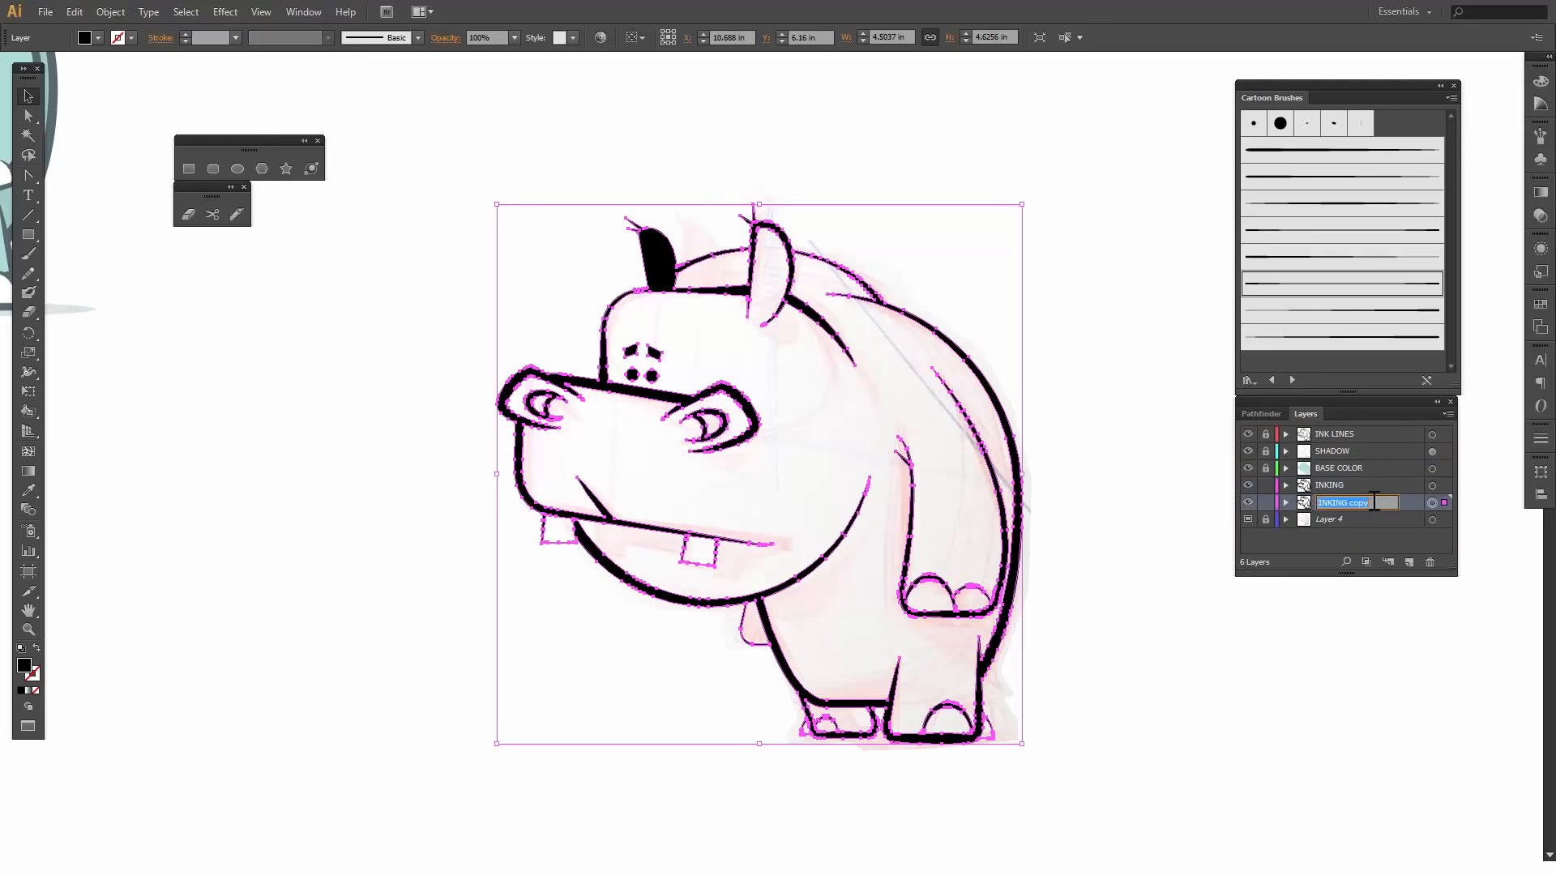
{"action": "left_click", "coordinate": [1375, 502]}
{"action": "key", "text": "ctrl+a"}
{"action": "key", "text": "BackSpace"}
{"action": "type", "text": "co"}
{"action": "left_click", "coordinate": [1320, 502]}
{"action": "type", "text": "BASE"}
{"action": "left_click", "coordinate": [1205, 717]}
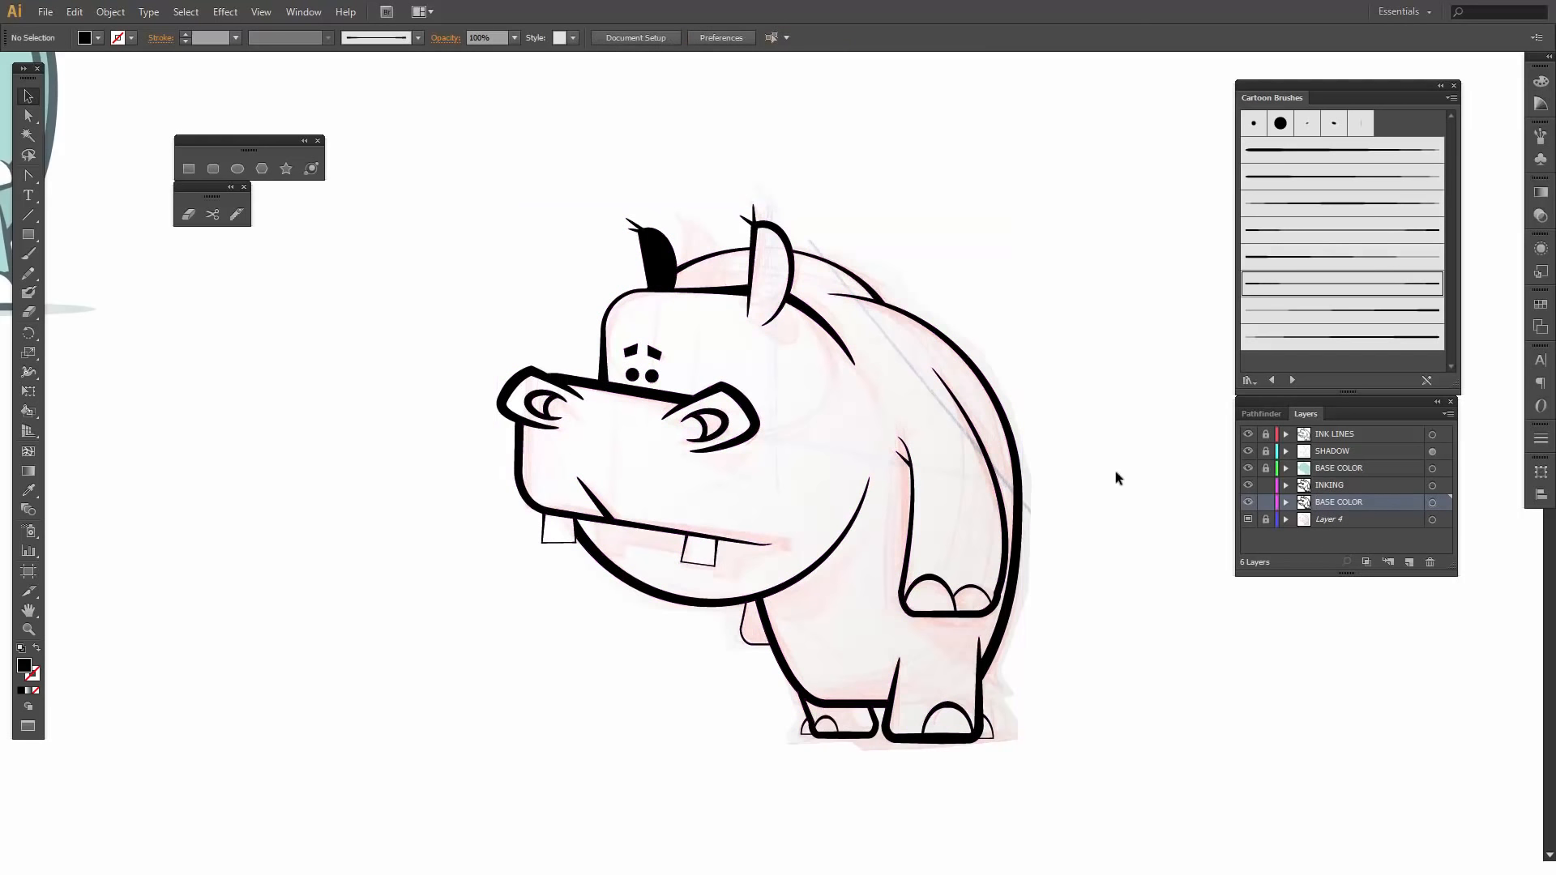
- Hide the INKING layer and turn all artwork on its BASE COLOR copy into a Live Paint group
{"action": "left_click", "coordinate": [1433, 504]}
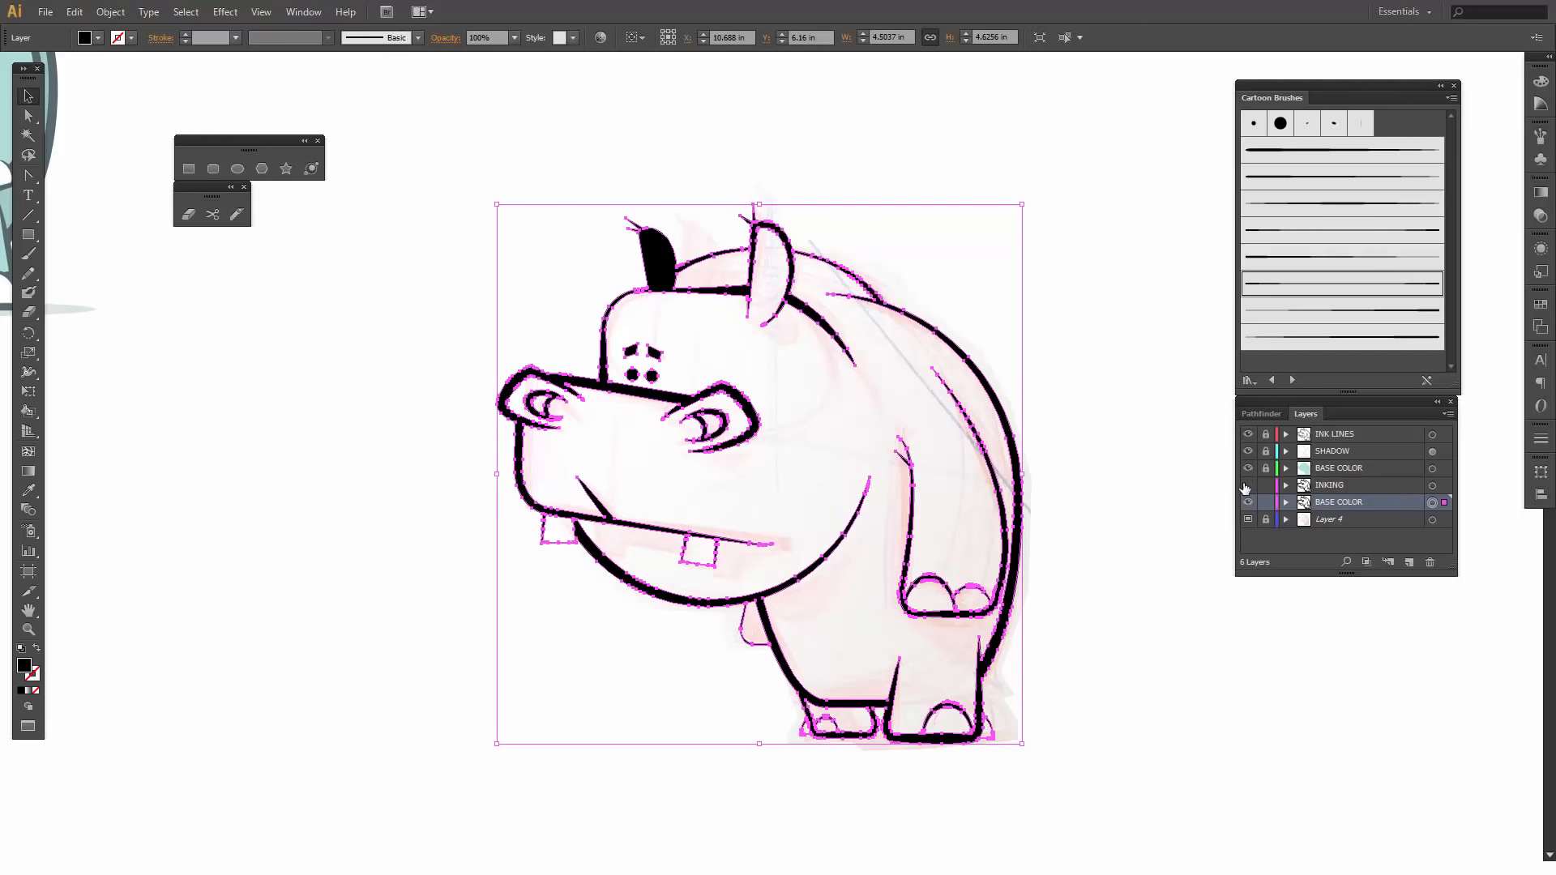
{"action": "left_click", "coordinate": [111, 13]}
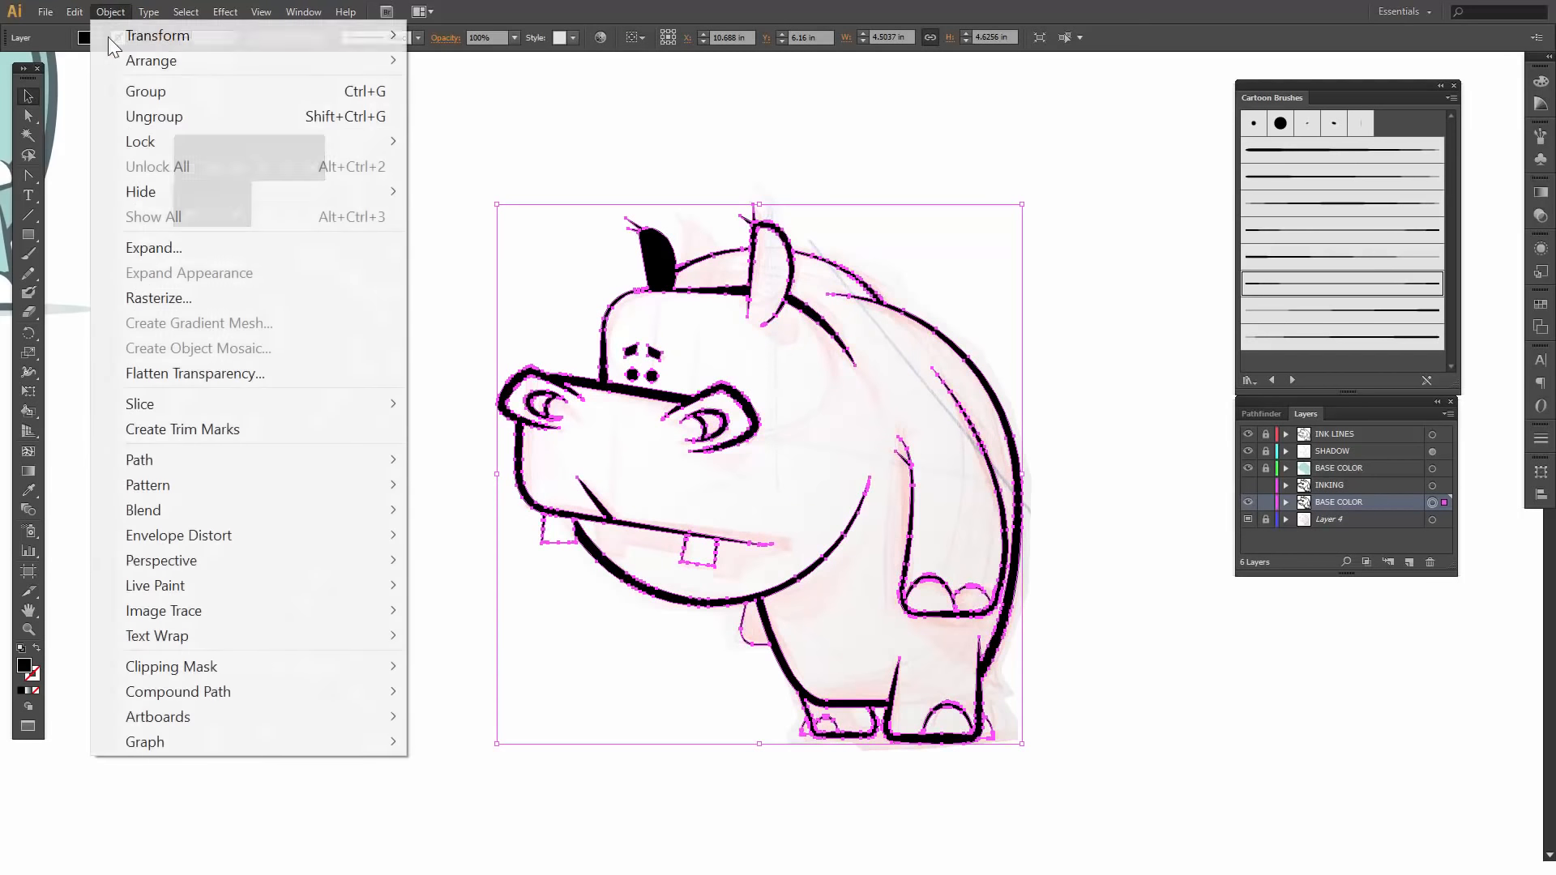
{"action": "mouse_move", "coordinate": [166, 587]}
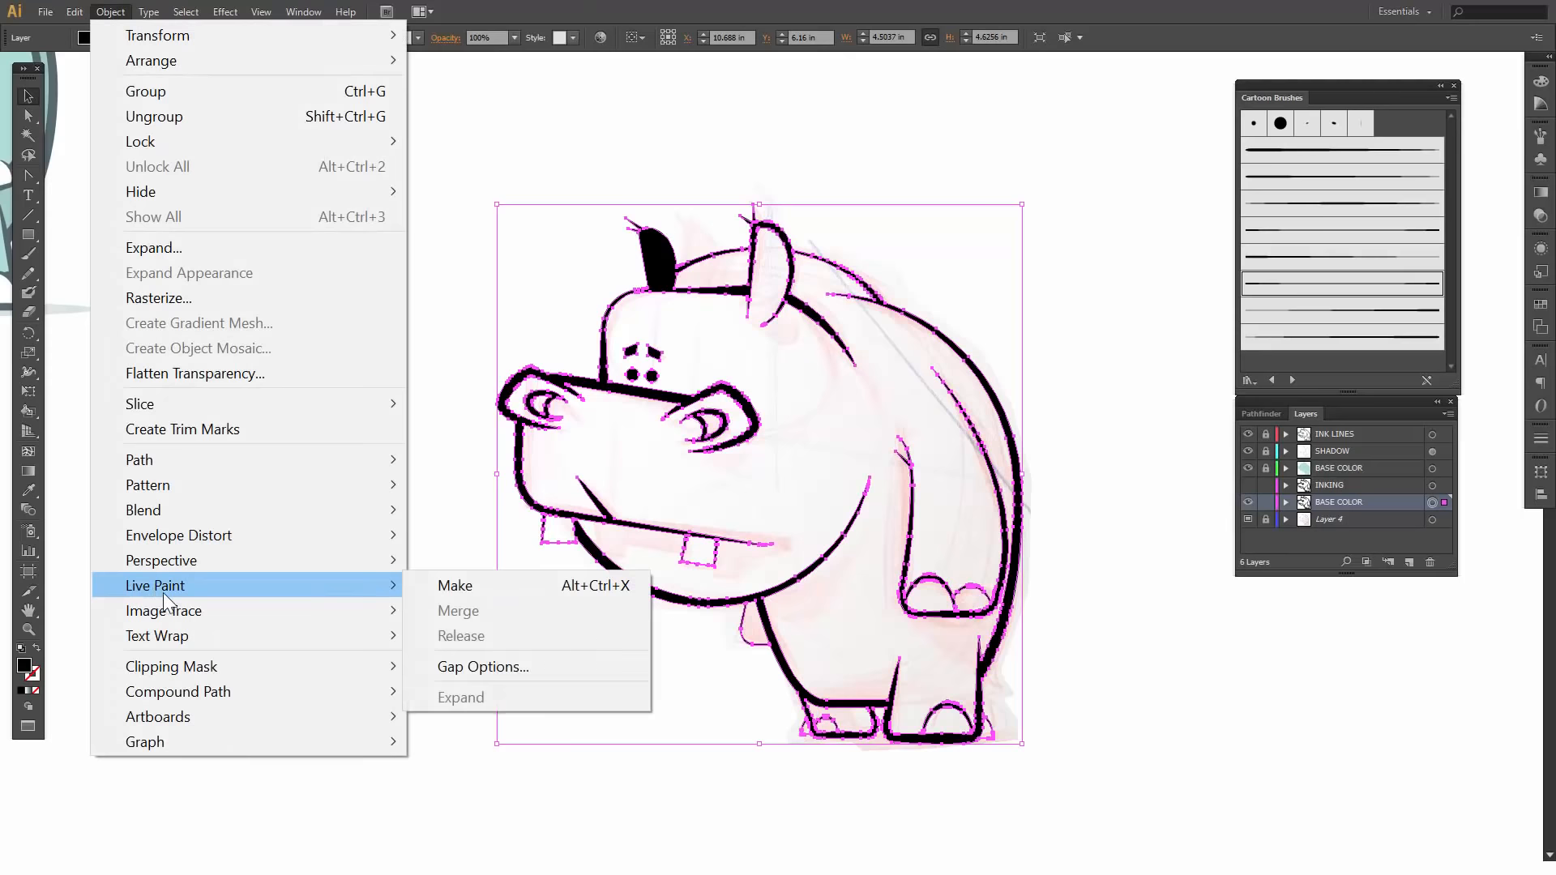
{"action": "left_click", "coordinate": [441, 585]}
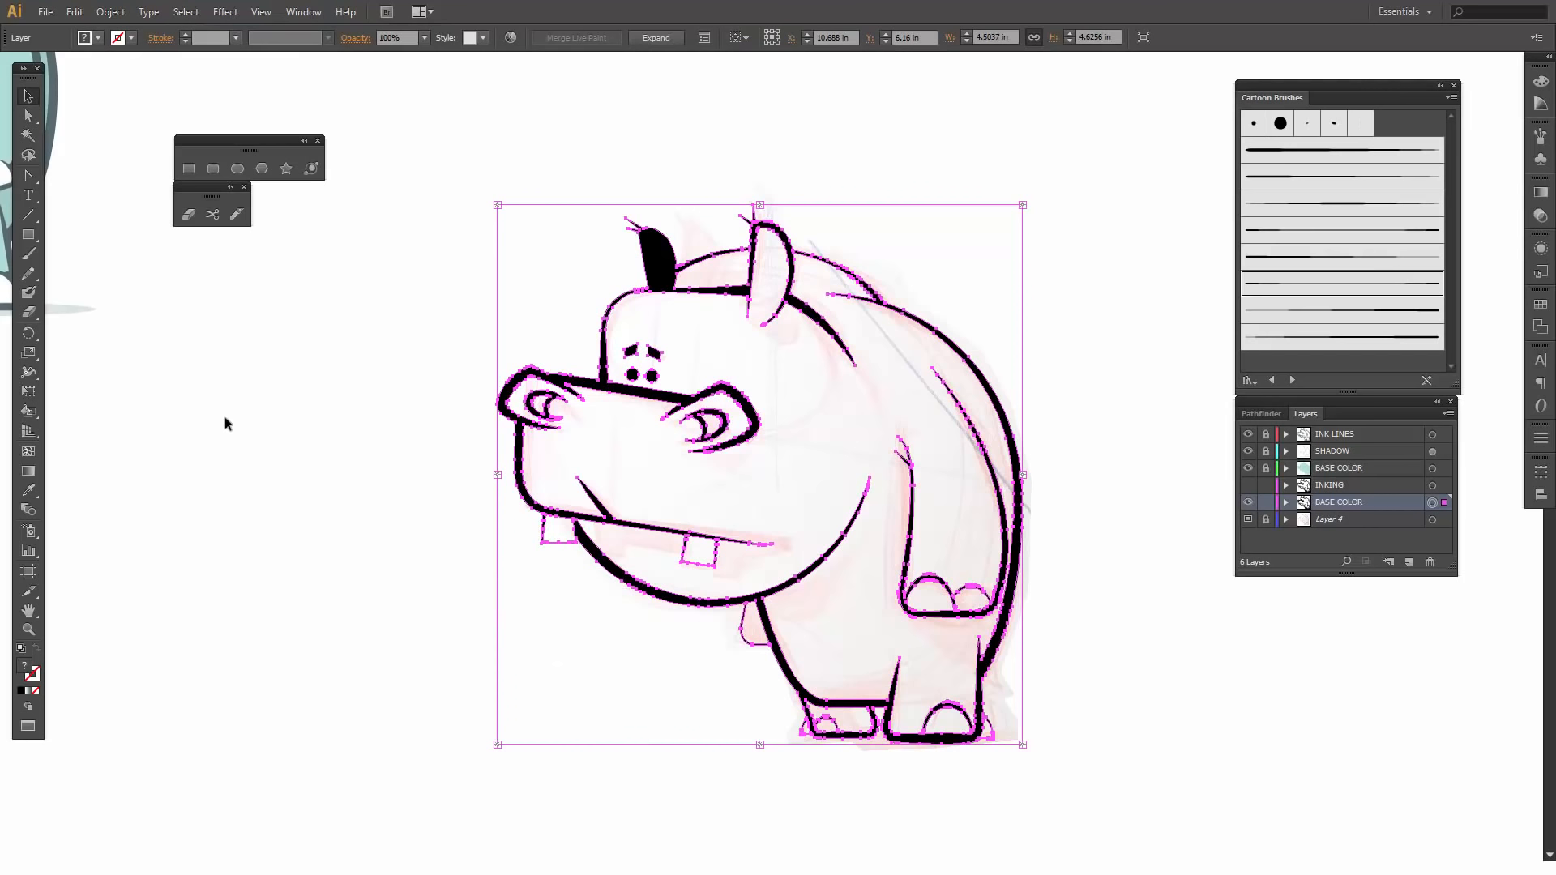
- Live-paint the muzzle outline, far nostril, head outline and both ears with the dark grey swatch C=68 M=49 Y=47 K=18
{"action": "left_click", "coordinate": [29, 413]}
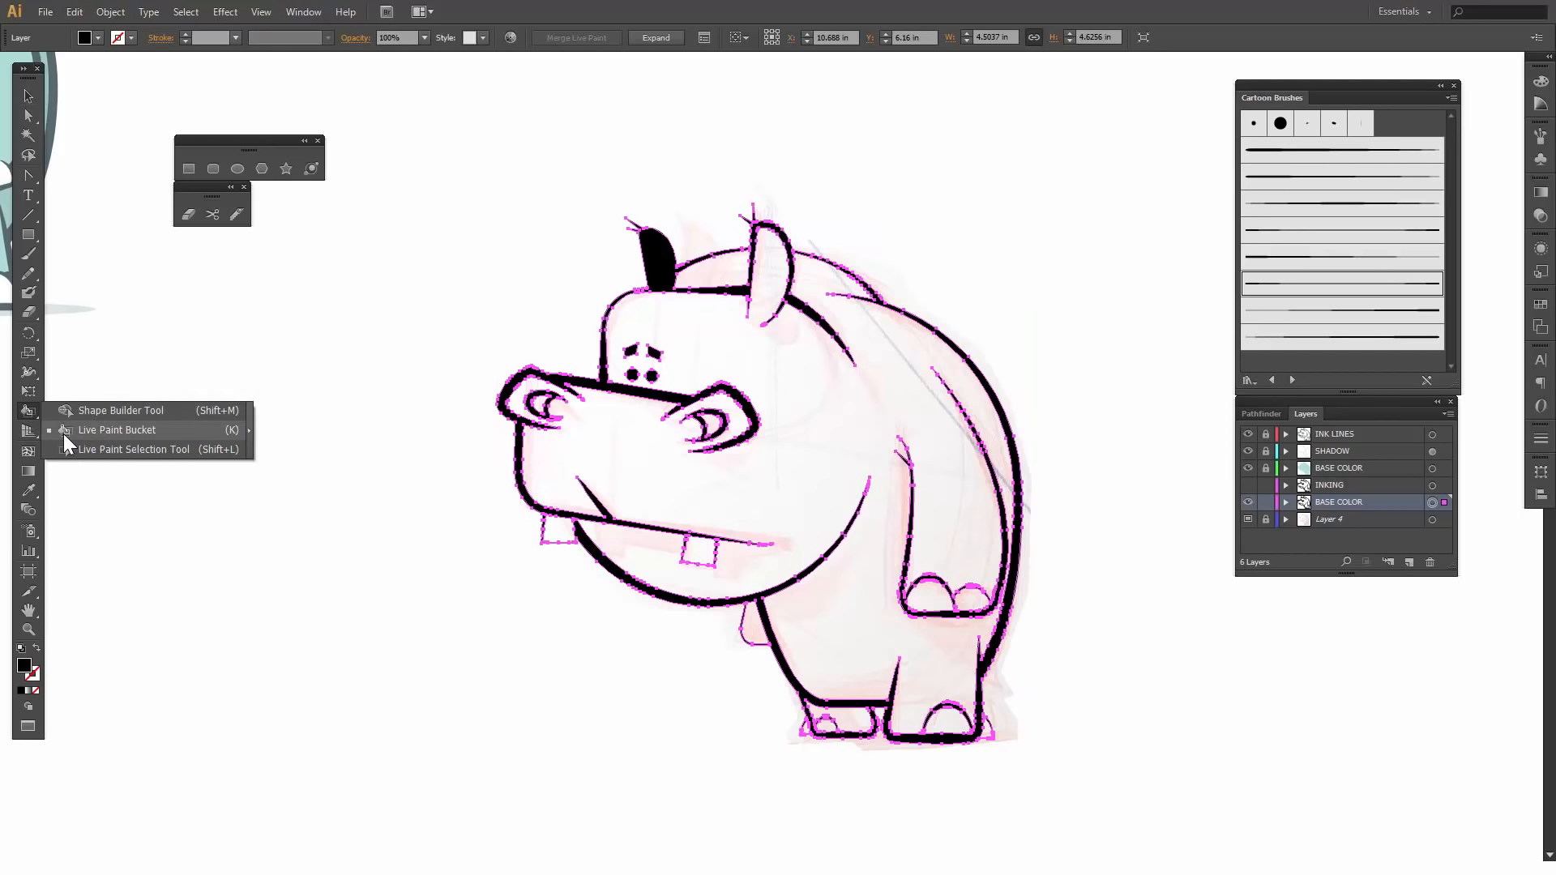
{"action": "left_click", "coordinate": [108, 426]}
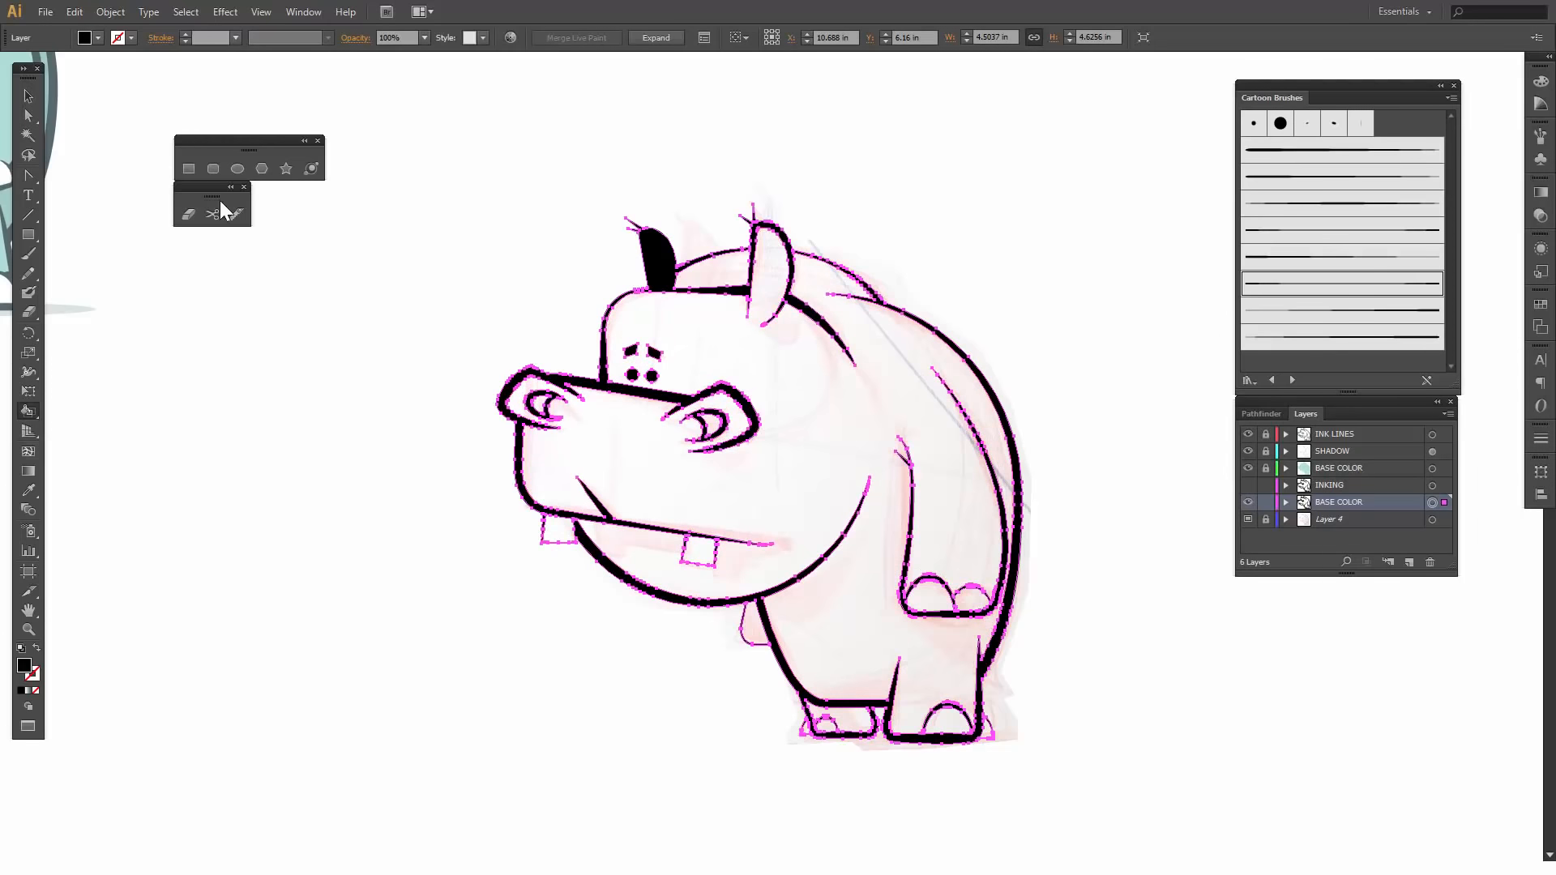
{"action": "left_click", "coordinate": [98, 38]}
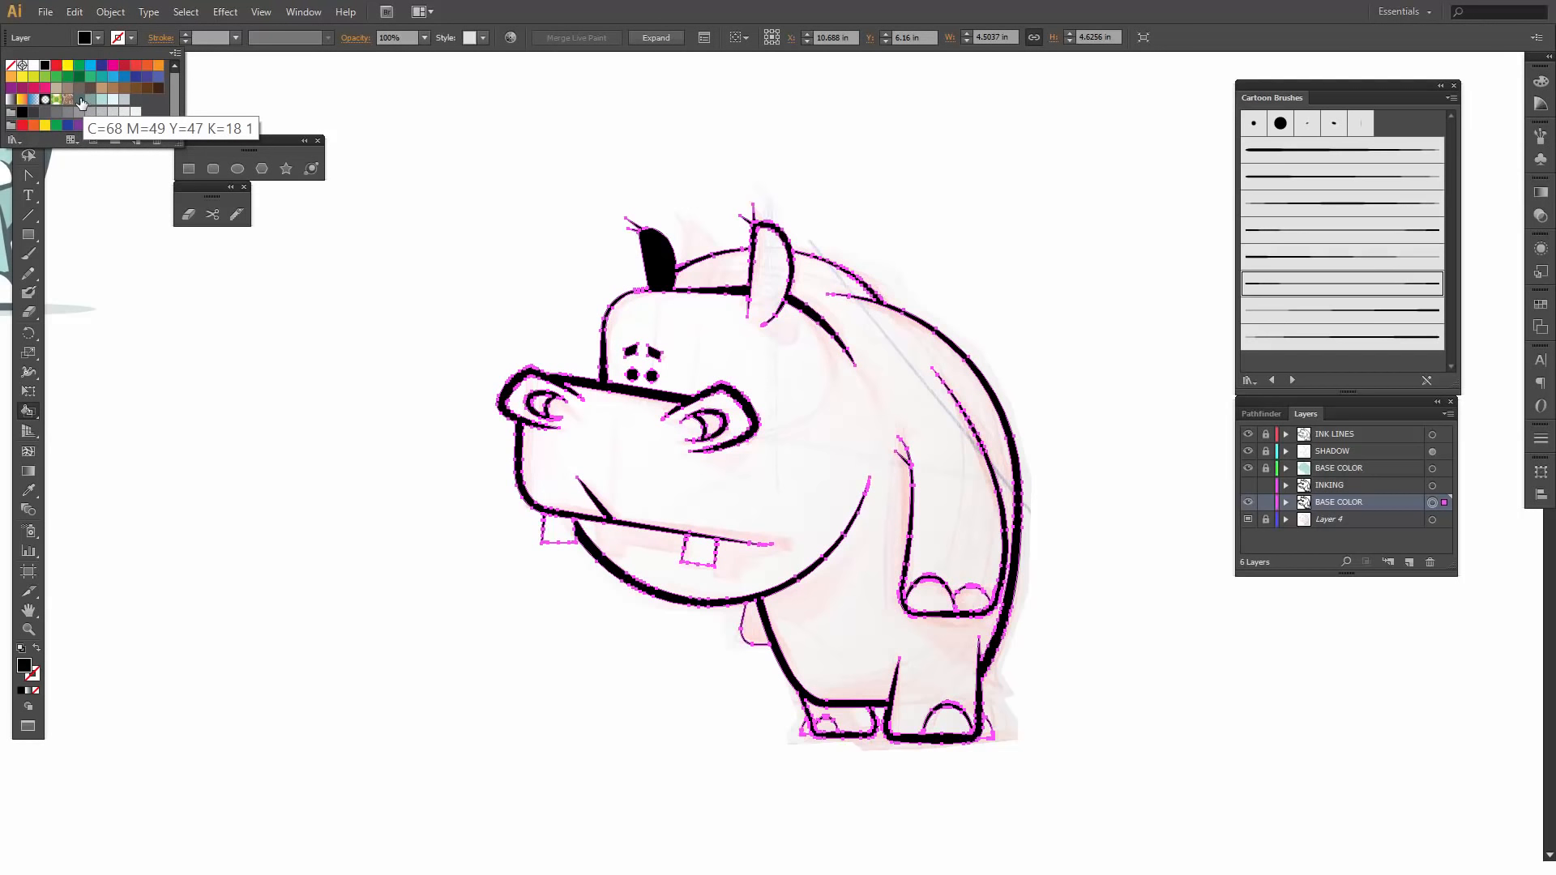
{"action": "left_click", "coordinate": [80, 99]}
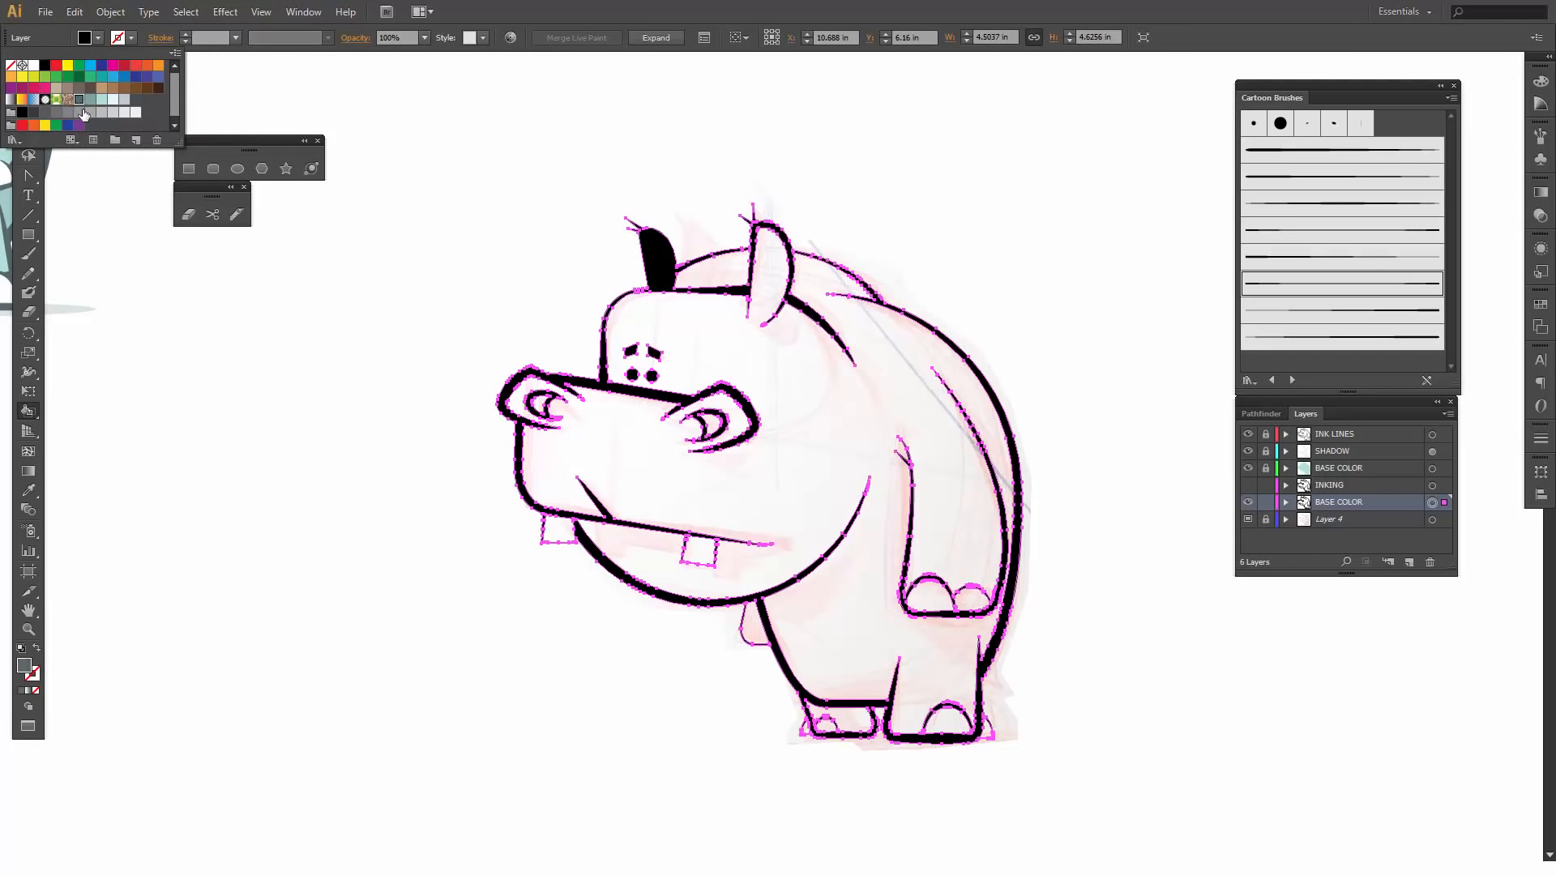
{"action": "left_click", "coordinate": [638, 457]}
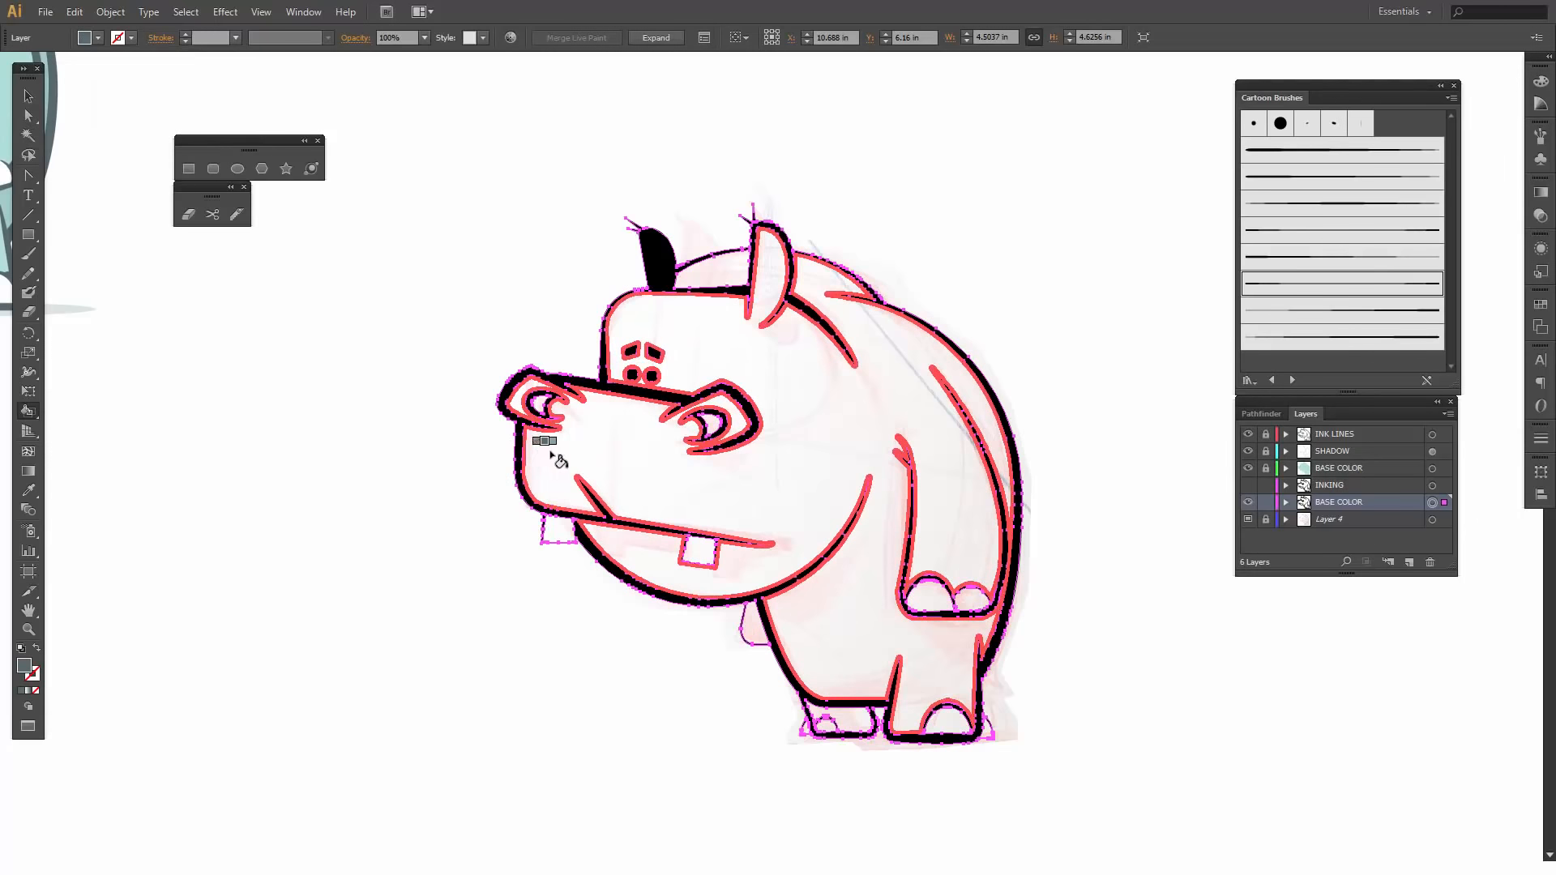
{"action": "left_click", "coordinate": [604, 392]}
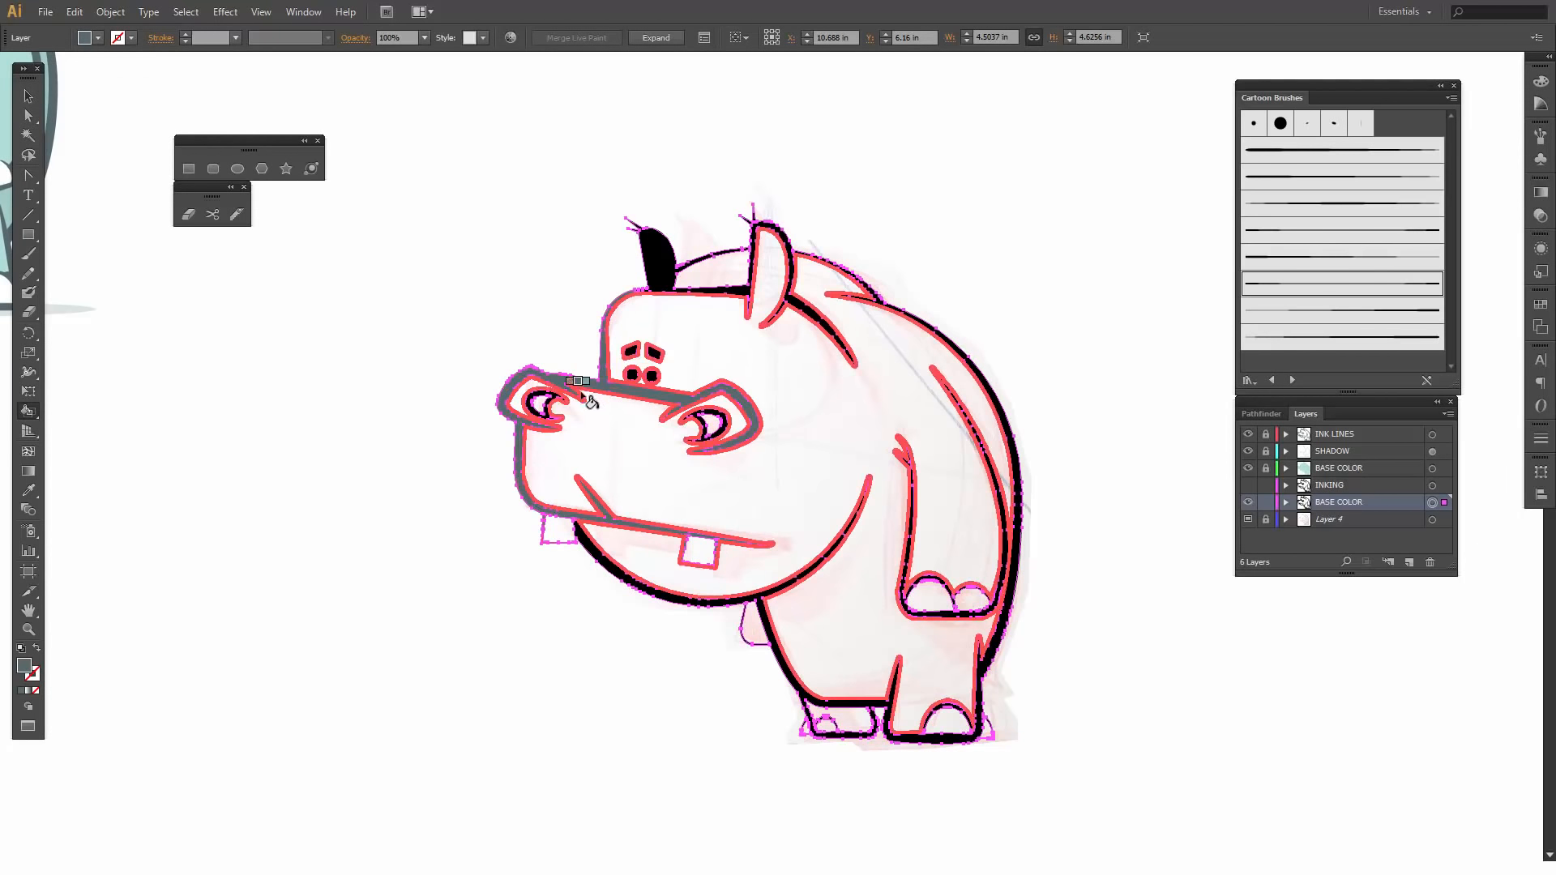
{"action": "left_click", "coordinate": [542, 405]}
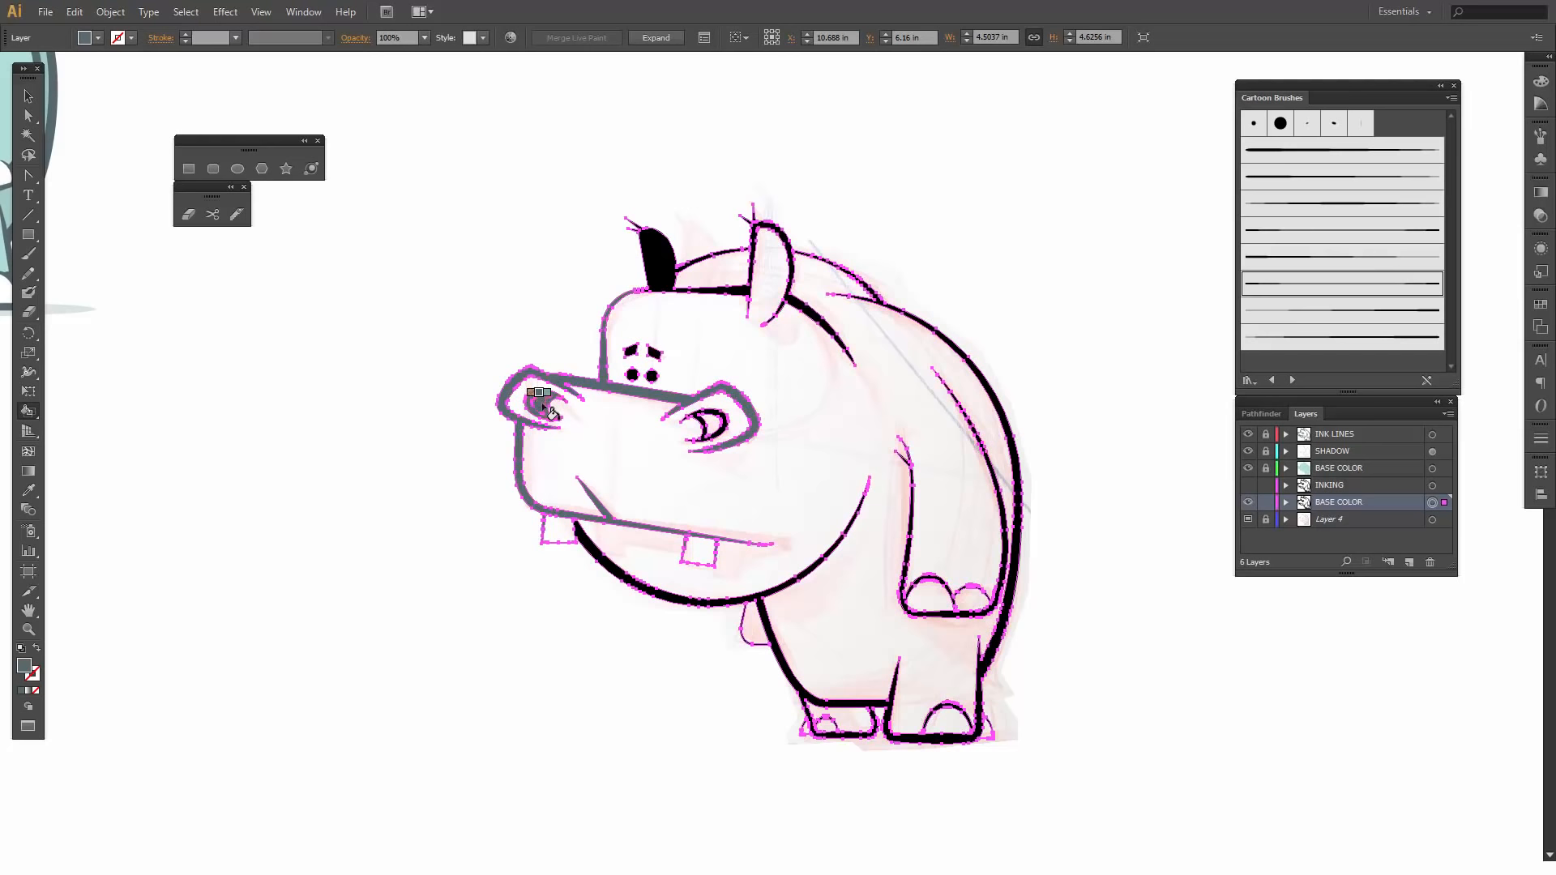
{"action": "left_click", "coordinate": [697, 285]}
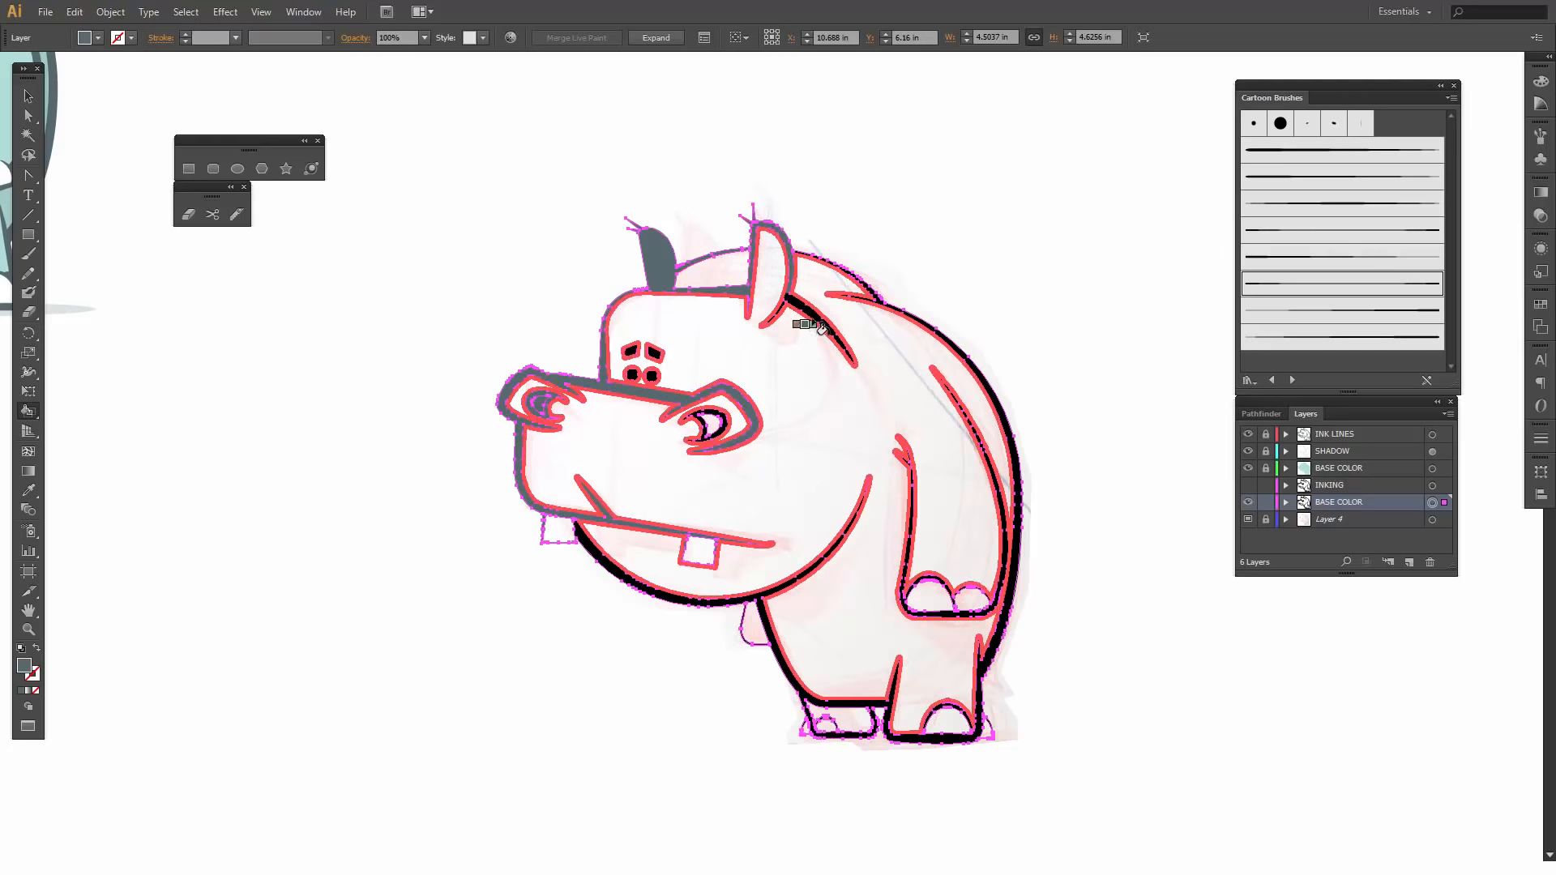
- Live-paint both eyes, both eyebrows and the near nostril dark grey, undoing the accidental fill of the whole body
{"action": "left_click", "coordinate": [648, 376]}
{"action": "left_click", "coordinate": [632, 375]}
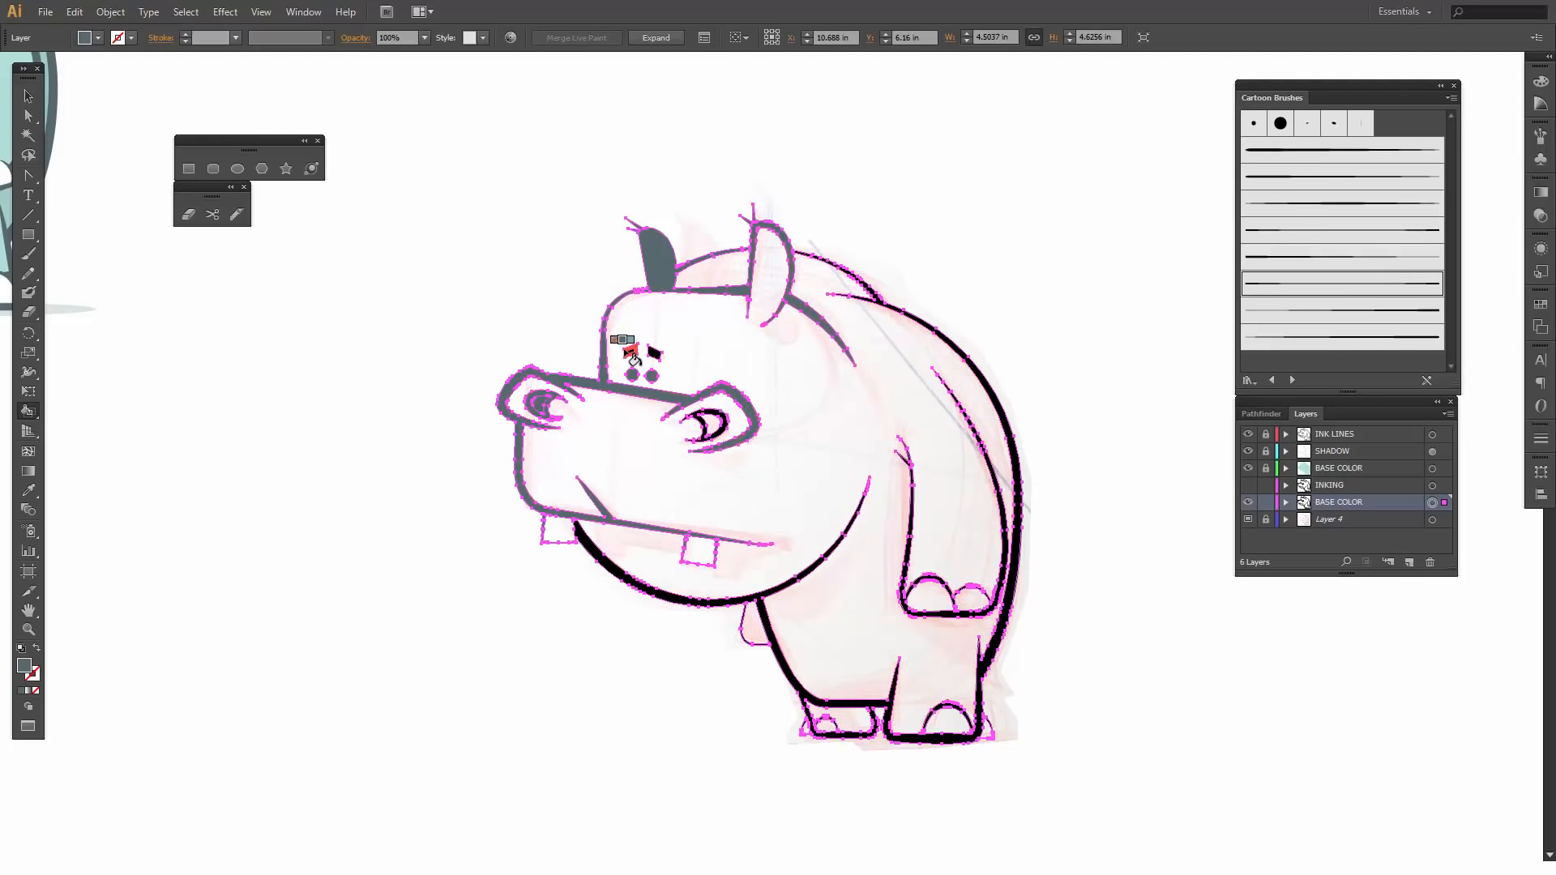
{"action": "left_click", "coordinate": [631, 352]}
{"action": "left_click", "coordinate": [673, 385]}
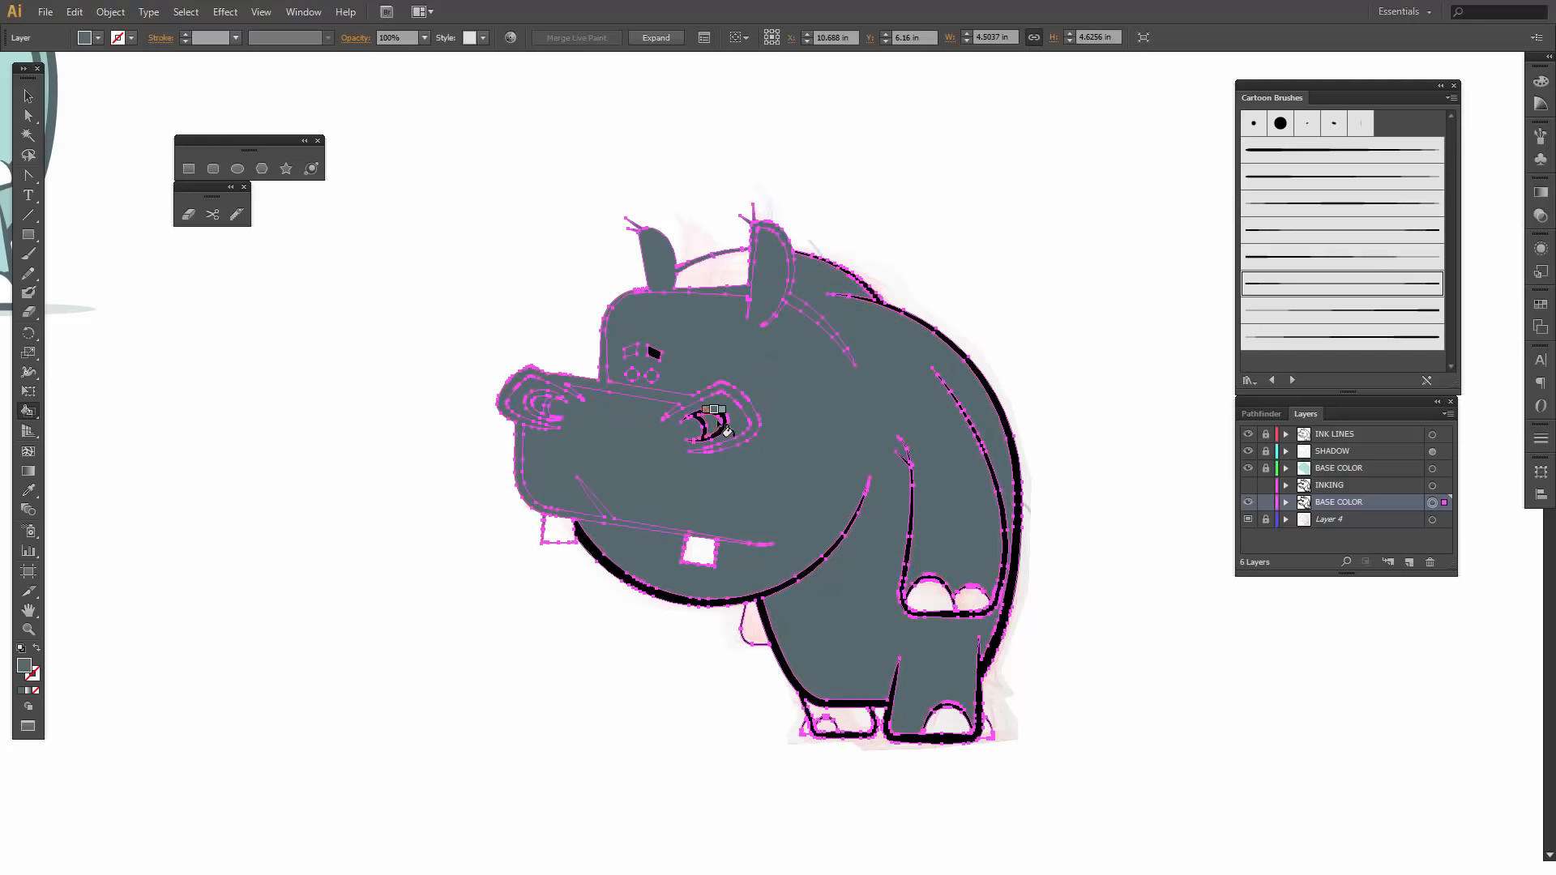
{"action": "key", "text": "ctrl+z"}
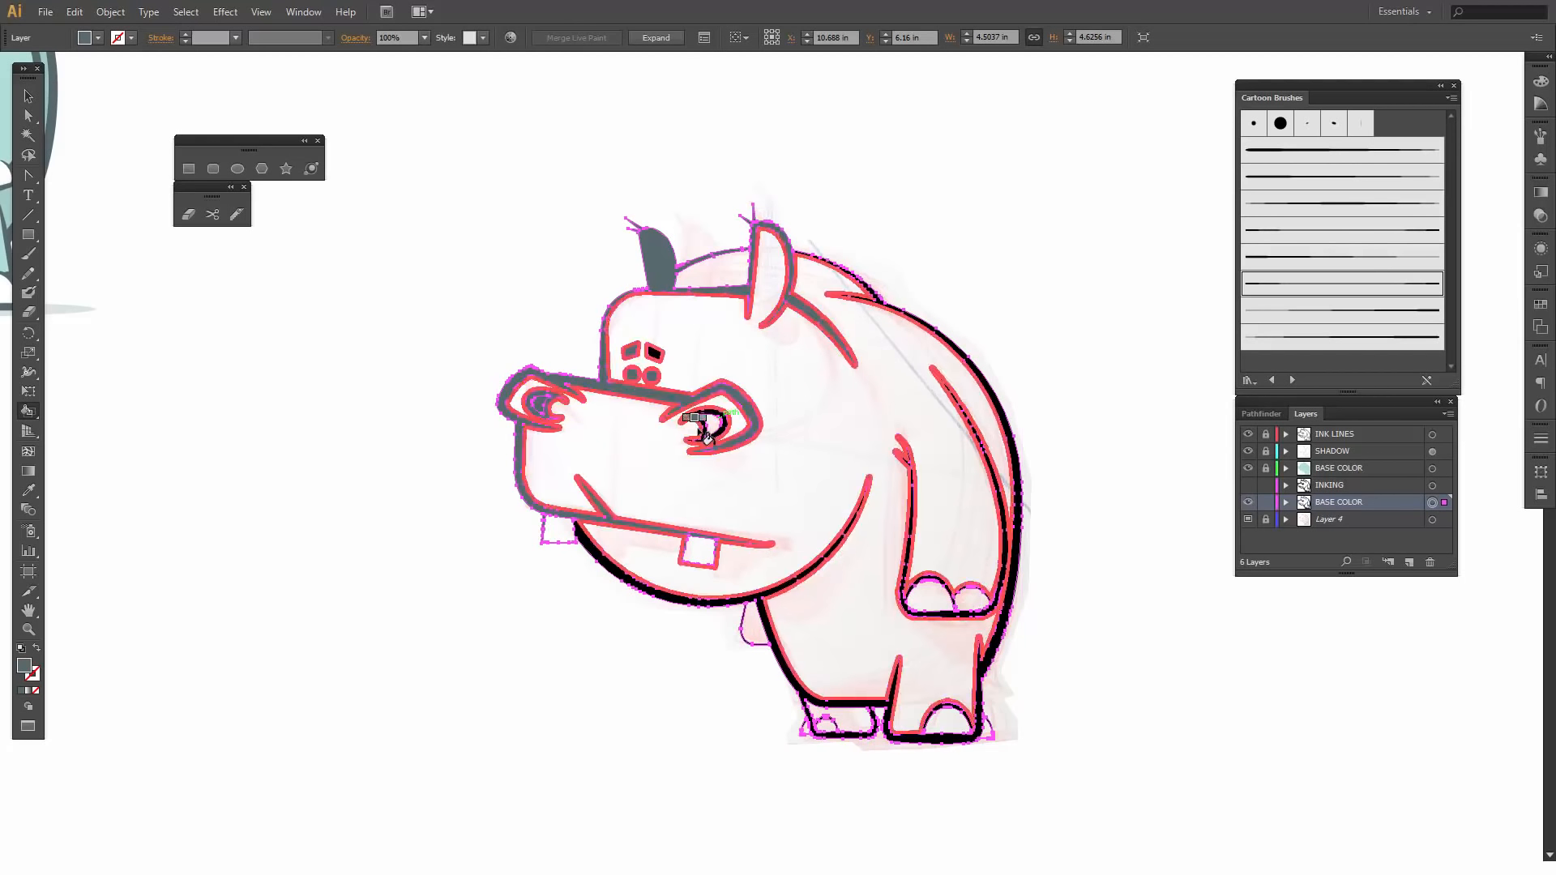
{"action": "left_click", "coordinate": [715, 419]}
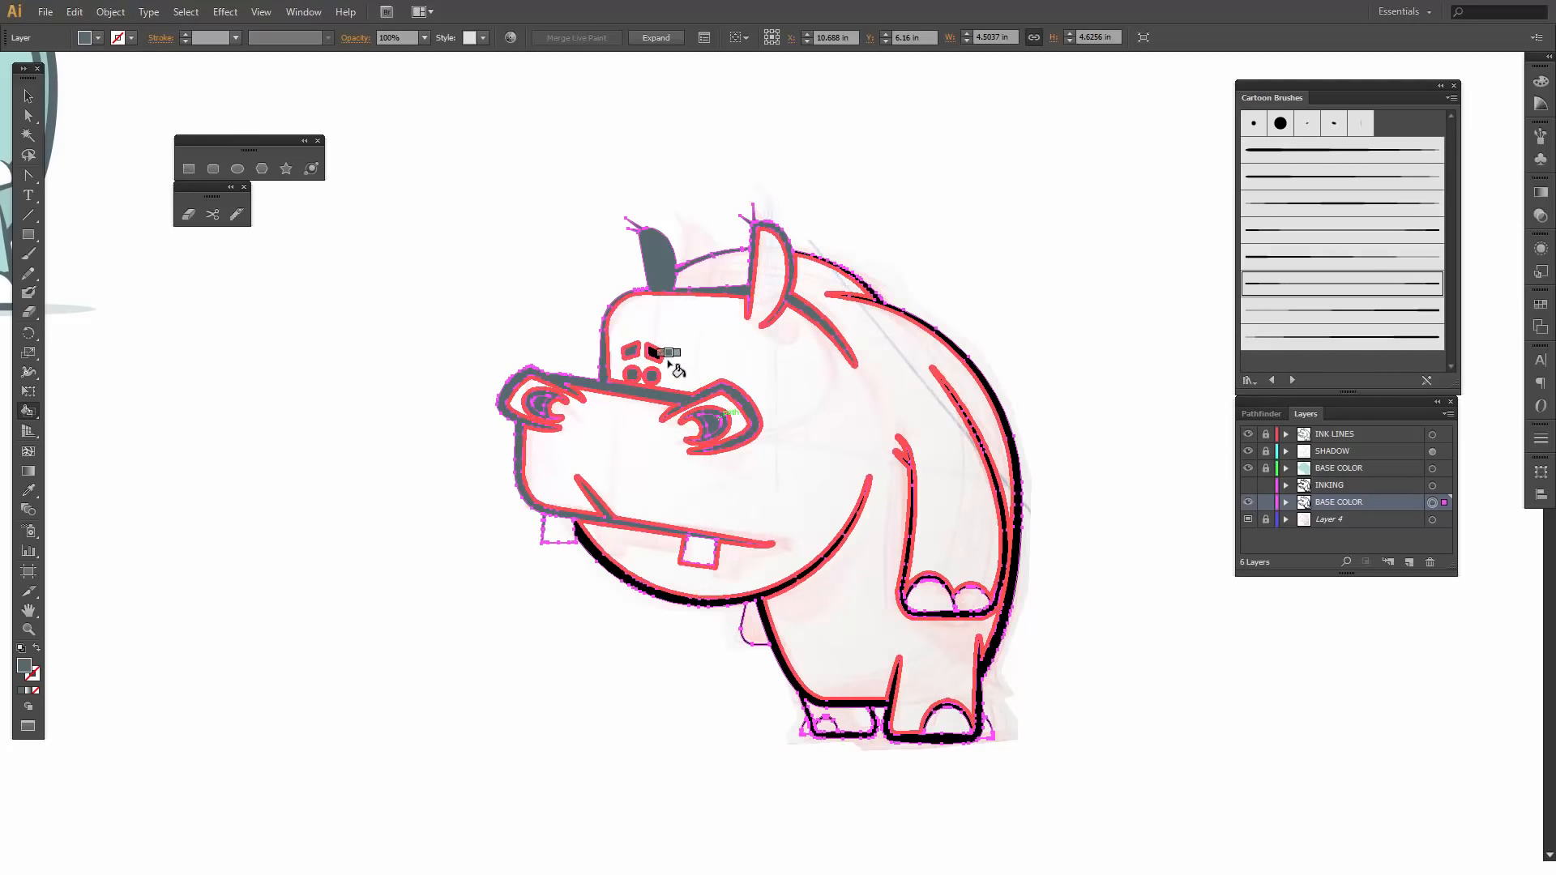
{"action": "left_click", "coordinate": [656, 354]}
- Live-paint the back, chin, arm, leg and toe outlines and the small shape under the chin dark grey
{"action": "left_click", "coordinate": [884, 306]}
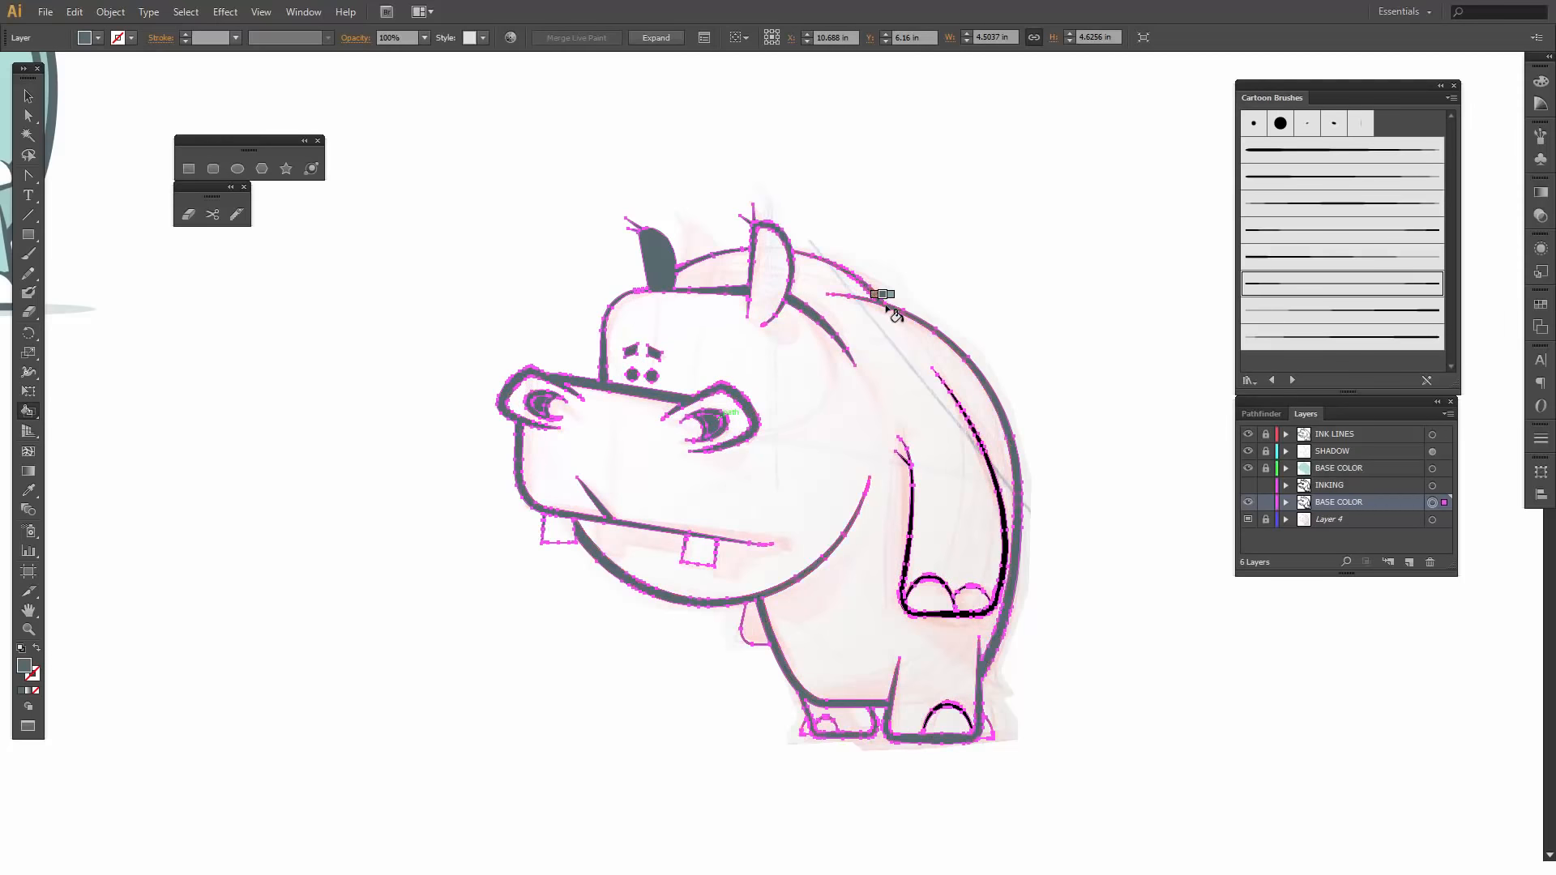
{"action": "left_click", "coordinate": [996, 465]}
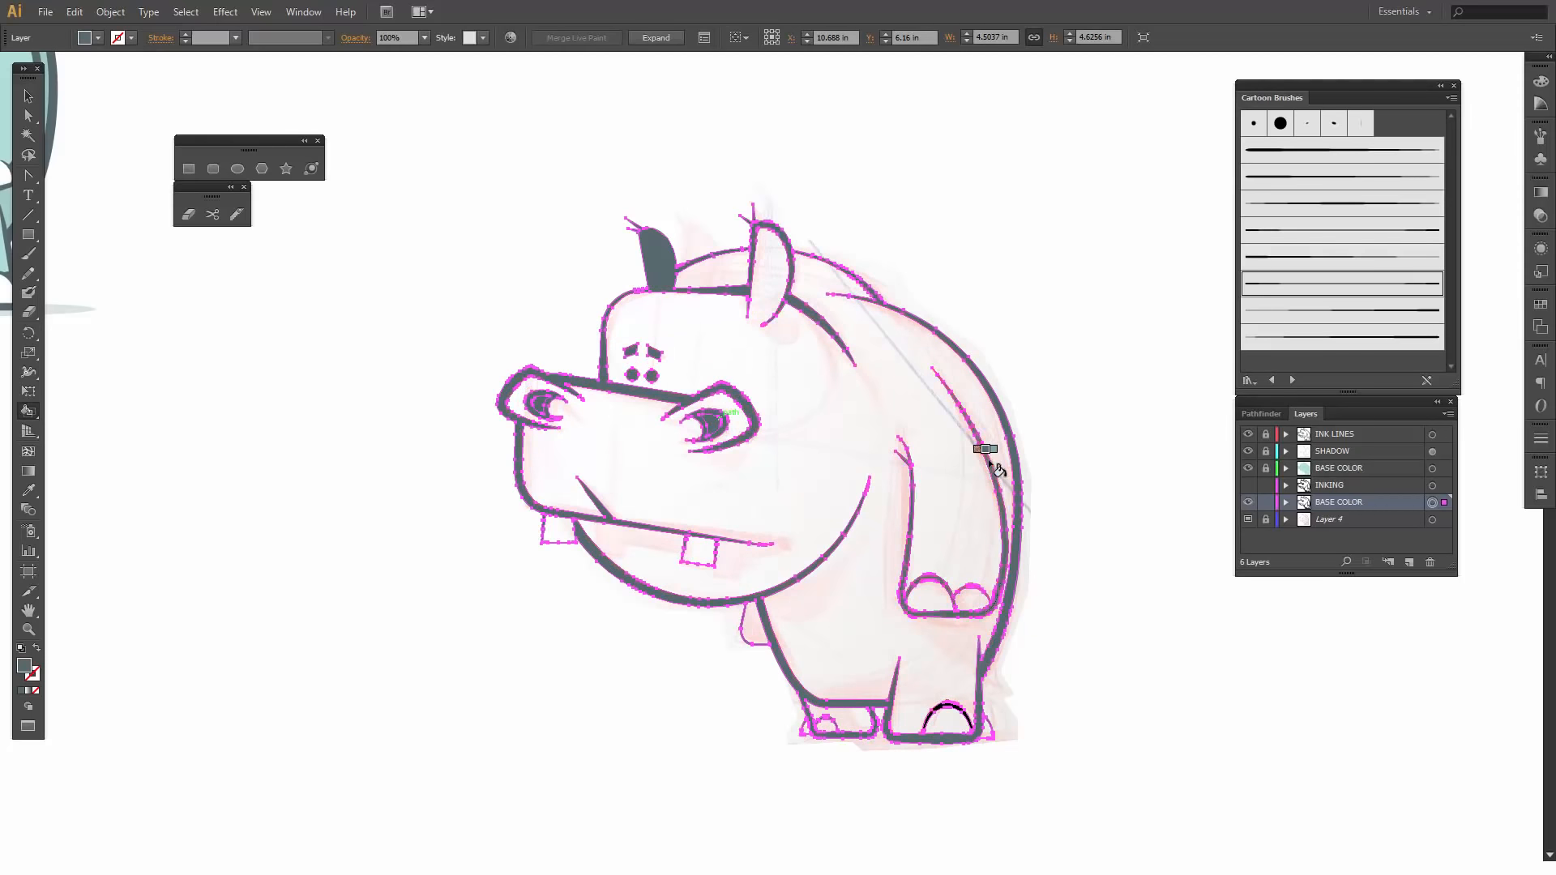
{"action": "left_click", "coordinate": [966, 715]}
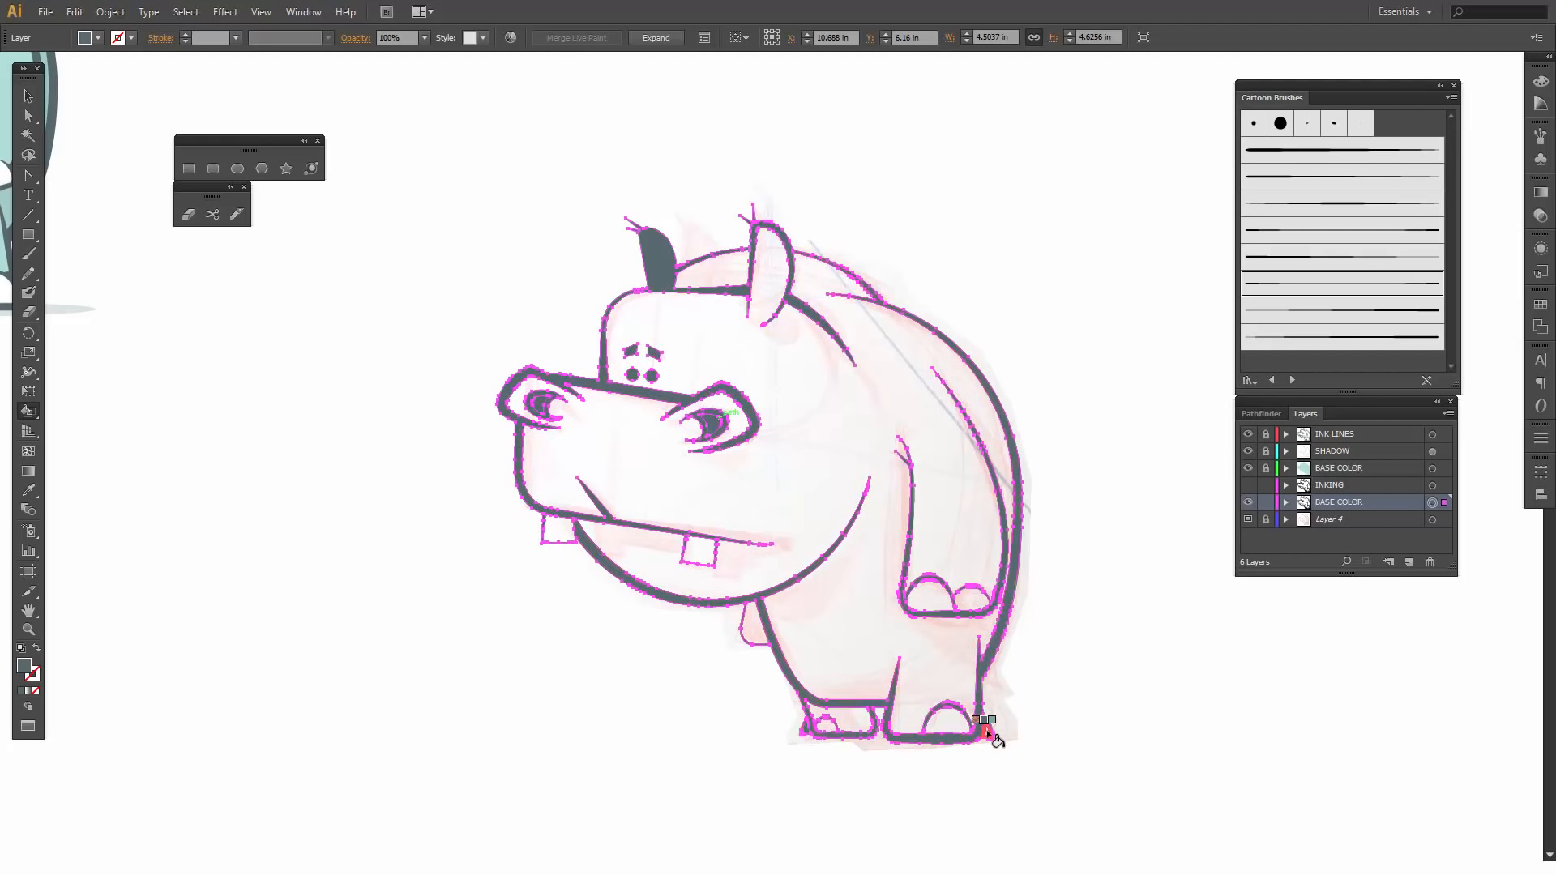
{"action": "left_click", "coordinate": [764, 640]}
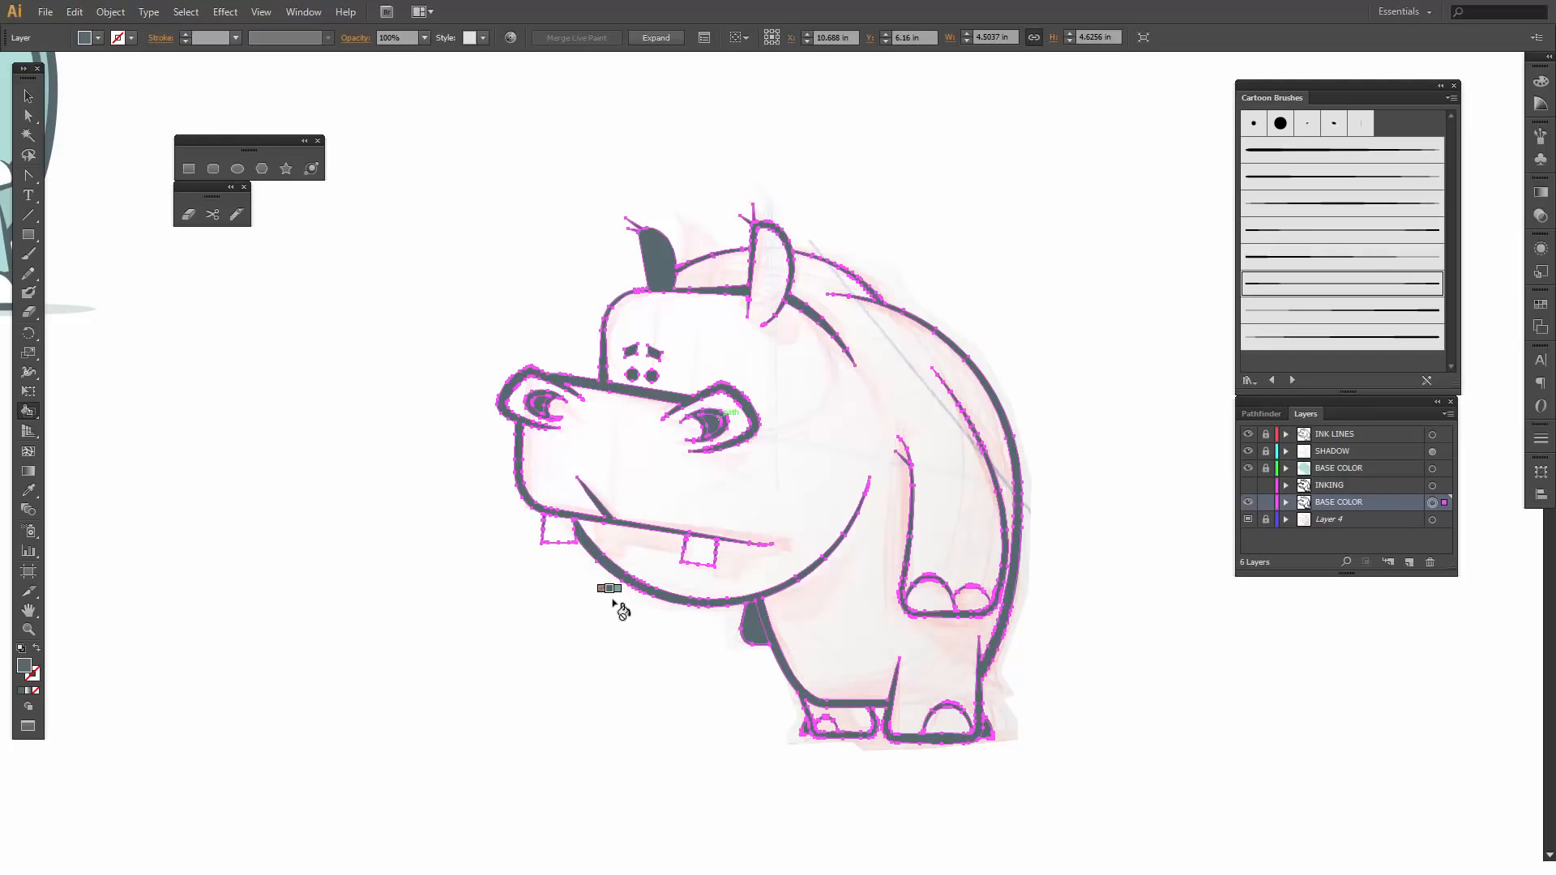
{"action": "key", "text": "v"}
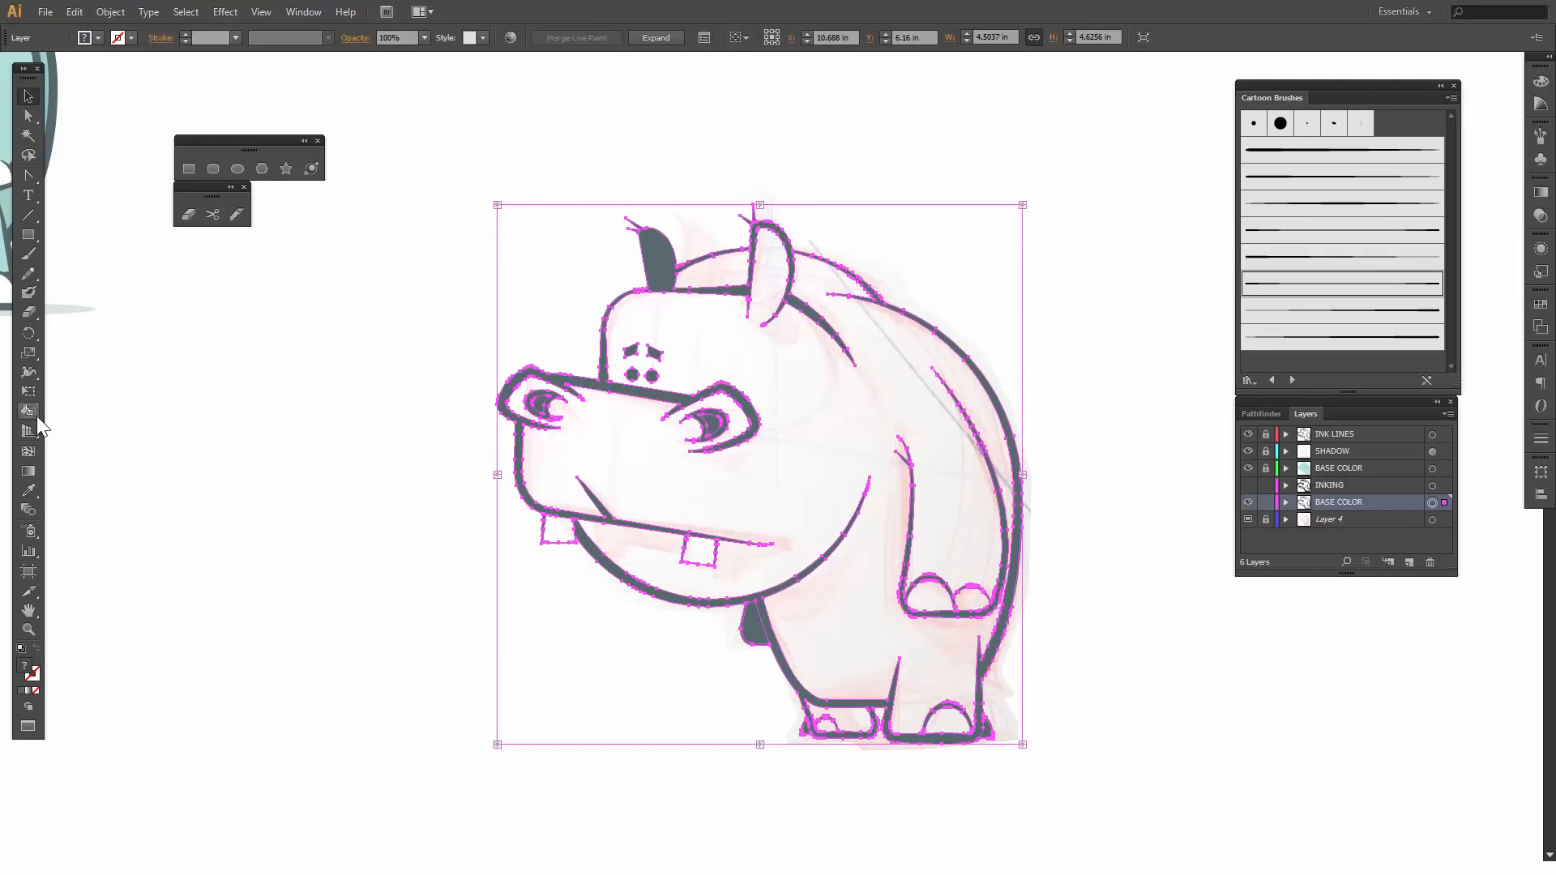
- Live-paint the hippo's head and body, the back behind the head and the far foot with the light teal swatch
{"action": "left_click", "coordinate": [33, 413]}
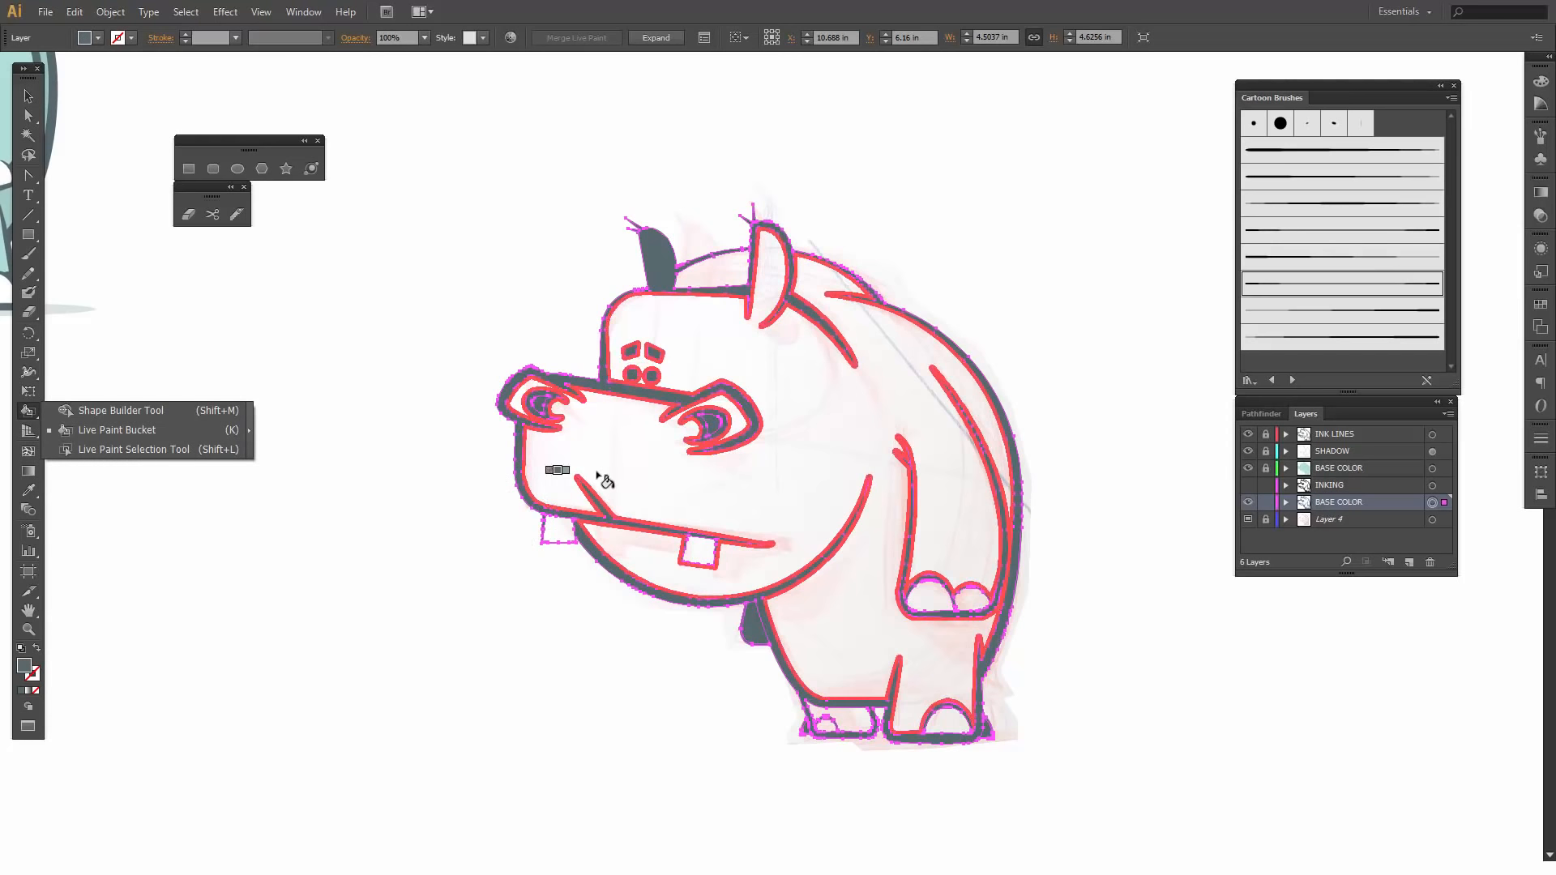
{"action": "left_click", "coordinate": [101, 417]}
{"action": "key", "text": "Right"}
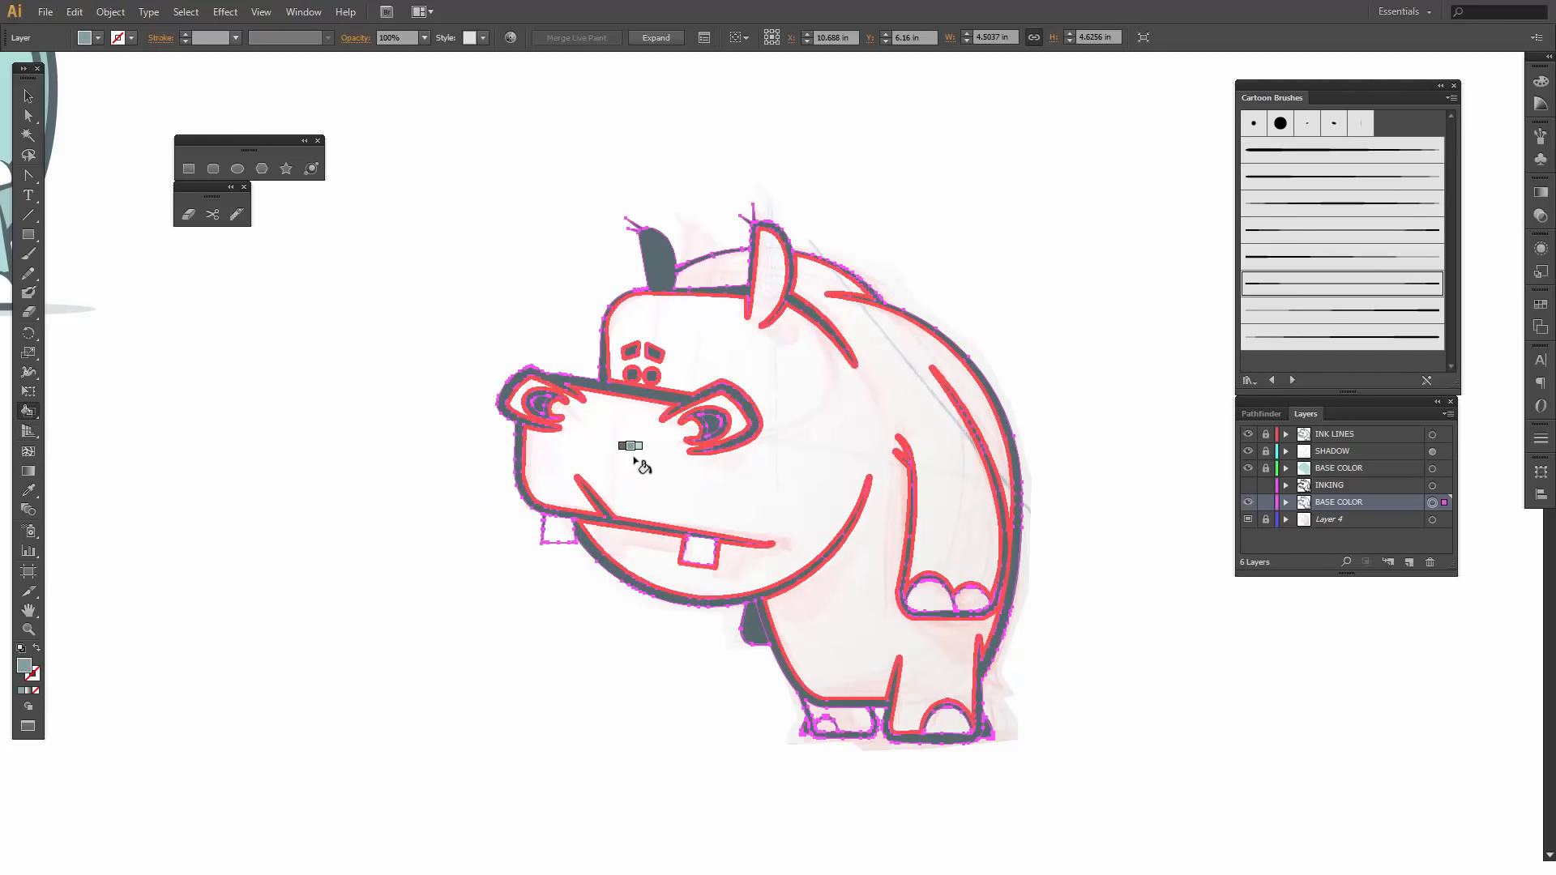
{"action": "key", "text": "Right"}
{"action": "left_click", "coordinate": [637, 461]}
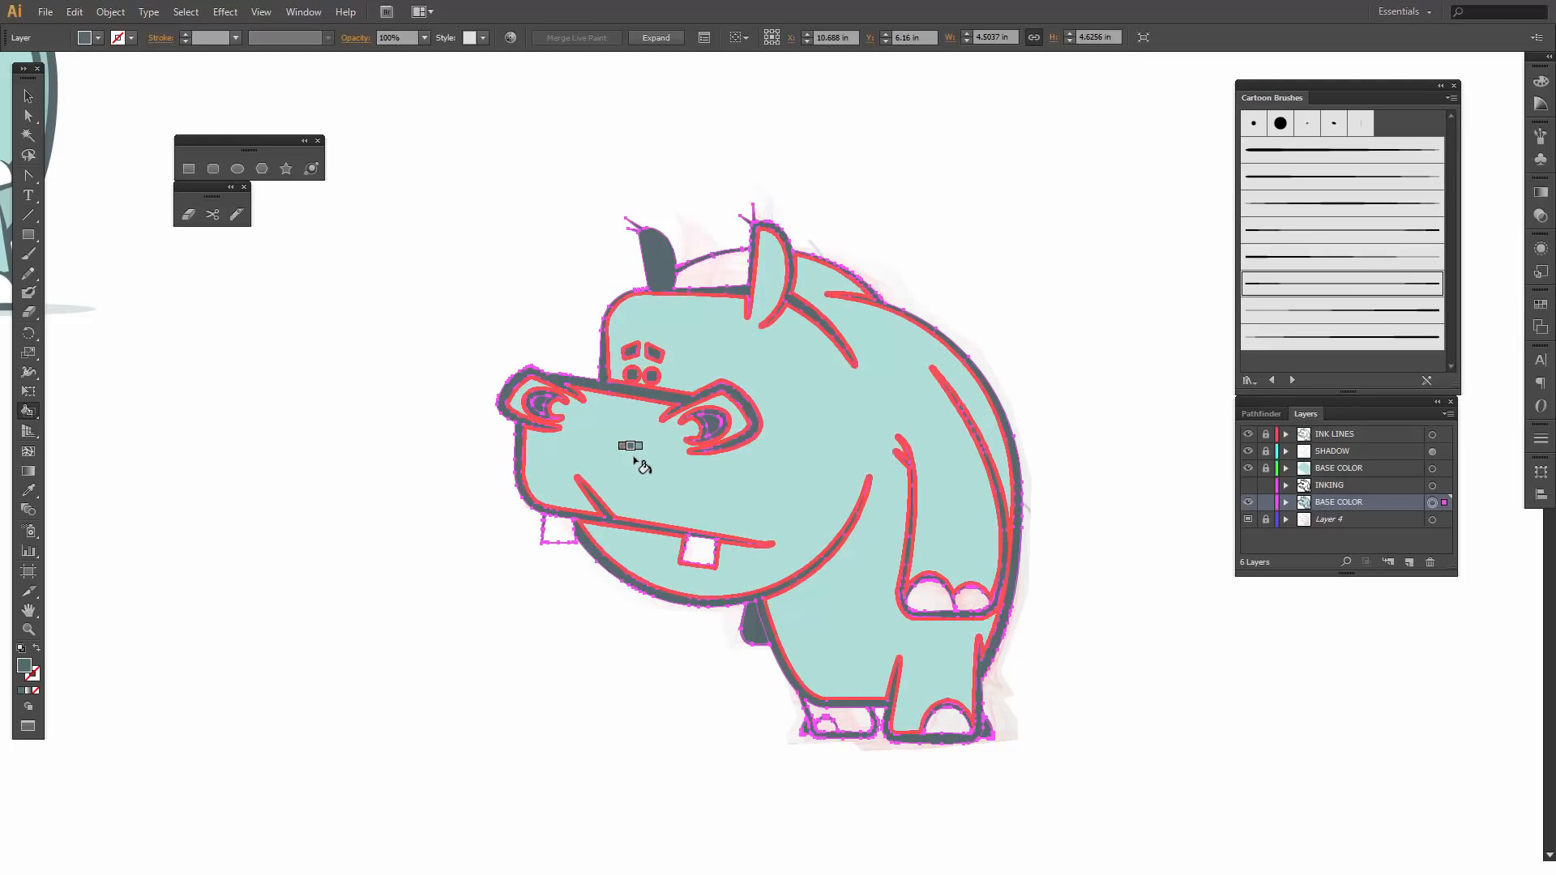
- Live-paint both teeth and the toenails on the hand, near foot and far foot with the pale bluish-white swatch
{"action": "left_click", "coordinate": [561, 535]}
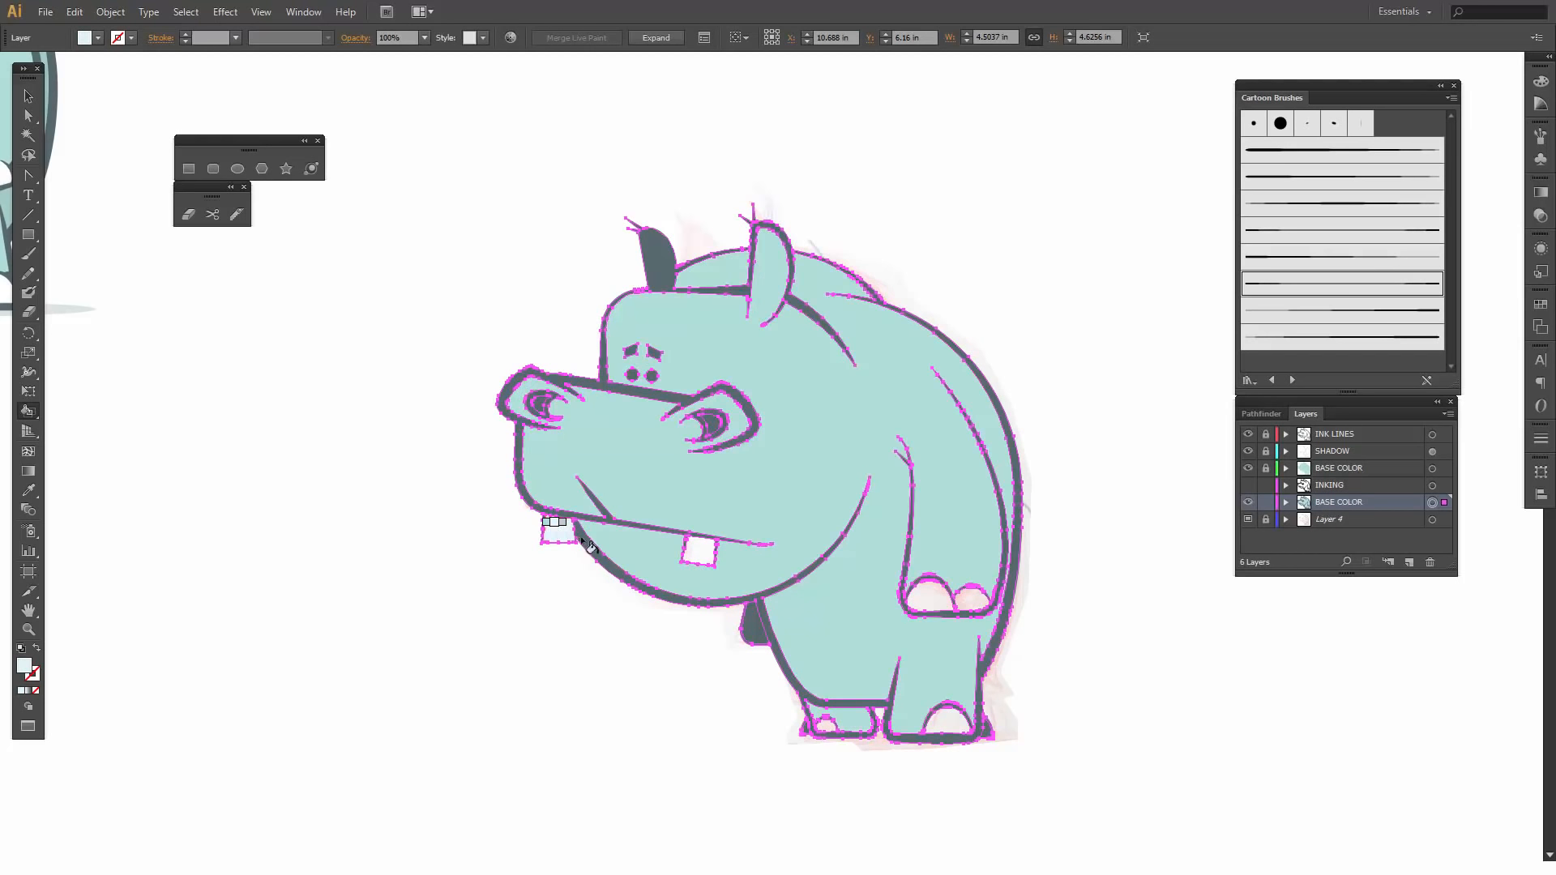
{"action": "left_click", "coordinate": [710, 562]}
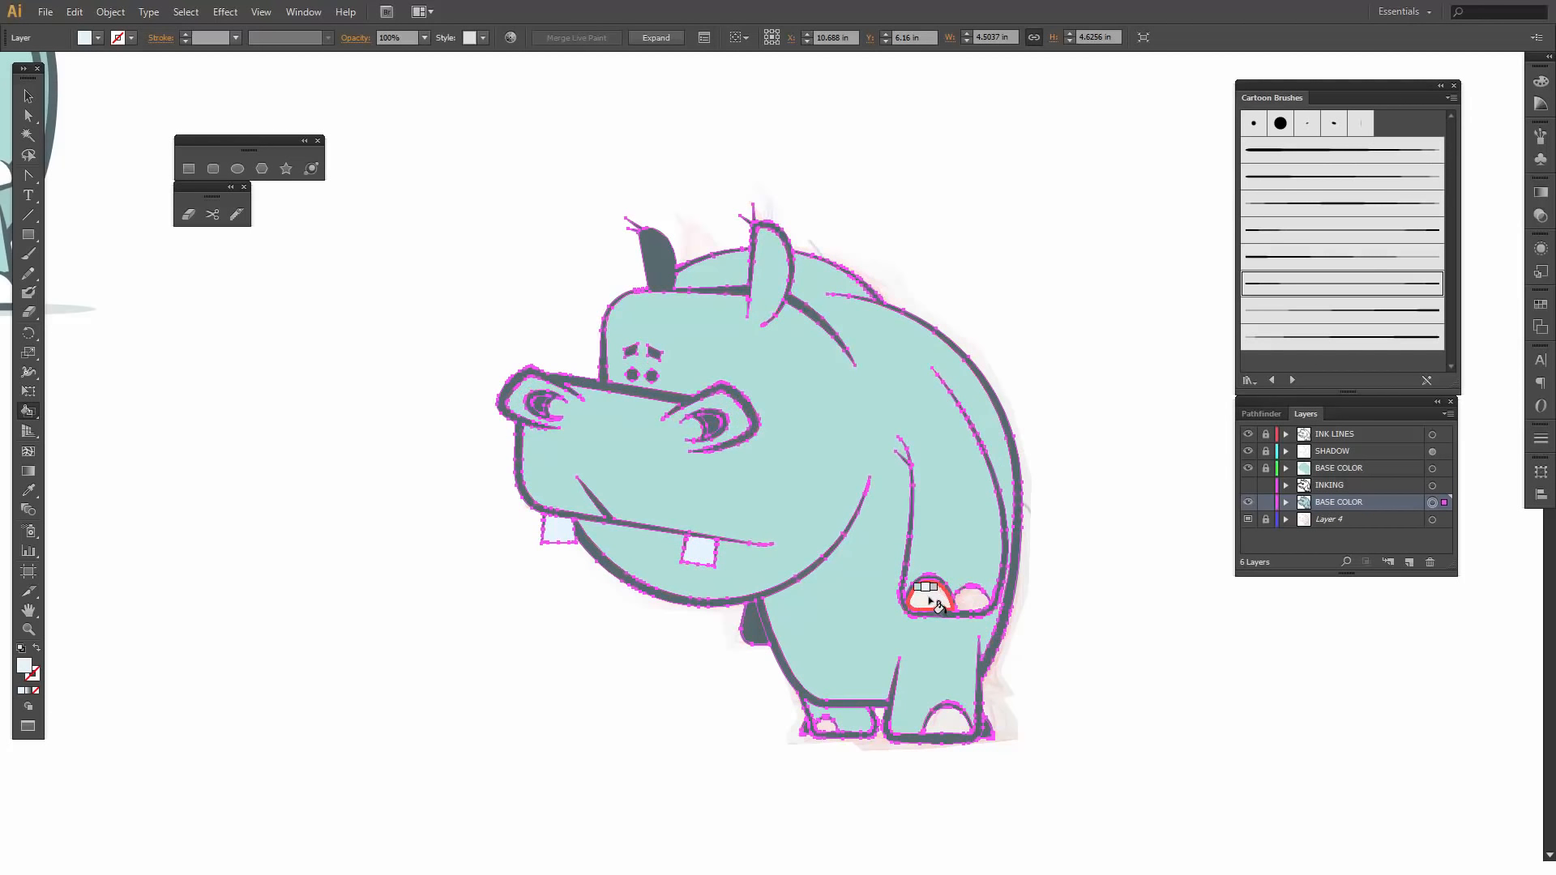
{"action": "left_click", "coordinate": [957, 602]}
{"action": "left_click", "coordinate": [969, 600]}
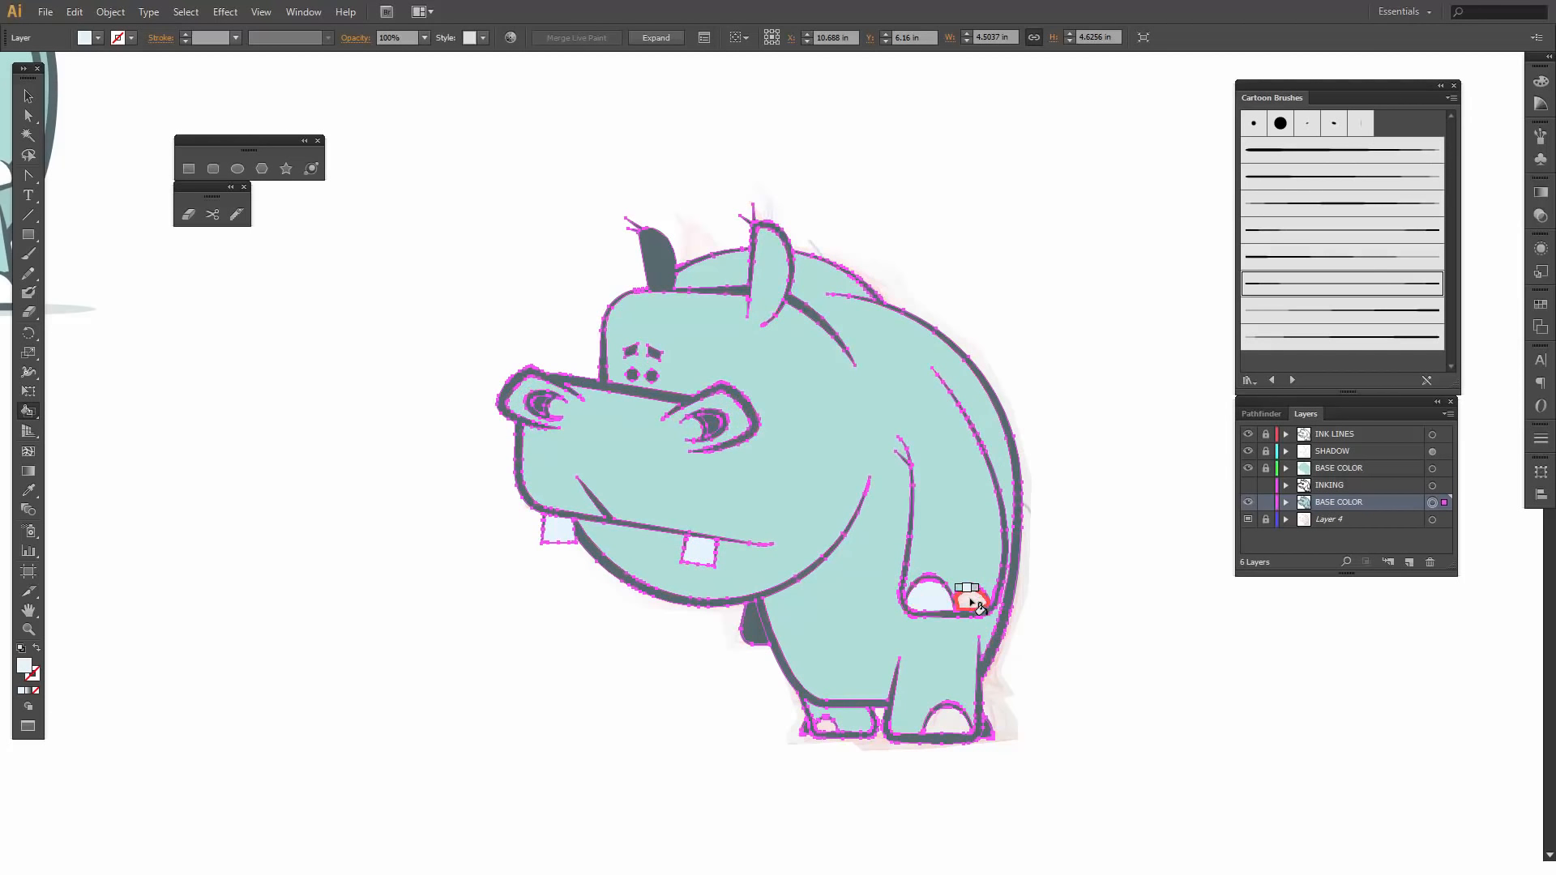
{"action": "left_click", "coordinate": [945, 721]}
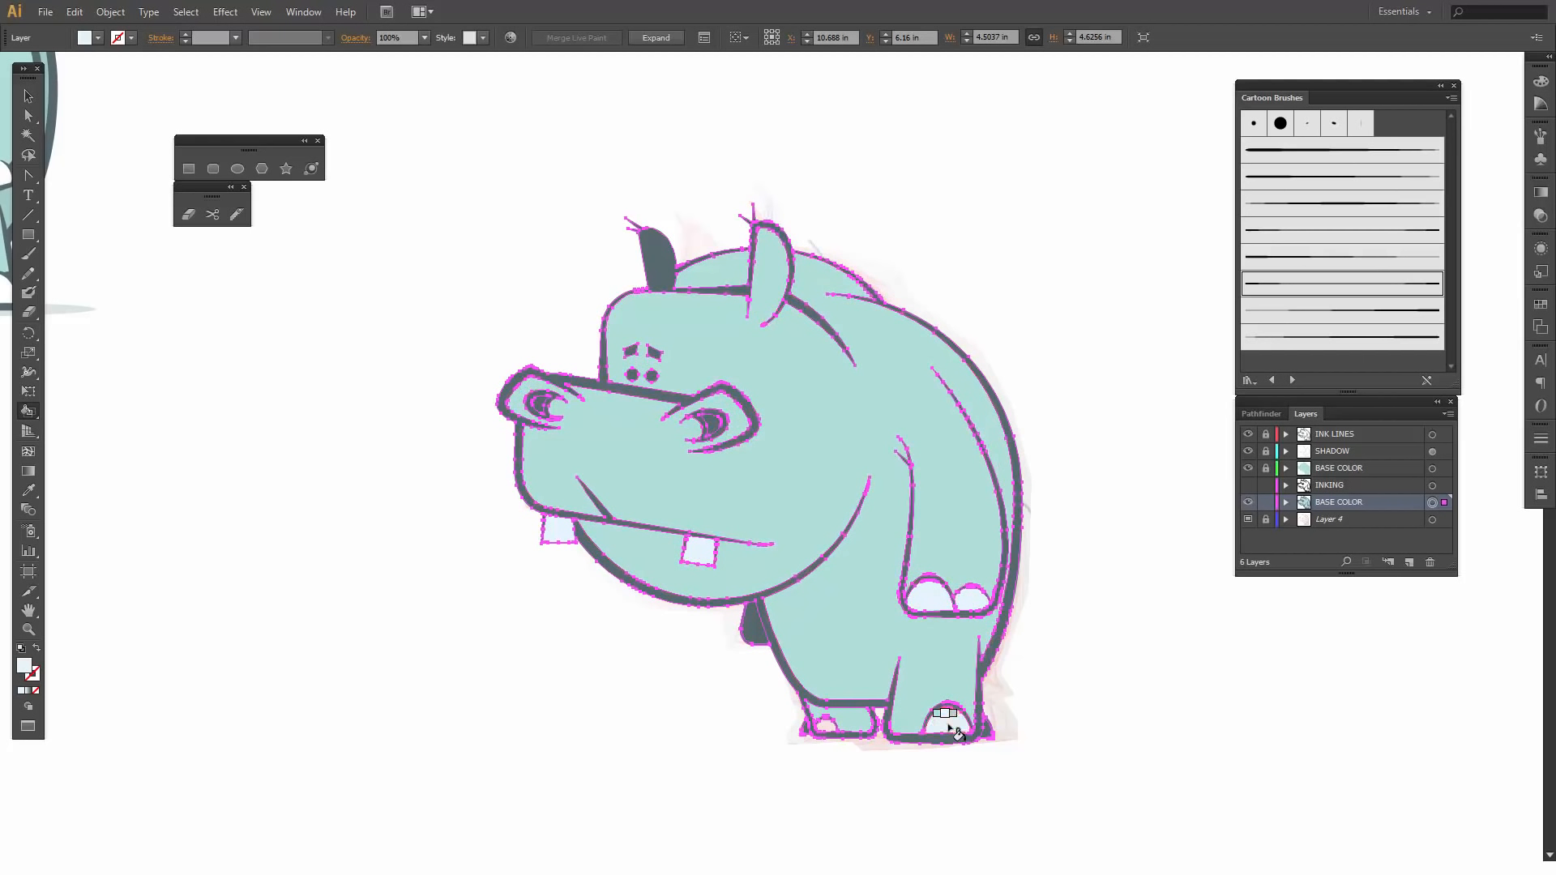
{"action": "left_click", "coordinate": [826, 727]}
- Switch the fill to a neutral off-white swatch for the far foot's toenail and deselect the artwork
{"action": "left_click", "coordinate": [98, 37]}
{"action": "left_click", "coordinate": [116, 112]}
{"action": "left_click", "coordinate": [827, 722]}
{"action": "left_click", "coordinate": [29, 97]}
{"action": "left_click", "coordinate": [169, 360]}
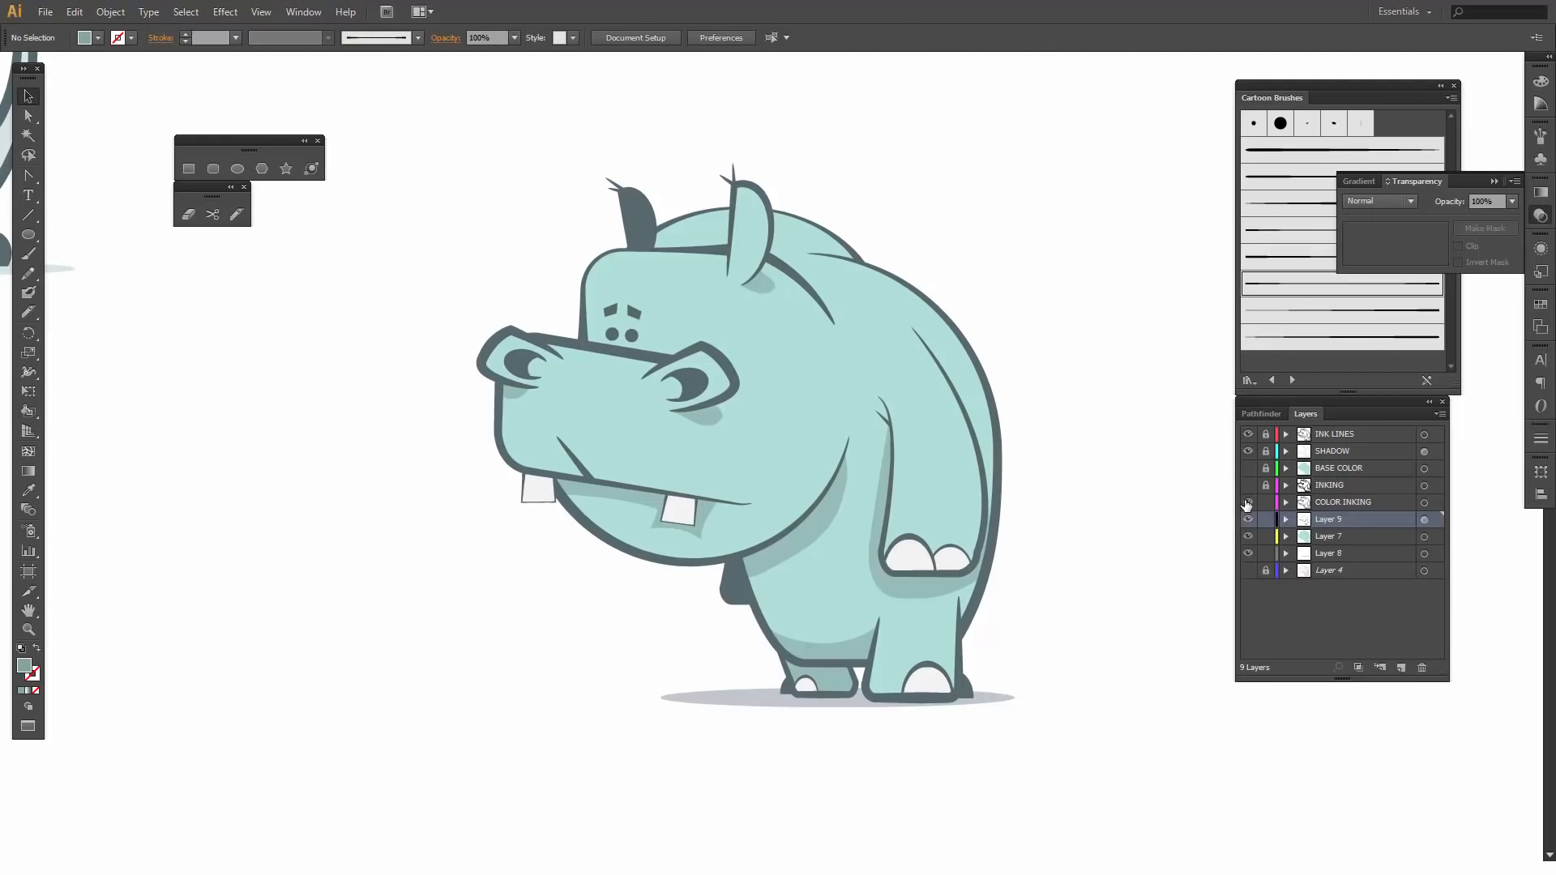